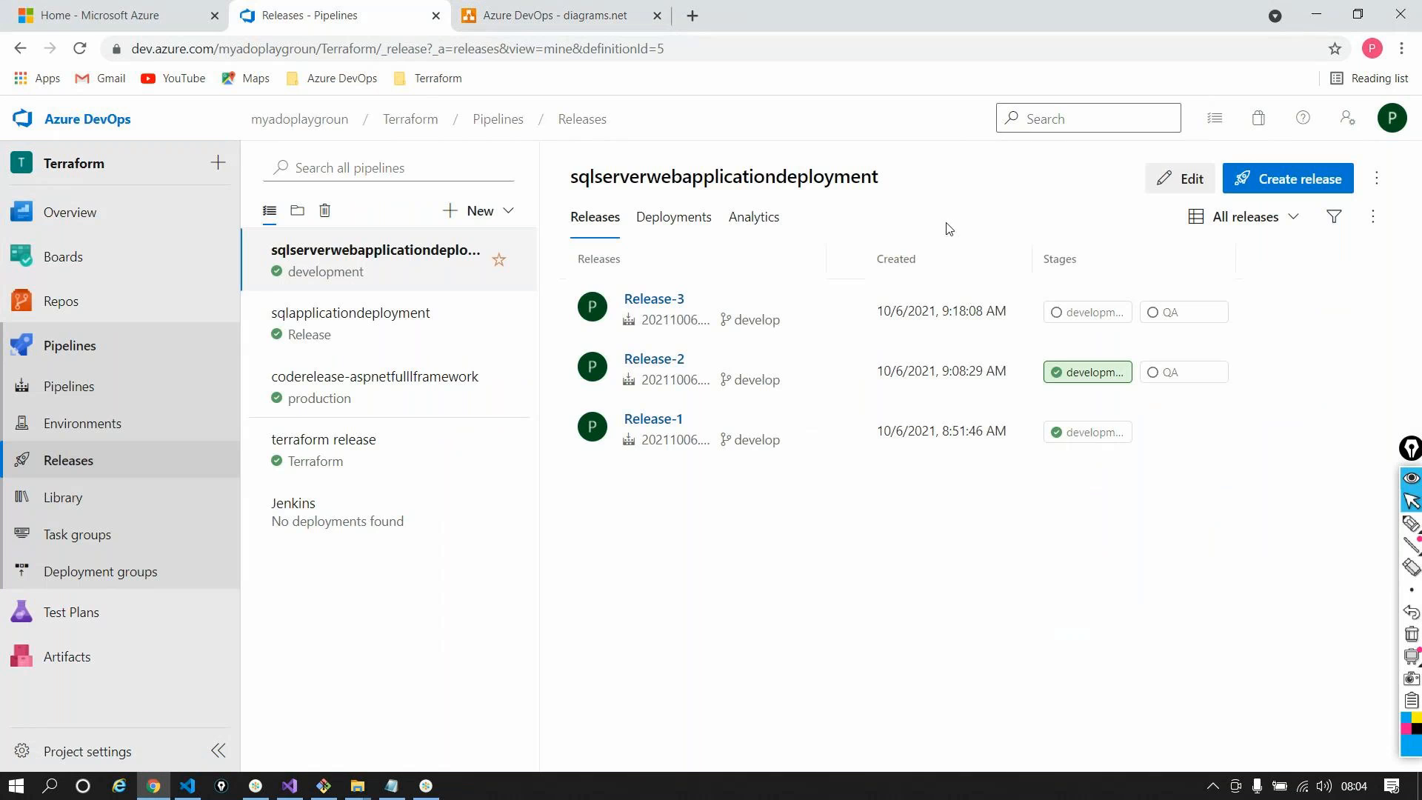
Review the variables of the existing release pipelines, including sqlapplicationdeployment
{"action": "left_click", "coordinate": [1180, 179]}
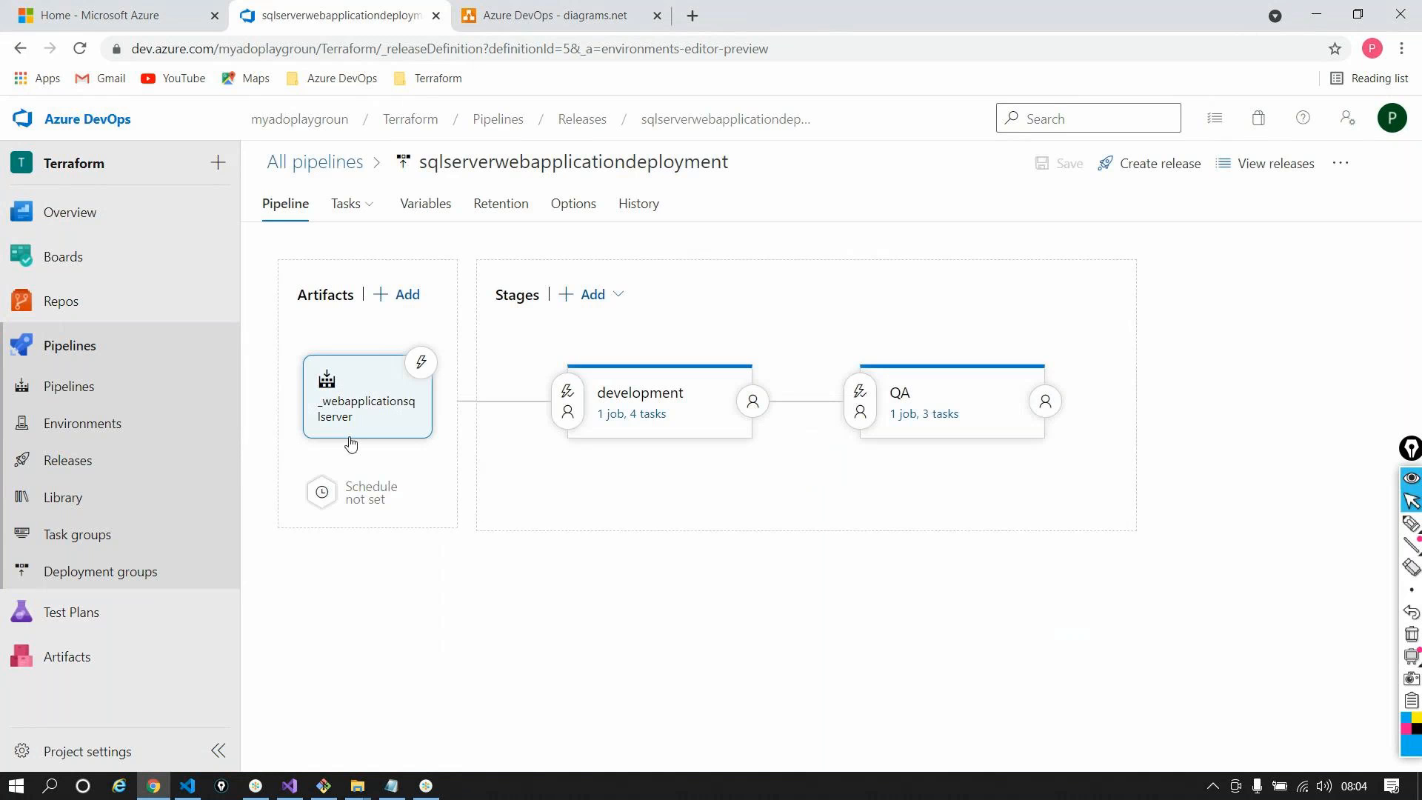
{"action": "left_click", "coordinate": [425, 204]}
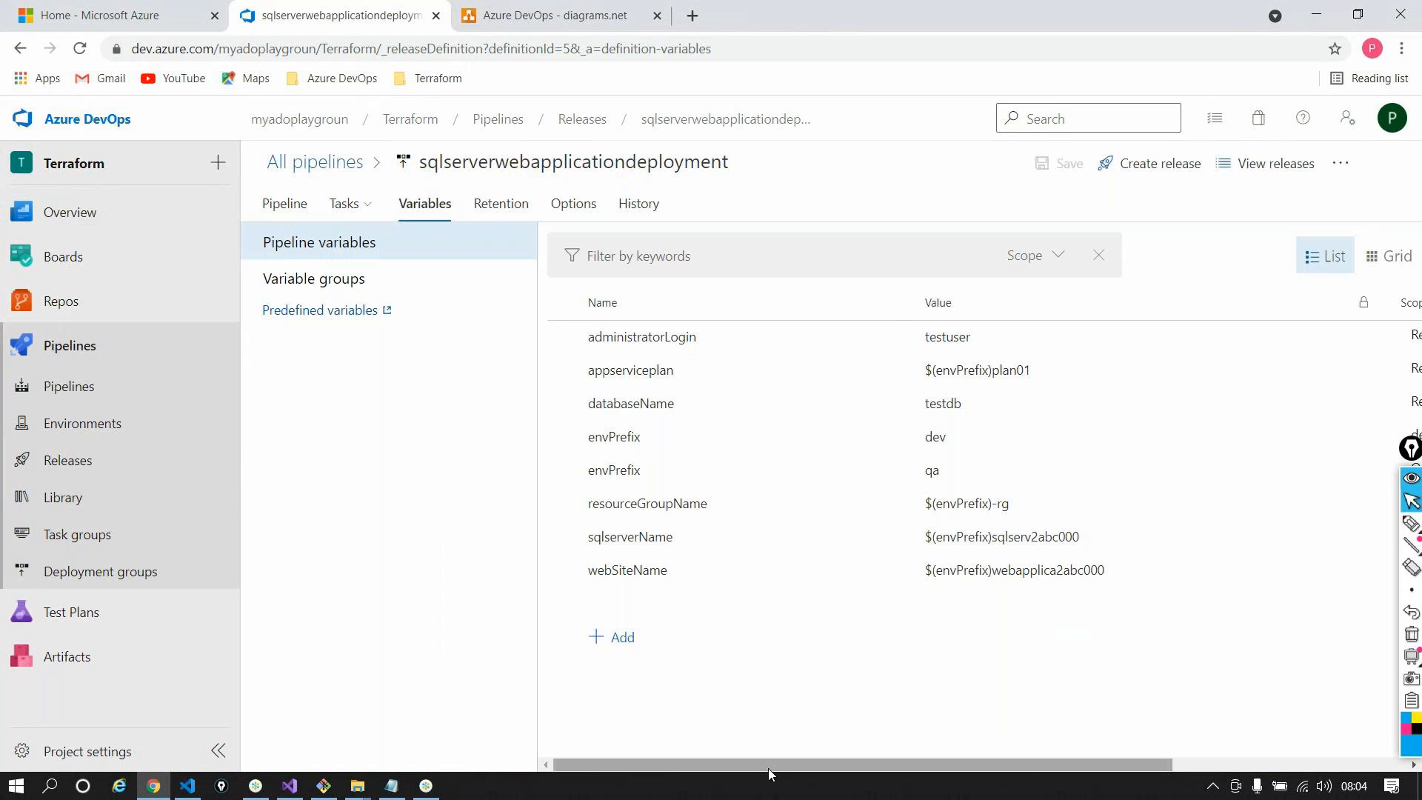
{"action": "mouse_move", "coordinate": [771, 763]}
{"action": "left_mouse_down"}
{"action": "mouse_move", "coordinate": [842, 762]}
{"action": "mouse_move", "coordinate": [896, 790]}
{"action": "mouse_move", "coordinate": [760, 781]}
{"action": "left_mouse_up"}
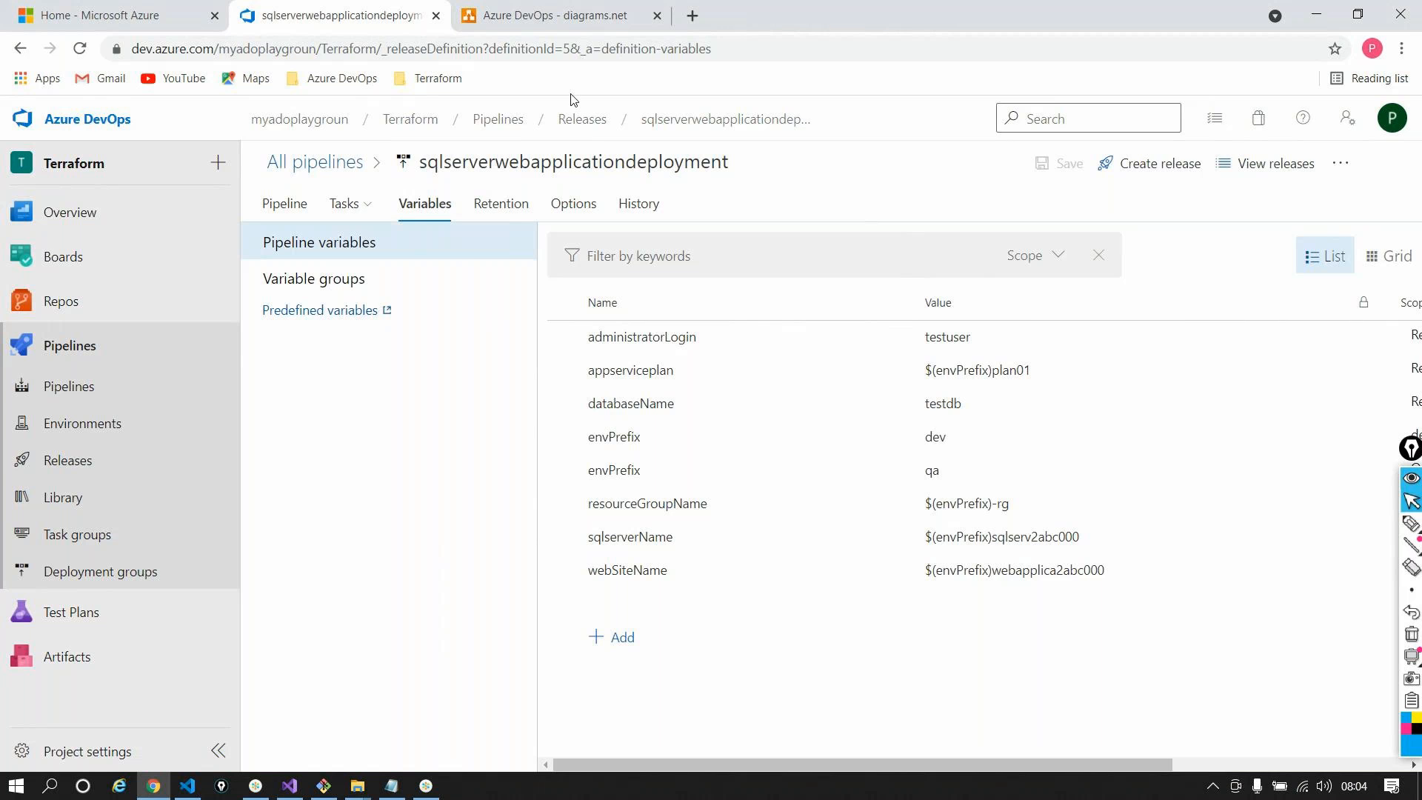
{"action": "left_click", "coordinate": [580, 118]}
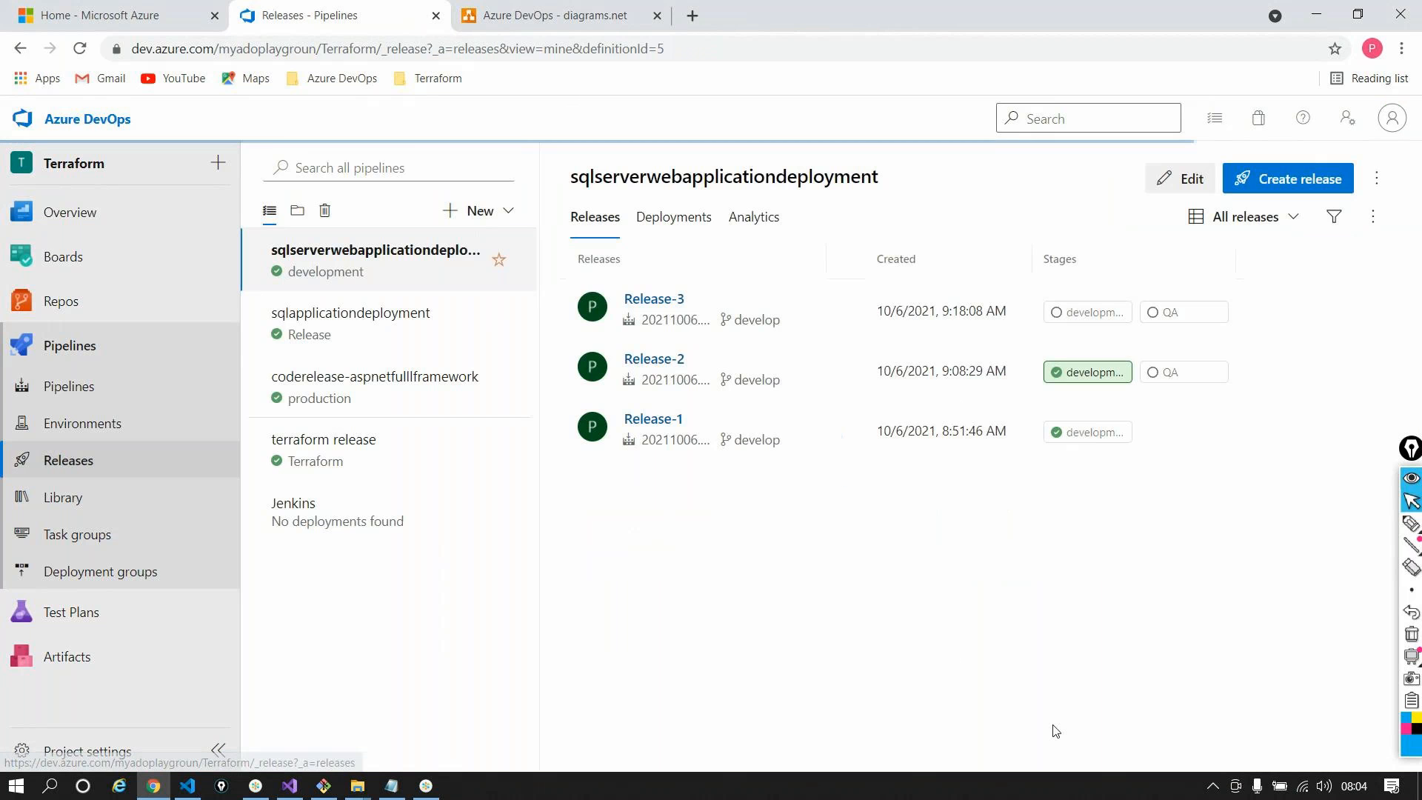
{"action": "left_click", "coordinate": [435, 330]}
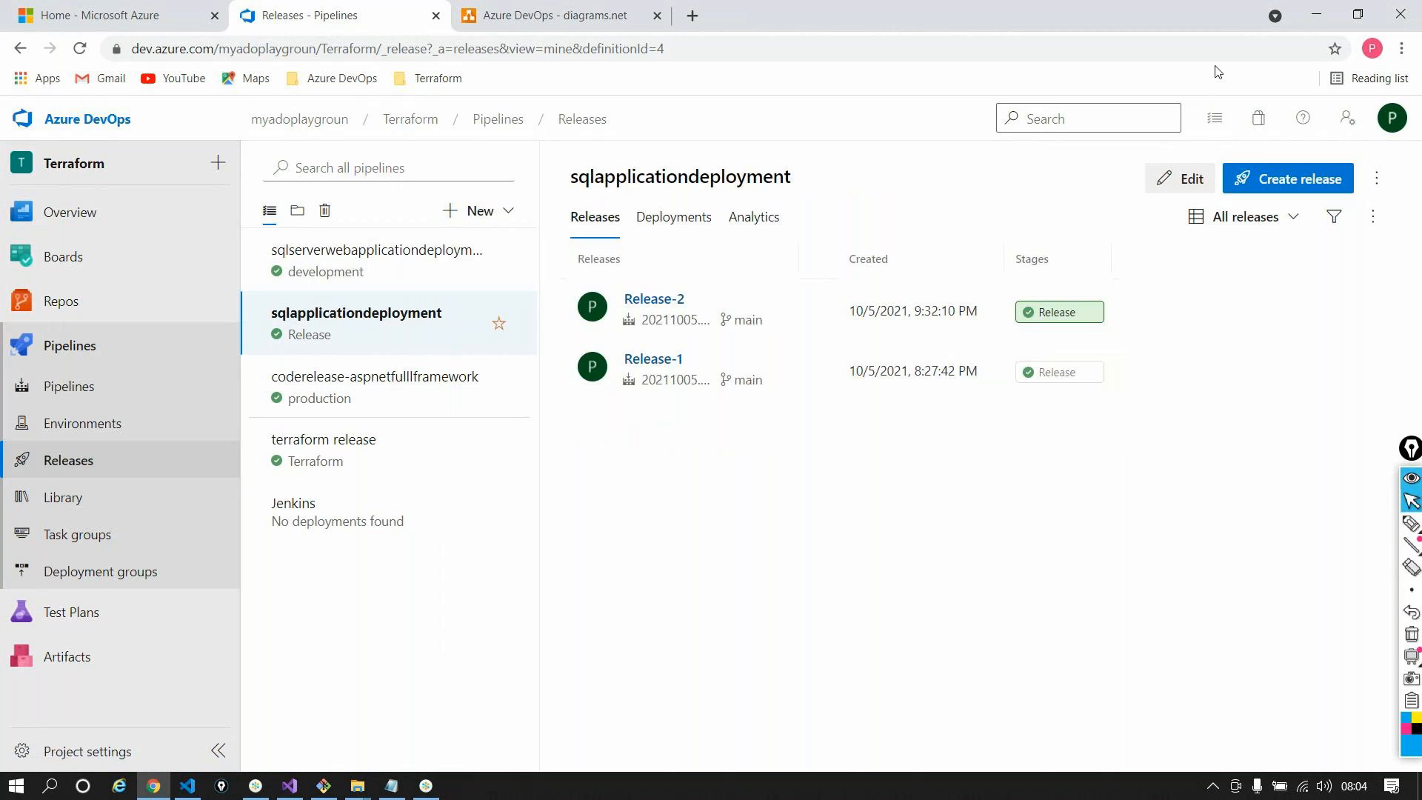
{"action": "left_click", "coordinate": [1185, 179]}
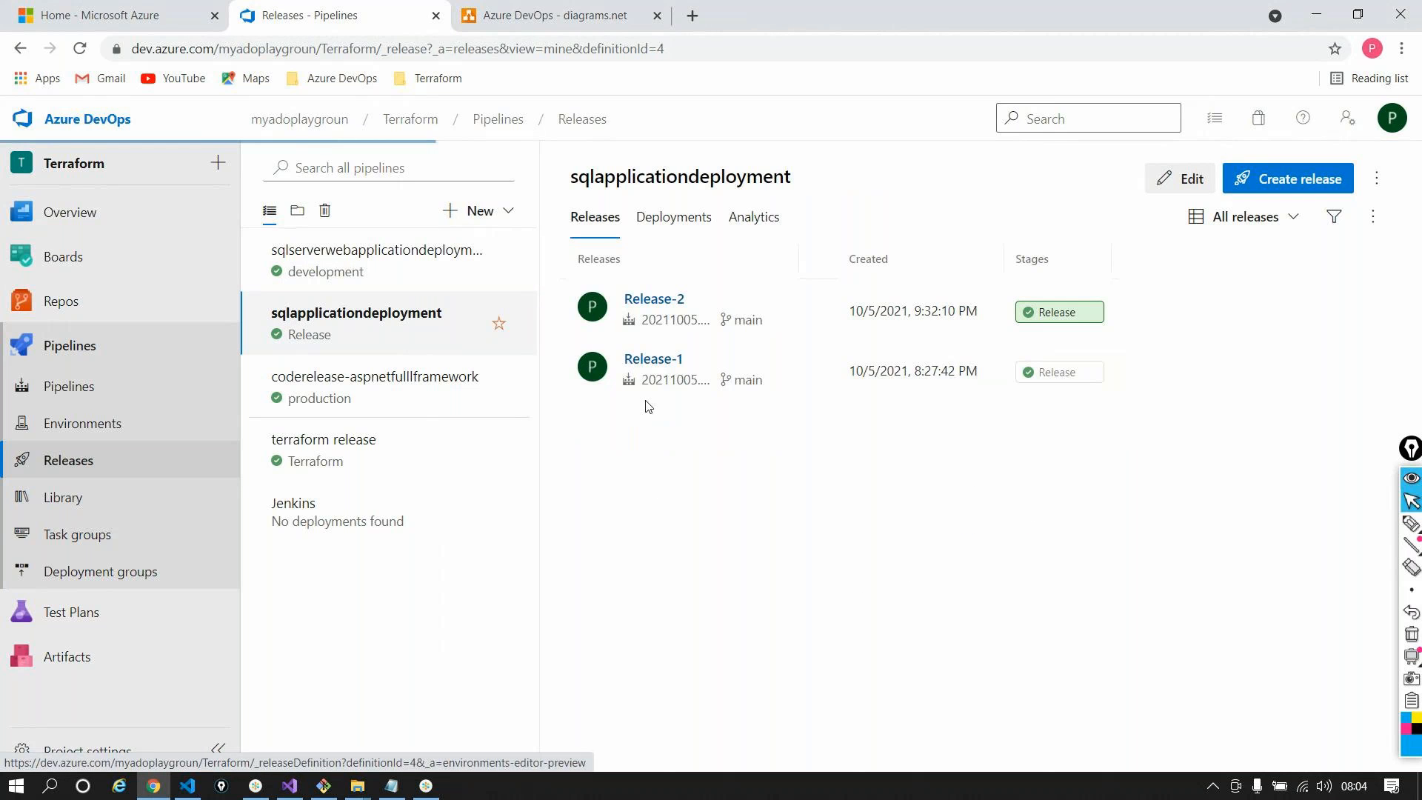
{"action": "left_click", "coordinate": [434, 207]}
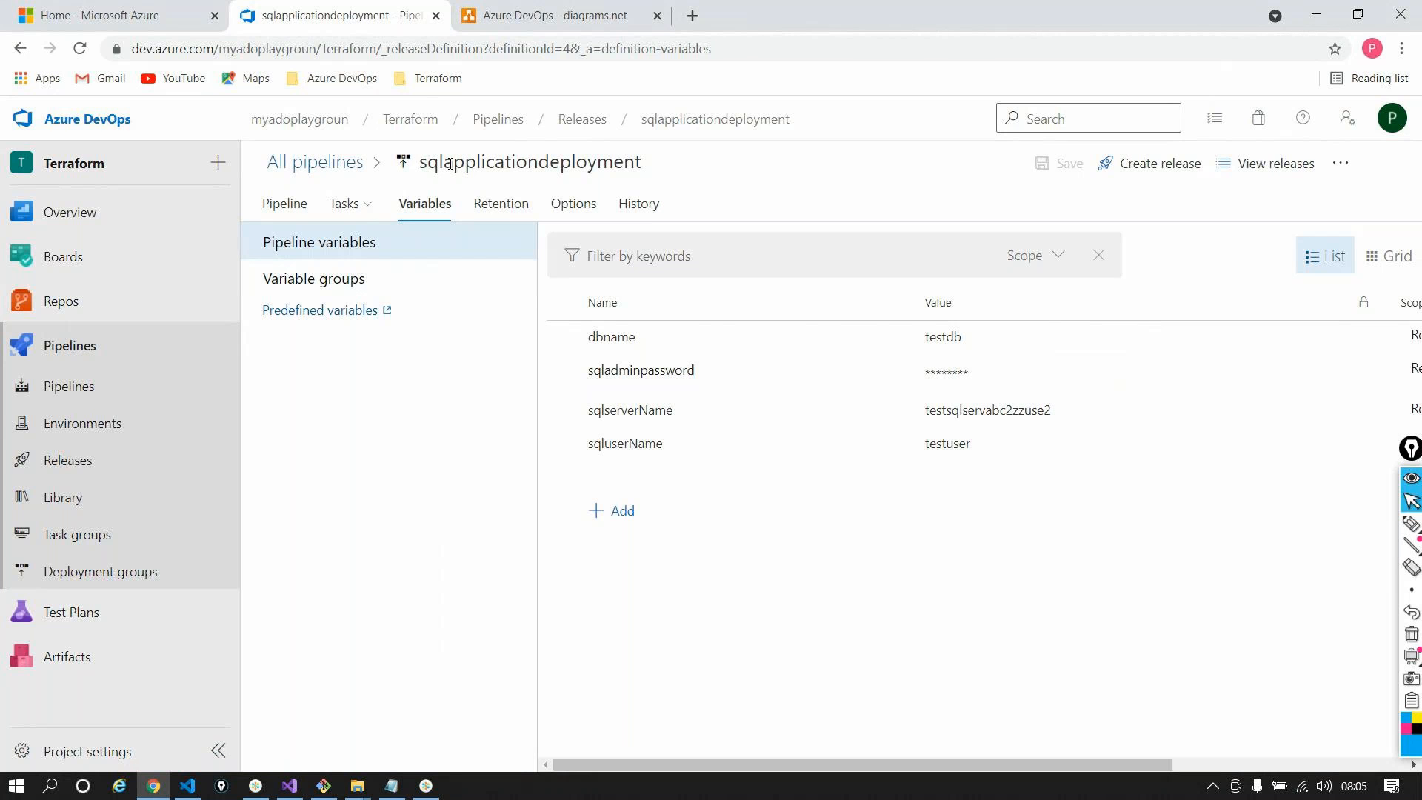
Inspect the variables used by Release-3, then go back to the release pipelines list
{"action": "left_click", "coordinate": [564, 120]}
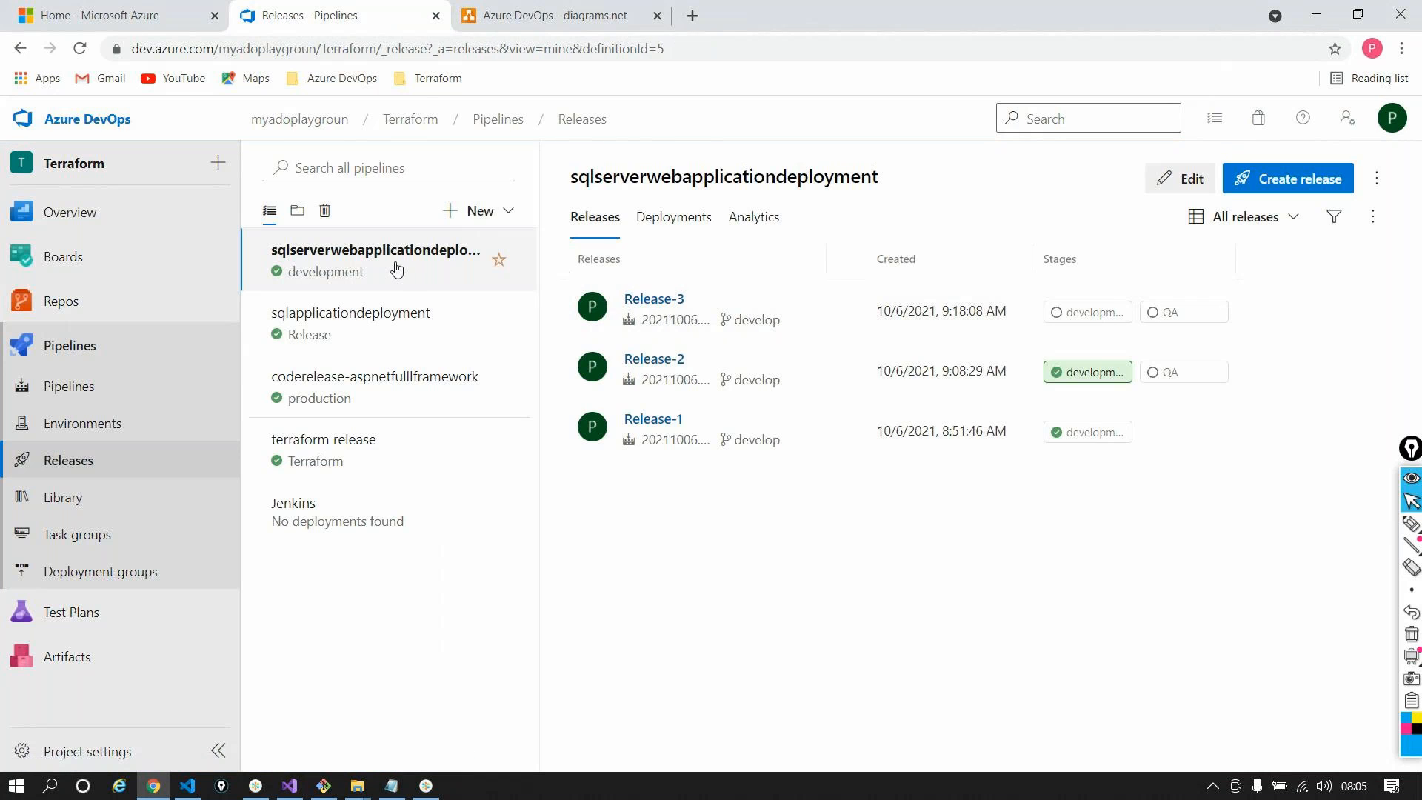
{"action": "left_click", "coordinate": [686, 304]}
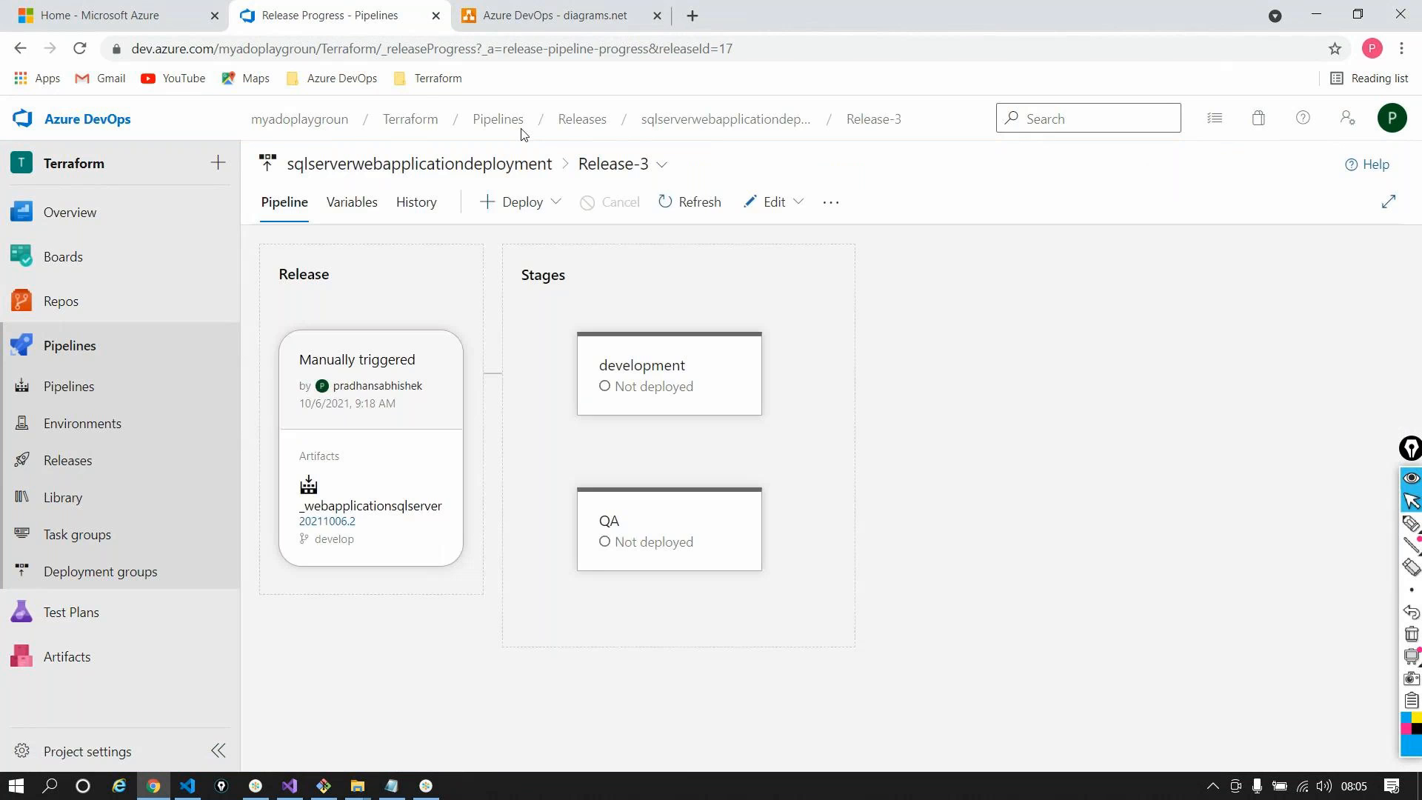
{"action": "left_click", "coordinate": [379, 214]}
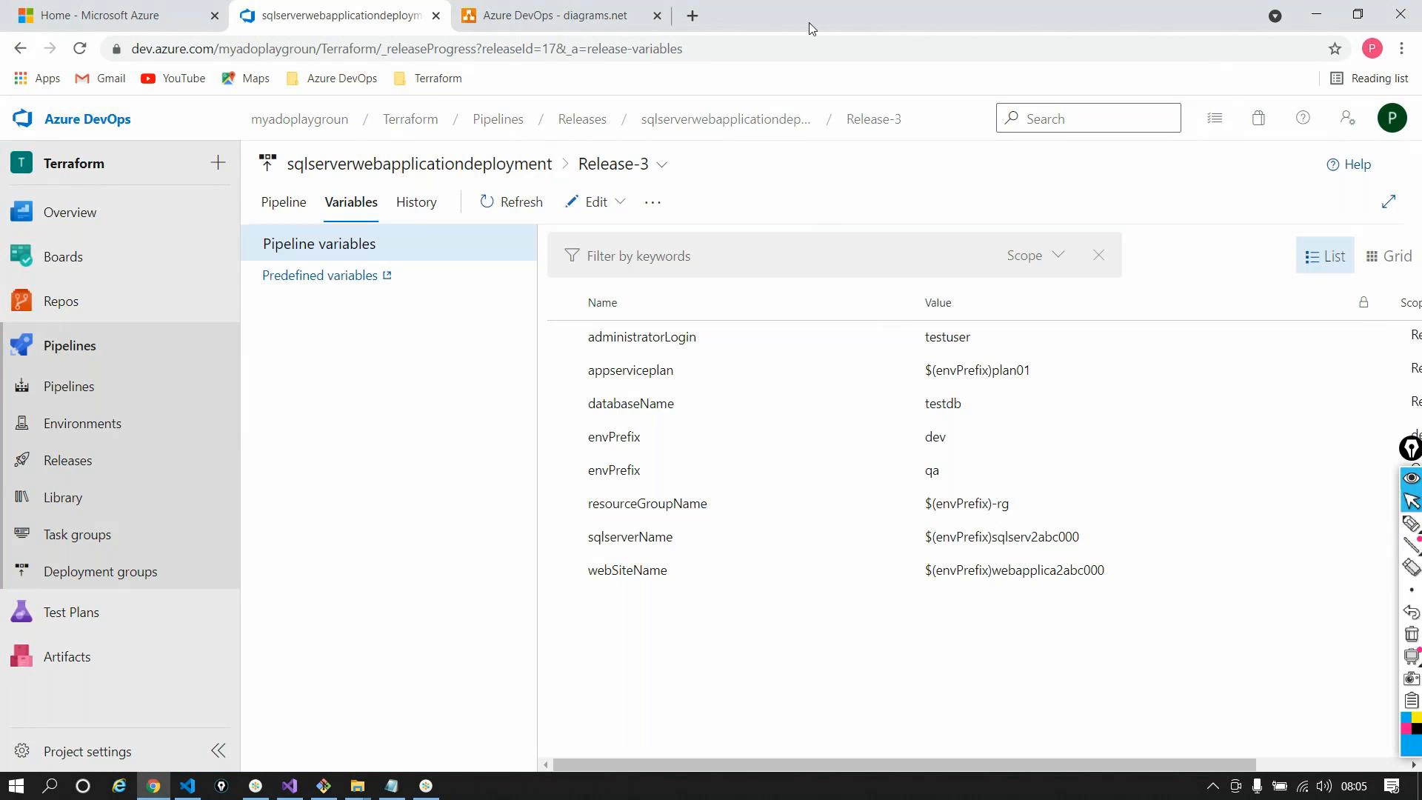
{"action": "left_click", "coordinate": [587, 119]}
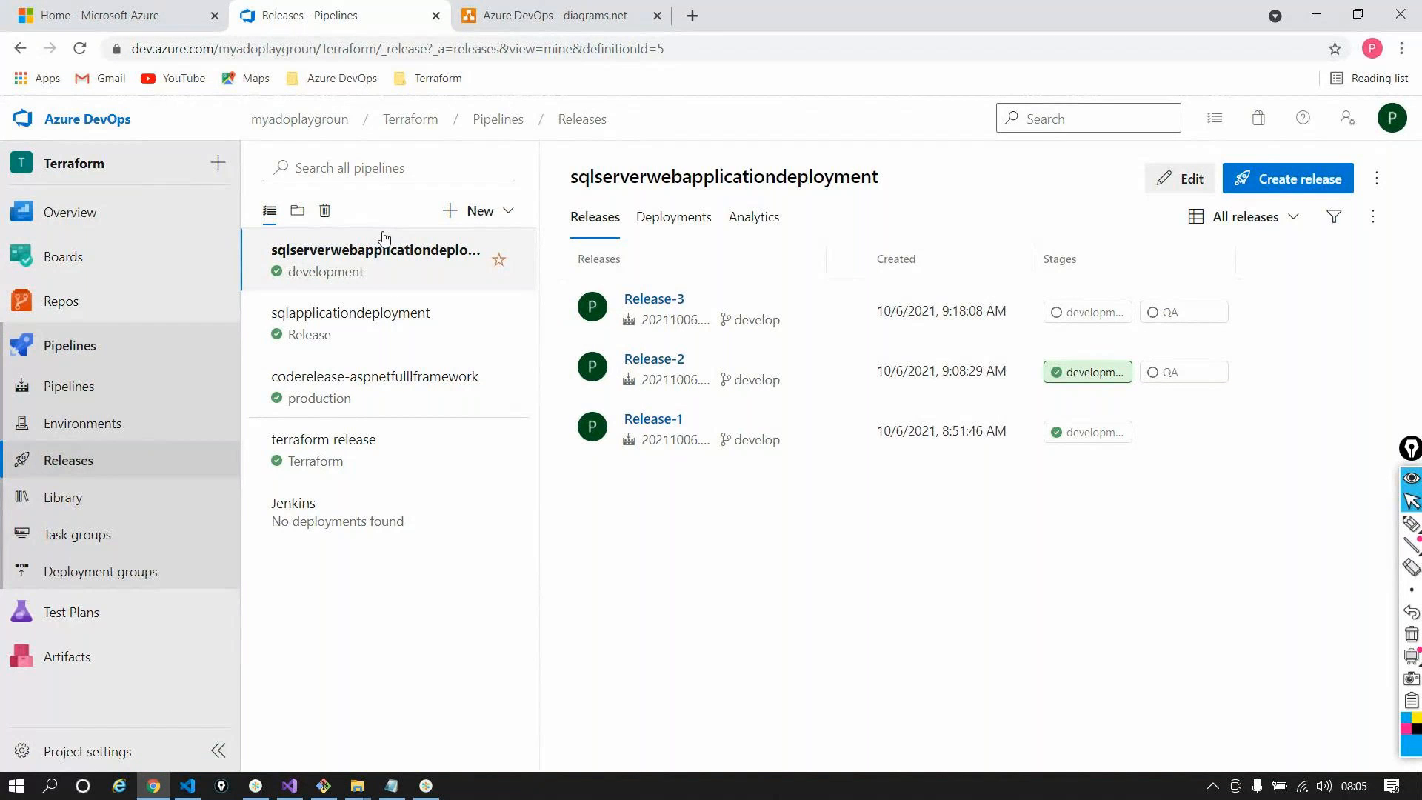
In the Library, start a new variable group named development
{"action": "middle_click", "coordinate": [85, 498]}
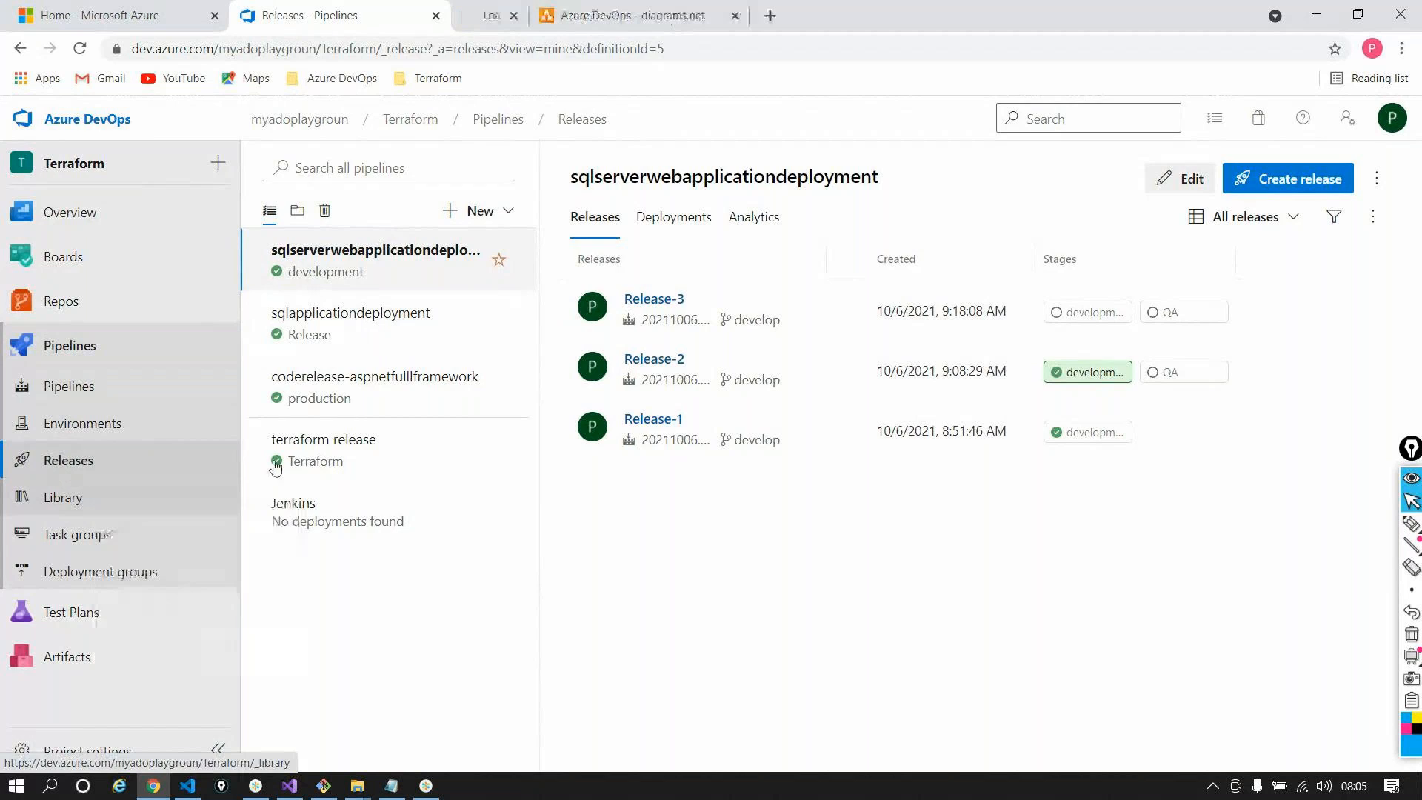
{"action": "left_click", "coordinate": [511, 15]}
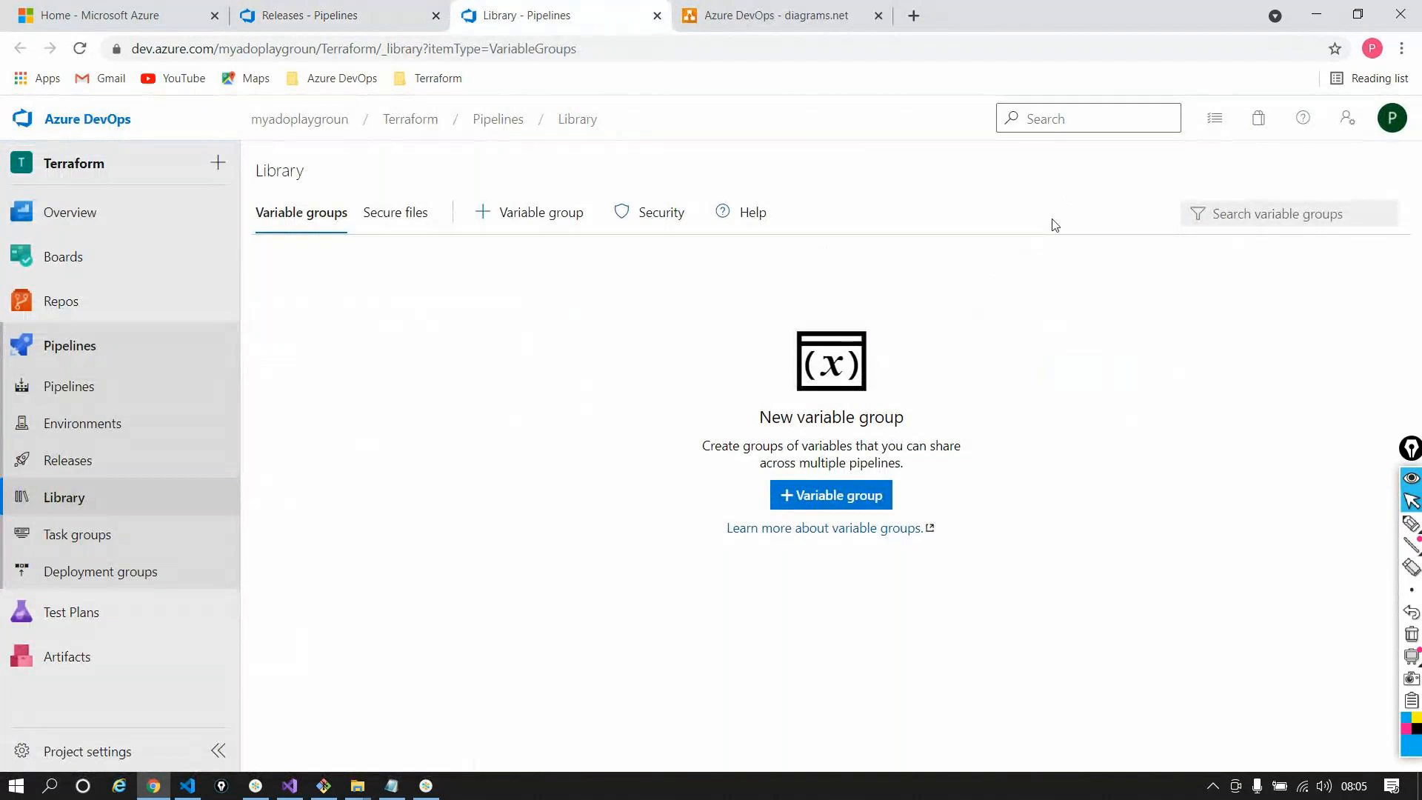
{"action": "left_click", "coordinate": [829, 496]}
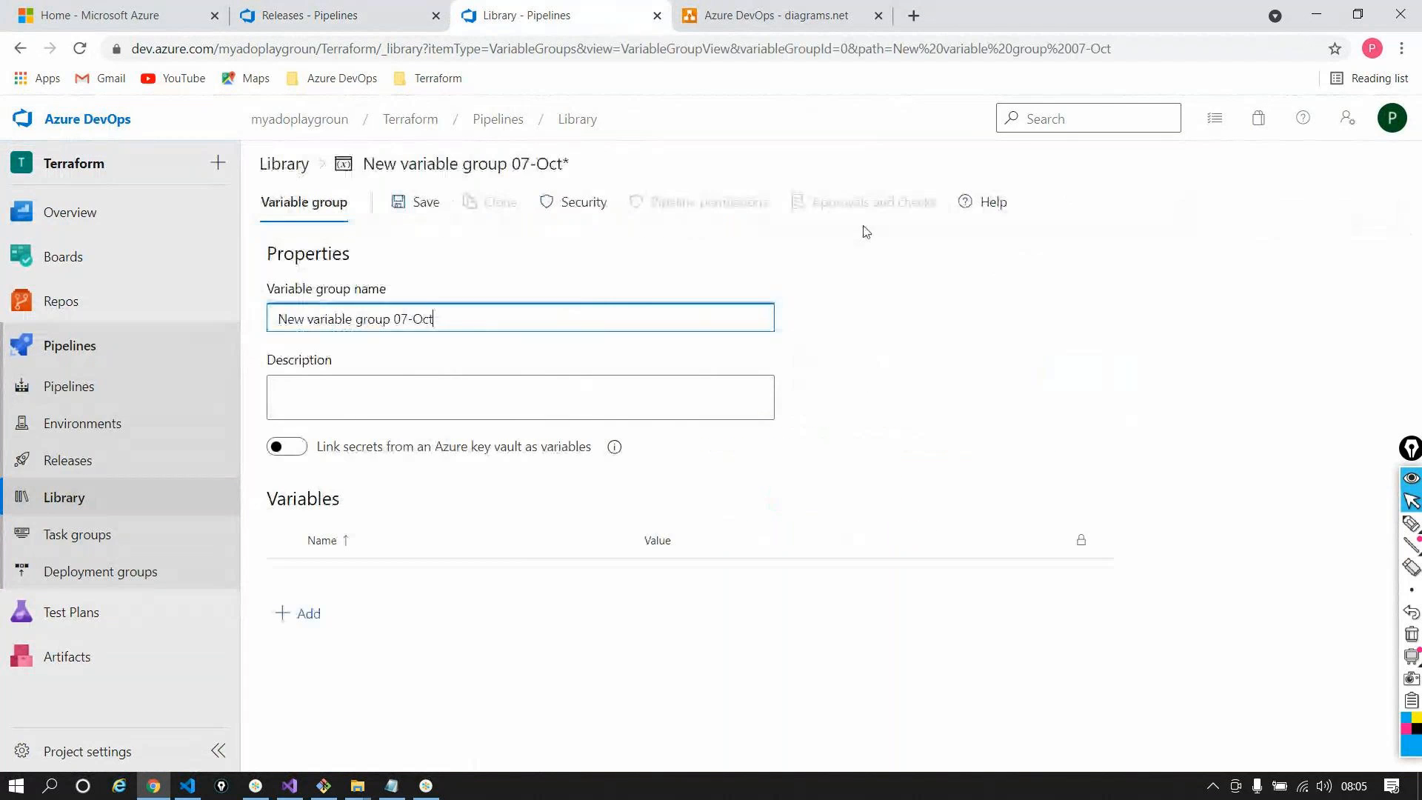
{"action": "left_click_drag", "start_coordinate": [447, 316], "coordinate": [105, 244]}
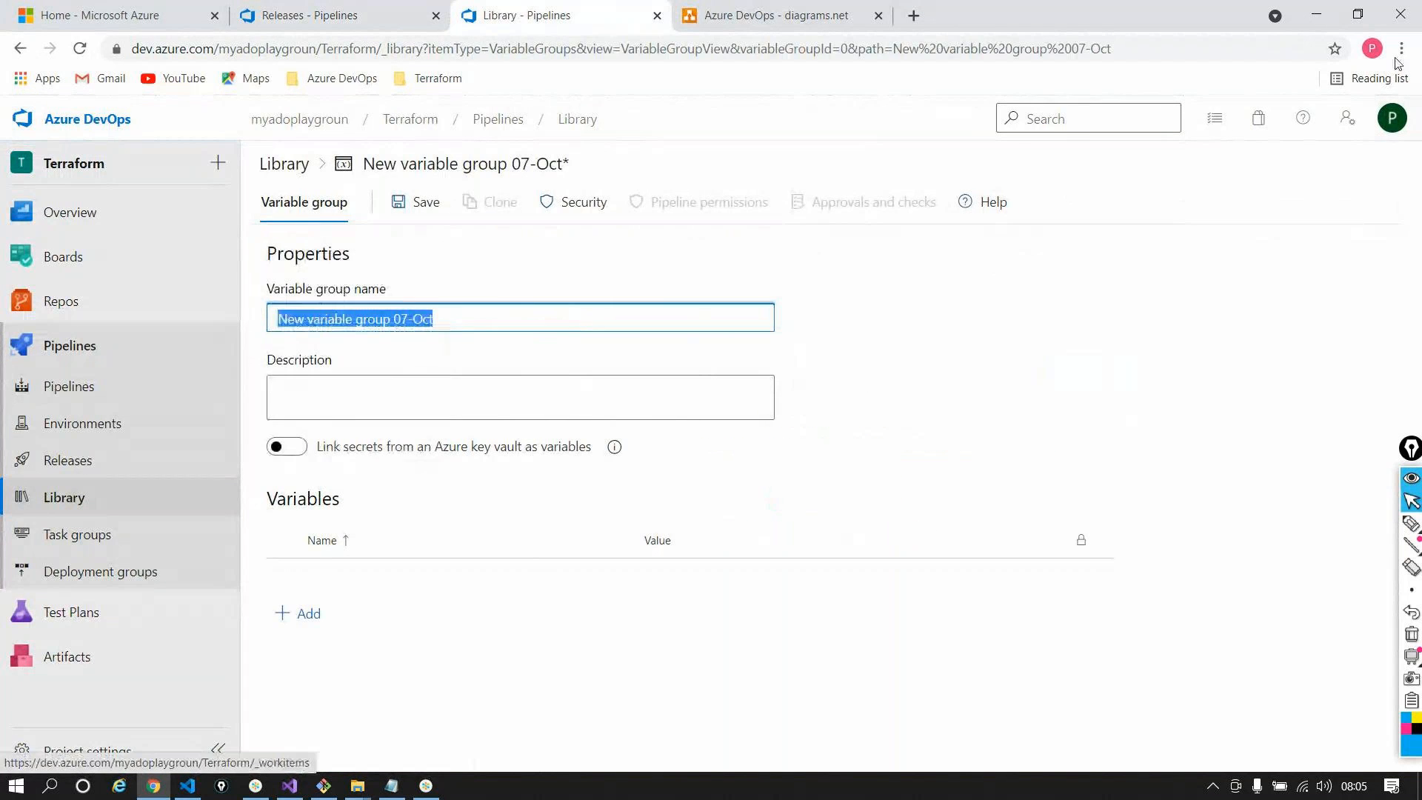
{"action": "type", "text": "developmemnt"}
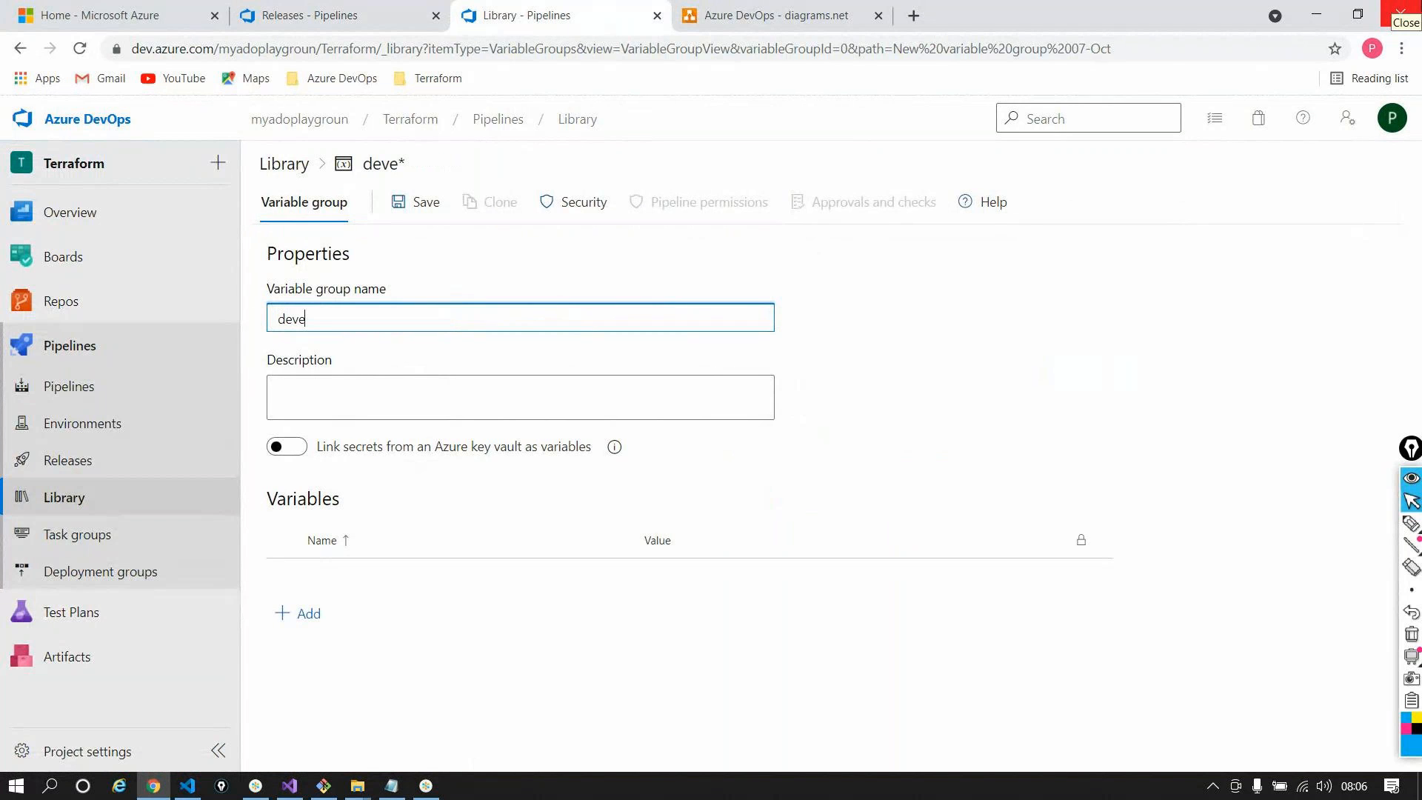
{"action": "key", "text": "BackSpace"}
{"action": "key", "text": "BackSpace"}
{"action": "key", "text": "BackSpace"}
{"action": "type", "text": "nt"}
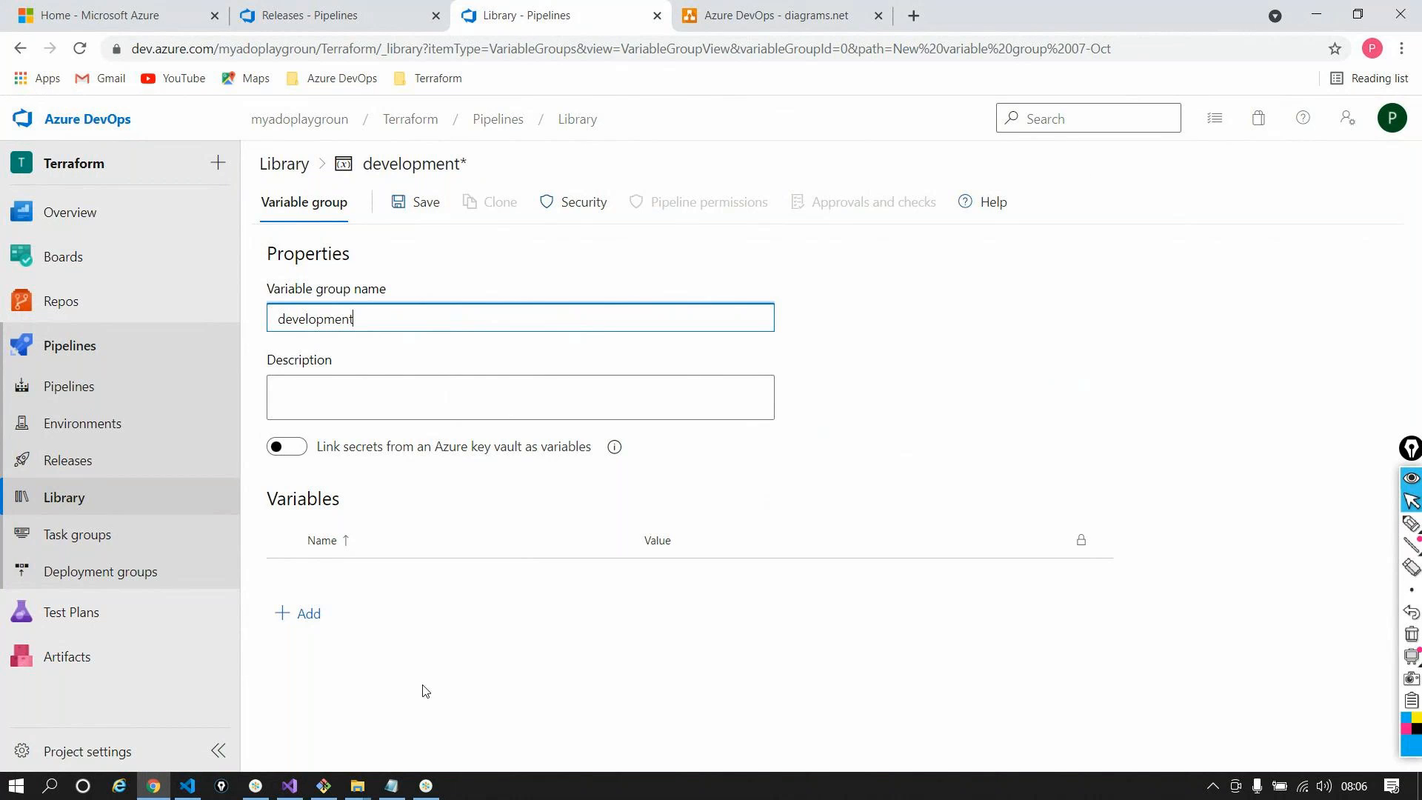
Add the variable envPrefix with value development to the group
{"action": "left_click", "coordinate": [305, 614]}
{"action": "type", "text": "envPrefix"}
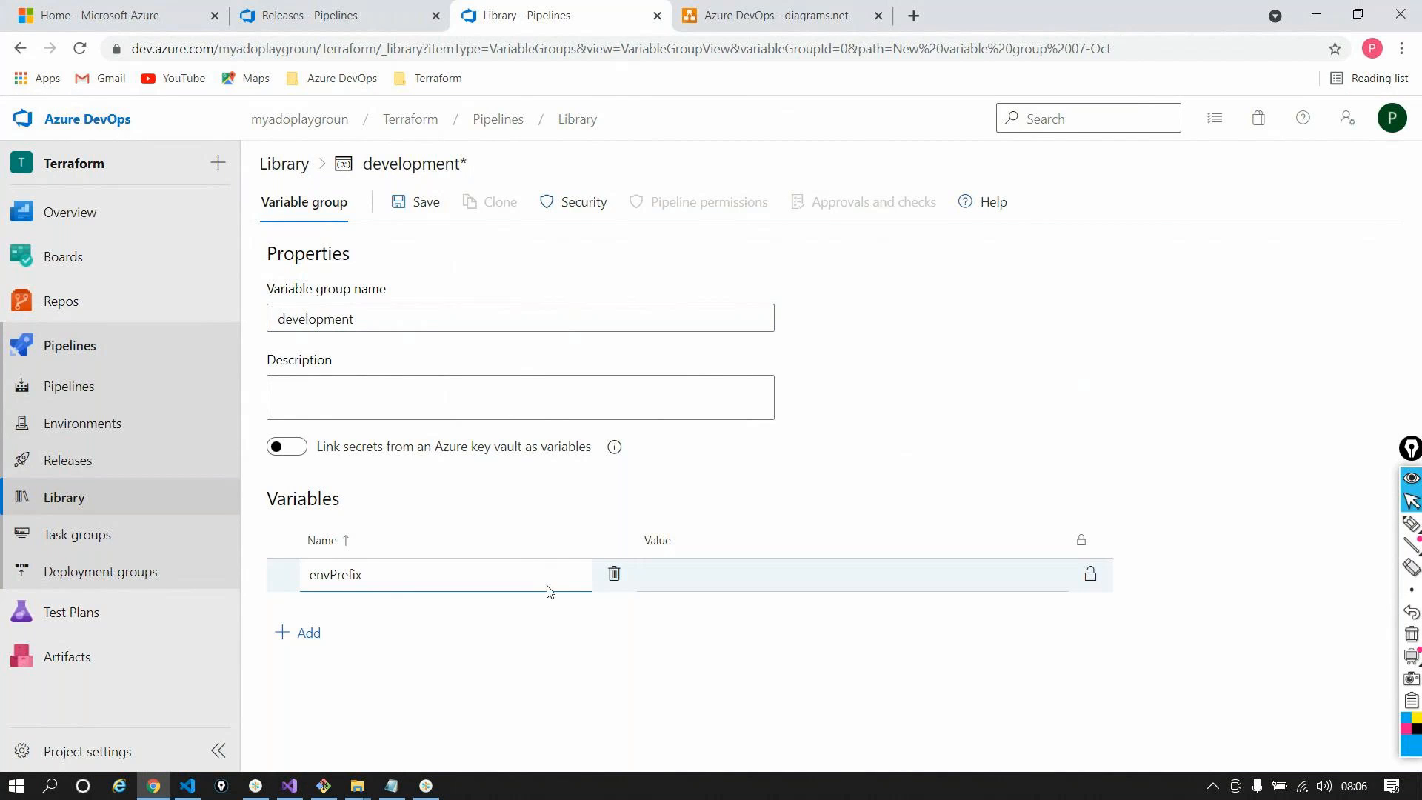
{"action": "left_click", "coordinate": [757, 560]}
{"action": "left_click", "coordinate": [757, 575]}
{"action": "type", "text": "developemt"}
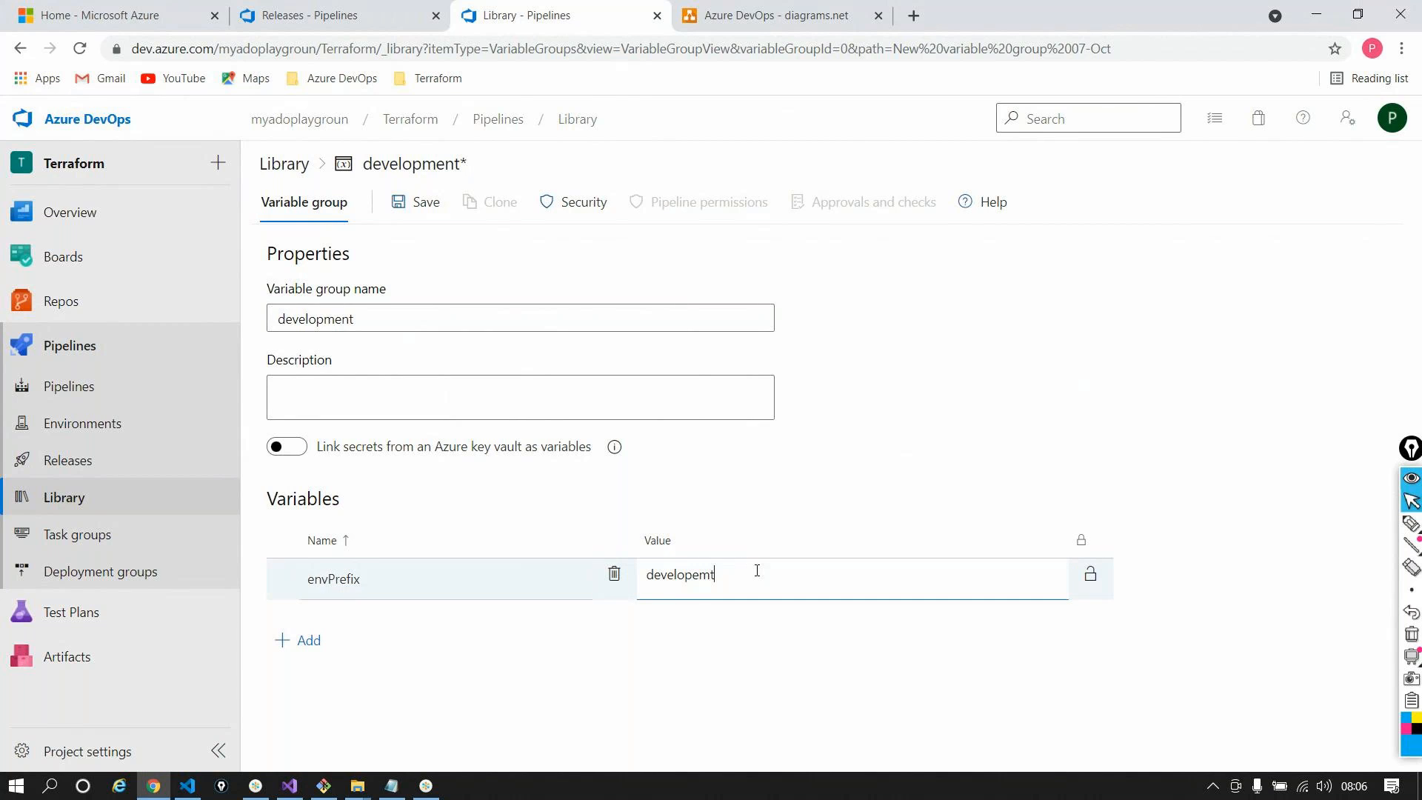
{"action": "key", "text": "BackSpace"}
{"action": "key", "text": "BackSpace"}
{"action": "key", "text": "BackSpace"}
{"action": "type", "text": "ment"}
Add variable id with value abc, save the development group, and return to Library
{"action": "left_click", "coordinate": [300, 640]}
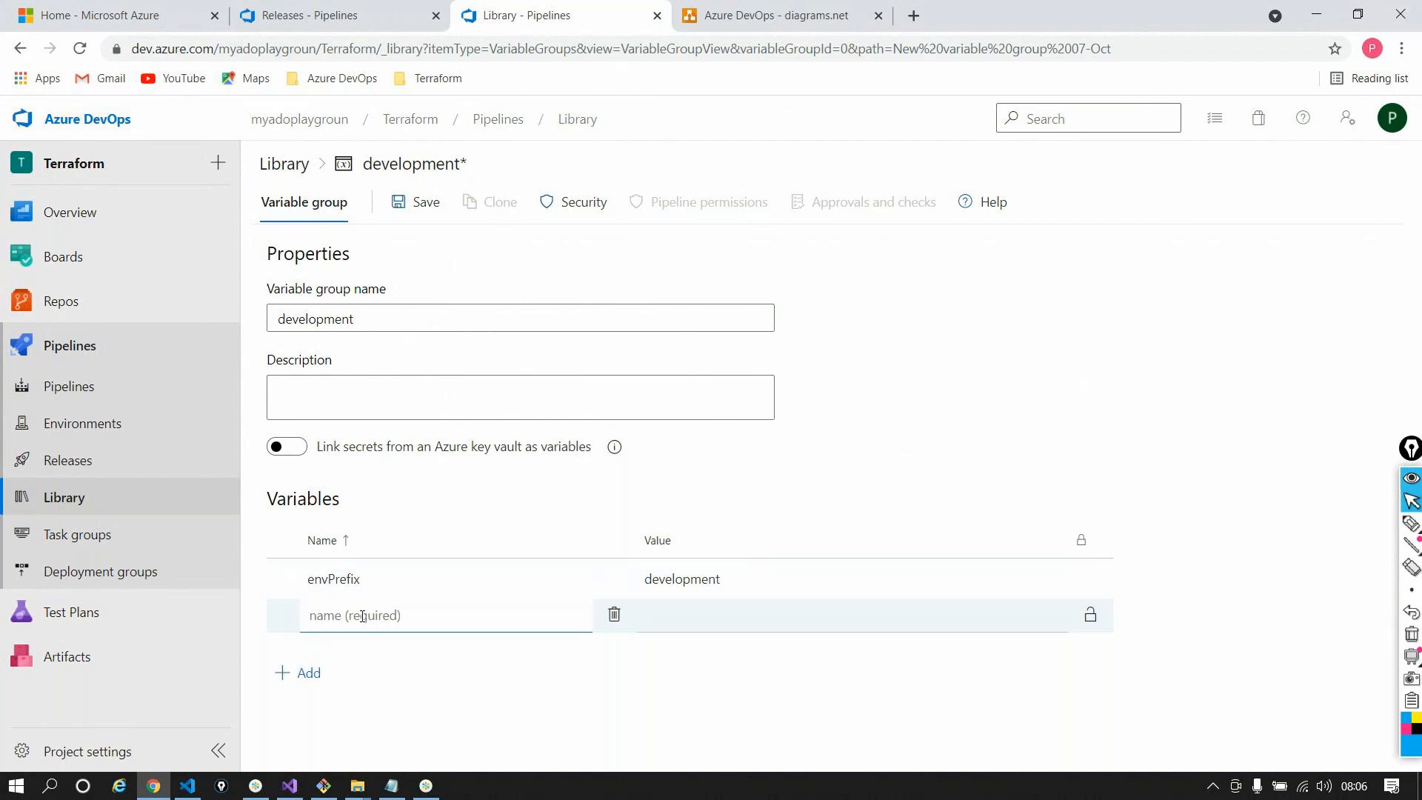
{"action": "type", "text": "id"}
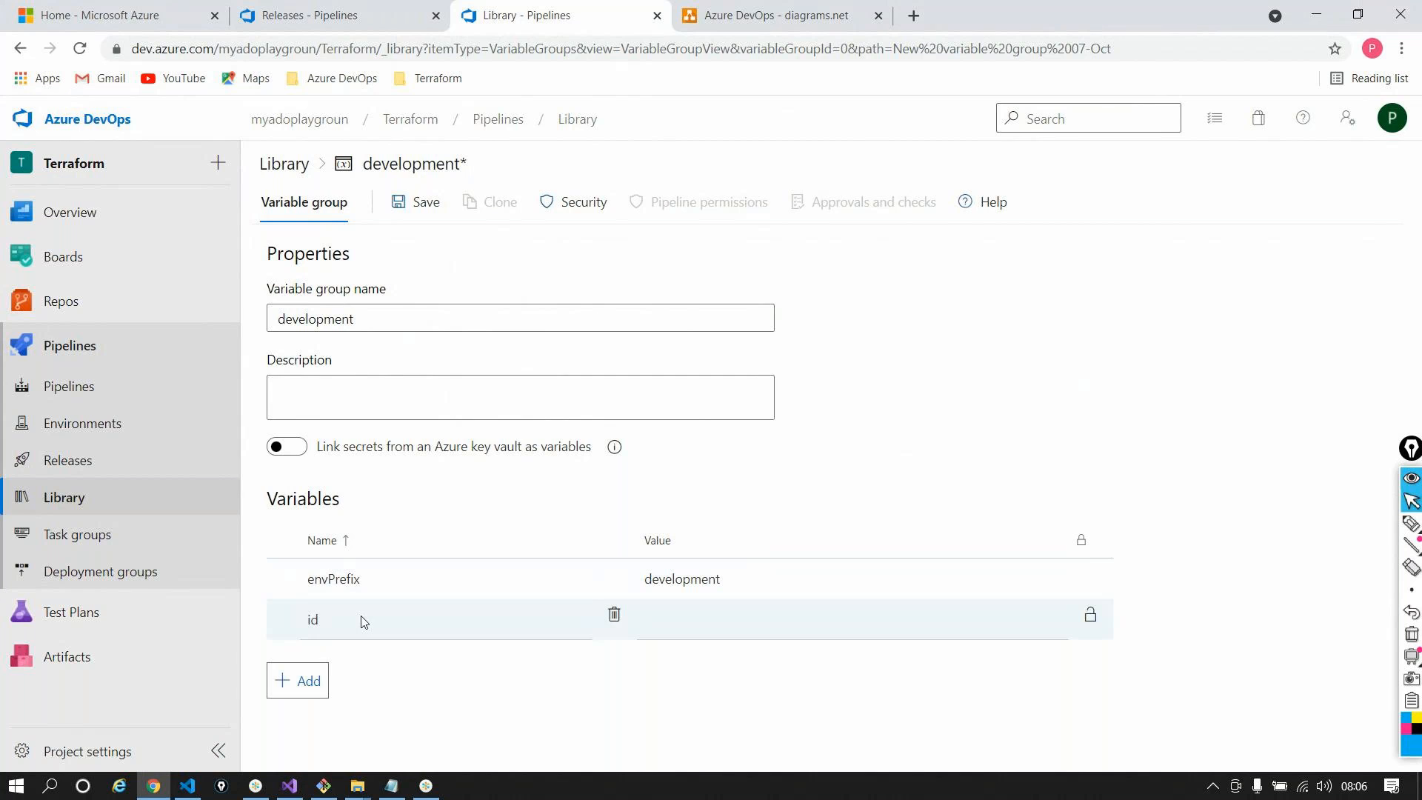
{"action": "left_click", "coordinate": [711, 629]}
{"action": "type", "text": "ab"}
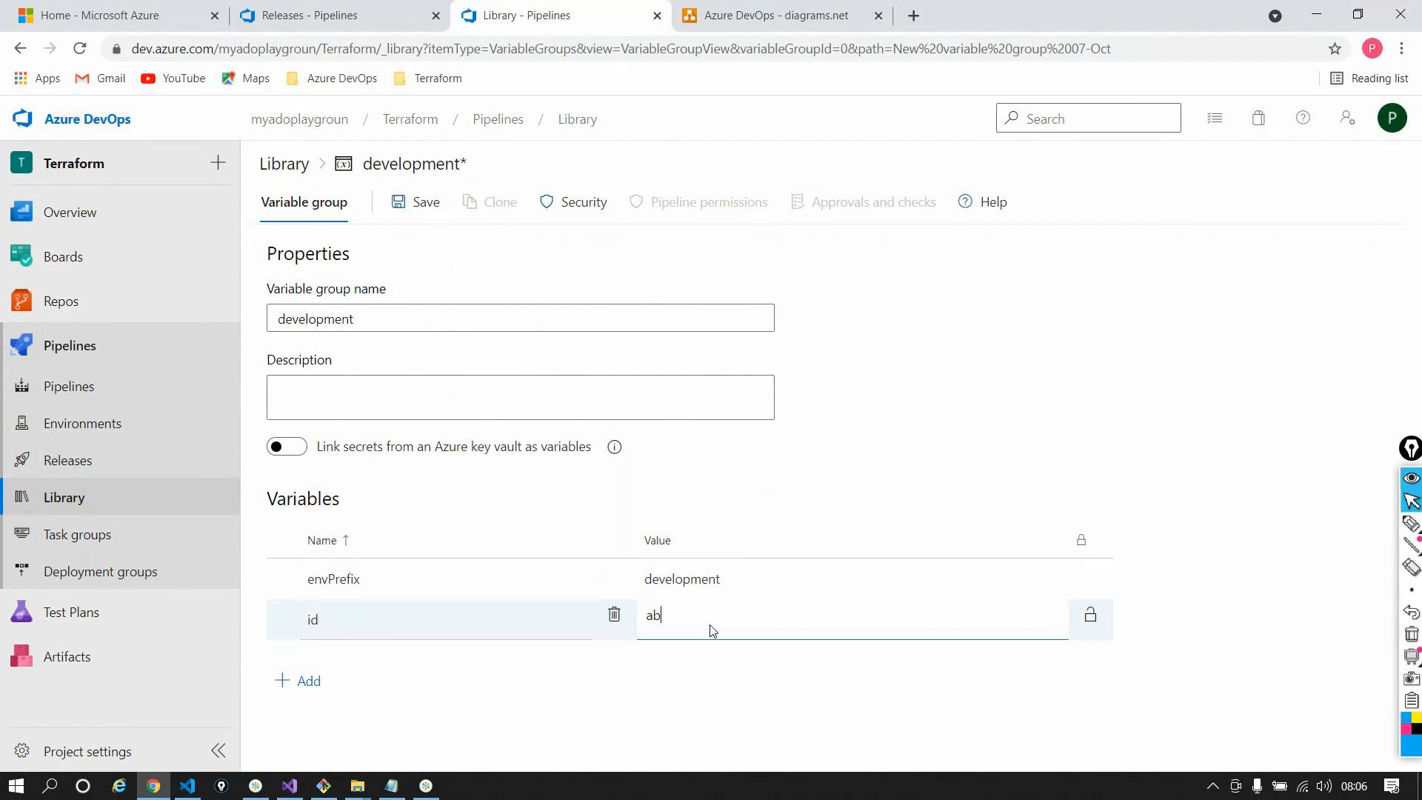
{"action": "type", "text": "c"}
{"action": "left_click", "coordinate": [1020, 444]}
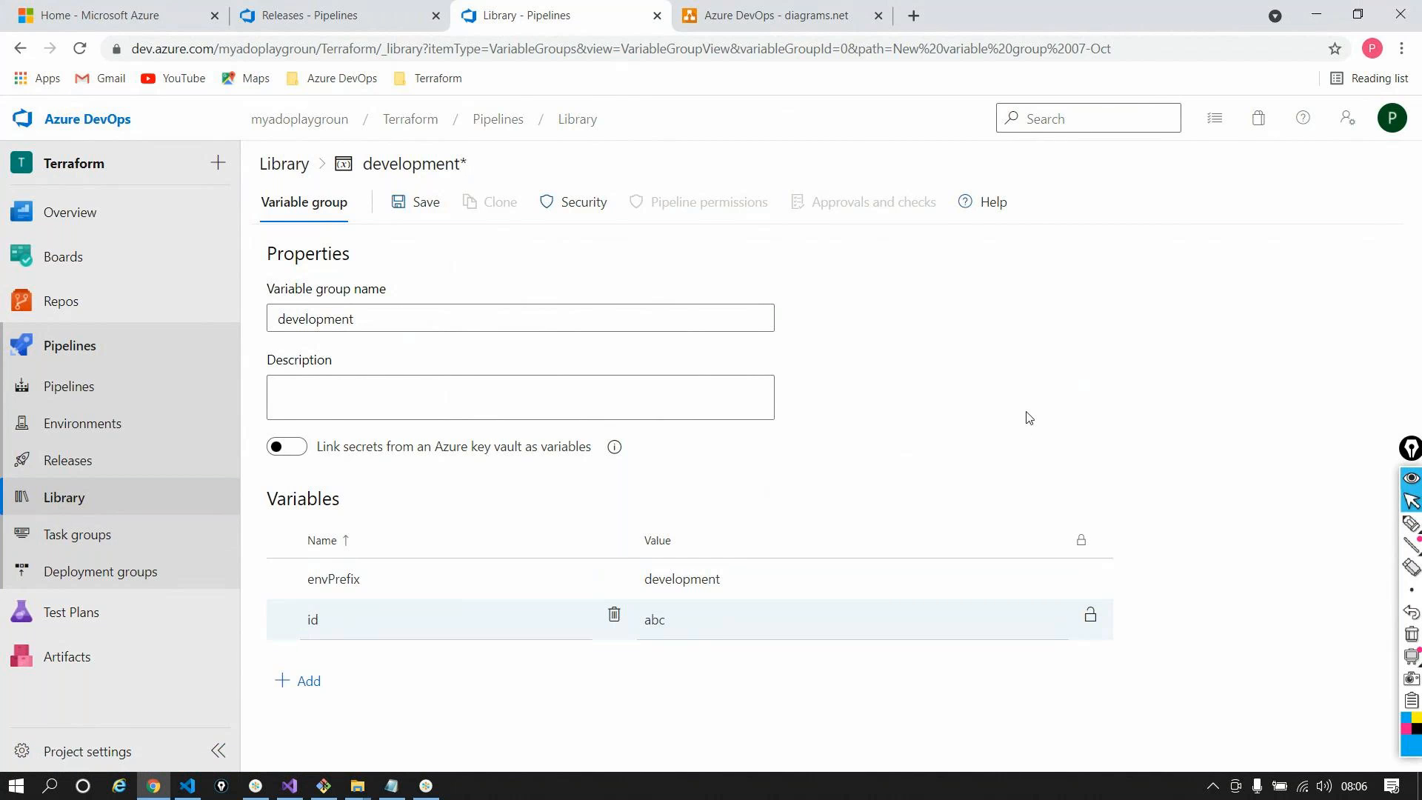
{"action": "left_click", "coordinate": [396, 214]}
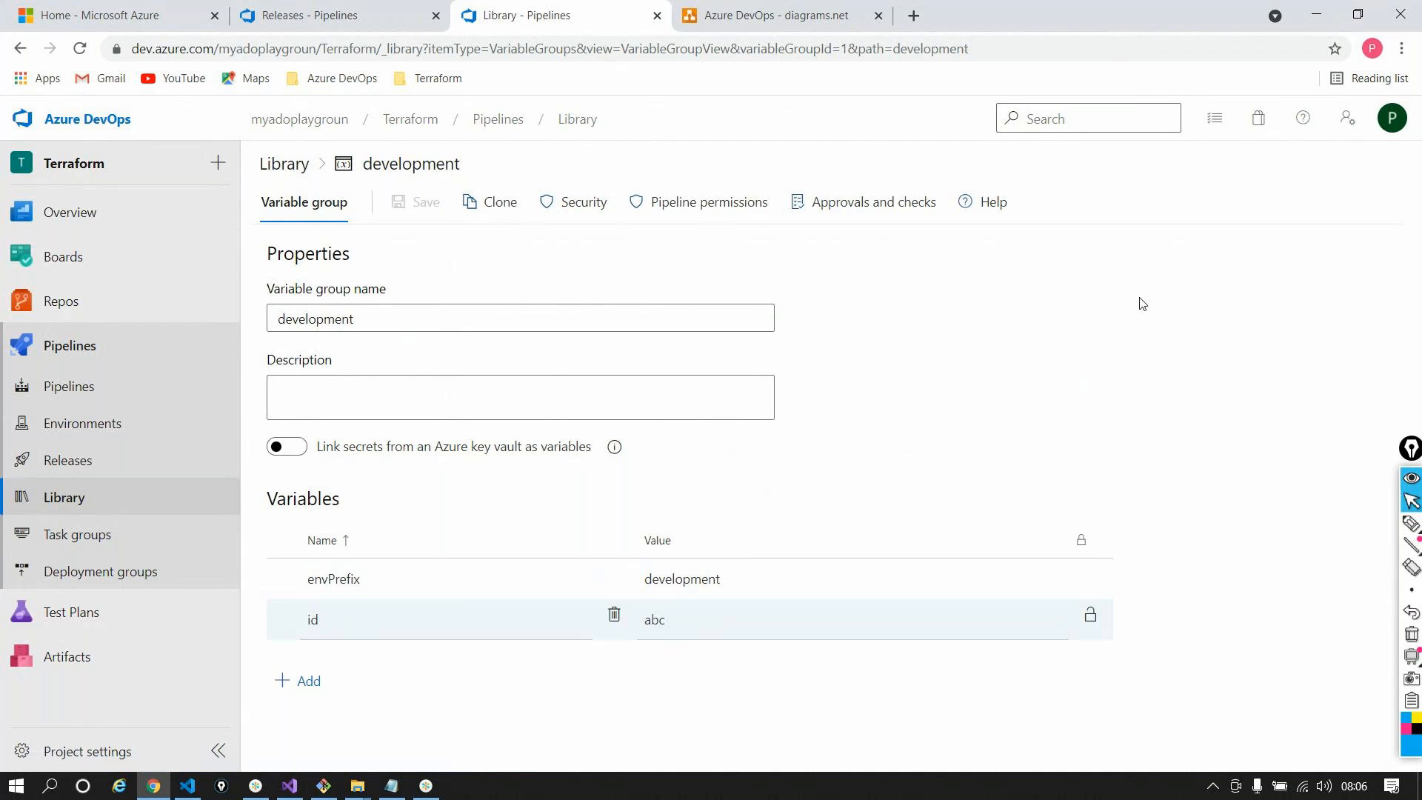
{"action": "left_click", "coordinate": [234, 496]}
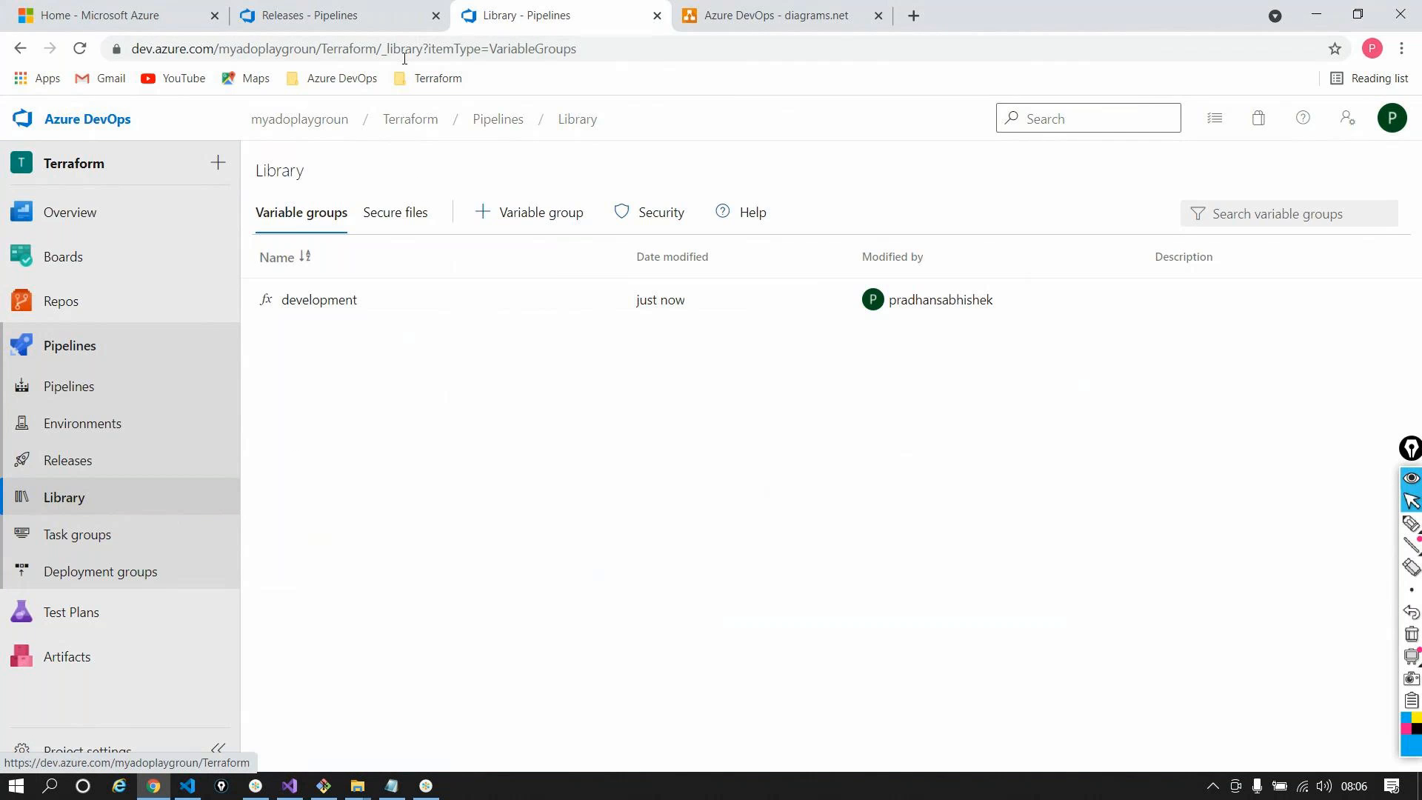
Link the development variable group to sqlserverwebapplicationdeployment, scoped to the development stage only
{"action": "left_click", "coordinate": [361, 16]}
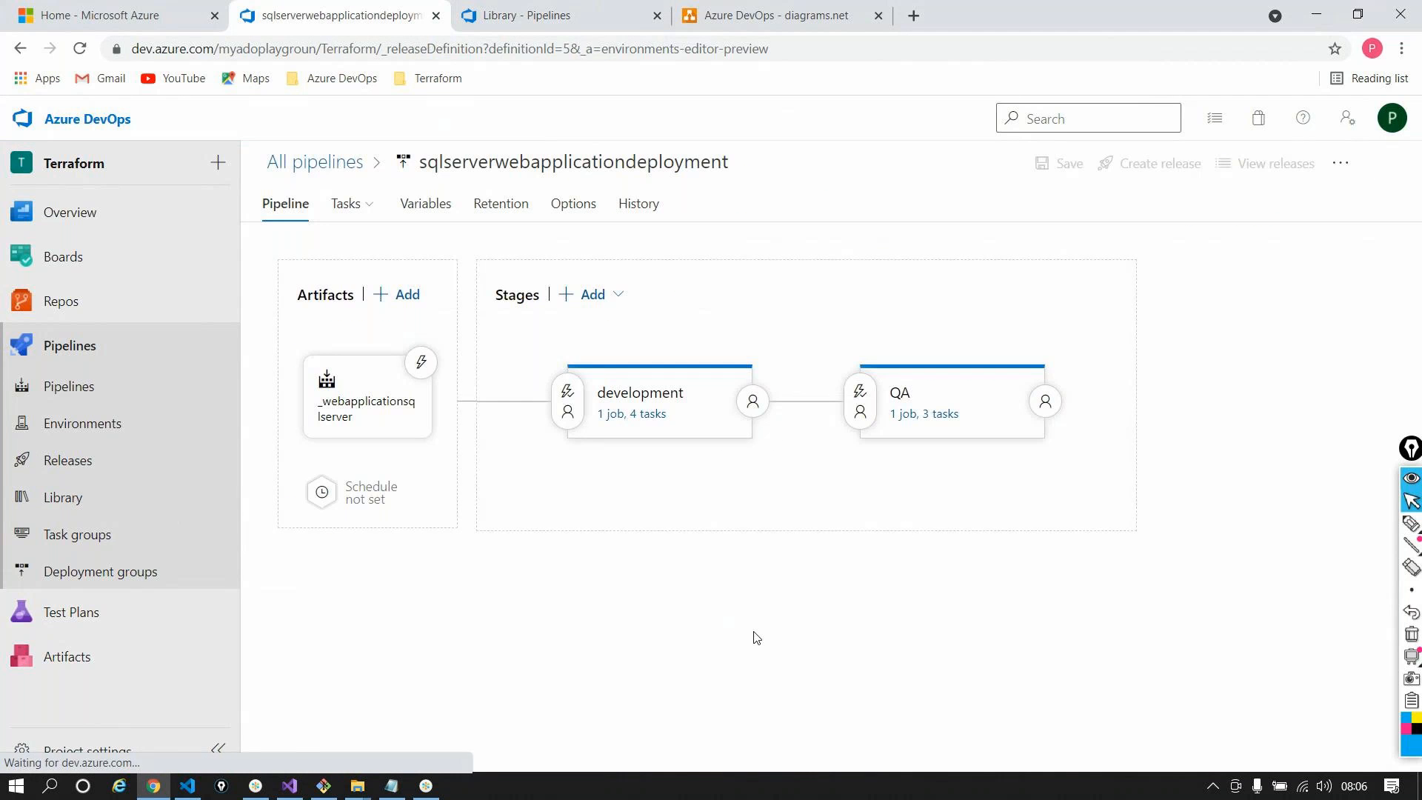
{"action": "left_click", "coordinate": [426, 204]}
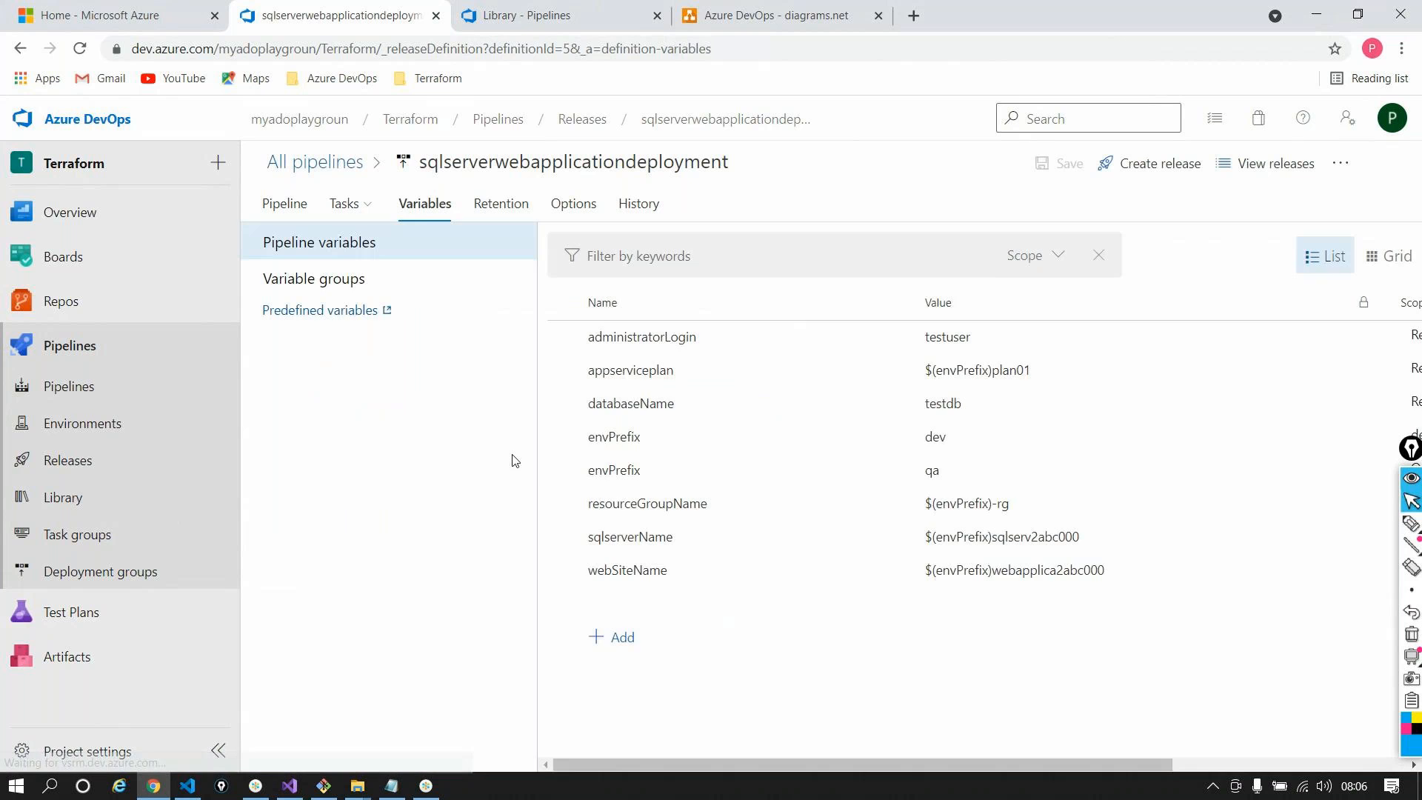
{"action": "left_click", "coordinate": [314, 278]}
{"action": "left_click", "coordinate": [682, 296]}
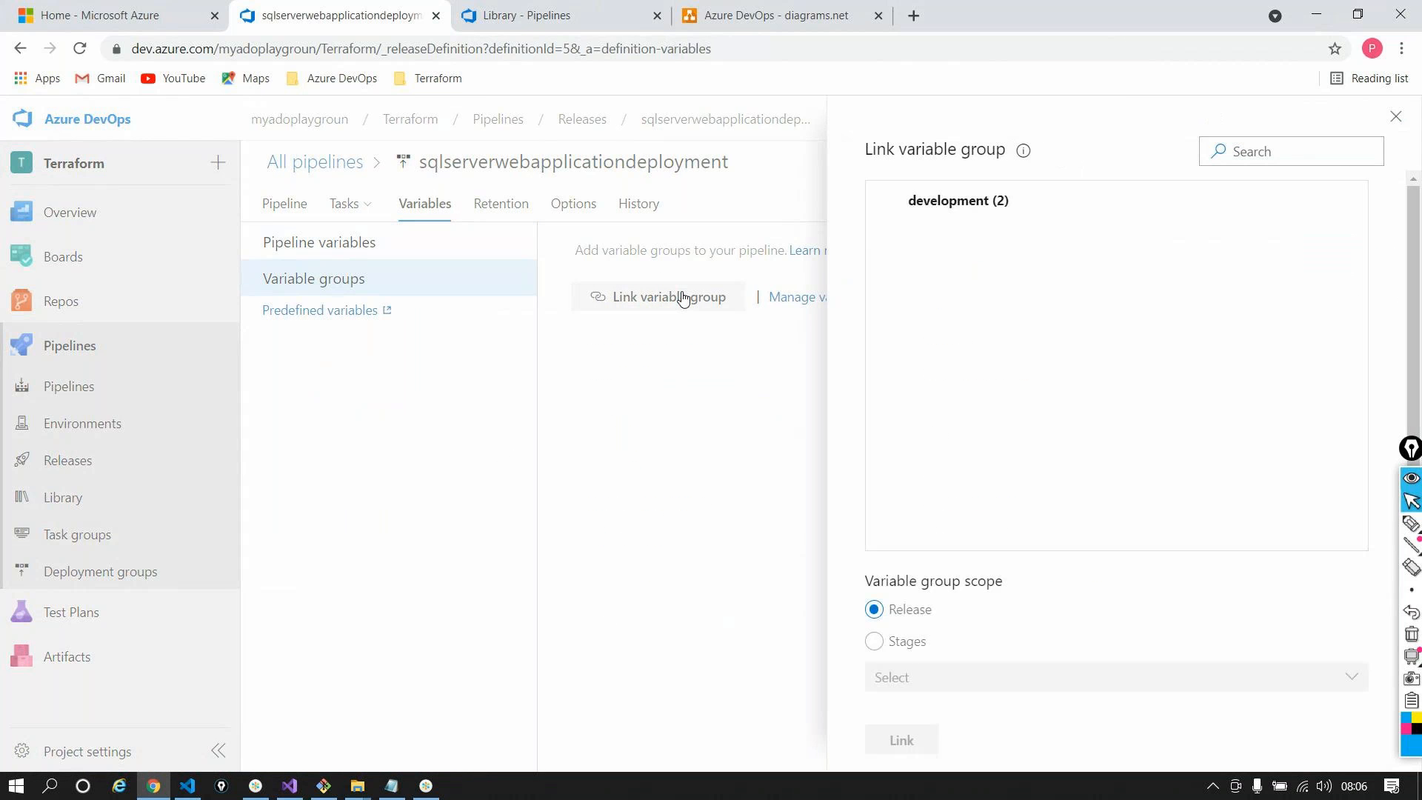
{"action": "left_click", "coordinate": [896, 220]}
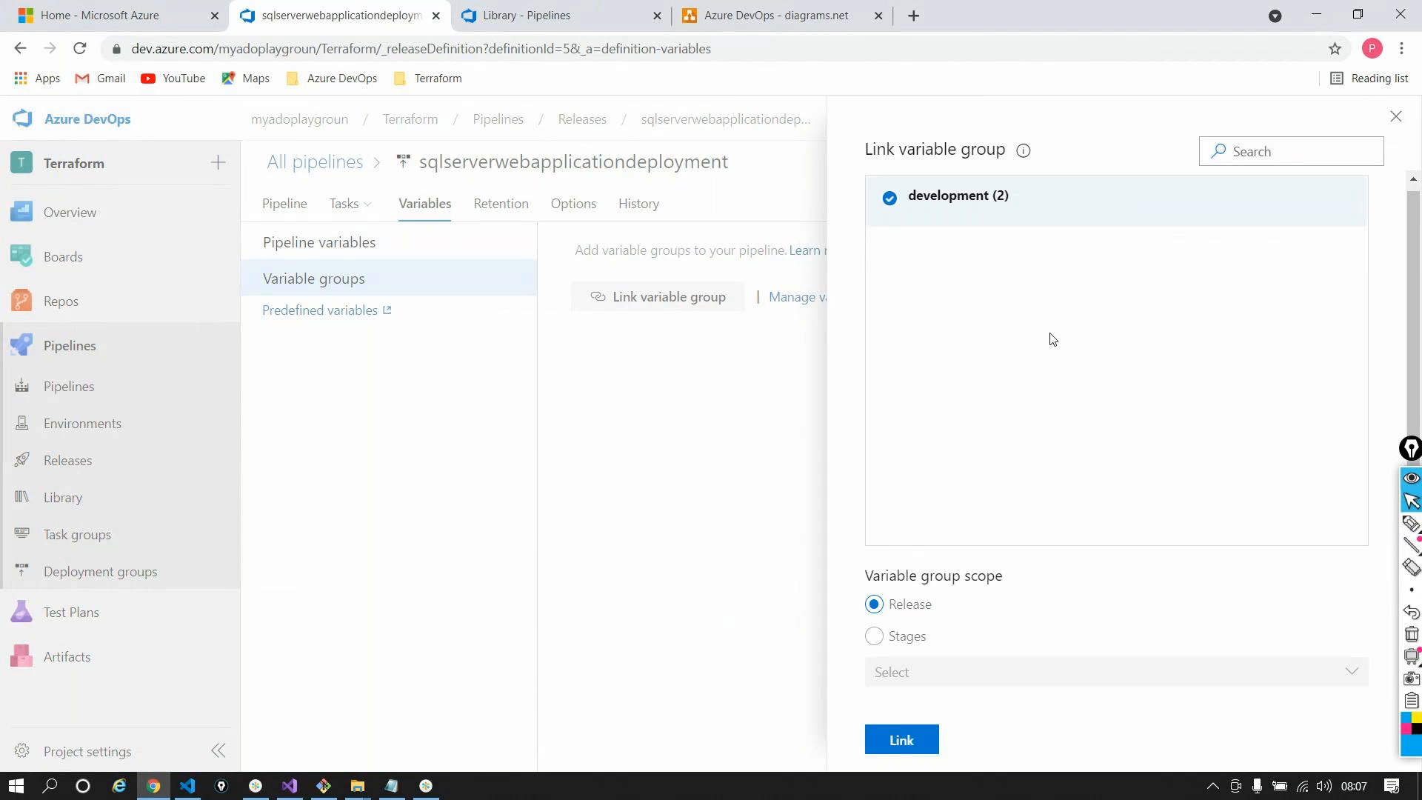
{"action": "left_click", "coordinate": [880, 640]}
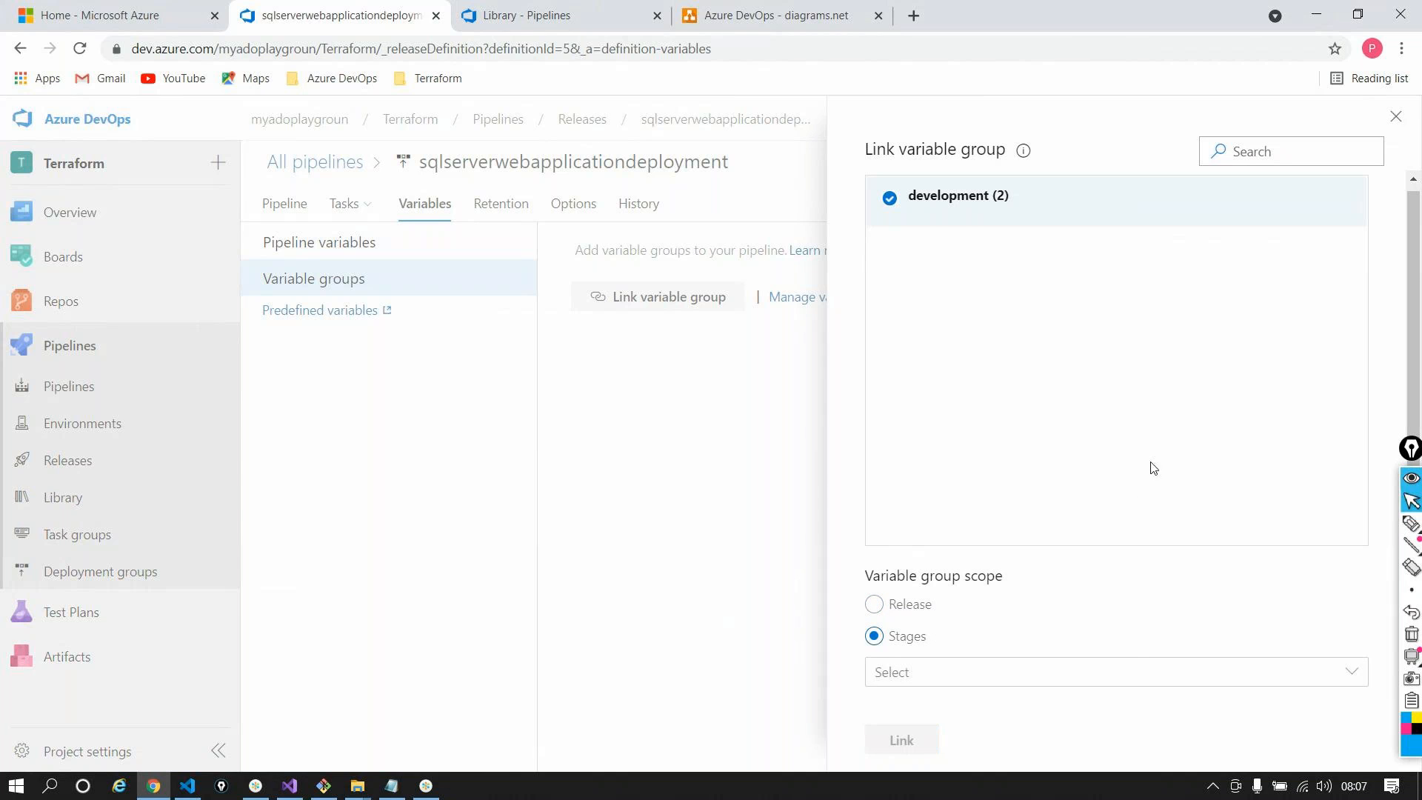
{"action": "left_click", "coordinate": [1081, 678]}
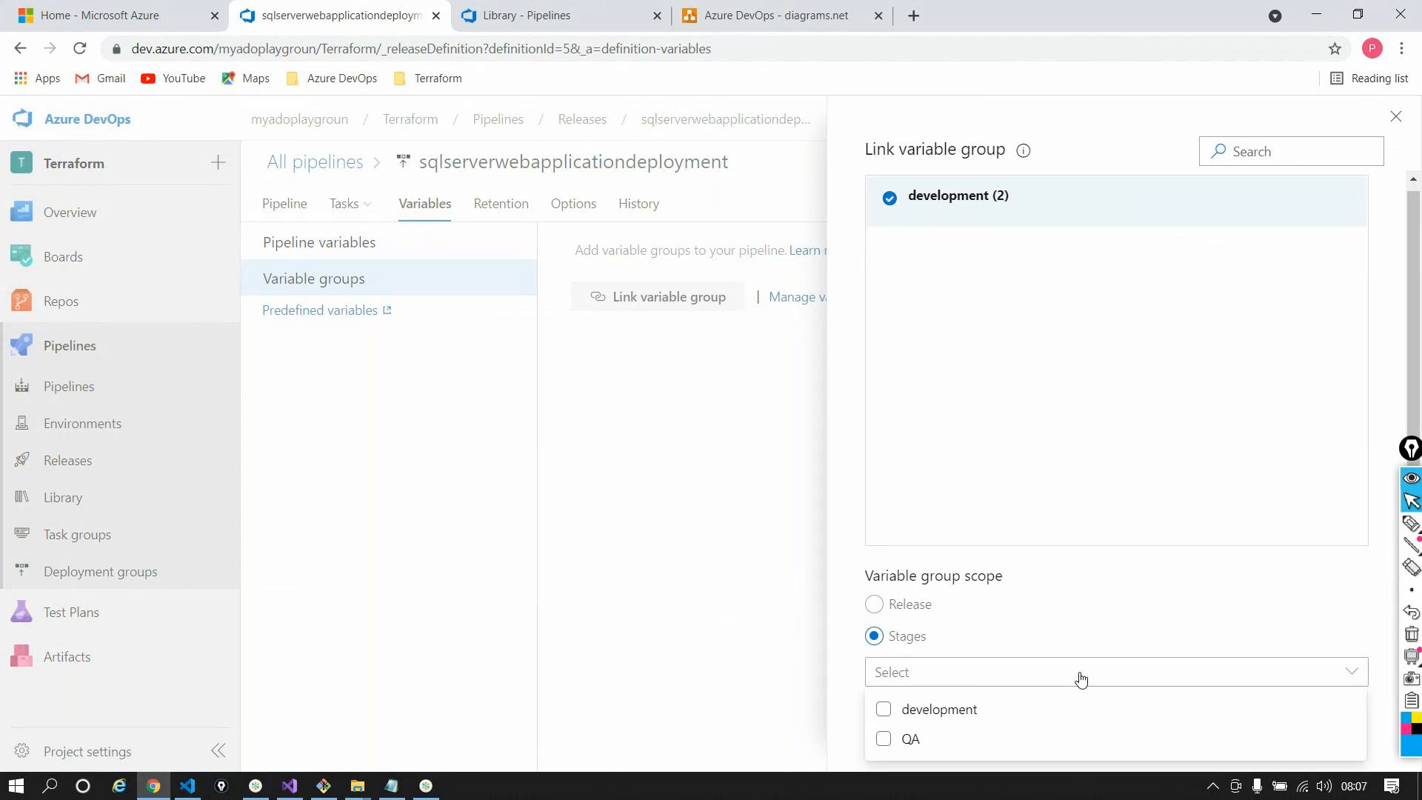
{"action": "left_click", "coordinate": [924, 712]}
{"action": "left_click", "coordinate": [1048, 474]}
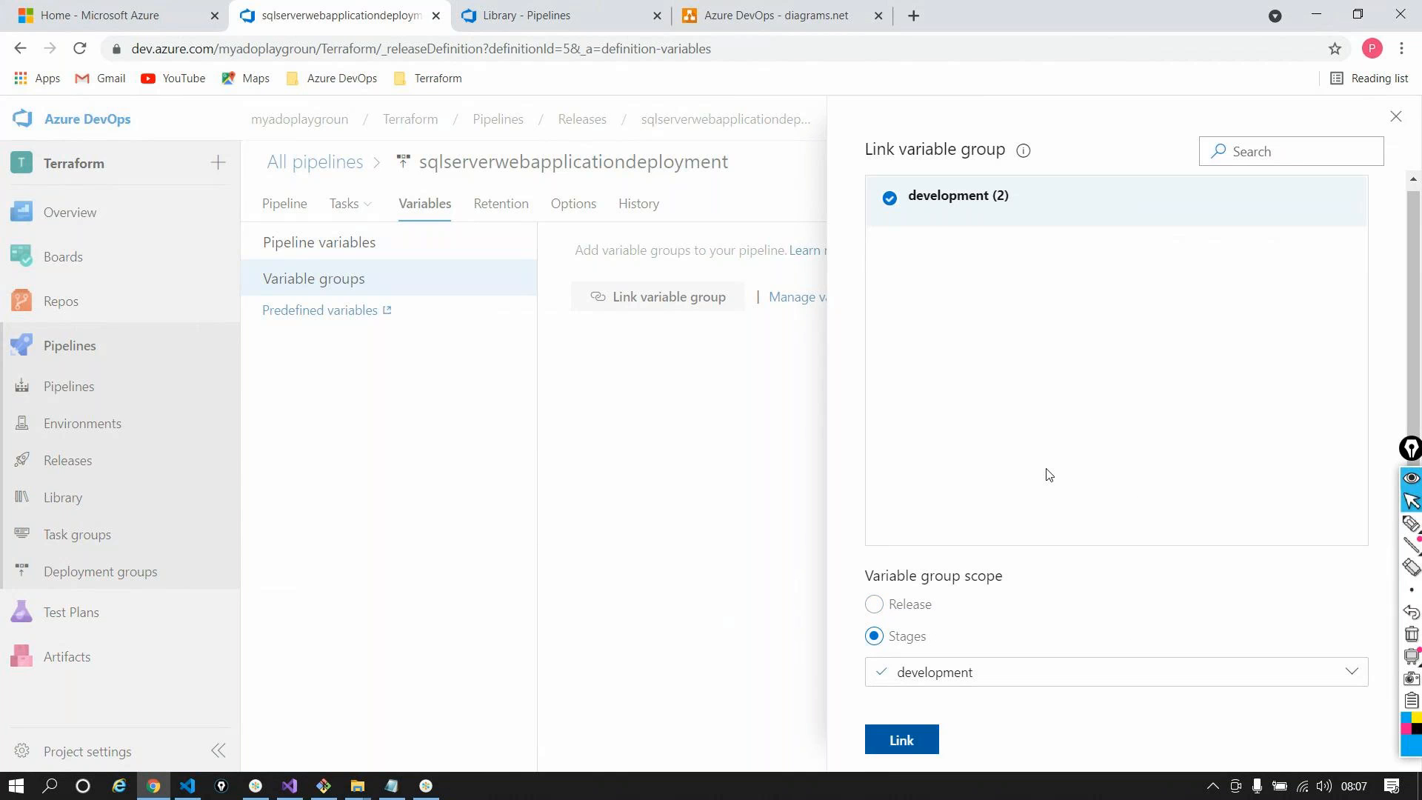
{"action": "left_click", "coordinate": [901, 740]}
Expand the linked development group to check envPrefix is set to development
{"action": "mouse_move", "coordinate": [1406, 529]}
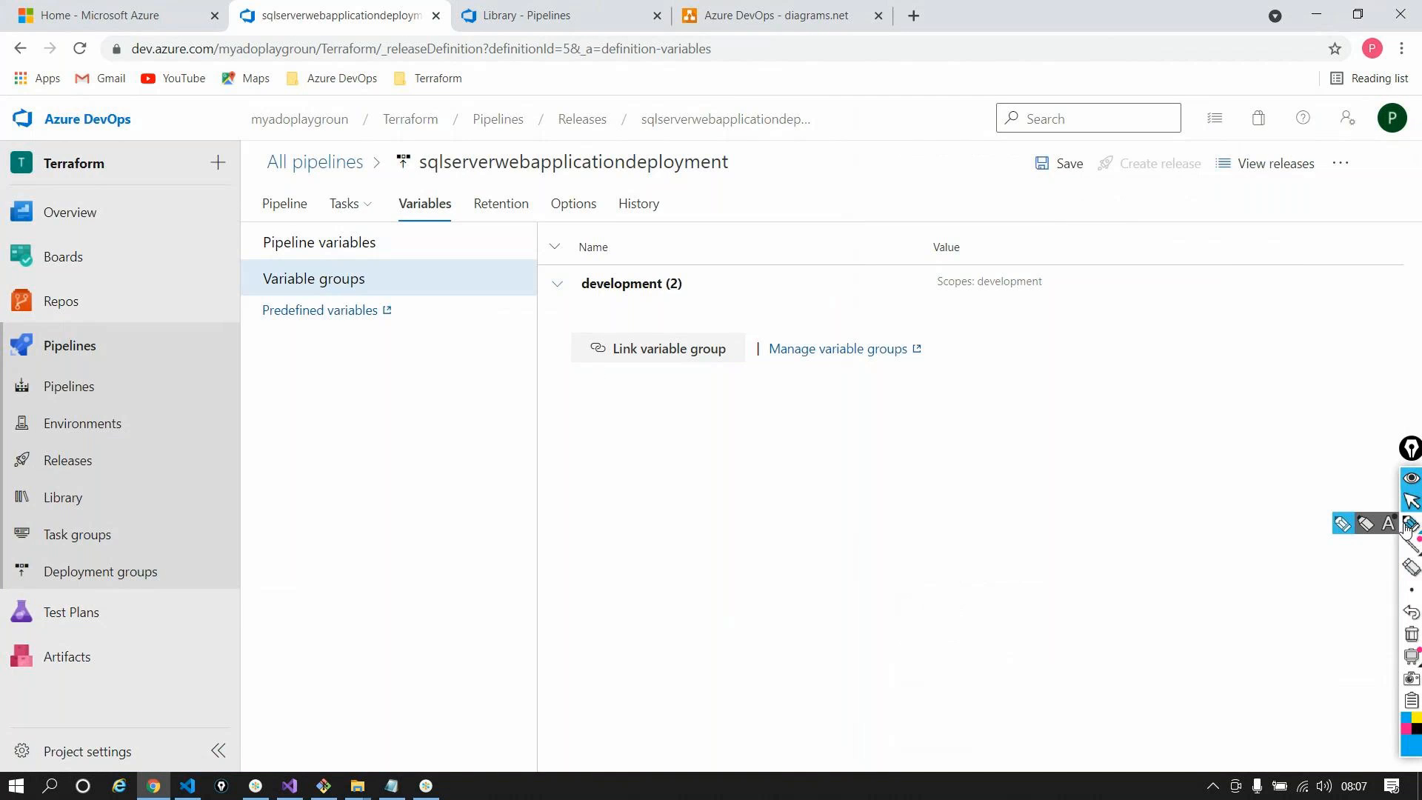
{"action": "left_click", "coordinate": [1342, 523]}
{"action": "mouse_move", "coordinate": [638, 260]}
{"action": "left_mouse_down"}
{"action": "mouse_move", "coordinate": [563, 307]}
{"action": "mouse_move", "coordinate": [622, 320]}
{"action": "mouse_move", "coordinate": [632, 267]}
{"action": "left_mouse_up"}
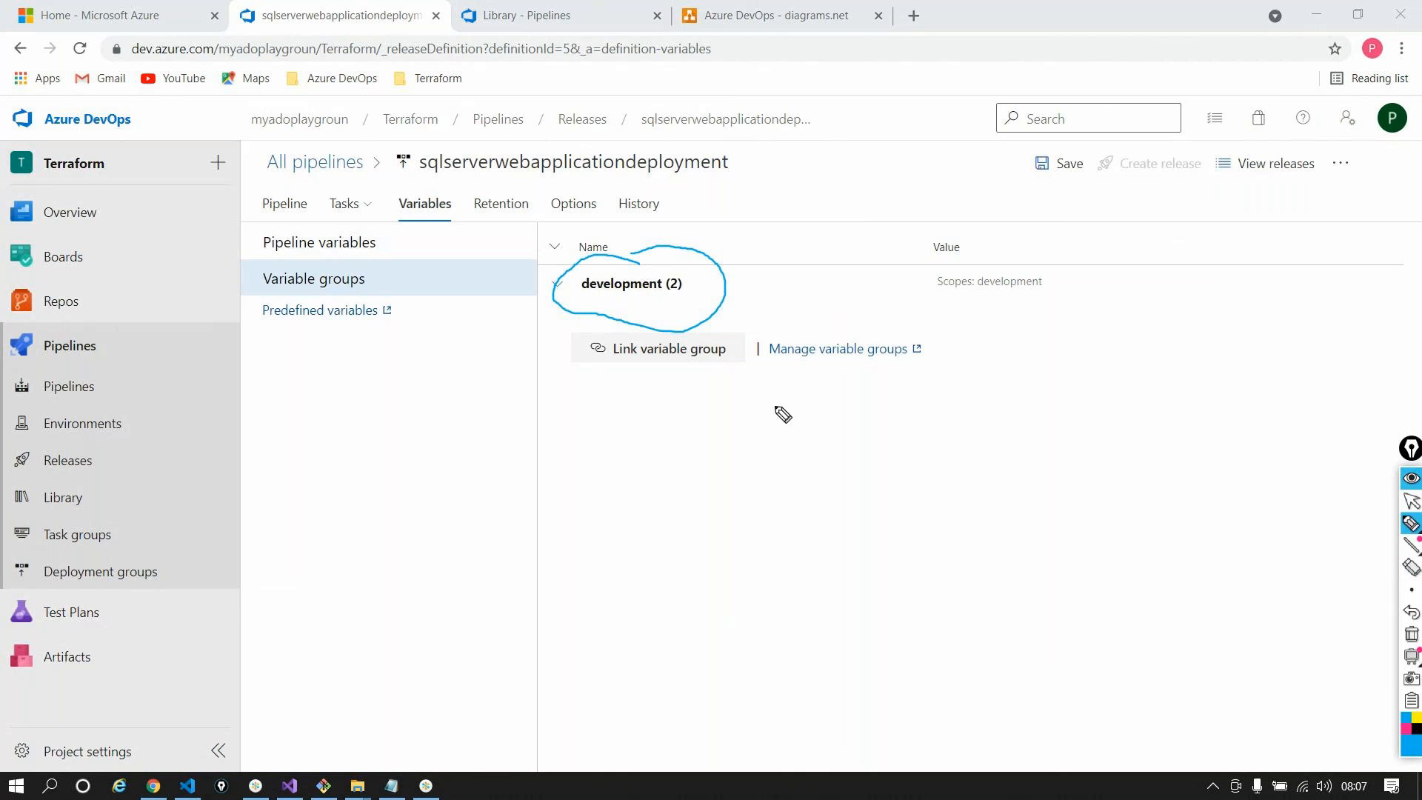
{"action": "mouse_move", "coordinate": [719, 265]}
{"action": "left_mouse_down"}
{"action": "mouse_move", "coordinate": [904, 136]}
{"action": "mouse_move", "coordinate": [971, 229]}
{"action": "mouse_move", "coordinate": [975, 215]}
{"action": "left_mouse_up"}
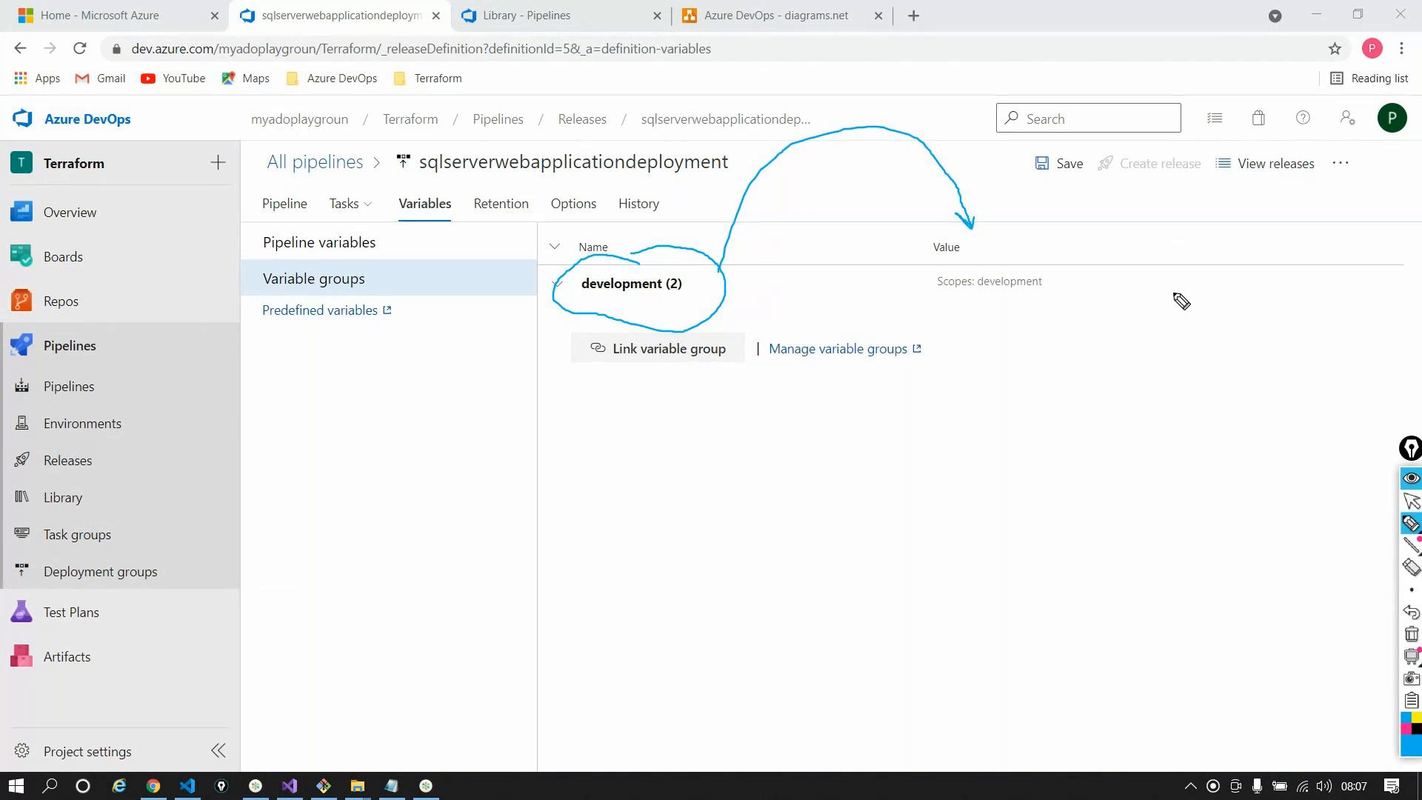
{"action": "left_click", "coordinate": [1411, 634]}
{"action": "left_click", "coordinate": [1411, 501]}
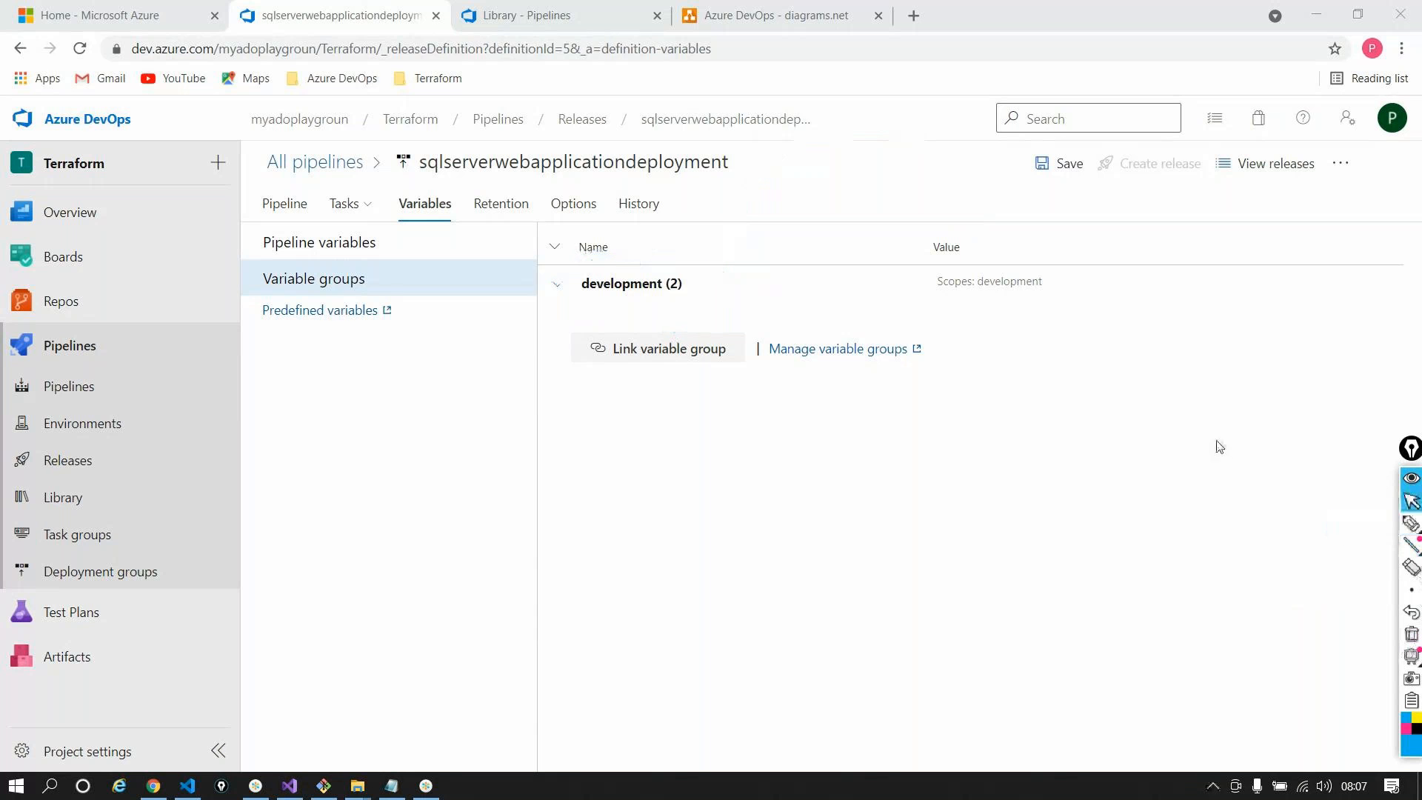
{"action": "left_click", "coordinate": [556, 282]}
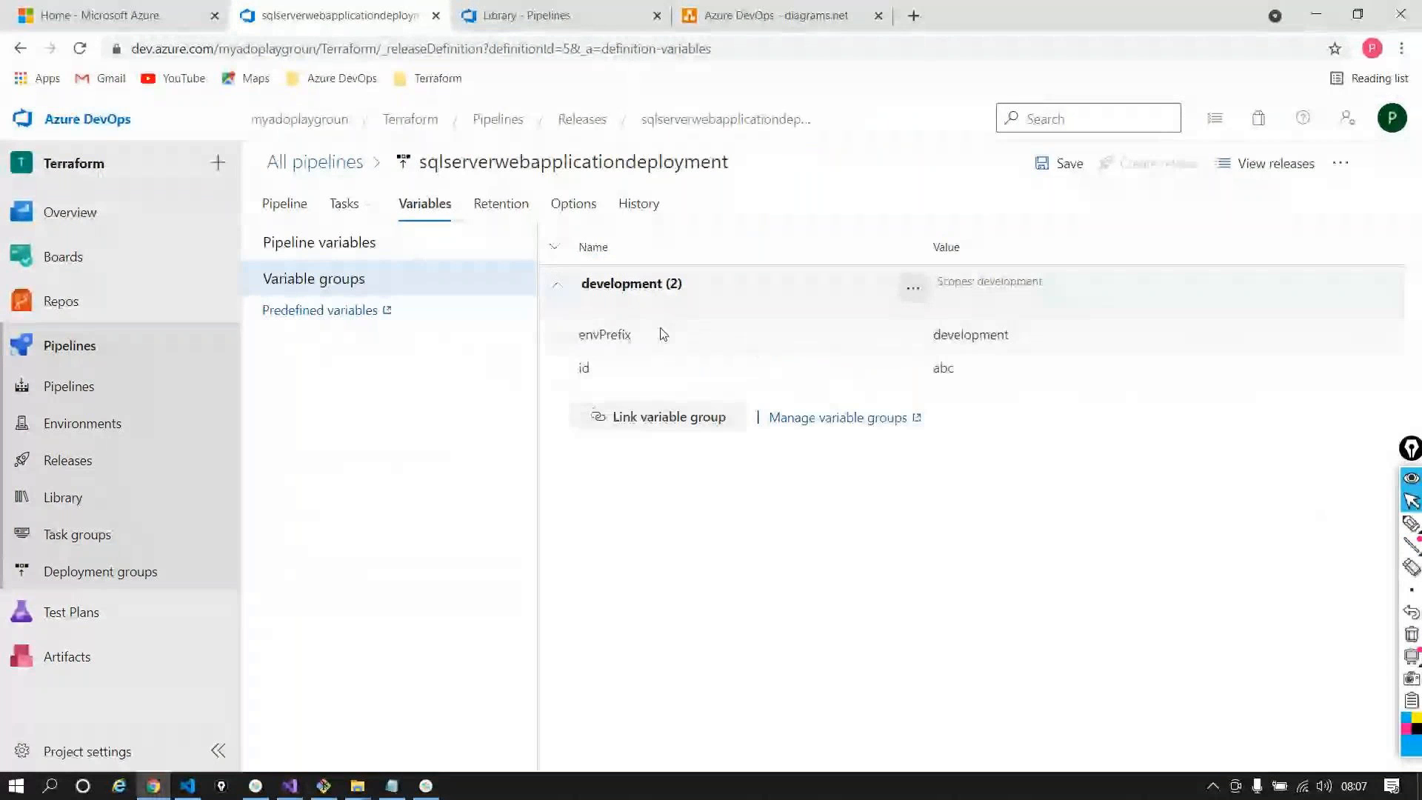
{"action": "double_click", "coordinate": [660, 330]}
{"action": "double_click", "coordinate": [991, 336]}
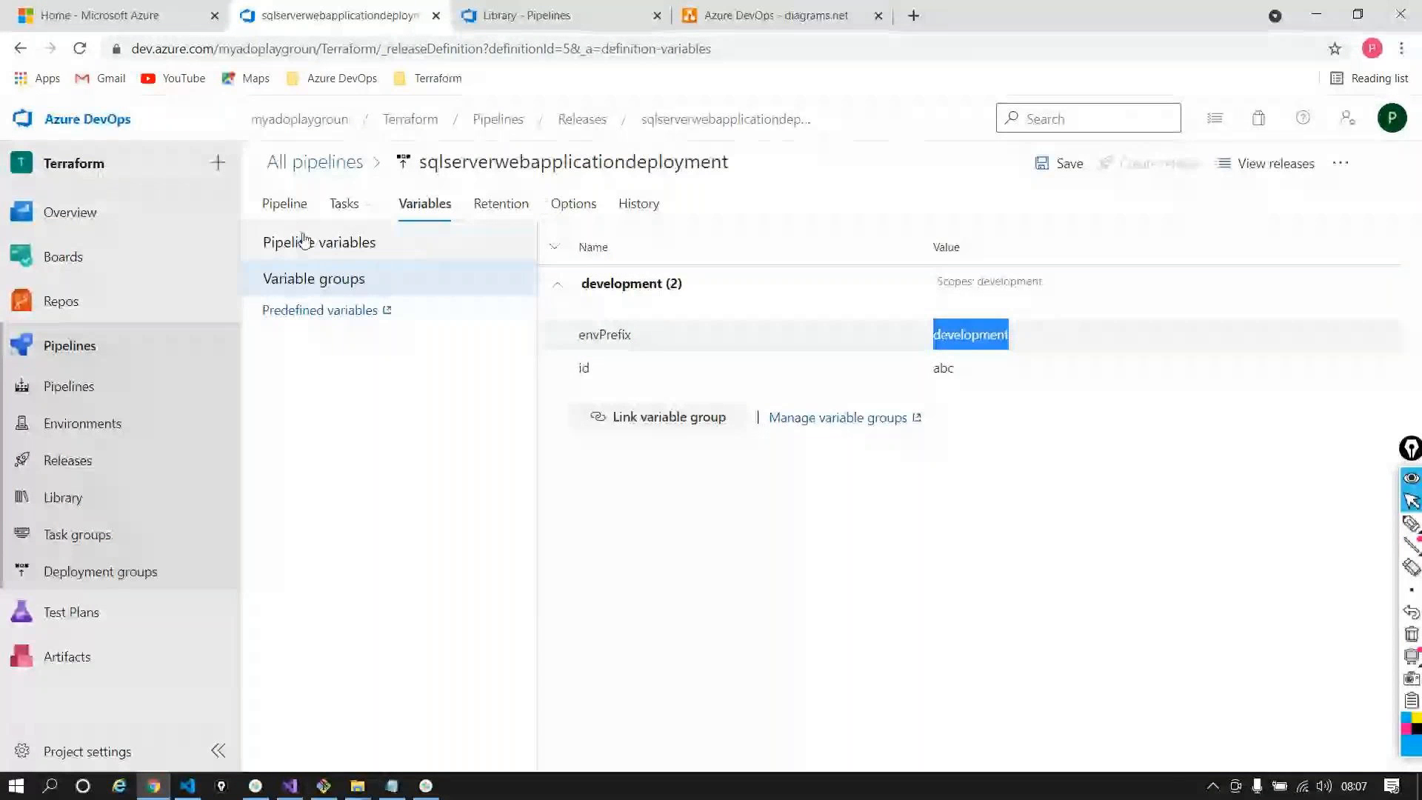
Check the pipeline variables' scopes (envPrefix dev for development, qa for QA) and show the stage tasks
{"action": "left_click", "coordinate": [873, 435]}
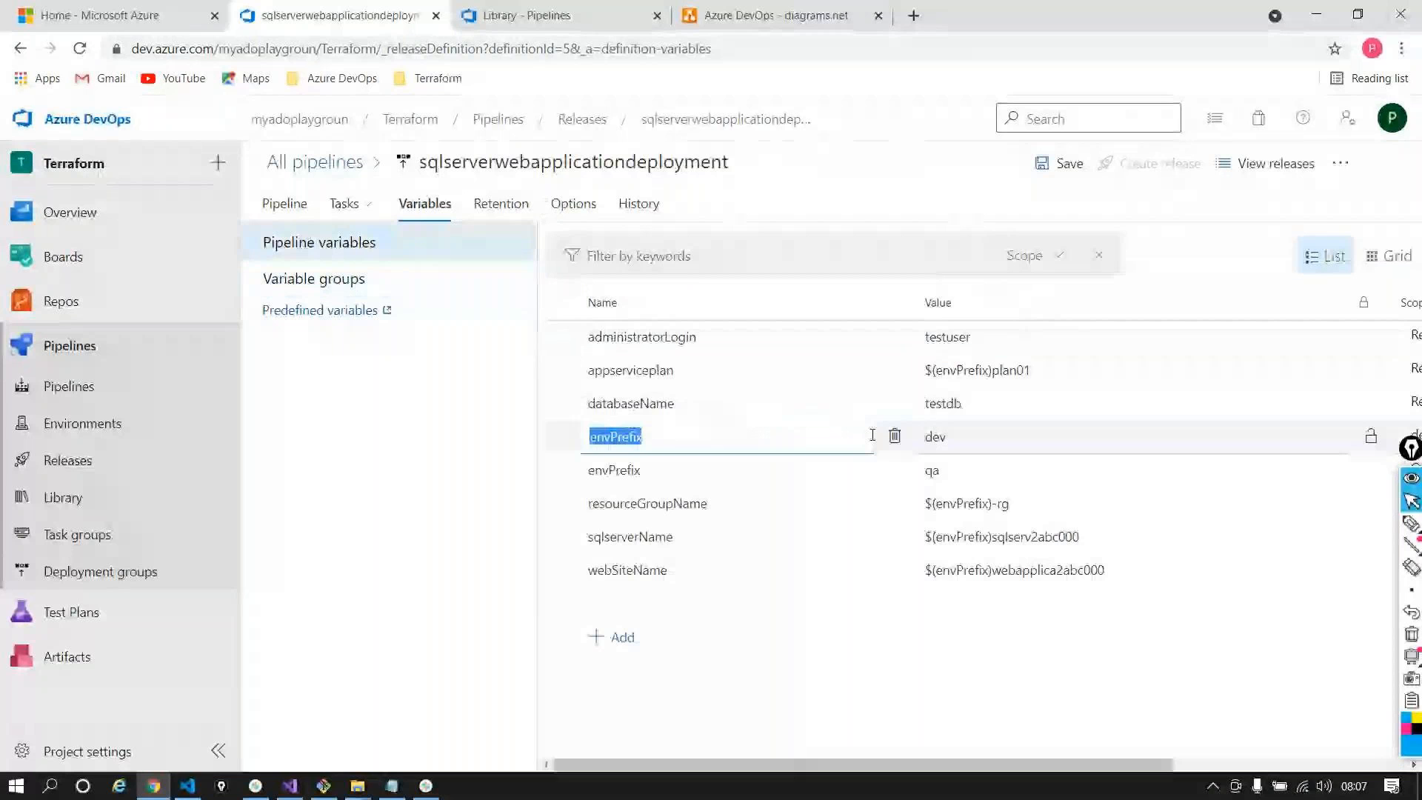
{"action": "left_click_drag", "start_coordinate": [1002, 764], "coordinate": [1171, 763]}
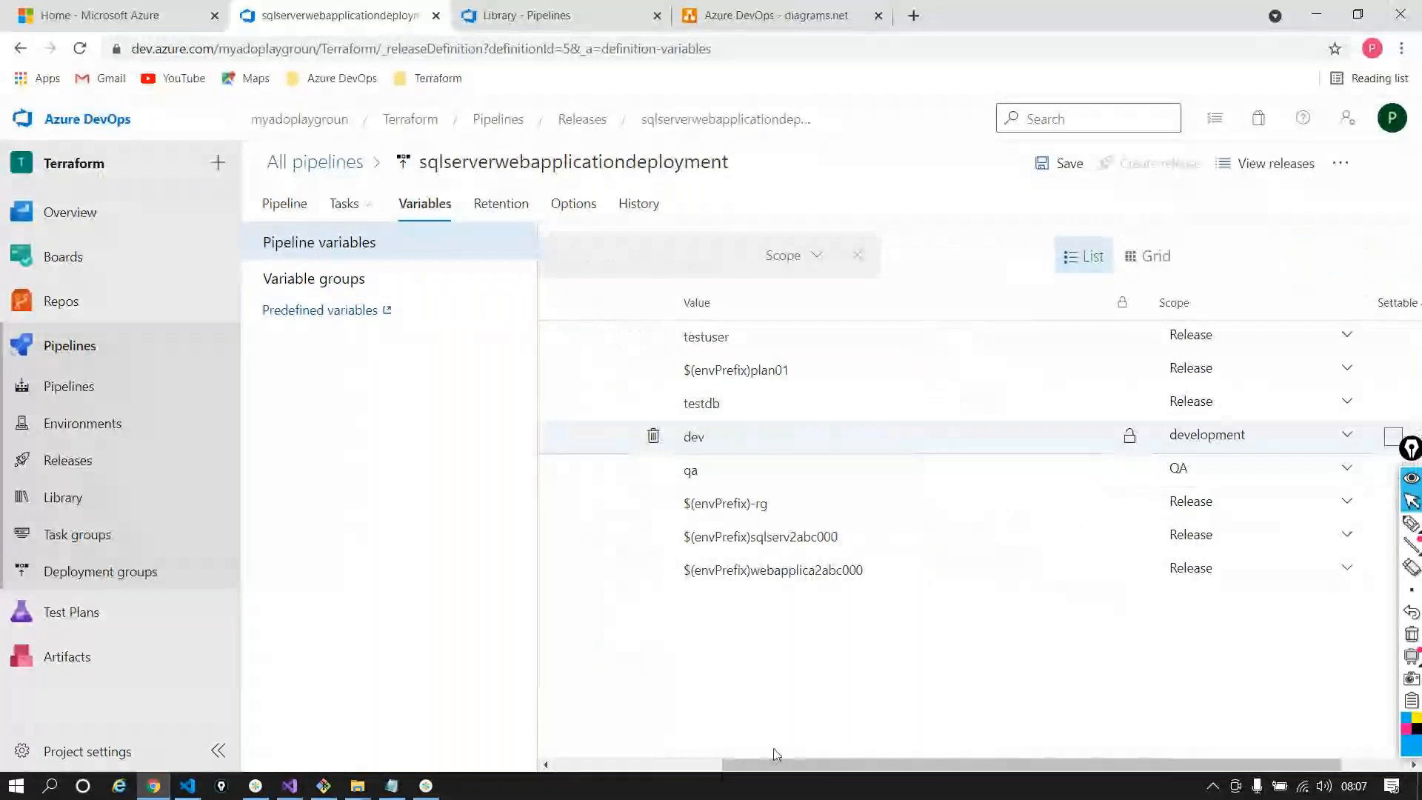
{"action": "left_click_drag", "start_coordinate": [774, 765], "coordinate": [607, 733]}
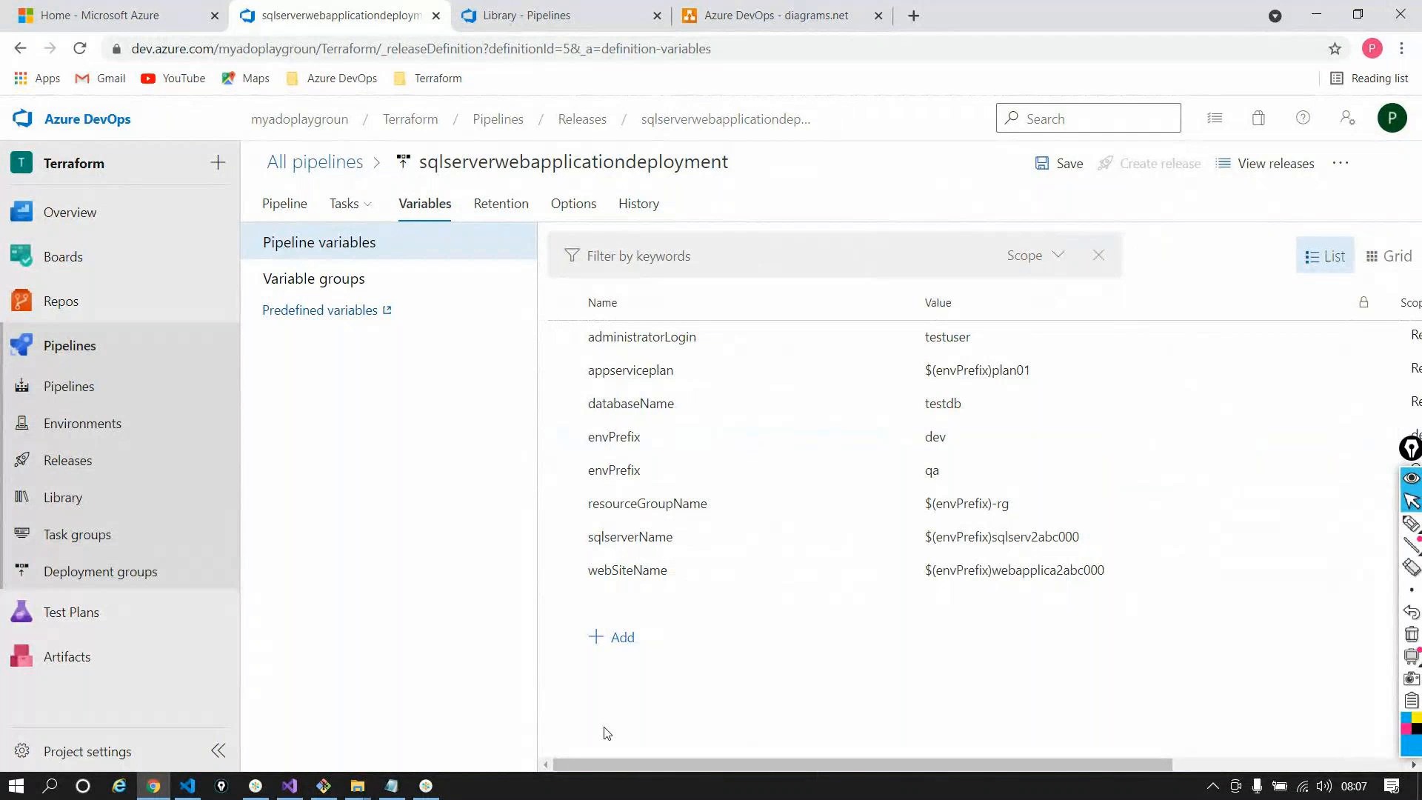
{"action": "left_click", "coordinate": [345, 205]}
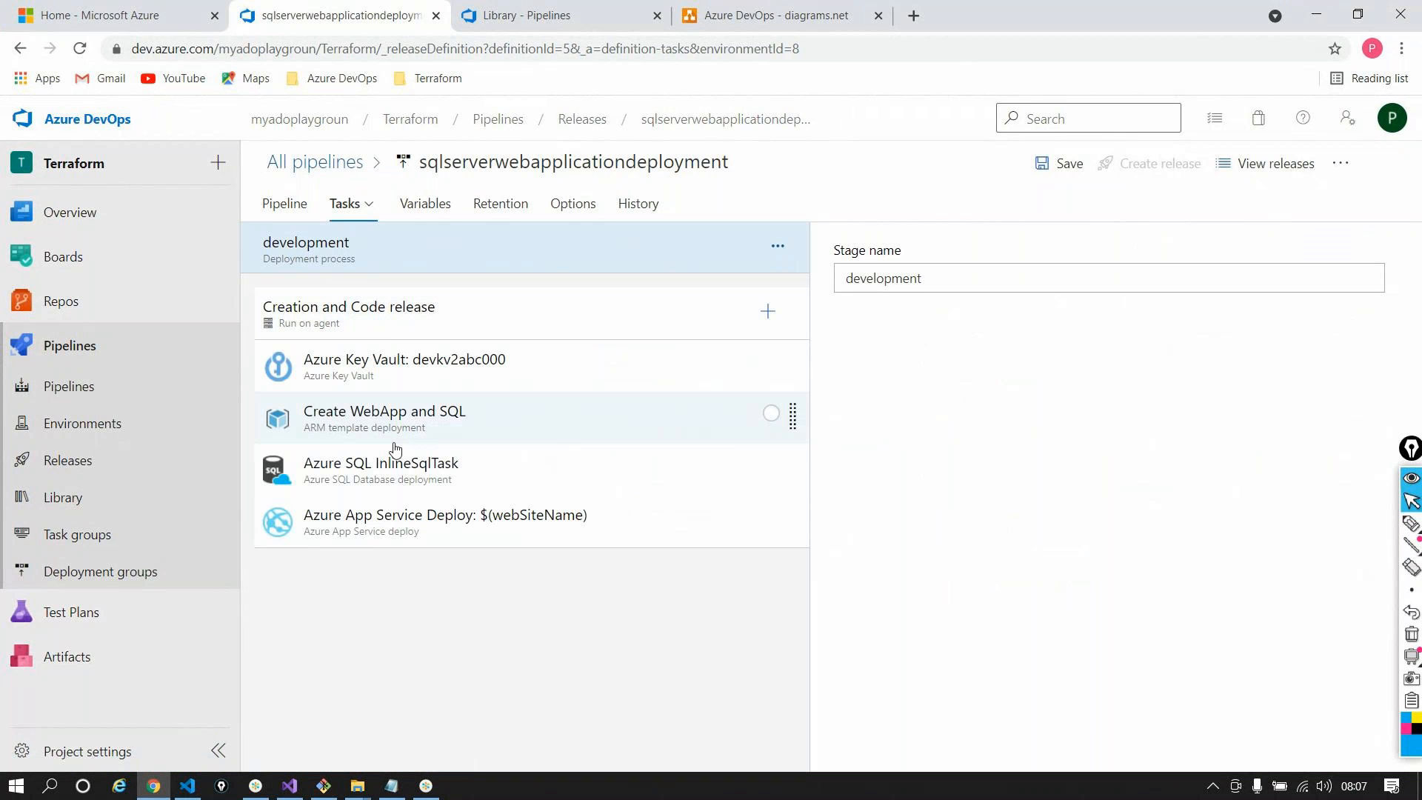
Disable the Key Vault, ARM, SQL and App Service tasks in the development stage and save
{"action": "right_click", "coordinate": [411, 367]}
{"action": "left_click", "coordinate": [585, 383]}
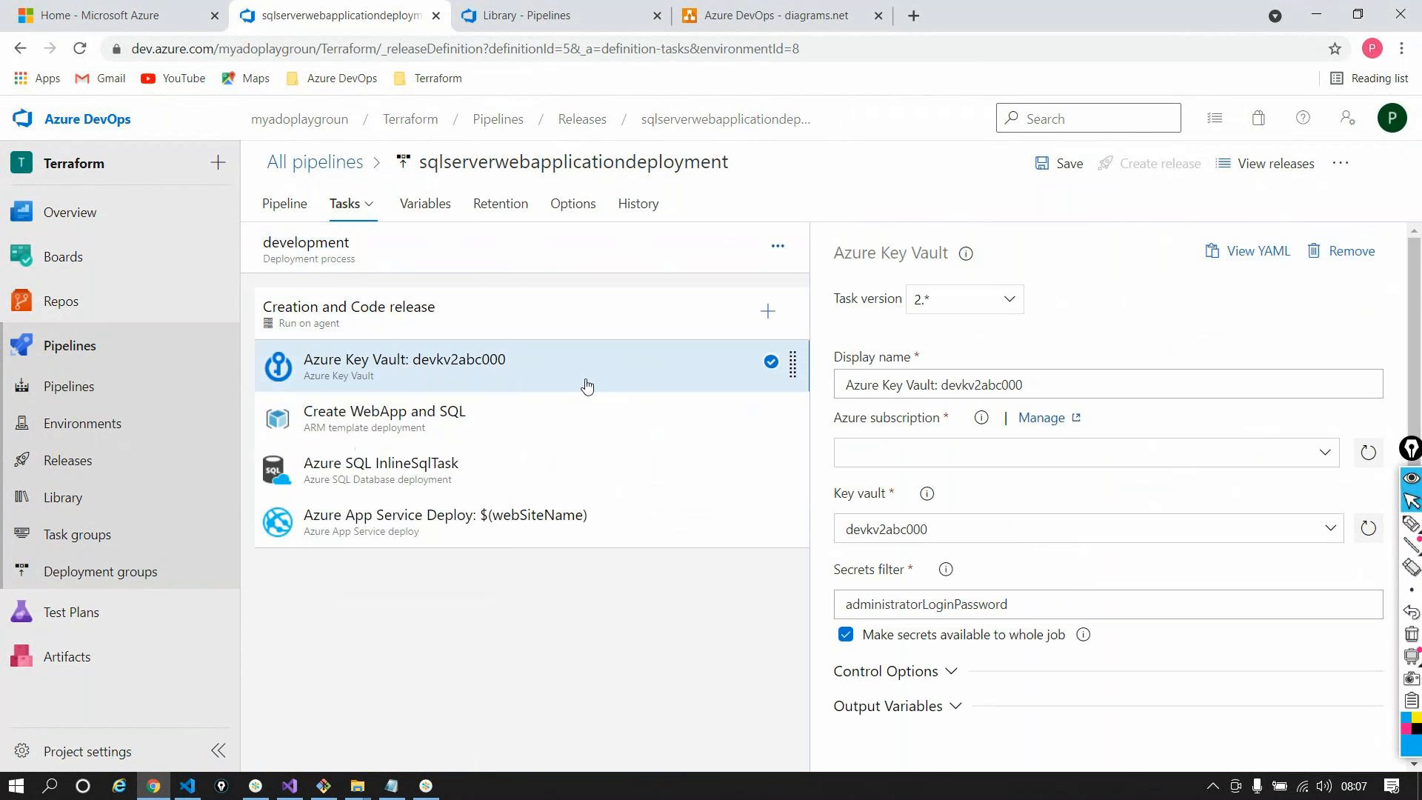
{"action": "key", "text": "ctrl+a"}
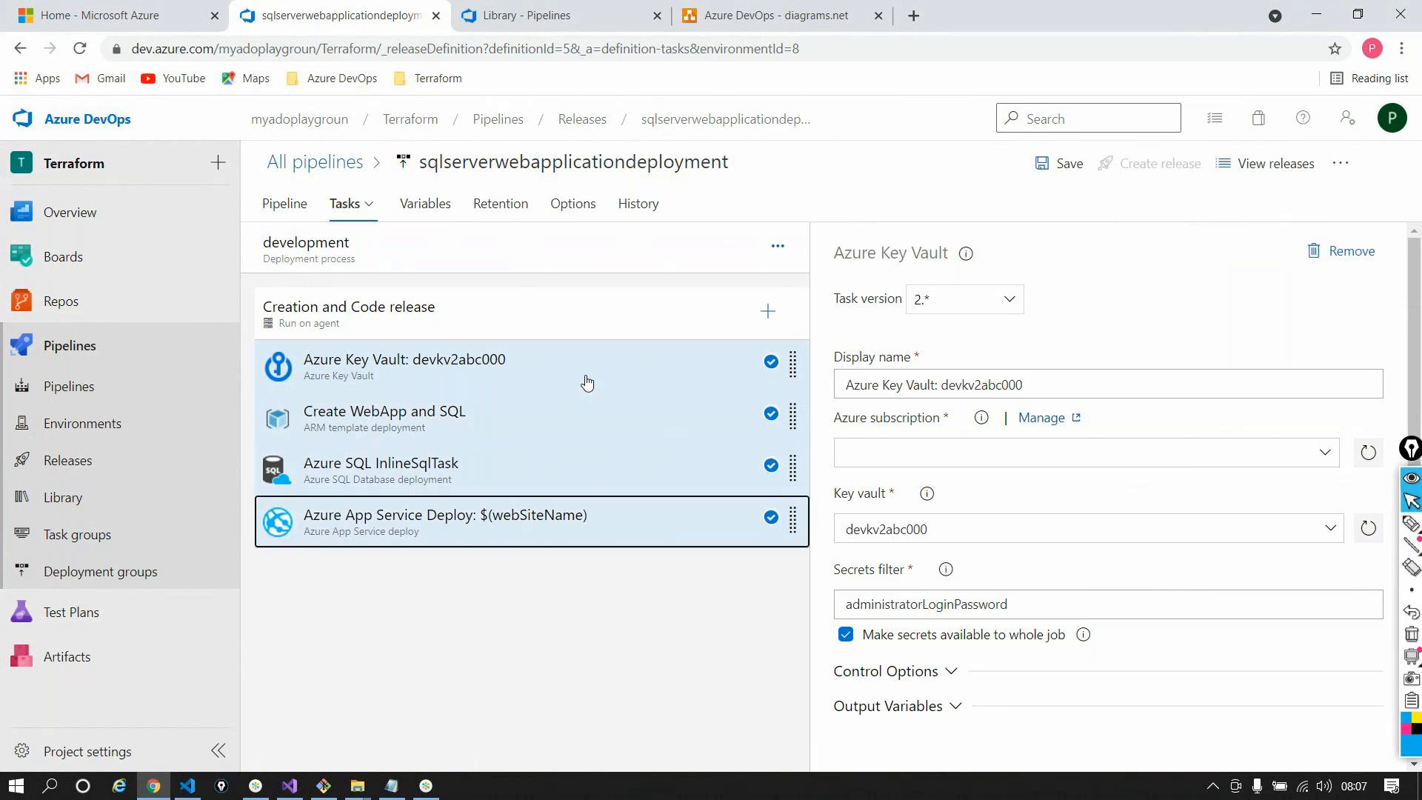
{"action": "right_click", "coordinate": [586, 382]}
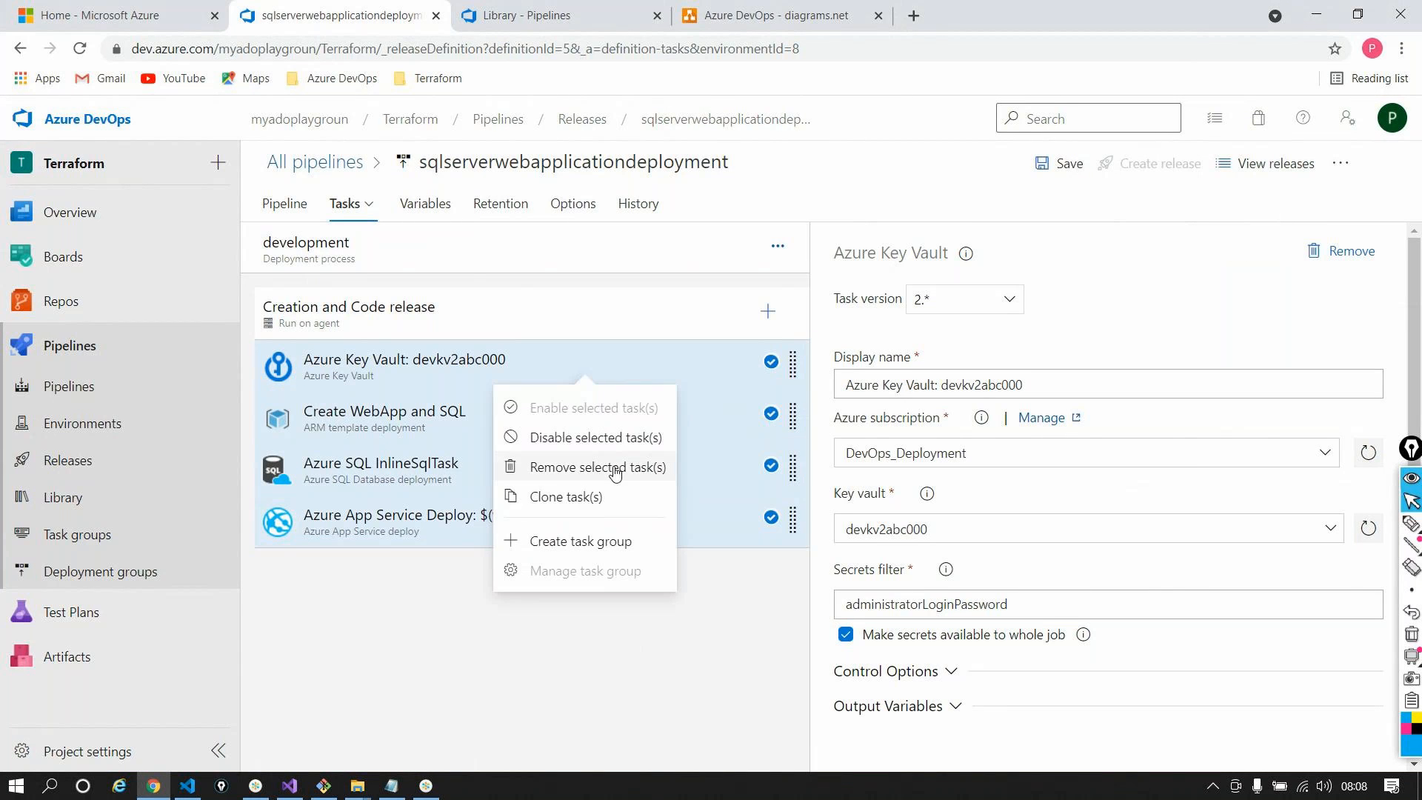
{"action": "left_click", "coordinate": [592, 435]}
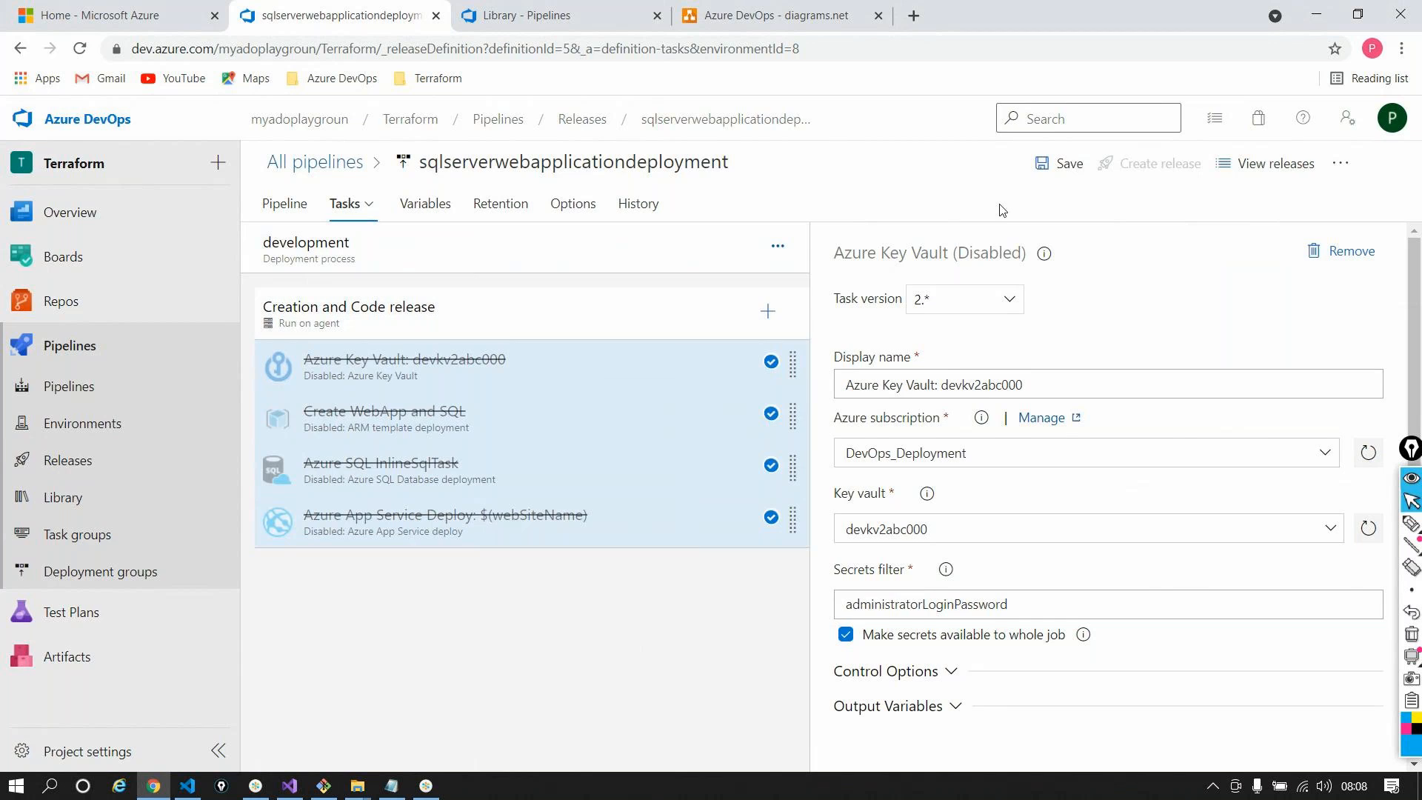
{"action": "key", "text": "ctrl+s"}
{"action": "left_click", "coordinate": [811, 508]}
Create a new release with the stages set to manual triggering
{"action": "left_click", "coordinate": [1107, 162]}
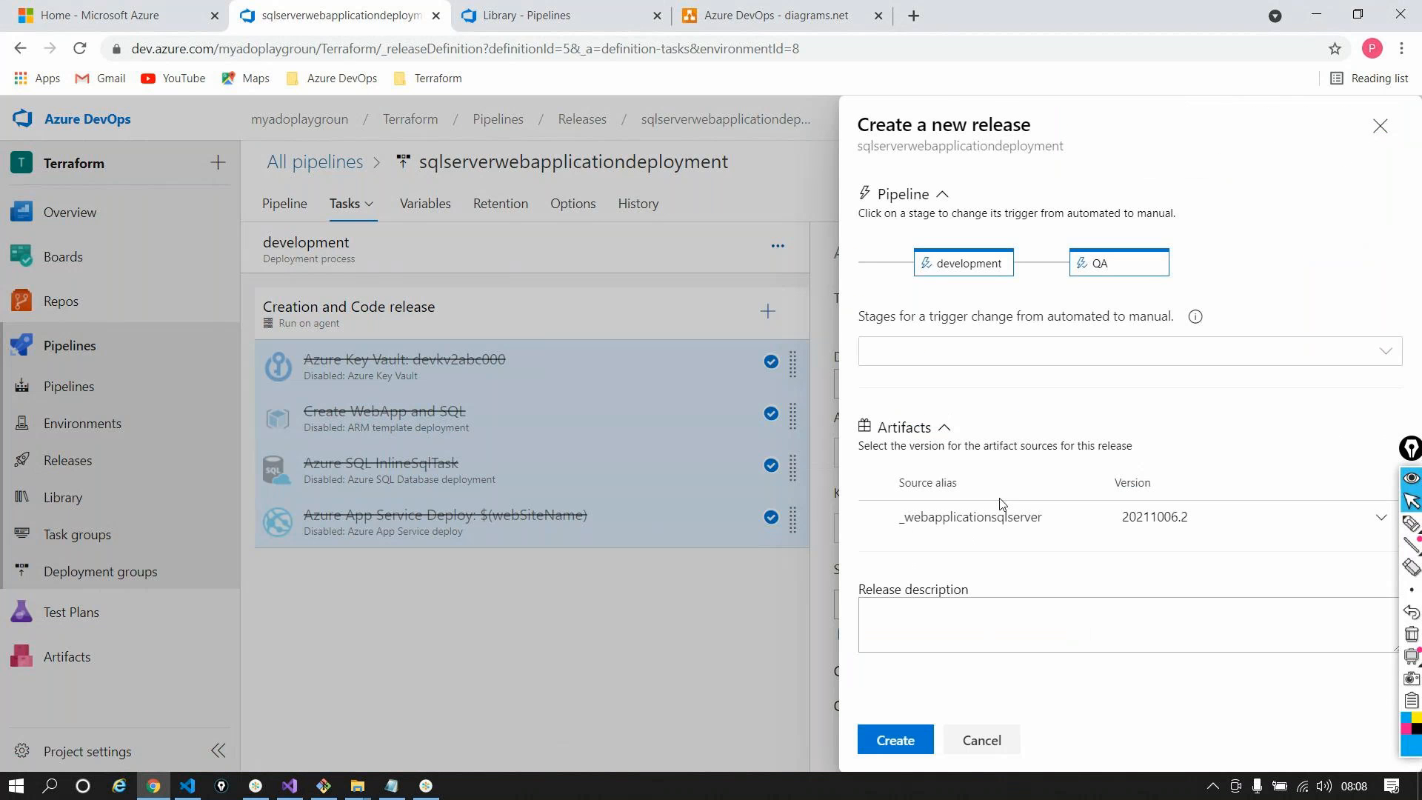
{"action": "left_click", "coordinate": [1140, 355]}
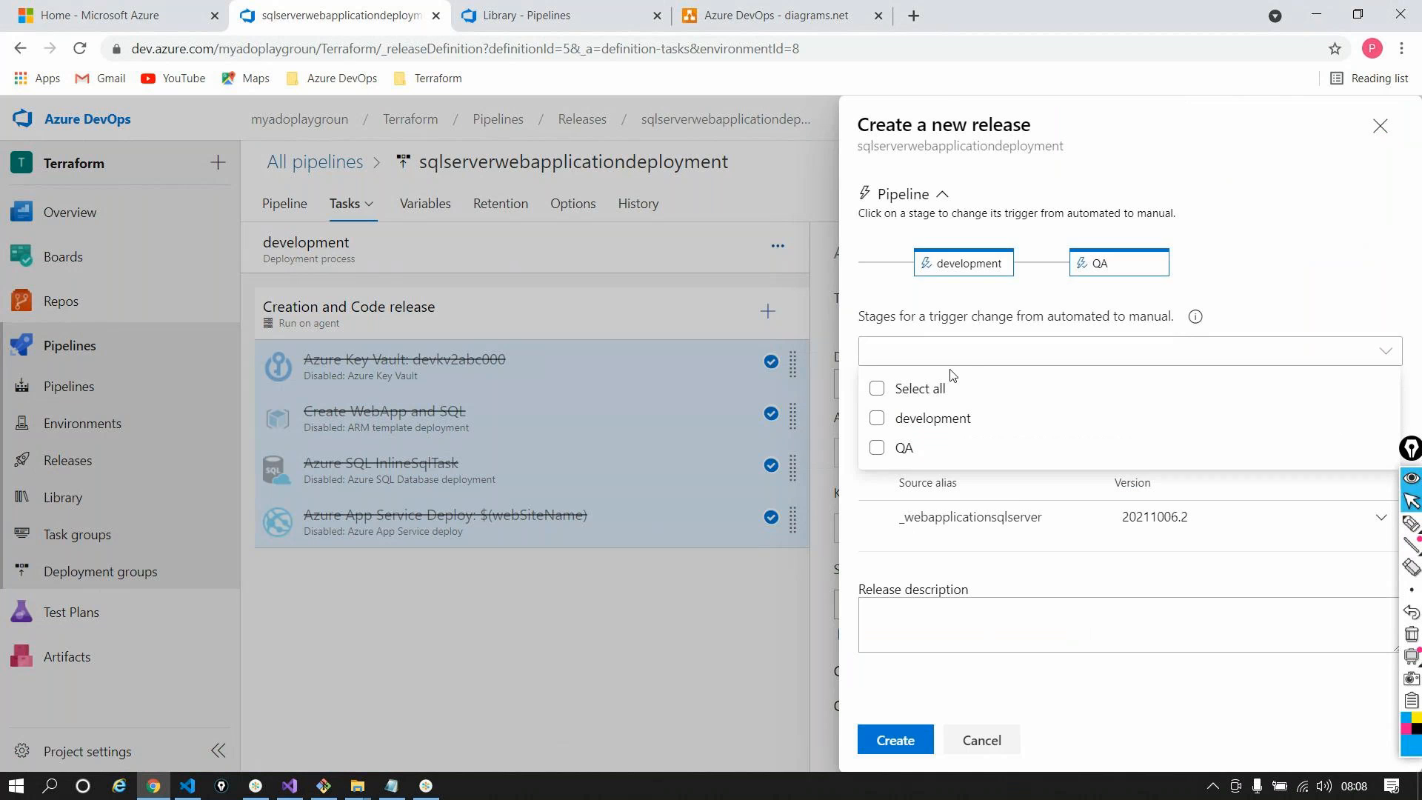
{"action": "left_click", "coordinate": [921, 388]}
{"action": "left_click", "coordinate": [1291, 190]}
{"action": "left_click", "coordinate": [910, 738]}
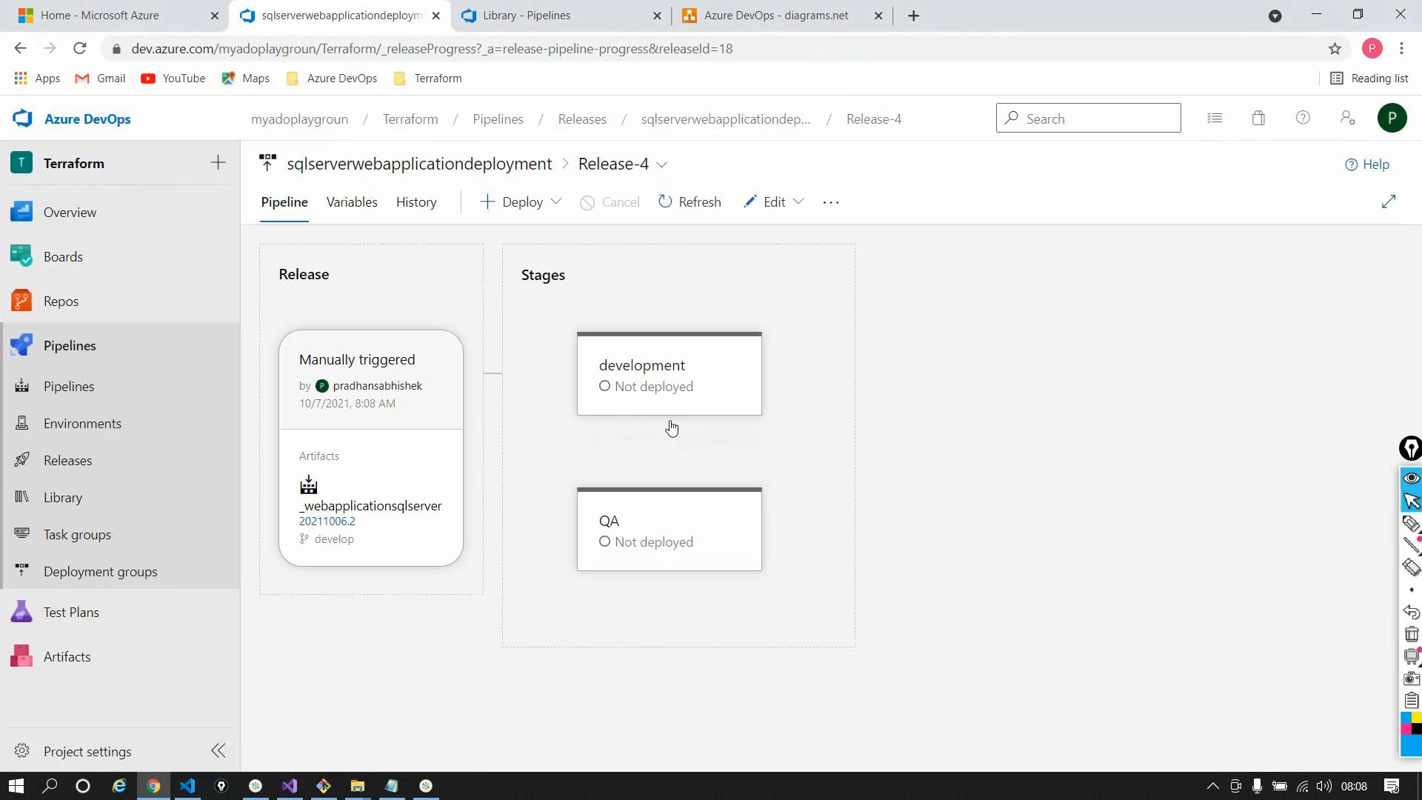
Deploy Release-4 to the development stage
{"action": "mouse_move", "coordinate": [653, 413]}
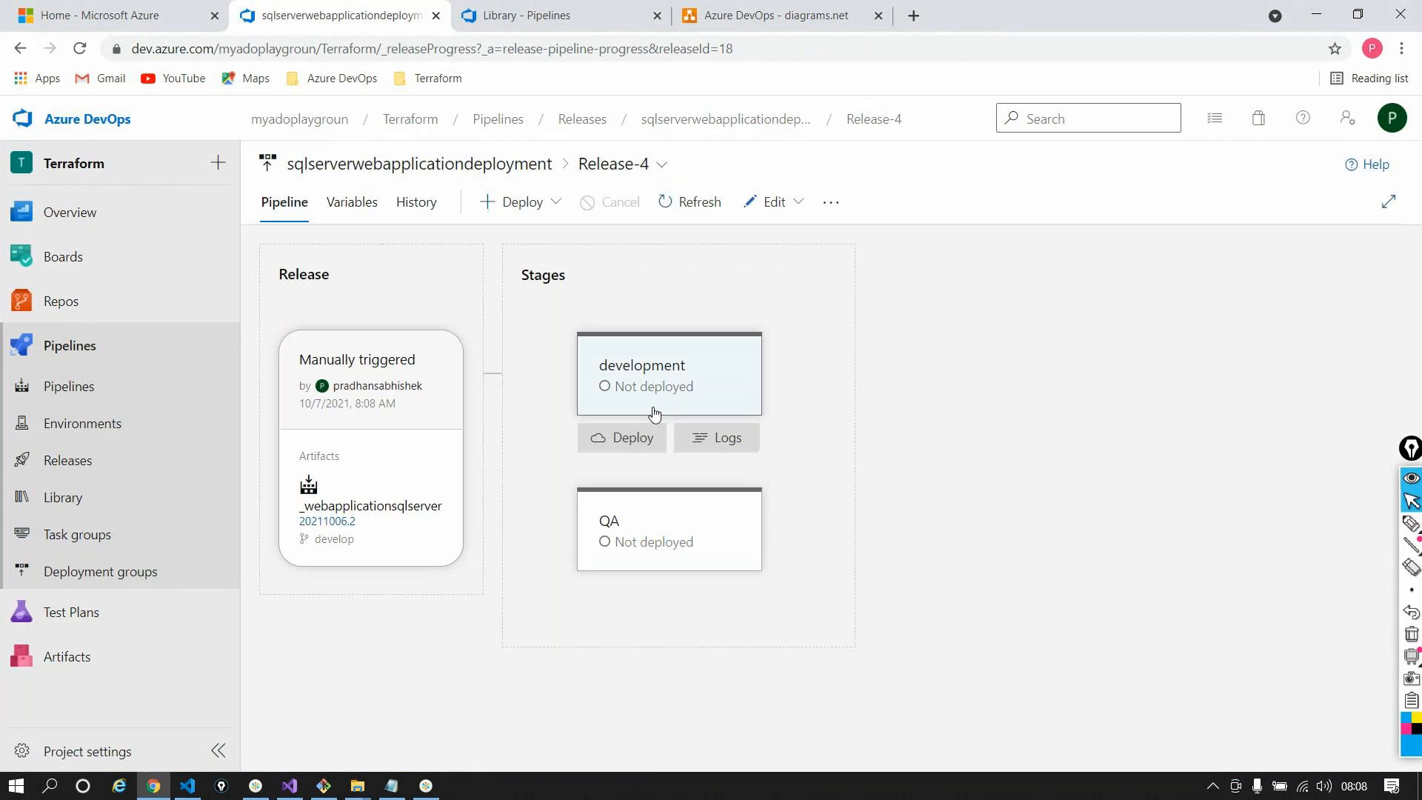
{"action": "left_click", "coordinate": [628, 454]}
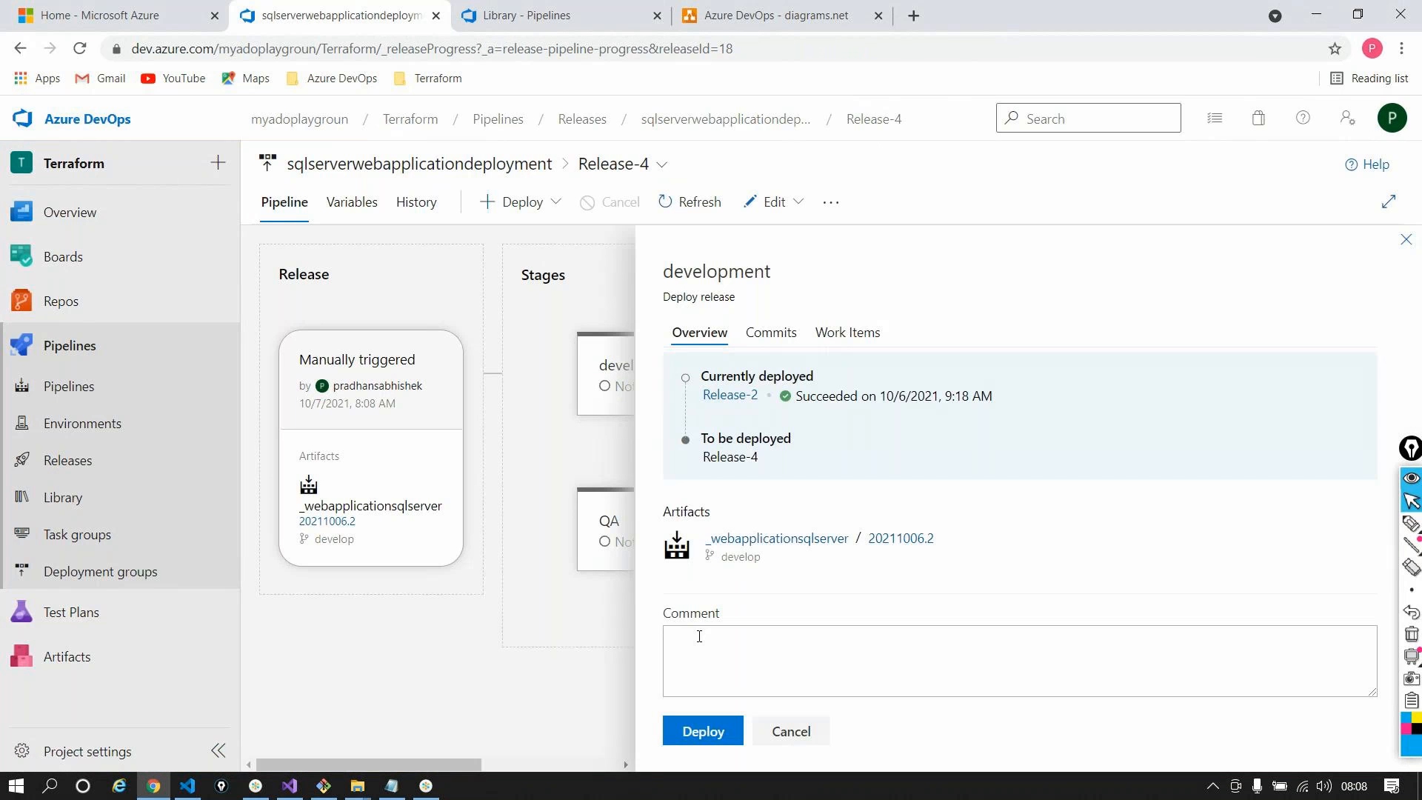
{"action": "left_click", "coordinate": [704, 732]}
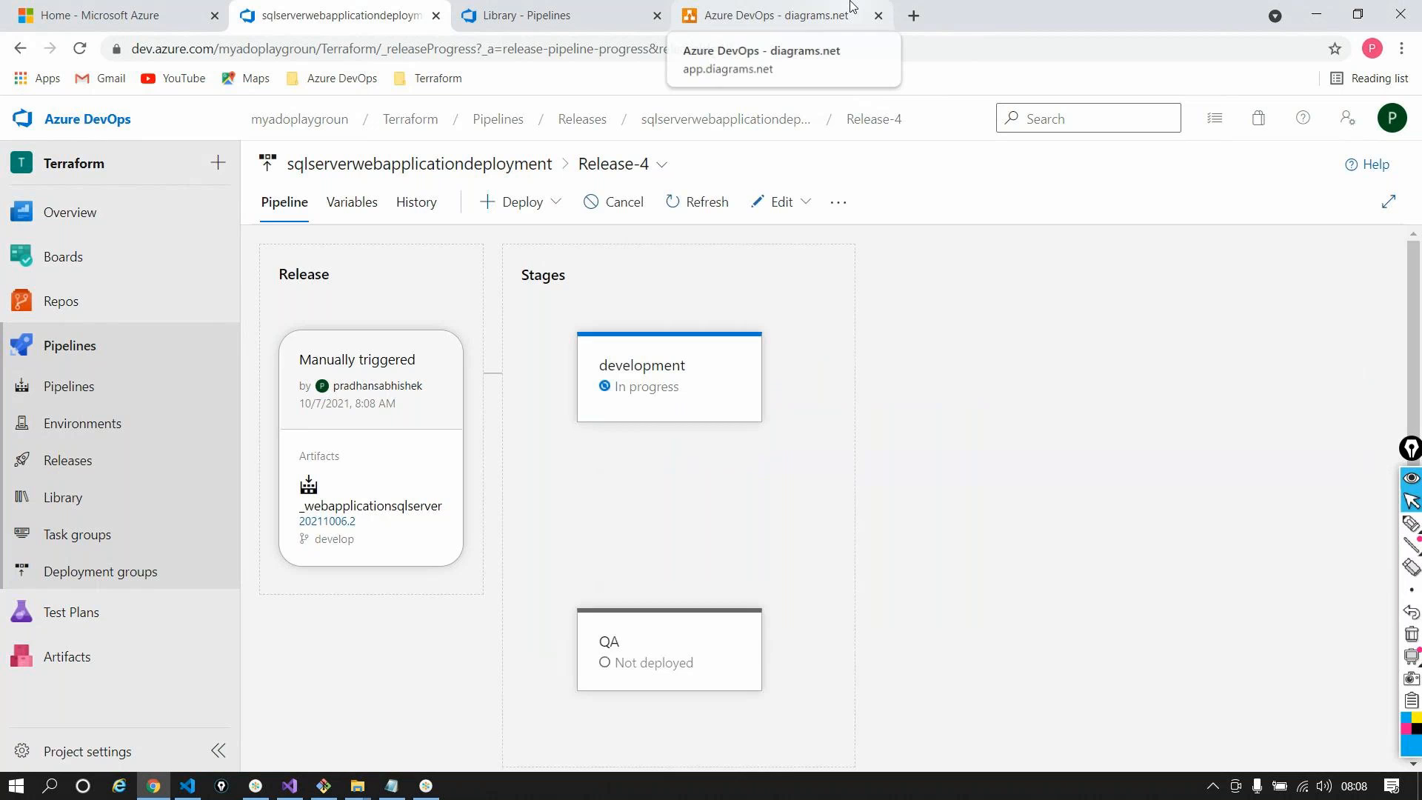
Open Release-4's development stage logs and expand the Initialize job log
{"action": "left_click", "coordinate": [754, 403]}
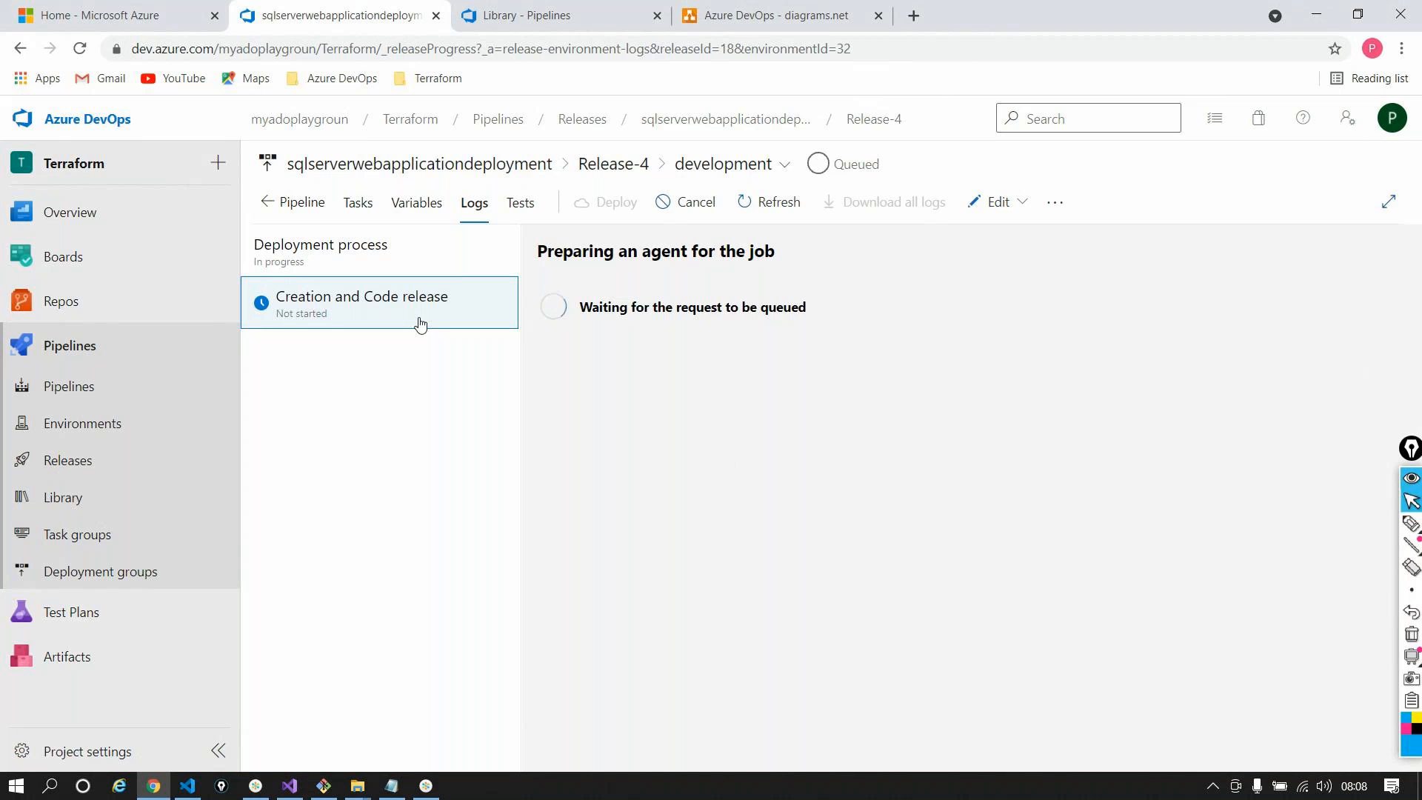
{"action": "left_click", "coordinate": [355, 309]}
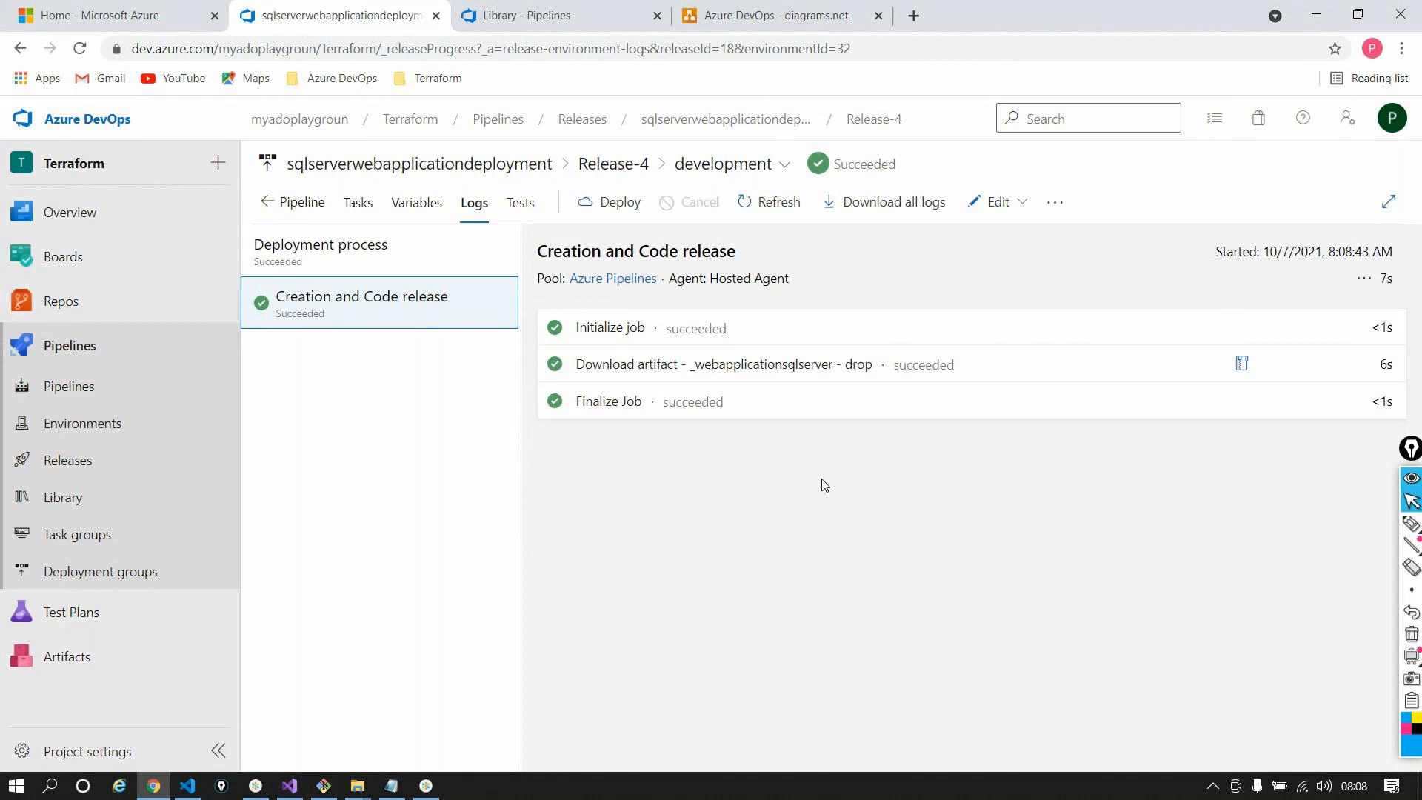
{"action": "left_click", "coordinate": [358, 202]}
{"action": "left_click", "coordinate": [474, 203]}
{"action": "left_click", "coordinate": [635, 327]}
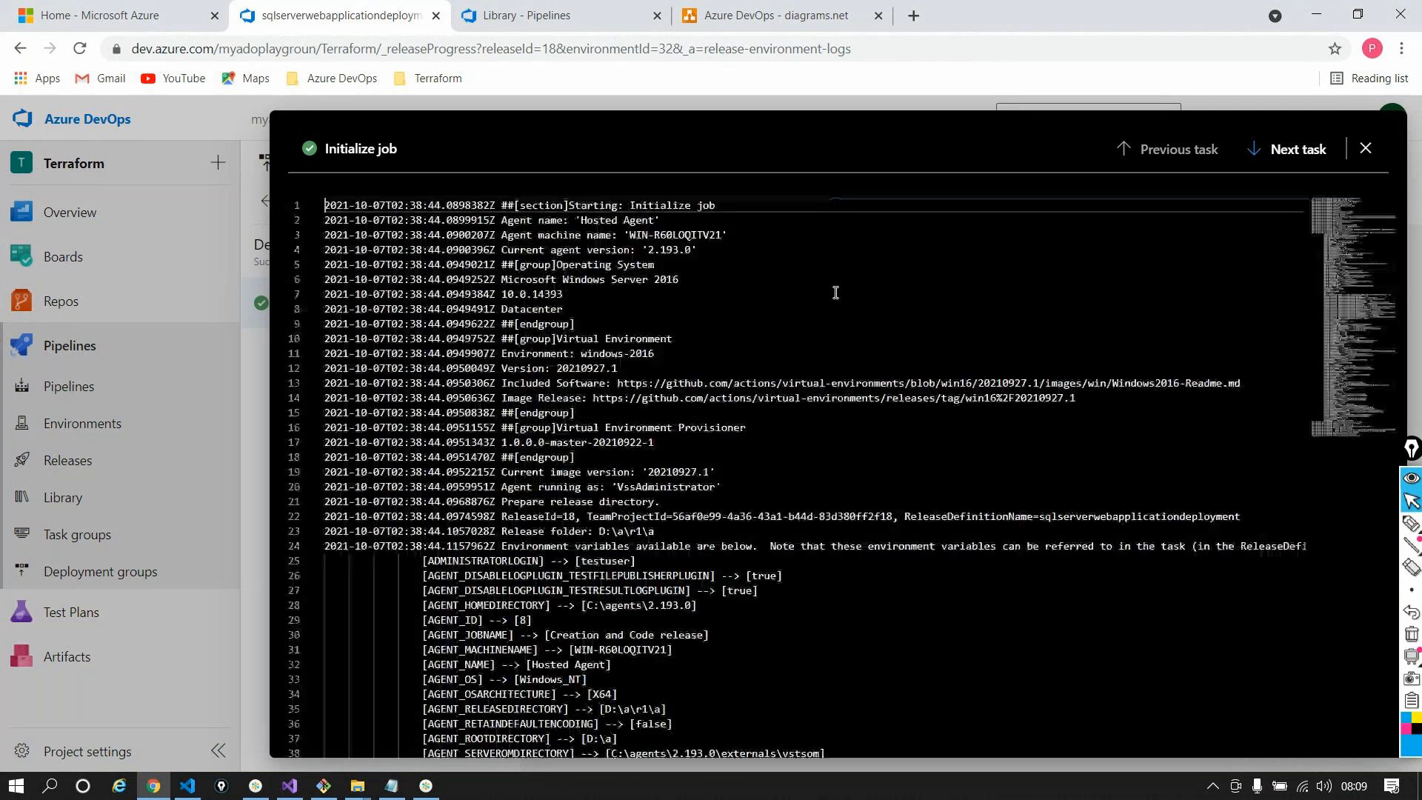
Search the Initialize job log for envprefix, confirming ENVPREFIX resolved to dev, then close the log
{"action": "scroll", "coordinate": [833, 360], "scroll_direction": "down", "scroll_amount": 7}
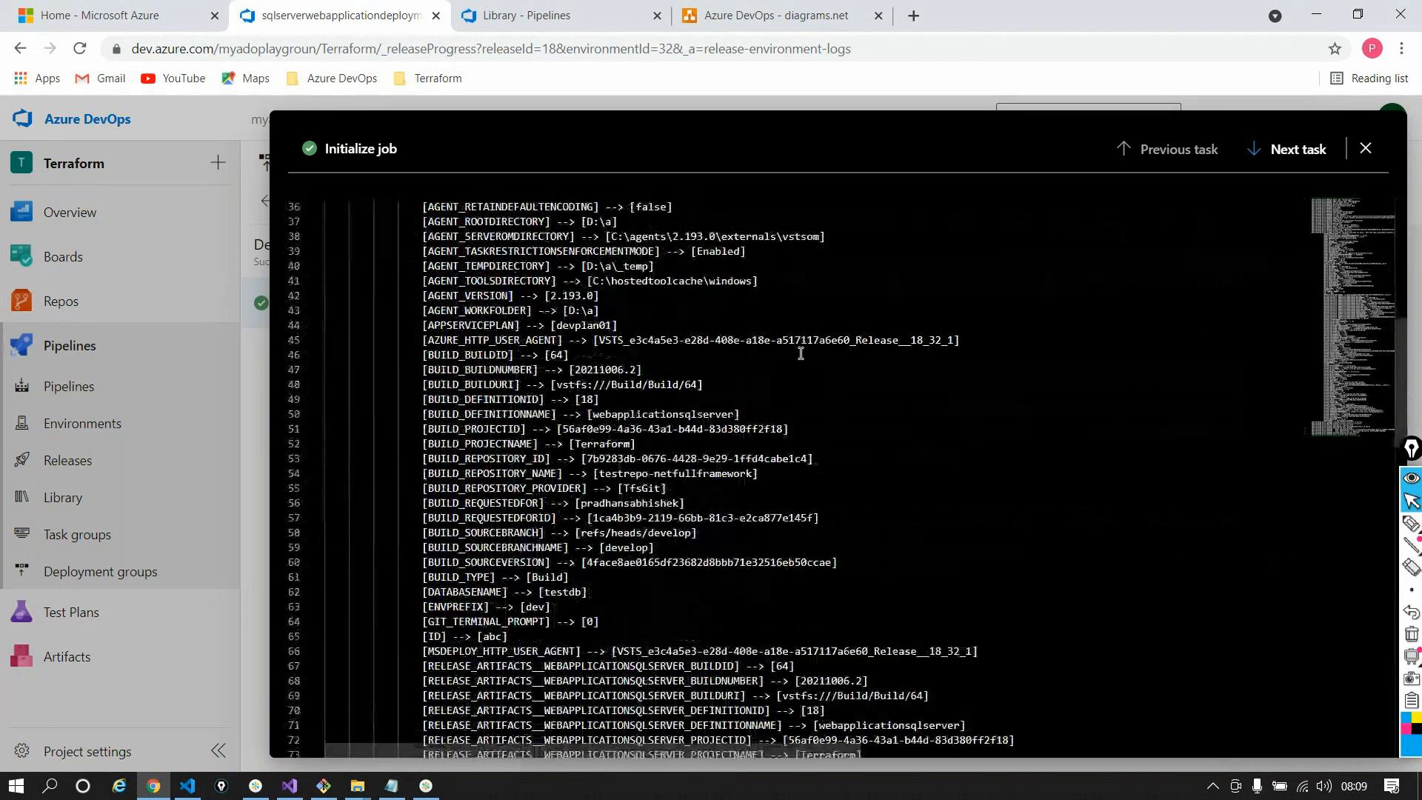
{"action": "scroll", "coordinate": [801, 354], "scroll_direction": "down", "scroll_amount": 12}
{"action": "scroll", "coordinate": [800, 353], "scroll_direction": "up", "scroll_amount": 1}
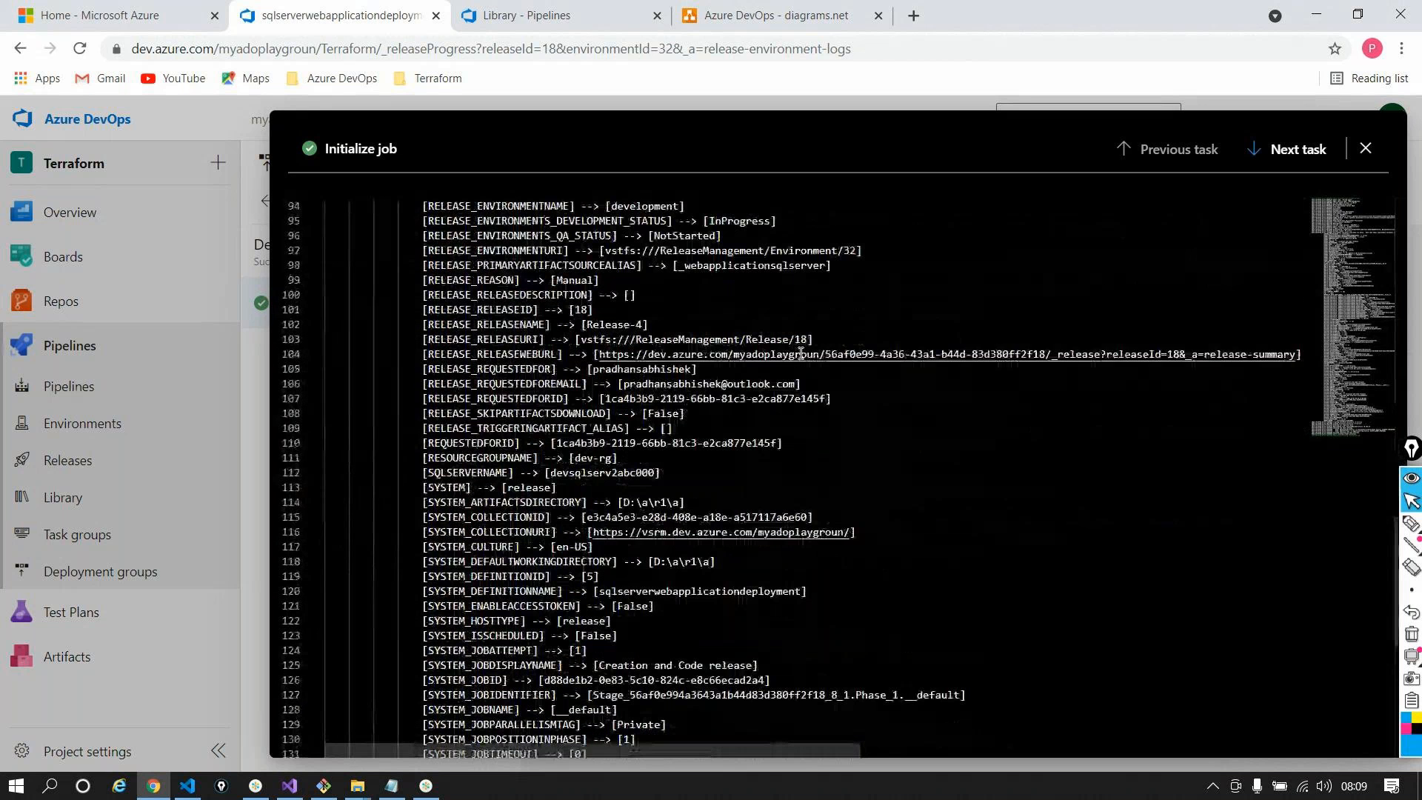
{"action": "scroll", "coordinate": [801, 353], "scroll_direction": "up", "scroll_amount": 18}
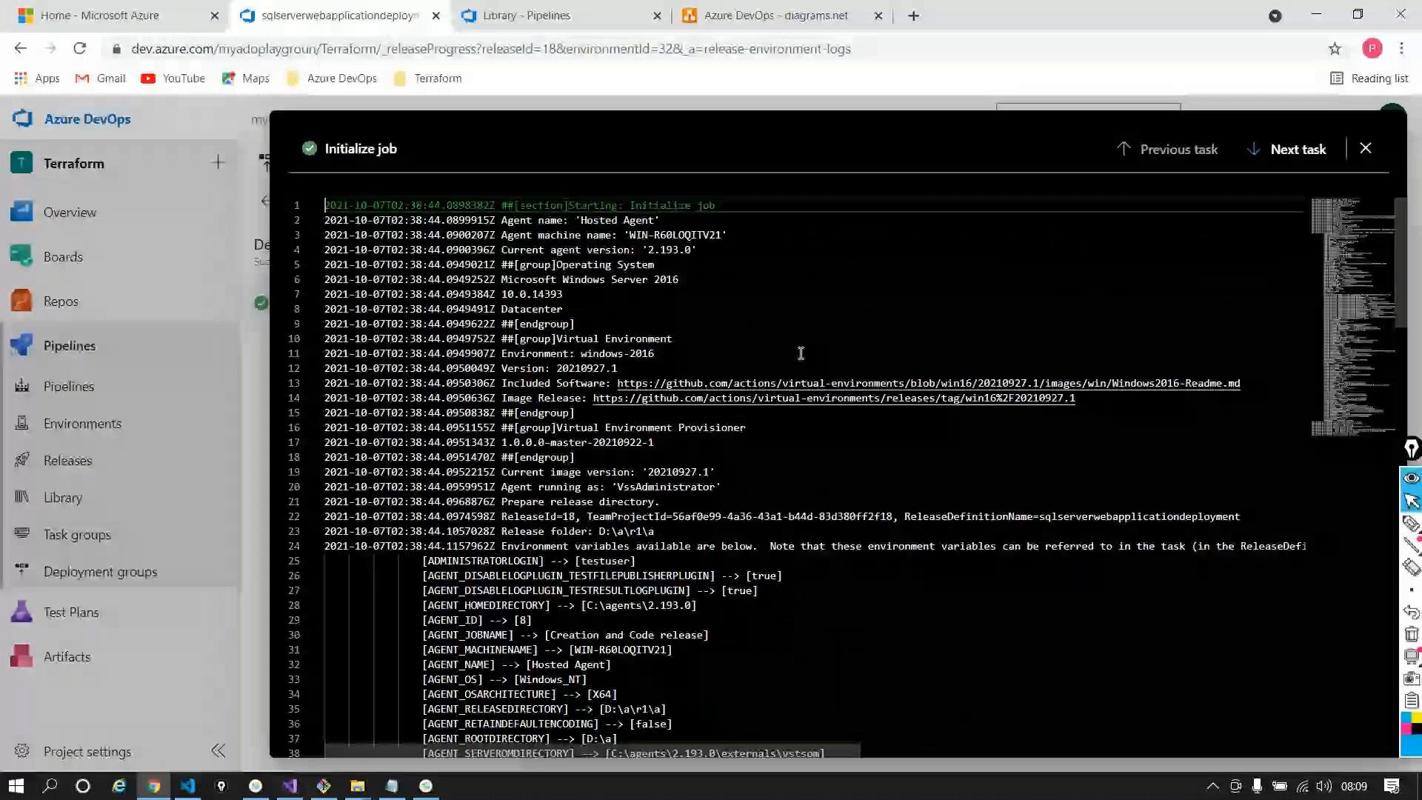
{"action": "left_click", "coordinate": [888, 264]}
{"action": "key", "text": "ctrl+f"}
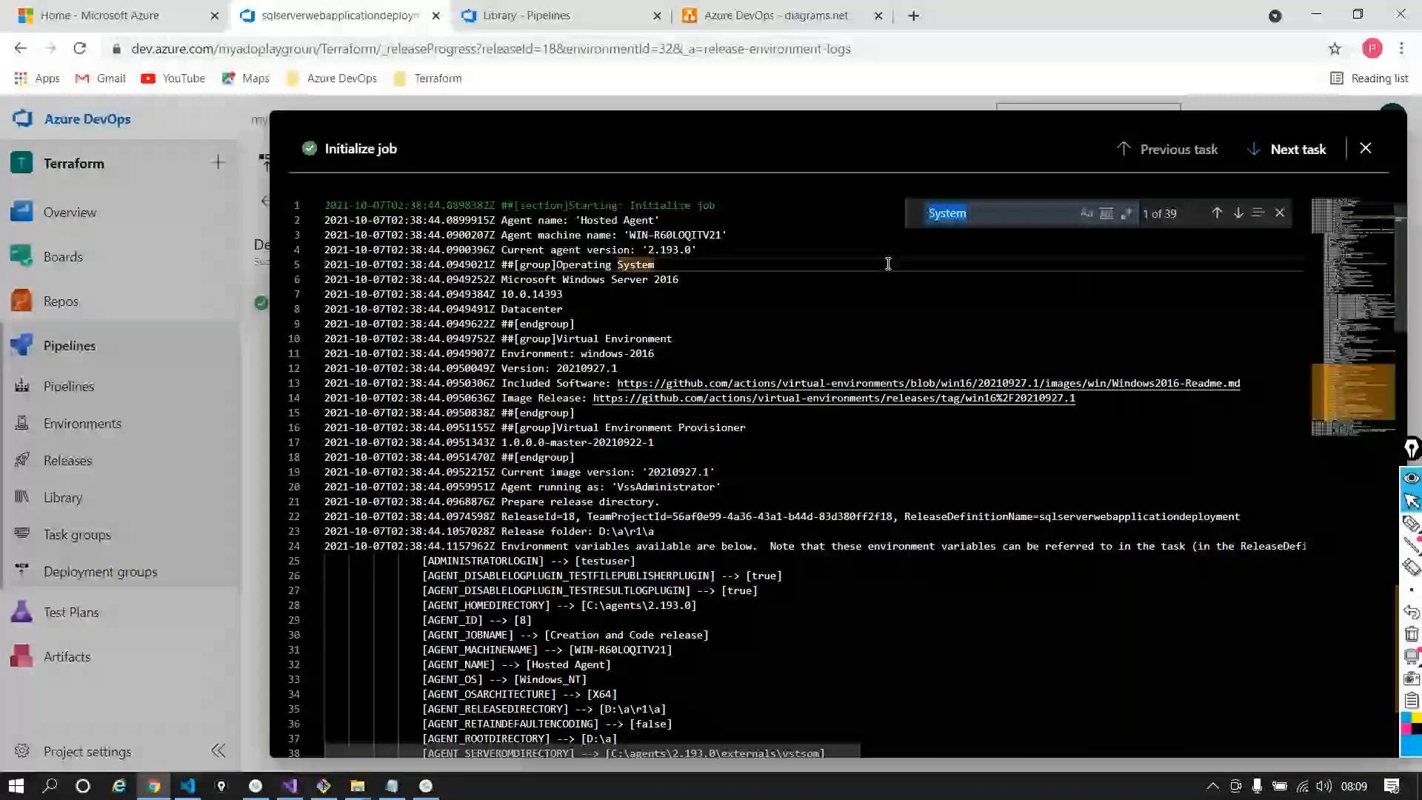
{"action": "type", "text": "envprefix"}
{"action": "left_click_drag", "start_coordinate": [549, 481], "coordinate": [485, 477]}
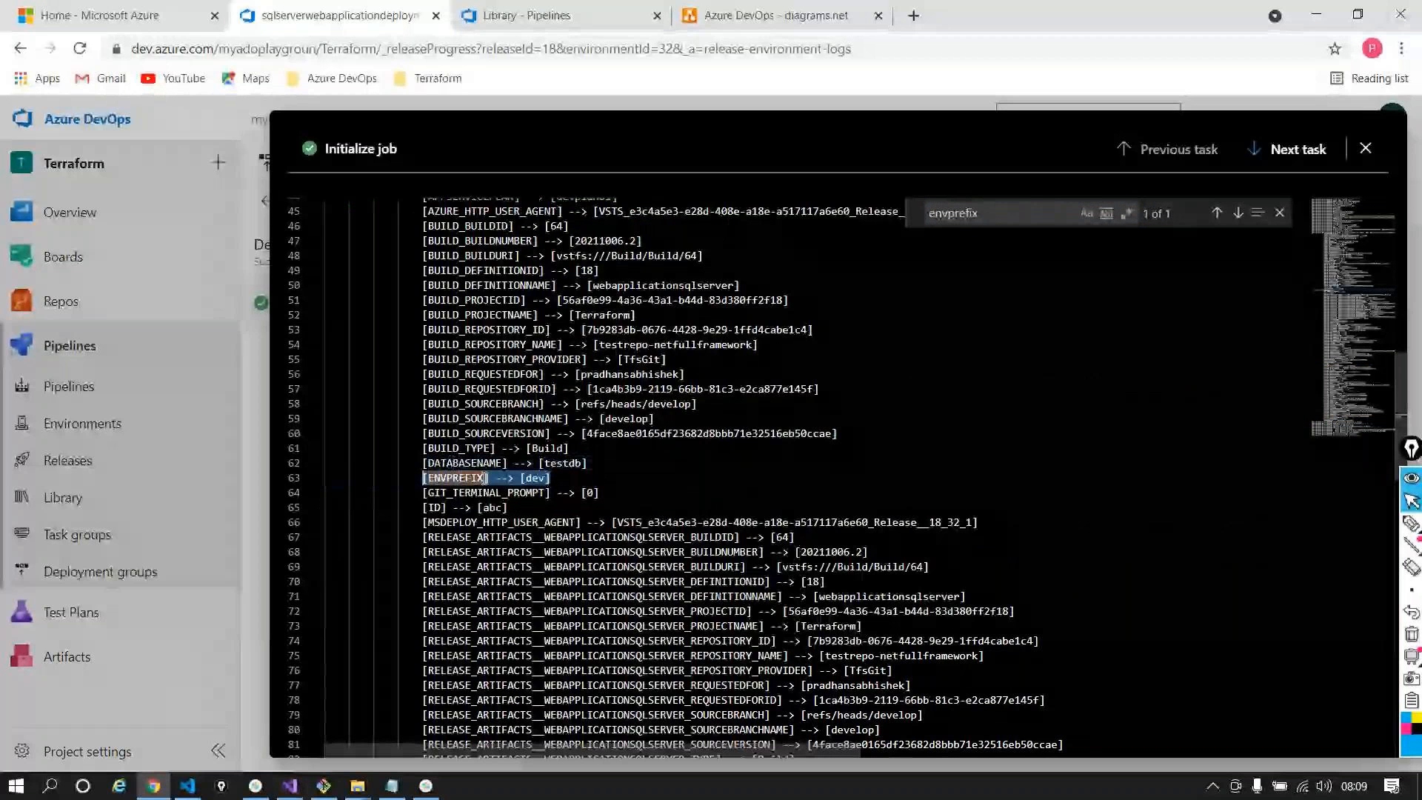
{"action": "left_click", "coordinate": [1350, 153]}
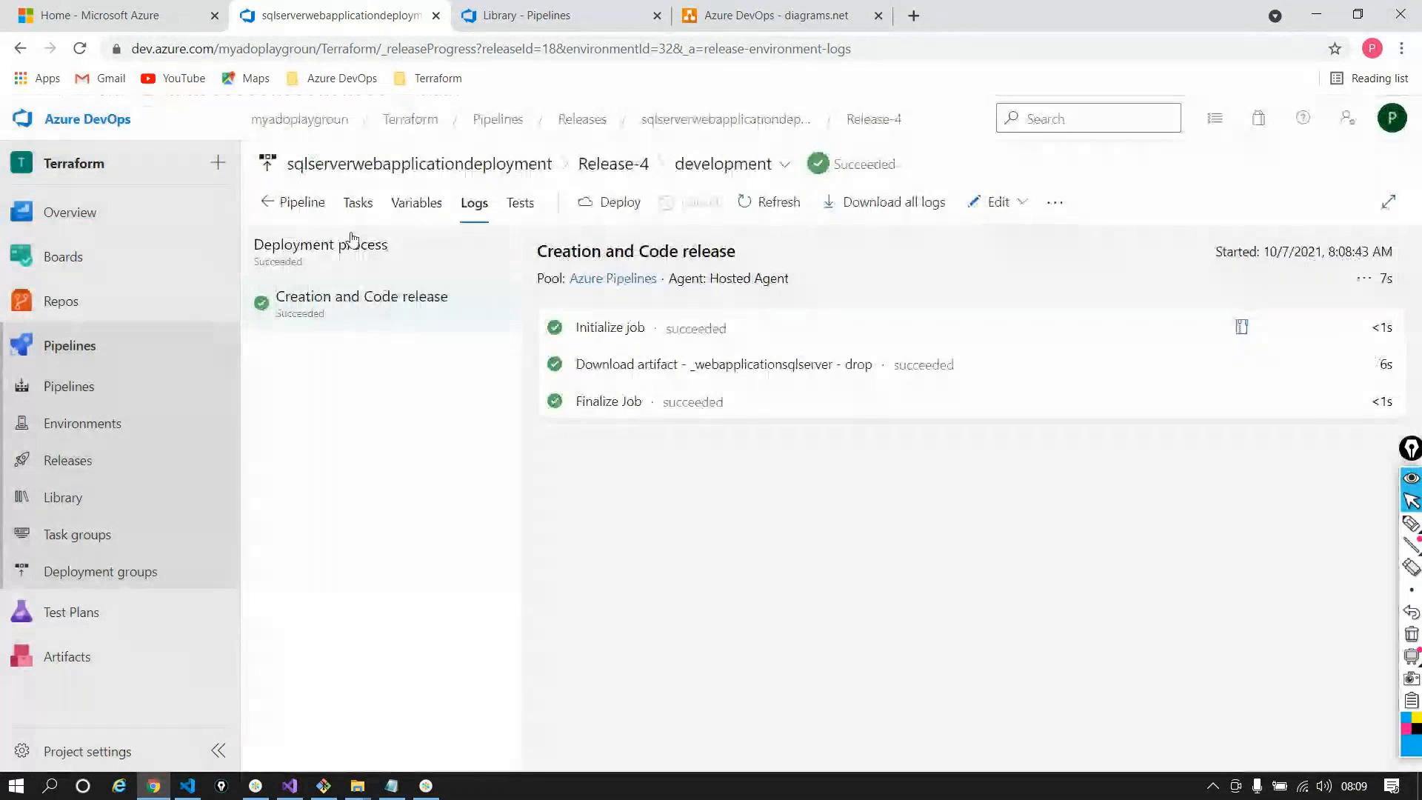
Compare Release-4's pipeline variable envPrefix with the linked development variable group
{"action": "left_click", "coordinate": [399, 204]}
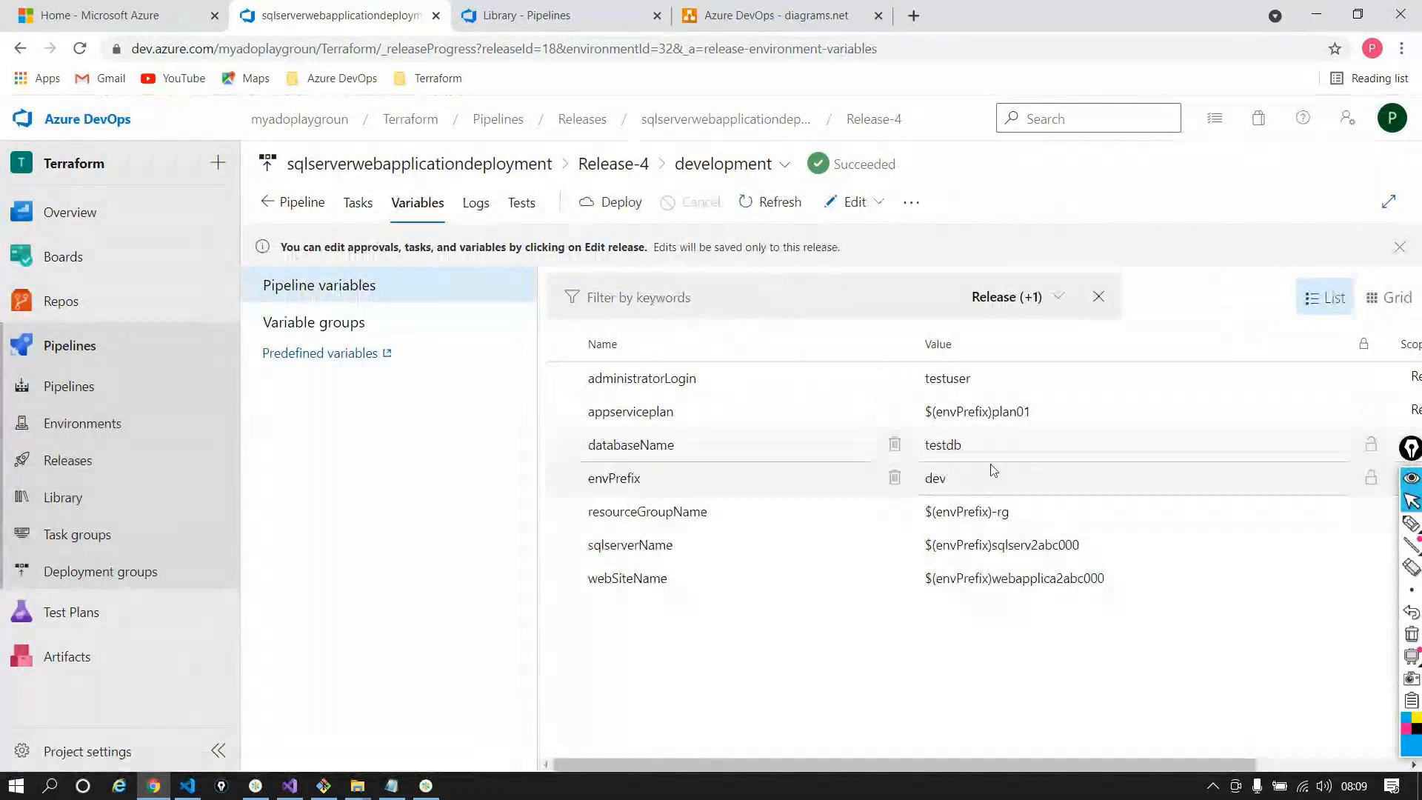
{"action": "left_click", "coordinate": [255, 326]}
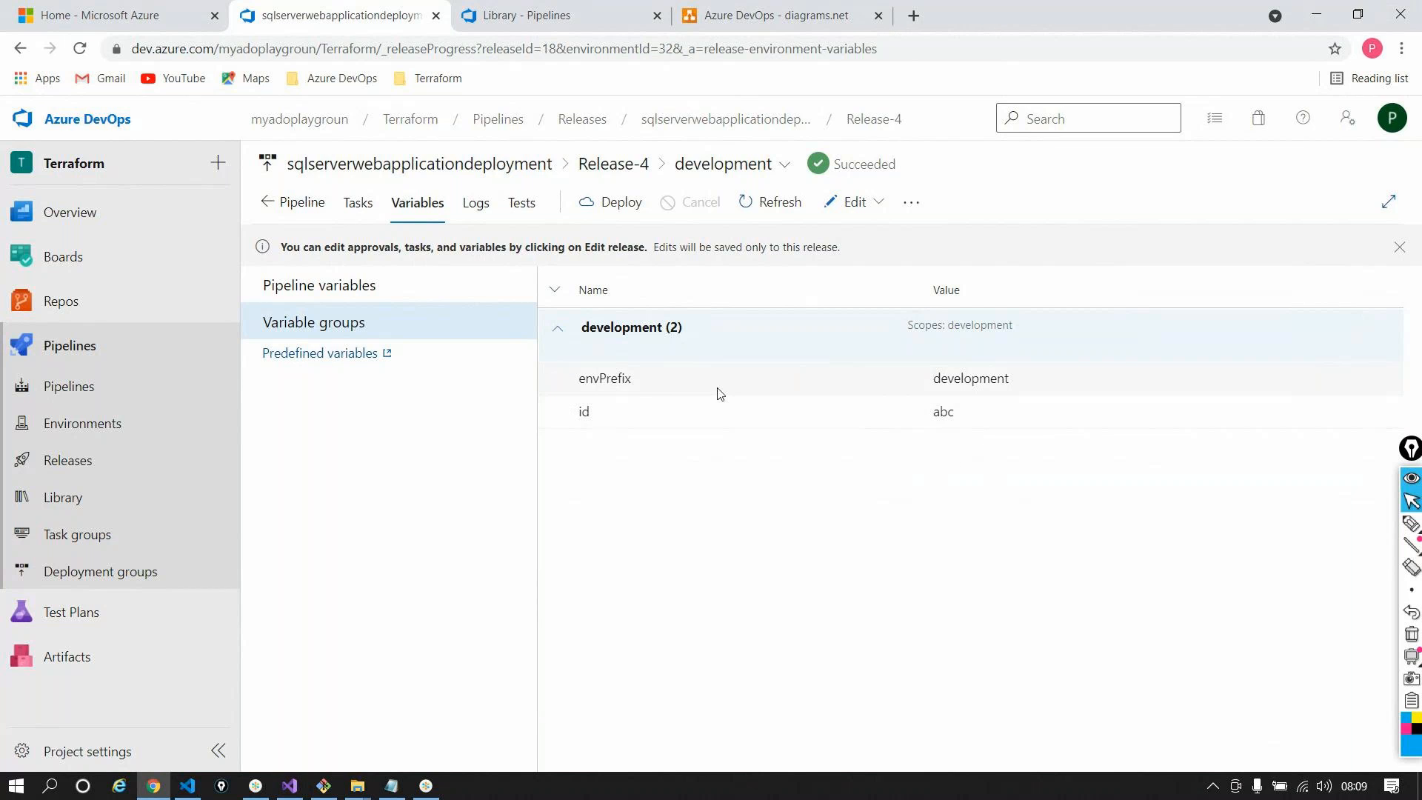
{"action": "left_click", "coordinate": [340, 288]}
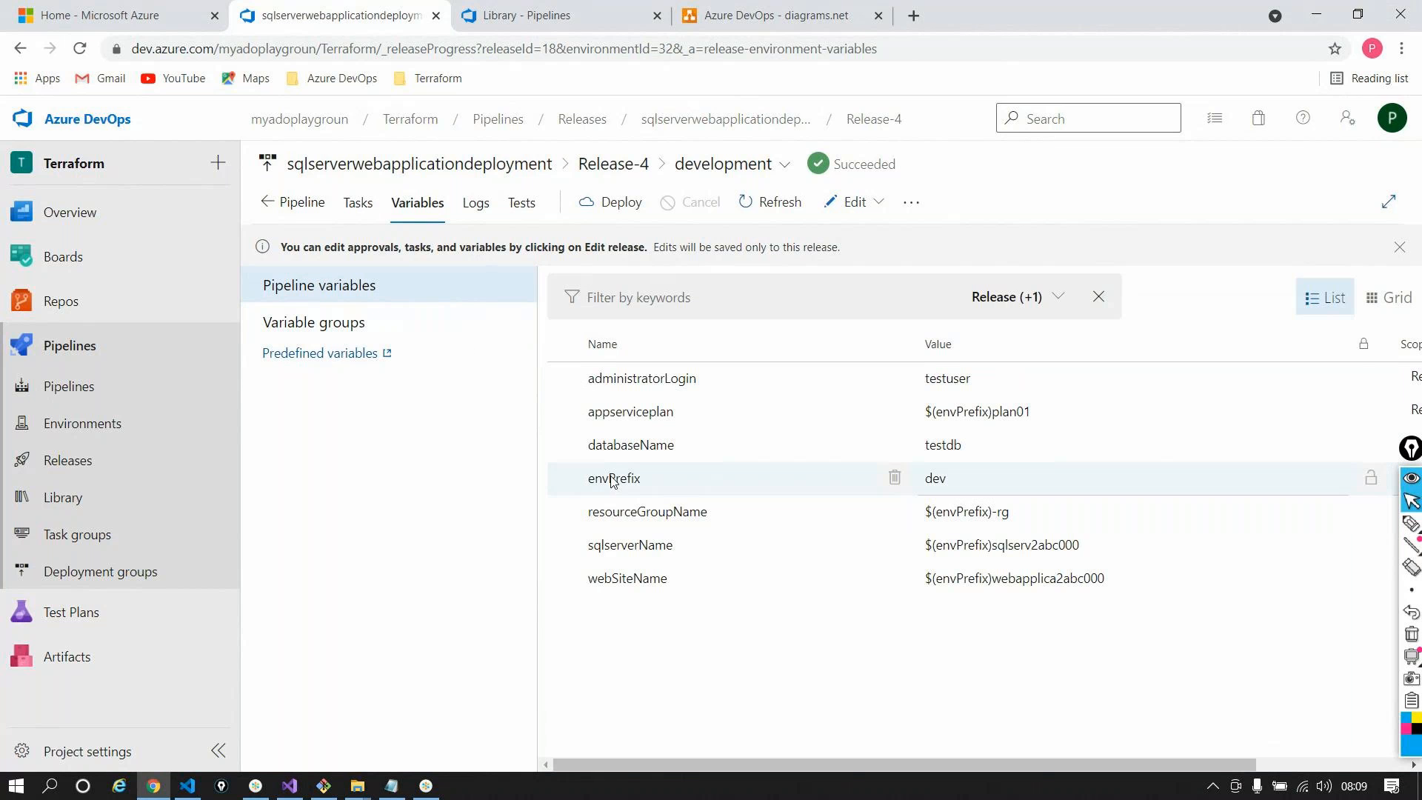
{"action": "double_click", "coordinate": [614, 479]}
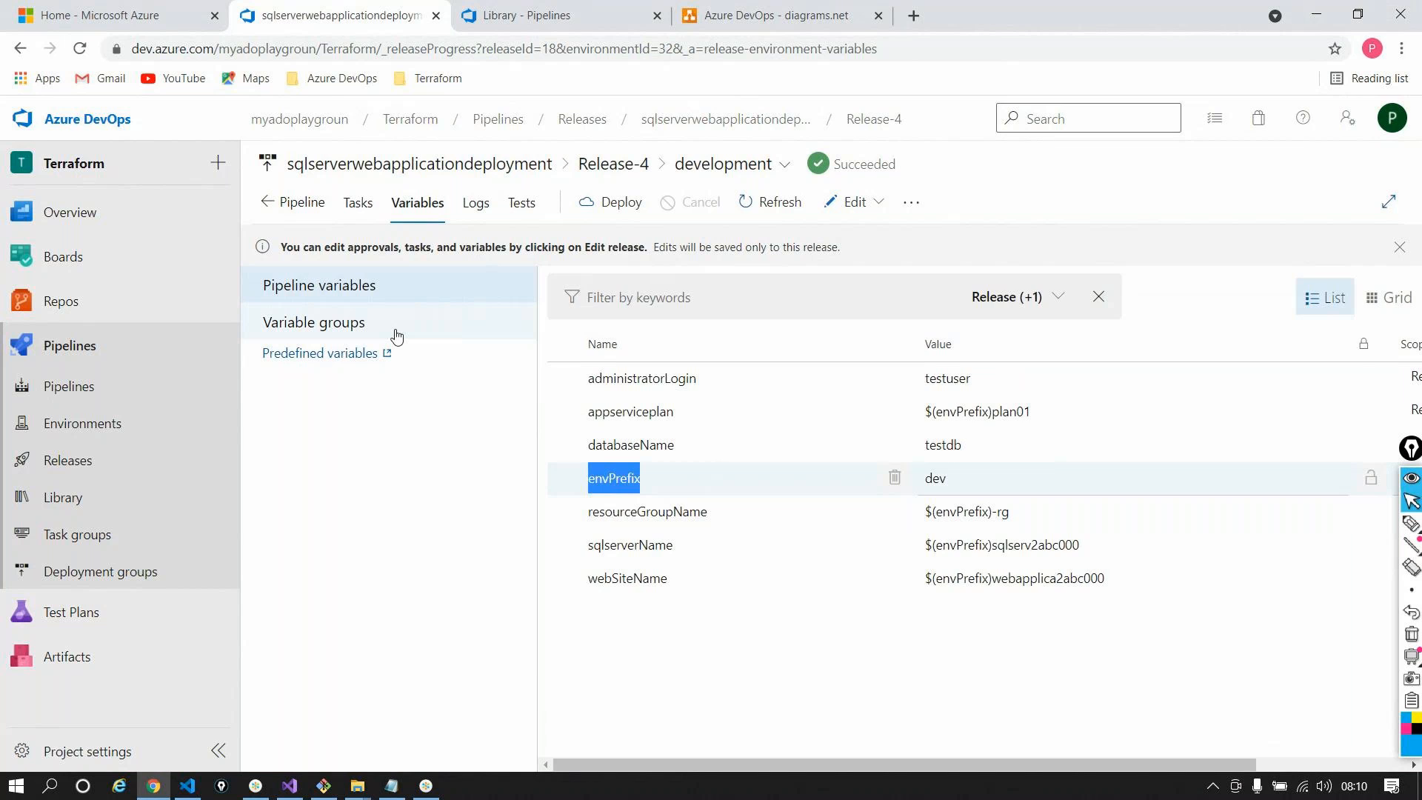
{"action": "left_click", "coordinate": [397, 335]}
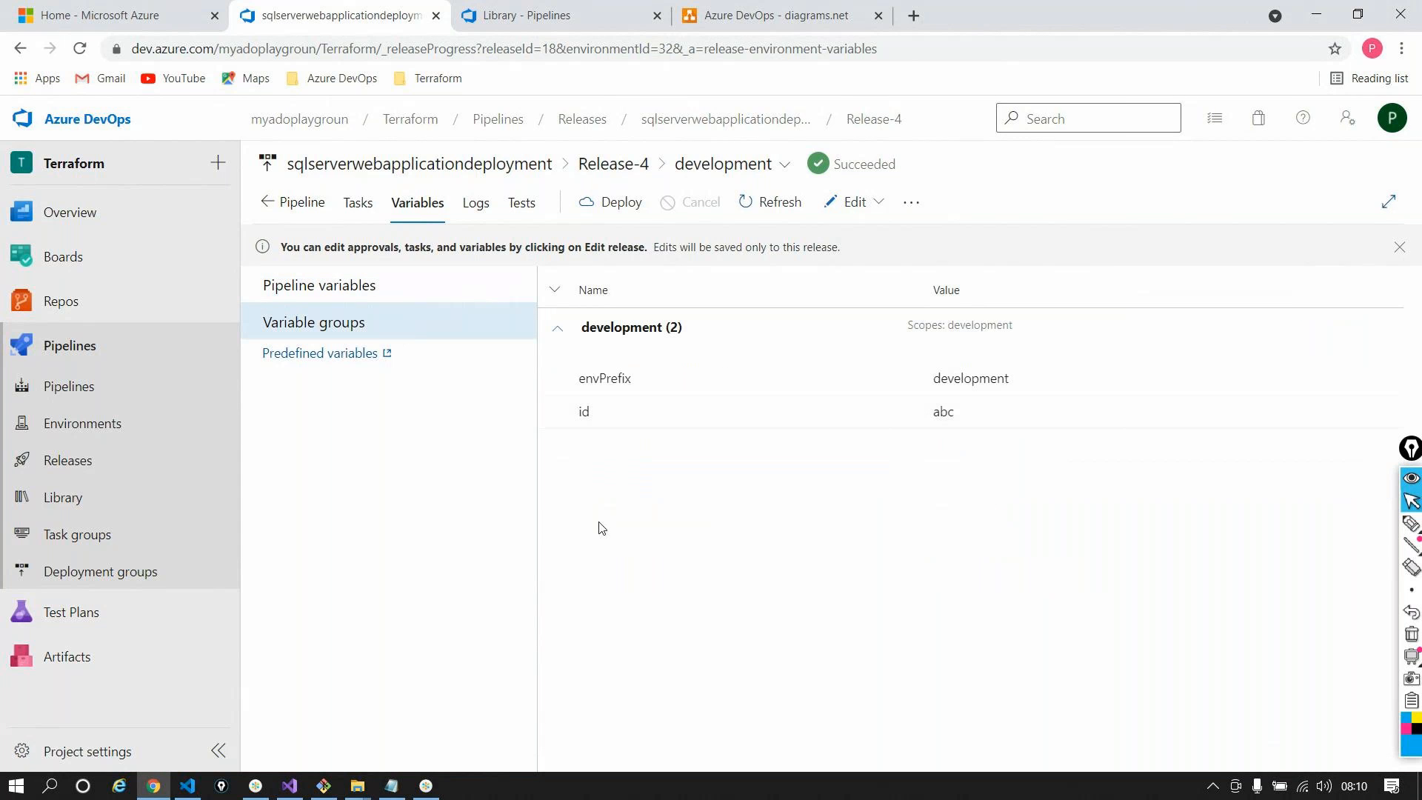
{"action": "left_click", "coordinate": [380, 286]}
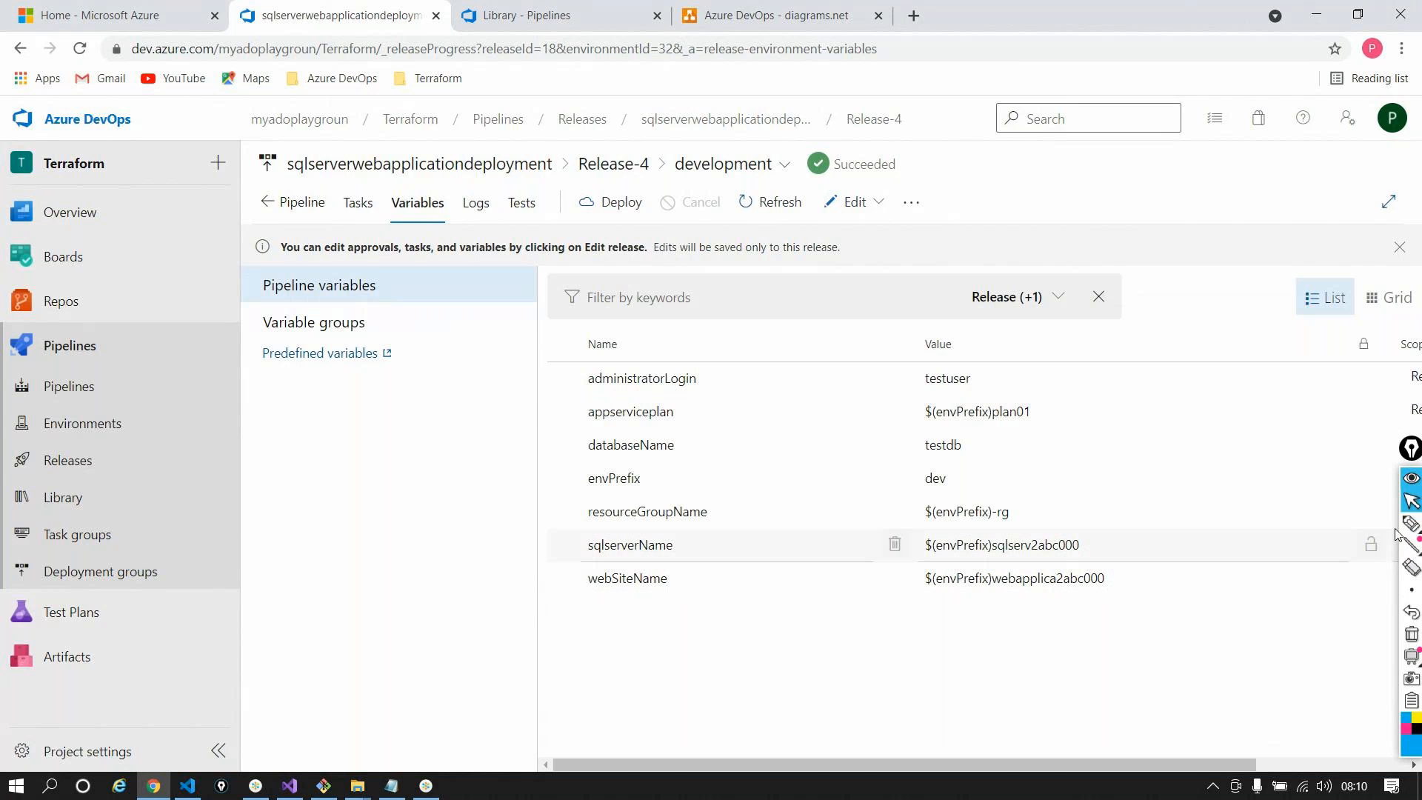
Recheck the development group's envPrefix value, development, in the linked variable groups
{"action": "mouse_move", "coordinate": [1407, 523]}
{"action": "left_click", "coordinate": [1342, 523]}
{"action": "mouse_move", "coordinate": [618, 461]}
{"action": "left_mouse_down"}
{"action": "mouse_move", "coordinate": [574, 498]}
{"action": "mouse_move", "coordinate": [948, 517]}
{"action": "mouse_move", "coordinate": [807, 459]}
{"action": "mouse_move", "coordinate": [522, 502]}
{"action": "left_mouse_up"}
{"action": "left_click", "coordinate": [1410, 634]}
{"action": "left_click", "coordinate": [1410, 500]}
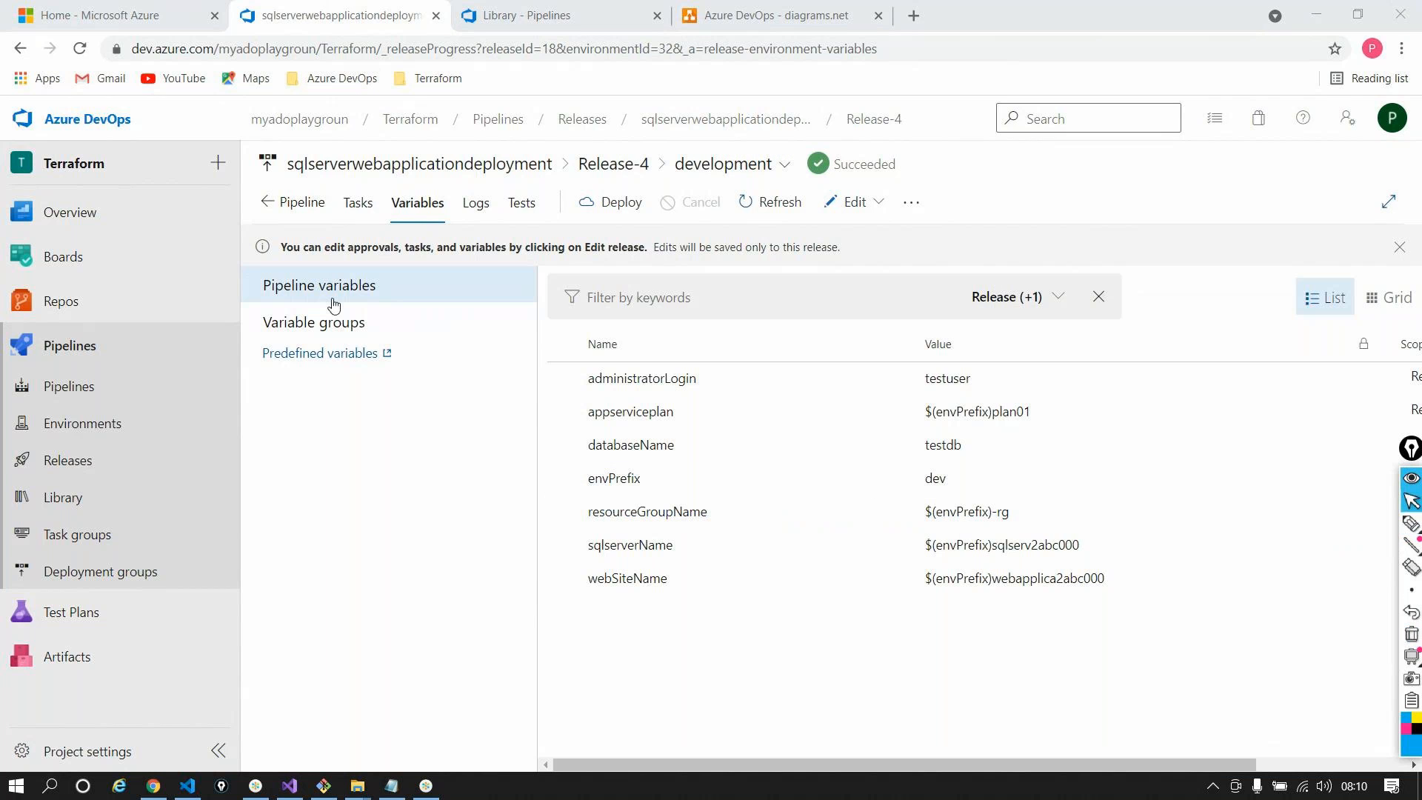
{"action": "left_click", "coordinate": [288, 326]}
{"action": "double_click", "coordinate": [970, 378]}
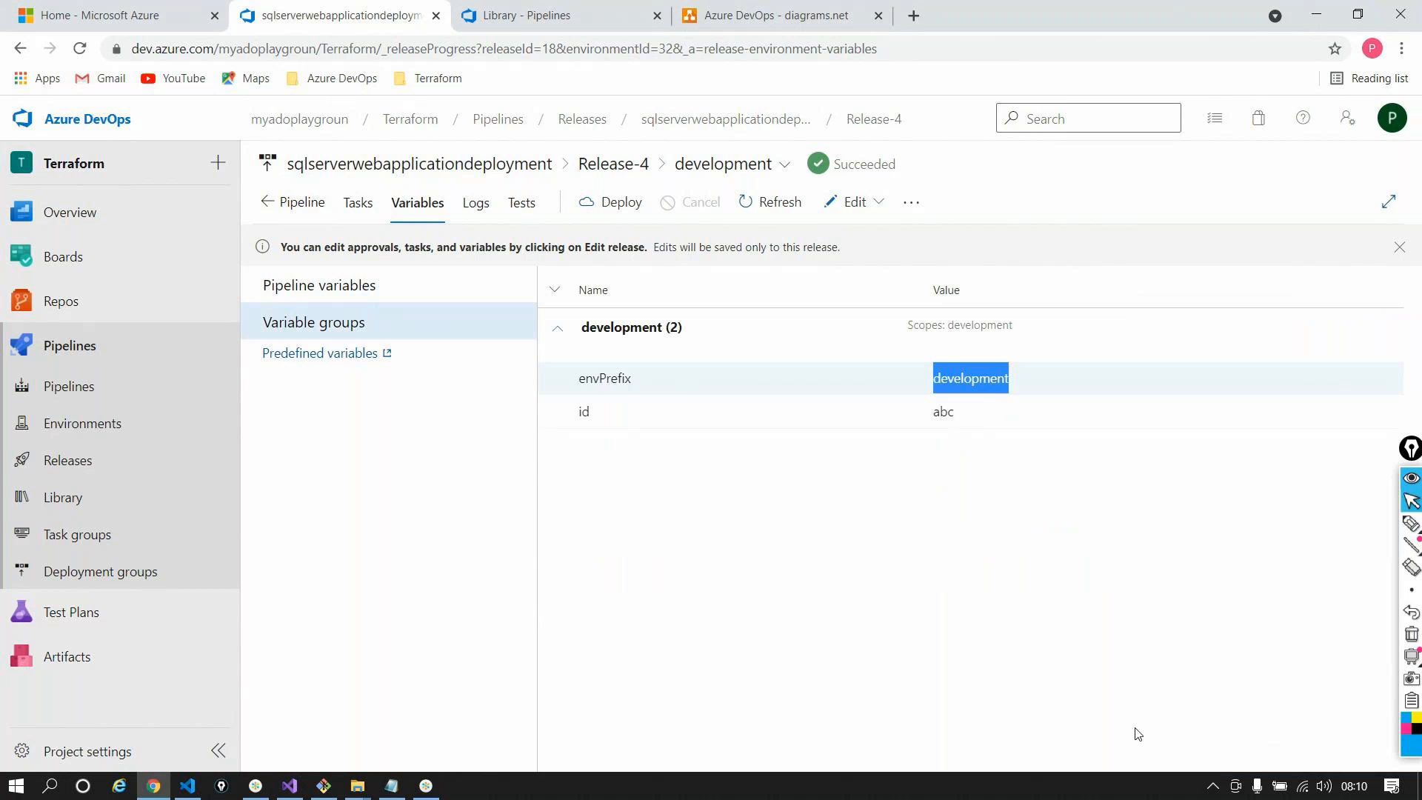
Put Release-4 into edit mode, with the group's envPrefix still showing development
{"action": "left_click", "coordinate": [859, 201]}
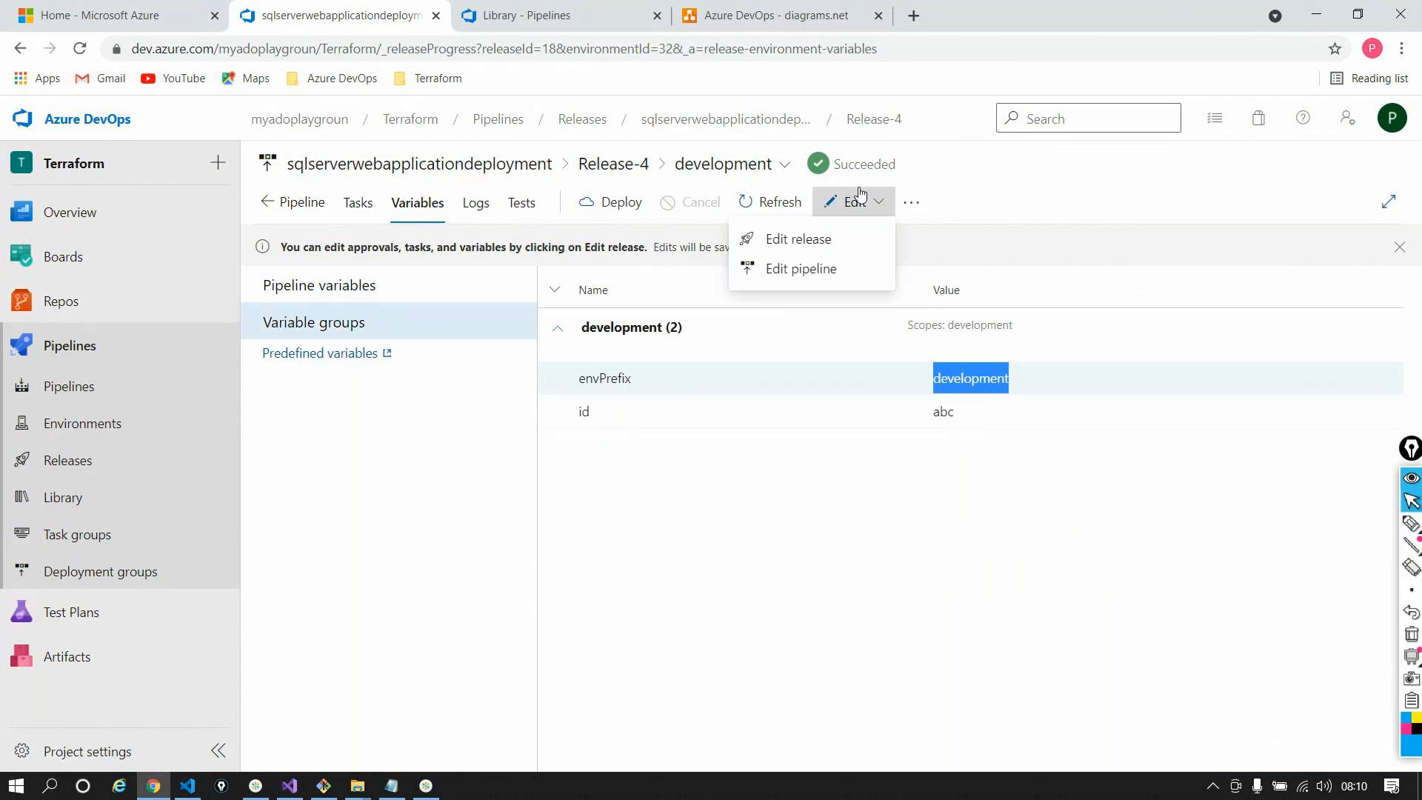
{"action": "left_click", "coordinate": [838, 251]}
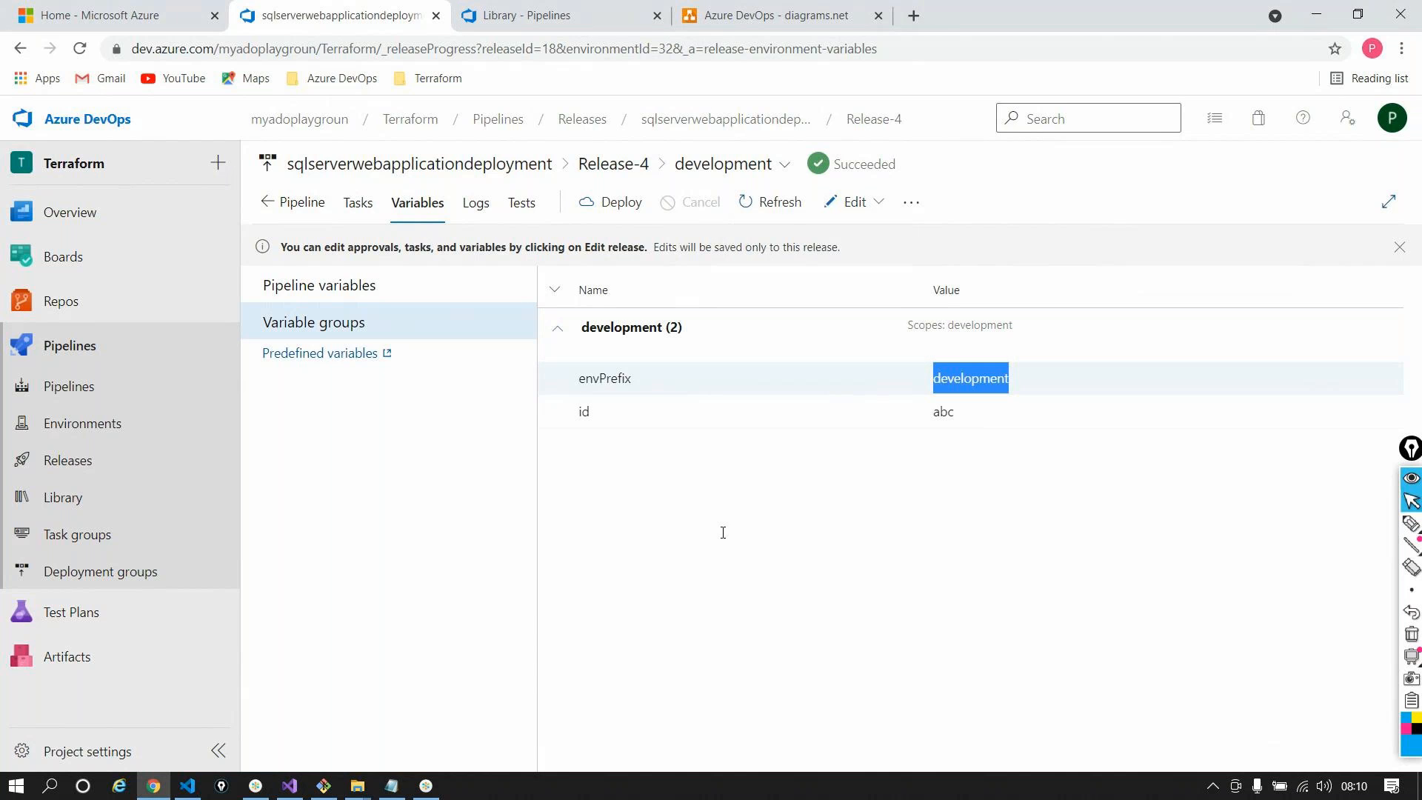
{"action": "double_click", "coordinate": [972, 380]}
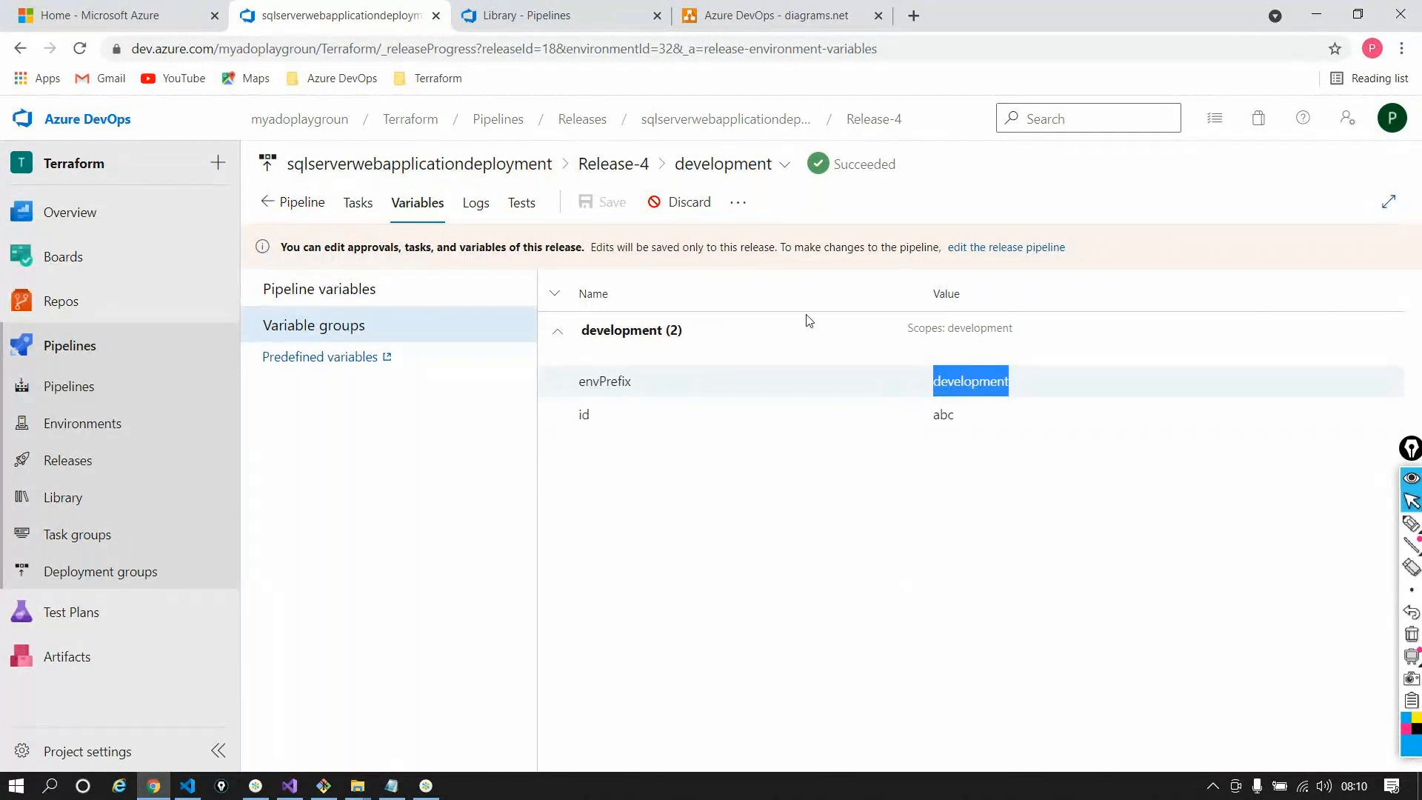
{"action": "key", "text": "ctrl+Tab"}
Change the development group's envPrefix value to dev in the Library and save the group
{"action": "left_click", "coordinate": [355, 300]}
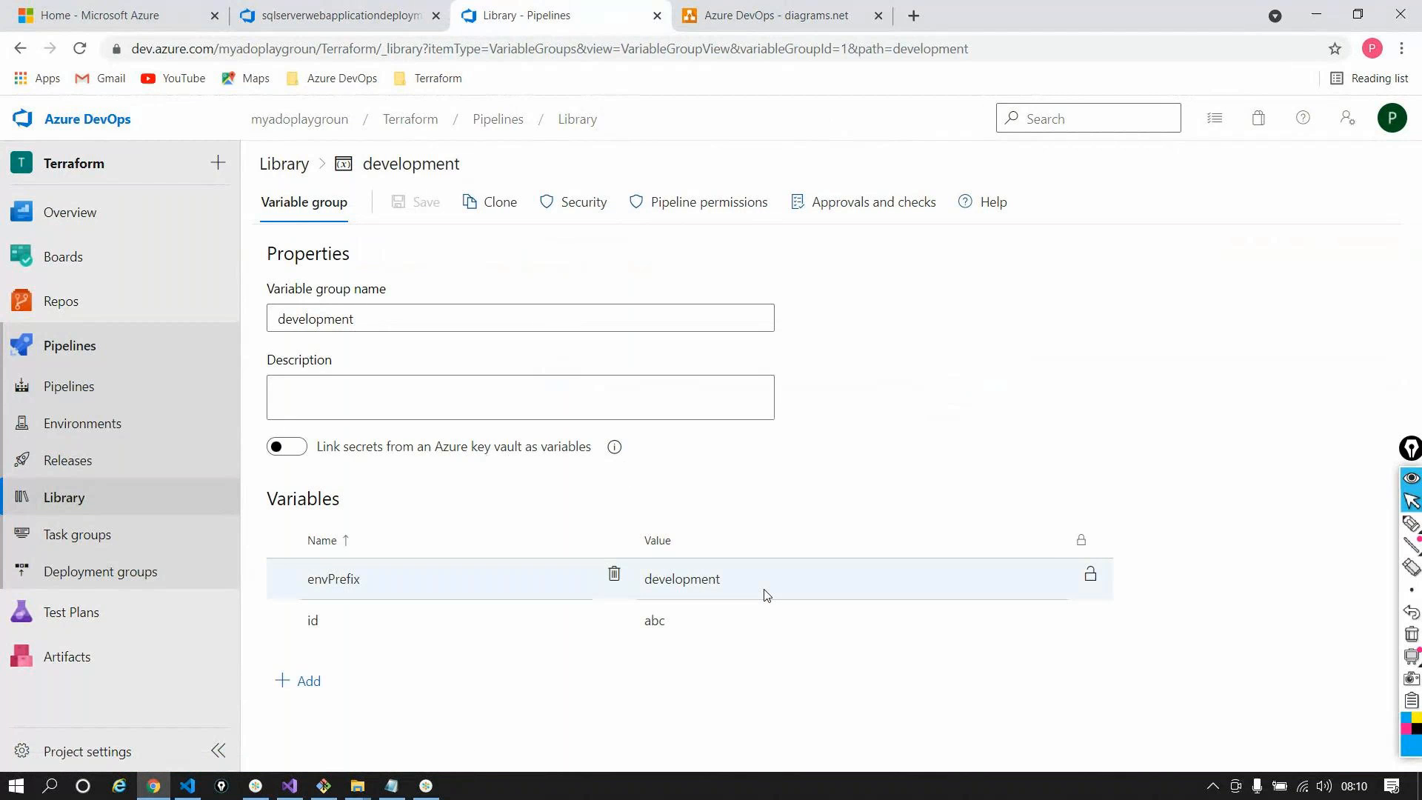
{"action": "left_click", "coordinate": [761, 574]}
{"action": "type", "text": "dev"}
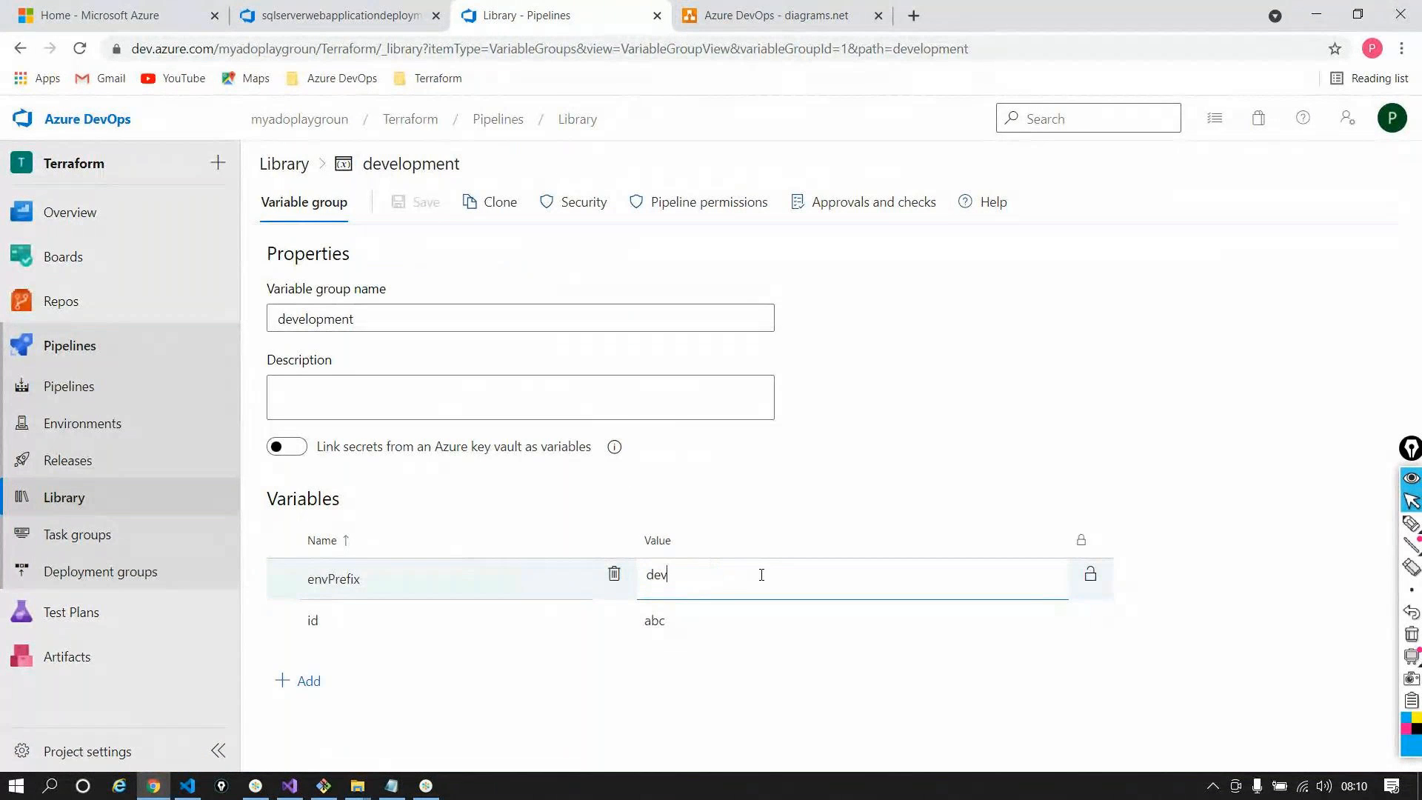
{"action": "left_click", "coordinate": [418, 202]}
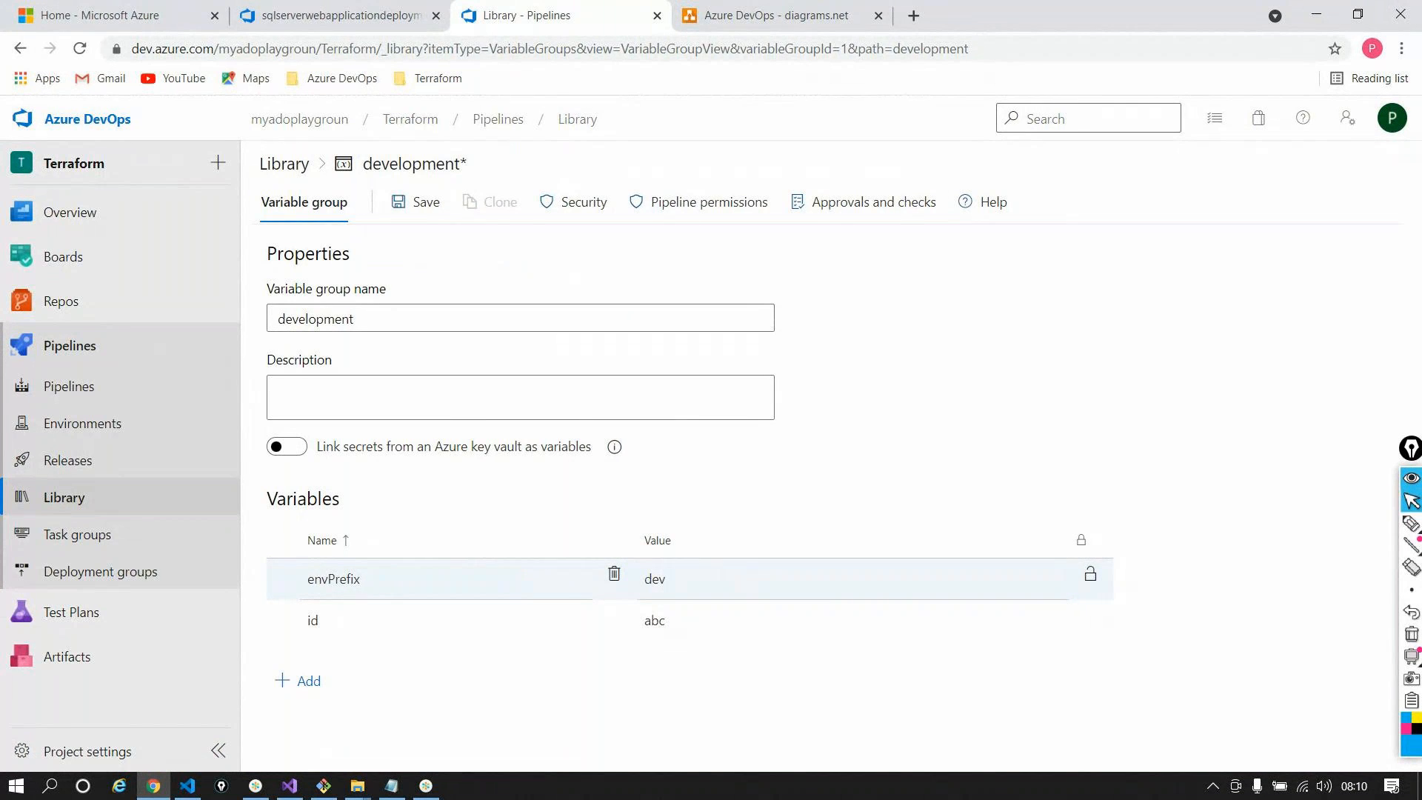
{"action": "left_click", "coordinate": [382, 13]}
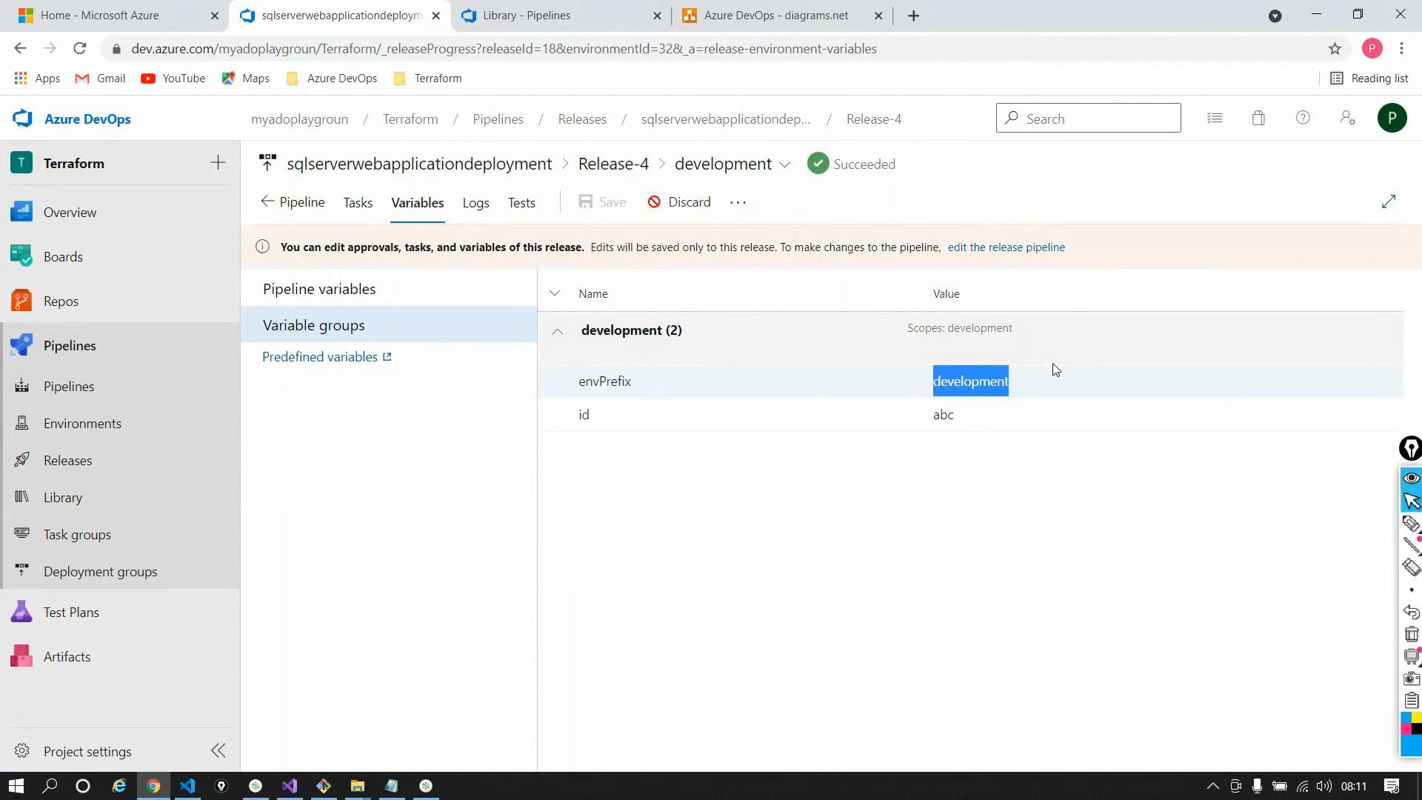
Change Release-4's envPrefix pipeline variable from dev to development and save the release
{"action": "left_click", "coordinate": [454, 305]}
{"action": "left_click", "coordinate": [1009, 473]}
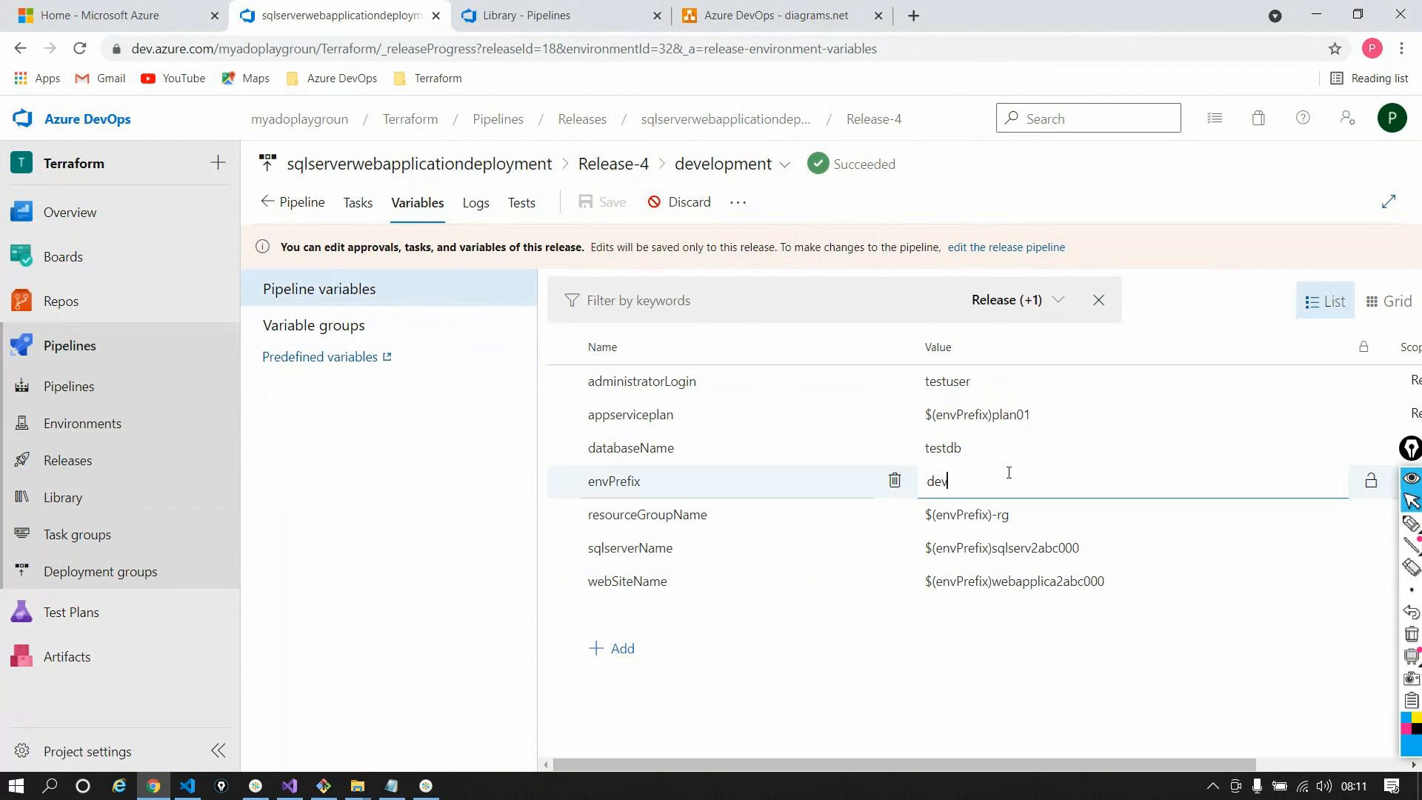
{"action": "type", "text": "elopment"}
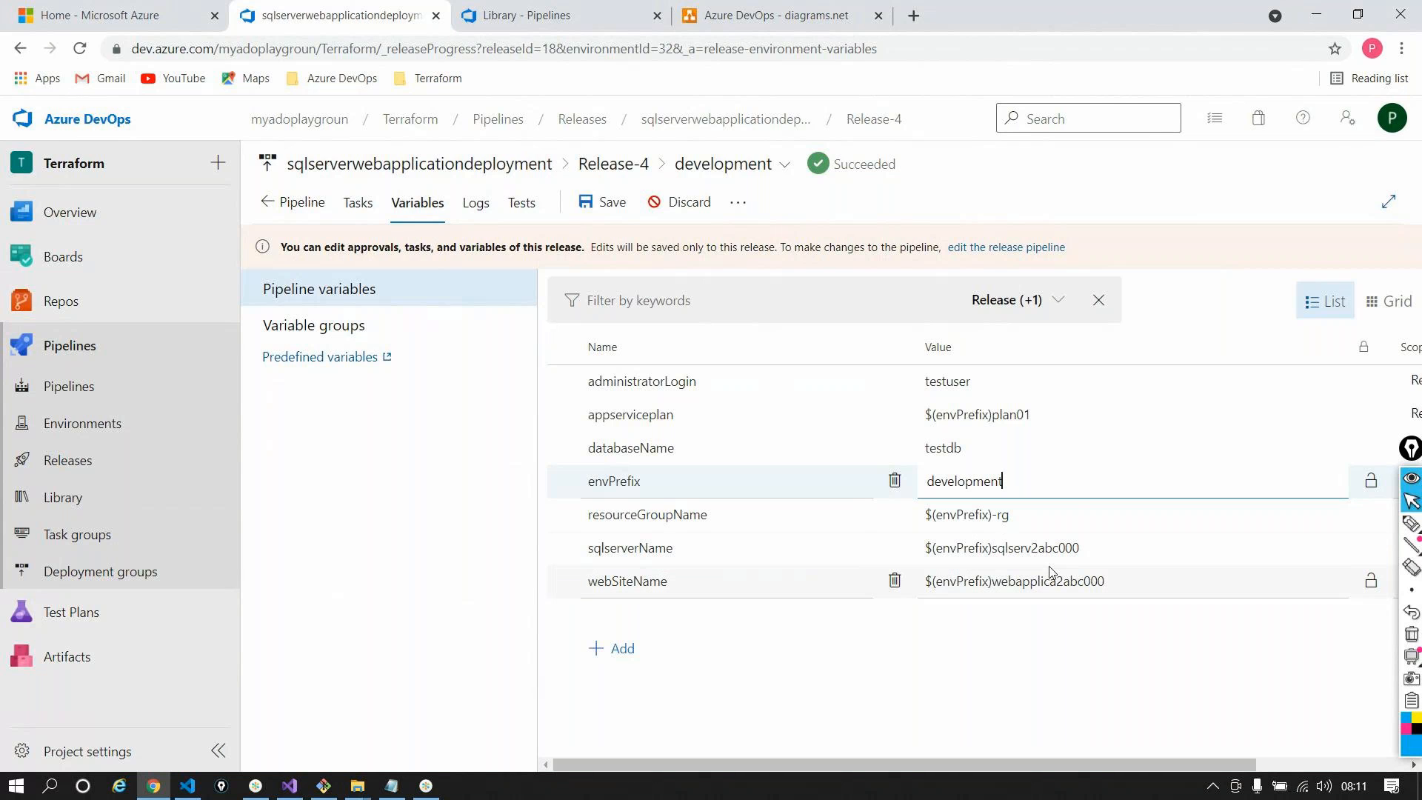
{"action": "left_click", "coordinate": [617, 198]}
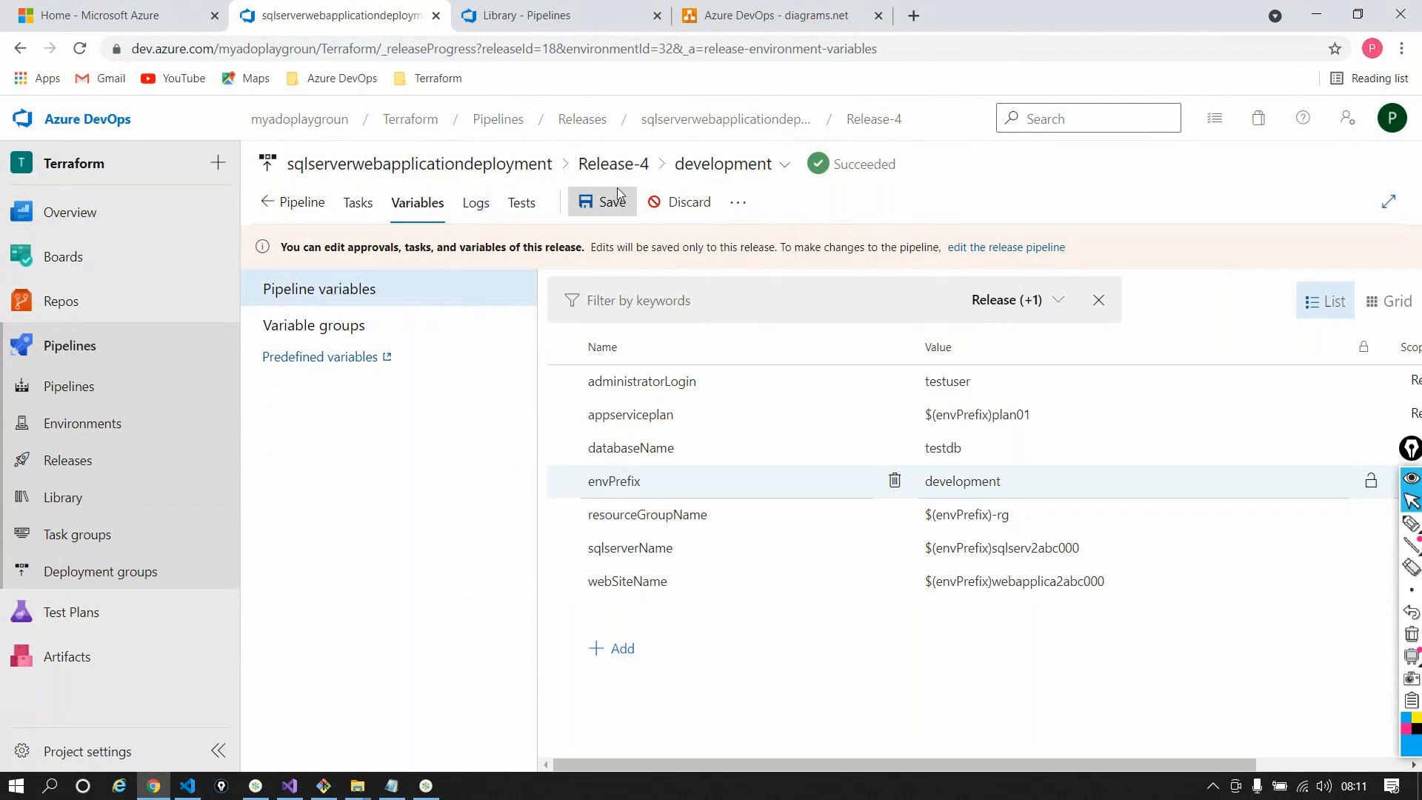
{"action": "left_click", "coordinate": [793, 535]}
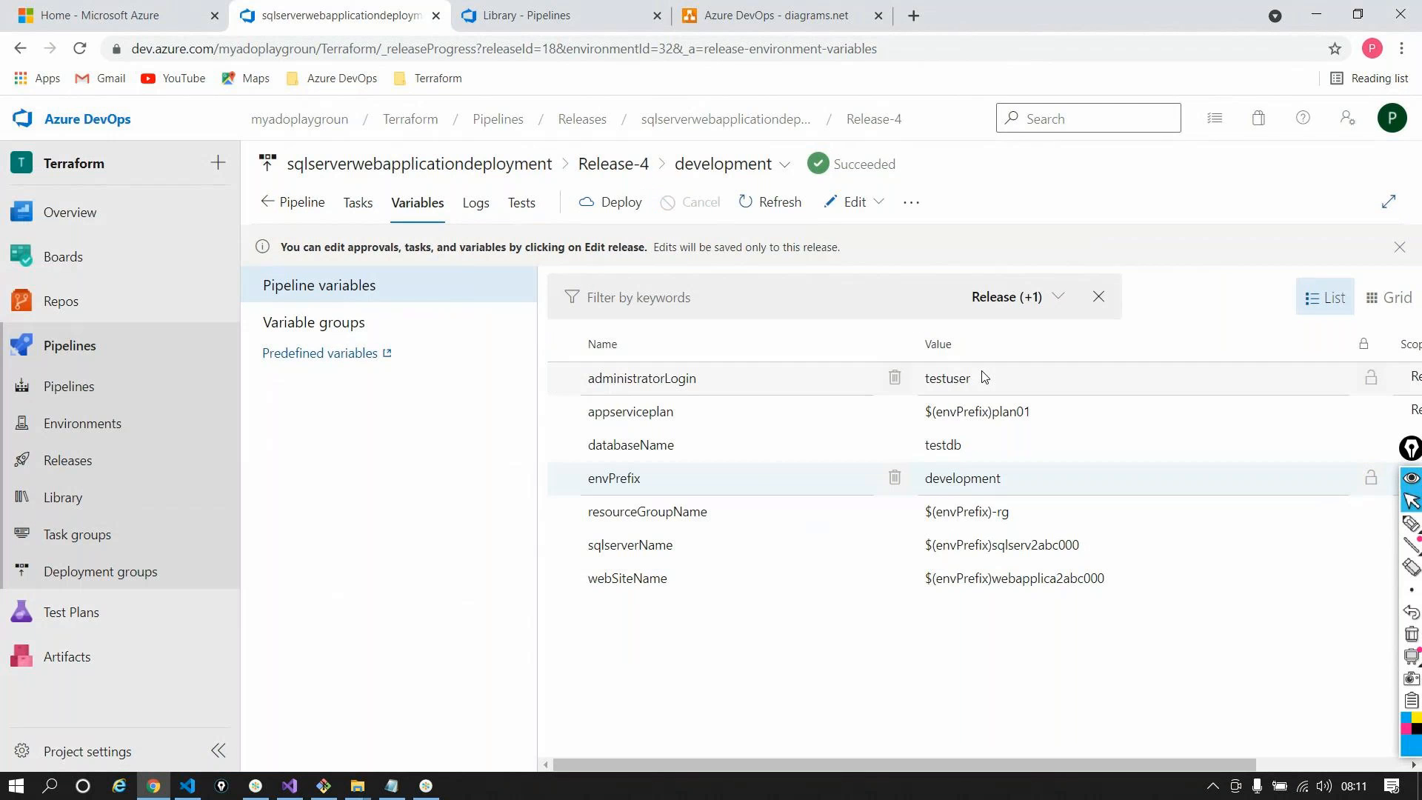
{"action": "left_click", "coordinate": [851, 202]}
Inspect the envPrefix variable's dev value in the release pipeline's Variables, then return to Releases
{"action": "right_click", "coordinate": [827, 265]}
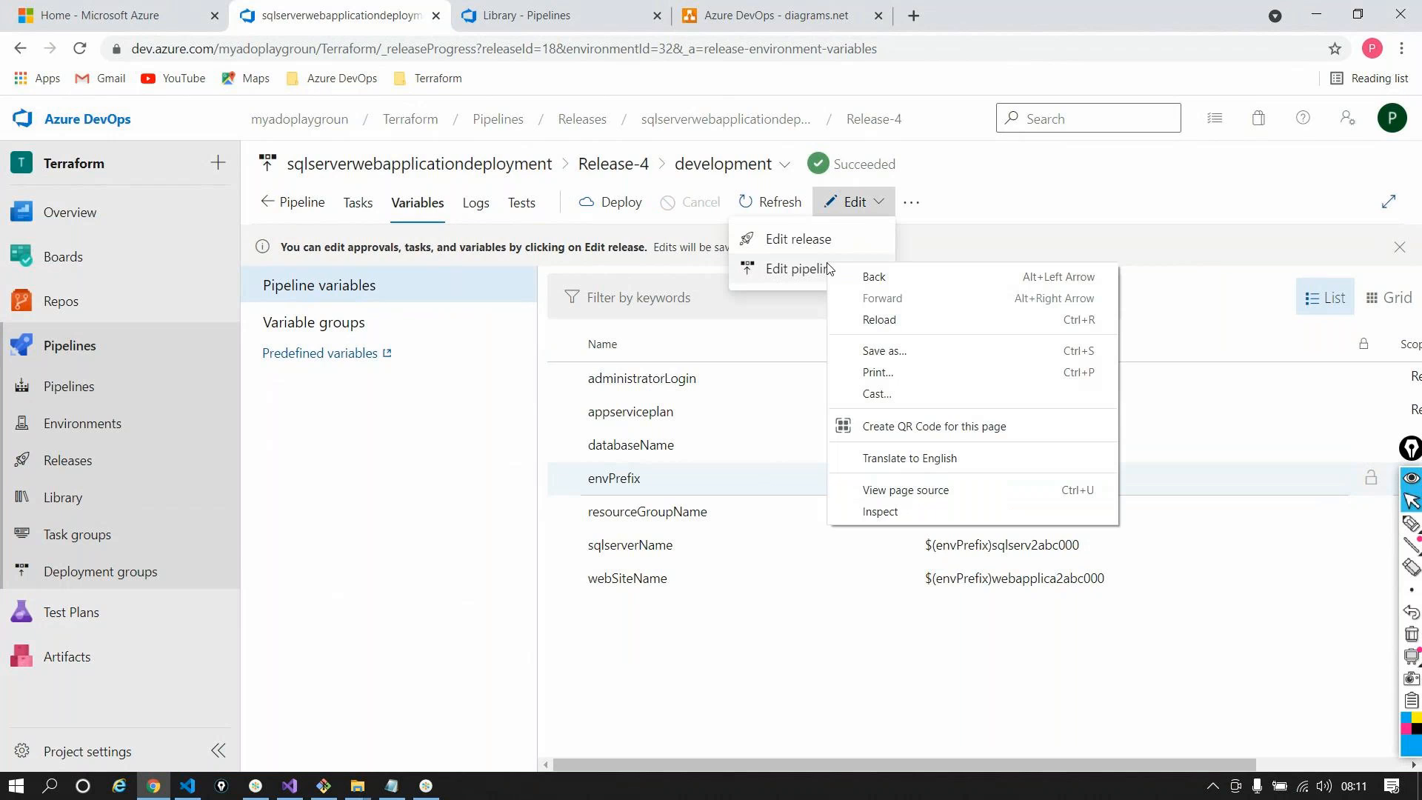
{"action": "left_click", "coordinate": [807, 269]}
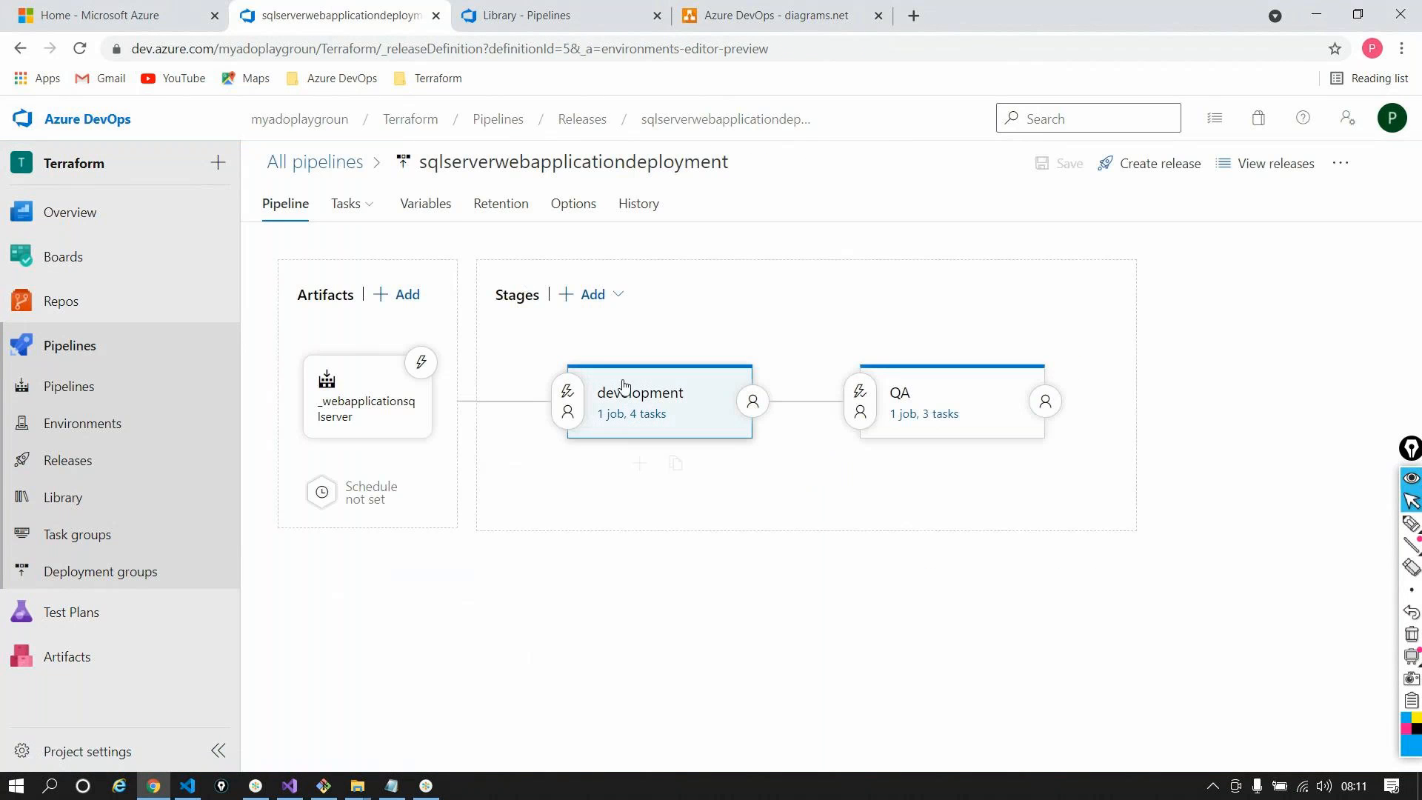
{"action": "left_click", "coordinate": [441, 203]}
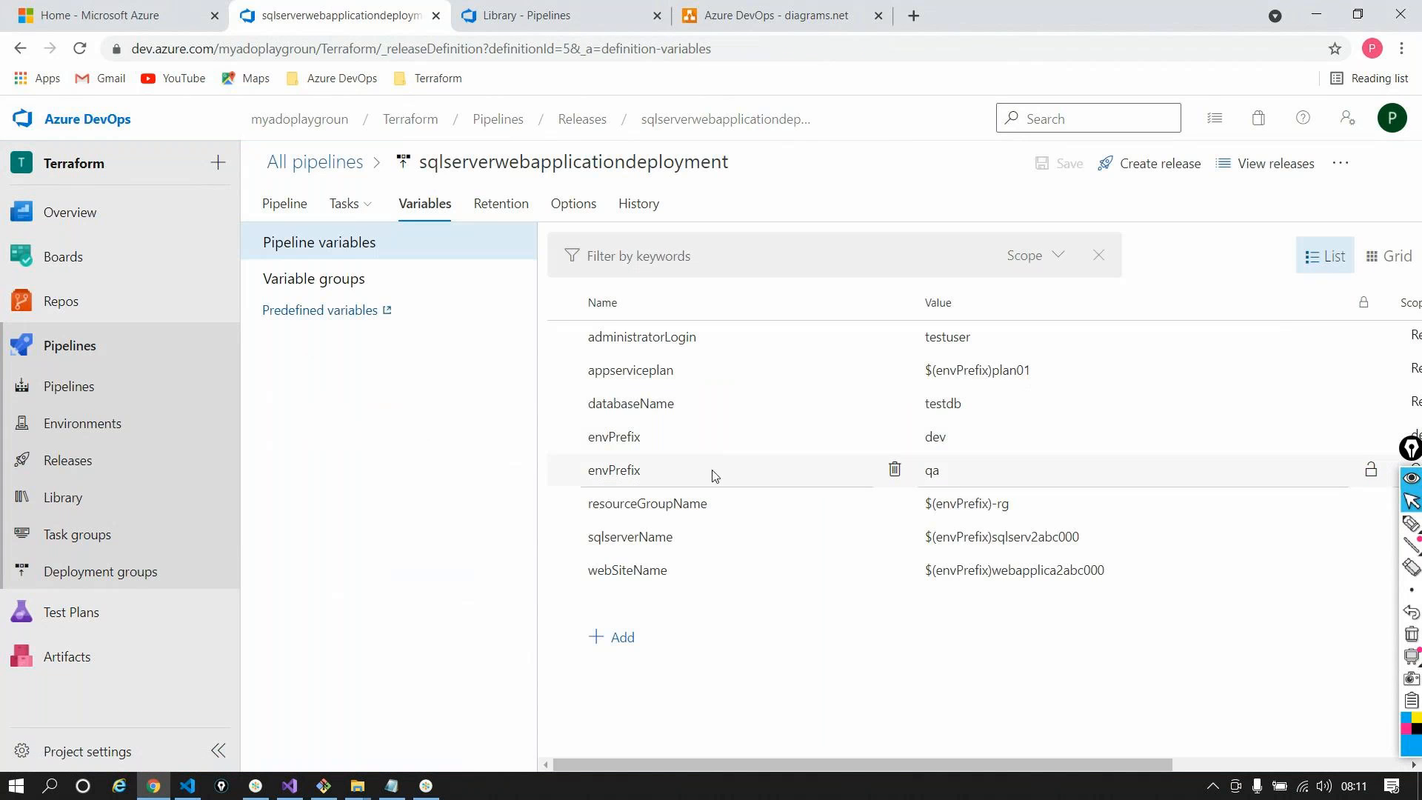
{"action": "double_click", "coordinate": [618, 438]}
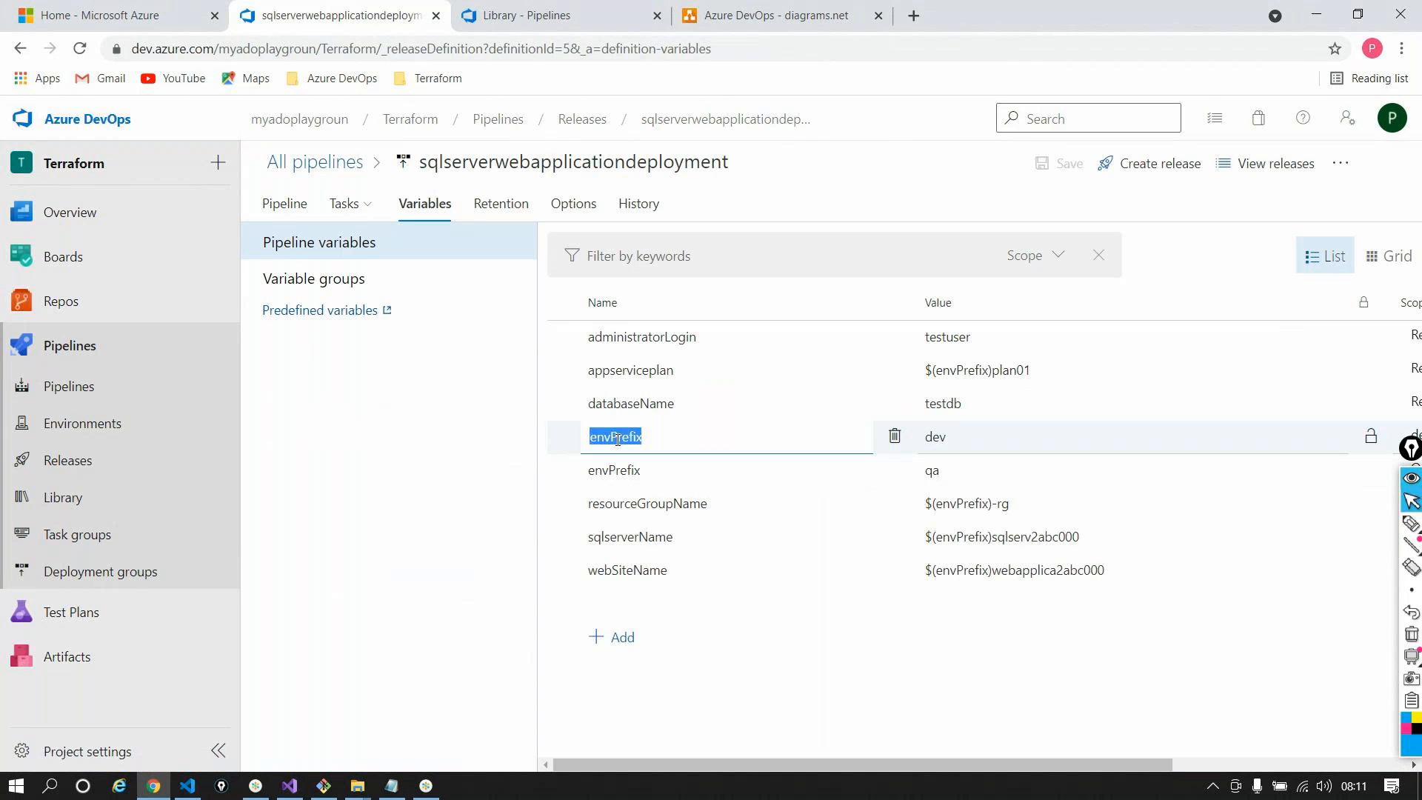
{"action": "key", "text": "Tab"}
{"action": "left_click", "coordinate": [1002, 431]}
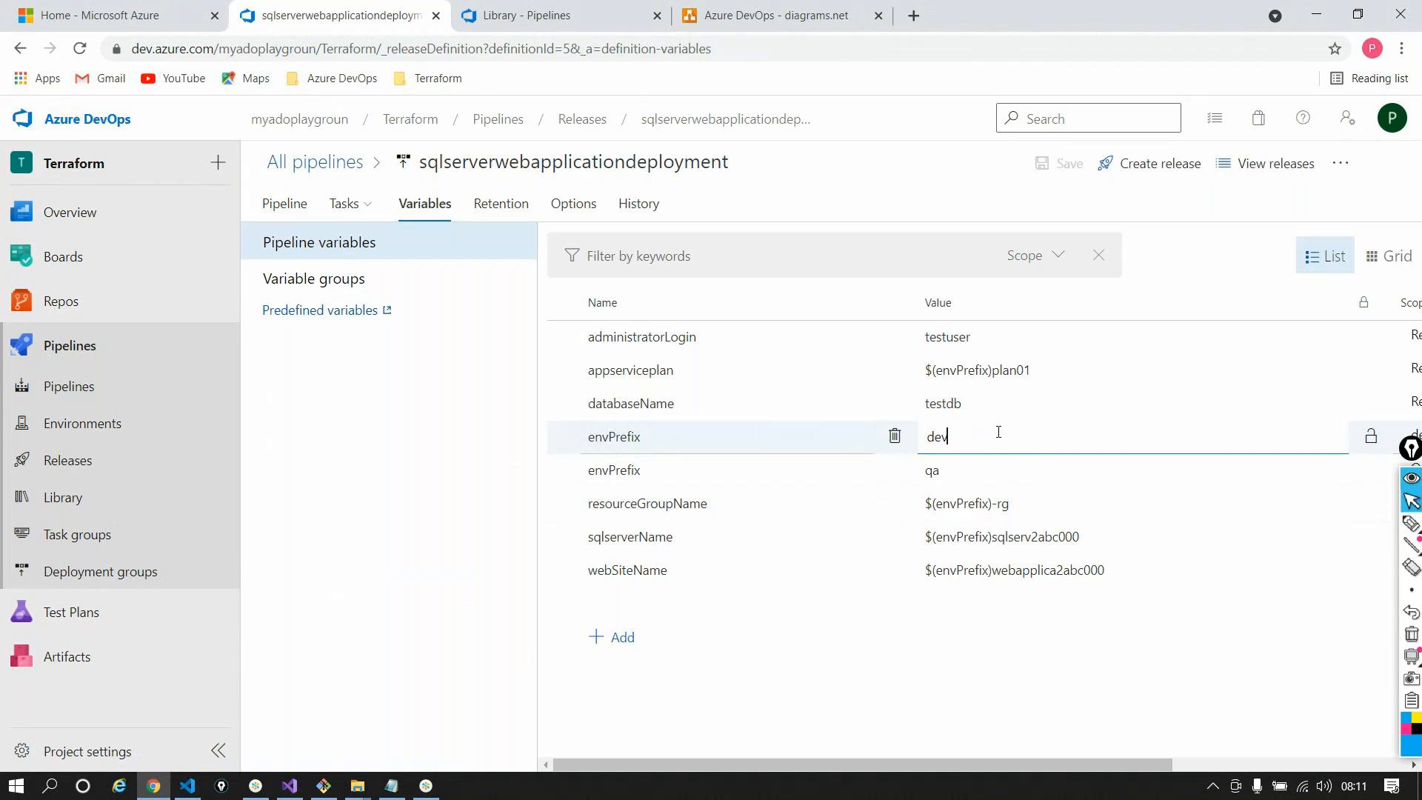
{"action": "left_click", "coordinate": [590, 119]}
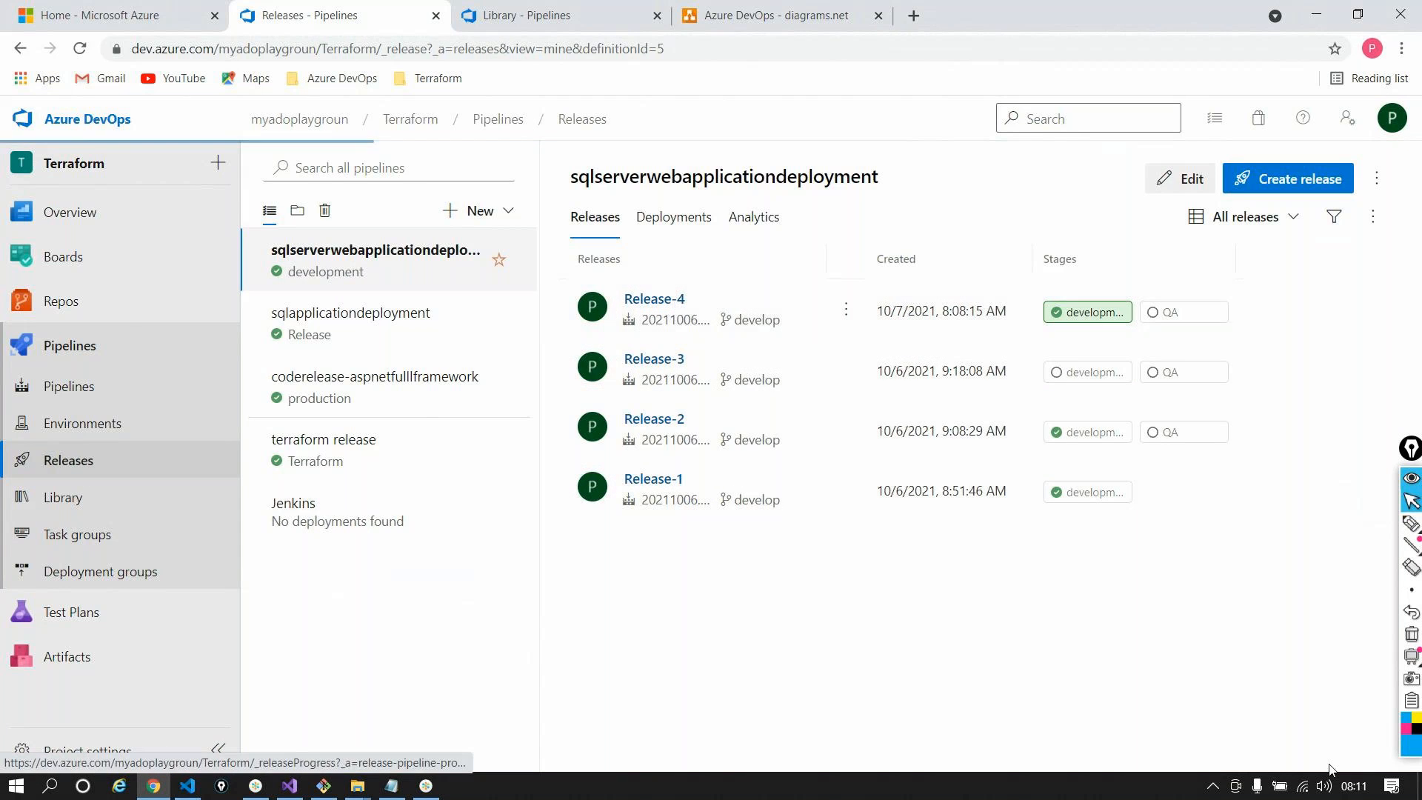
Check that Release-4's envPrefix reads development, then begin redeploying its development stage
{"action": "left_click", "coordinate": [654, 298]}
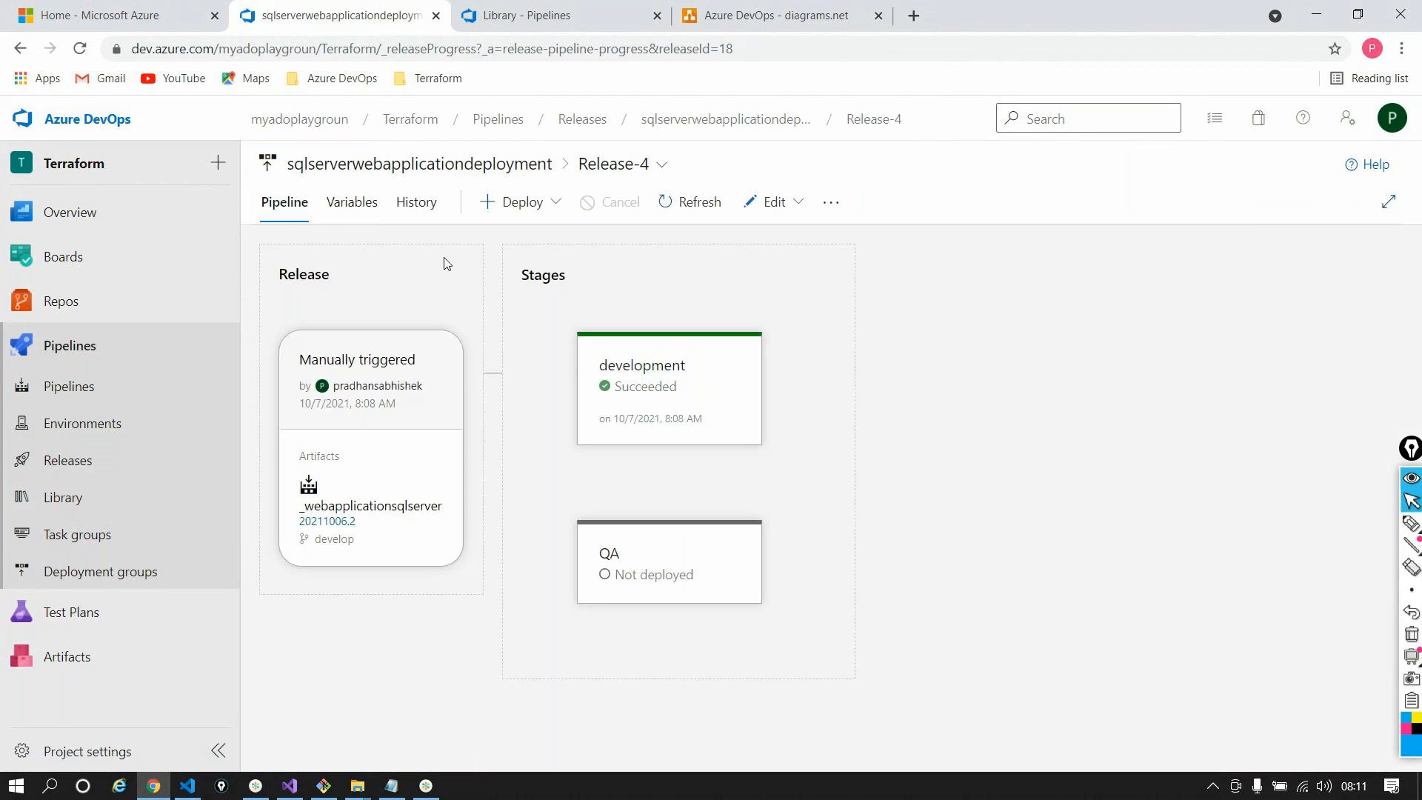
{"action": "left_click", "coordinate": [329, 206]}
{"action": "double_click", "coordinate": [990, 439]}
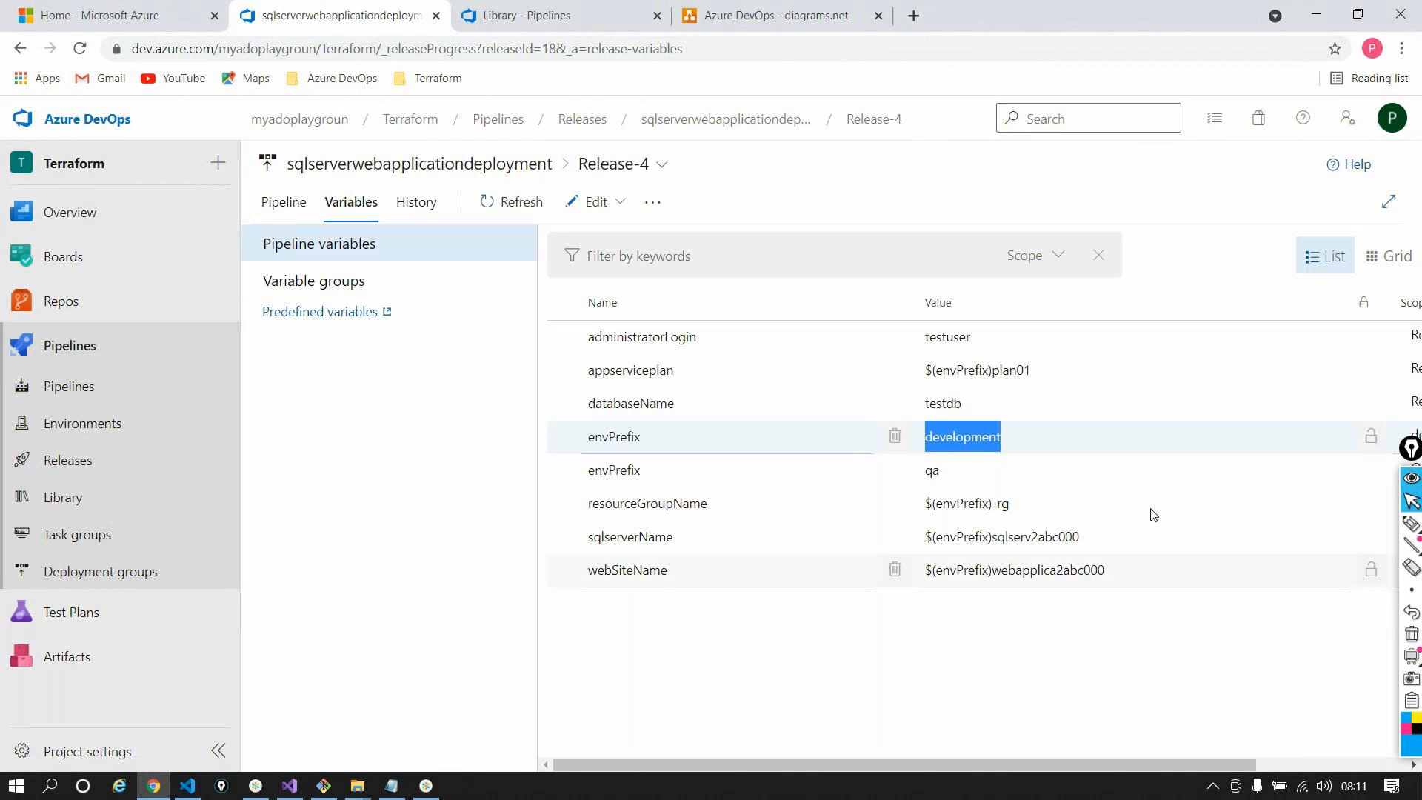
{"action": "left_click", "coordinate": [304, 215]}
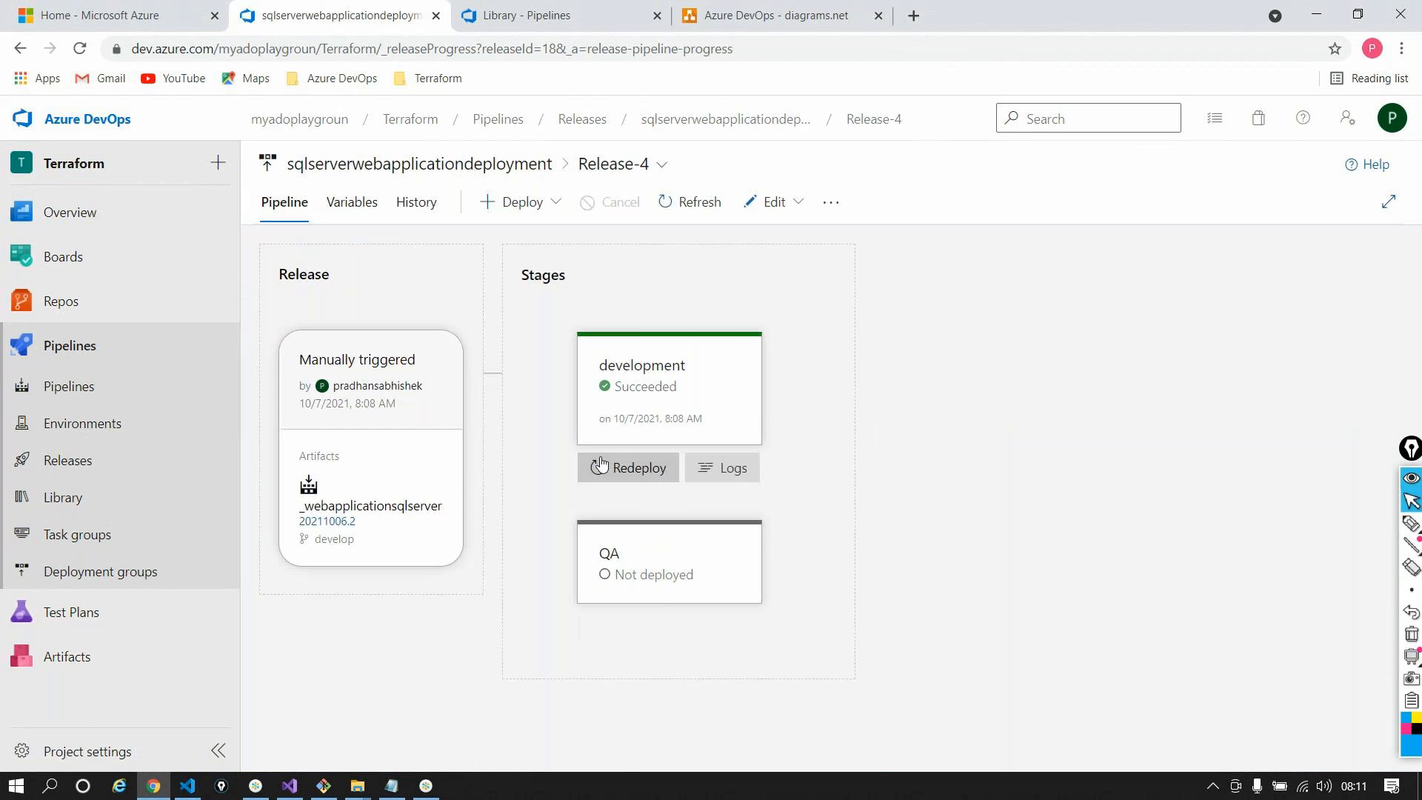
{"action": "left_click", "coordinate": [600, 464]}
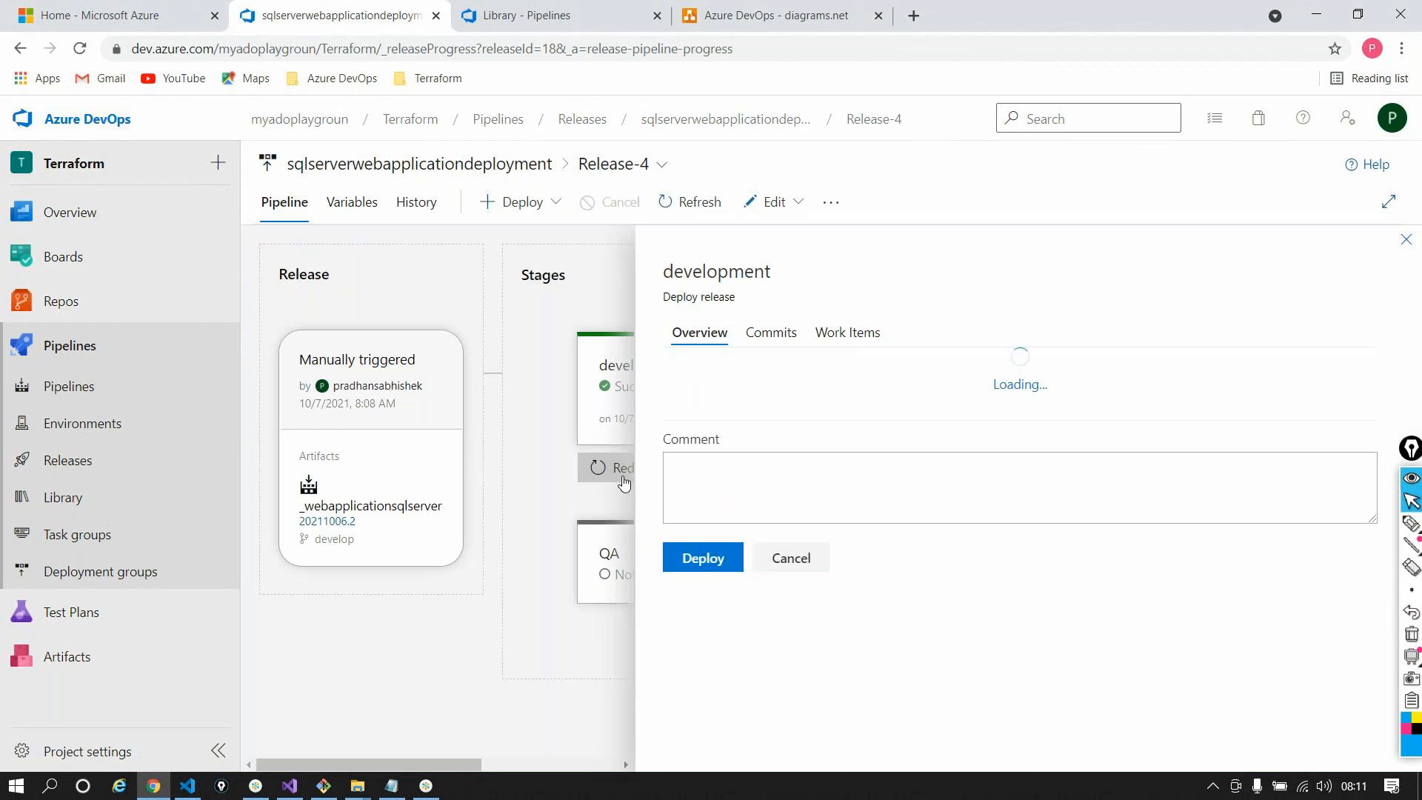
Redeploy Release-4's development stage, then check the job logs and envPrefix value development
{"action": "left_click", "coordinate": [724, 734]}
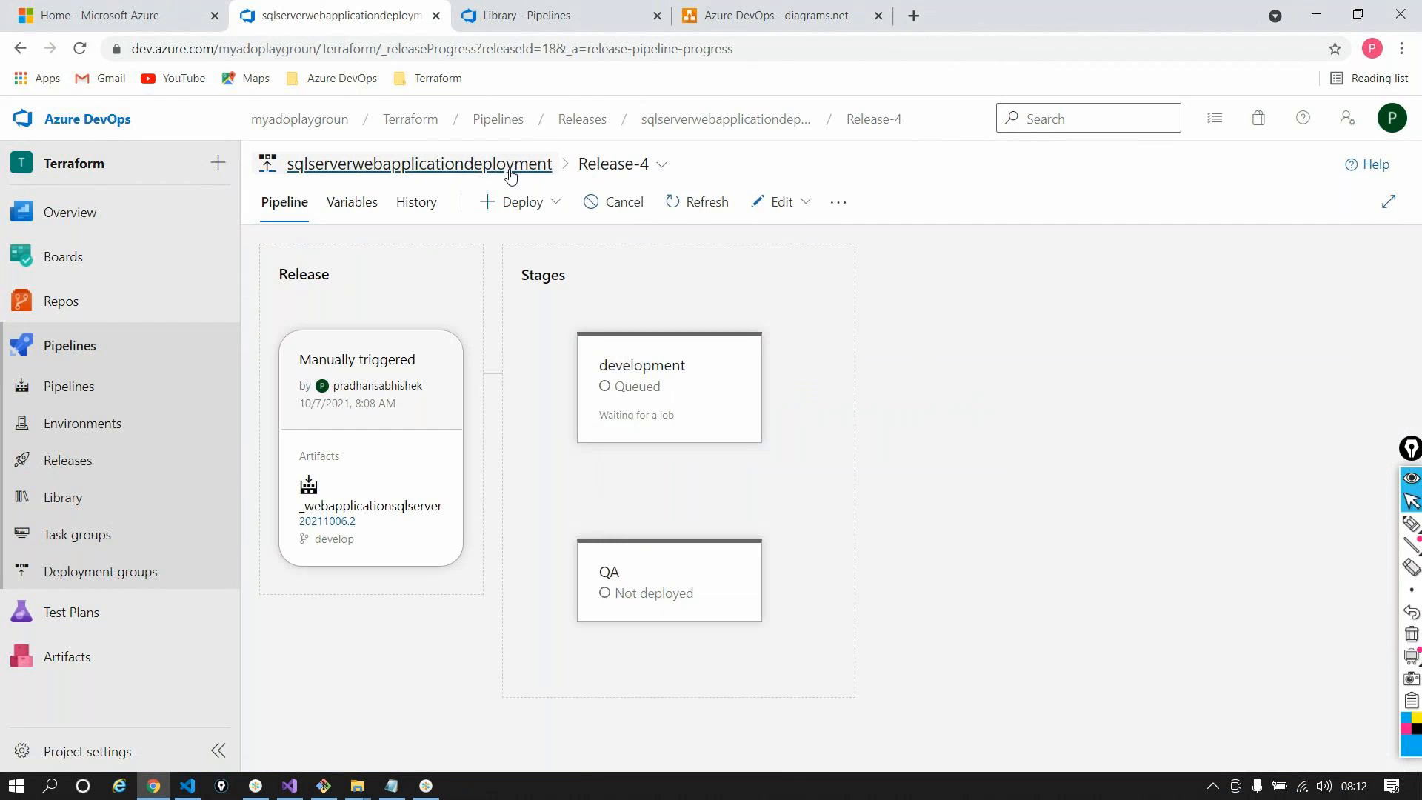
{"action": "mouse_move", "coordinate": [691, 450]}
{"action": "left_click", "coordinate": [724, 465]}
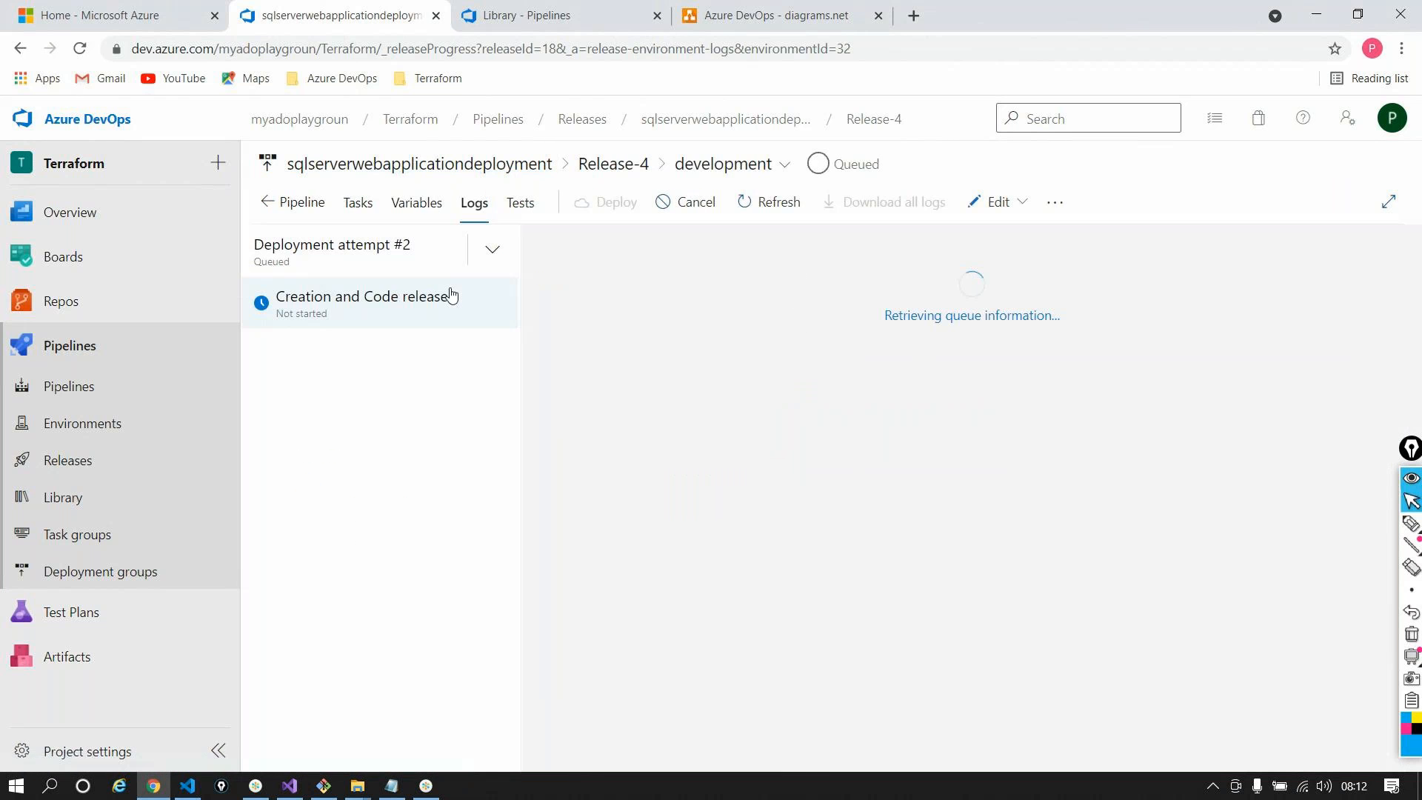
{"action": "left_click", "coordinate": [411, 315]}
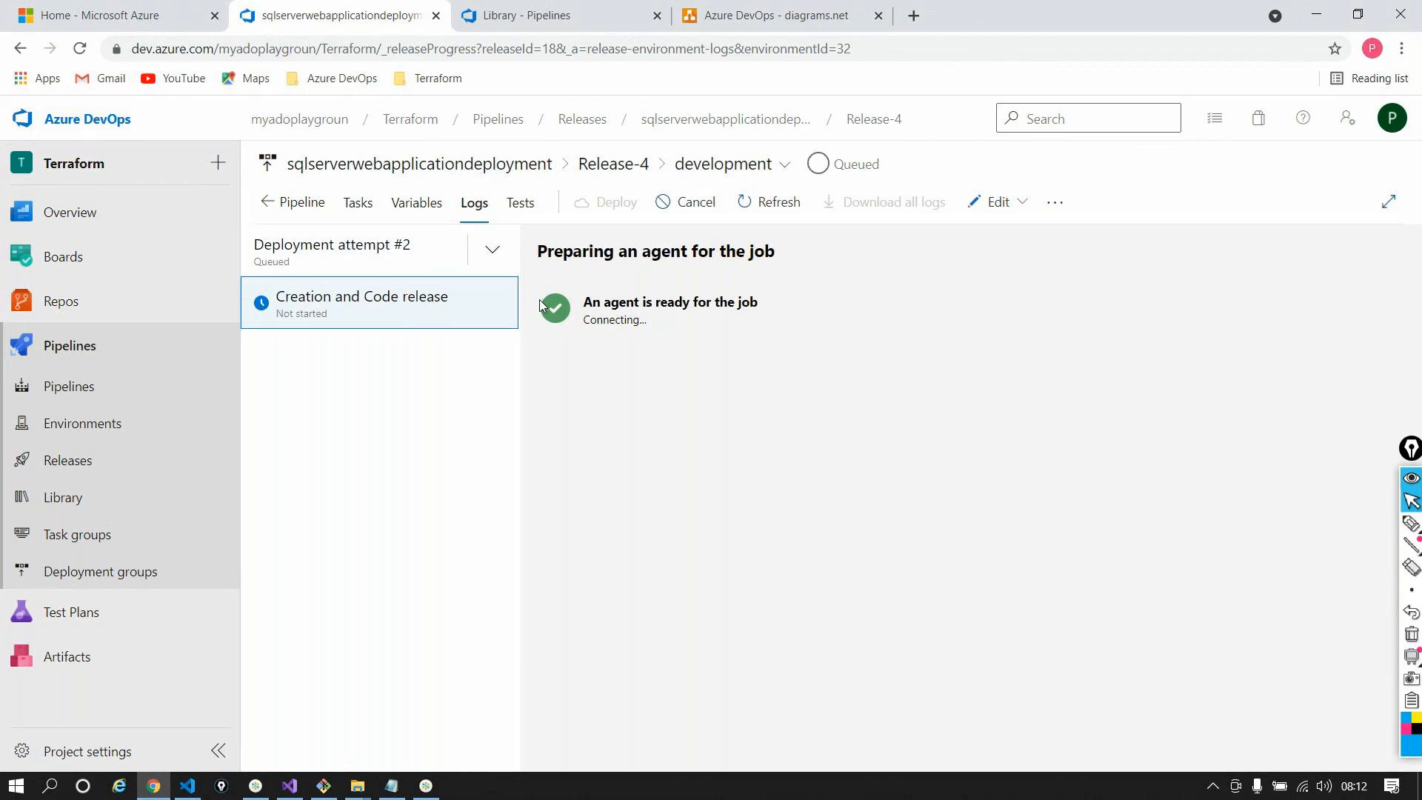
{"action": "left_click", "coordinate": [449, 205]}
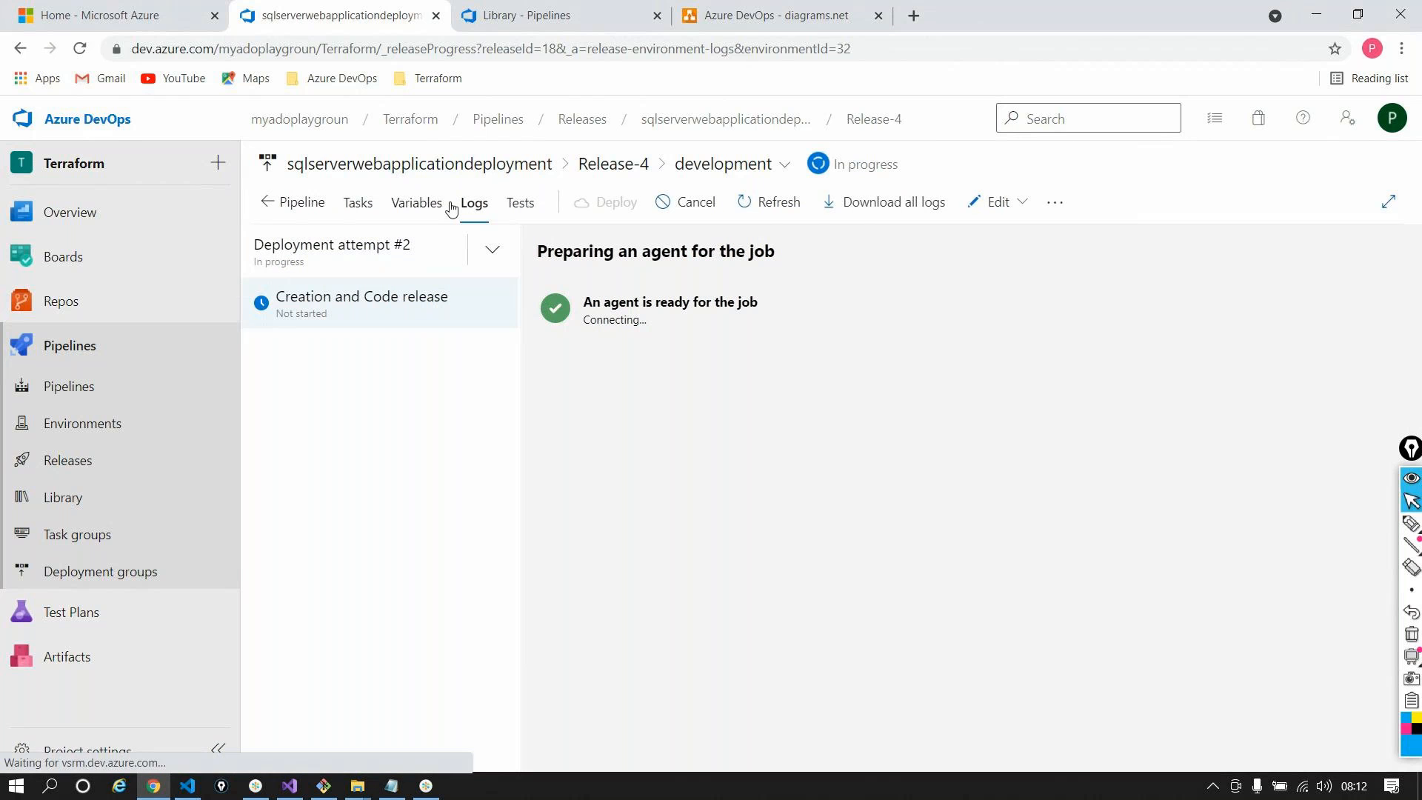
{"action": "double_click", "coordinate": [956, 480]}
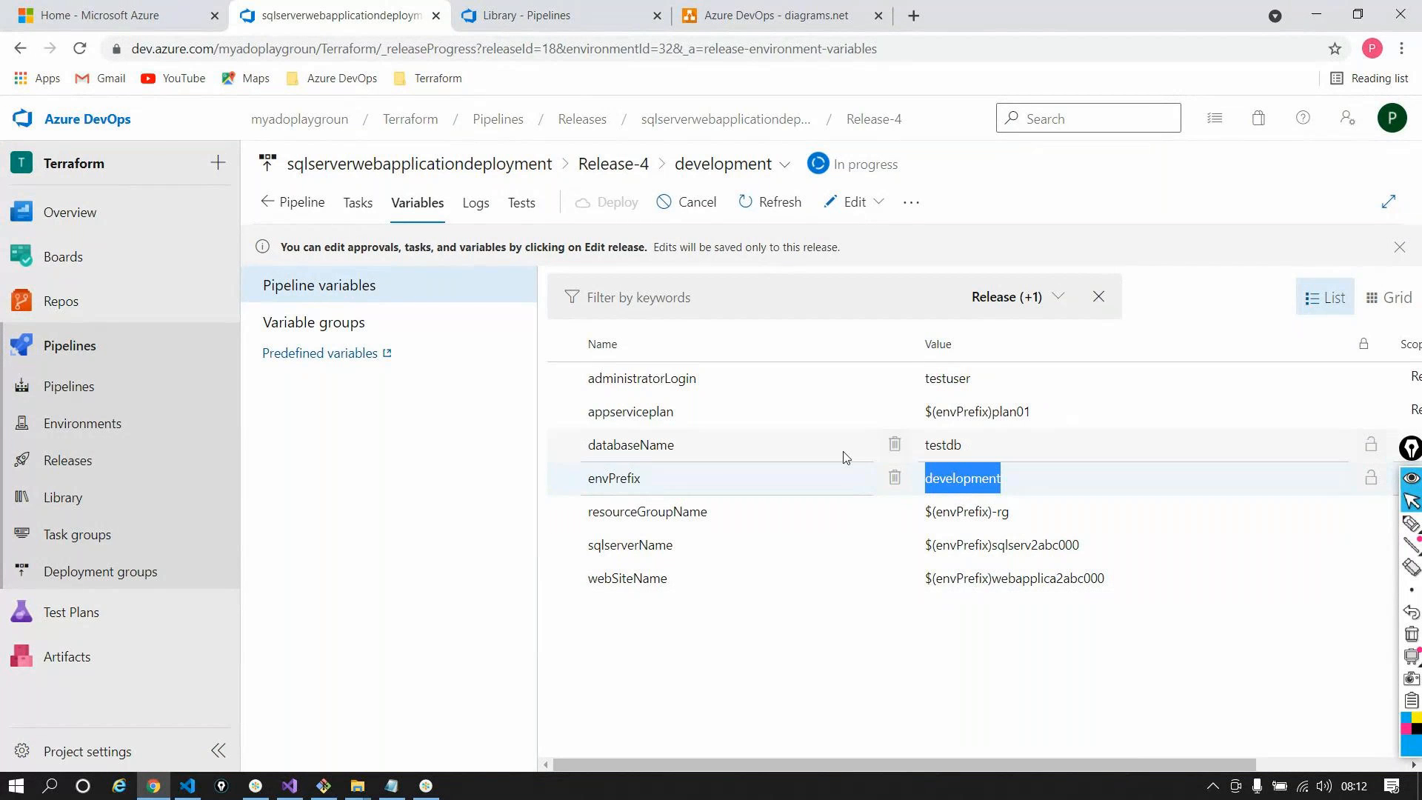
{"action": "left_click", "coordinate": [730, 489]}
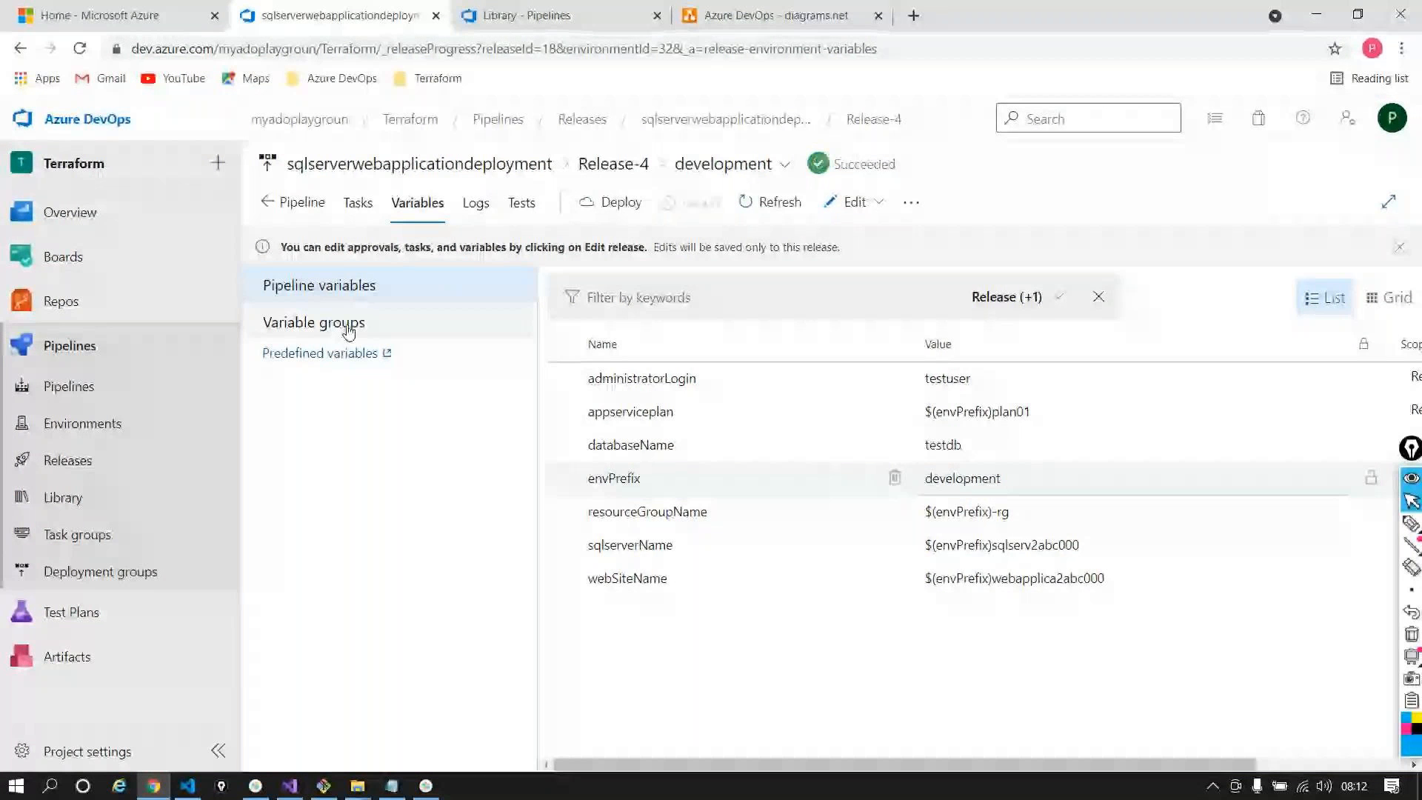
{"action": "left_click", "coordinate": [296, 323]}
{"action": "left_click", "coordinate": [585, 326]}
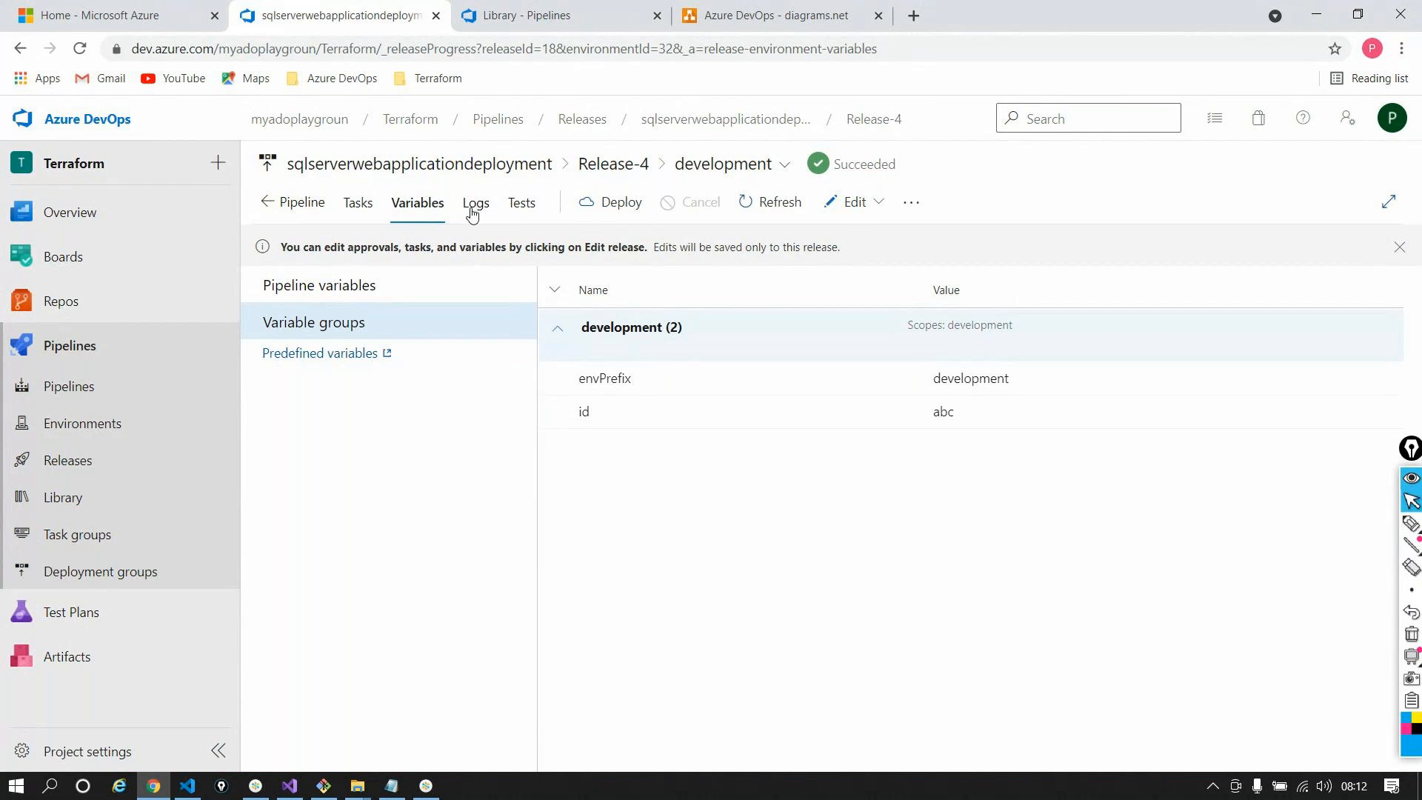
{"action": "left_click", "coordinate": [425, 288]}
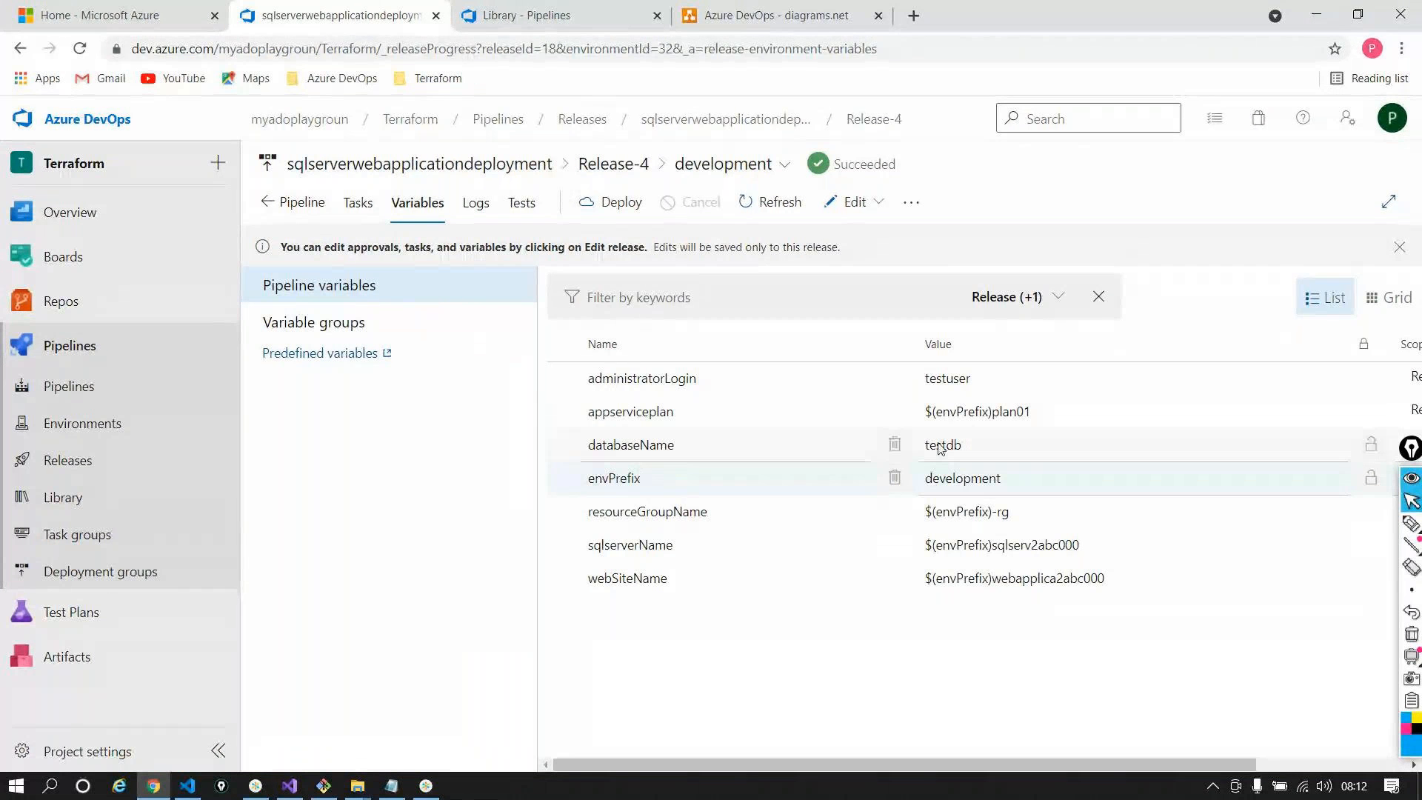
{"action": "double_click", "coordinate": [966, 475]}
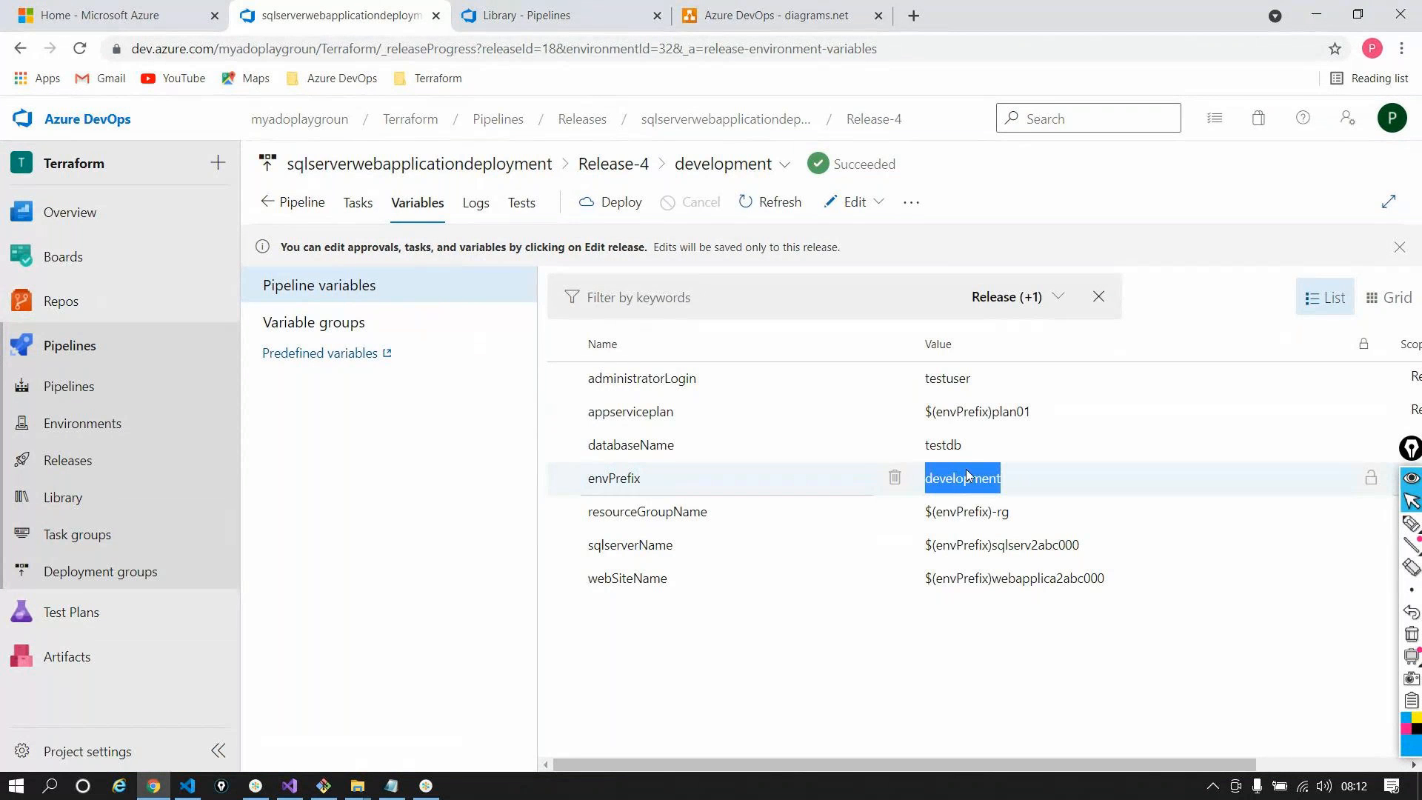
{"action": "left_click", "coordinate": [968, 477]}
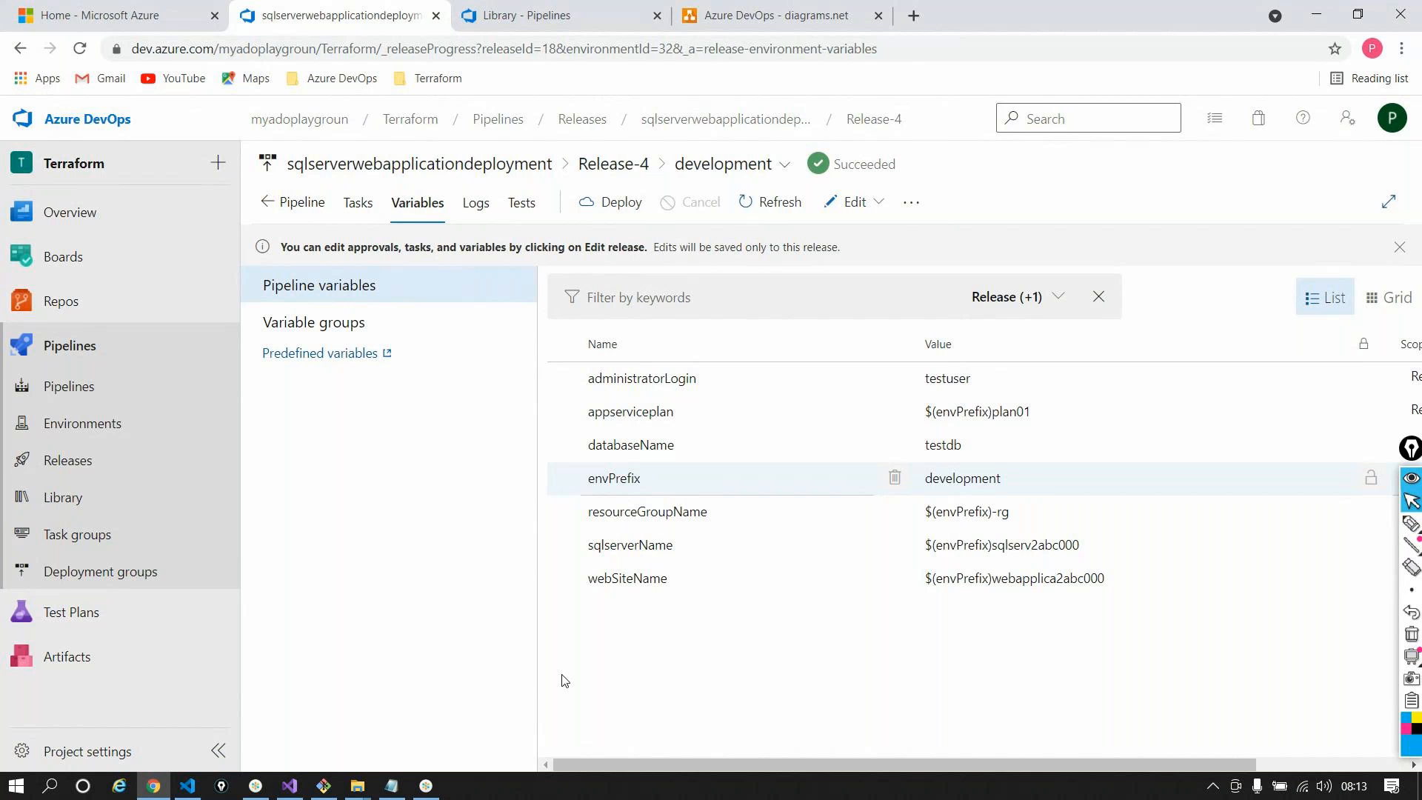
{"action": "left_click", "coordinate": [459, 216]}
Locate the ENVPREFIX = development line in the Initialize job log
{"action": "left_click", "coordinate": [1158, 354]}
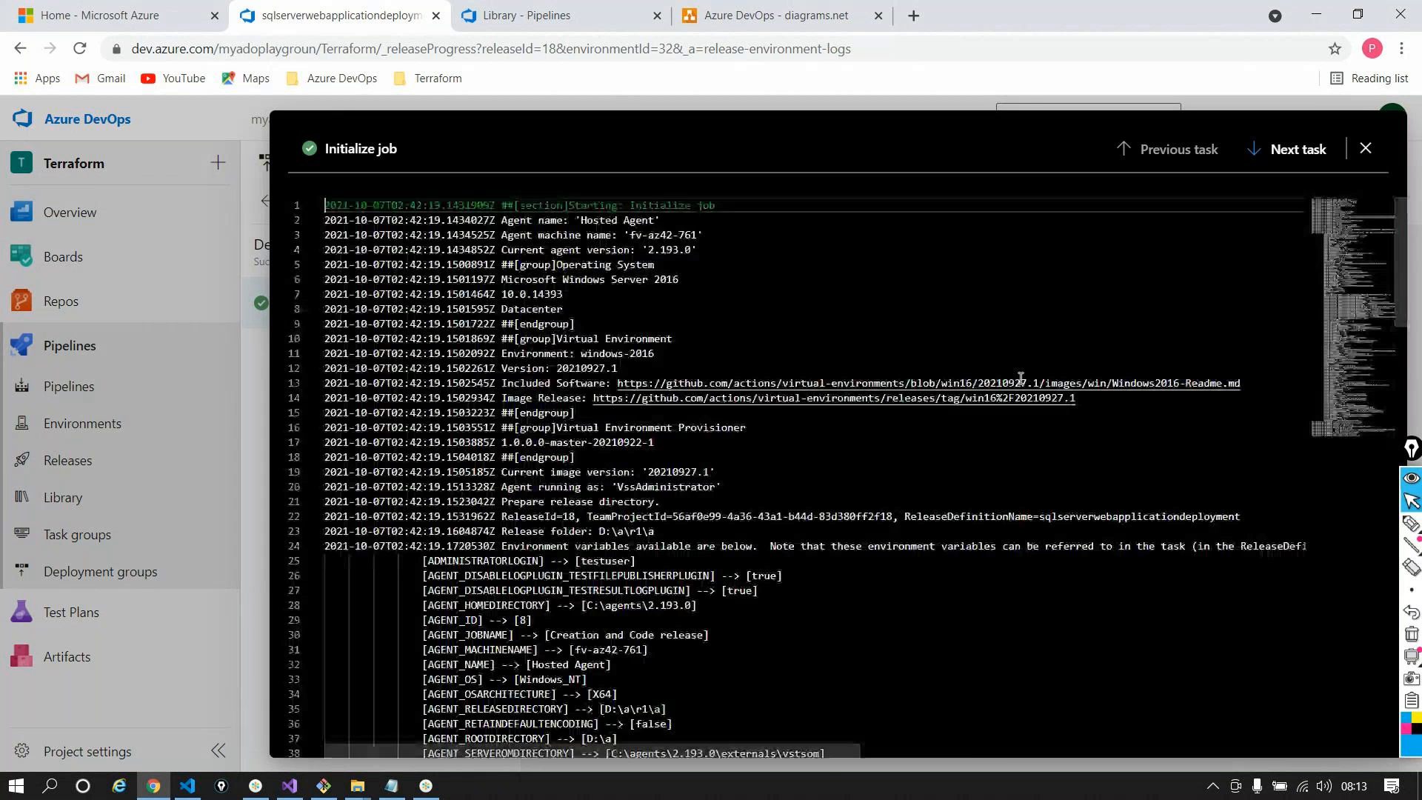
{"action": "scroll", "coordinate": [1021, 379], "scroll_direction": "down", "scroll_amount": 2}
{"action": "scroll", "coordinate": [840, 401], "scroll_direction": "down", "scroll_amount": 6}
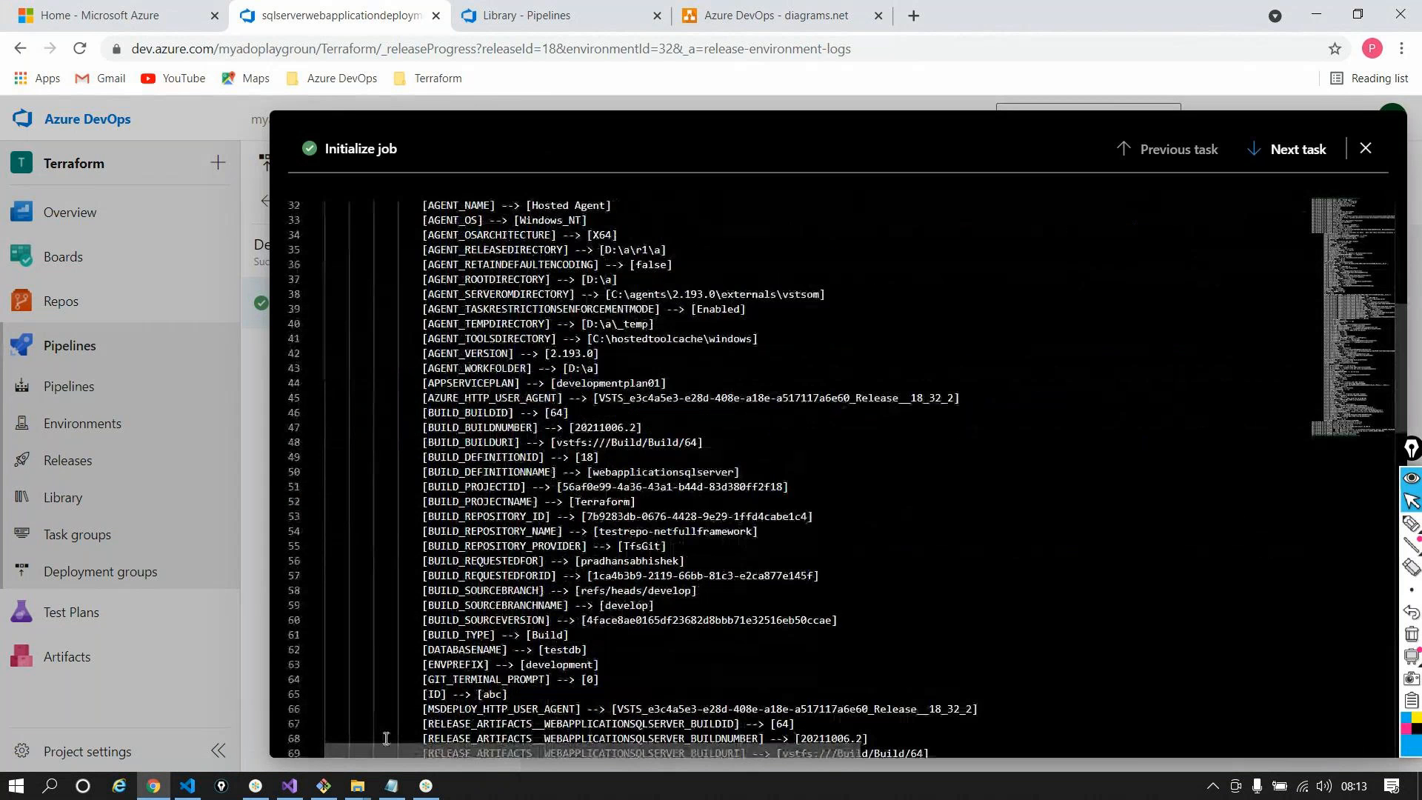
{"action": "left_click_drag", "start_coordinate": [400, 664], "coordinate": [602, 665]}
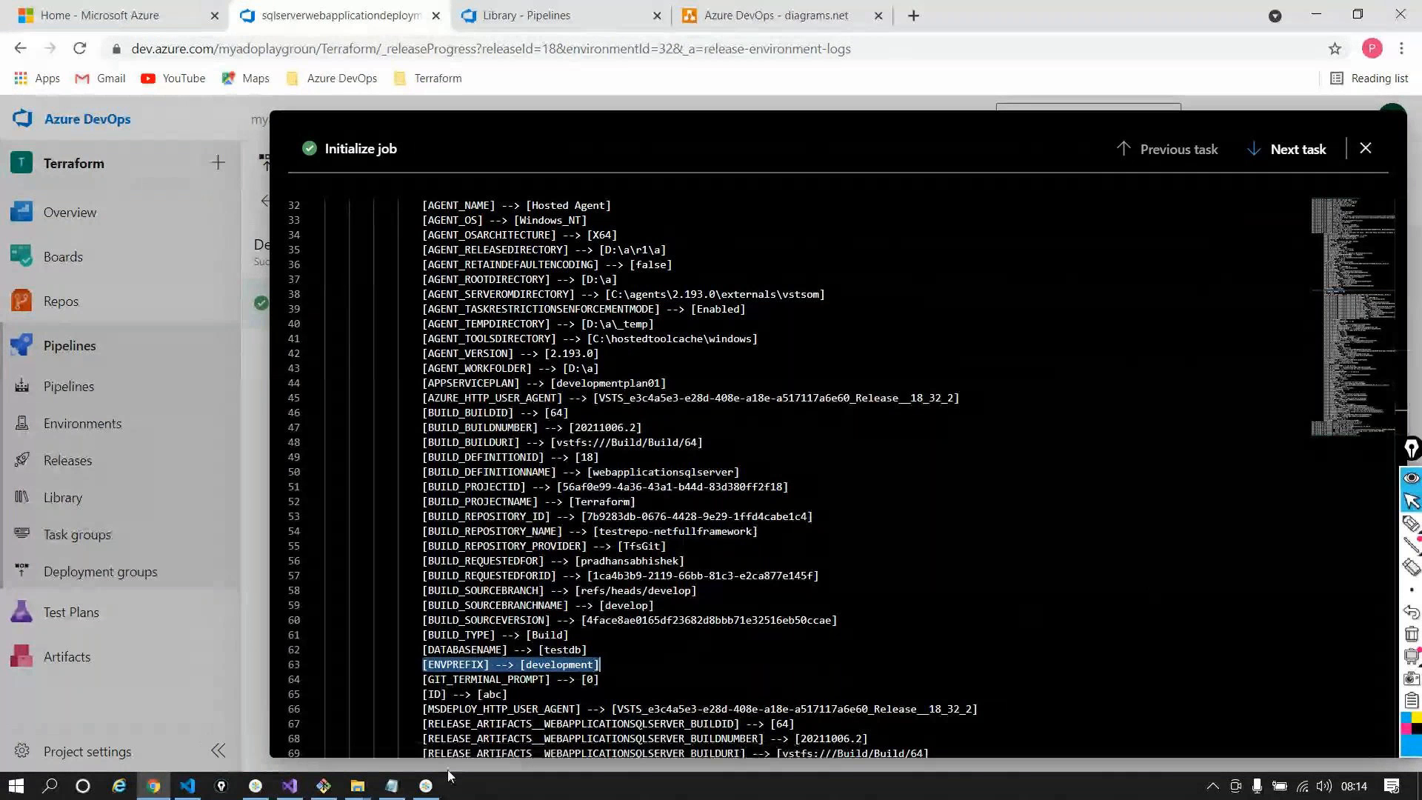
Close the full-screen job log and go back to the sqlserverwebapplicationdeployment release list
{"action": "left_click", "coordinate": [427, 785]}
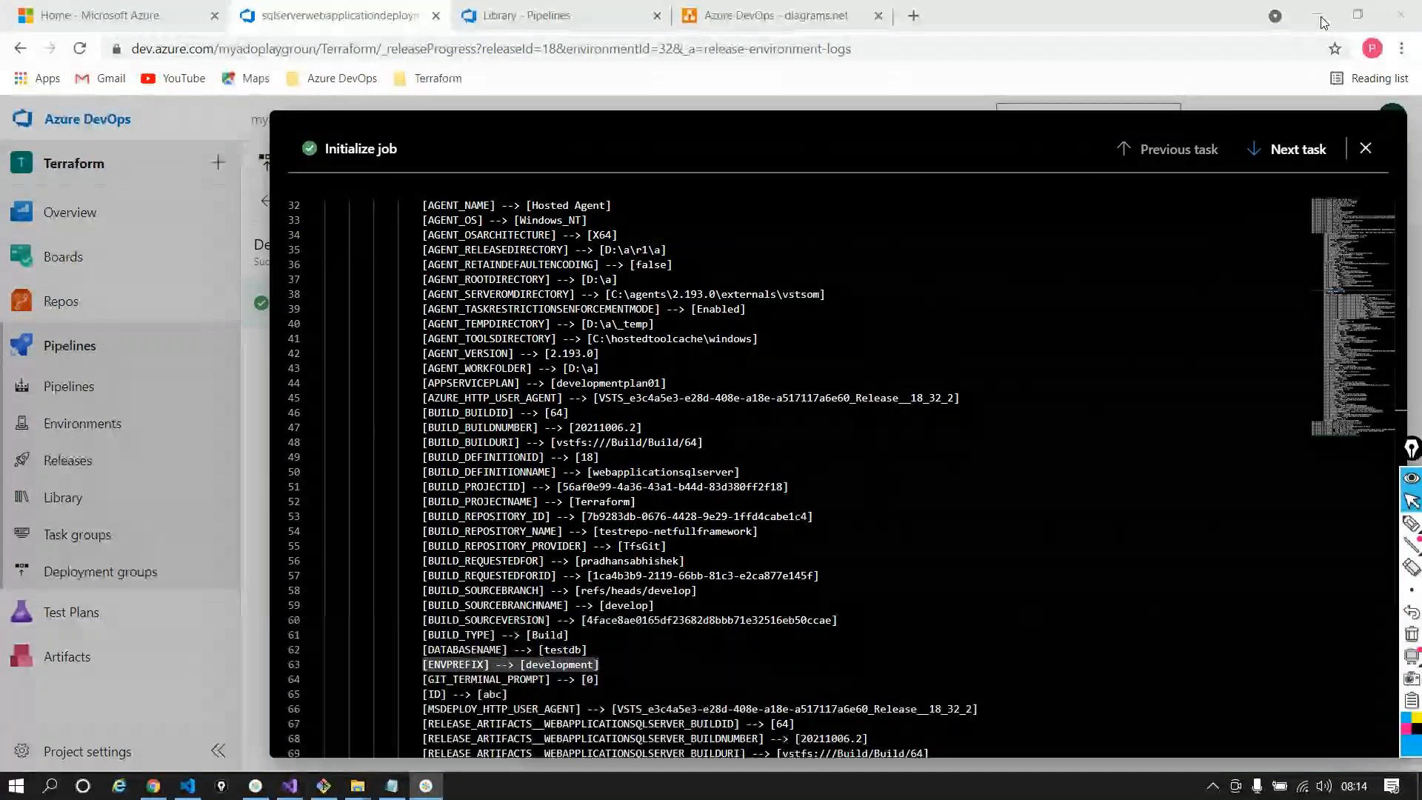
{"action": "left_click", "coordinate": [999, 564]}
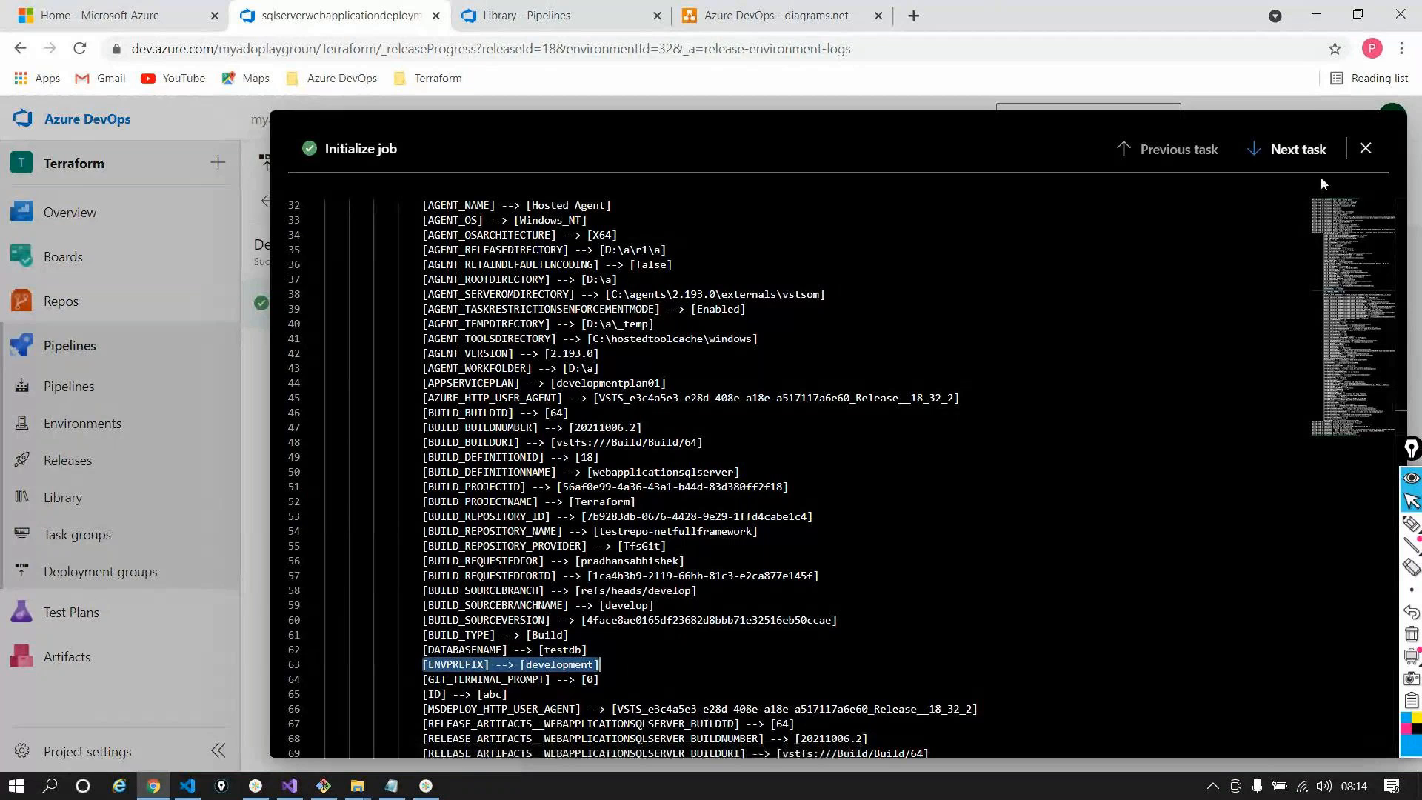
{"action": "left_click", "coordinate": [1365, 148]}
{"action": "left_click", "coordinate": [711, 119]}
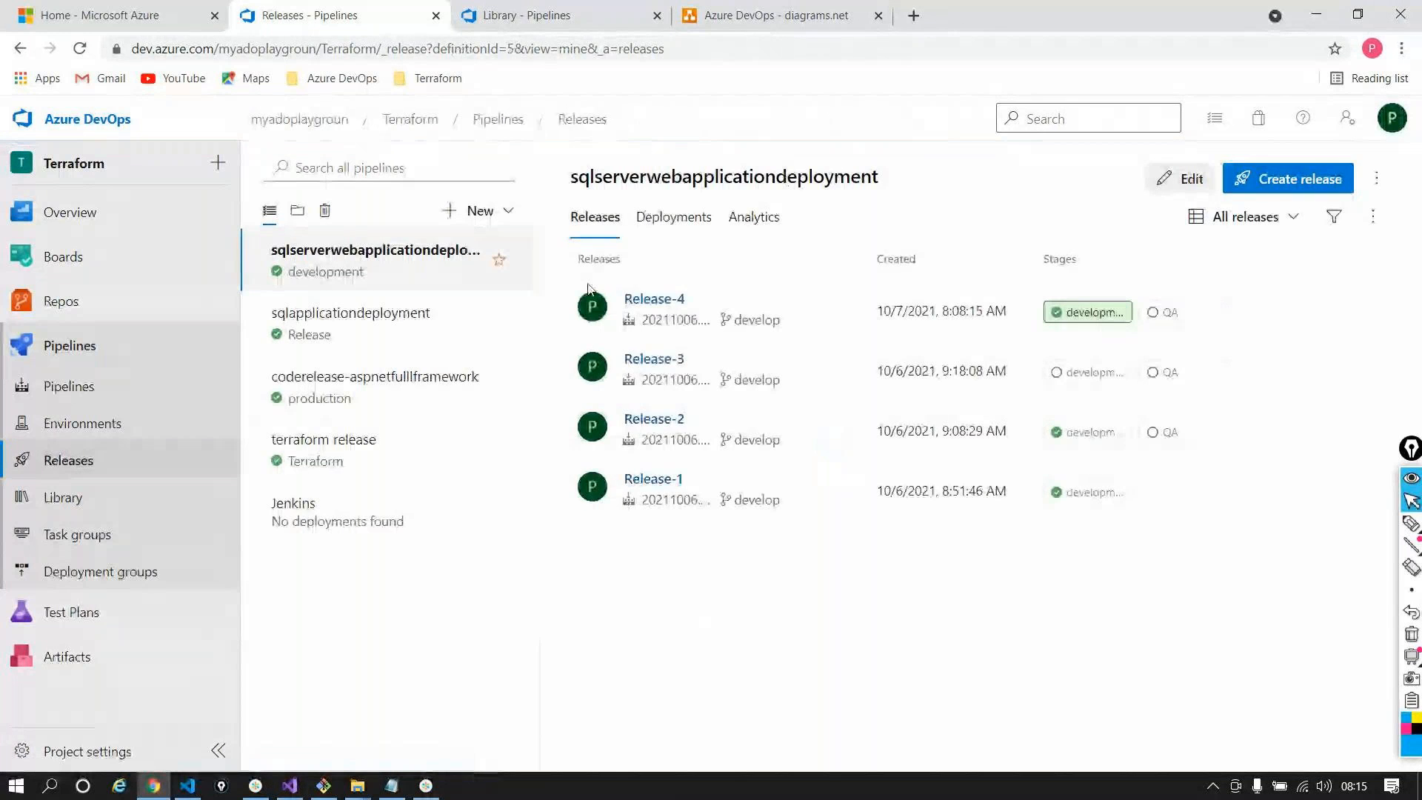
Link the development variable group to the sqlapplicationdeployment pipeline and save it
{"action": "left_click", "coordinate": [444, 347]}
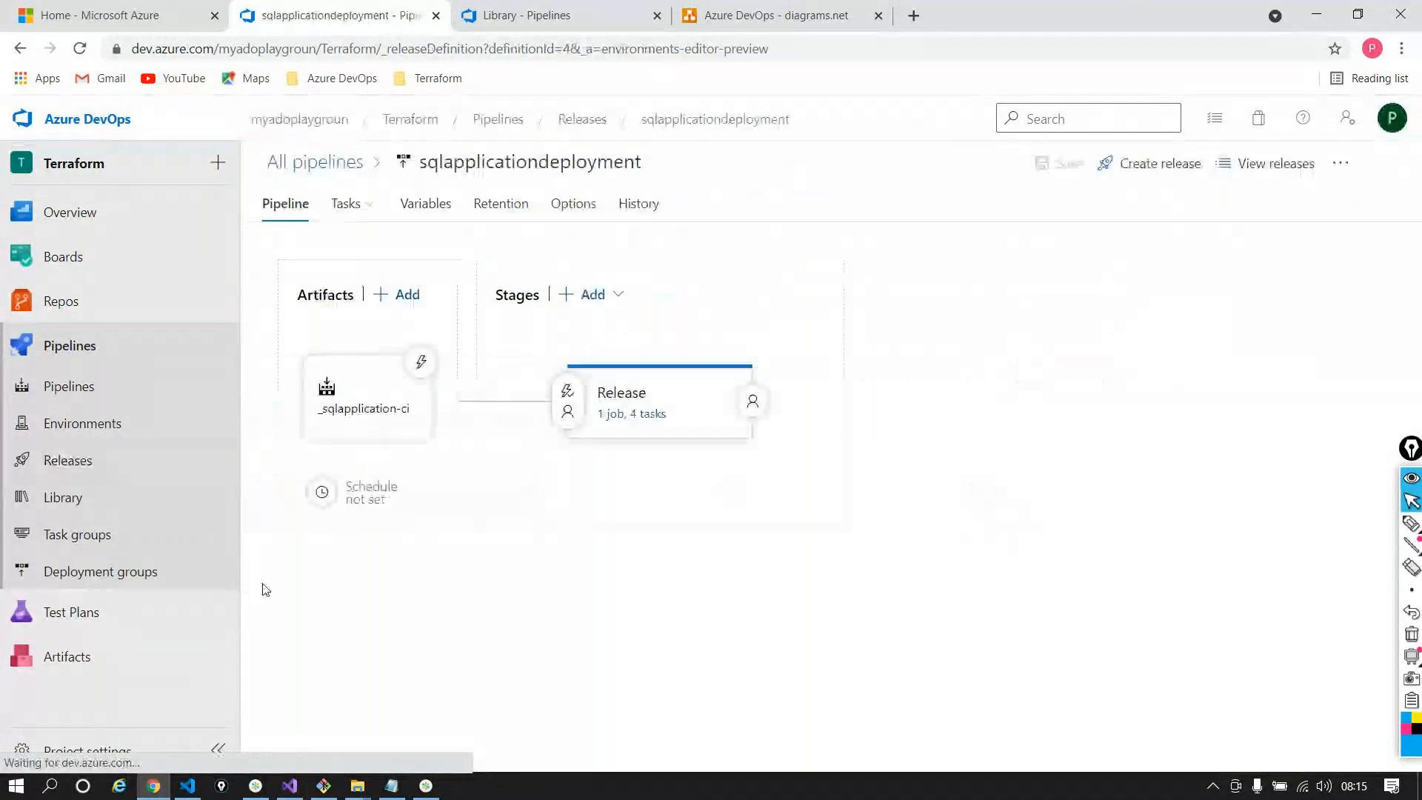
{"action": "left_click", "coordinate": [408, 206]}
{"action": "left_click", "coordinate": [400, 279]}
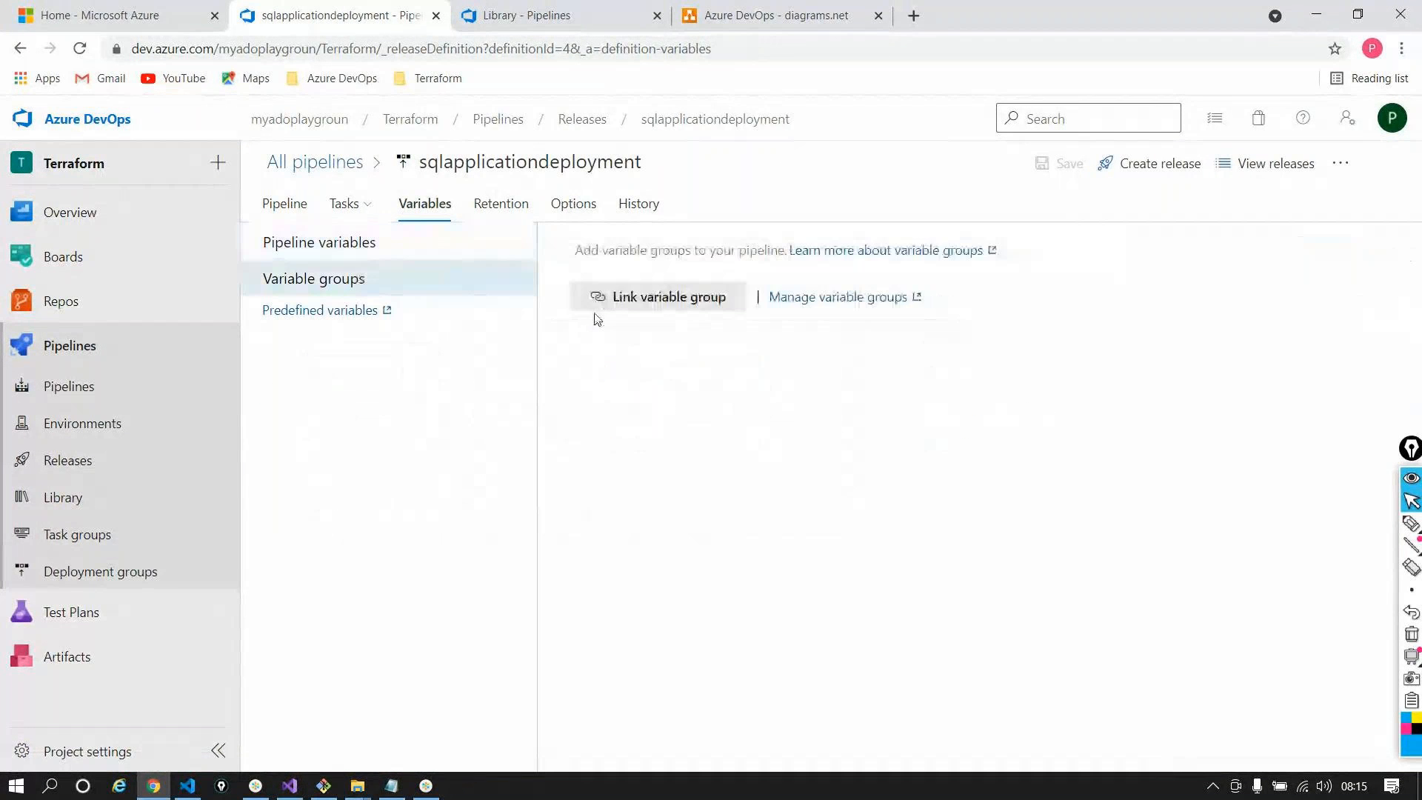
{"action": "left_click", "coordinate": [607, 297]}
{"action": "left_click", "coordinate": [889, 203]}
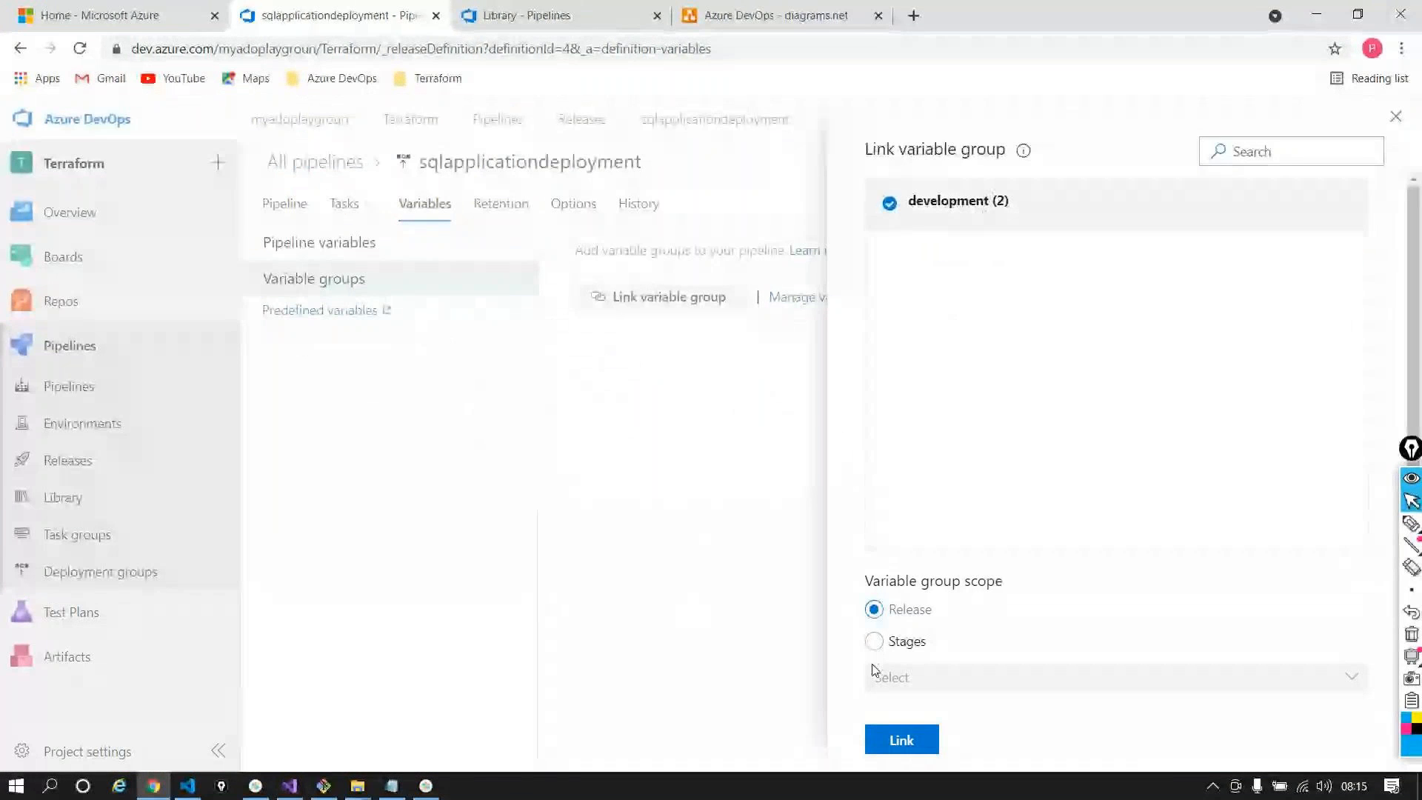
{"action": "left_click", "coordinate": [896, 740]}
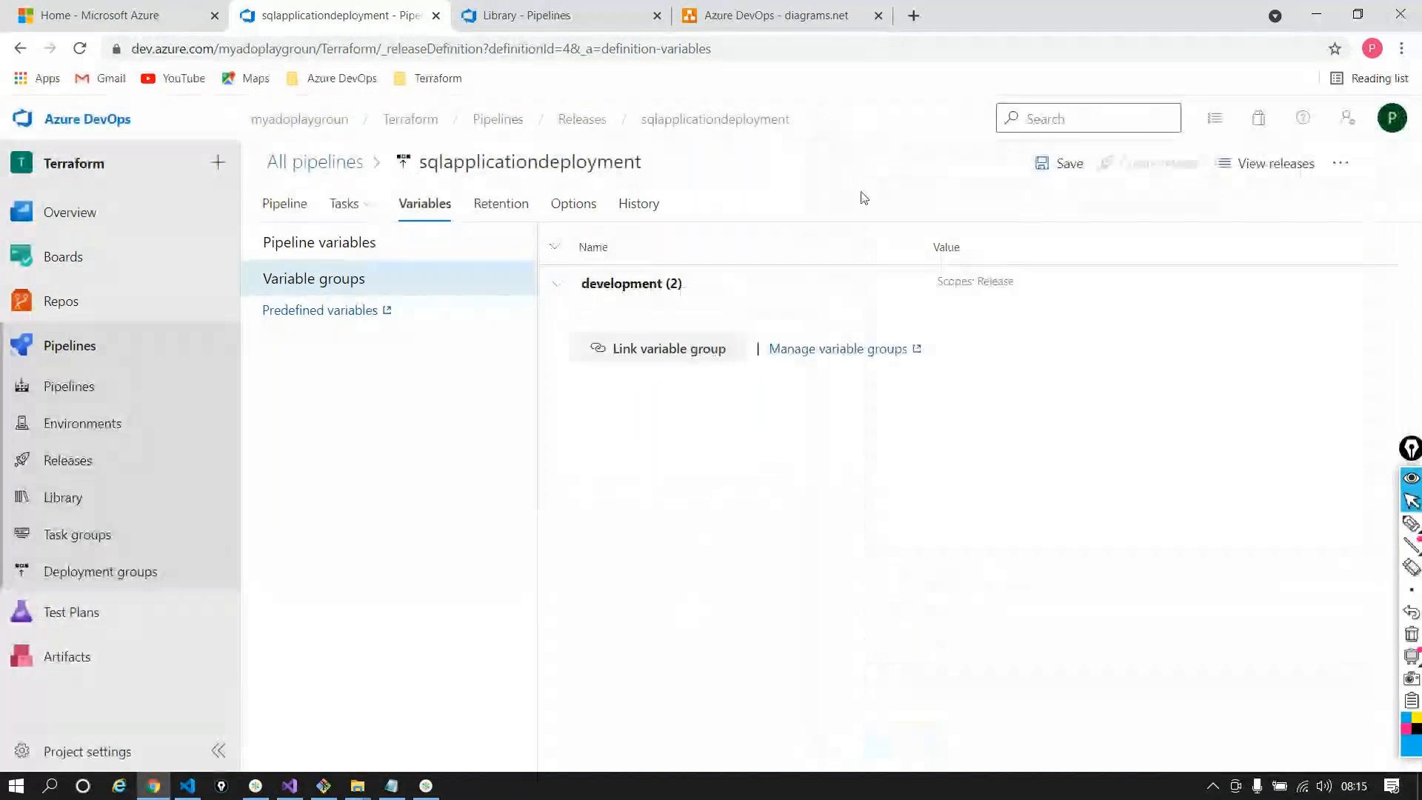
{"action": "left_click", "coordinate": [1060, 164]}
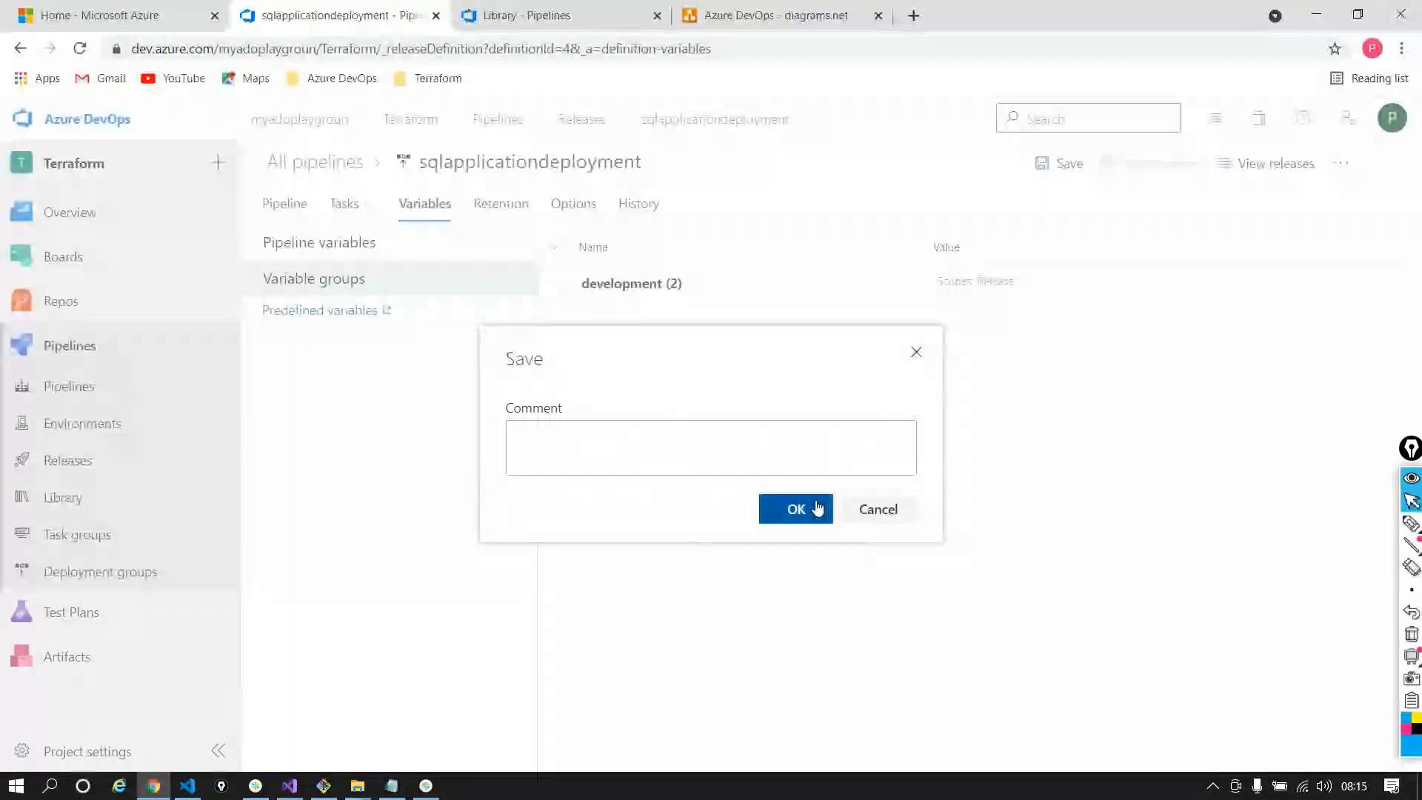
{"action": "left_click", "coordinate": [815, 508]}
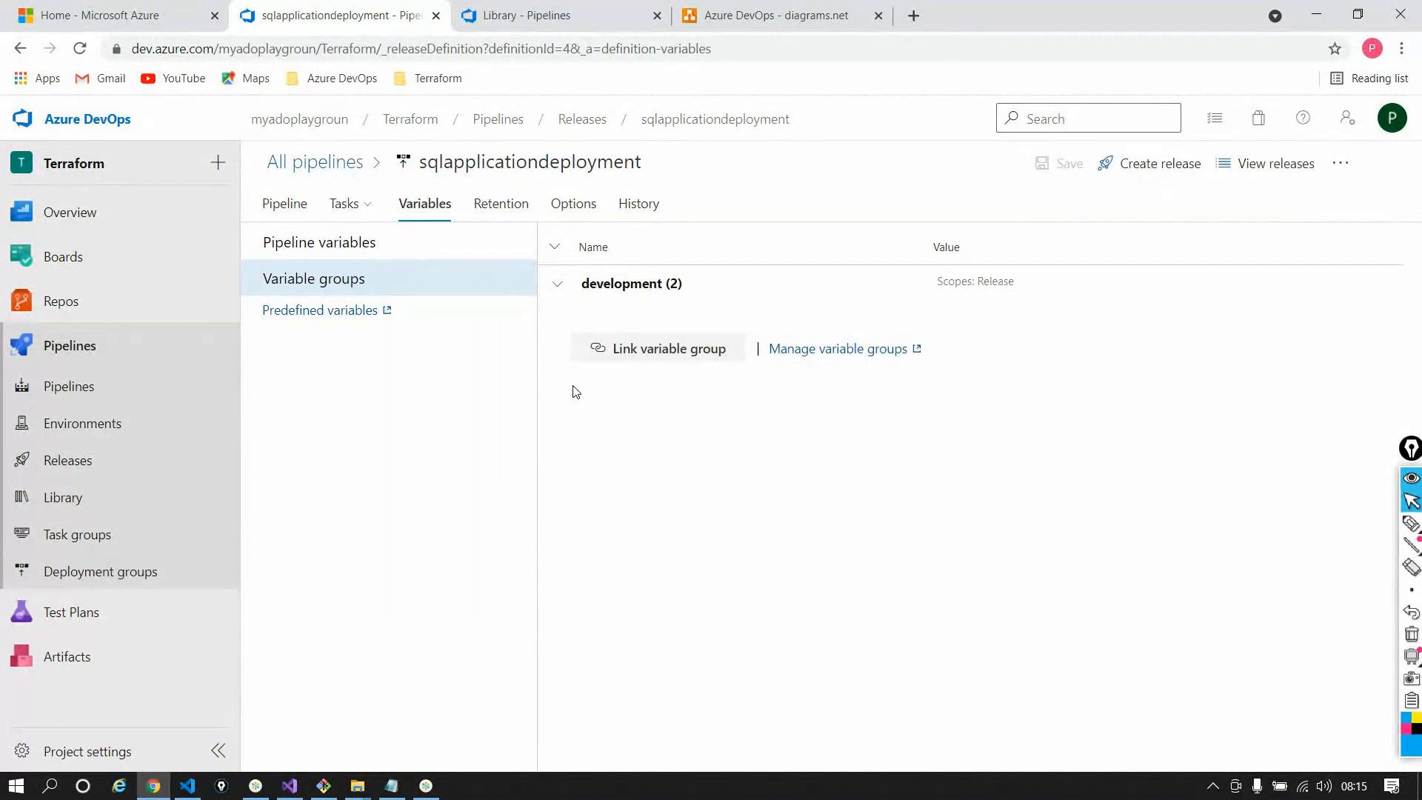
Choose the Release stage as the development group's scope, close the panel, and return to Releases
{"action": "left_click", "coordinate": [913, 288]}
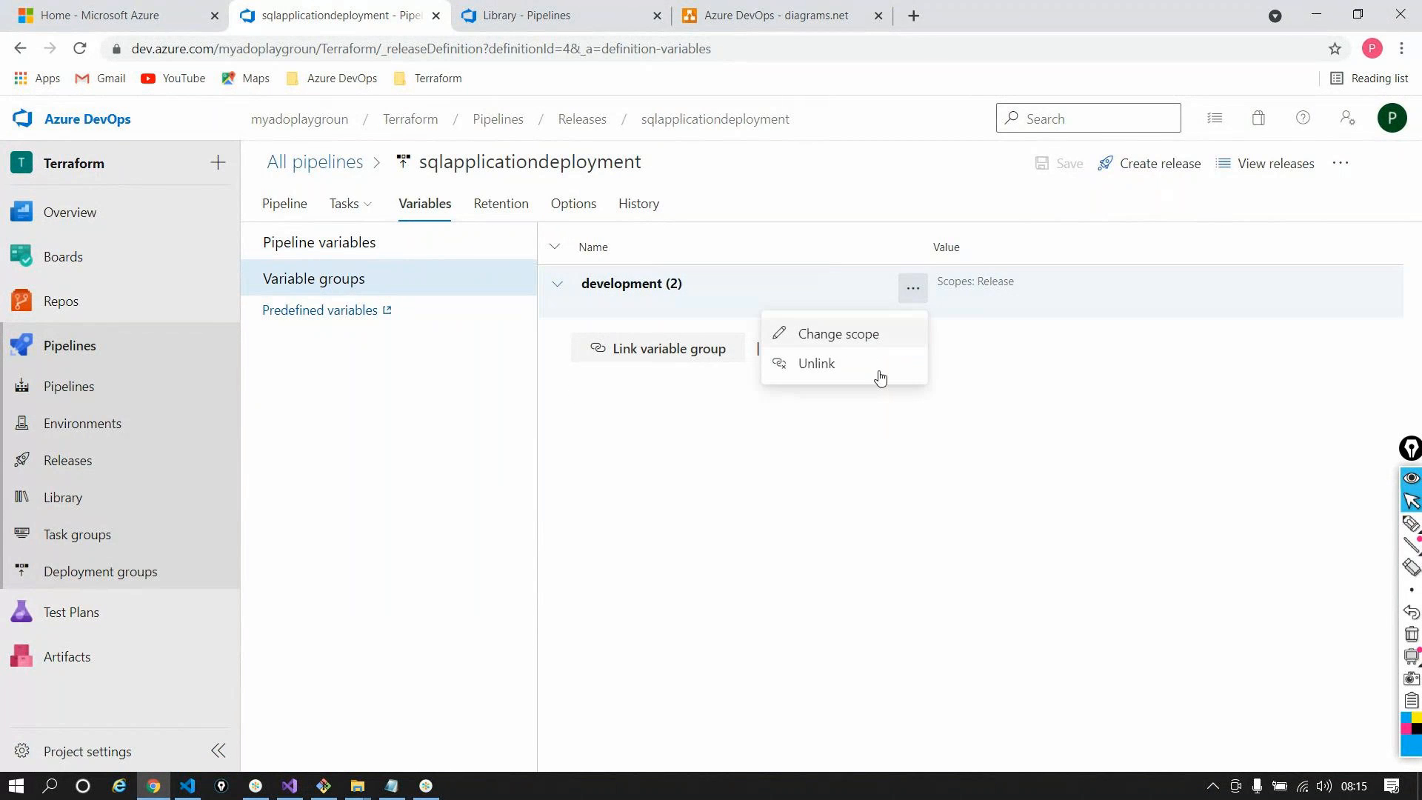
{"action": "left_click", "coordinate": [841, 334]}
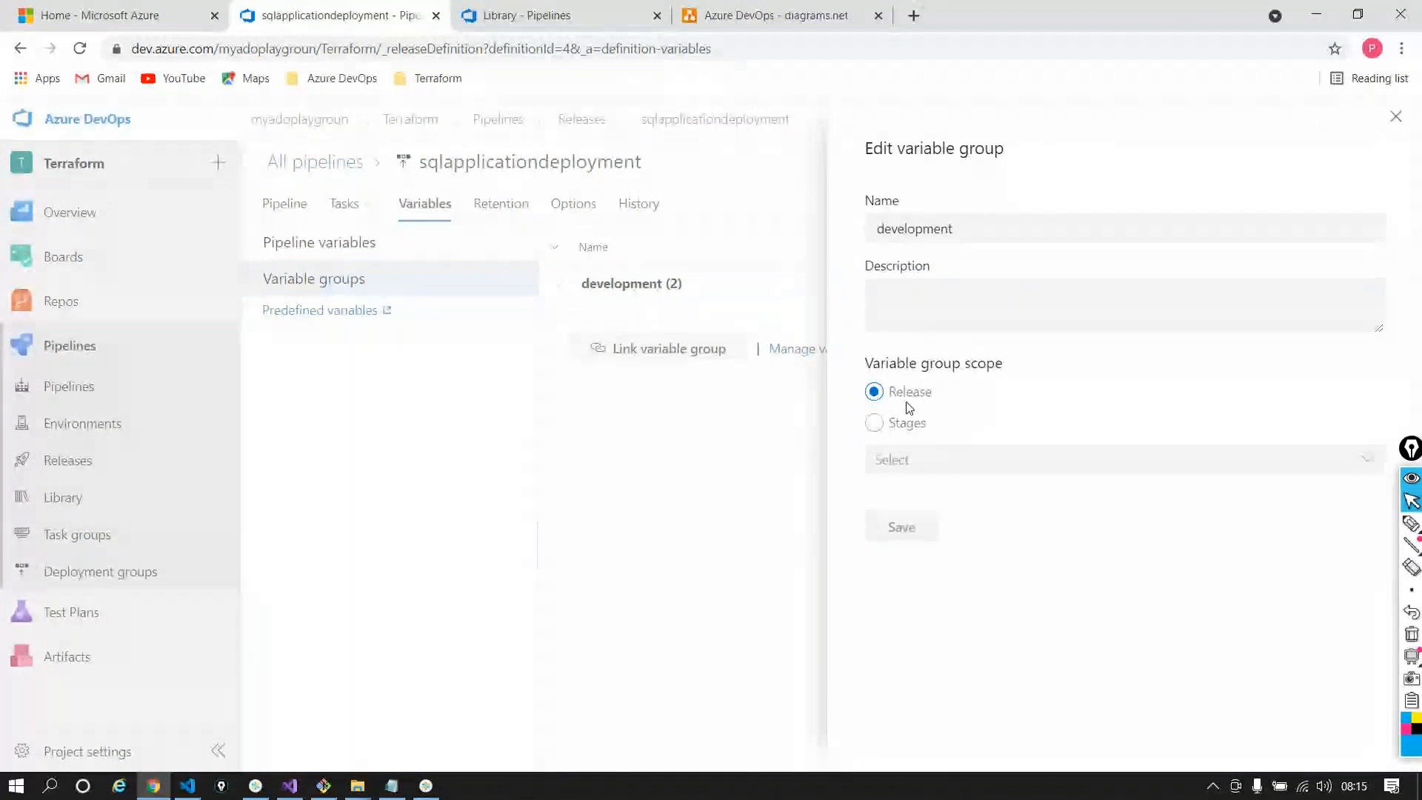
{"action": "left_click", "coordinate": [875, 423]}
{"action": "left_click", "coordinate": [887, 457]}
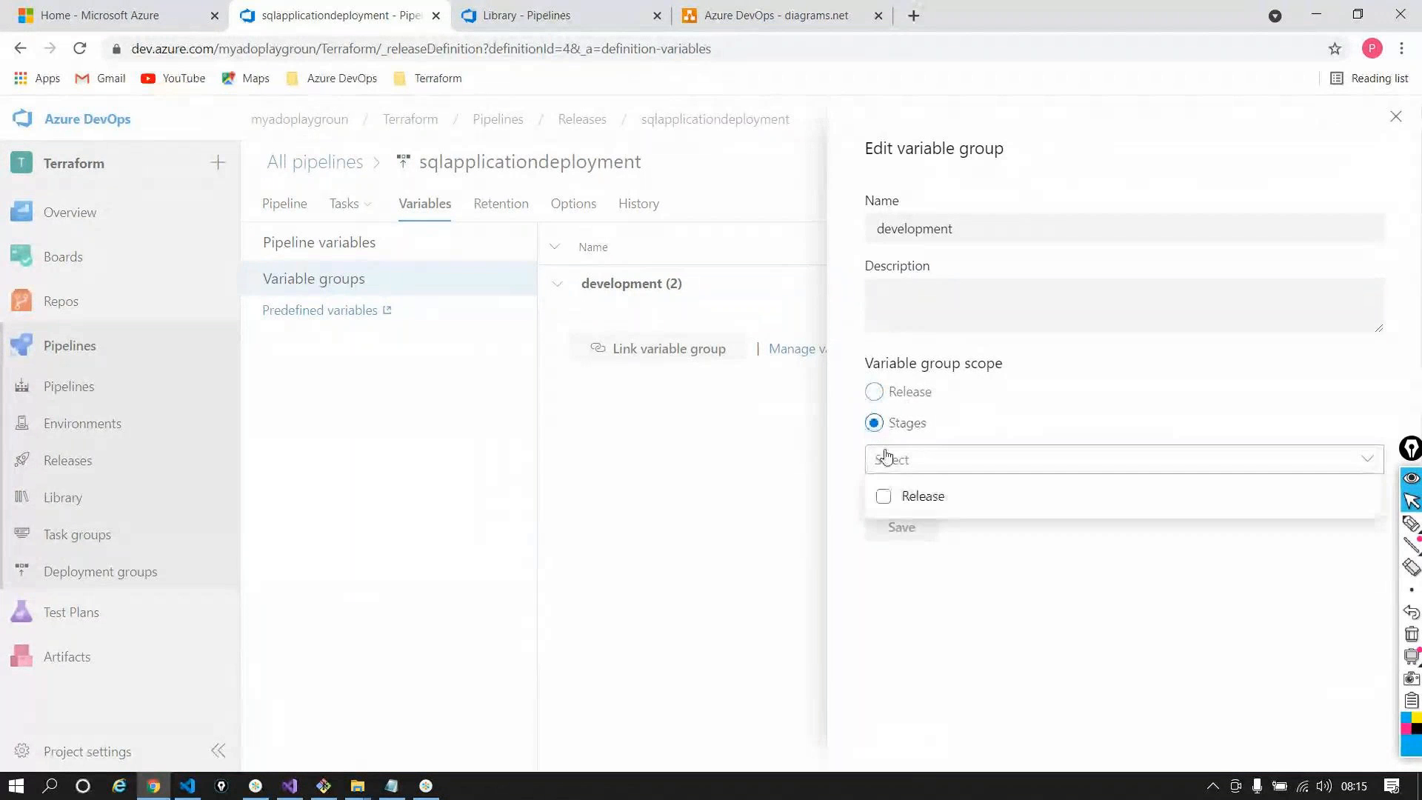
{"action": "left_click", "coordinate": [948, 502]}
{"action": "left_click", "coordinate": [1060, 559]}
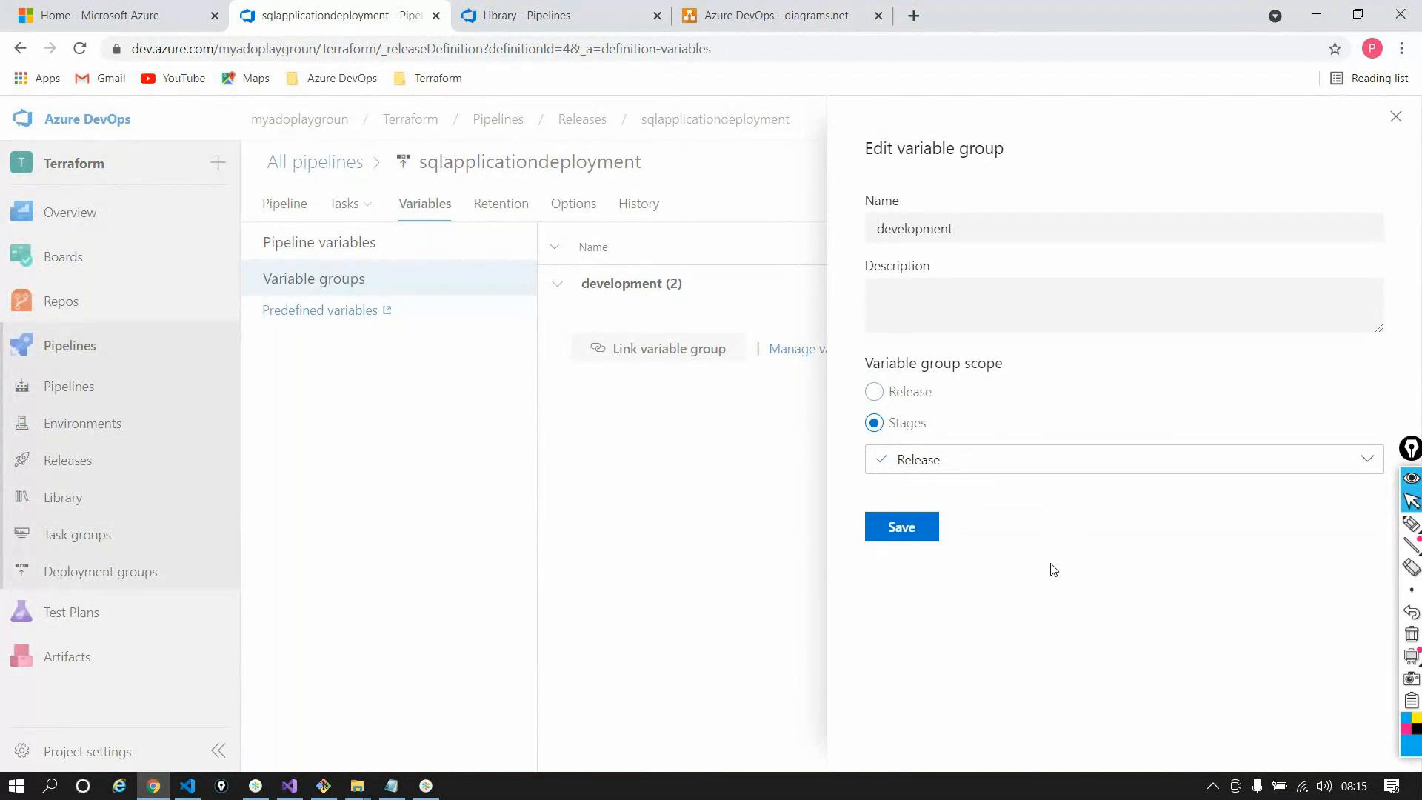
{"action": "left_click", "coordinate": [1405, 120]}
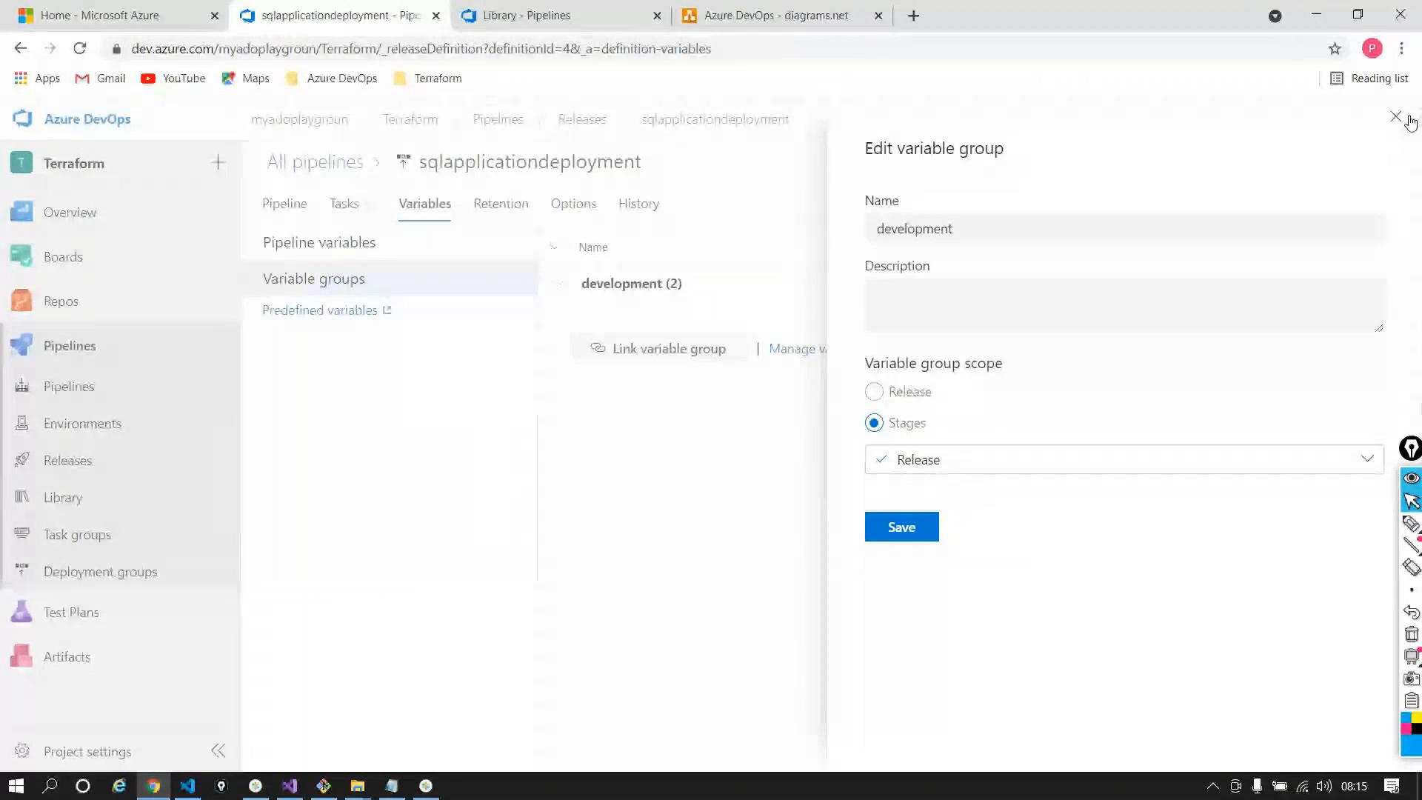
{"action": "left_click", "coordinate": [1395, 117]}
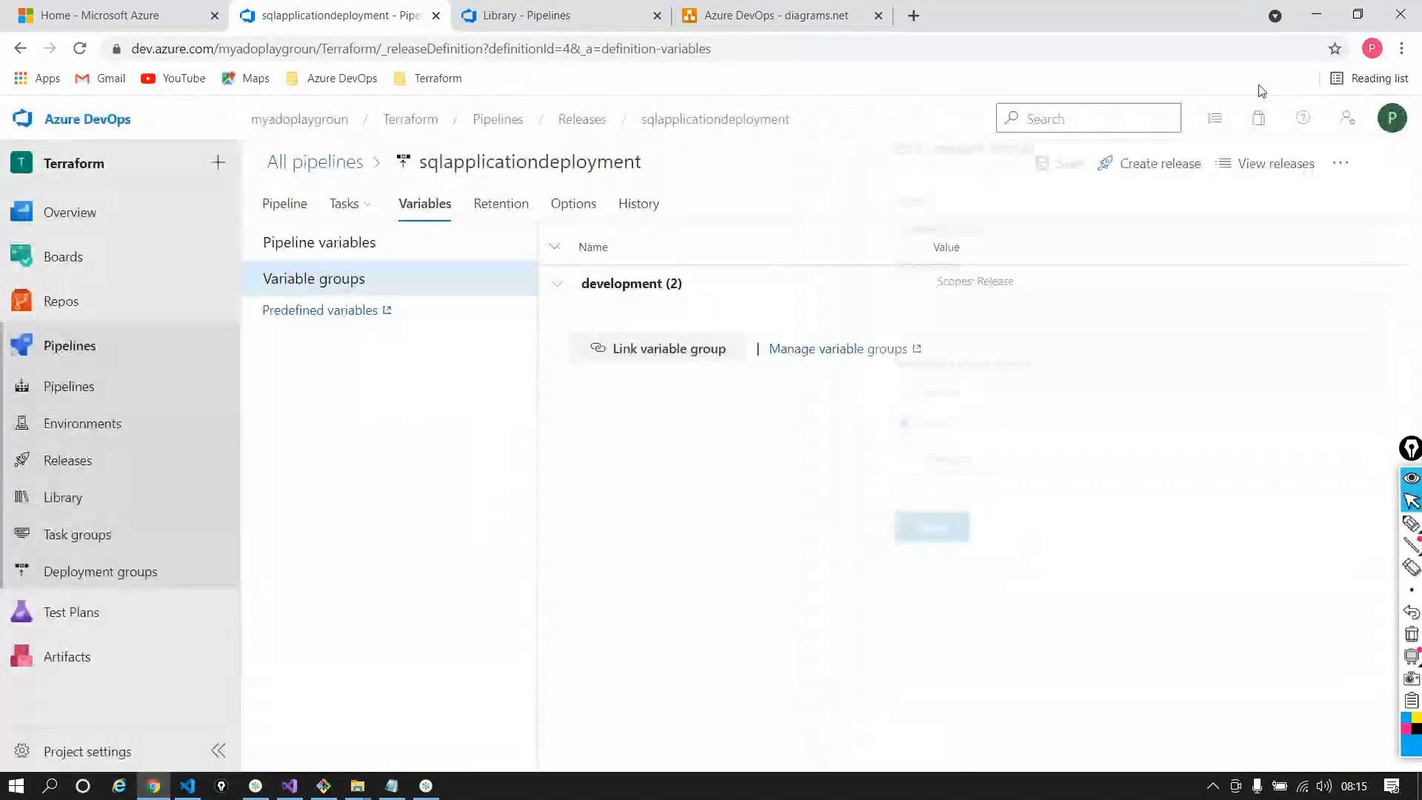
{"action": "left_click", "coordinate": [569, 119]}
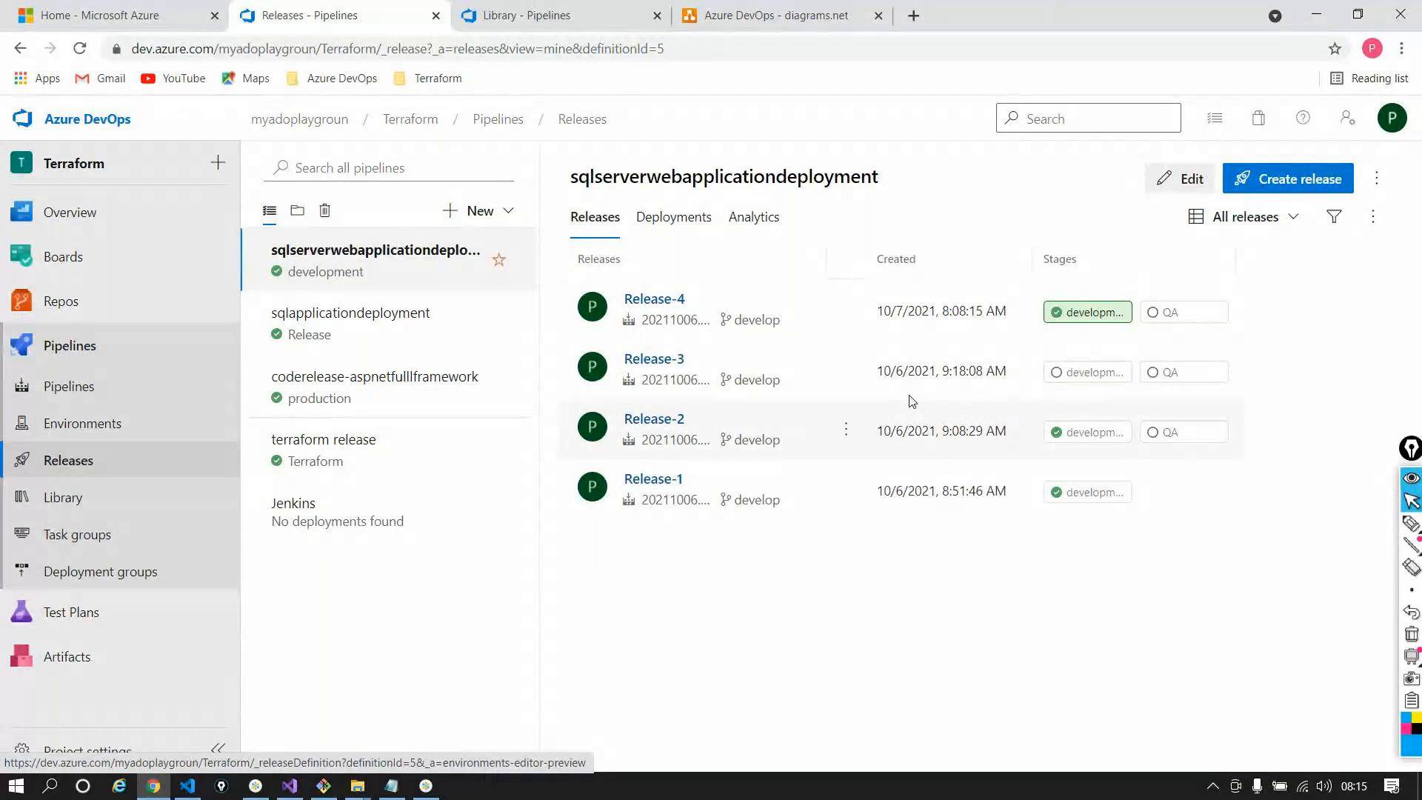
Open the release pipeline for editing and go to the Library's variable groups
{"action": "left_click", "coordinate": [1194, 182]}
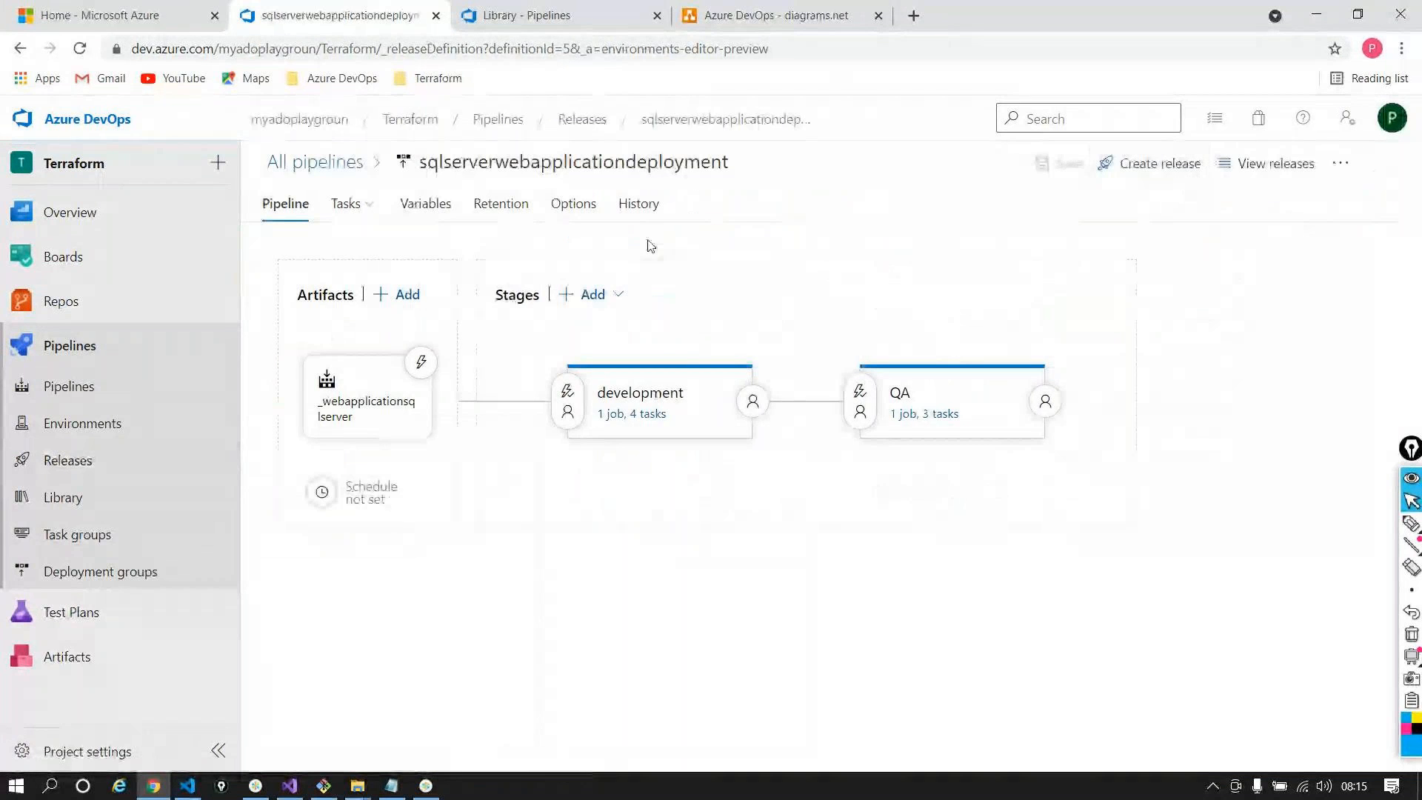
{"action": "key", "text": "ctrl+Tab"}
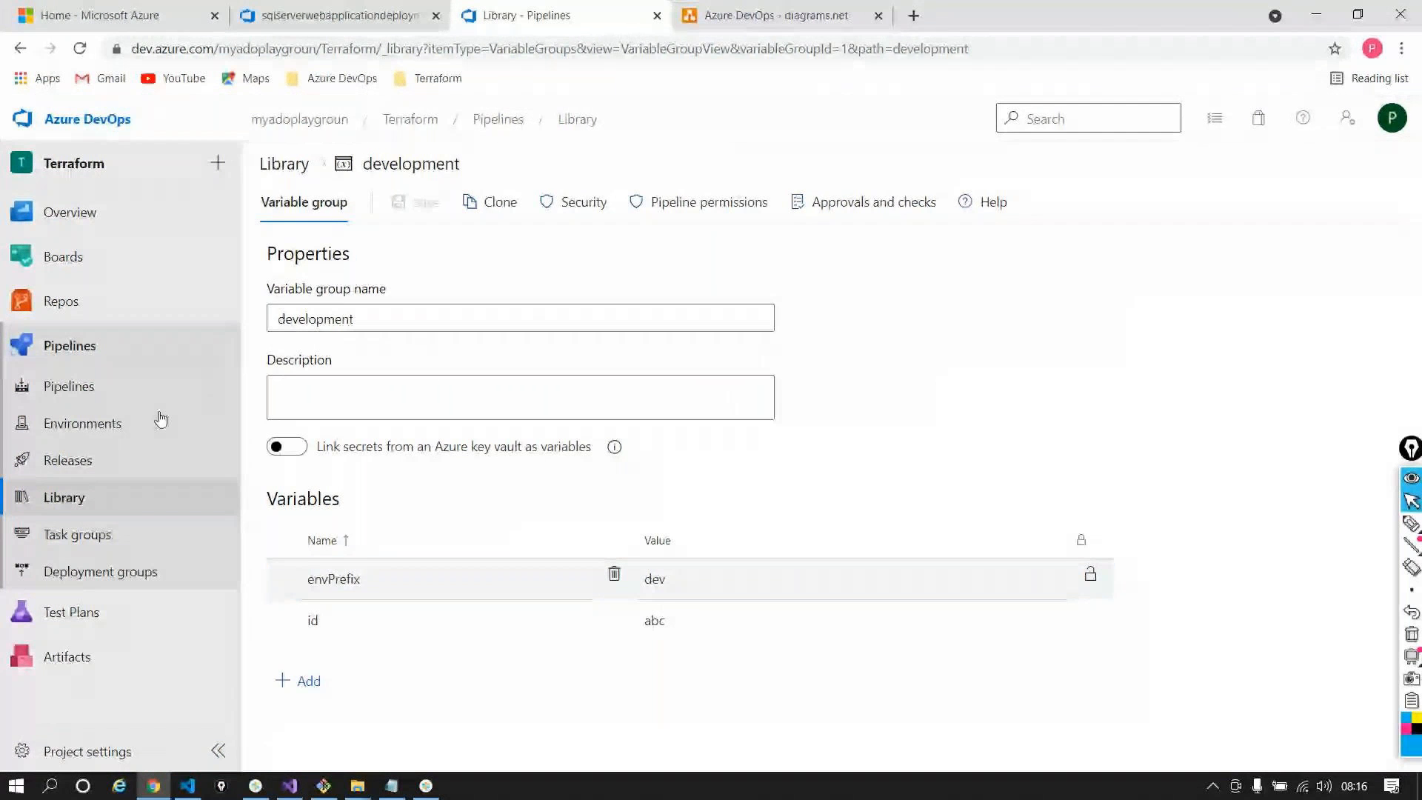
{"action": "left_click", "coordinate": [141, 496]}
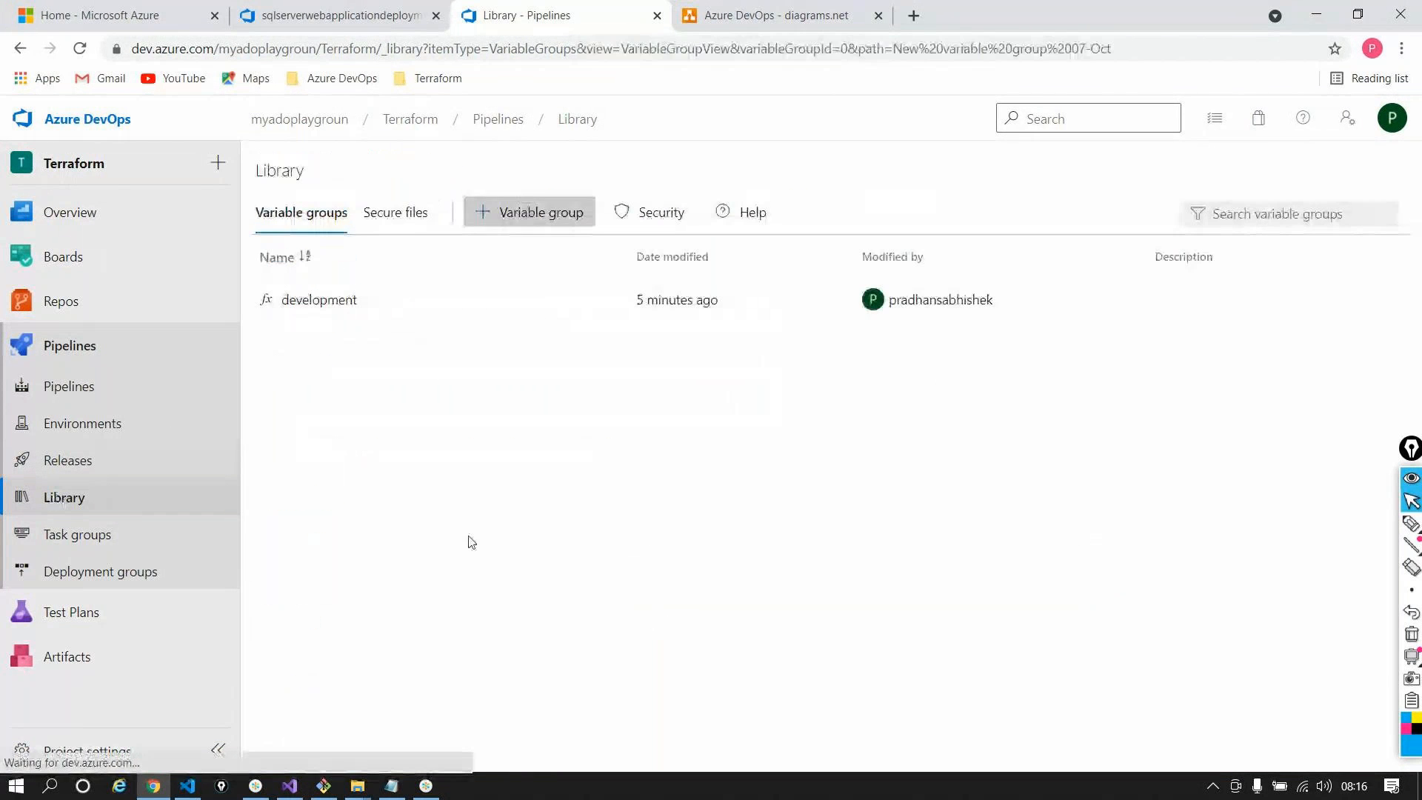
Create and save a variable group named qa with envPrefix set to qa
{"action": "triple_click", "coordinate": [499, 317]}
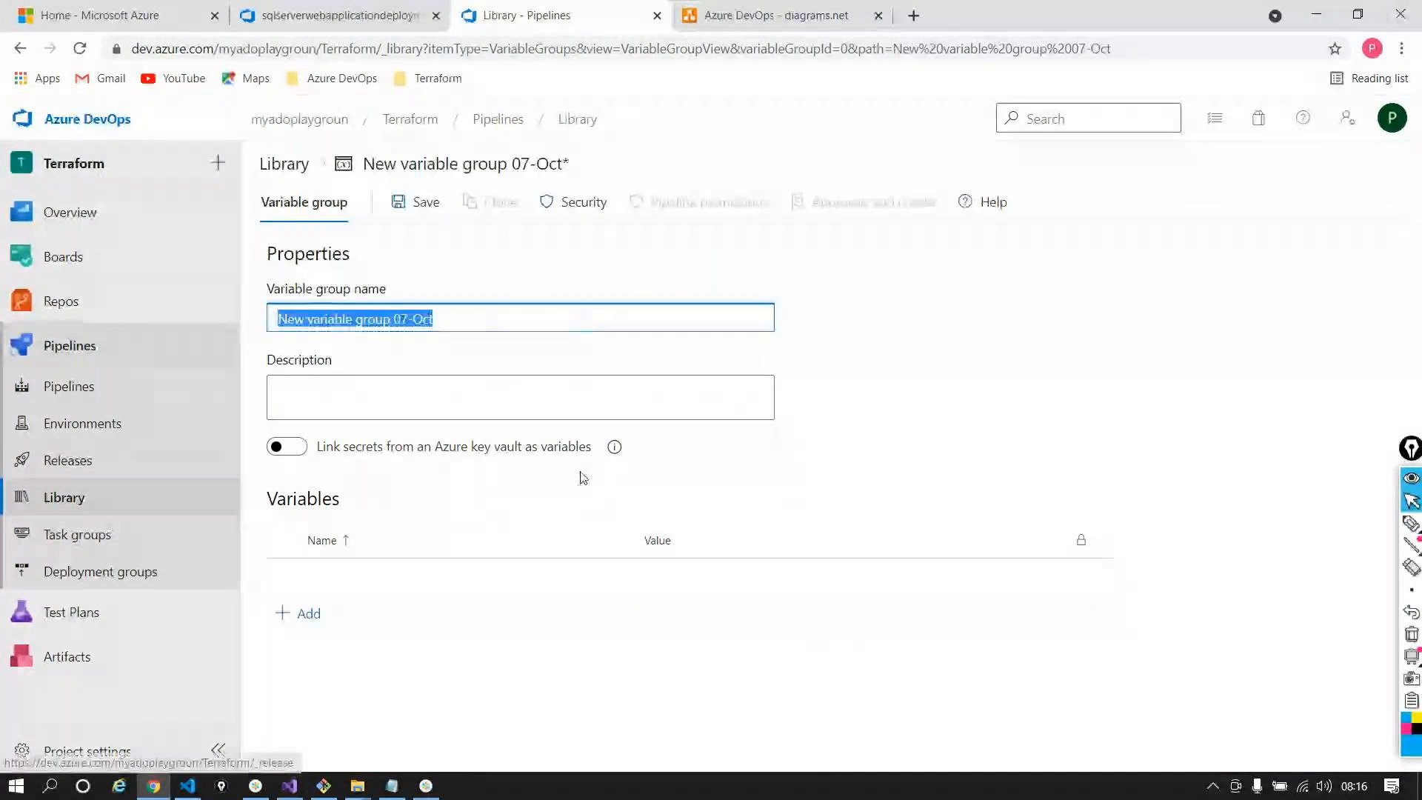
{"action": "type", "text": "qa"}
{"action": "left_click", "coordinate": [299, 614]}
{"action": "type", "text": "envPrefix"}
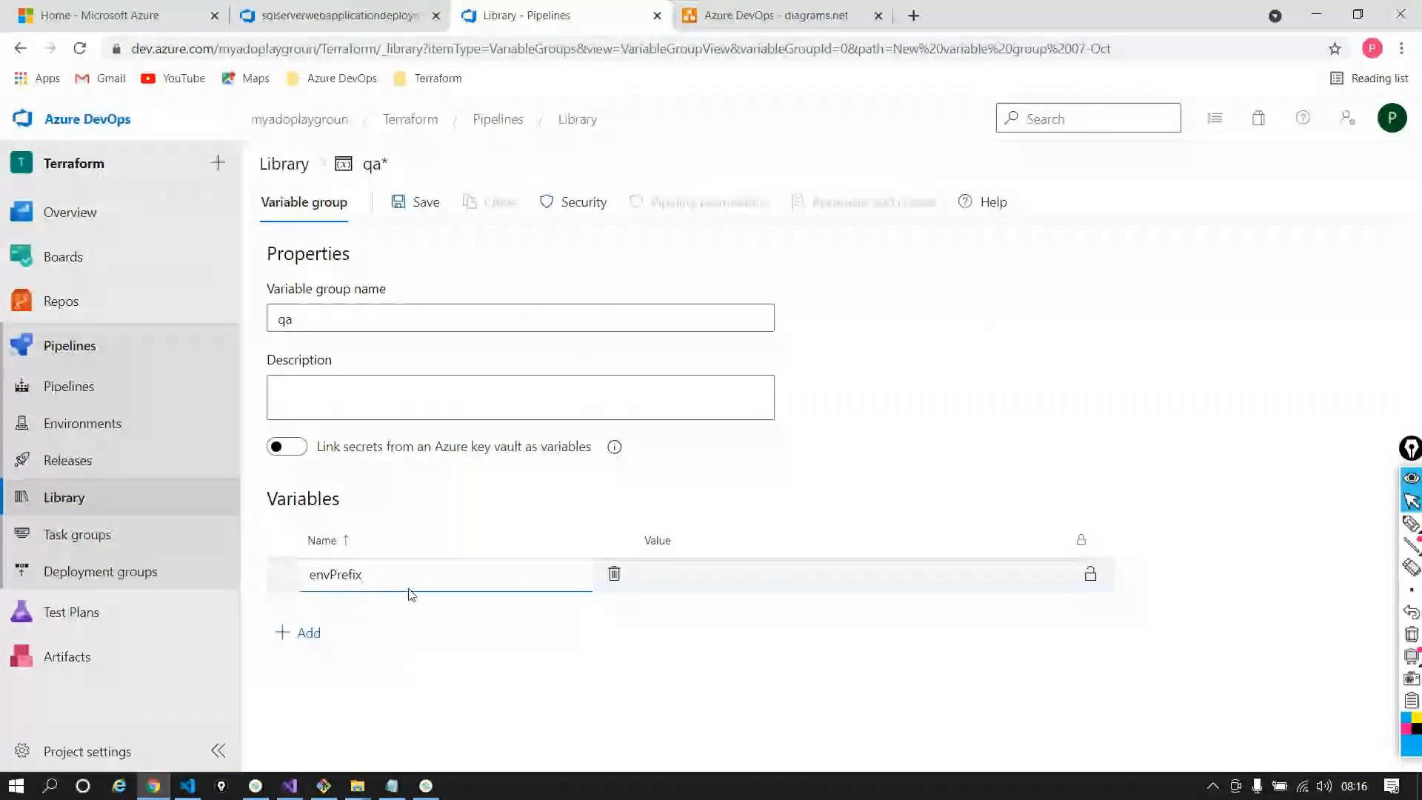
{"action": "left_click", "coordinate": [832, 573]}
{"action": "type", "text": "qa"}
{"action": "left_click", "coordinate": [439, 202]}
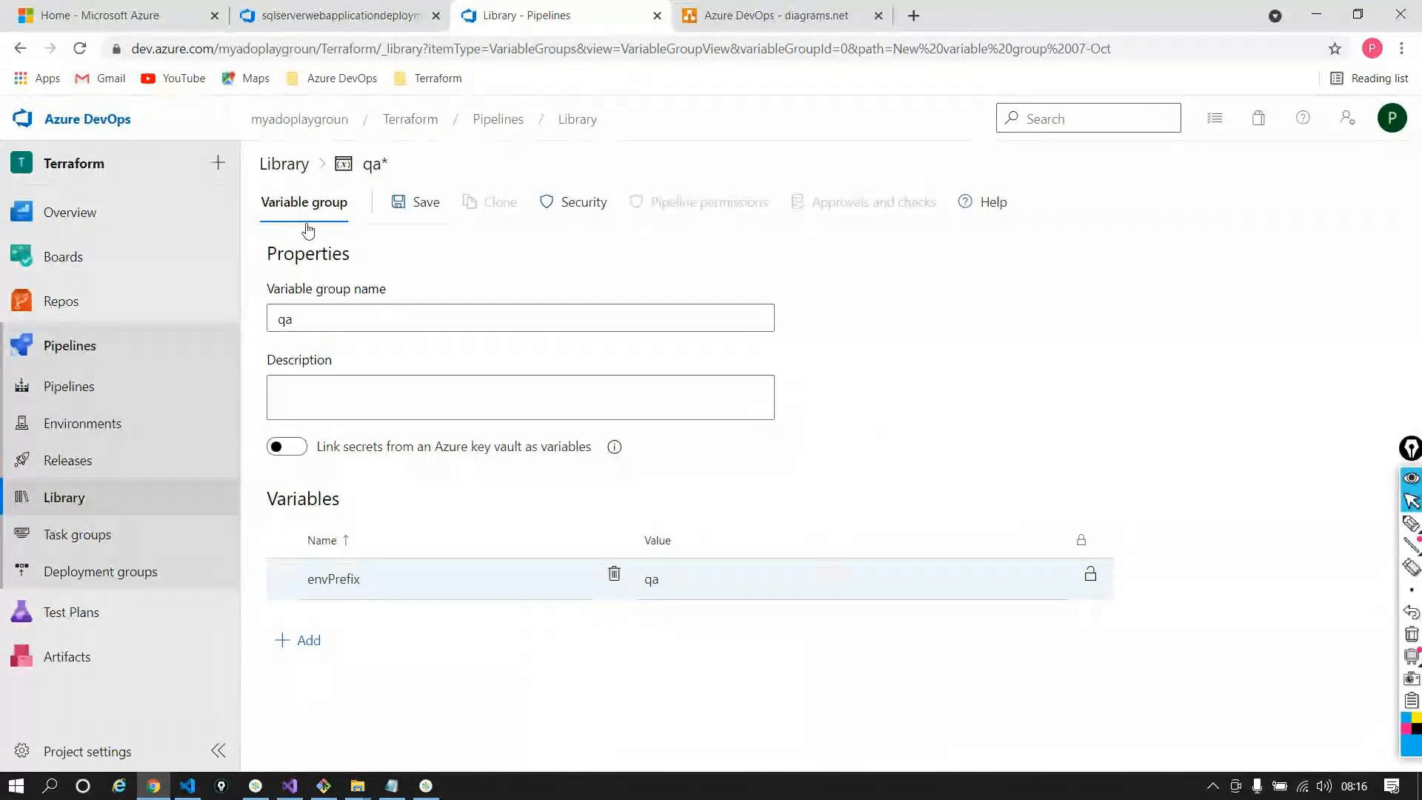
{"action": "left_click", "coordinate": [332, 3]}
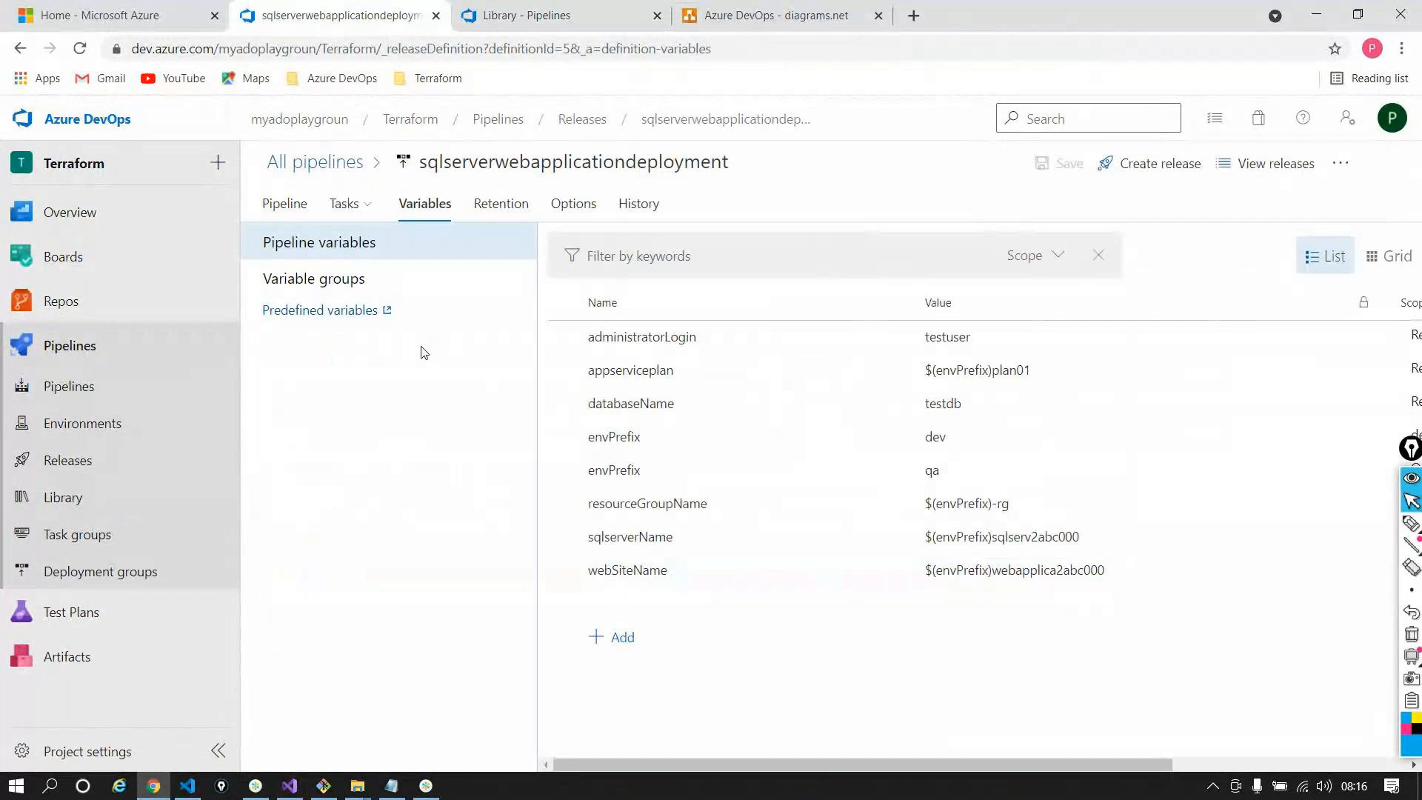
Link the qa variable group scoped to the QA stage and save the pipeline
{"action": "left_click", "coordinate": [414, 280]}
{"action": "left_click", "coordinate": [634, 349]}
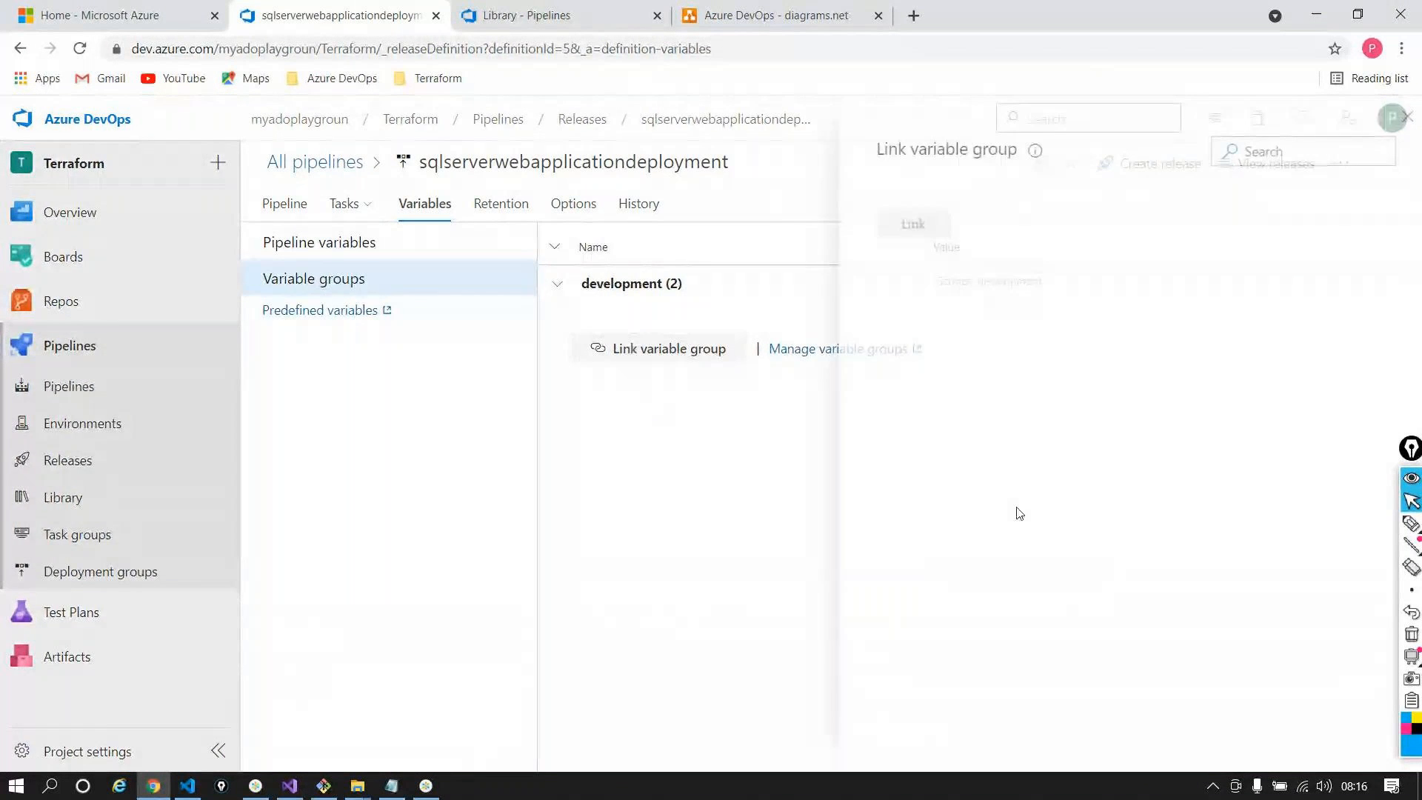
{"action": "left_click", "coordinate": [892, 202]}
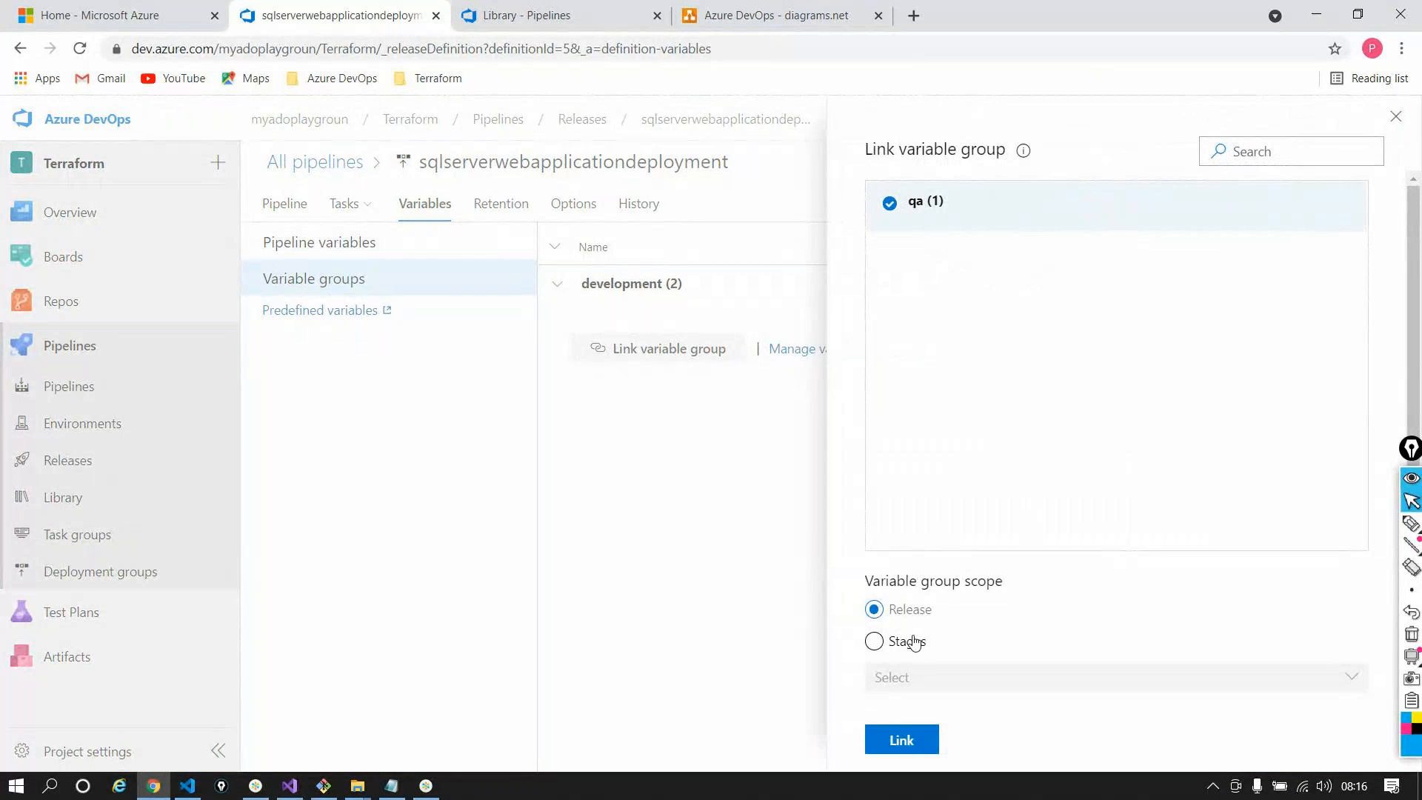
{"action": "left_click", "coordinate": [915, 642]}
{"action": "left_click", "coordinate": [945, 677]}
{"action": "left_click", "coordinate": [930, 642]}
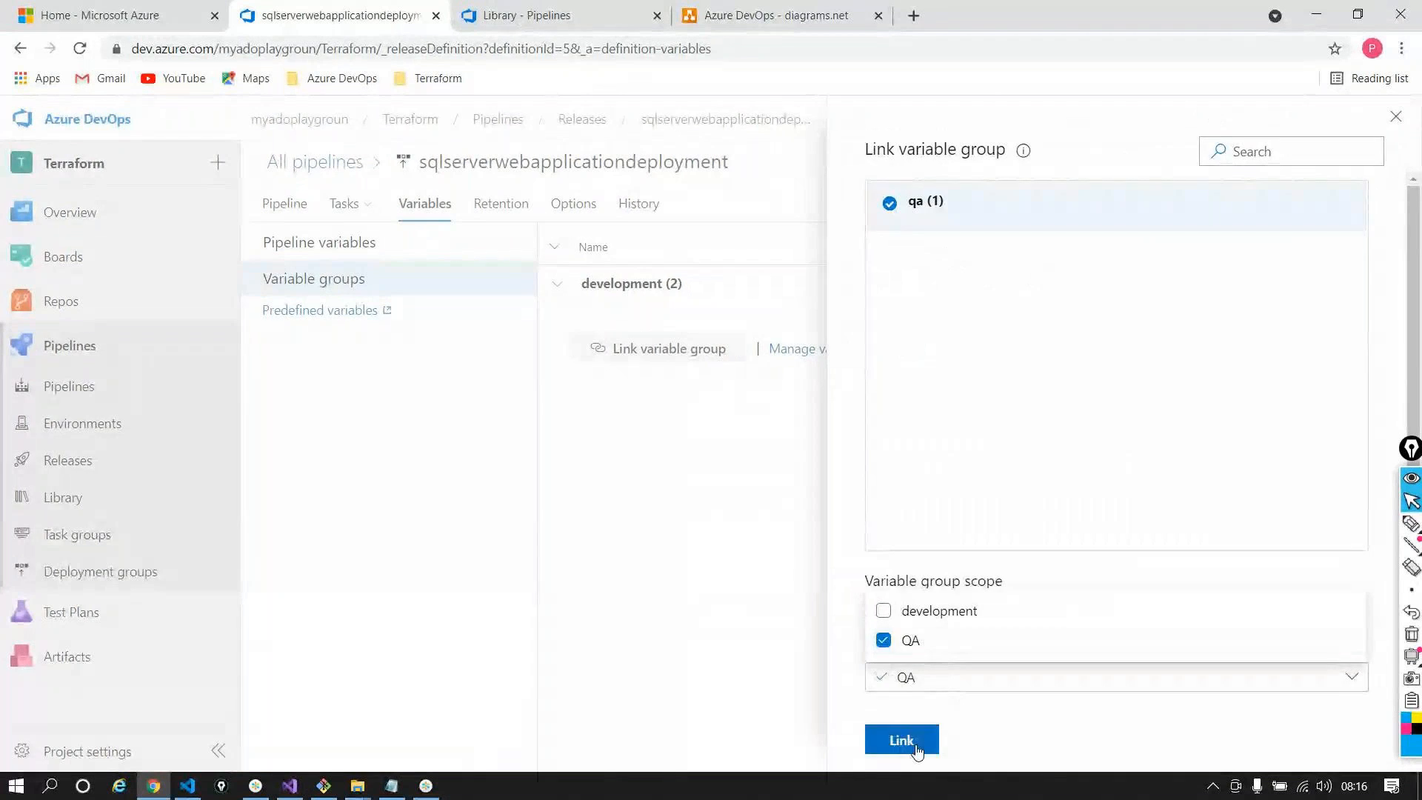
{"action": "left_click", "coordinate": [910, 741]}
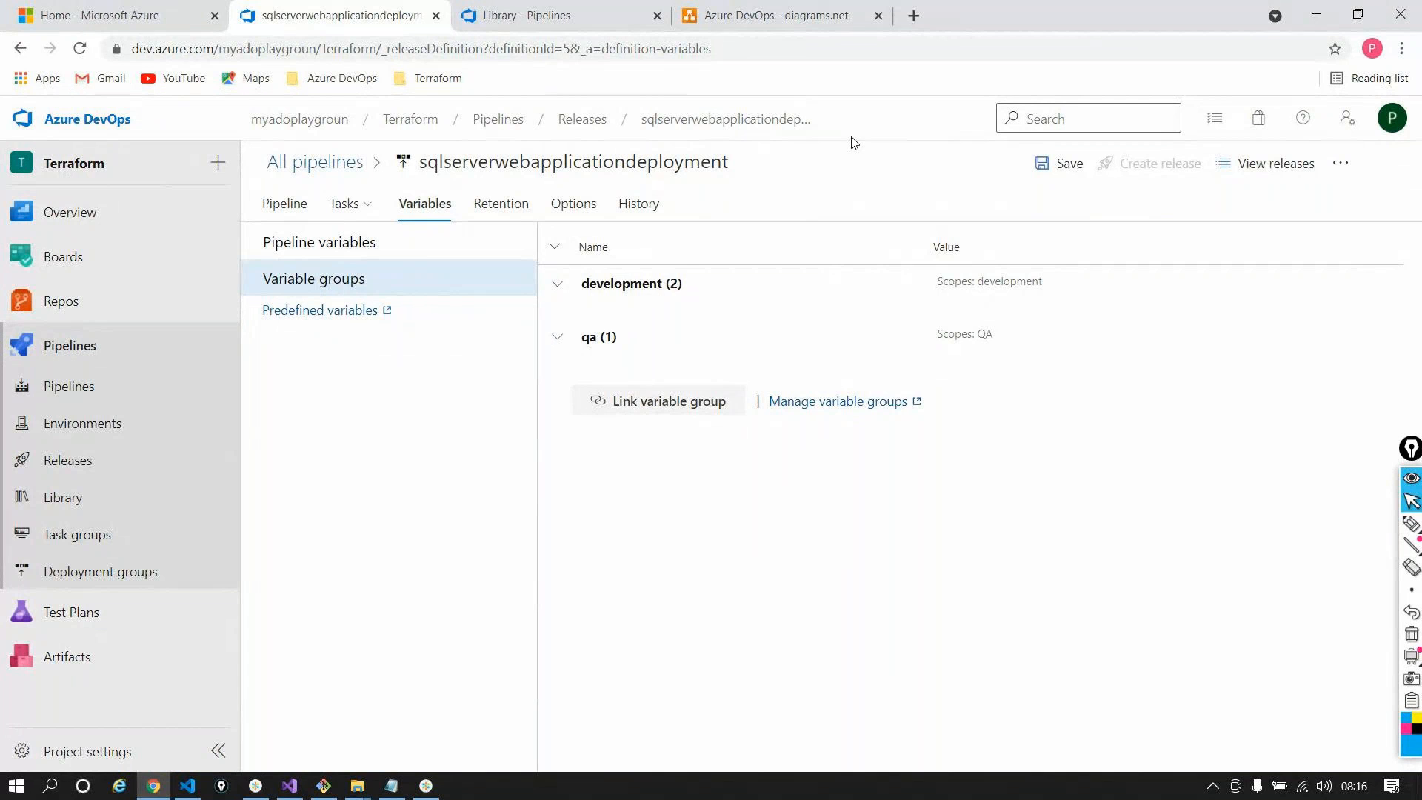
{"action": "left_click", "coordinate": [1067, 165]}
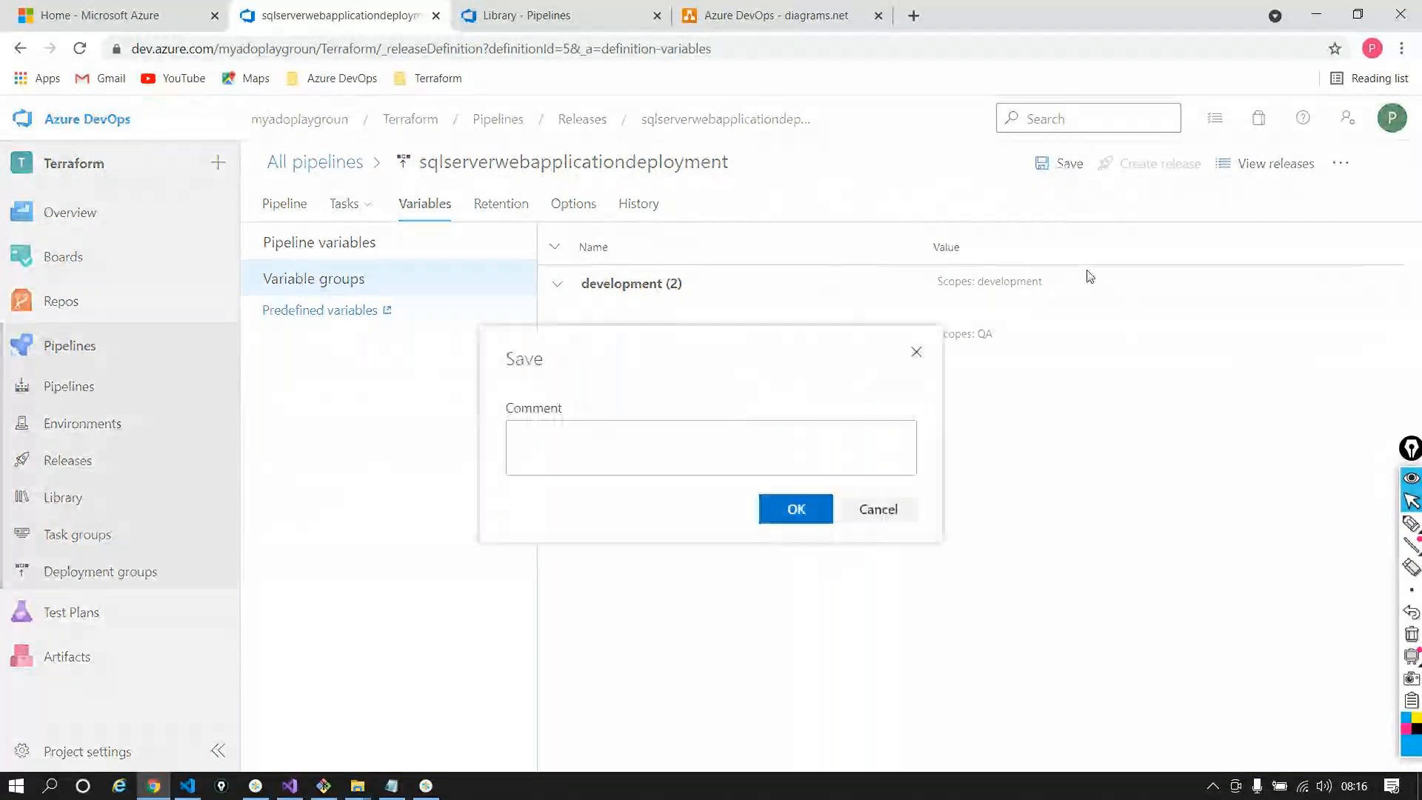
{"action": "key", "text": "Return"}
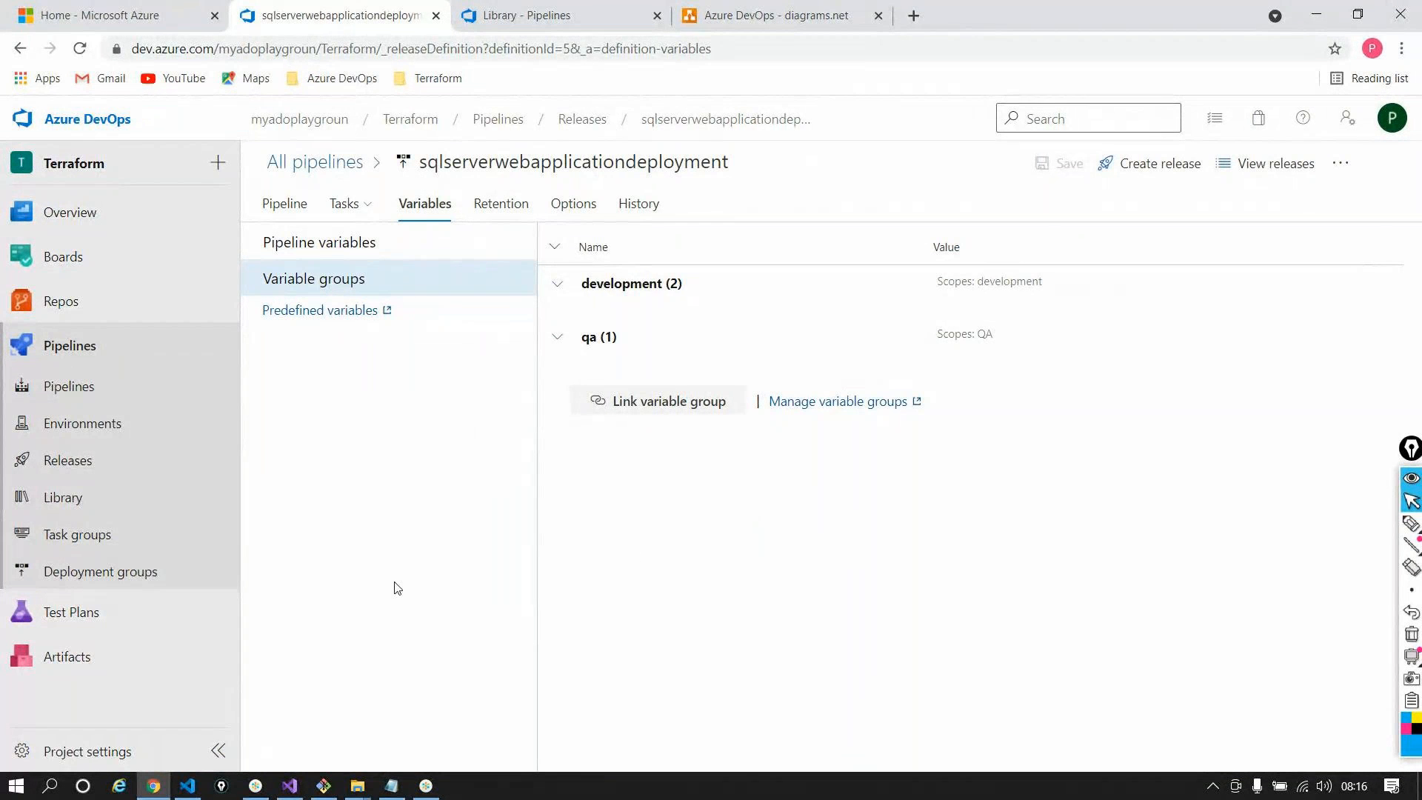
Review the pipeline variables, then open Release-4 from the releases list
{"action": "left_click", "coordinate": [359, 254]}
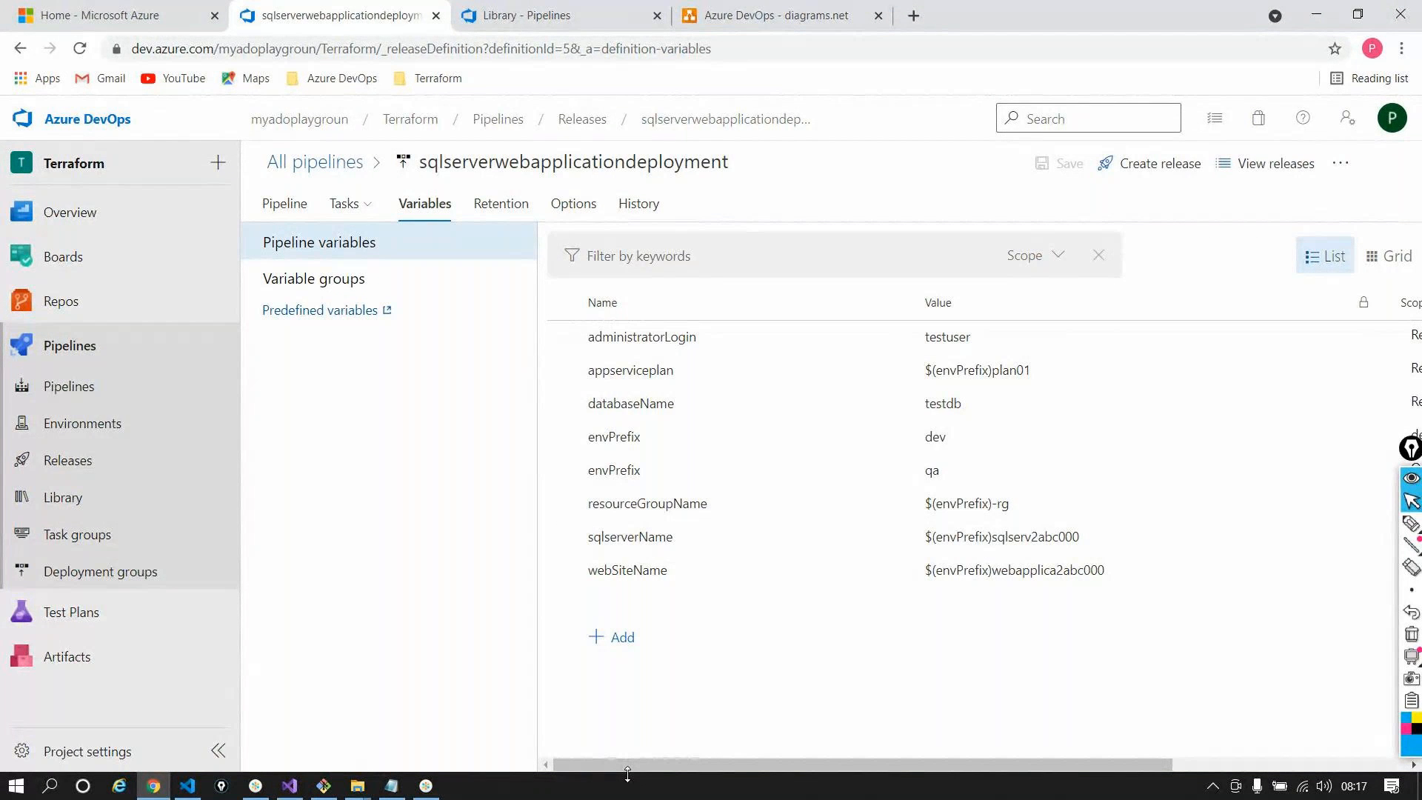
{"action": "left_click", "coordinate": [592, 124]}
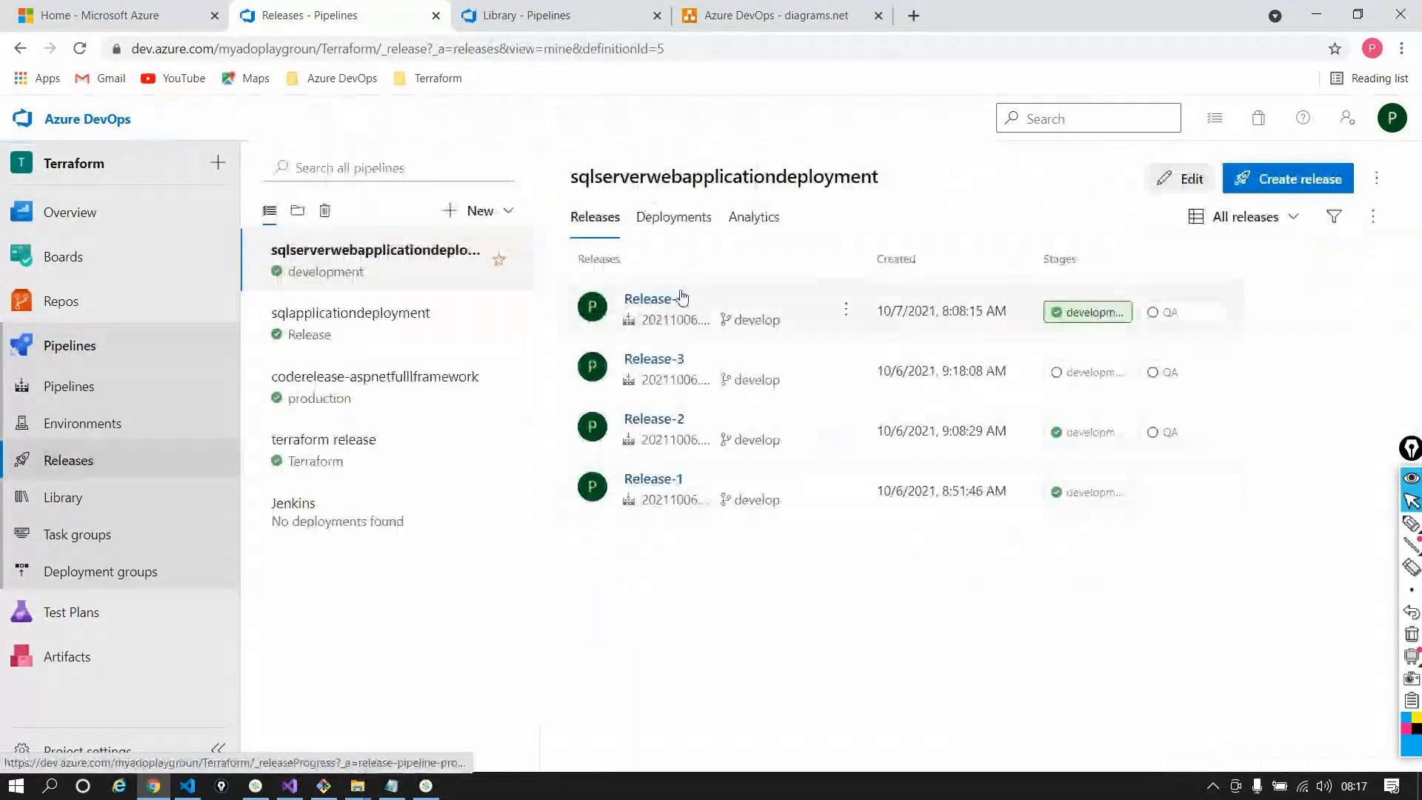
{"action": "left_click", "coordinate": [1329, 299]}
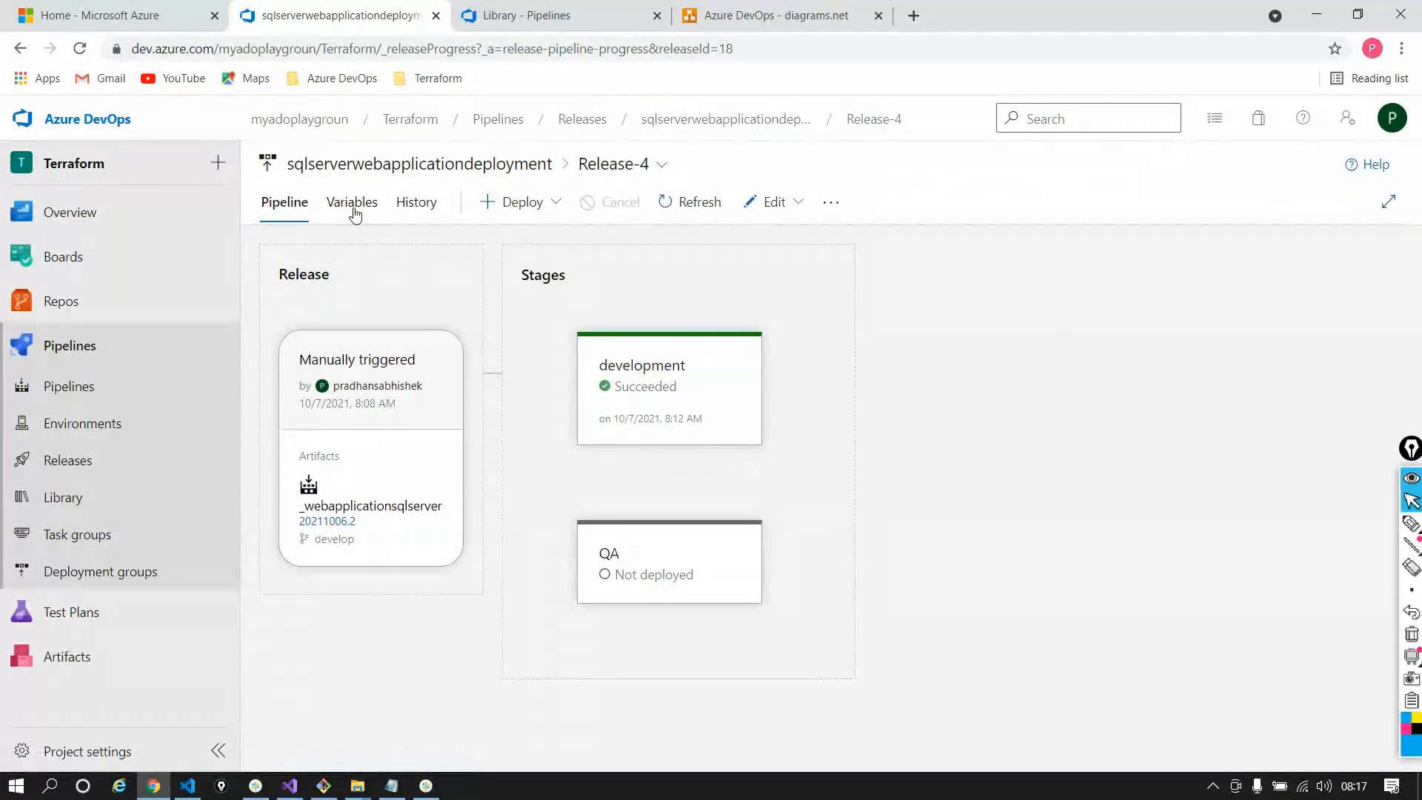
Inspect Release-4's variable groups, expanding the development group to check its envPrefix
{"action": "left_click", "coordinate": [354, 209]}
{"action": "left_click", "coordinate": [374, 280]}
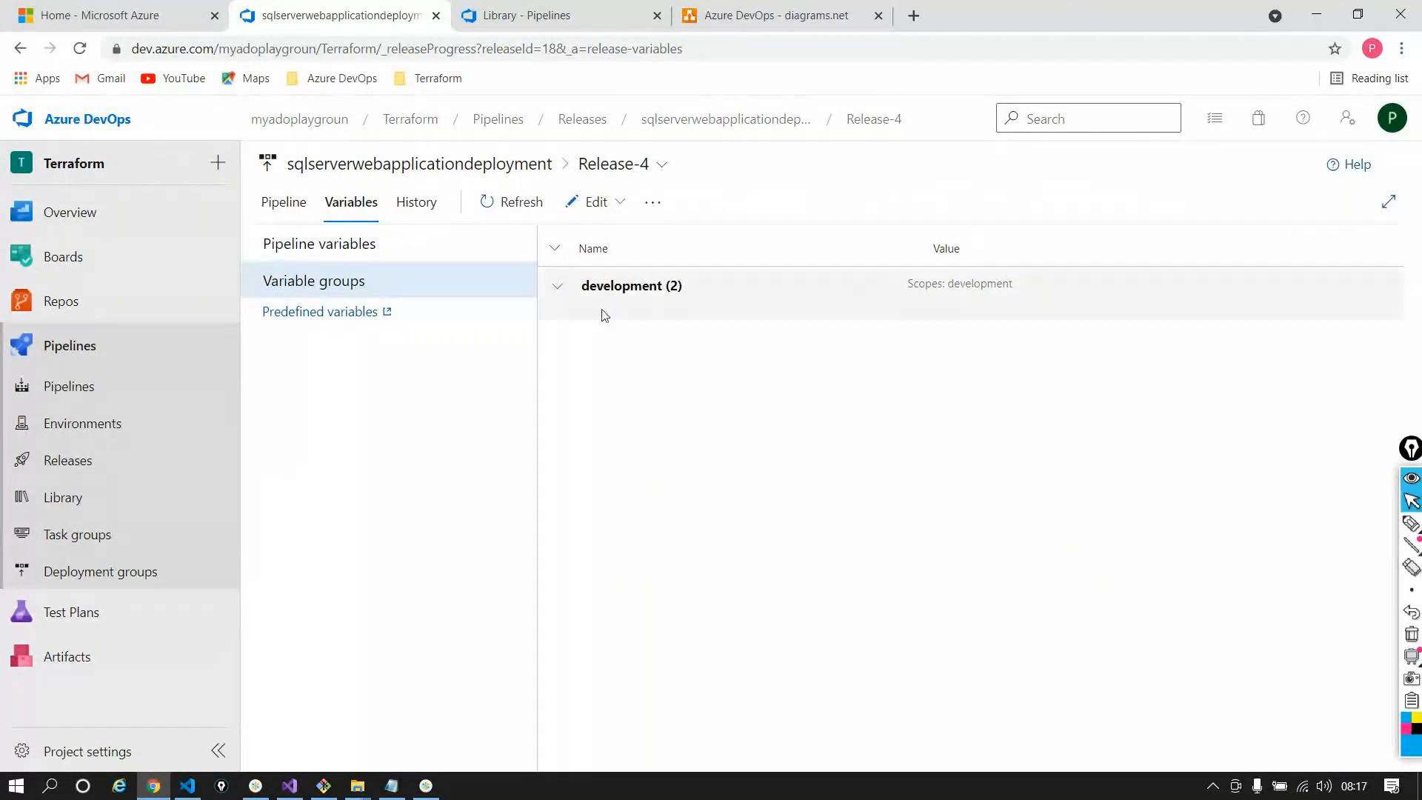
{"action": "left_click", "coordinate": [557, 287]}
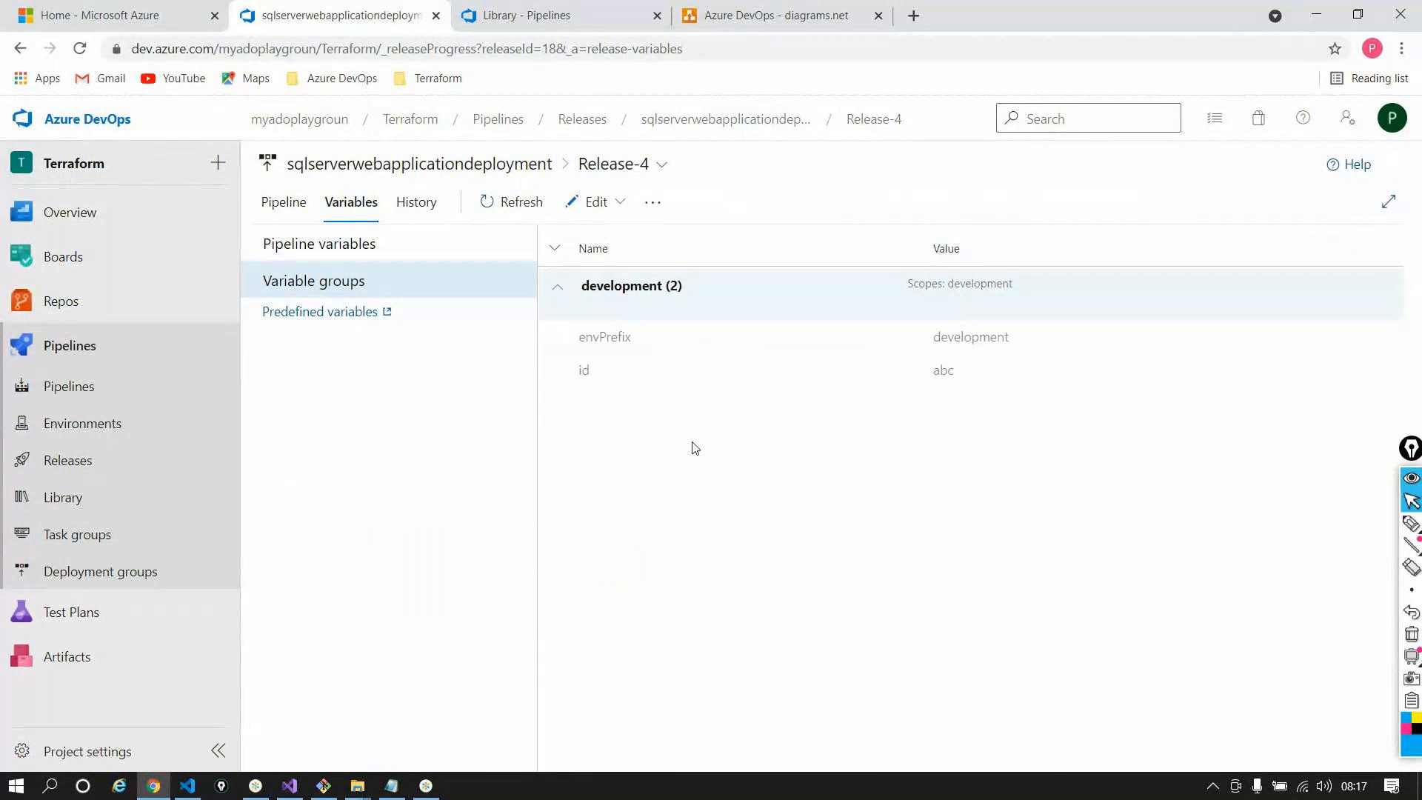
{"action": "double_click", "coordinate": [670, 350]}
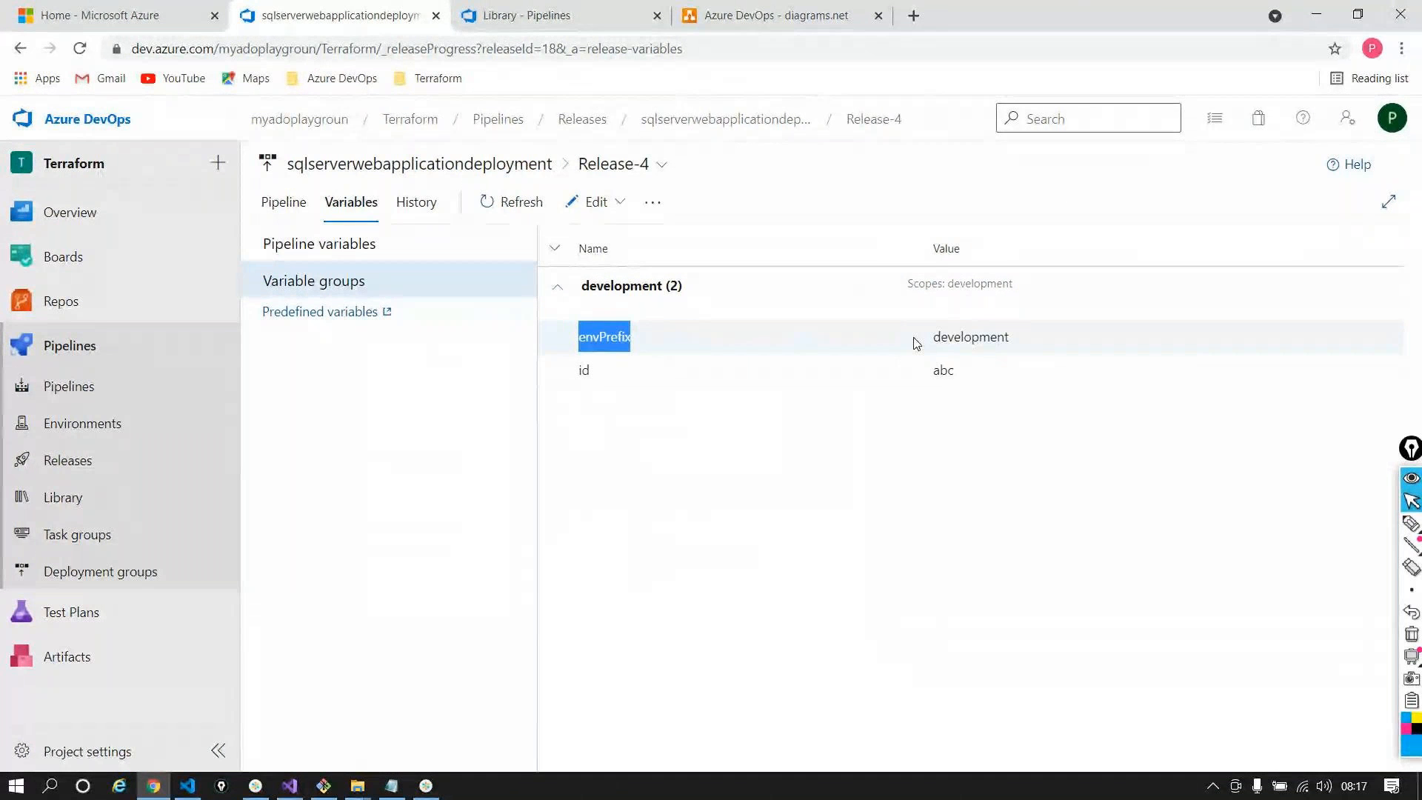
{"action": "left_click", "coordinate": [343, 240]}
Edit Release-4 to delete its envPrefix = development variable and save the release
{"action": "left_click", "coordinate": [619, 202]}
{"action": "left_click", "coordinate": [622, 238]}
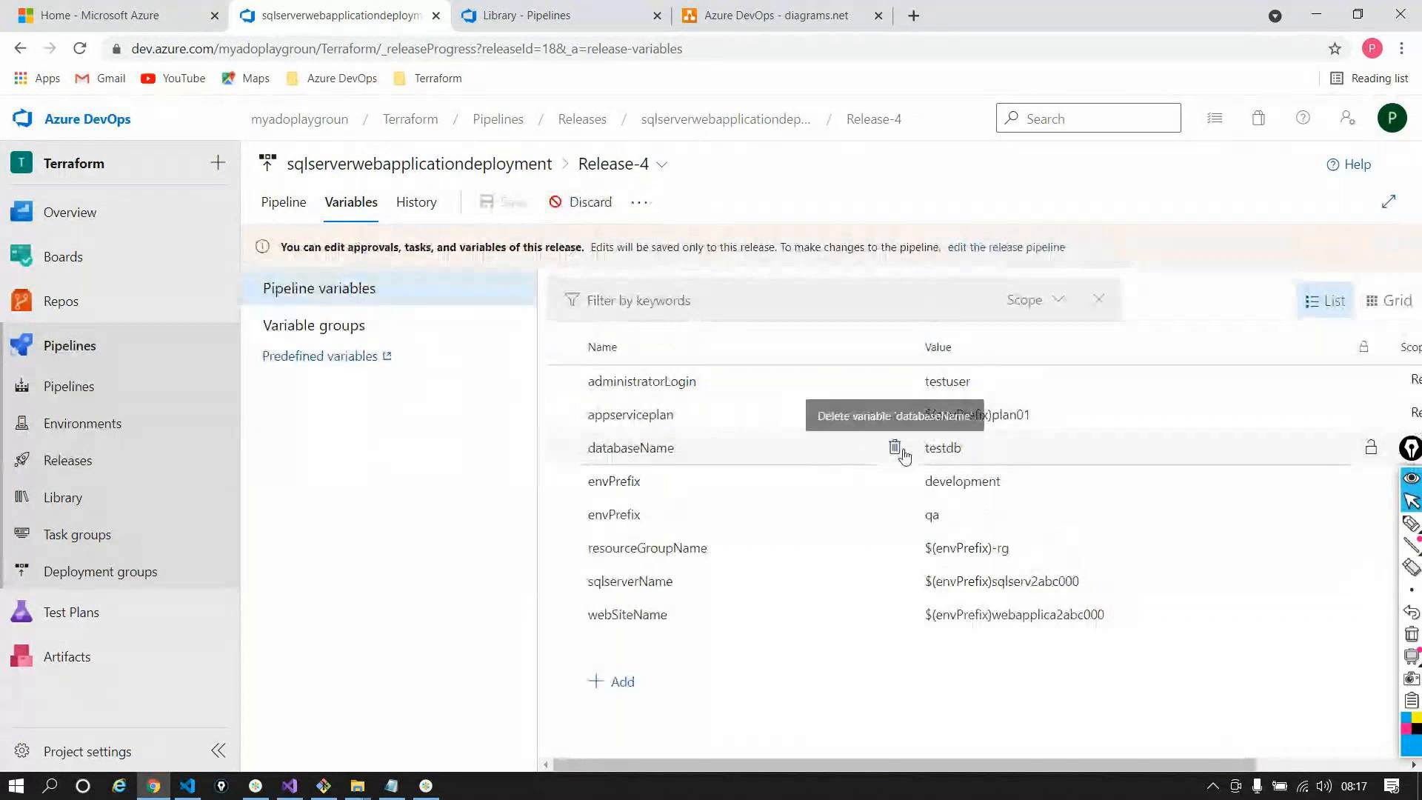
{"action": "left_click", "coordinate": [894, 480]}
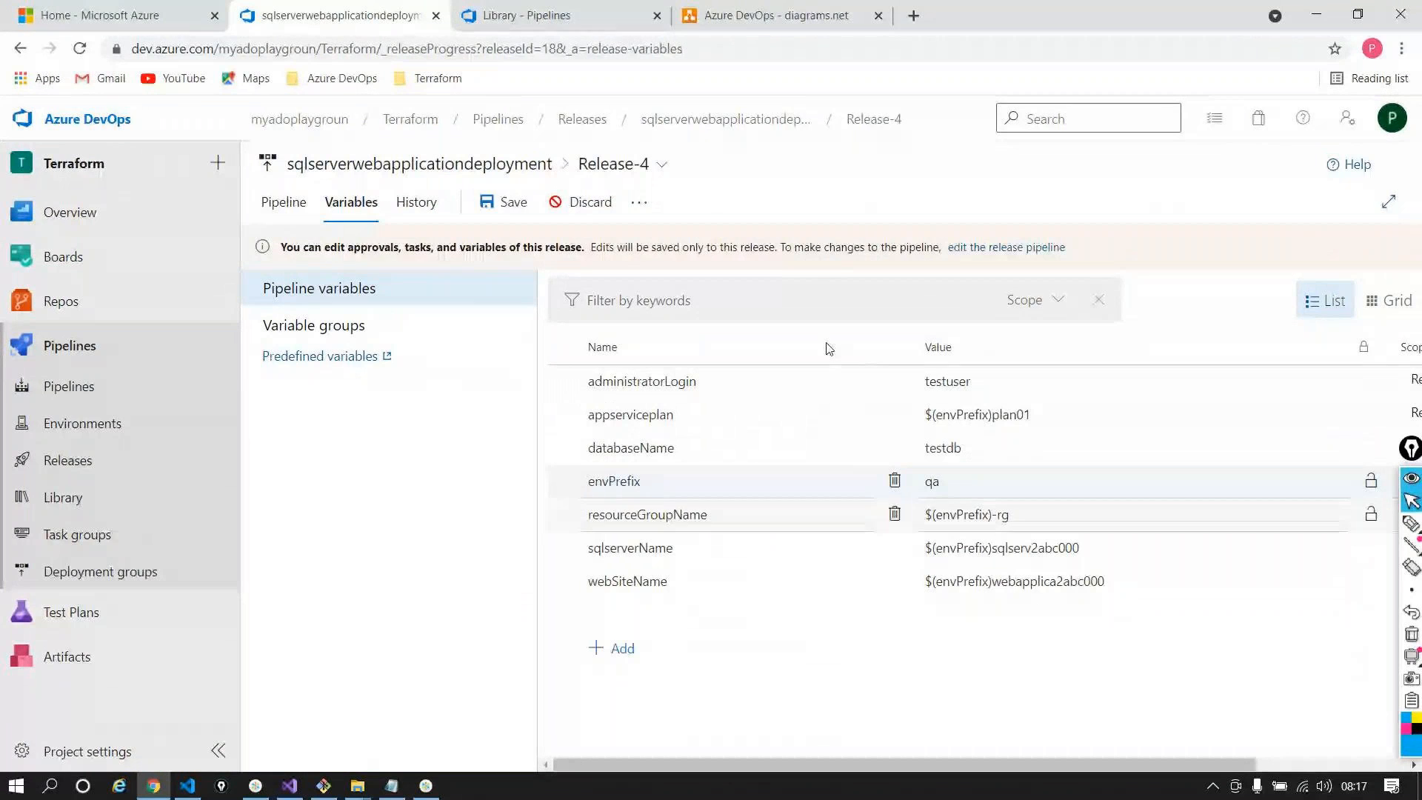
{"action": "left_click", "coordinate": [503, 201]}
{"action": "left_click", "coordinate": [814, 548]}
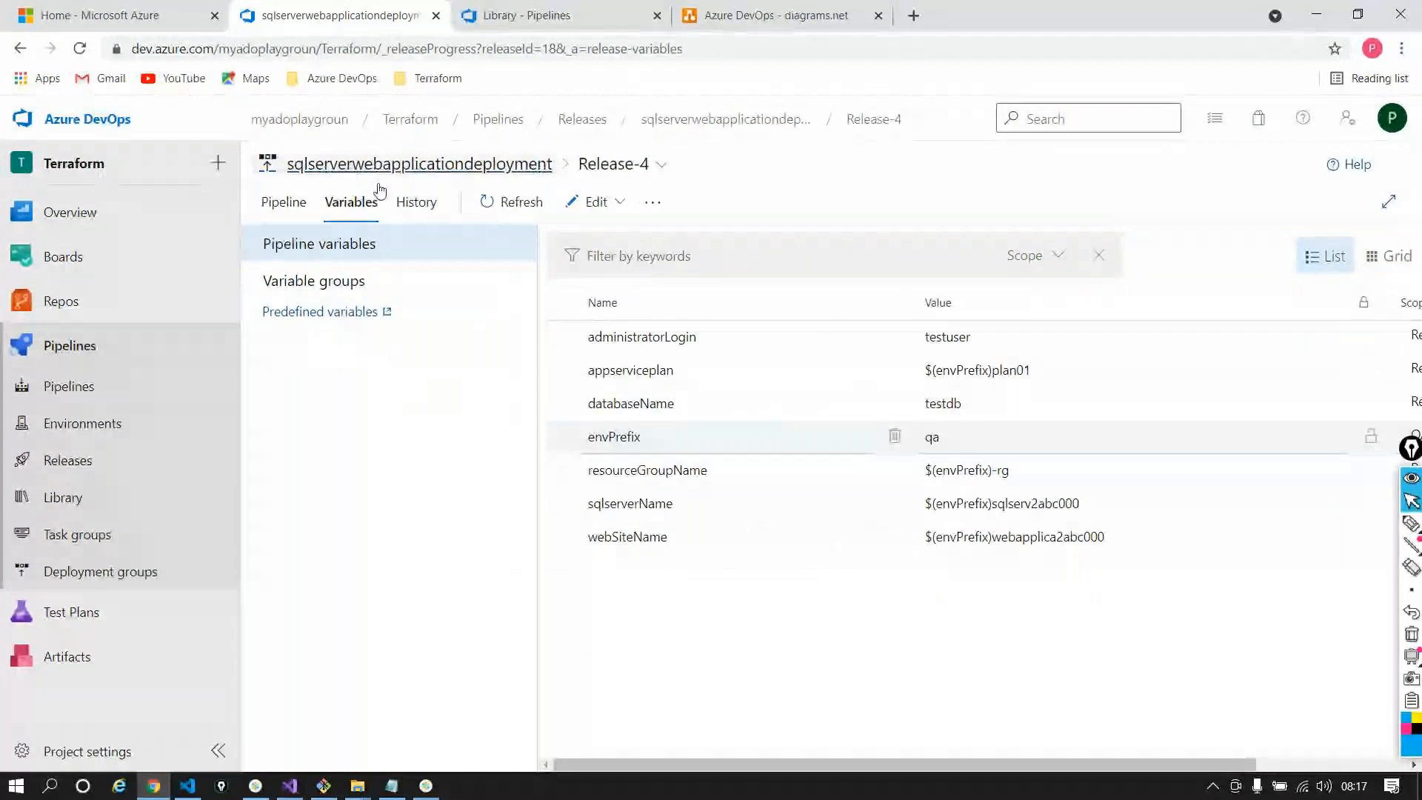
{"action": "left_click", "coordinate": [286, 200]}
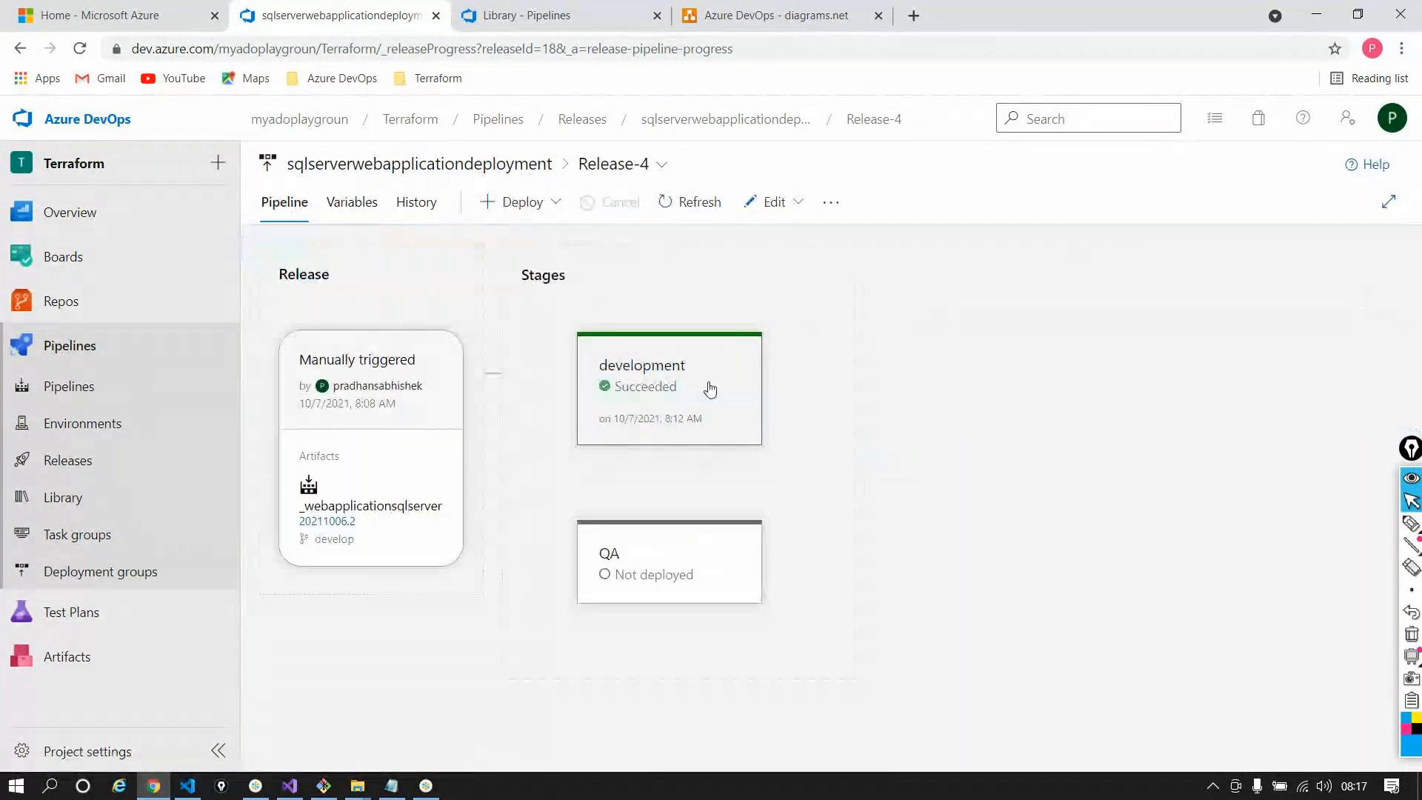
Redeploy Release-4 to the development stage
{"action": "mouse_move", "coordinate": [709, 389]}
{"action": "left_click", "coordinate": [633, 467]}
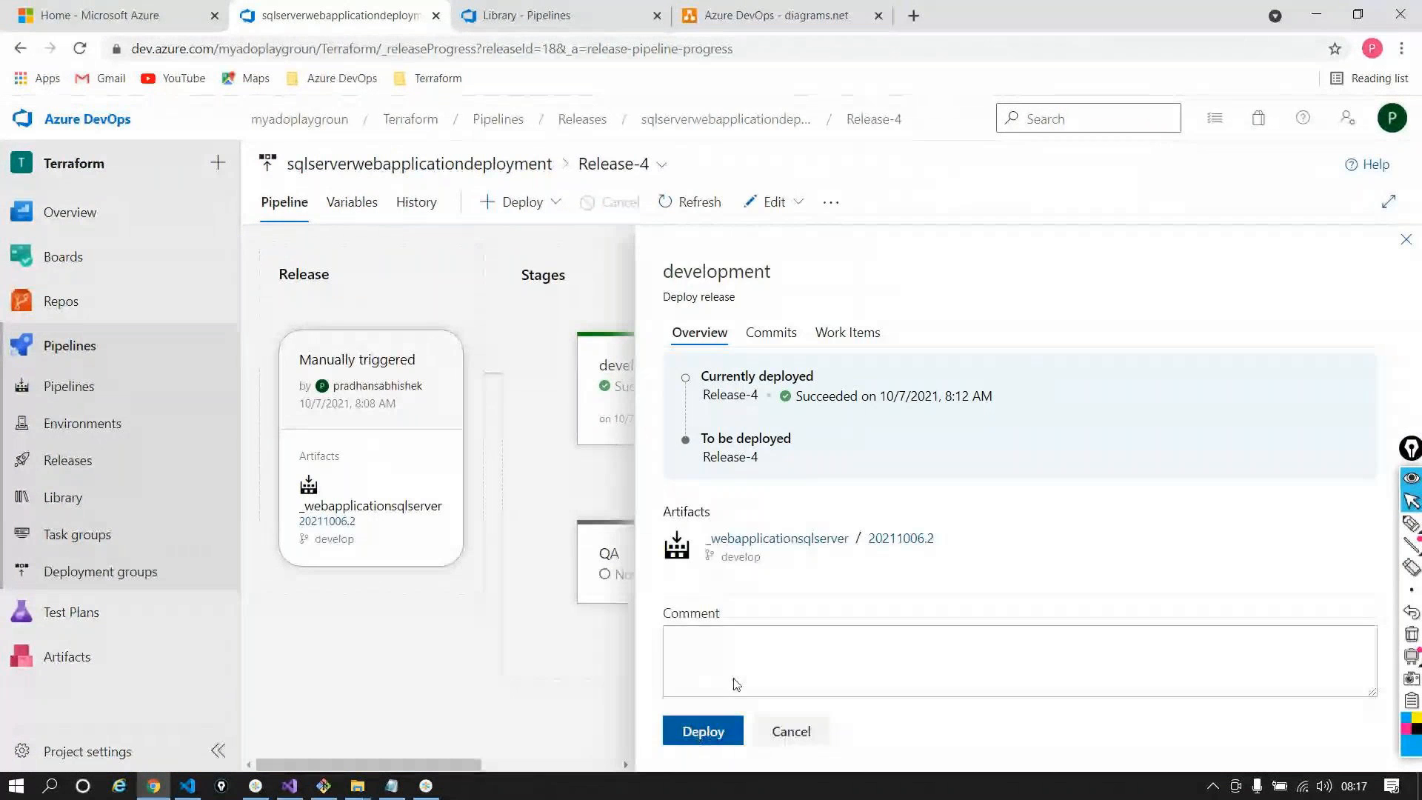
{"action": "left_click", "coordinate": [702, 730]}
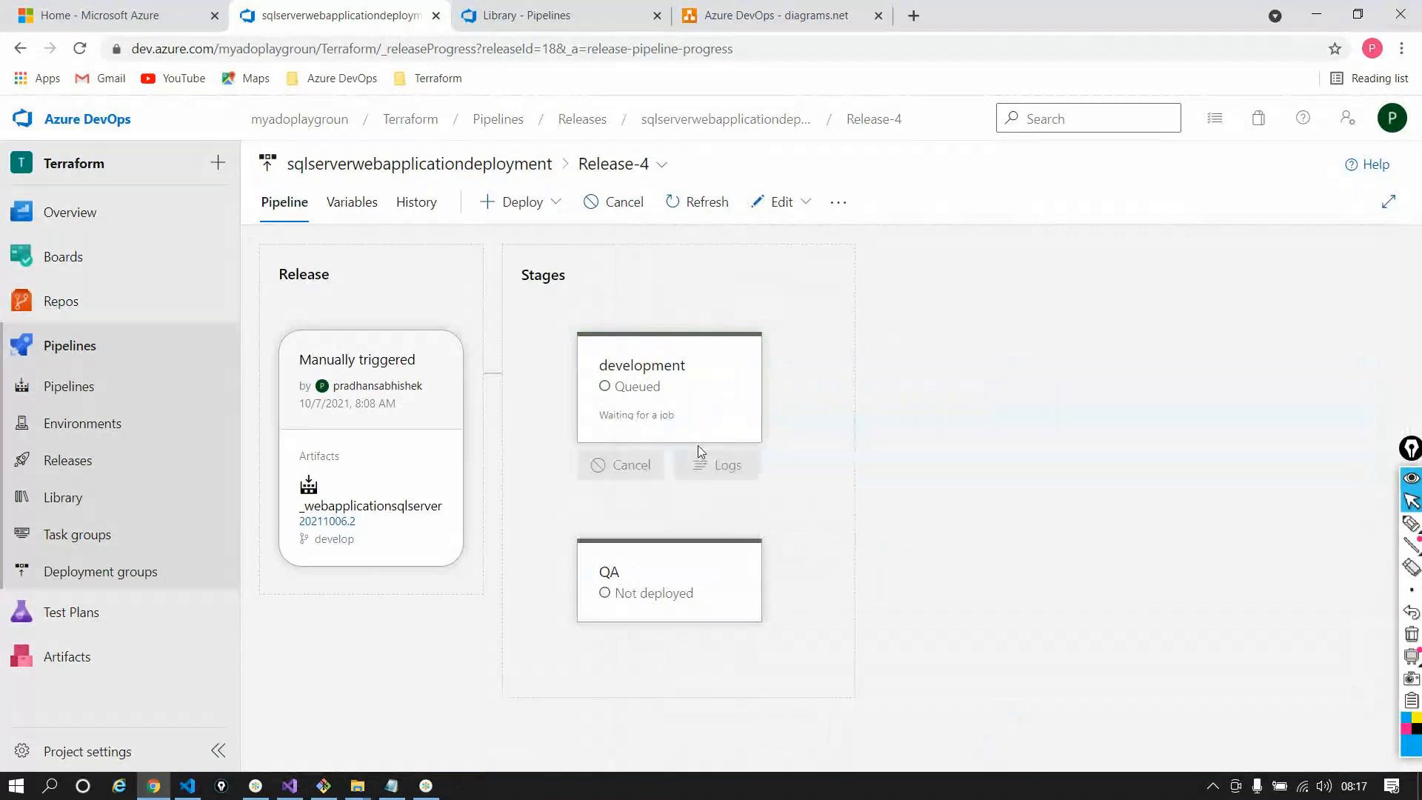
Review Release-4's pipeline variables and variable groups, then collapse the development group
{"action": "left_click", "coordinate": [368, 202]}
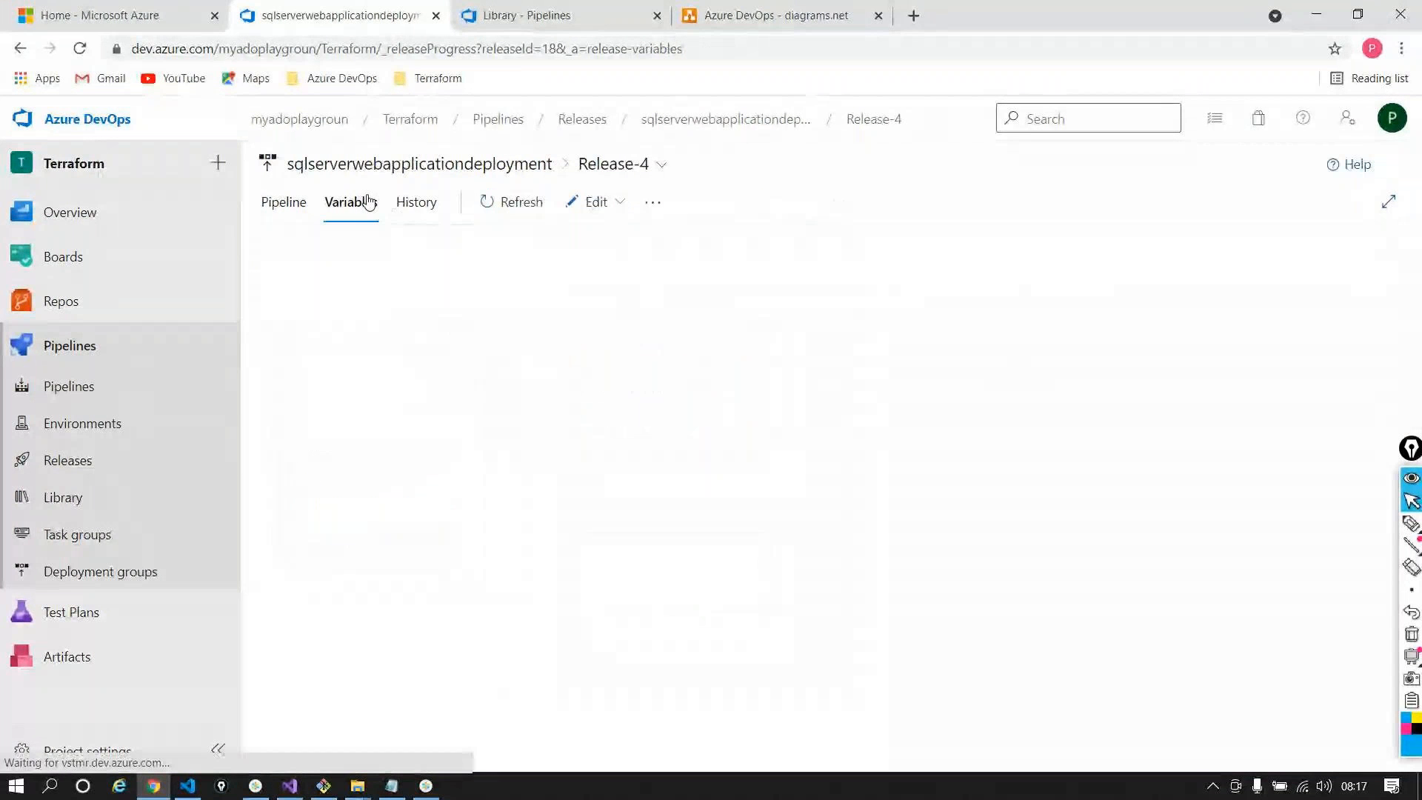
{"action": "left_click", "coordinate": [343, 281]}
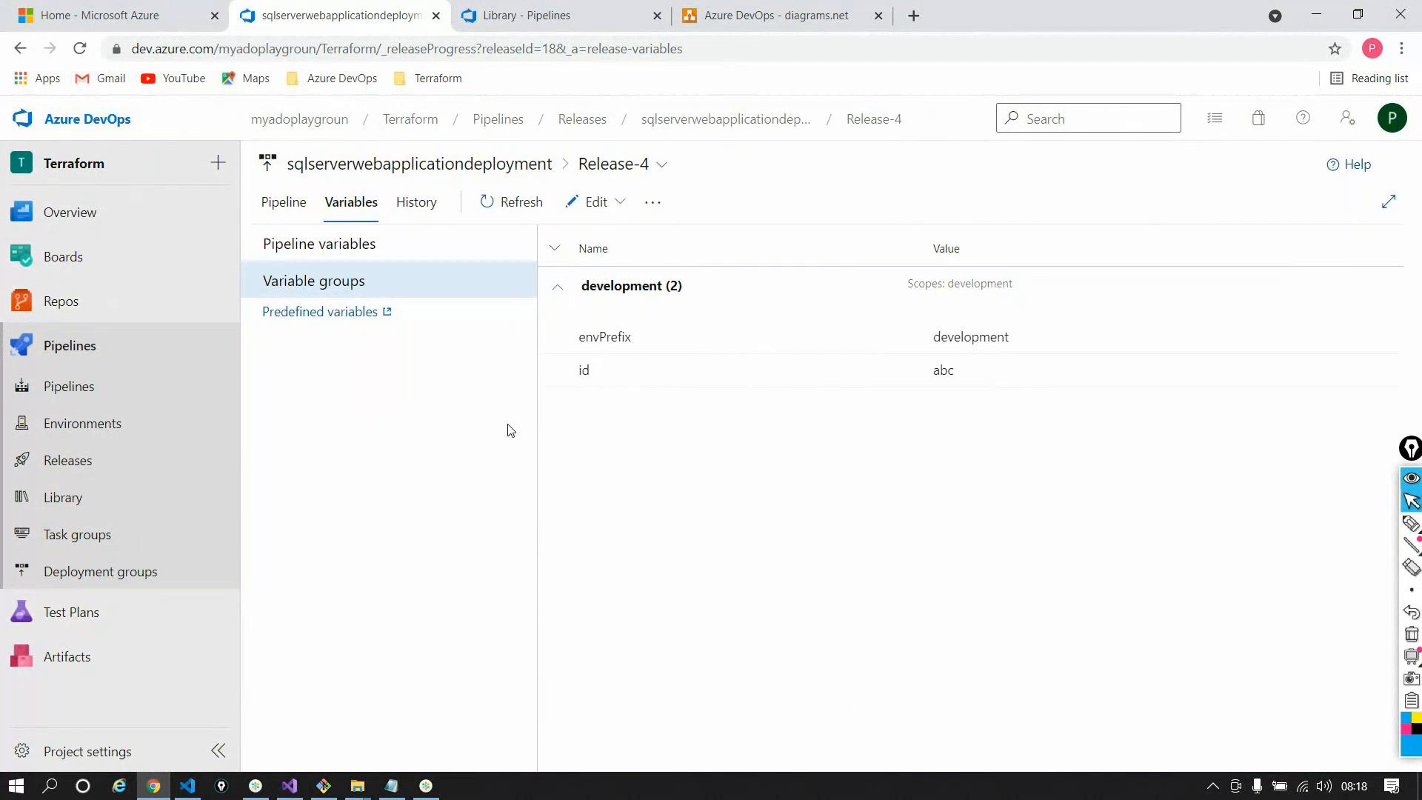
{"action": "left_click", "coordinate": [362, 243]}
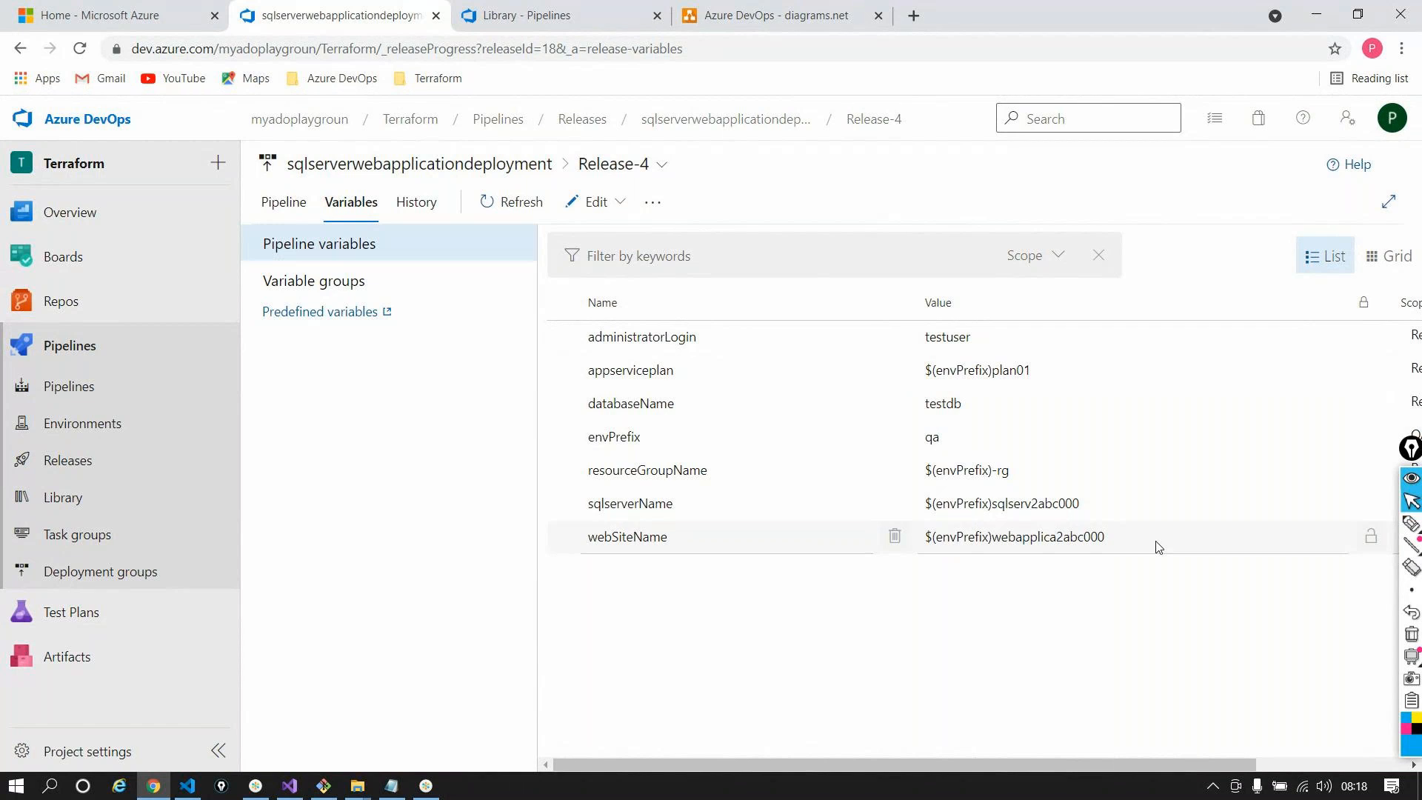
{"action": "left_click", "coordinate": [406, 282]}
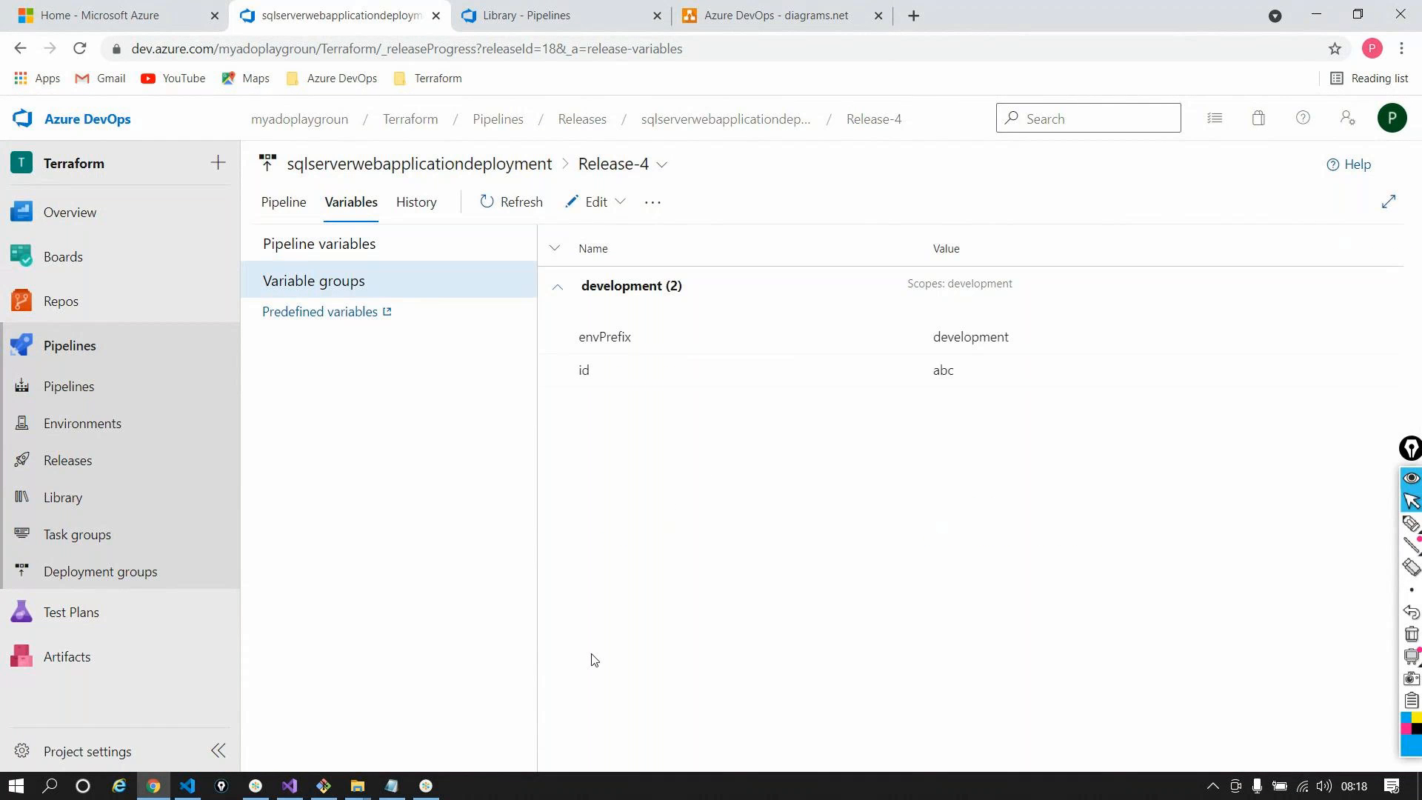
{"action": "left_click", "coordinate": [557, 287]}
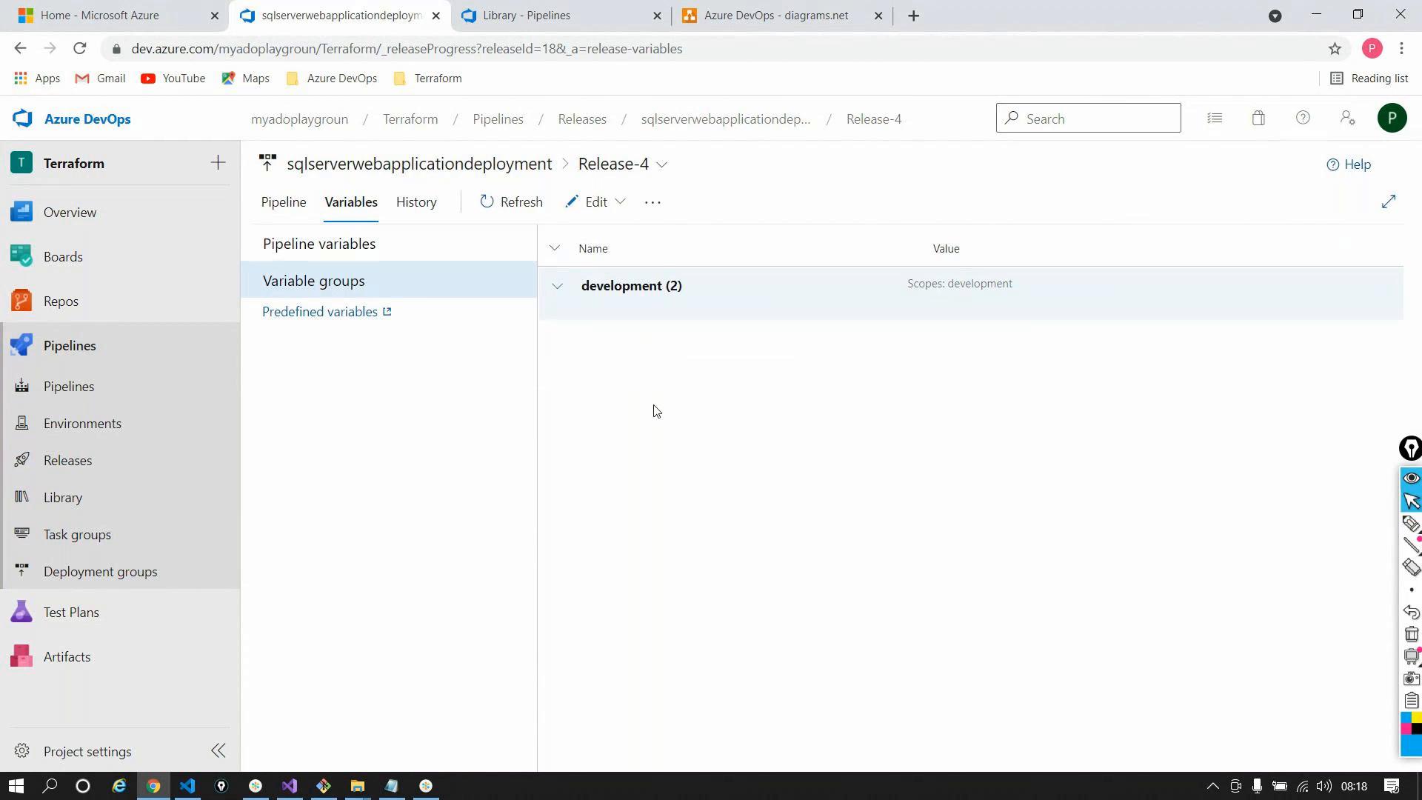
{"action": "mouse_move", "coordinate": [250, 785]}
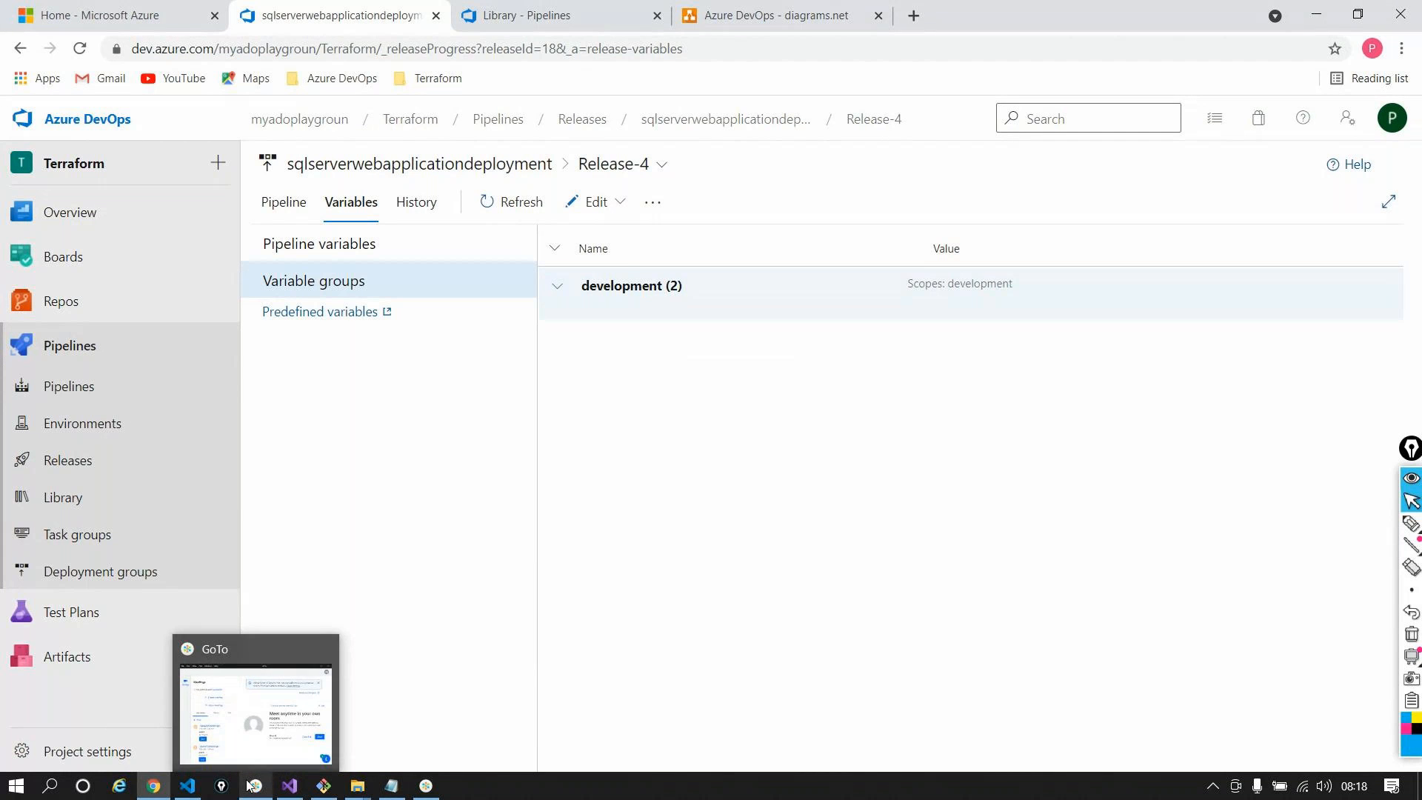
{"action": "left_click", "coordinate": [426, 786]}
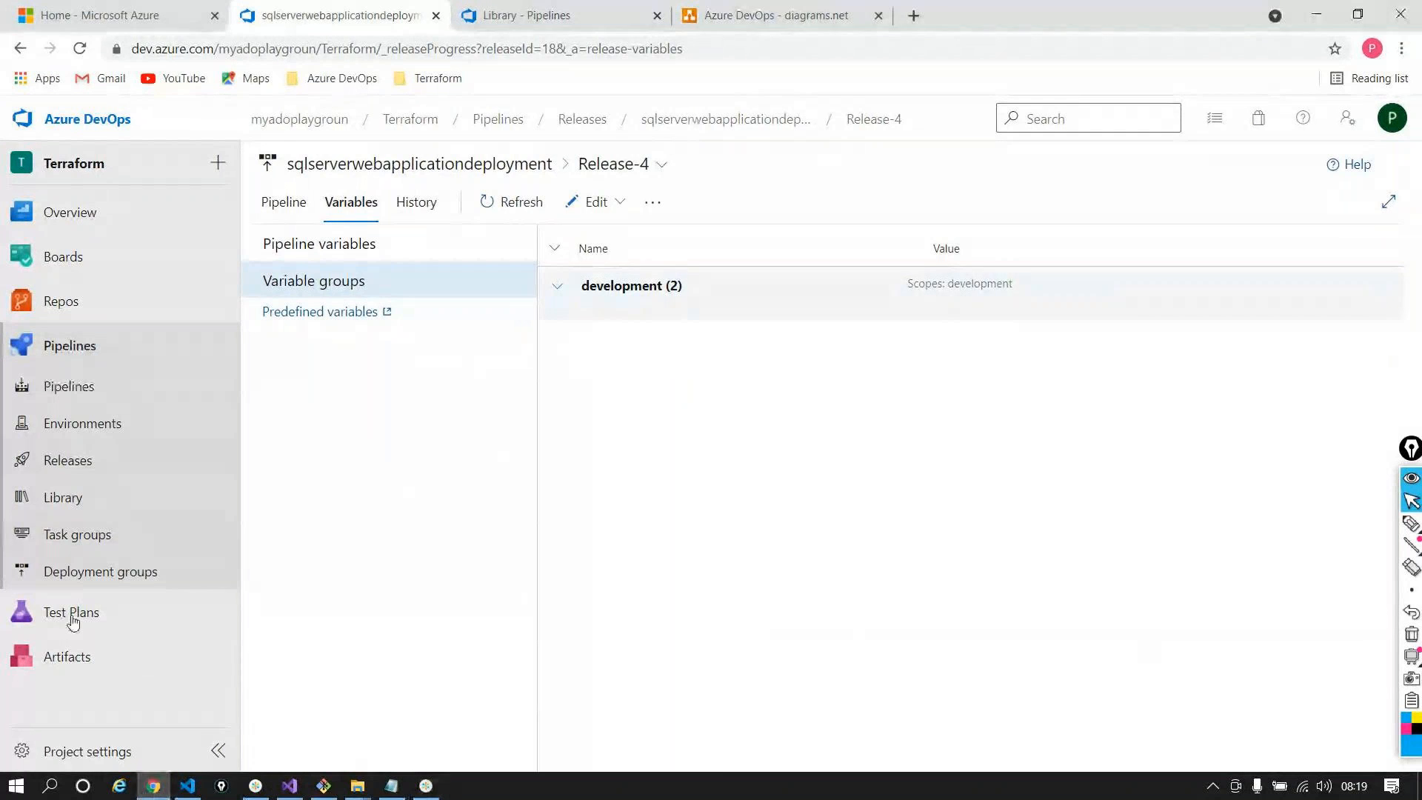
Open the project's Permissions settings and view the Project Administrators group's members
{"action": "left_click", "coordinate": [230, 454]}
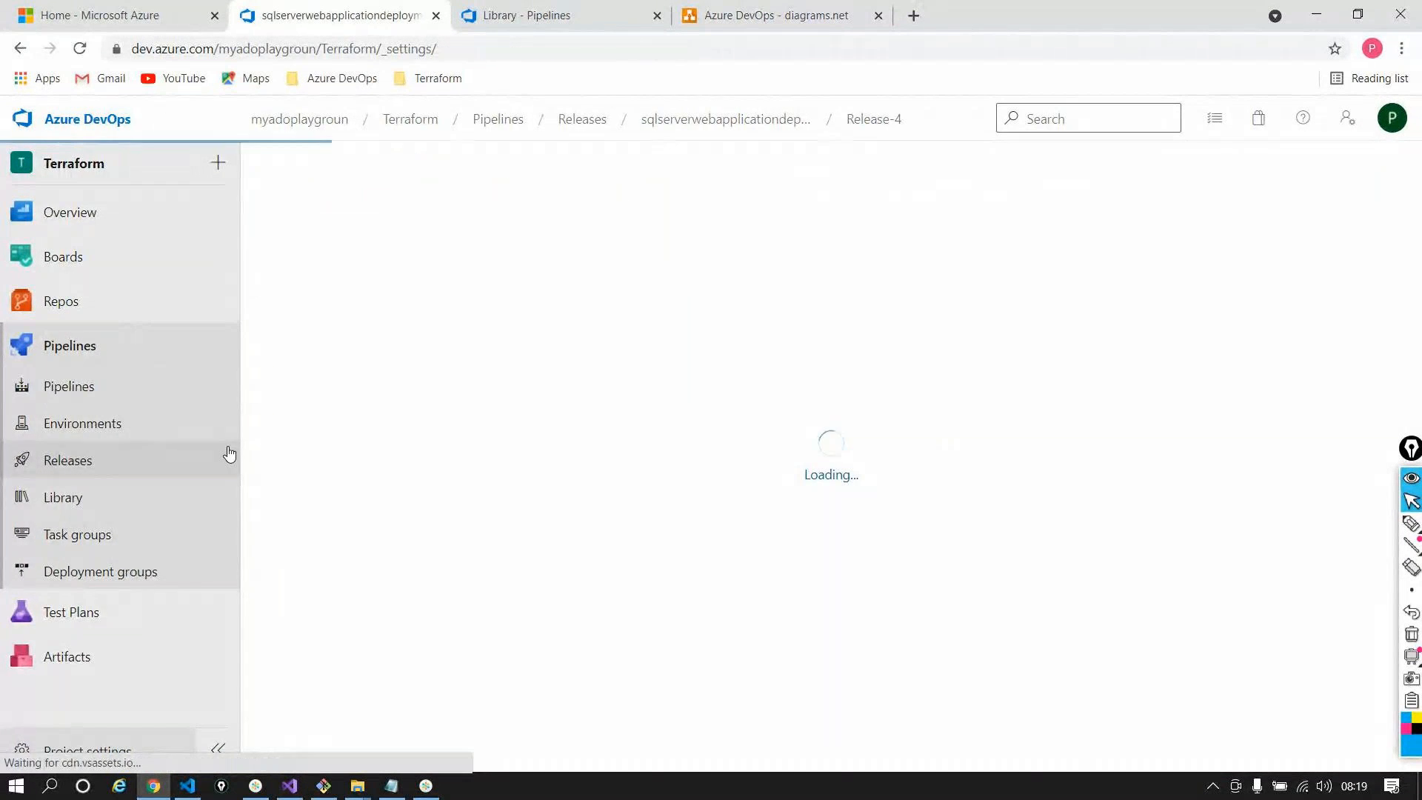
{"action": "left_click", "coordinate": [141, 350]}
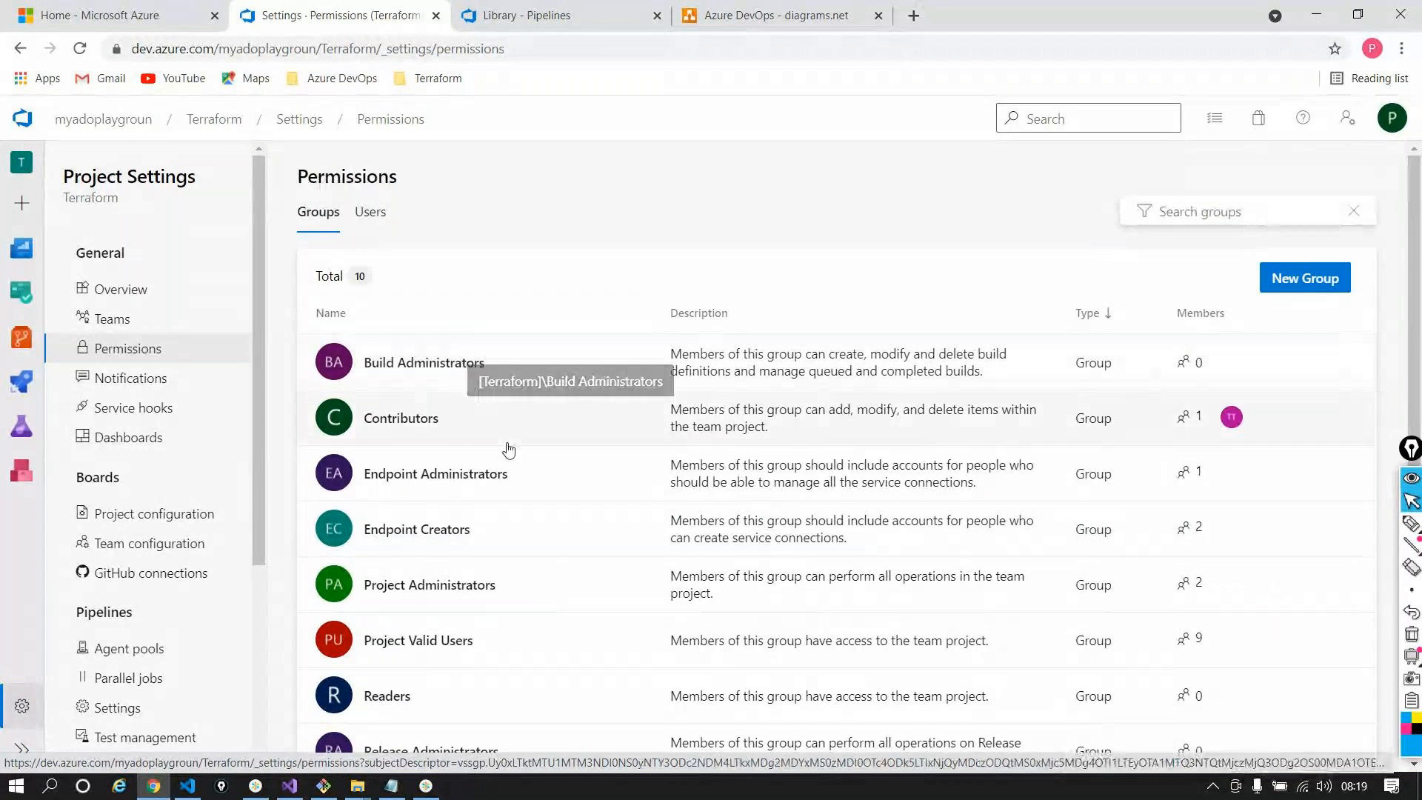
{"action": "scroll", "coordinate": [508, 449], "scroll_direction": "down", "scroll_amount": 2}
{"action": "left_click", "coordinate": [533, 670]}
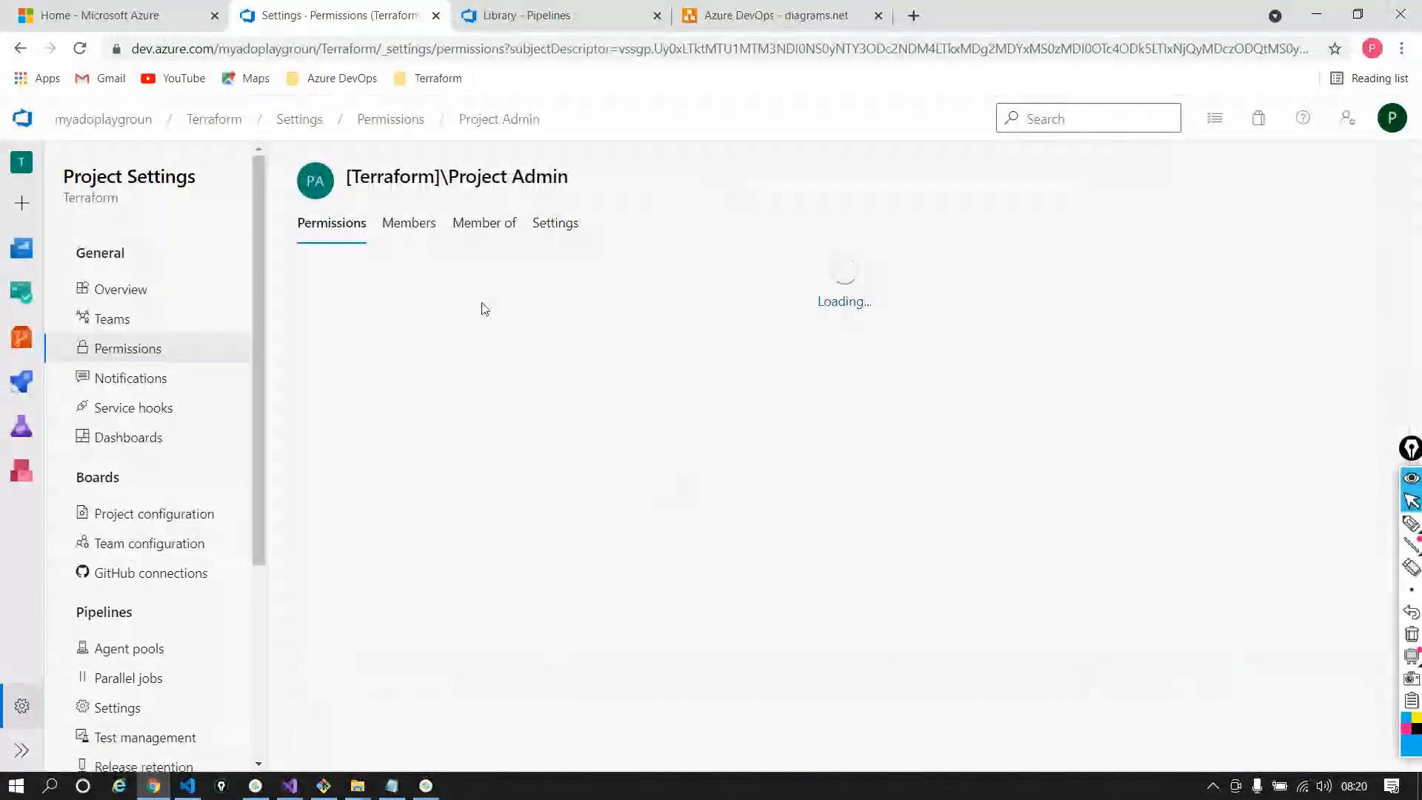
{"action": "left_click", "coordinate": [420, 224]}
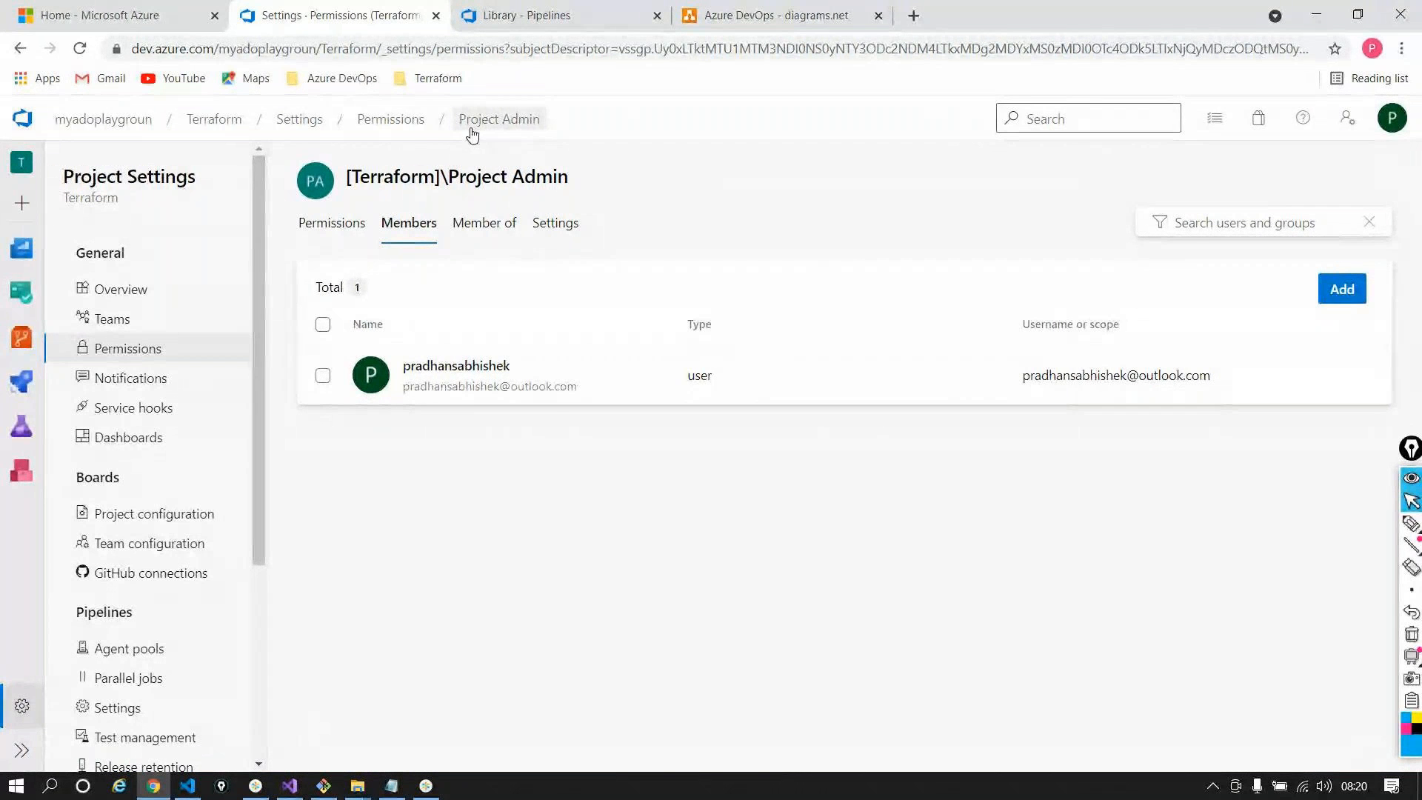
Go back to the permission groups list and open the Readers group's permissions
{"action": "left_click", "coordinate": [417, 125]}
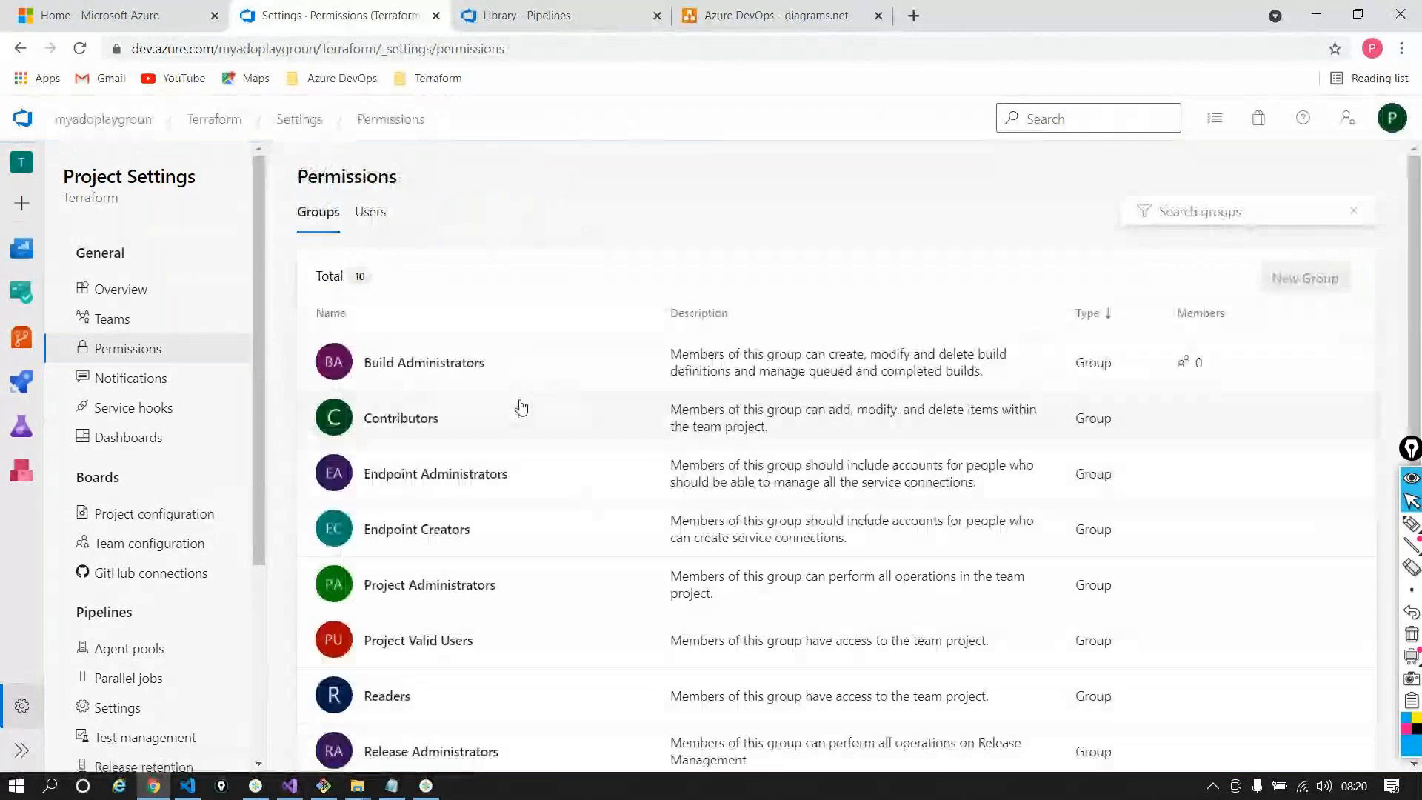
{"action": "scroll", "coordinate": [497, 505], "scroll_direction": "down", "scroll_amount": 1}
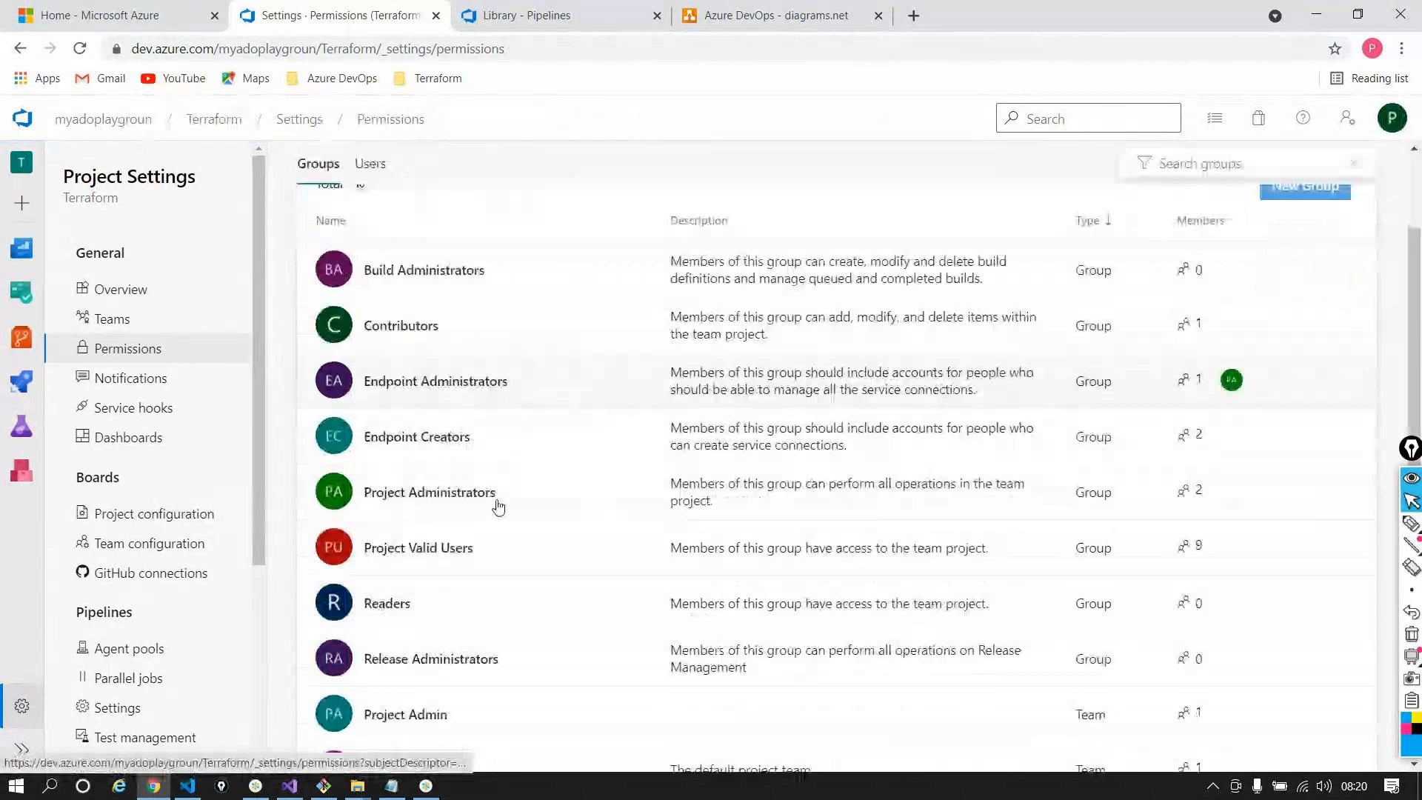
{"action": "left_click", "coordinate": [387, 602]}
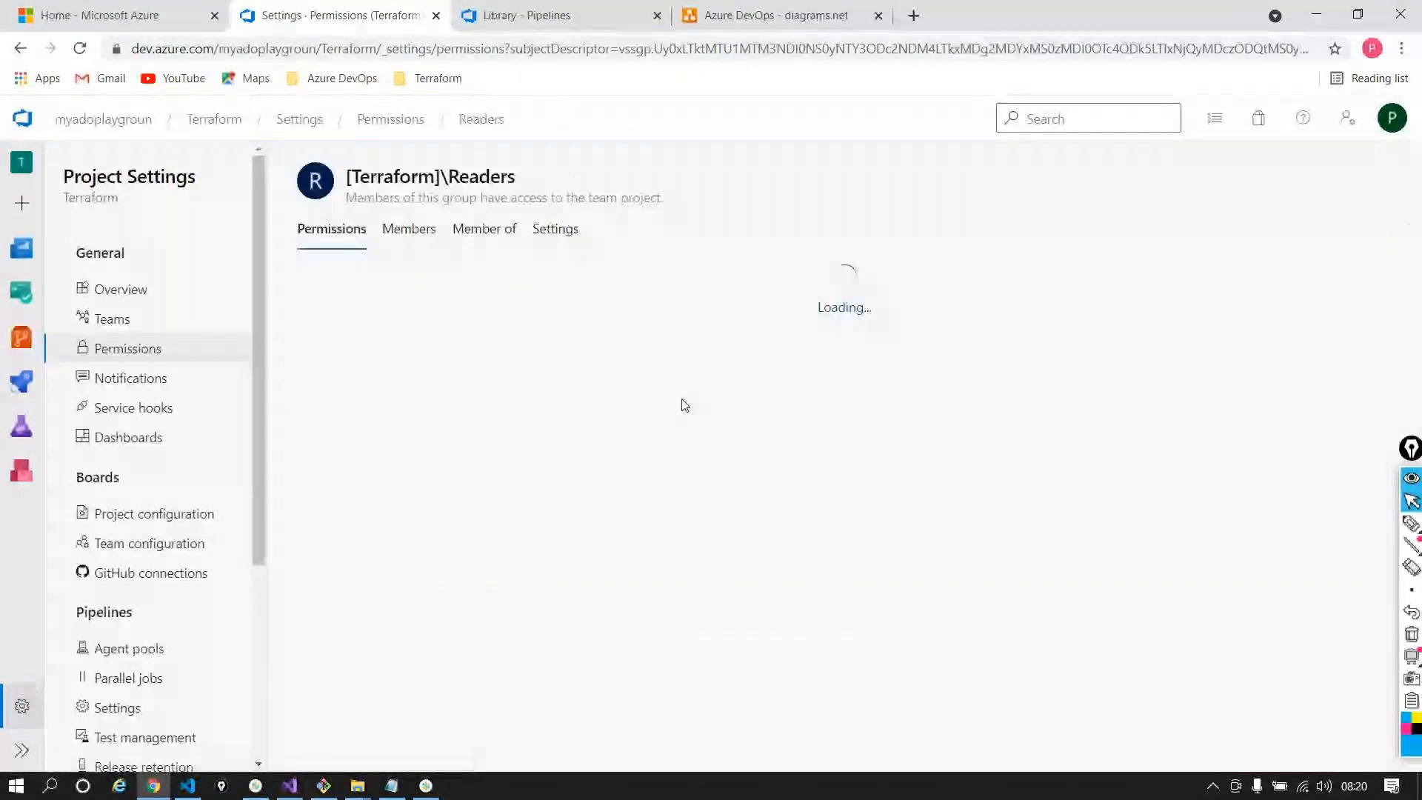
View the Readers group's members, then start and cancel a new permission group
{"action": "left_click", "coordinate": [404, 229]}
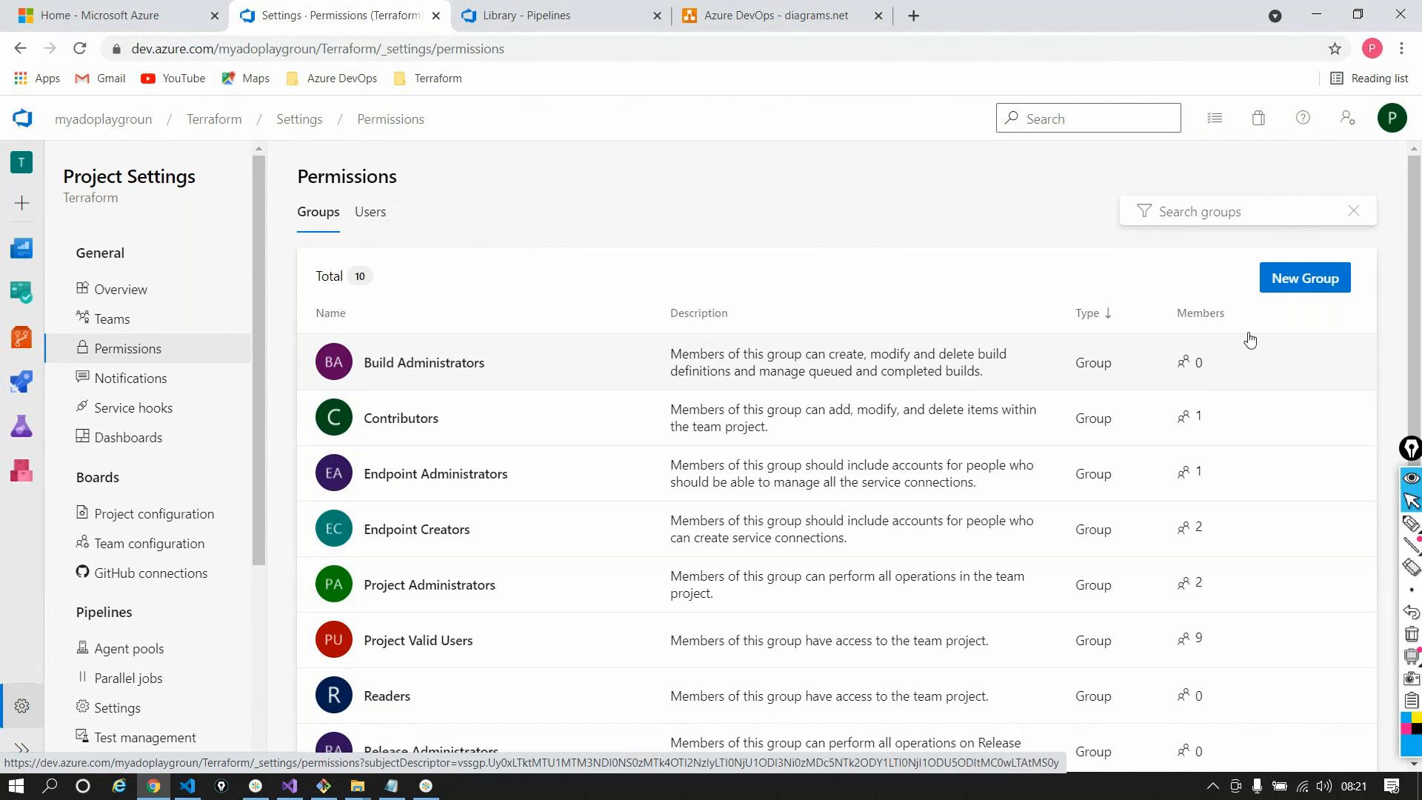
{"action": "left_click", "coordinate": [1304, 279]}
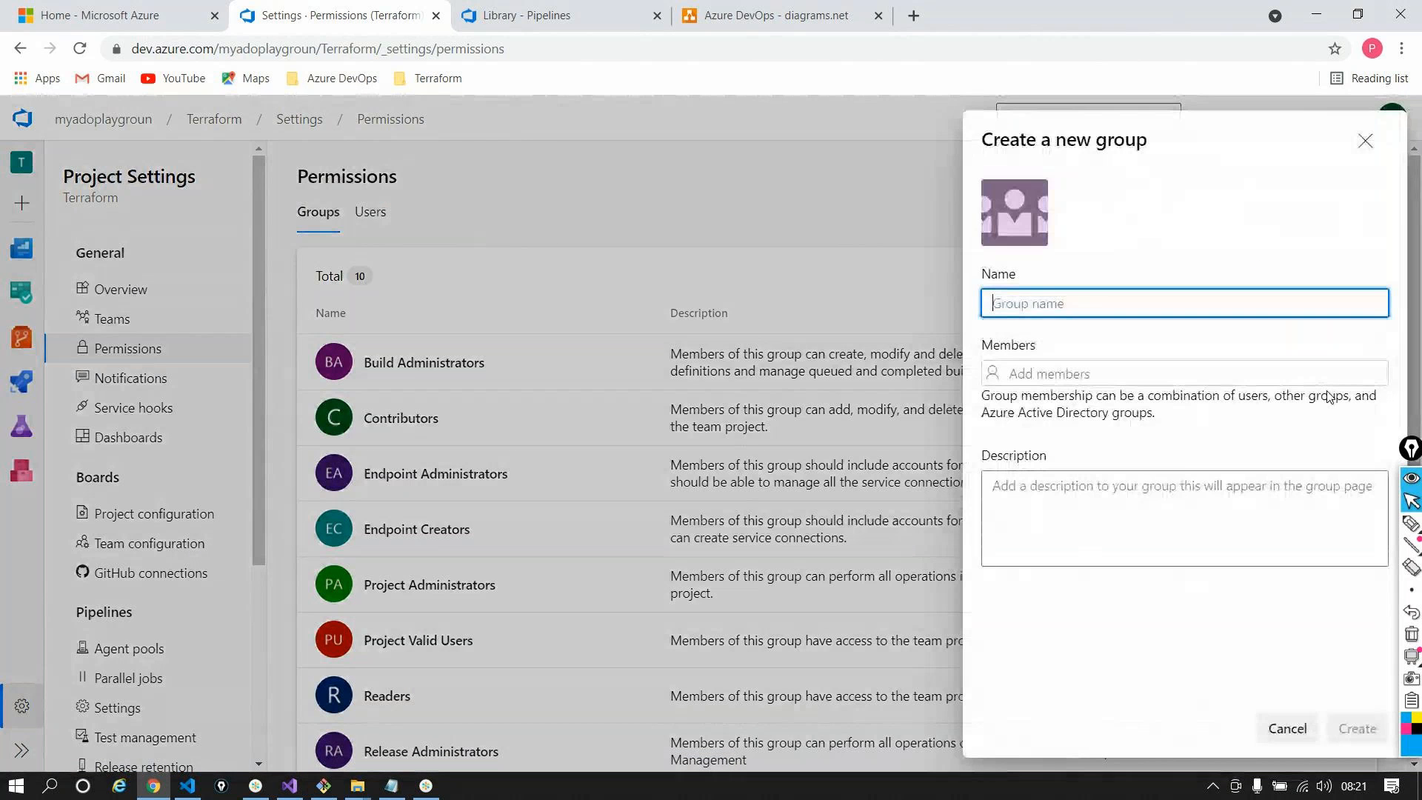
{"action": "left_click", "coordinate": [1365, 141]}
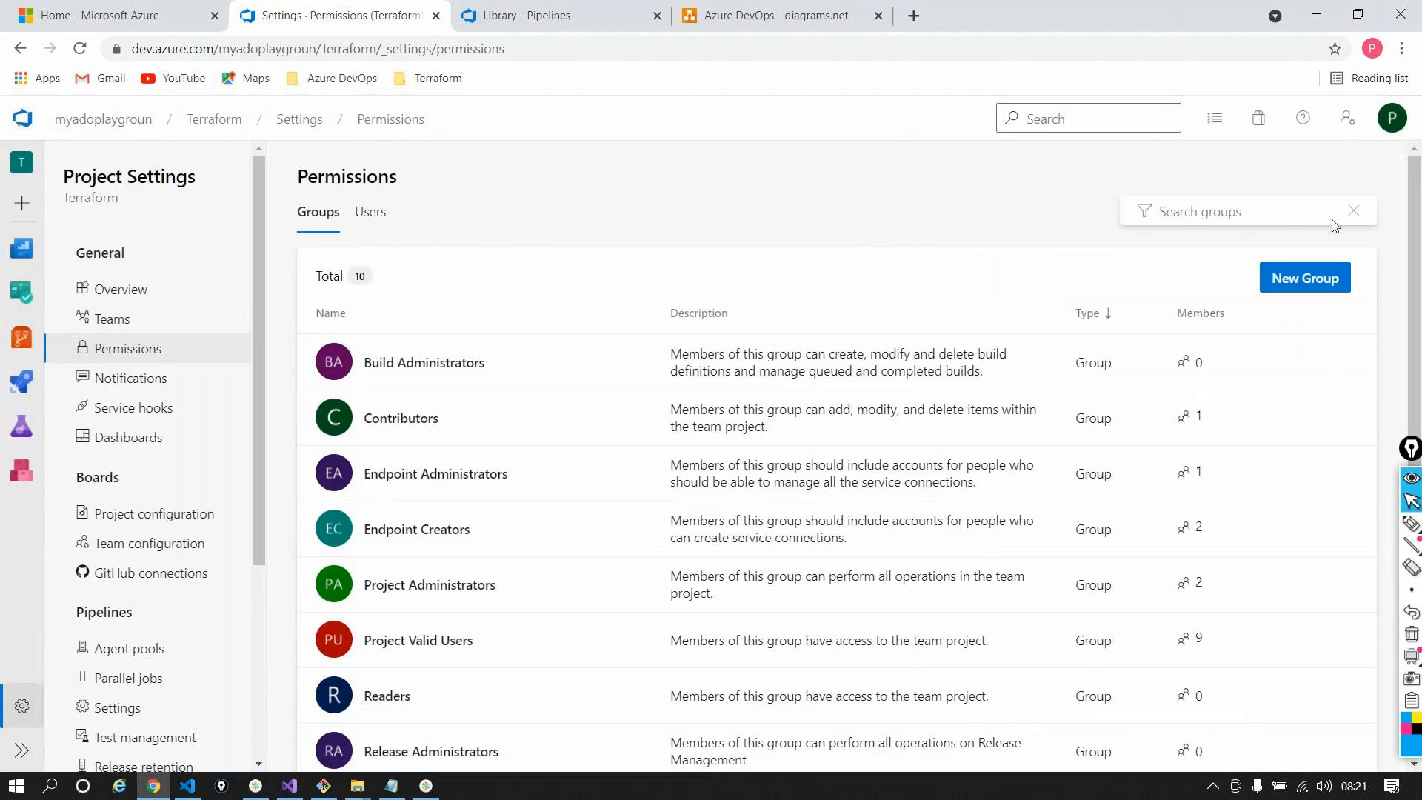
Go to the release pipelines under Pipelines > Releases
{"action": "scroll", "coordinate": [917, 440], "scroll_direction": "down", "scroll_amount": 2}
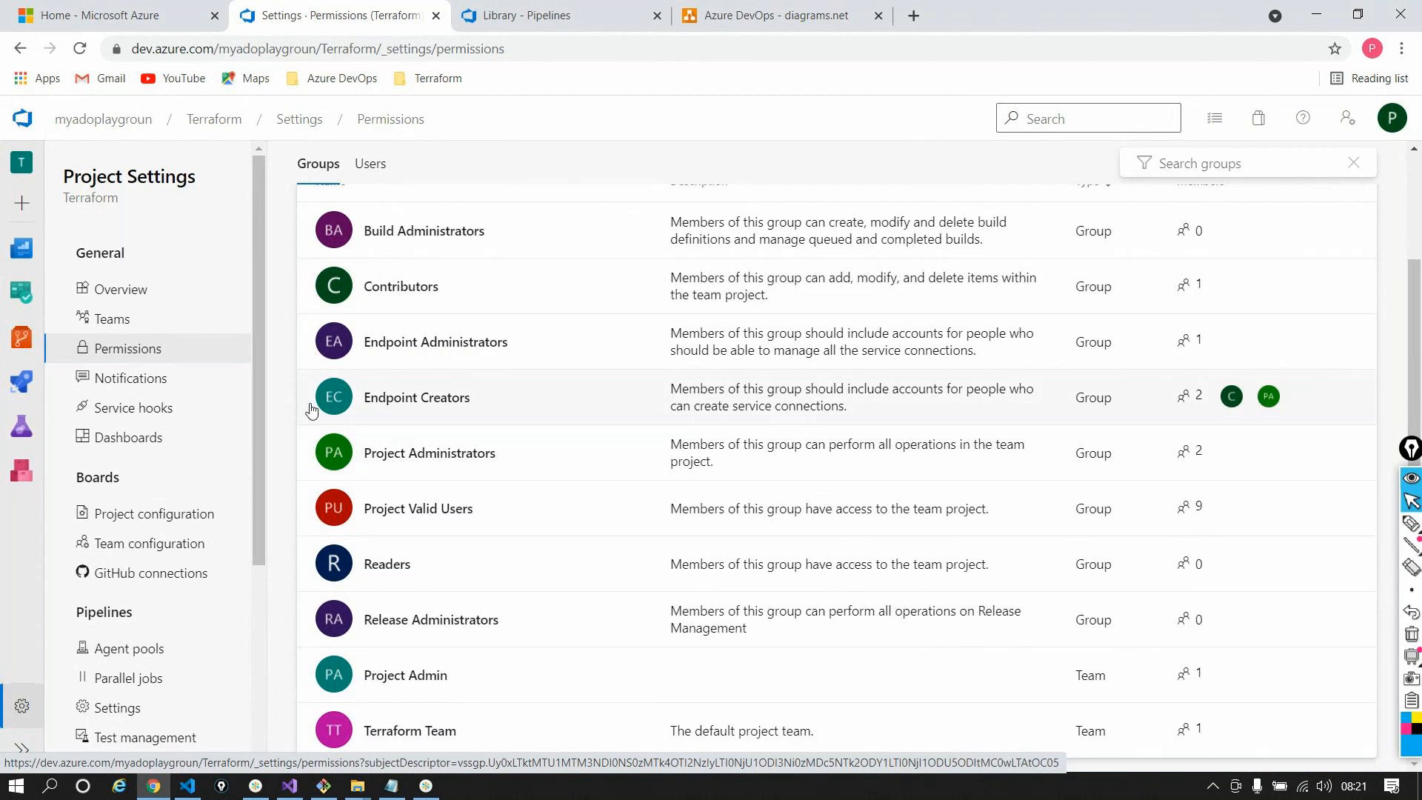
{"action": "mouse_move", "coordinate": [22, 382]}
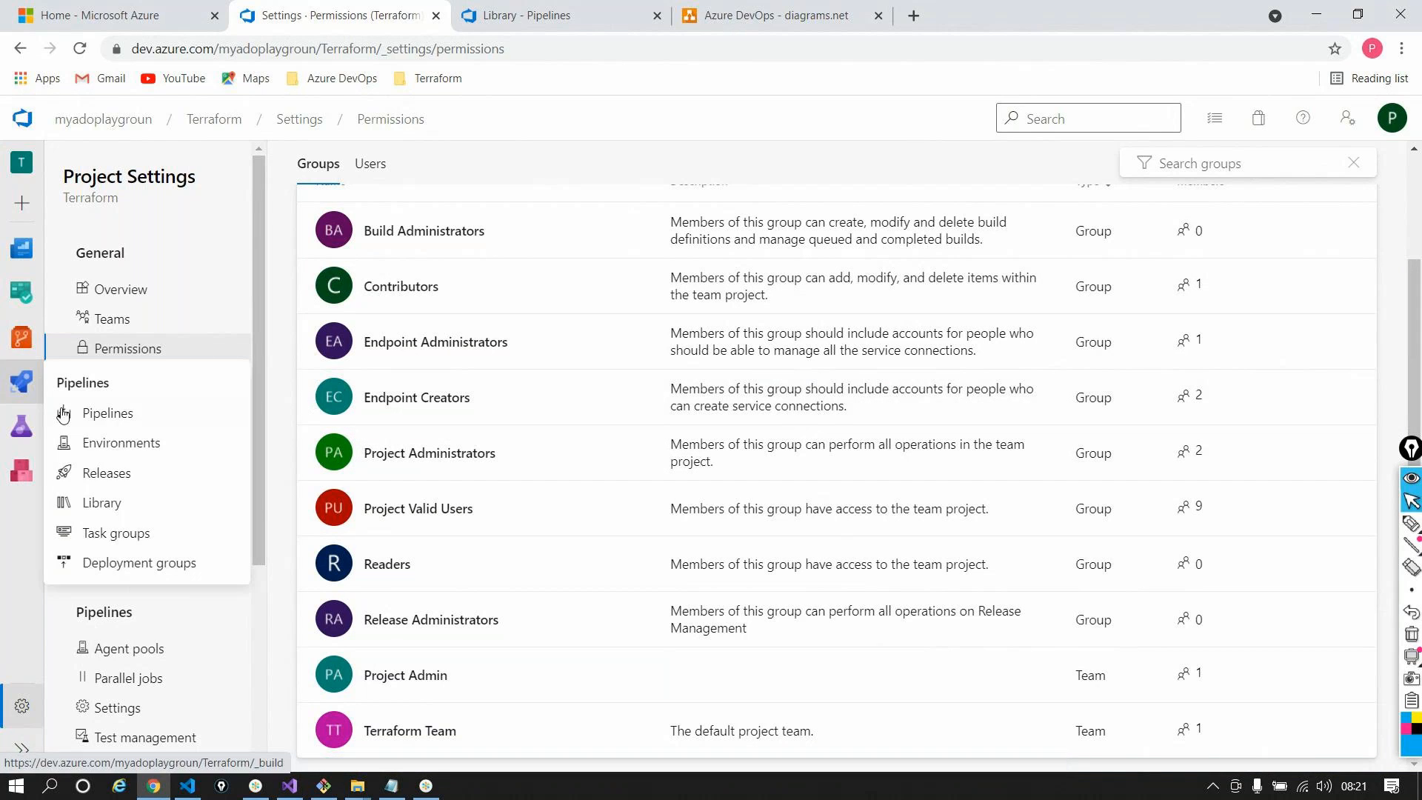
{"action": "left_click", "coordinate": [112, 478]}
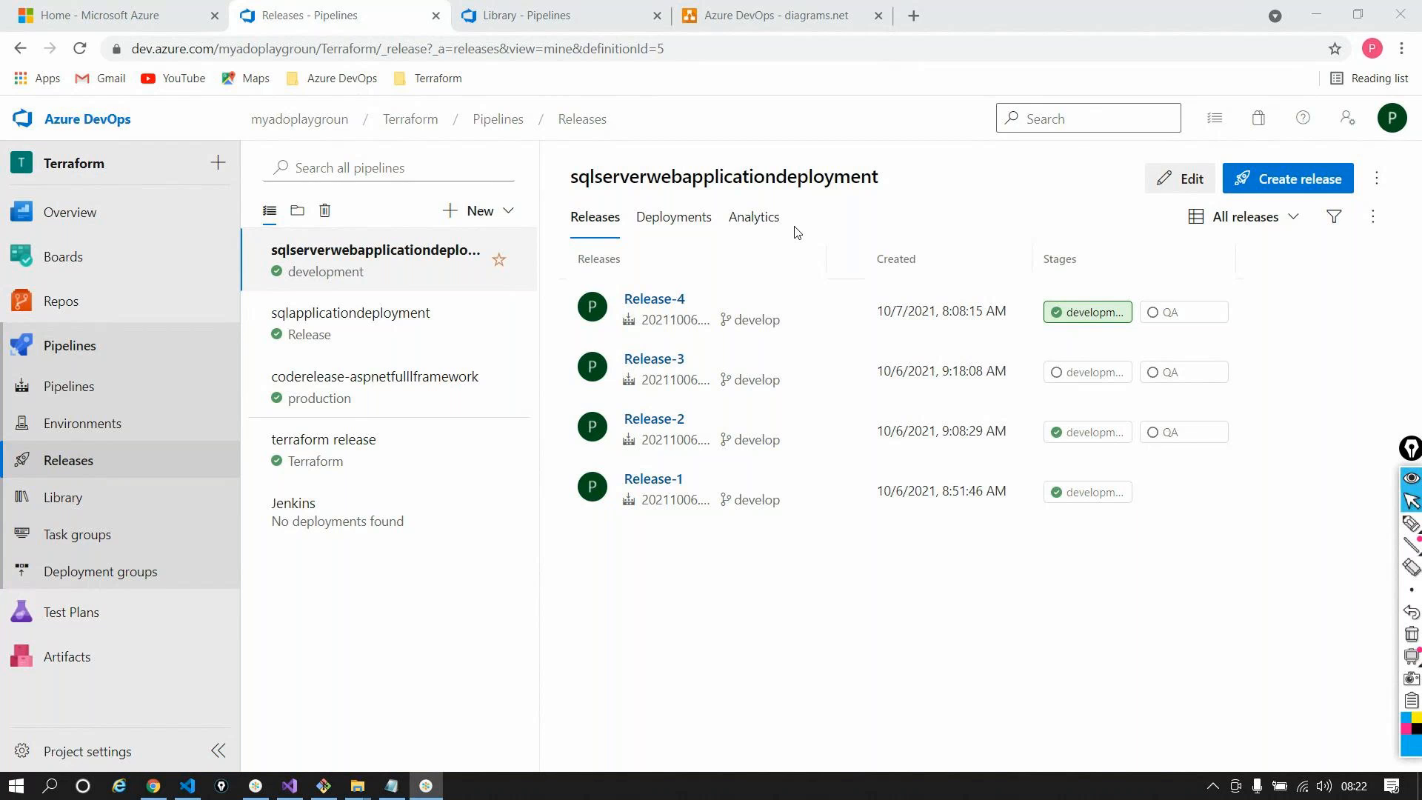
Review the sqlserverwebapplicationdeployment releases list, Release-1 through Release-4, once it has loaded
{"action": "left_click", "coordinate": [1325, 8]}
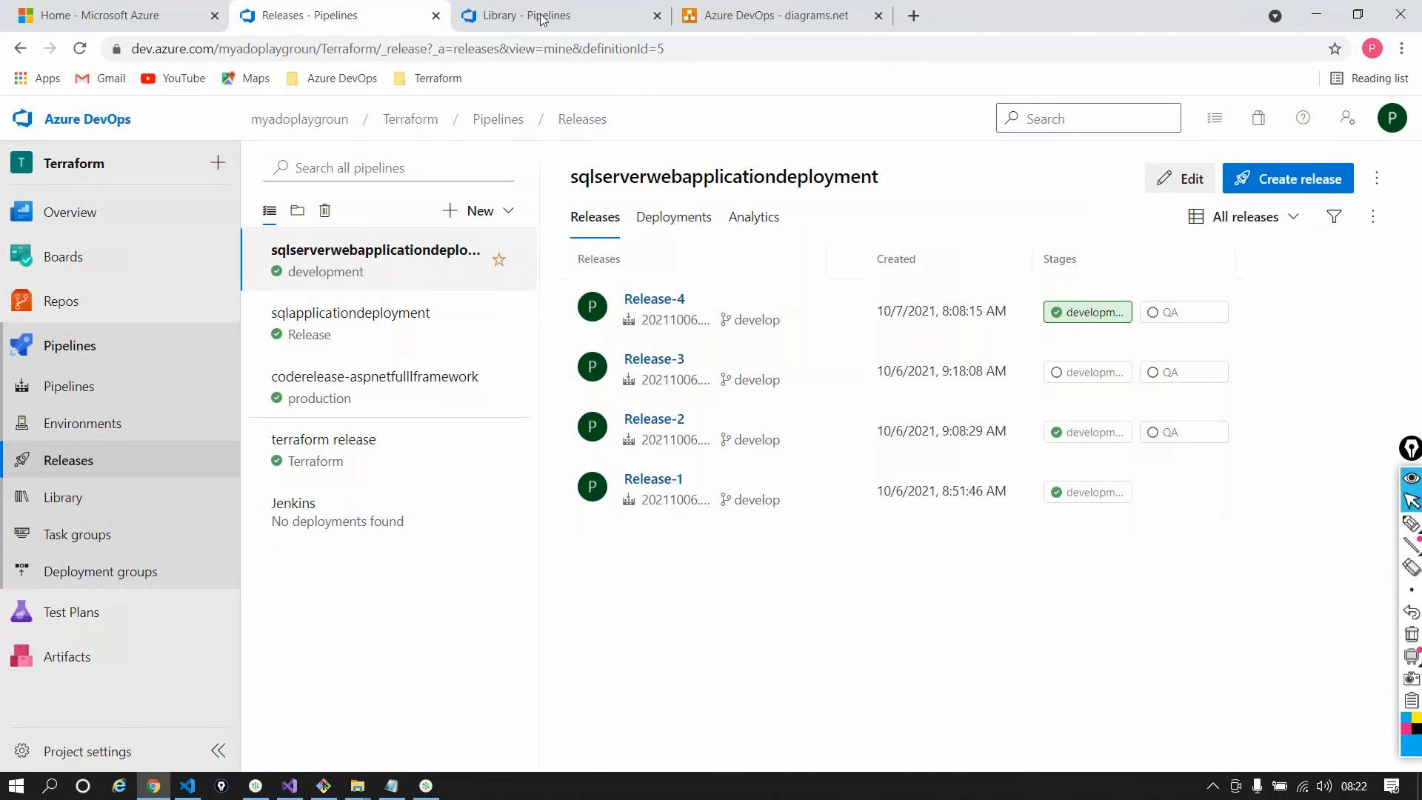
In the Azure portal, search for 'DevOps' and open DevOps Starter
{"action": "left_click", "coordinate": [160, 14]}
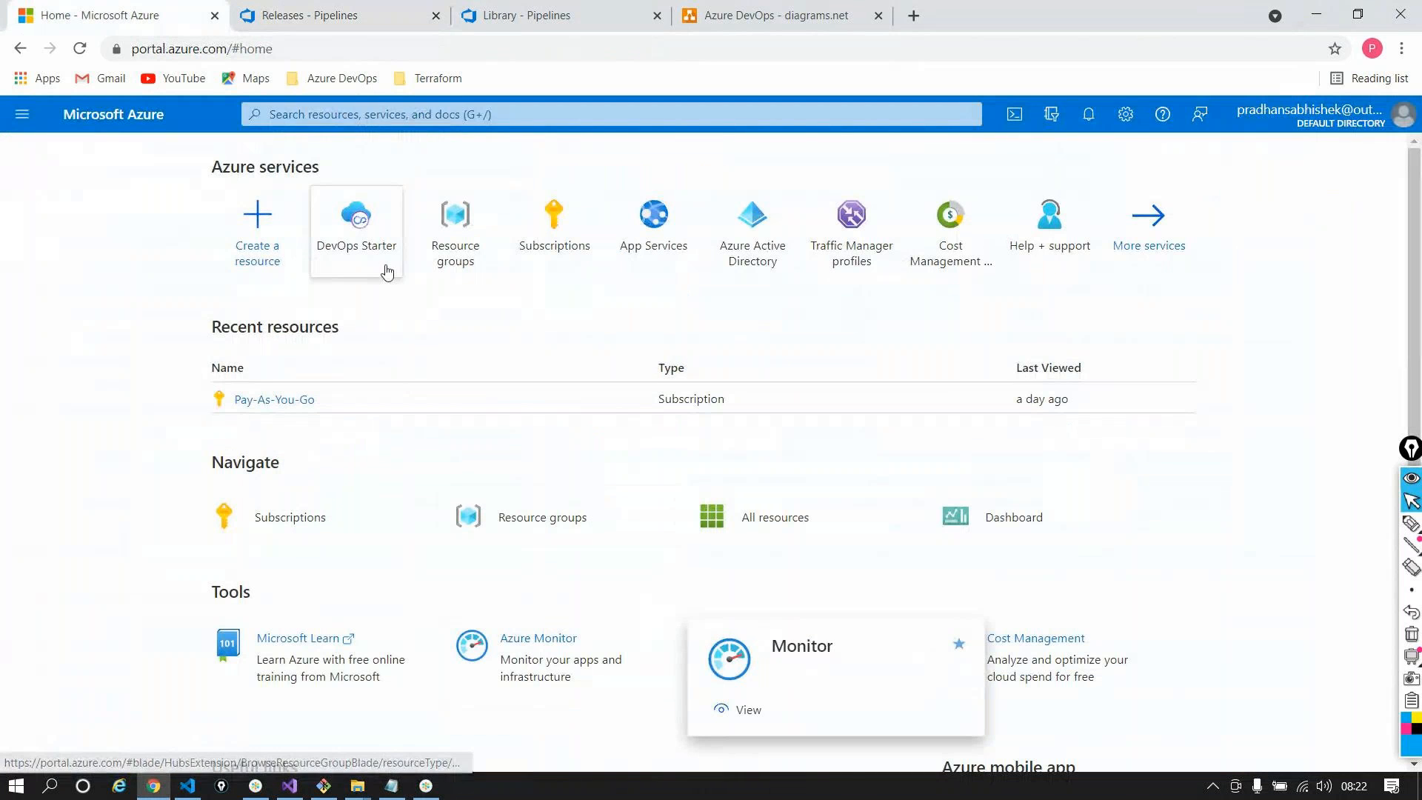
{"action": "left_click", "coordinate": [348, 114]}
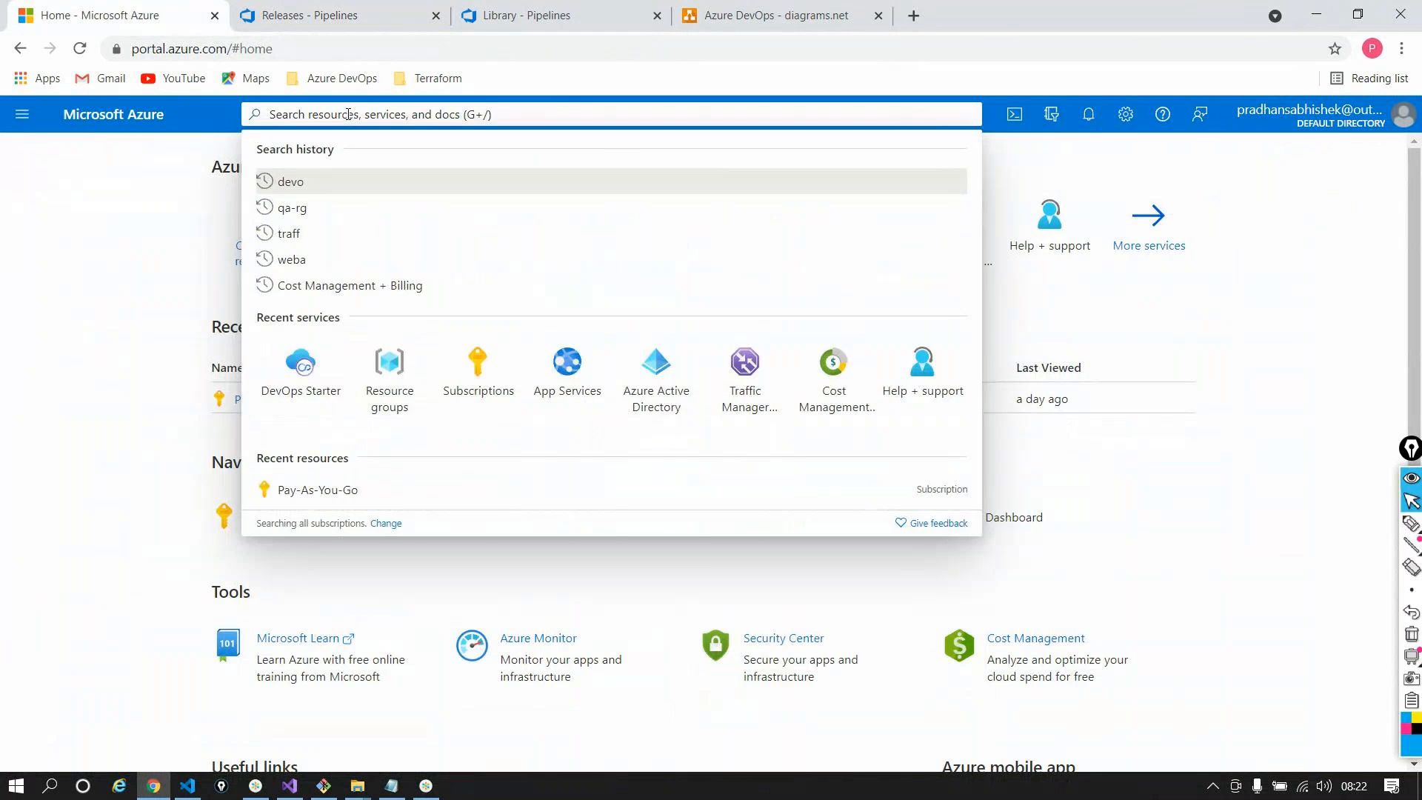
{"action": "type", "text": "DevOps"}
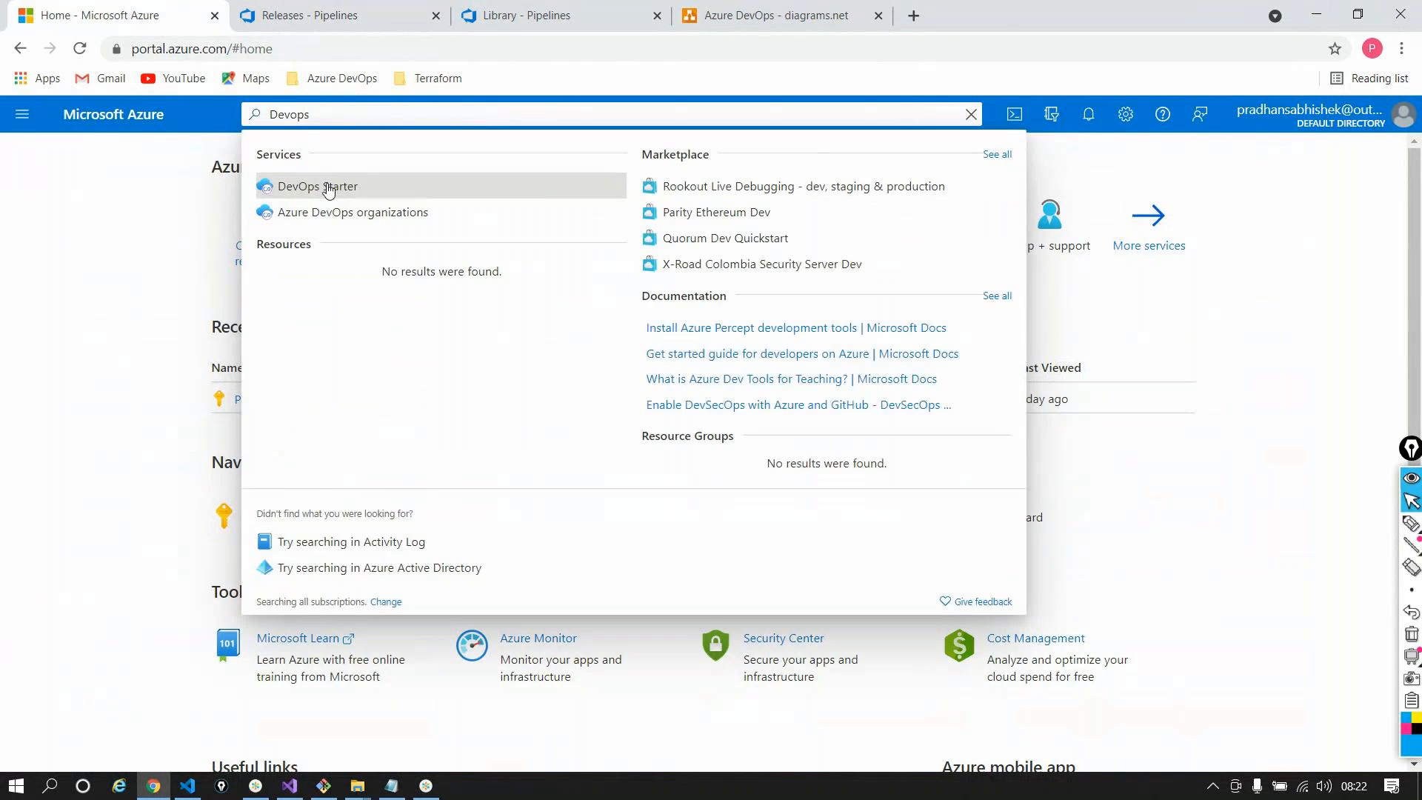
{"action": "left_click", "coordinate": [327, 187]}
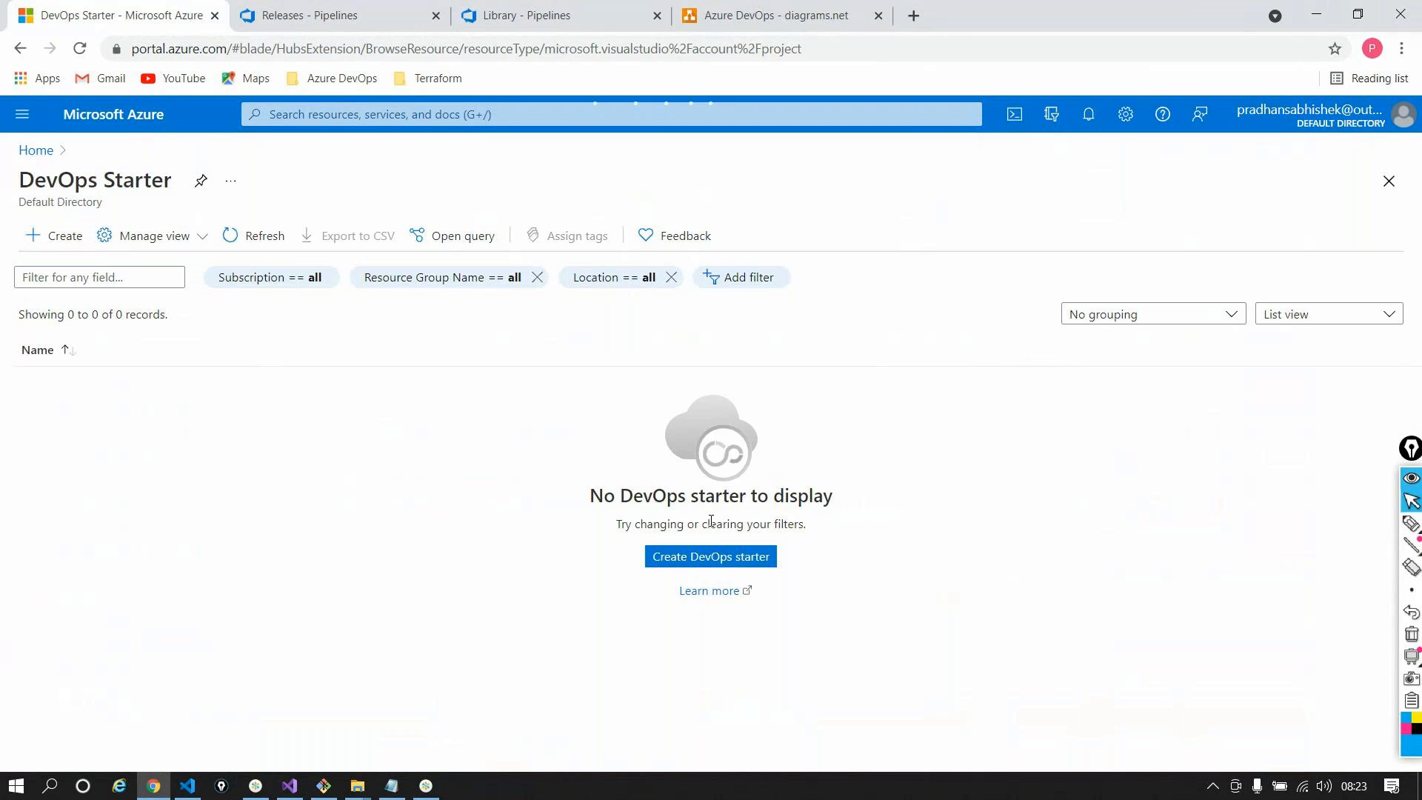
Start a new DevOps Starter project and highlight the note that GitHub is currently used
{"action": "left_click", "coordinate": [30, 235]}
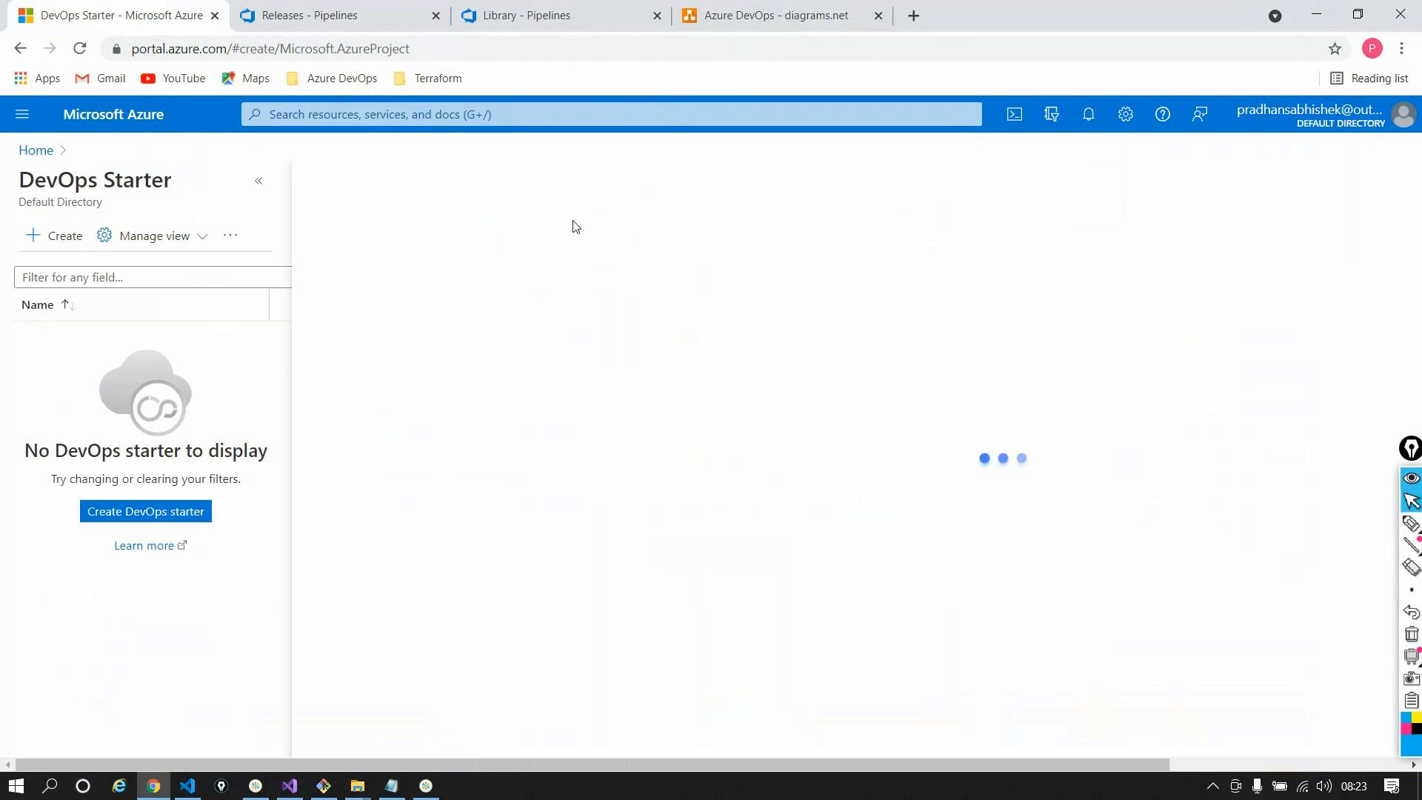
{"action": "left_click", "coordinate": [260, 183]}
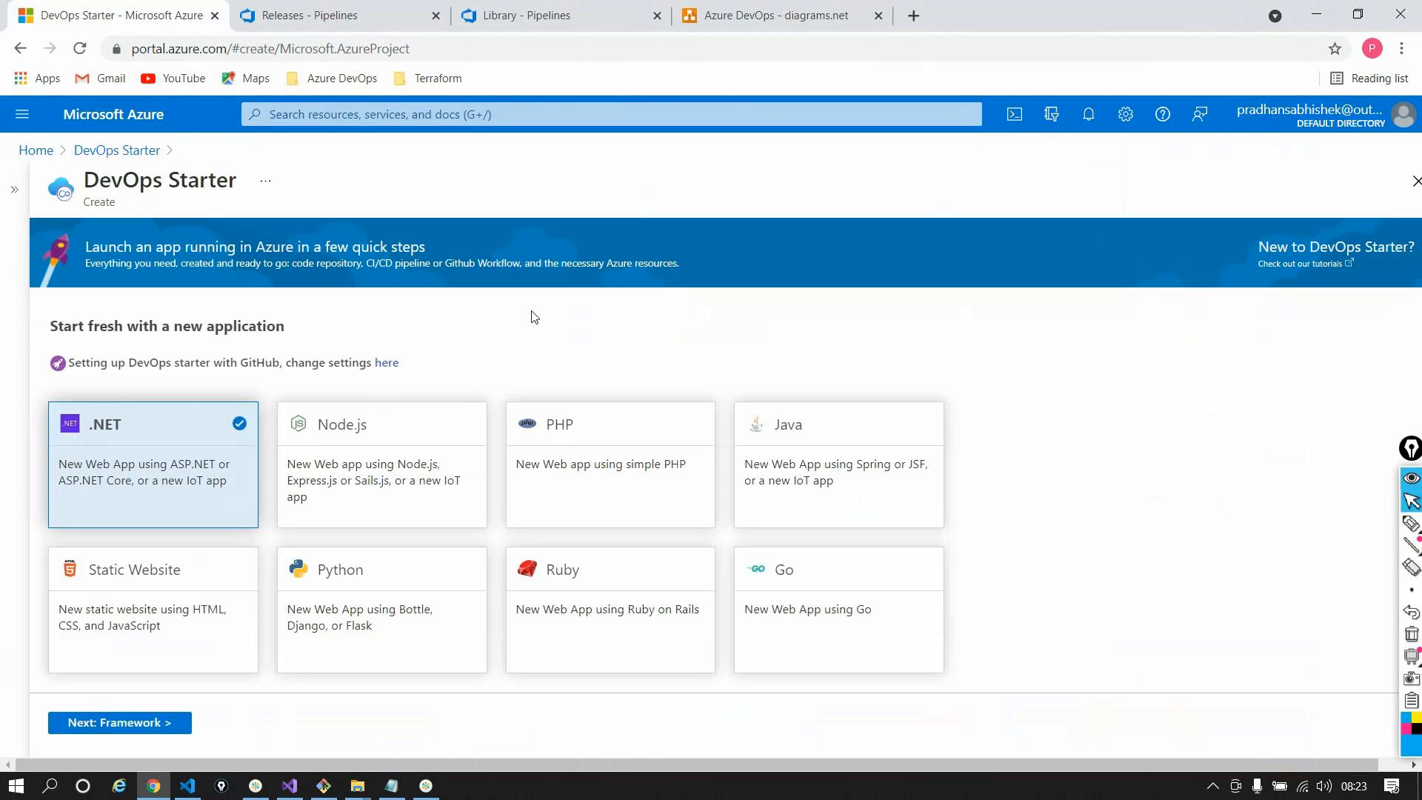
{"action": "triple_click", "coordinate": [94, 361]}
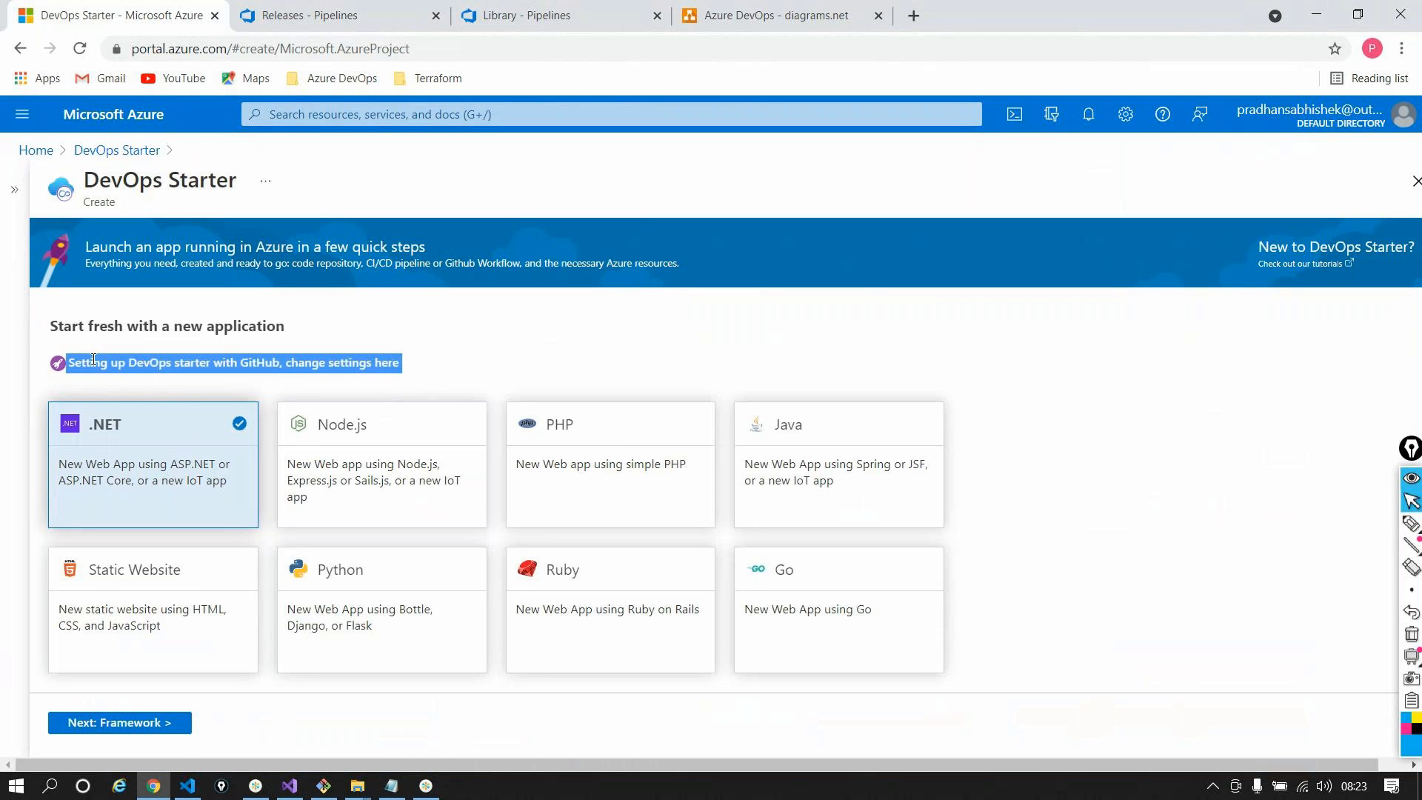
{"action": "double_click", "coordinate": [259, 362]}
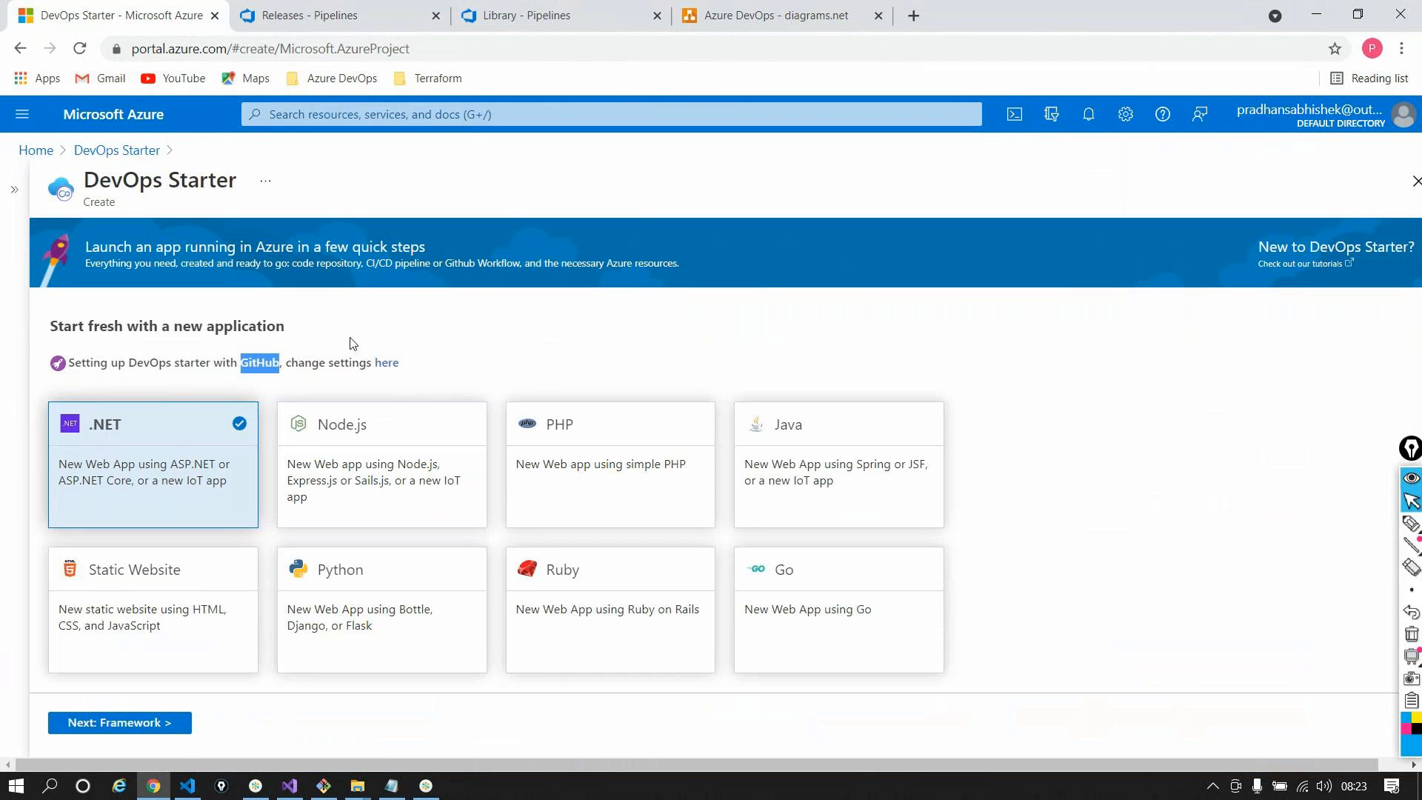
{"action": "left_click", "coordinate": [530, 315]}
Change the DevOps Starter source setting from GitHub to Azure DevOps
{"action": "left_click", "coordinate": [388, 363]}
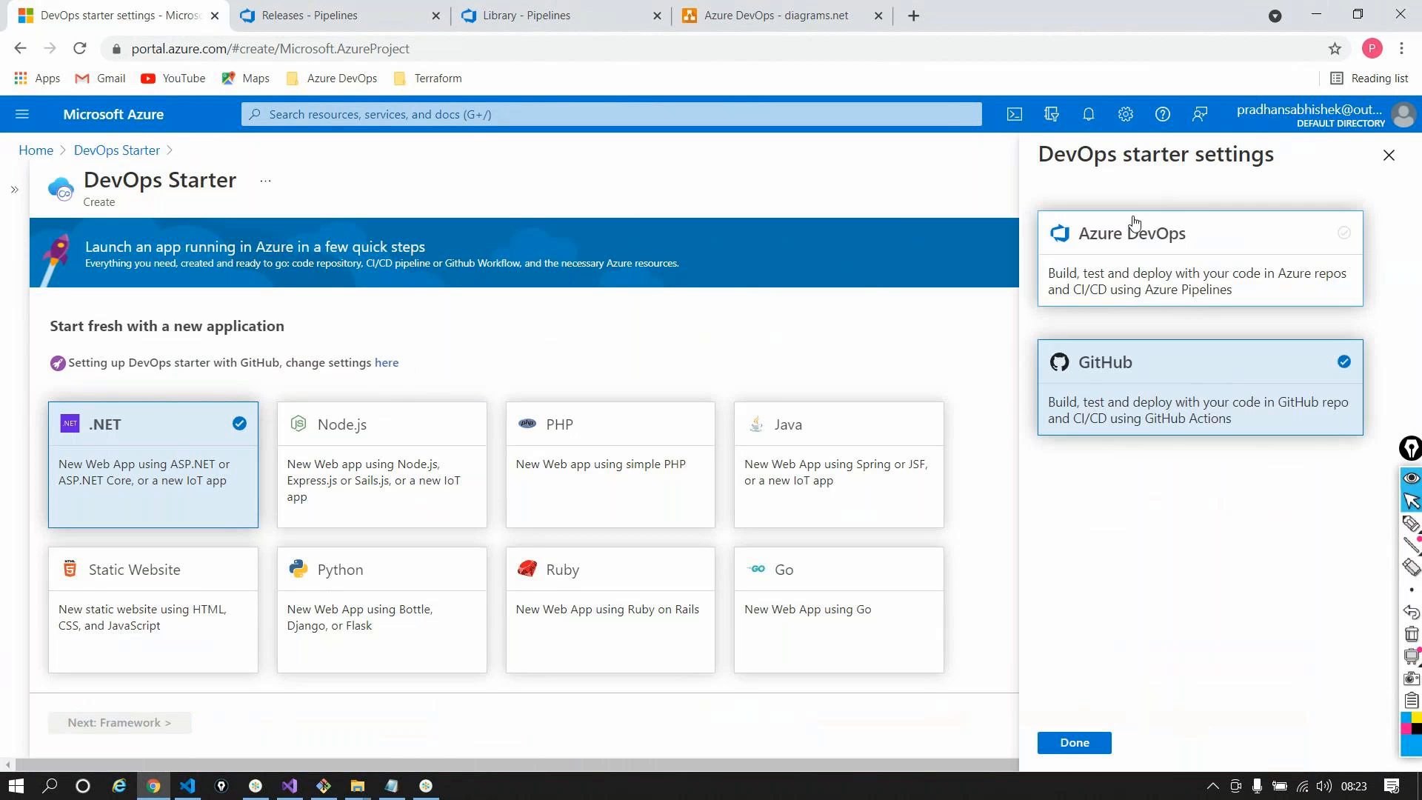
{"action": "left_click", "coordinate": [1133, 227]}
{"action": "left_click", "coordinate": [1075, 742]}
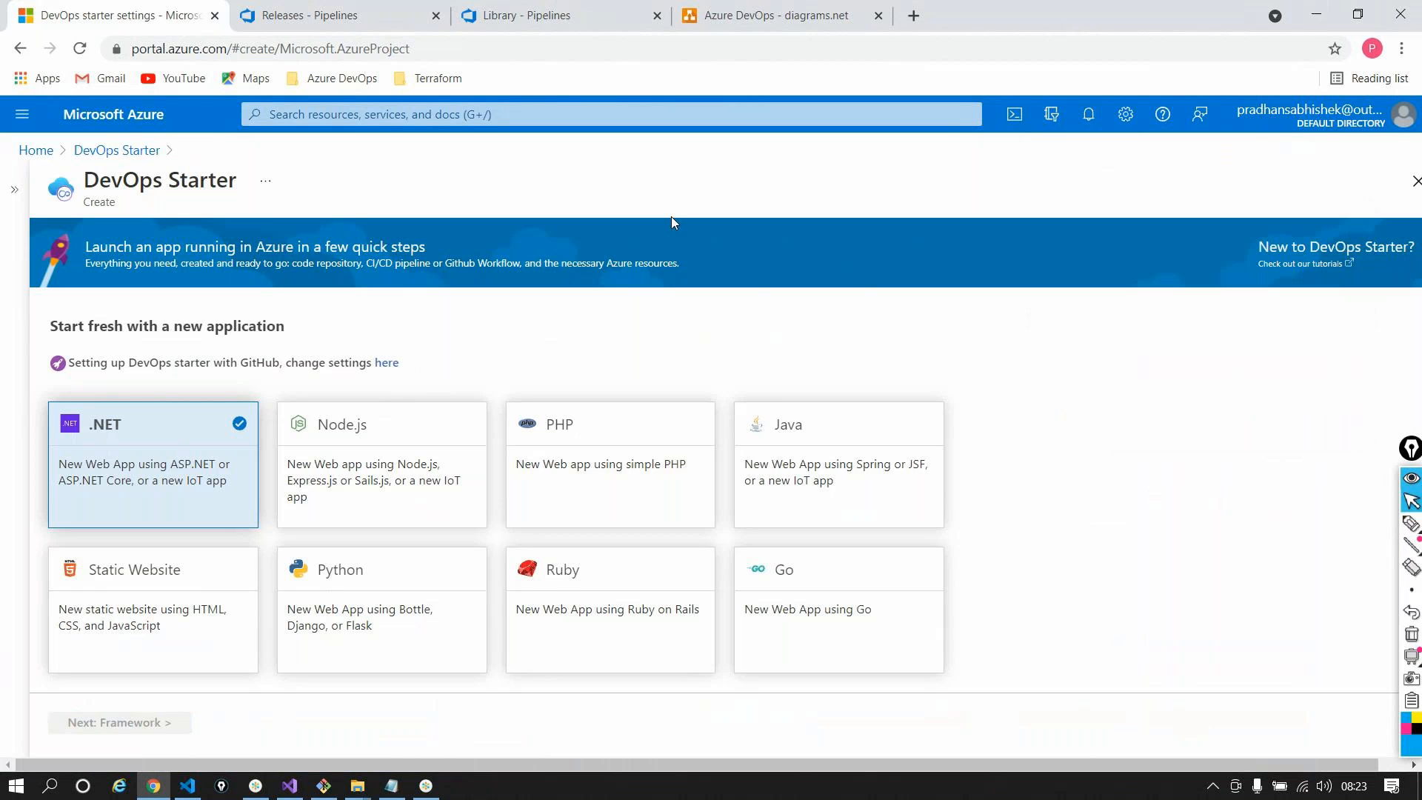
{"action": "scroll", "coordinate": [403, 374], "scroll_direction": "down", "scroll_amount": 2}
{"action": "scroll", "coordinate": [721, 367], "scroll_direction": "up", "scroll_amount": 1}
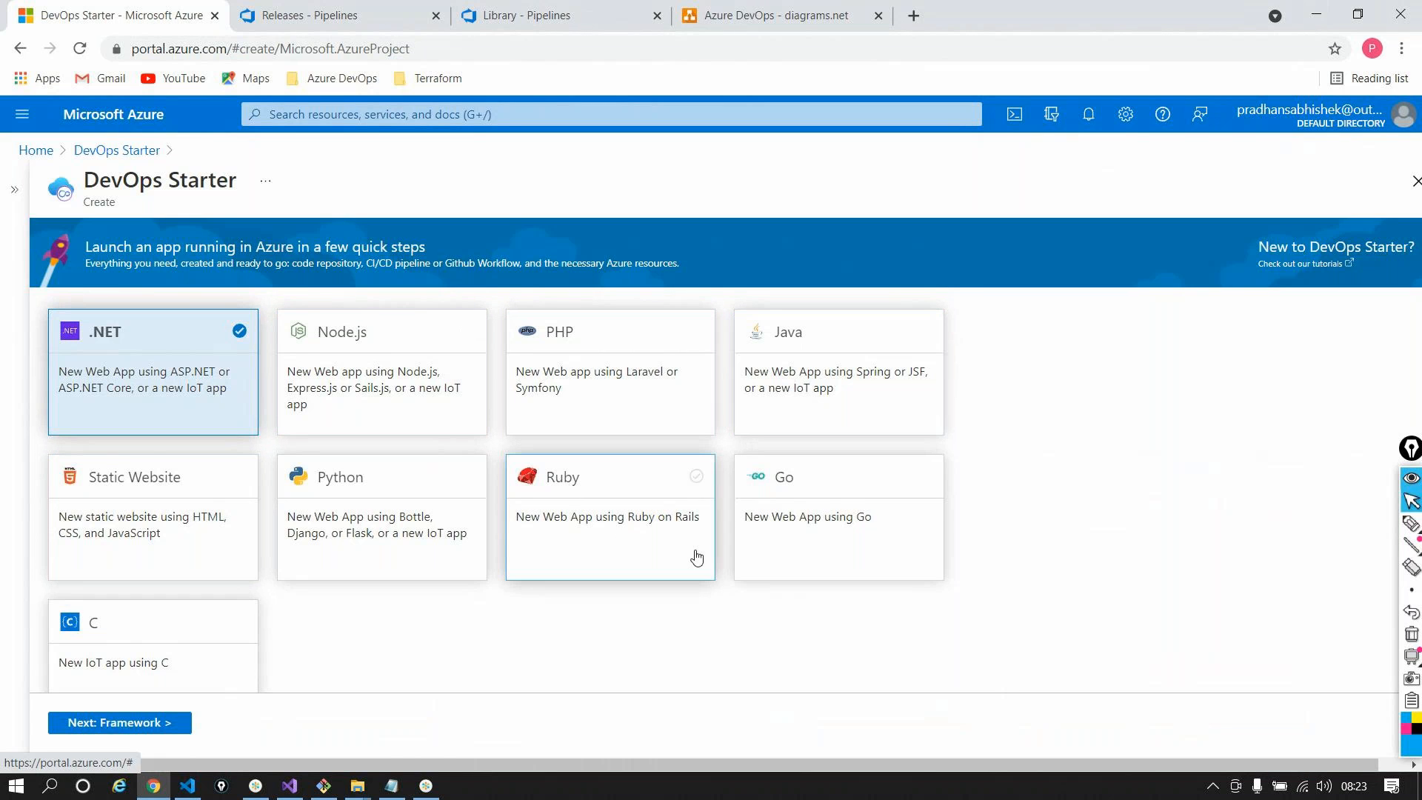
Keep .NET as the runtime and continue to the framework choice
{"action": "scroll", "coordinate": [673, 563], "scroll_direction": "down", "scroll_amount": 3}
{"action": "scroll", "coordinate": [670, 563], "scroll_direction": "down", "scroll_amount": 1}
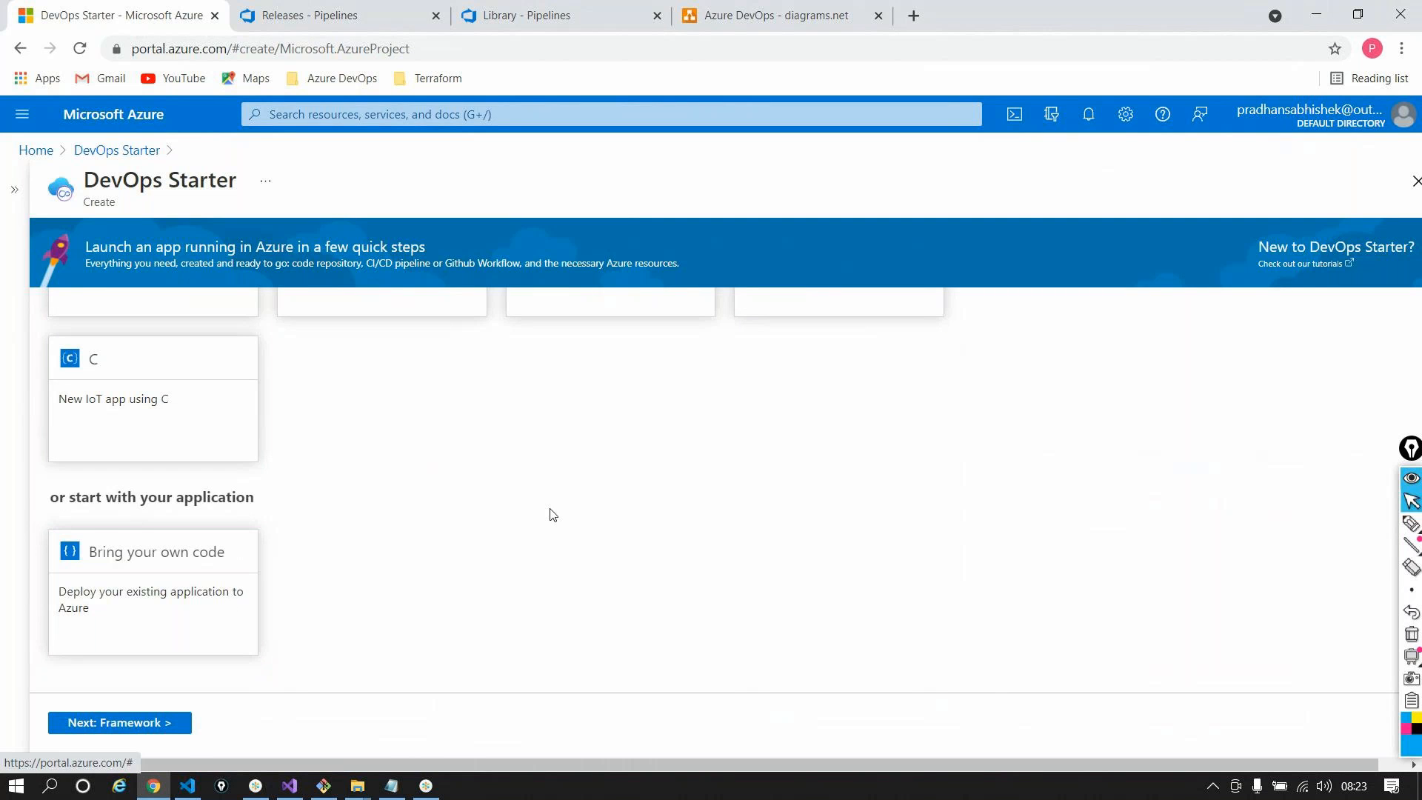
{"action": "scroll", "coordinate": [550, 514], "scroll_direction": "up", "scroll_amount": 5}
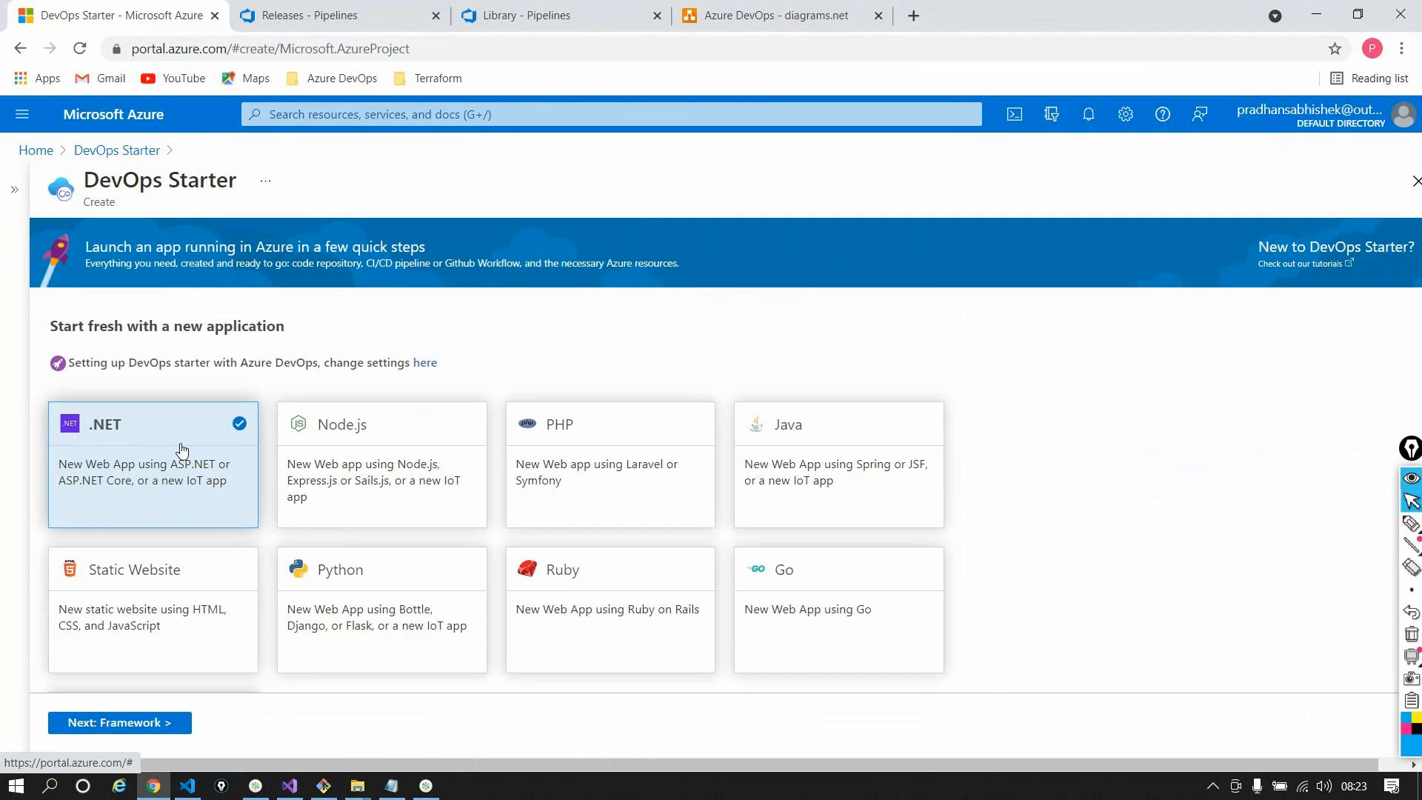
{"action": "left_click", "coordinate": [158, 722]}
Choose ASP.NET Core as the framework and continue to service selection
{"action": "left_click", "coordinate": [413, 457]}
{"action": "scroll", "coordinate": [966, 348], "scroll_direction": "down", "scroll_amount": 1}
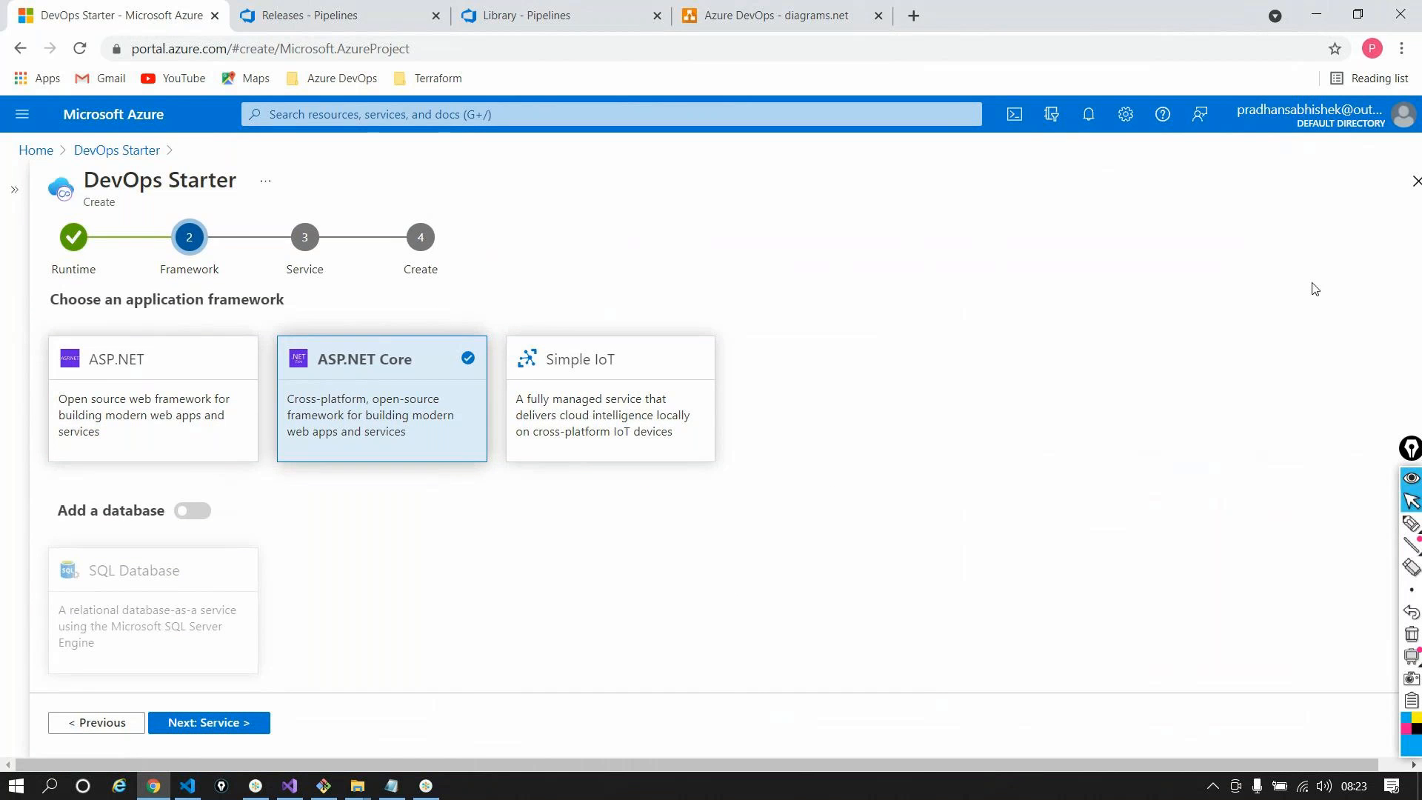
{"action": "left_click", "coordinate": [209, 722]}
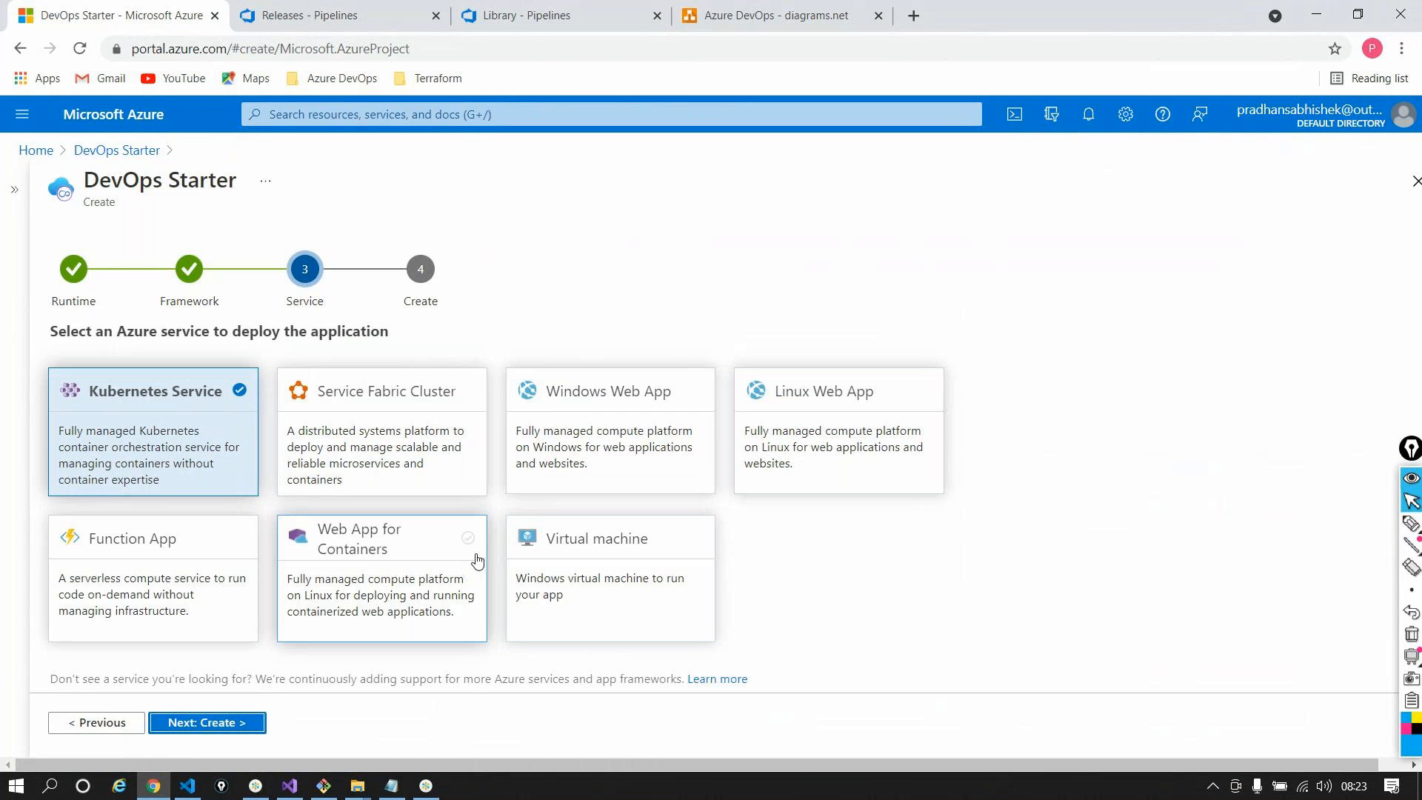
Choose Virtual machine as the deployment service and move to the Create step's Project name
{"action": "left_click", "coordinate": [596, 555]}
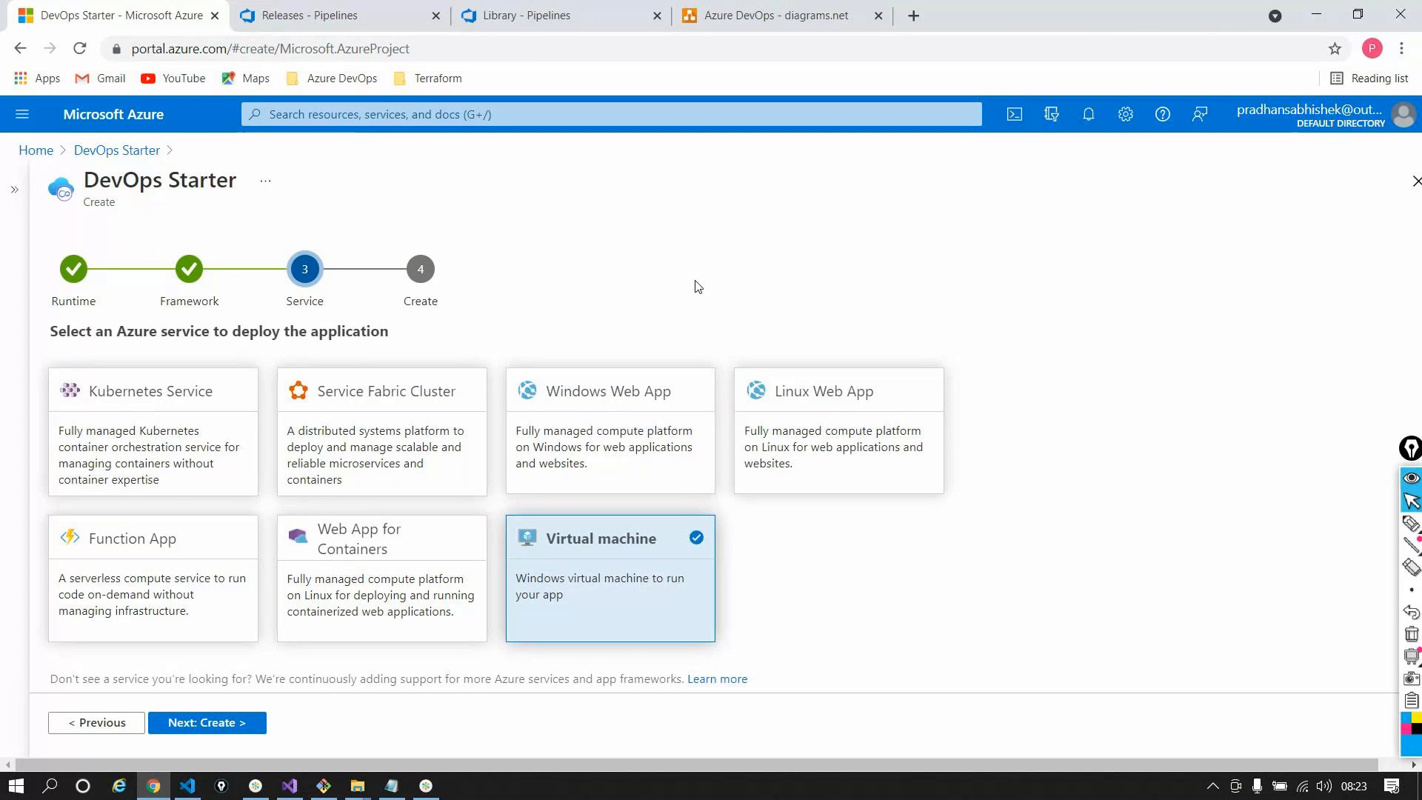
{"action": "left_click", "coordinate": [175, 725]}
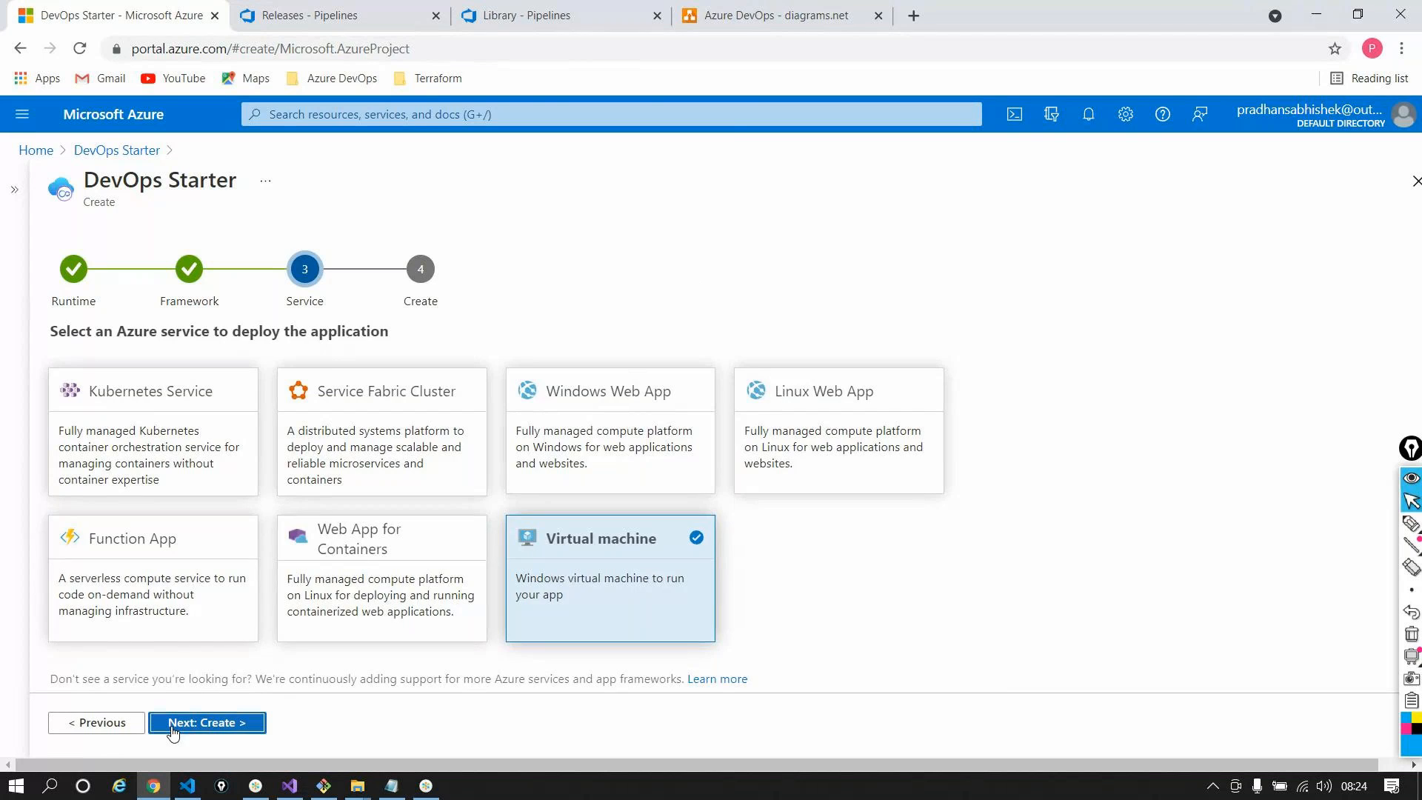
{"action": "left_click", "coordinate": [376, 402]}
{"action": "left_click", "coordinate": [375, 402]}
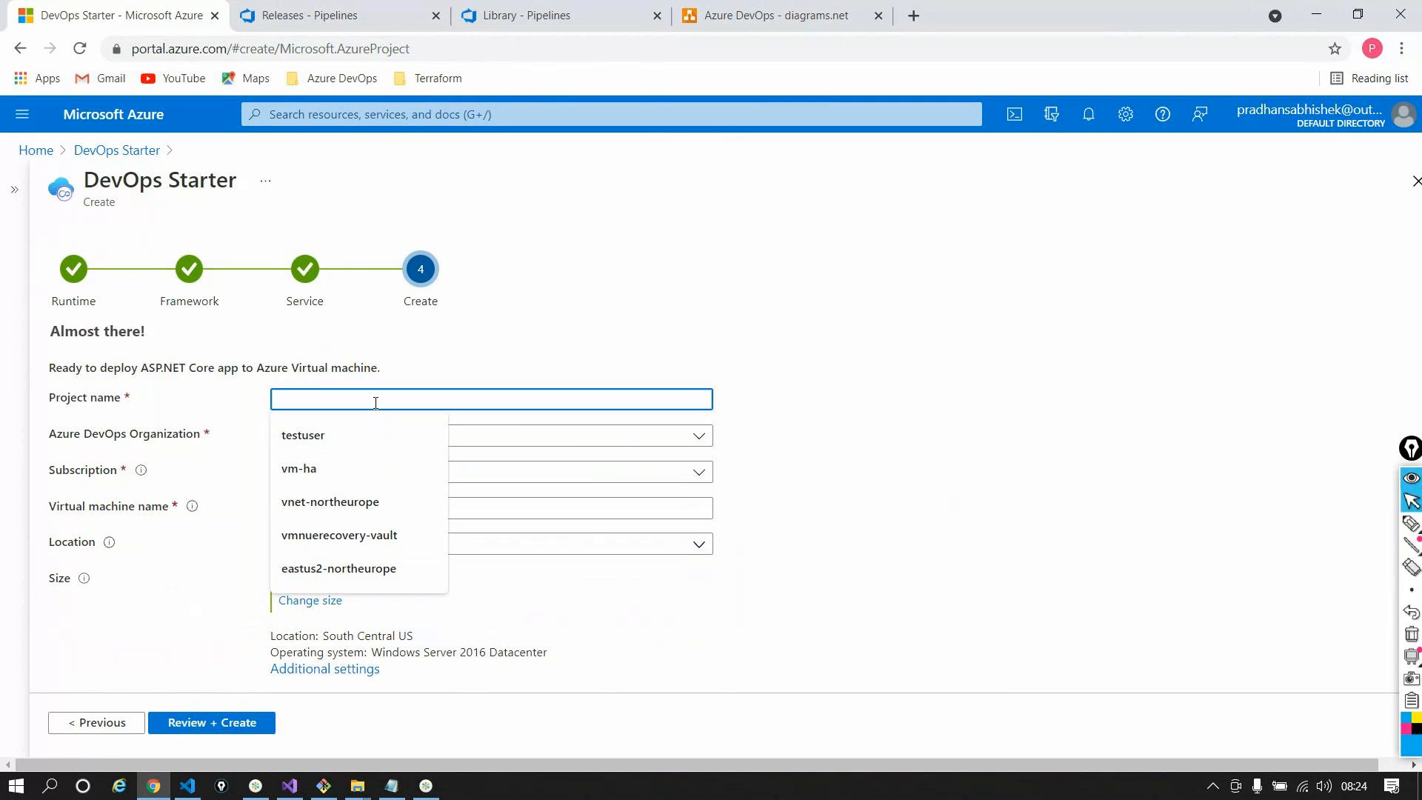
Name the project testproject-demo and the virtual machine testprojvm
{"action": "type", "text": "testproj"}
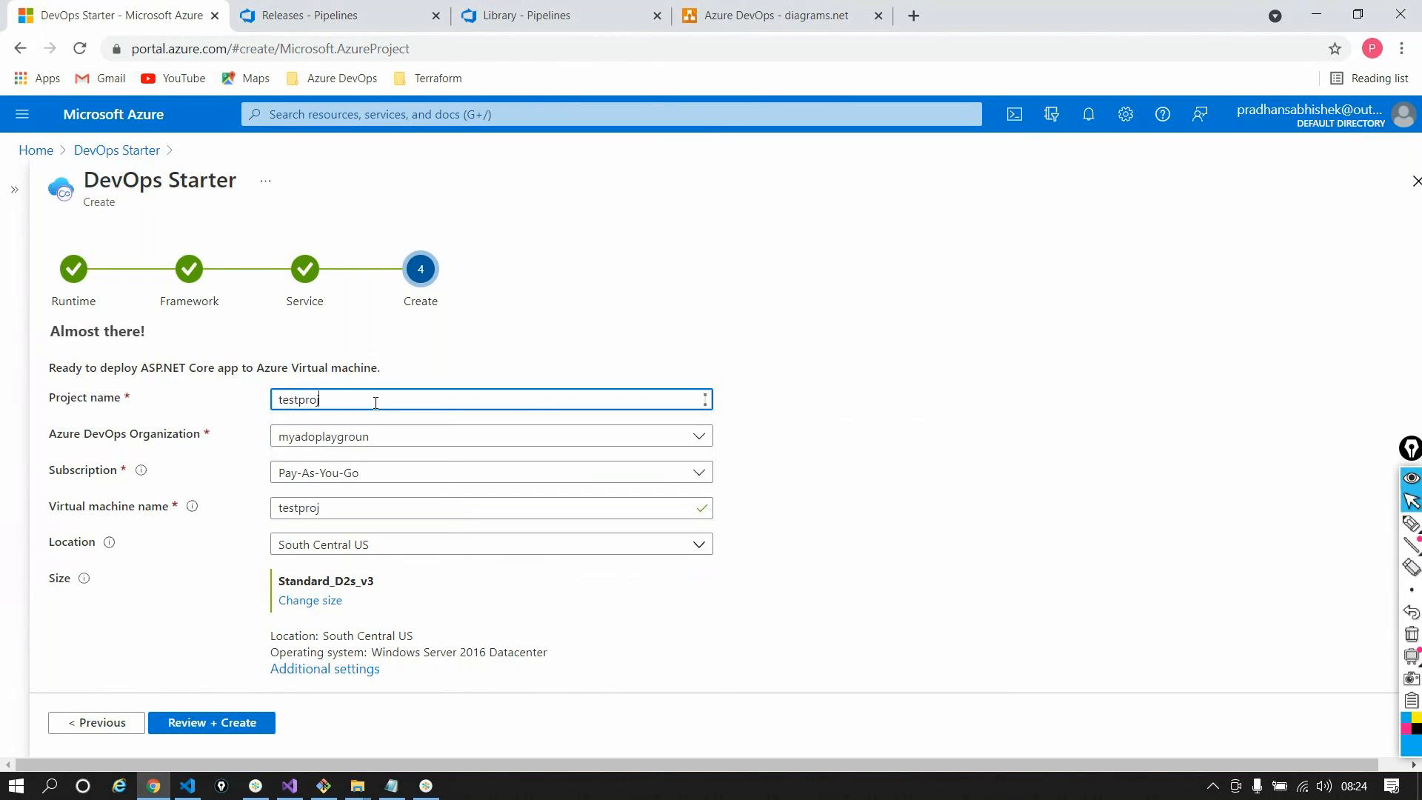
{"action": "type", "text": "ect-demo"}
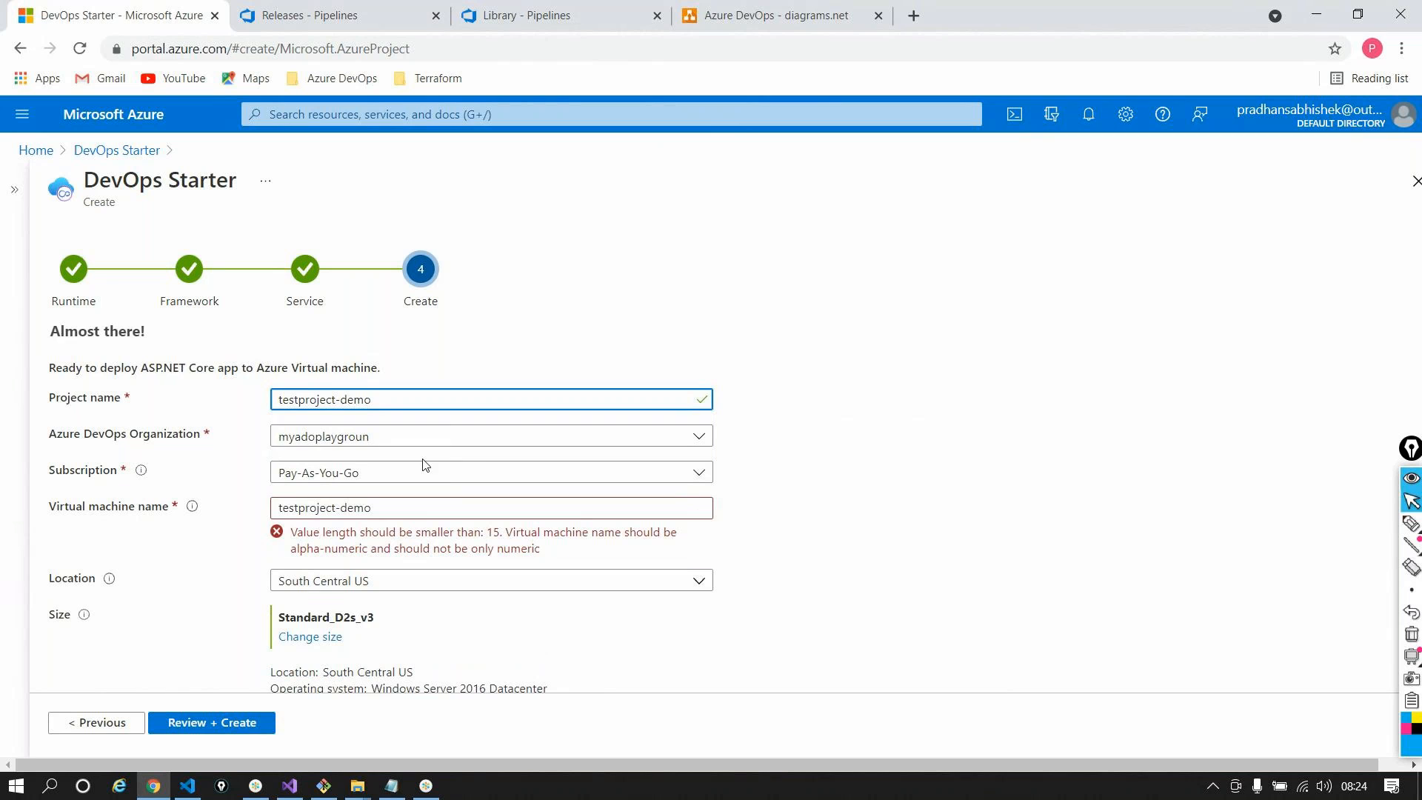
{"action": "left_click", "coordinate": [373, 508]}
{"action": "double_click", "coordinate": [371, 508]}
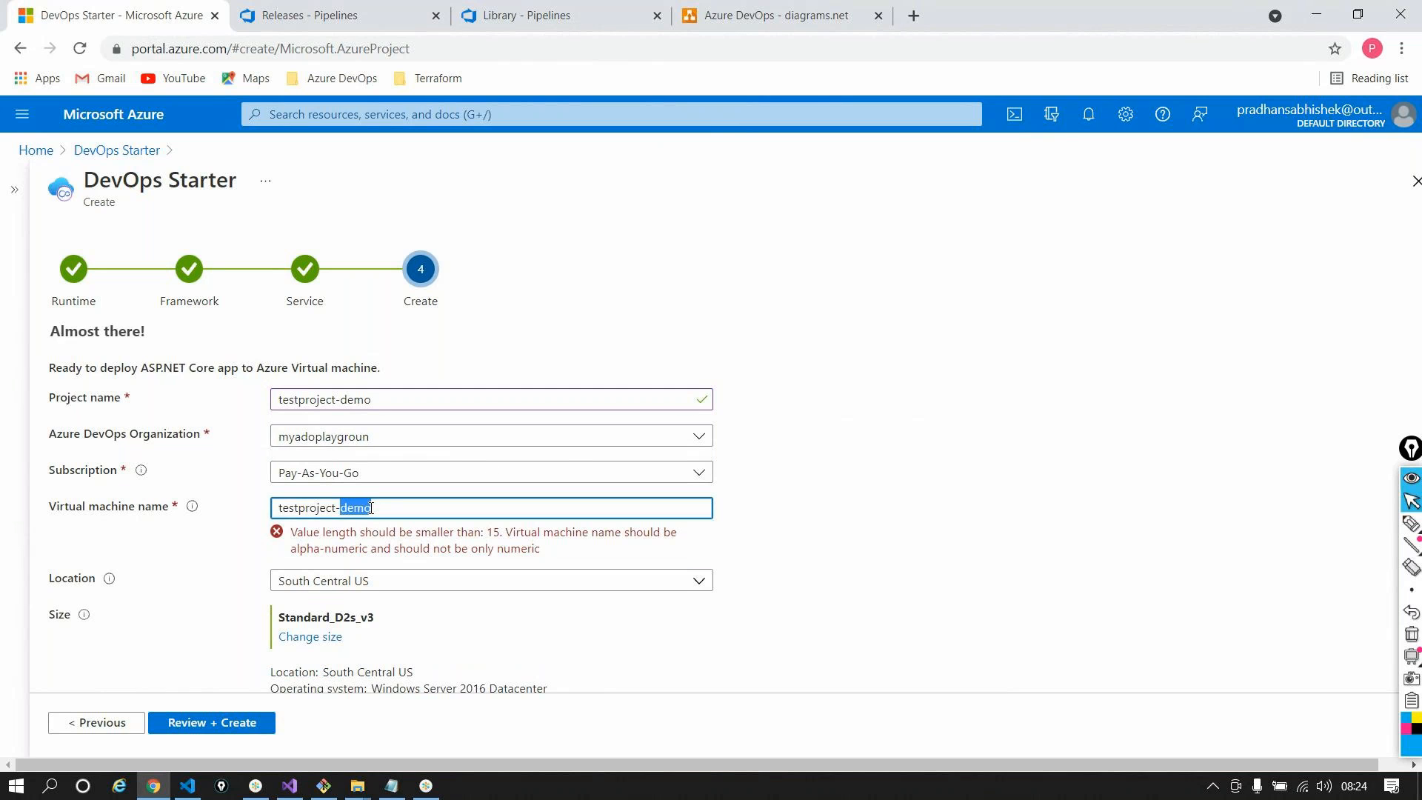
{"action": "triple_click", "coordinate": [371, 508]}
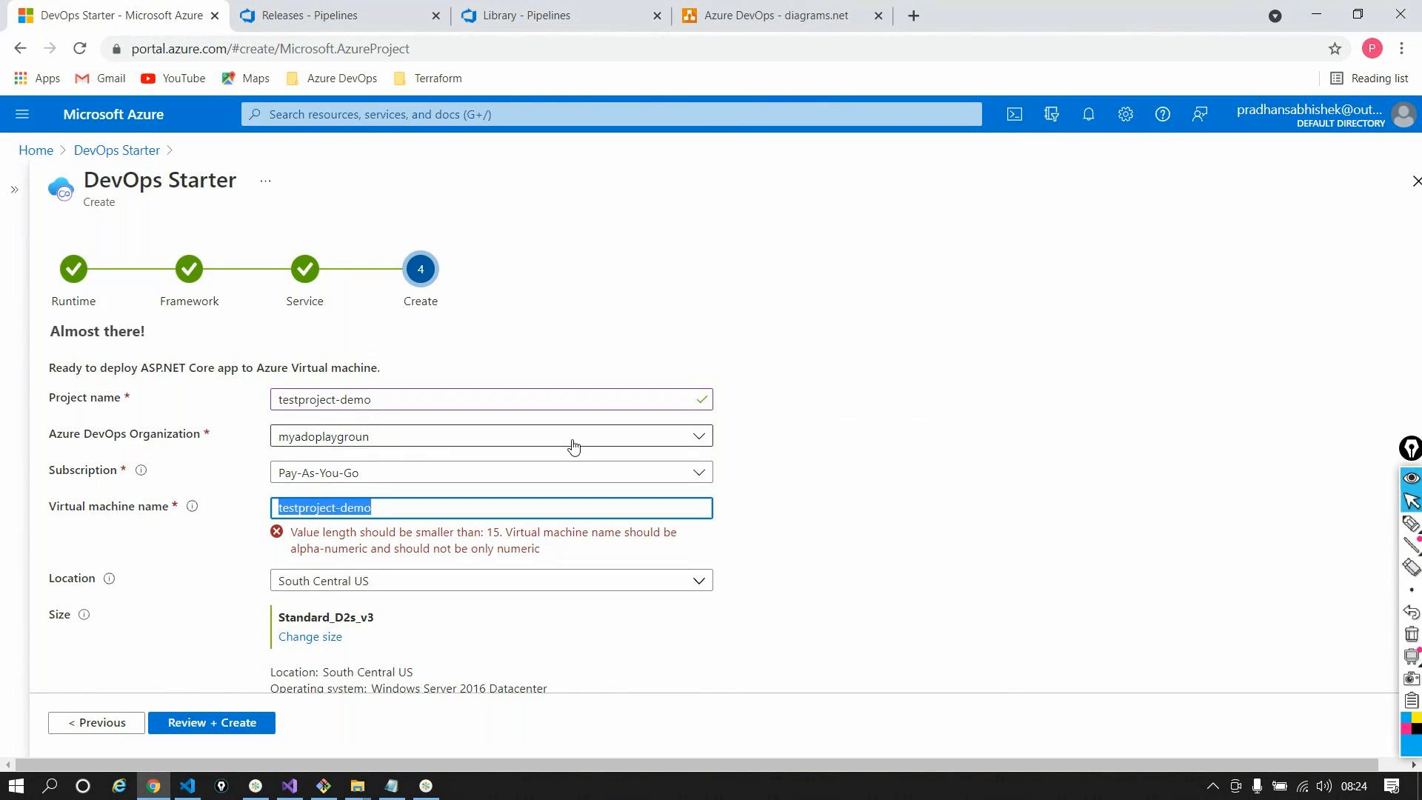
{"action": "type", "text": "test"}
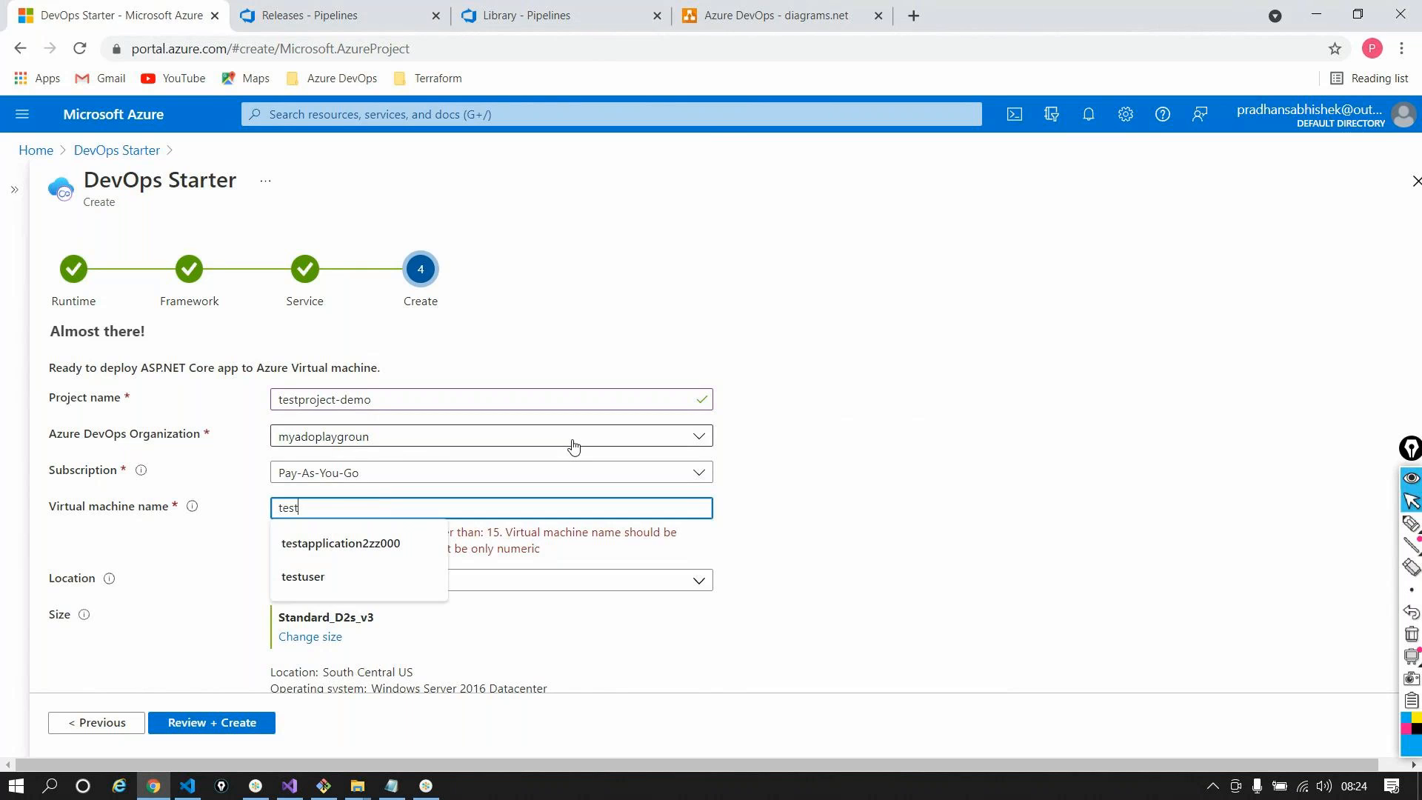
{"action": "type", "text": "projvm"}
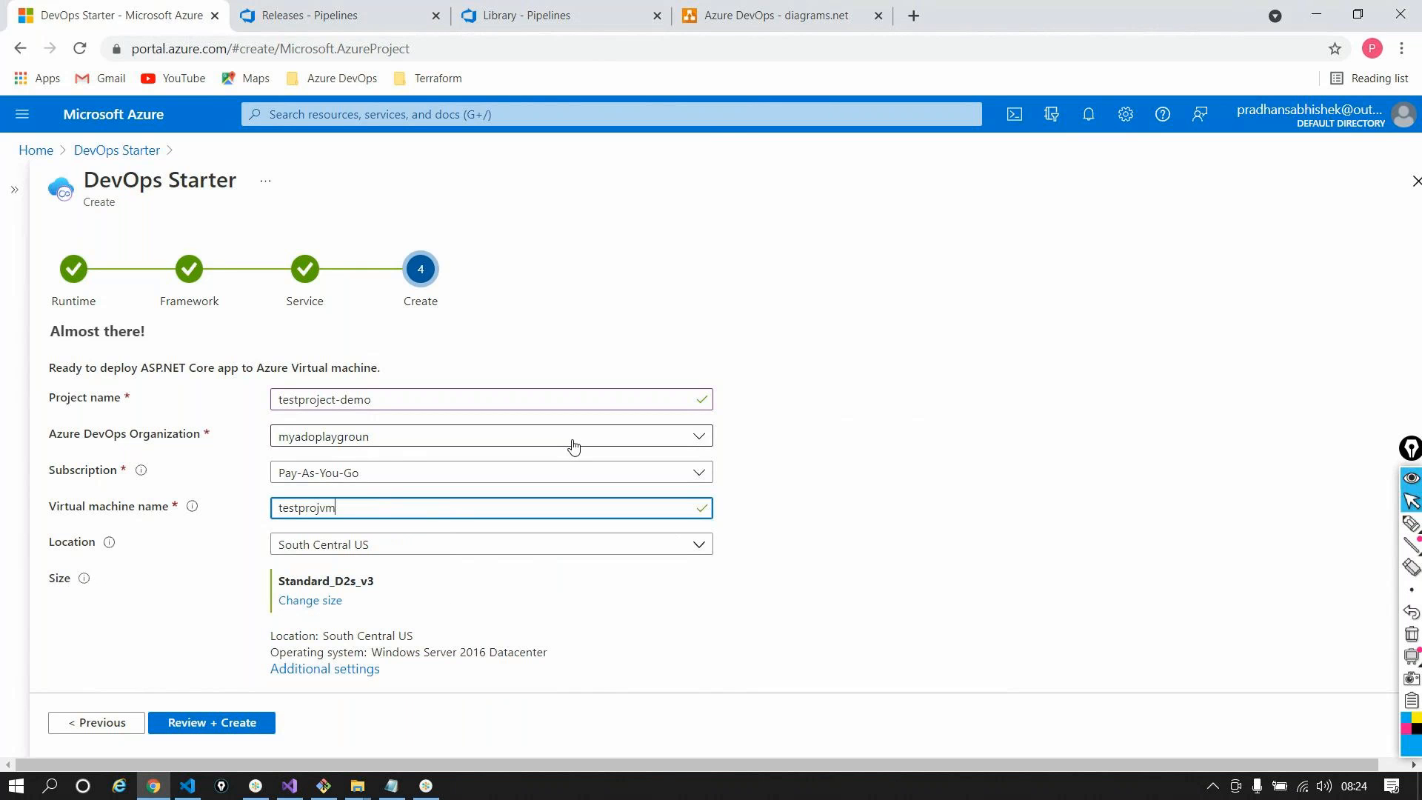
Select the myadoplaygroun organization, set location to East US 2, and open VM size choices
{"action": "left_click", "coordinate": [374, 442]}
{"action": "left_click", "coordinate": [334, 500]}
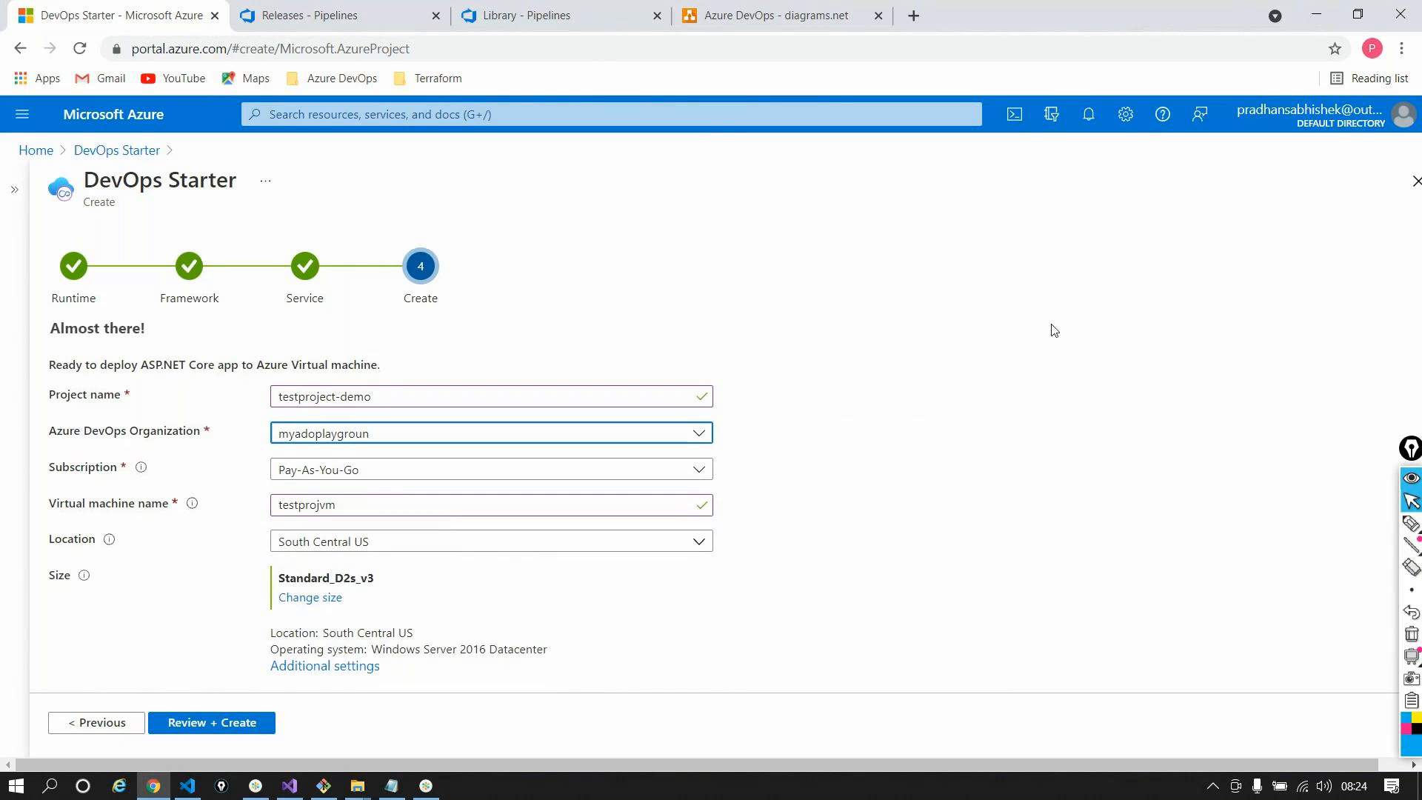
{"action": "scroll", "coordinate": [1054, 331], "scroll_direction": "down", "scroll_amount": 1}
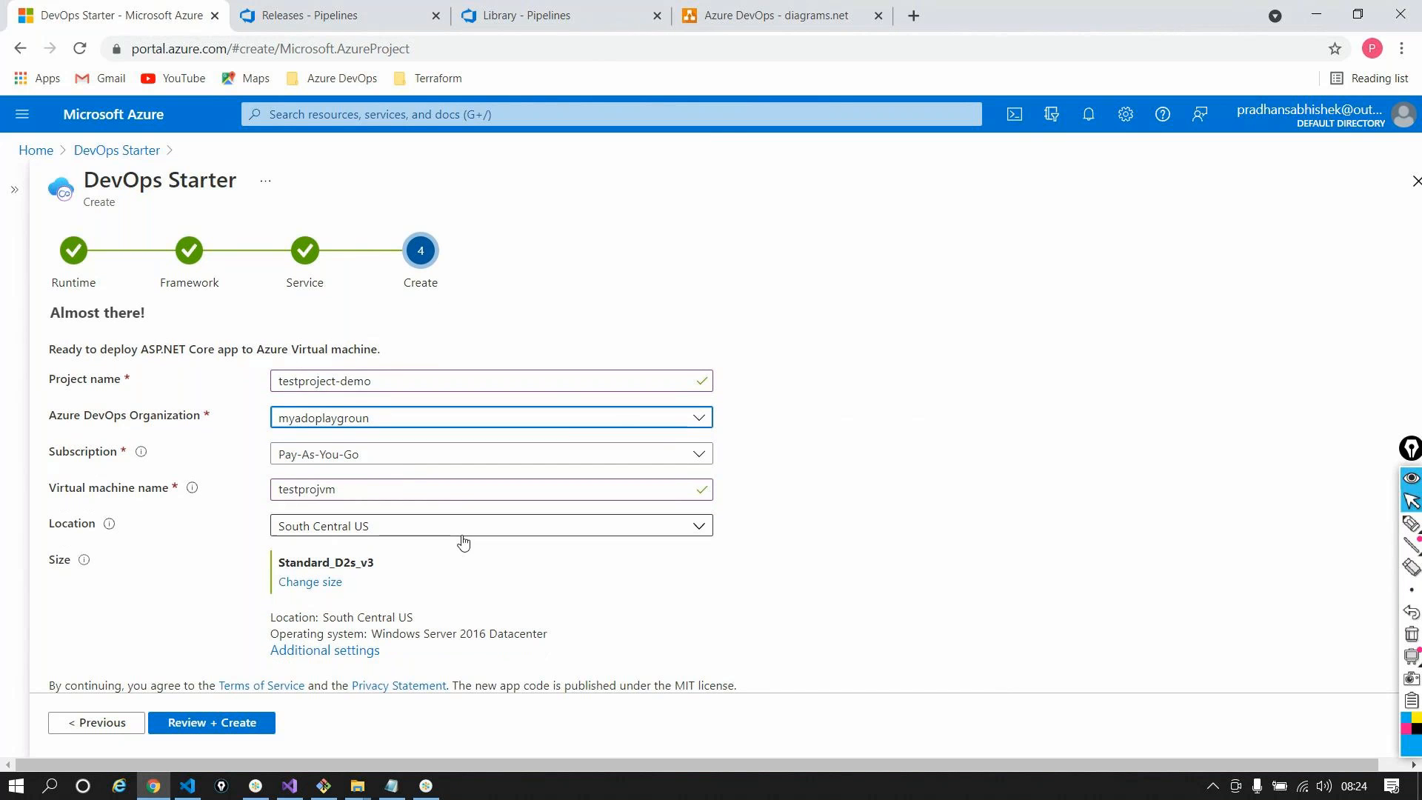
{"action": "left_click", "coordinate": [431, 523]}
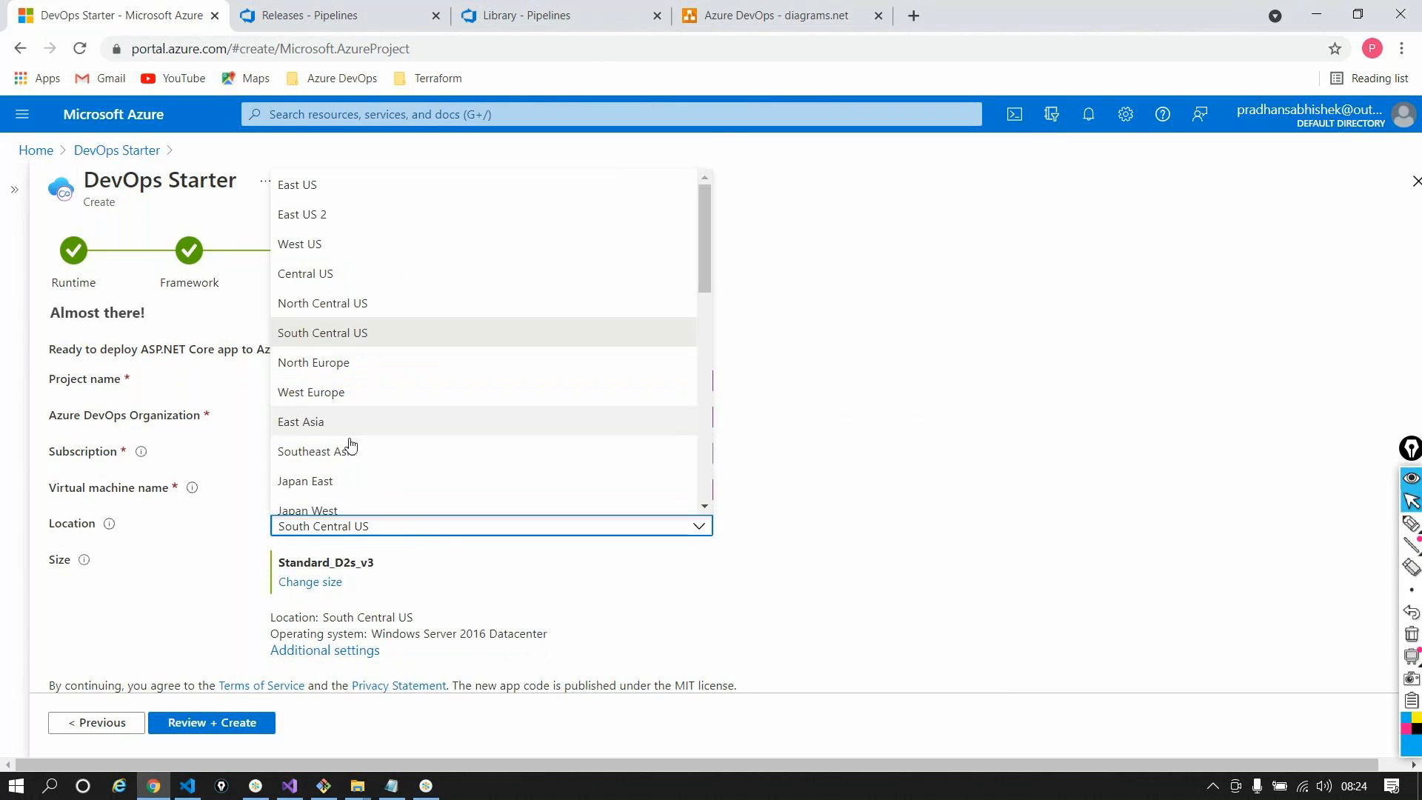
{"action": "left_click", "coordinate": [374, 214]}
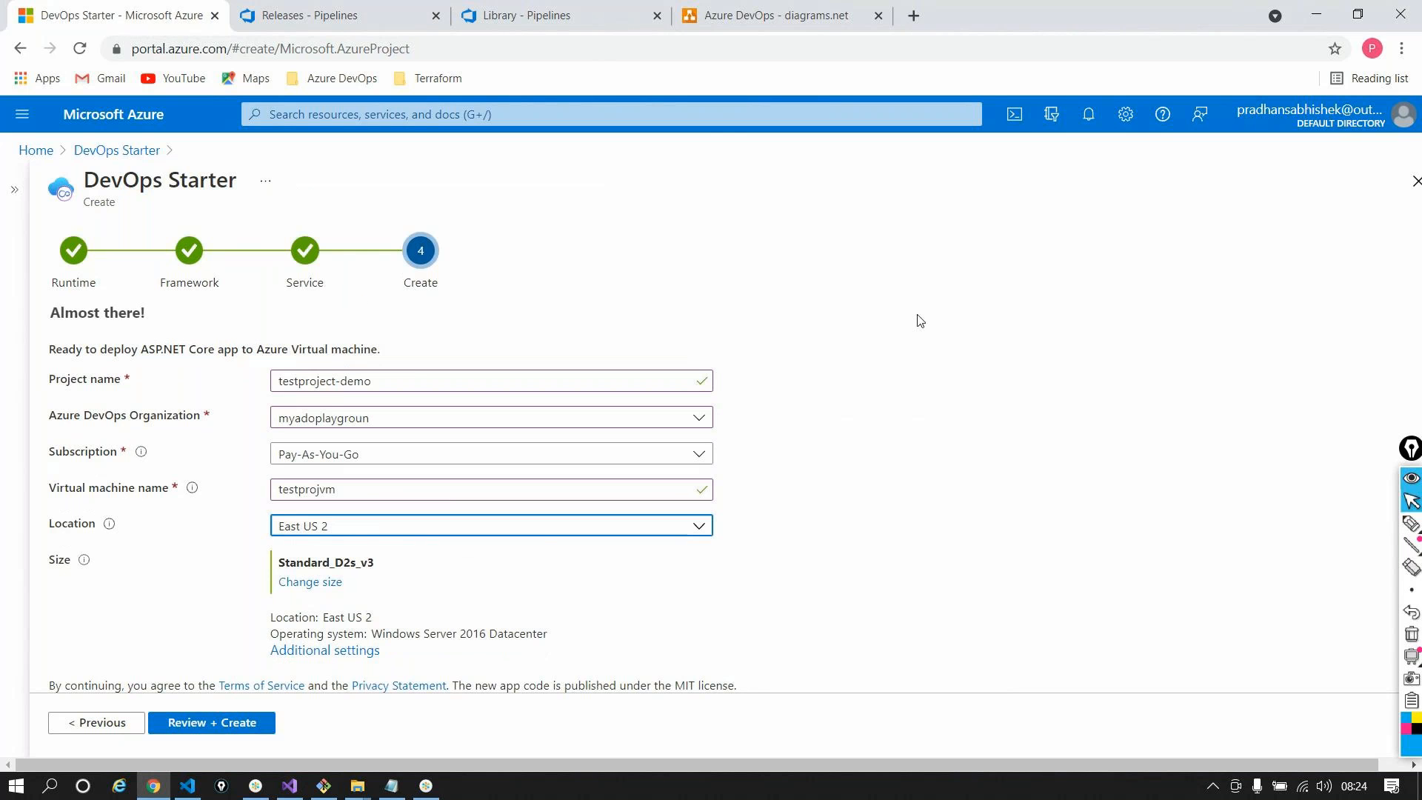
{"action": "left_click", "coordinate": [309, 585]}
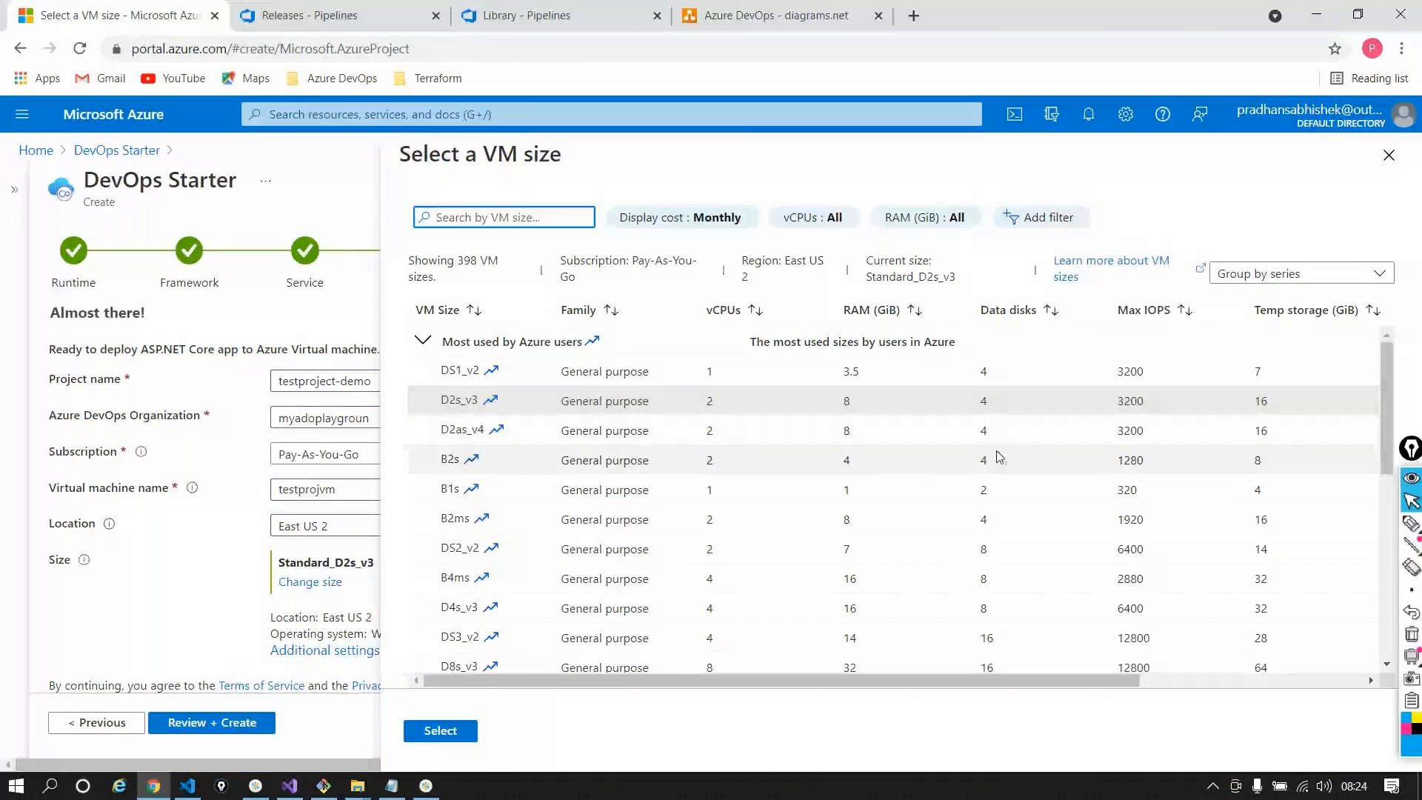
Select Standard_B2s as the virtual machine size
{"action": "left_click", "coordinate": [443, 371]}
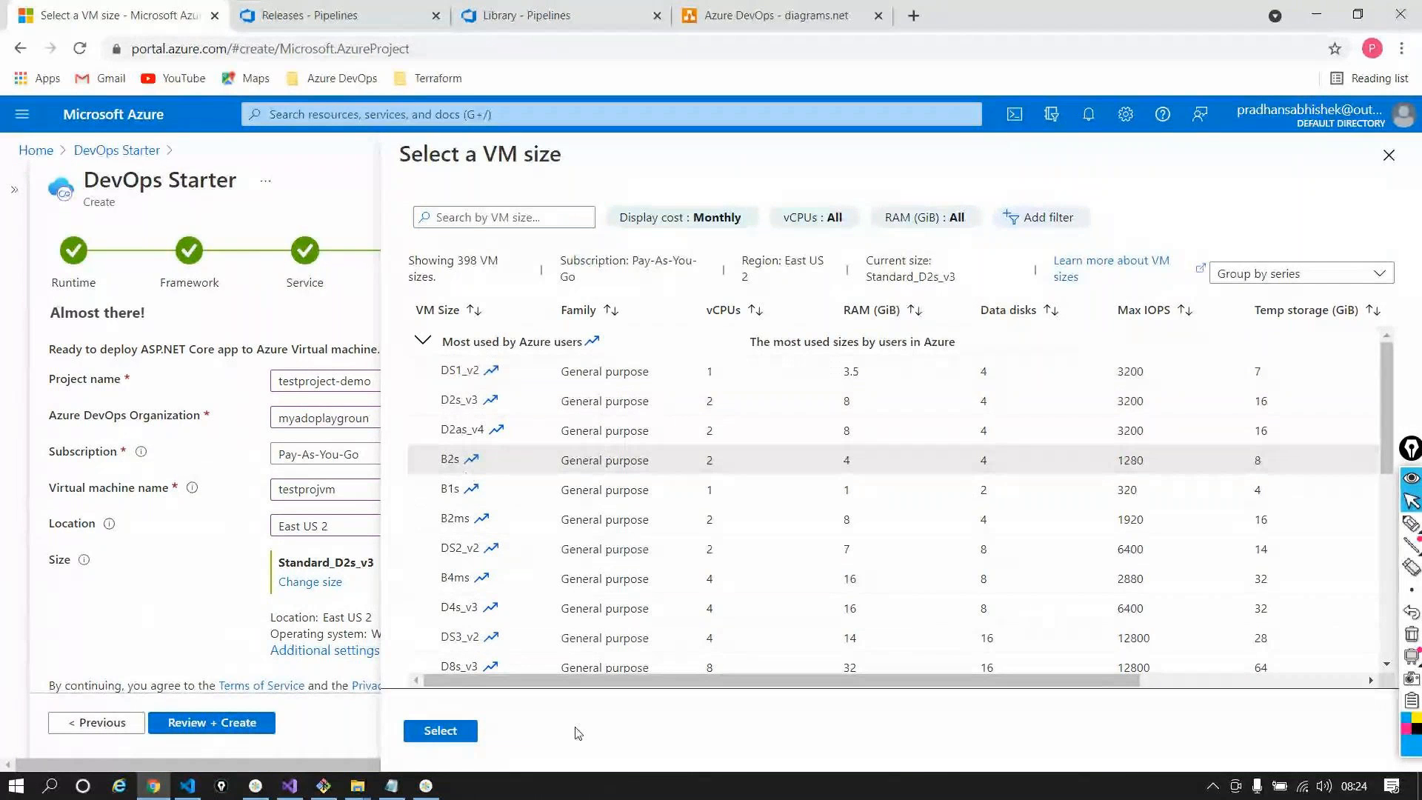
{"action": "left_click_drag", "start_coordinate": [692, 681], "coordinate": [637, 691]}
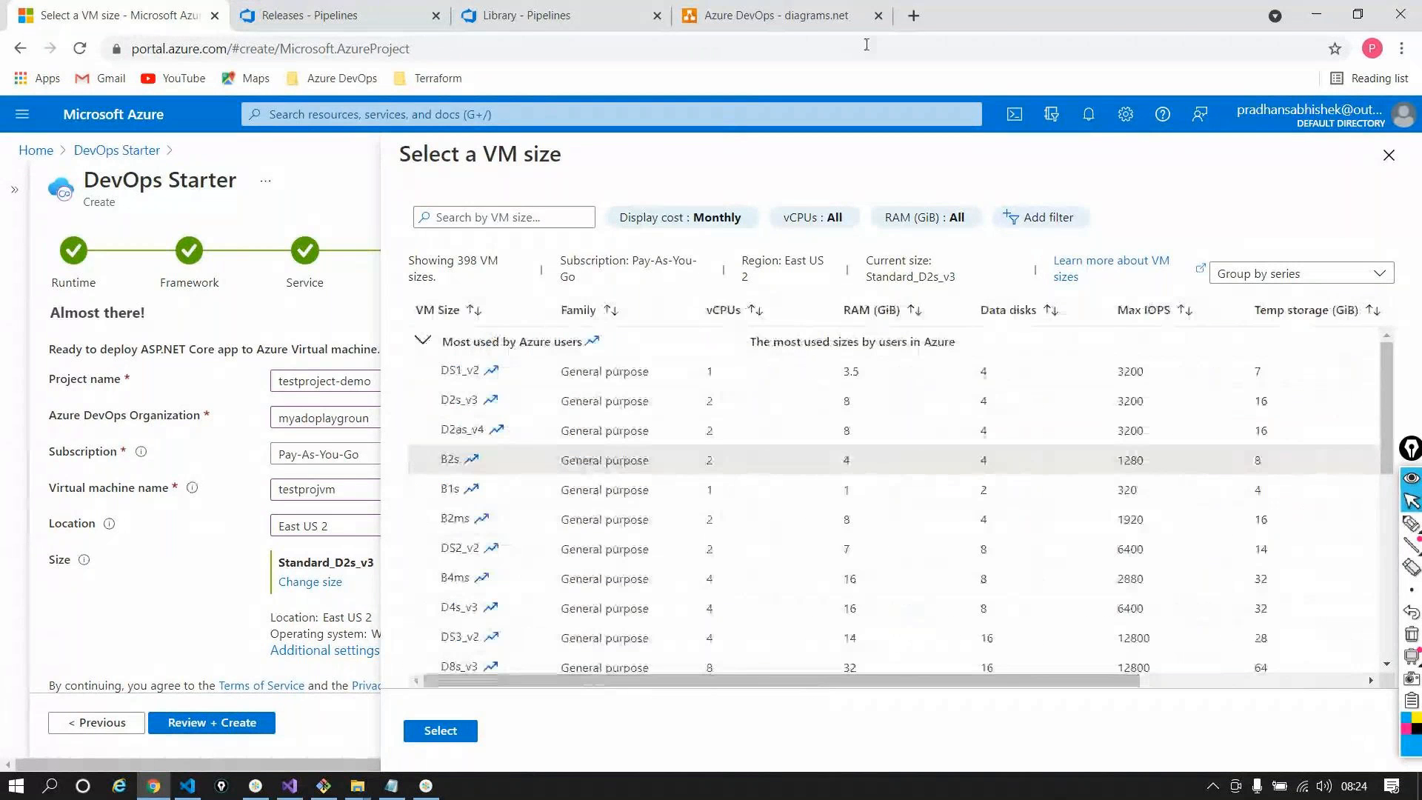
{"action": "left_click", "coordinate": [439, 732]}
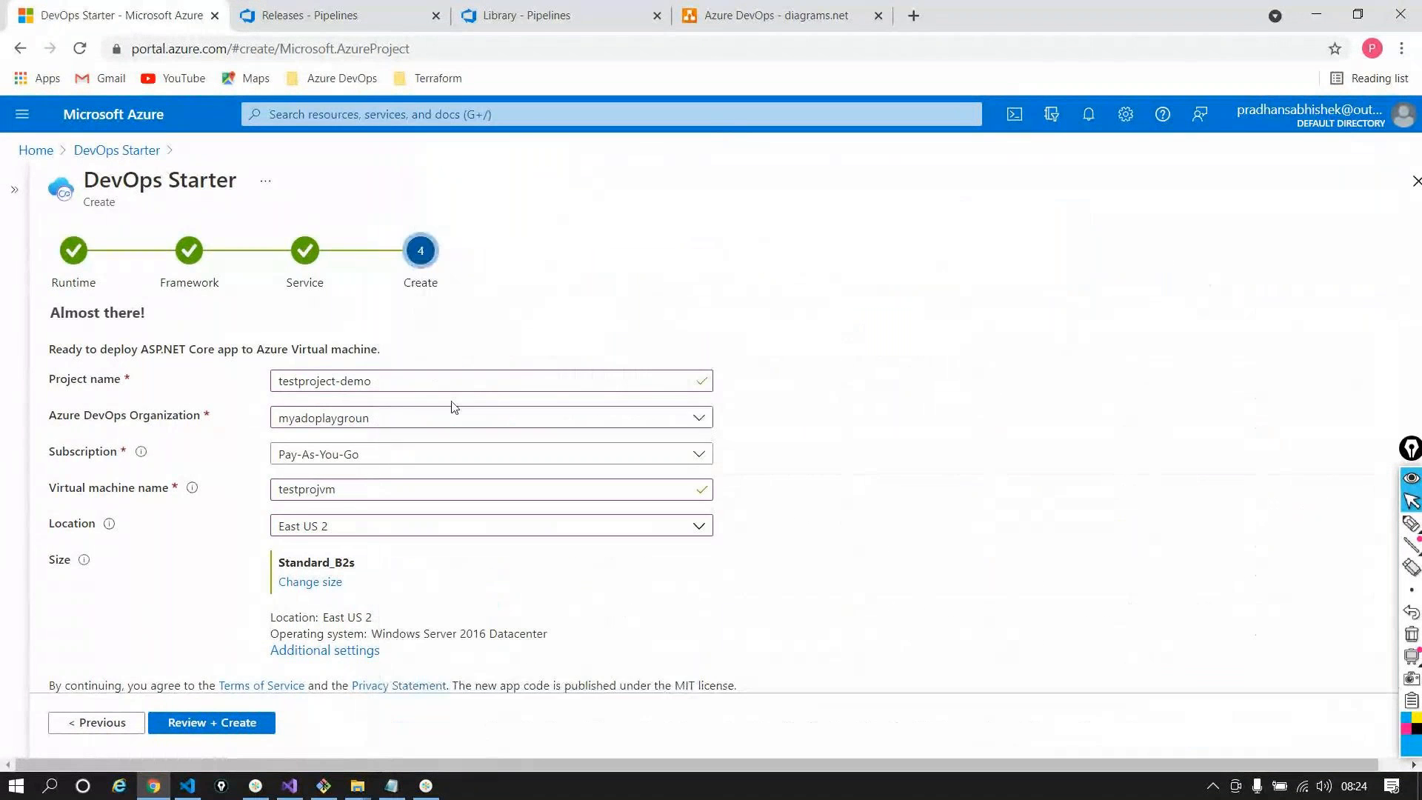
Submit the testproject-demo DevOps Starter project, check Azure DevOps, then follow the in-progress portal deployment
{"action": "left_click", "coordinate": [234, 726]}
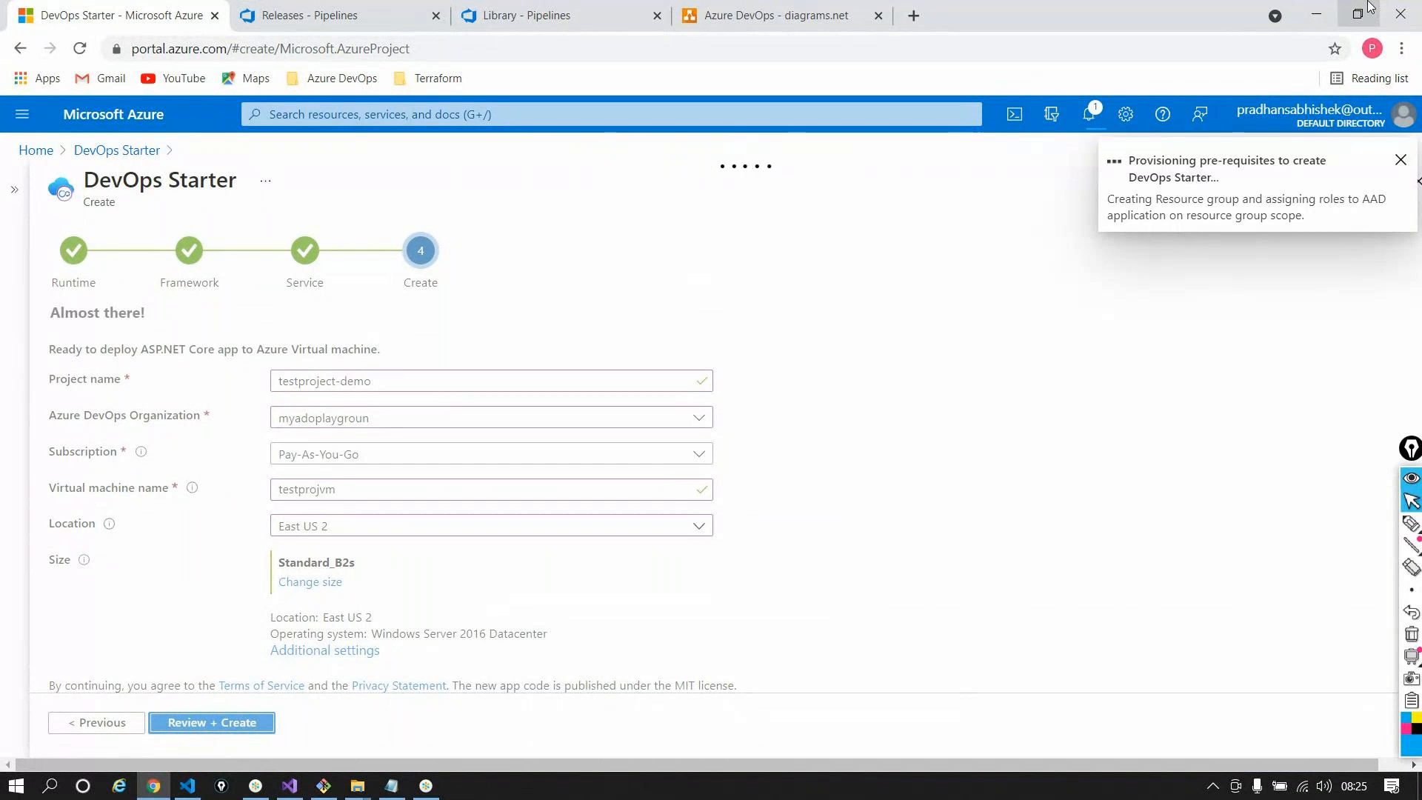
{"action": "left_click", "coordinate": [345, 14]}
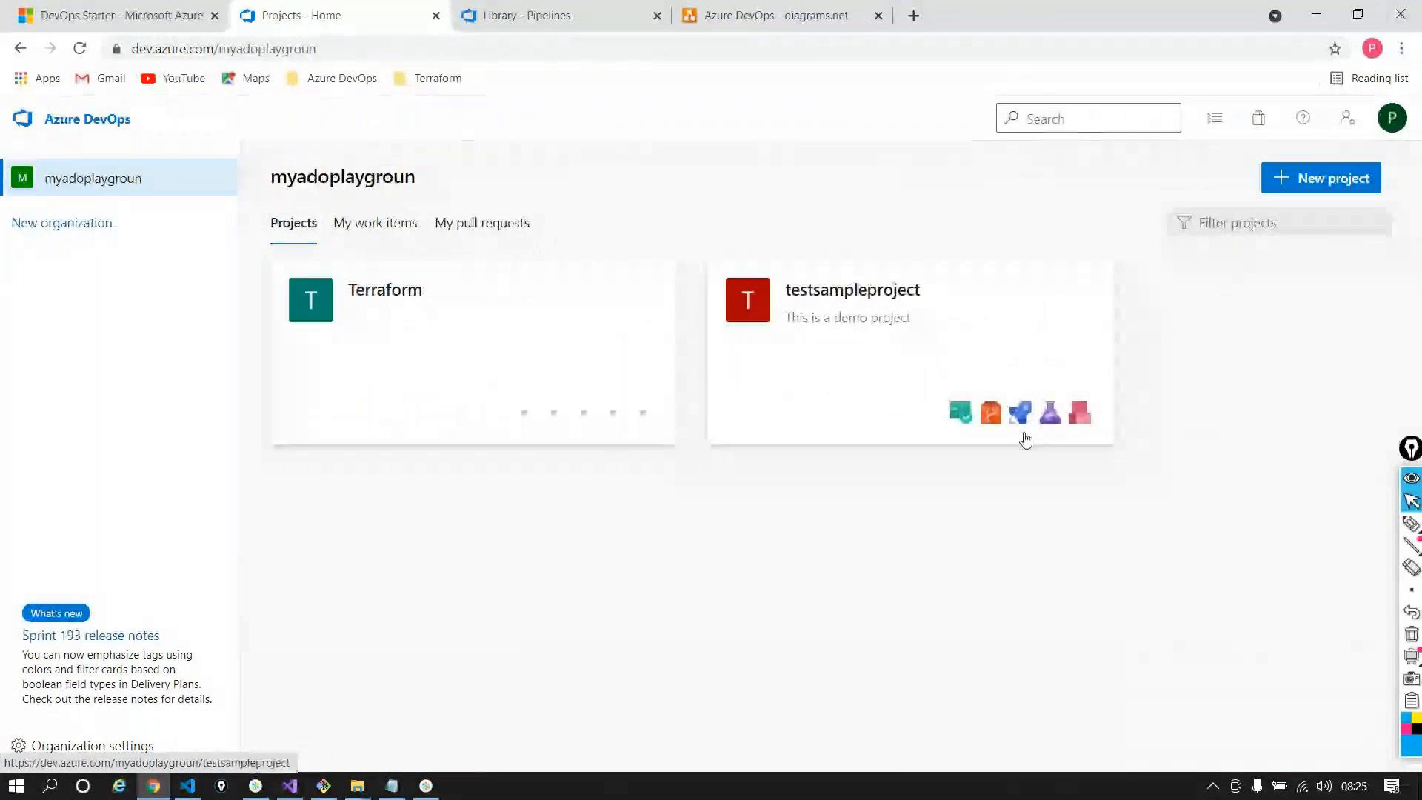
{"action": "left_click", "coordinate": [89, 15]}
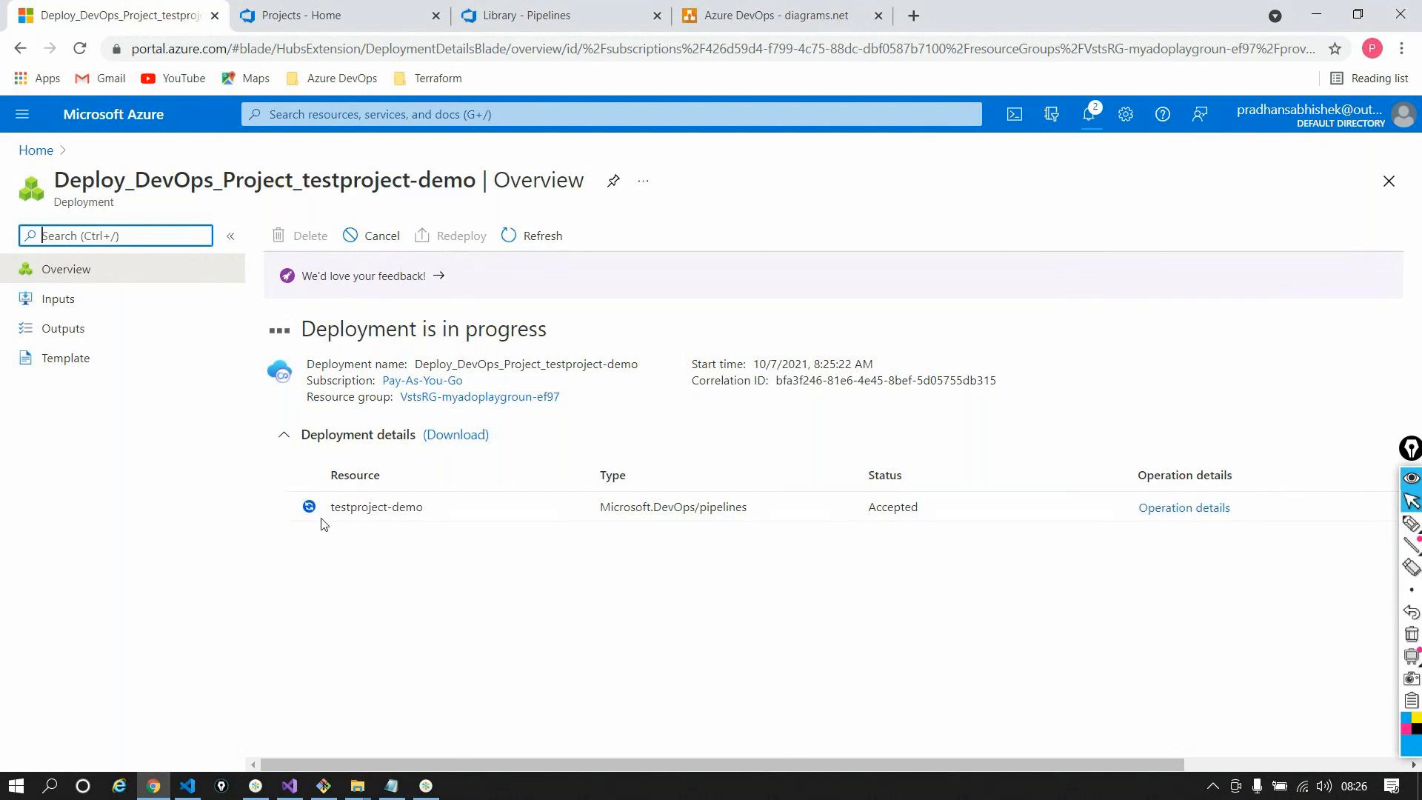
Open the deployed testproject-demo resource, then refresh Azure DevOps projects to show testproject-demo
{"action": "triple_click", "coordinate": [693, 505]}
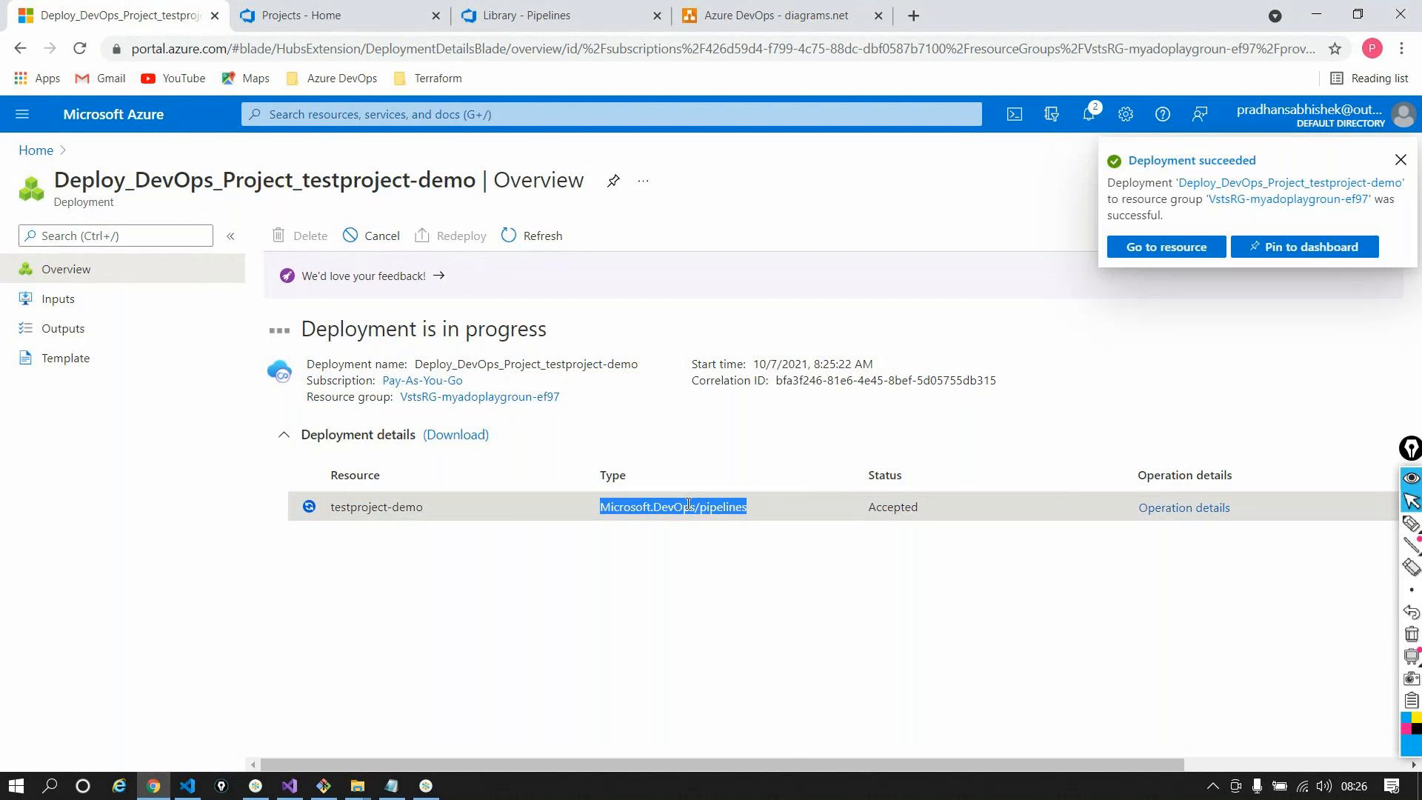
{"action": "left_click", "coordinate": [1160, 246]}
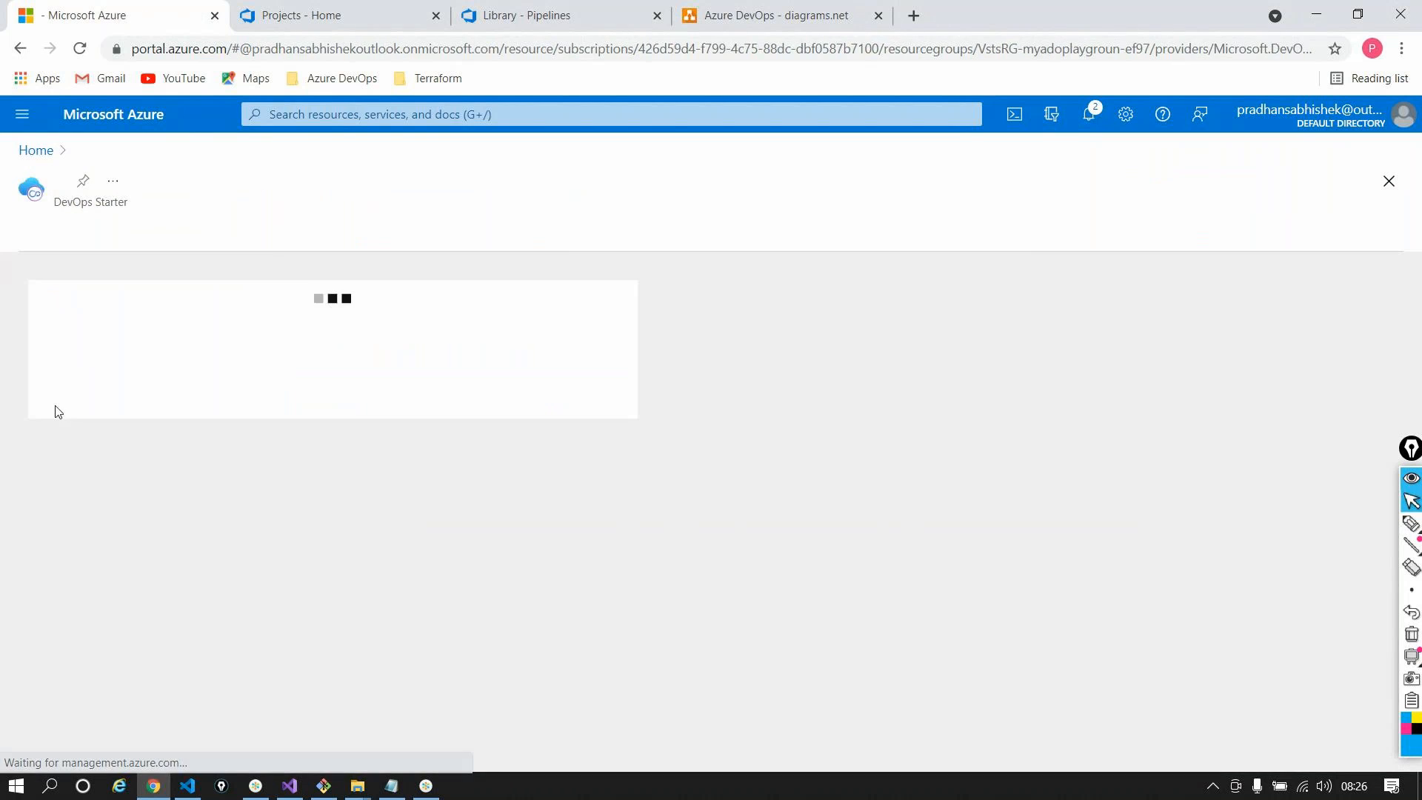
{"action": "left_click", "coordinate": [293, 10]}
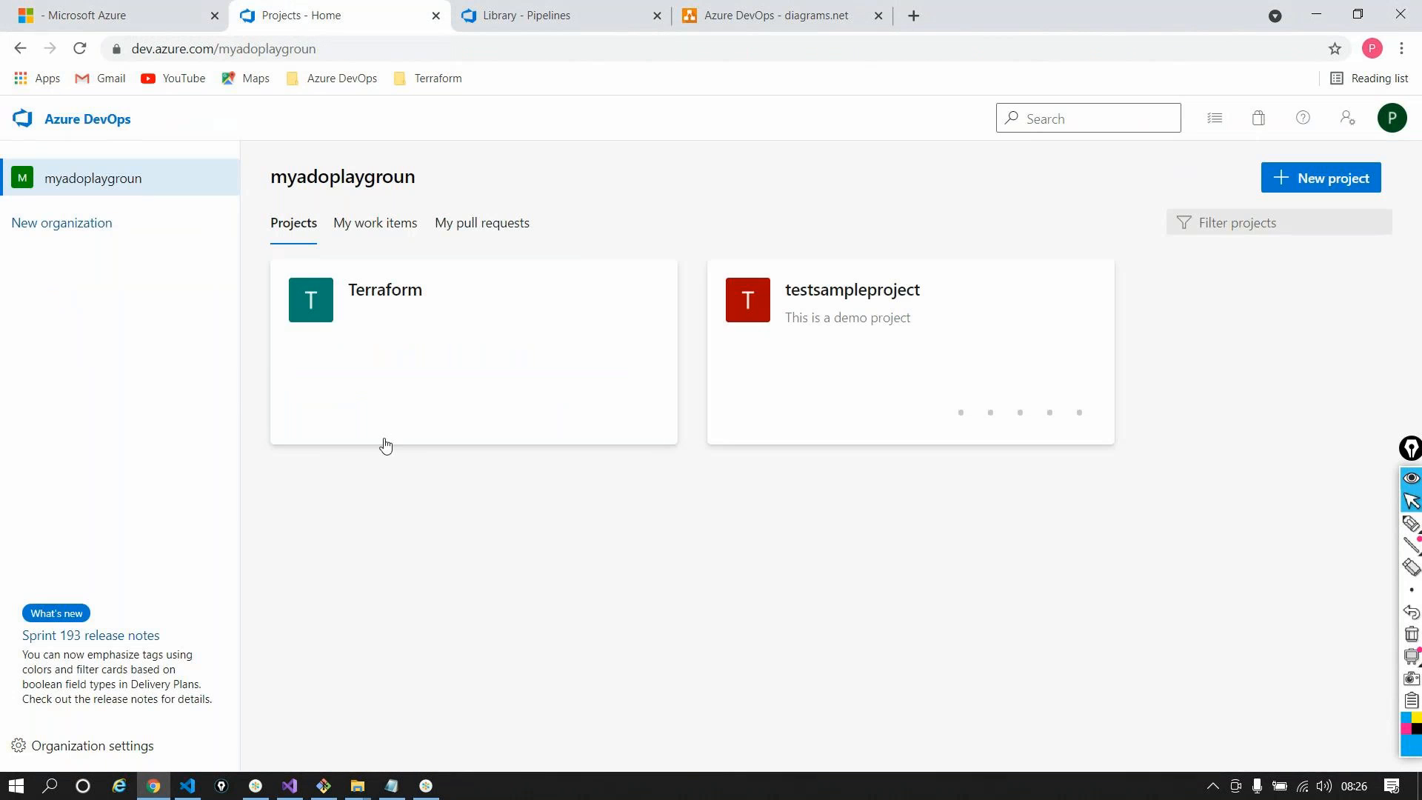
{"action": "left_click", "coordinate": [80, 48]}
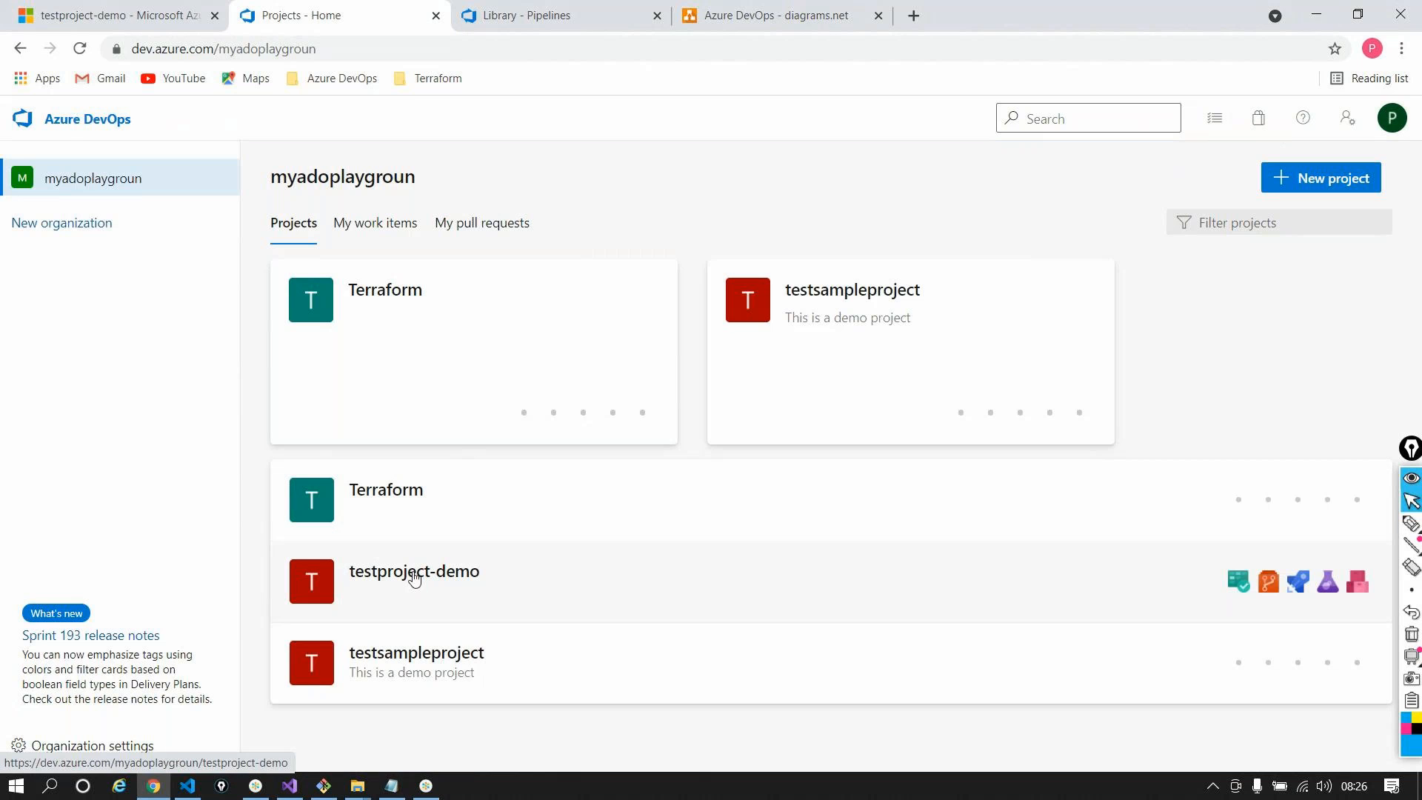
Open the testproject-demo repository files on the master branch
{"action": "left_click", "coordinate": [414, 579]}
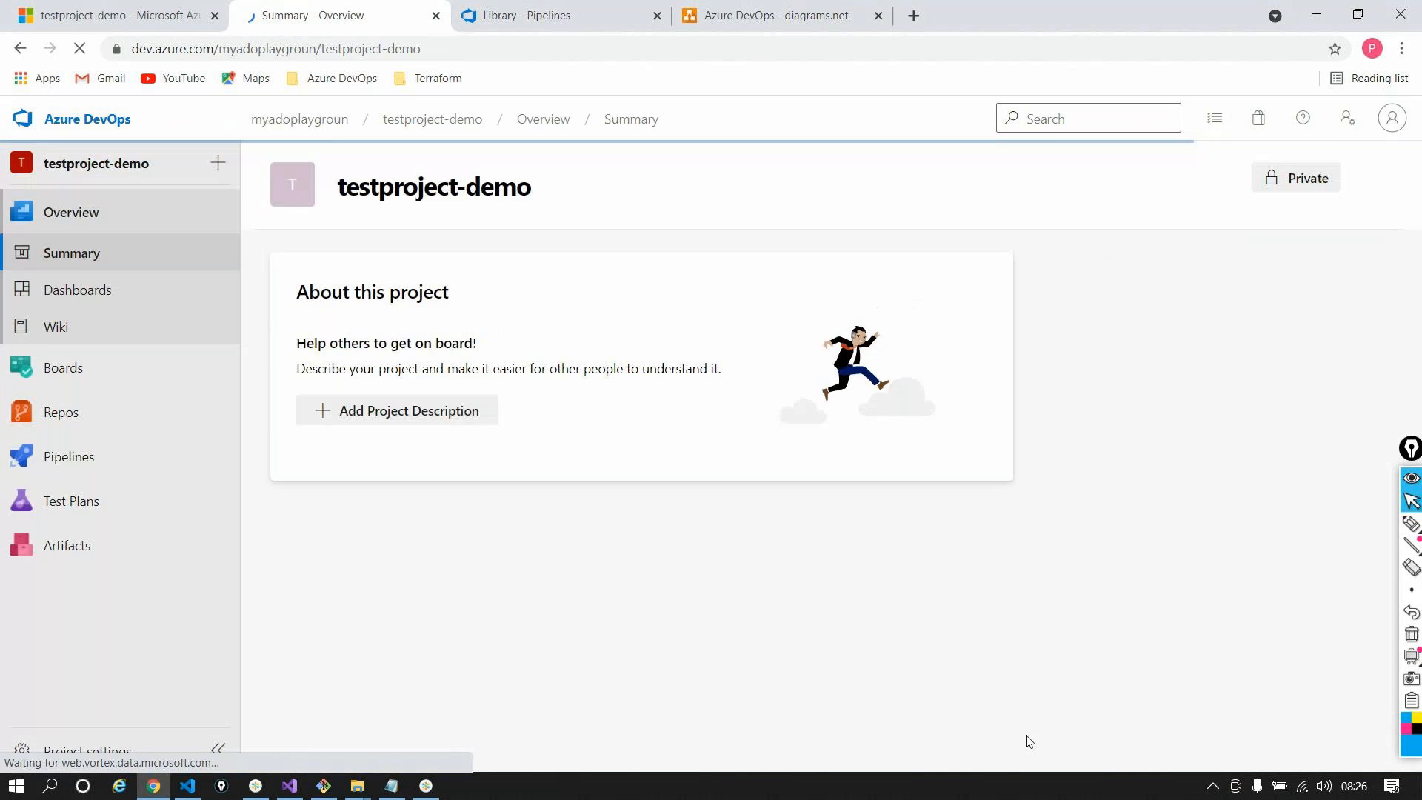
{"action": "left_click", "coordinate": [161, 412]}
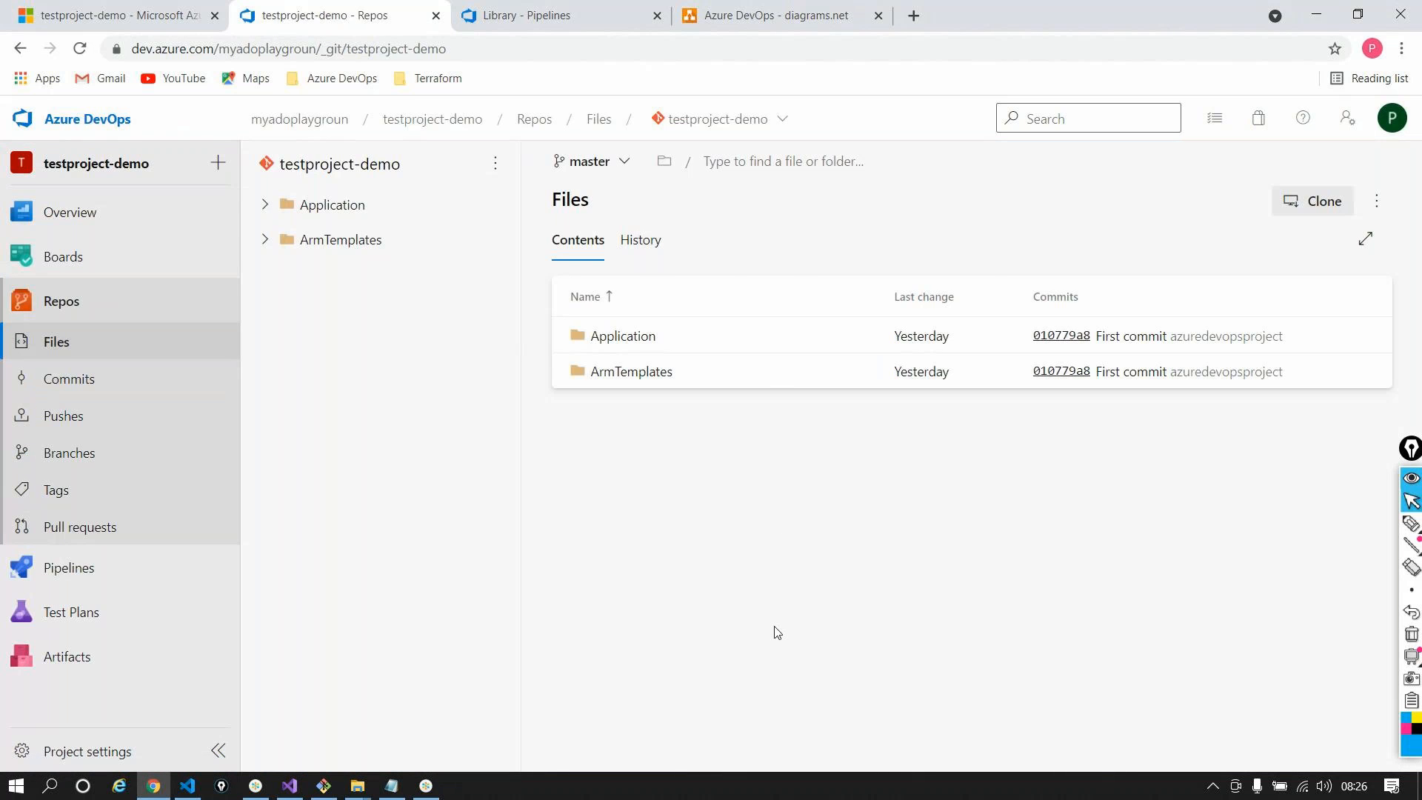
{"action": "left_click", "coordinate": [610, 173]}
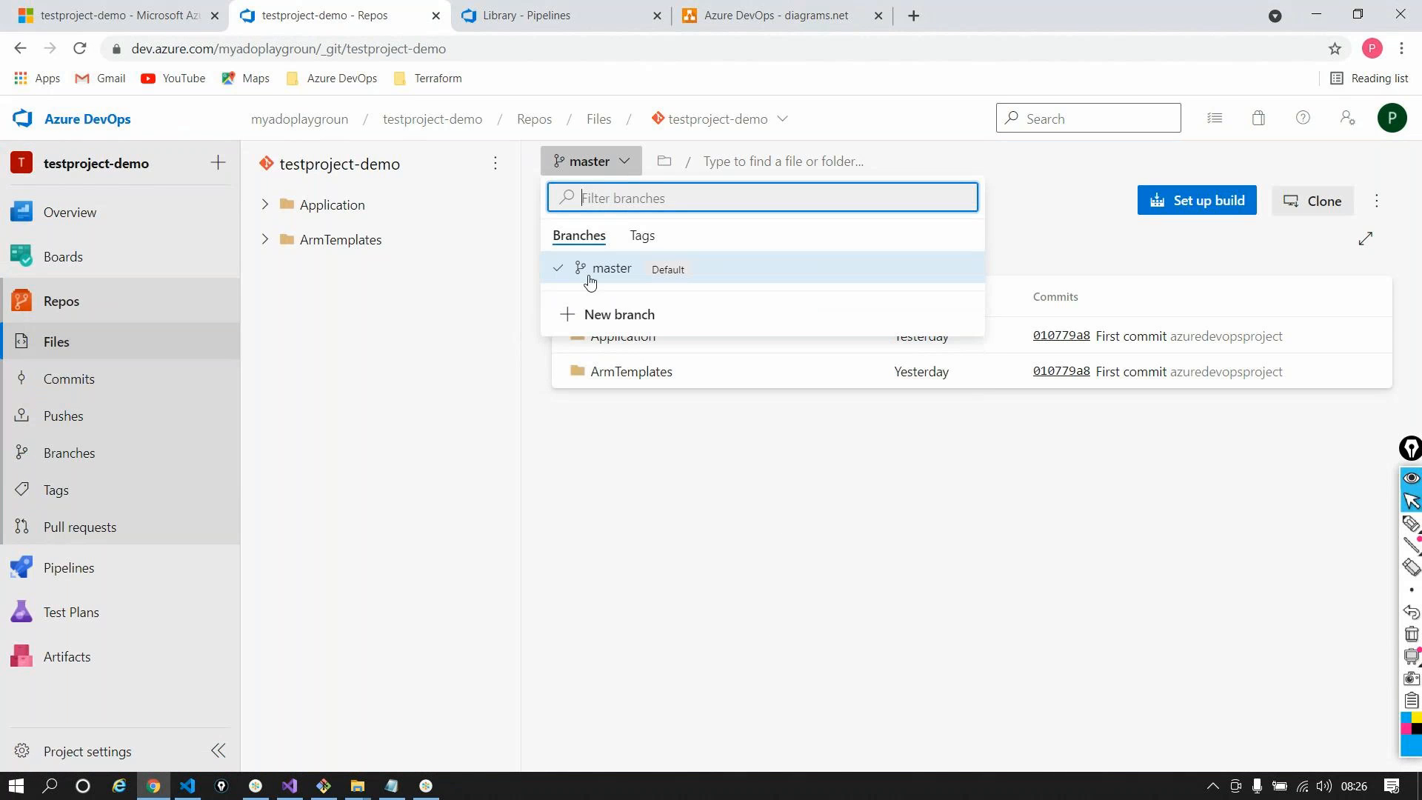
{"action": "left_click", "coordinate": [467, 374]}
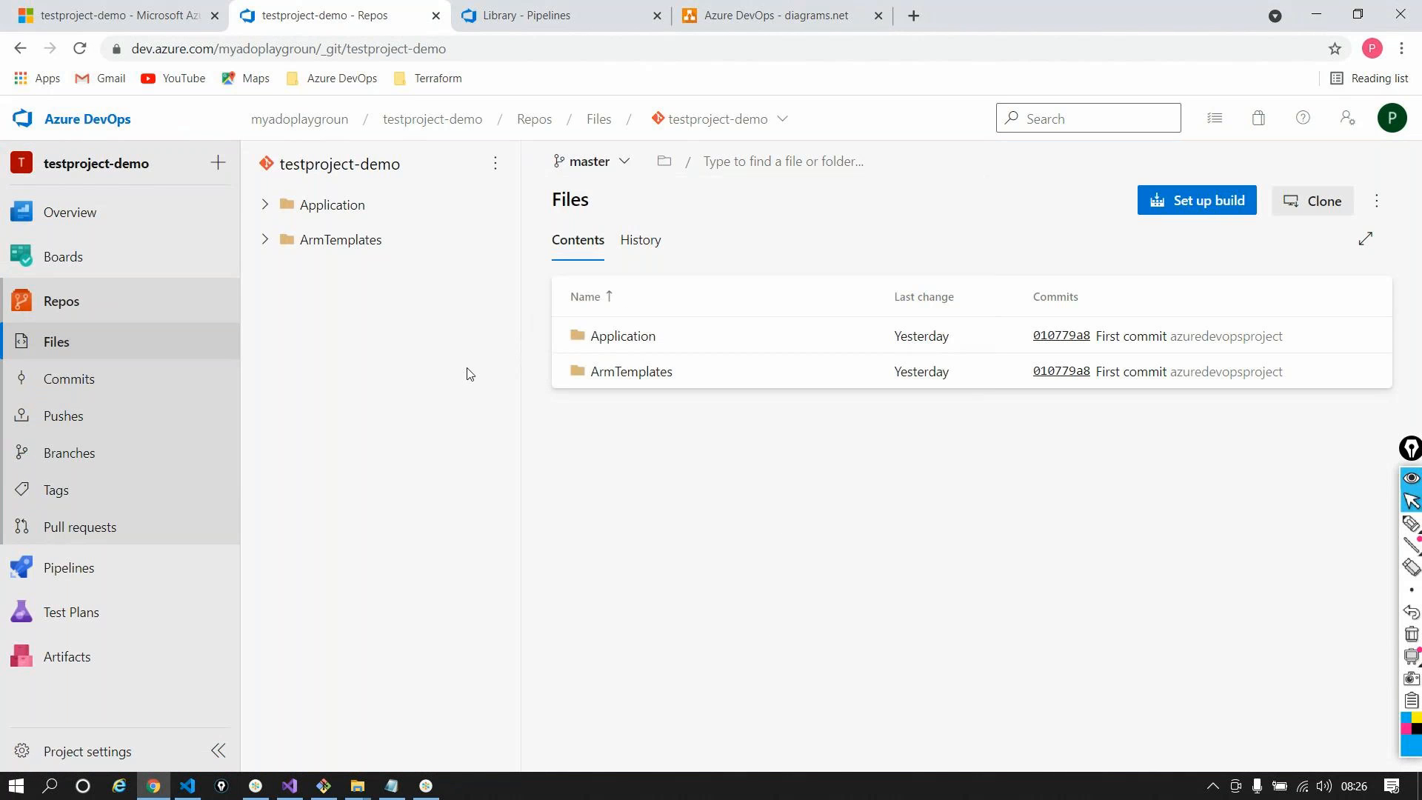
Read through ArmTemplates/windows-vm-template.json, then list pipelines showing testprojvm - CI
{"action": "left_click", "coordinate": [628, 343]}
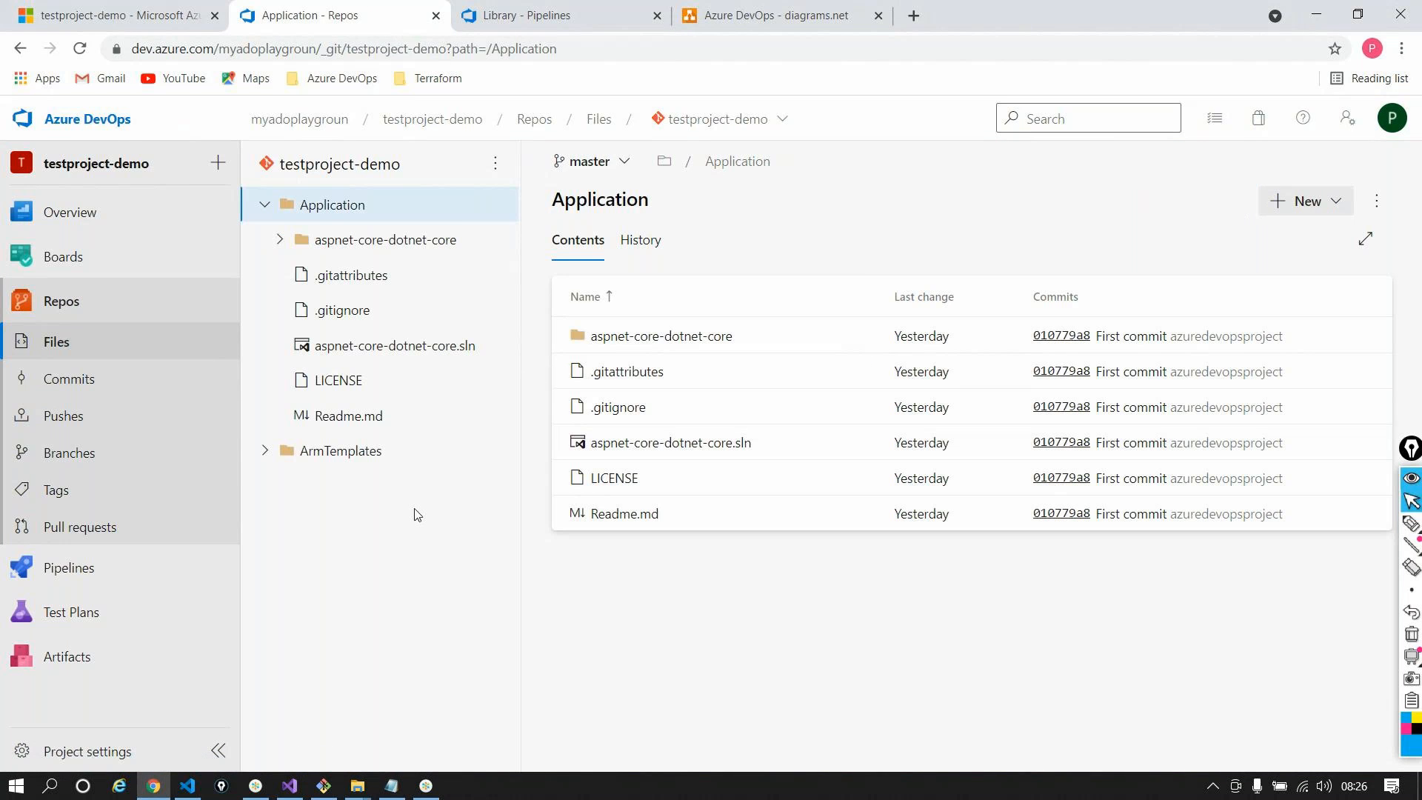
{"action": "left_click", "coordinate": [371, 451]}
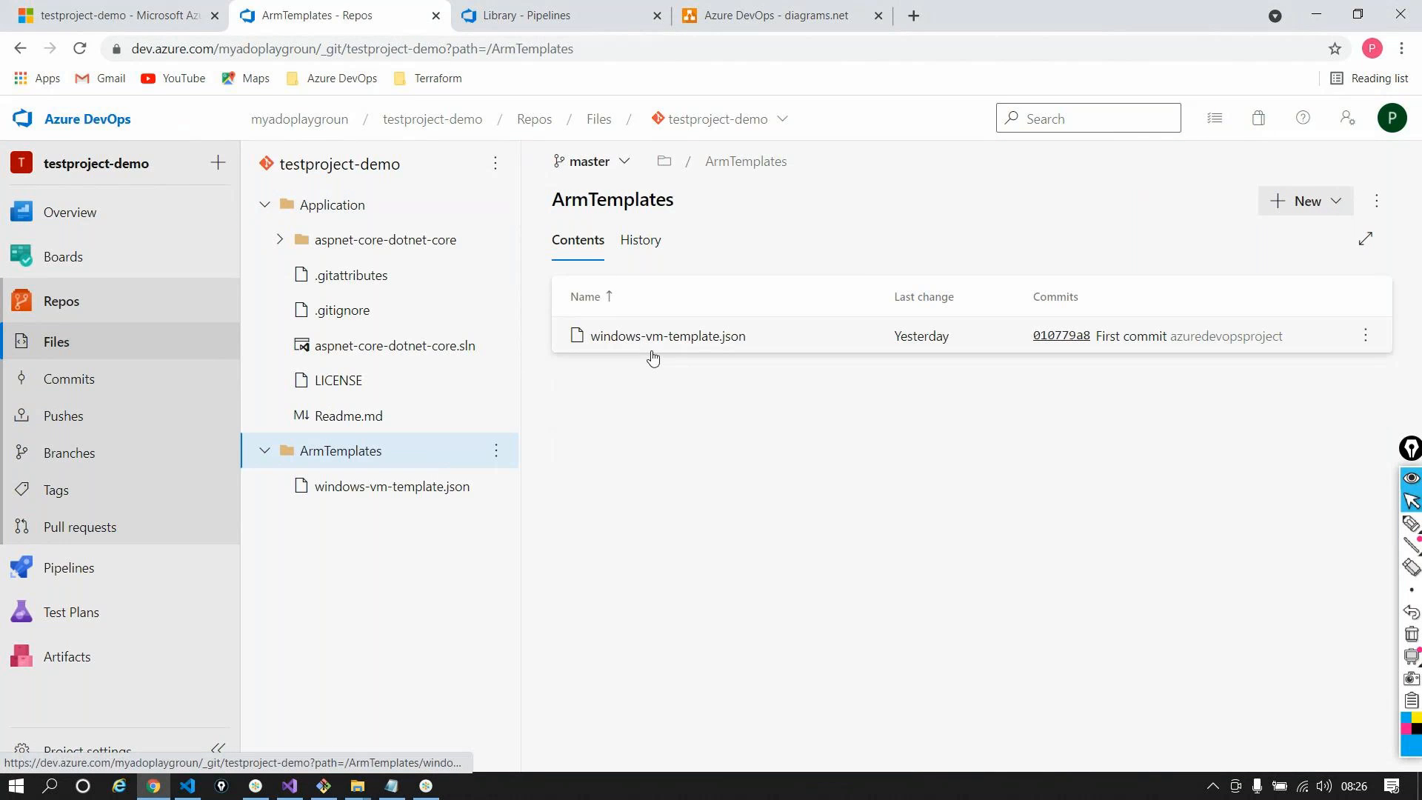
{"action": "left_click", "coordinate": [643, 337]}
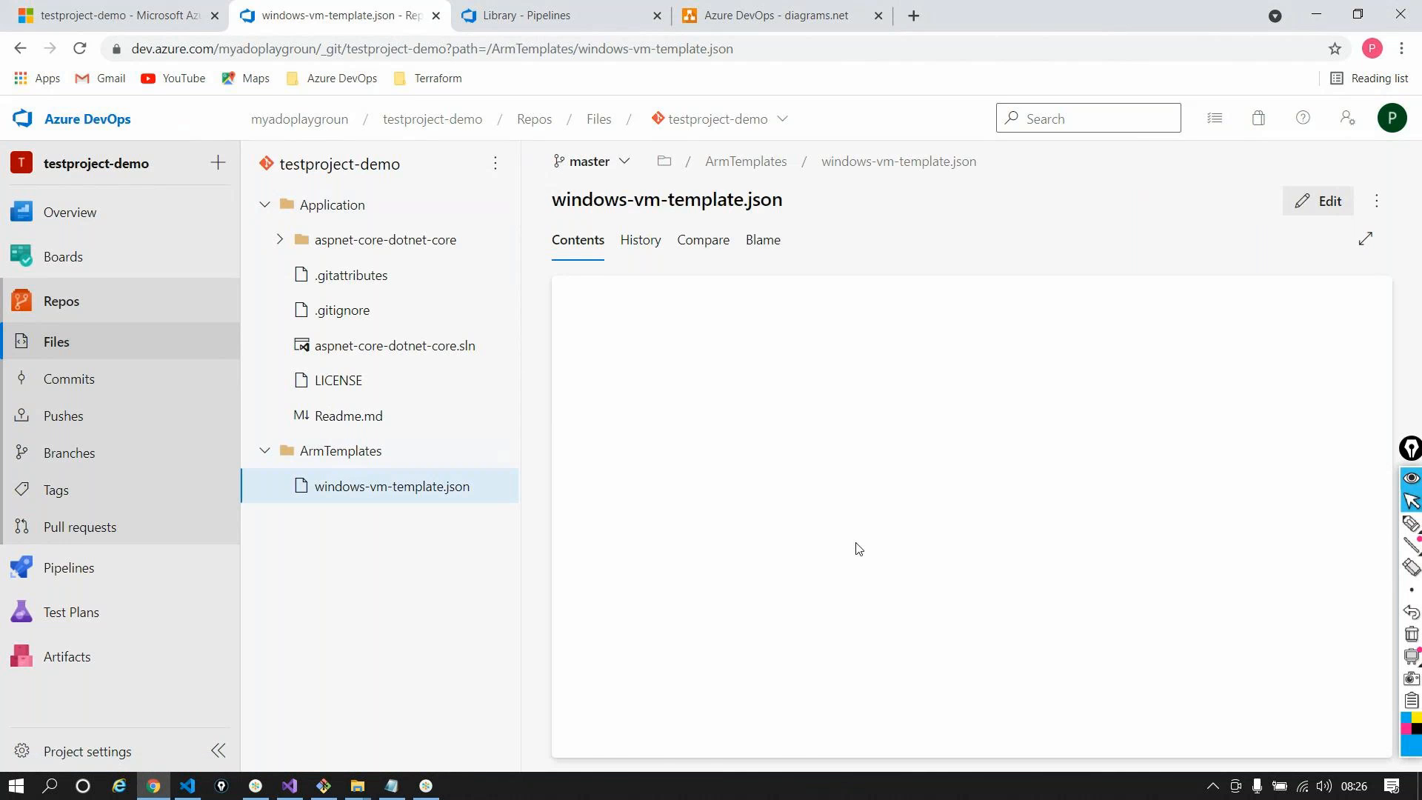
{"action": "scroll", "coordinate": [857, 544], "scroll_direction": "down", "scroll_amount": 2}
{"action": "scroll", "coordinate": [857, 543], "scroll_direction": "down", "scroll_amount": 13}
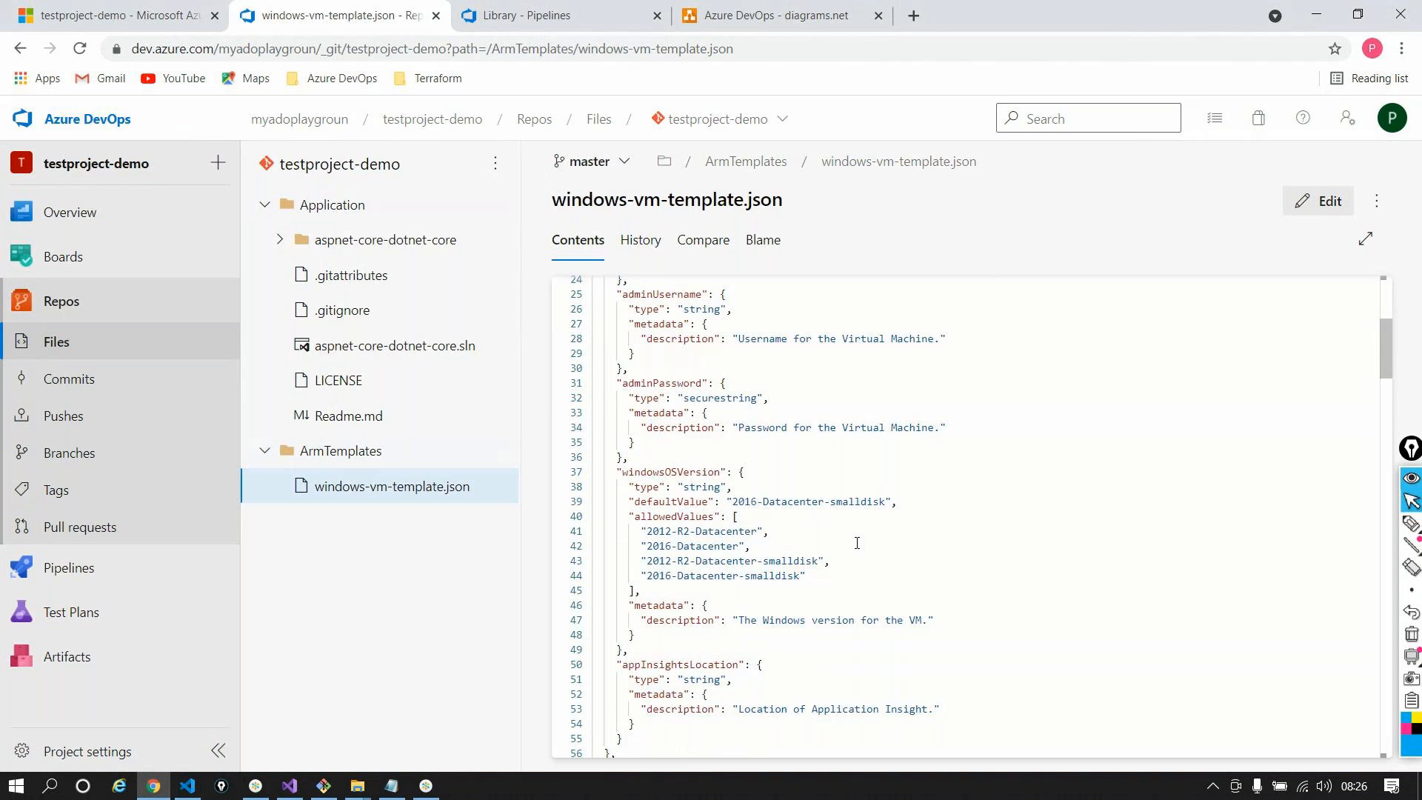
{"action": "scroll", "coordinate": [857, 543], "scroll_direction": "down", "scroll_amount": 15}
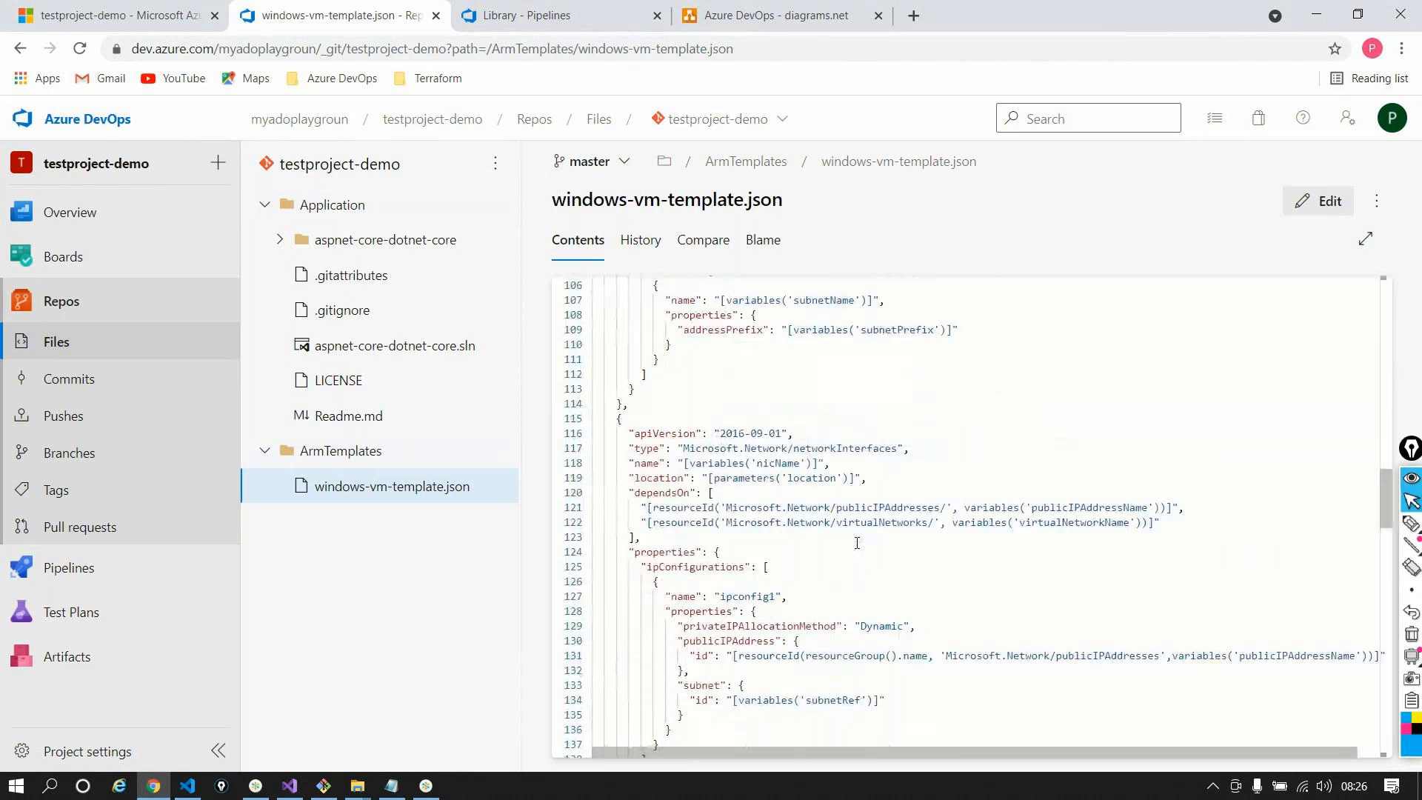
{"action": "scroll", "coordinate": [853, 544], "scroll_direction": "down", "scroll_amount": 14}
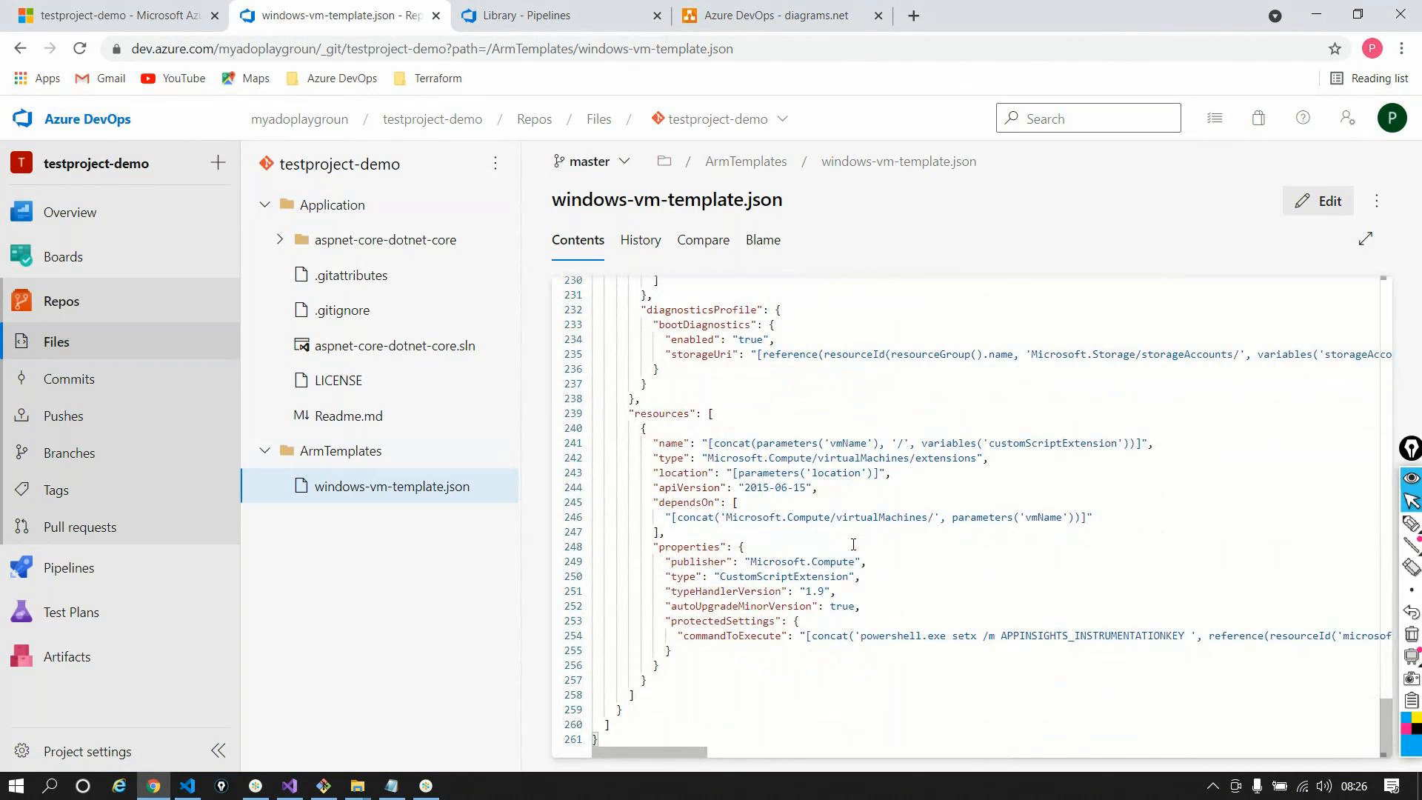
{"action": "scroll", "coordinate": [853, 544], "scroll_direction": "up", "scroll_amount": 12}
{"action": "scroll", "coordinate": [853, 544], "scroll_direction": "up", "scroll_amount": 20}
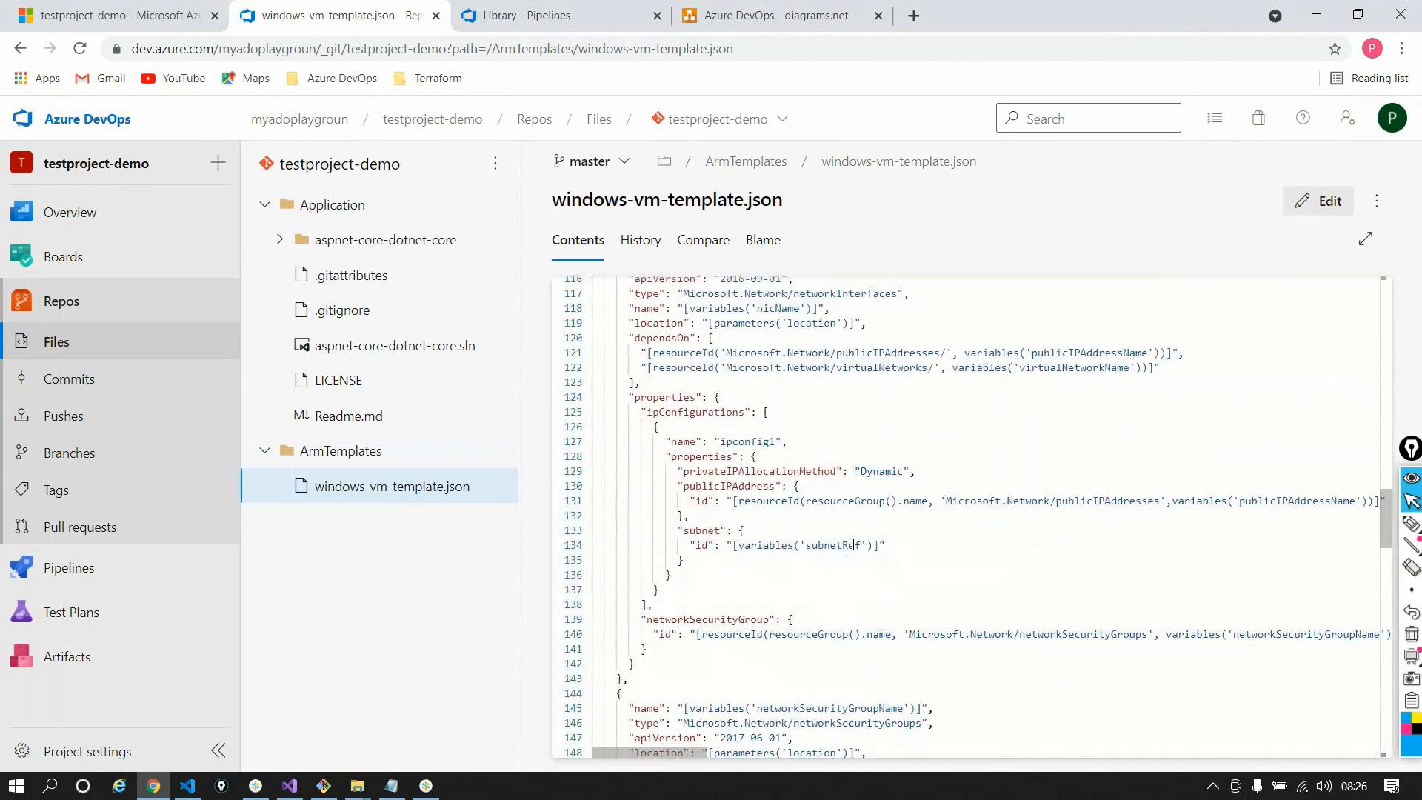
{"action": "scroll", "coordinate": [853, 545], "scroll_direction": "up", "scroll_amount": 7}
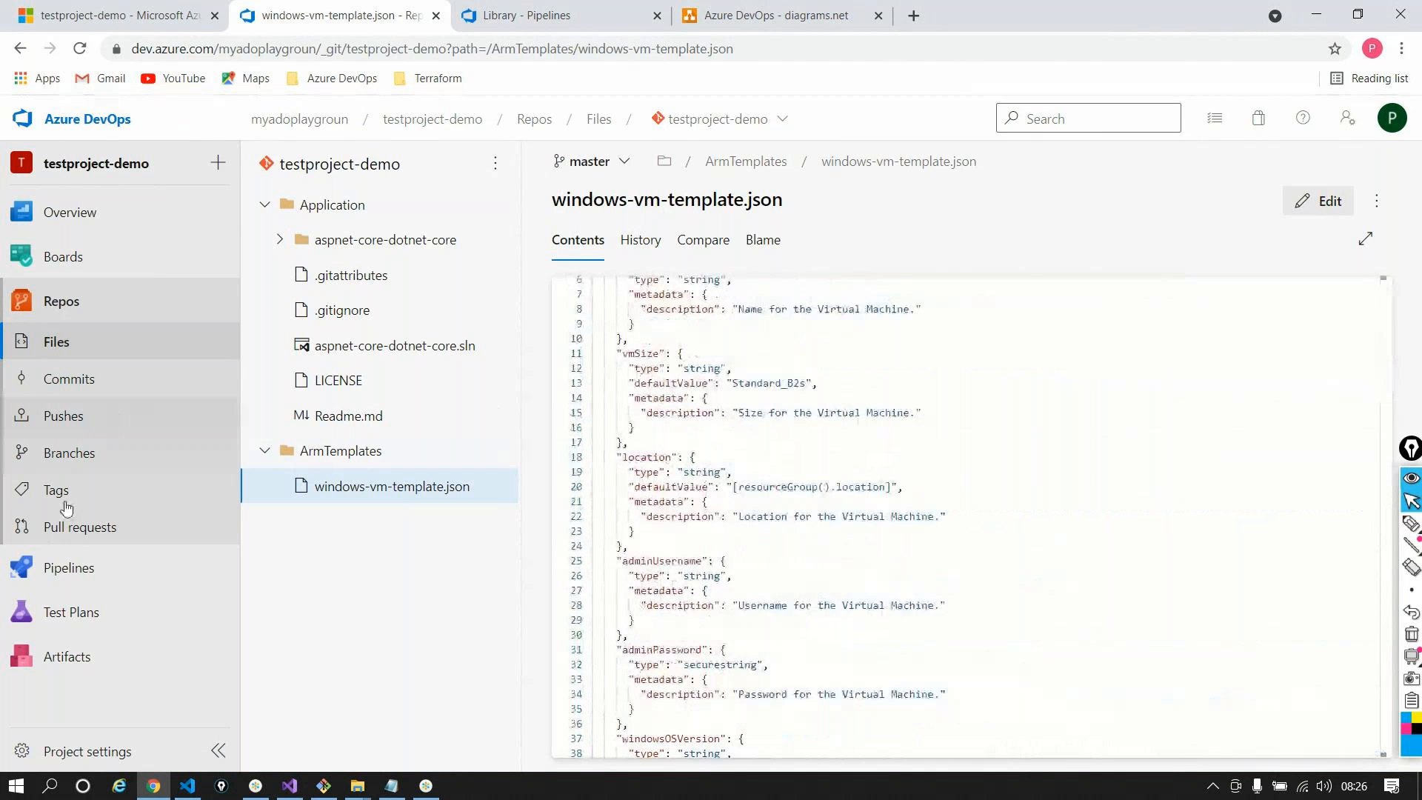
{"action": "mouse_move", "coordinate": [64, 566]}
{"action": "left_click", "coordinate": [295, 597]}
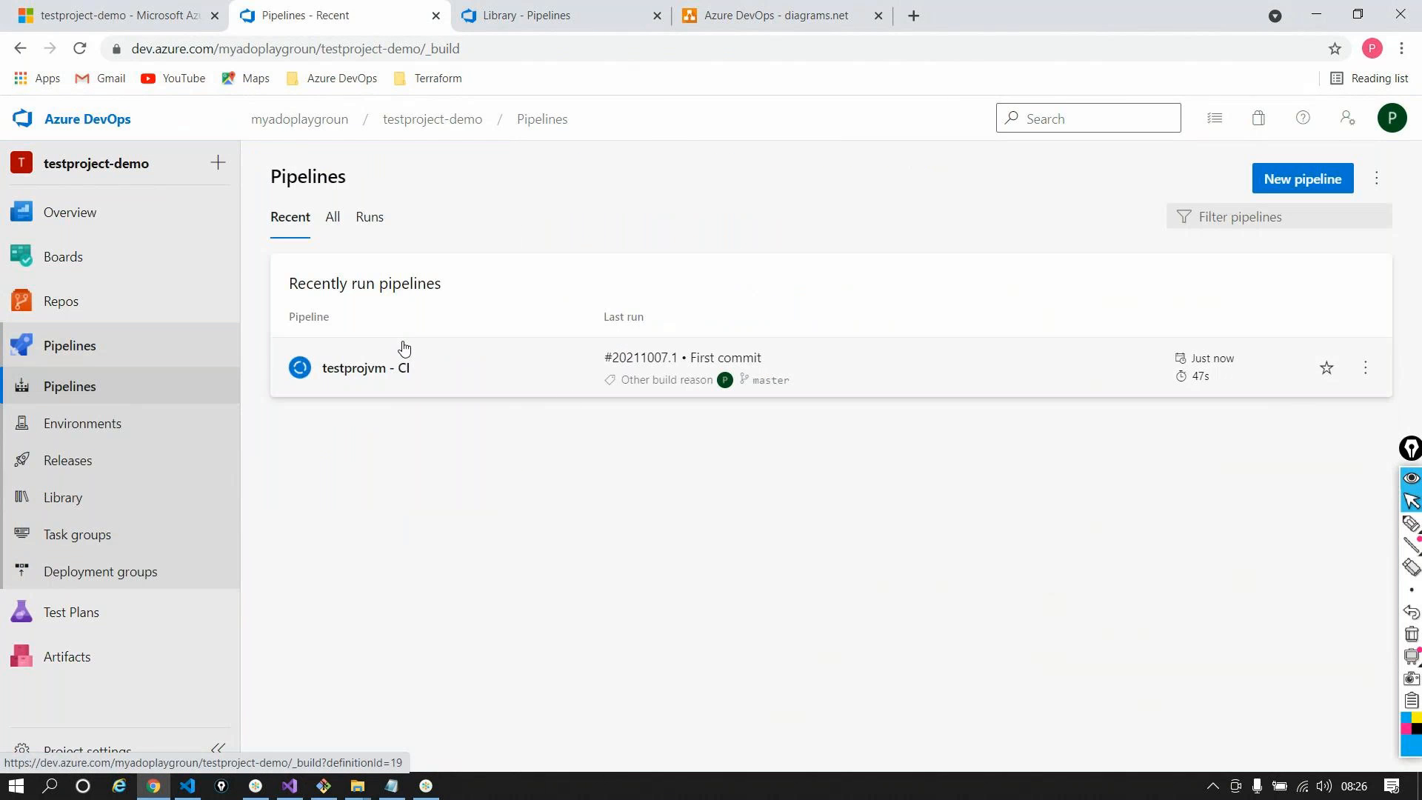
Open the Build job logs of testprojvm - CI run #20211007.1
{"action": "left_click", "coordinate": [809, 404]}
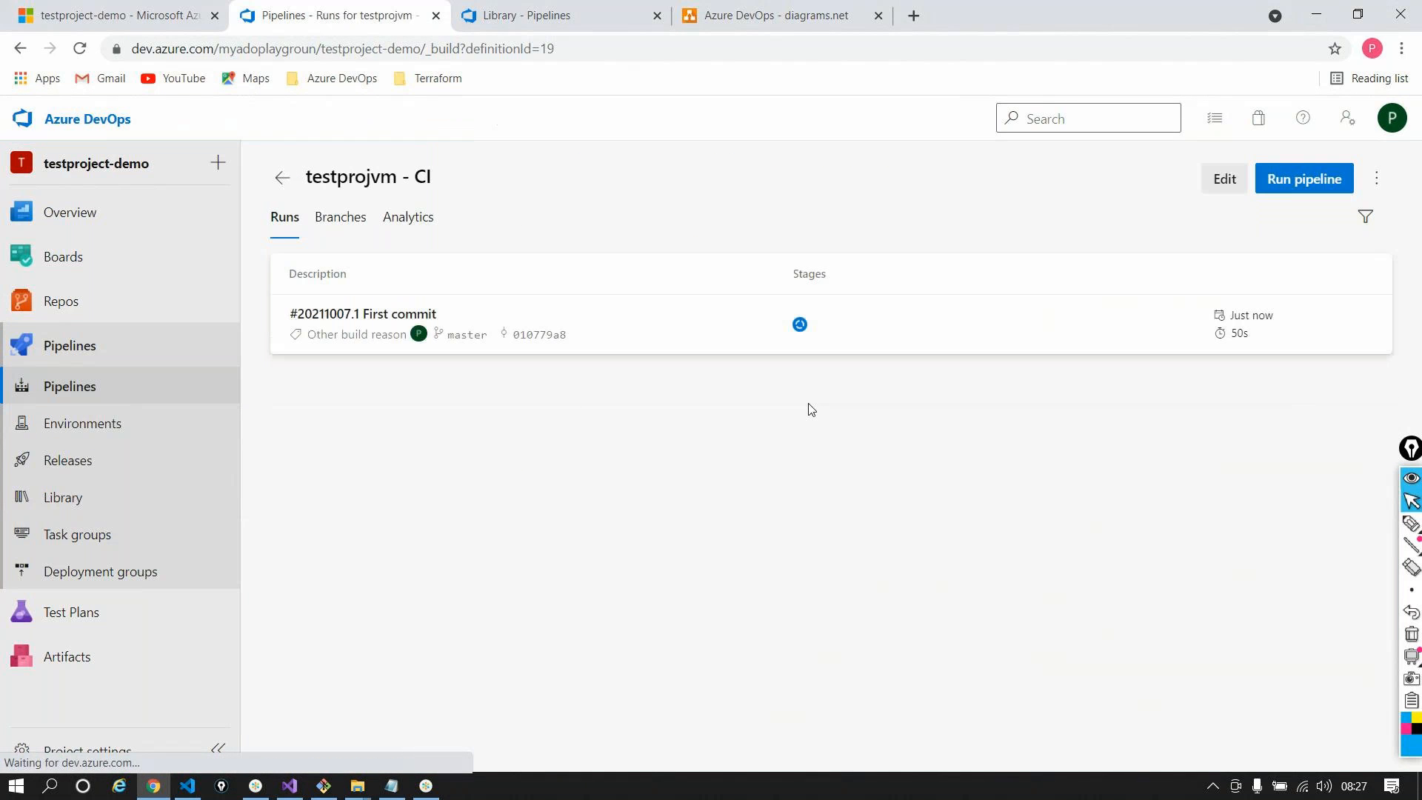
{"action": "left_click", "coordinate": [711, 326]}
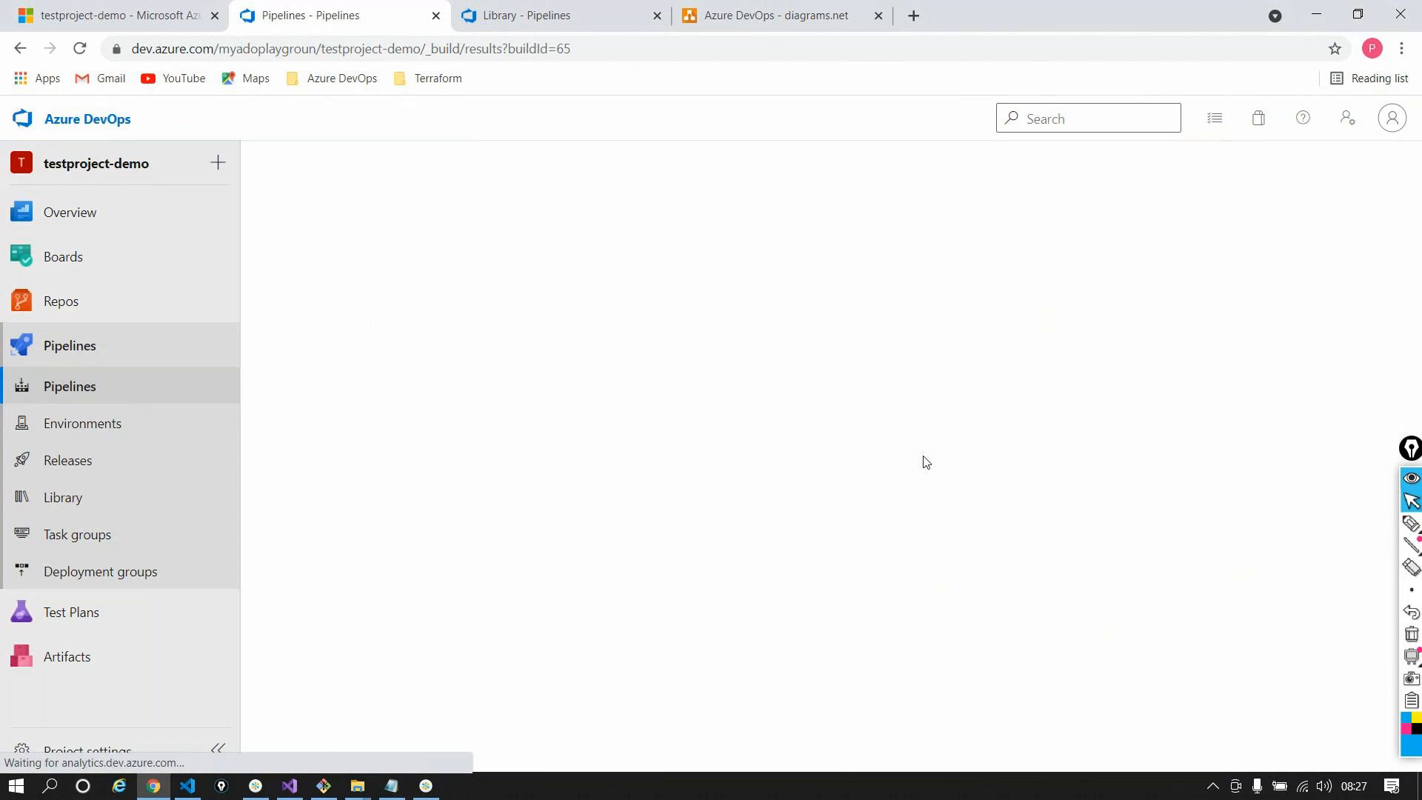
{"action": "scroll", "coordinate": [548, 667], "scroll_direction": "down", "scroll_amount": 1}
{"action": "left_click", "coordinate": [407, 743]}
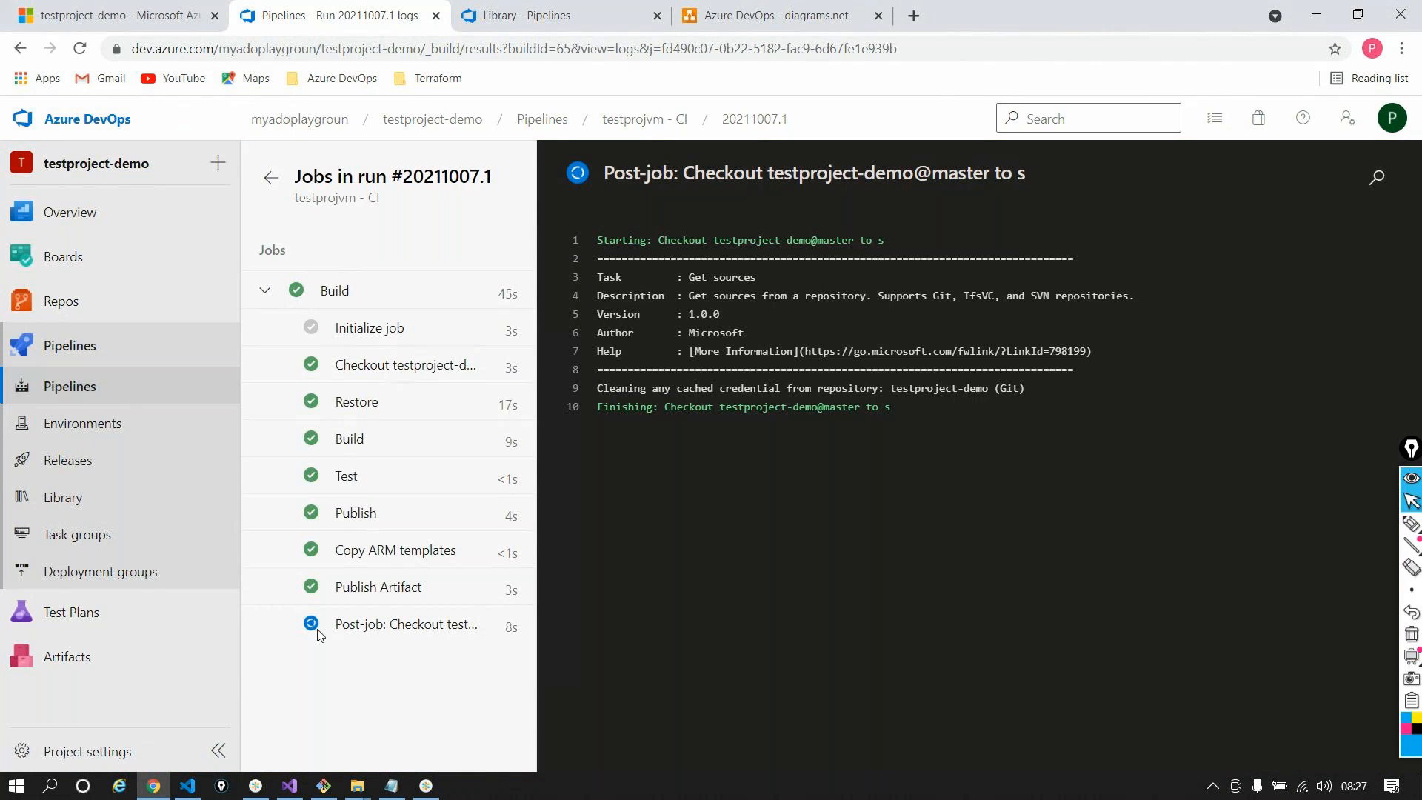
Open the Releases page in a new browser tab, showing testprojvm - CD with Release-1
{"action": "right_click", "coordinate": [133, 463]}
{"action": "left_click", "coordinate": [178, 496]}
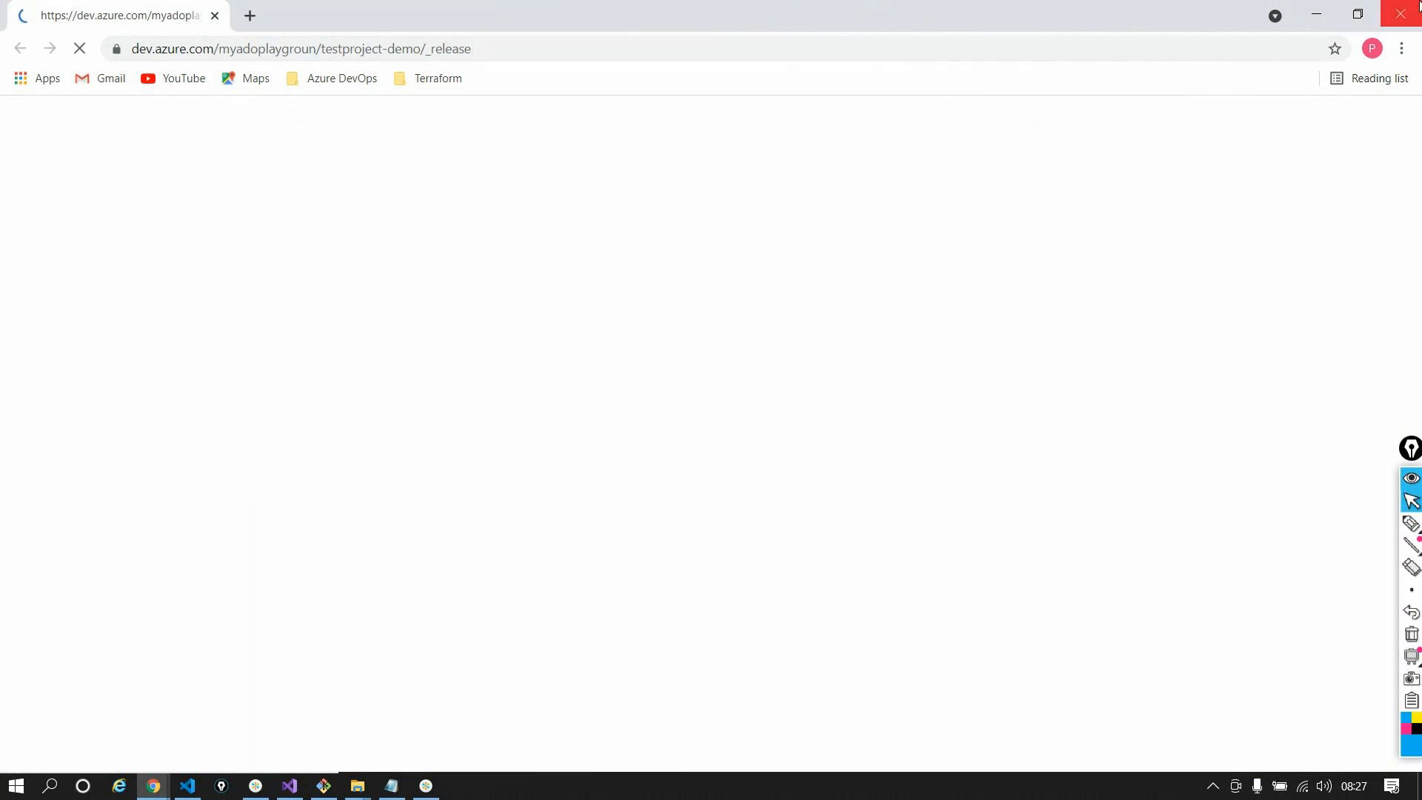
{"action": "key", "text": "ctrl+w"}
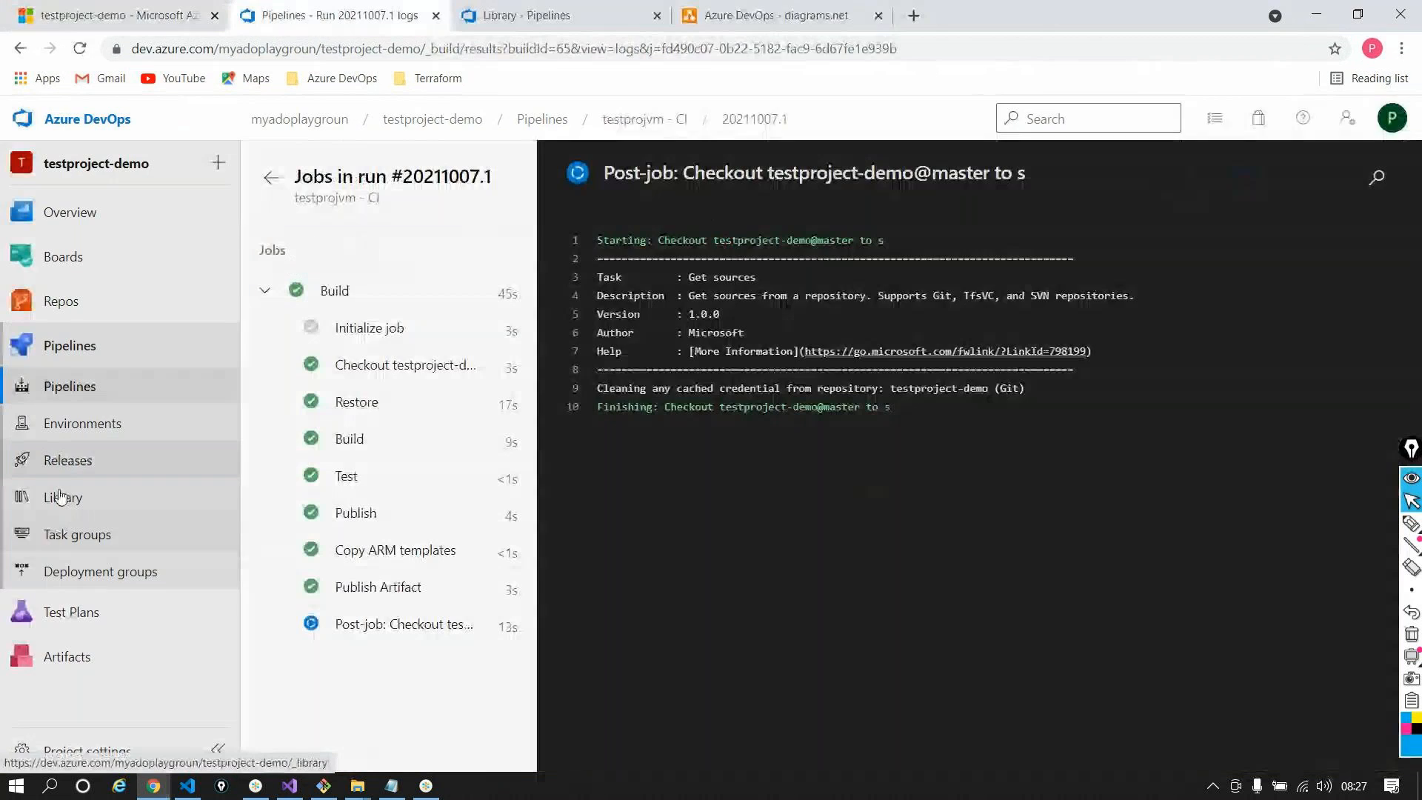
{"action": "right_click", "coordinate": [65, 464]}
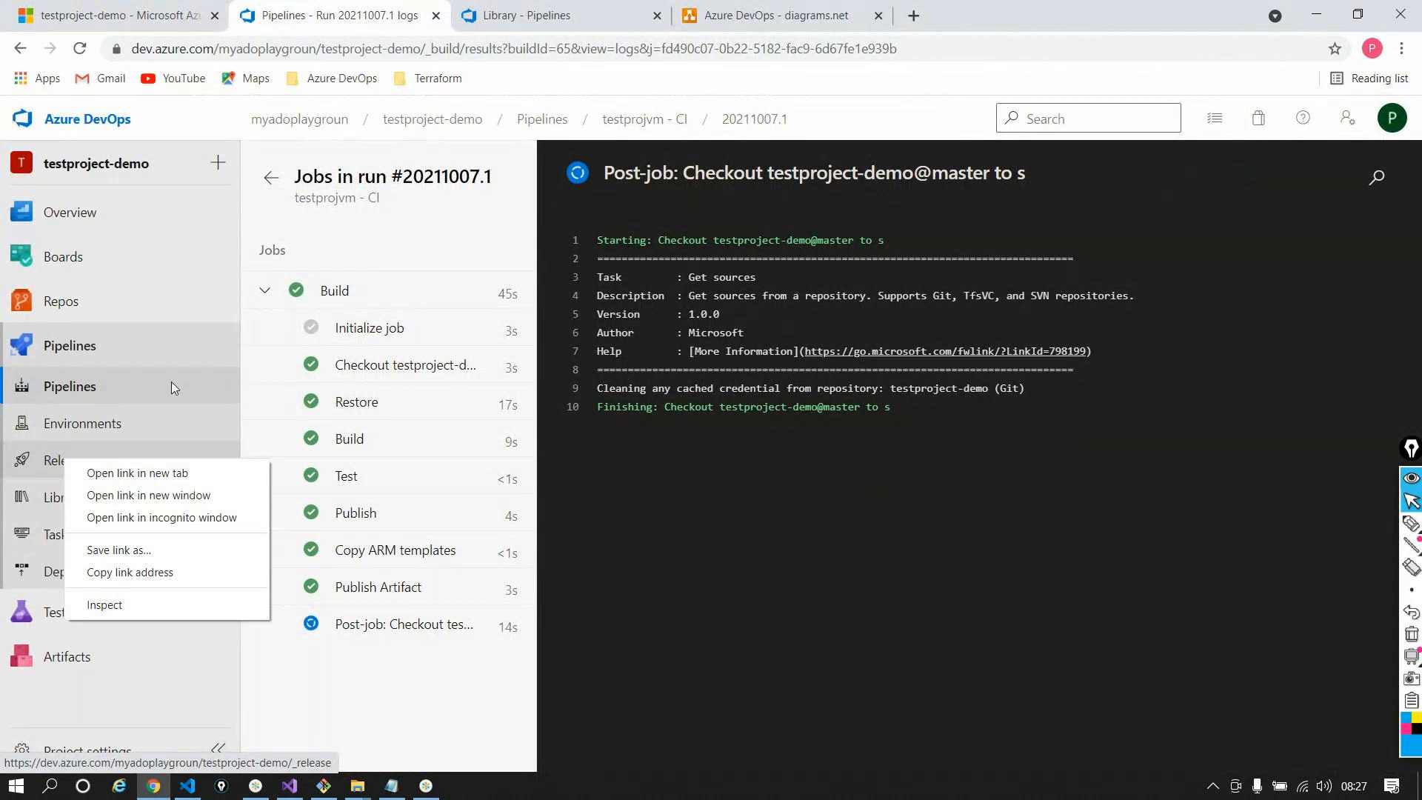
{"action": "left_click", "coordinate": [133, 482]}
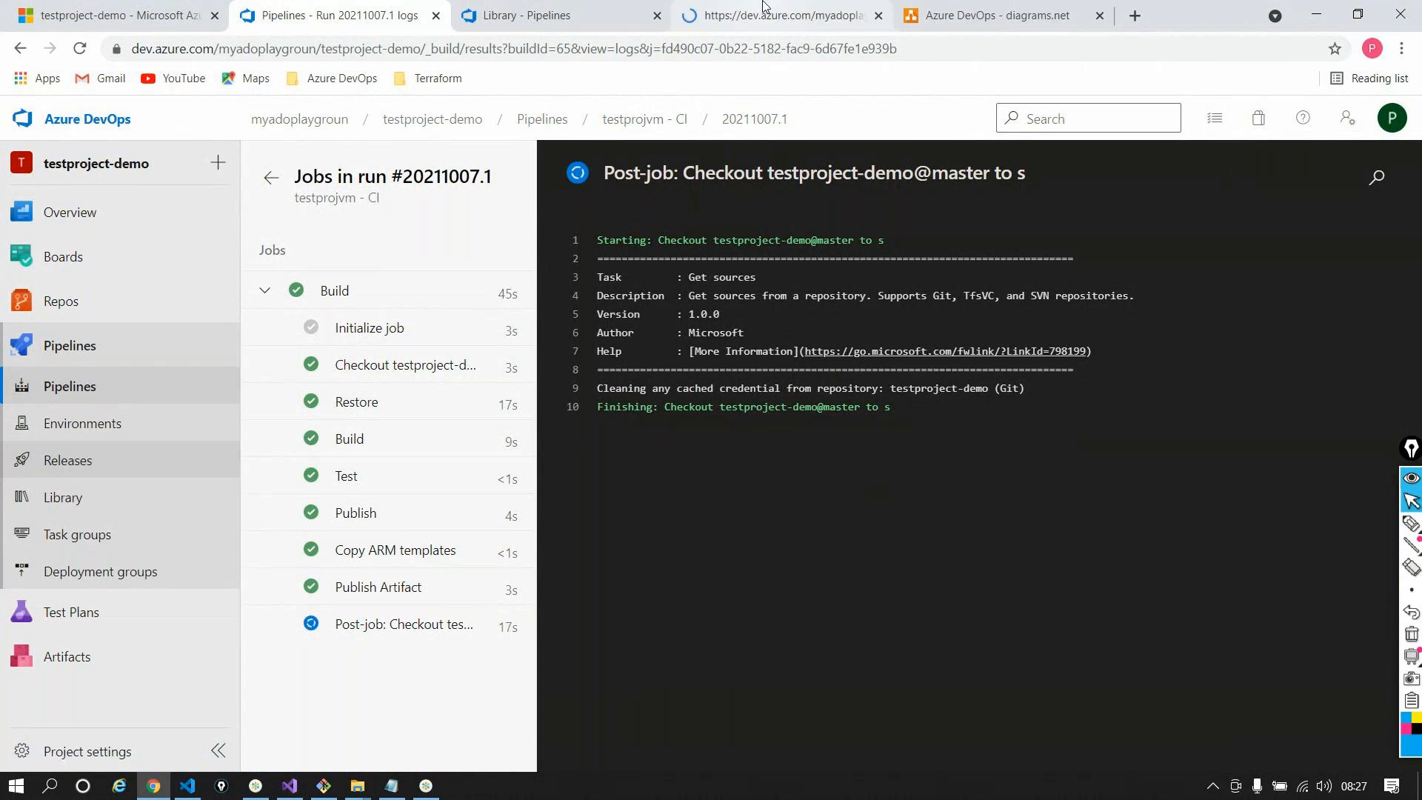
{"action": "key", "text": "ctrl+Tab"}
{"action": "key", "text": "ctrl+Tab"}
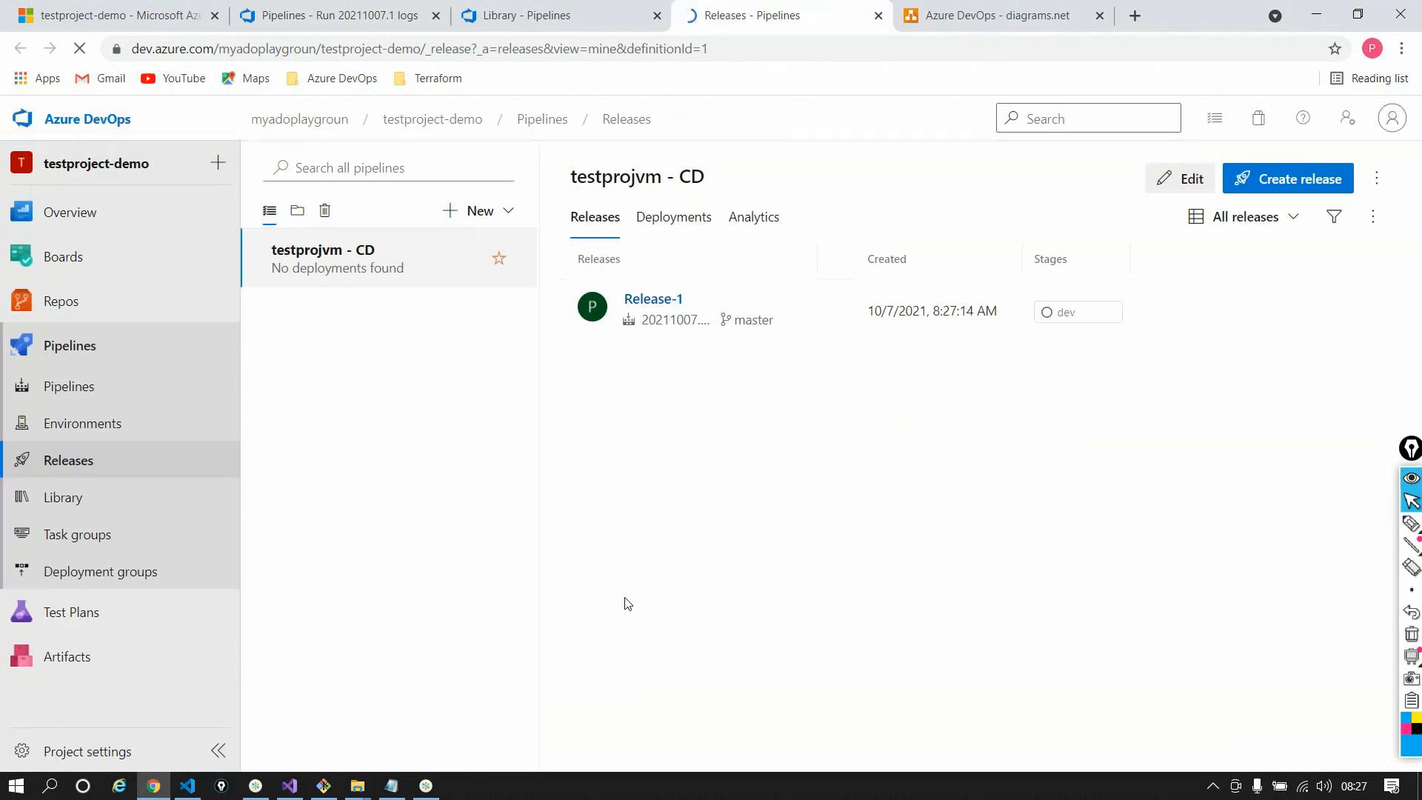
Show the Azure Deployment: Create Azure Resources task settings in Release-1's dev stage
{"action": "left_click", "coordinate": [640, 298]}
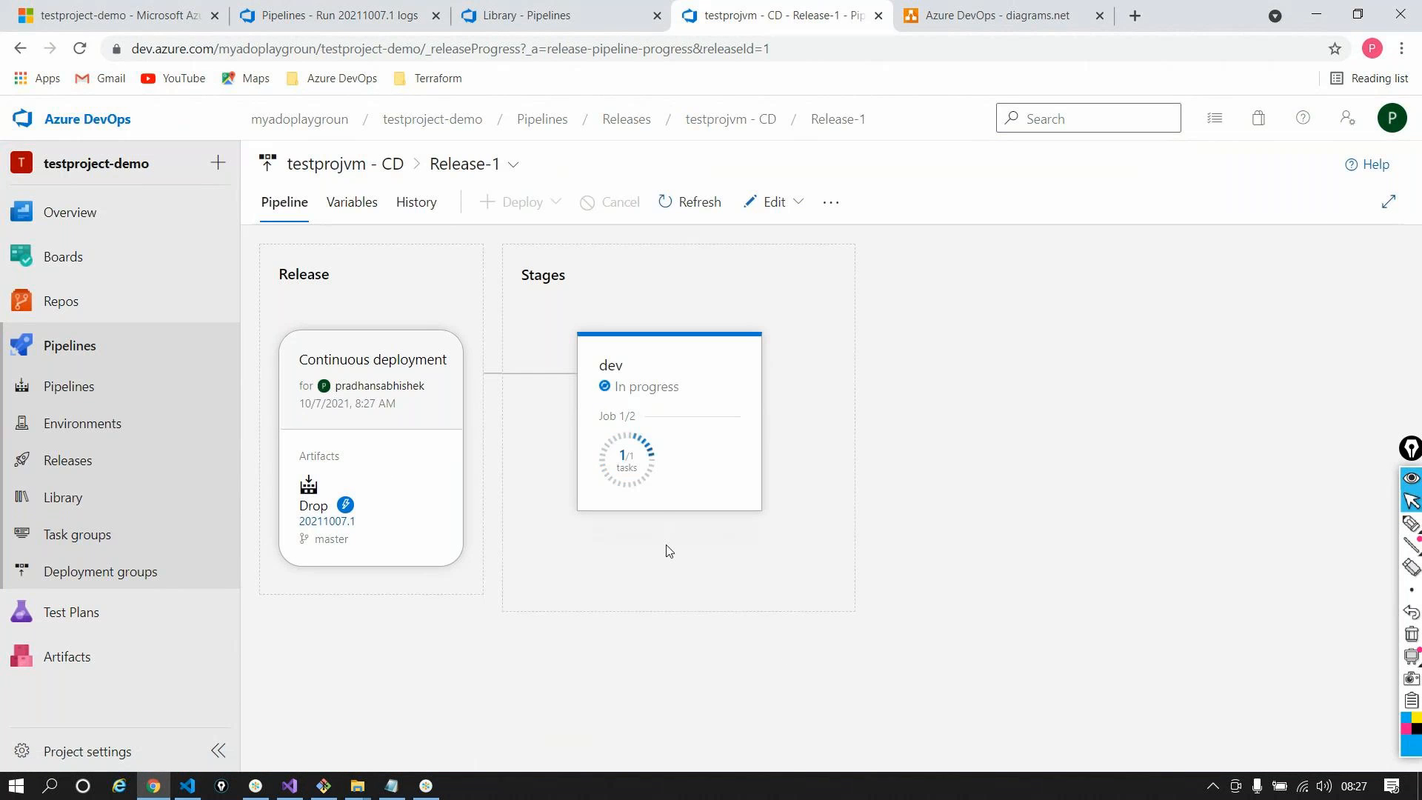
{"action": "left_click", "coordinate": [735, 539]}
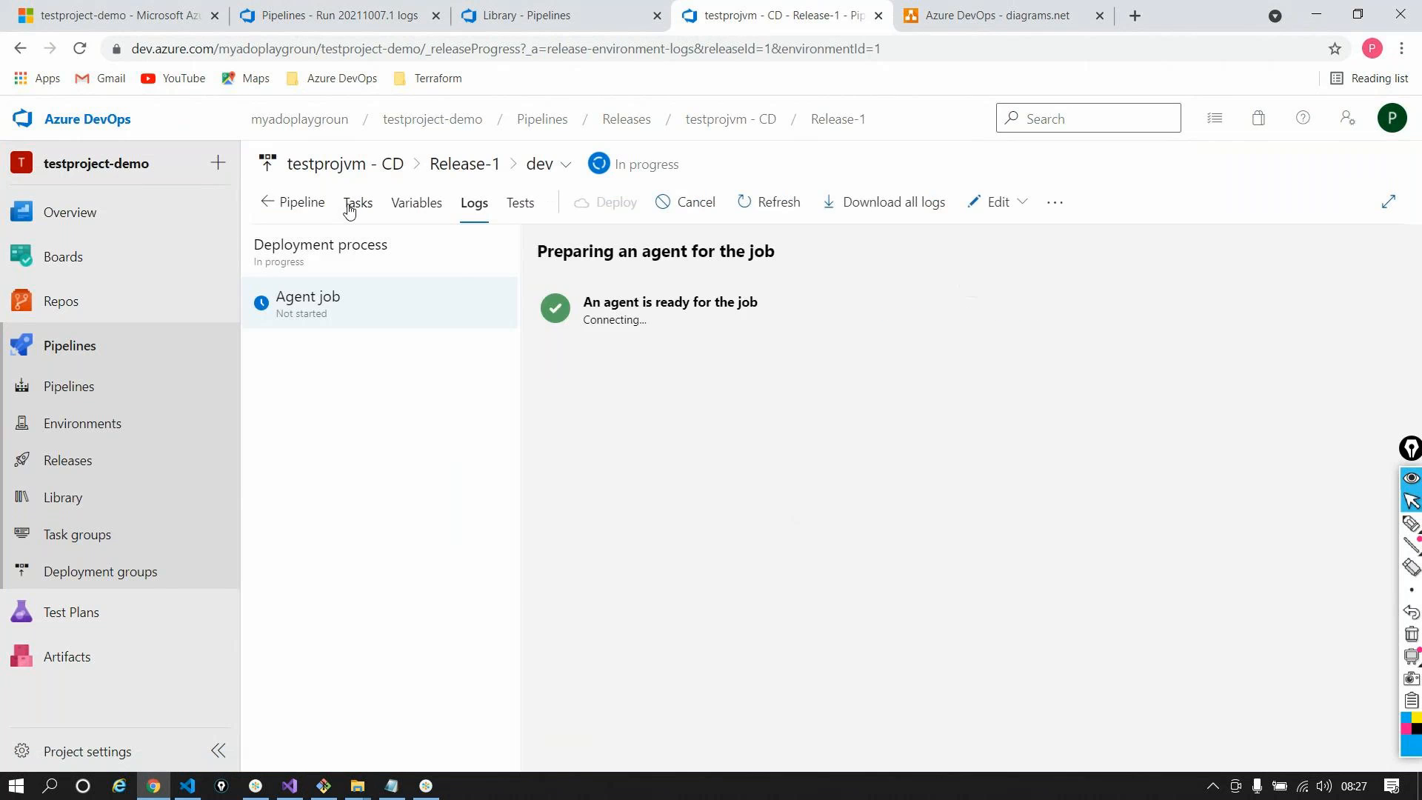
{"action": "left_click", "coordinate": [352, 204]}
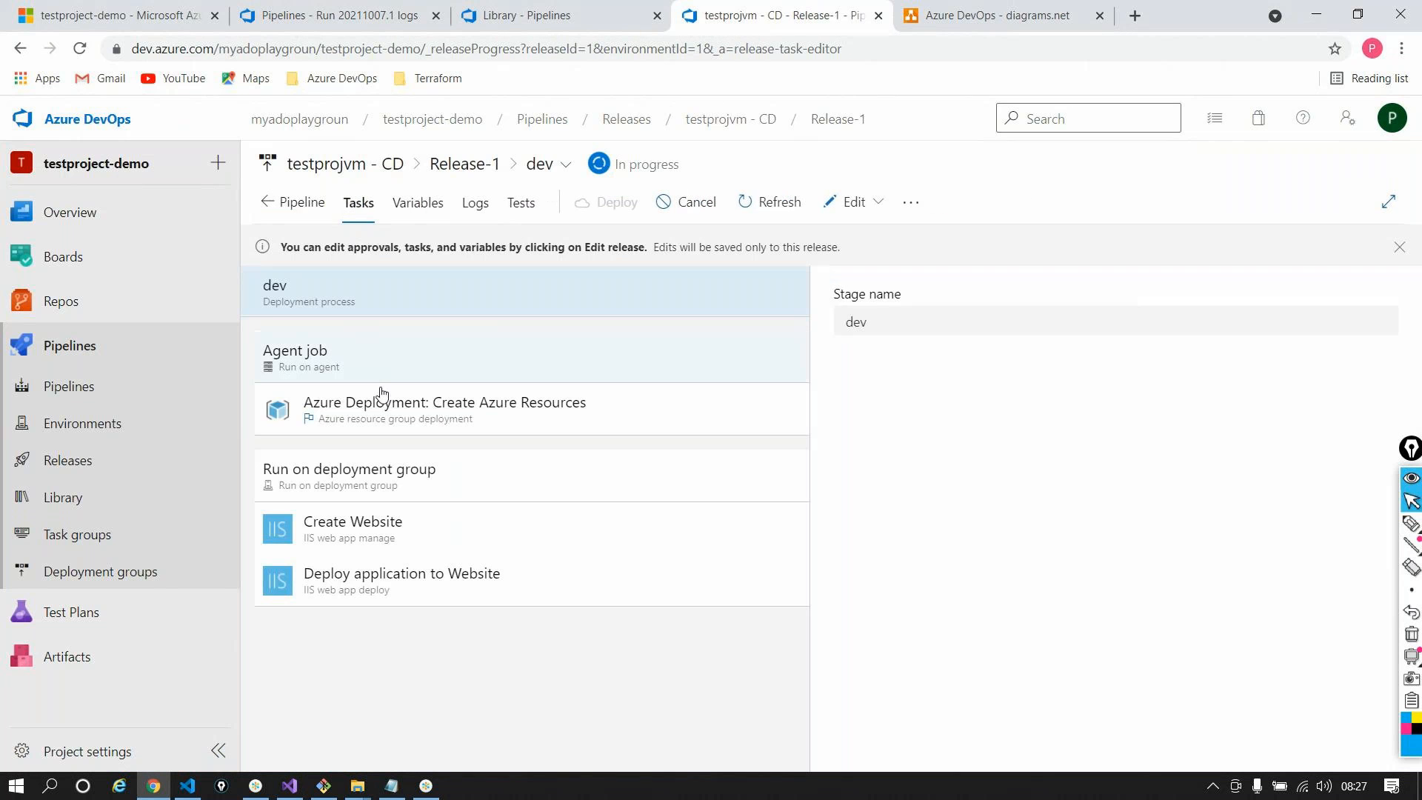
{"action": "left_click", "coordinate": [382, 404]}
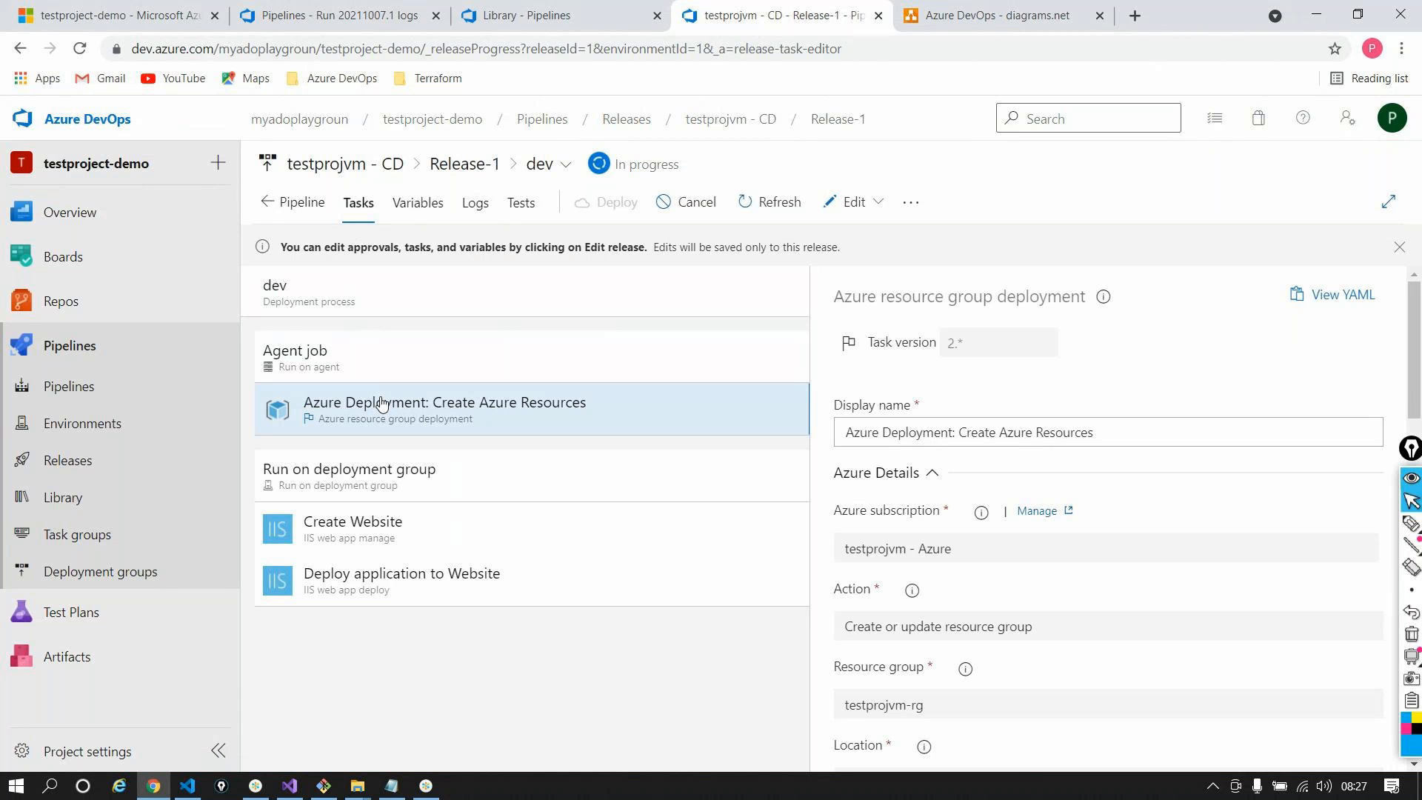
Review the task fields, select deployment group testprojvm-dg, and open Deployment groups in a new tab
{"action": "scroll", "coordinate": [963, 492], "scroll_direction": "down", "scroll_amount": 1}
{"action": "scroll", "coordinate": [964, 493], "scroll_direction": "down", "scroll_amount": 15}
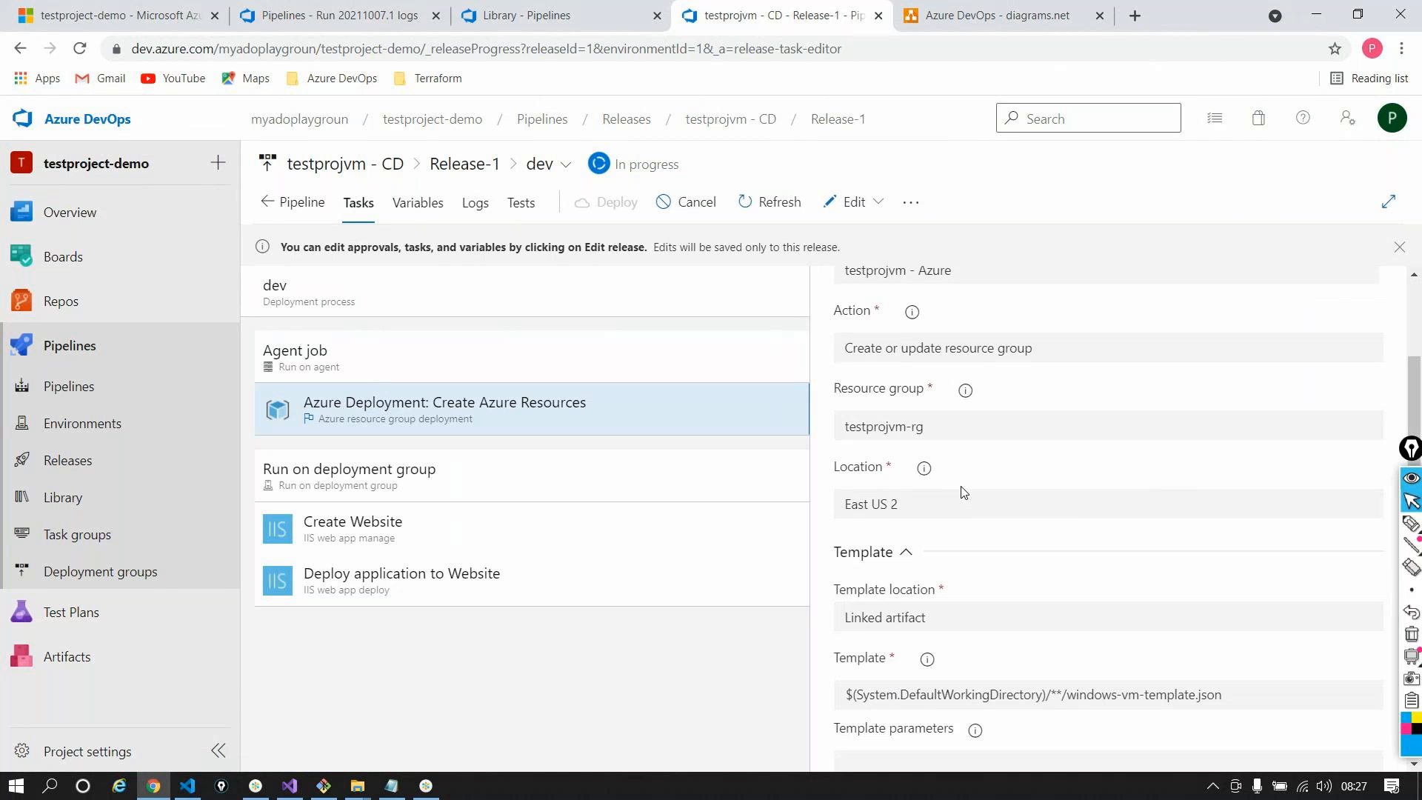
{"action": "scroll", "coordinate": [964, 492], "scroll_direction": "up", "scroll_amount": 1}
{"action": "scroll", "coordinate": [964, 493], "scroll_direction": "up", "scroll_amount": 2}
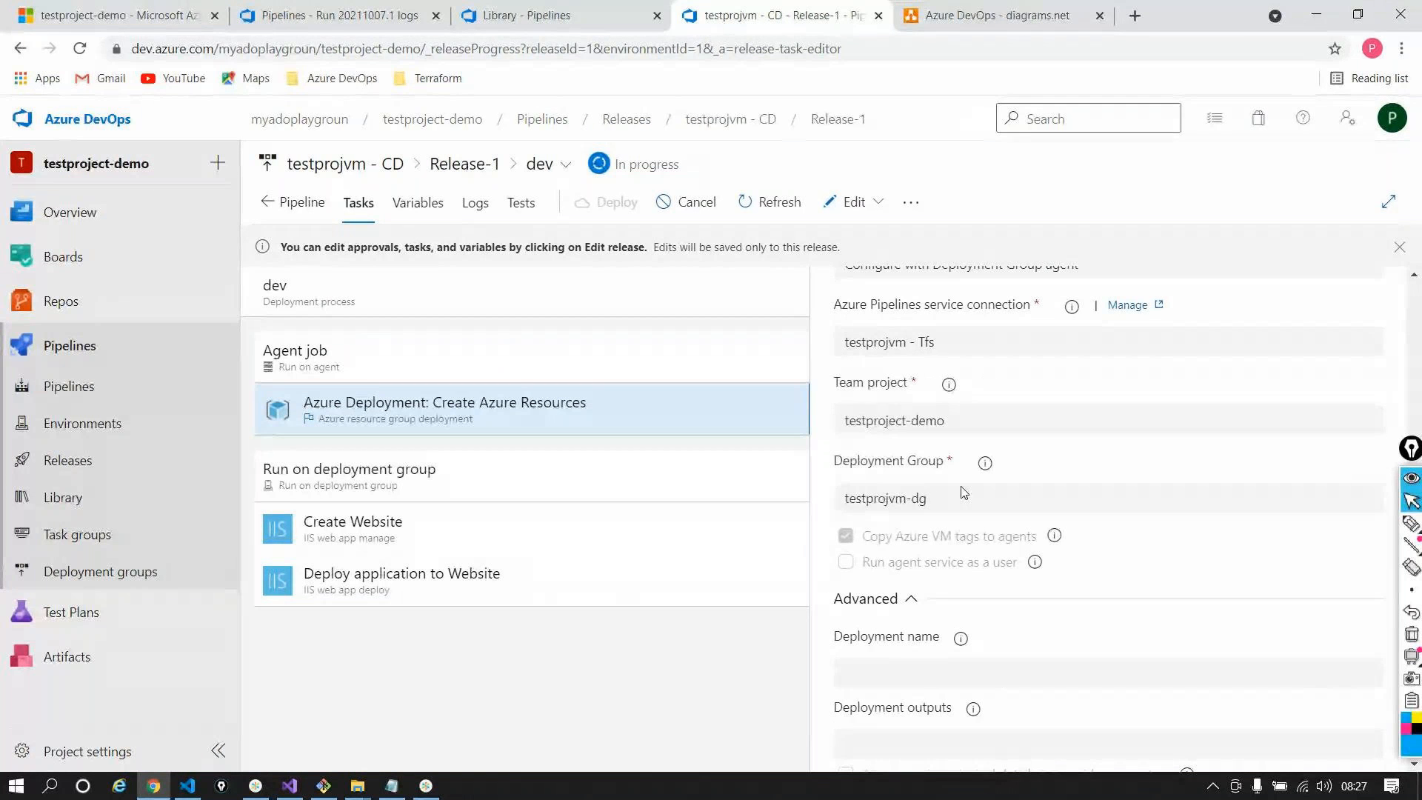
{"action": "triple_click", "coordinate": [963, 493]}
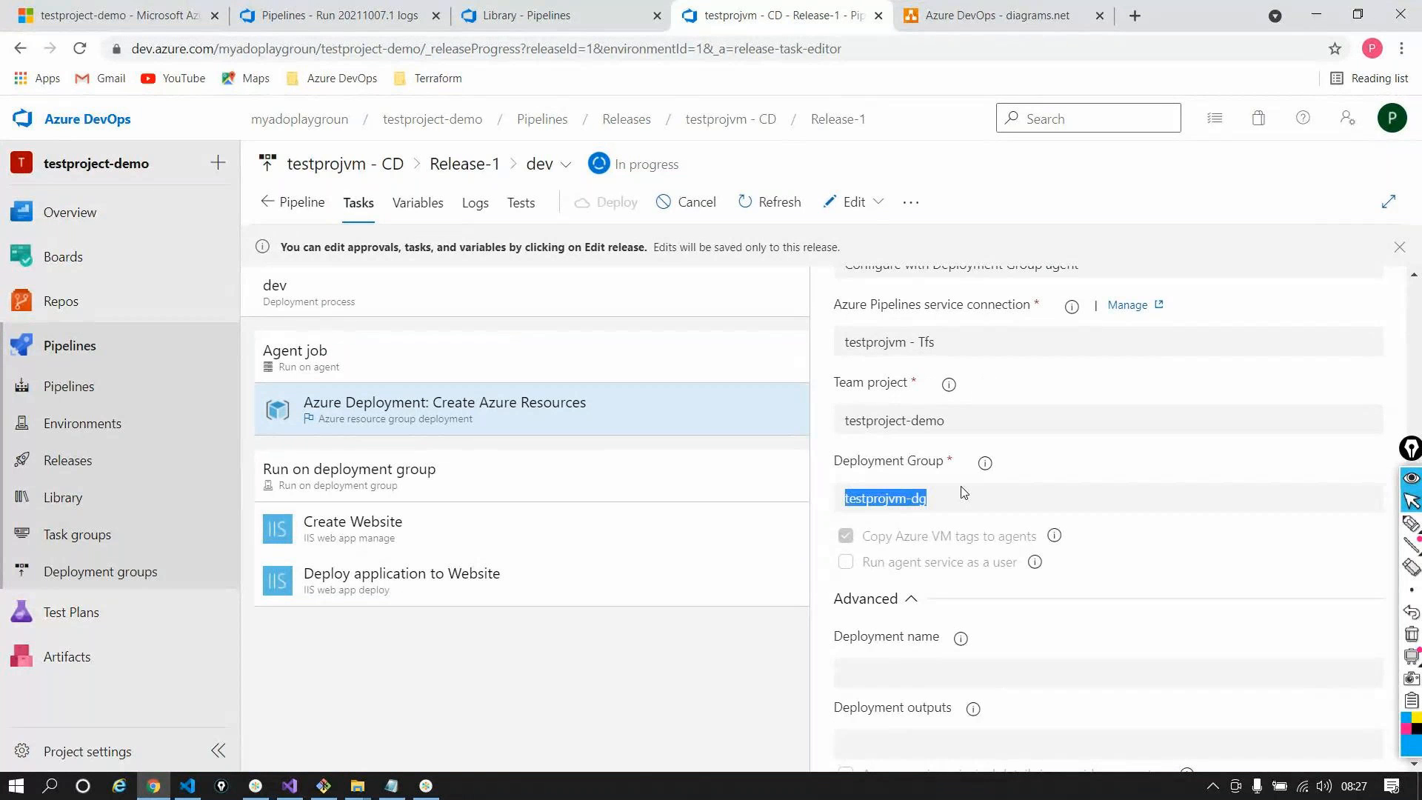
{"action": "right_click", "coordinate": [167, 586]}
{"action": "left_click", "coordinate": [249, 597]}
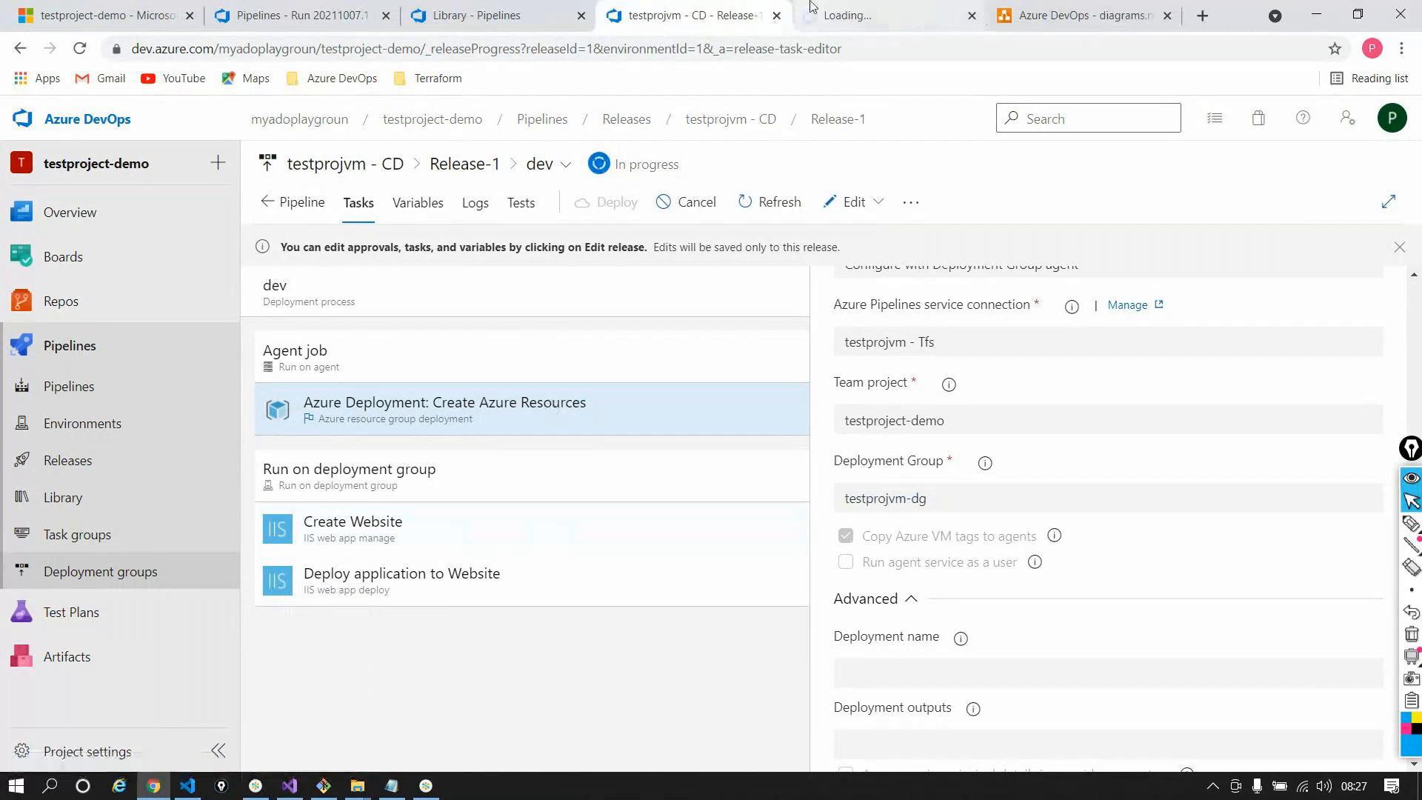
Check the Deployment groups tab listing testprojvm-dg, then return to the Release-1 task settings
{"action": "key", "text": "ctrl+Tab"}
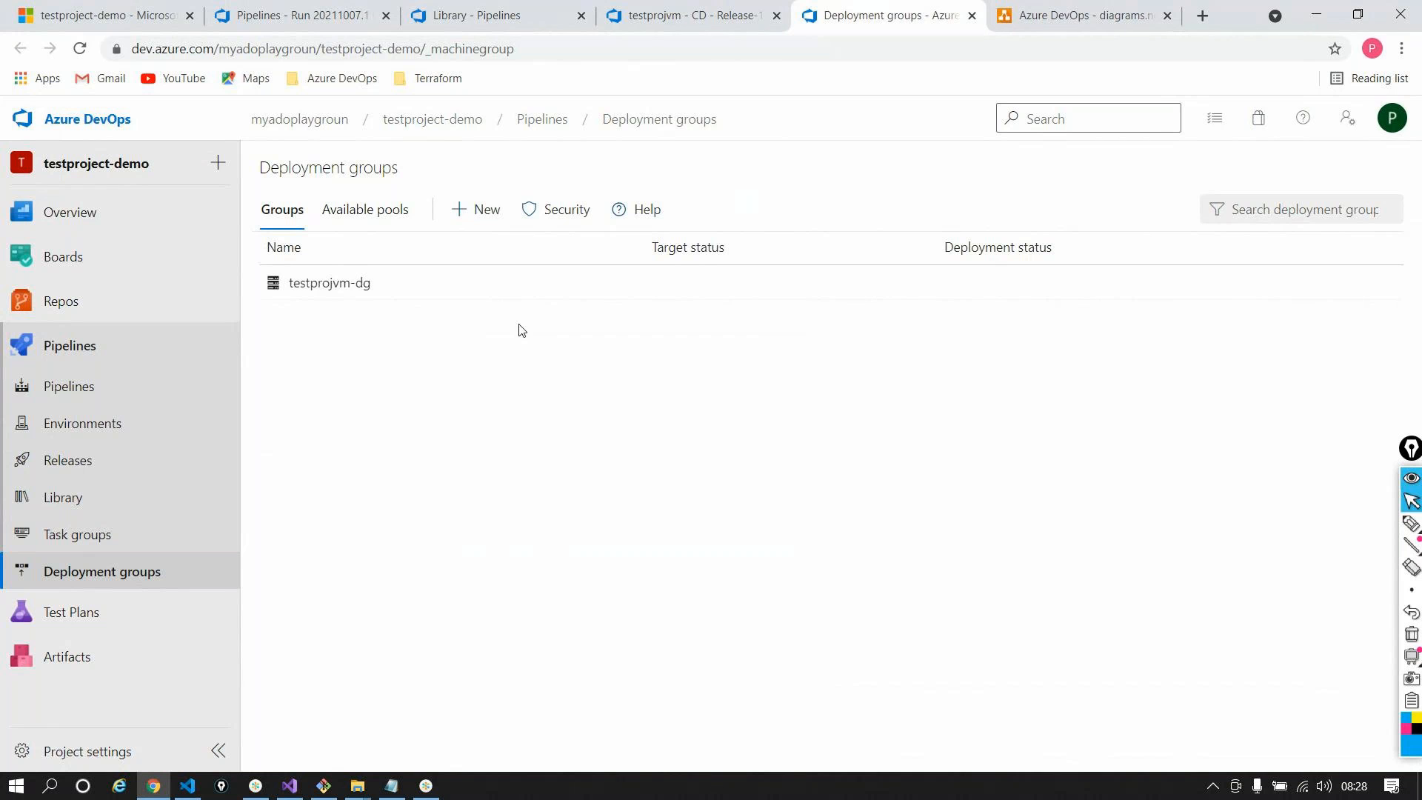
{"action": "left_click", "coordinate": [694, 20]}
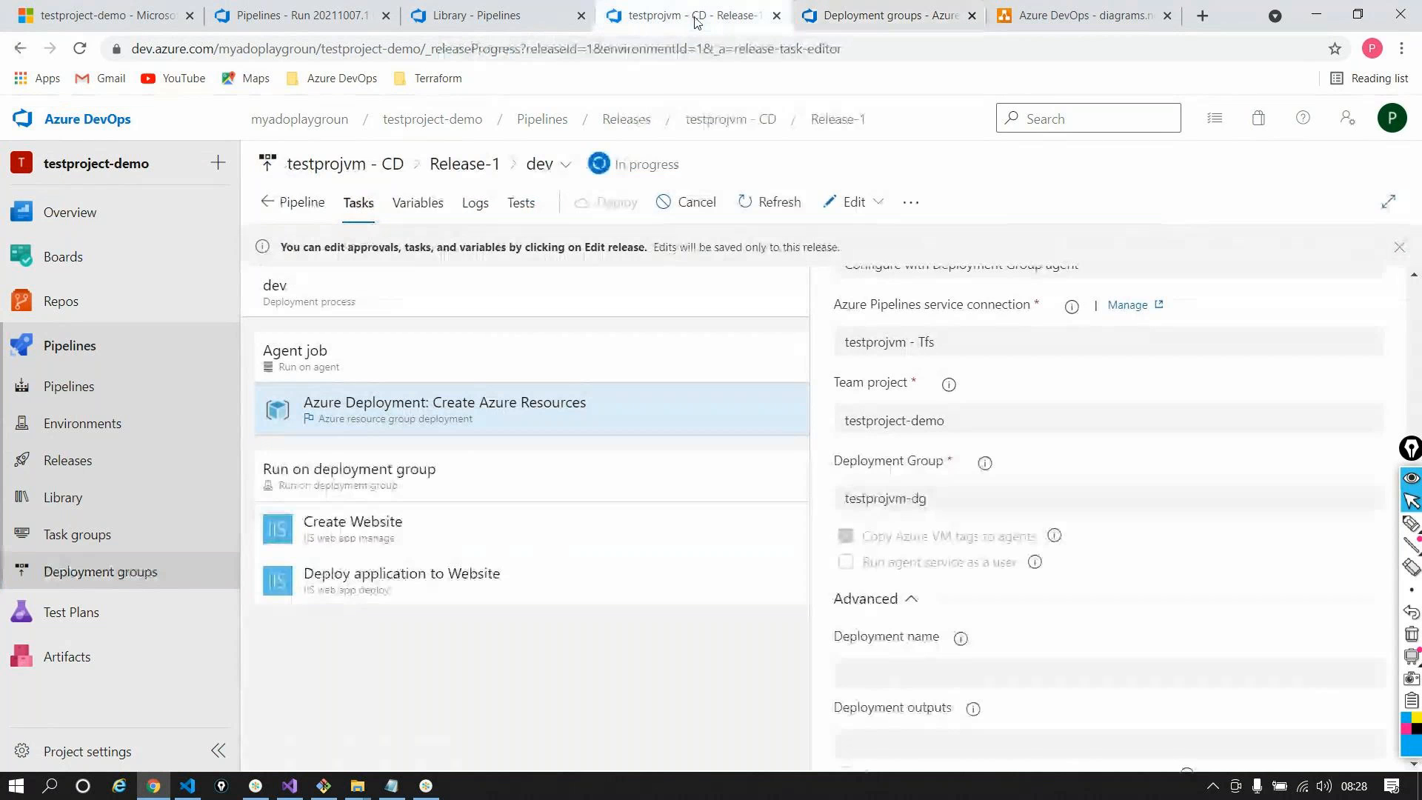
{"action": "scroll", "coordinate": [943, 517], "scroll_direction": "up", "scroll_amount": 5}
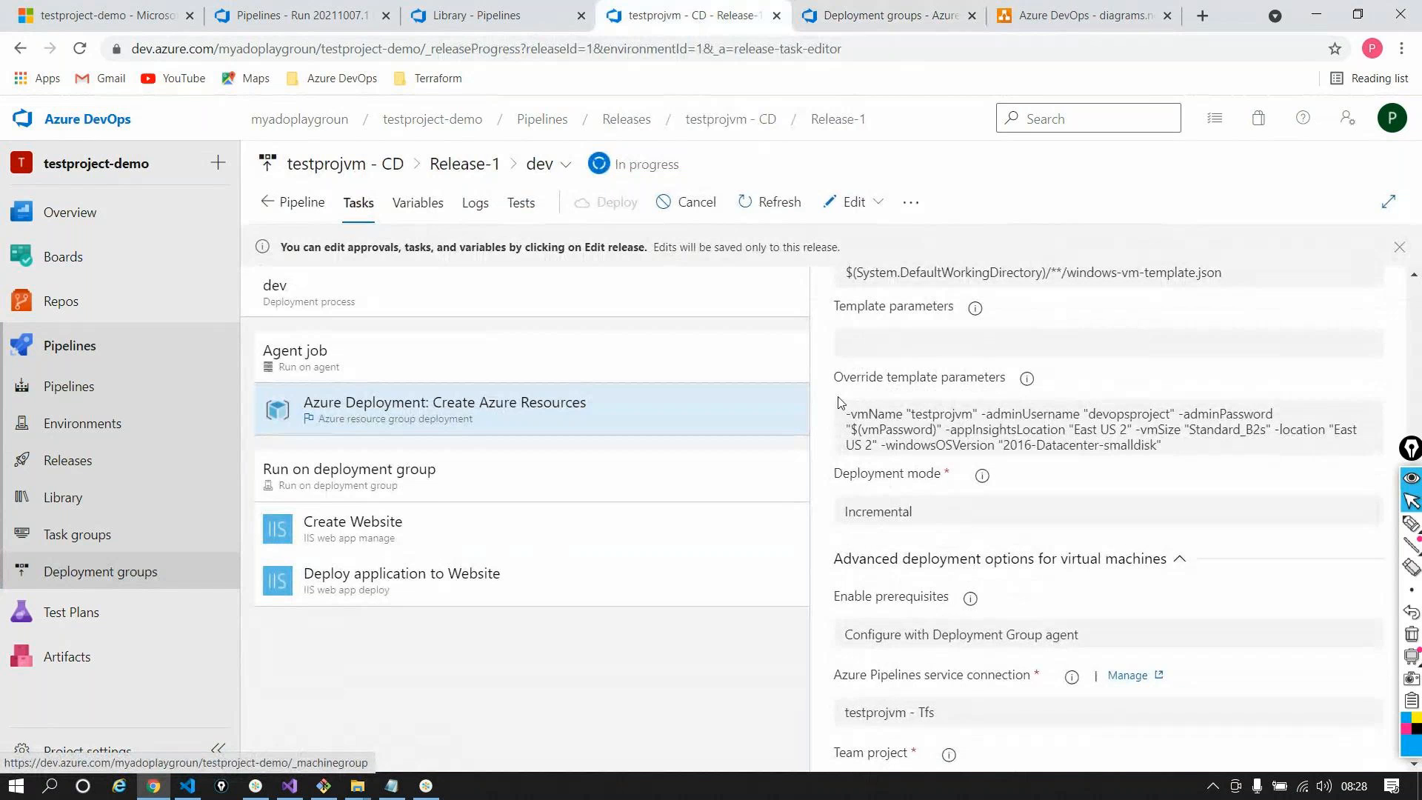
{"action": "left_click", "coordinate": [360, 536]}
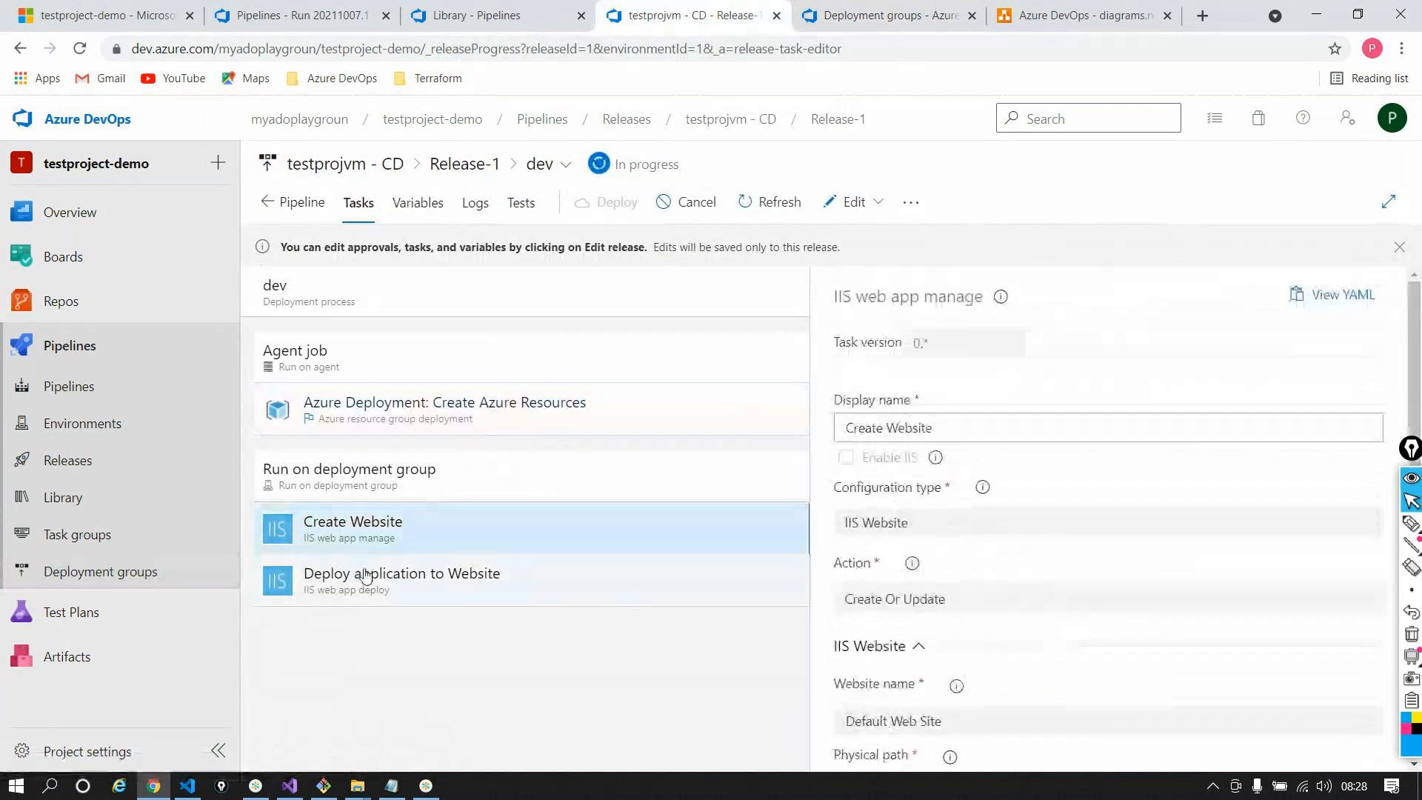
{"action": "left_click", "coordinate": [365, 575]}
{"action": "left_click", "coordinate": [387, 539]}
{"action": "scroll", "coordinate": [885, 562], "scroll_direction": "down", "scroll_amount": 3}
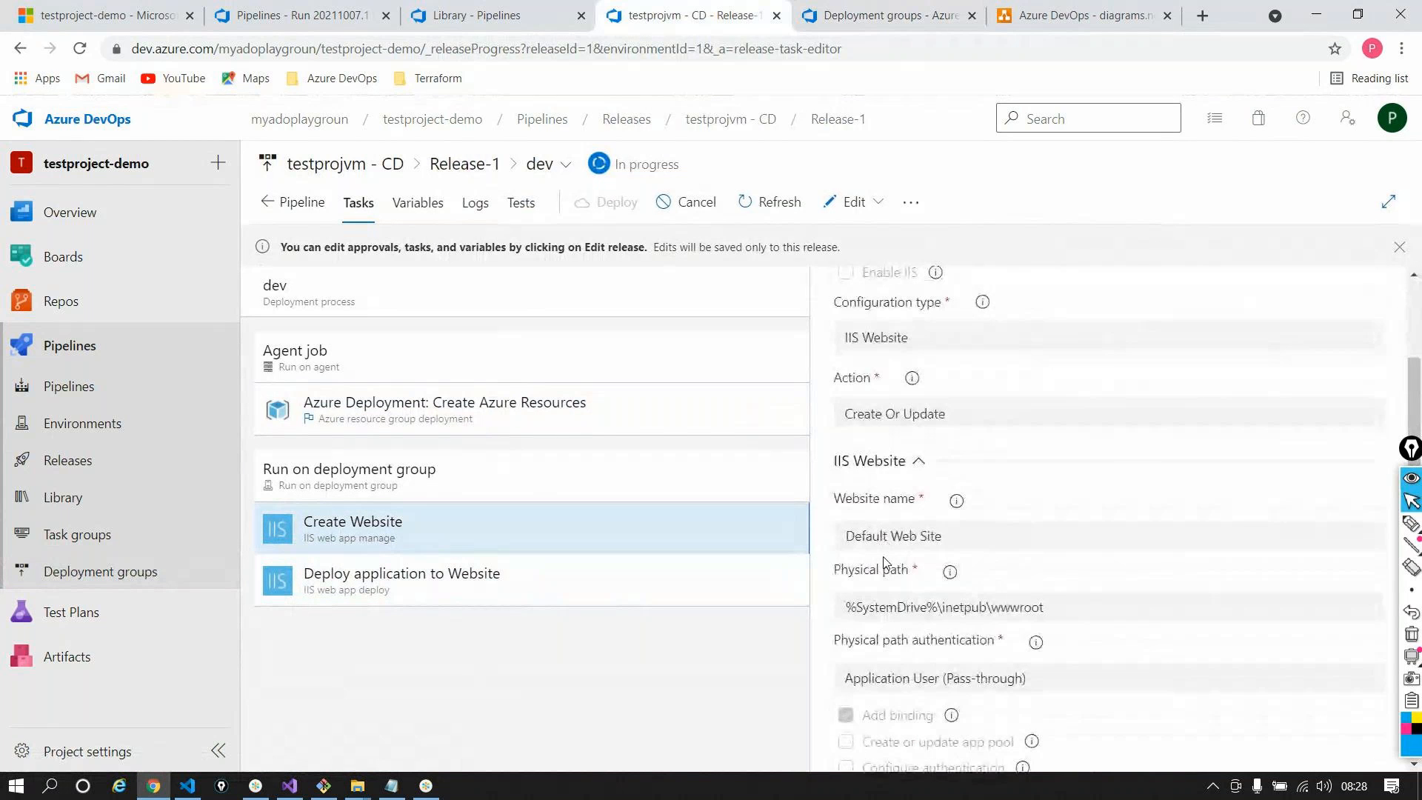
{"action": "scroll", "coordinate": [884, 563], "scroll_direction": "down", "scroll_amount": 1}
{"action": "triple_click", "coordinate": [968, 443]}
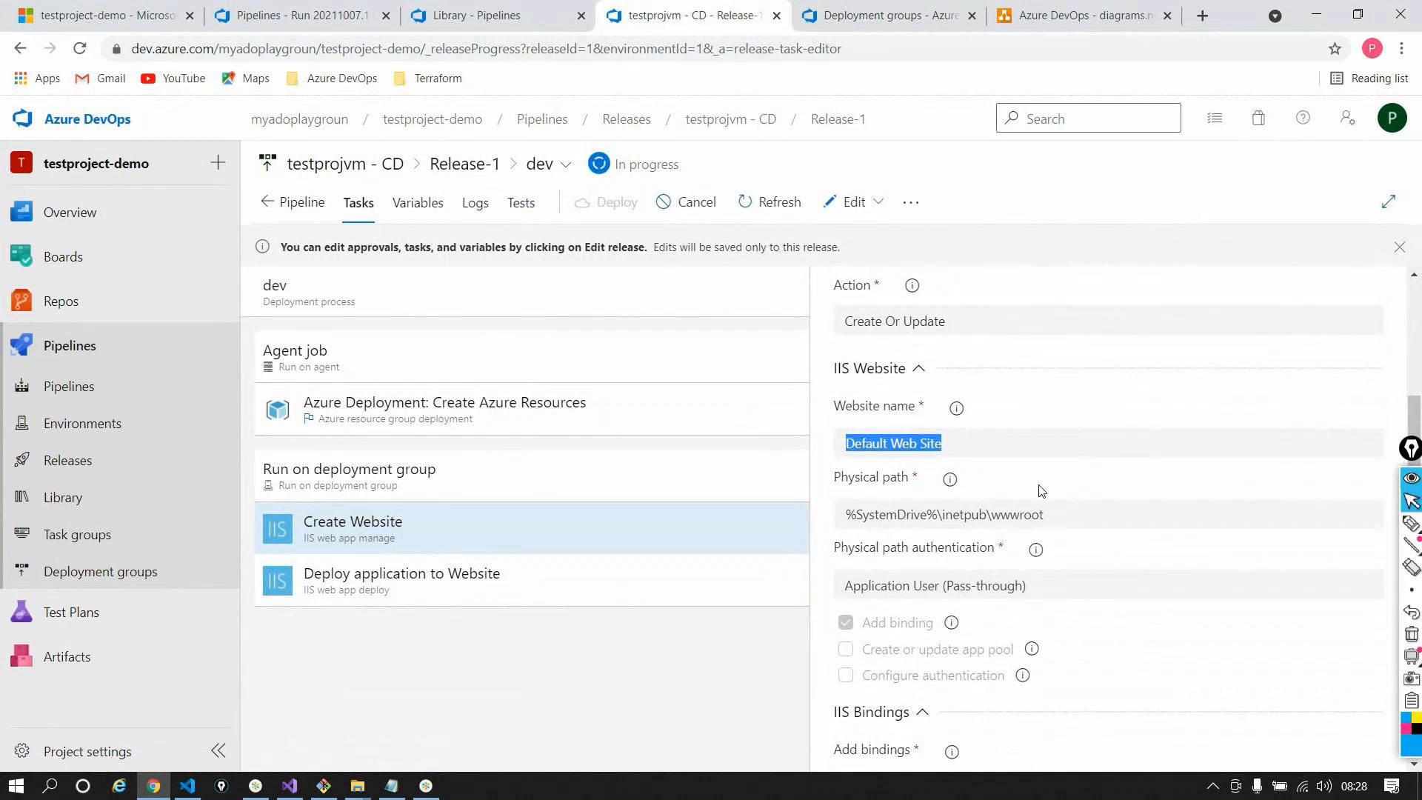
{"action": "left_click", "coordinate": [498, 585]}
{"action": "left_click", "coordinate": [475, 202]}
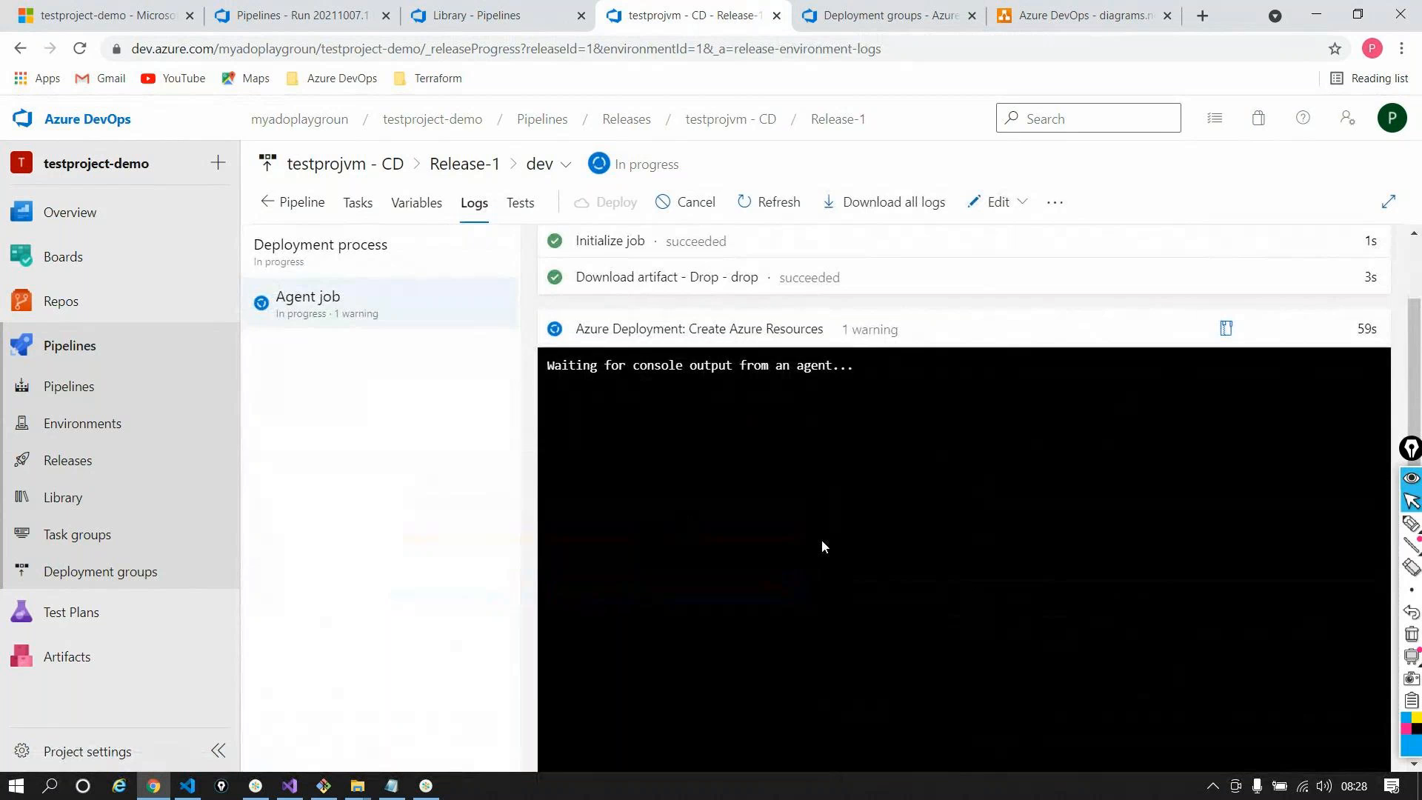
{"action": "scroll", "coordinate": [652, 398], "scroll_direction": "up", "scroll_amount": 1}
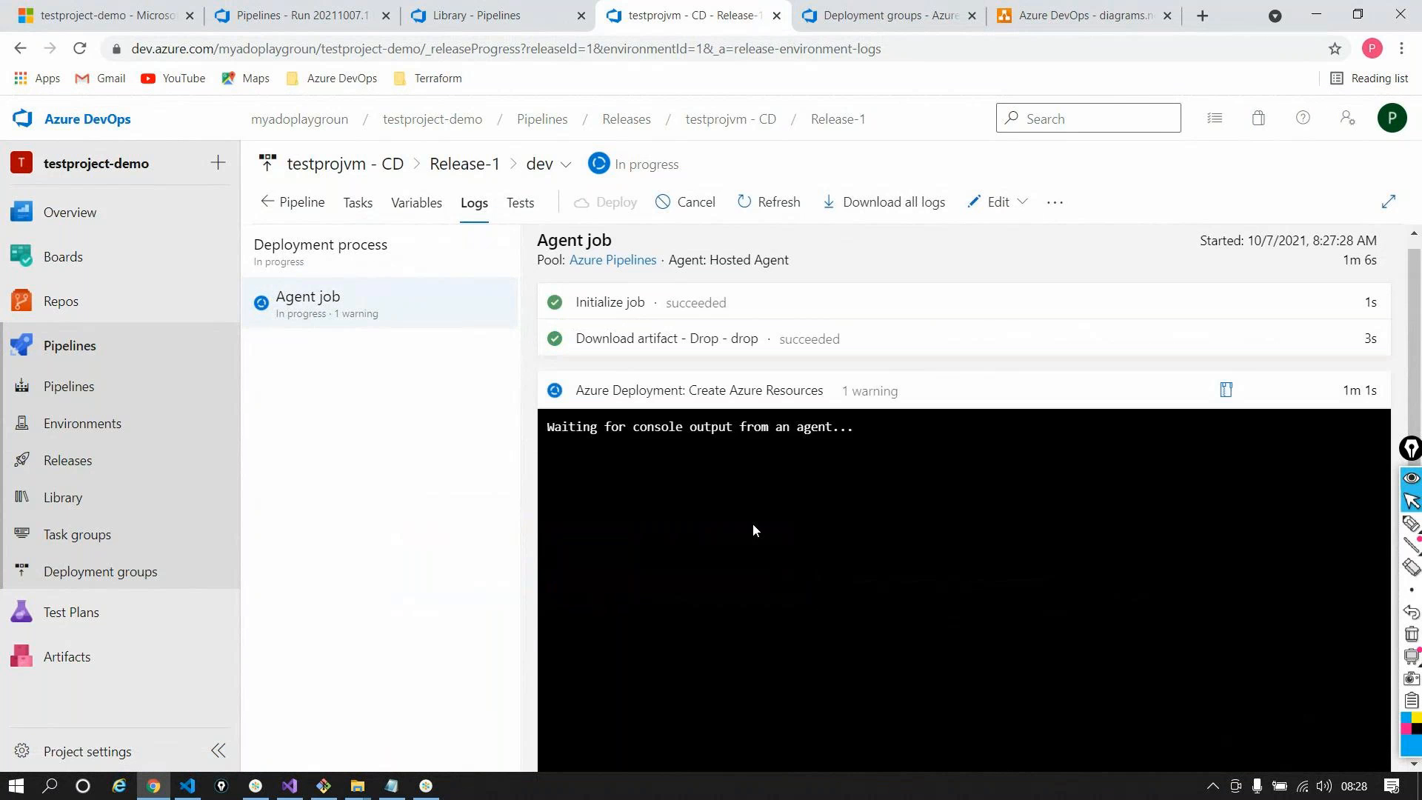
{"action": "scroll", "coordinate": [733, 399], "scroll_direction": "down", "scroll_amount": 1}
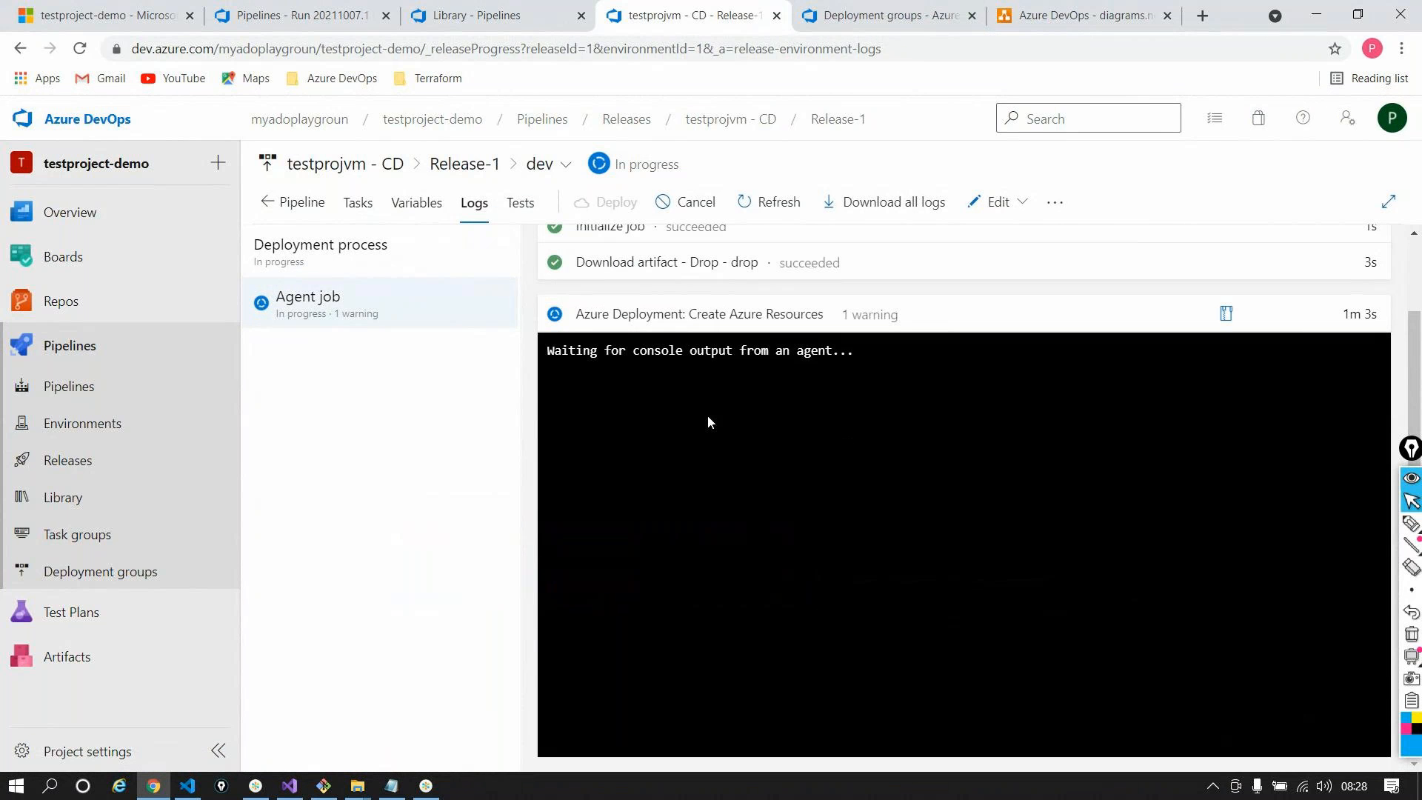
{"action": "scroll", "coordinate": [708, 422], "scroll_direction": "up", "scroll_amount": 1}
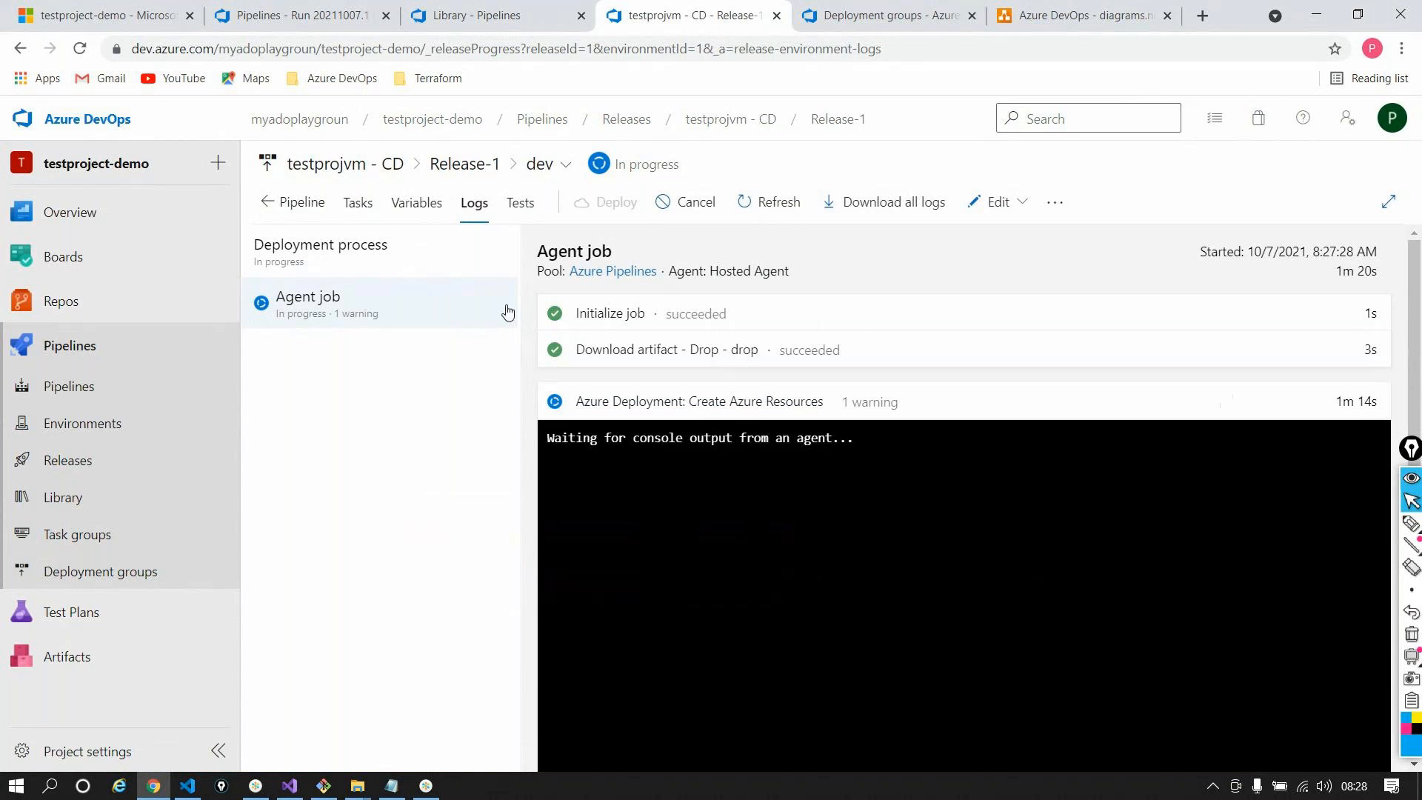
Open resource group testprojvm-rg from portal Home, refresh its resources, and view its Deployments
{"action": "left_click", "coordinate": [89, 16]}
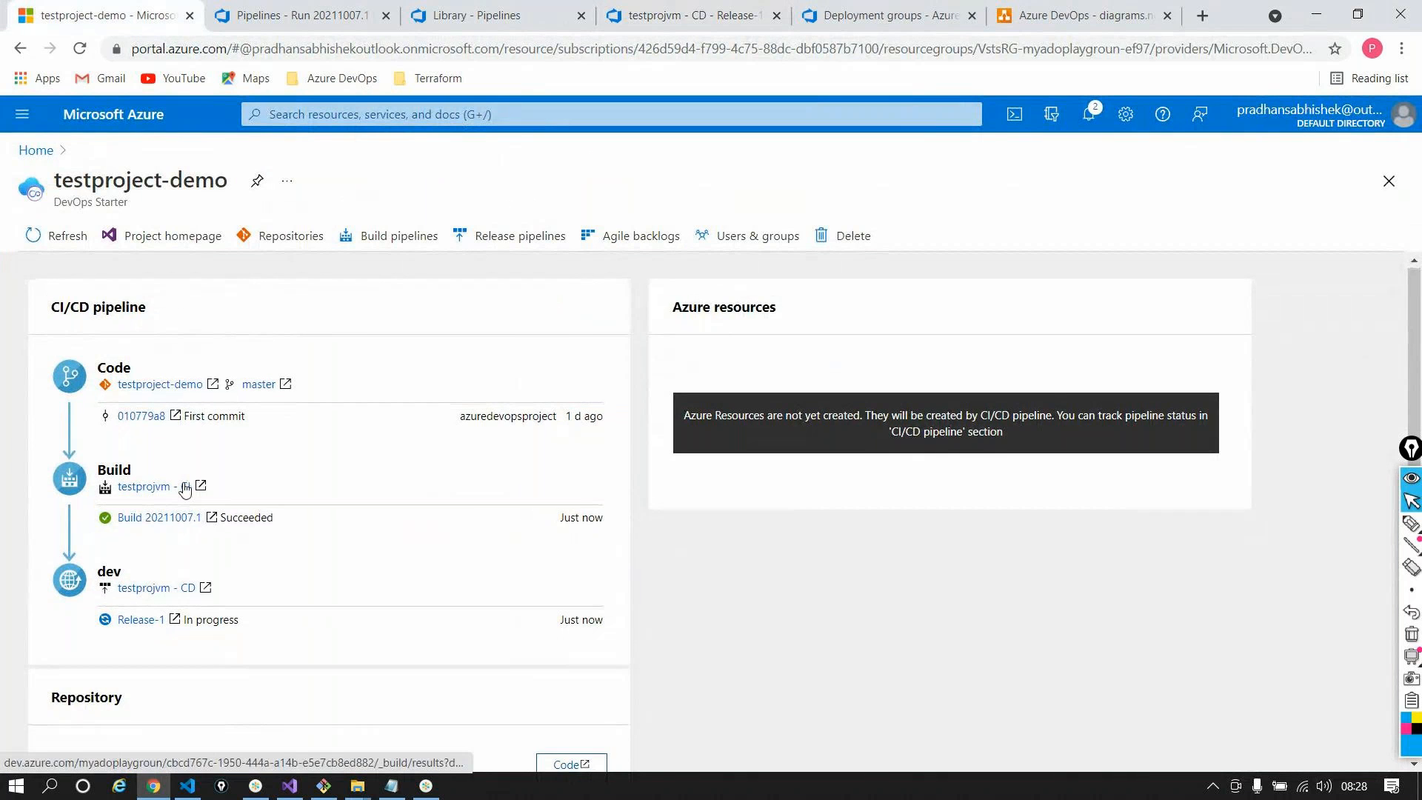
{"action": "scroll", "coordinate": [192, 591], "scroll_direction": "down", "scroll_amount": 1}
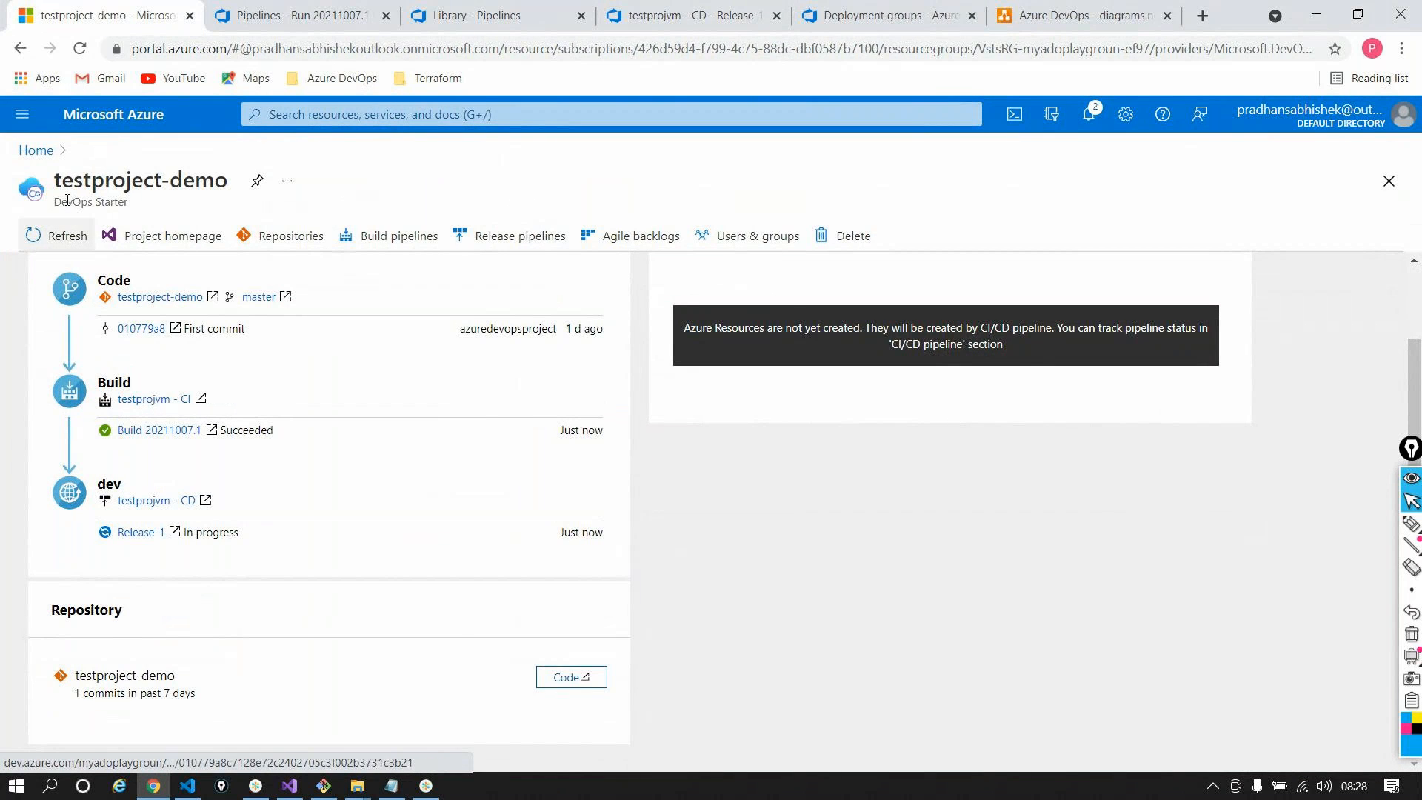
{"action": "left_click", "coordinate": [37, 150]}
{"action": "left_click", "coordinate": [444, 256]}
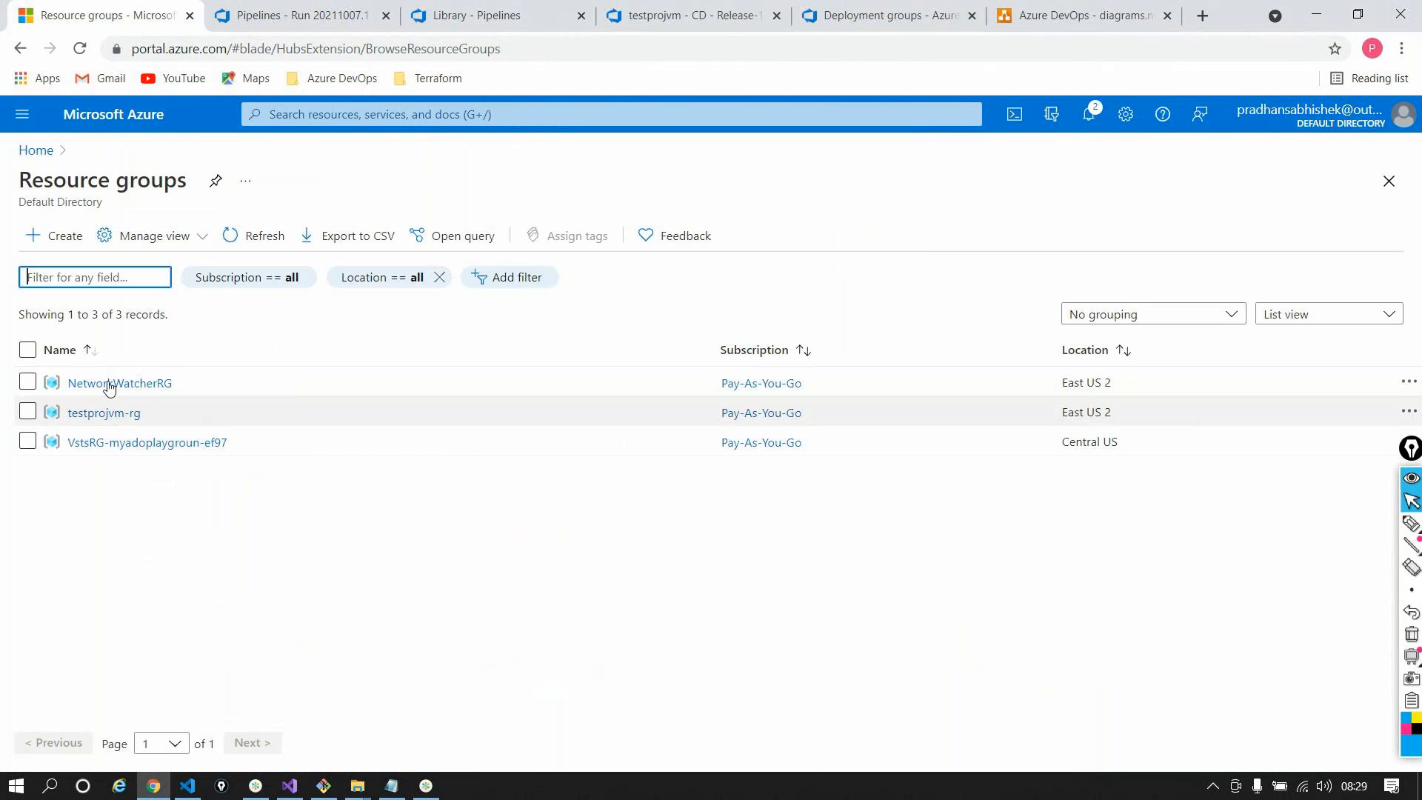
{"action": "left_click", "coordinate": [121, 443]}
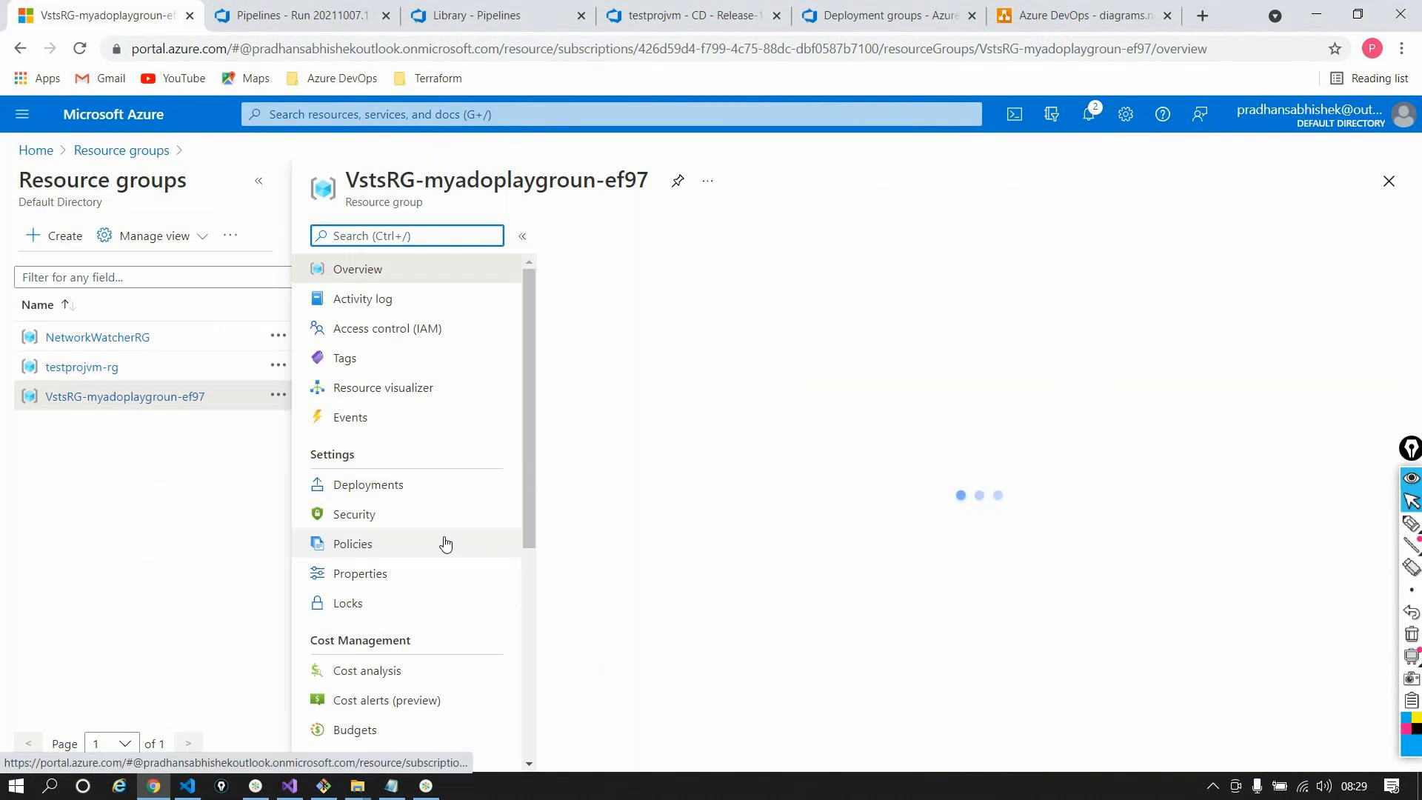
{"action": "left_click", "coordinate": [81, 367]}
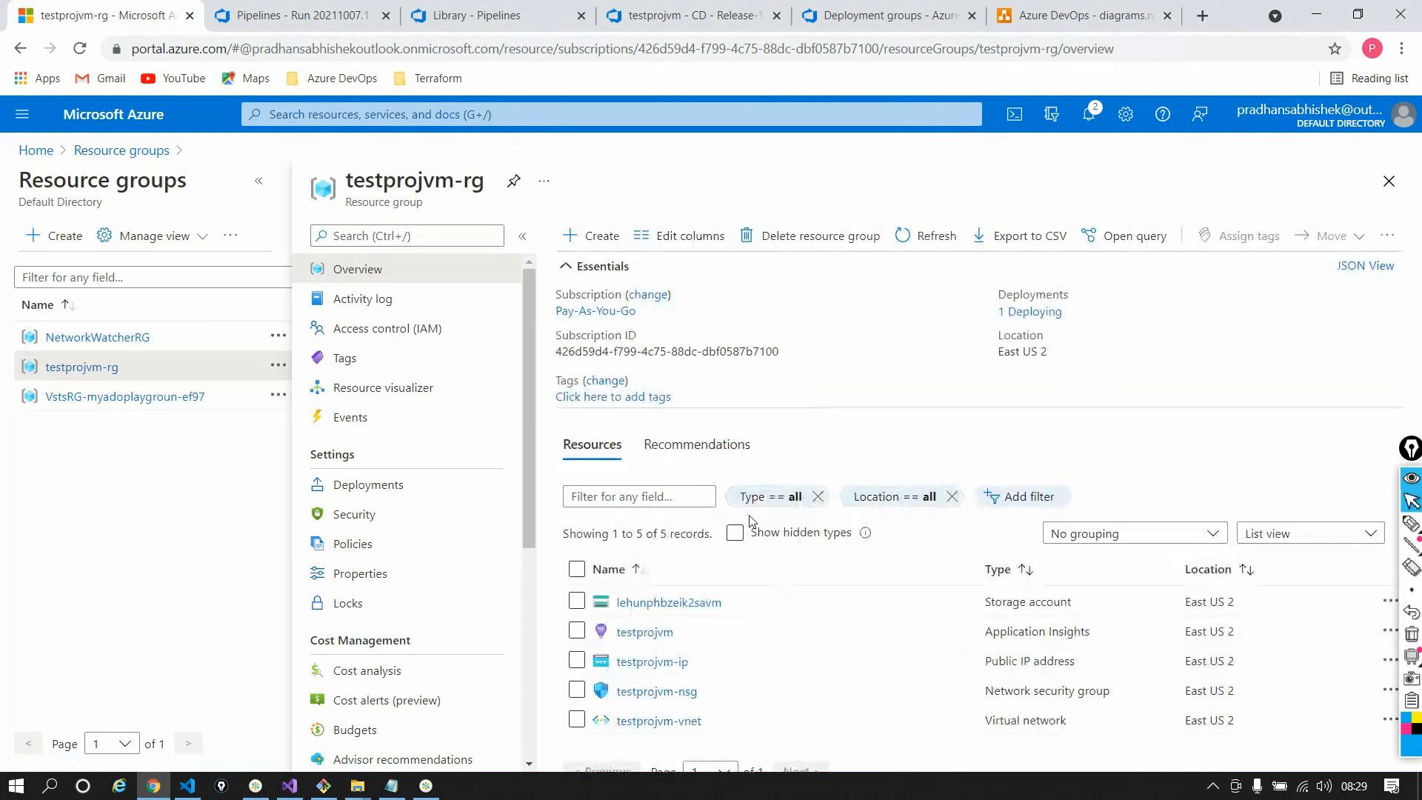
{"action": "left_click", "coordinate": [685, 272]}
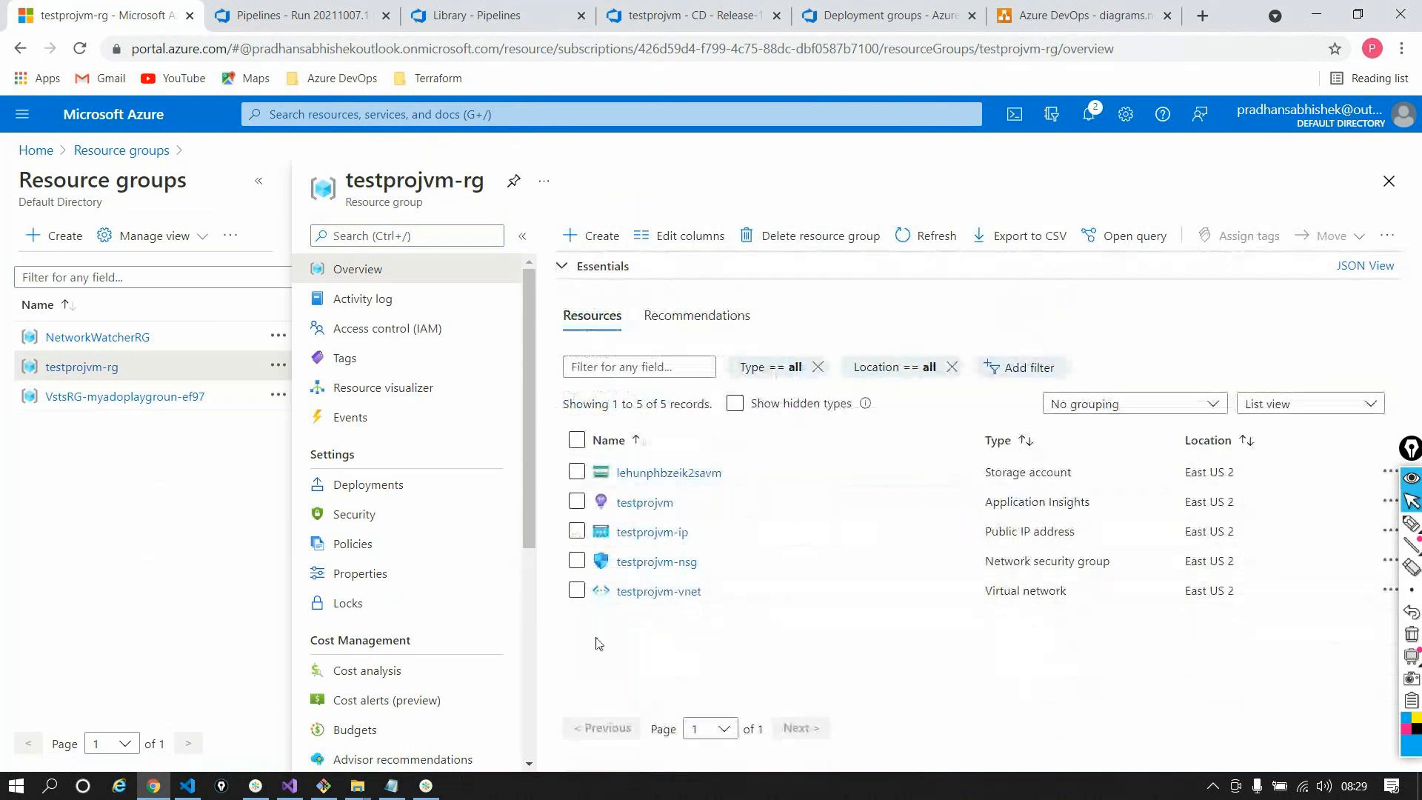
{"action": "left_click", "coordinate": [911, 243]}
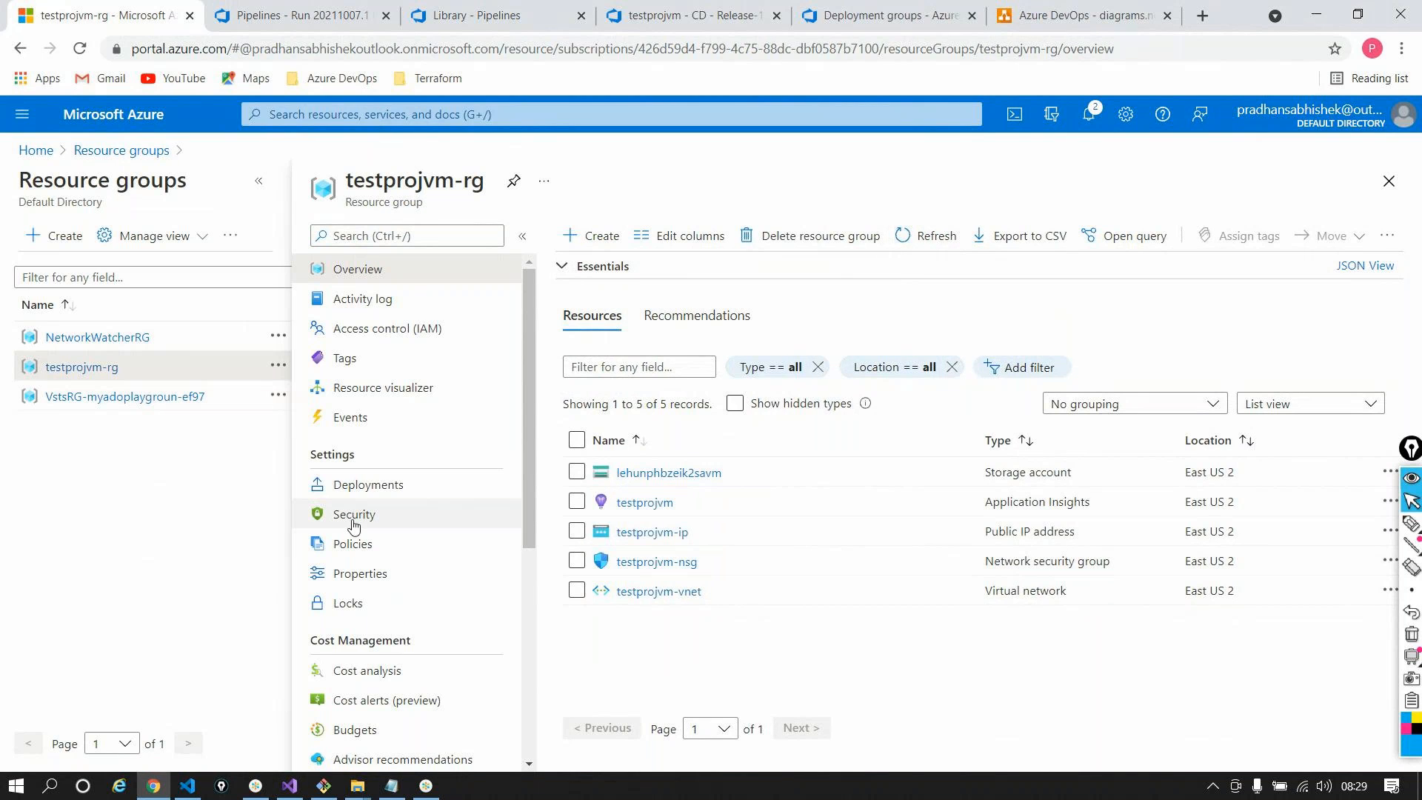
{"action": "left_click", "coordinate": [346, 489]}
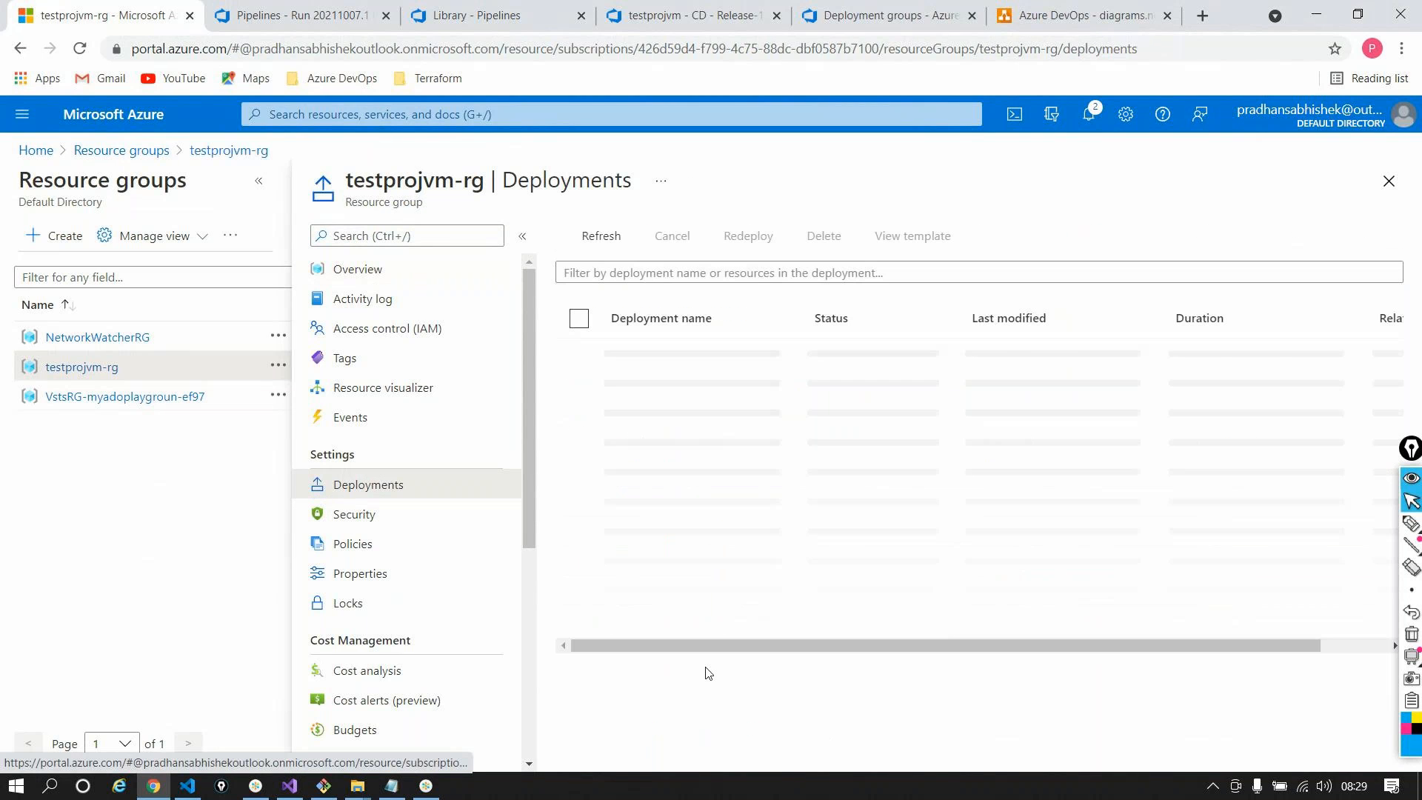
Inspect the in-progress windows-vm-template deployment, then check CI run 20211007.1's successful Build job
{"action": "left_click", "coordinate": [695, 353]}
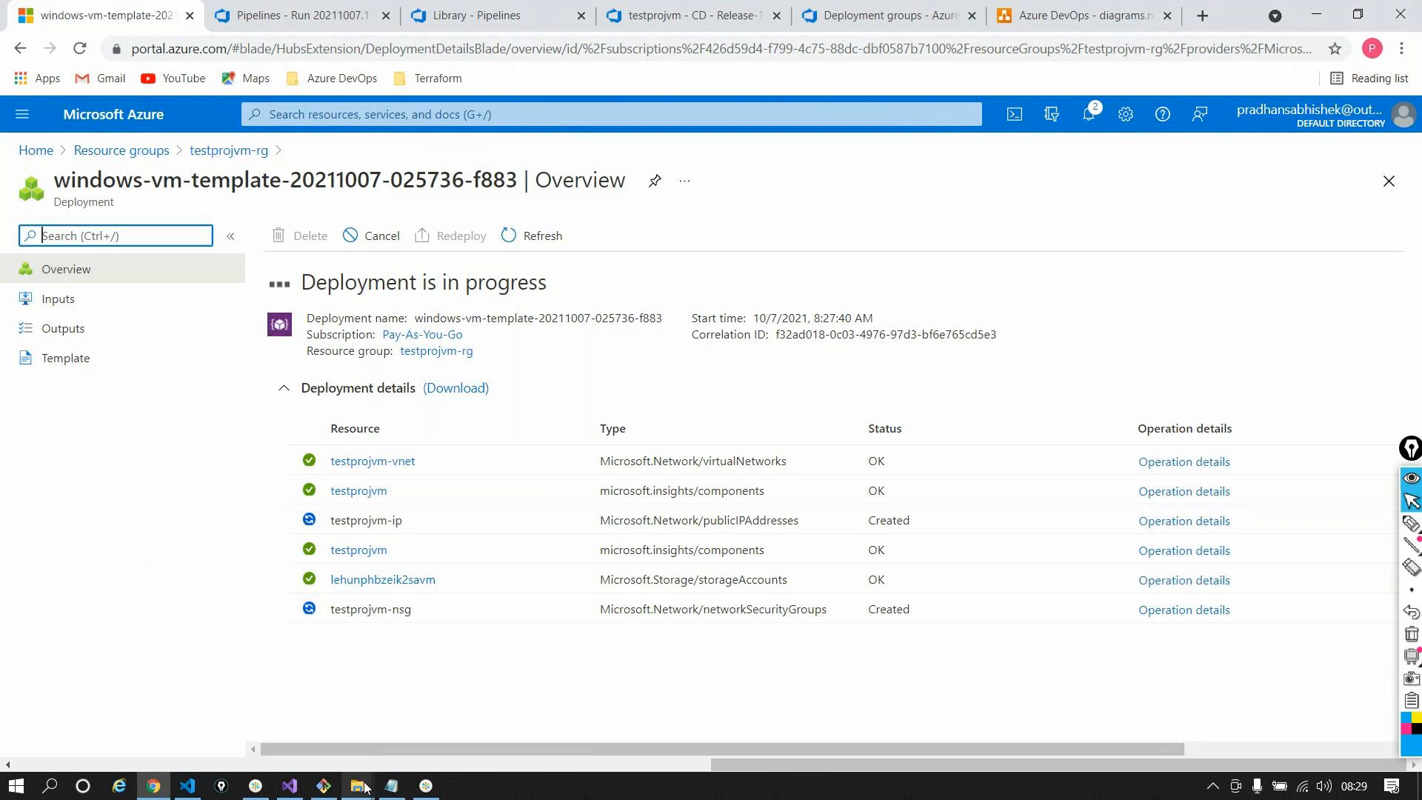
{"action": "mouse_move", "coordinate": [359, 790]}
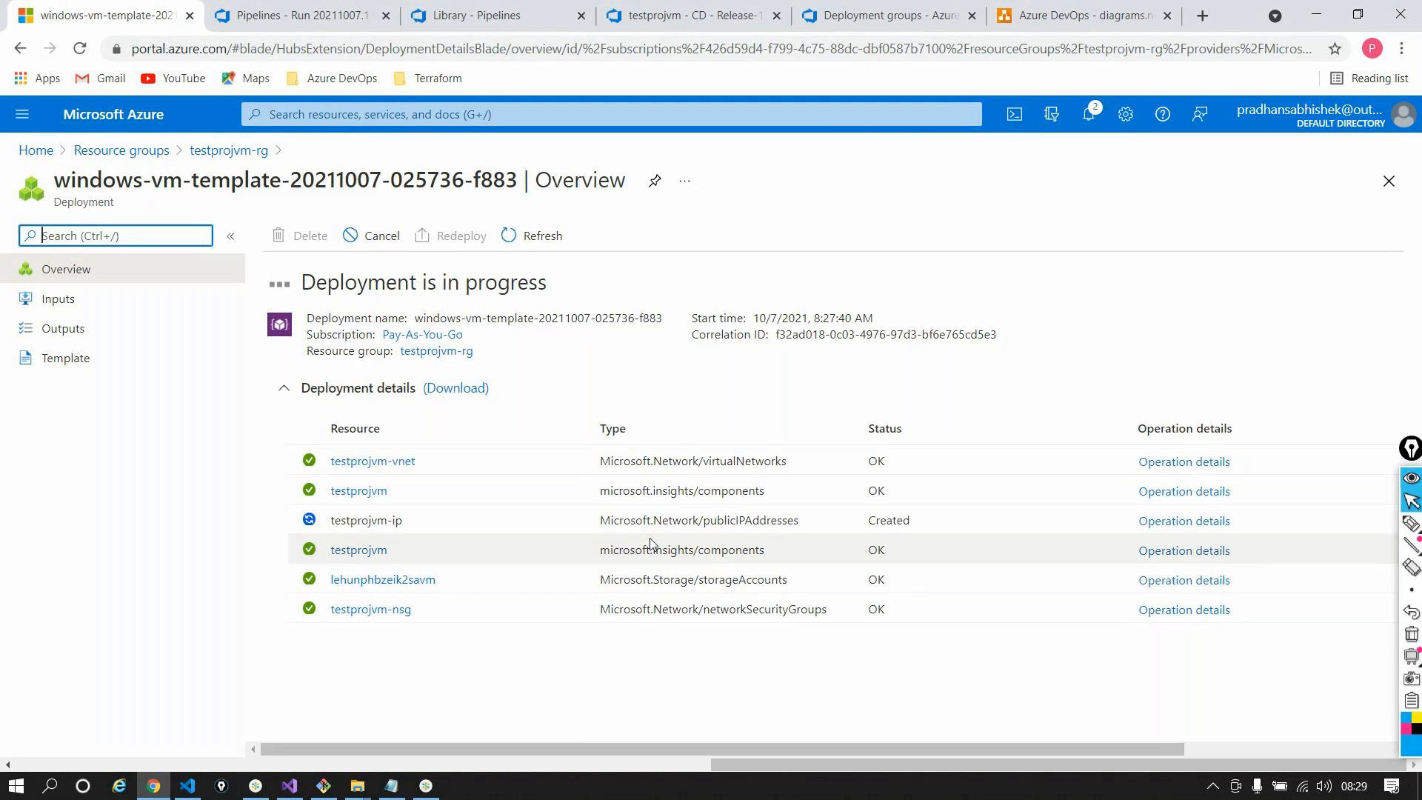
{"action": "left_click", "coordinate": [303, 16]}
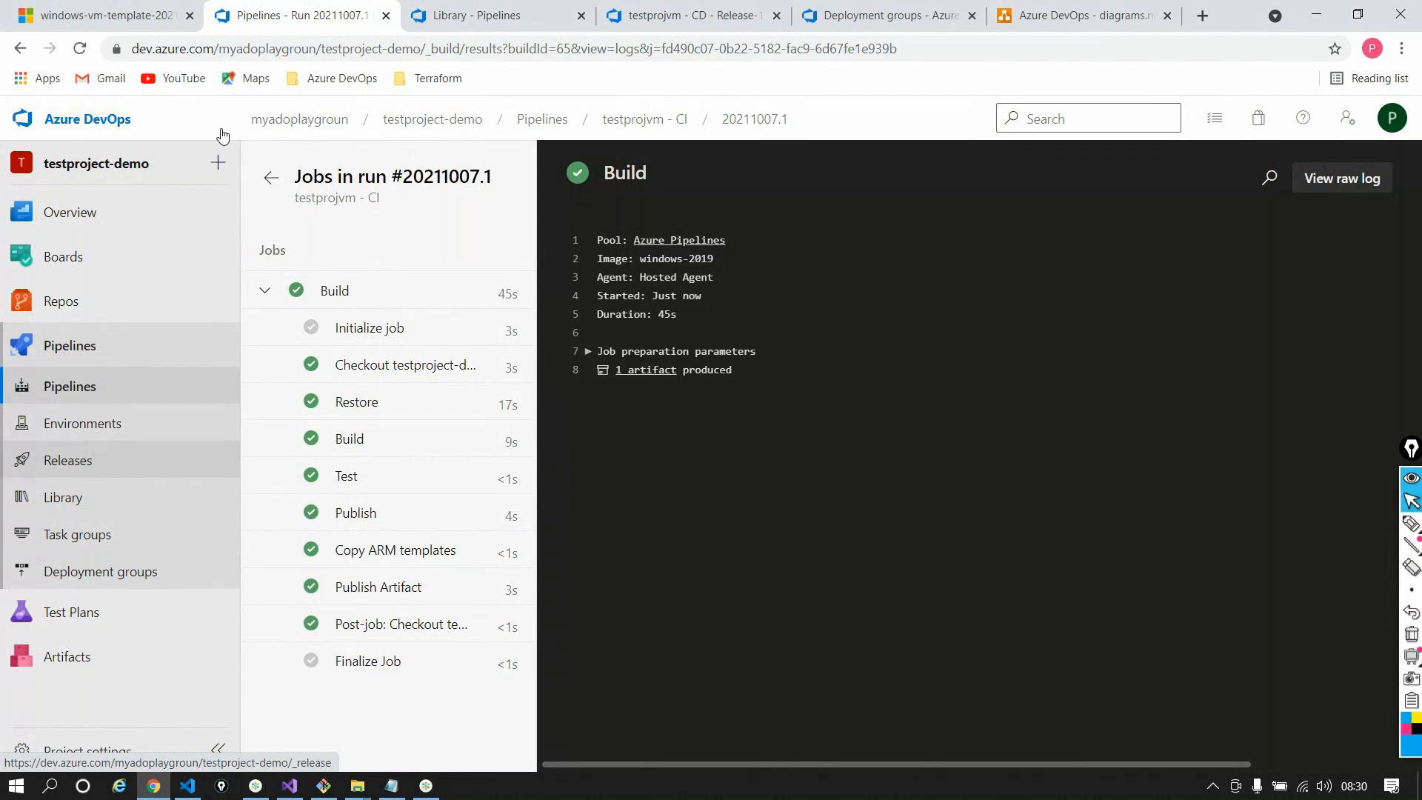
Return to the windows-vm-template deployment overview, now listing testprojvm and testprojvm-NIC
{"action": "left_click", "coordinate": [141, 17]}
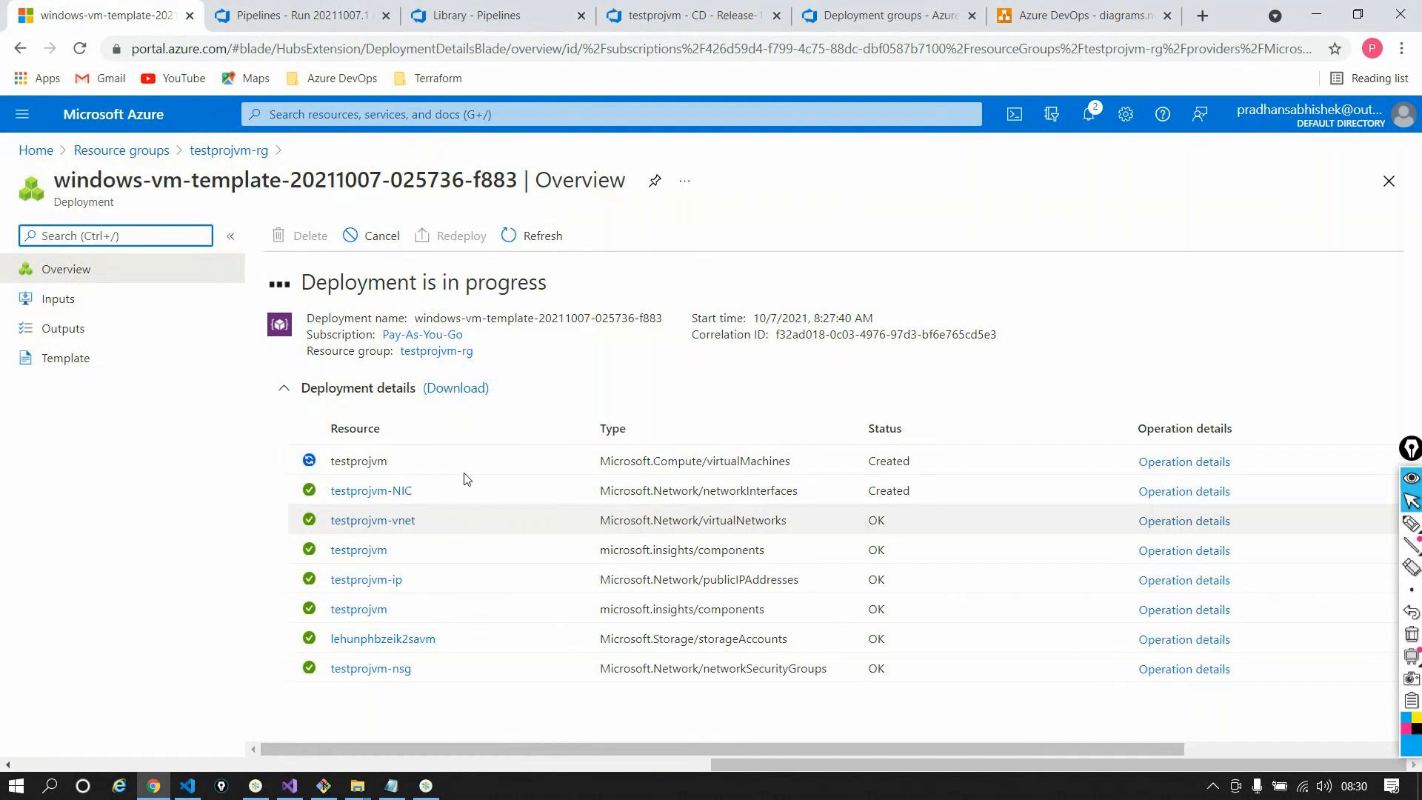
Refresh the deployment, revisit the resource groups list, then go back to Release-1's dev logs
{"action": "left_click", "coordinate": [502, 237]}
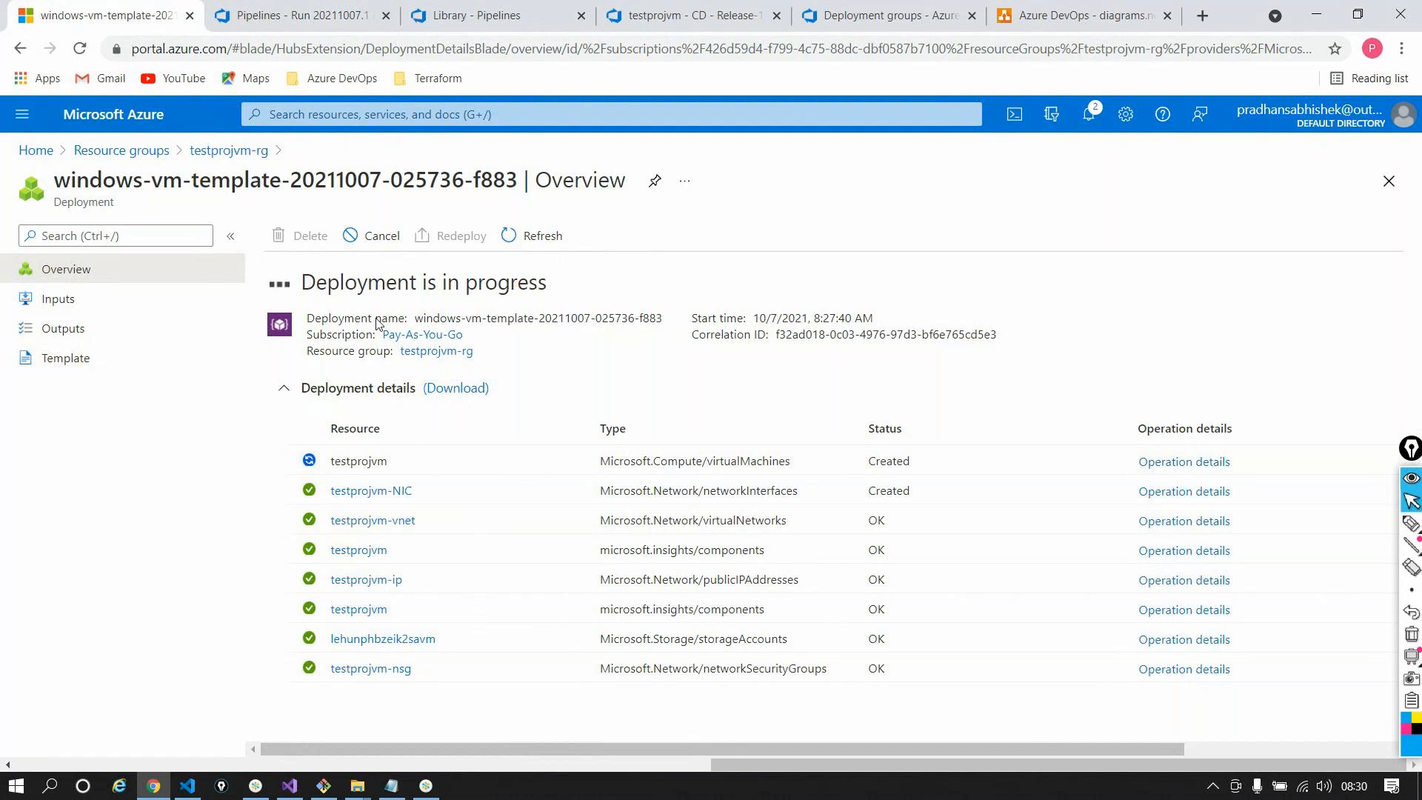
{"action": "left_click", "coordinate": [121, 150]}
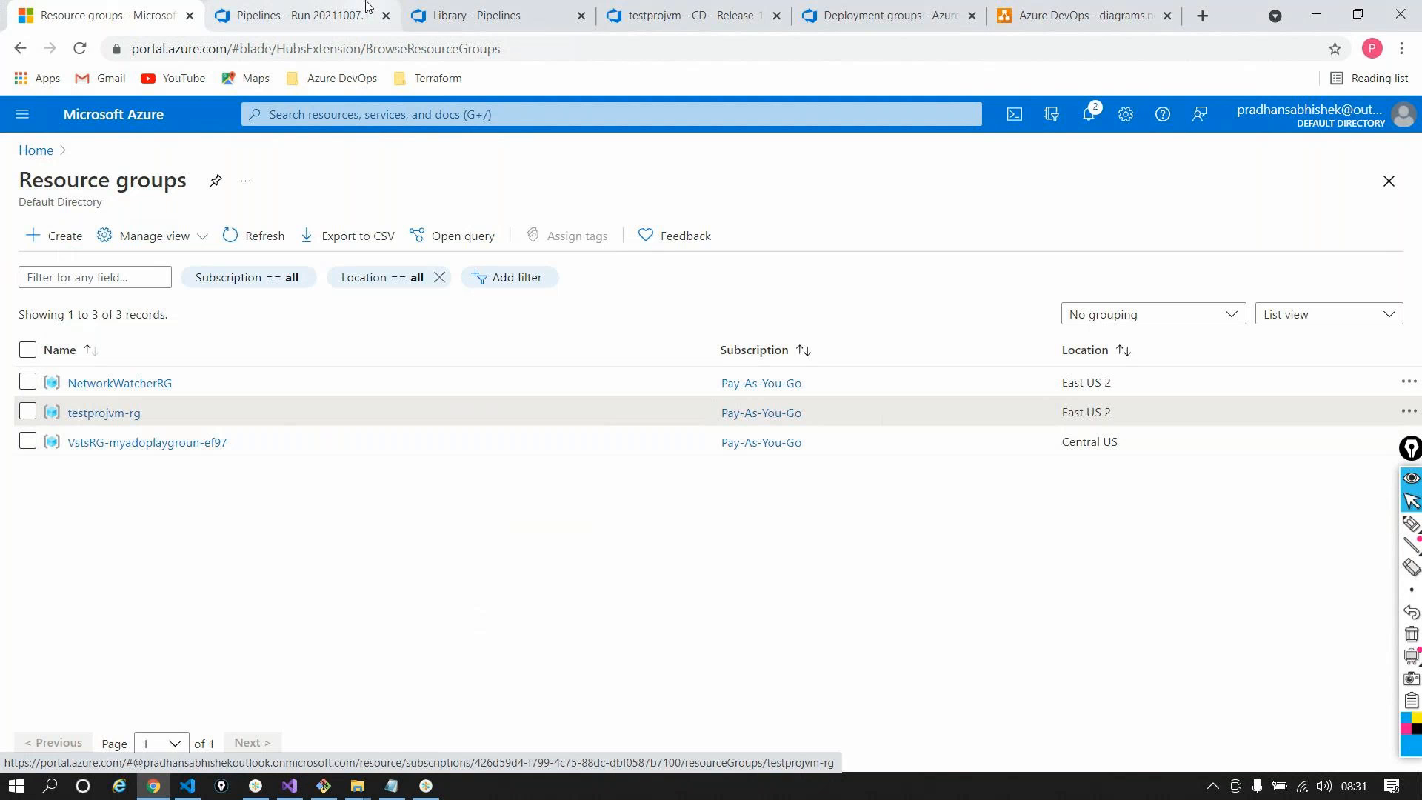
{"action": "left_click", "coordinate": [789, 10]}
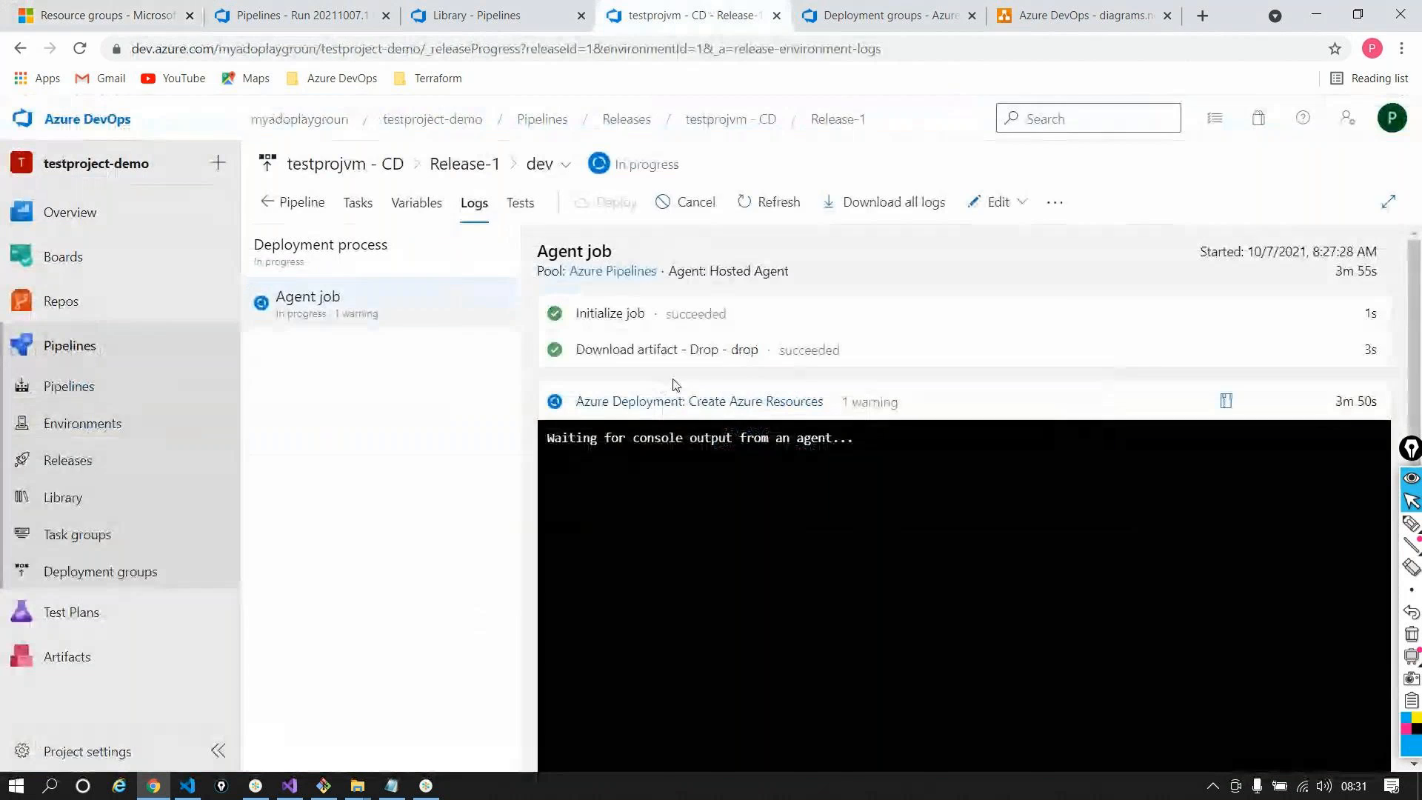
Reload Release-1 and inspect the dev stage's Create Website and Deploy application to Website tasks
{"action": "left_click", "coordinate": [80, 48]}
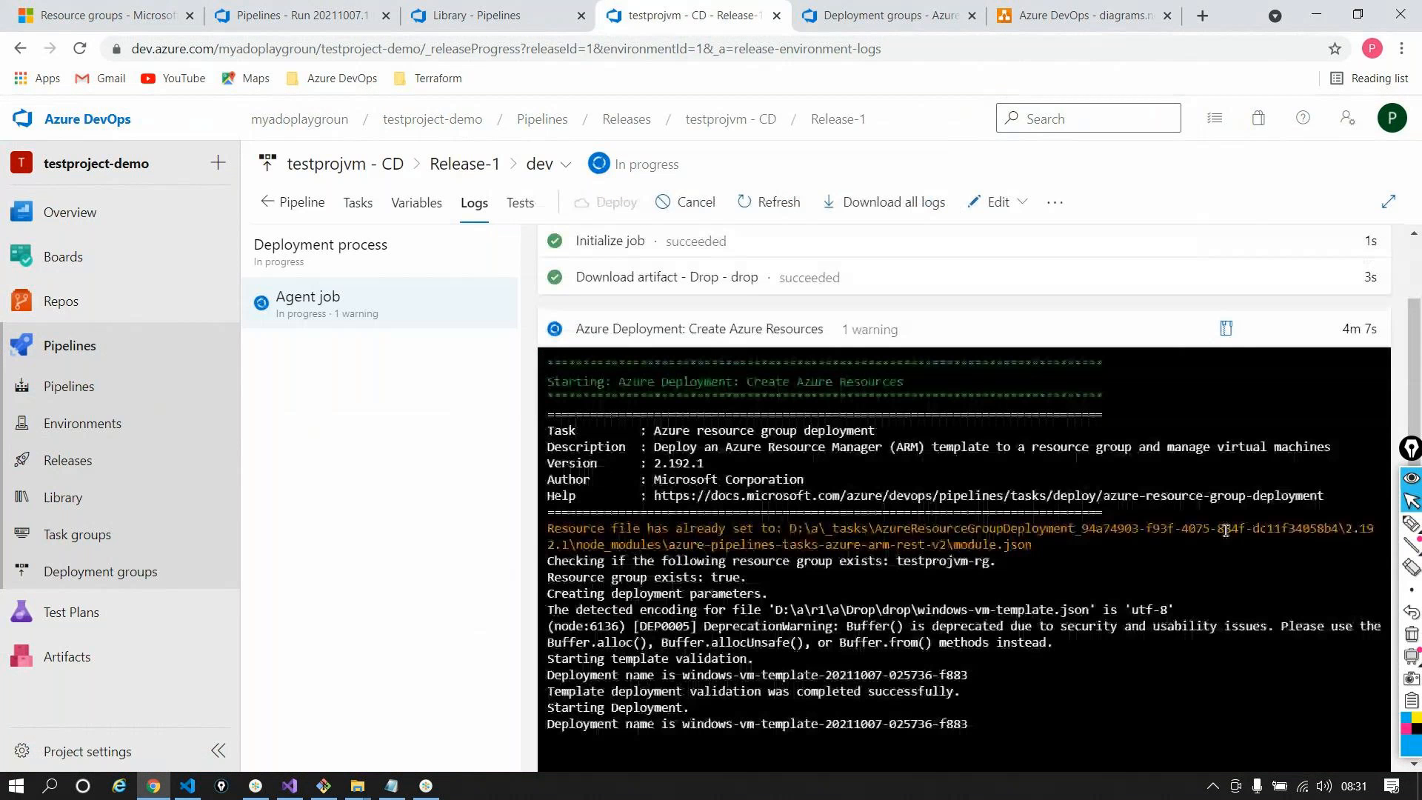
{"action": "left_click", "coordinate": [361, 205]}
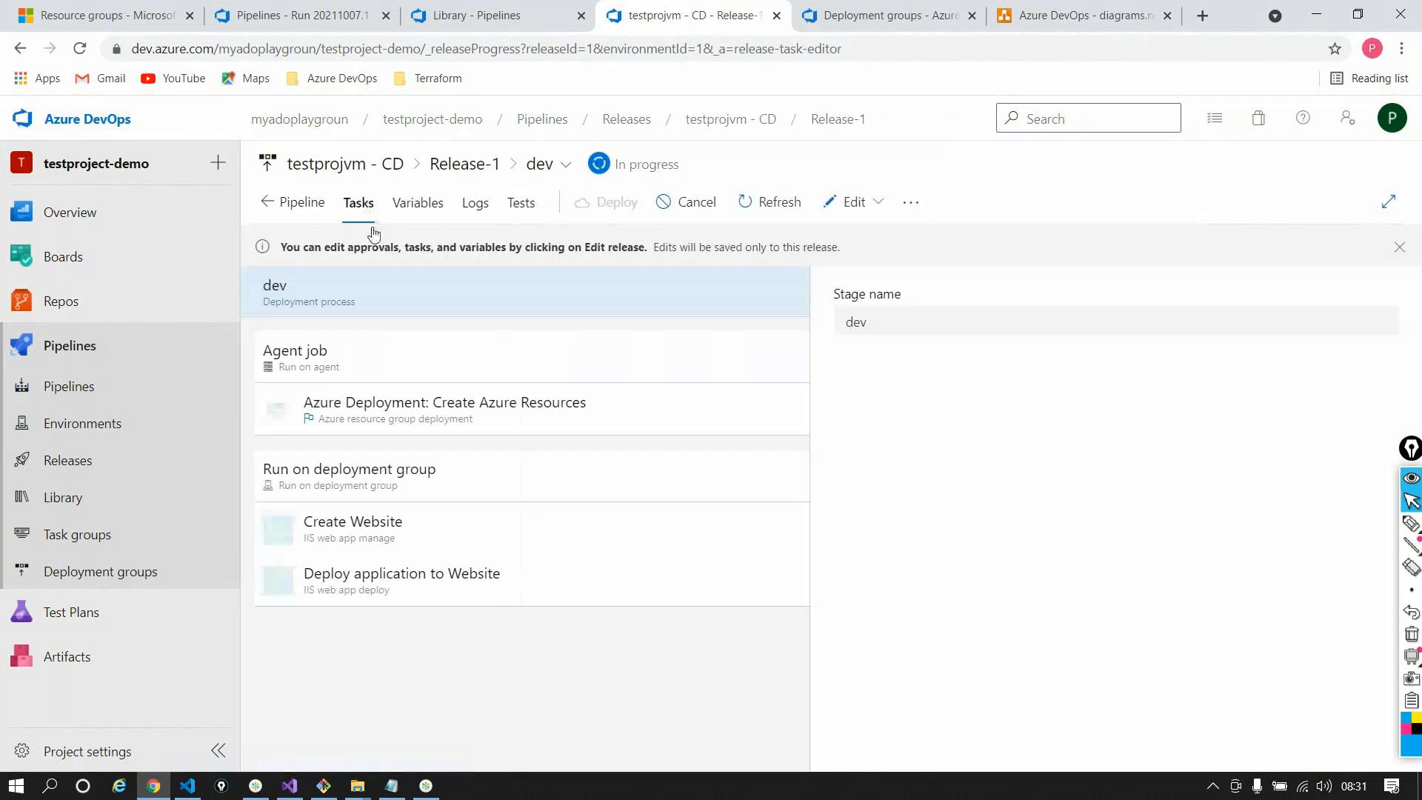
{"action": "left_click", "coordinate": [412, 521]}
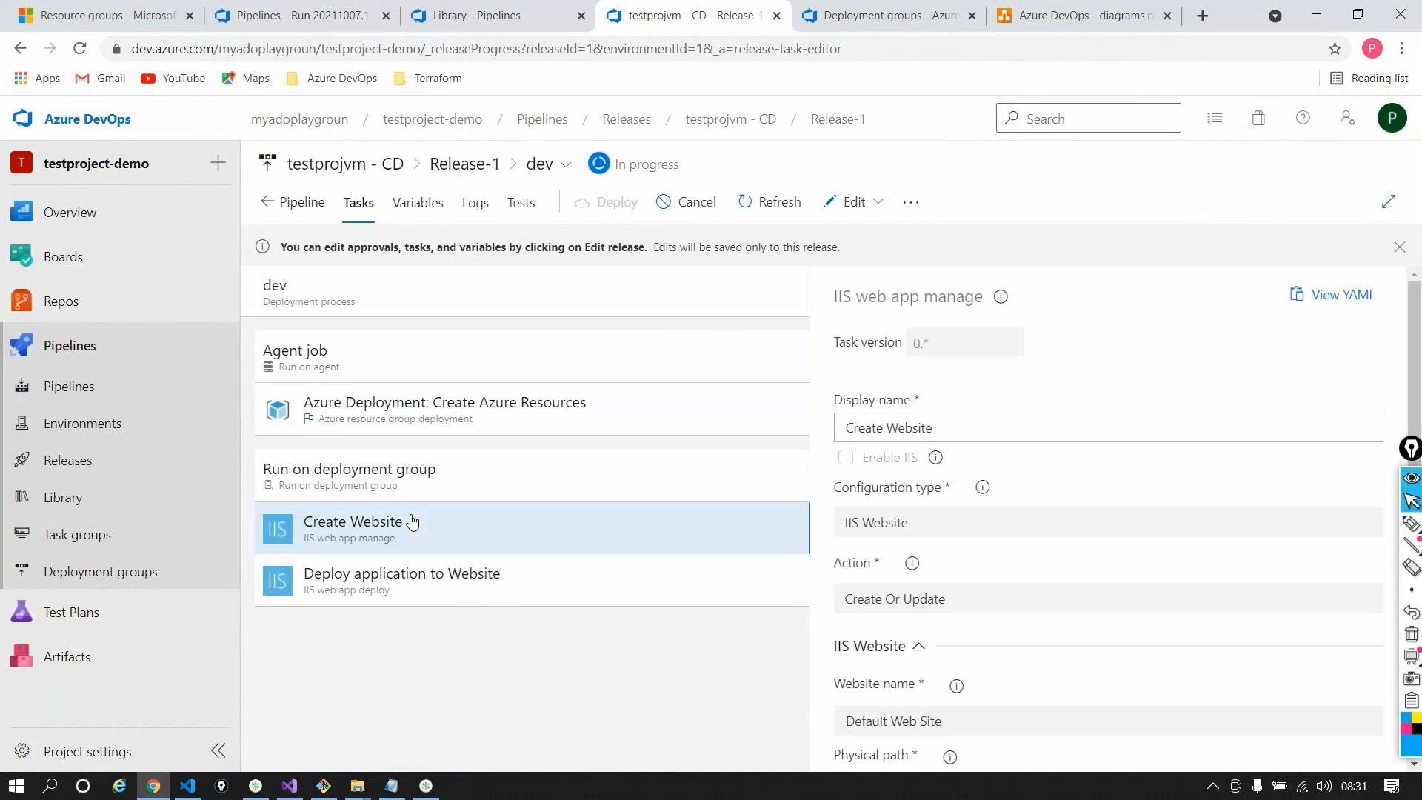
{"action": "left_click", "coordinate": [416, 577]}
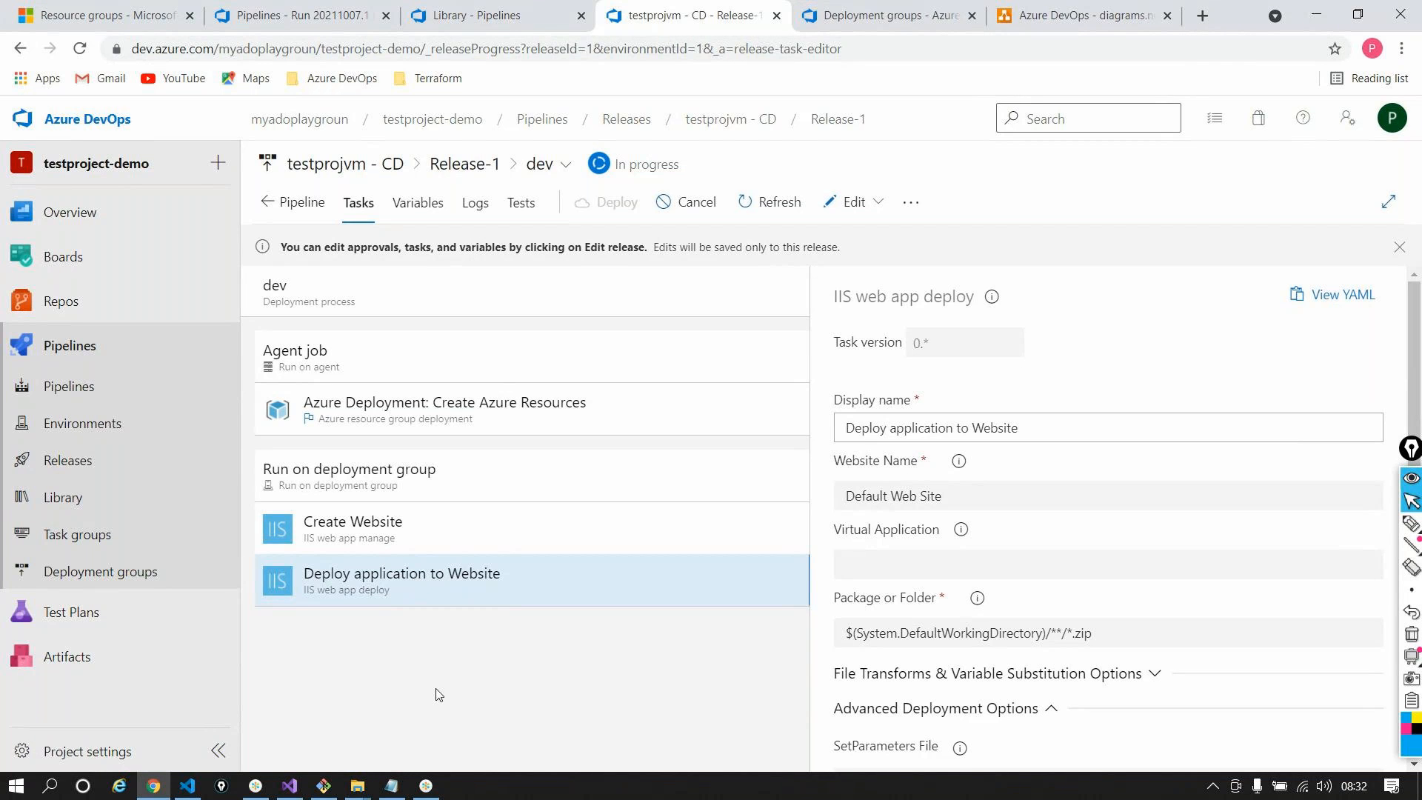
Return to the Release-1 logs showing the windows-vm-template deployment started in Create Azure Resources
{"action": "left_click", "coordinate": [429, 787]}
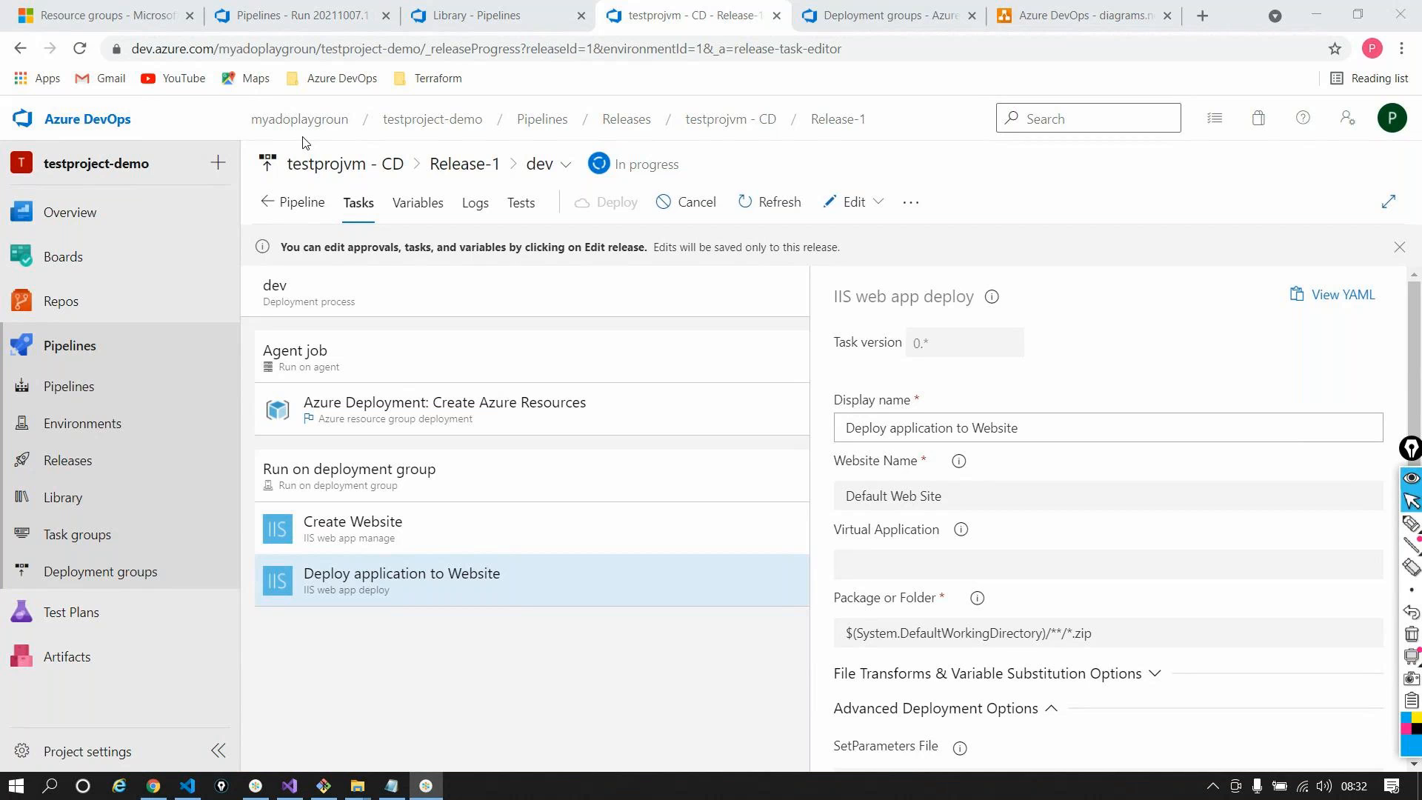
{"action": "left_click", "coordinate": [1302, 22]}
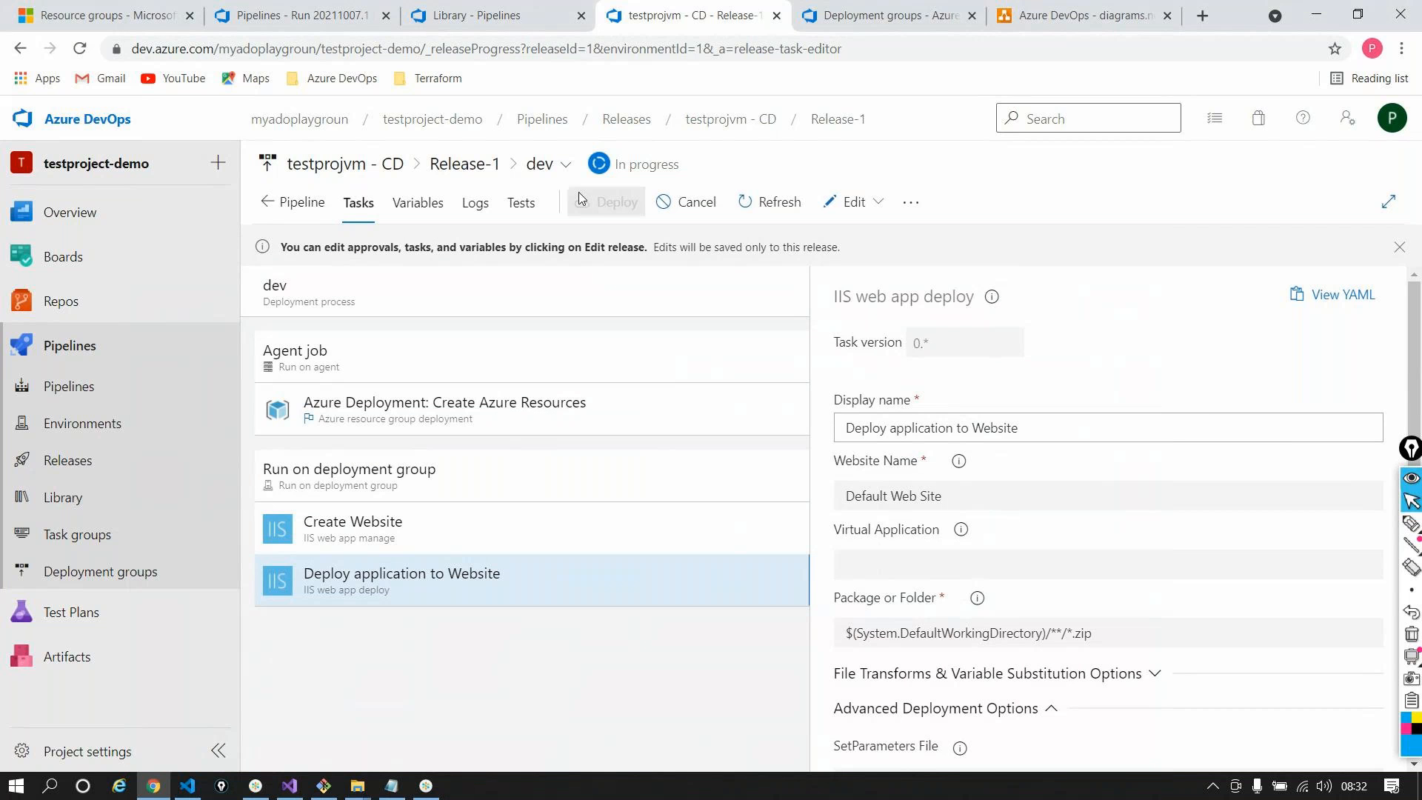
{"action": "left_click", "coordinate": [477, 202]}
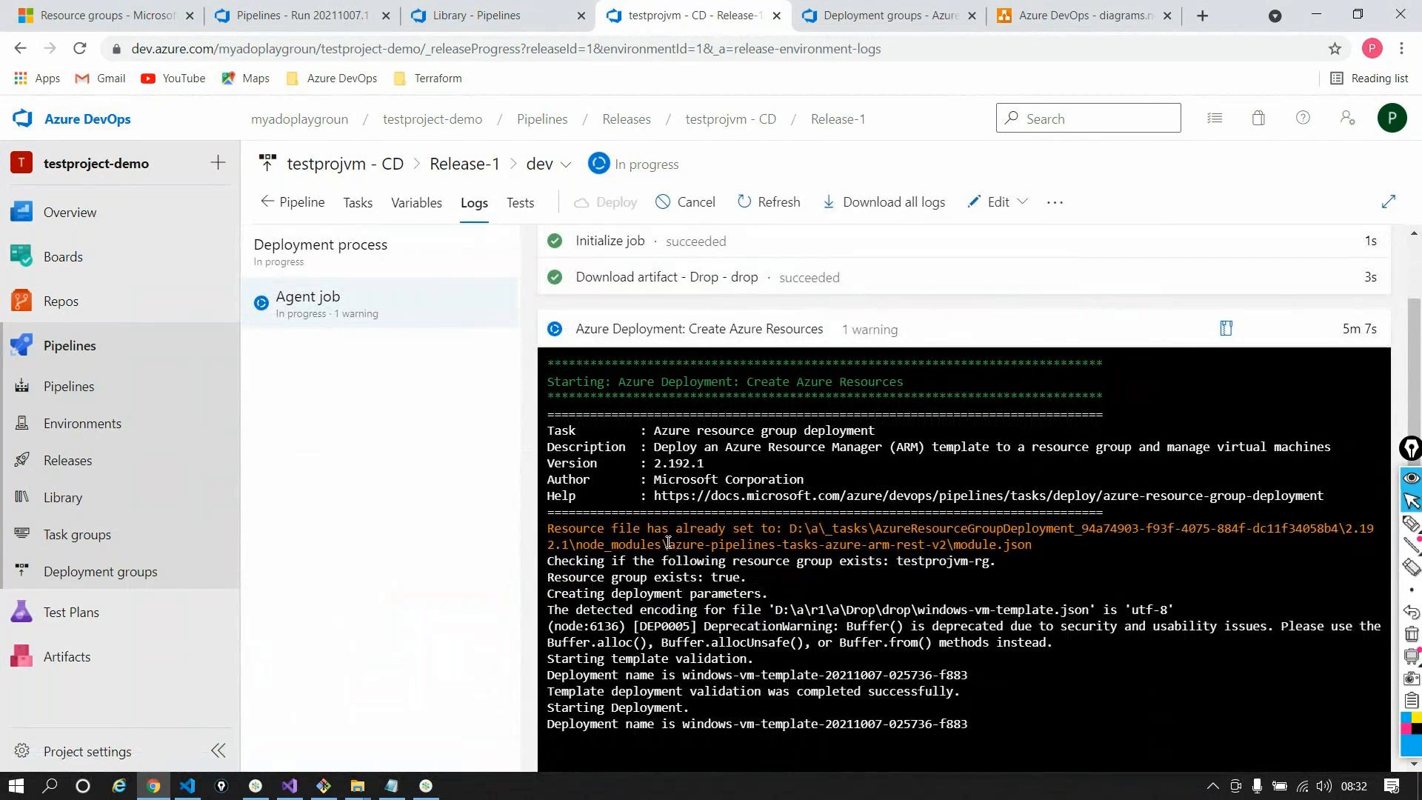
{"action": "scroll", "coordinate": [669, 543], "scroll_direction": "down", "scroll_amount": 1}
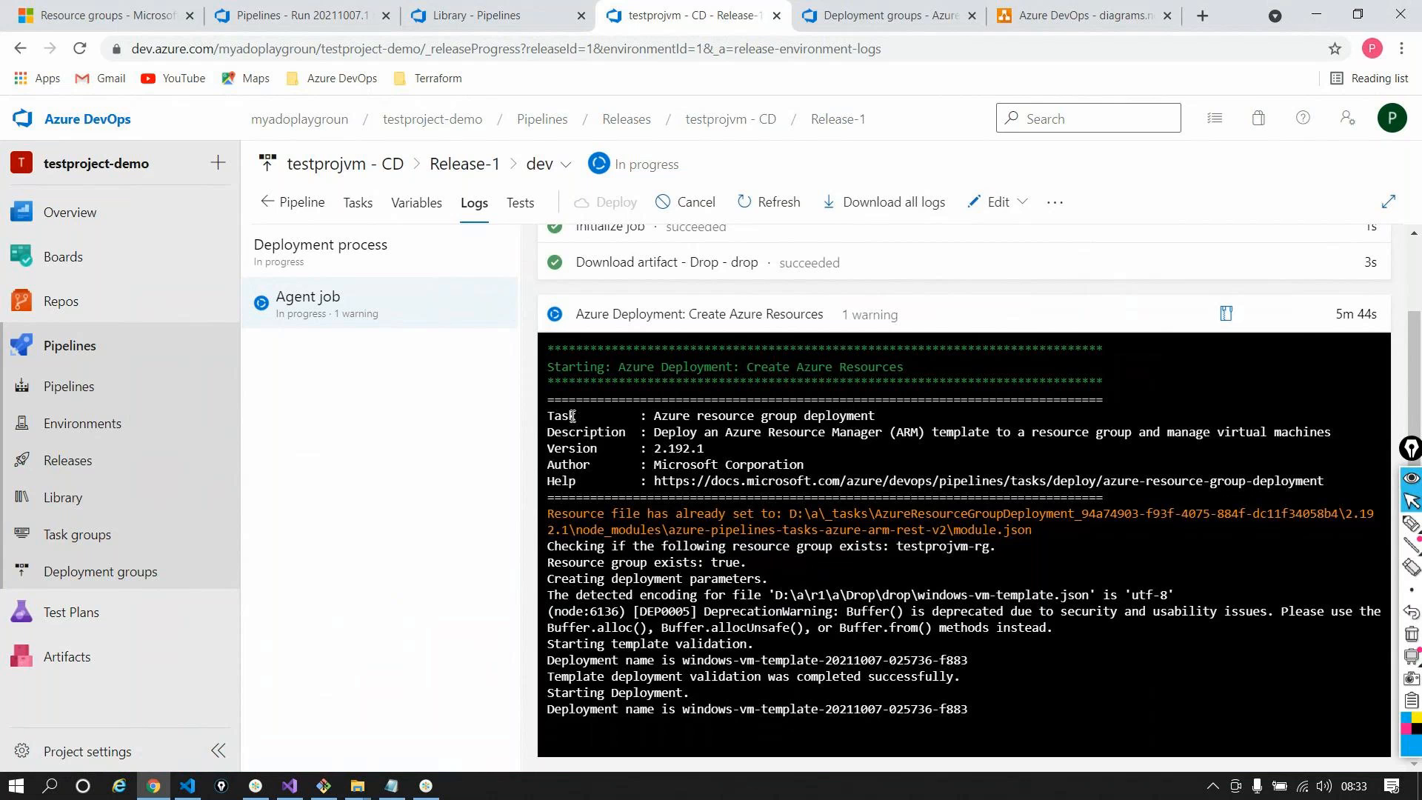
{"action": "key", "text": "alt+Tab"}
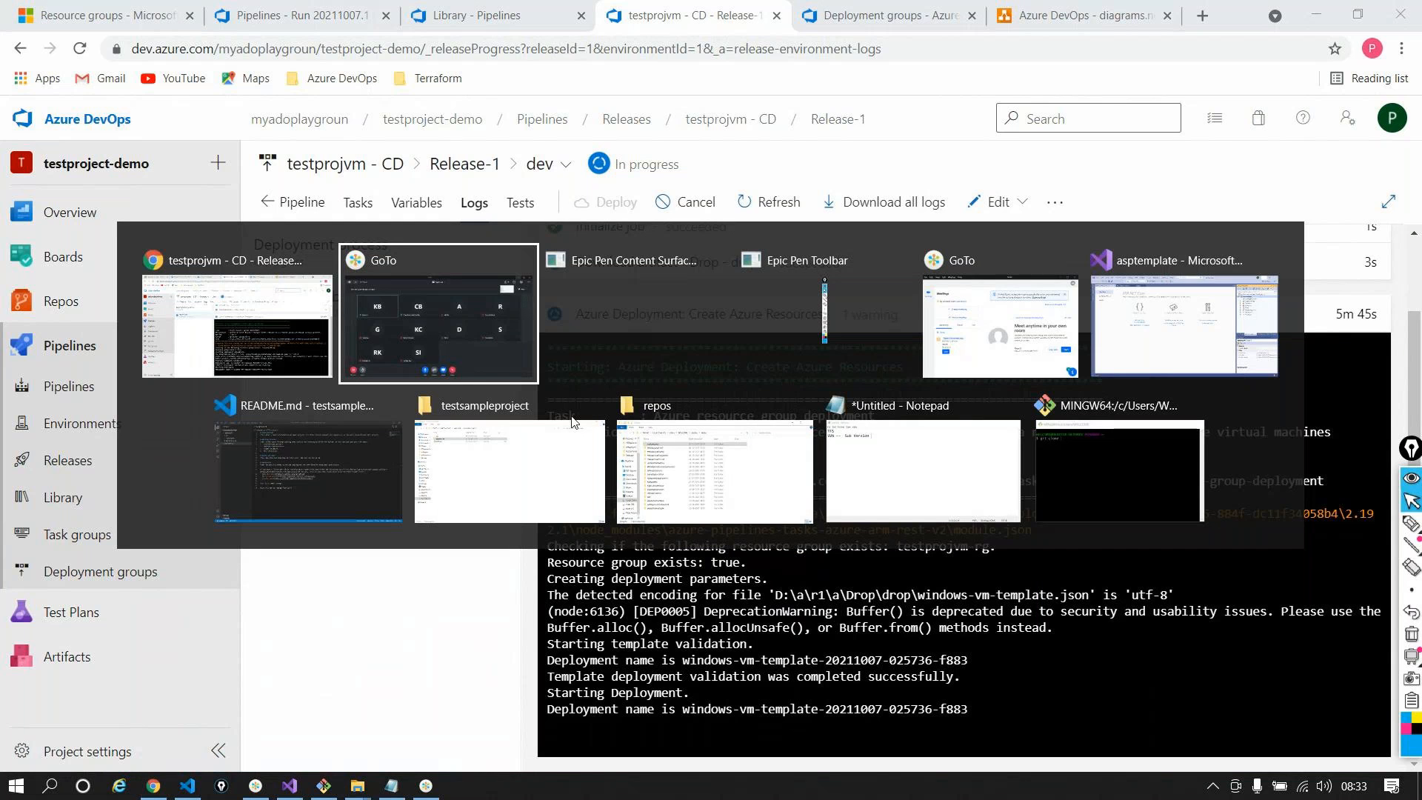
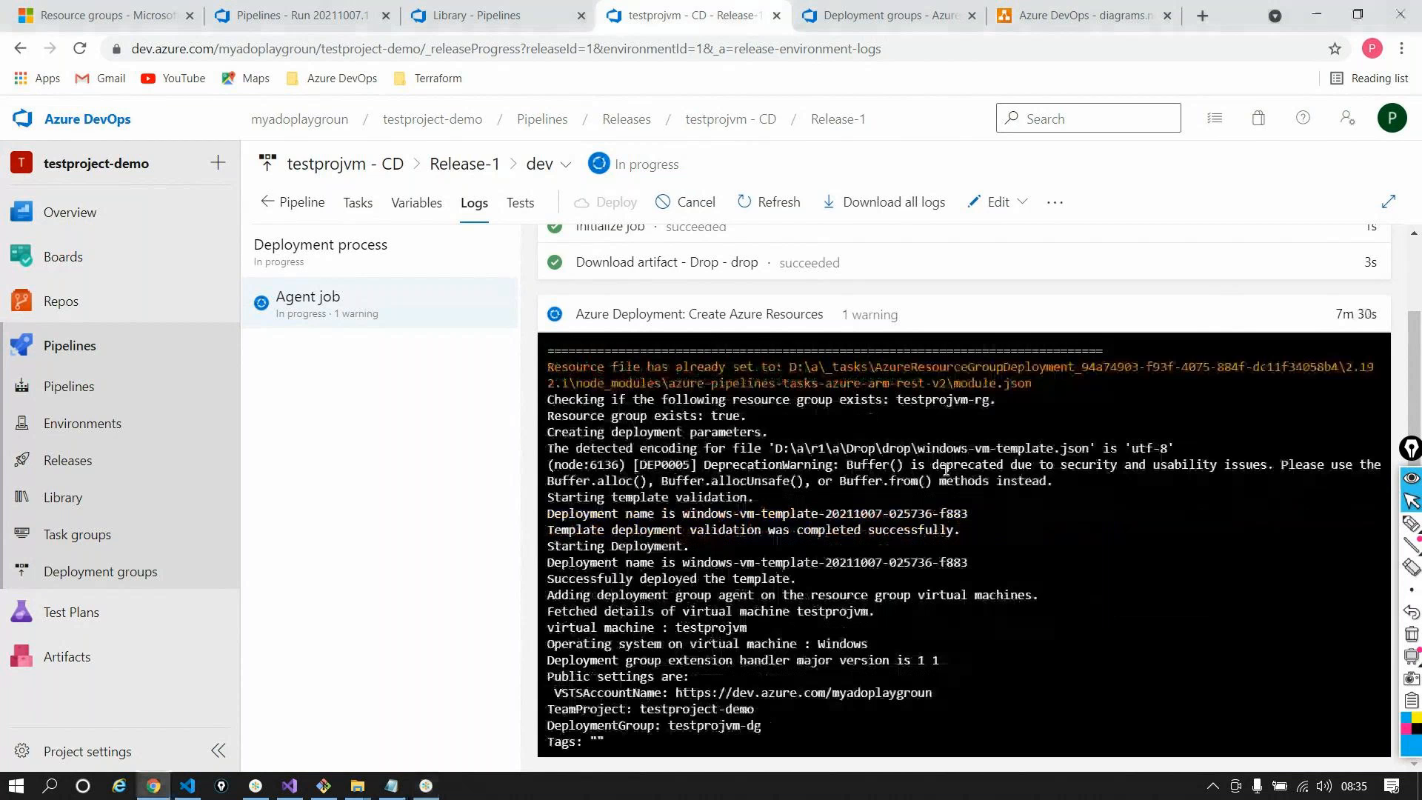
Open the testproject-demo repository files in a new browser tab while Release-1 keeps deploying
{"action": "scroll", "coordinate": [751, 463], "scroll_direction": "up", "scroll_amount": 1}
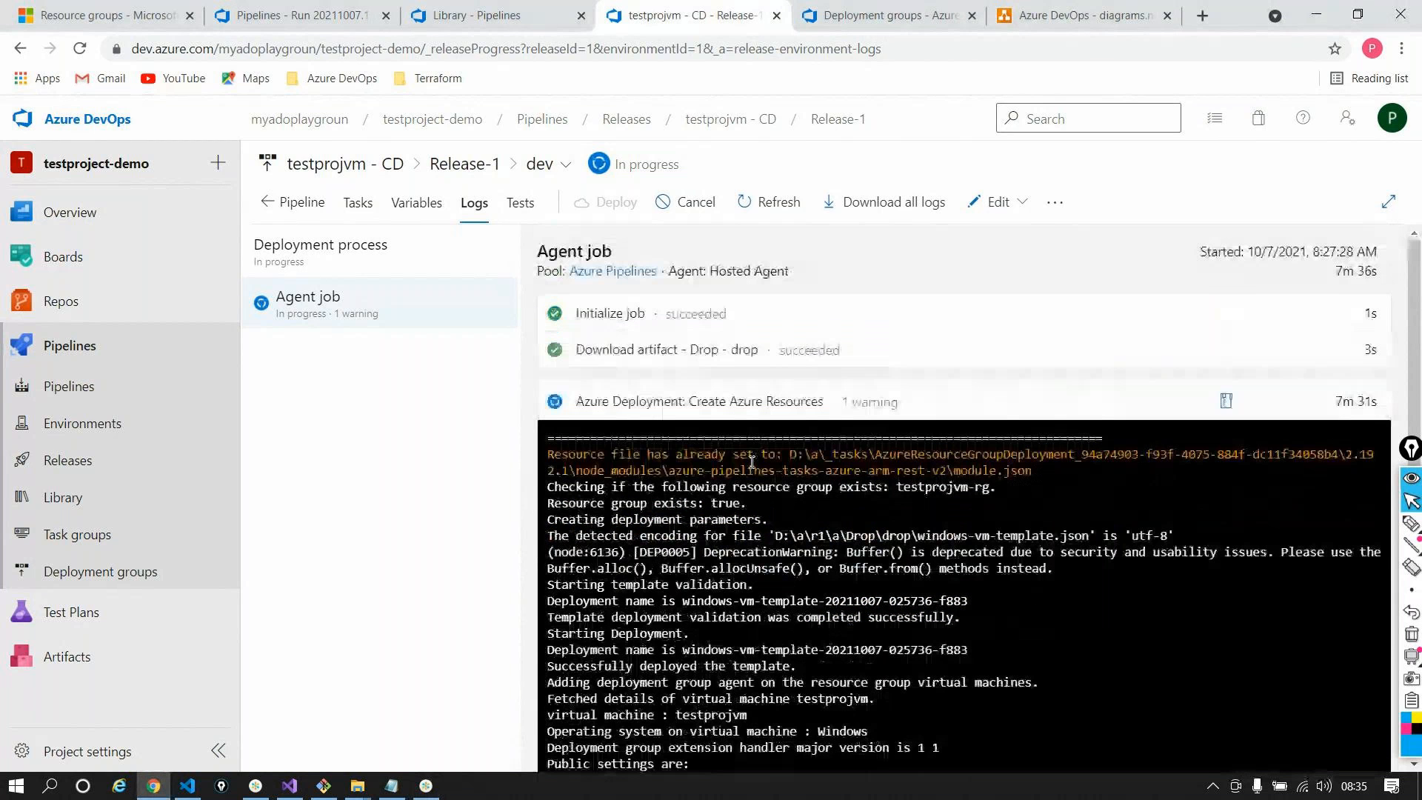
{"action": "scroll", "coordinate": [751, 463], "scroll_direction": "down", "scroll_amount": 1}
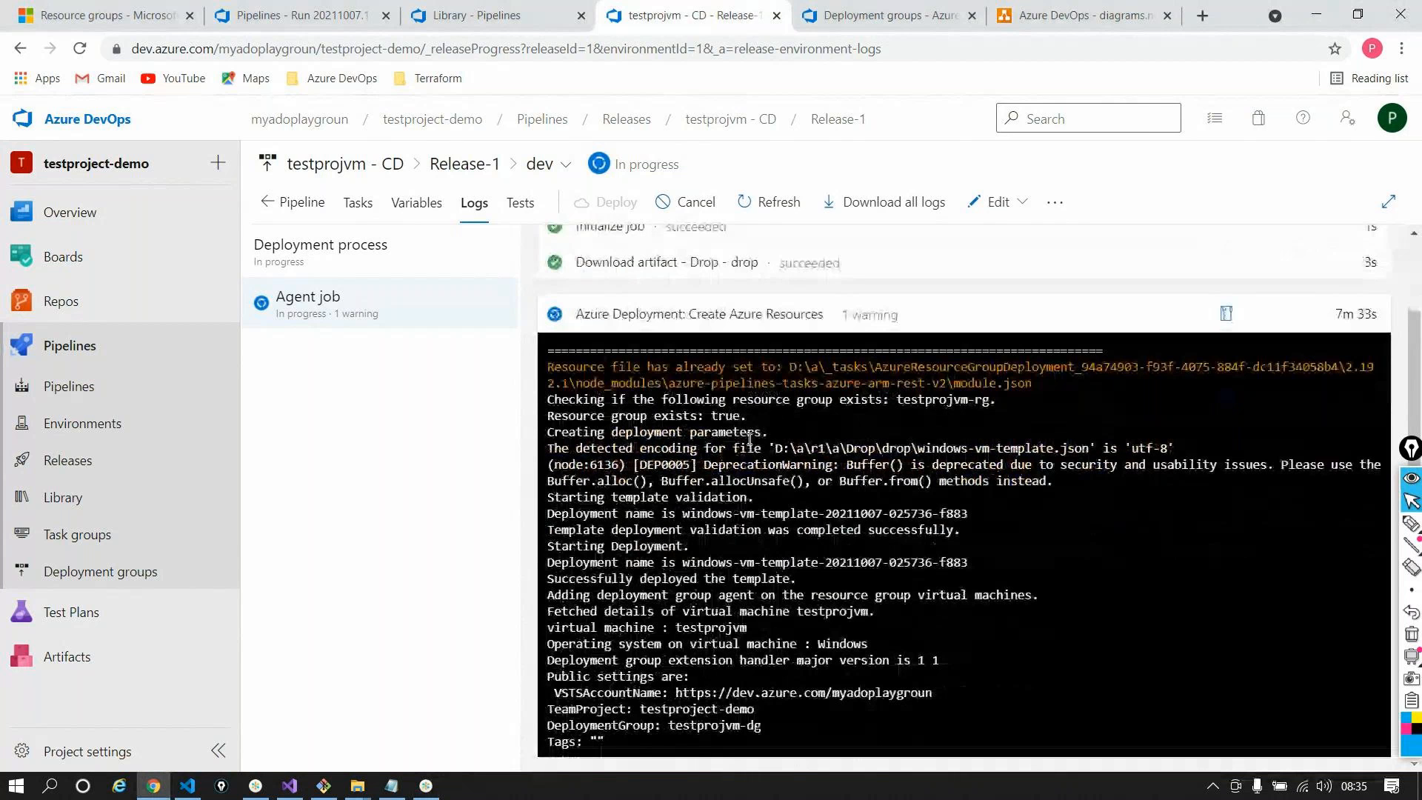
{"action": "scroll", "coordinate": [750, 440], "scroll_direction": "up", "scroll_amount": 1}
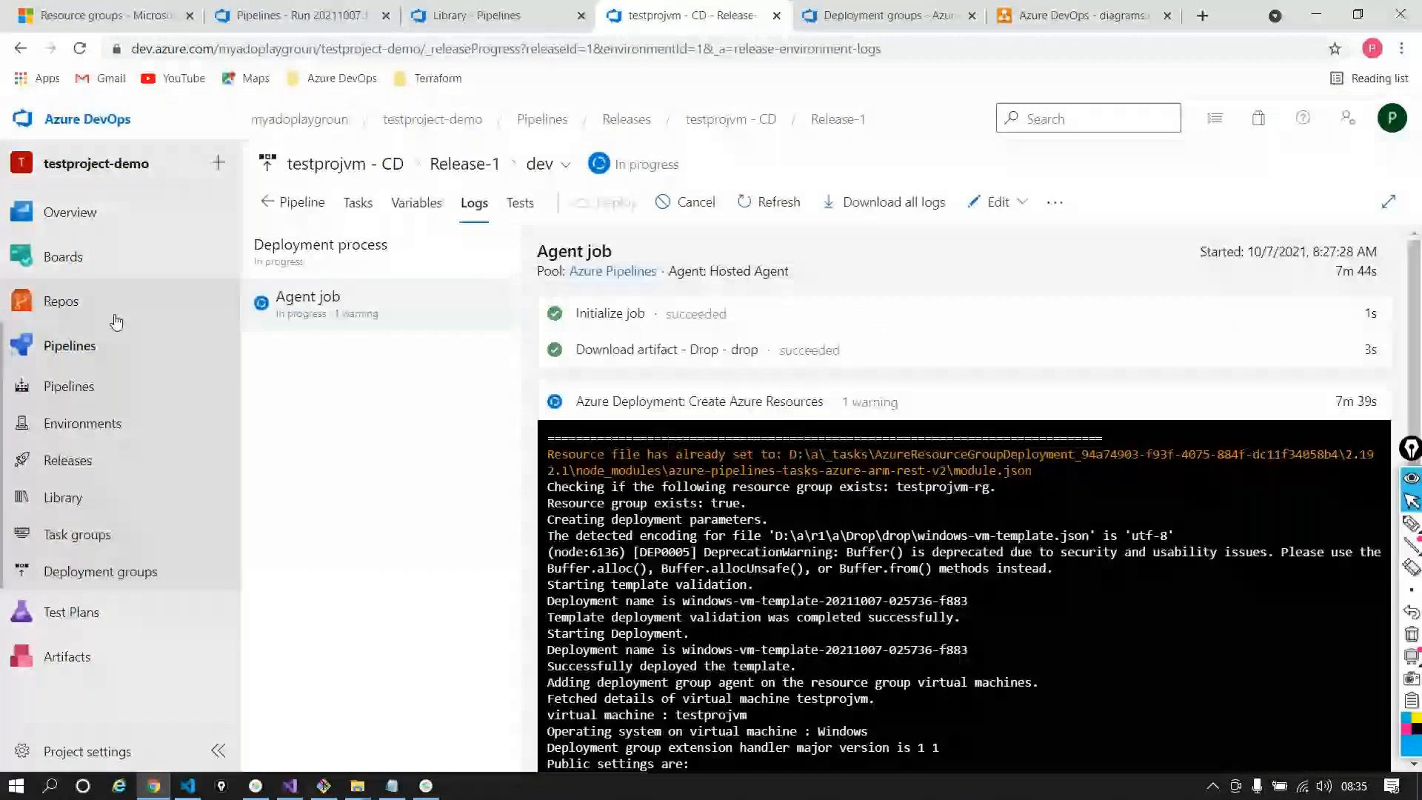
{"action": "left_click", "coordinate": [111, 311], "text": "ctrl"}
{"action": "left_click", "coordinate": [708, 15]}
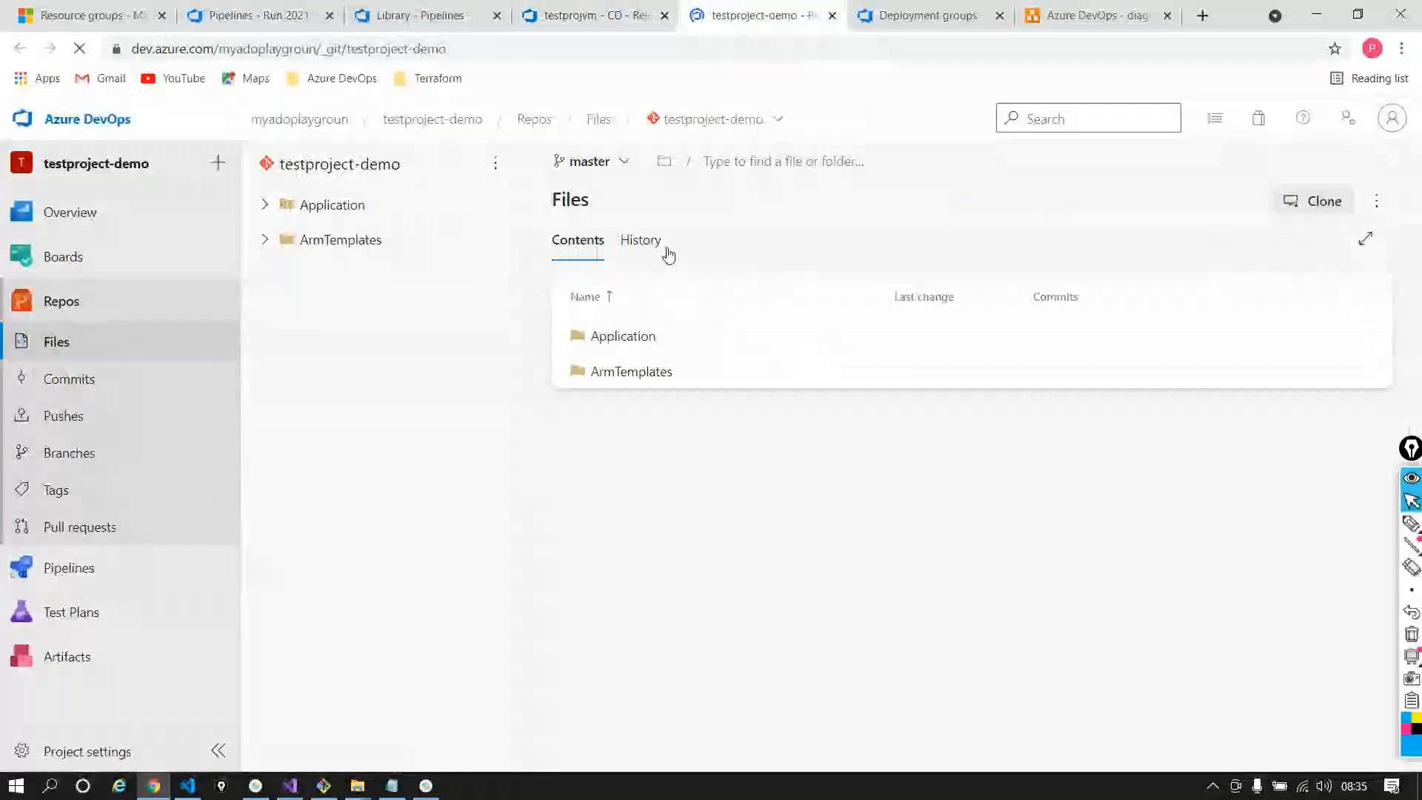
Open ArmTemplates/windows-vm-template.json at full width and scroll through its JSON
{"action": "left_click", "coordinate": [631, 371]}
{"action": "left_click", "coordinate": [648, 334]}
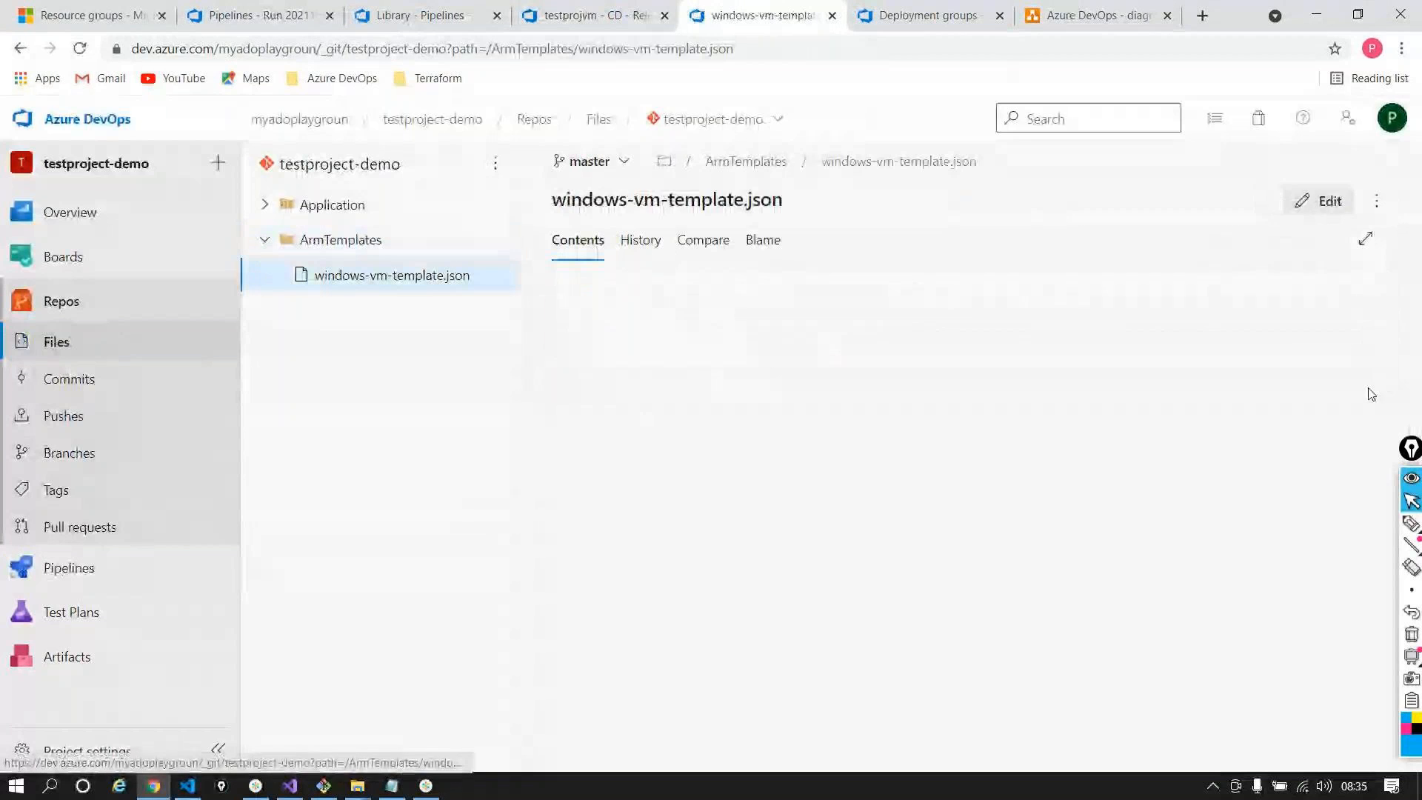
{"action": "left_click", "coordinate": [1370, 237]}
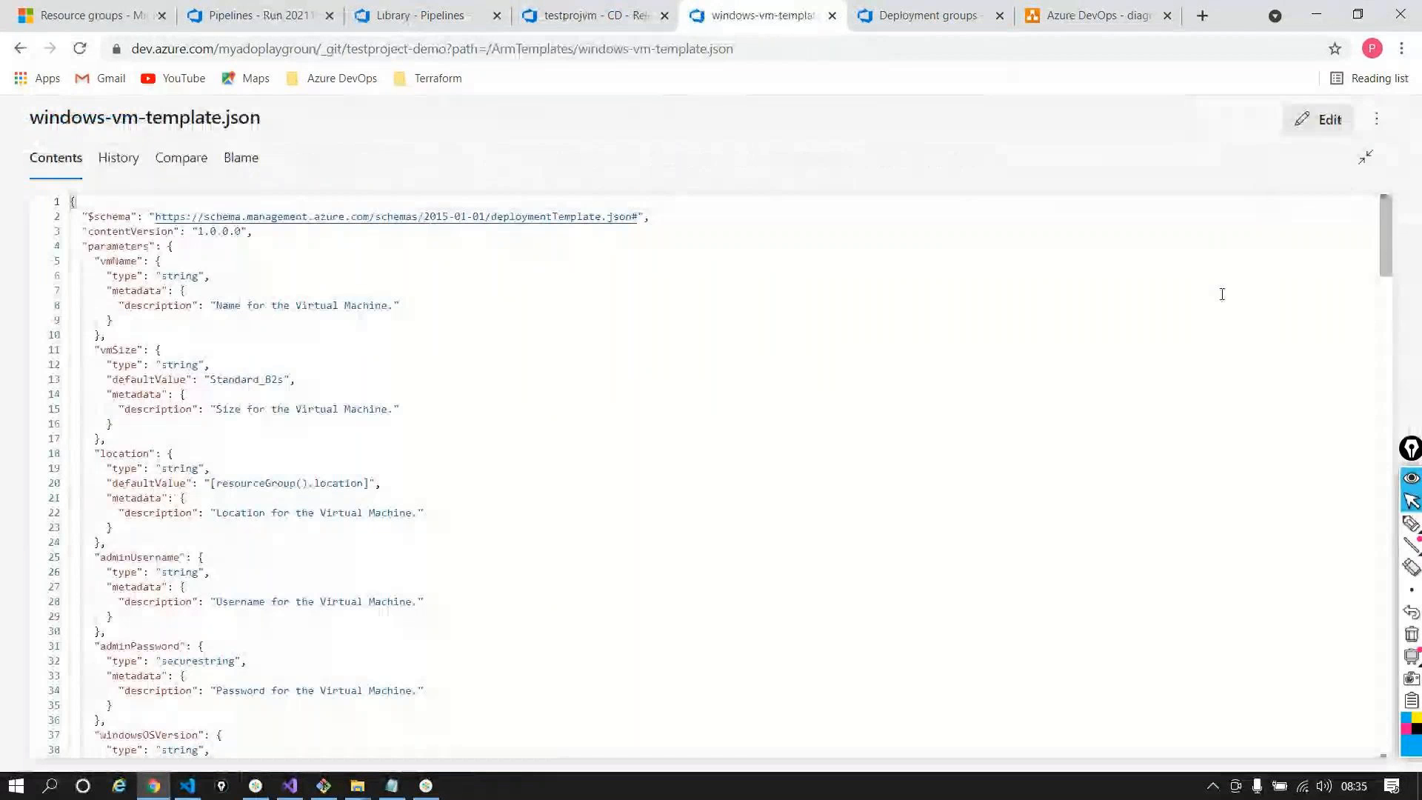
{"action": "scroll", "coordinate": [714, 540], "scroll_direction": "down", "scroll_amount": 7}
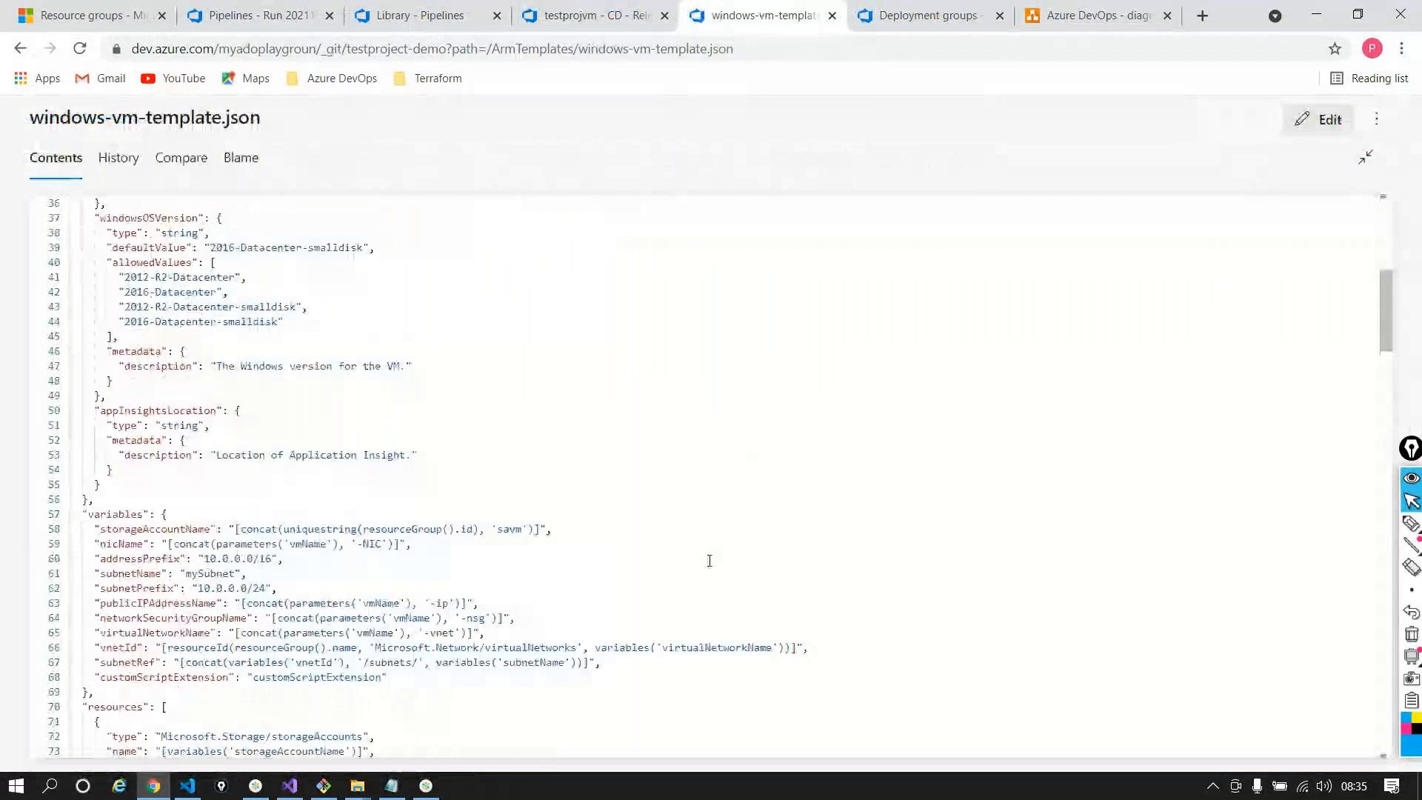
{"action": "scroll", "coordinate": [708, 560], "scroll_direction": "down", "scroll_amount": 3}
{"action": "scroll", "coordinate": [665, 454], "scroll_direction": "down", "scroll_amount": 5}
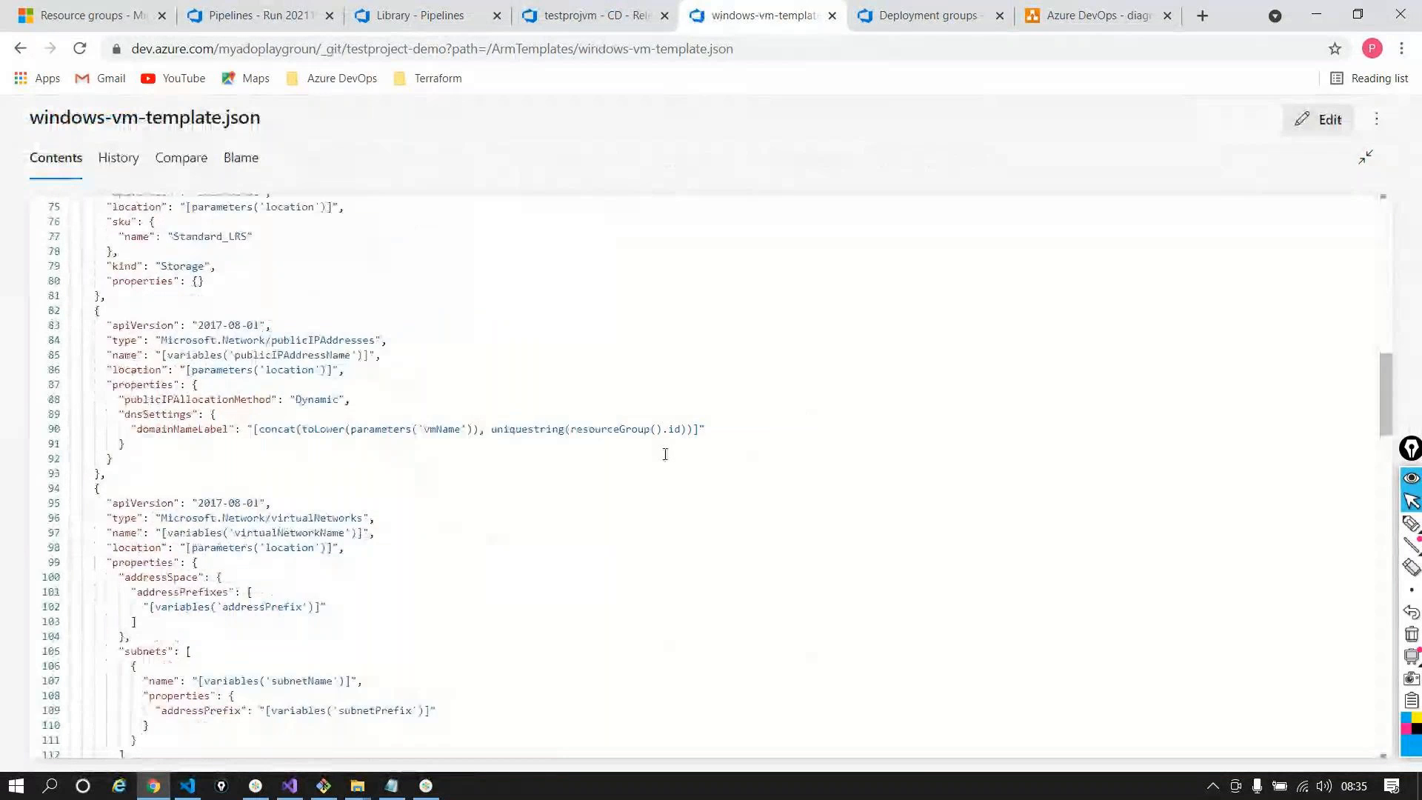
{"action": "scroll", "coordinate": [665, 454], "scroll_direction": "down", "scroll_amount": 12}
{"action": "scroll", "coordinate": [665, 454], "scroll_direction": "down", "scroll_amount": 4}
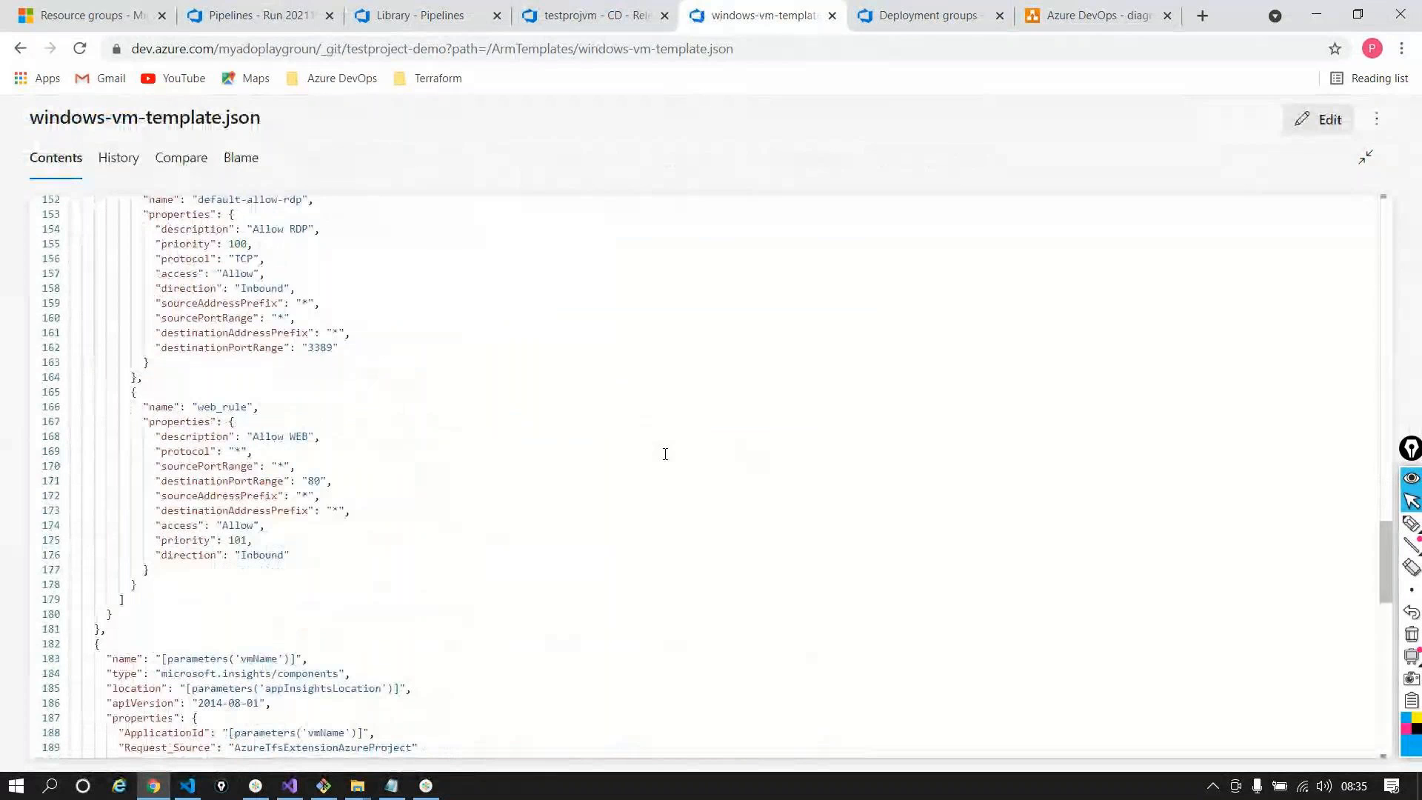
{"action": "scroll", "coordinate": [665, 454], "scroll_direction": "down", "scroll_amount": 15}
Highlight the nested resources block and the commandToExecute script setting APPINSIGHTS_INSTRUMENTATIONKEY
{"action": "left_click_drag", "start_coordinate": [94, 414], "coordinate": [87, 725]}
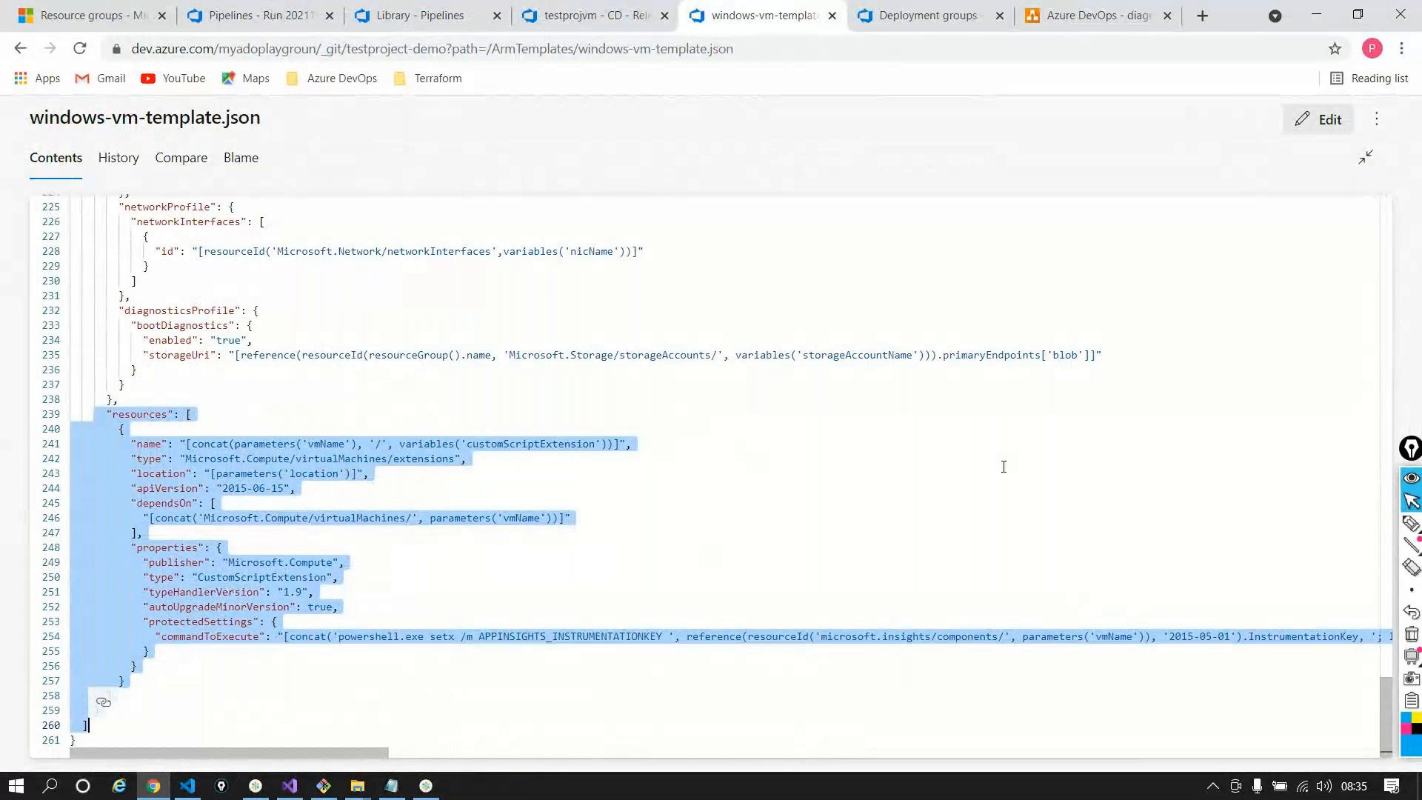
{"action": "left_click", "coordinate": [1004, 466]}
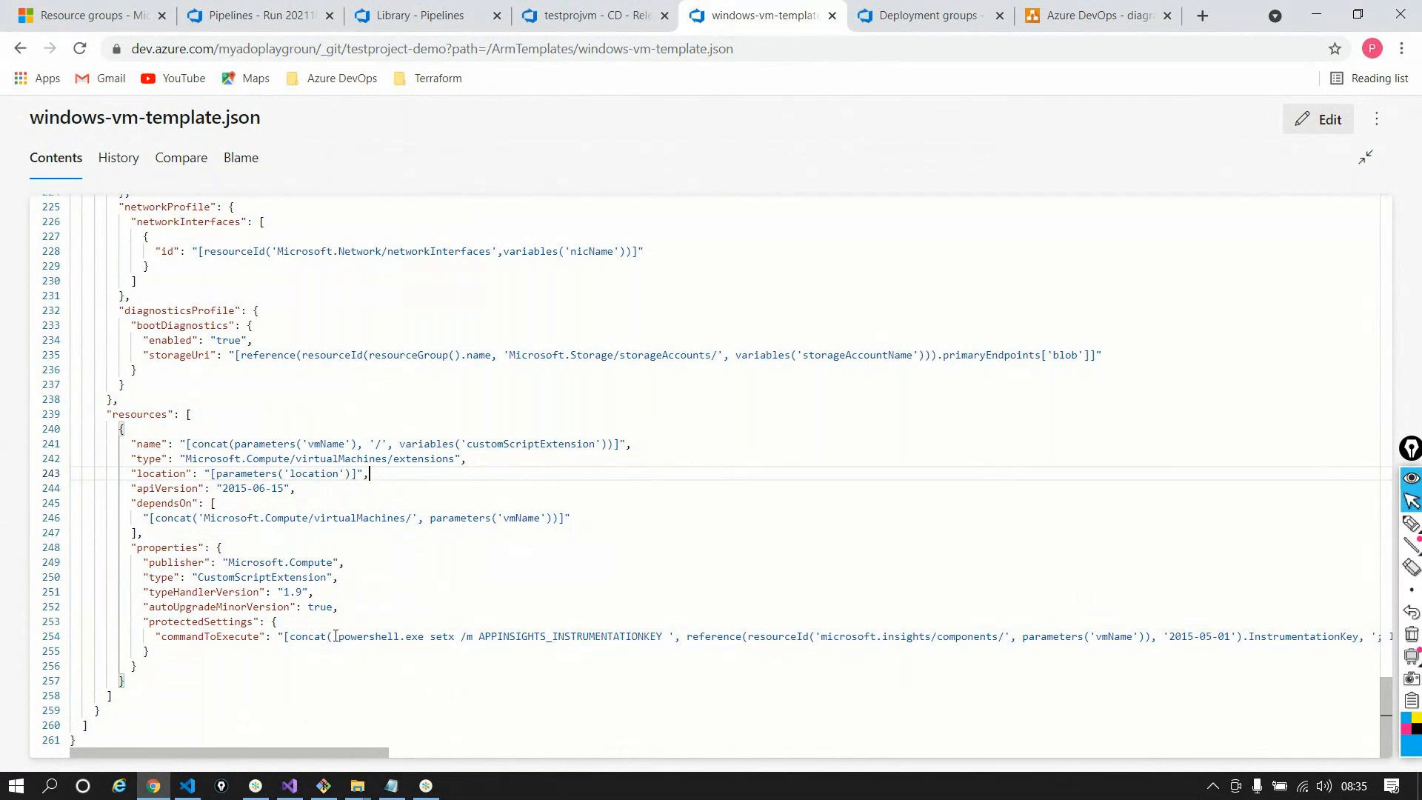
{"action": "left_click_drag", "start_coordinate": [335, 635], "coordinate": [547, 649]}
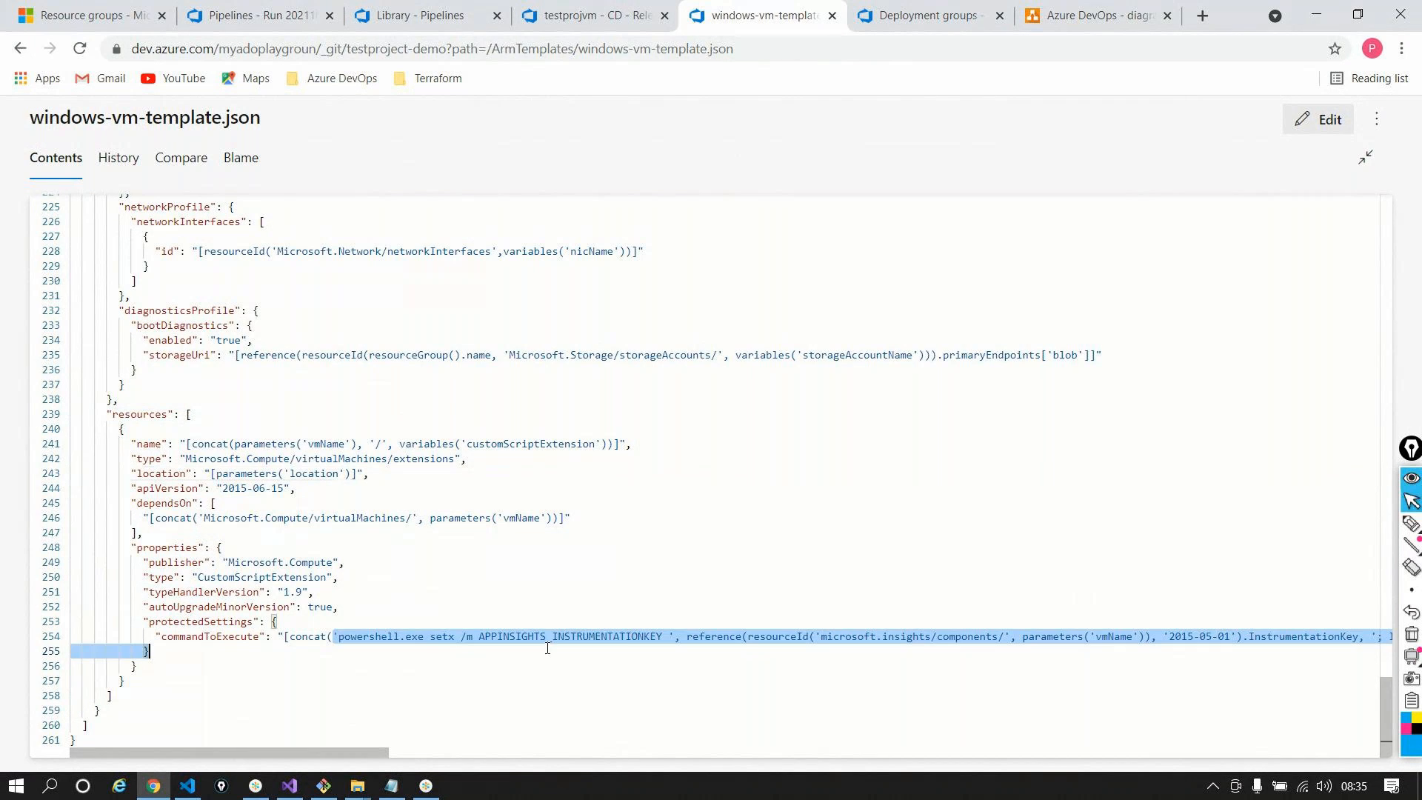
{"action": "left_click", "coordinate": [640, 635]}
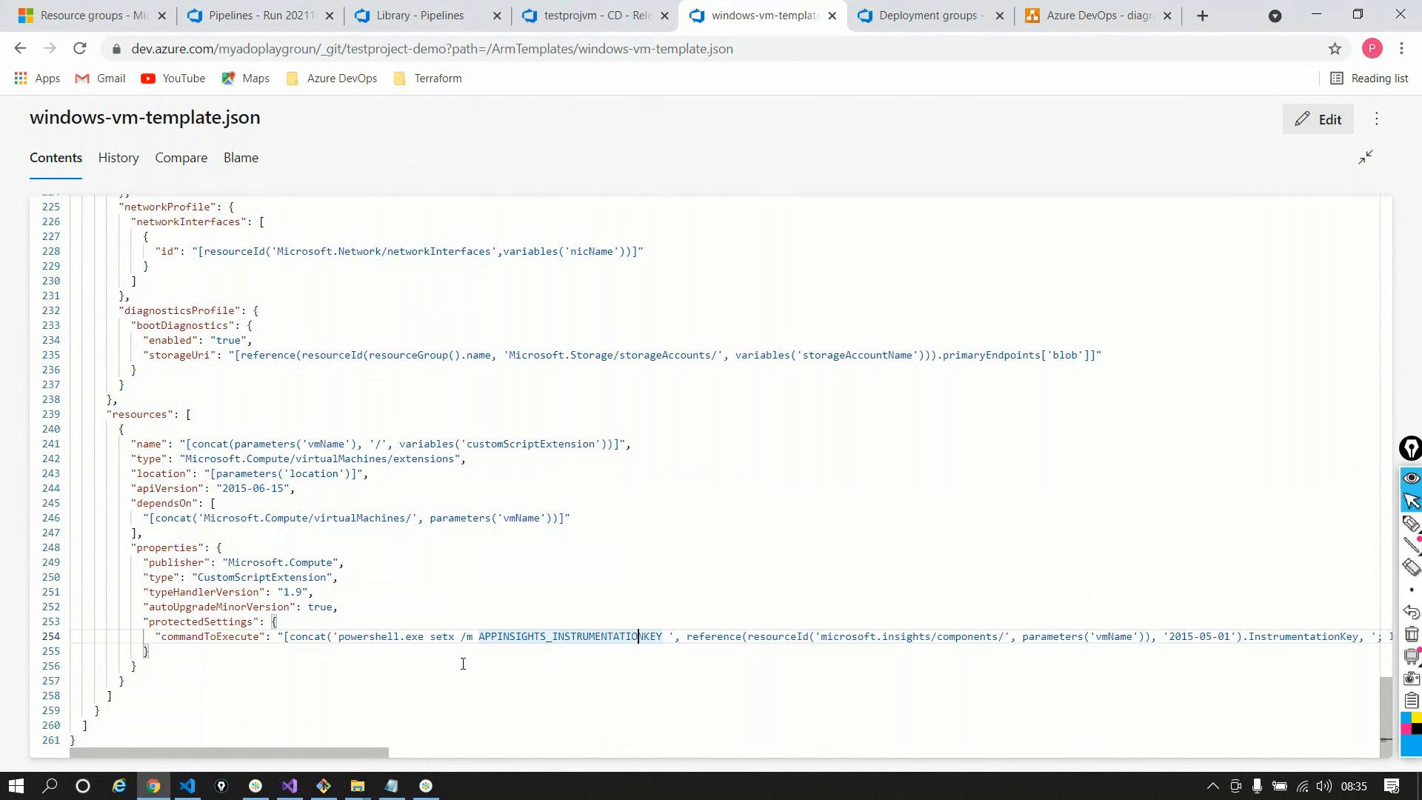
{"action": "mouse_move", "coordinate": [386, 752]}
{"action": "left_mouse_down"}
{"action": "mouse_move", "coordinate": [1375, 752]}
{"action": "mouse_move", "coordinate": [385, 752]}
{"action": "left_mouse_up"}
{"action": "scroll", "coordinate": [390, 491], "scroll_direction": "up", "scroll_amount": 10}
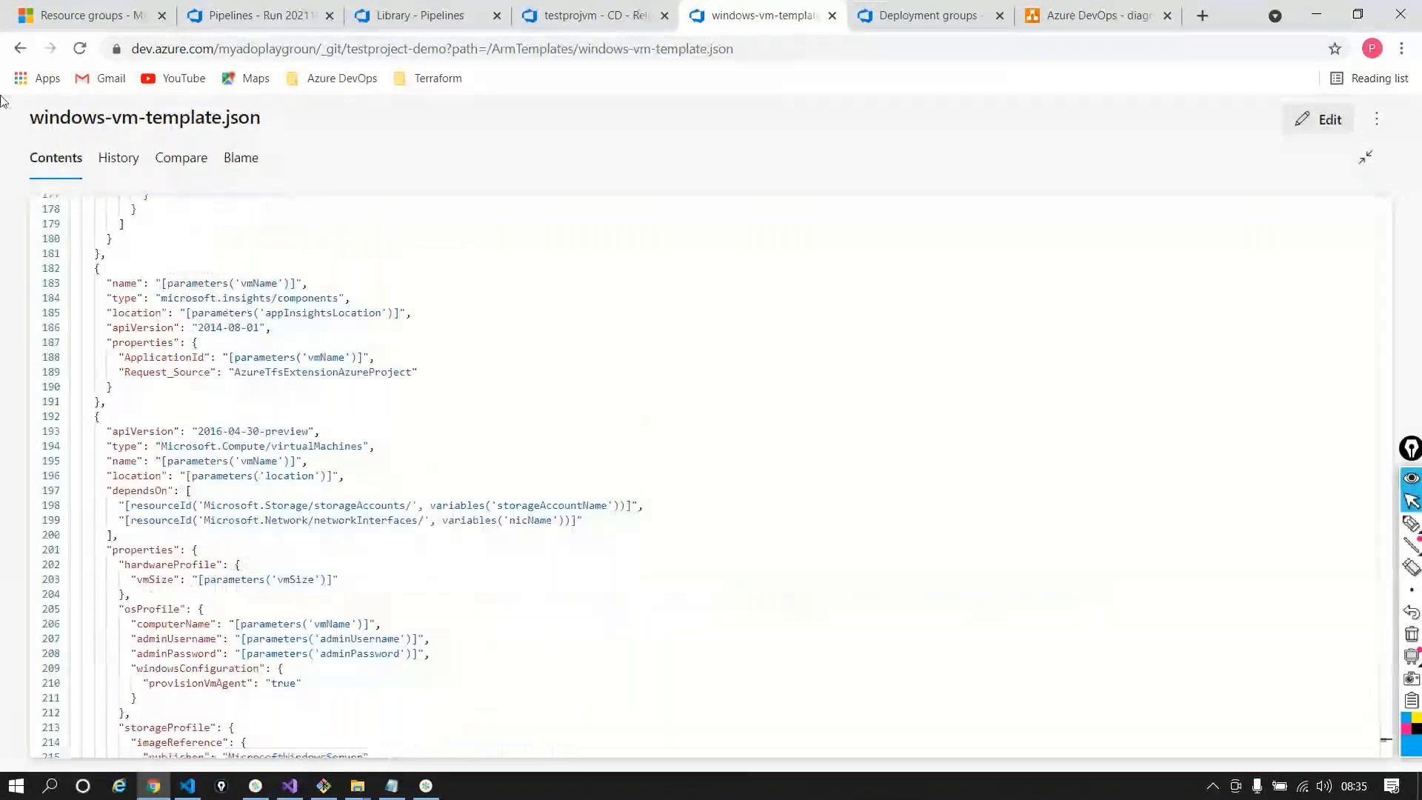
Return to Release-1's dev logs and wait until the Agent job finishes and deployment group run starts
{"action": "left_click", "coordinate": [638, 12]}
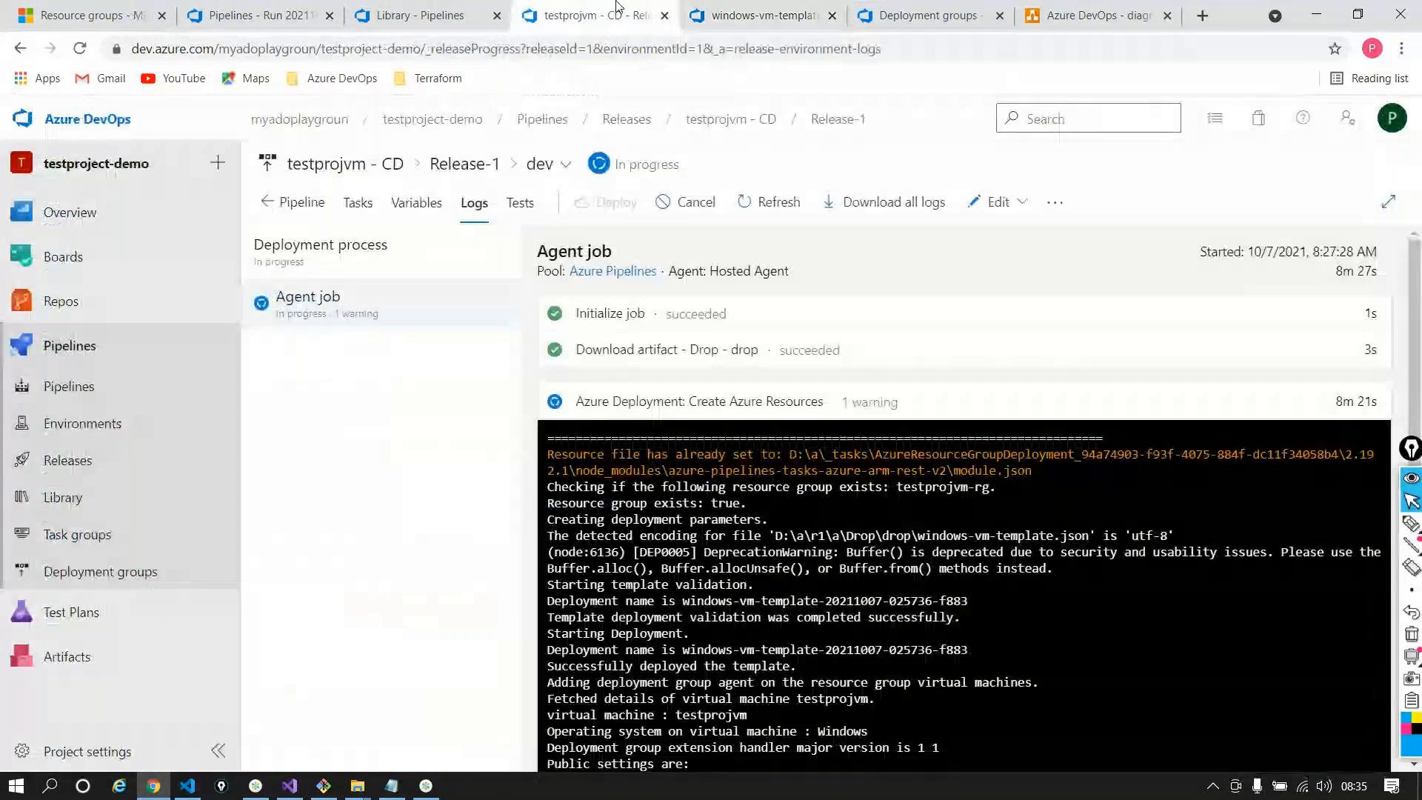
{"action": "scroll", "coordinate": [764, 406], "scroll_direction": "down", "scroll_amount": 1}
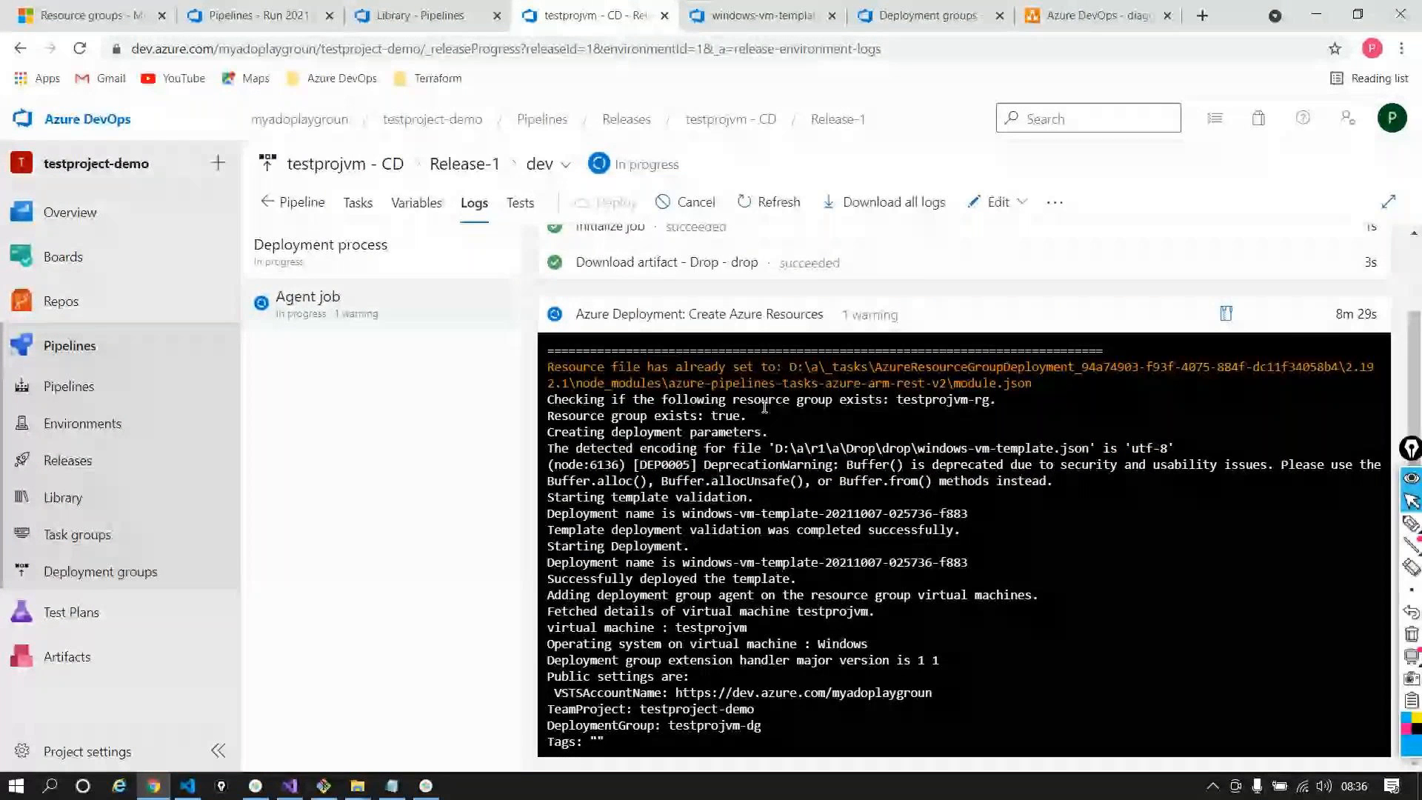
{"action": "key", "text": "alt+Tab"}
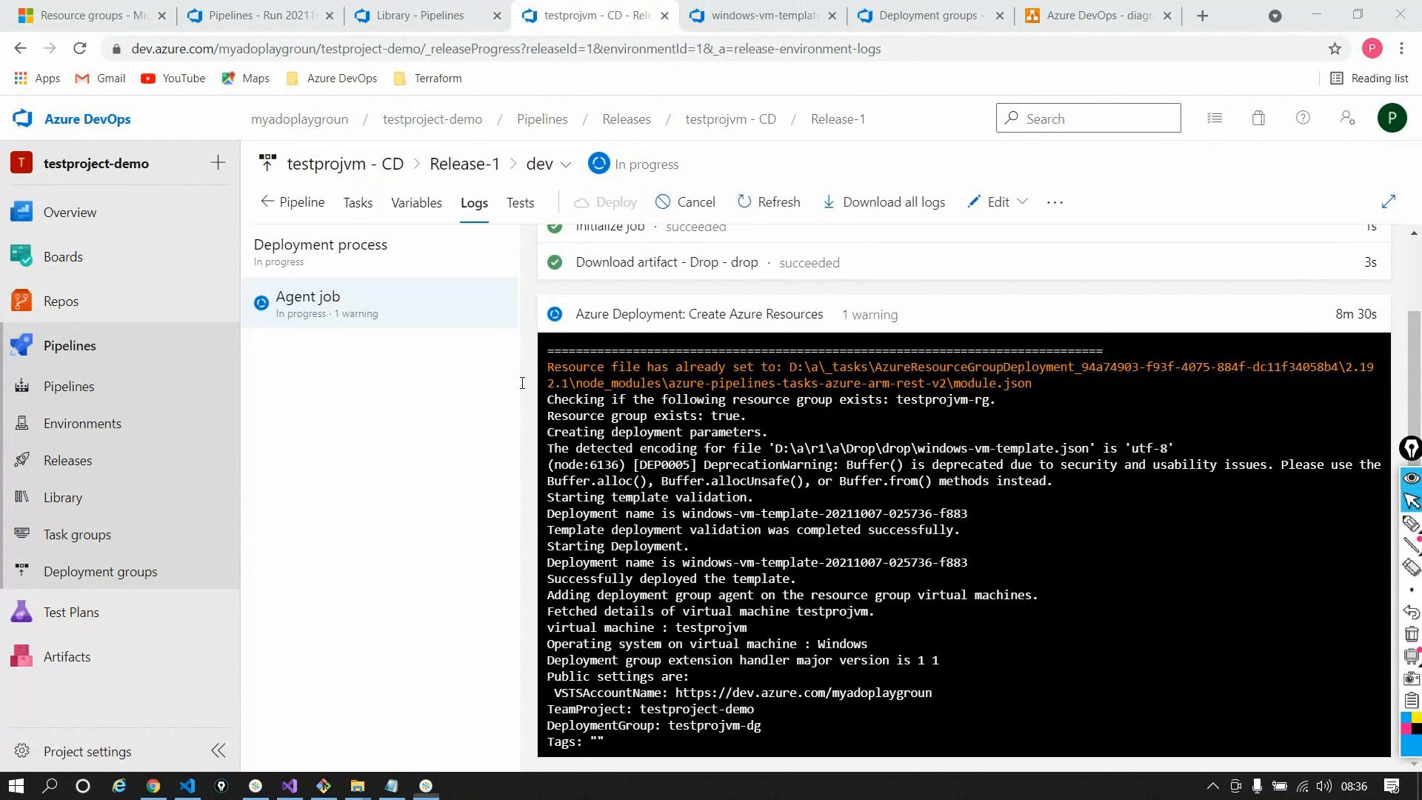
{"action": "left_click", "coordinate": [439, 379]}
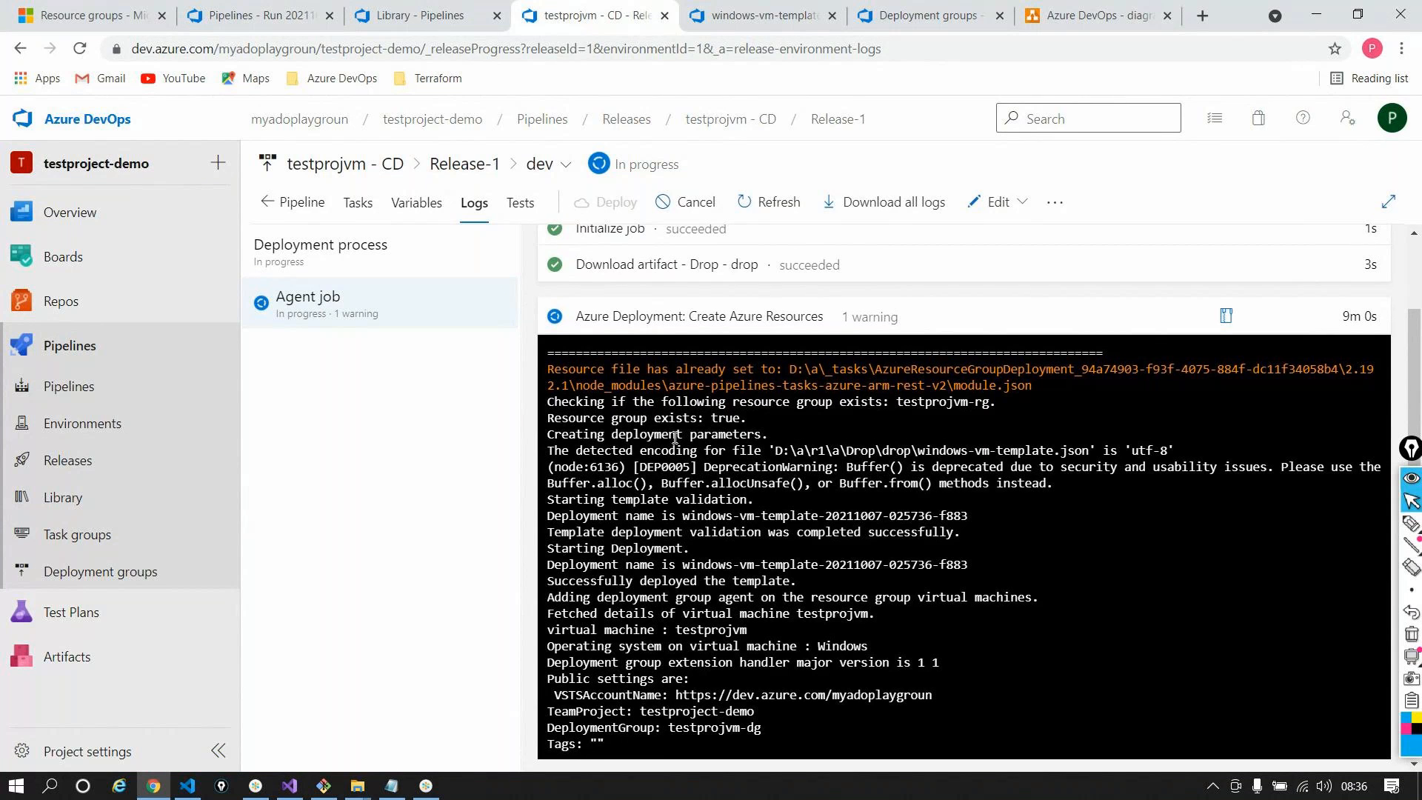
{"action": "scroll", "coordinate": [675, 437], "scroll_direction": "up", "scroll_amount": 1}
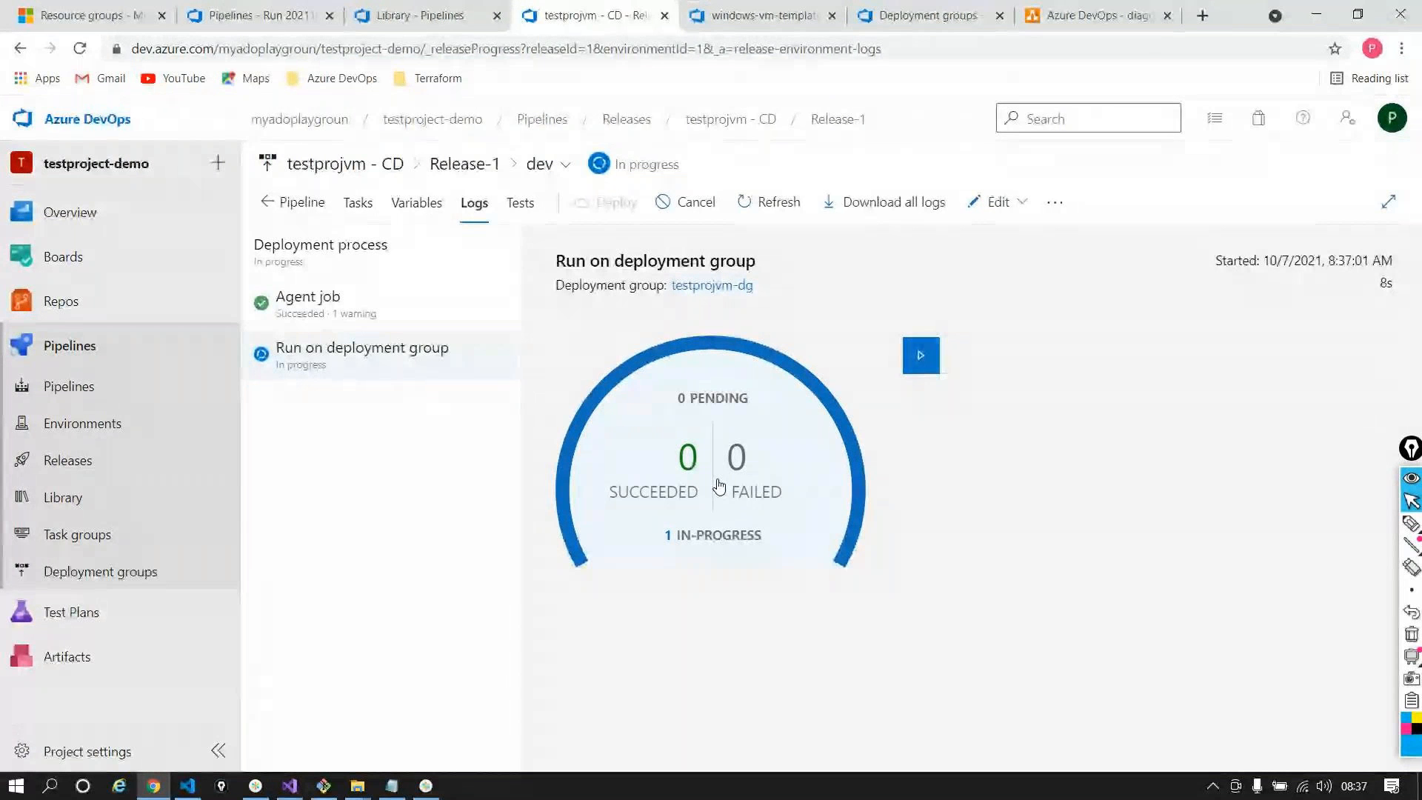
Check Run on deployment group progress, then view CI run #20211007.1's succeeded Build job
{"action": "left_click", "coordinate": [350, 371]}
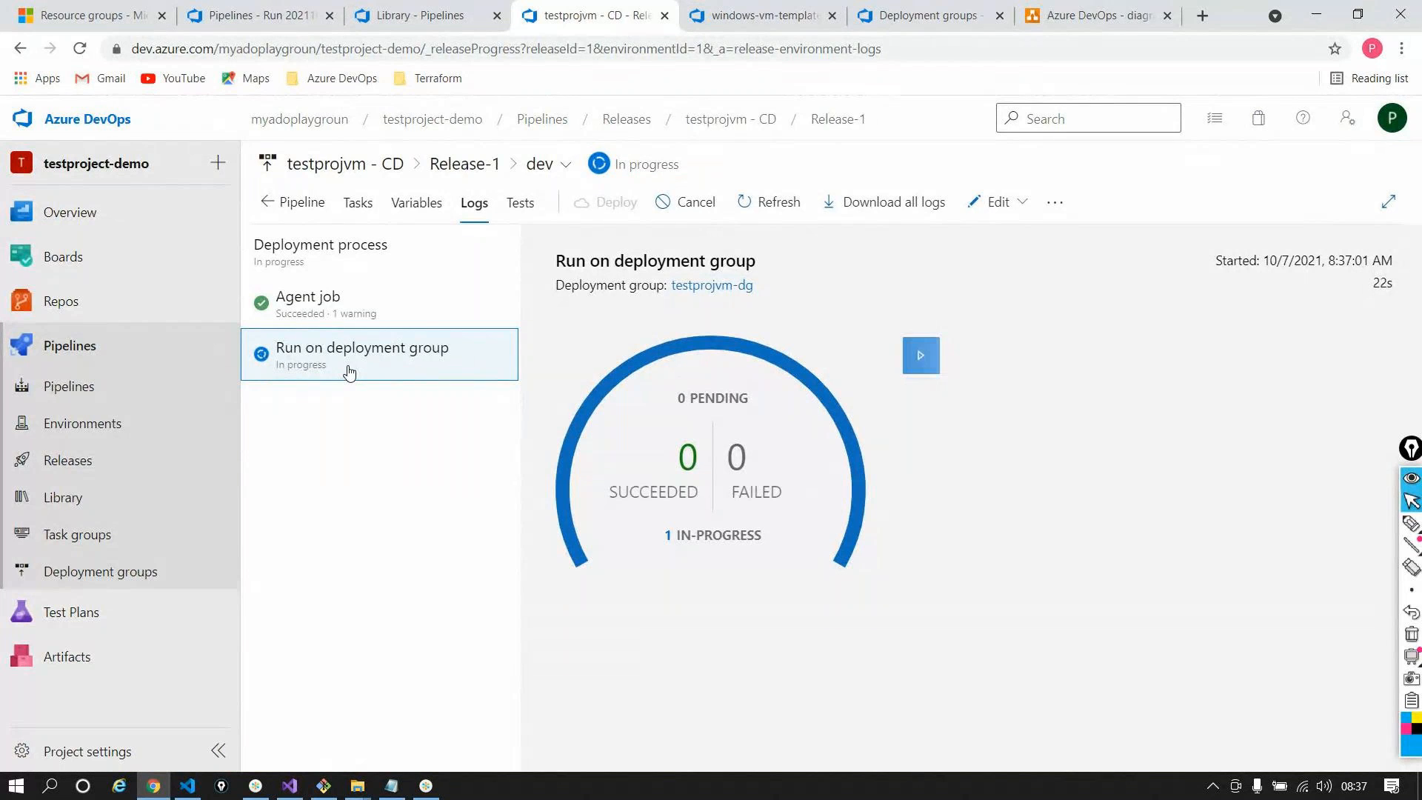
{"action": "left_click", "coordinate": [232, 9]}
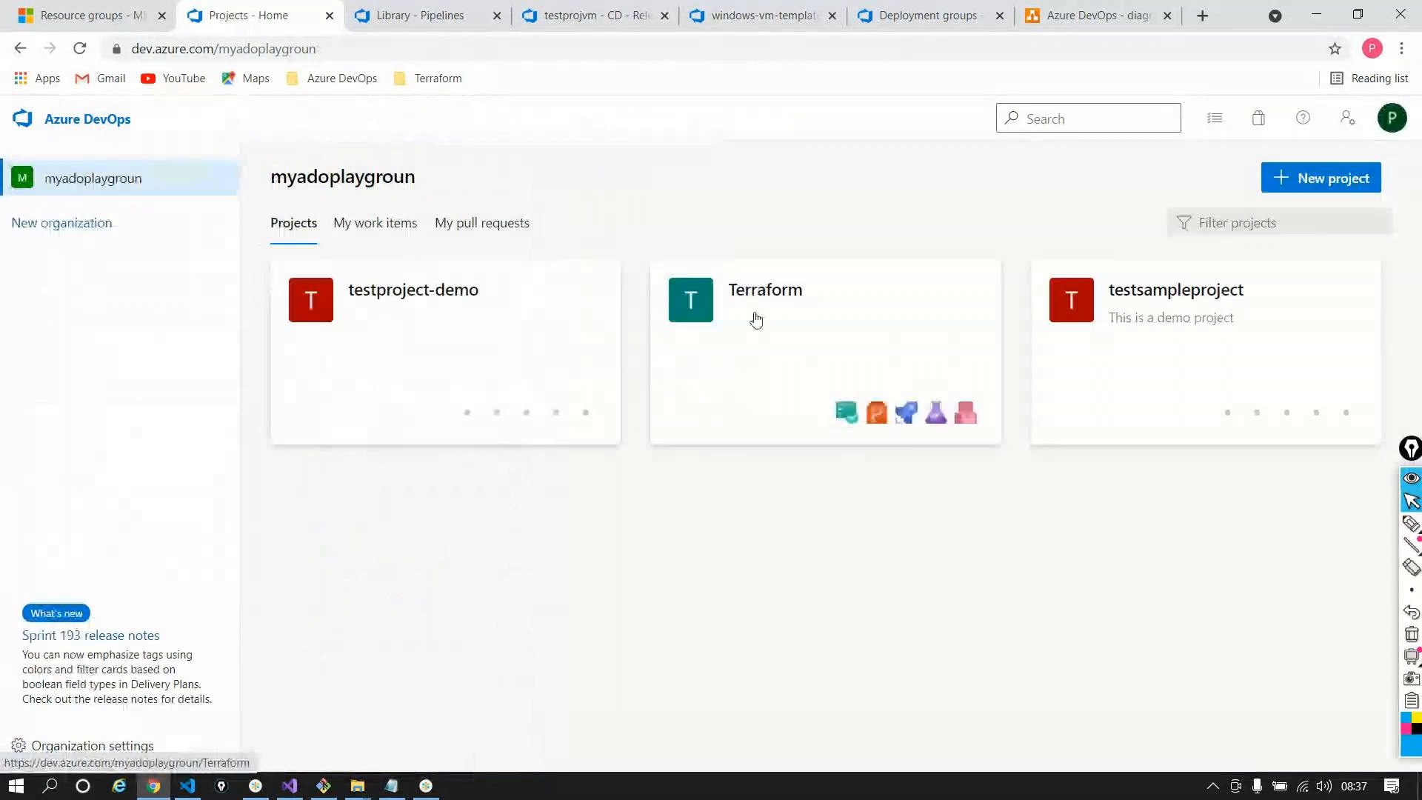
Open the Terraform project and go to its Pipelines list
{"action": "left_click", "coordinate": [755, 320]}
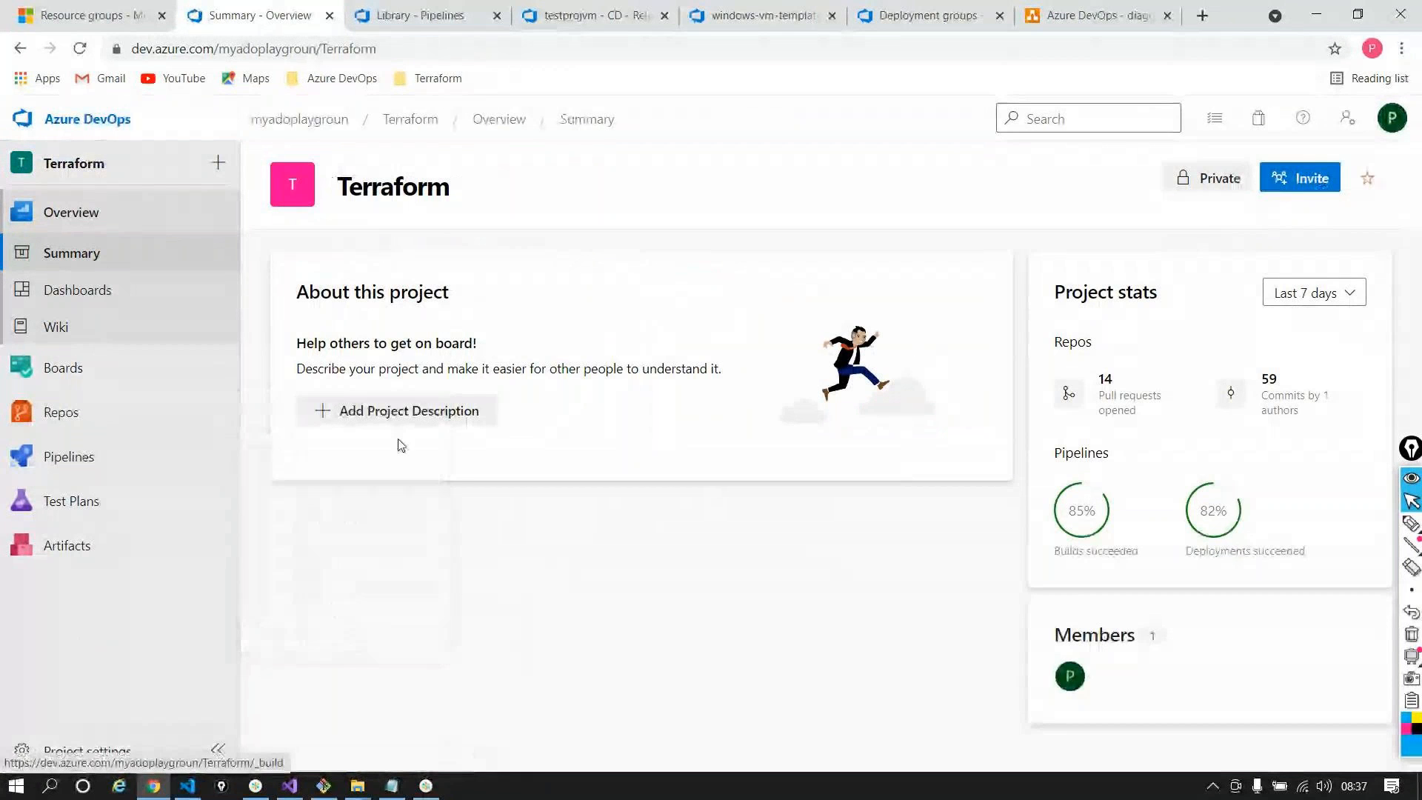
{"action": "mouse_move", "coordinate": [166, 489]}
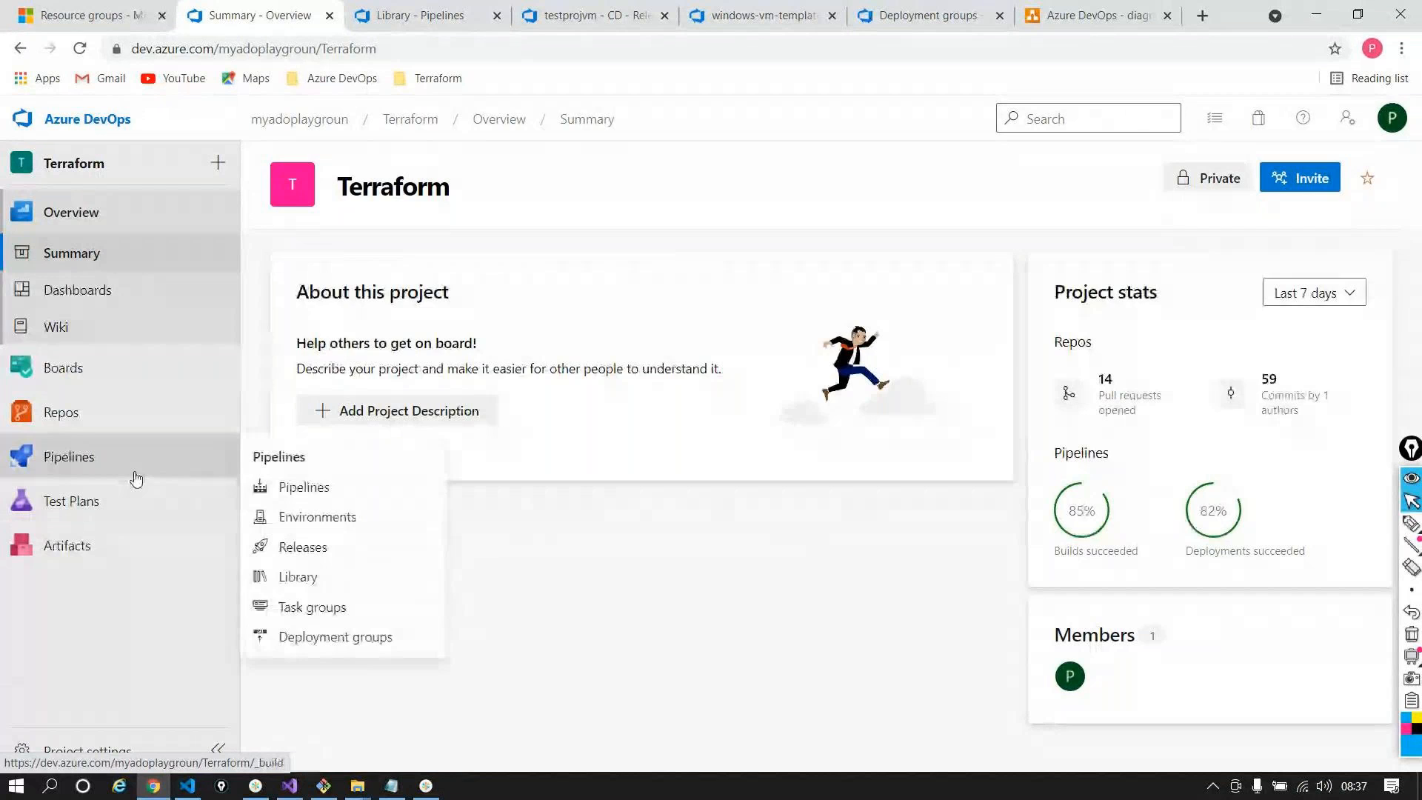
{"action": "left_click", "coordinate": [294, 486]}
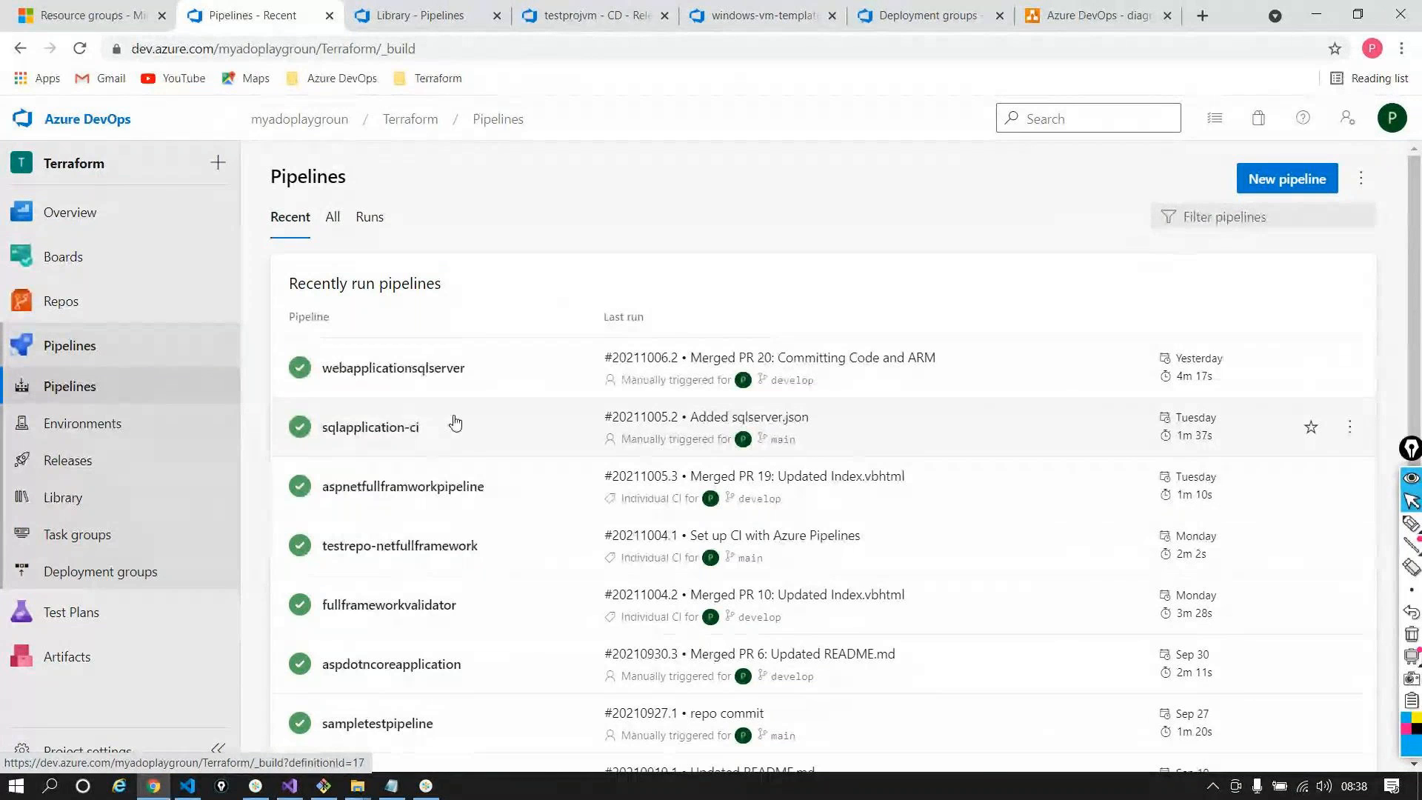
Annotate and circle 'YAML' on the pipelines page, clear it, then start a New pipeline
{"action": "left_click", "coordinate": [1411, 523]}
{"action": "mouse_move", "coordinate": [648, 174]}
{"action": "left_mouse_down"}
{"action": "mouse_move", "coordinate": [662, 210]}
{"action": "mouse_move", "coordinate": [635, 257]}
{"action": "mouse_move", "coordinate": [711, 198]}
{"action": "mouse_move", "coordinate": [720, 227]}
{"action": "mouse_move", "coordinate": [720, 213]}
{"action": "mouse_move", "coordinate": [767, 193]}
{"action": "mouse_move", "coordinate": [770, 217]}
{"action": "left_mouse_up"}
{"action": "left_click_drag", "start_coordinate": [783, 172], "coordinate": [810, 221]}
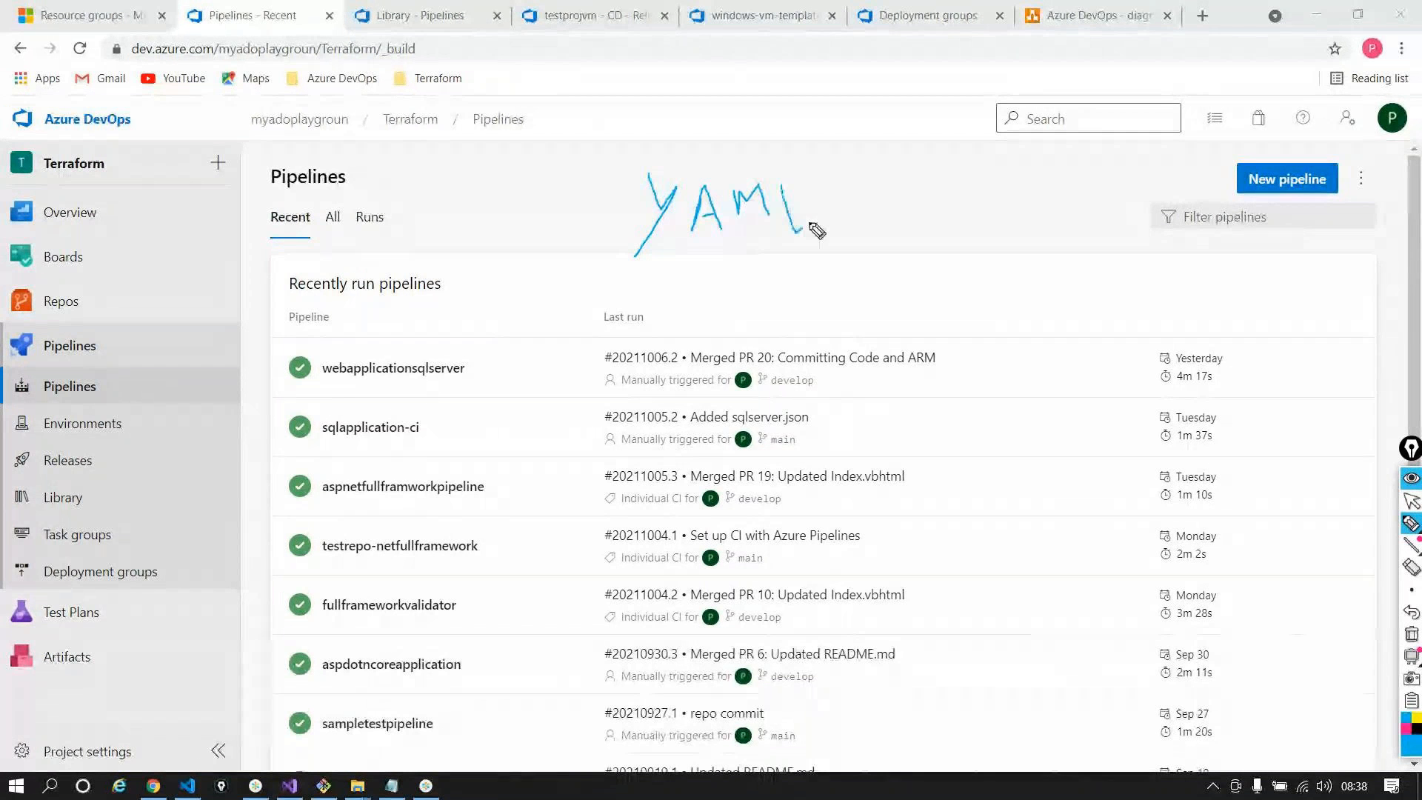
{"action": "mouse_move", "coordinate": [817, 155]}
{"action": "left_mouse_down"}
{"action": "mouse_move", "coordinate": [559, 238]}
{"action": "mouse_move", "coordinate": [525, 93]}
{"action": "left_mouse_up"}
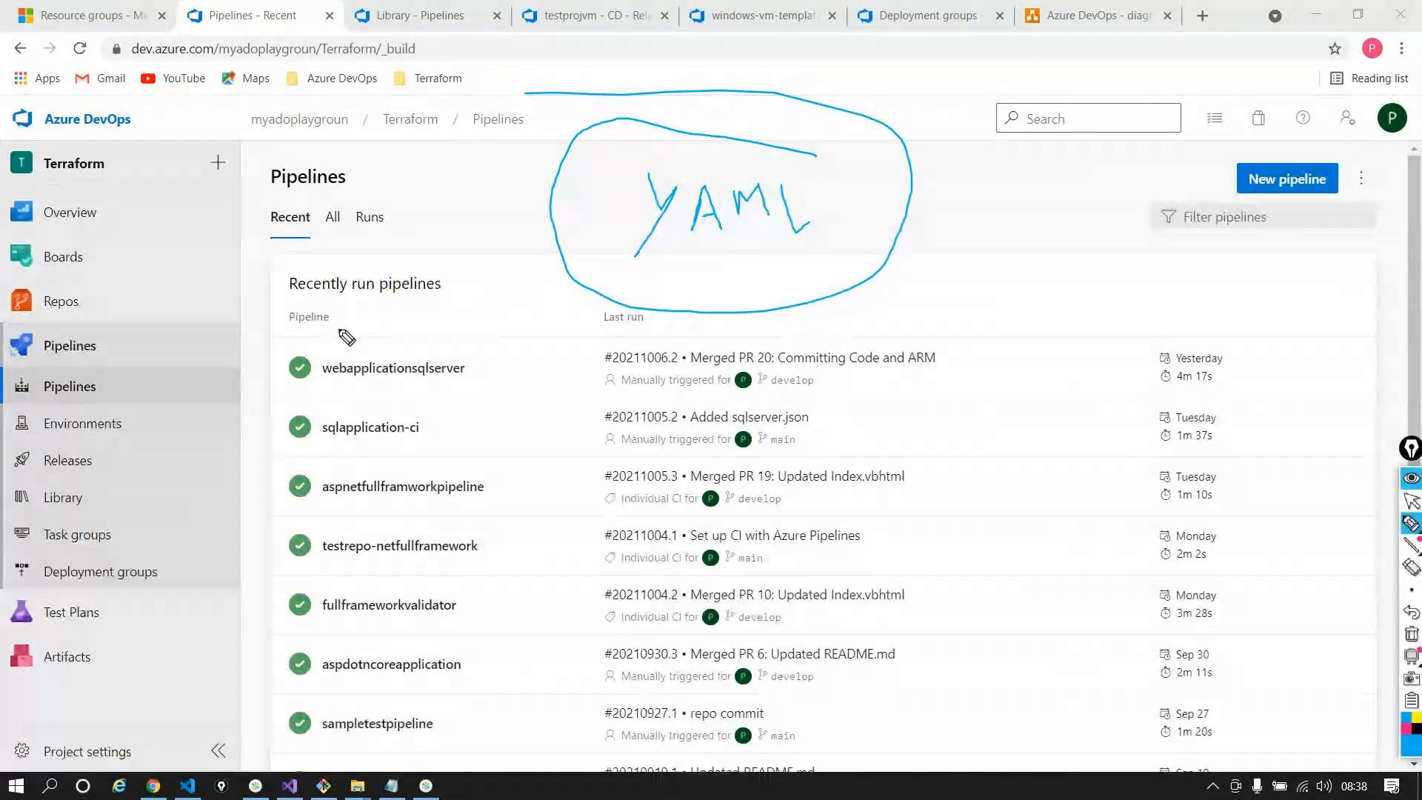
{"action": "left_click", "coordinate": [1411, 633]}
{"action": "left_click", "coordinate": [1411, 500]}
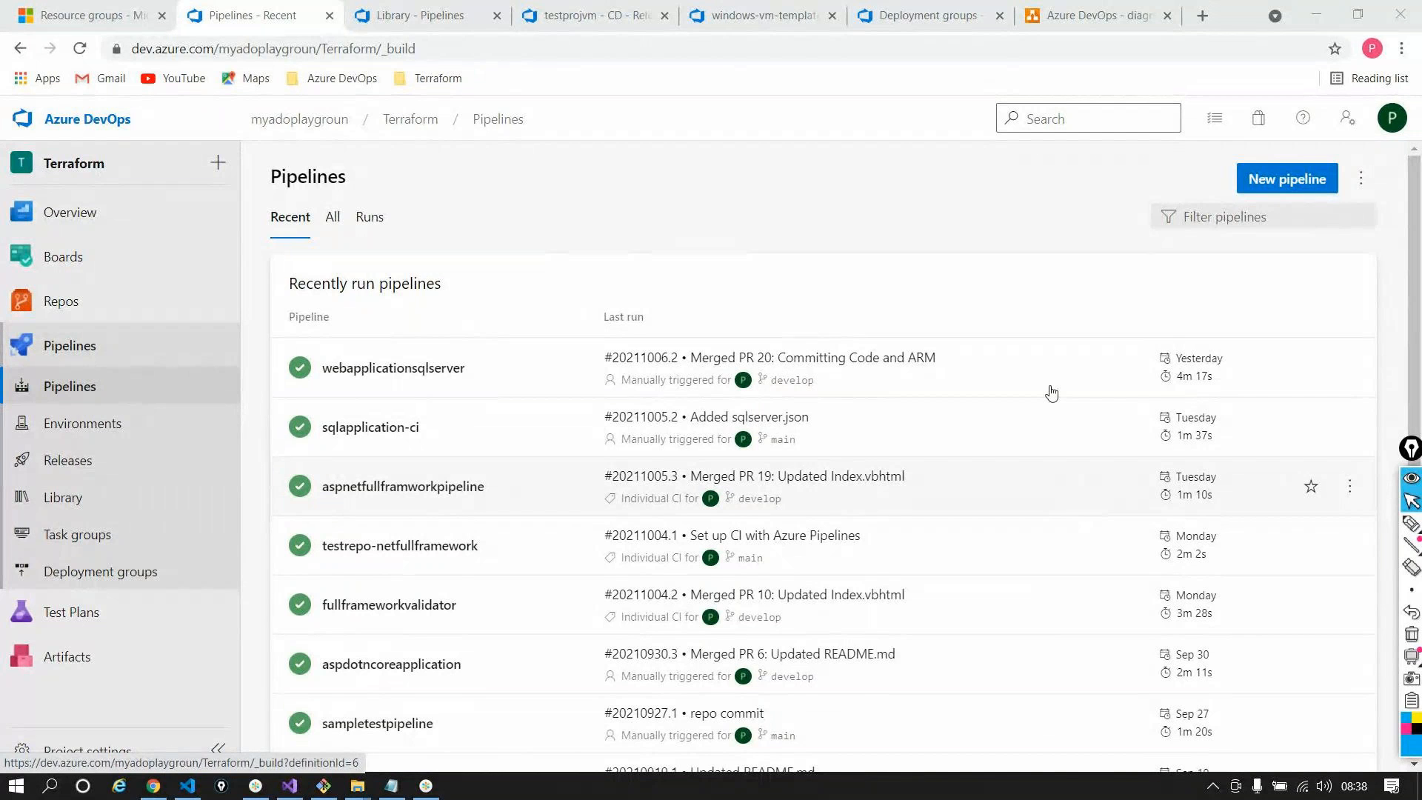
{"action": "left_click", "coordinate": [1262, 179]}
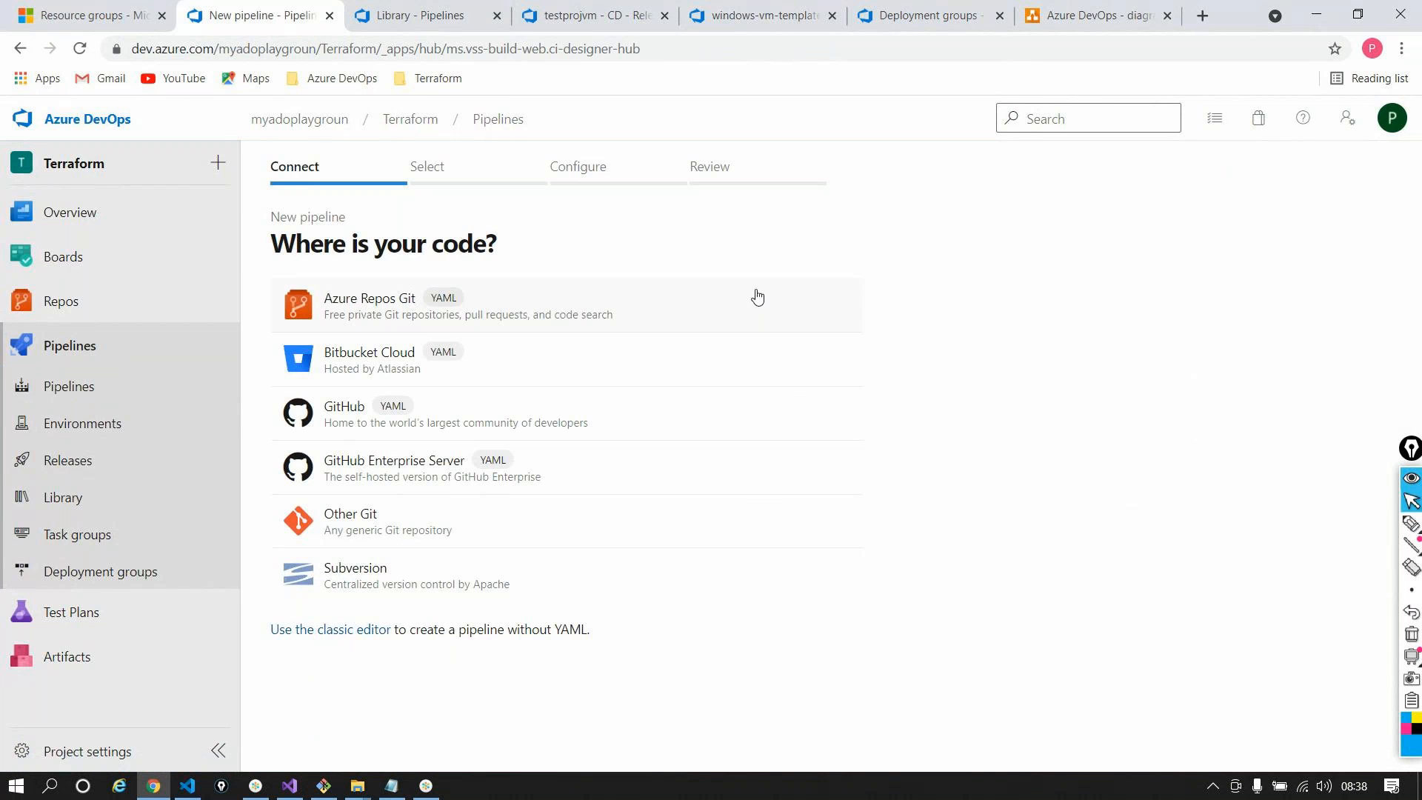
Pick Azure Repos Git, the testrepo-netfullframework repository, and the ASP.NET template
{"action": "left_click", "coordinate": [362, 316]}
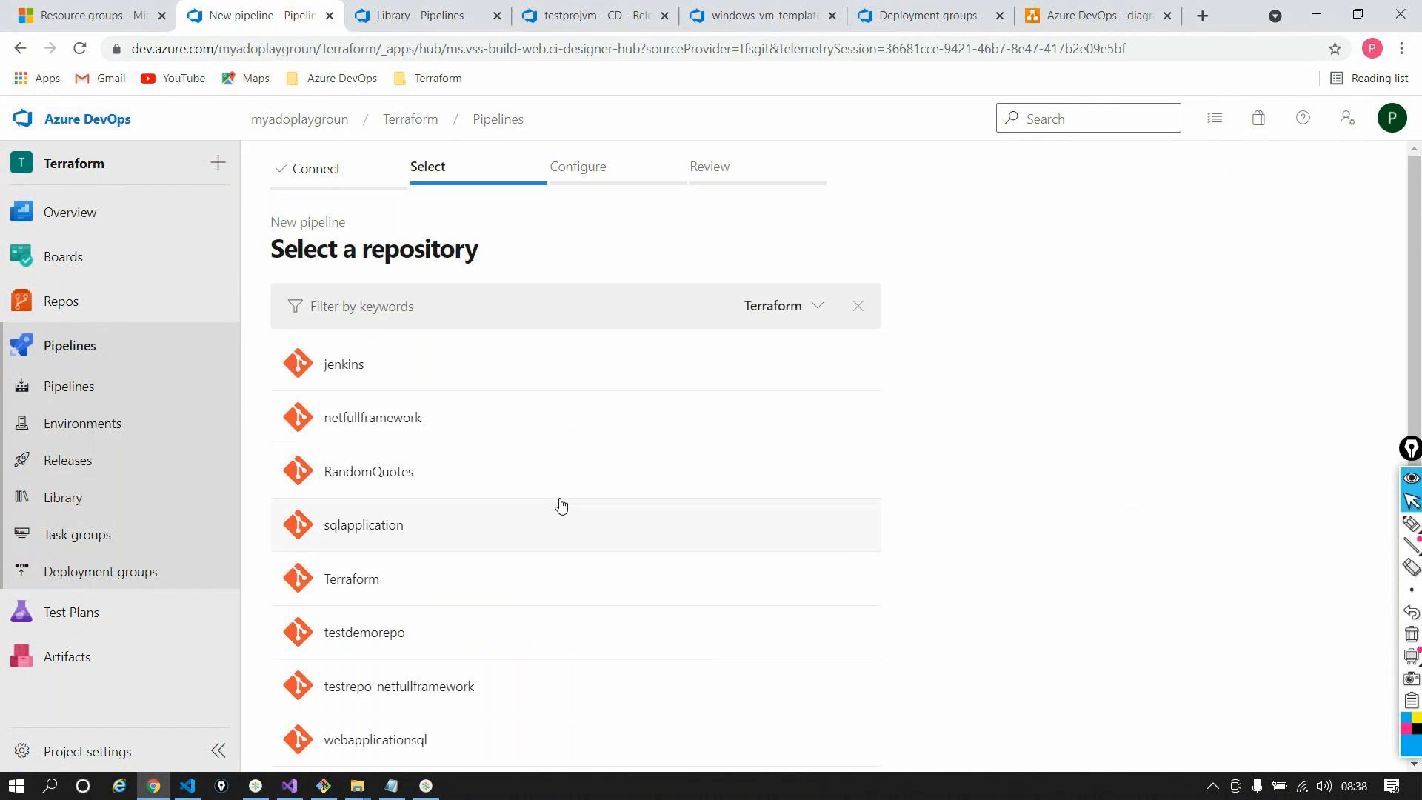
{"action": "scroll", "coordinate": [561, 503], "scroll_direction": "down", "scroll_amount": 1}
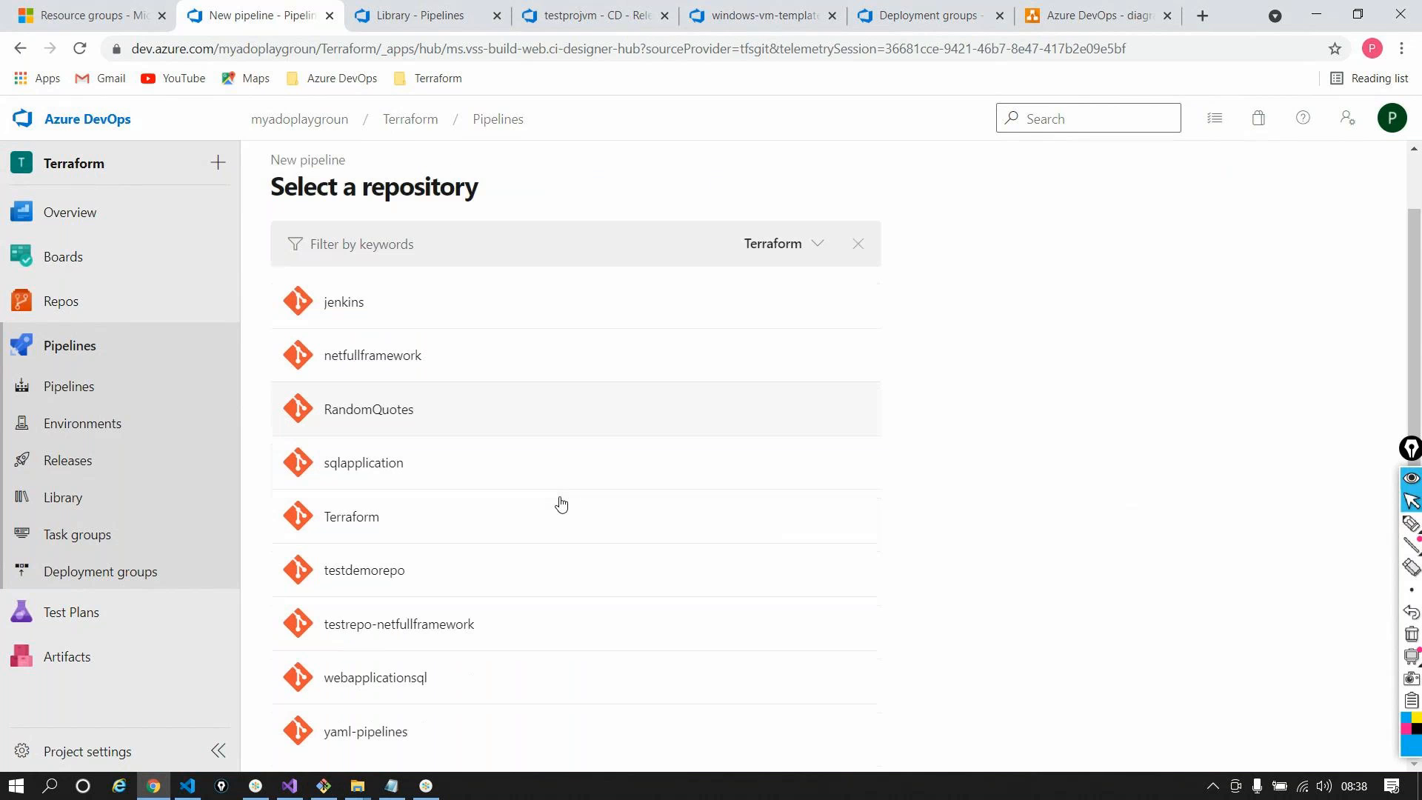
{"action": "left_click", "coordinate": [432, 632]}
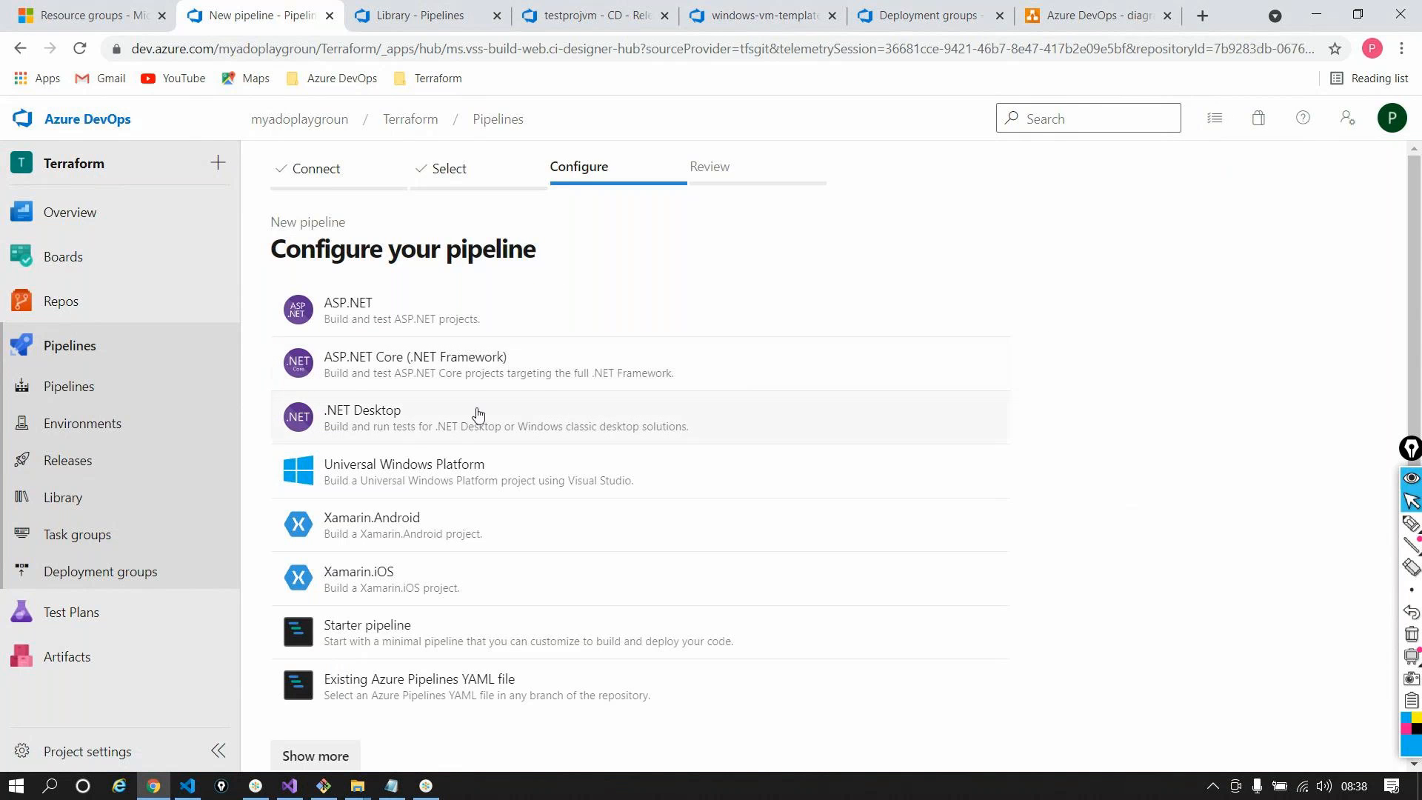
{"action": "left_click", "coordinate": [356, 311]}
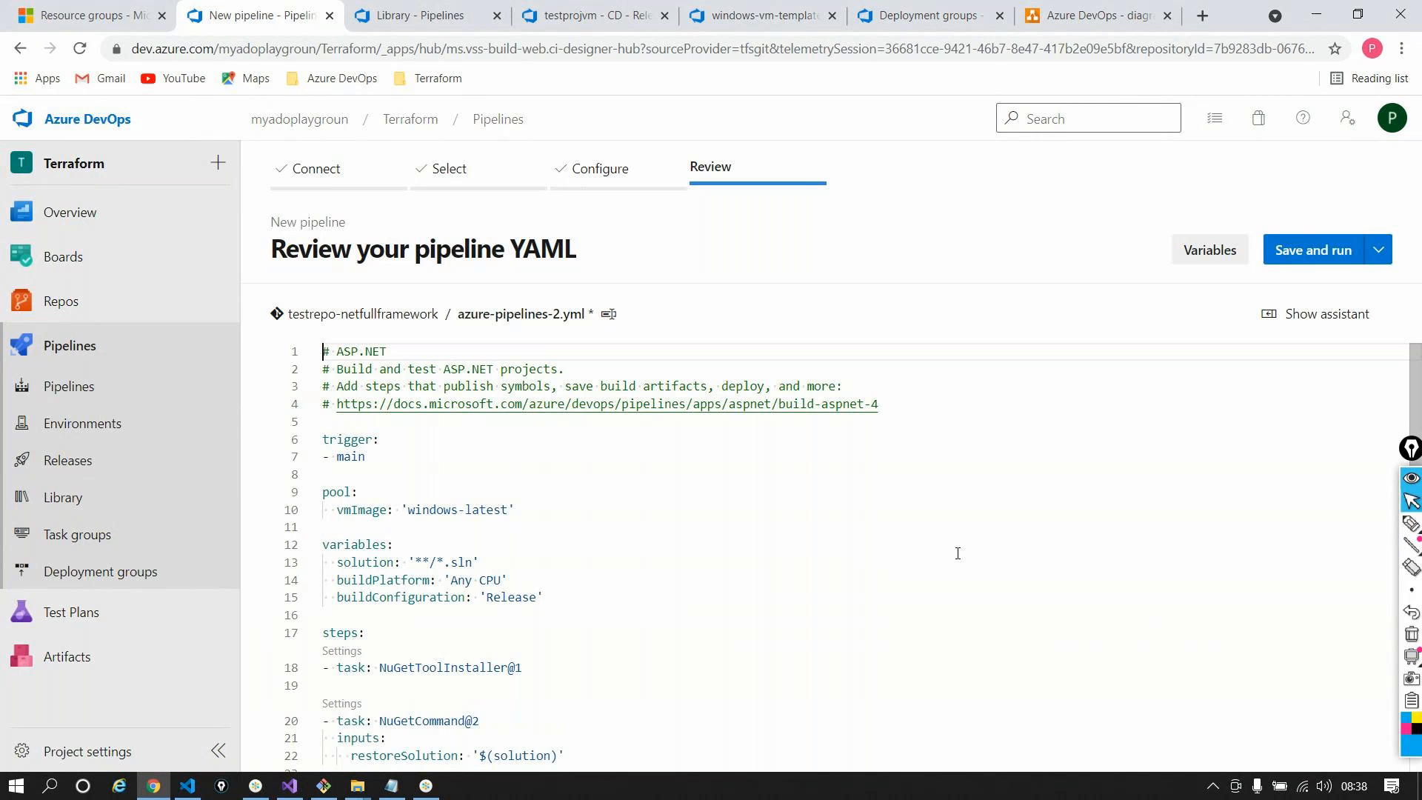
{"action": "scroll", "coordinate": [644, 555], "scroll_direction": "down", "scroll_amount": 6}
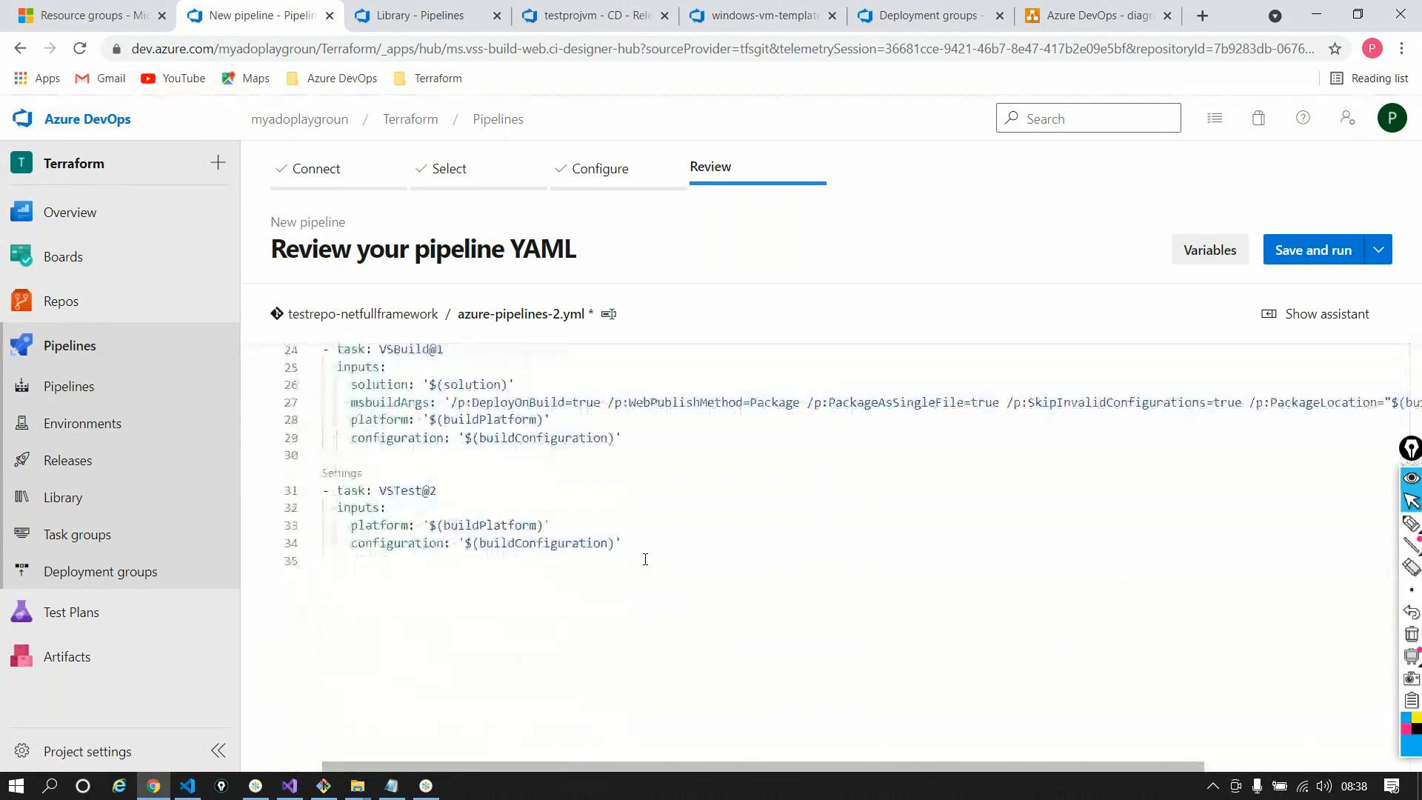
{"action": "scroll", "coordinate": [645, 559], "scroll_direction": "up", "scroll_amount": 6}
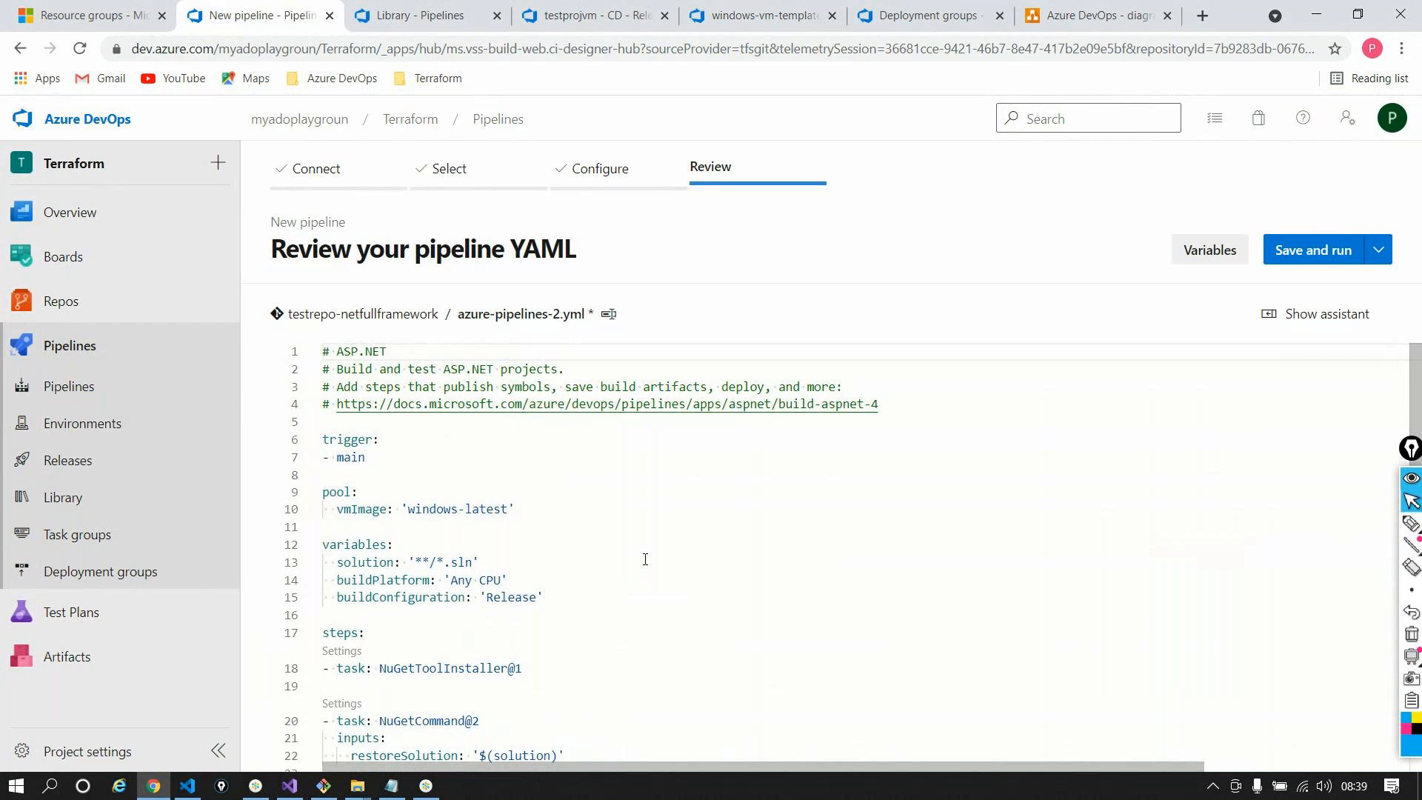
{"action": "scroll", "coordinate": [647, 560], "scroll_direction": "down", "scroll_amount": 1}
{"action": "scroll", "coordinate": [652, 562], "scroll_direction": "up", "scroll_amount": 1}
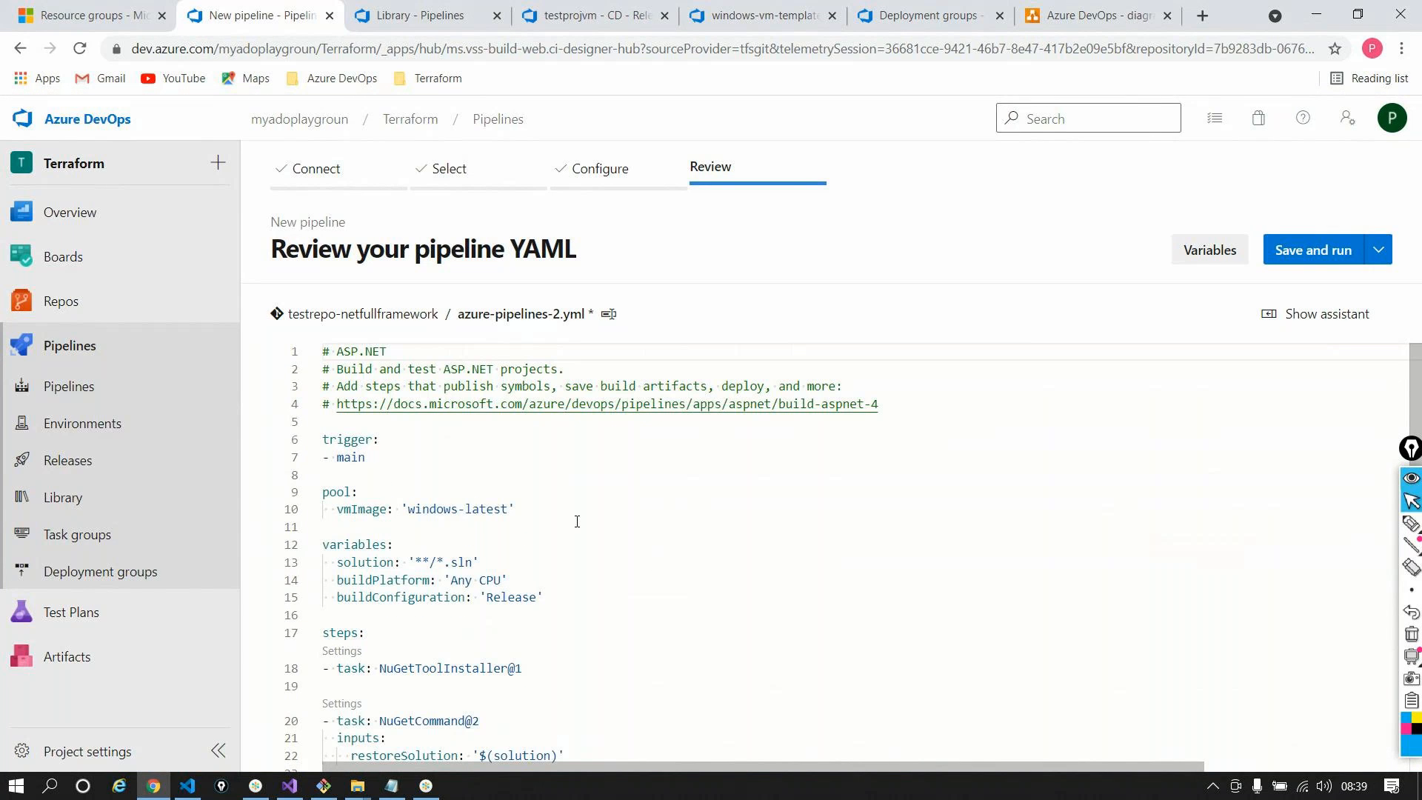
{"action": "left_click_drag", "start_coordinate": [377, 471], "coordinate": [323, 439]}
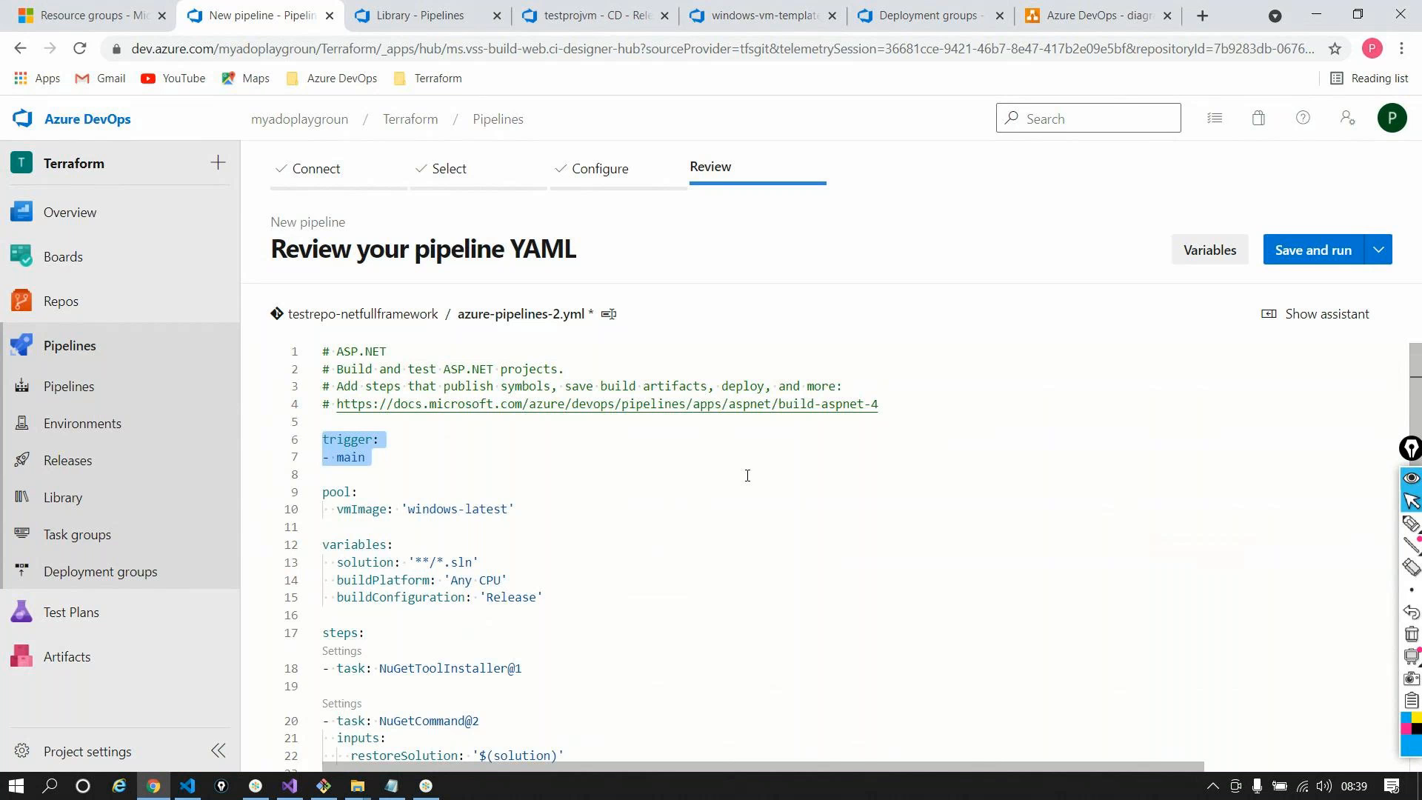
{"action": "scroll", "coordinate": [747, 475], "scroll_direction": "down", "scroll_amount": 1}
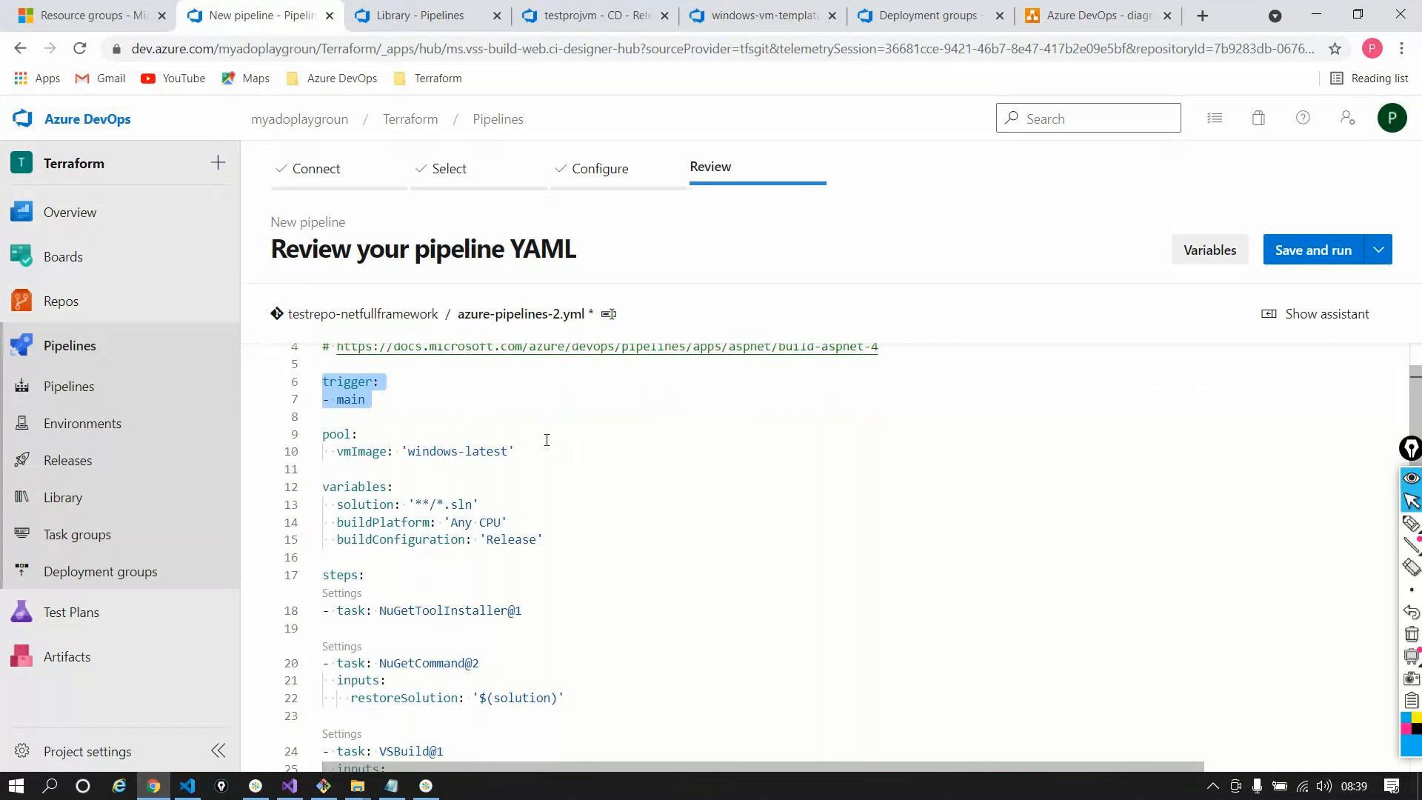
{"action": "left_click_drag", "start_coordinate": [546, 451], "coordinate": [323, 434]}
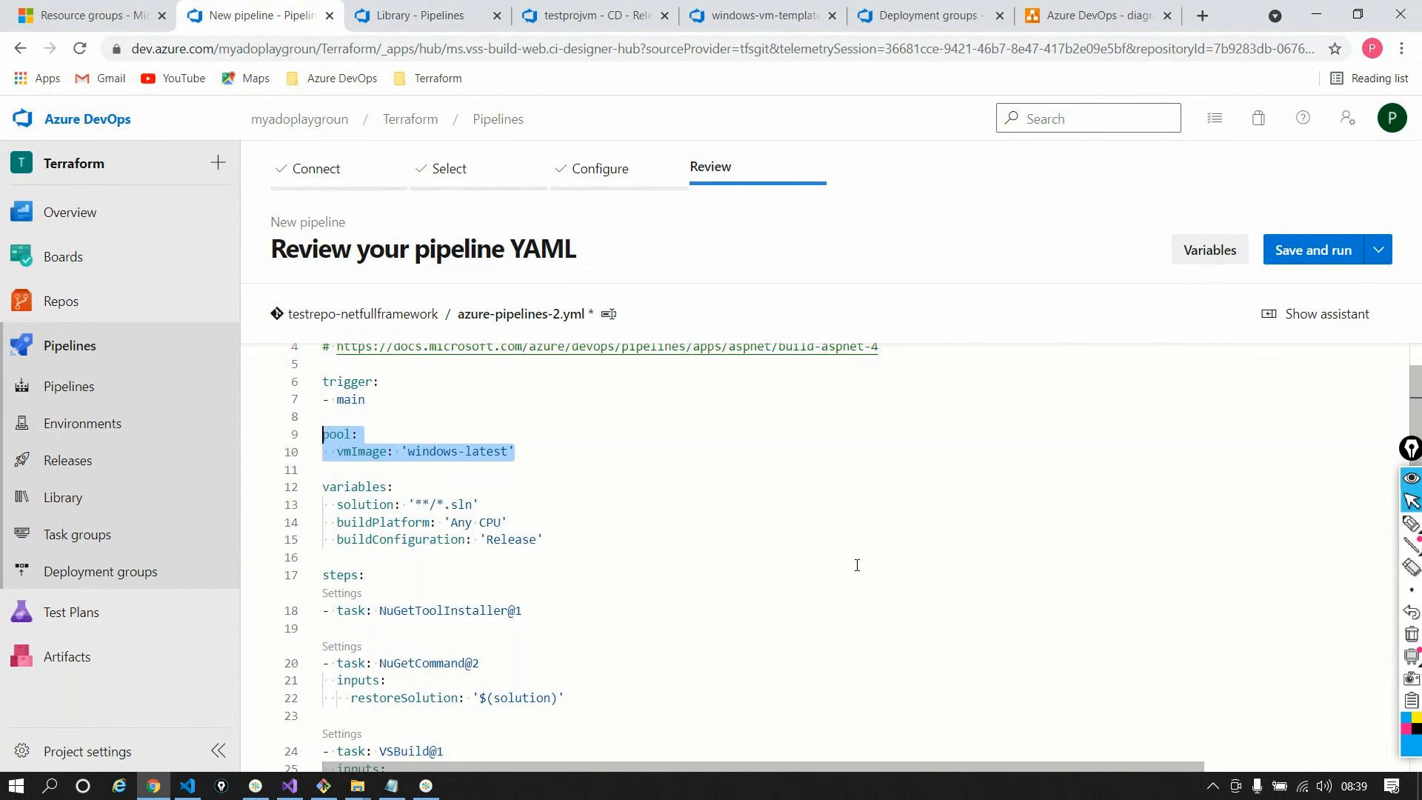
{"action": "scroll", "coordinate": [482, 575], "scroll_direction": "down", "scroll_amount": 1}
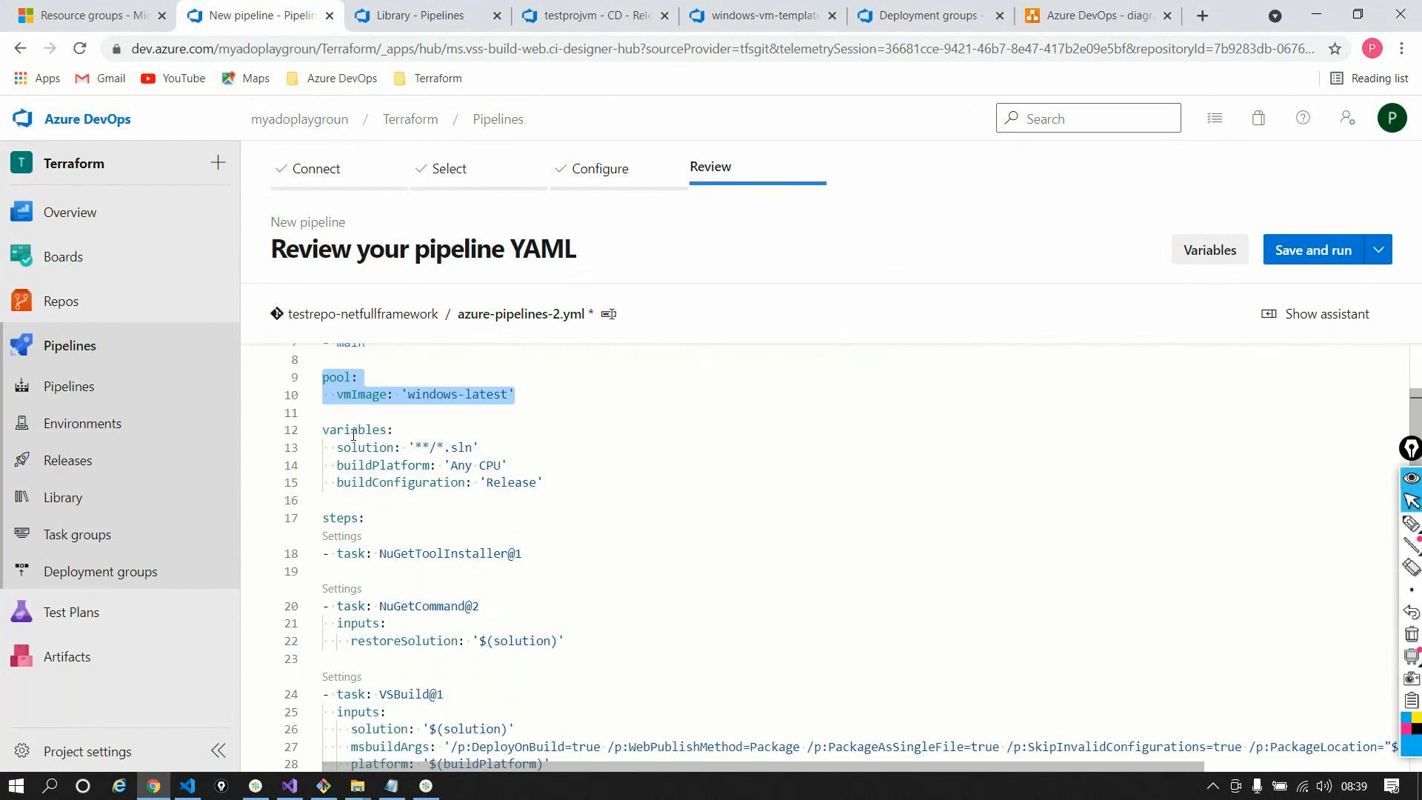
{"action": "mouse_move", "coordinate": [449, 566]}
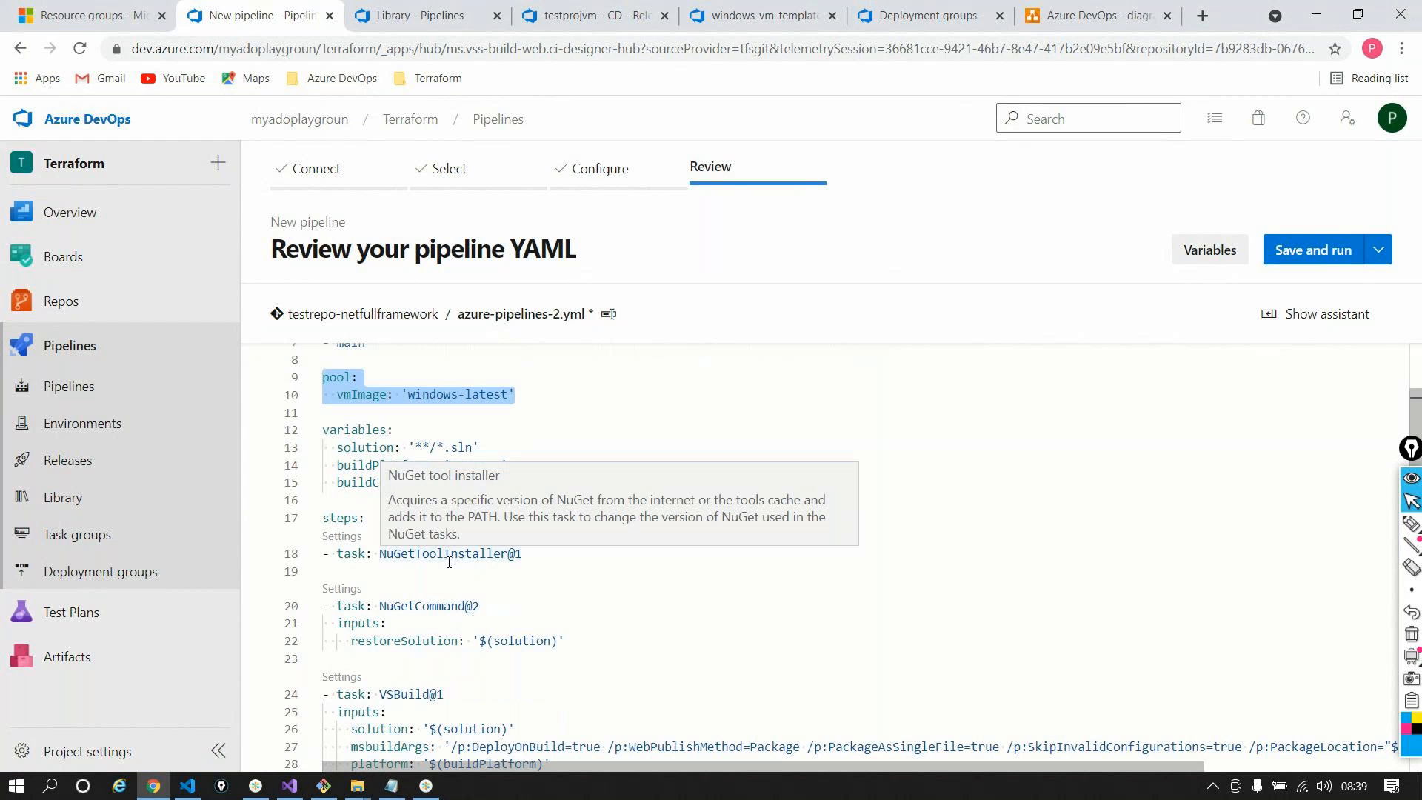
{"action": "left_click", "coordinate": [645, 422]}
{"action": "left_click", "coordinate": [313, 377]}
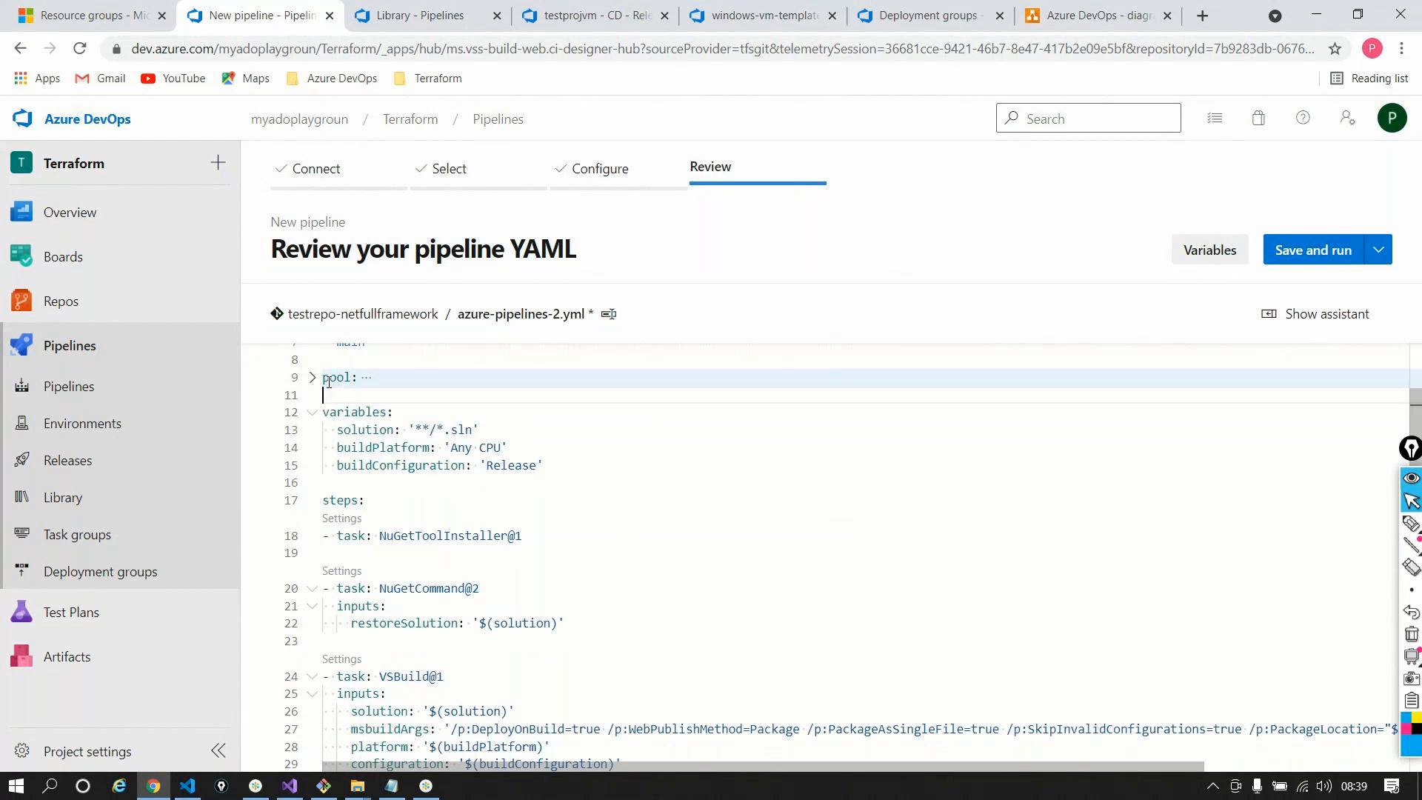
{"action": "left_click", "coordinate": [313, 377]}
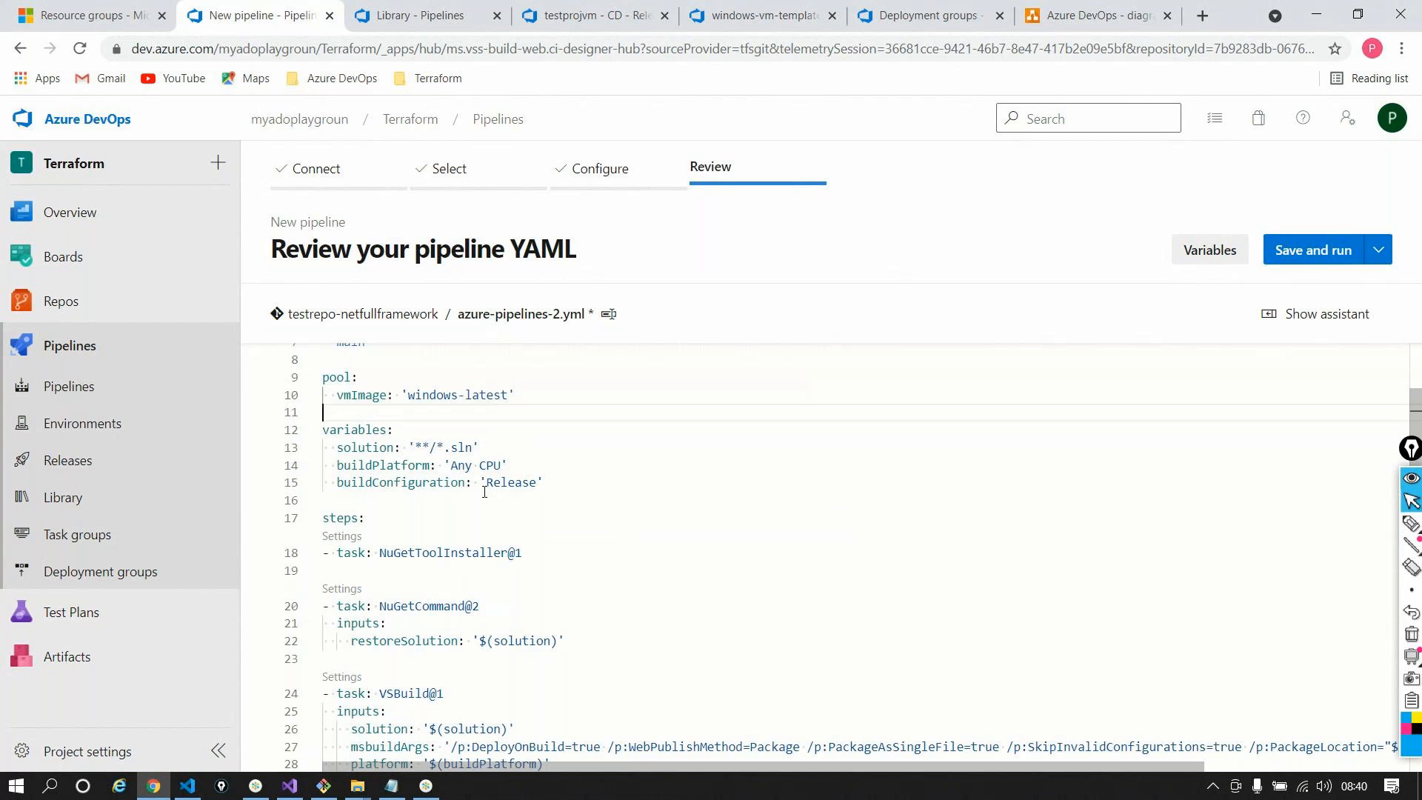
{"action": "left_click", "coordinate": [314, 430]}
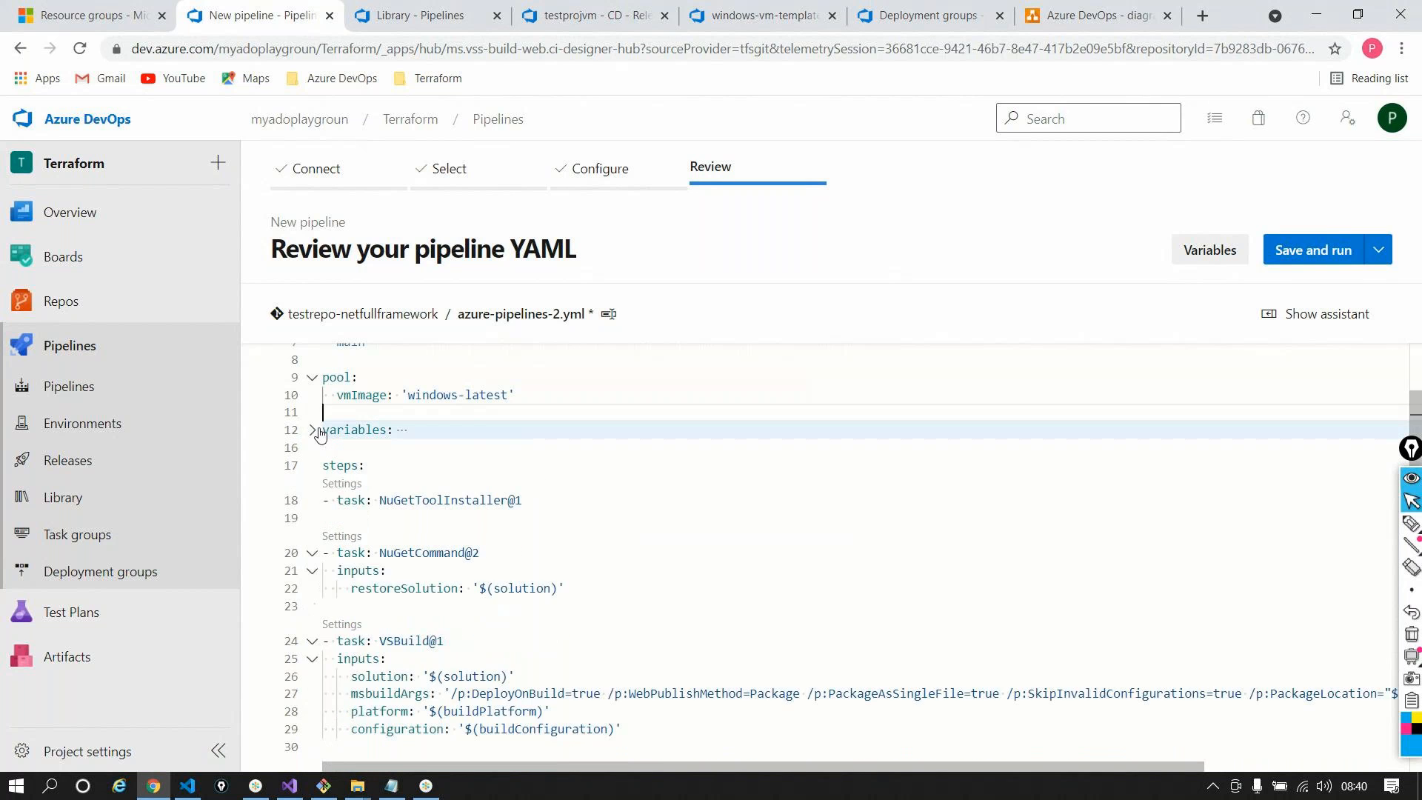
{"action": "left_click", "coordinate": [313, 430]}
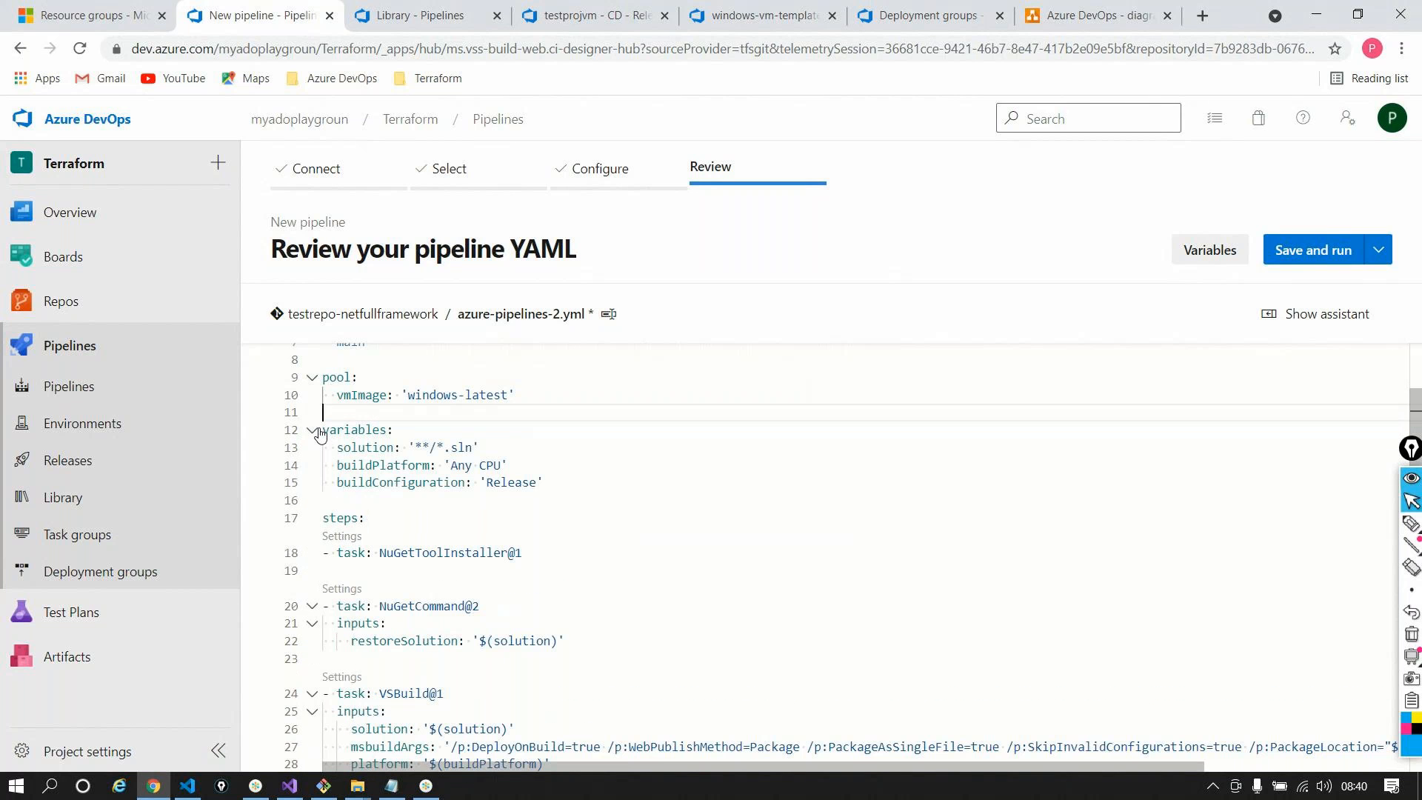
{"action": "double_click", "coordinate": [362, 448]}
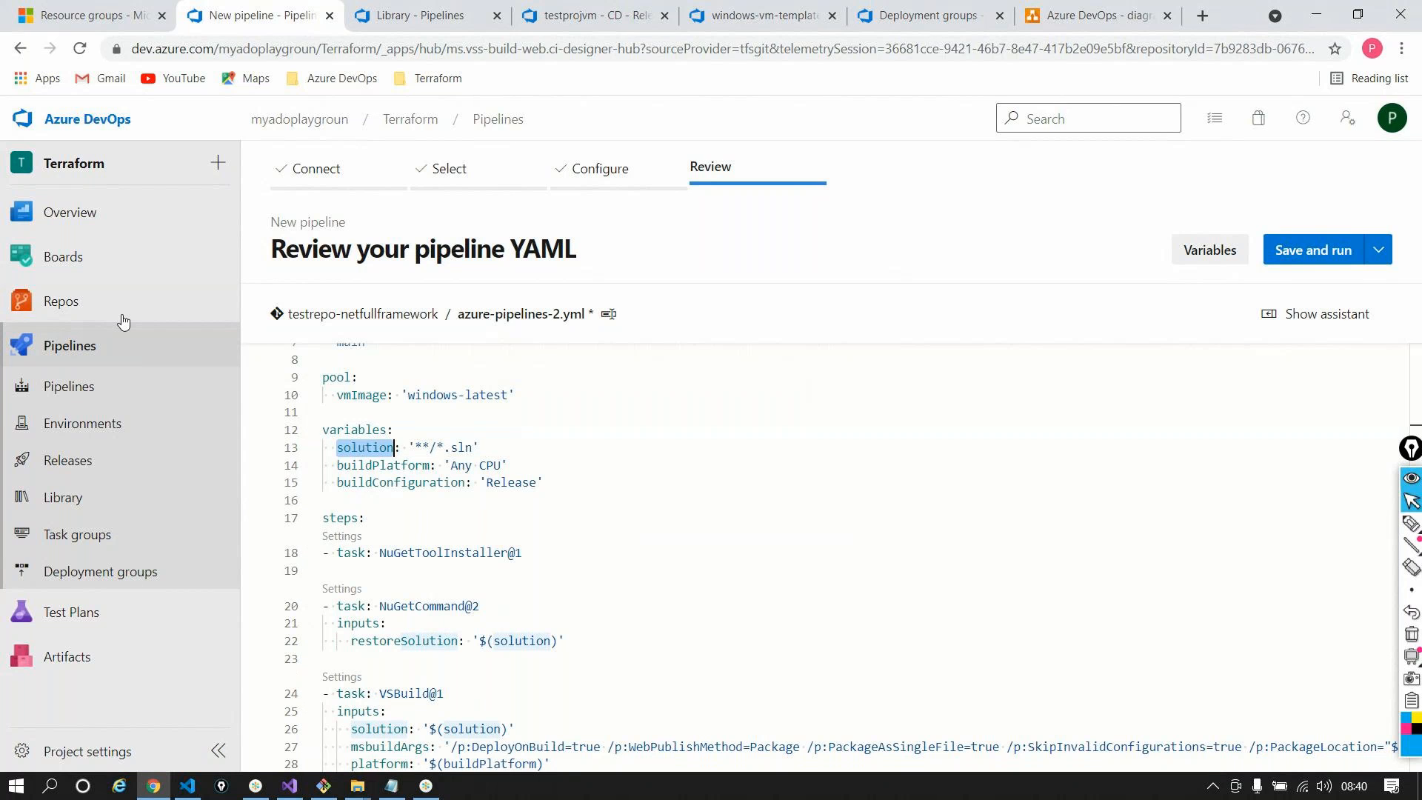
Open Repos Files in a new tab and switch to the testrepo-netfullframework repository
{"action": "mouse_move", "coordinate": [123, 320]}
{"action": "right_click", "coordinate": [274, 331]}
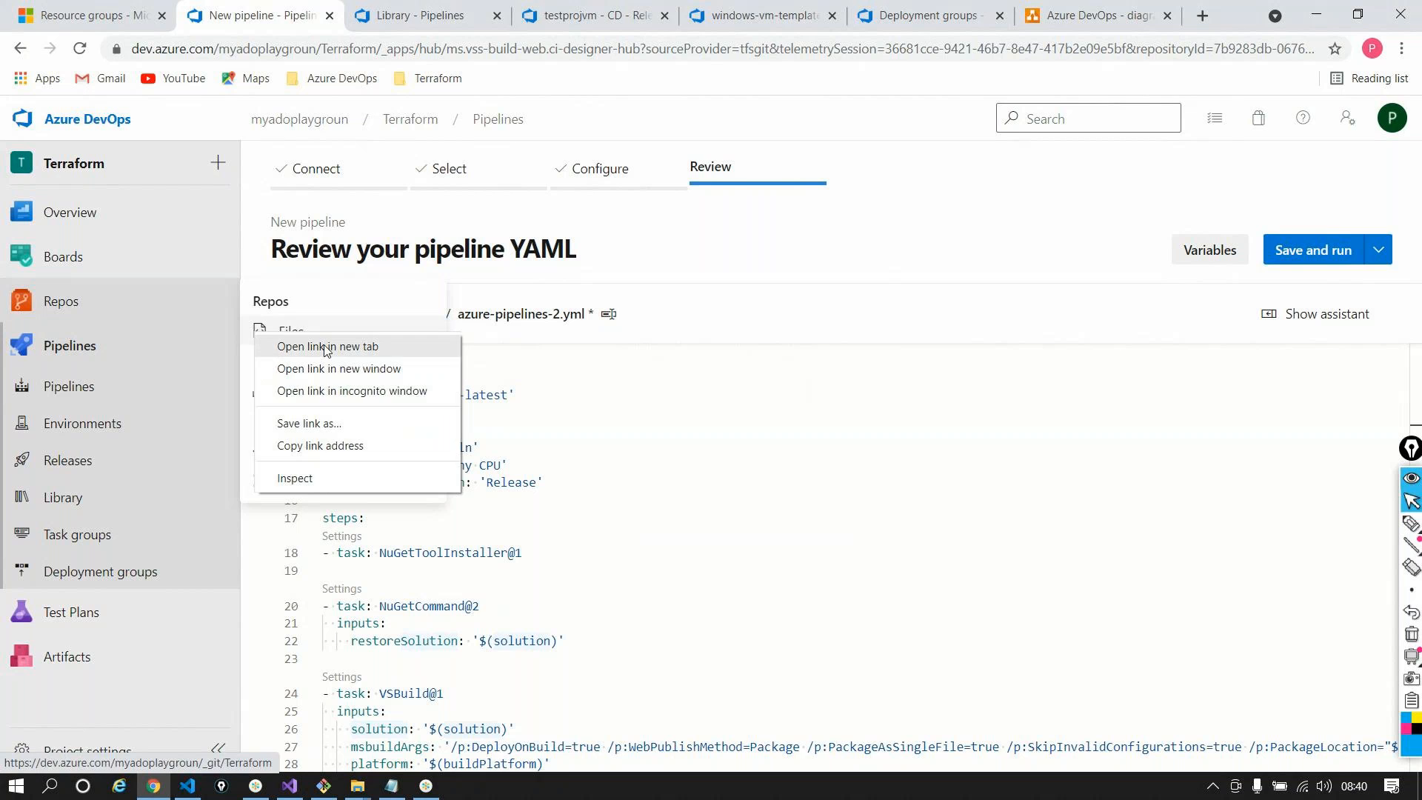
{"action": "left_click", "coordinate": [319, 343]}
{"action": "left_click", "coordinate": [365, 8]}
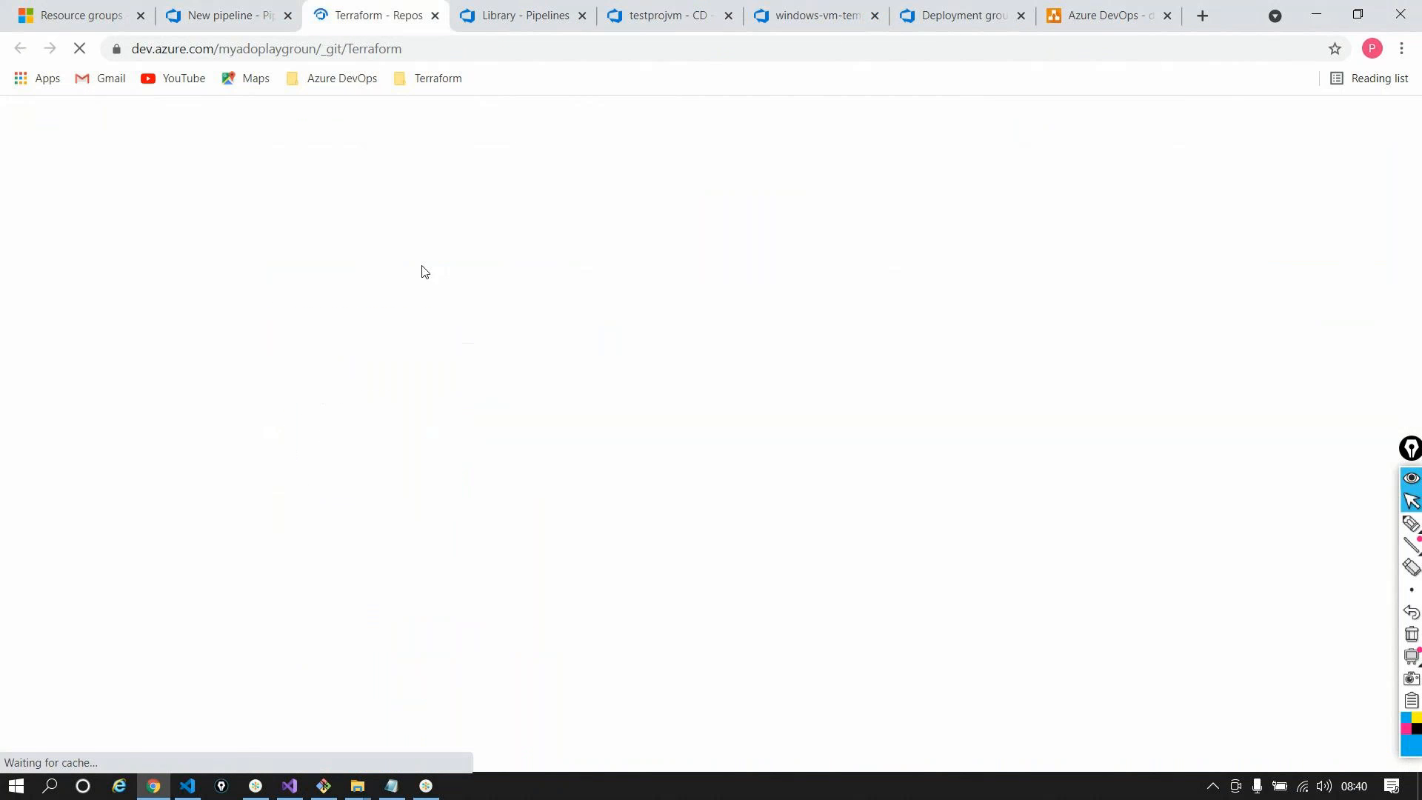
{"action": "left_click", "coordinate": [638, 119]}
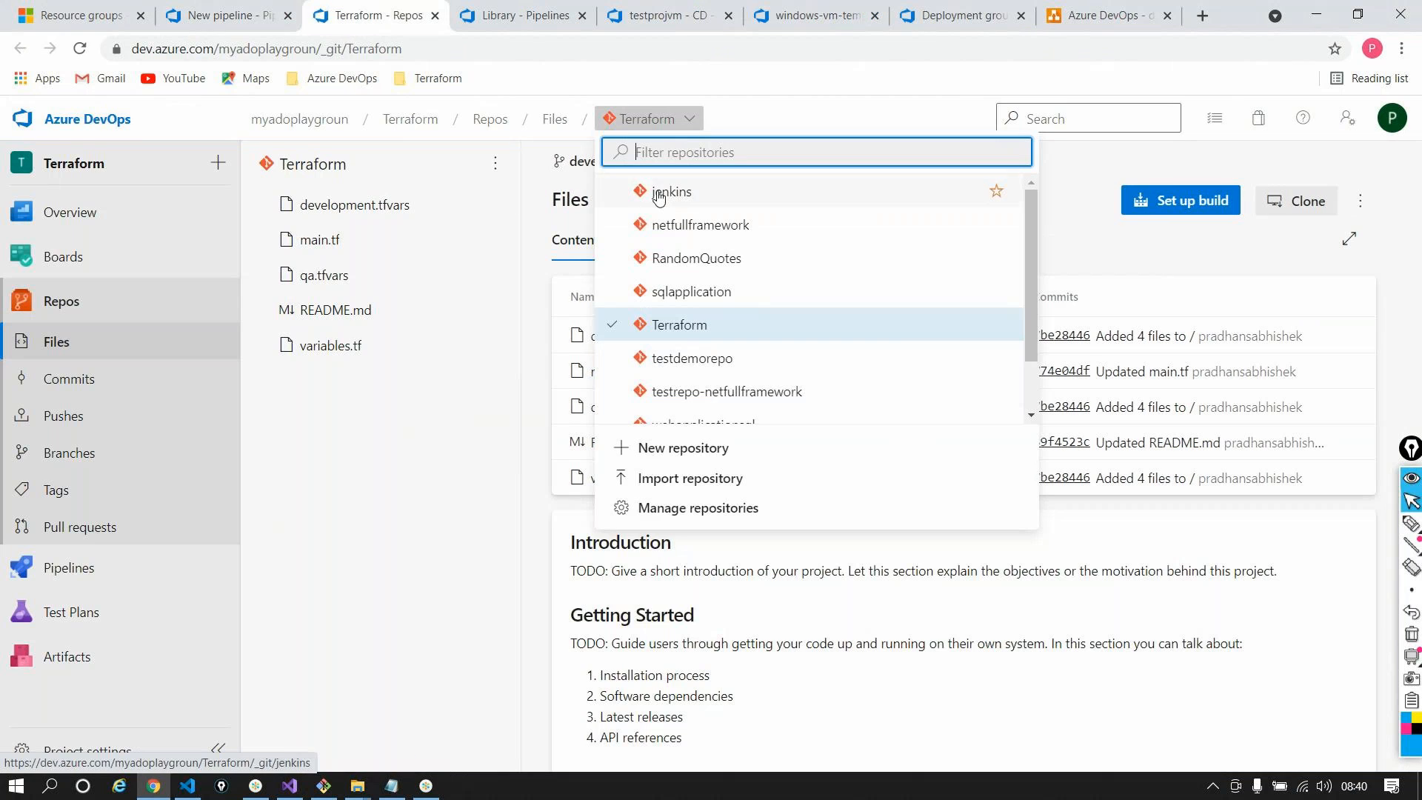
{"action": "left_click", "coordinate": [709, 386]}
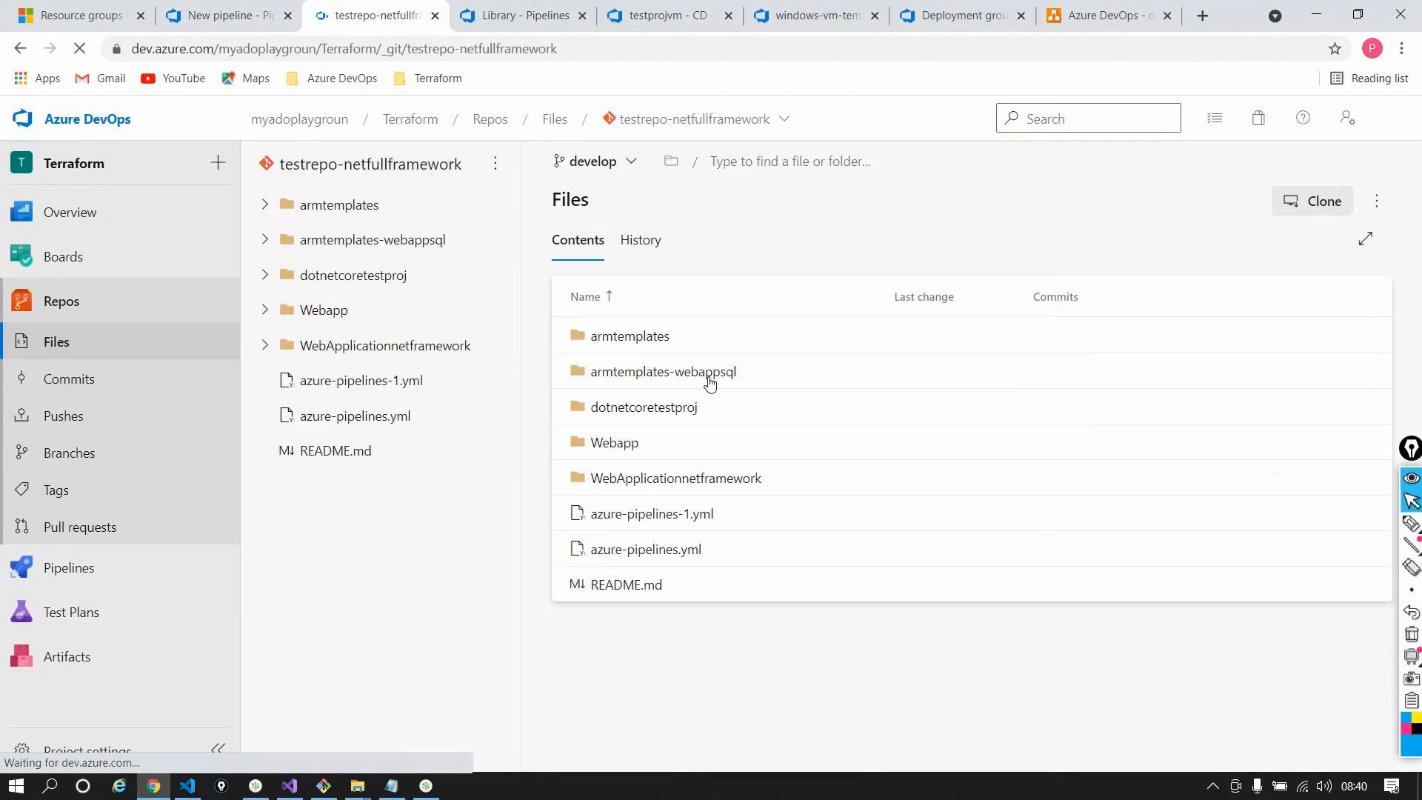
Copy the WebApplicationnetframework.sln file path and return to the pipeline YAML review
{"action": "left_click", "coordinate": [653, 479]}
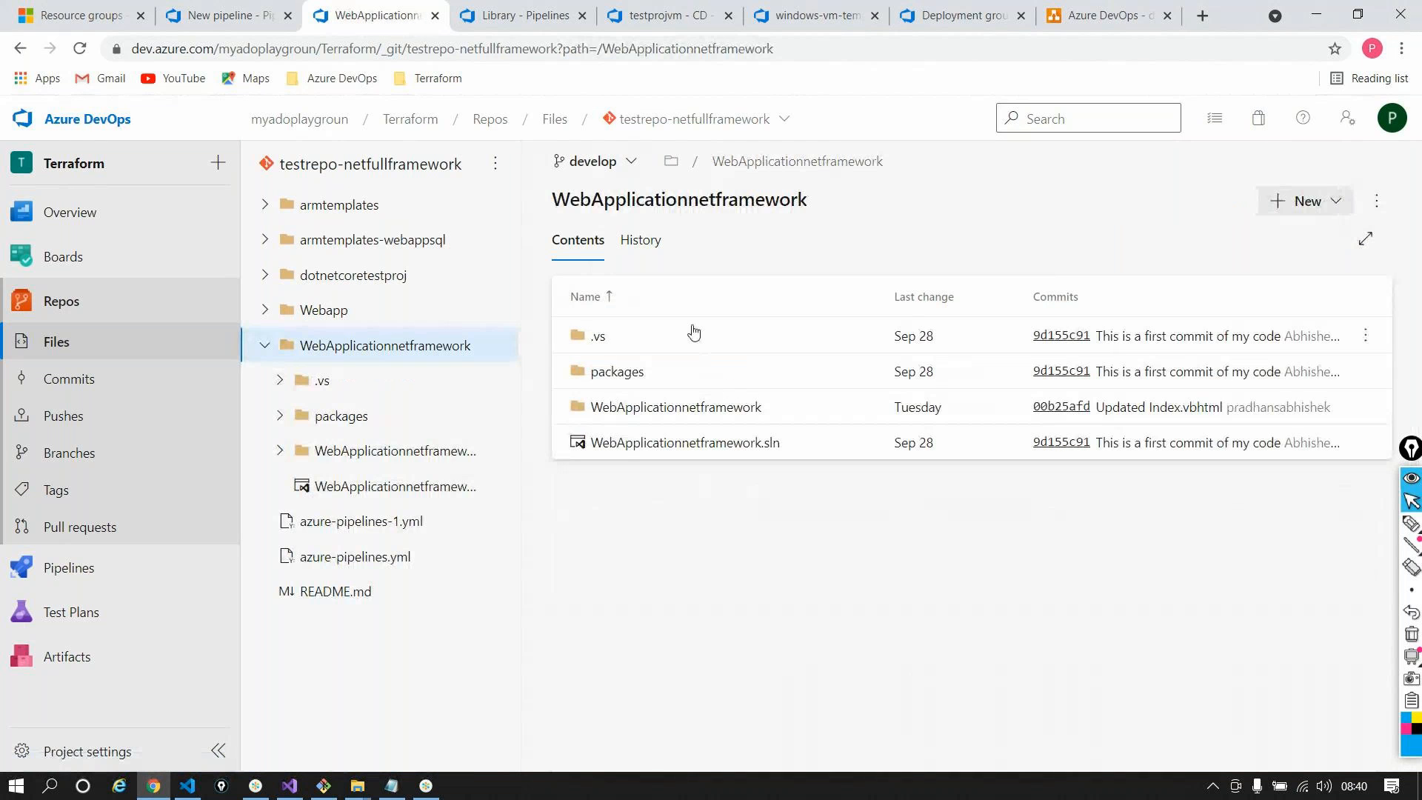
{"action": "left_click", "coordinate": [710, 441]}
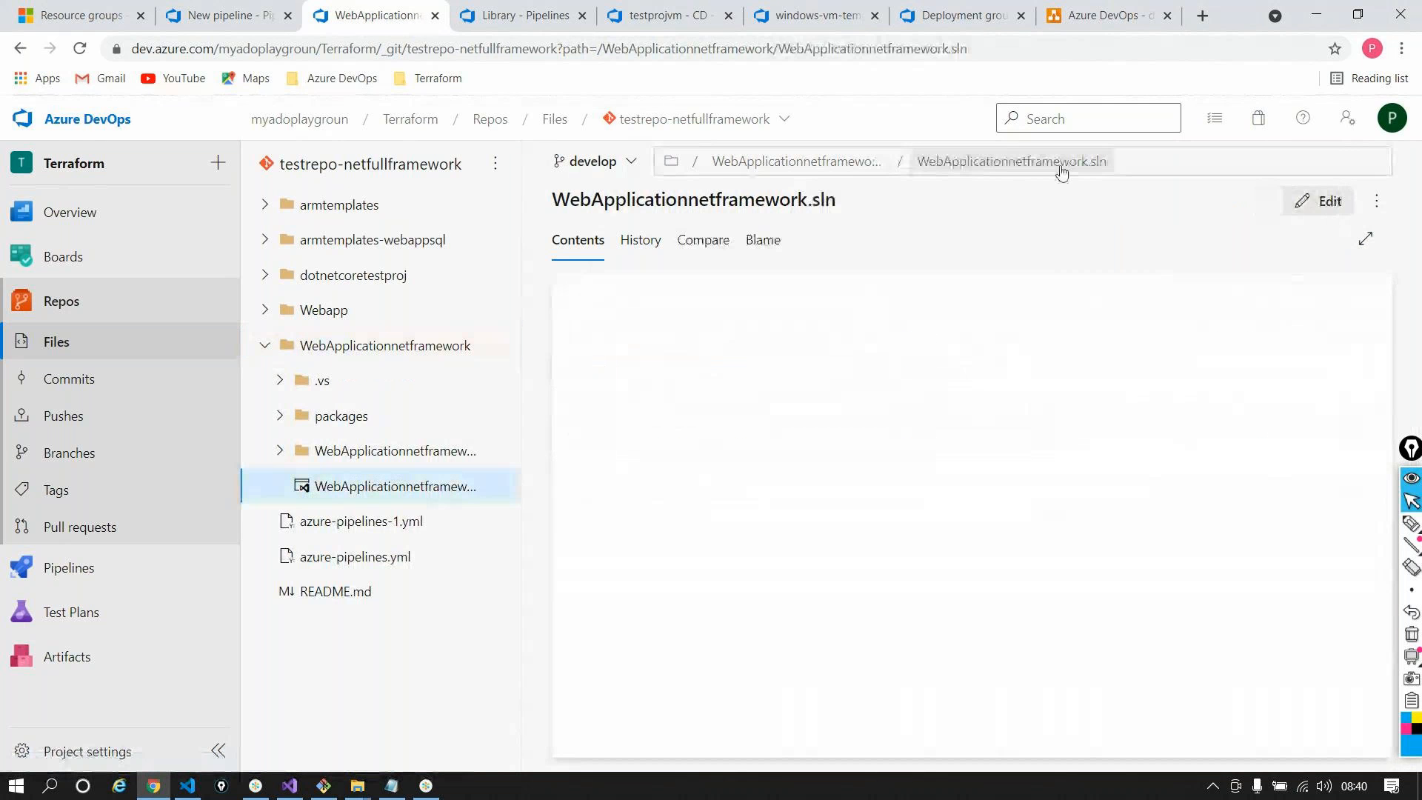
{"action": "left_click", "coordinate": [1200, 161]}
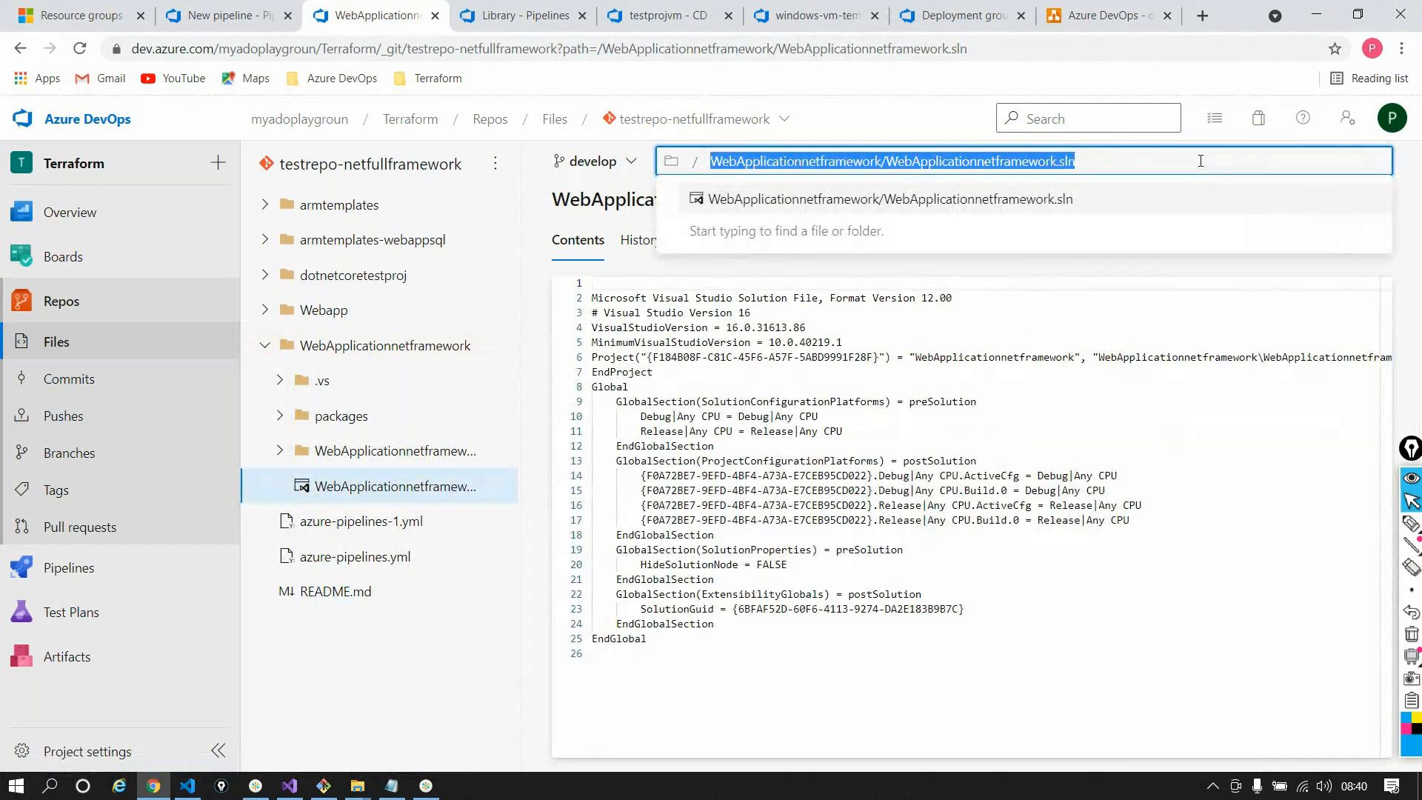
{"action": "key", "text": "ctrl+shift+Tab"}
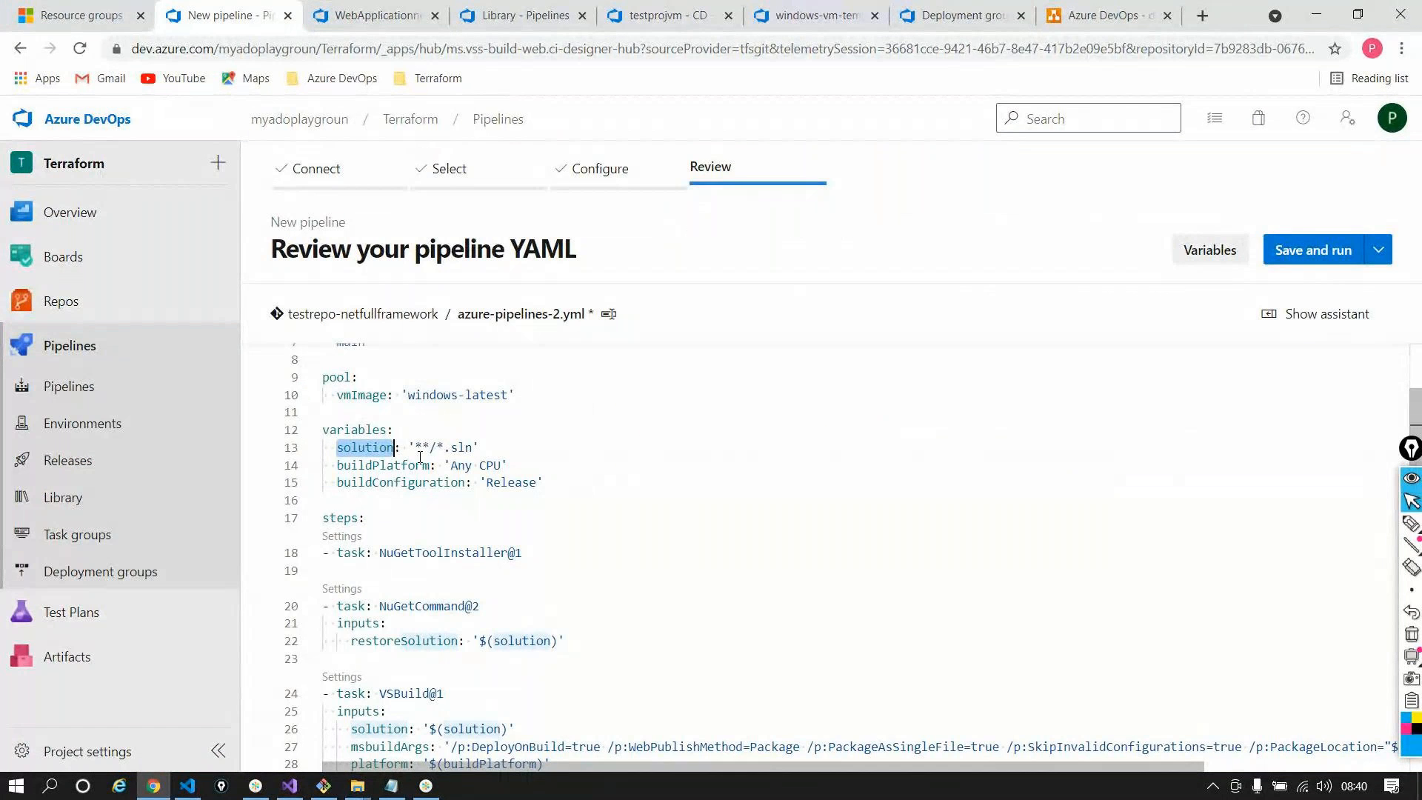
Replace '**/*.sln' with 'WebApplicationnetframework/WebApplicationnetframework.sln' and review the NuGetToolInstaller and trigger lines
{"action": "left_click_drag", "start_coordinate": [414, 447], "coordinate": [474, 445]}
{"action": "type", "text": "WebApplicationnetframework/WebApplicationnetframework.sln"}
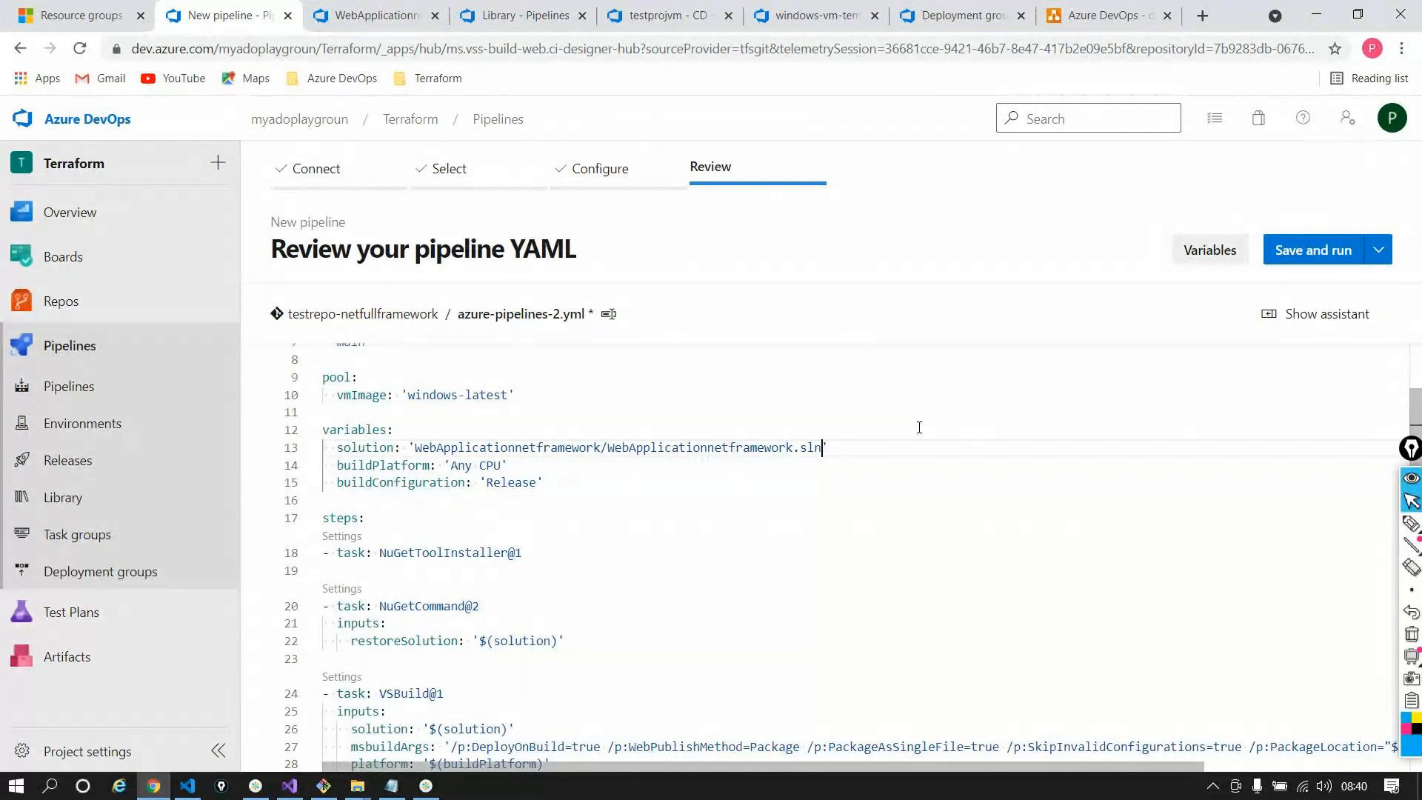
{"action": "scroll", "coordinate": [918, 427], "scroll_direction": "down", "scroll_amount": 2}
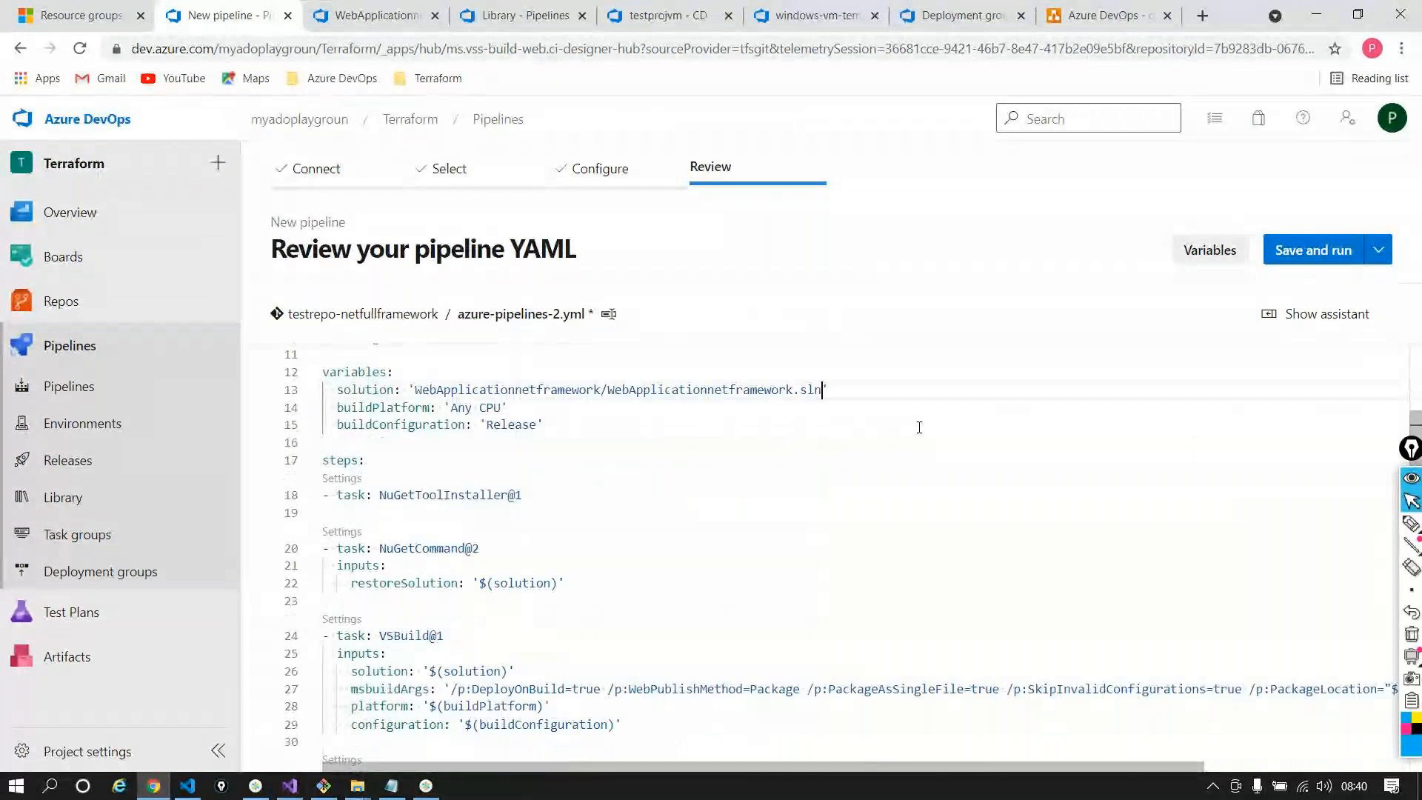
{"action": "double_click", "coordinate": [391, 498]}
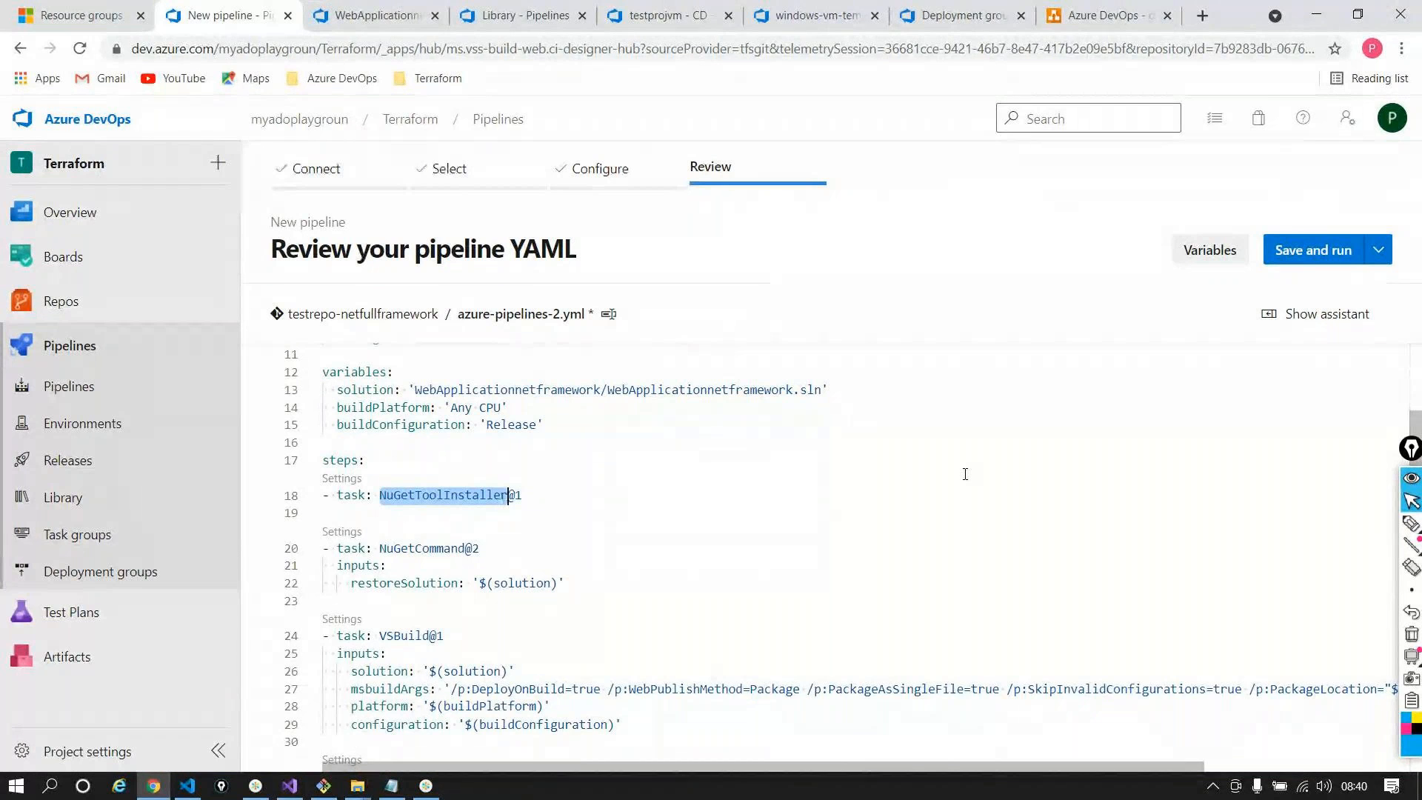
{"action": "scroll", "coordinate": [461, 441], "scroll_direction": "up", "scroll_amount": 3}
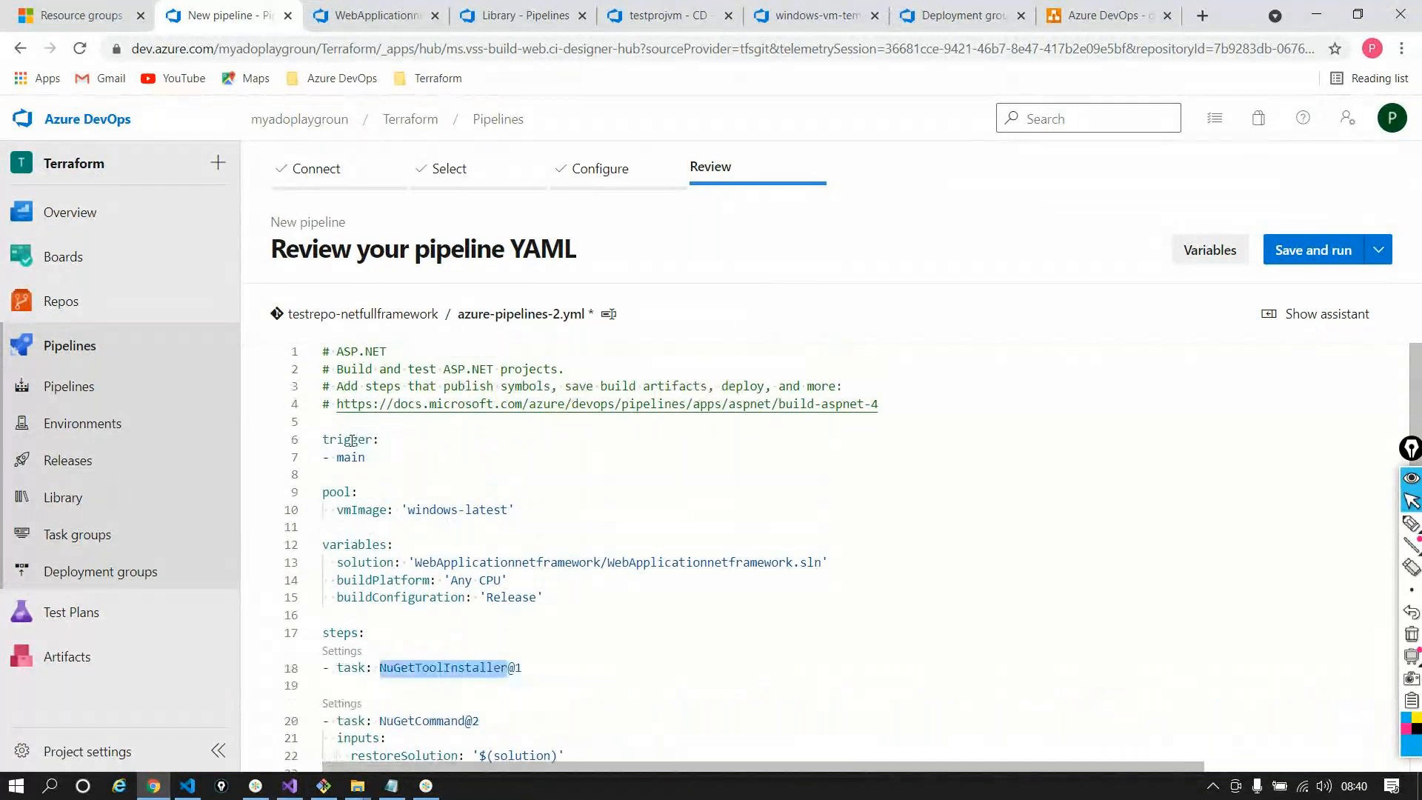
{"action": "double_click", "coordinate": [352, 440]}
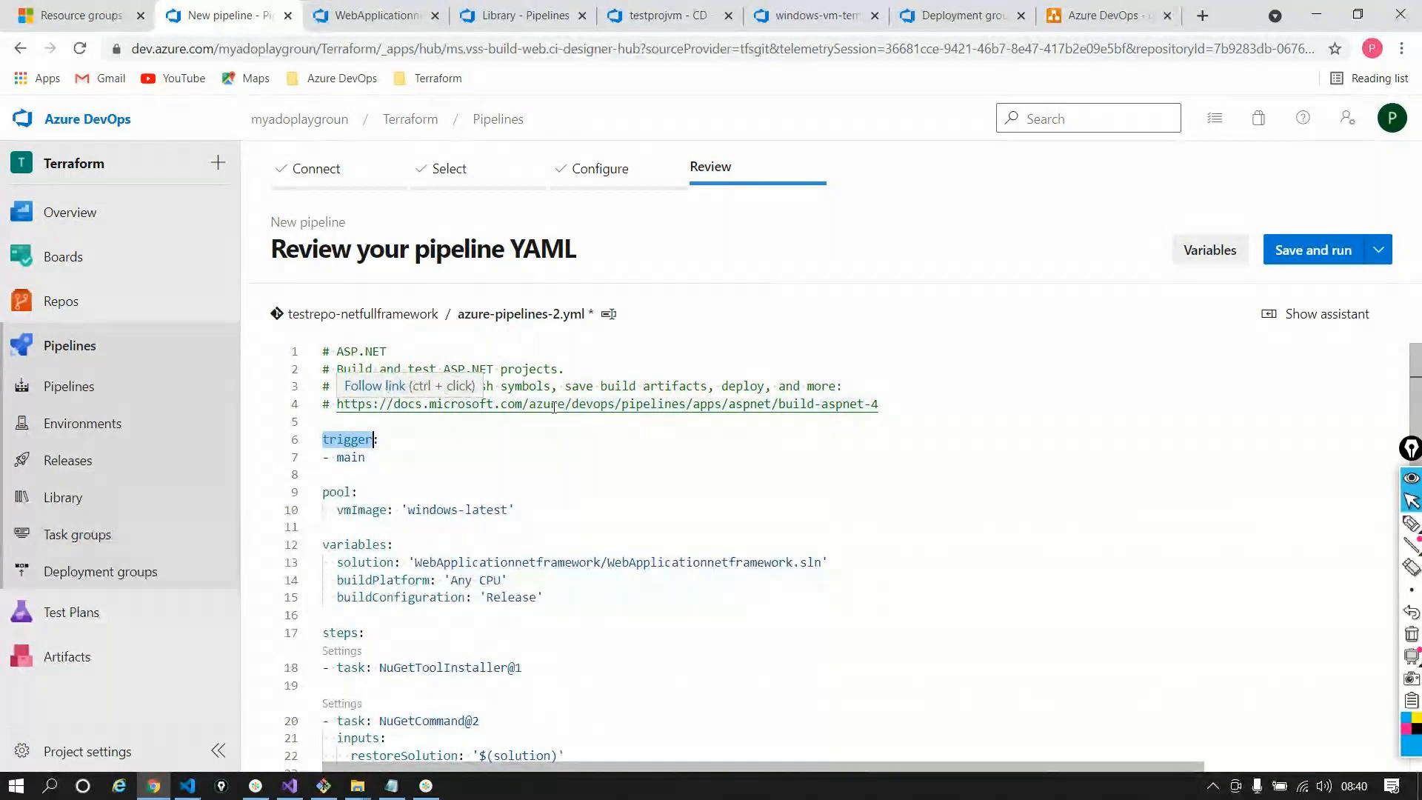
Add a '- develop' entry under '- main' in the trigger list and fix its spacing
{"action": "double_click", "coordinate": [400, 464]}
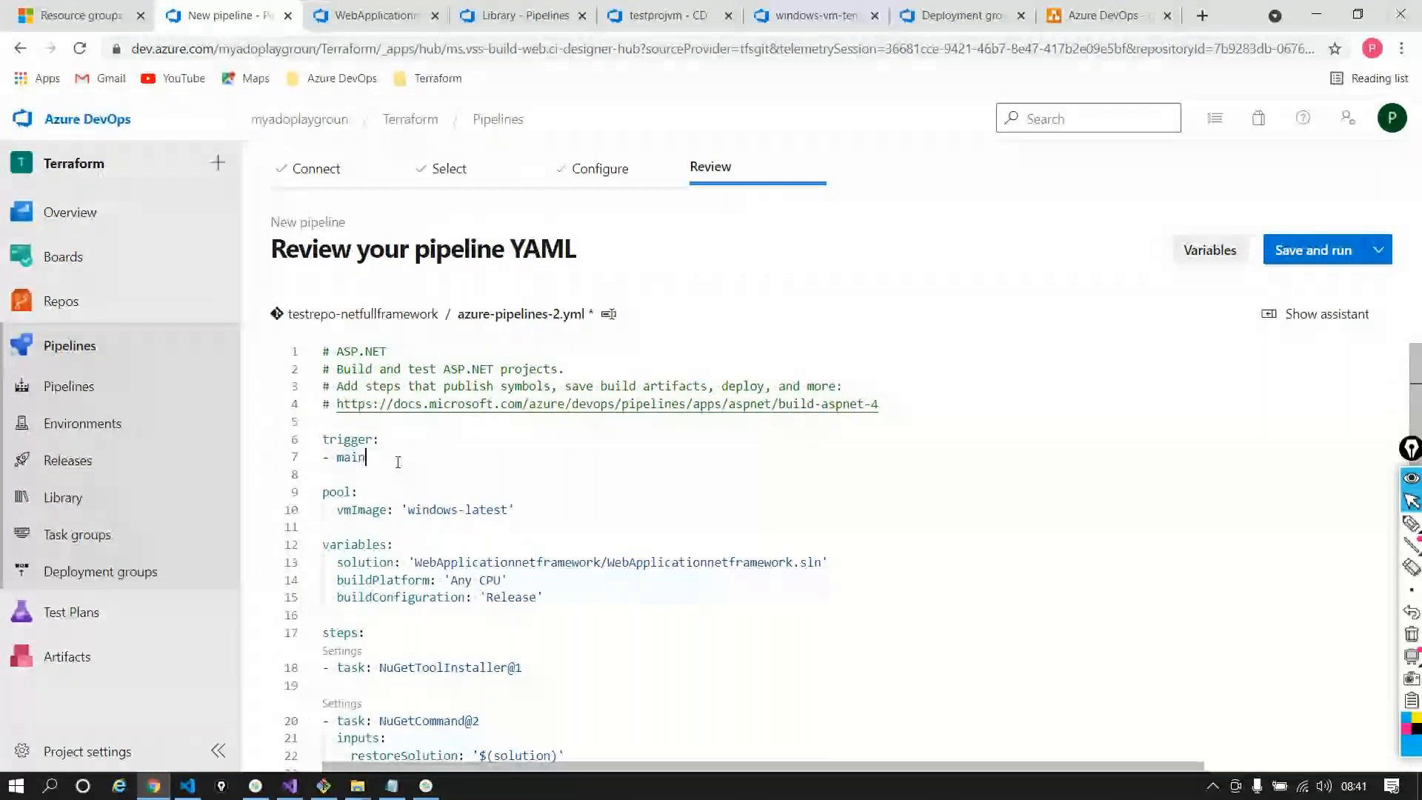
{"action": "left_click", "coordinate": [398, 462]}
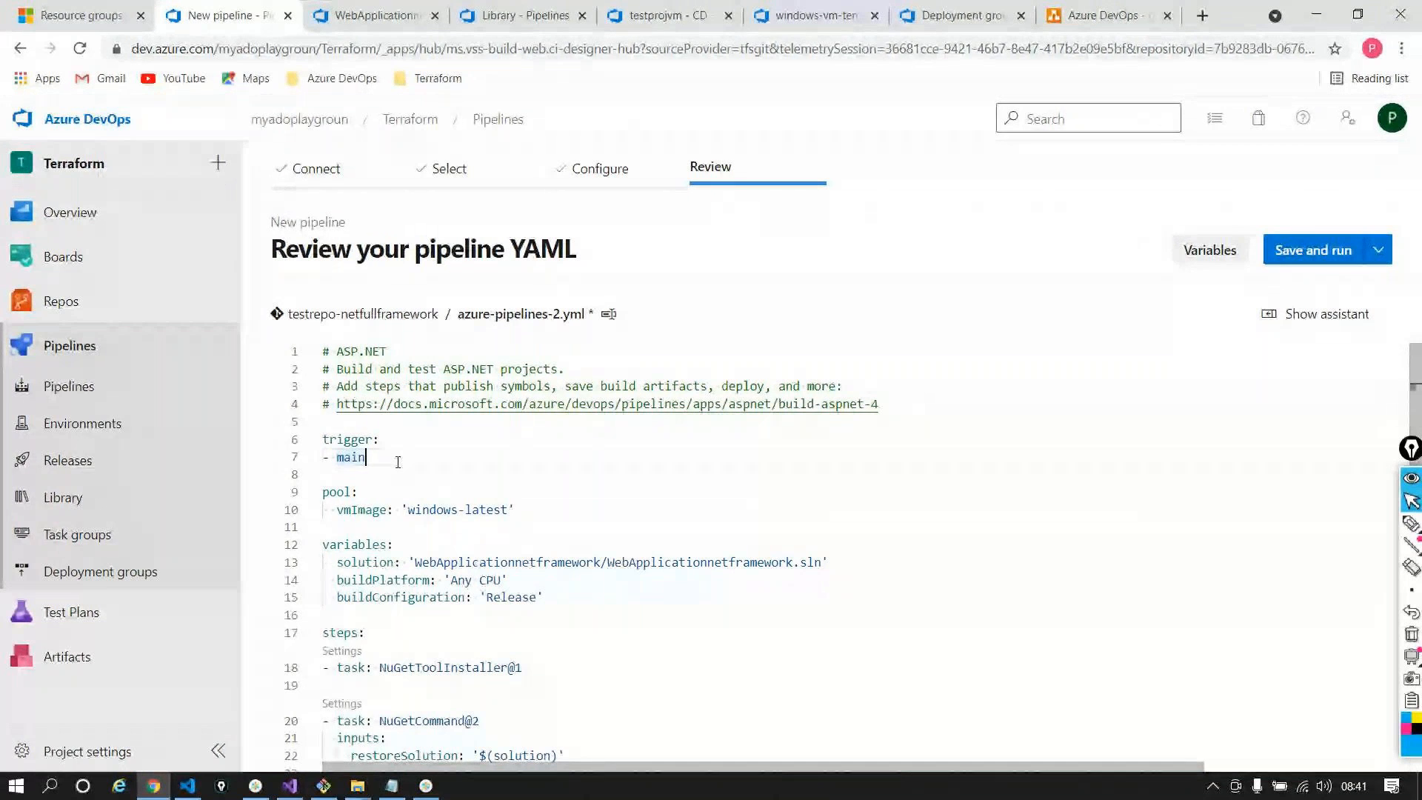
{"action": "key", "text": "Return"}
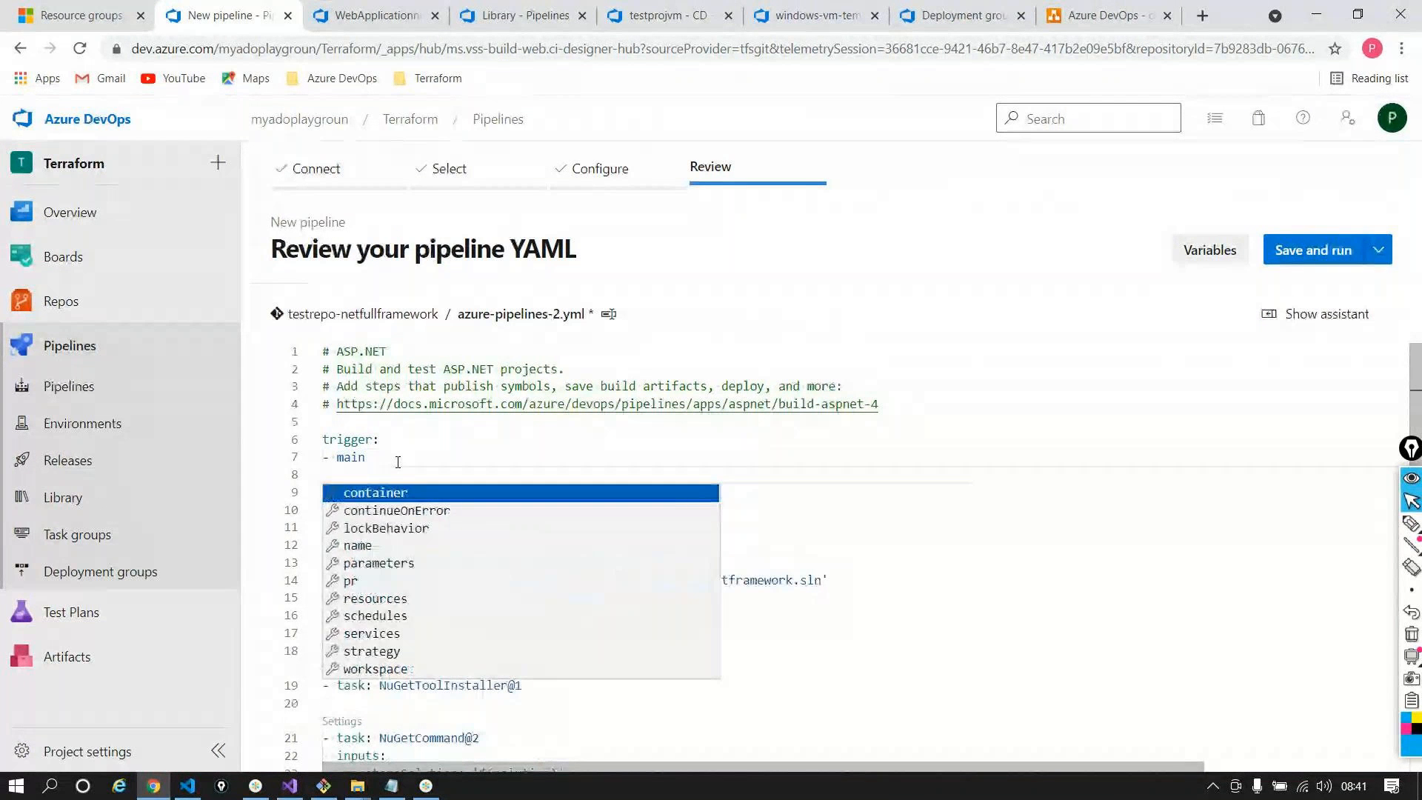
{"action": "type", "text": "-deve"}
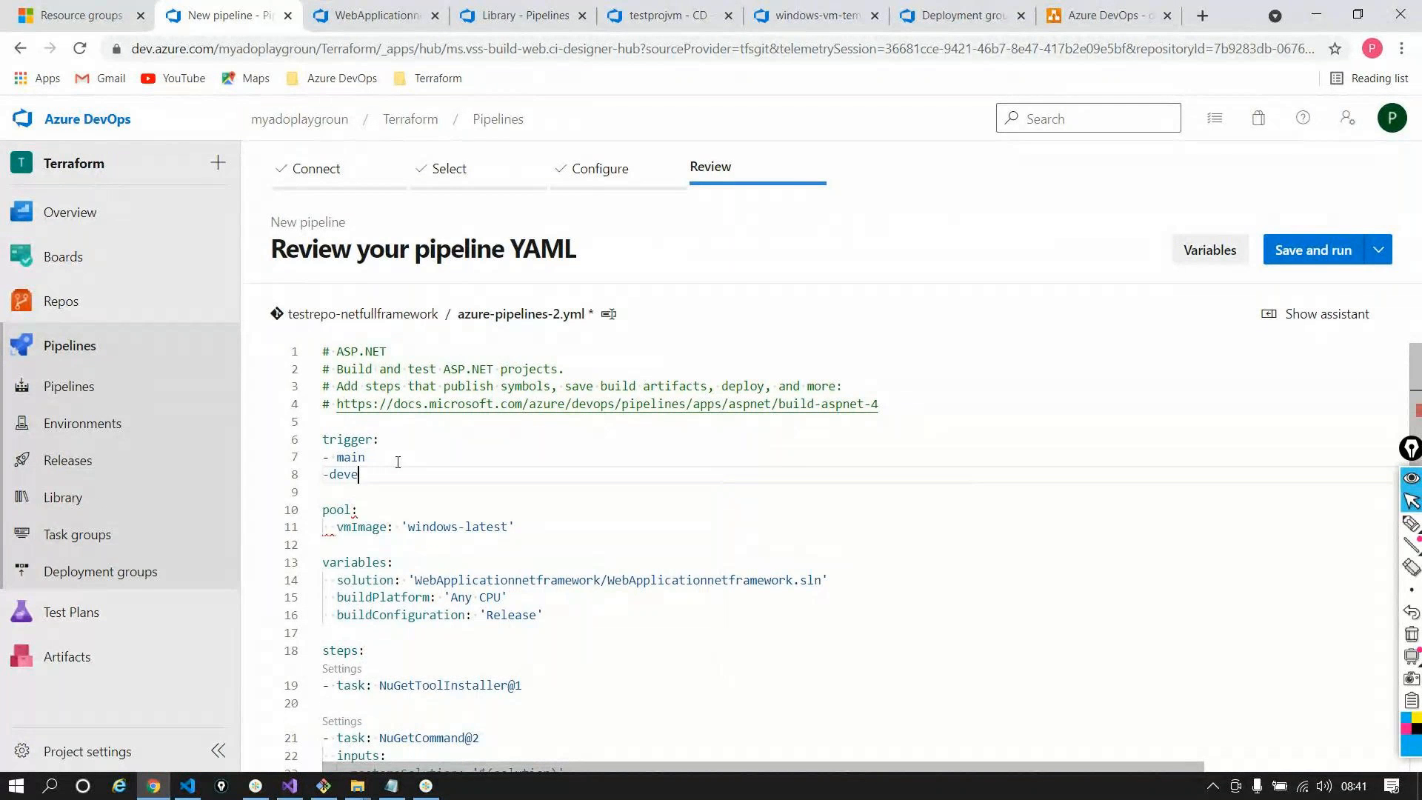
{"action": "type", "text": "lop"}
{"action": "left_click", "coordinate": [429, 493]}
{"action": "left_click", "coordinate": [331, 459]}
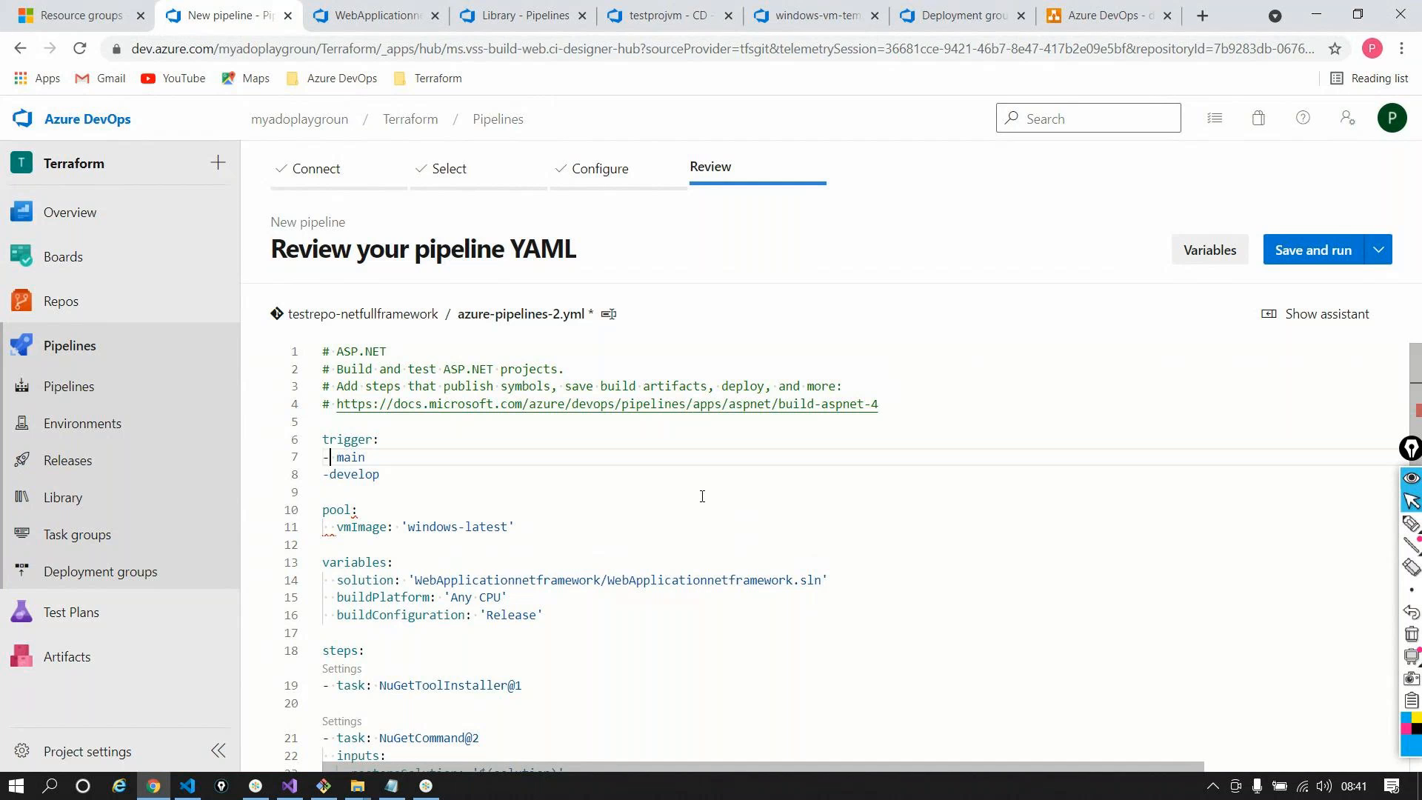
{"action": "left_click", "coordinate": [328, 476]}
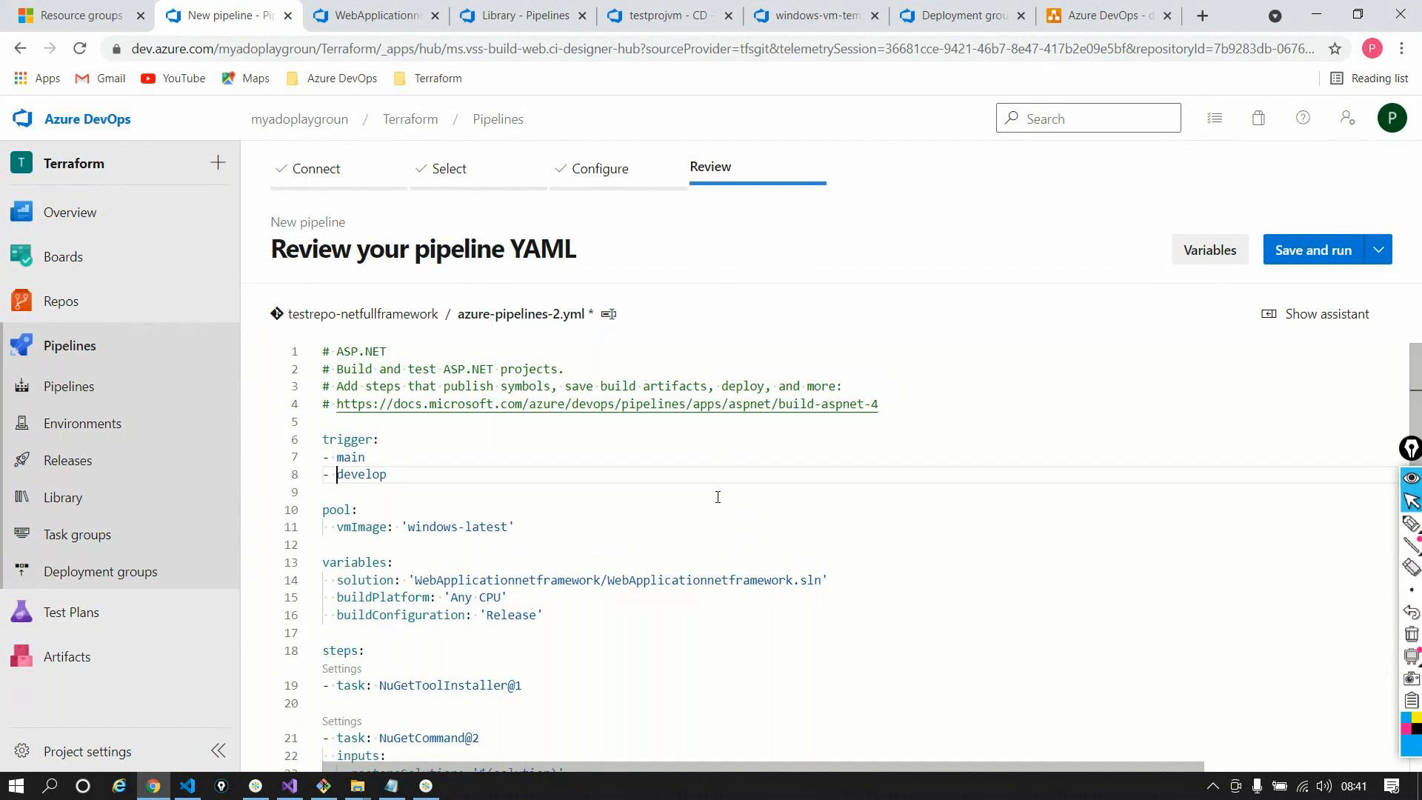
{"action": "key", "text": "BackSpace"}
{"action": "scroll", "coordinate": [907, 524], "scroll_direction": "down", "scroll_amount": 1}
{"action": "scroll", "coordinate": [908, 525], "scroll_direction": "down", "scroll_amount": 2}
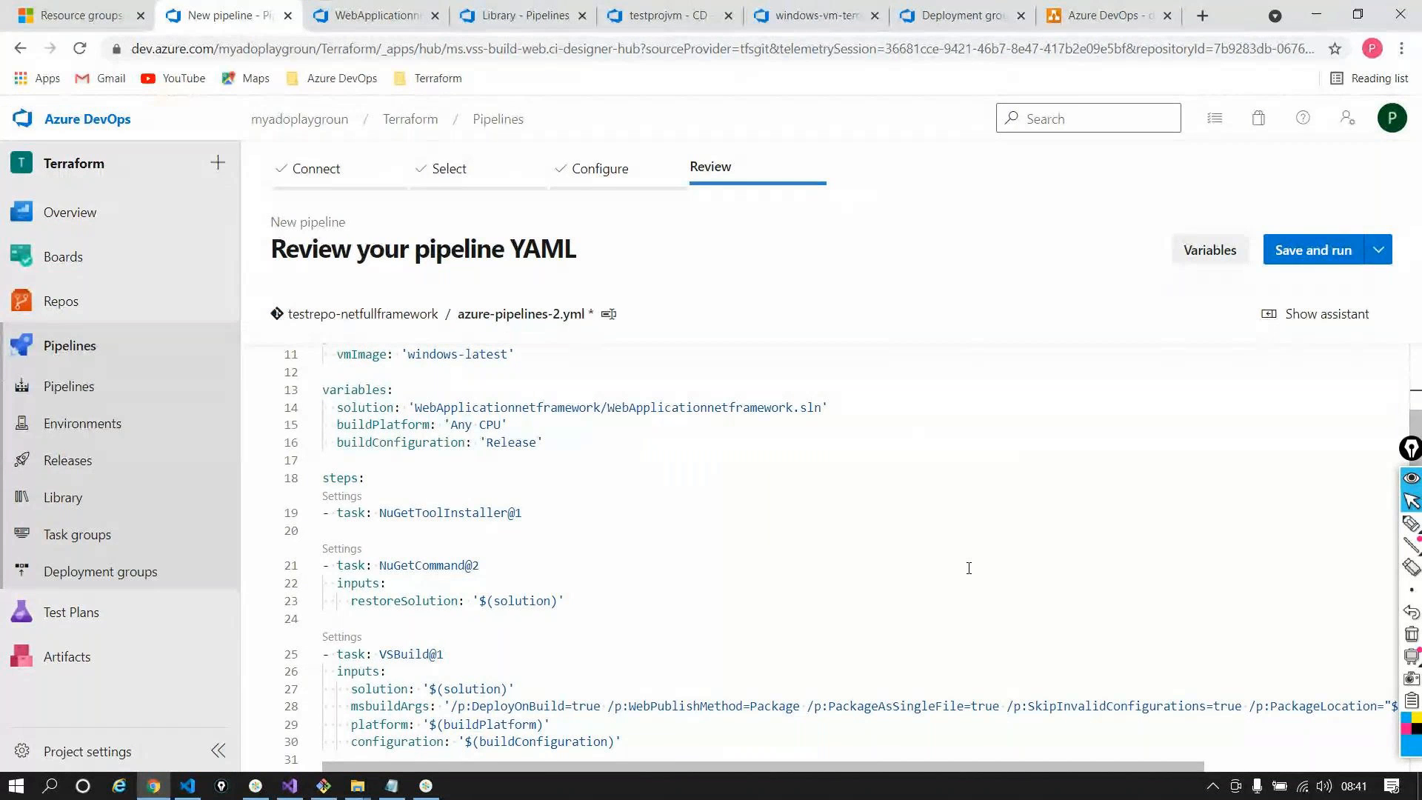
{"action": "left_click", "coordinate": [379, 25]}
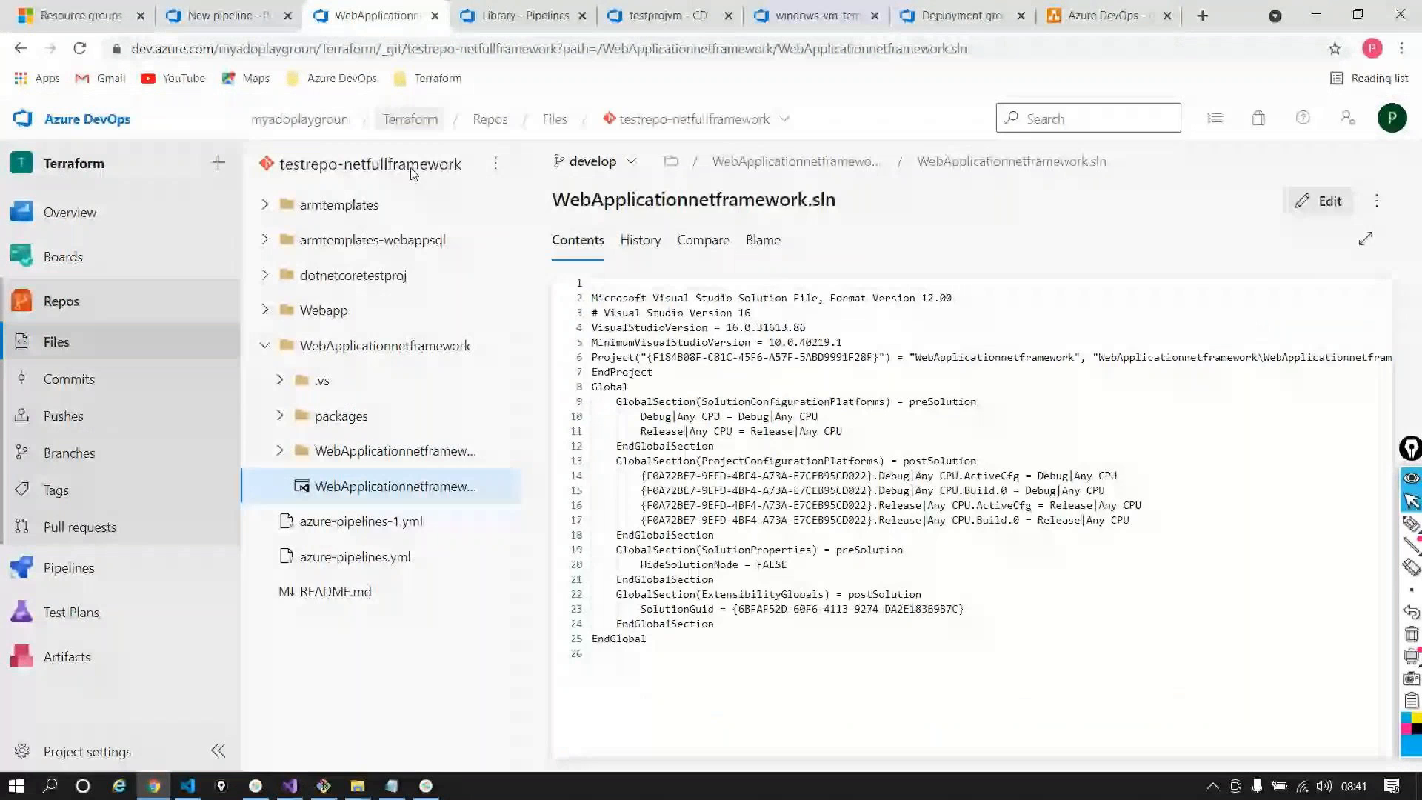
{"action": "mouse_move", "coordinate": [111, 567]}
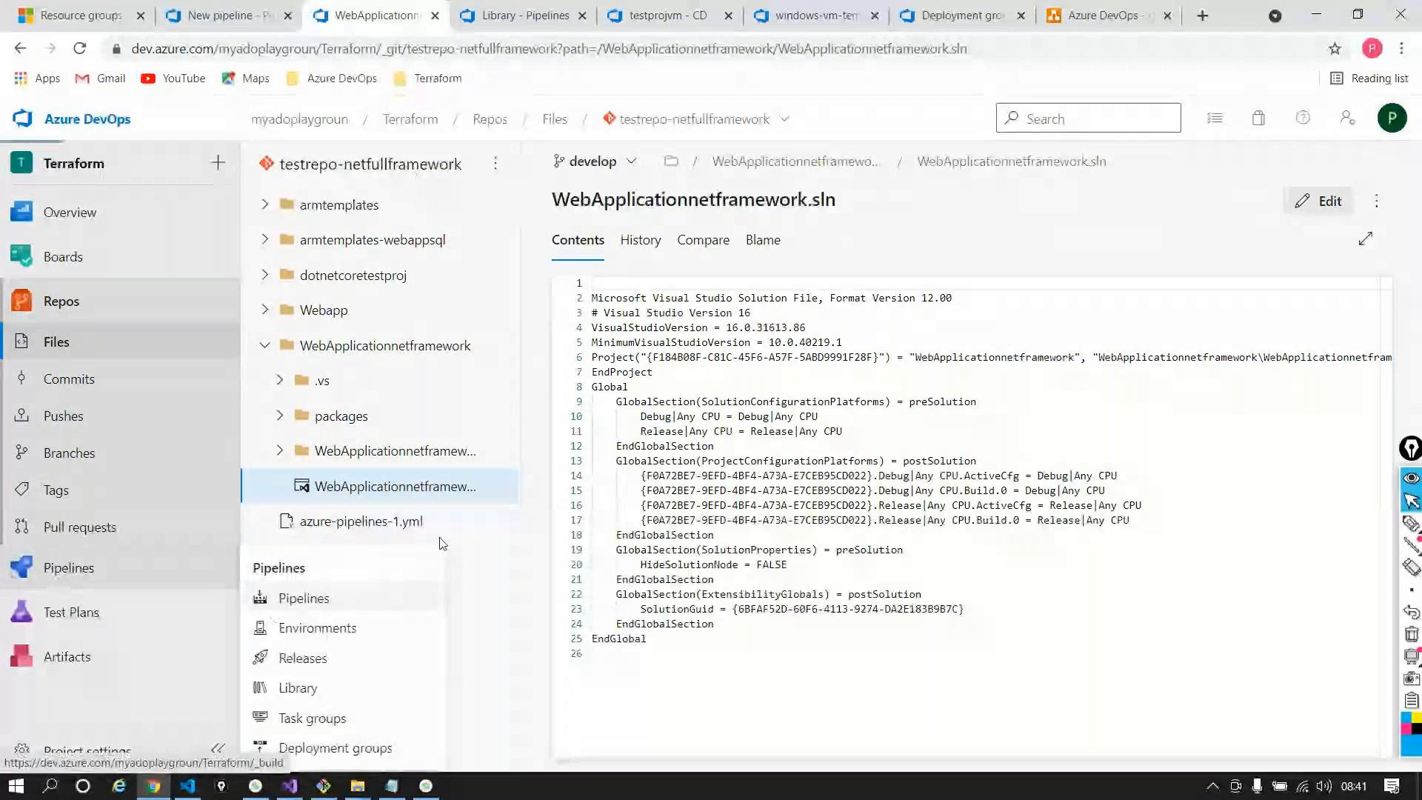
{"action": "left_click", "coordinate": [296, 598]}
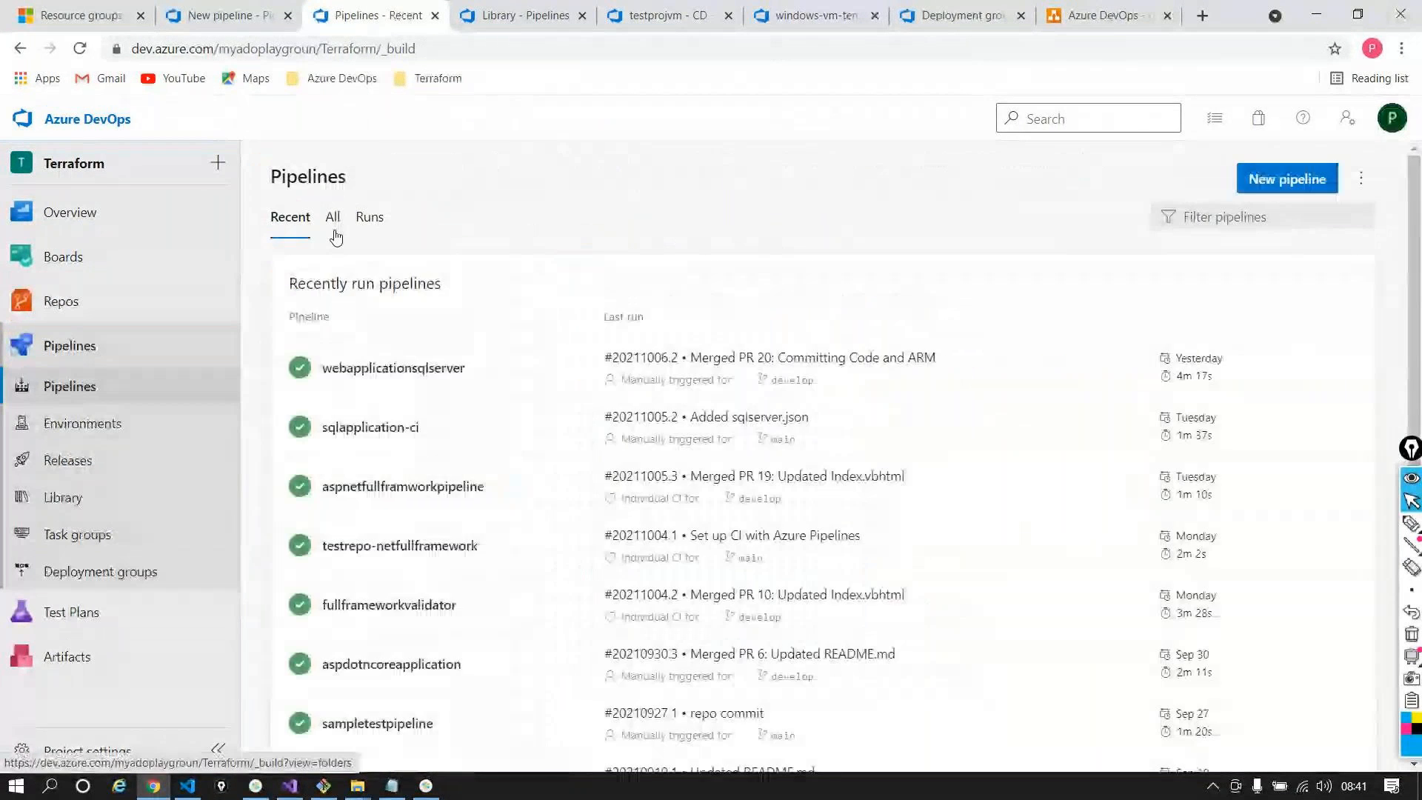
{"action": "left_click", "coordinate": [334, 226]}
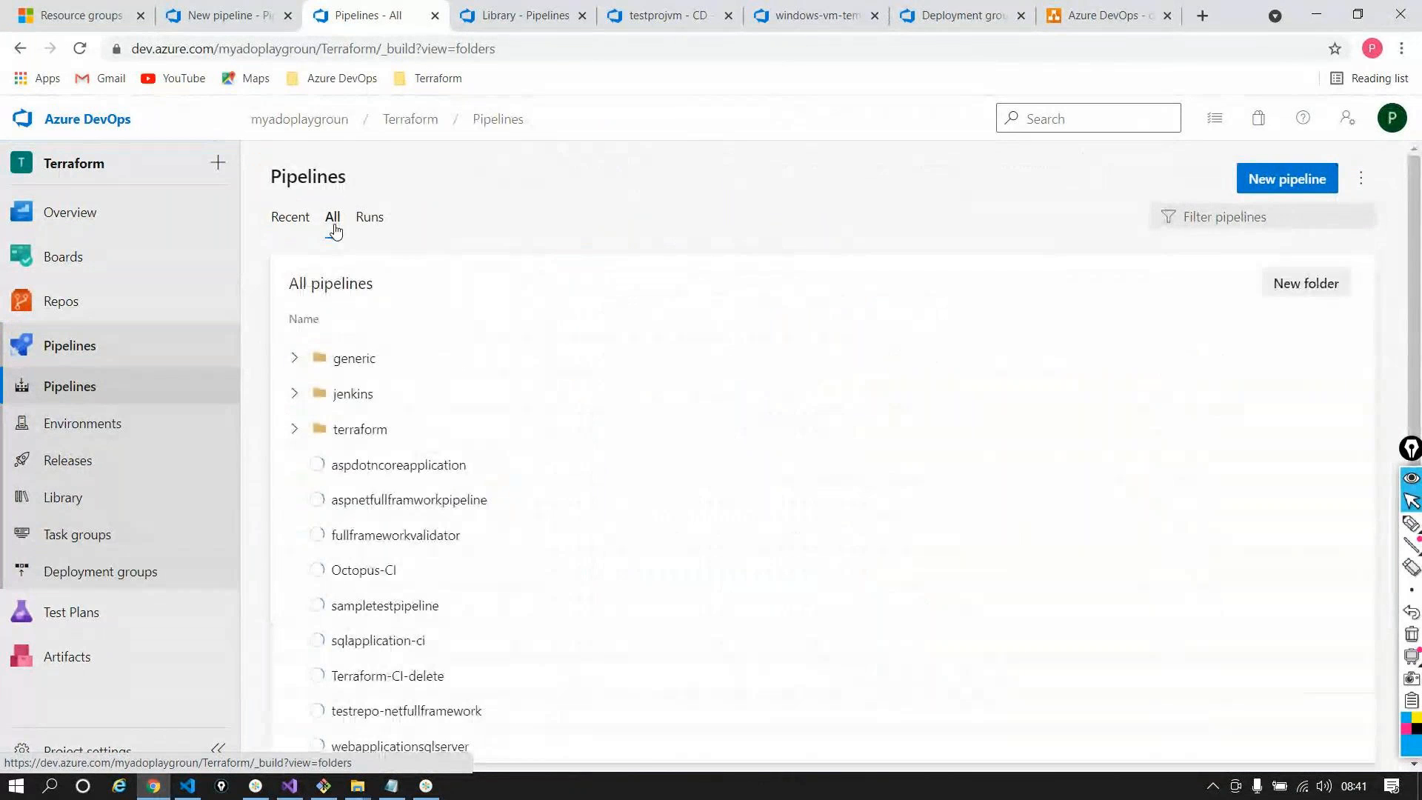
{"action": "left_click", "coordinate": [370, 498]}
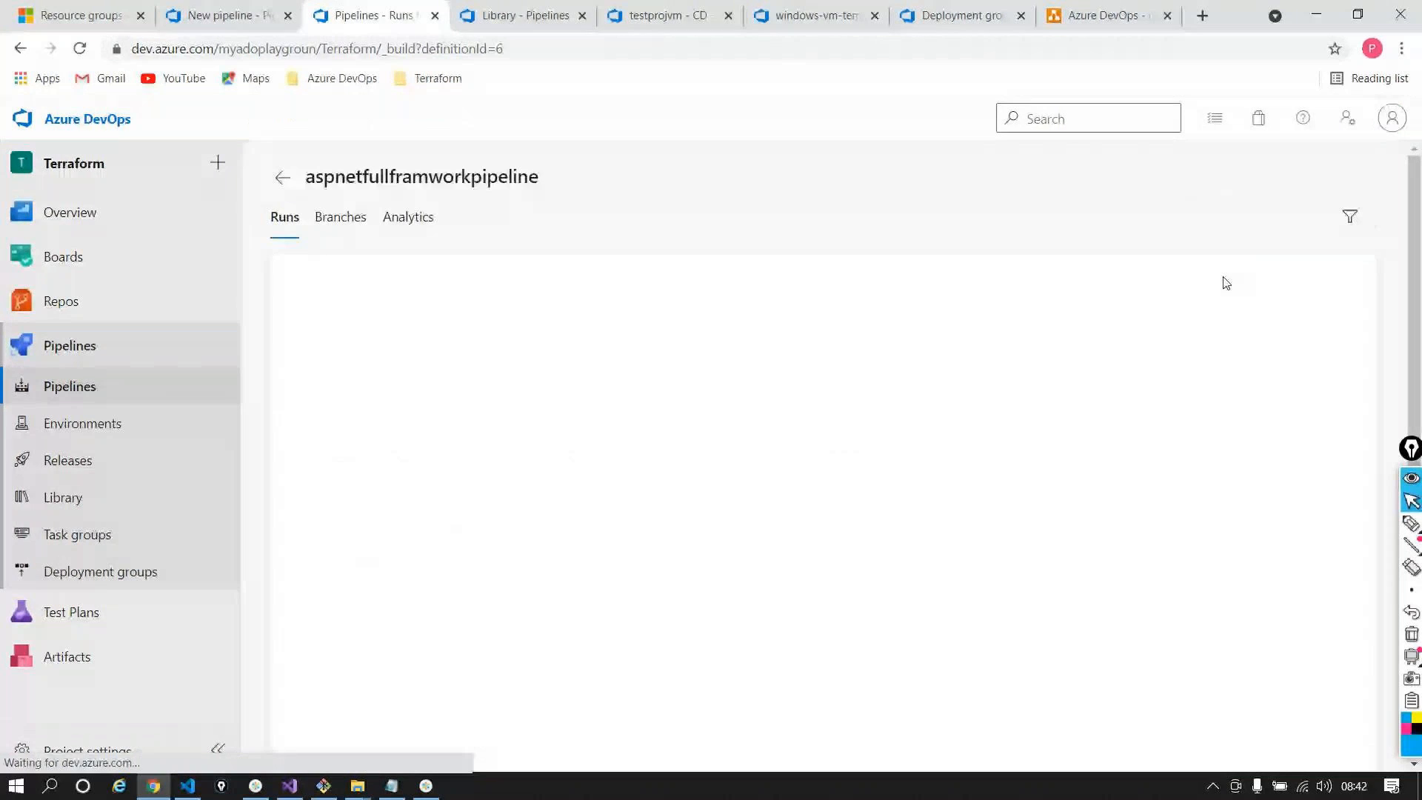
{"action": "left_click", "coordinate": [1206, 181]}
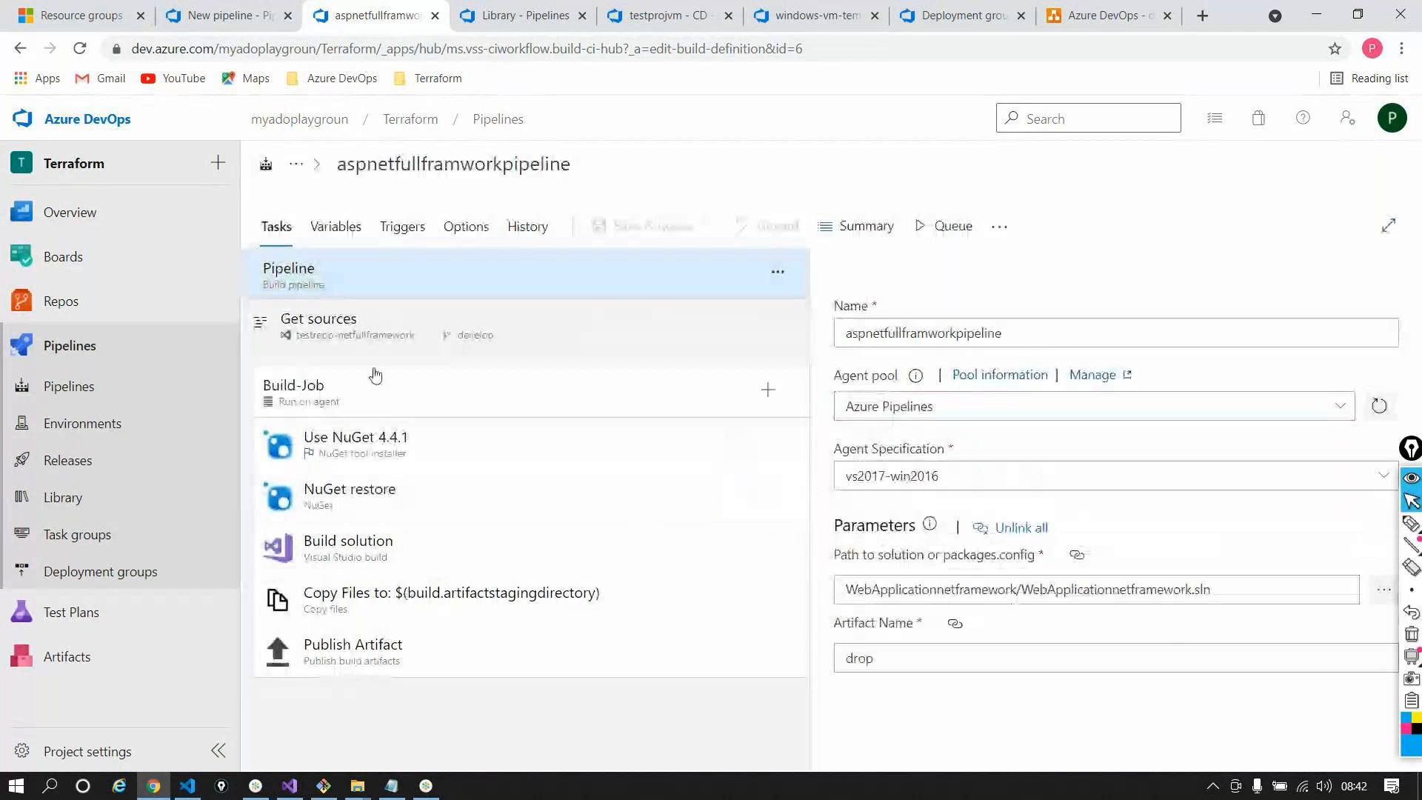
{"action": "left_click", "coordinate": [375, 377]}
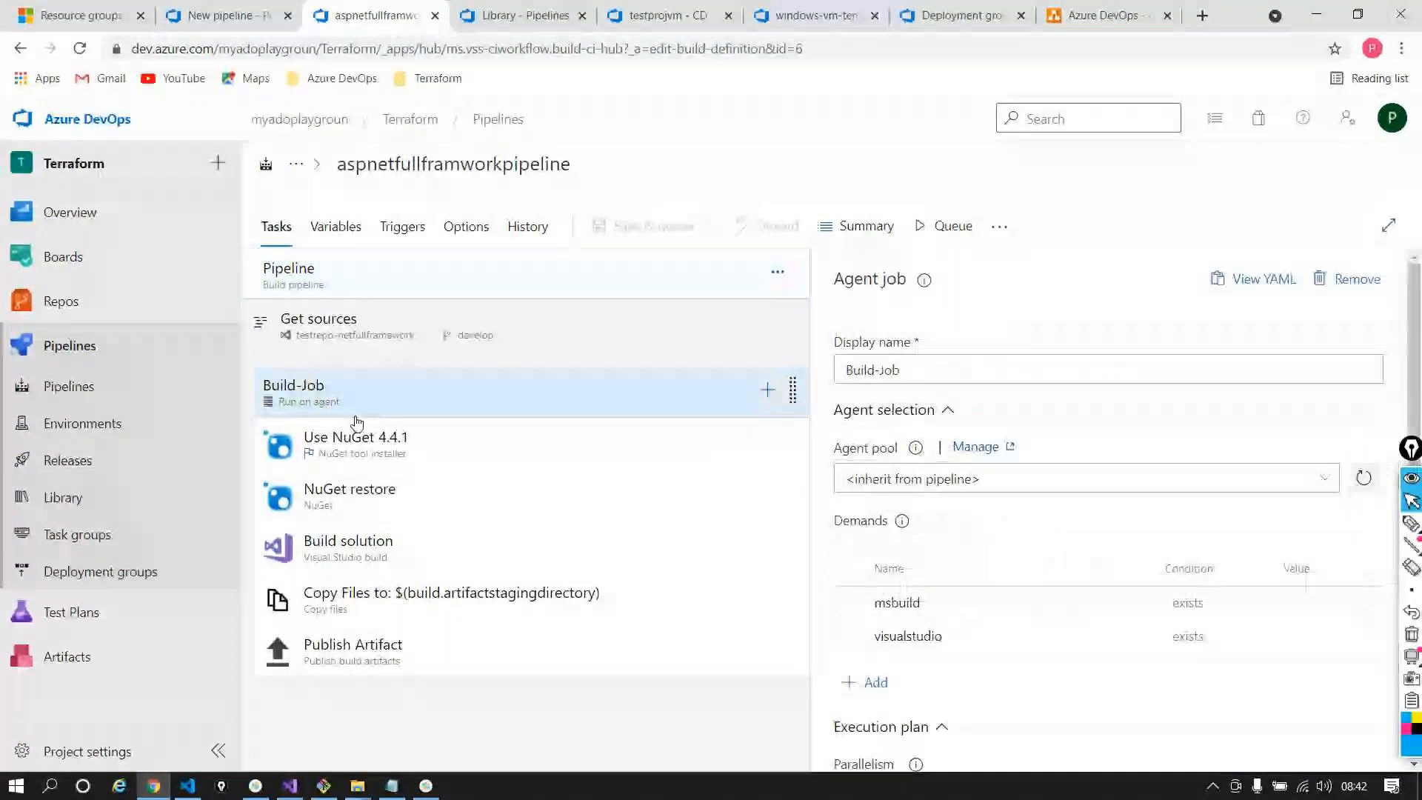
{"action": "left_click", "coordinate": [358, 446]}
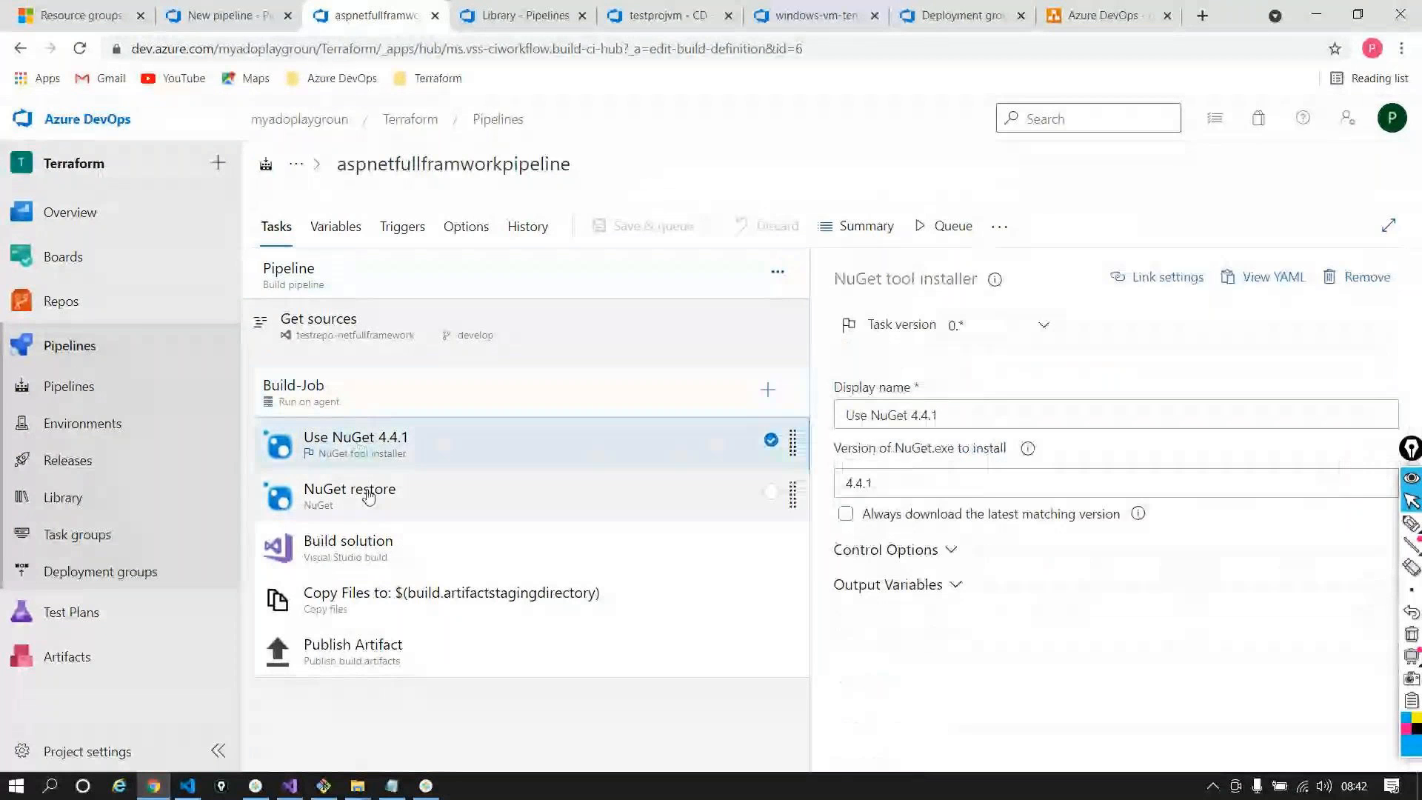
{"action": "left_click", "coordinate": [368, 496]}
{"action": "left_click", "coordinate": [370, 552]}
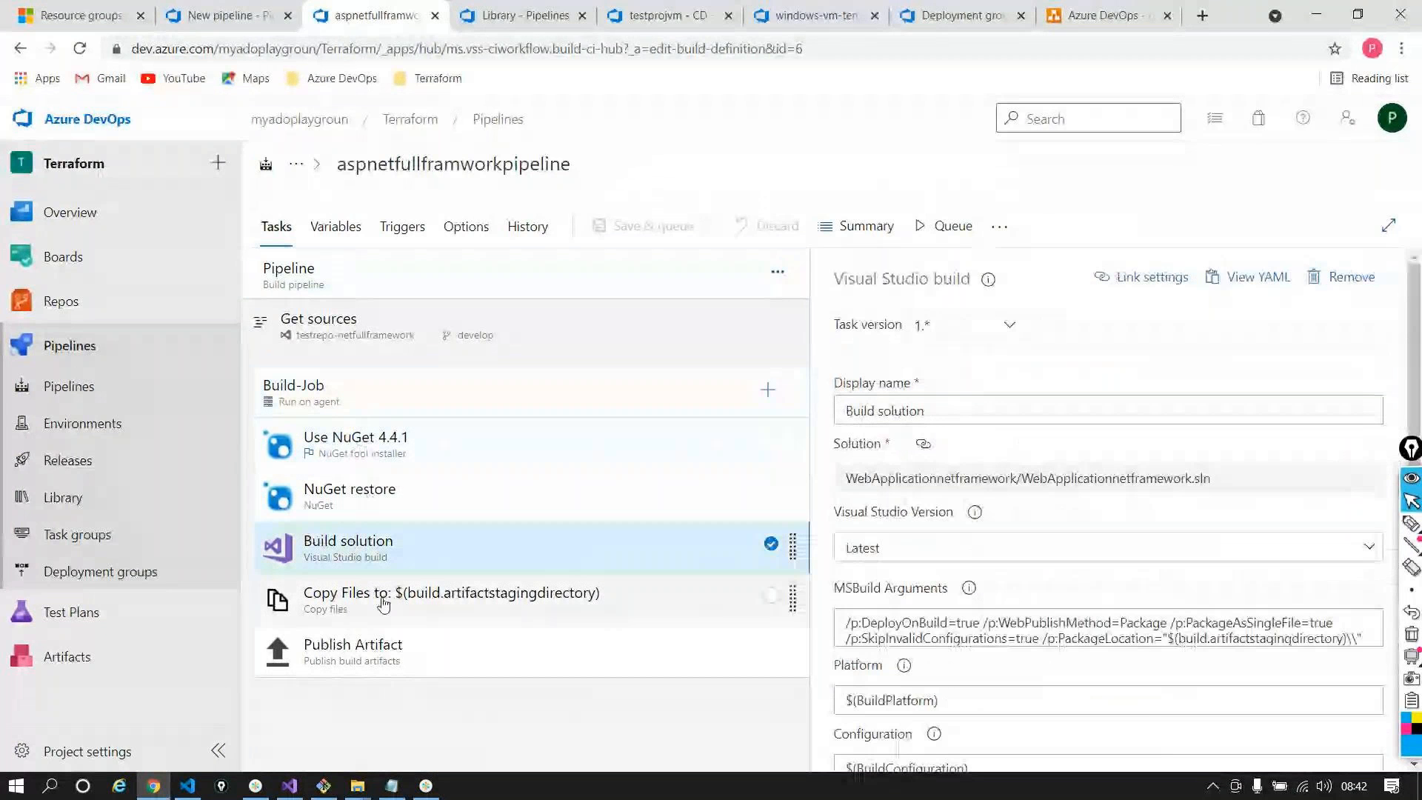
{"action": "left_click", "coordinate": [228, 15]}
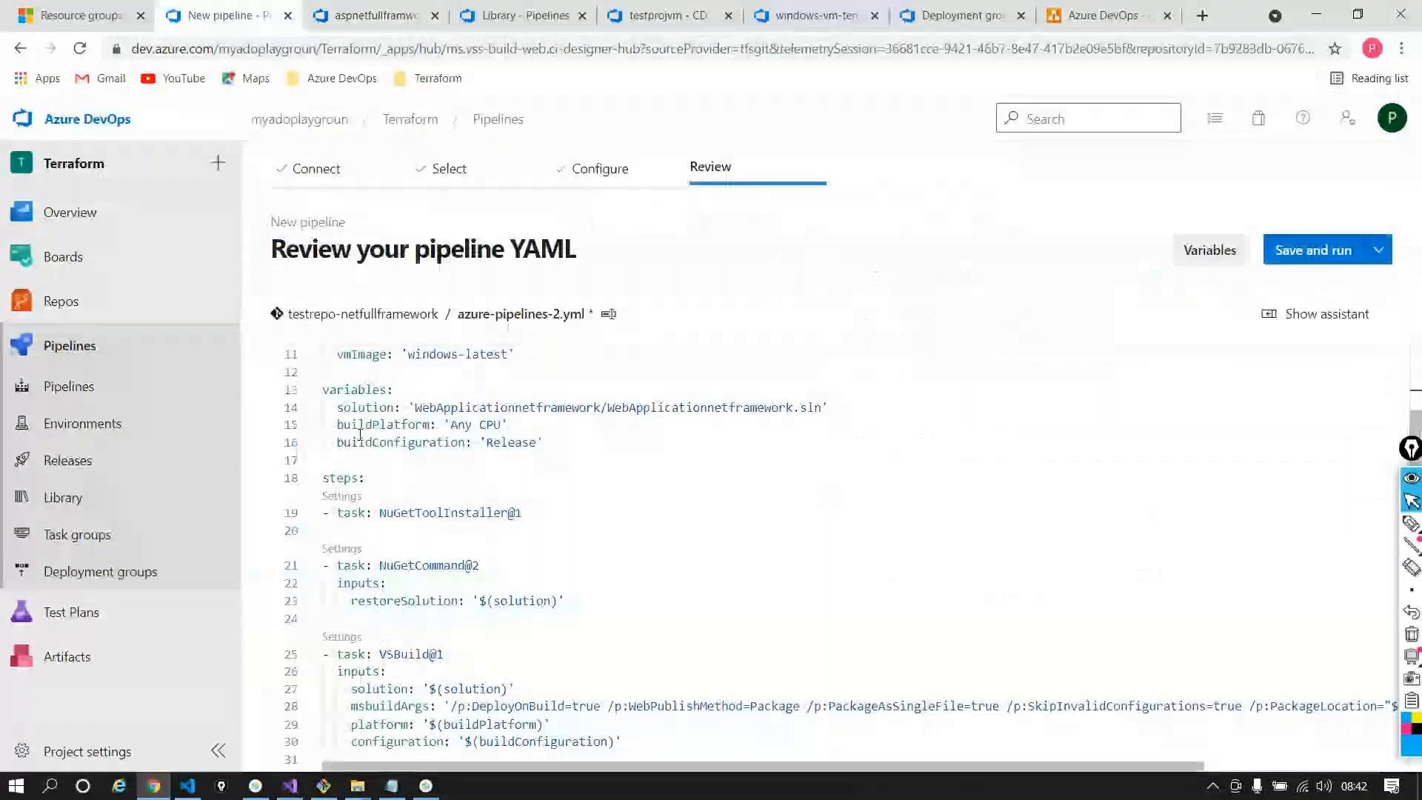
{"action": "double_click", "coordinate": [341, 477]}
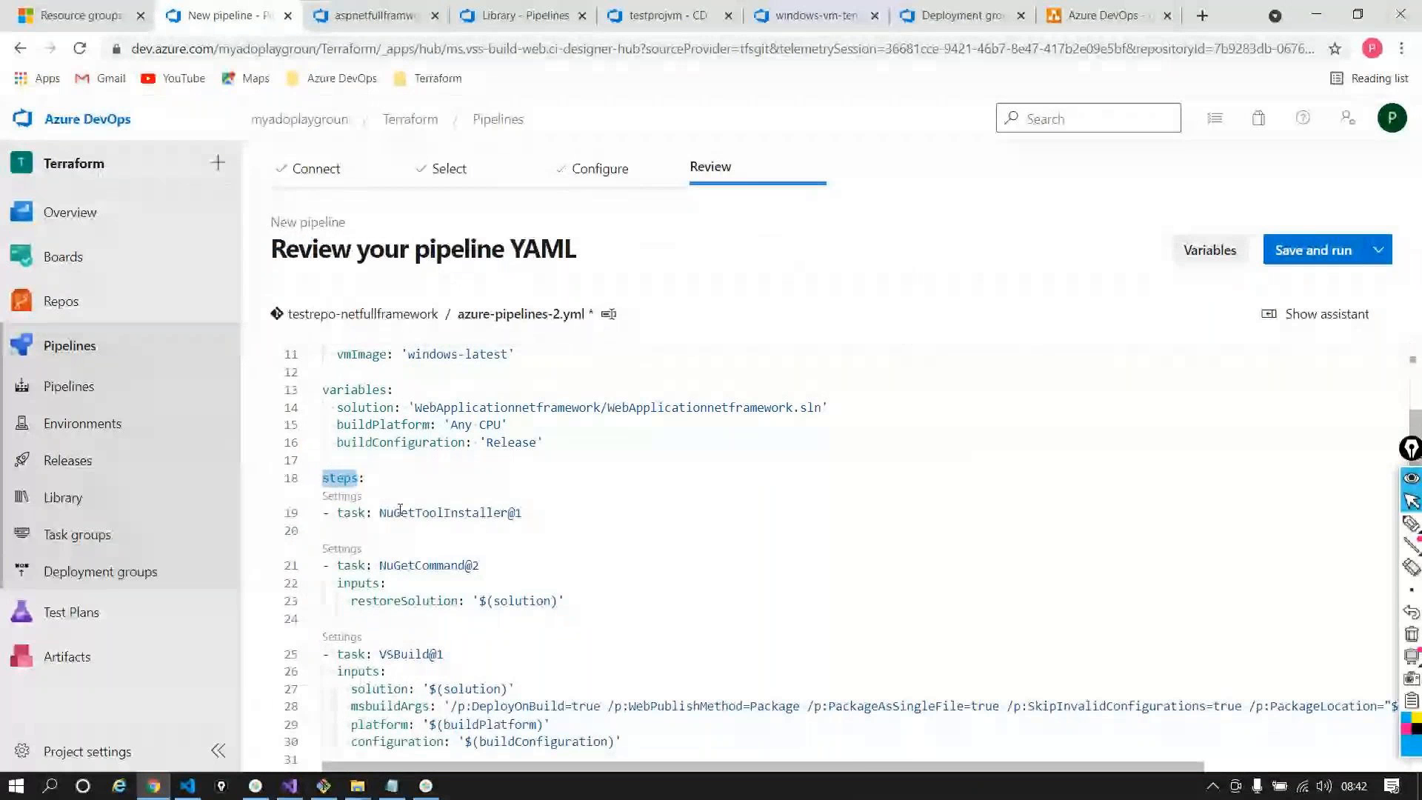
{"action": "scroll", "coordinate": [400, 713], "scroll_direction": "down", "scroll_amount": 2}
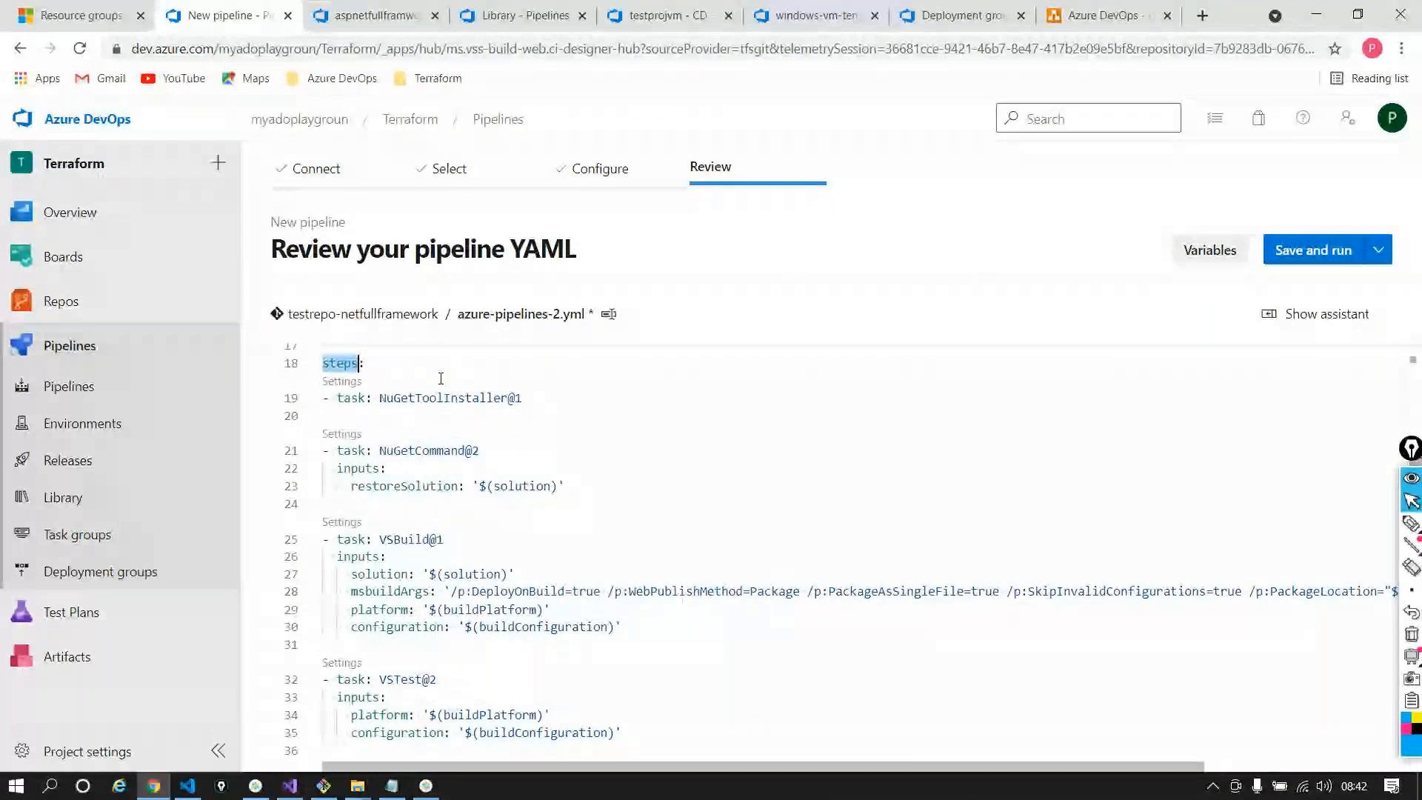
{"action": "double_click", "coordinate": [444, 398]}
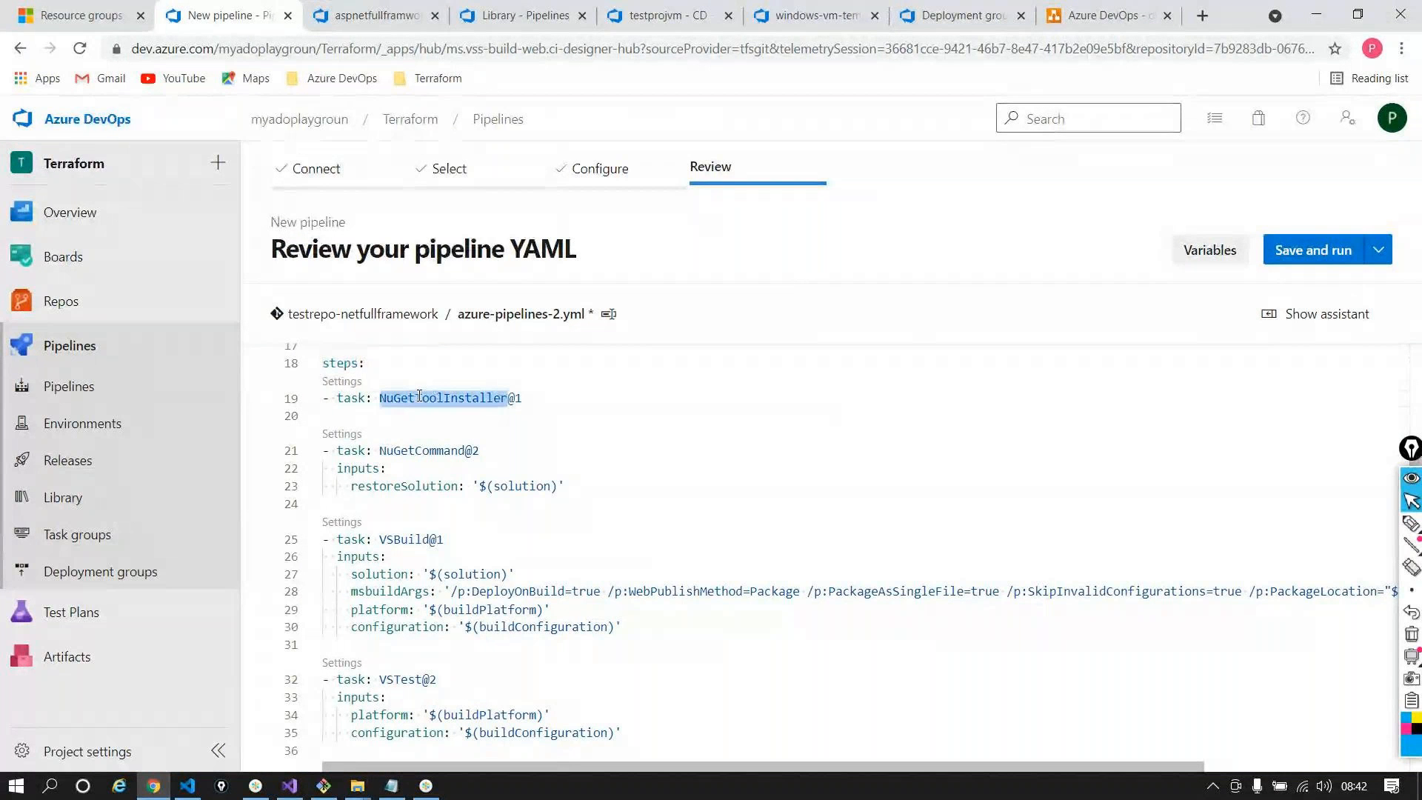
{"action": "double_click", "coordinate": [415, 486]}
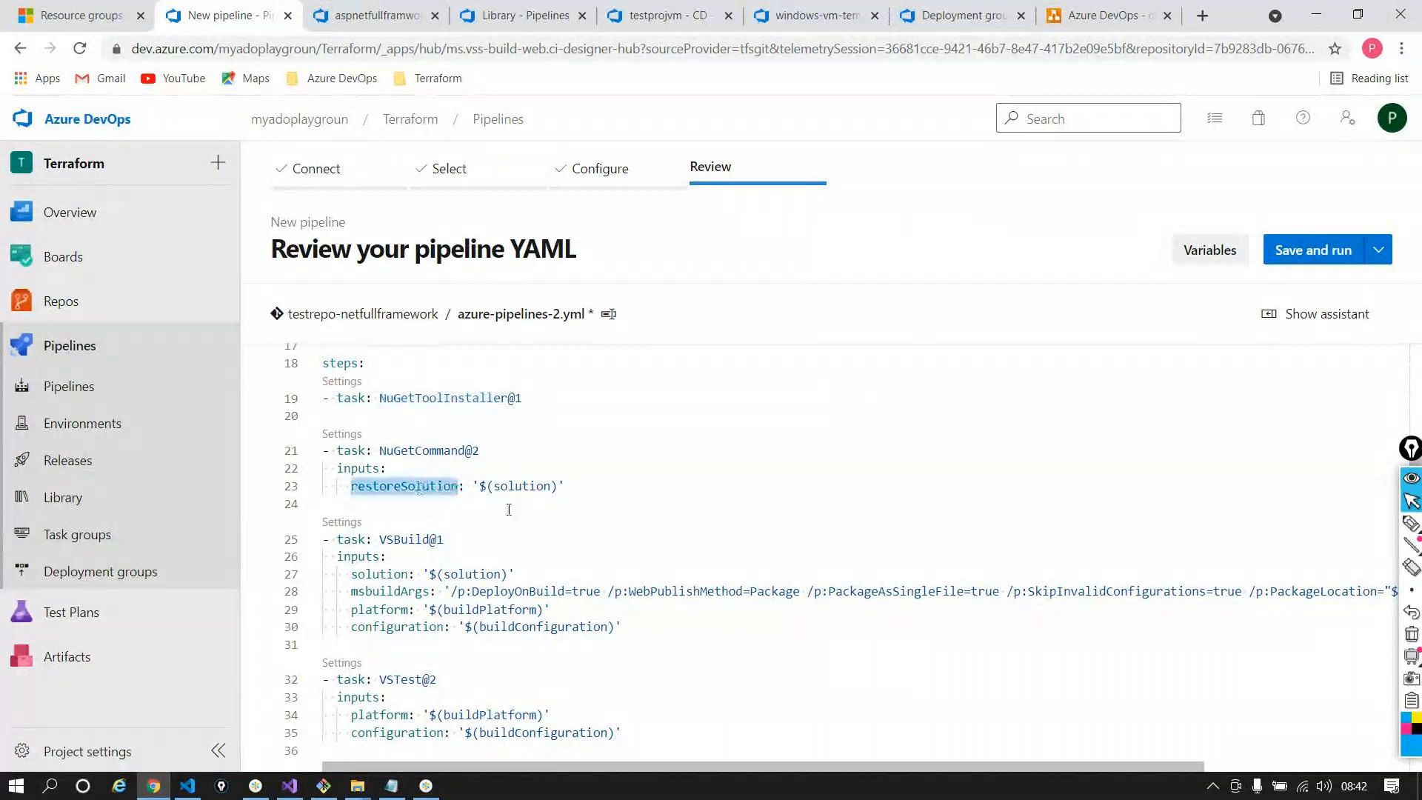
{"action": "double_click", "coordinate": [518, 487]}
{"action": "scroll", "coordinate": [513, 494], "scroll_direction": "up", "scroll_amount": 3}
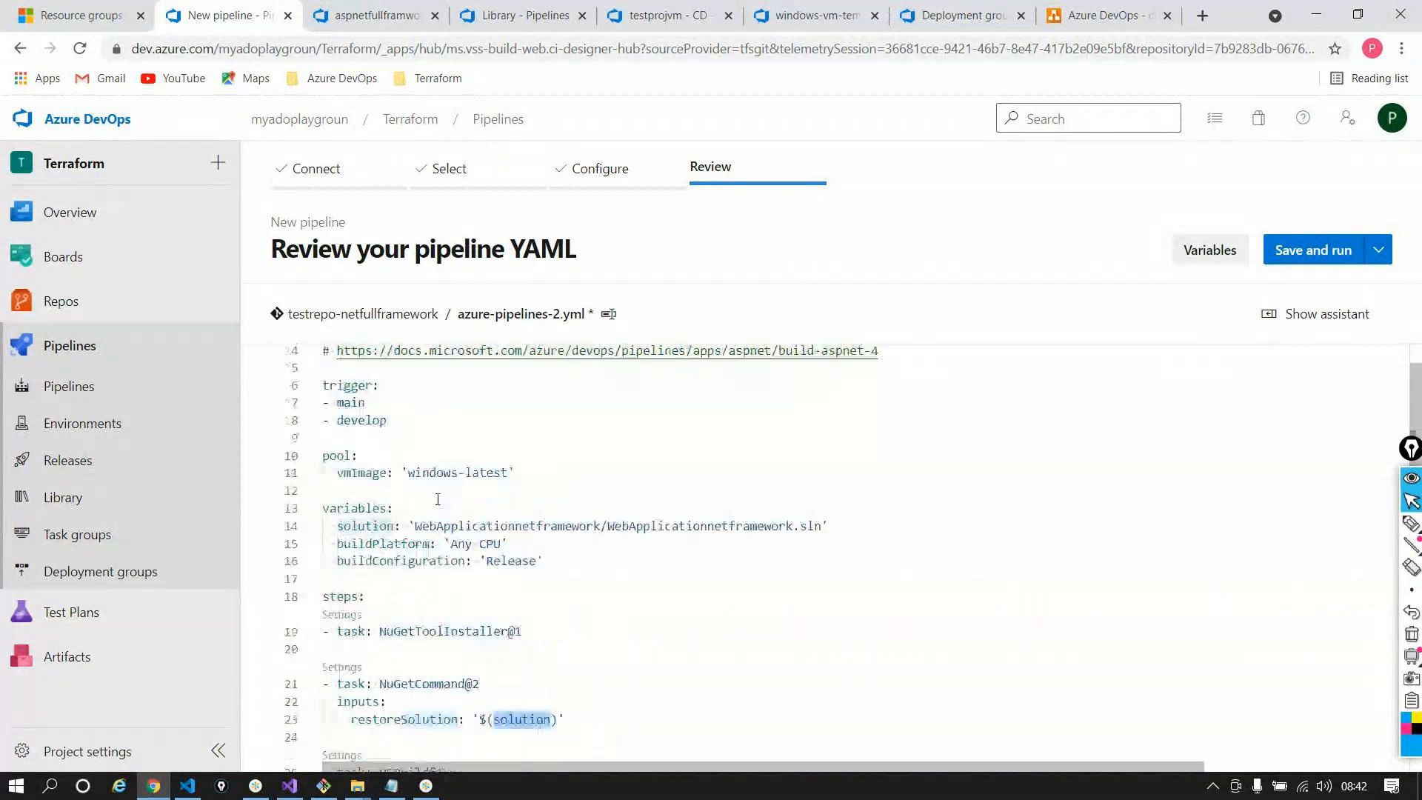
{"action": "double_click", "coordinate": [364, 526]}
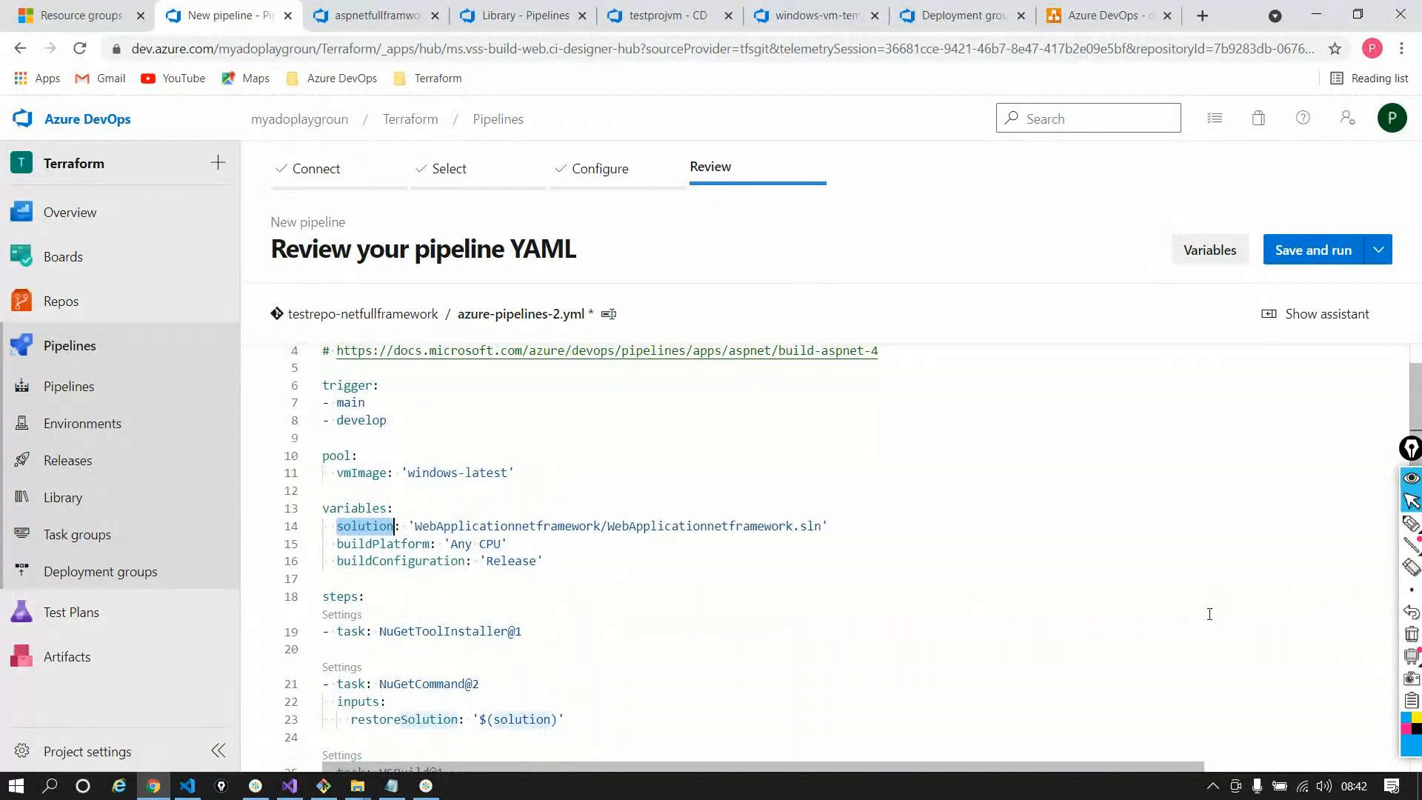
{"action": "scroll", "coordinate": [1209, 614], "scroll_direction": "down", "scroll_amount": 1}
{"action": "scroll", "coordinate": [1209, 614], "scroll_direction": "down", "scroll_amount": 4}
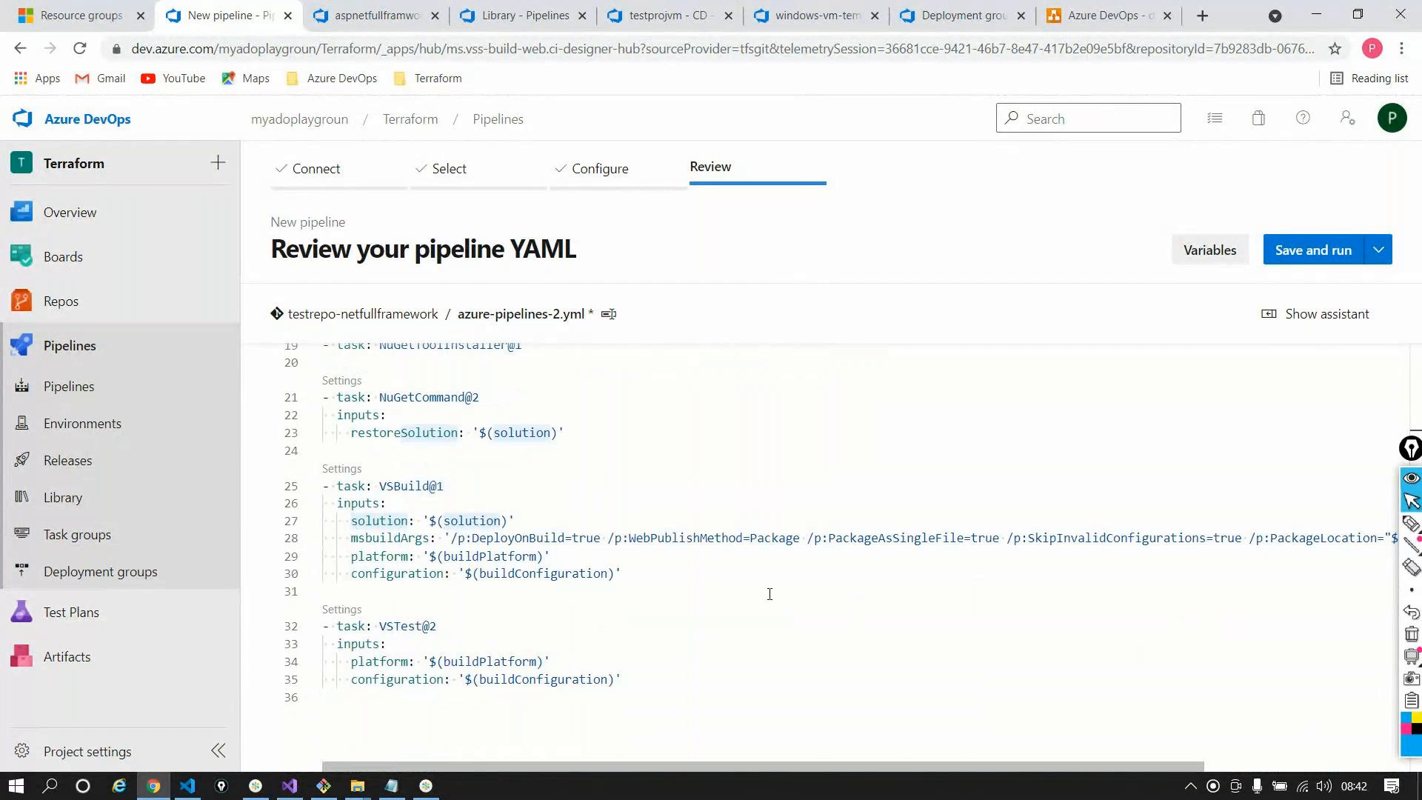
{"action": "double_click", "coordinate": [403, 486]}
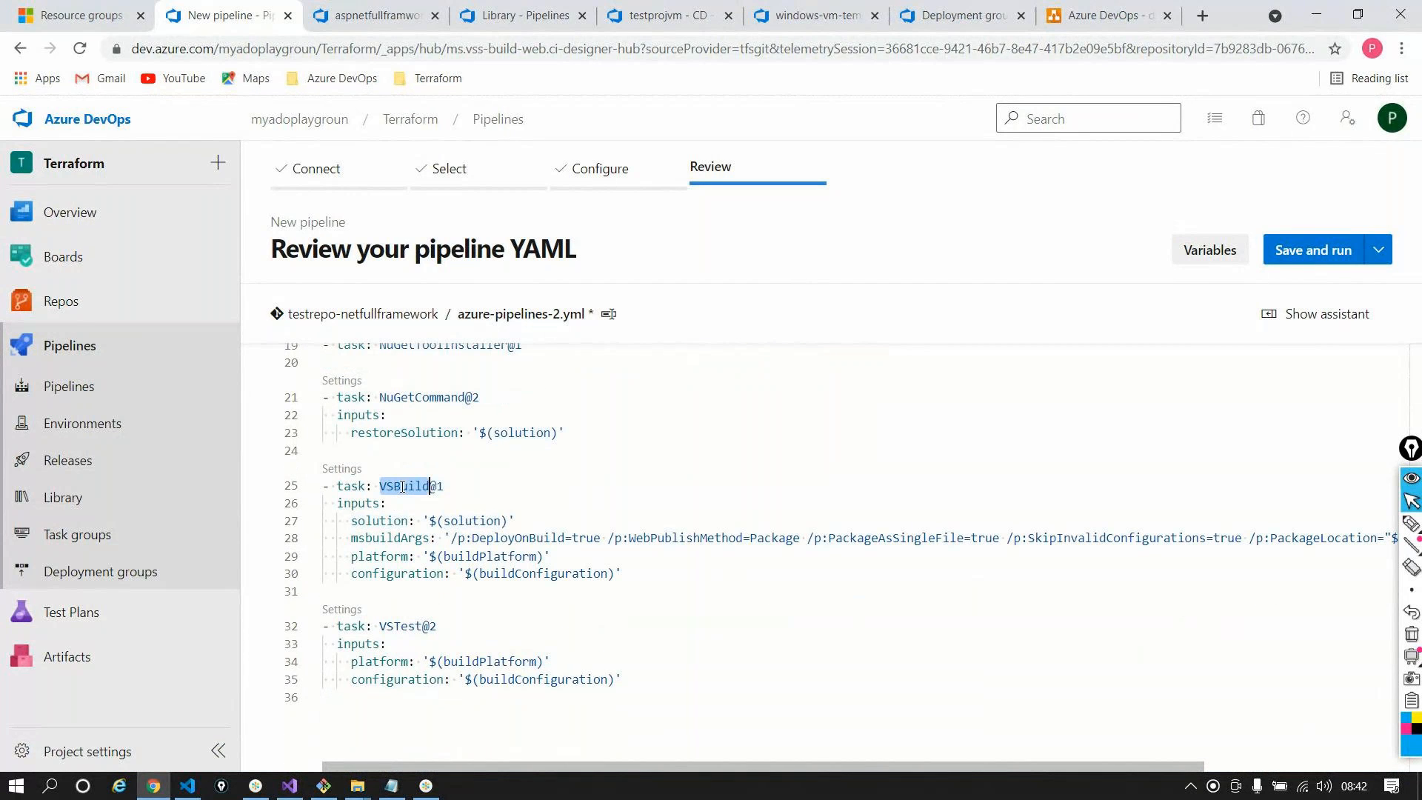
{"action": "double_click", "coordinate": [472, 521]}
{"action": "left_click", "coordinate": [467, 541]}
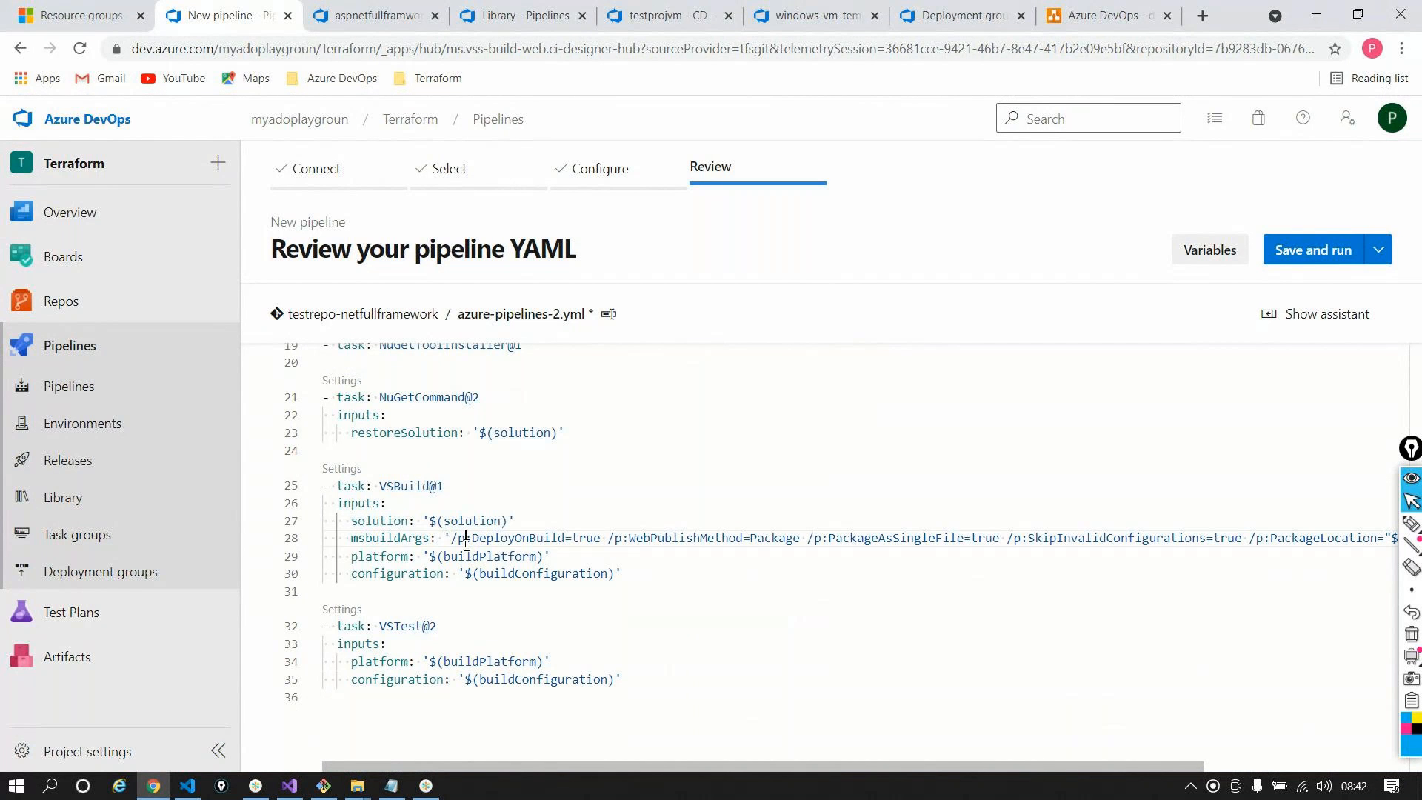
{"action": "triple_click", "coordinate": [466, 541]}
{"action": "key", "text": "ctrl+Tab"}
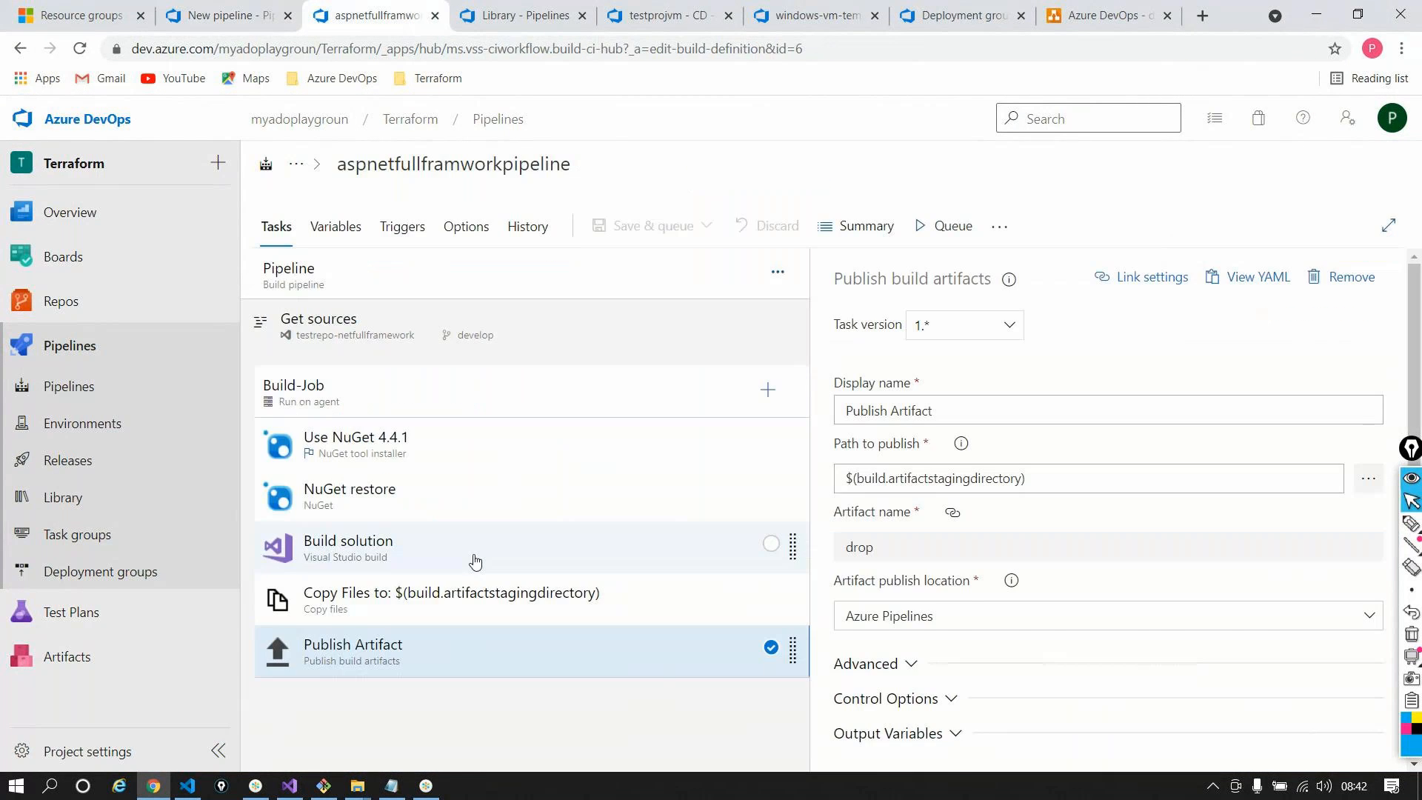
{"action": "scroll", "coordinate": [918, 605], "scroll_direction": "down", "scroll_amount": 2}
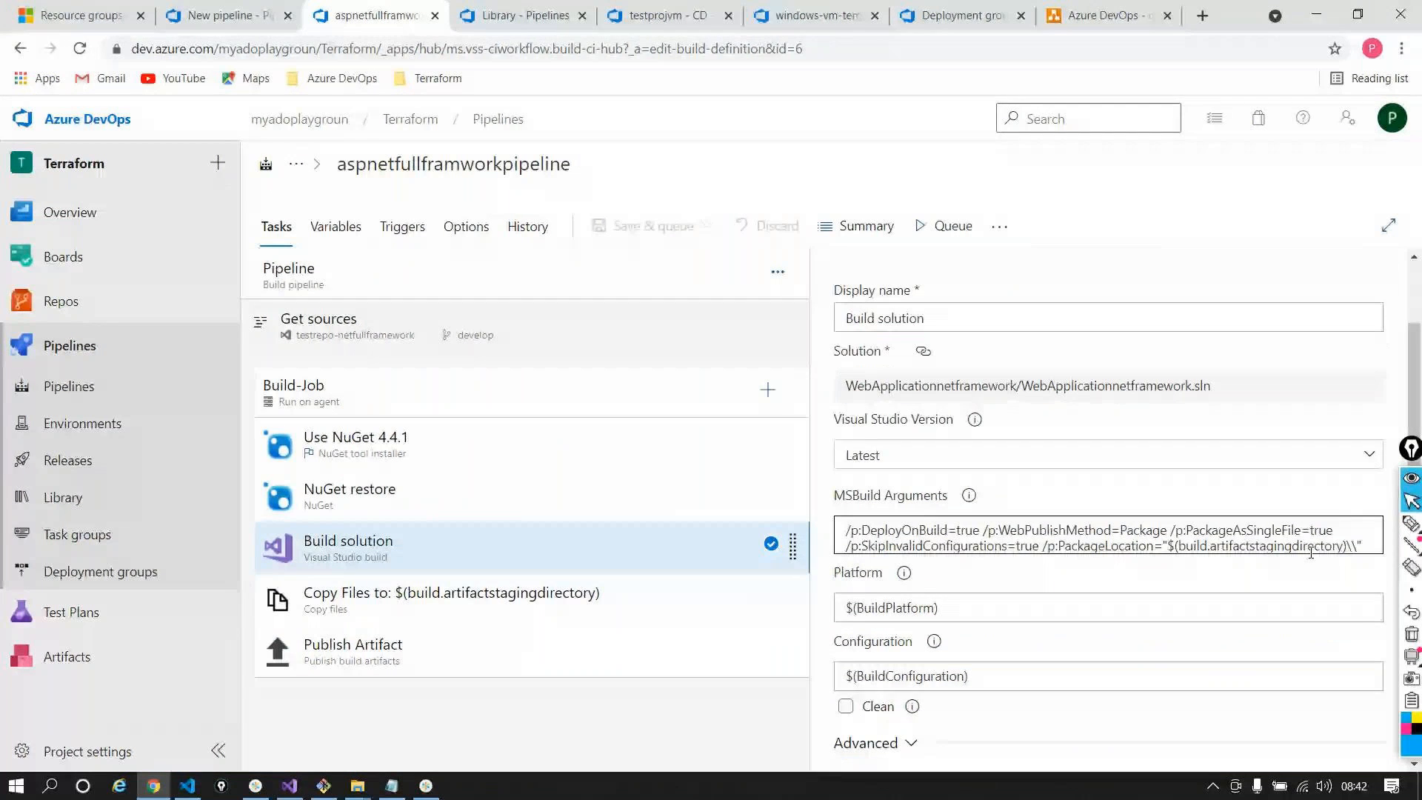
{"action": "triple_click", "coordinate": [1367, 534]}
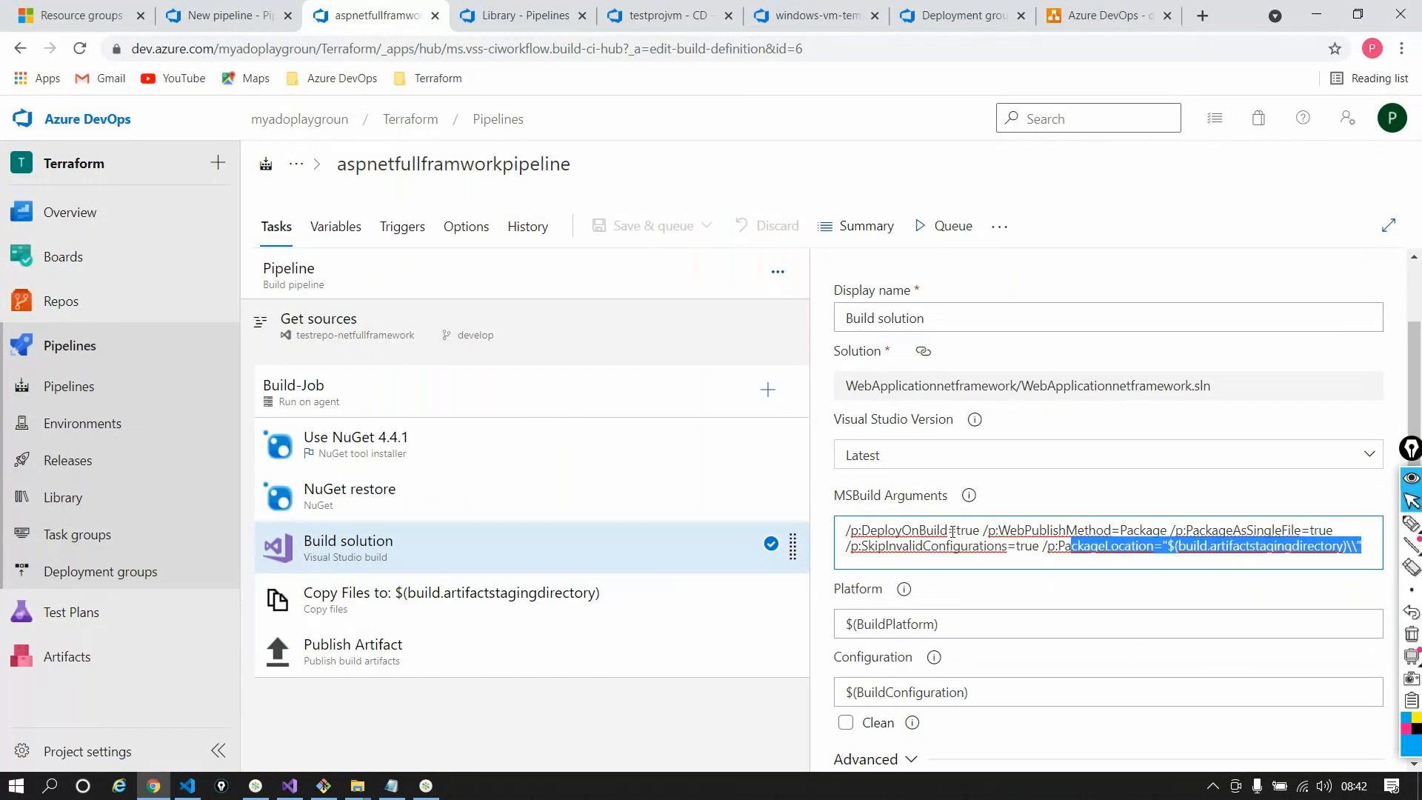
{"action": "key", "text": "ctrl+shift+Tab"}
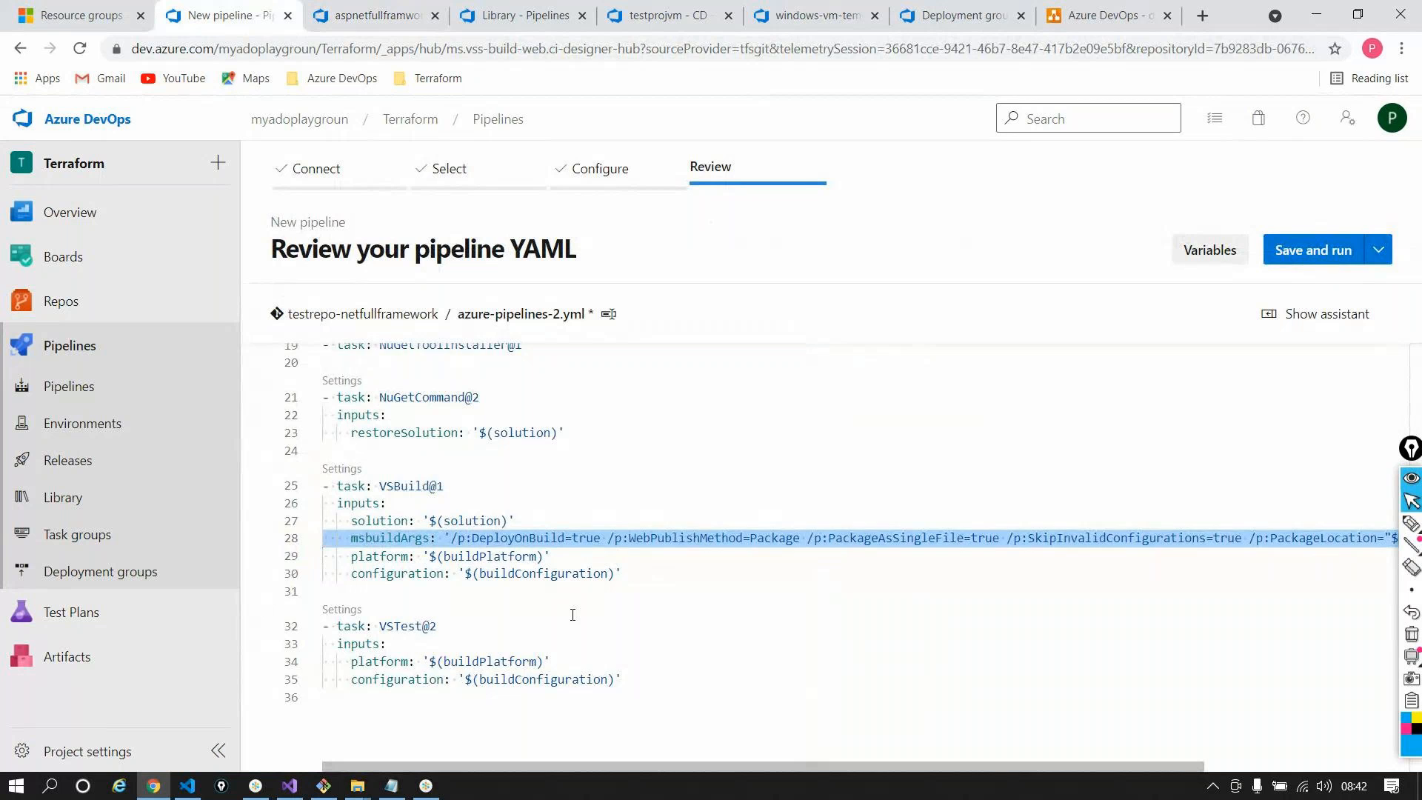
{"action": "scroll", "coordinate": [572, 614], "scroll_direction": "down", "scroll_amount": 1}
{"action": "left_click_drag", "start_coordinate": [631, 635], "coordinate": [329, 563]}
{"action": "left_click", "coordinate": [897, 668]}
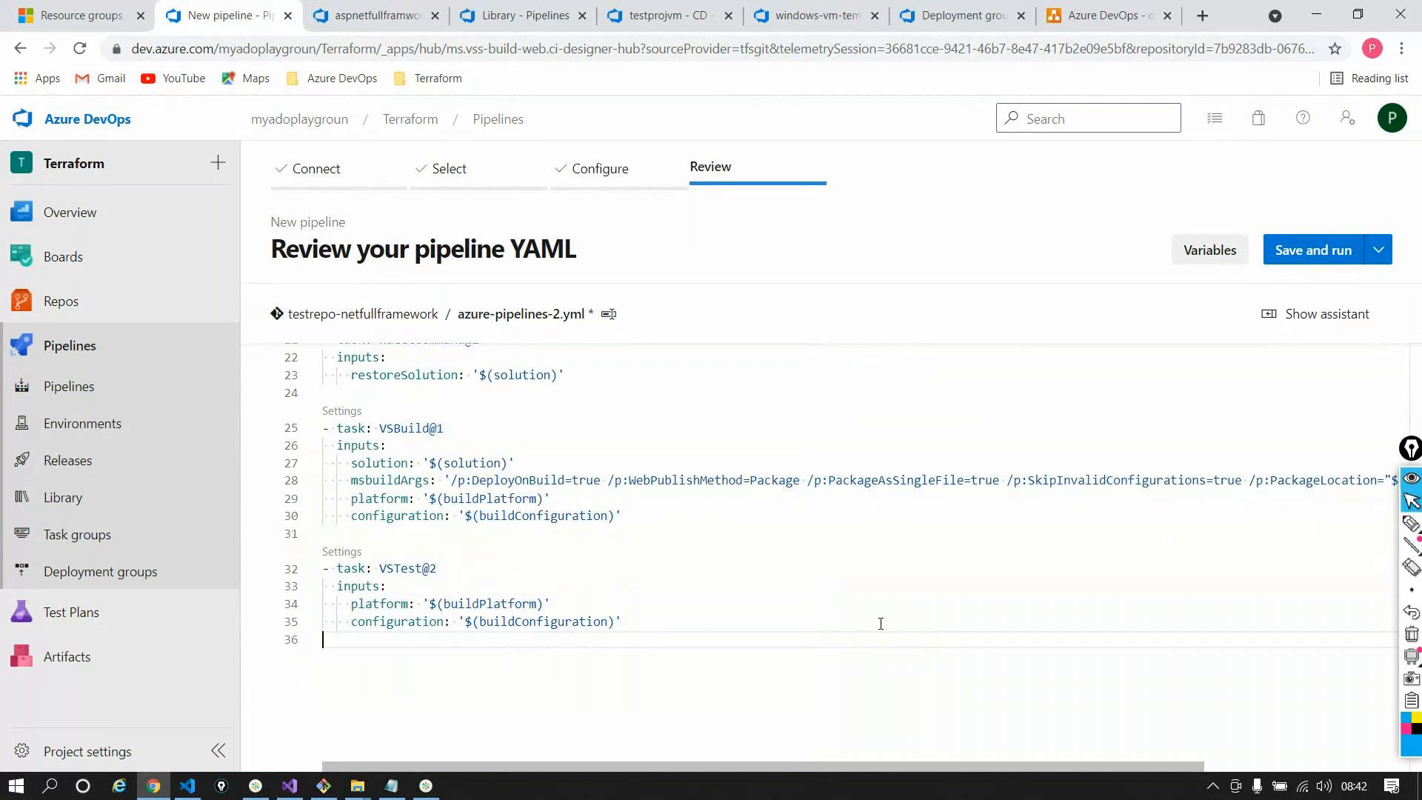
{"action": "scroll", "coordinate": [880, 624], "scroll_direction": "down", "scroll_amount": 1}
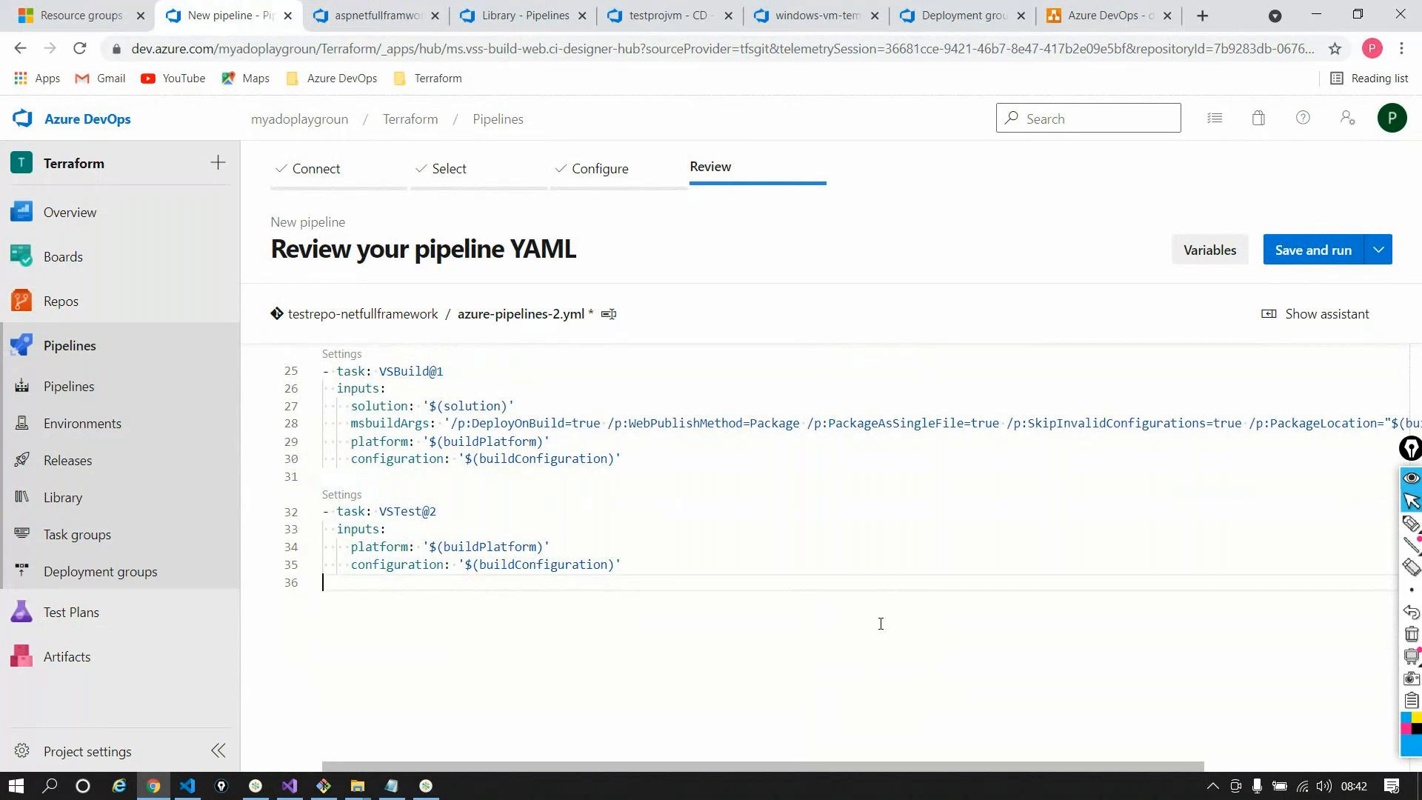
Insert an empty line 37 after the VSTest task in azure-pipelines-2.yml
{"action": "key", "text": "Return"}
{"action": "key", "text": "ctrl+space"}
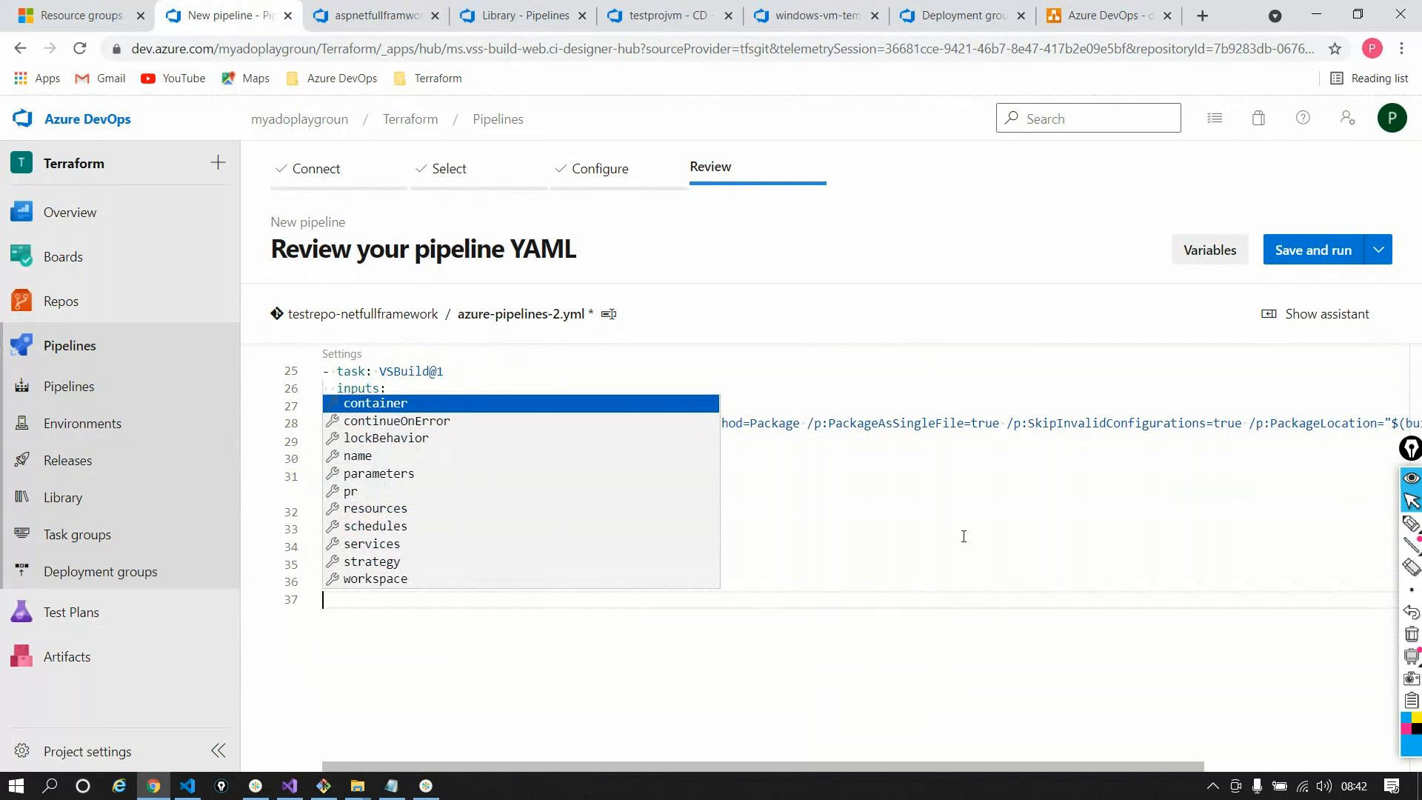
{"action": "left_click", "coordinate": [962, 511]}
{"action": "left_click", "coordinate": [324, 593]}
Add a Publish build artifacts task publishing the staging directory as 'drop' to Container
{"action": "left_click", "coordinate": [1326, 313]}
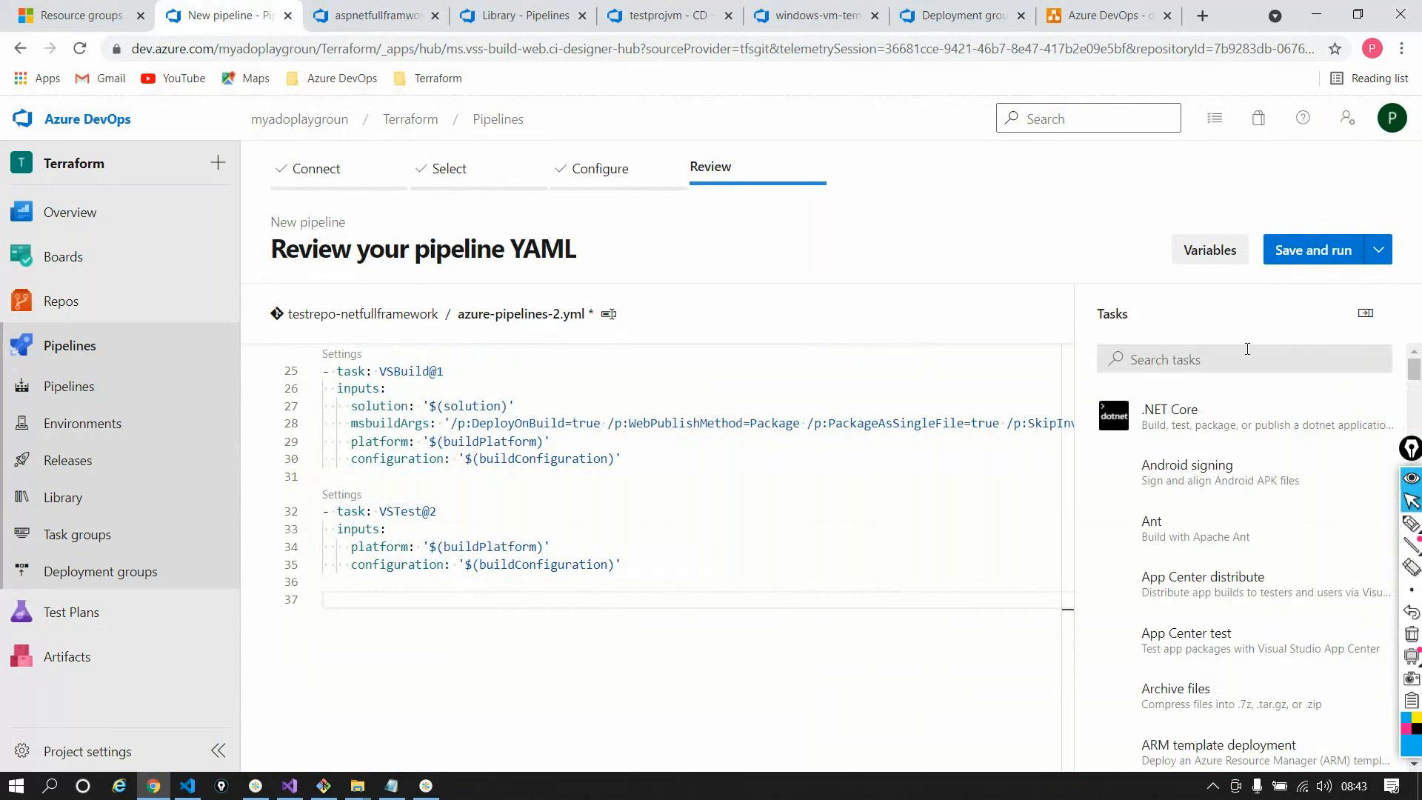
{"action": "left_click", "coordinate": [1218, 358]}
{"action": "type", "text": "pu"}
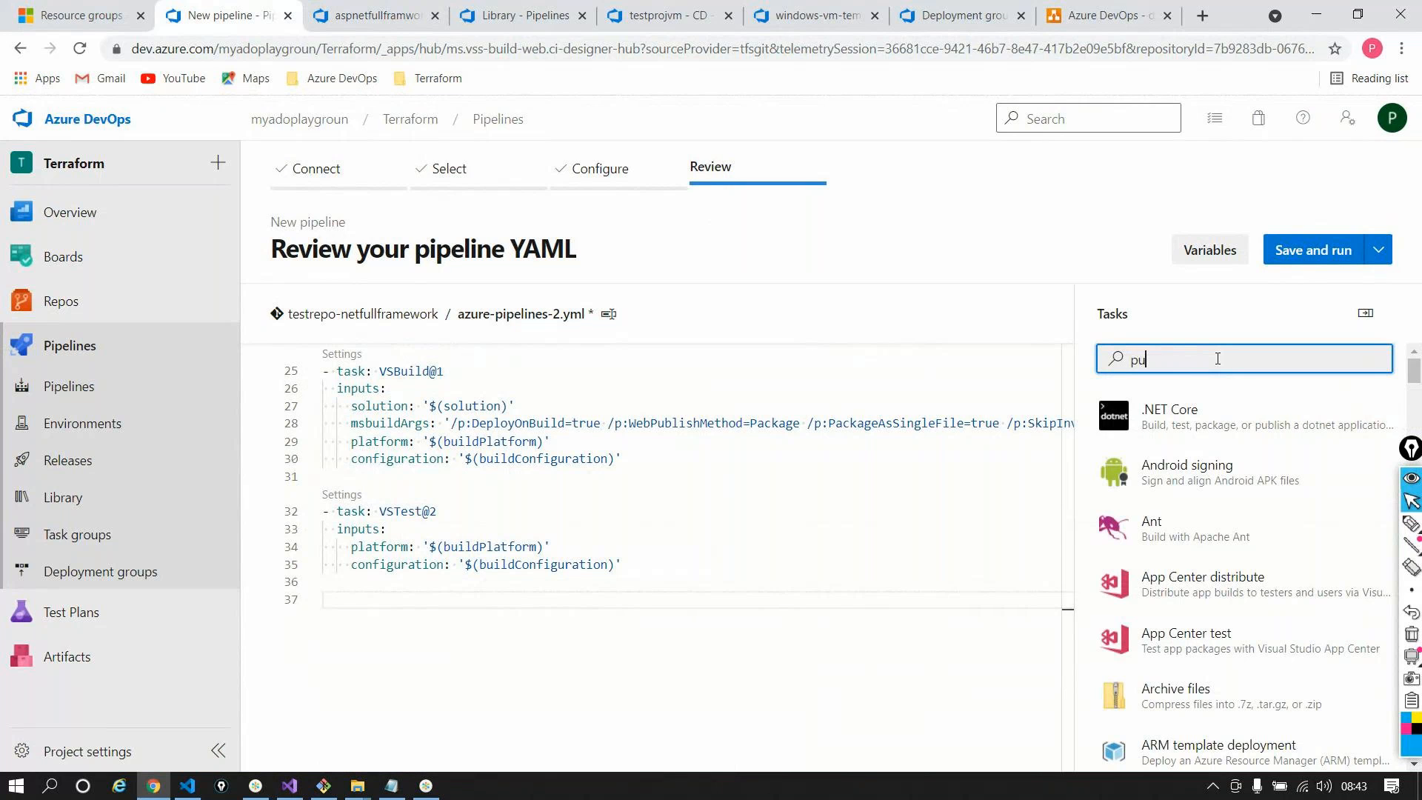
{"action": "type", "text": "blish"}
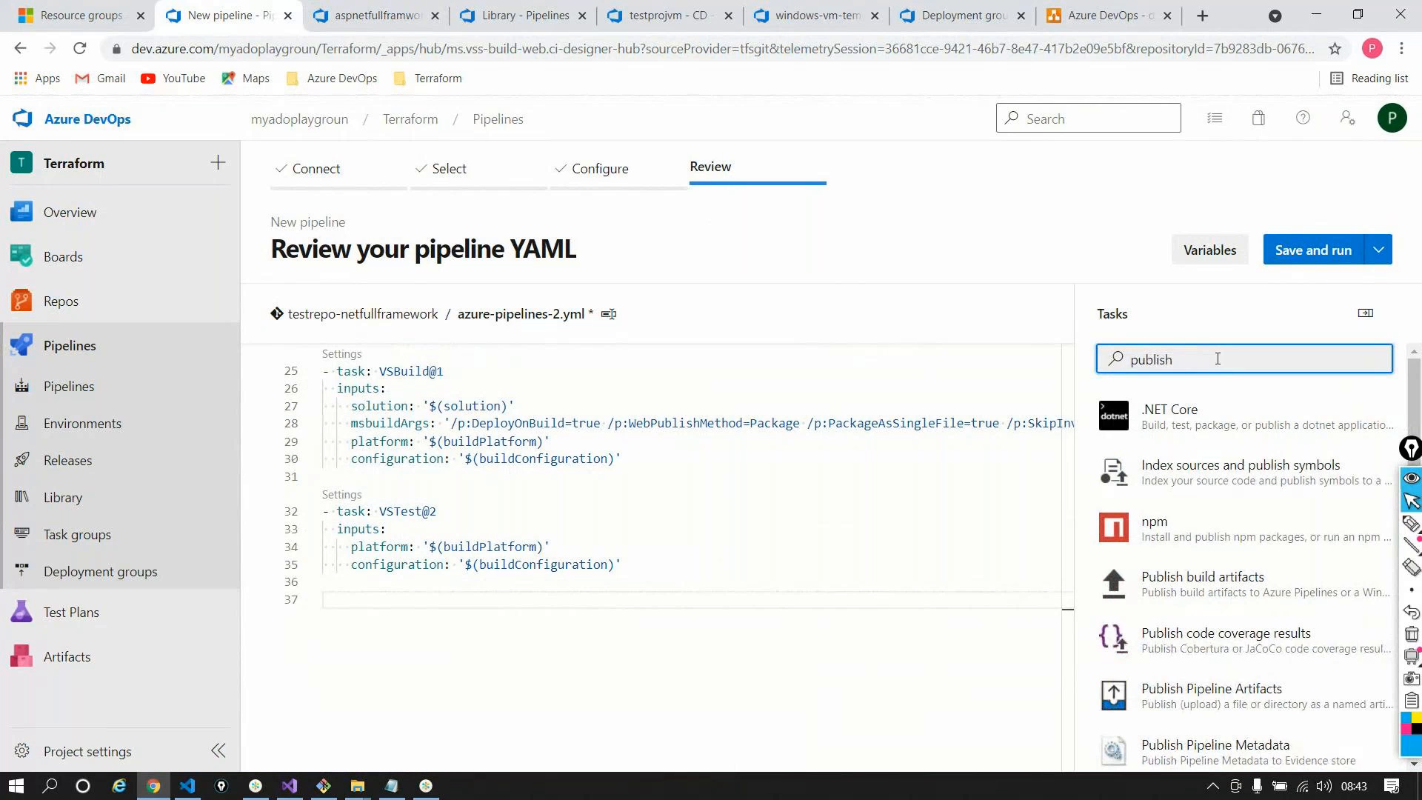
{"action": "scroll", "coordinate": [1222, 514], "scroll_direction": "down", "scroll_amount": 2}
{"action": "left_click", "coordinate": [1257, 453]}
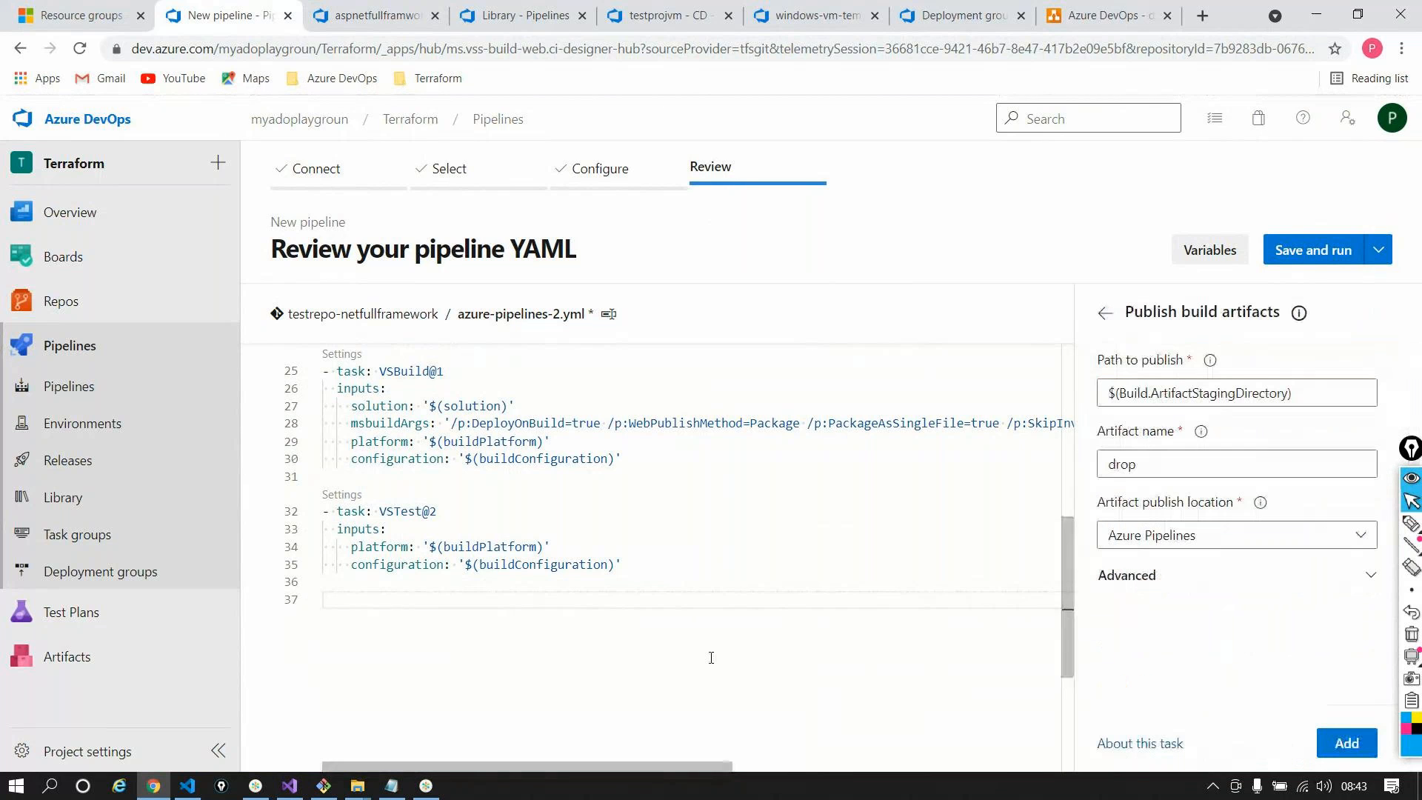
{"action": "left_click", "coordinate": [1347, 743]}
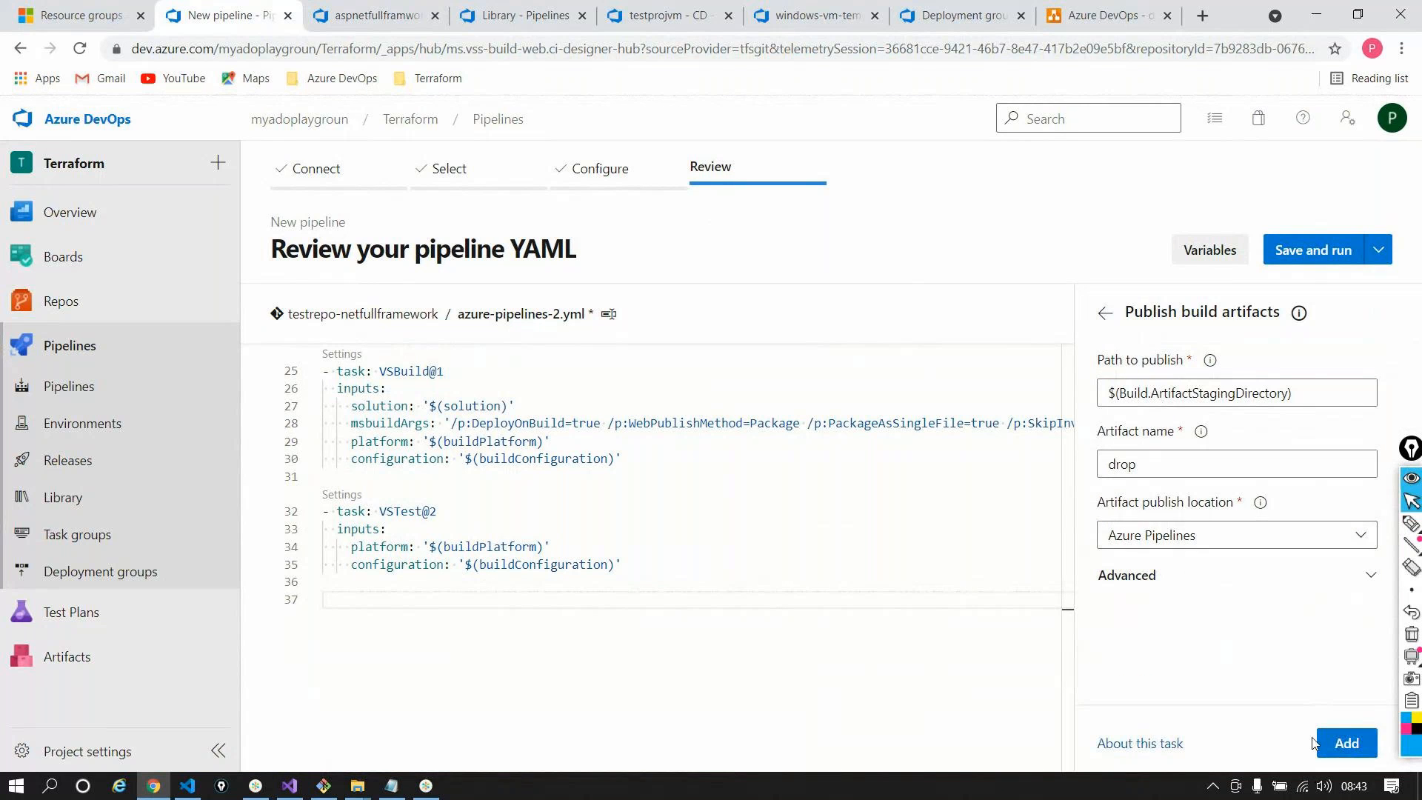
{"action": "left_click", "coordinate": [703, 585]}
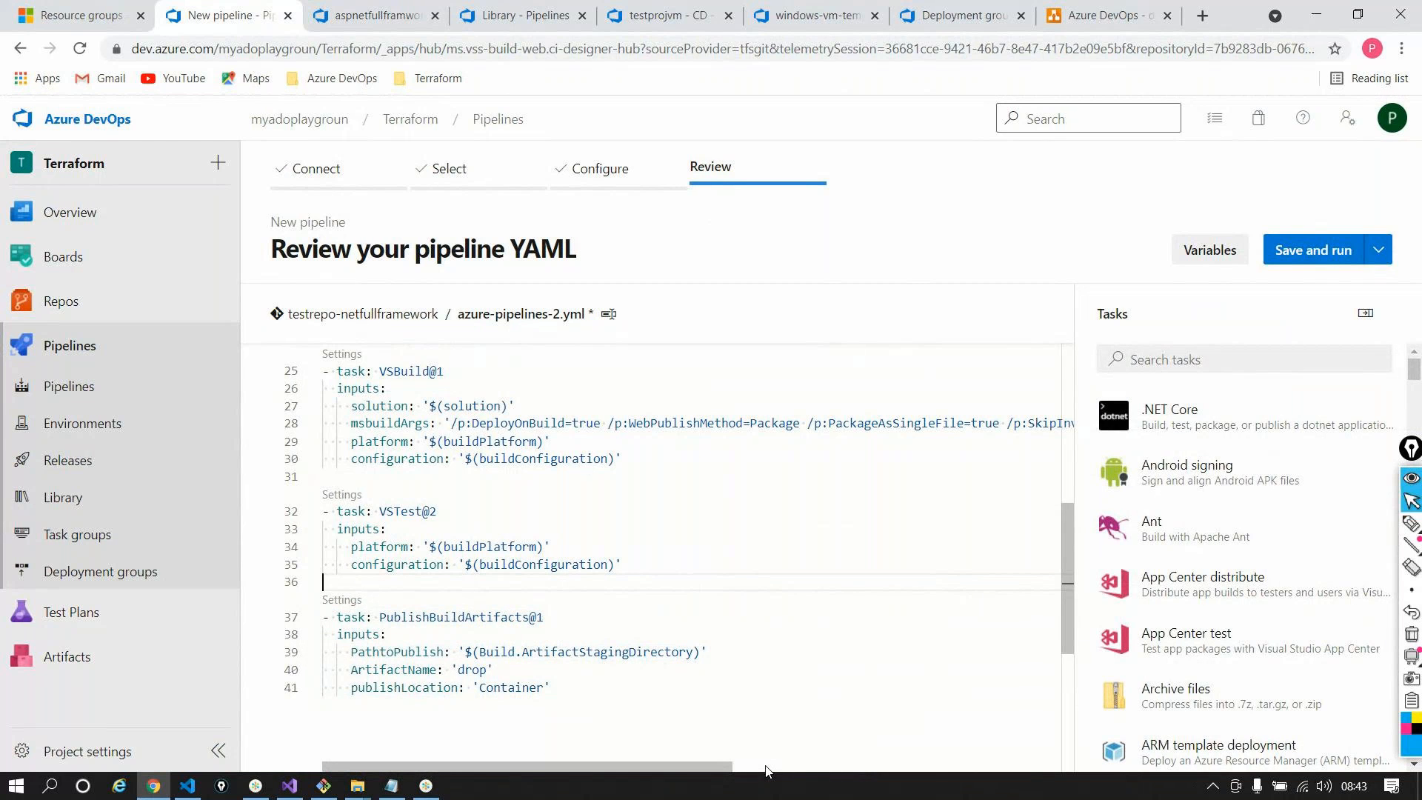
{"action": "scroll", "coordinate": [766, 771], "scroll_direction": "up", "scroll_amount": 3}
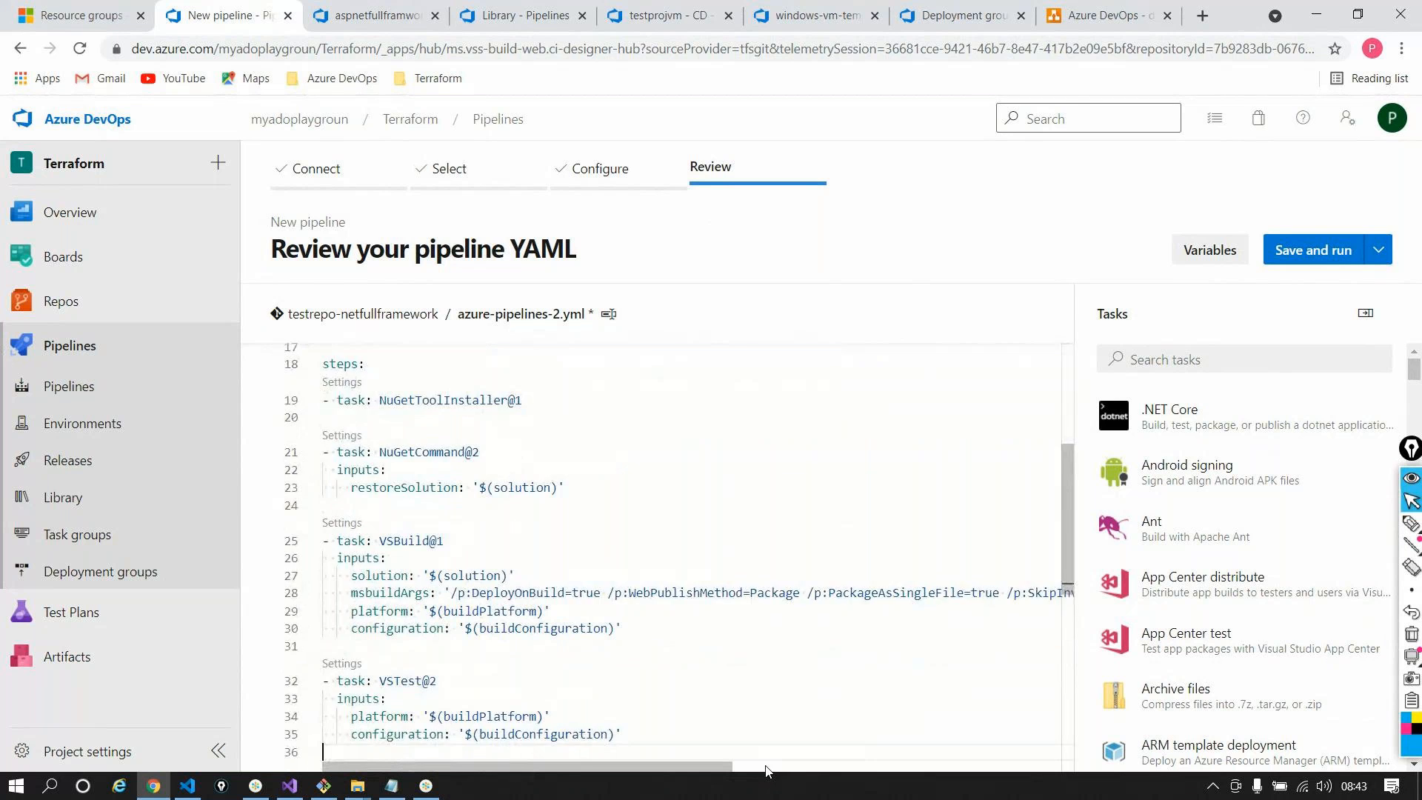
{"action": "scroll", "coordinate": [766, 771], "scroll_direction": "down", "scroll_amount": 3}
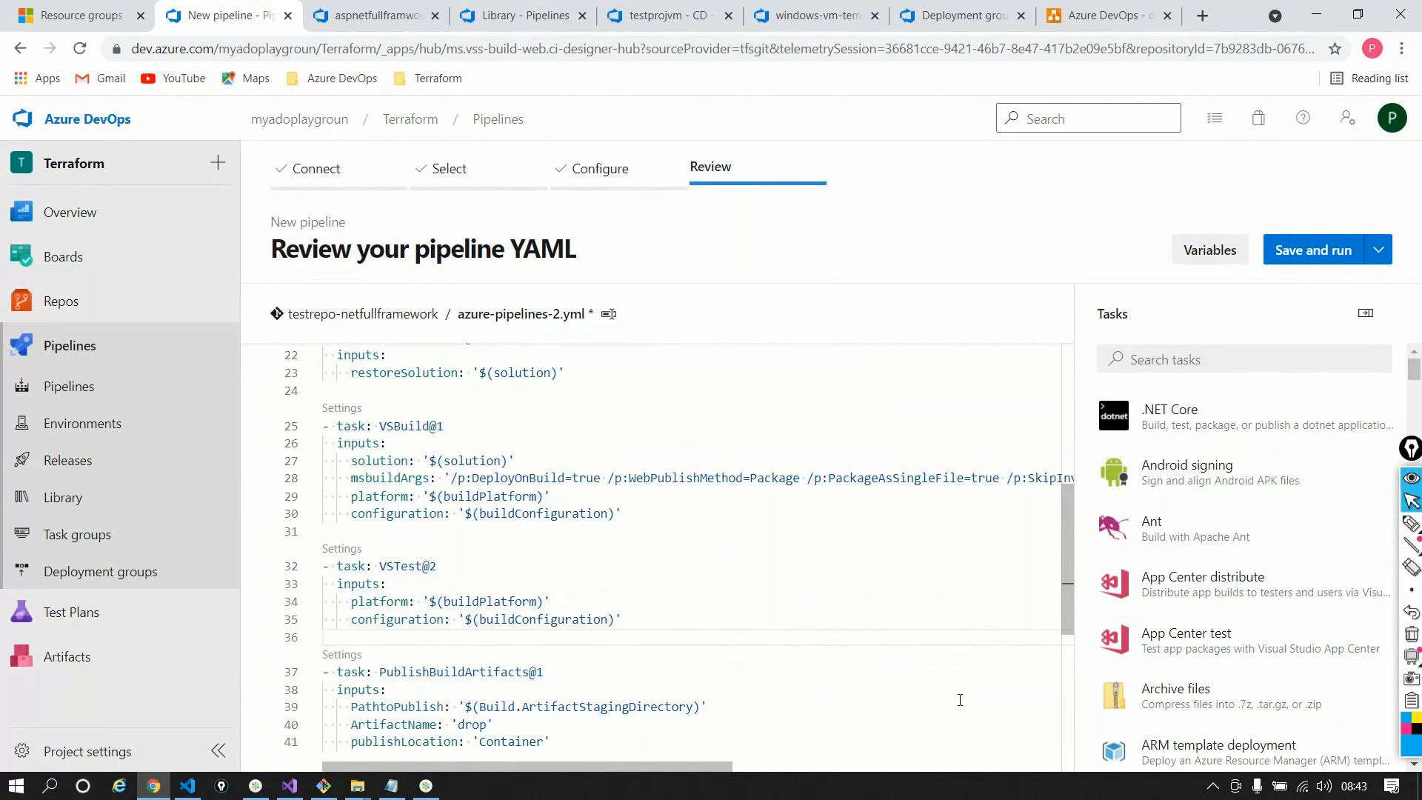
Commit the YAML as 'Set up CI with Azure Pipelines', run #20211007.1, and view its job logs
{"action": "left_click", "coordinate": [1317, 252]}
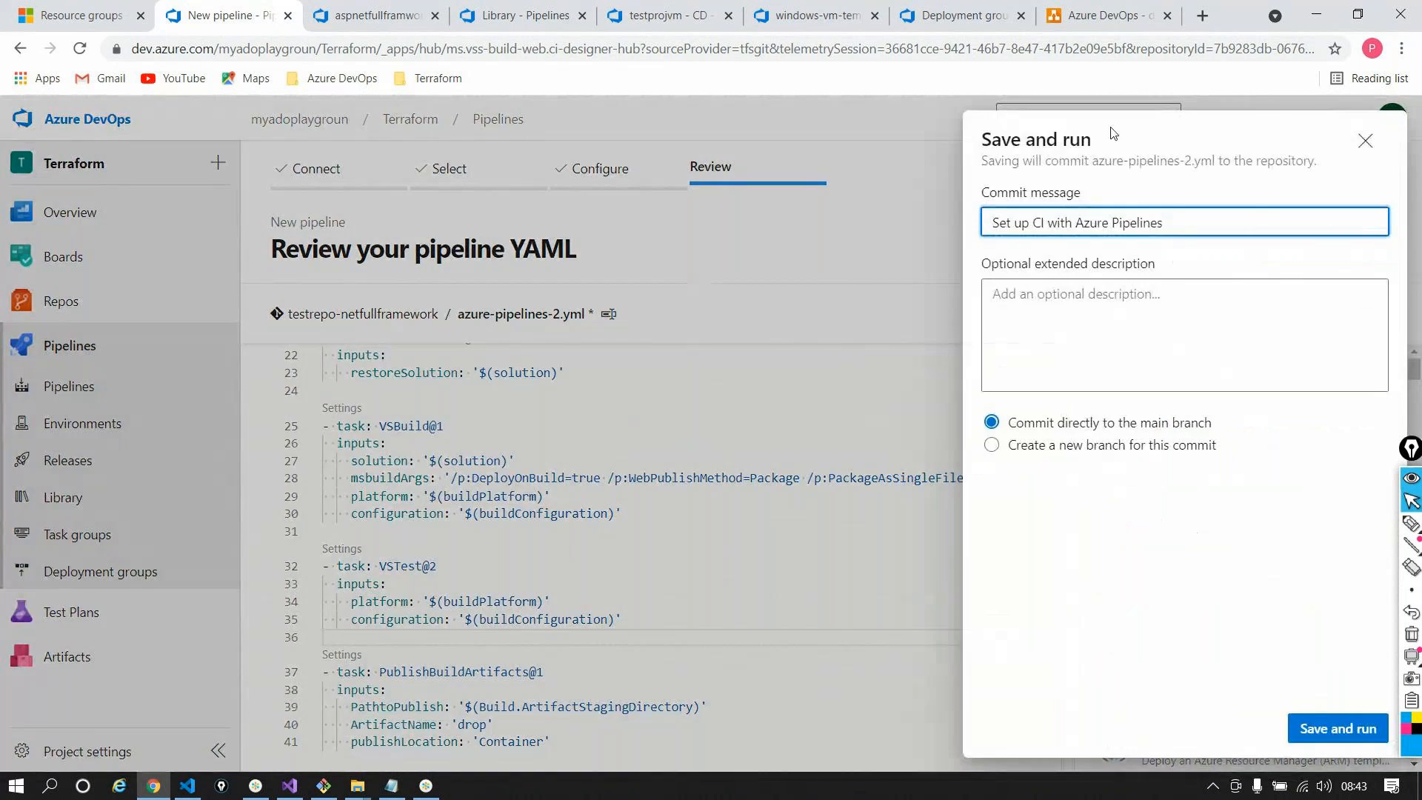
{"action": "left_click", "coordinate": [1311, 727]}
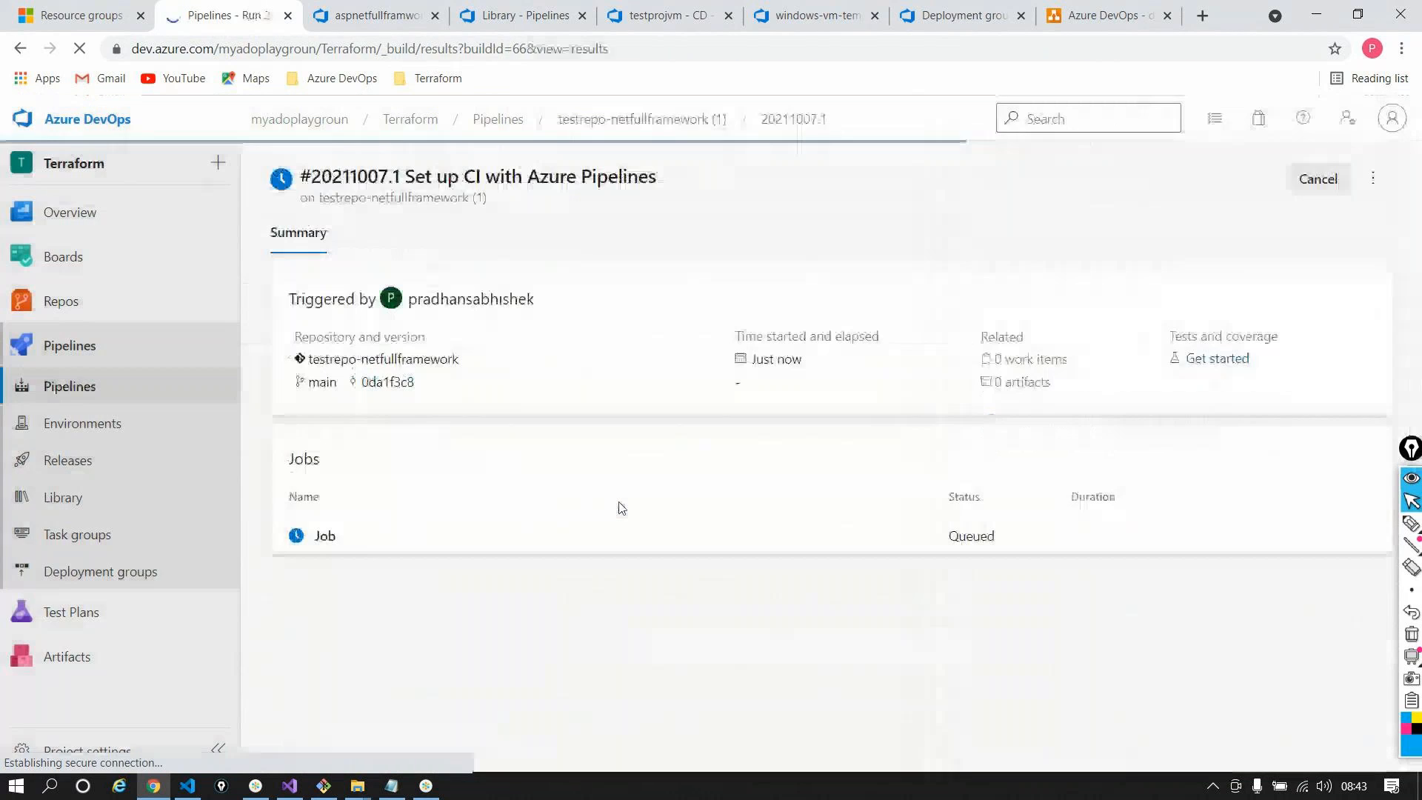
{"action": "left_click", "coordinate": [482, 539]}
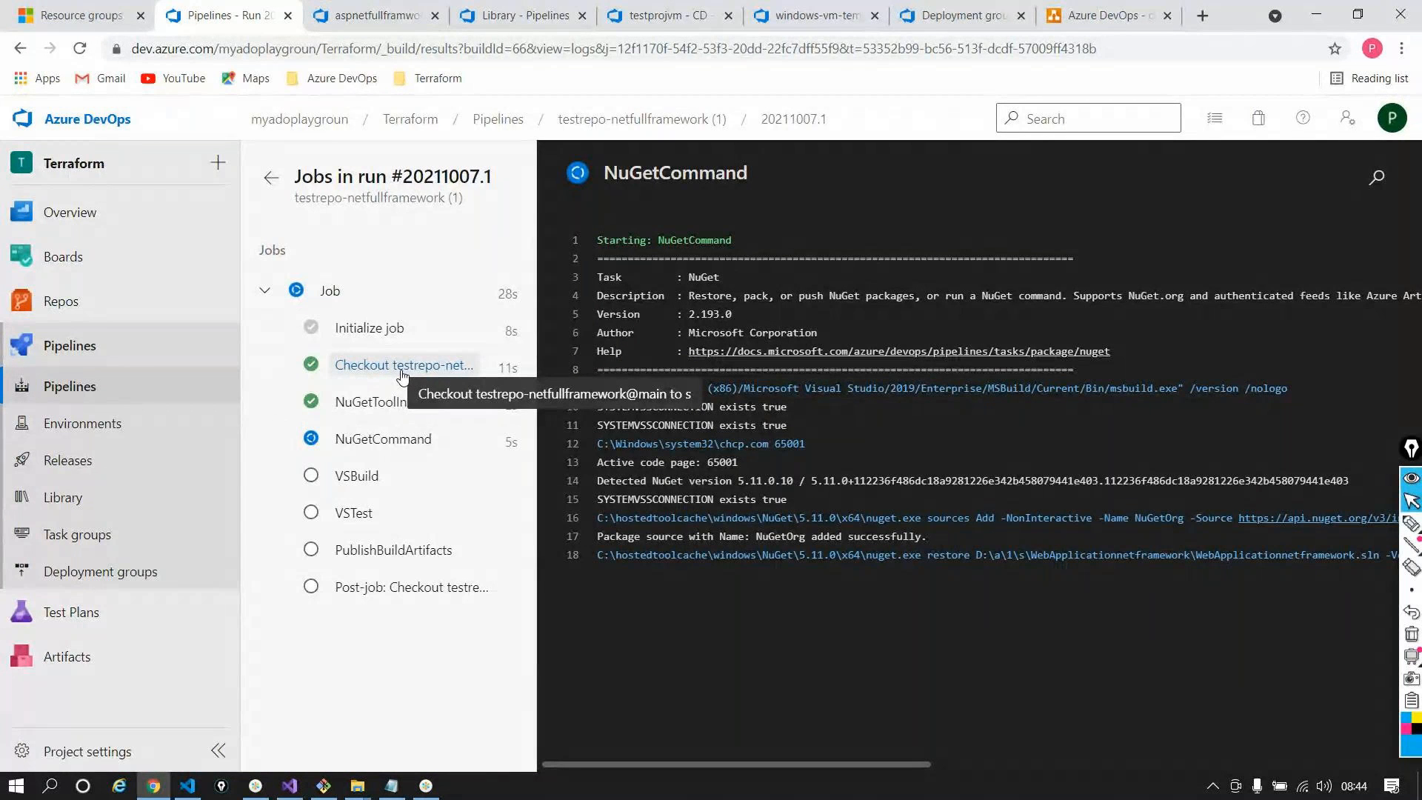
In a new tab, view the committed azure-pipelines-2.yml on testrepo-netfullframework's main branch
{"action": "mouse_move", "coordinate": [63, 301]}
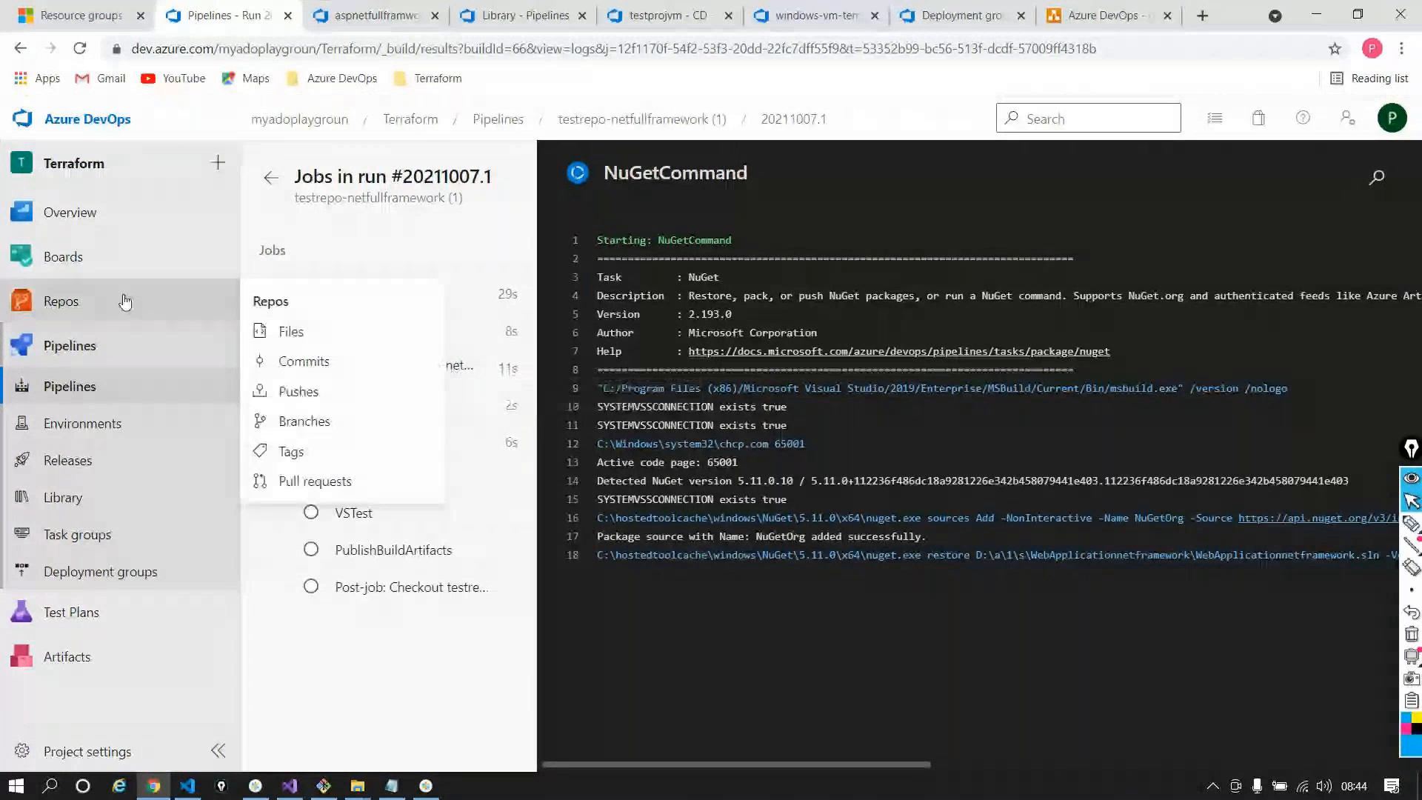
{"action": "right_click", "coordinate": [293, 324]}
{"action": "left_click", "coordinate": [304, 330]}
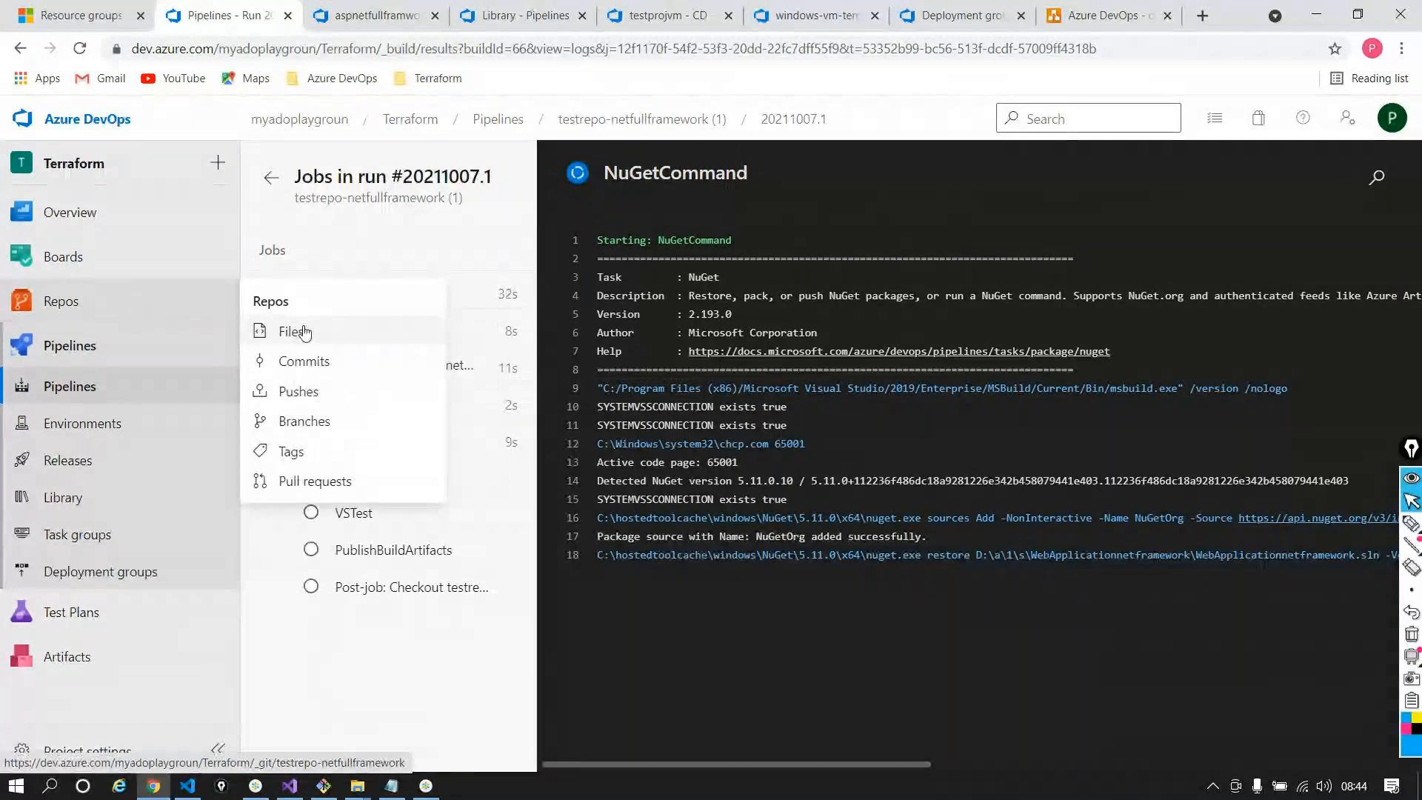
{"action": "left_click", "coordinate": [440, 12]}
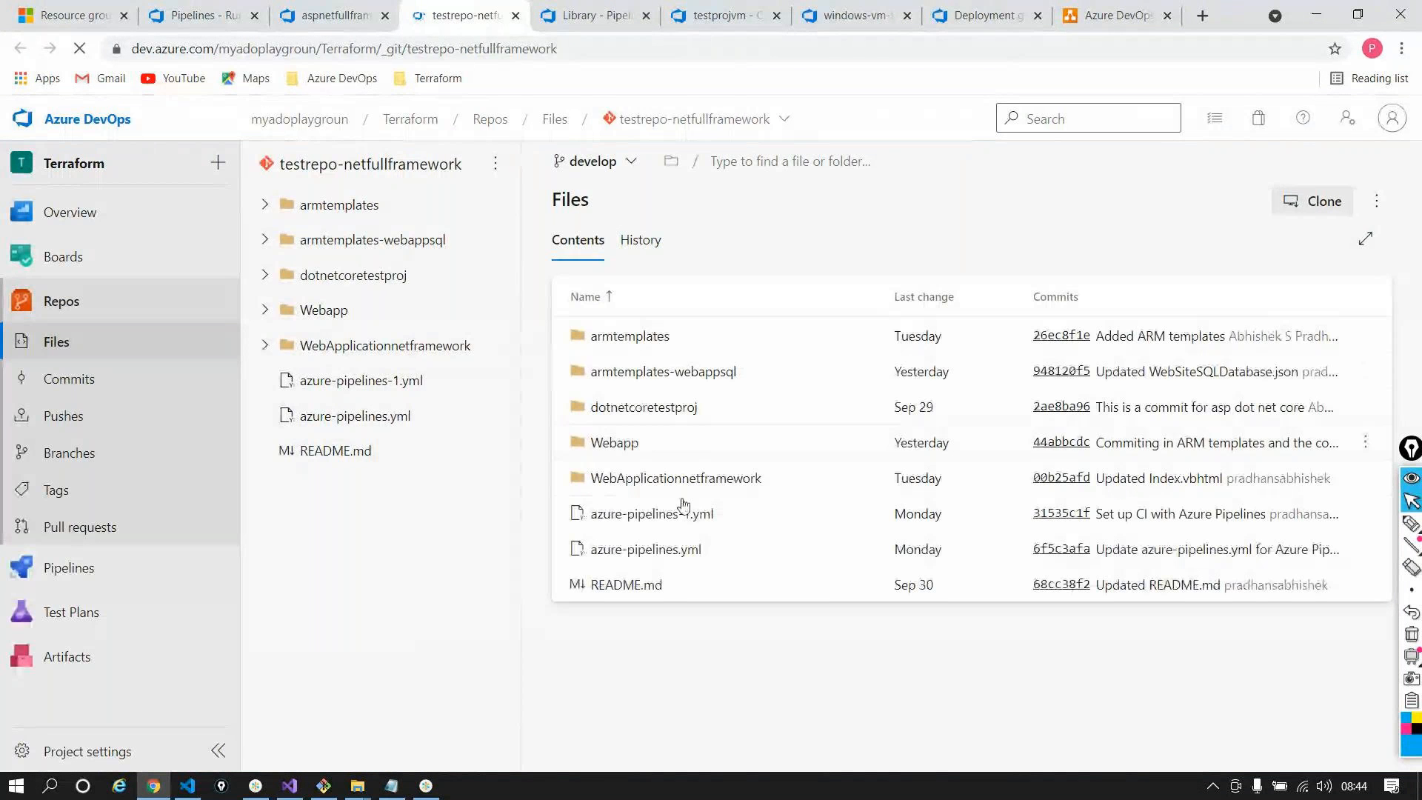
{"action": "left_click", "coordinate": [624, 169]}
{"action": "left_click", "coordinate": [619, 324]}
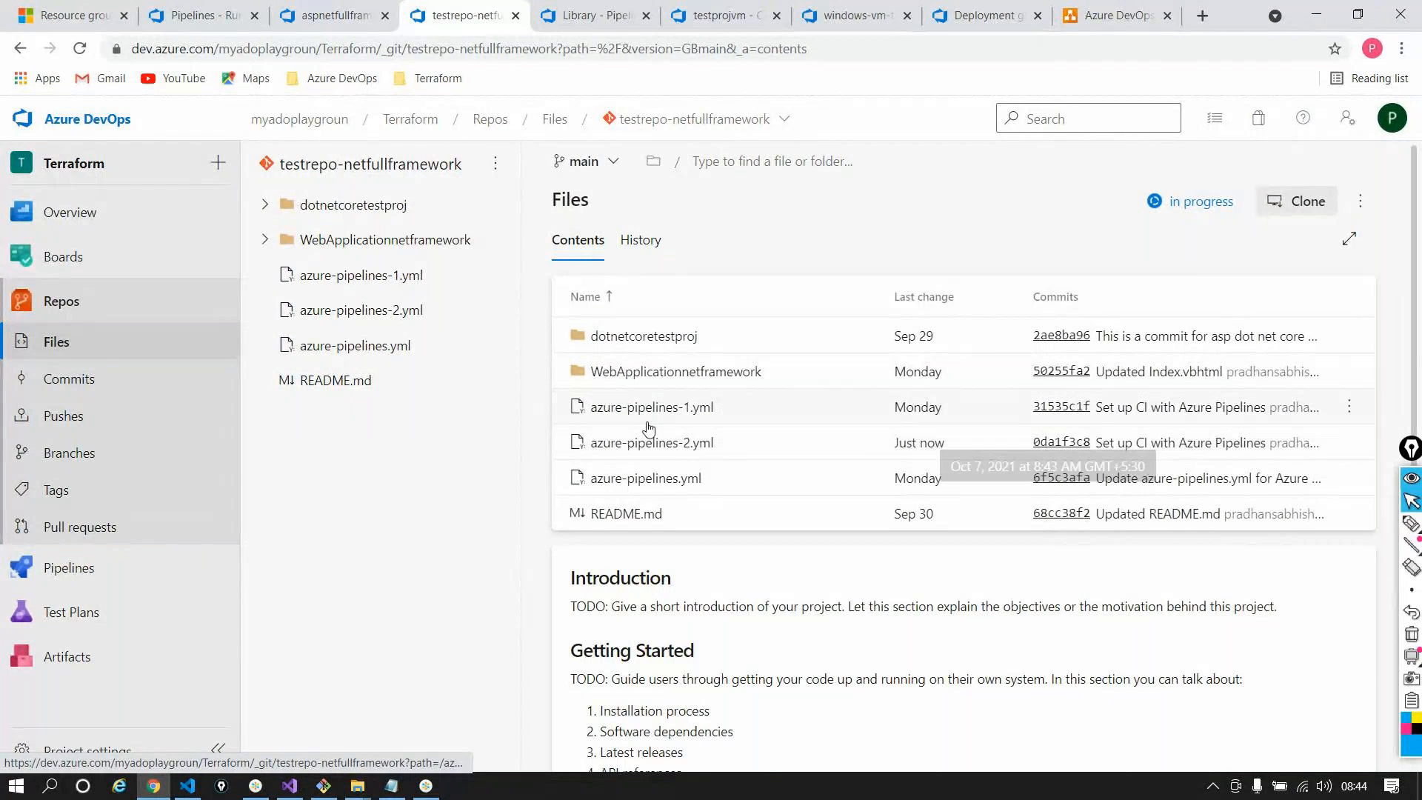
{"action": "left_click", "coordinate": [930, 444]}
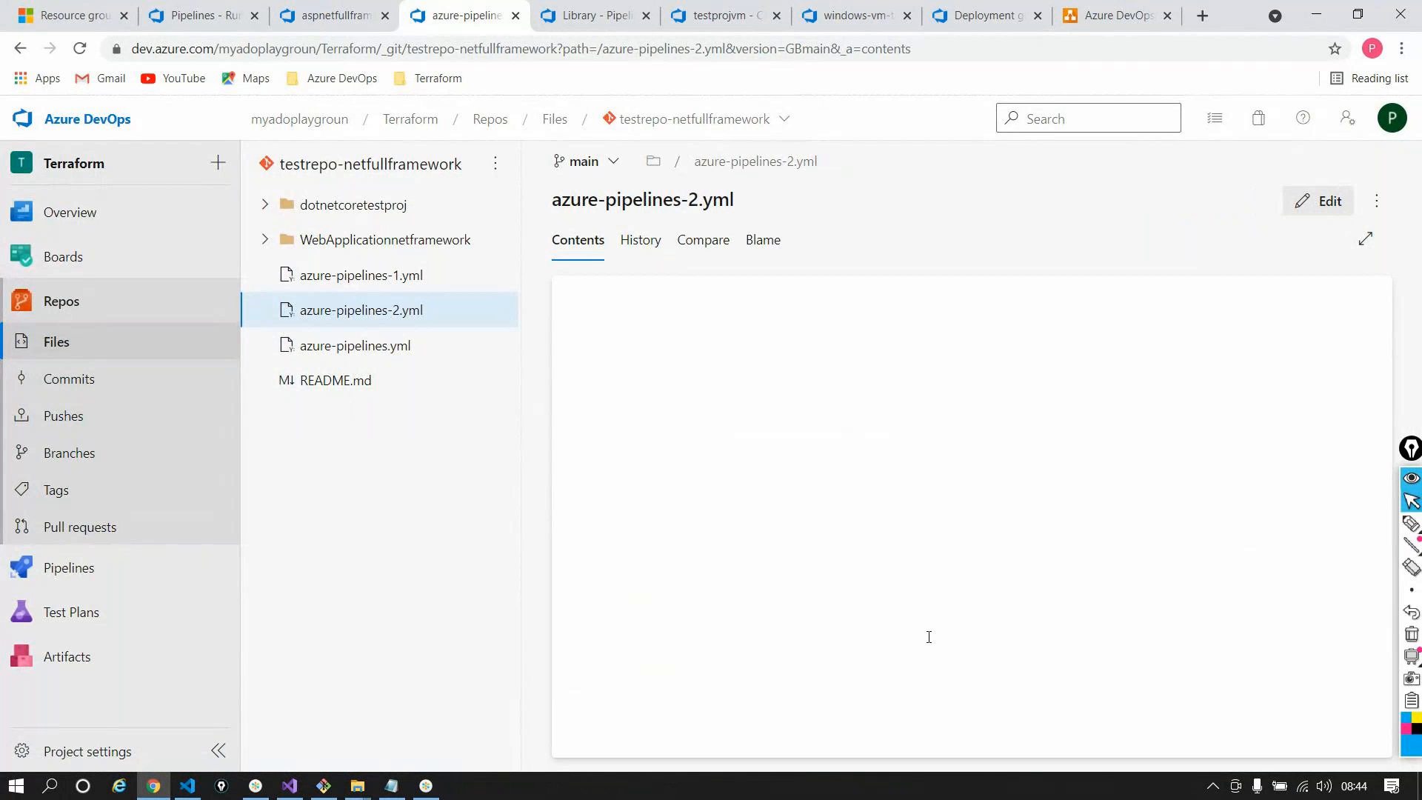
{"action": "scroll", "coordinate": [888, 607], "scroll_direction": "down", "scroll_amount": 3}
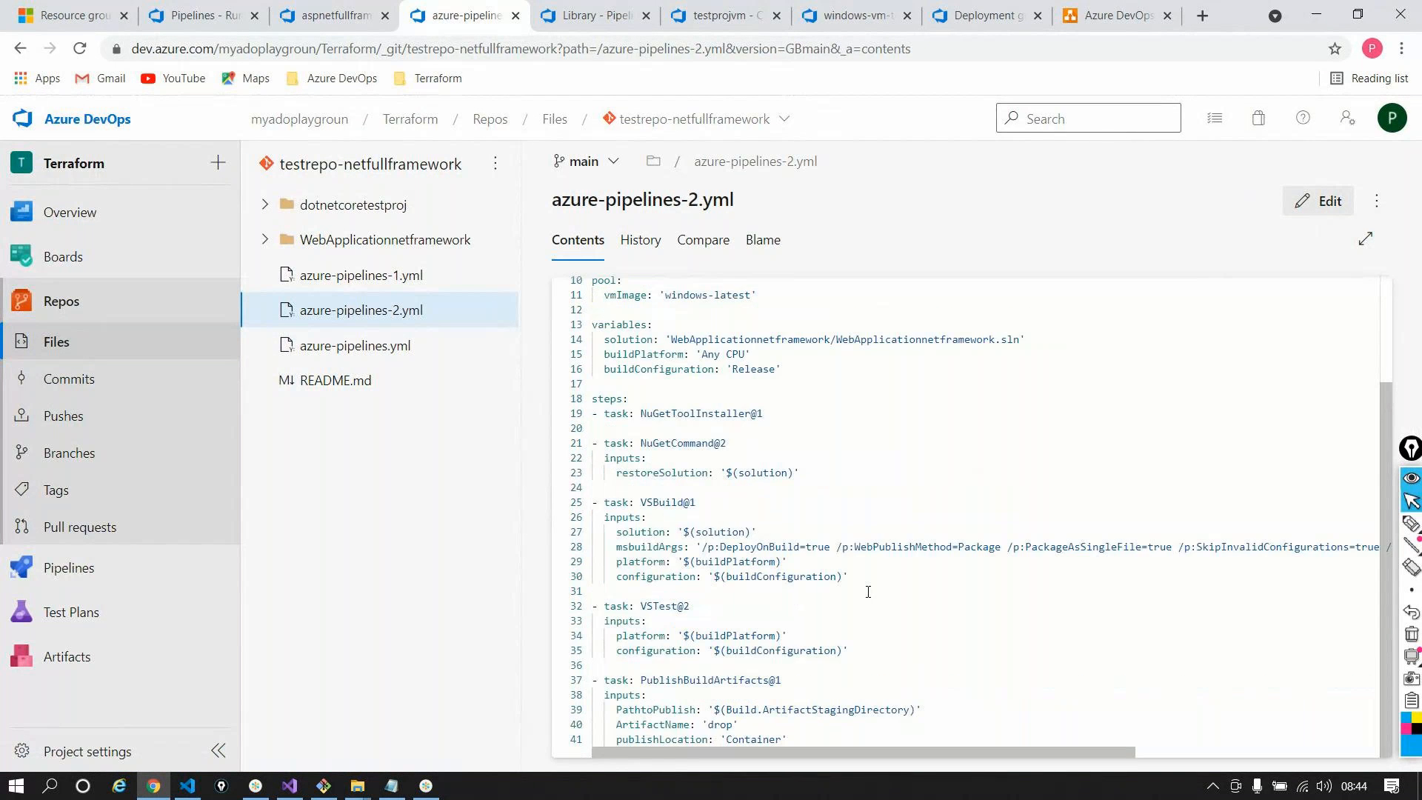
{"action": "scroll", "coordinate": [868, 592], "scroll_direction": "up", "scroll_amount": 1}
{"action": "scroll", "coordinate": [868, 592], "scroll_direction": "up", "scroll_amount": 1}
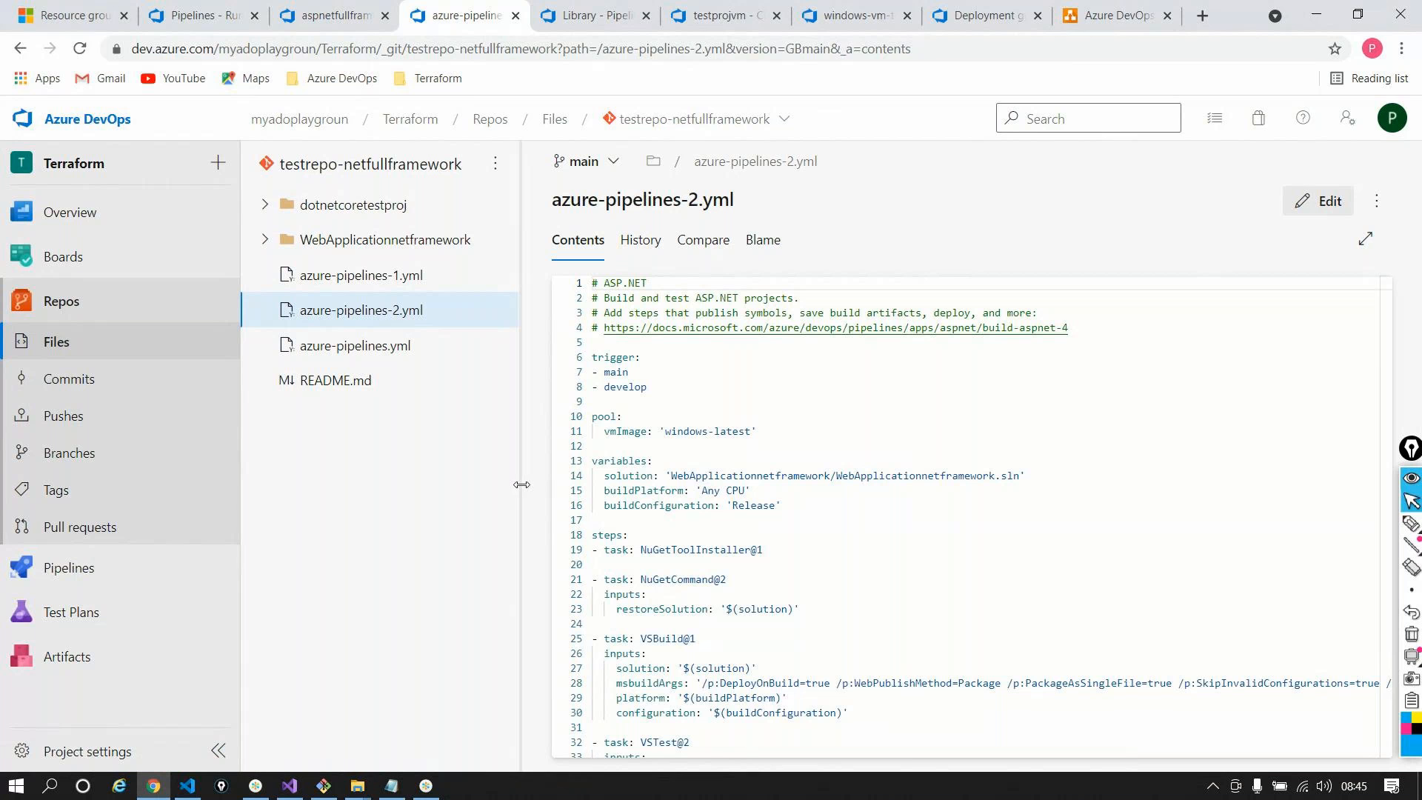
Confirm run #20211007.1 finished, checking its job log and the aspnetfullframworkpipeline definition
{"action": "mouse_move", "coordinate": [111, 567]}
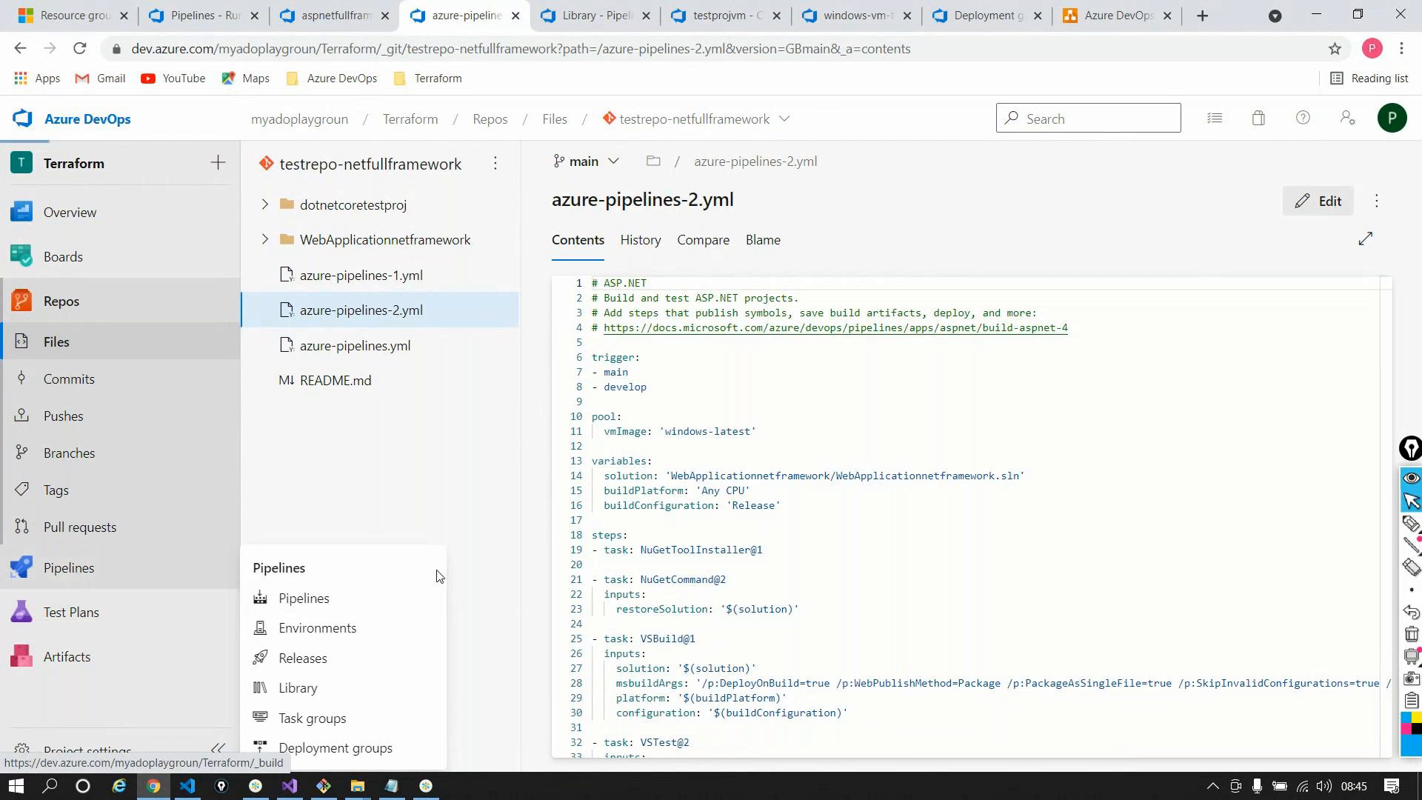
{"action": "left_click", "coordinate": [437, 575]}
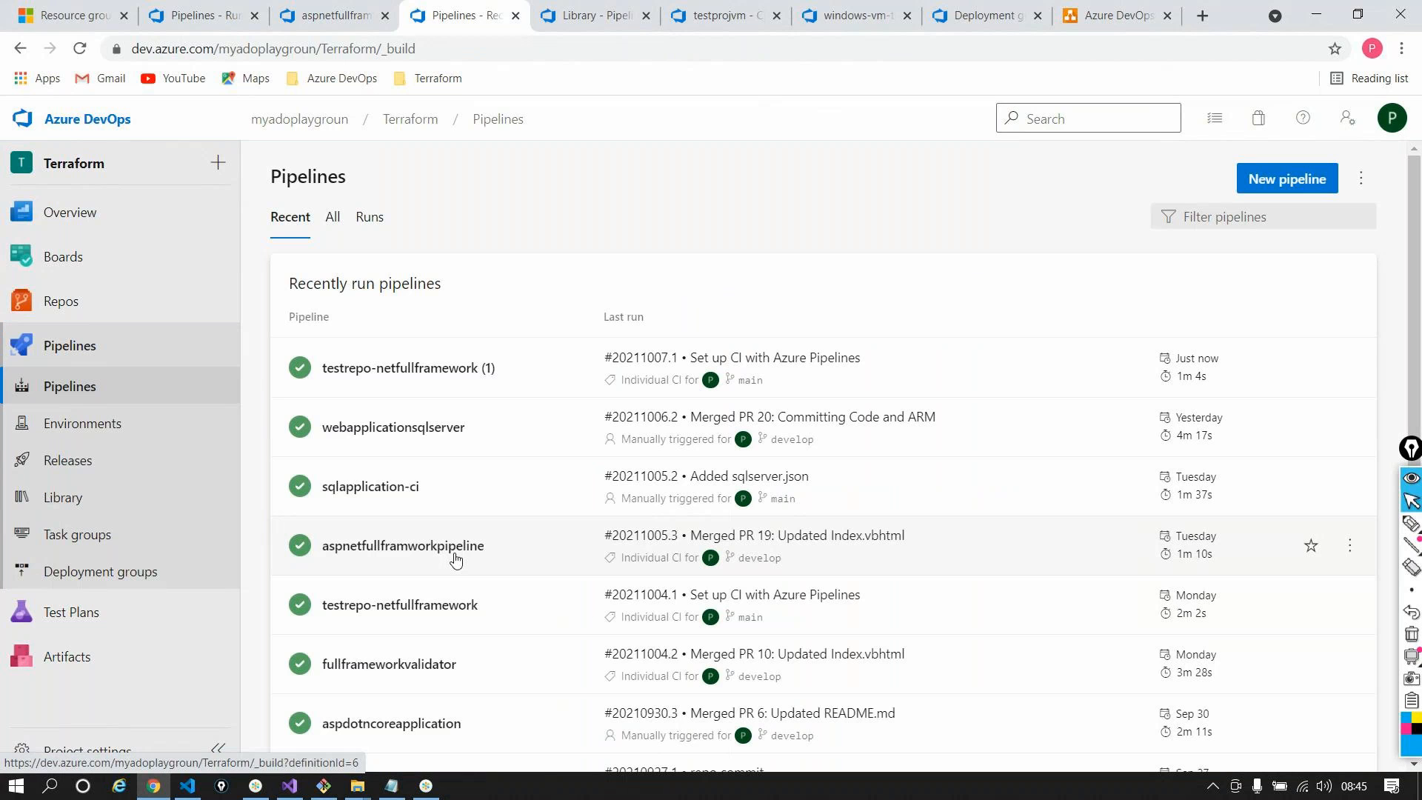
{"action": "left_click", "coordinate": [372, 6]}
{"action": "left_click", "coordinate": [206, 10]}
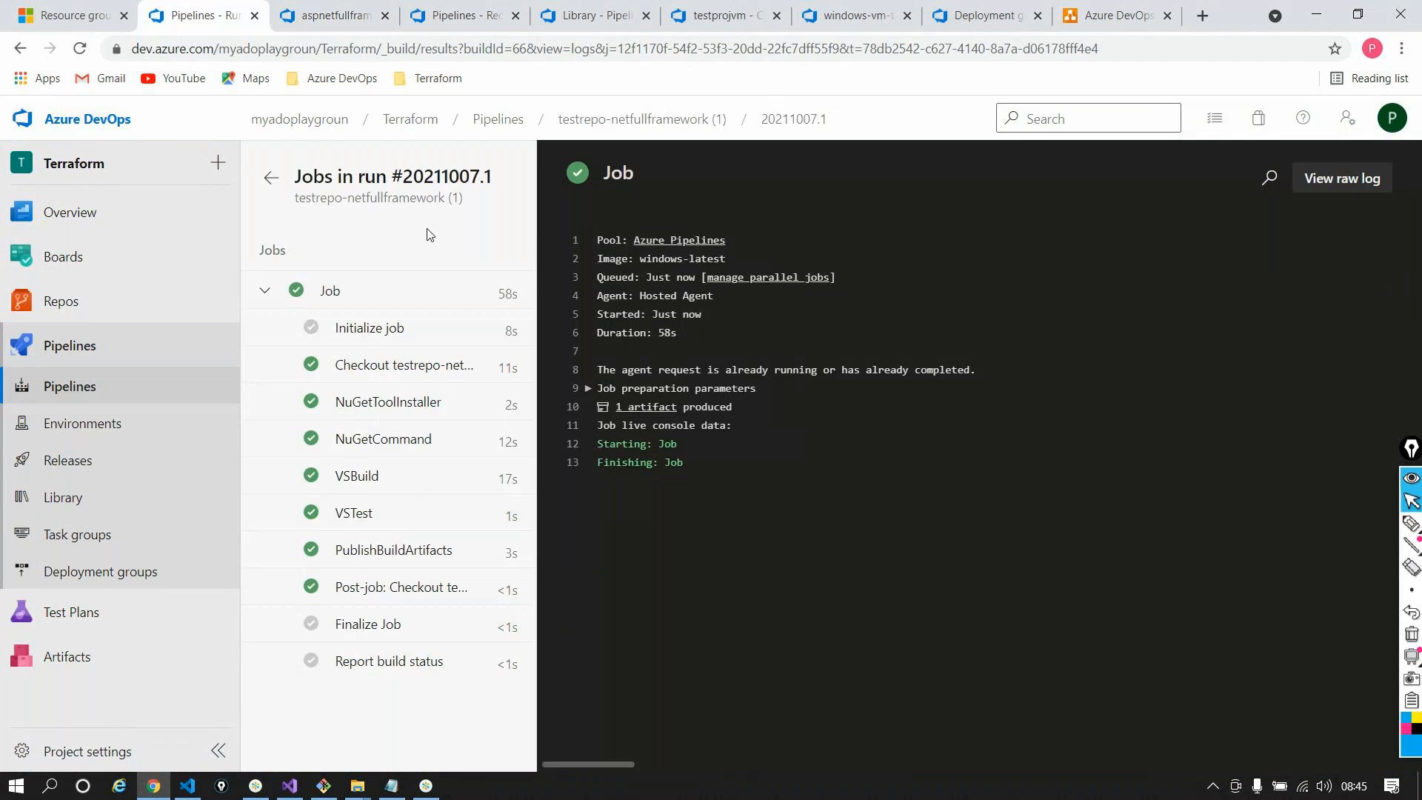
{"action": "left_click", "coordinate": [326, 10]}
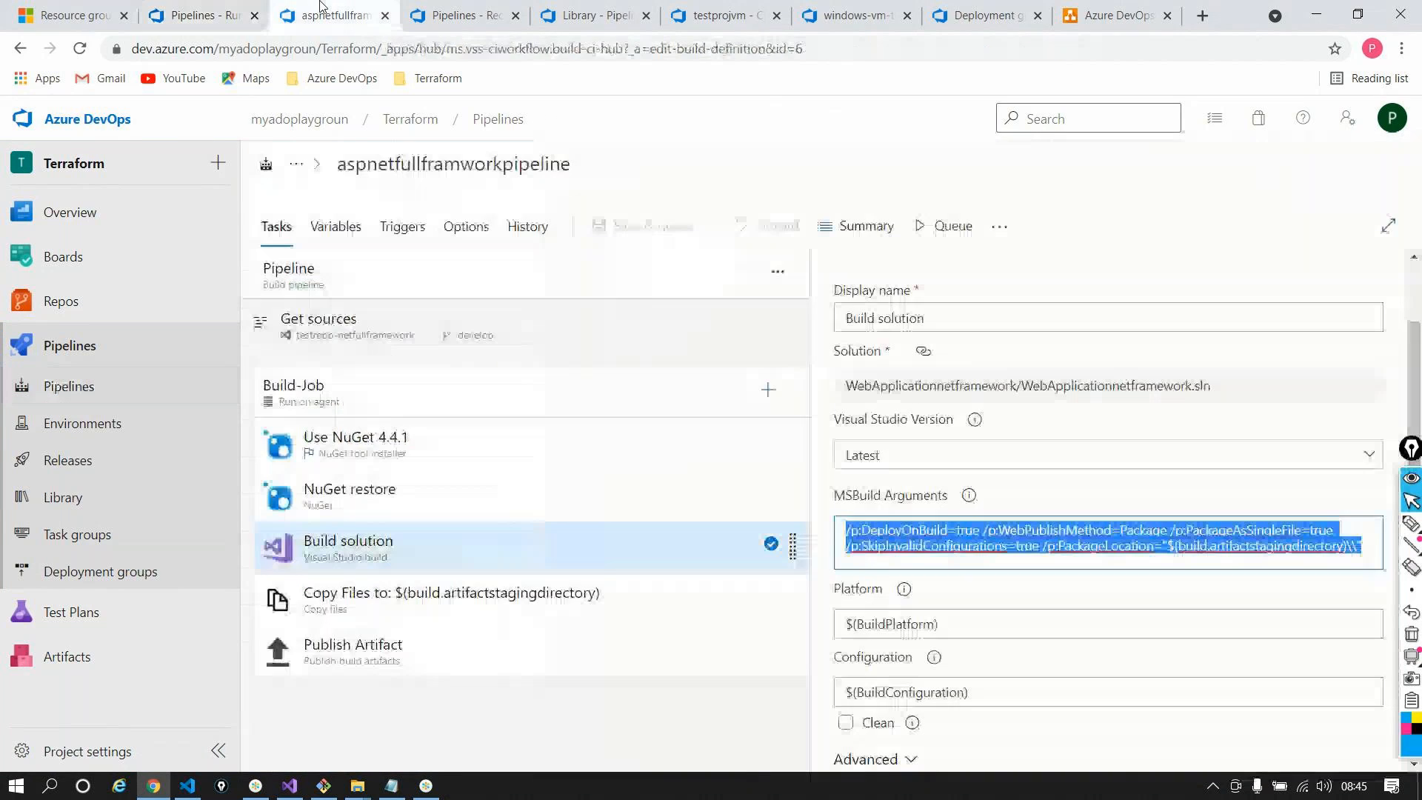
{"action": "left_click", "coordinate": [422, 6]}
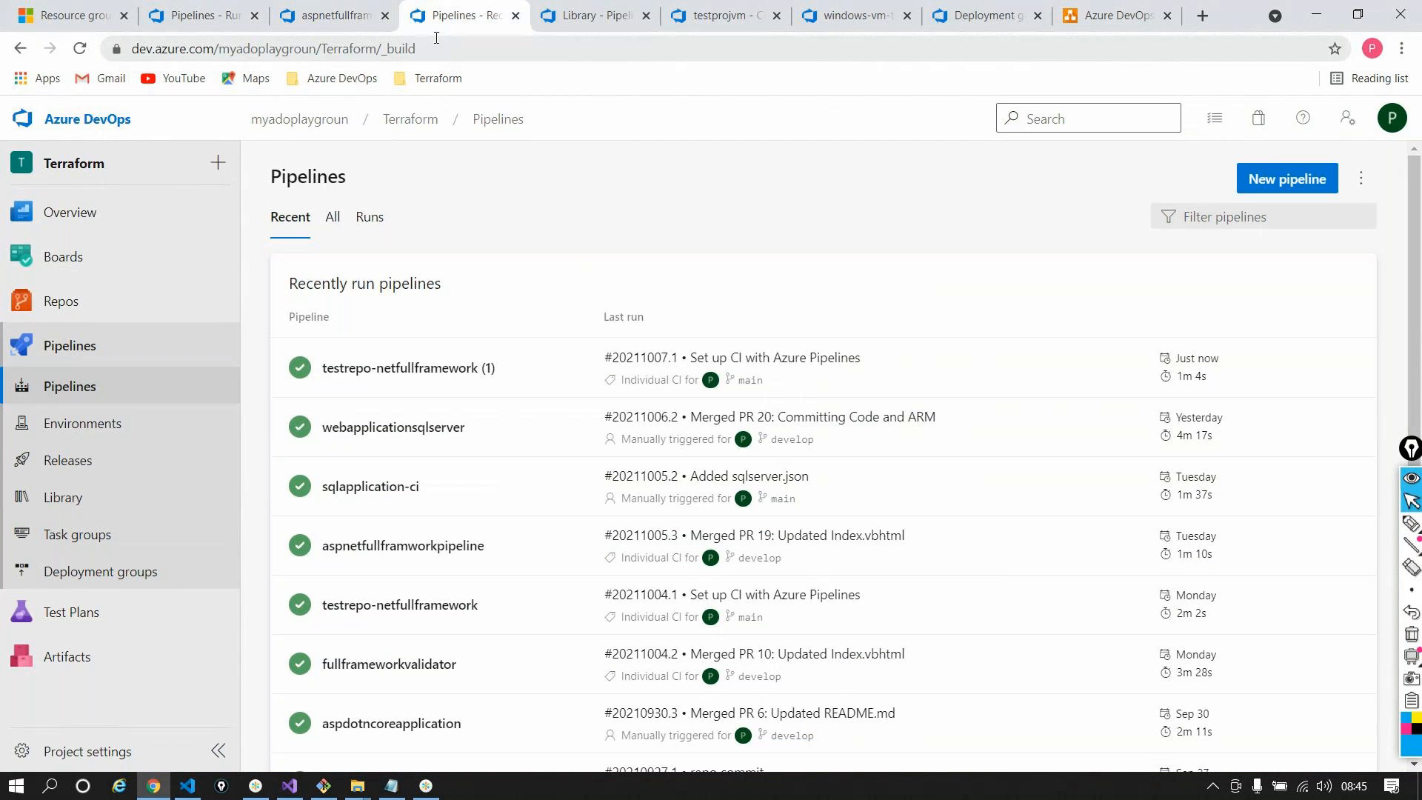
Export the webapplicationsqlserver pipeline definition as a downloaded YAML file
{"action": "left_click", "coordinate": [434, 422]}
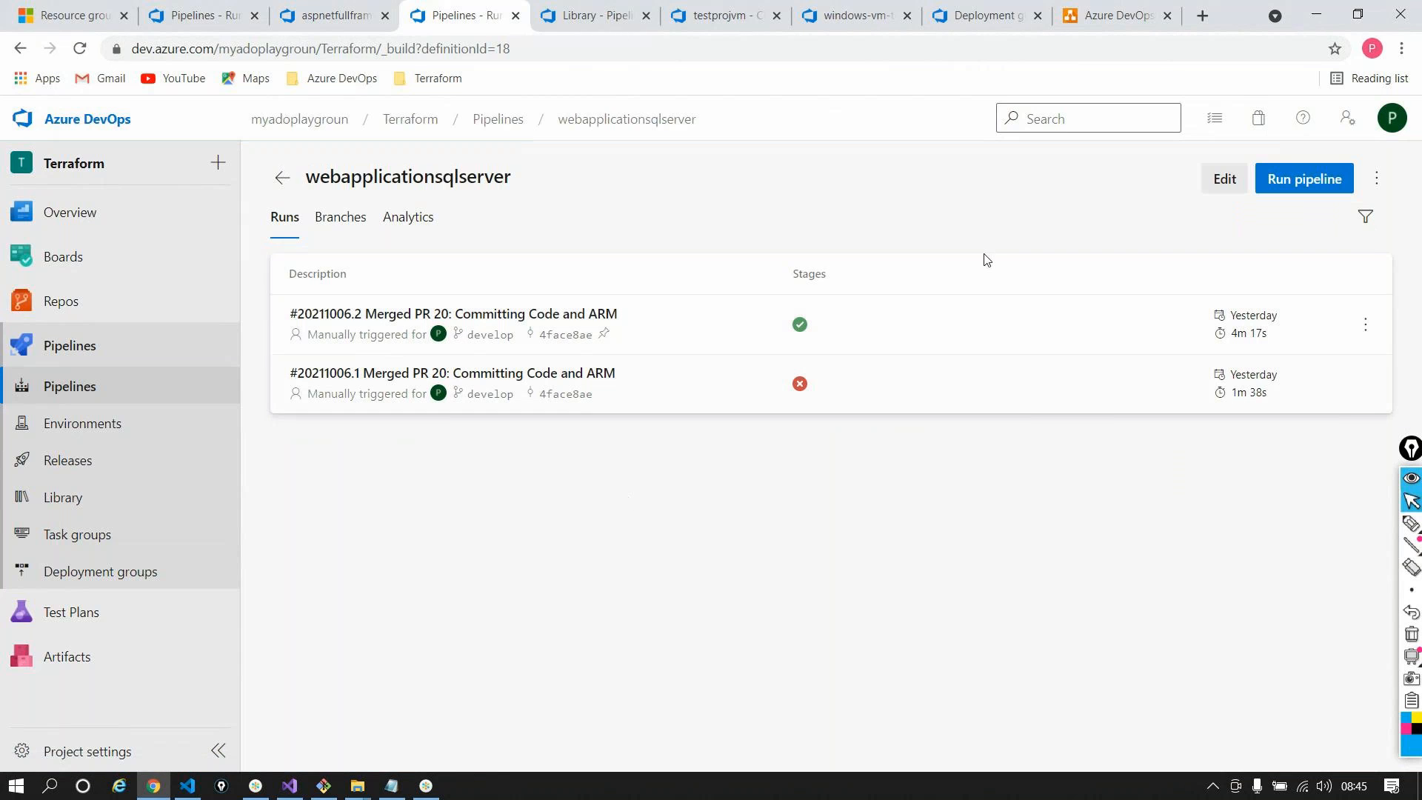
{"action": "left_click", "coordinate": [1209, 186]}
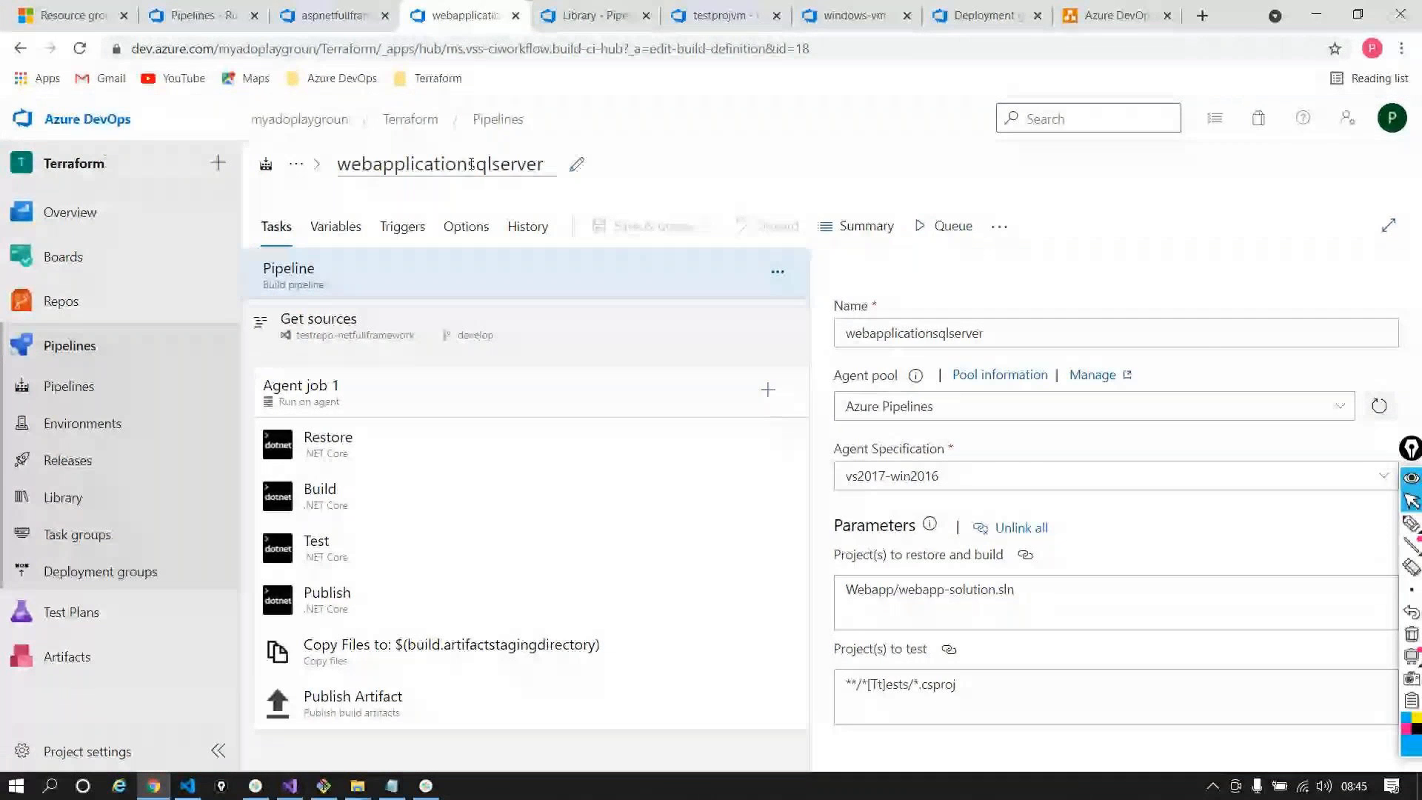
{"action": "left_click", "coordinate": [498, 118]}
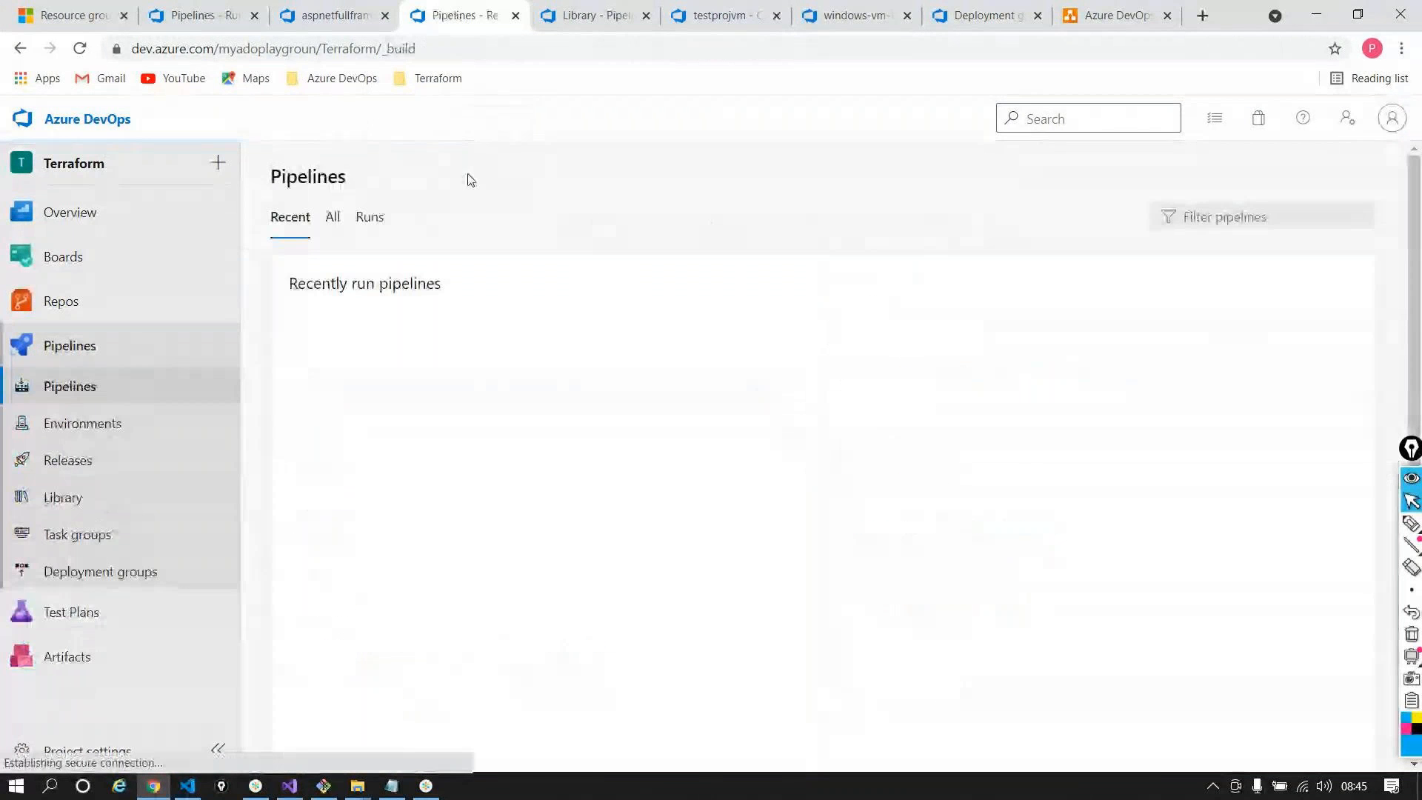
{"action": "left_click", "coordinate": [459, 366]}
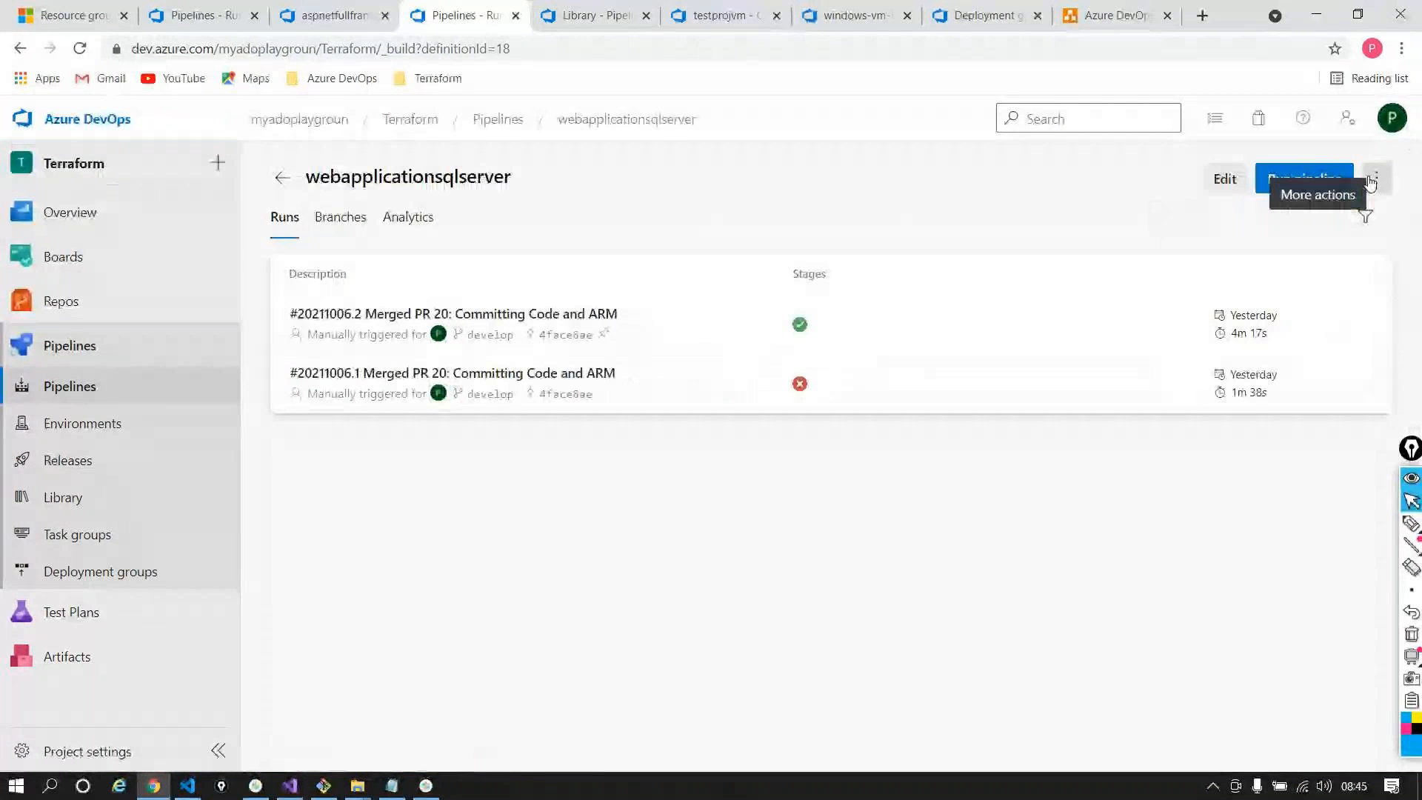
{"action": "left_click", "coordinate": [1375, 179]}
{"action": "left_click", "coordinate": [1282, 441]}
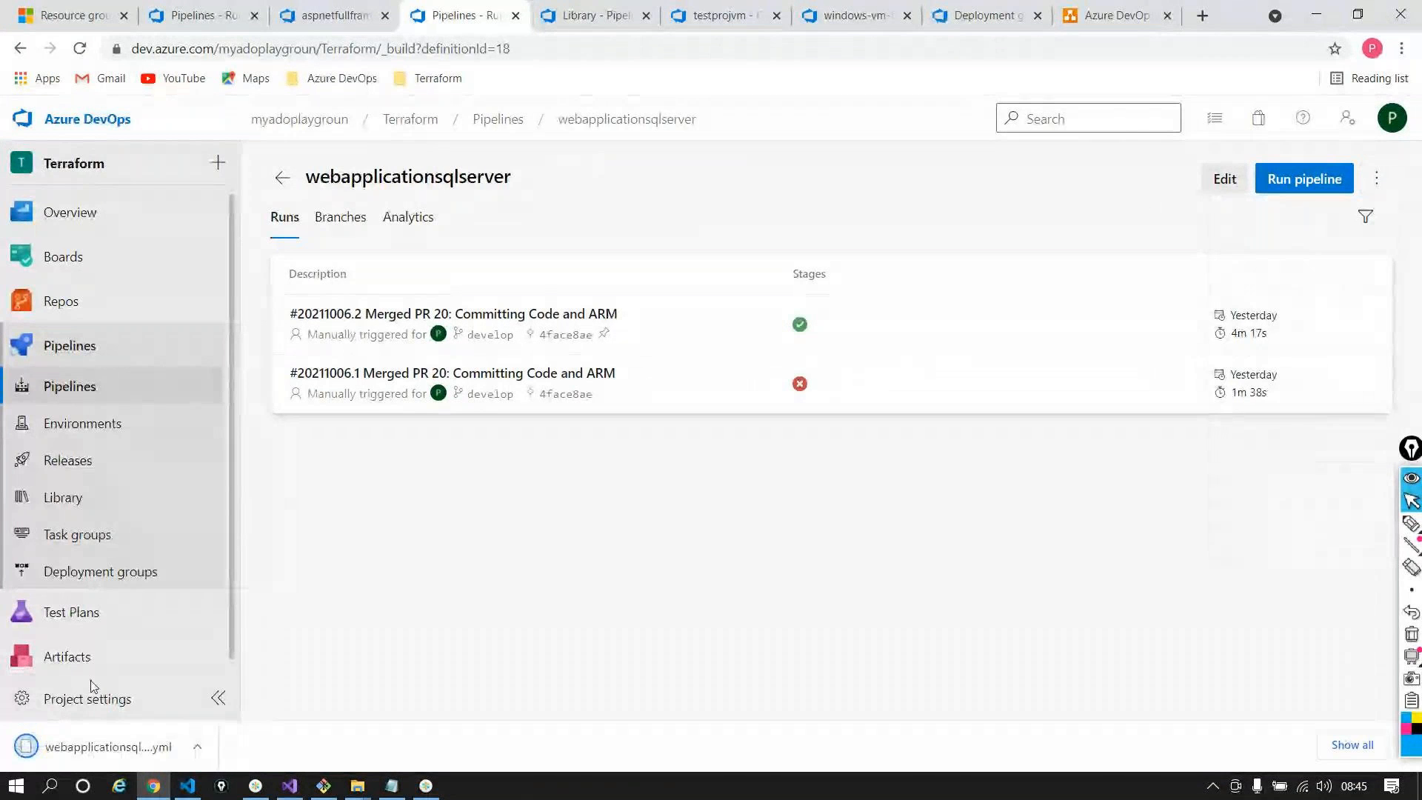
{"action": "left_click", "coordinate": [197, 746]}
Open the downloaded webapplicationsqlserver.yml in Visual Studio Code without making it the default app
{"action": "left_click", "coordinate": [250, 685]}
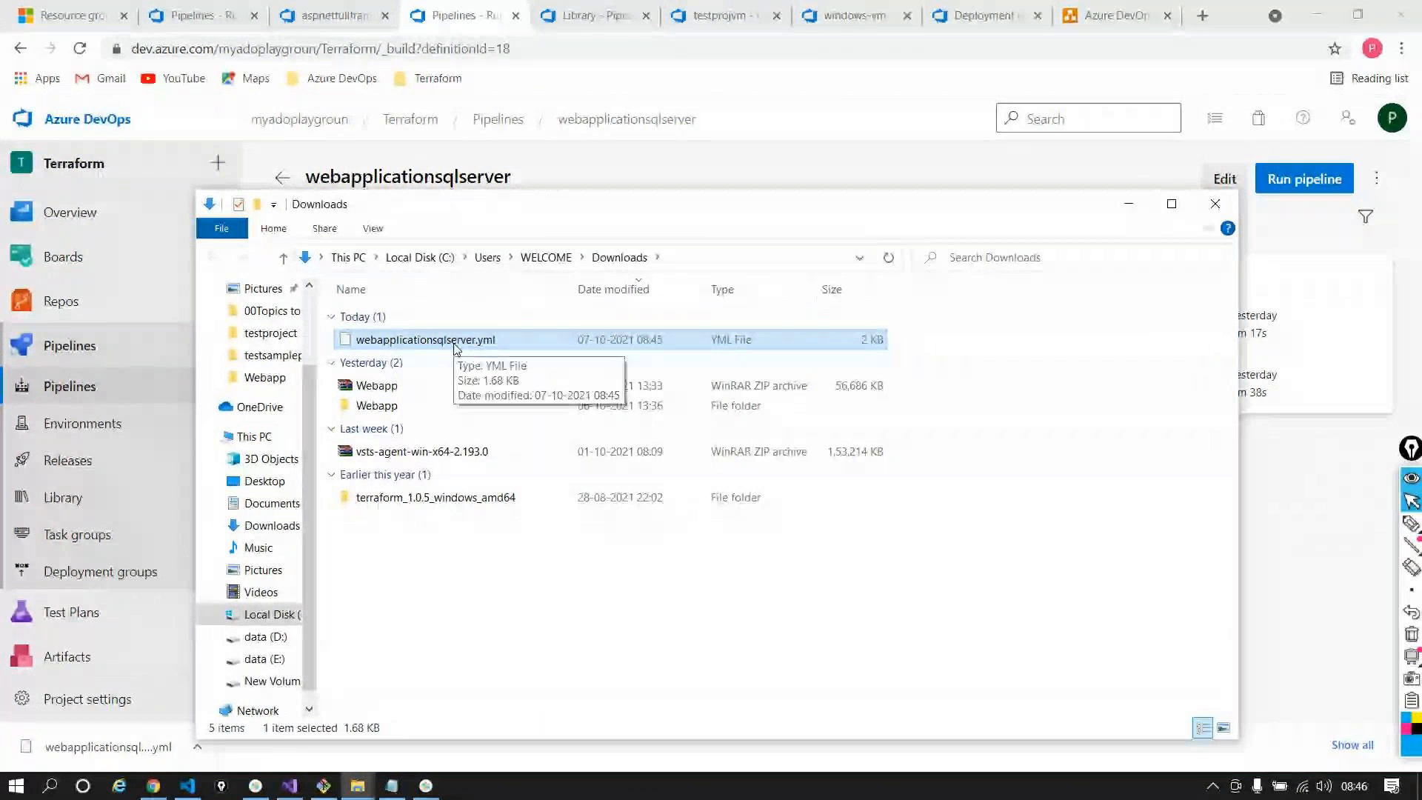
{"action": "double_click", "coordinate": [453, 341]}
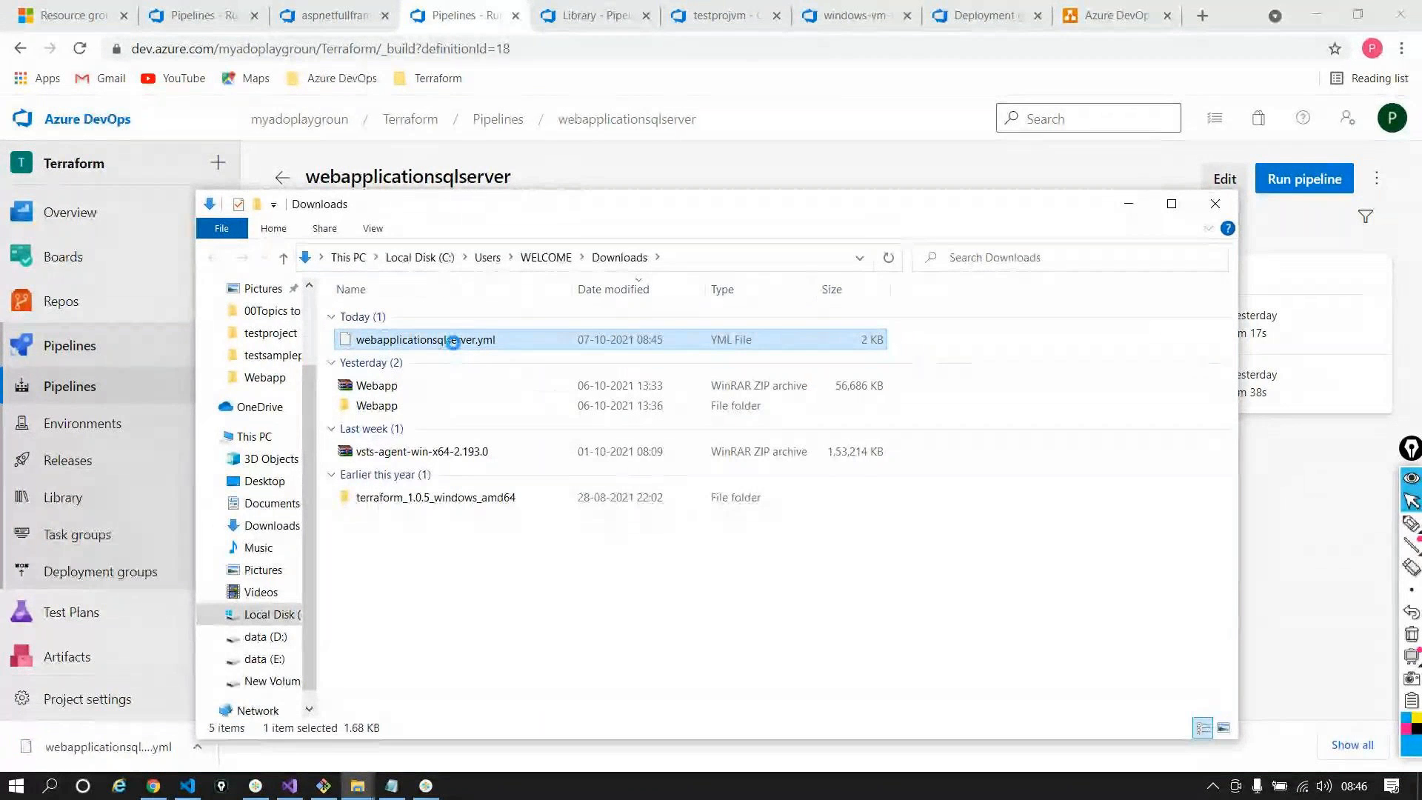
{"action": "right_click", "coordinate": [453, 342]}
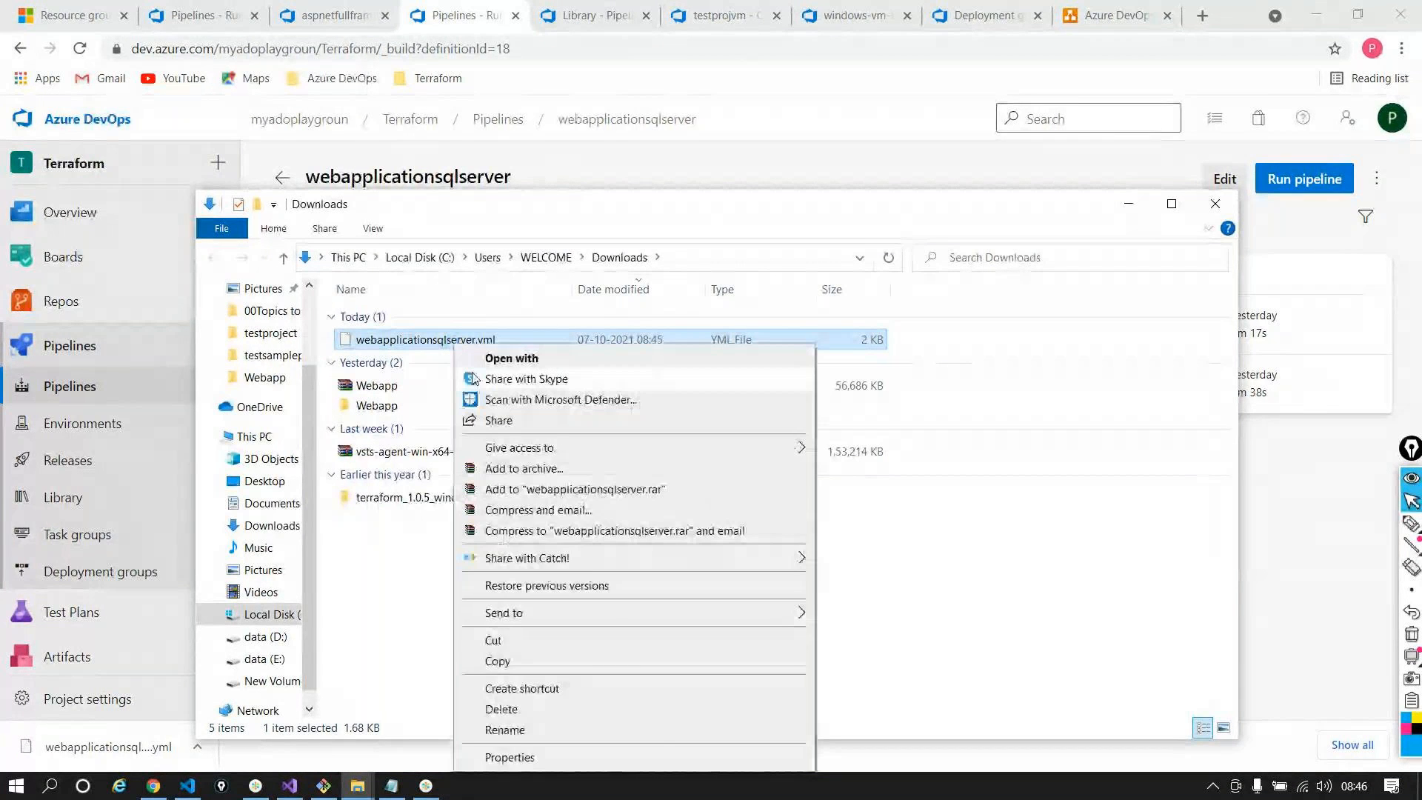
{"action": "left_click", "coordinate": [643, 640]}
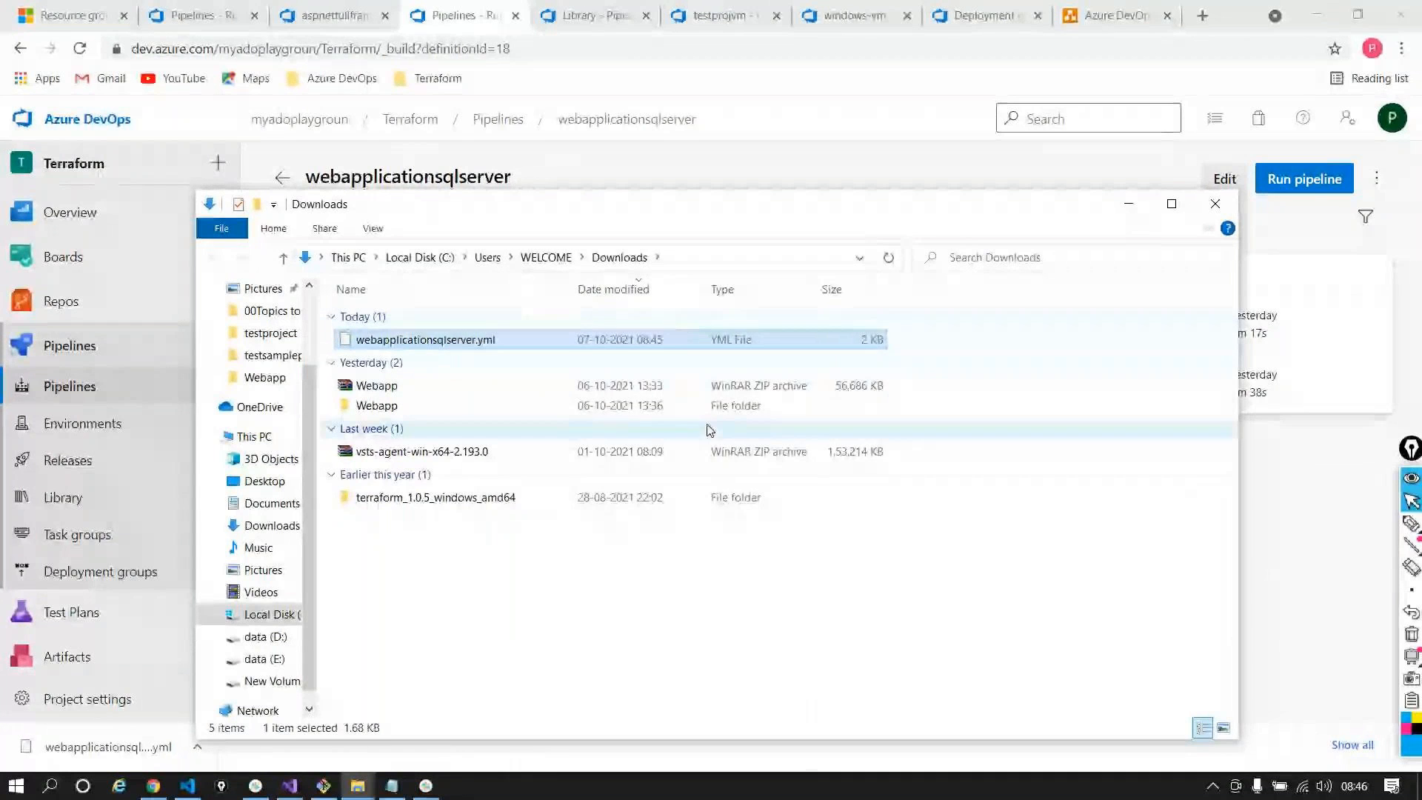
{"action": "left_click", "coordinate": [559, 415]}
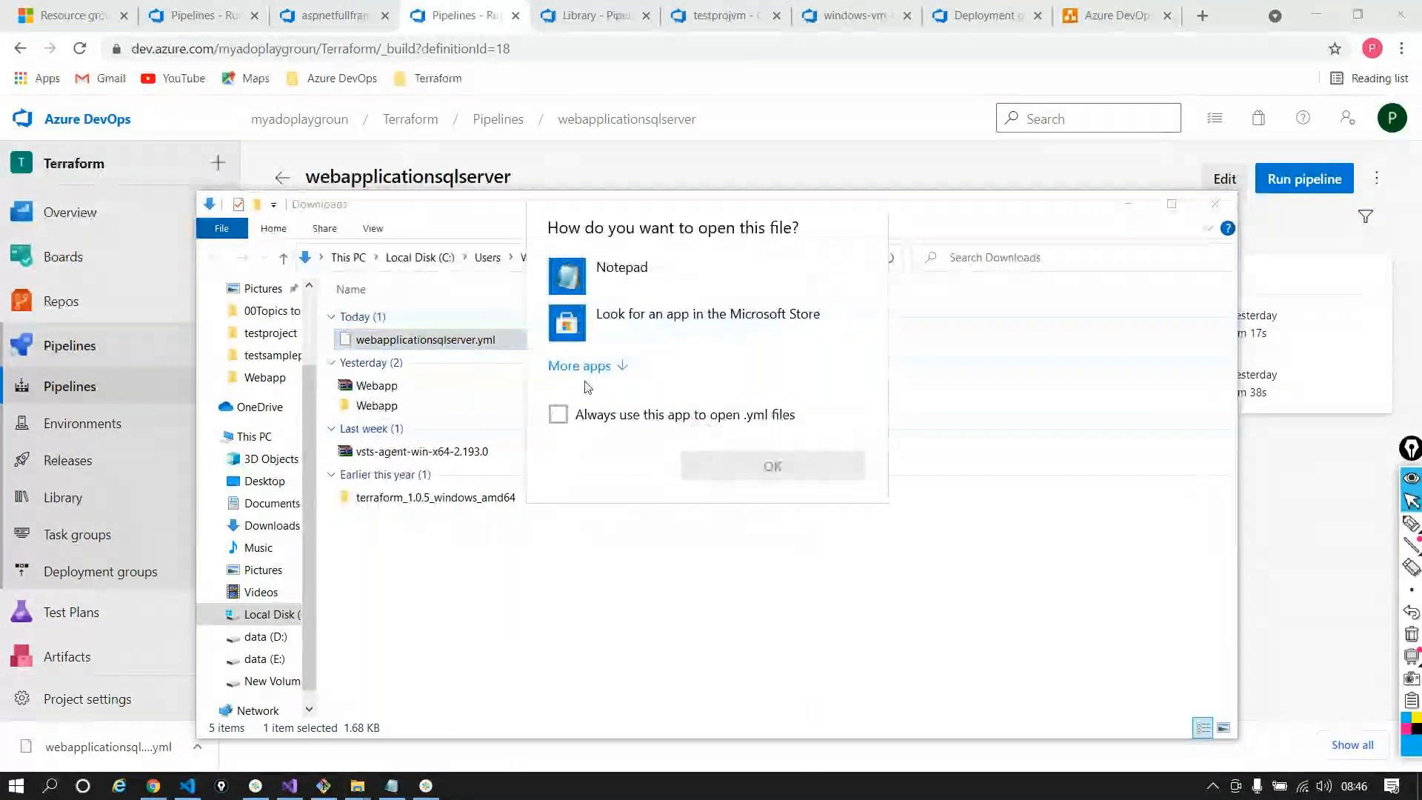
{"action": "left_click", "coordinate": [588, 370]}
{"action": "scroll", "coordinate": [640, 451], "scroll_direction": "down", "scroll_amount": 3}
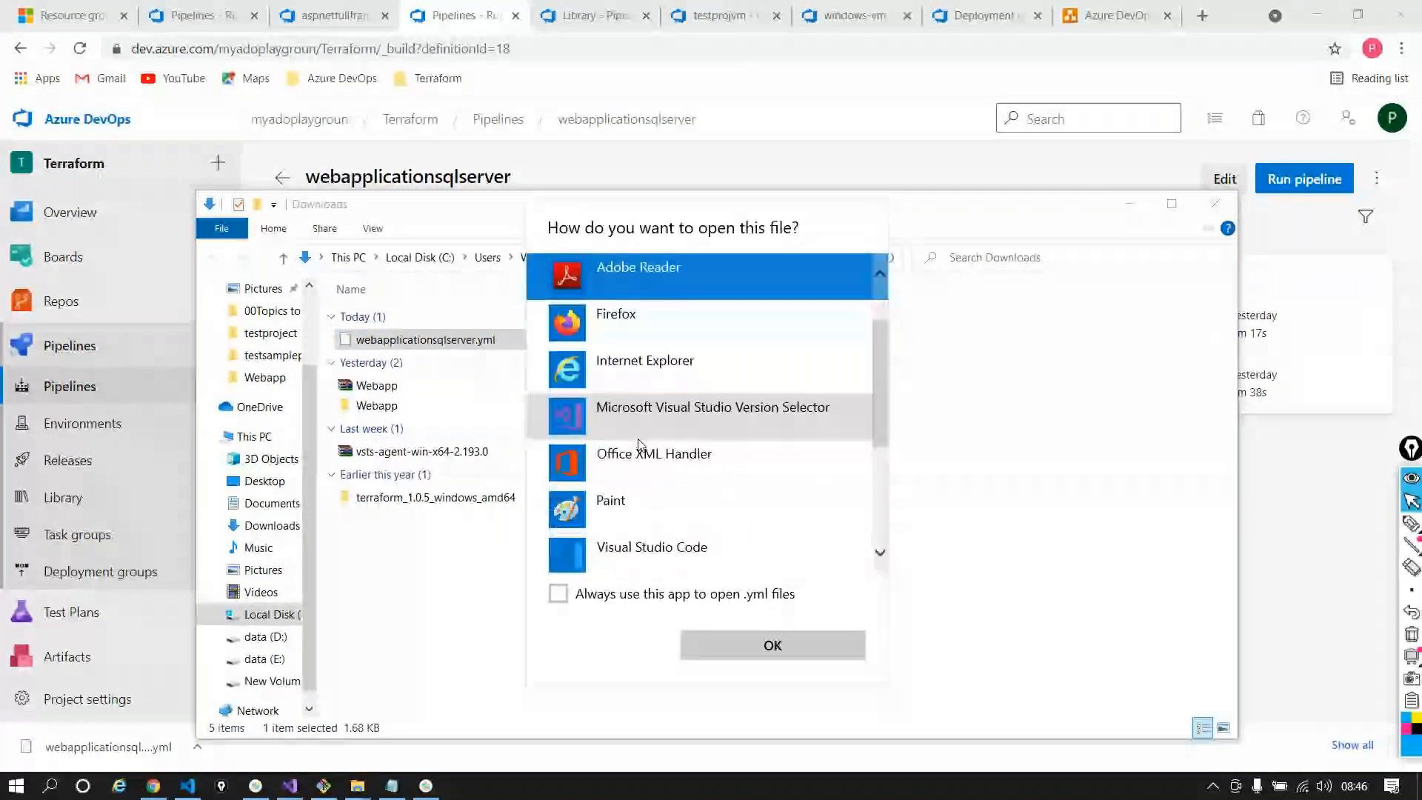
{"action": "left_click", "coordinate": [645, 450]}
{"action": "left_click", "coordinate": [751, 649]}
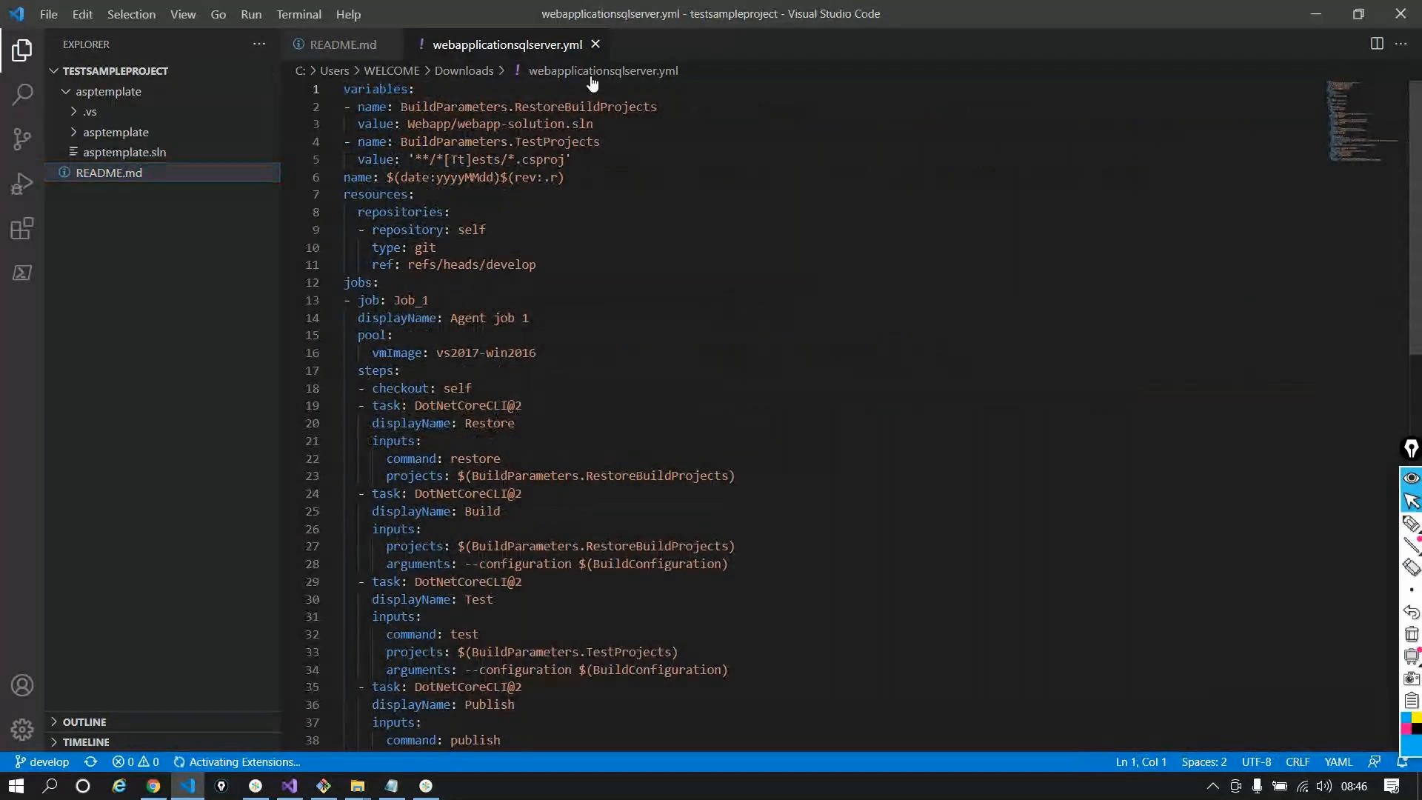
Read through webapplicationsqlserver.yml in VS Code, then minimize the editor
{"action": "scroll", "coordinate": [587, 315], "scroll_direction": "down", "scroll_amount": 1}
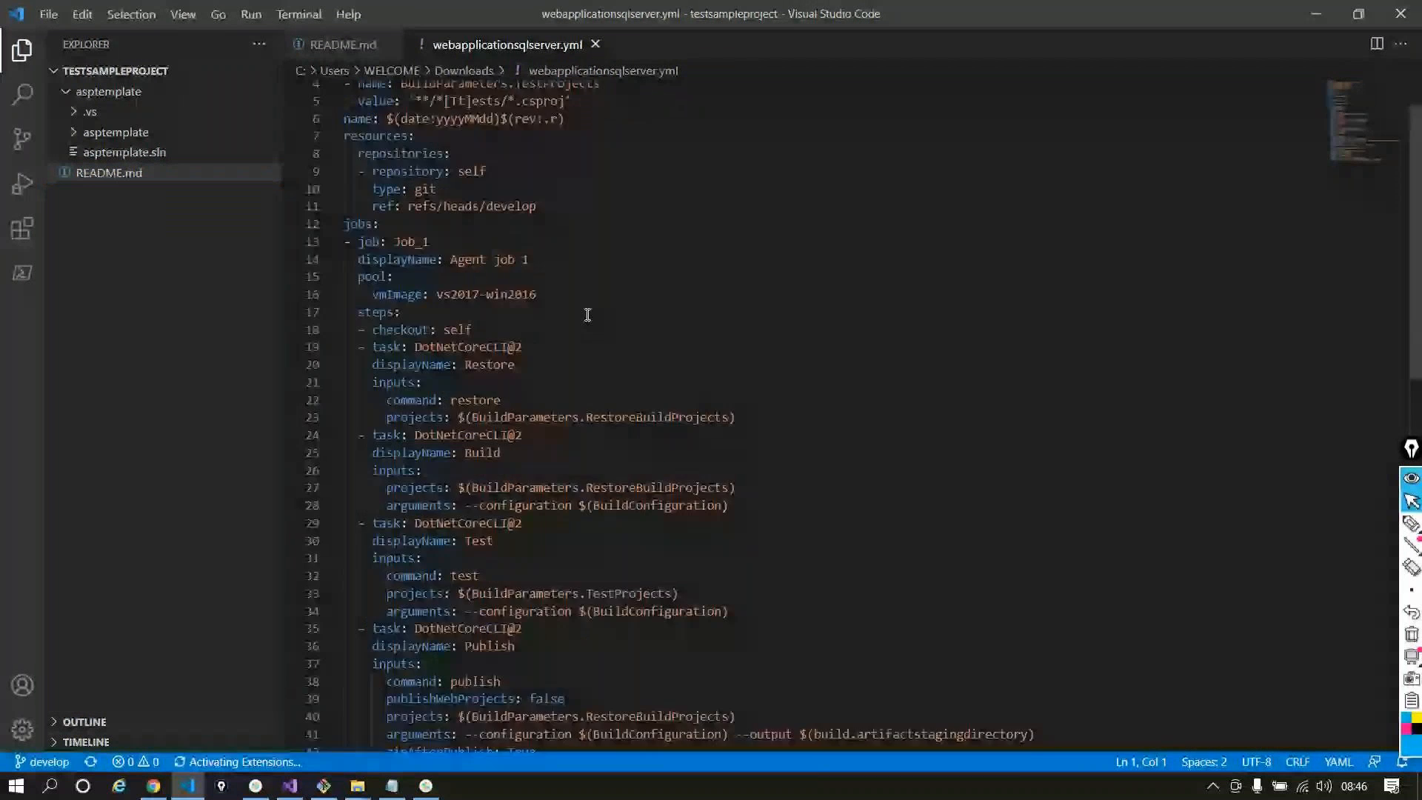
{"action": "scroll", "coordinate": [587, 315], "scroll_direction": "down", "scroll_amount": 10}
{"action": "scroll", "coordinate": [587, 314], "scroll_direction": "up", "scroll_amount": 11}
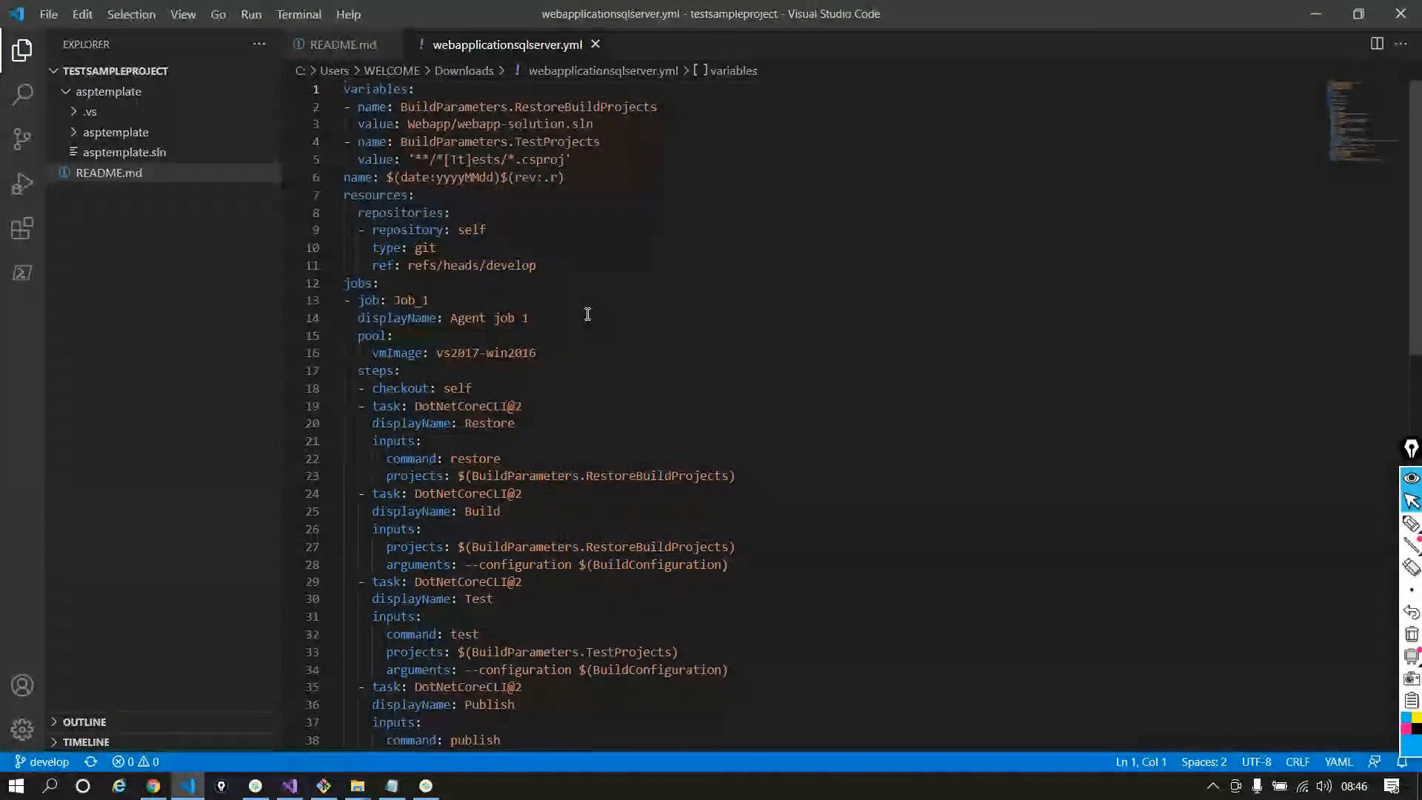
{"action": "left_click", "coordinate": [1315, 13]}
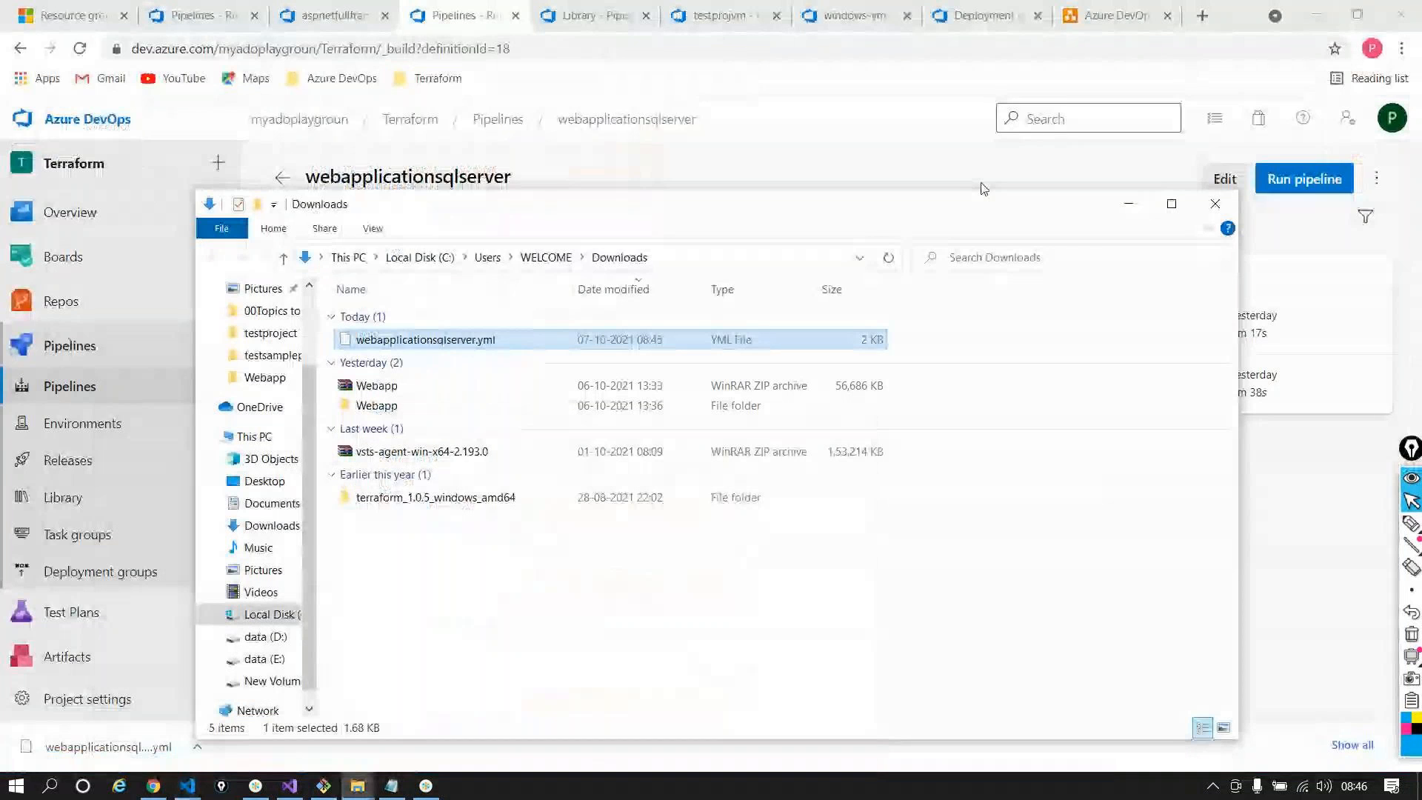
Review run #20211007.1's logs and summary, then check the testprojvm - CD Release-1 dev deployment
{"action": "left_click", "coordinate": [1124, 203]}
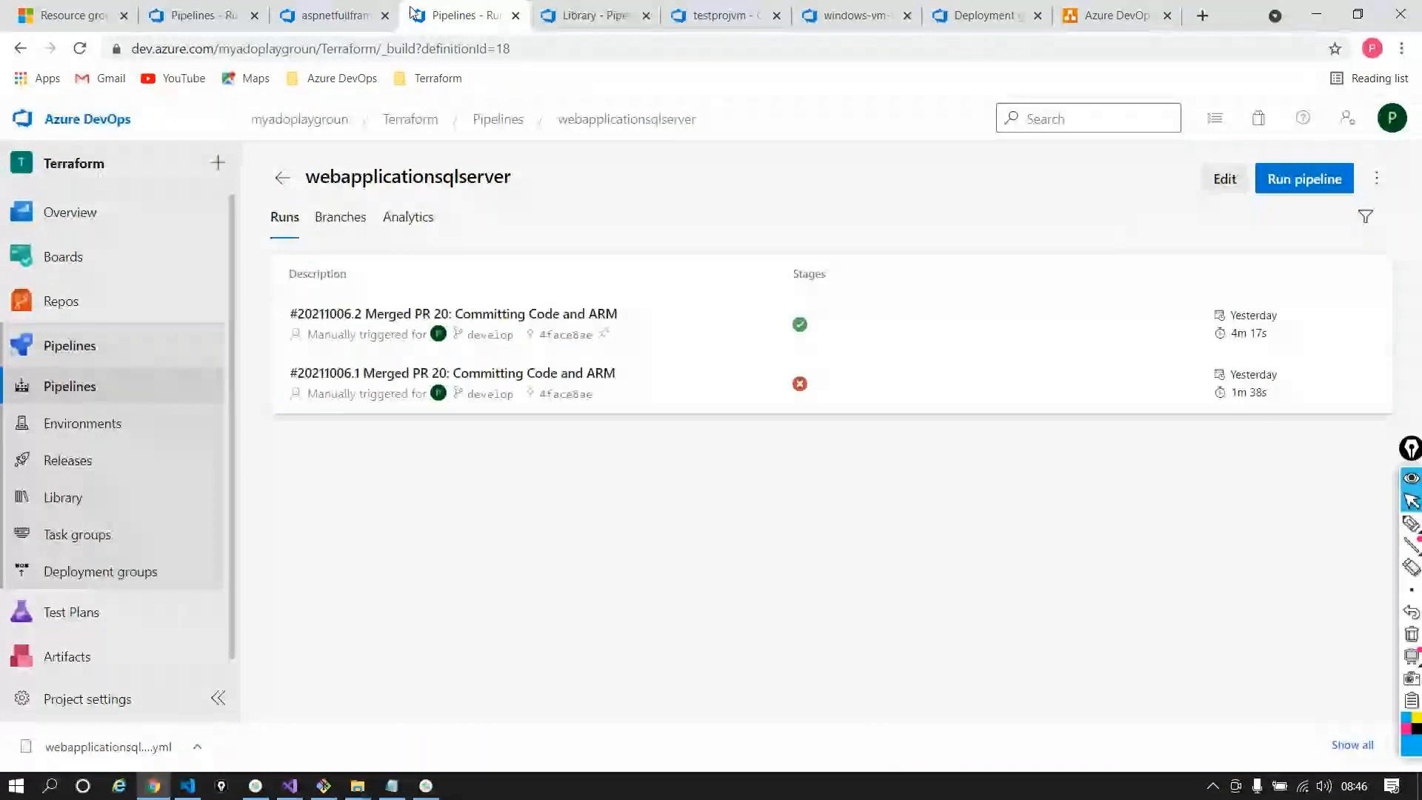
{"action": "left_click", "coordinate": [306, 16]}
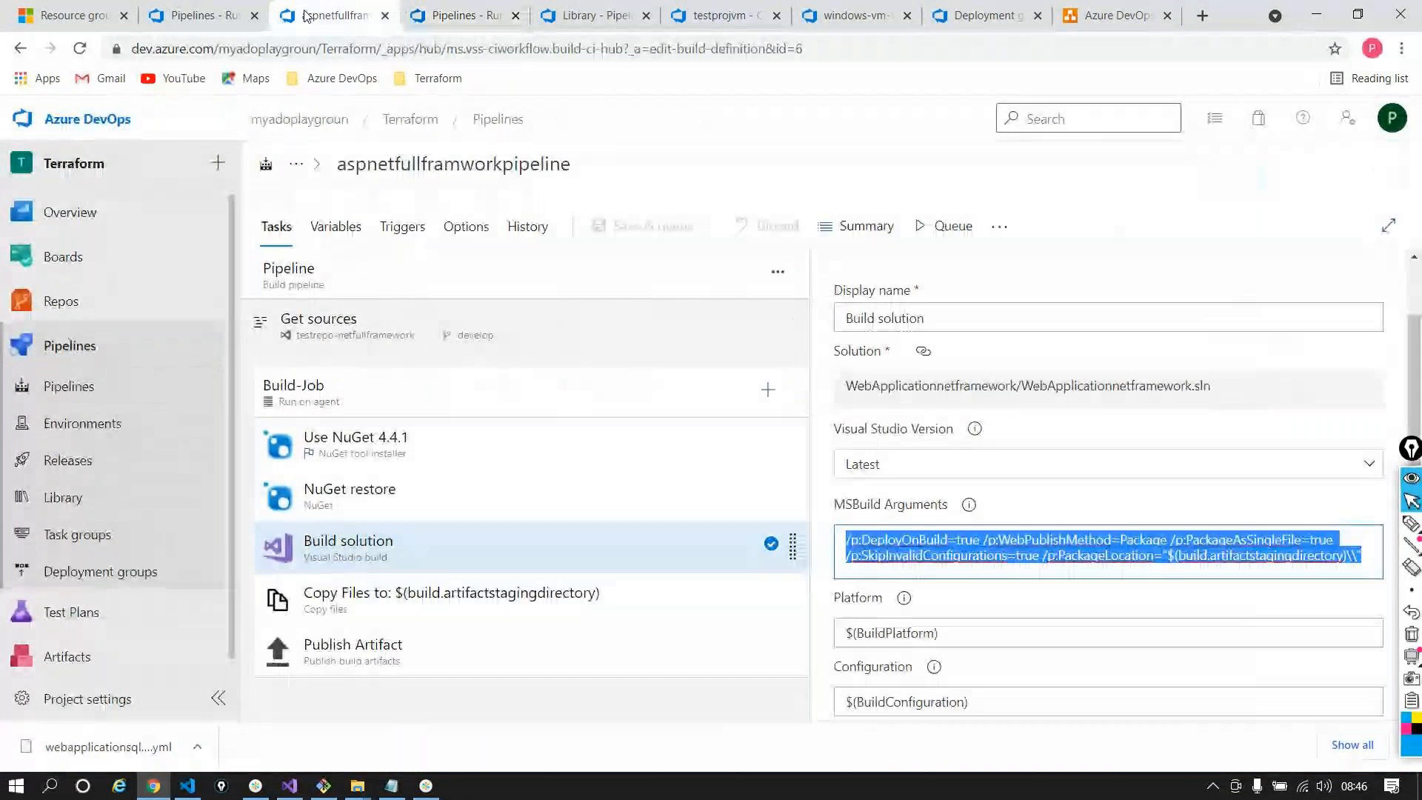
{"action": "left_click", "coordinate": [196, 16]}
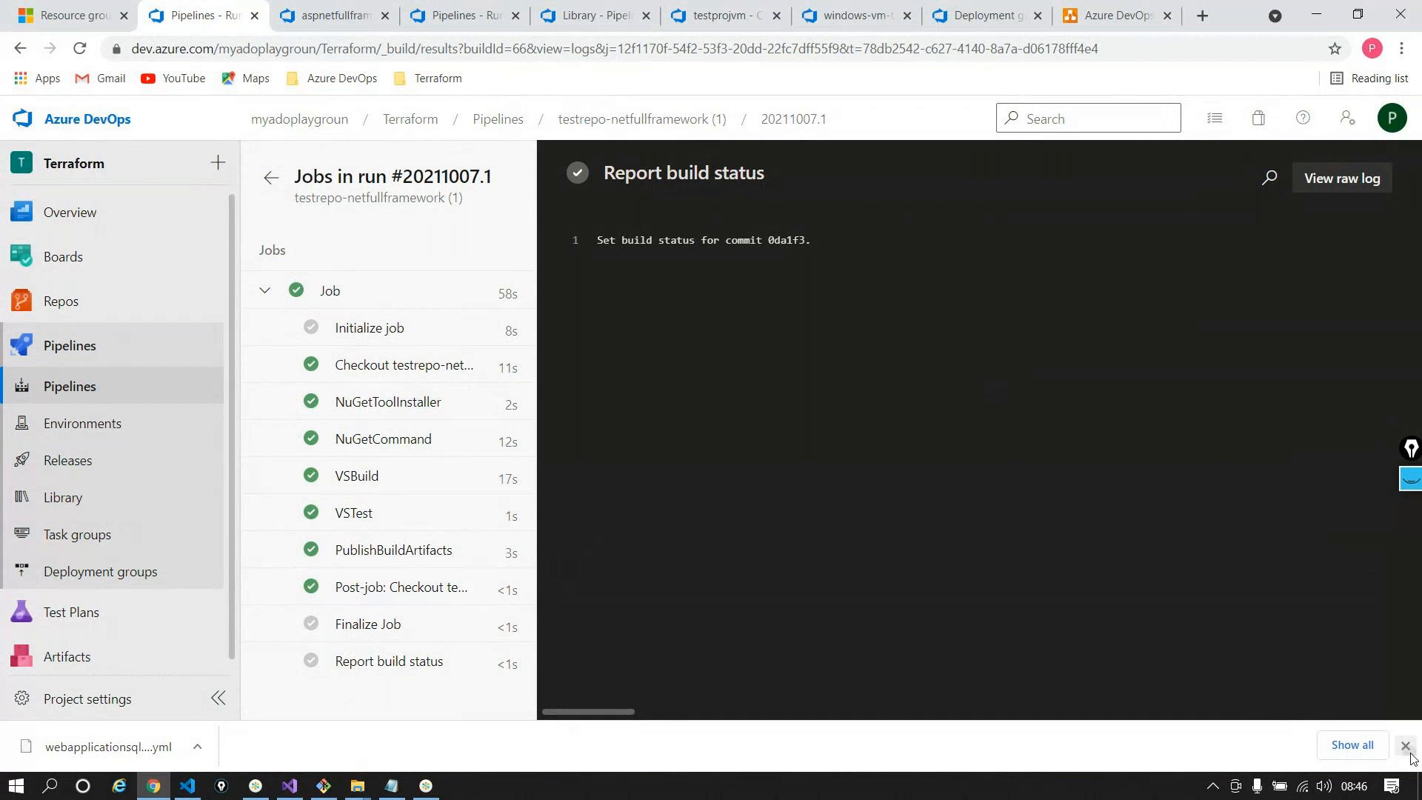
{"action": "left_click", "coordinate": [1405, 744]}
{"action": "left_click", "coordinate": [271, 178]}
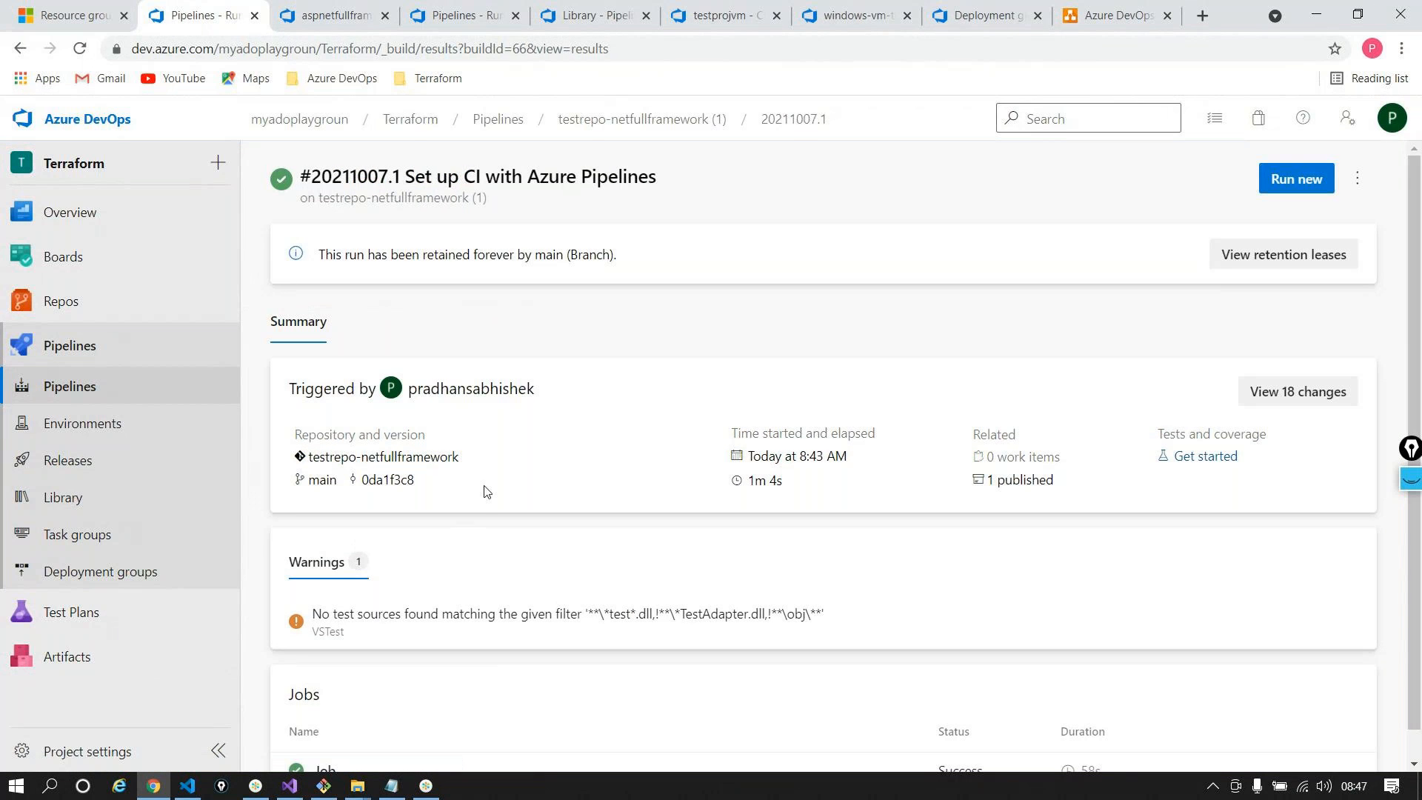
{"action": "scroll", "coordinate": [485, 491], "scroll_direction": "down", "scroll_amount": 1}
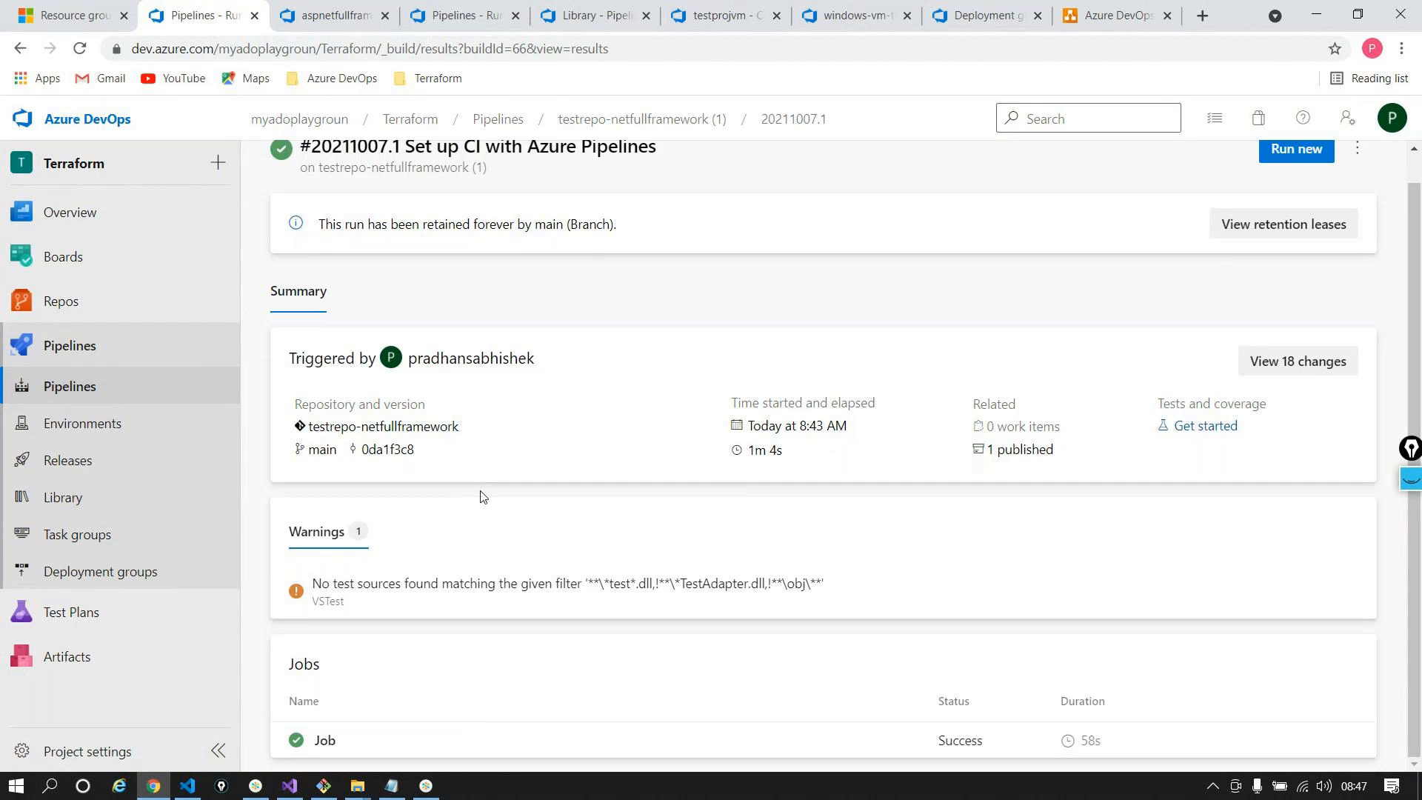
{"action": "left_click", "coordinate": [696, 6]}
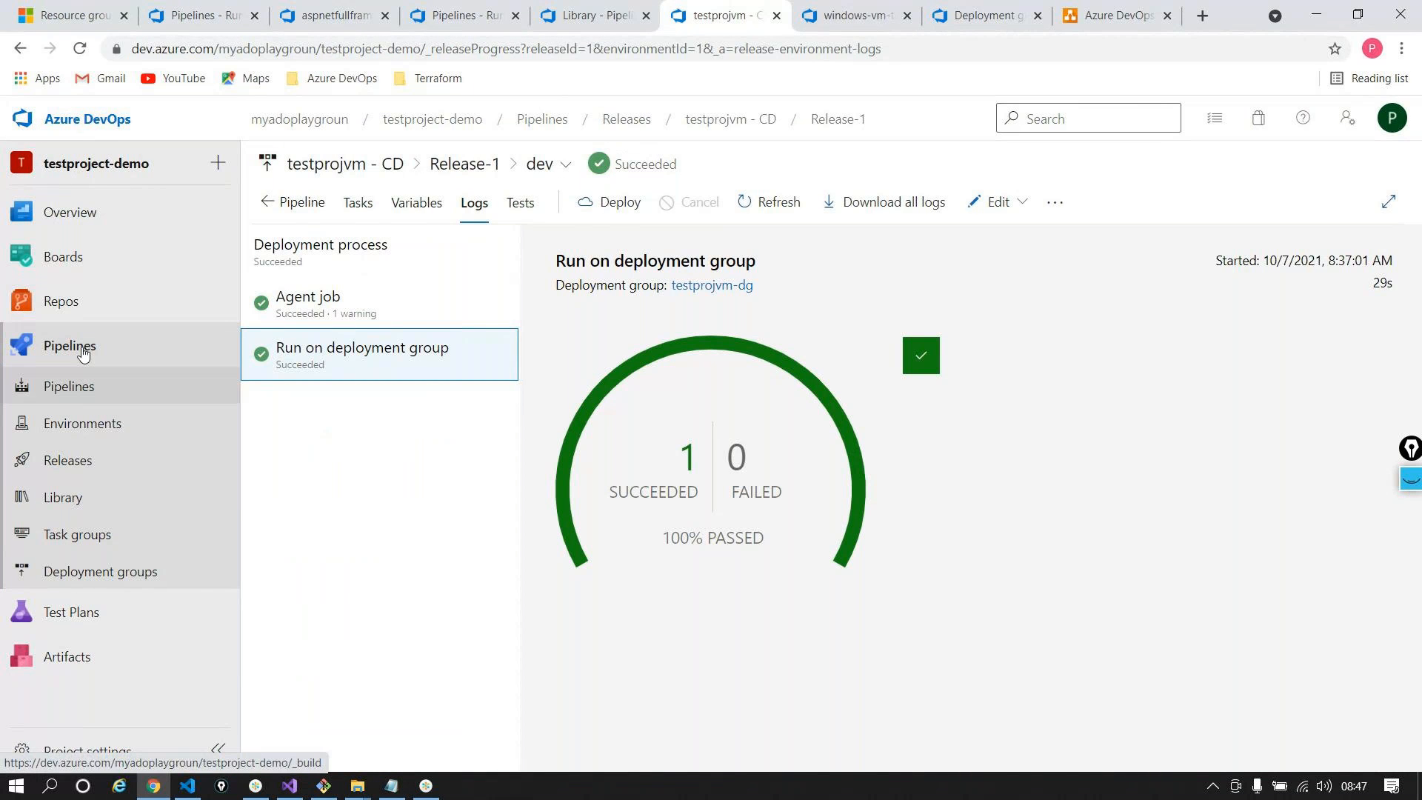
Browse testproject-demo's ArmTemplates and Application folders, then open the testprojvm - CI pipeline for editing
{"action": "mouse_move", "coordinate": [222, 304]}
{"action": "left_click", "coordinate": [324, 337]}
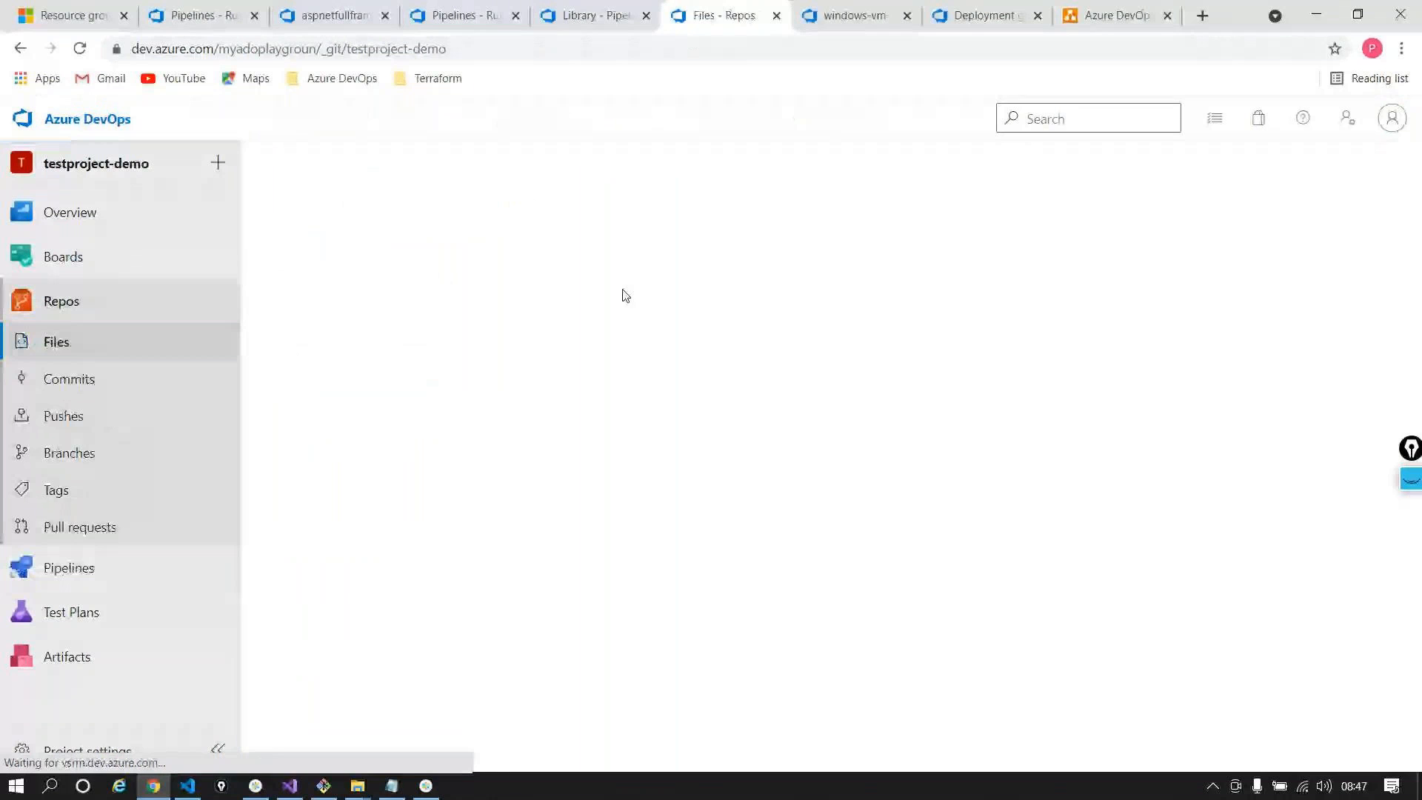
{"action": "left_click", "coordinate": [631, 371]}
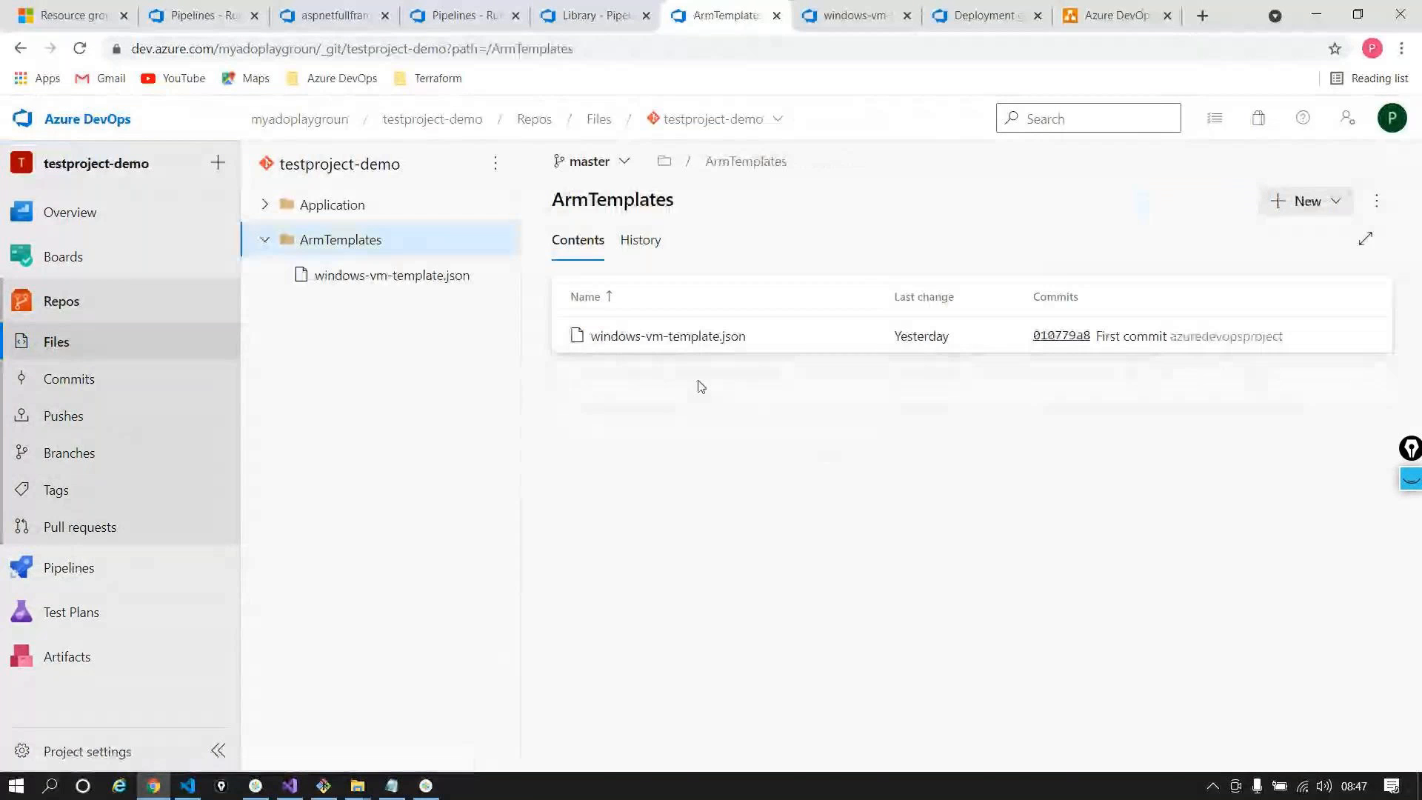
{"action": "left_click", "coordinate": [332, 205]}
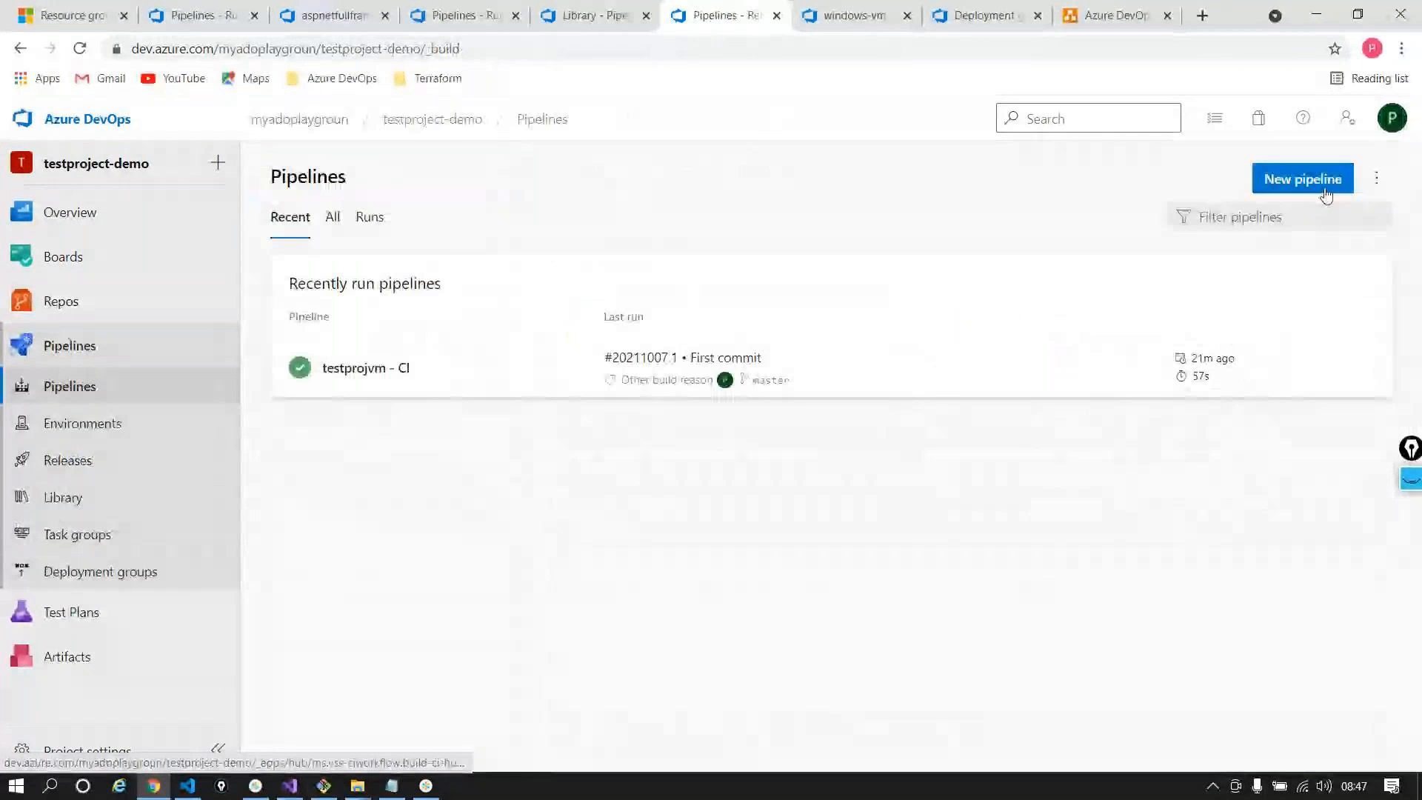
{"action": "left_click", "coordinate": [1374, 182]}
{"action": "left_click", "coordinate": [502, 371]}
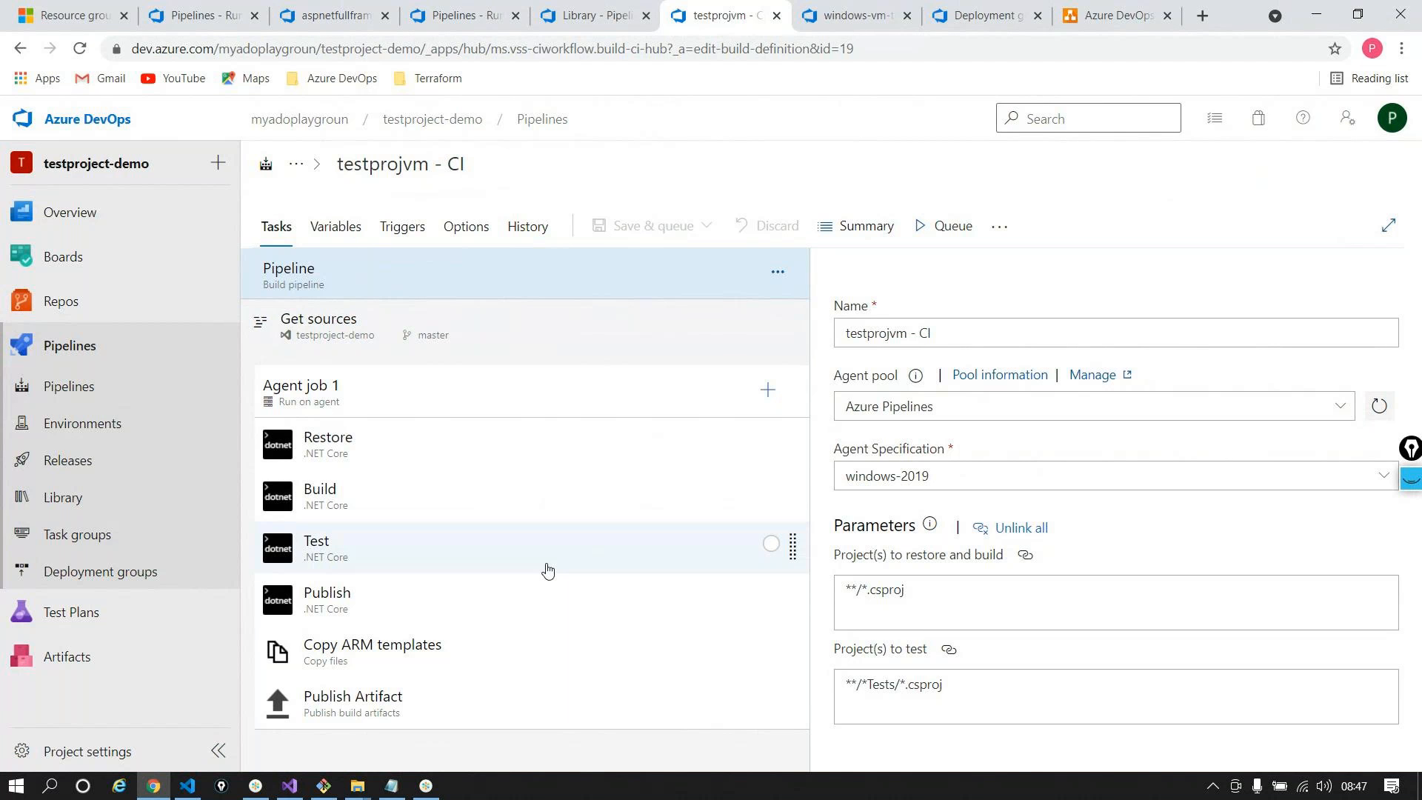
Select all of azure-pipelines-2.yml's contents, then open testproject-demo's repository files
{"action": "left_click", "coordinate": [197, 13]}
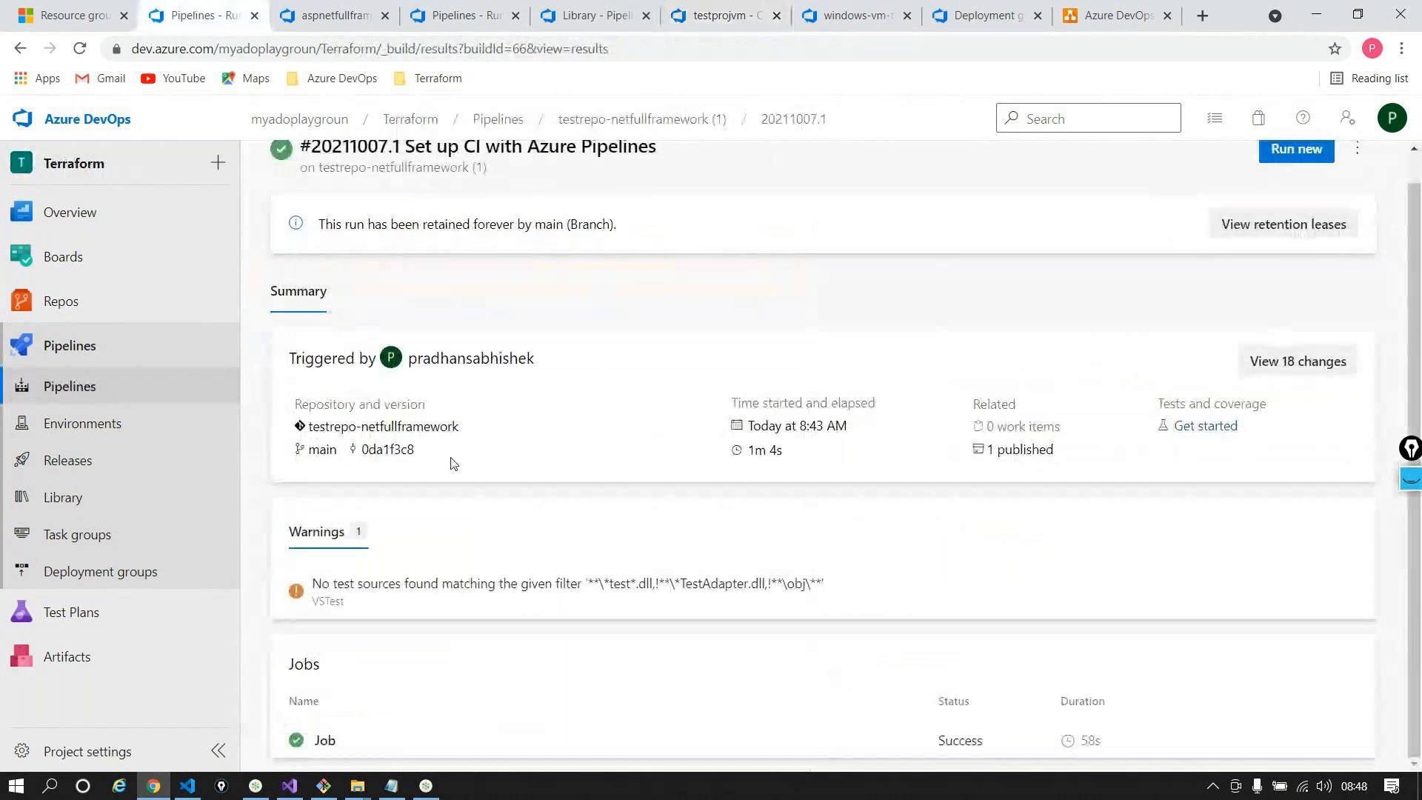
{"action": "mouse_move", "coordinate": [74, 301]}
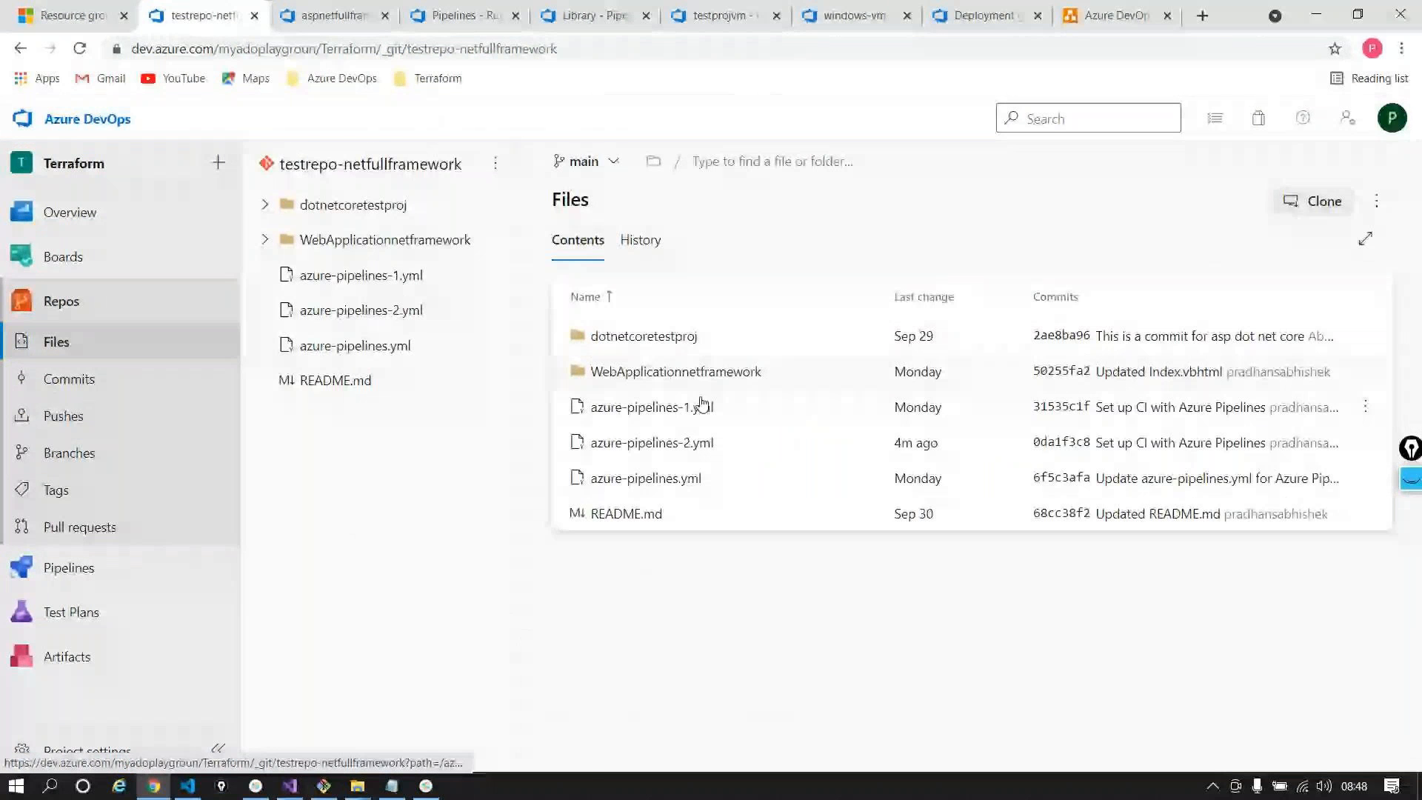
{"action": "left_click", "coordinate": [652, 443]}
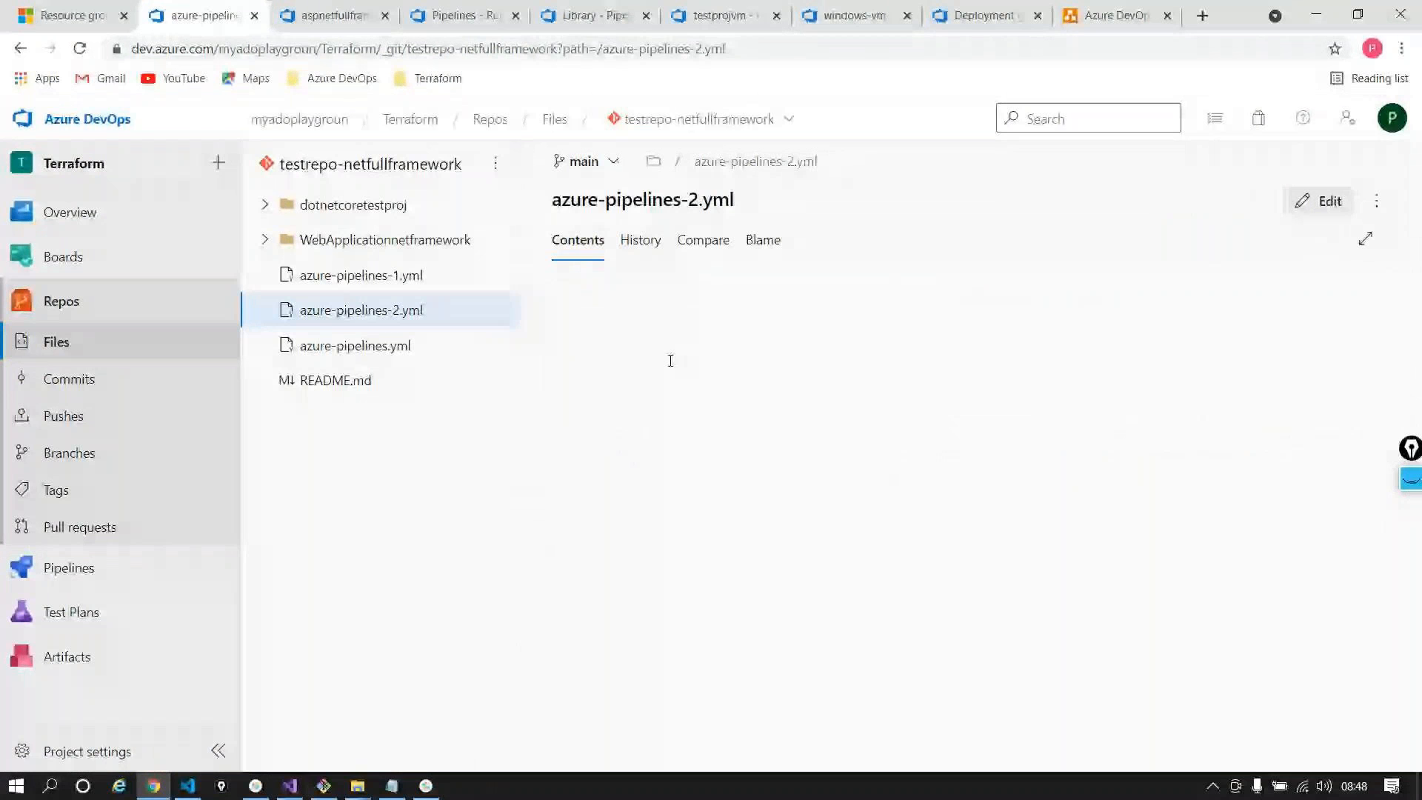
{"action": "key", "text": "ctrl+a"}
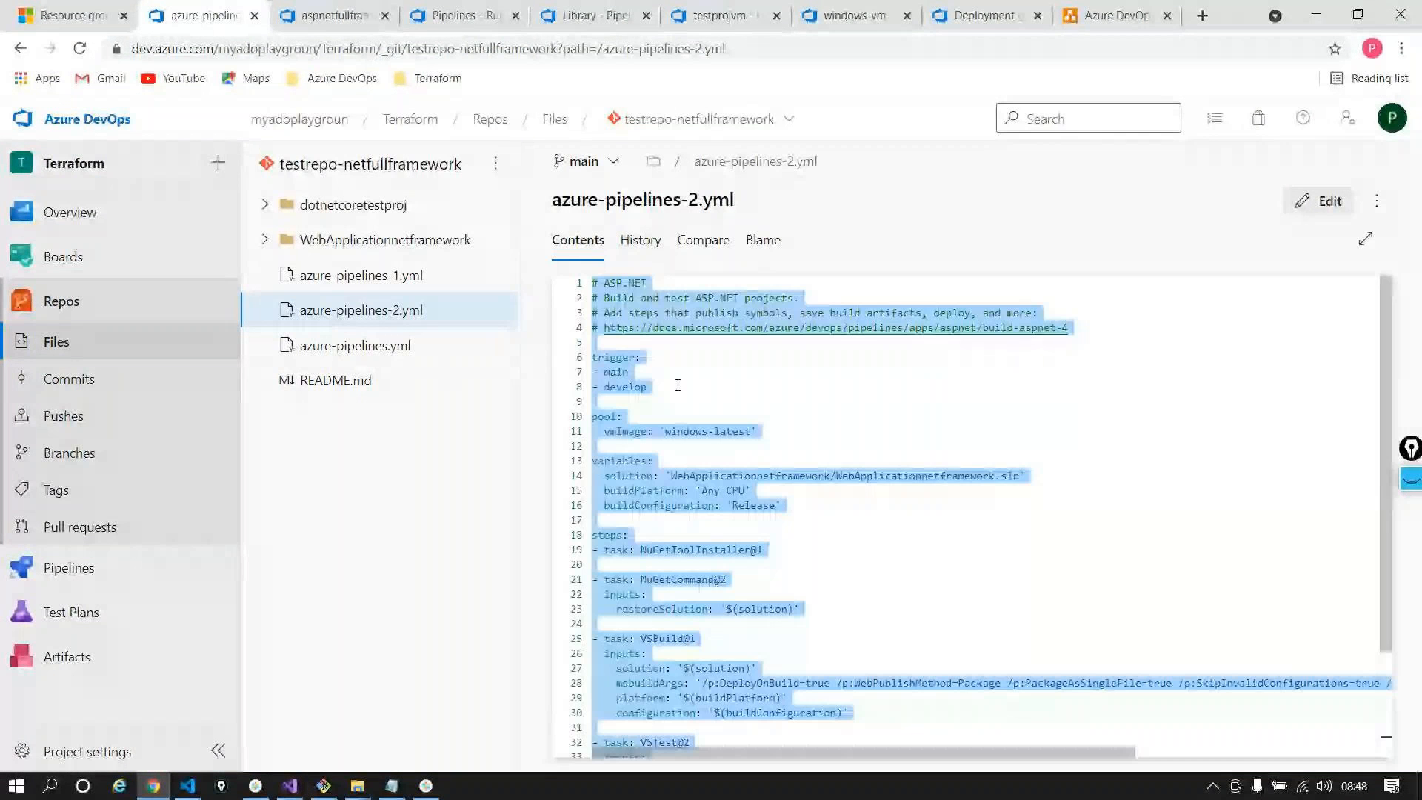
{"action": "left_click", "coordinate": [334, 15]}
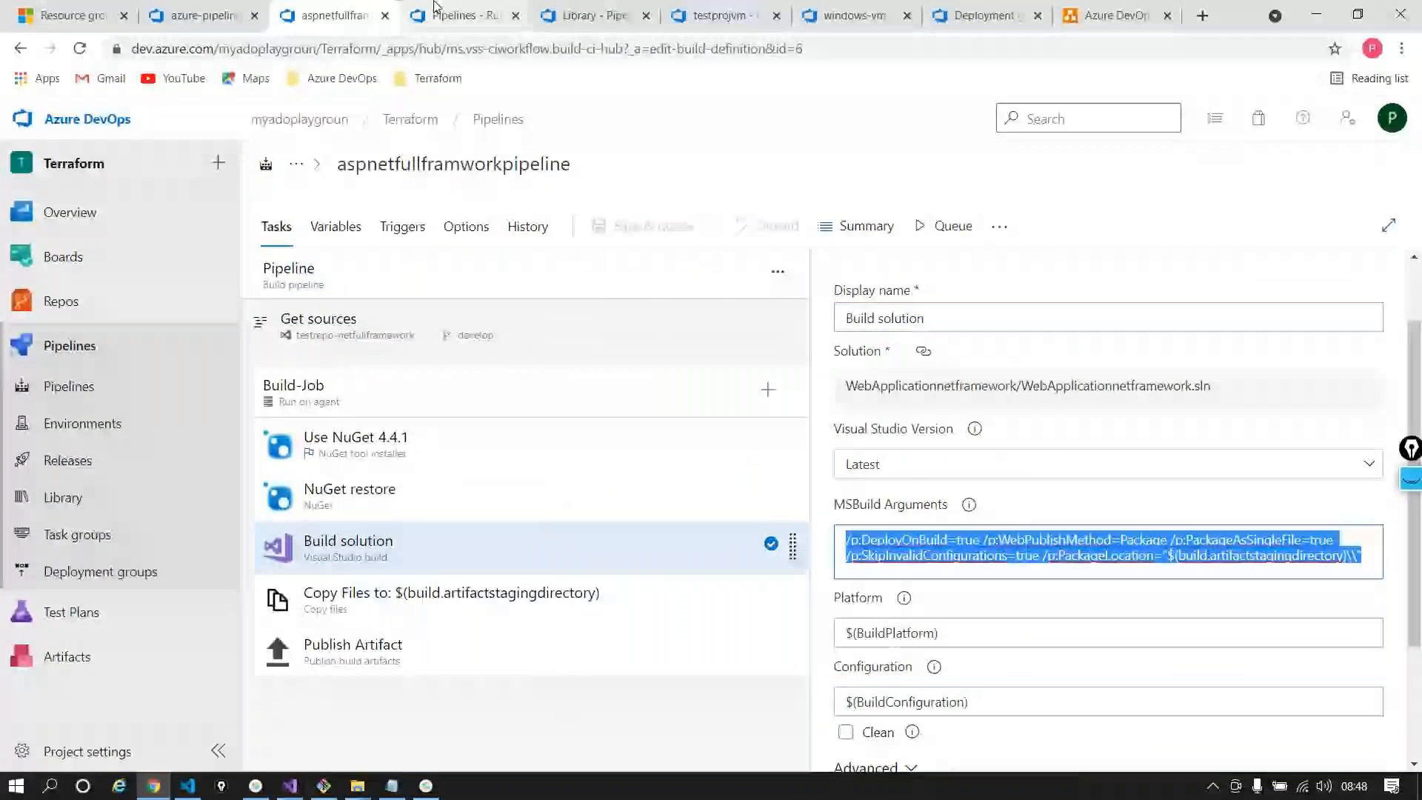
{"action": "left_click", "coordinate": [725, 11]}
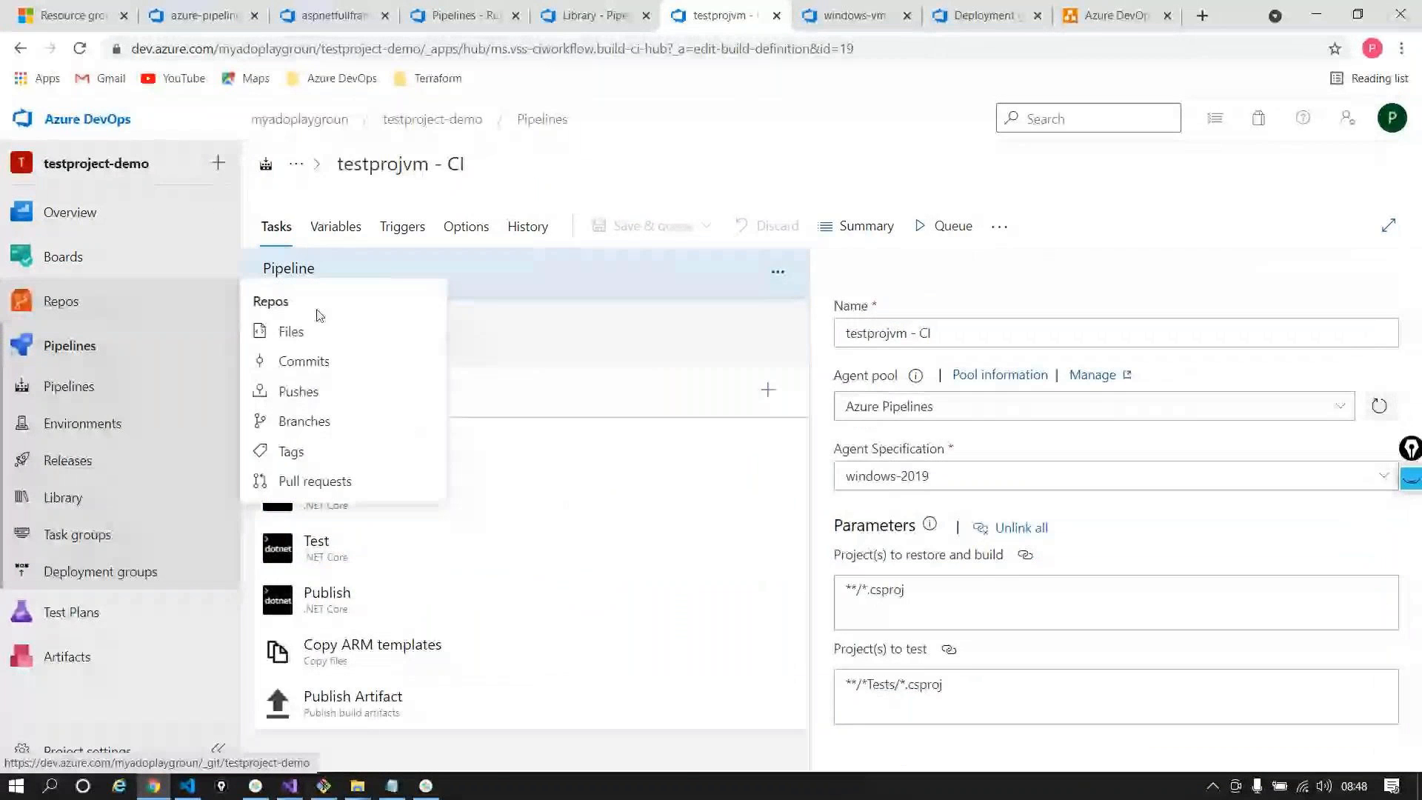
{"action": "left_click", "coordinate": [63, 300]}
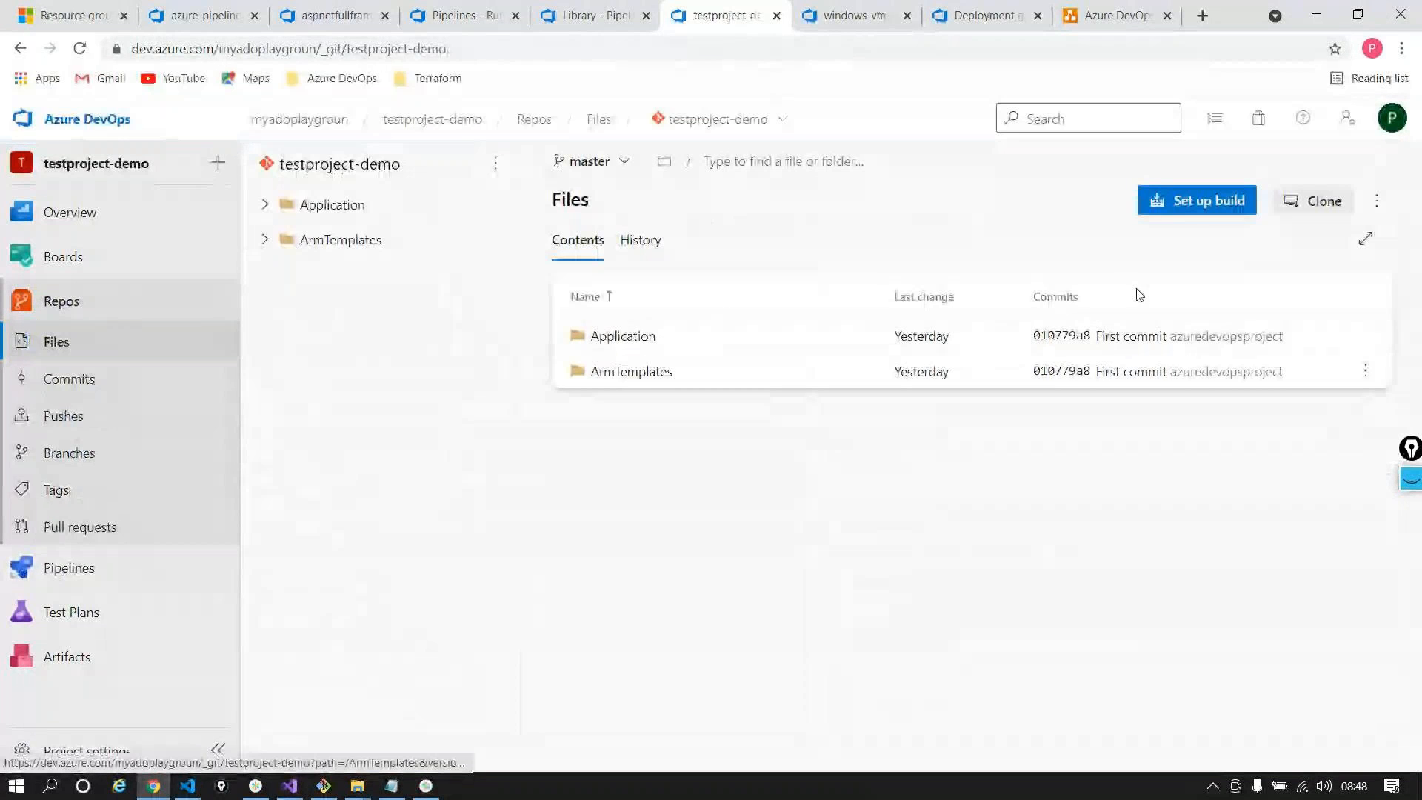
Create a new file named applicationpipeline.yml in the testproject-demo repository
{"action": "left_click", "coordinate": [1377, 200]}
{"action": "mouse_move", "coordinate": [1303, 283]}
{"action": "left_click", "coordinate": [1009, 286]}
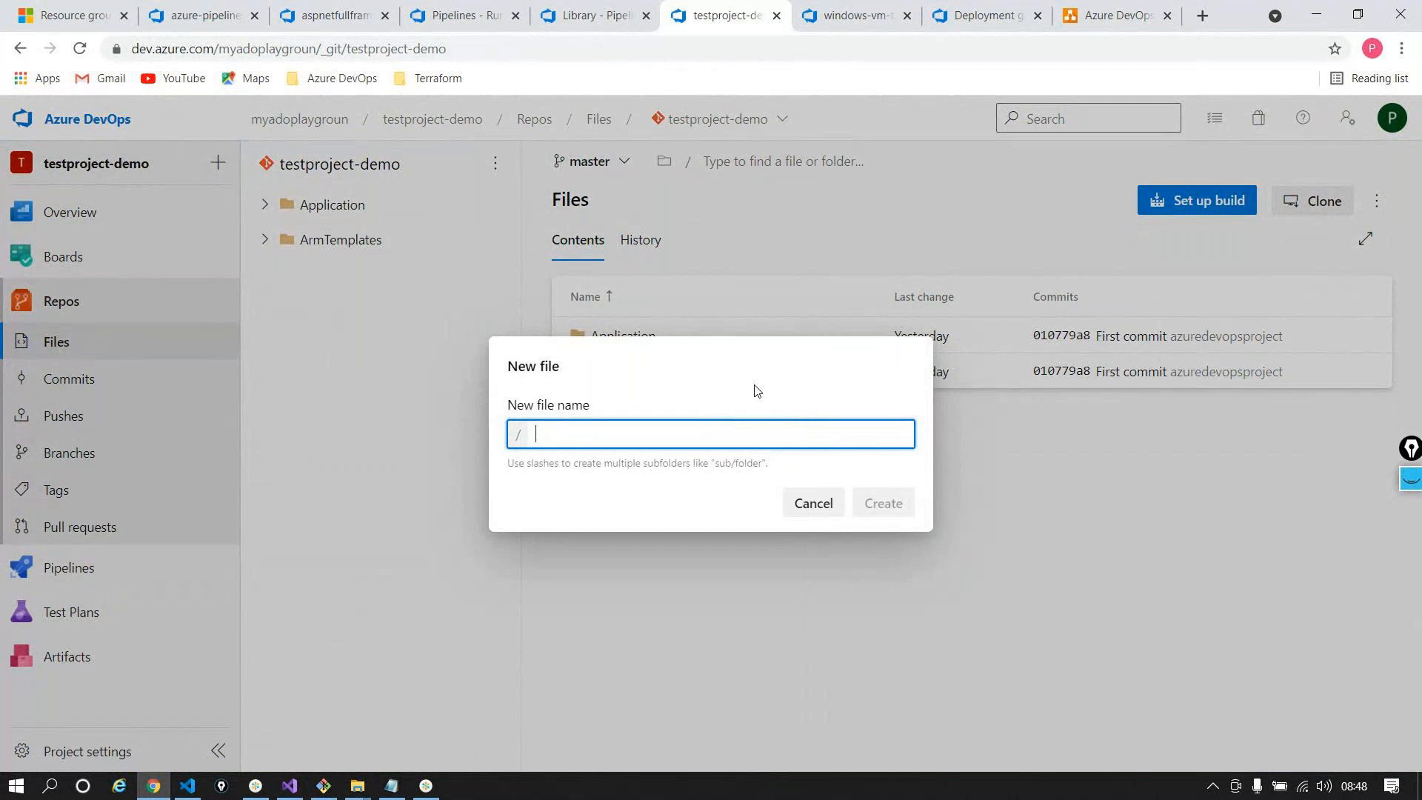
{"action": "type", "text": "applicatio"}
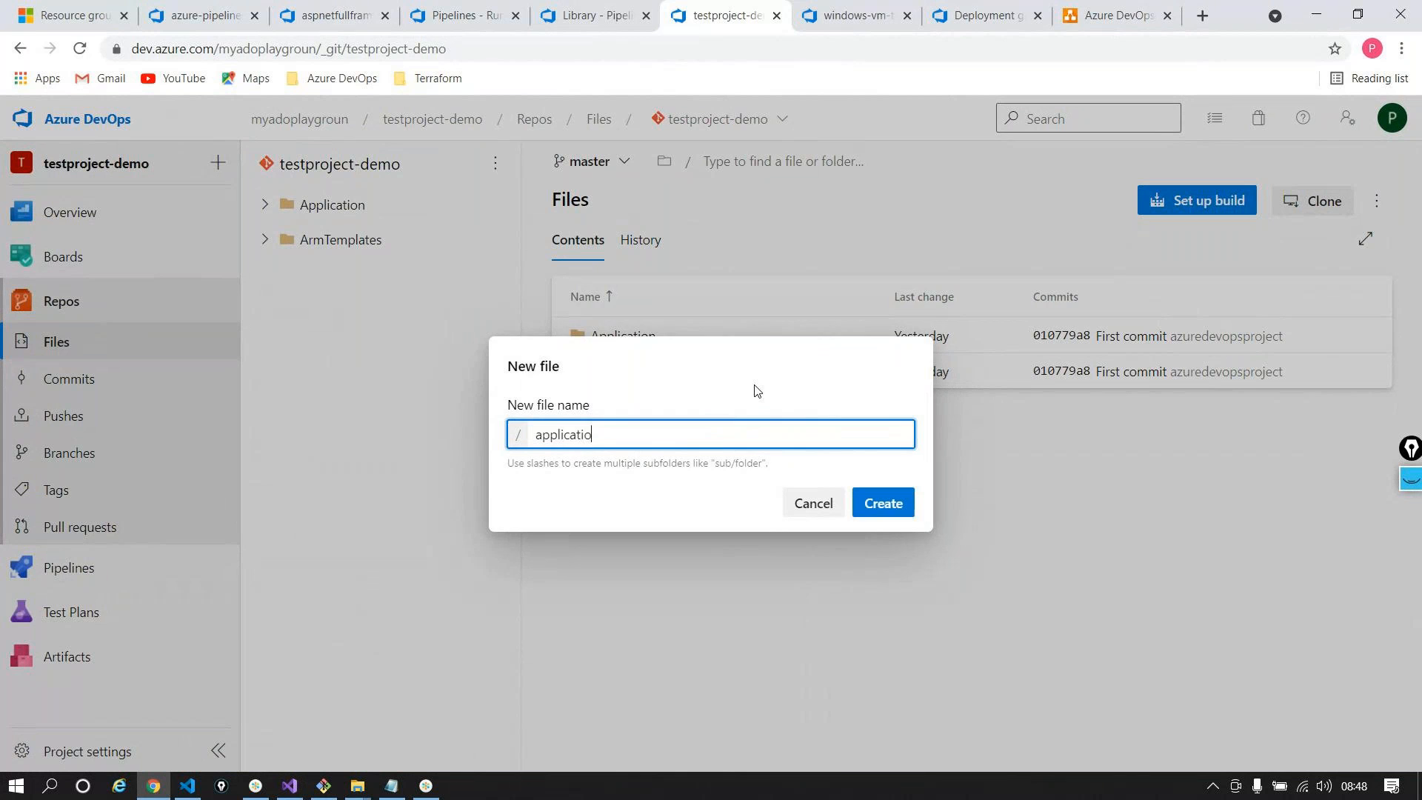
{"action": "type", "text": "npiple"}
{"action": "key", "text": "BackSpace"}
{"action": "key", "text": "BackSpace"}
{"action": "type", "text": "eline.yml"}
{"action": "key", "text": "Return"}
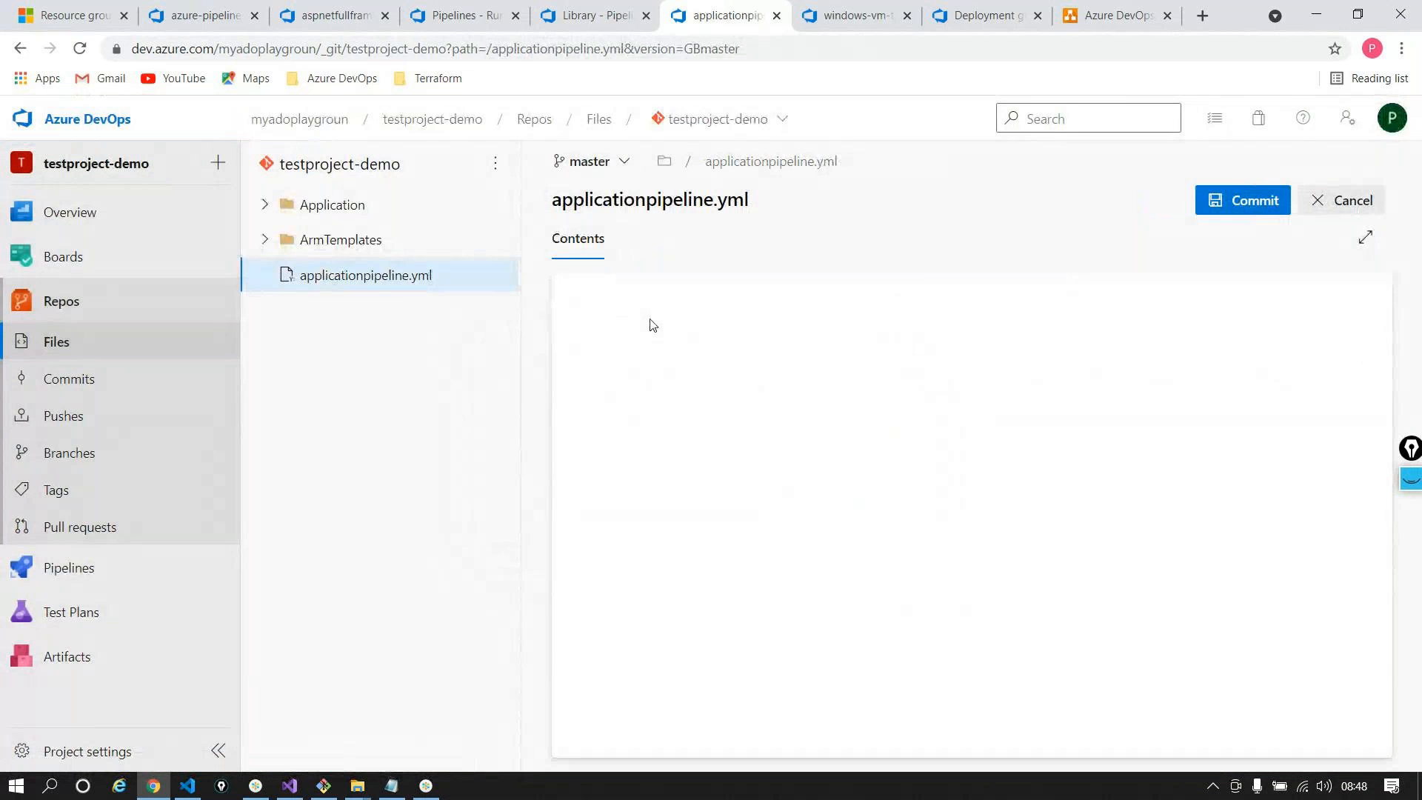
Paste the ASP.NET pipeline YAML and commit it to master as 'Added applicationpipeline.yml'
{"action": "key", "text": "ctrl+v"}
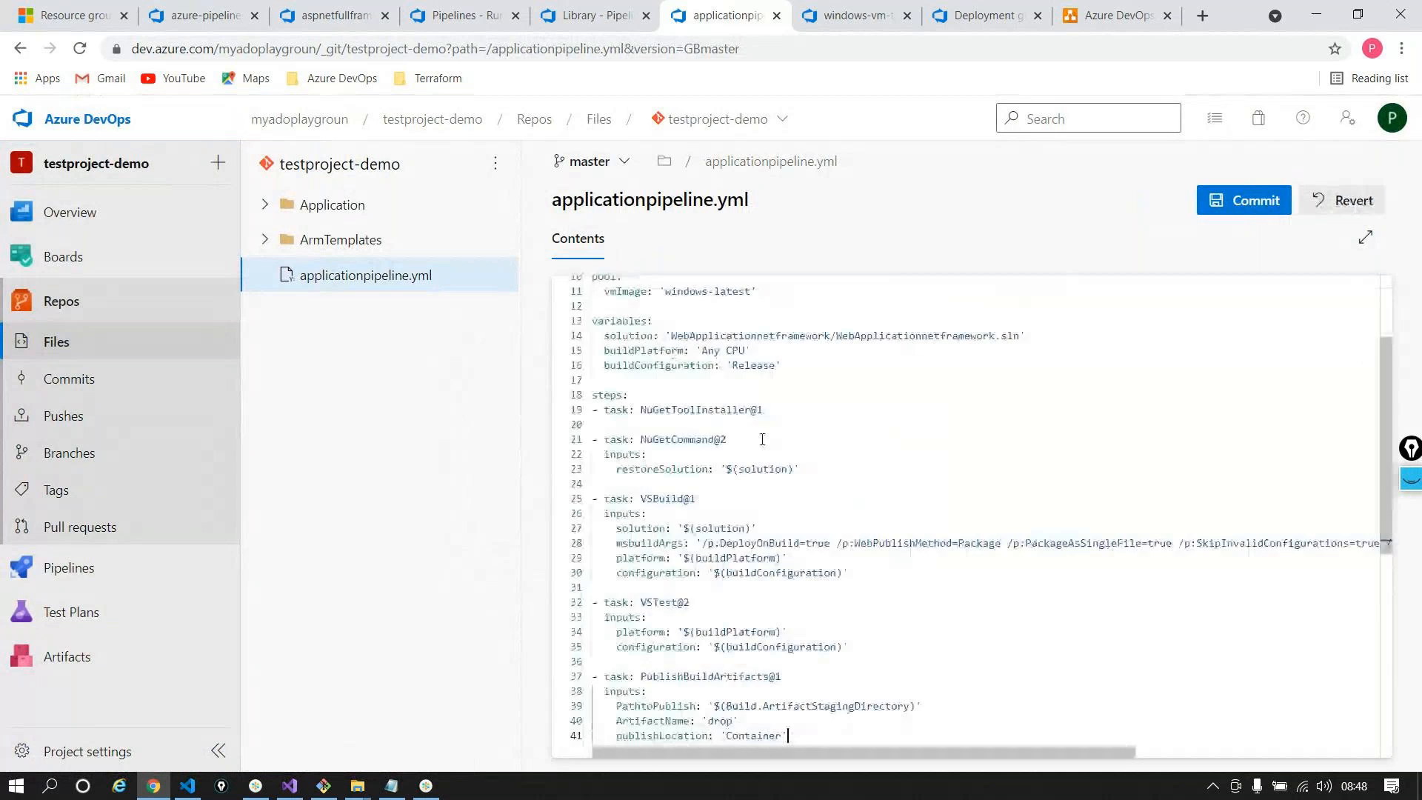
{"action": "key", "text": "ctrl+s"}
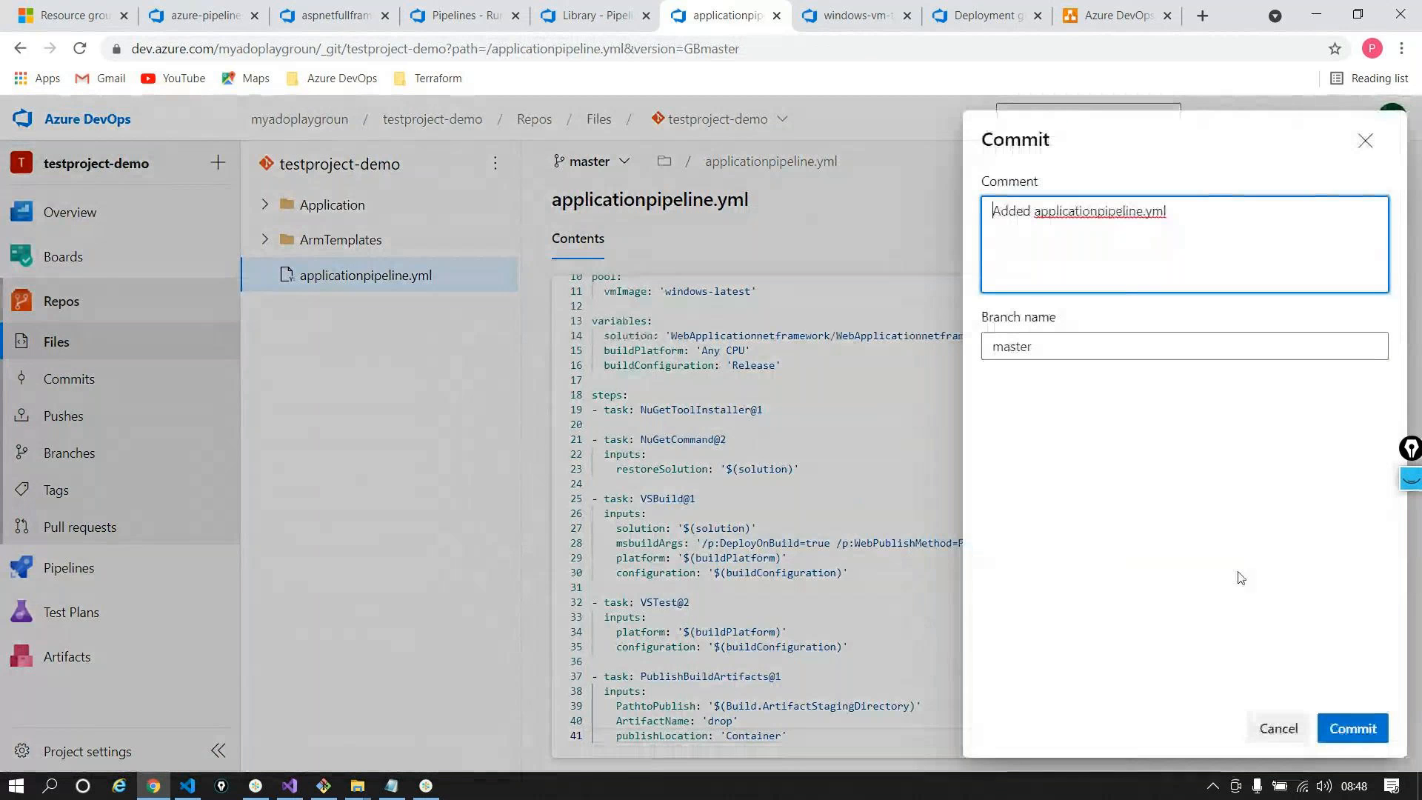
{"action": "left_click", "coordinate": [1352, 727]}
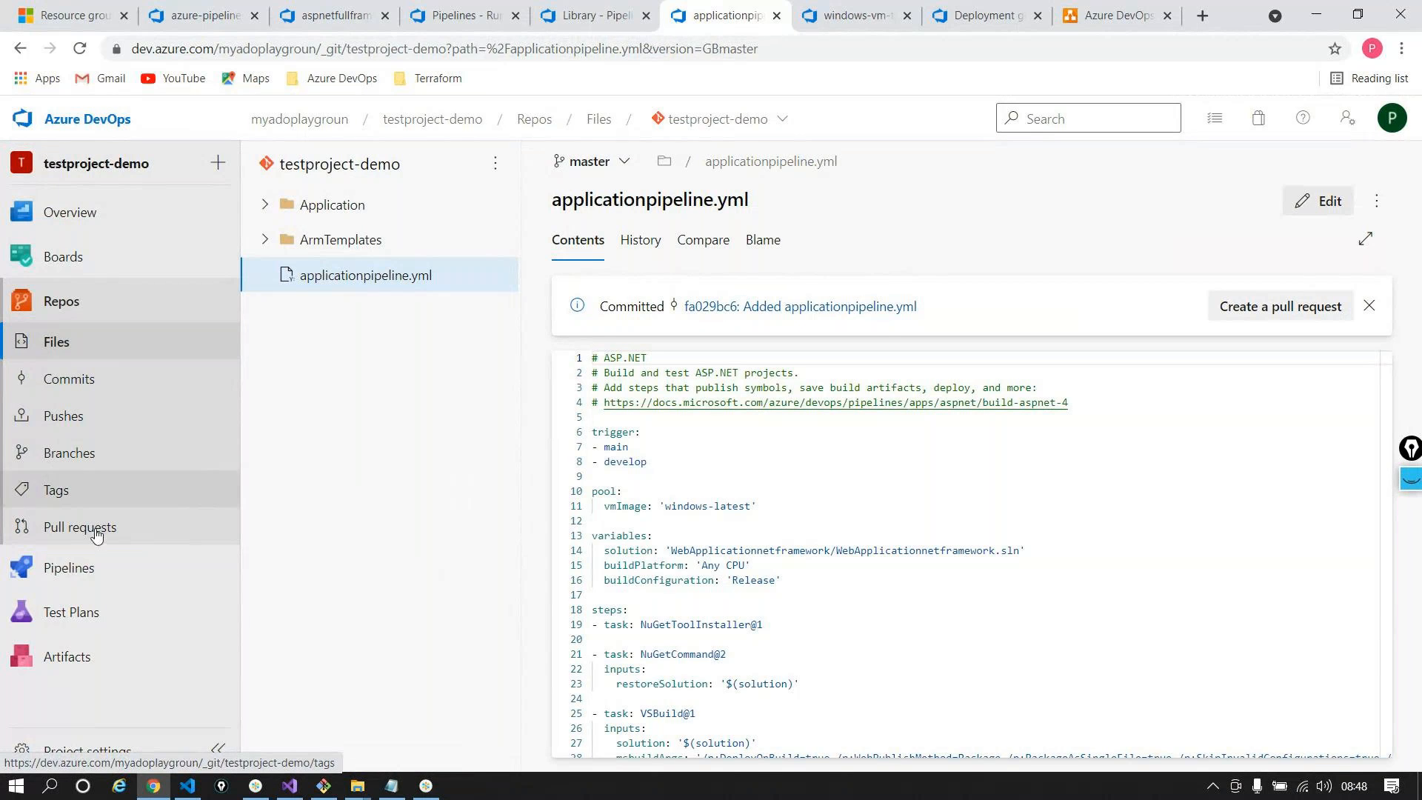
{"action": "mouse_move", "coordinate": [69, 565]}
{"action": "left_click", "coordinate": [300, 596]}
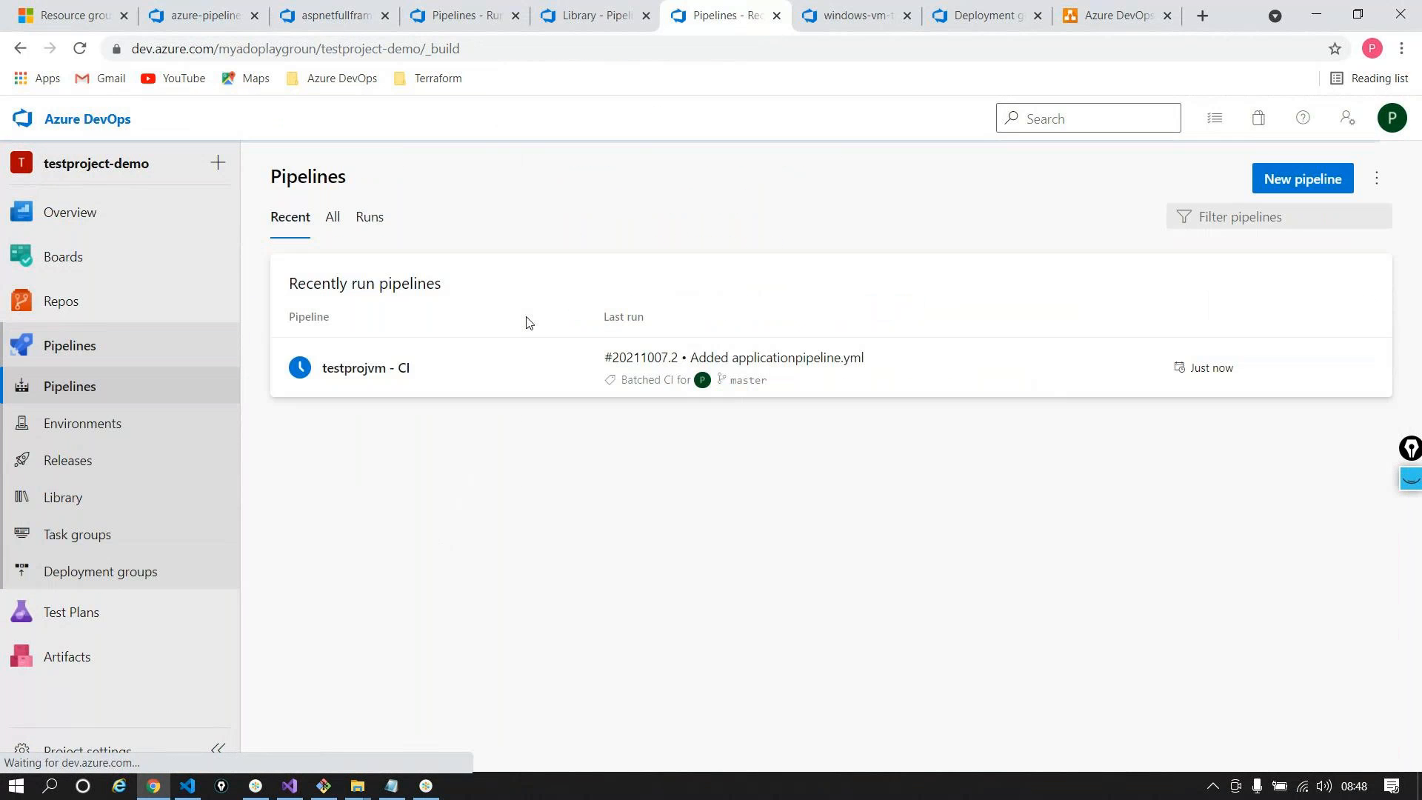
Cancel the commit-triggered testprojvm - CI run #20211007.2 and return to the Pipelines list
{"action": "left_click", "coordinate": [360, 367]}
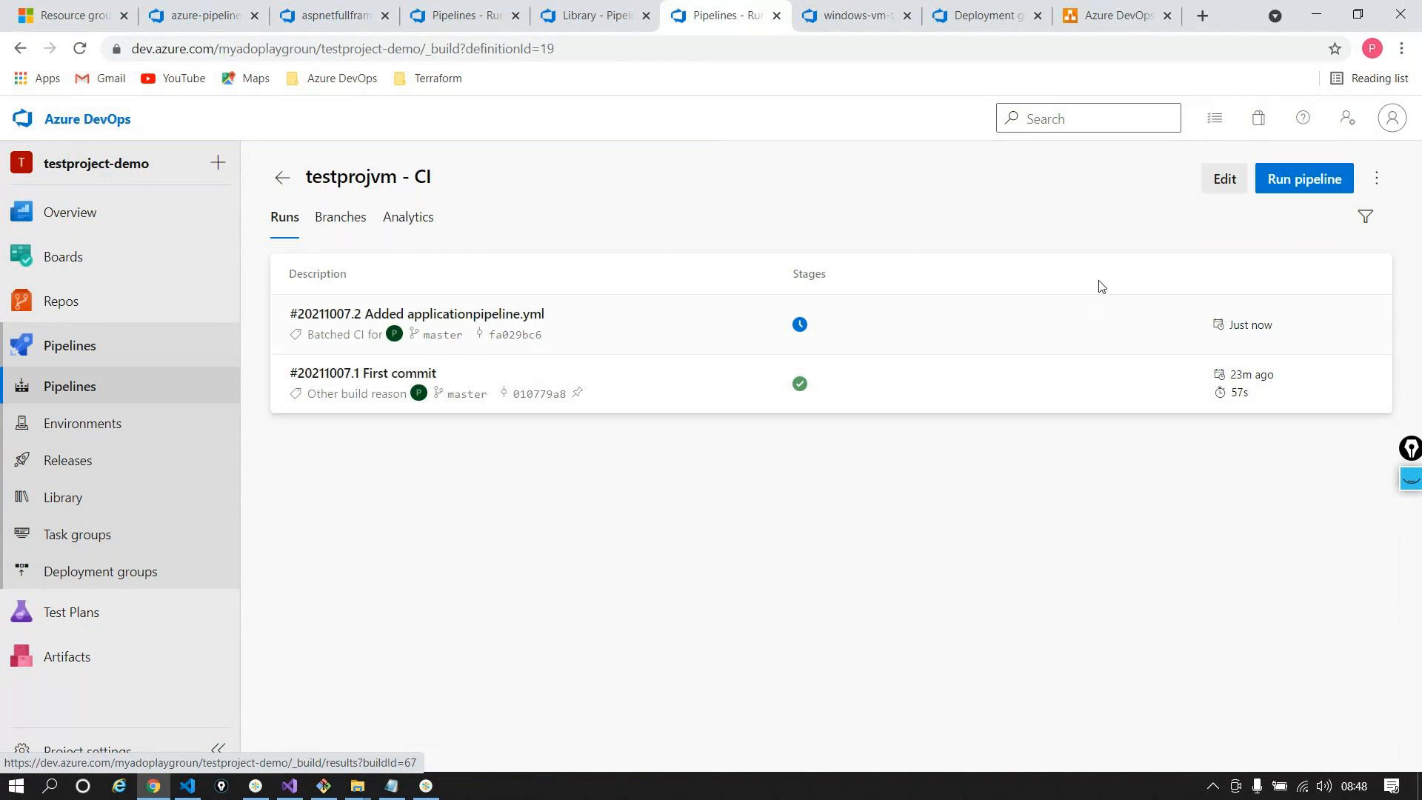
{"action": "left_click", "coordinate": [1219, 169]}
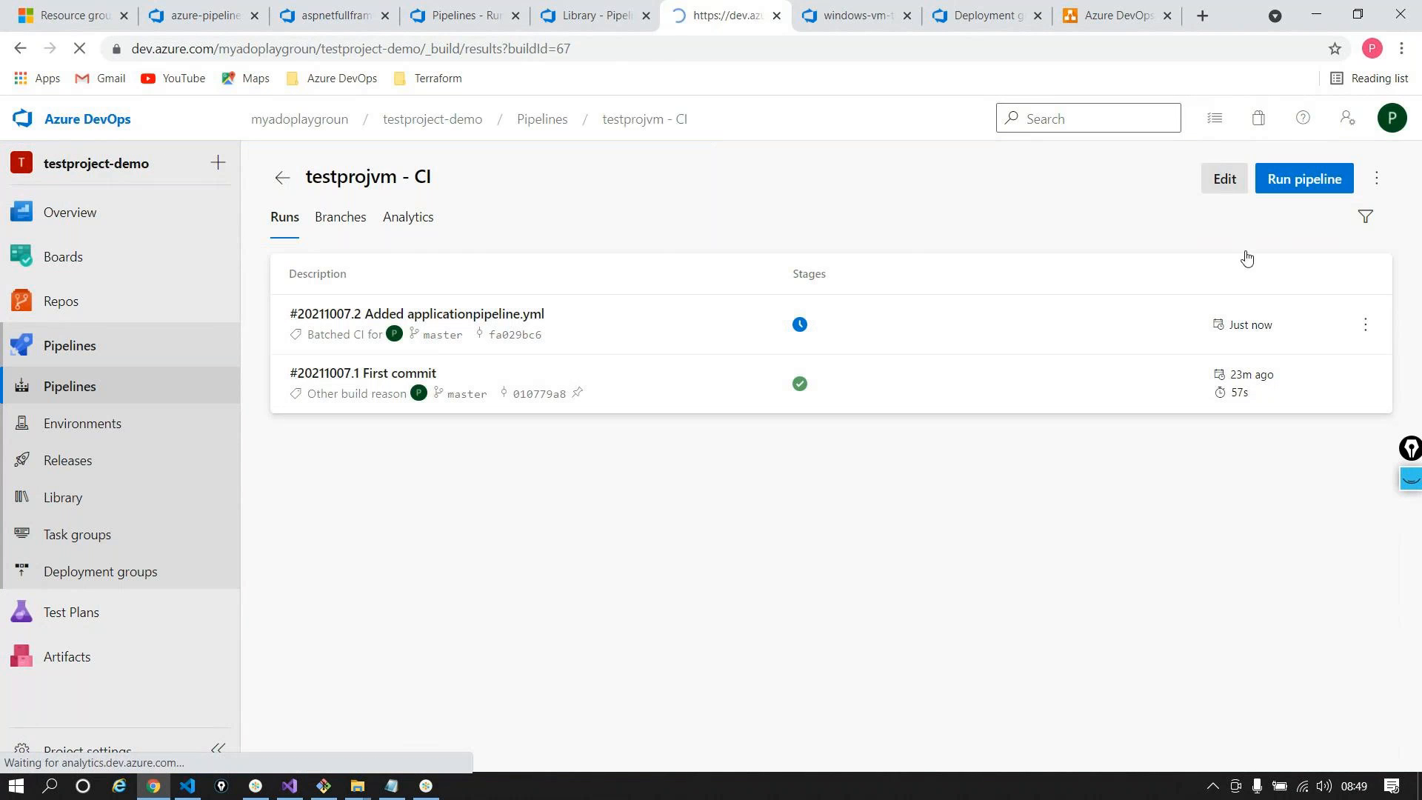
{"action": "left_click", "coordinate": [1317, 179]}
{"action": "left_click", "coordinate": [895, 476]}
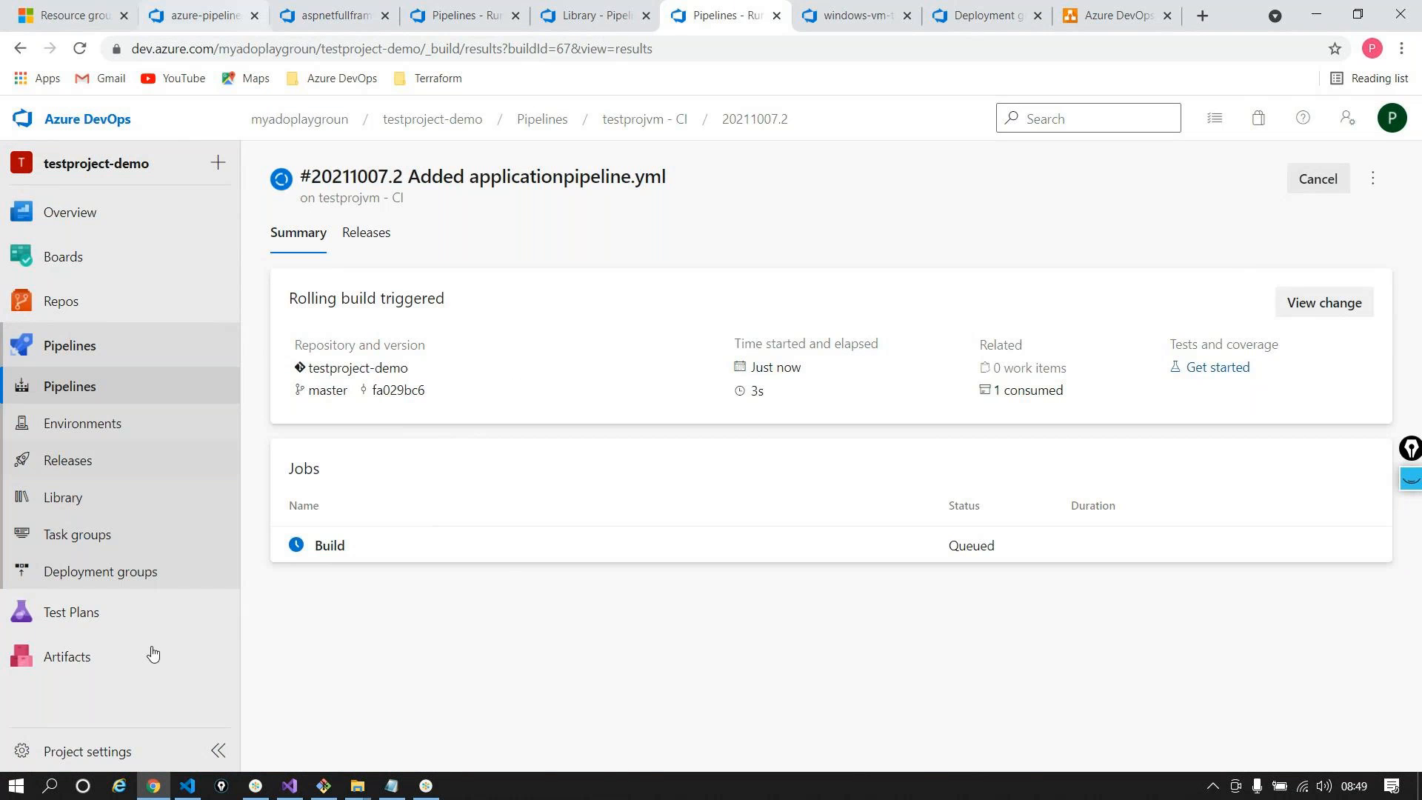
{"action": "left_click", "coordinate": [96, 386]}
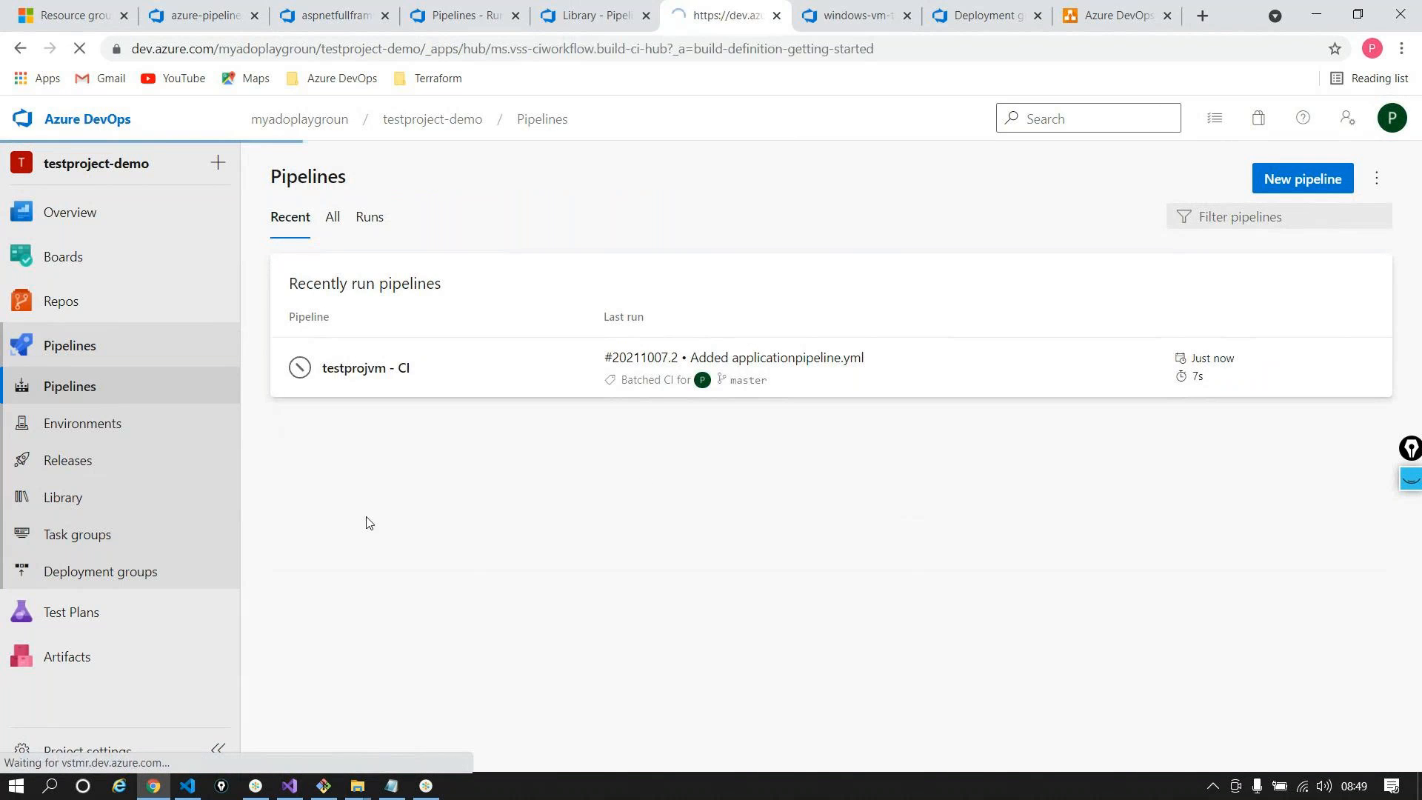
Create a pipeline from the testproject-demo Azure Repos Git repo using the existing /applicationpipeline.yml
{"action": "left_click", "coordinate": [323, 317]}
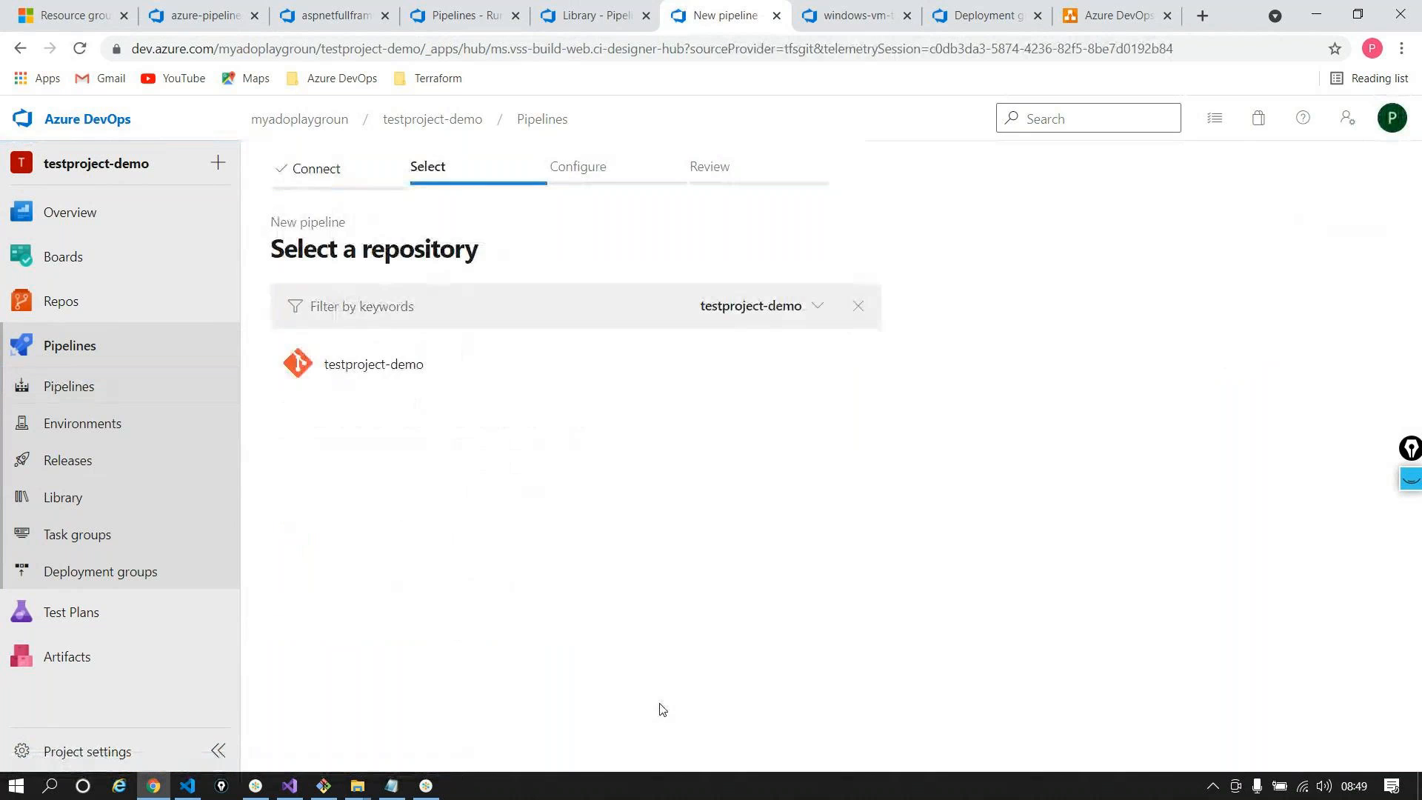
{"action": "left_click", "coordinate": [307, 365]}
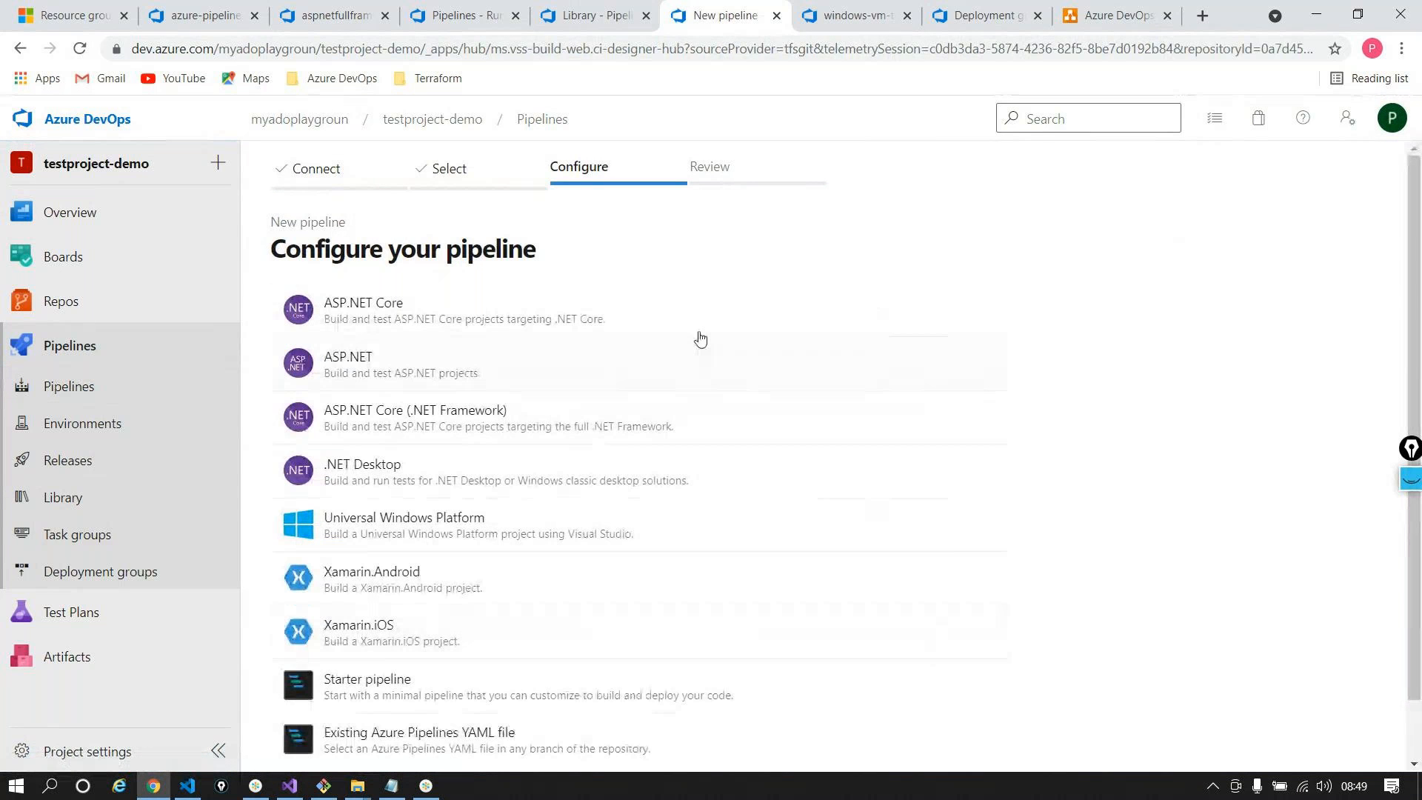
{"action": "scroll", "coordinate": [682, 317], "scroll_direction": "down", "scroll_amount": 1}
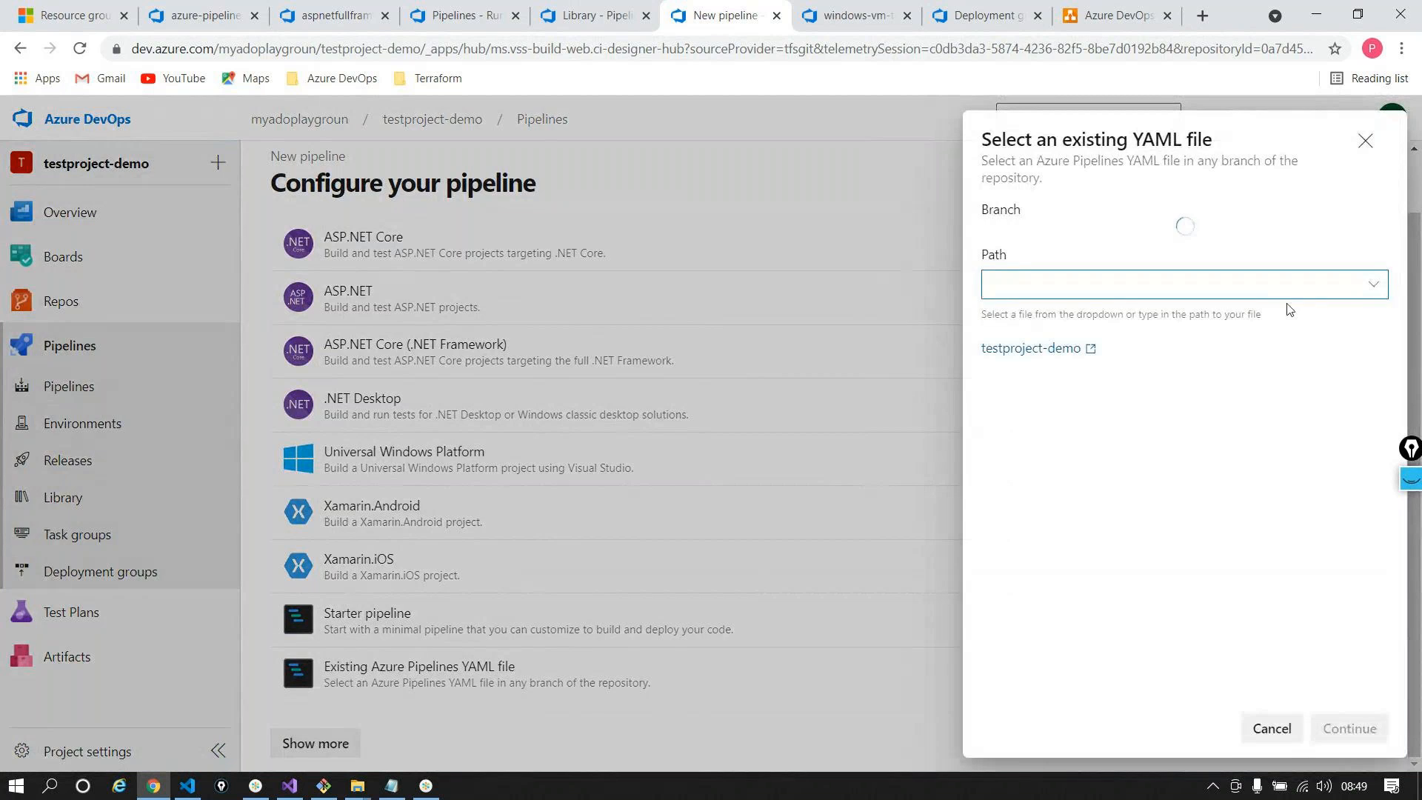
{"action": "left_click", "coordinate": [1374, 295]}
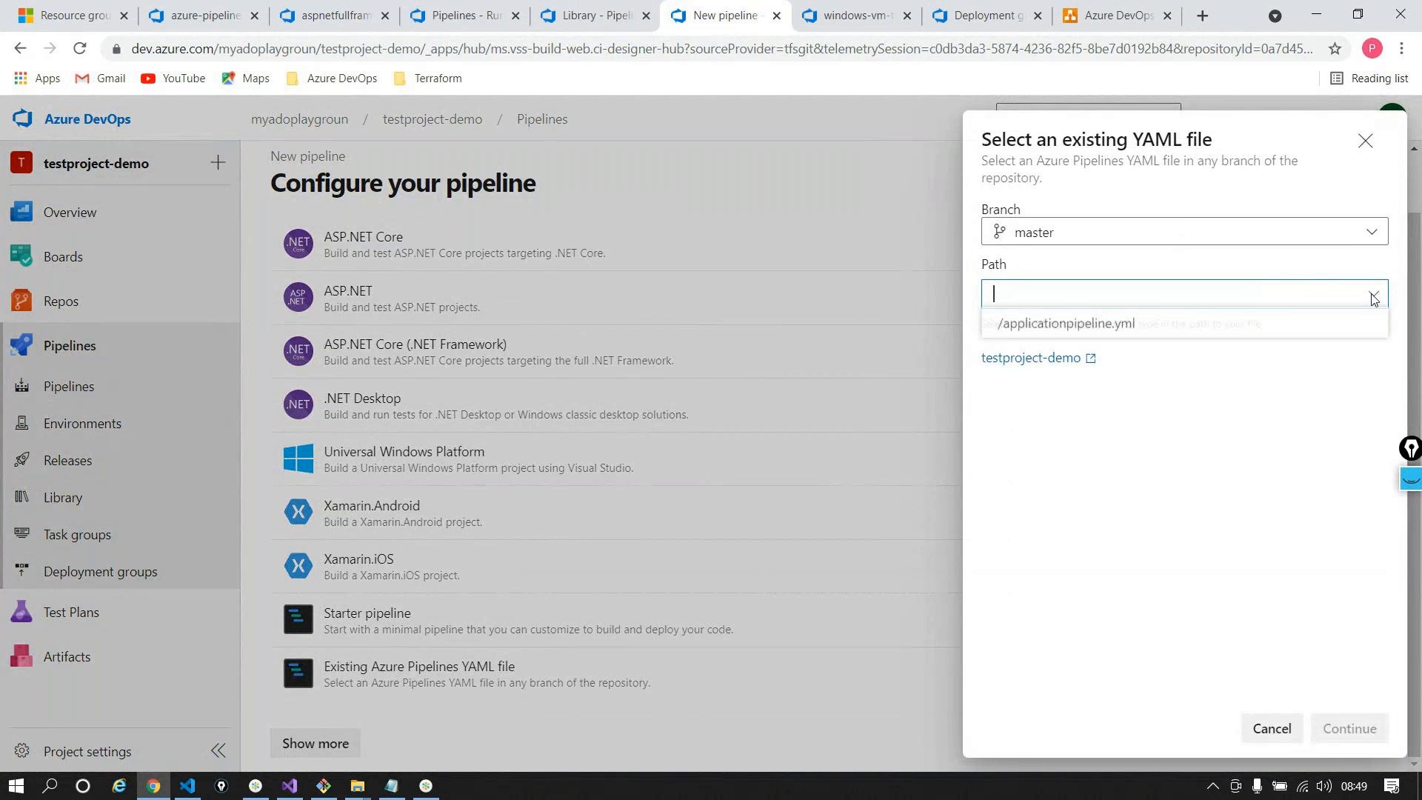
{"action": "left_click", "coordinate": [1089, 331]}
{"action": "left_click", "coordinate": [1348, 728]}
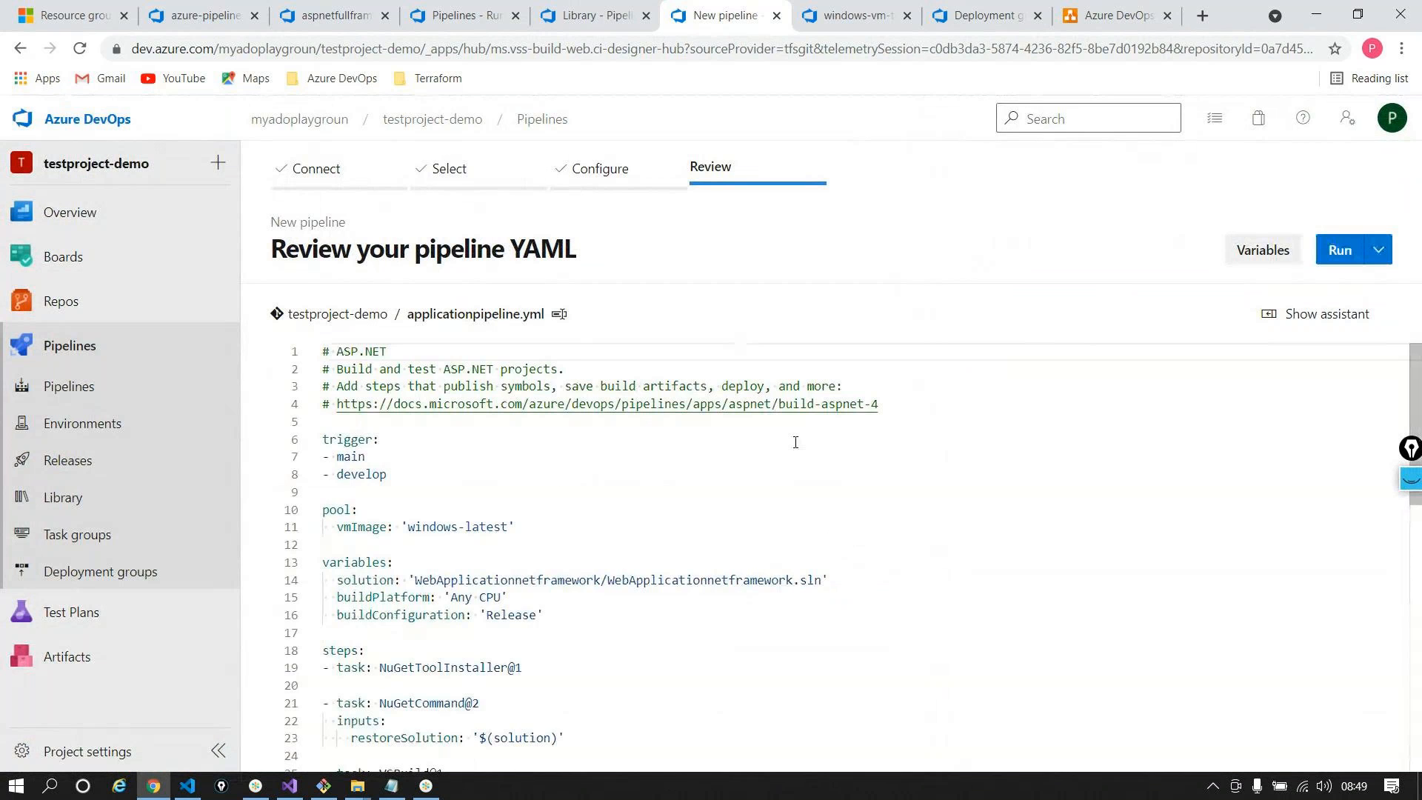
Scroll the pipeline YAML and highlight the solution path on line 14
{"action": "scroll", "coordinate": [781, 520], "scroll_direction": "down", "scroll_amount": 5}
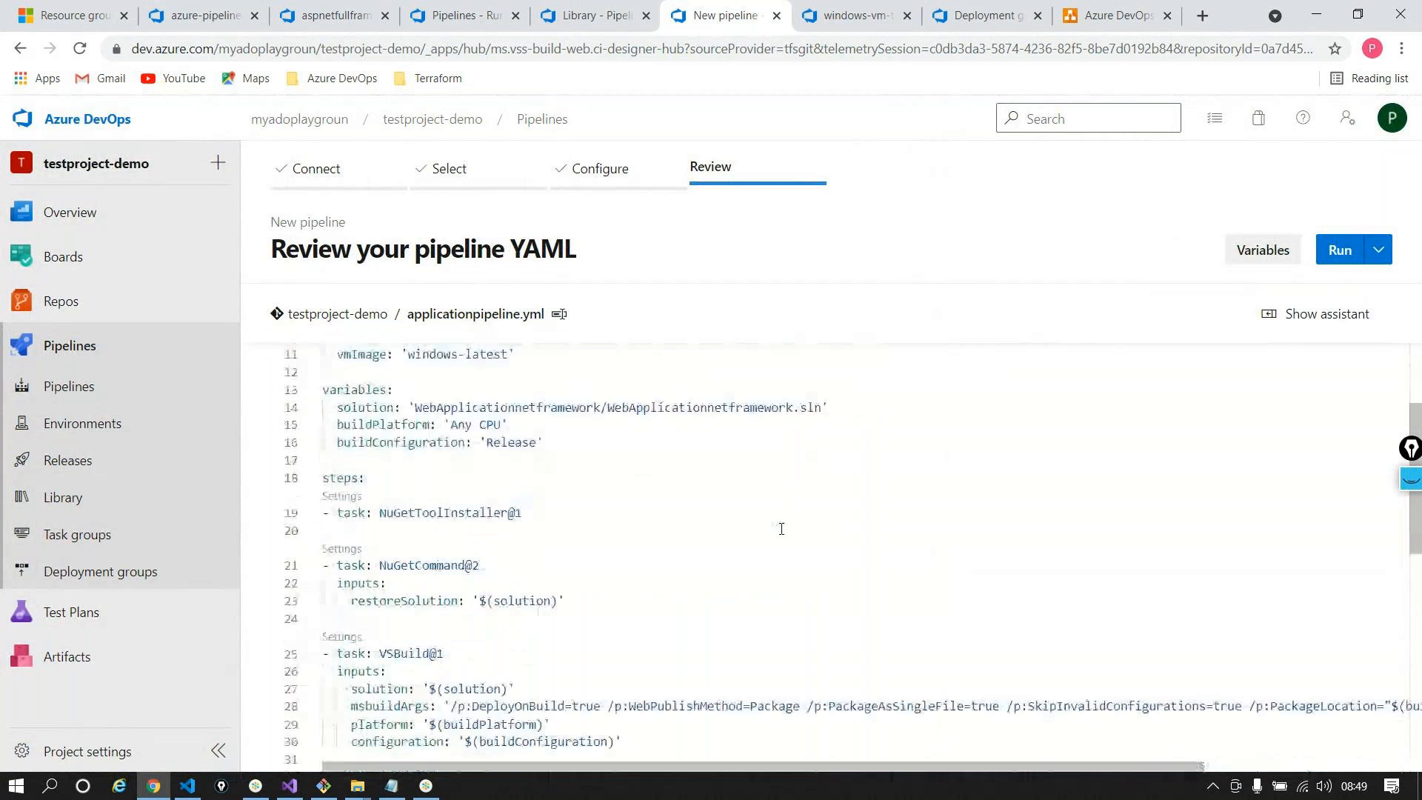
{"action": "scroll", "coordinate": [781, 529], "scroll_direction": "down", "scroll_amount": 3}
{"action": "scroll", "coordinate": [781, 529], "scroll_direction": "up", "scroll_amount": 8}
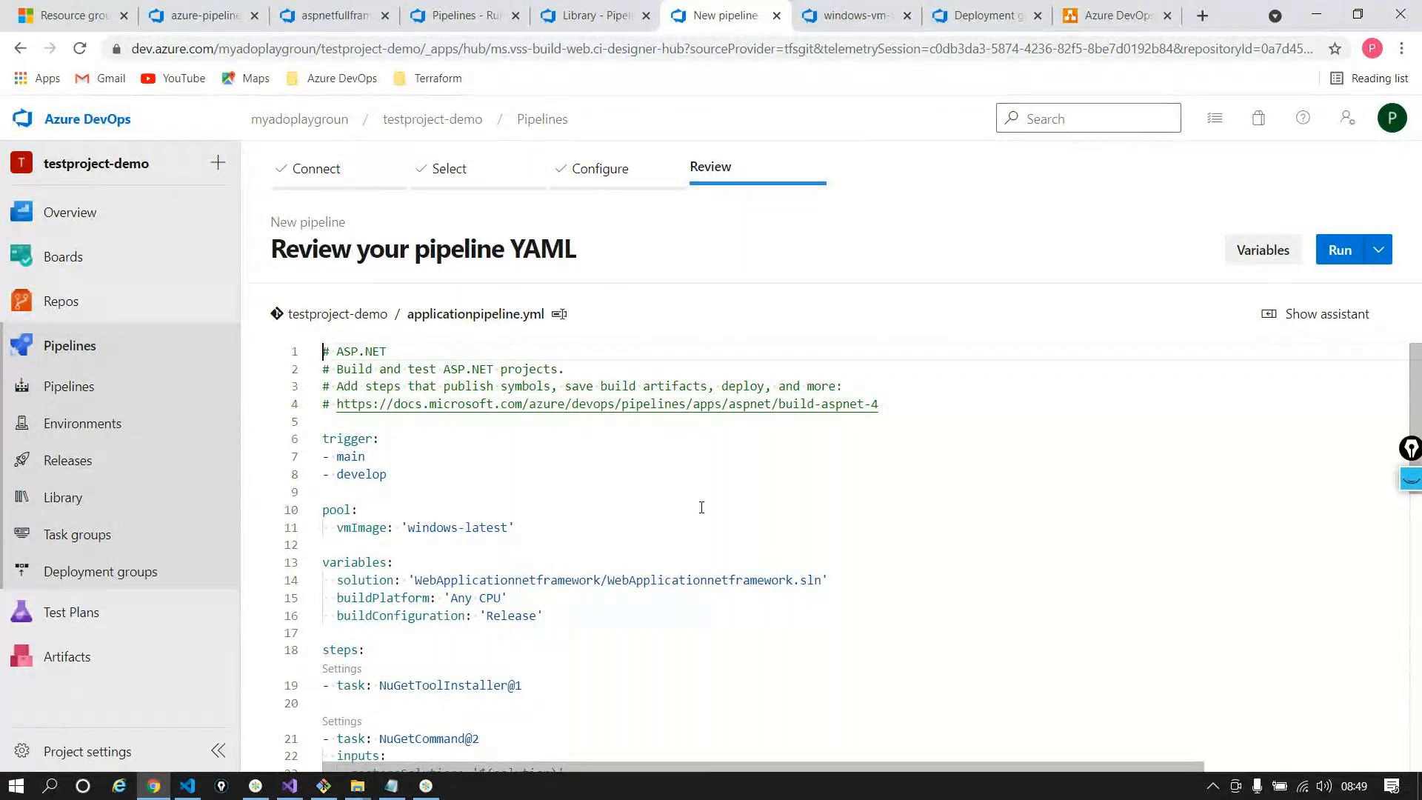
{"action": "left_click_drag", "start_coordinate": [414, 581], "coordinate": [823, 579]}
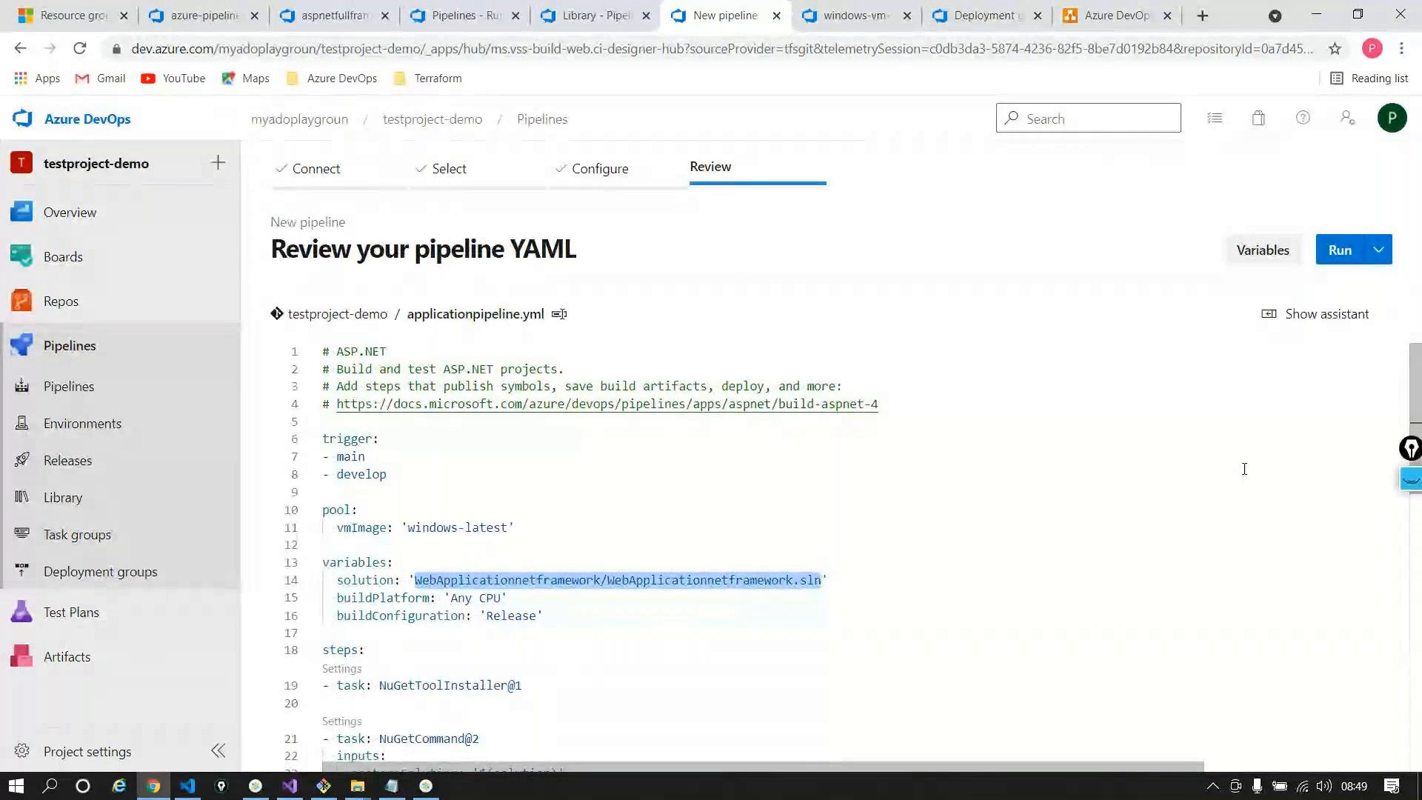
Highlight the test and publish tasks and the task inputs on lines 37–39
{"action": "scroll", "coordinate": [1244, 469], "scroll_direction": "down", "scroll_amount": 2}
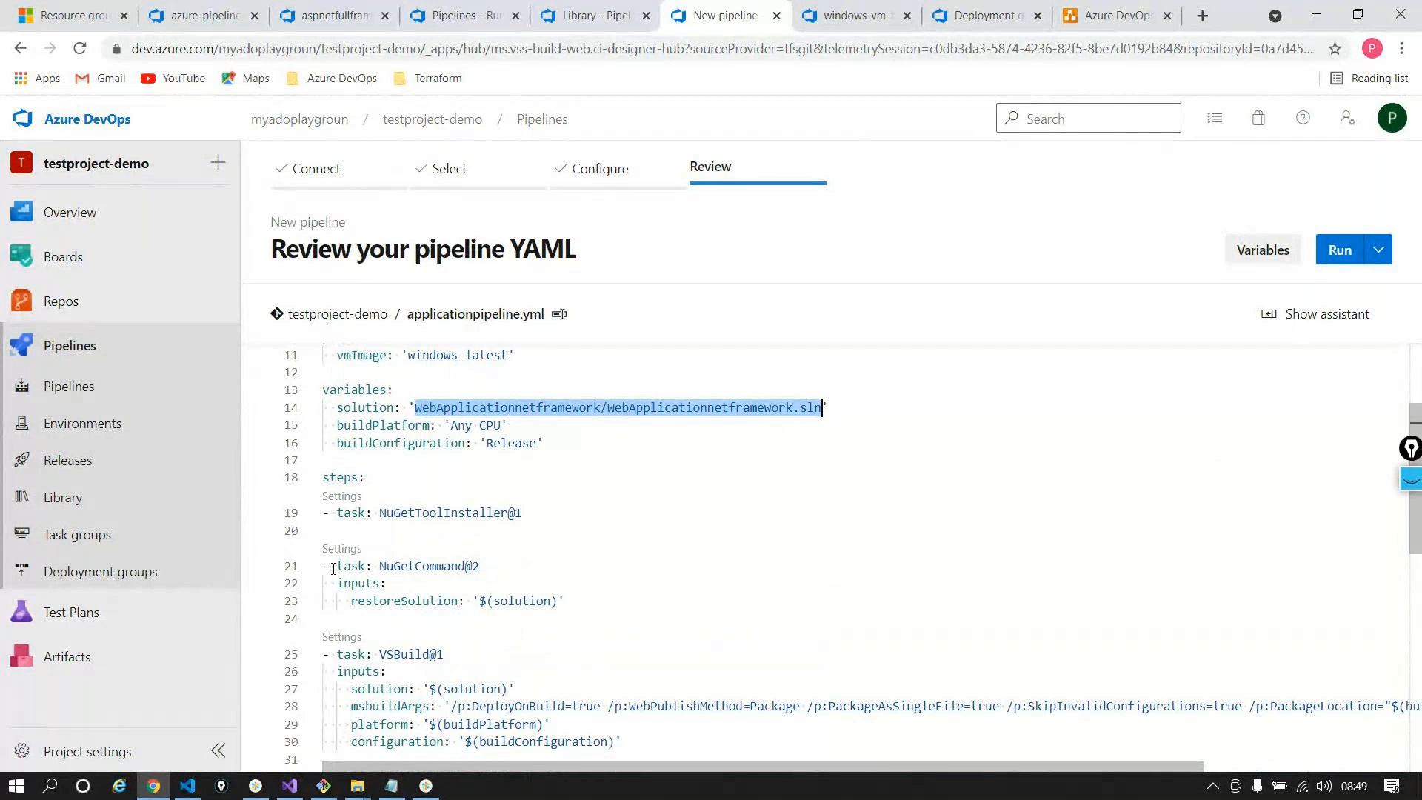
{"action": "scroll", "coordinate": [556, 645], "scroll_direction": "down", "scroll_amount": 2}
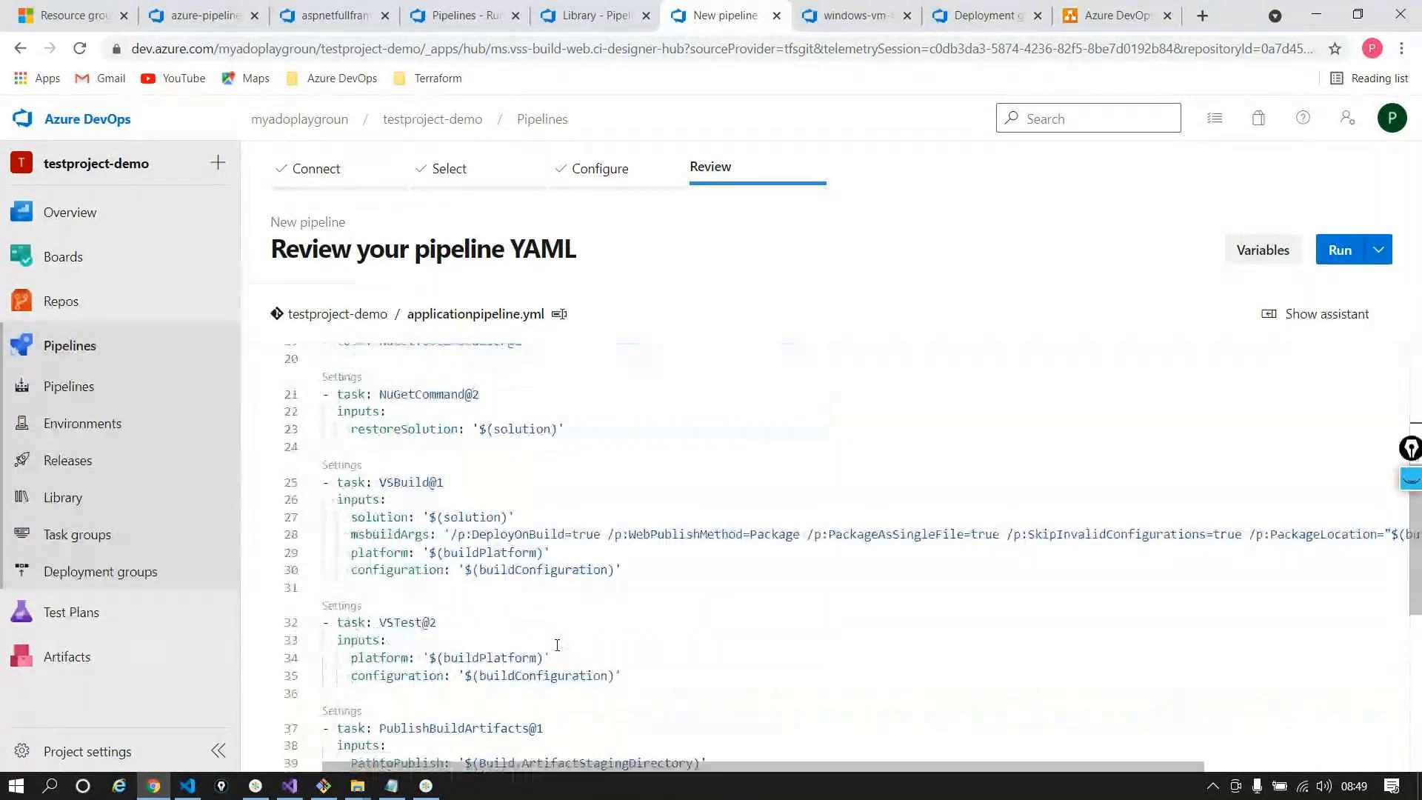
{"action": "scroll", "coordinate": [557, 645], "scroll_direction": "down", "scroll_amount": 2}
{"action": "left_click_drag", "start_coordinate": [437, 498], "coordinate": [366, 394]}
{"action": "left_click", "coordinate": [528, 517]}
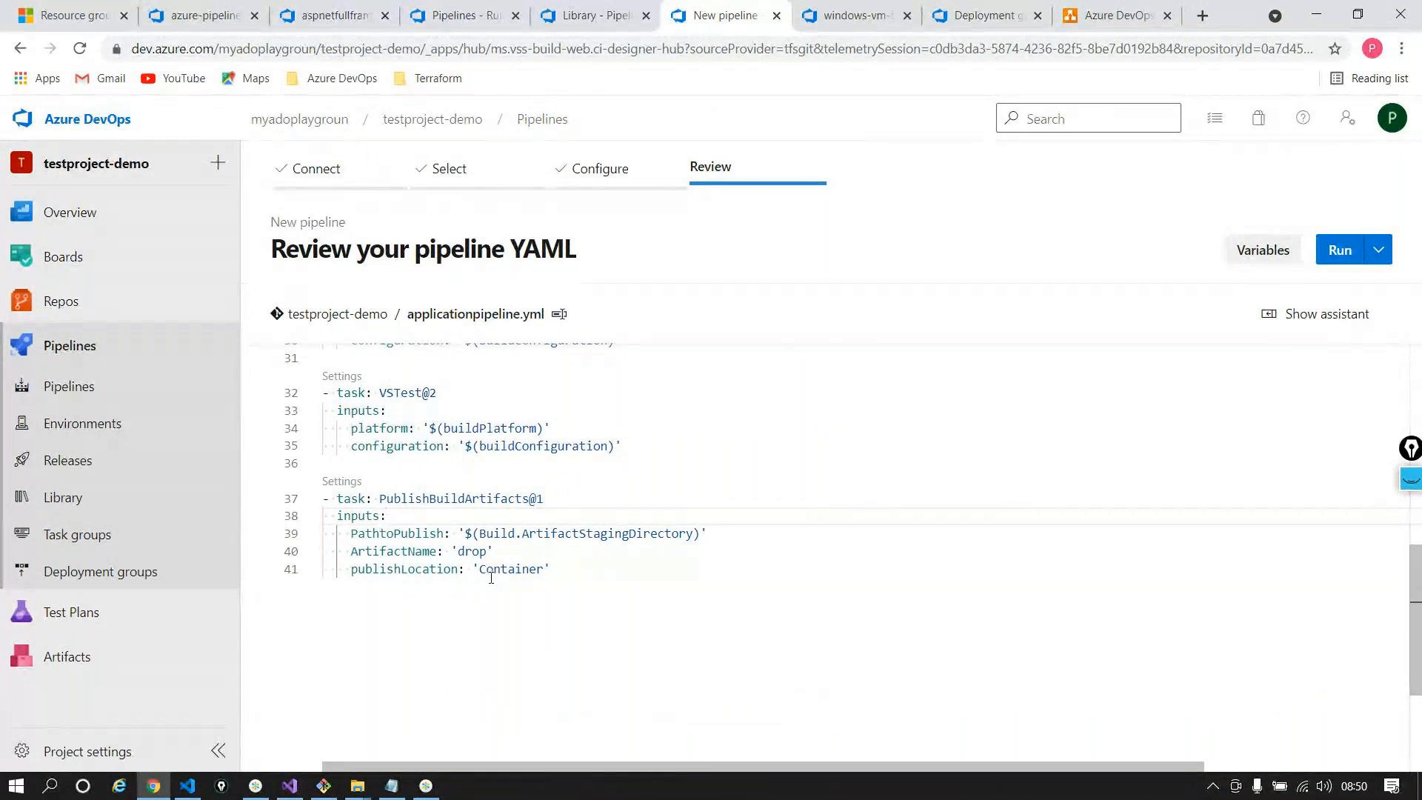
{"action": "double_click", "coordinate": [351, 501]}
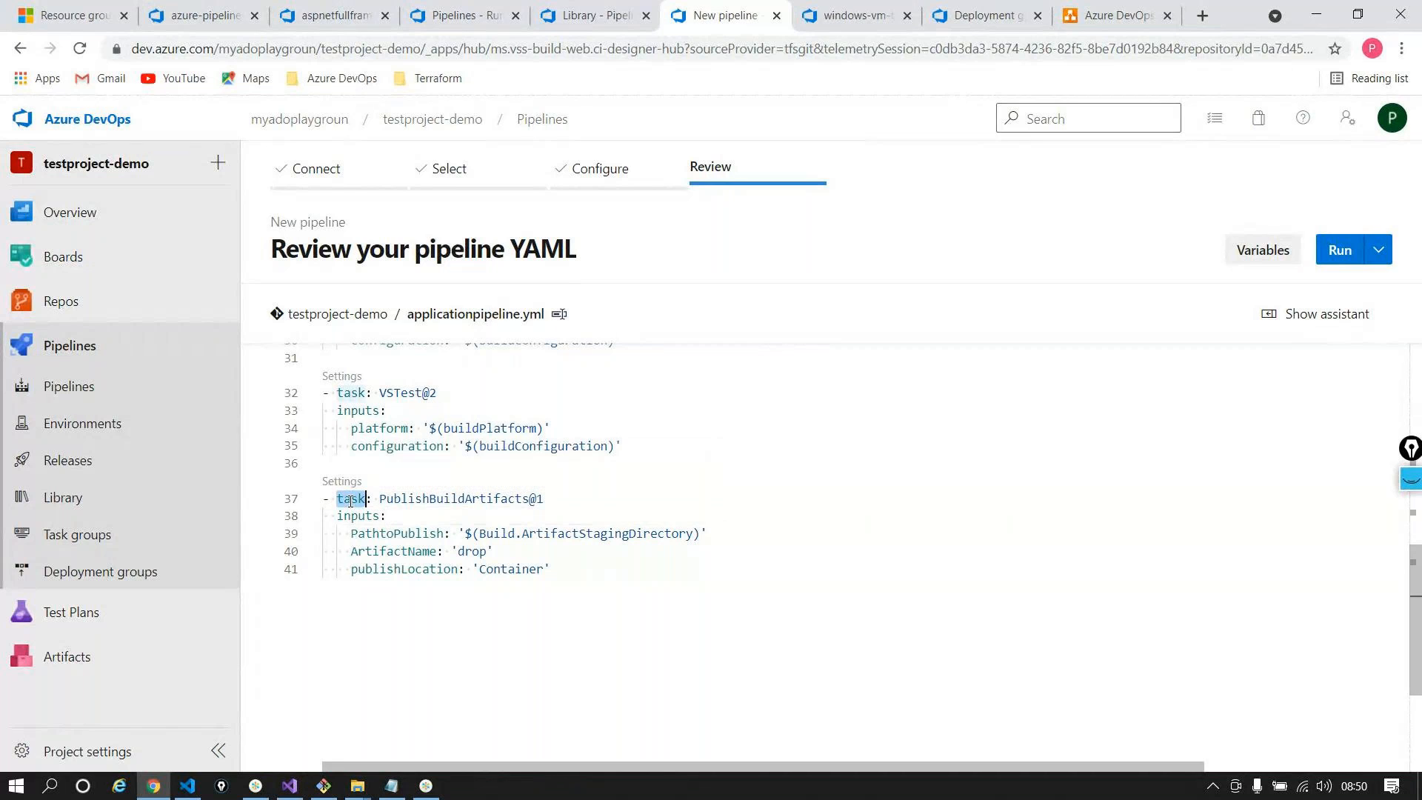
{"action": "left_click", "coordinate": [350, 516]}
{"action": "mouse_move", "coordinate": [359, 522]}
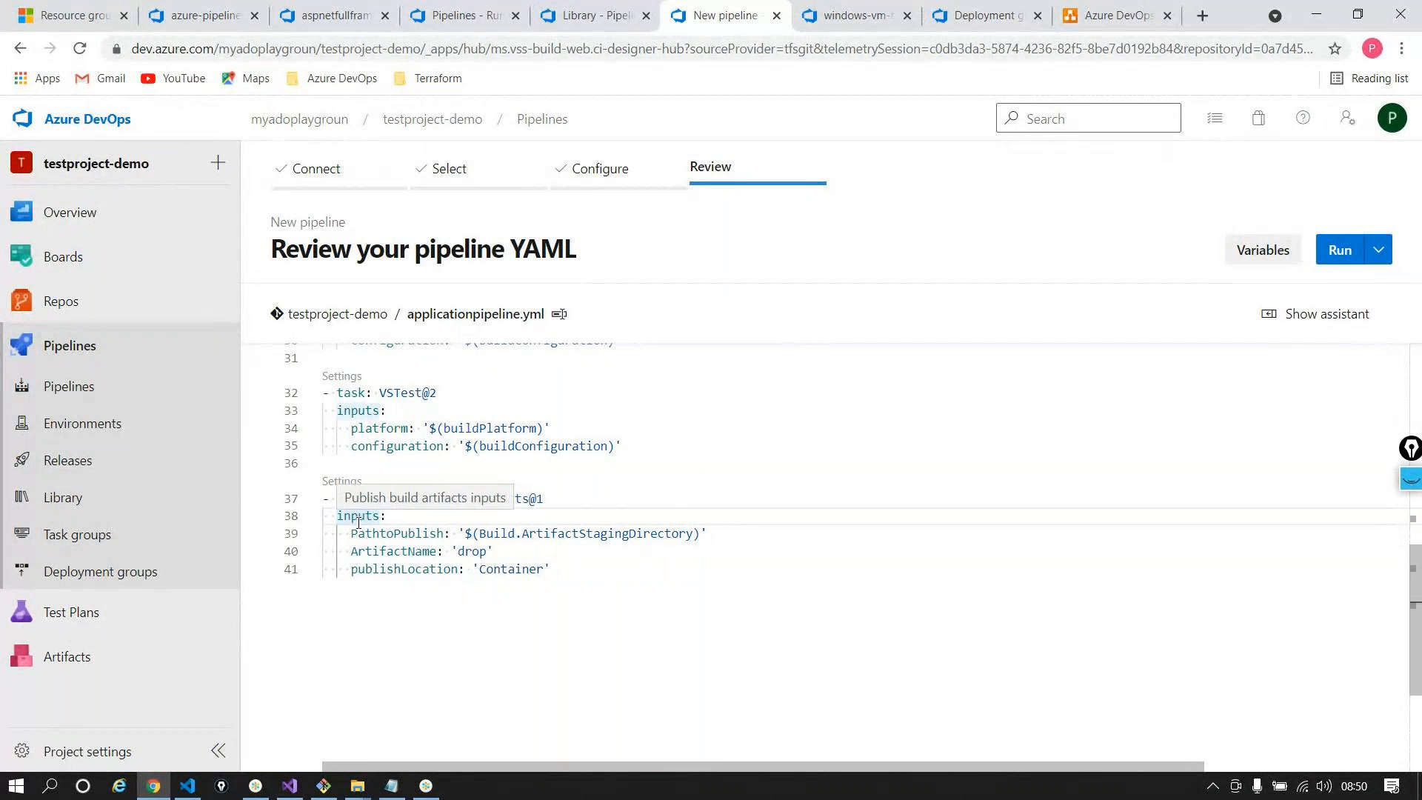
{"action": "left_click", "coordinate": [339, 539]}
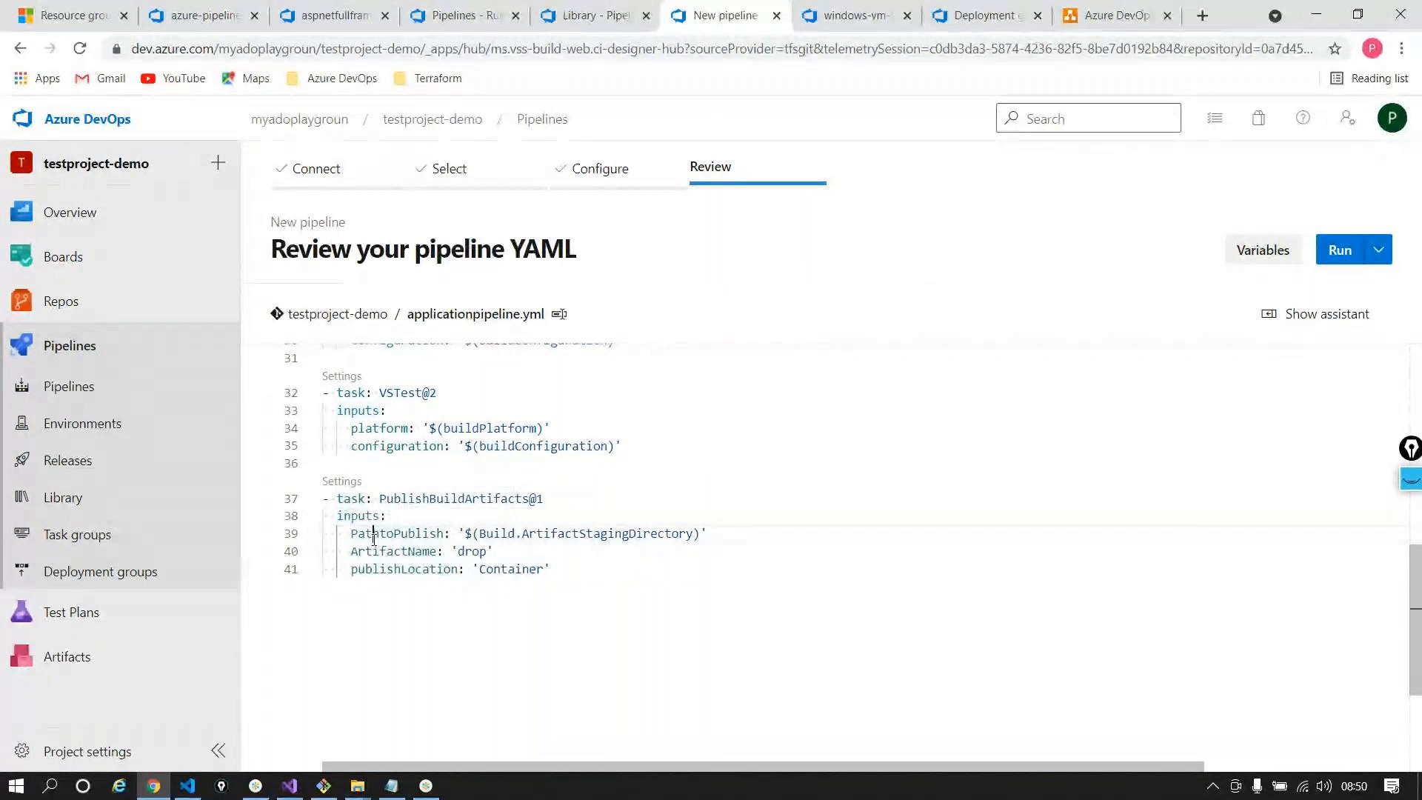
{"action": "left_click_drag", "start_coordinate": [355, 516], "coordinate": [641, 580]}
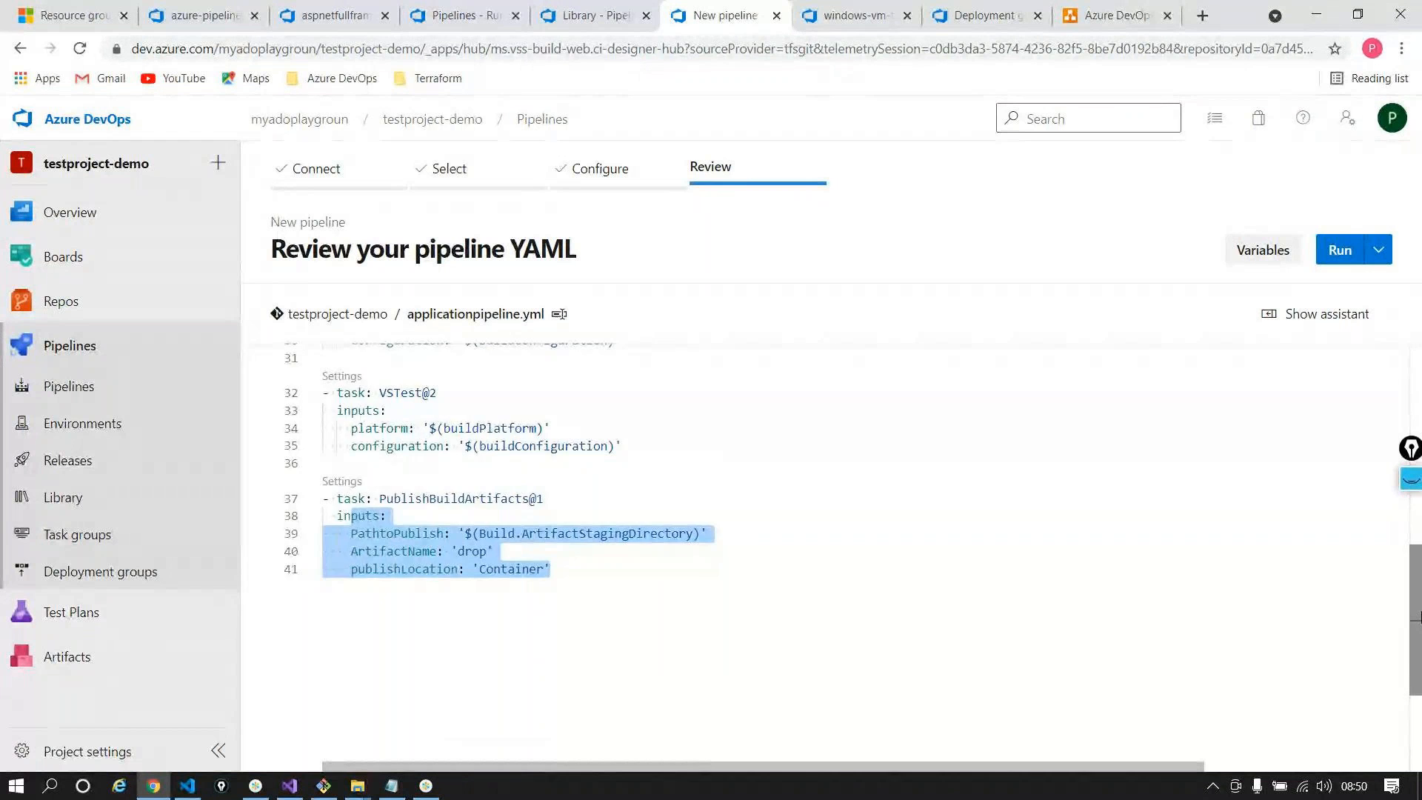
Scroll back up and show the Tasks assistant beside the YAML
{"action": "scroll", "coordinate": [1414, 620], "scroll_direction": "up", "scroll_amount": 4}
{"action": "scroll", "coordinate": [1414, 619], "scroll_direction": "up", "scroll_amount": 4}
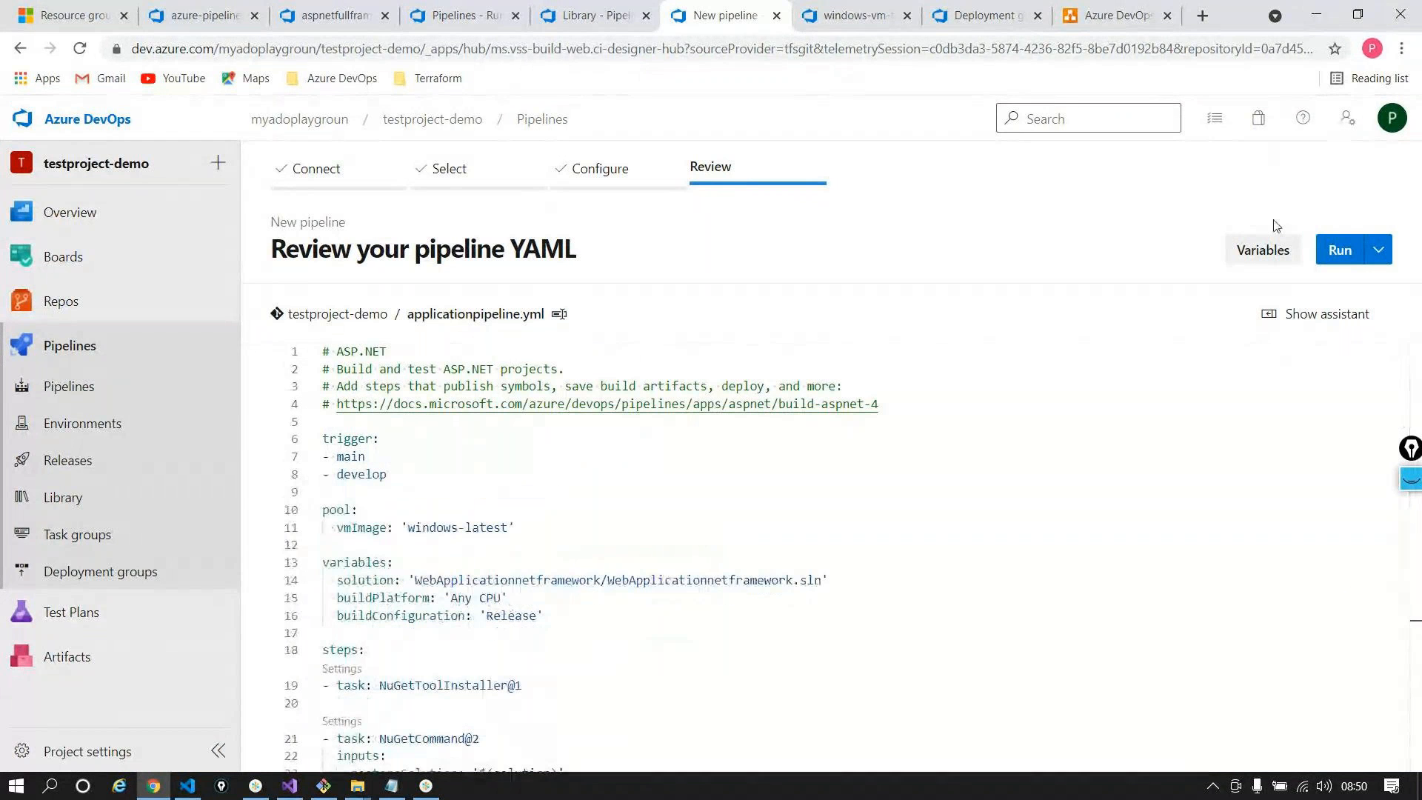
{"action": "left_click", "coordinate": [1305, 308]}
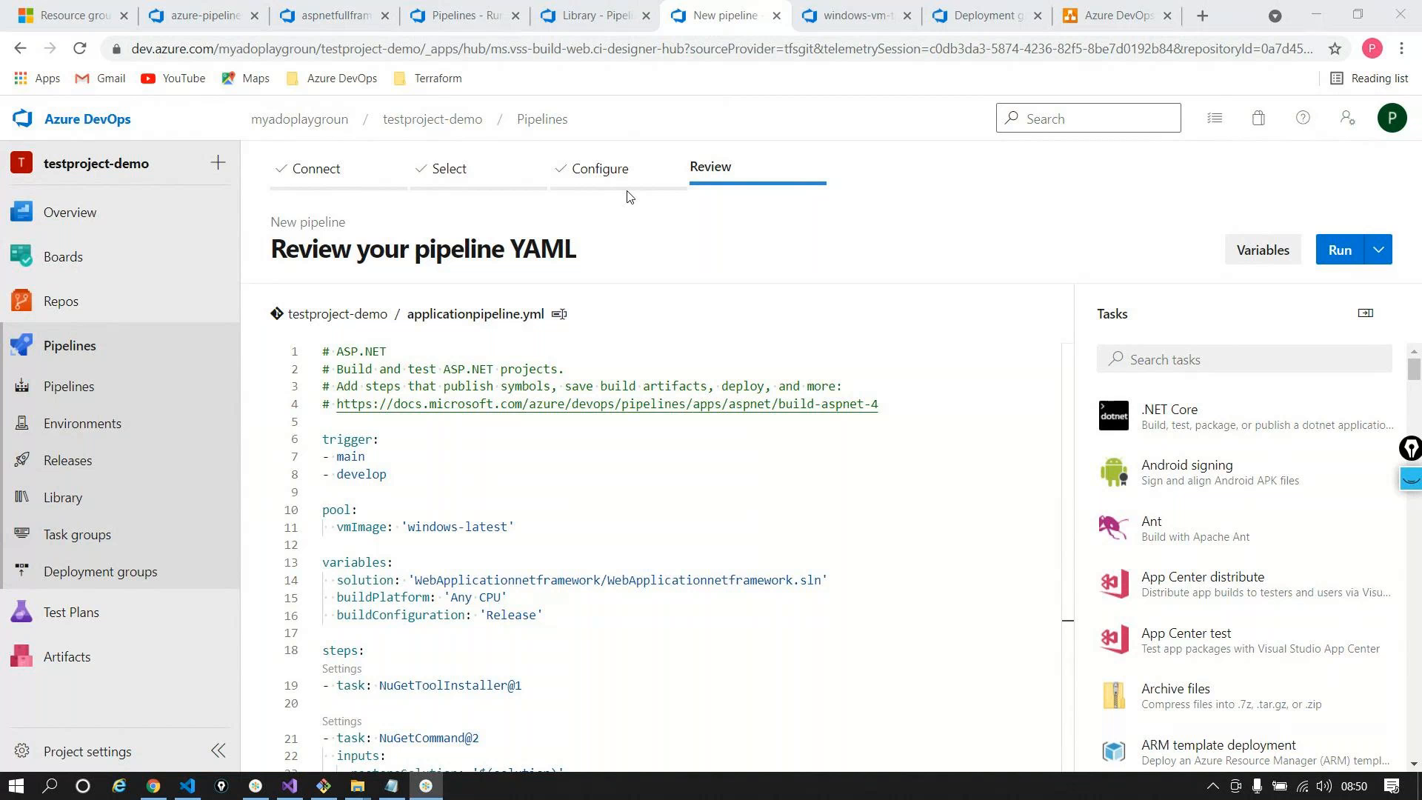
Reload the browser page so the wizard returns to the Configure your pipeline step
{"action": "scroll", "coordinate": [673, 395], "scroll_direction": "down", "scroll_amount": 5}
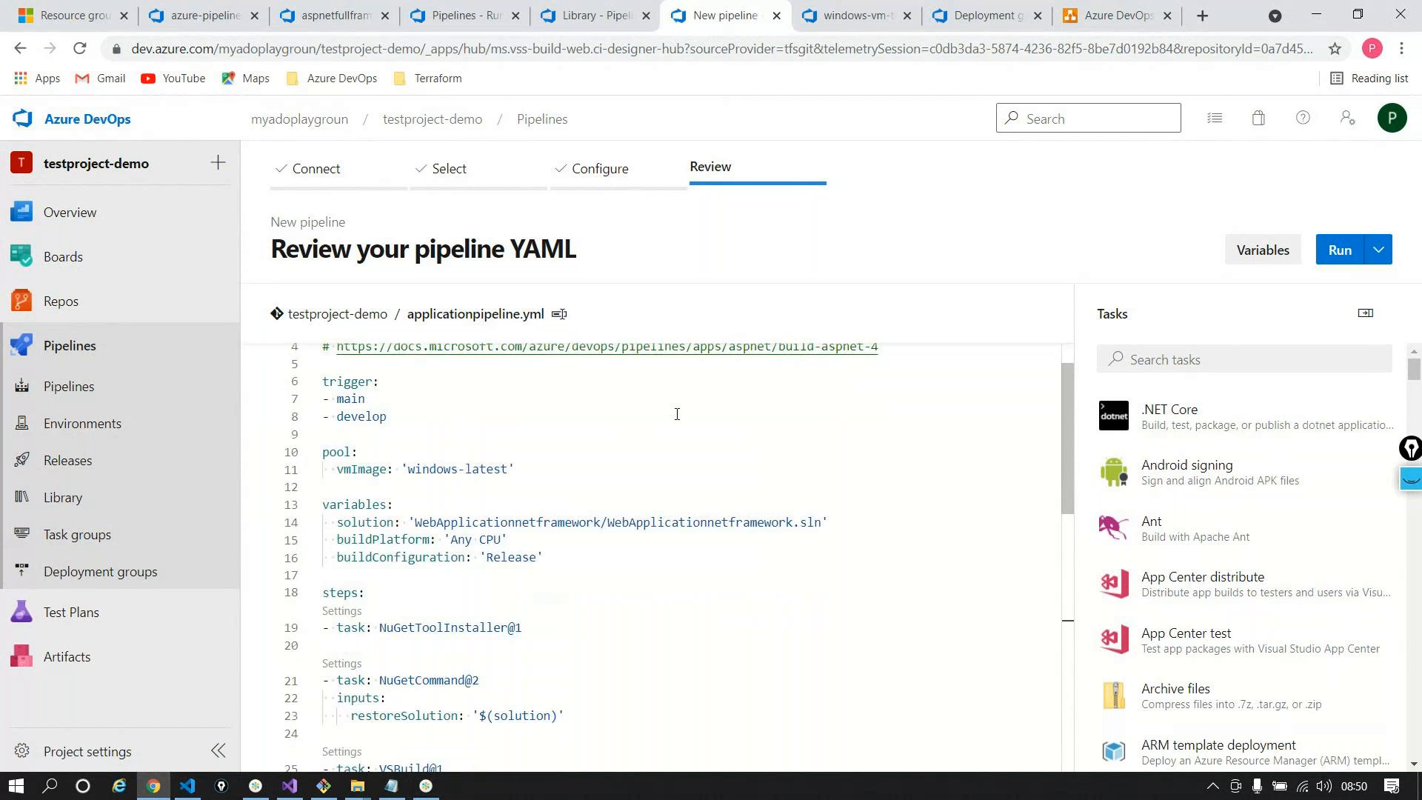
{"action": "scroll", "coordinate": [692, 405], "scroll_direction": "up", "scroll_amount": 5}
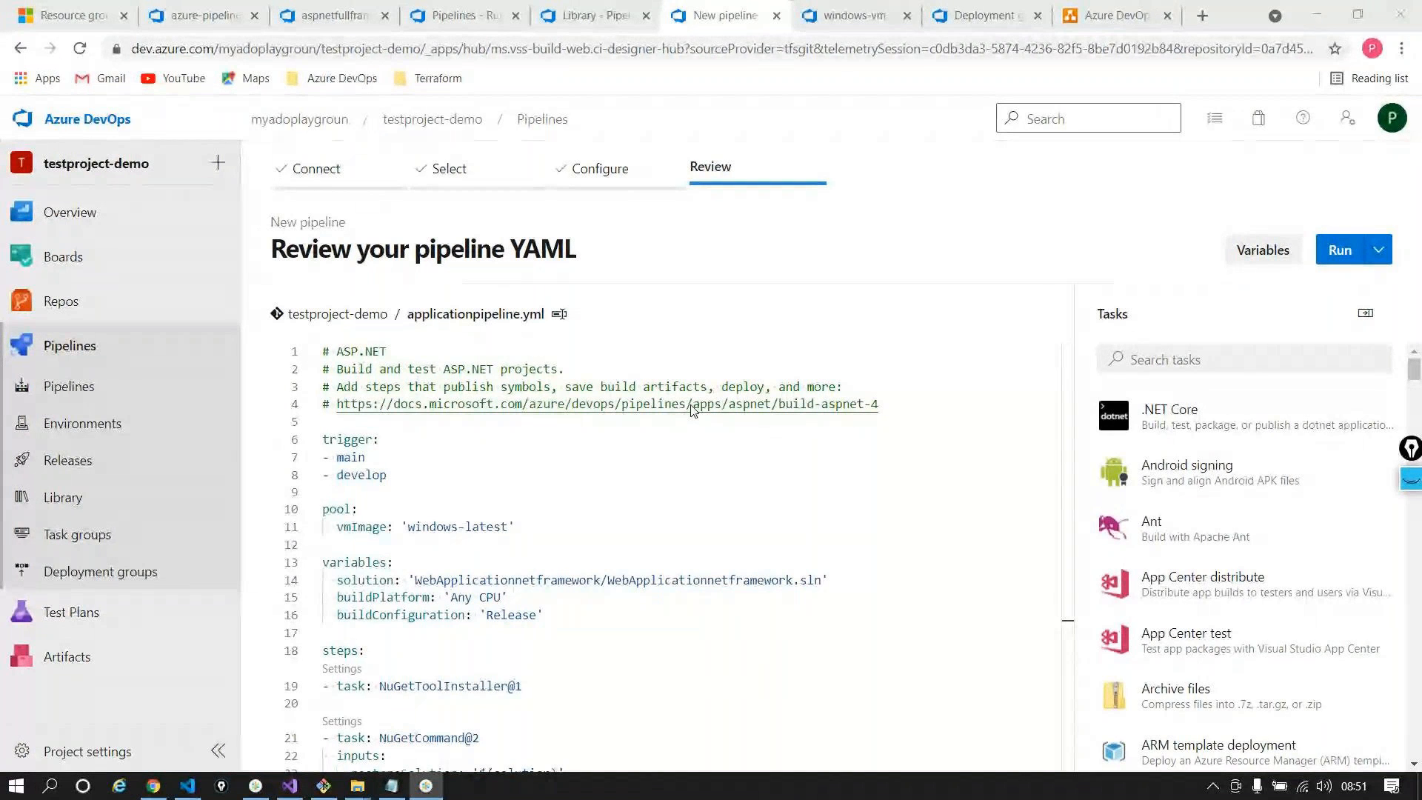
{"action": "left_click", "coordinate": [691, 405]}
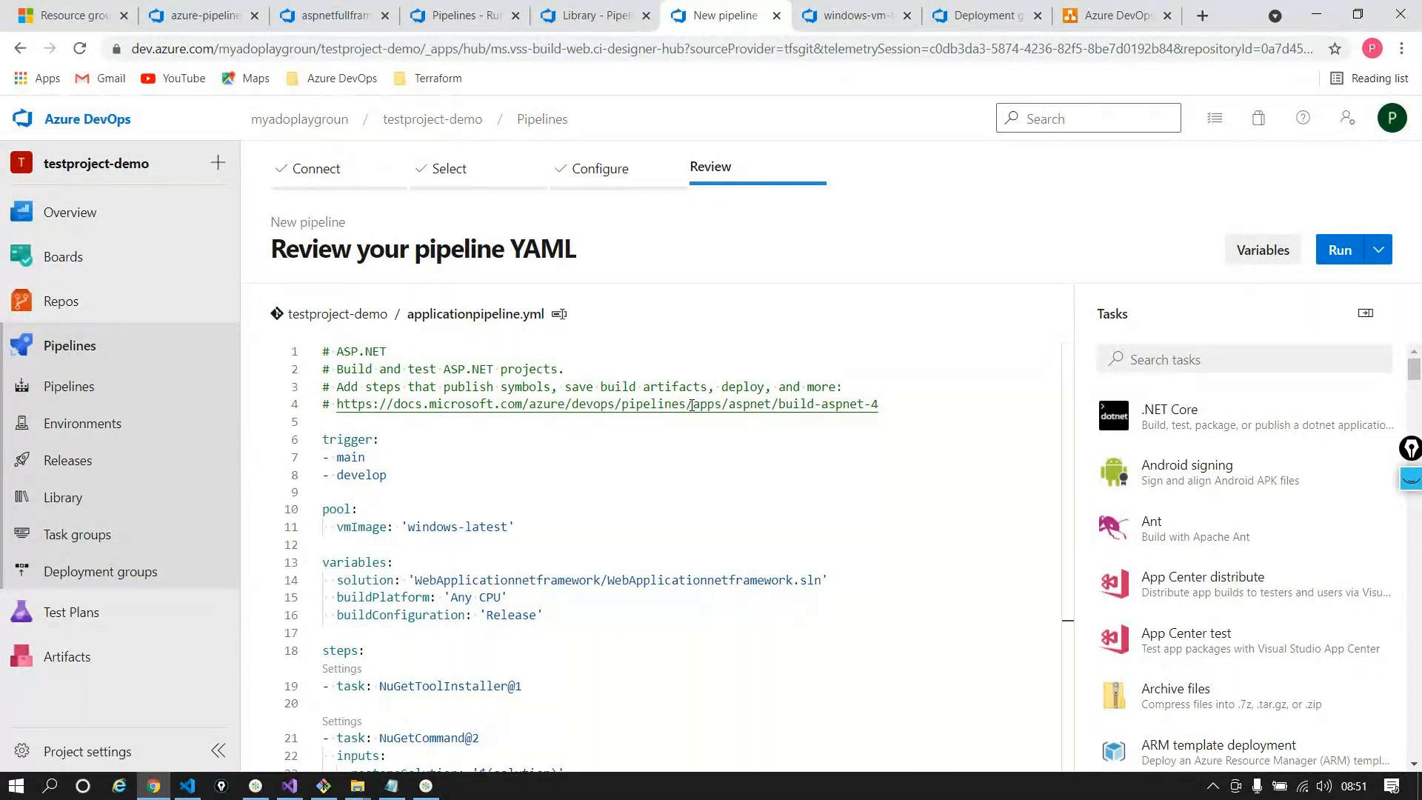
{"action": "left_click", "coordinate": [80, 48]}
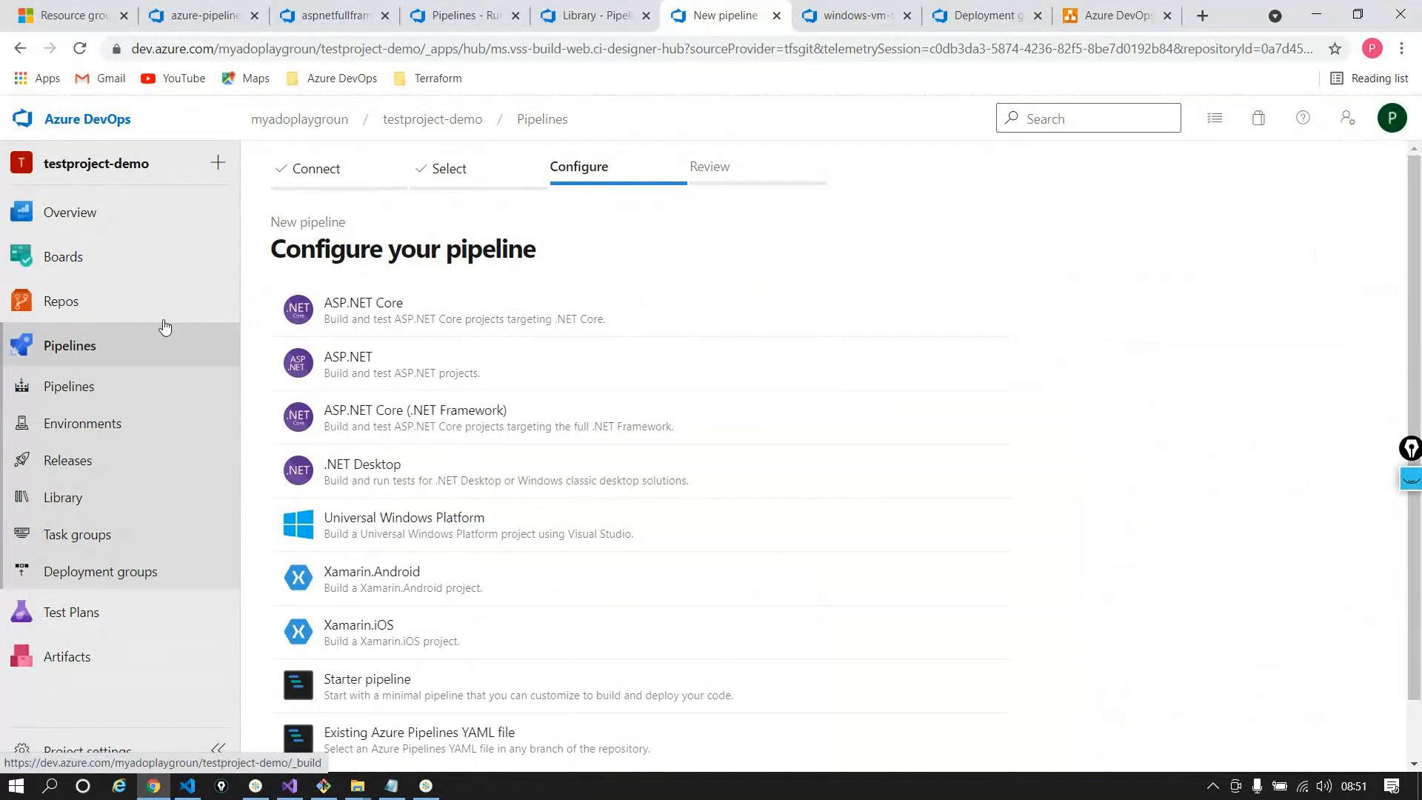
View the testprojvm - CD Releases list, where Release-1's dev stage succeeded
{"action": "left_click", "coordinate": [124, 395]}
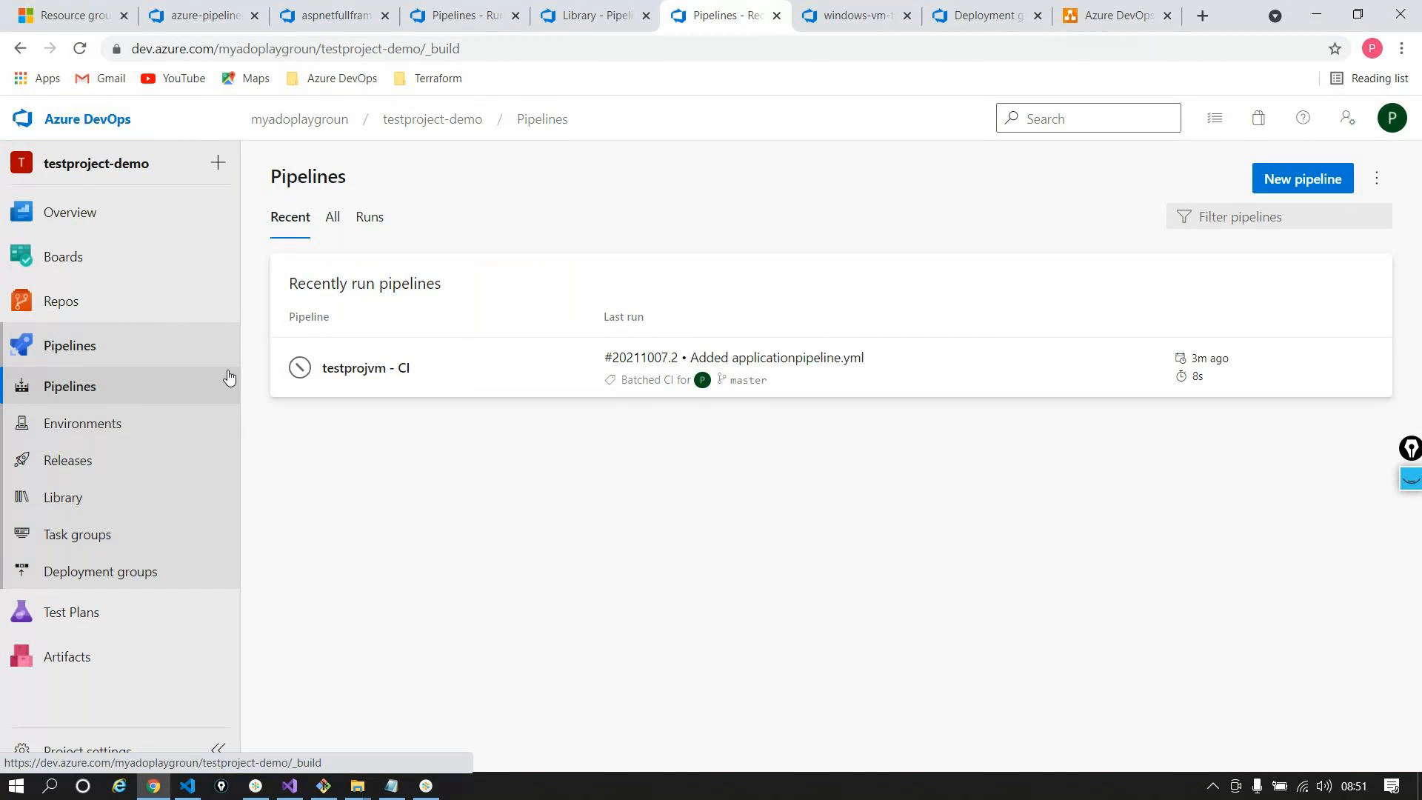
{"action": "mouse_move", "coordinate": [213, 205]}
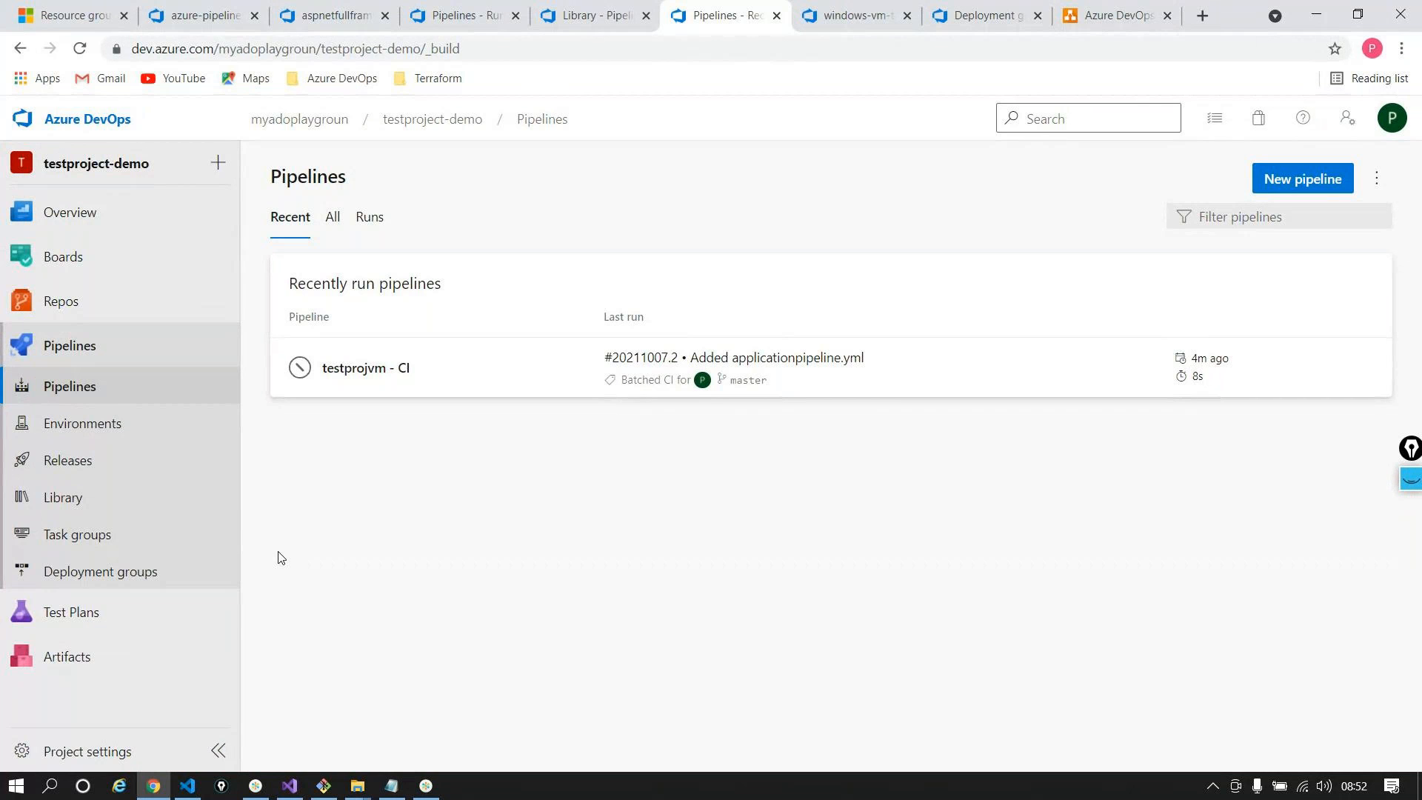
{"action": "left_click", "coordinate": [104, 467]}
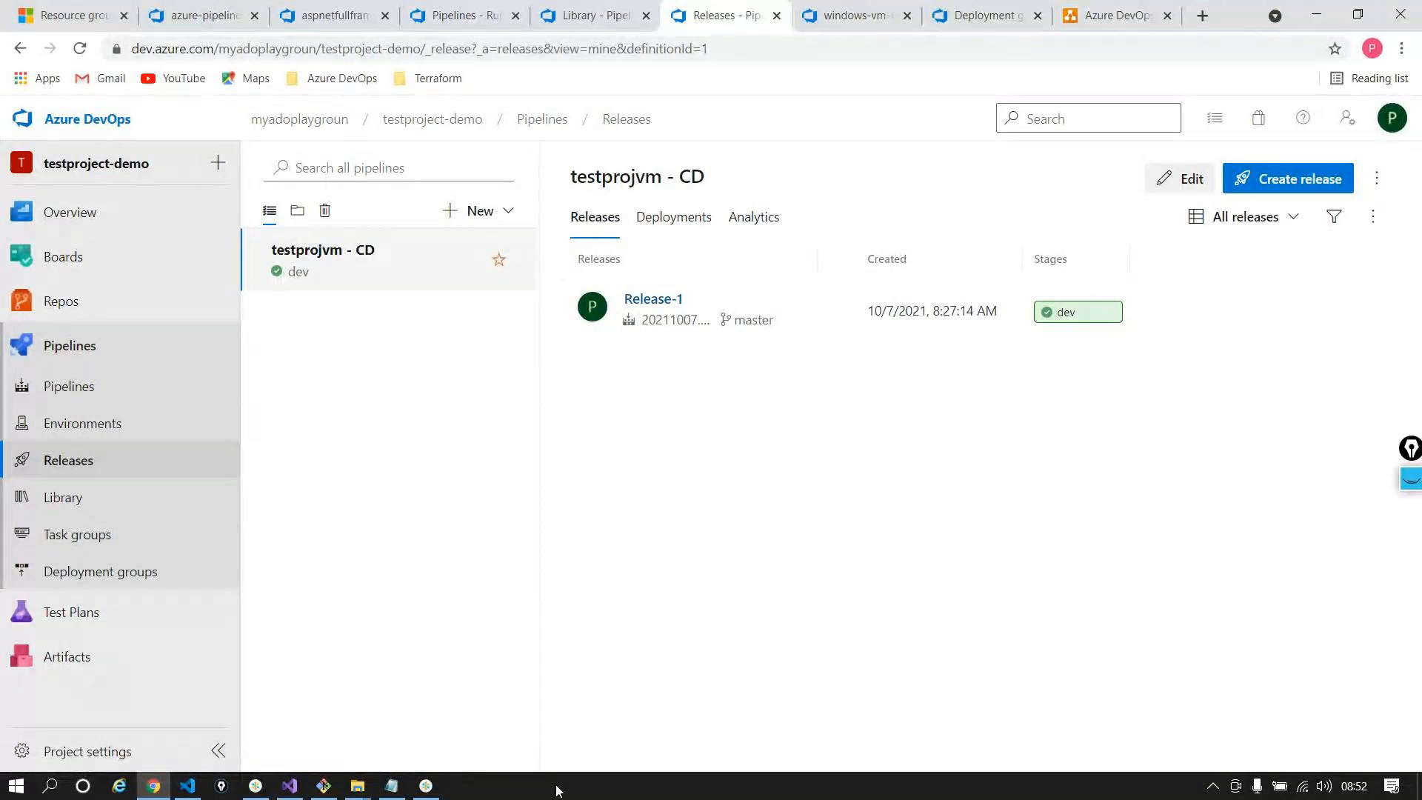
Open Release-1 to check its succeeded dev stage, then go to the Azure portal tab
{"action": "left_click", "coordinate": [656, 299]}
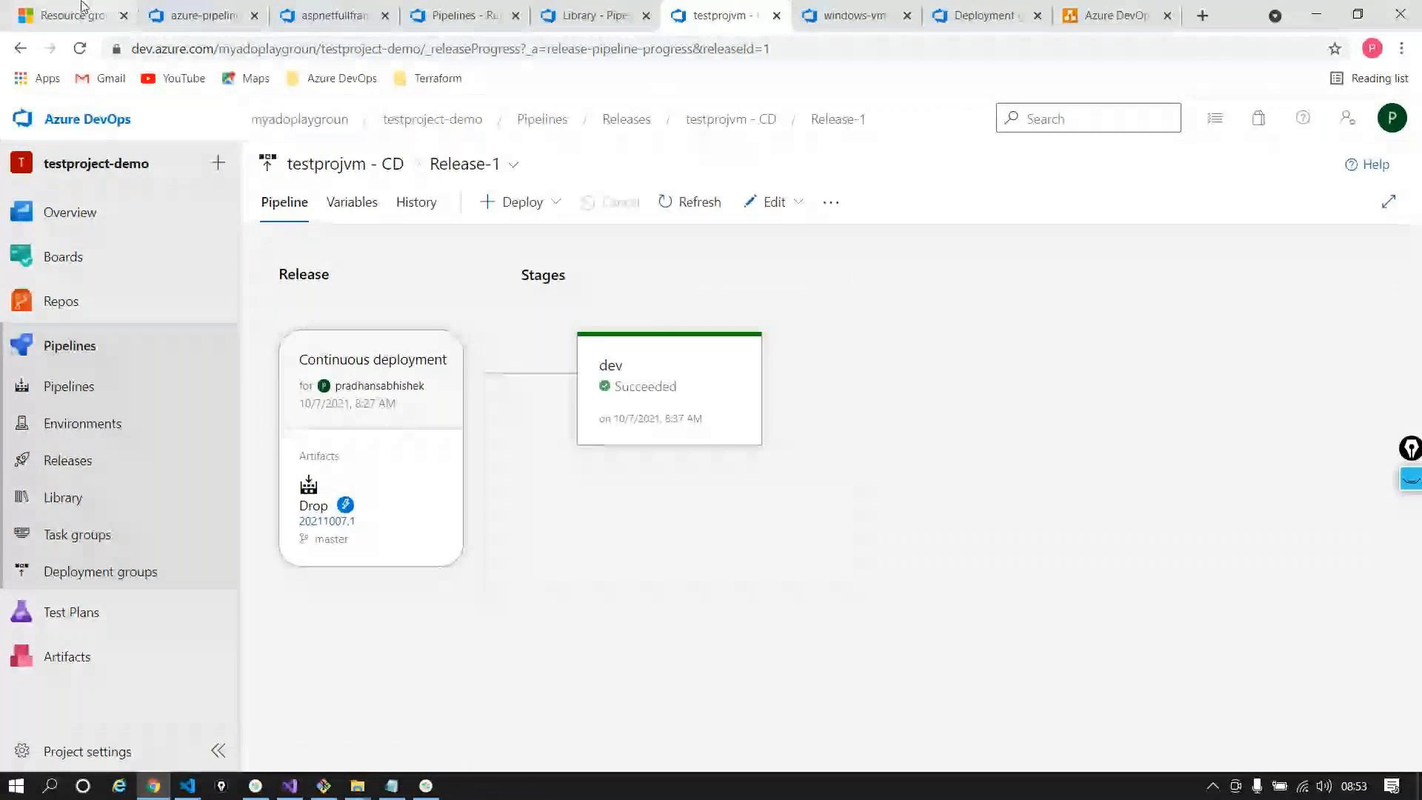
{"action": "left_click", "coordinate": [83, 9]}
Open the testprojvm VM overview in testprojvm-rg to copy its DNS name into a new tab
{"action": "left_click", "coordinate": [104, 413]}
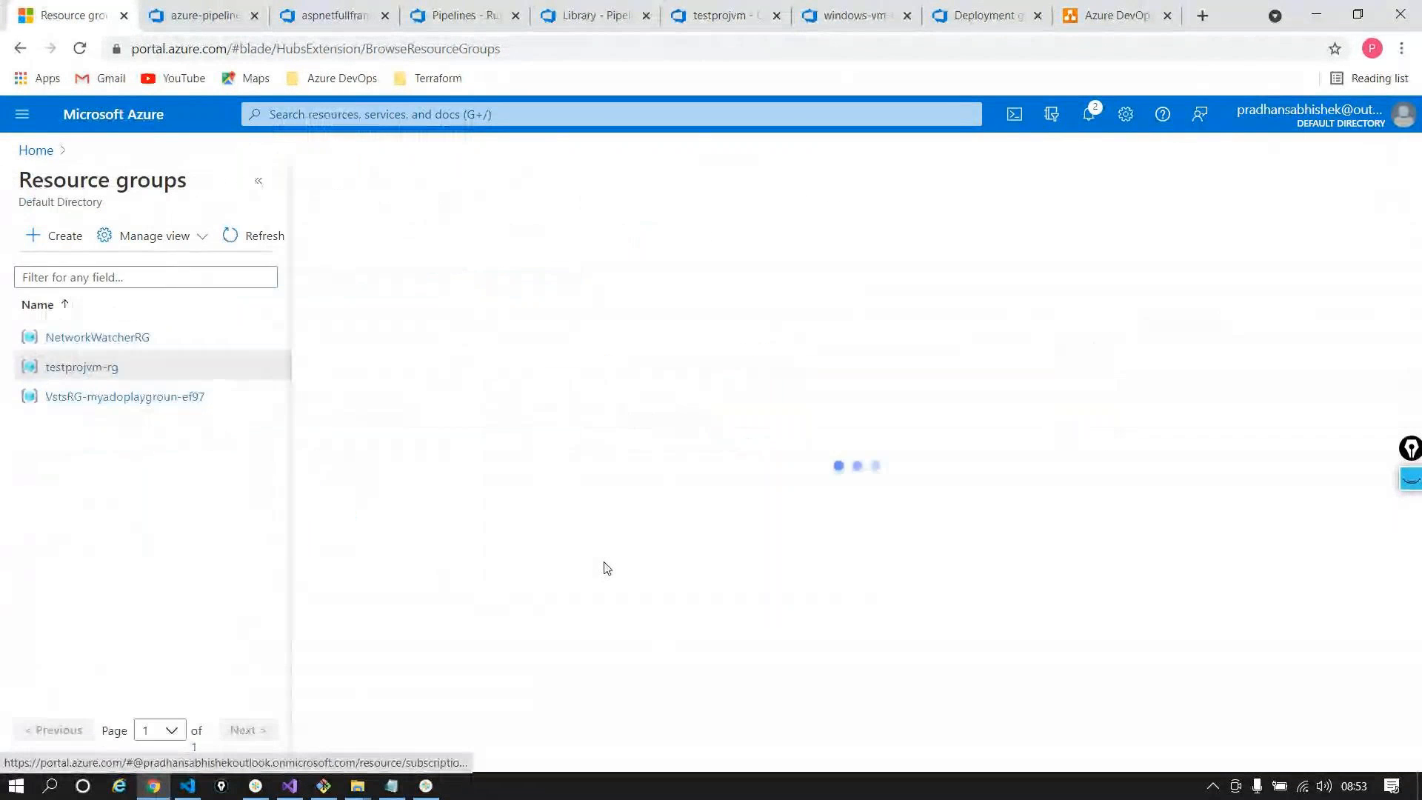
{"action": "left_click", "coordinate": [259, 182]}
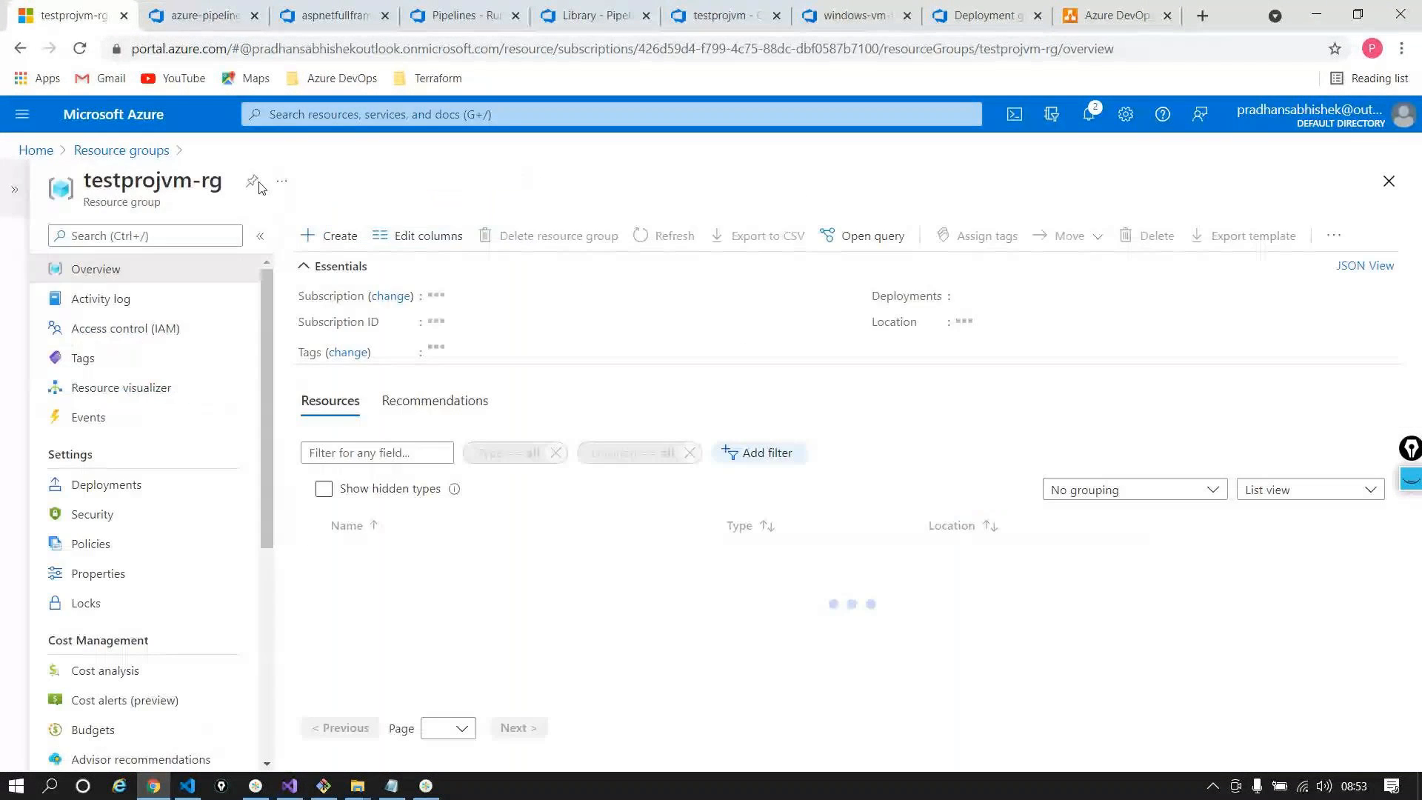
{"action": "left_click", "coordinate": [259, 181]}
{"action": "left_click", "coordinate": [399, 590]}
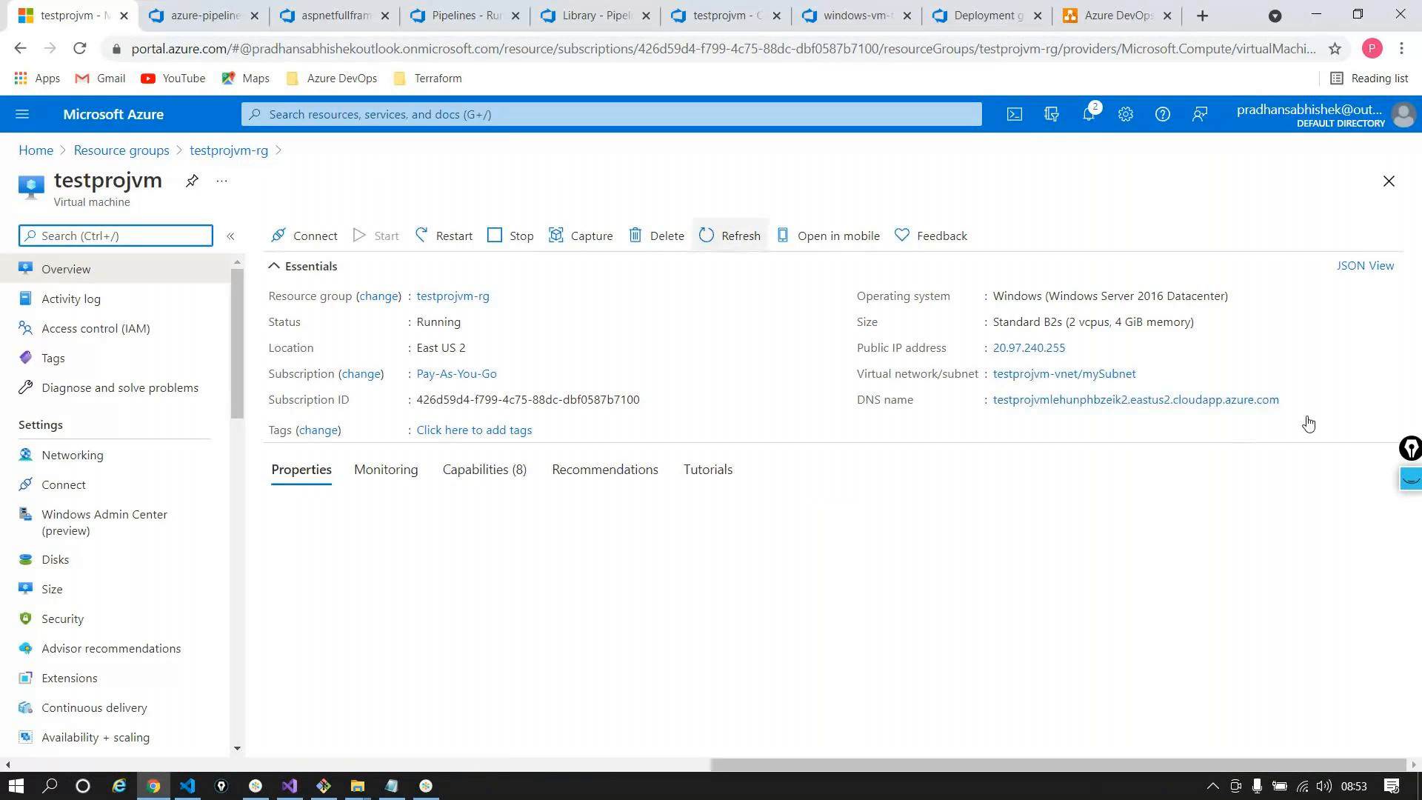
{"action": "key", "text": "ctrl+t"}
Load the VM's DNS name to see the ASP.NET Core Success page, then return to Resource groups
{"action": "type", "text": "testprojvmlehunphbzeik2.eastus2.cloudapp.azure.com"}
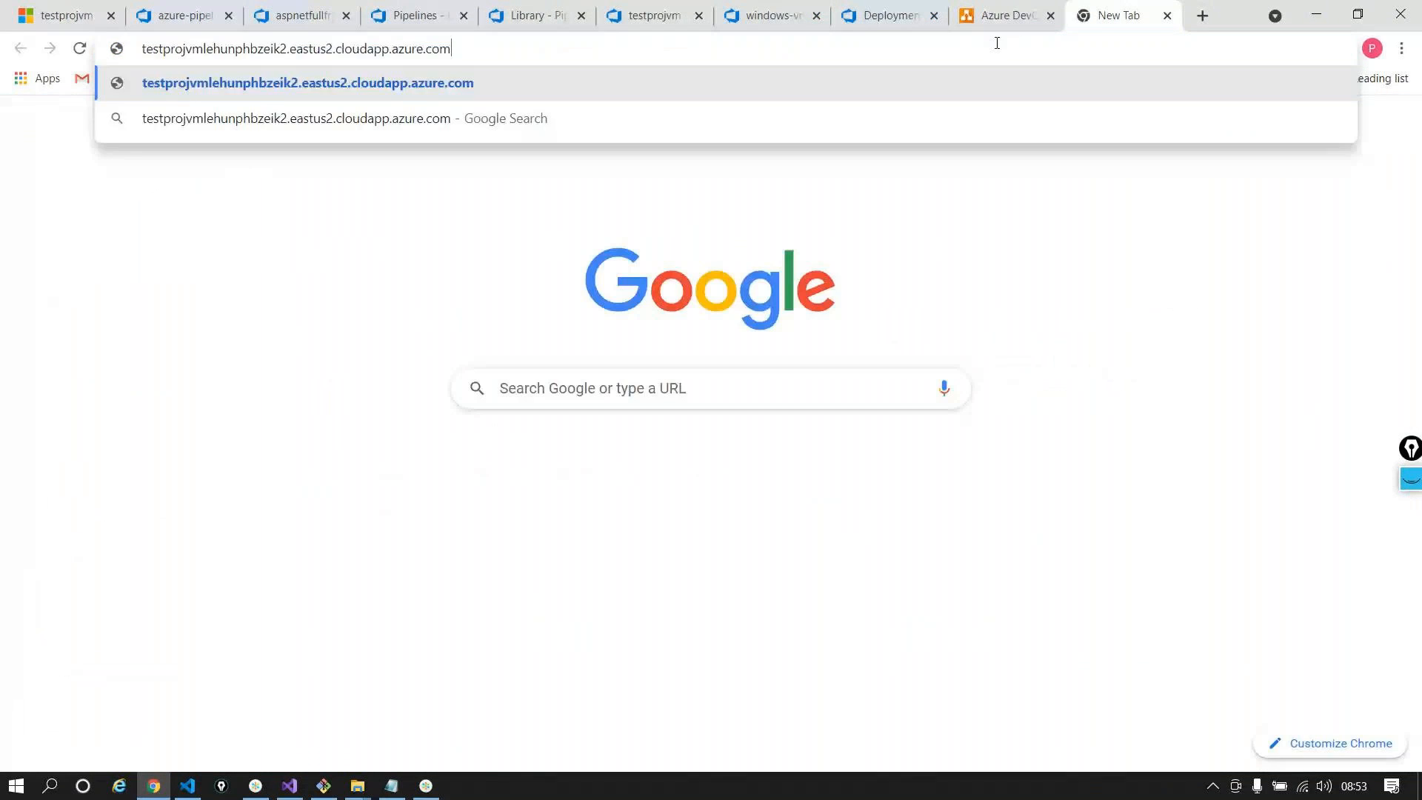
{"action": "key", "text": "Return"}
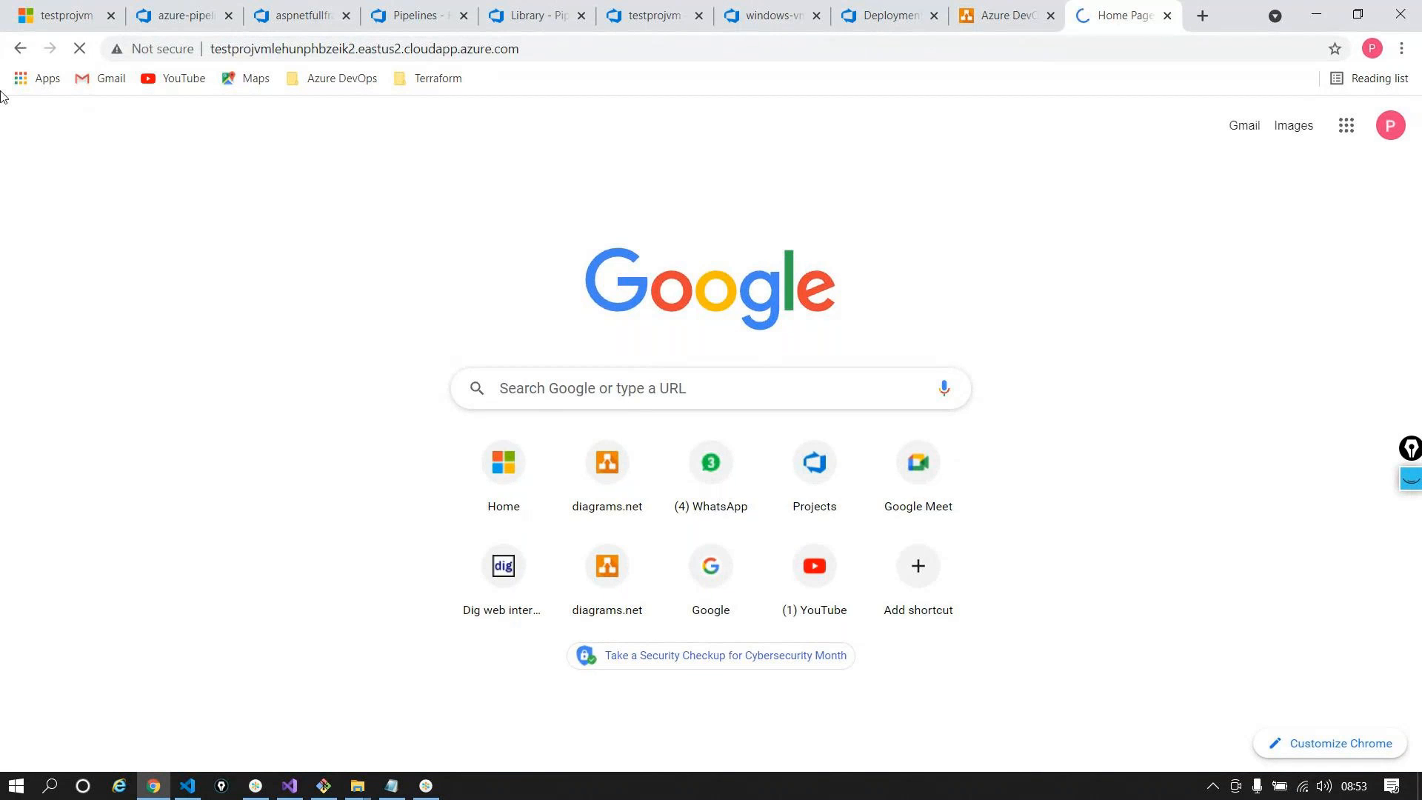
{"action": "scroll", "coordinate": [883, 308], "scroll_direction": "down", "scroll_amount": 1}
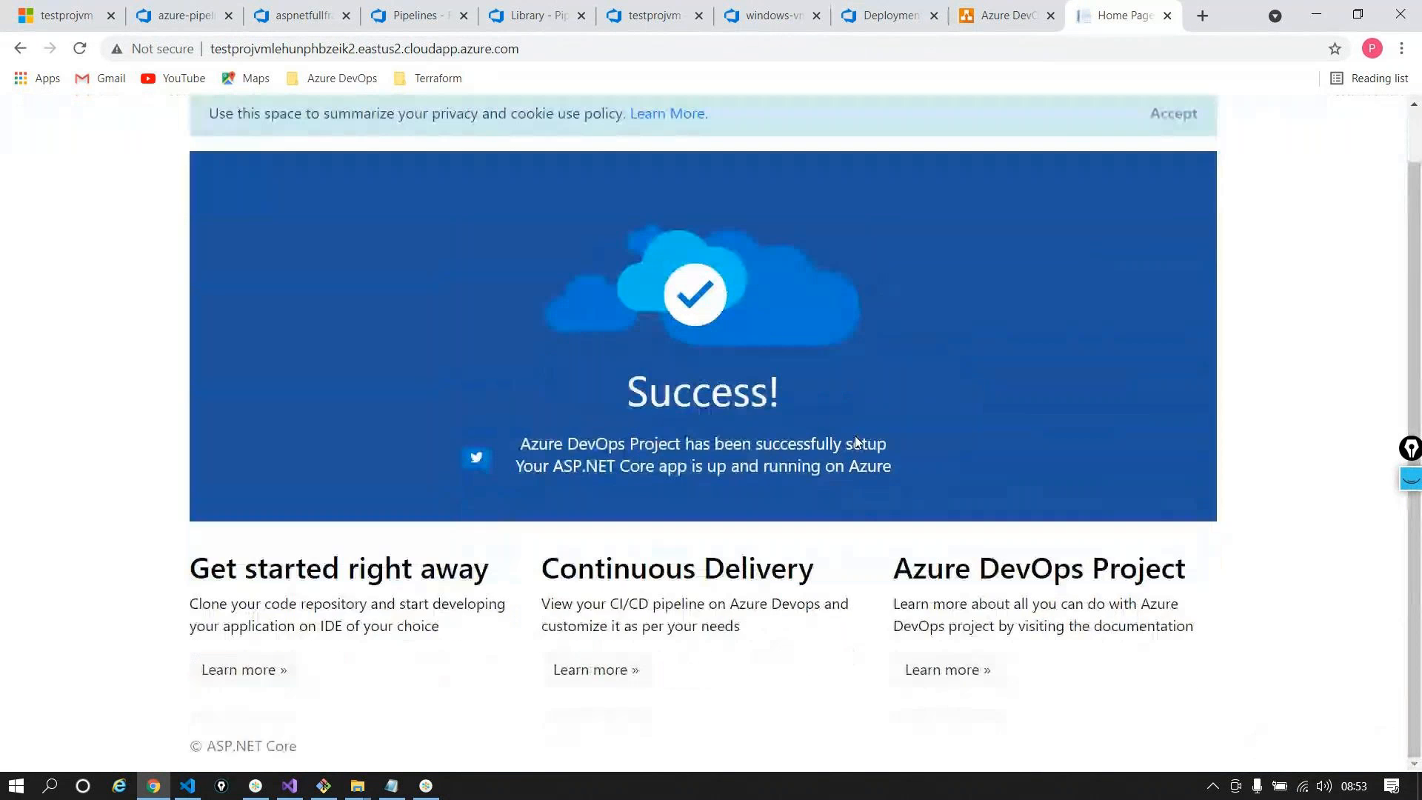
{"action": "scroll", "coordinate": [856, 442], "scroll_direction": "up", "scroll_amount": 1}
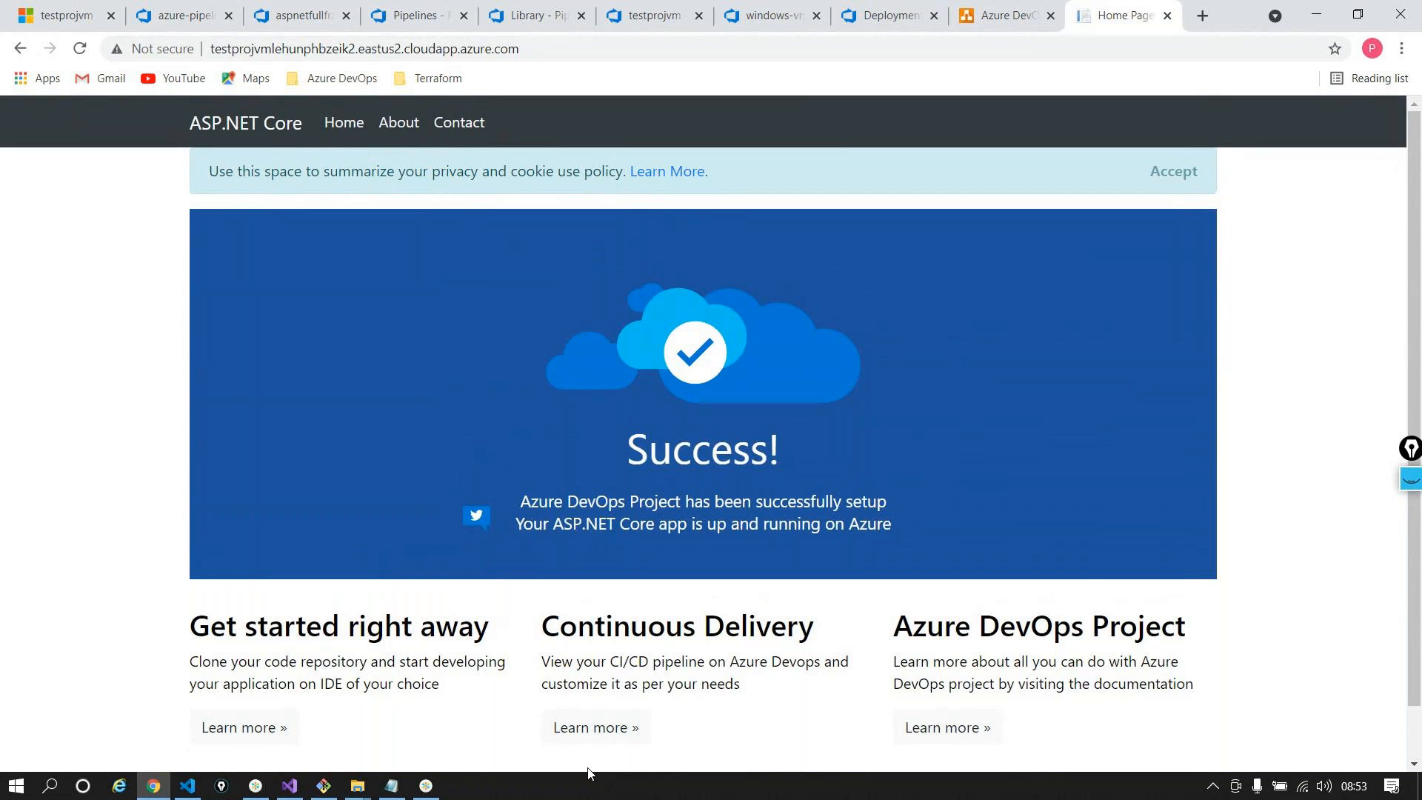
{"action": "left_click", "coordinate": [59, 22]}
{"action": "left_click", "coordinate": [133, 149]}
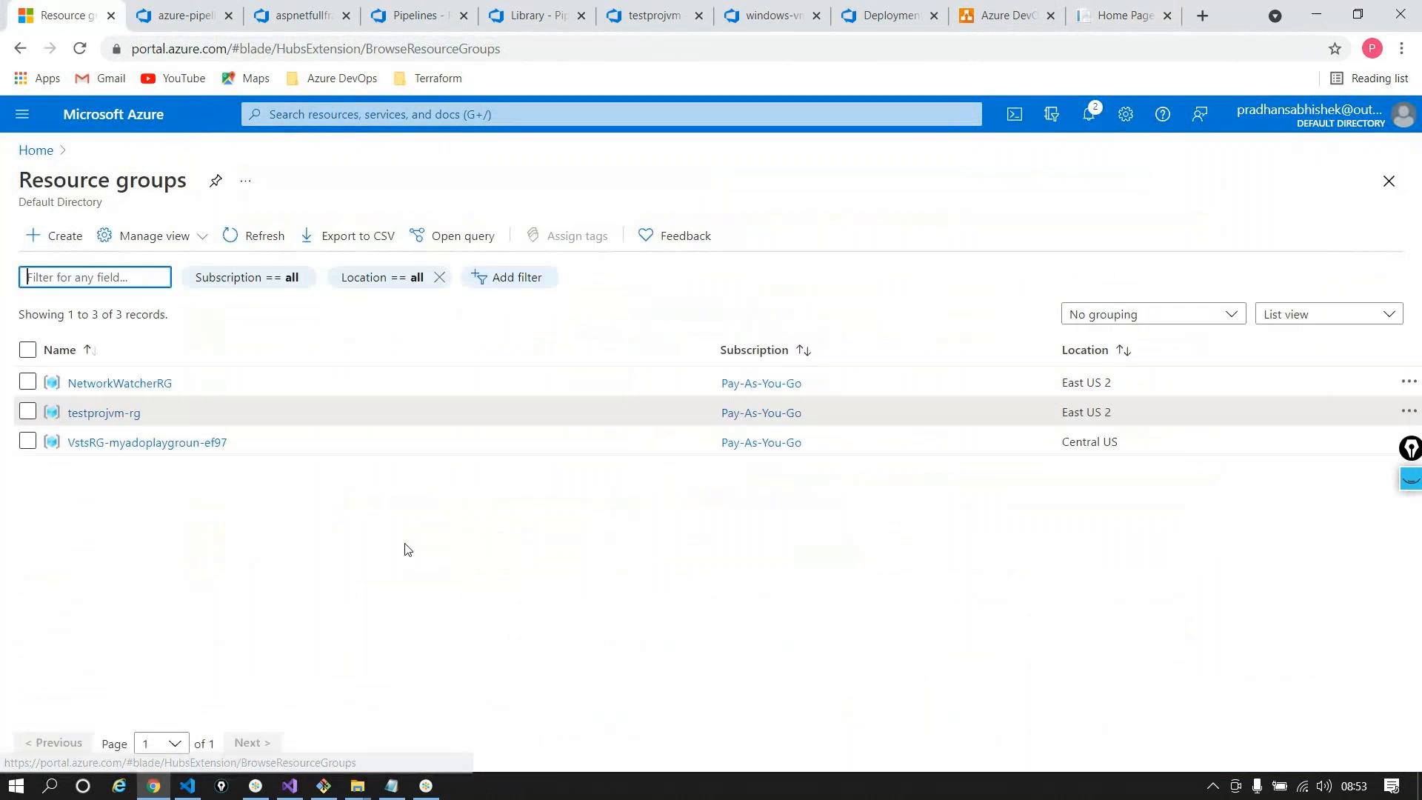
Open testprojvm-rg with Essentials collapsed to list its eight resources, then go to azure-pipelines-2.yml
{"action": "left_click", "coordinate": [131, 413]}
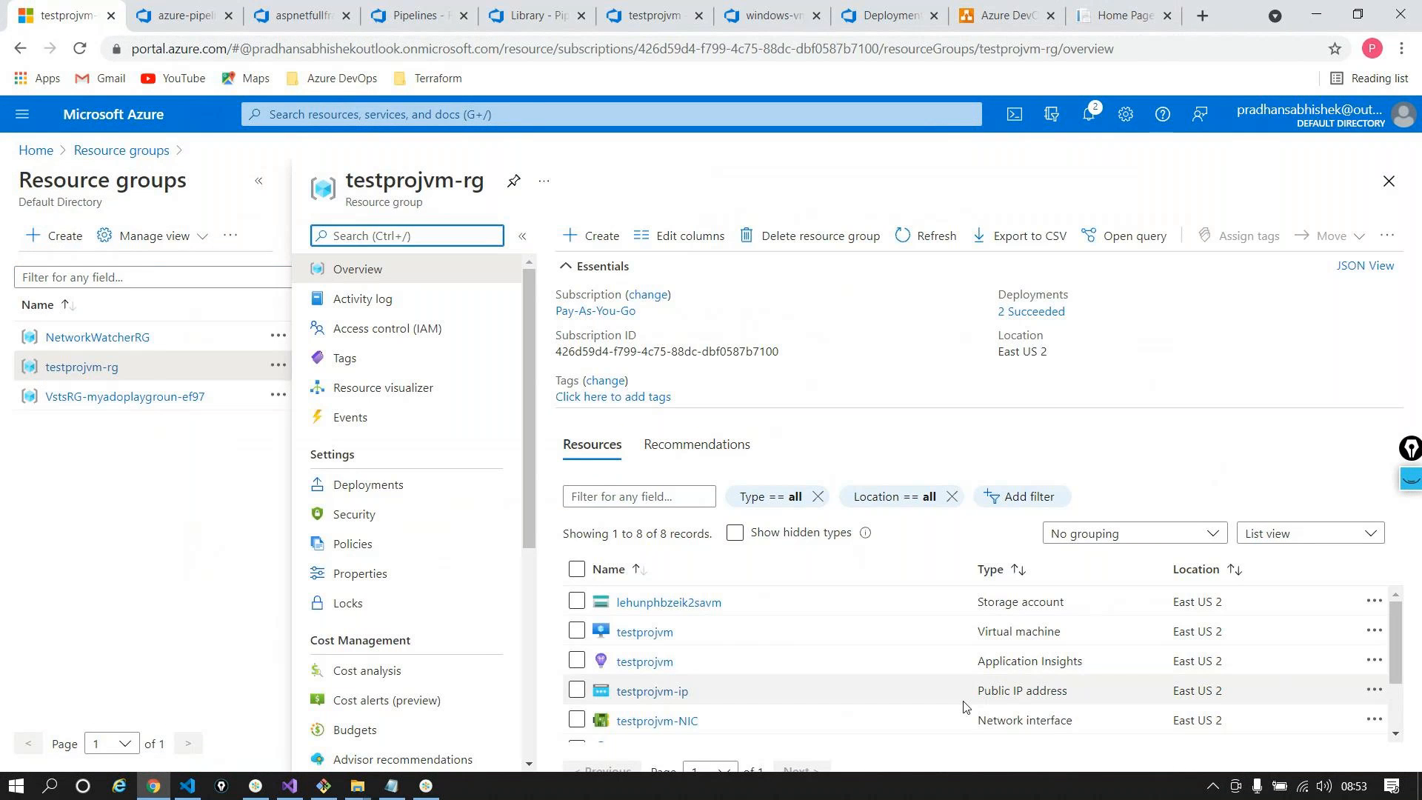
{"action": "left_click", "coordinate": [579, 285]}
{"action": "left_click", "coordinate": [579, 276]}
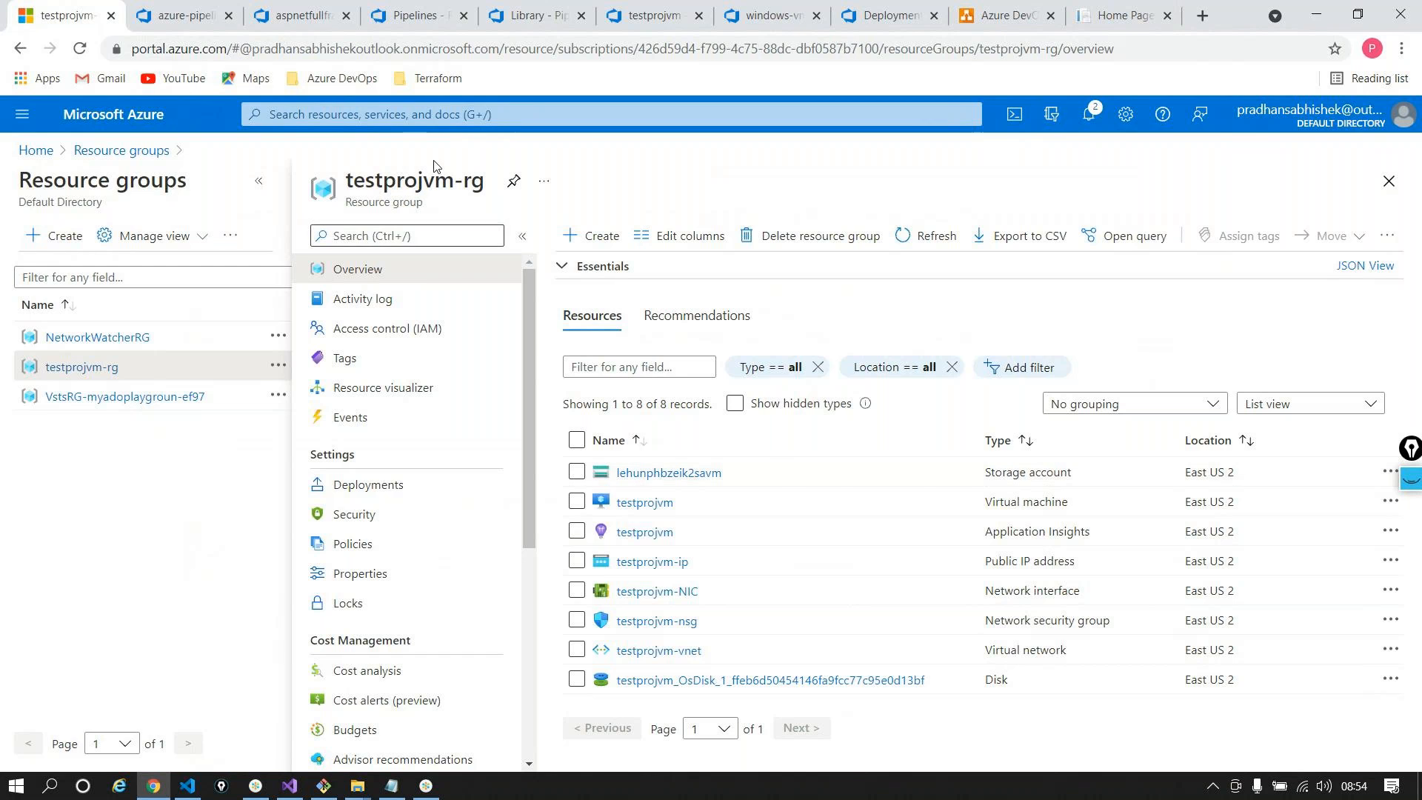
{"action": "left_click", "coordinate": [189, 9]}
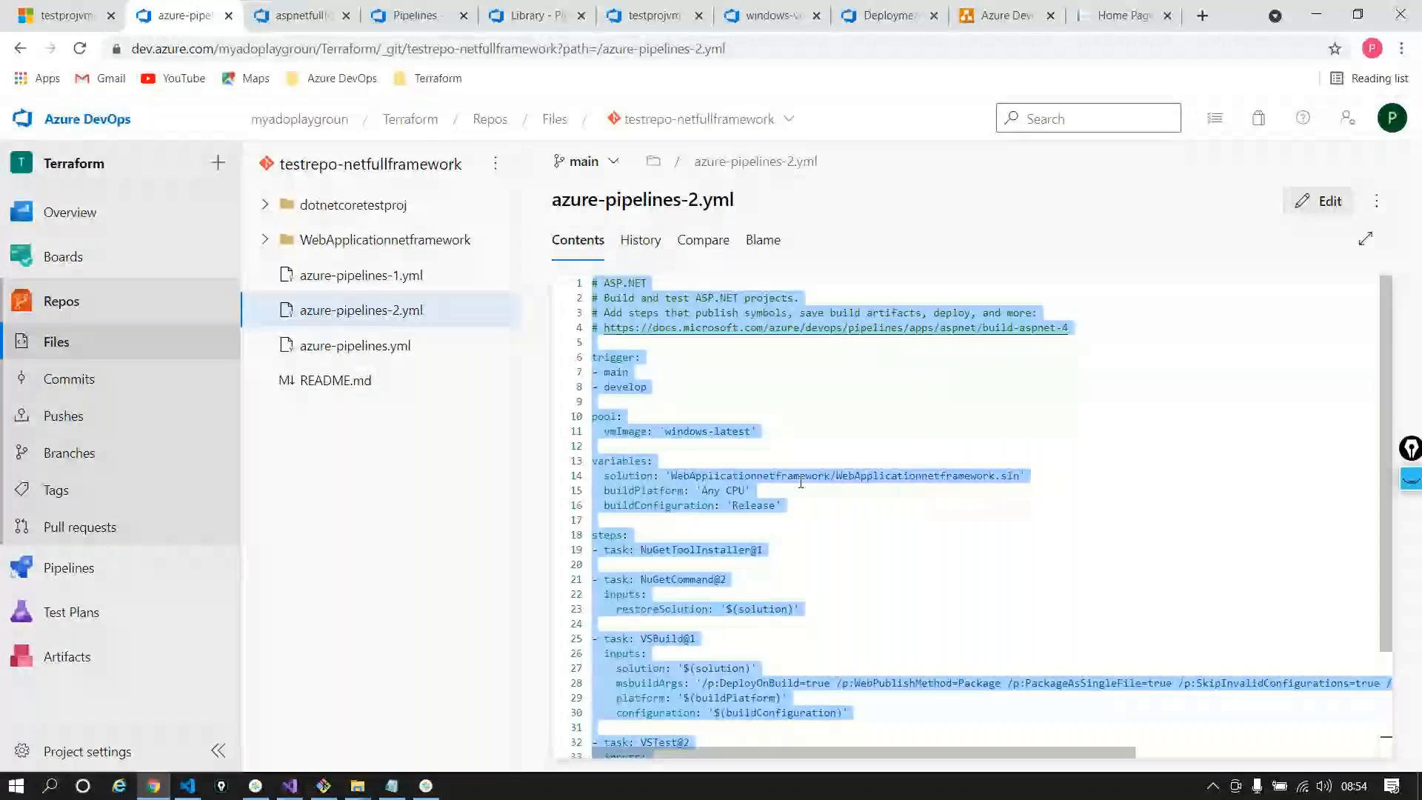
{"action": "scroll", "coordinate": [801, 482], "scroll_direction": "down", "scroll_amount": 3}
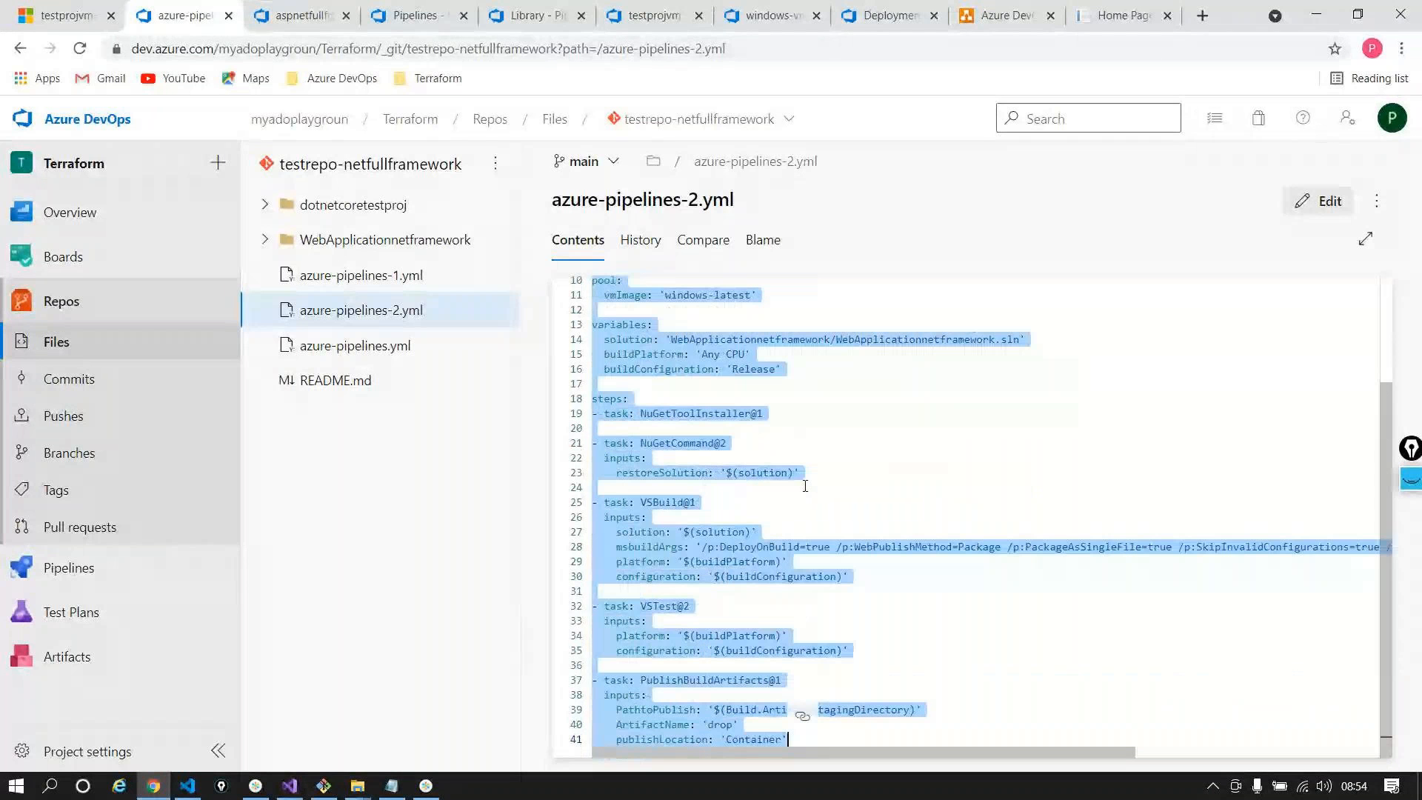
{"action": "scroll", "coordinate": [805, 486], "scroll_direction": "up", "scroll_amount": 3}
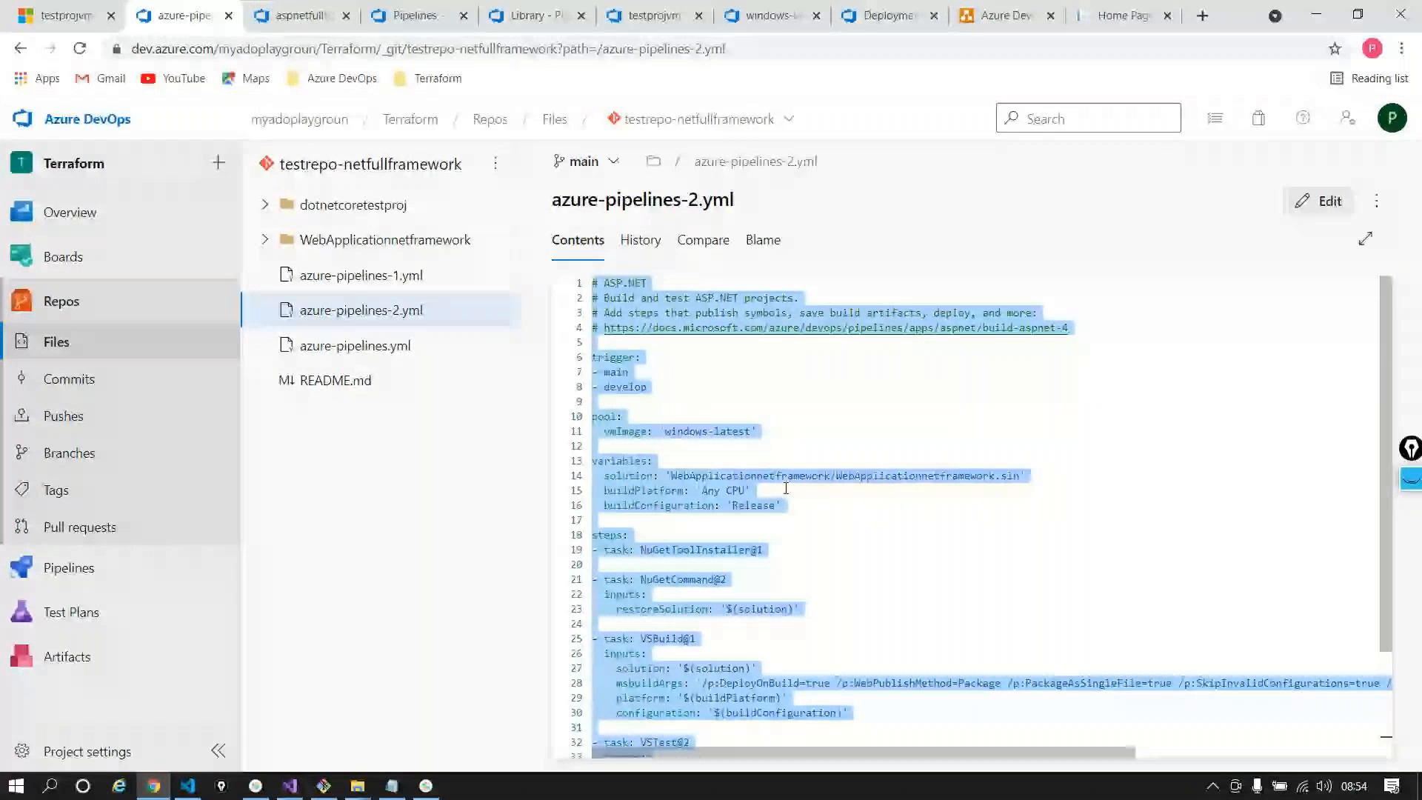
Install Microsoft's docs-yaml extension via a 'yaml' search and return to webapplicationsqlserver.yml
{"action": "left_click", "coordinate": [187, 785]}
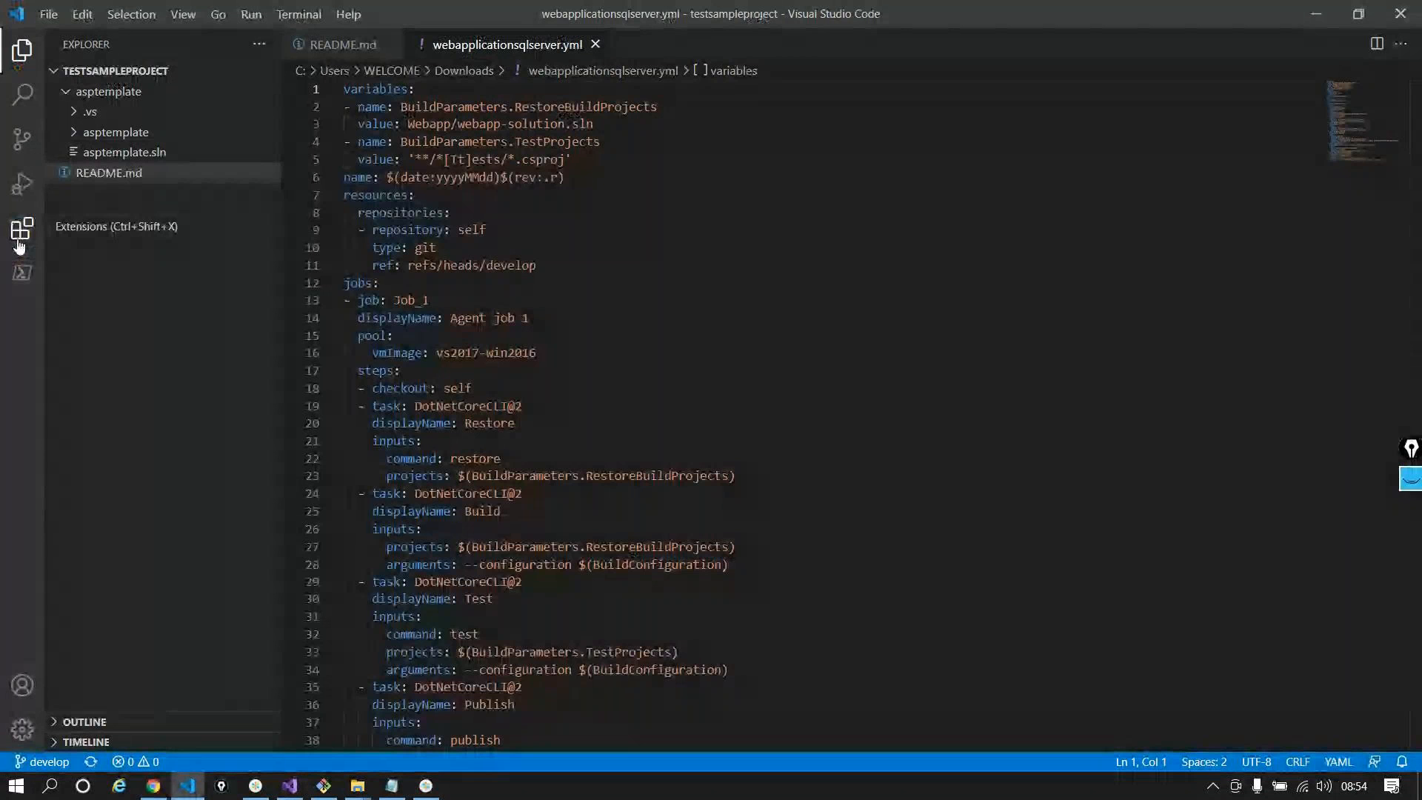
{"action": "left_click", "coordinate": [20, 246]}
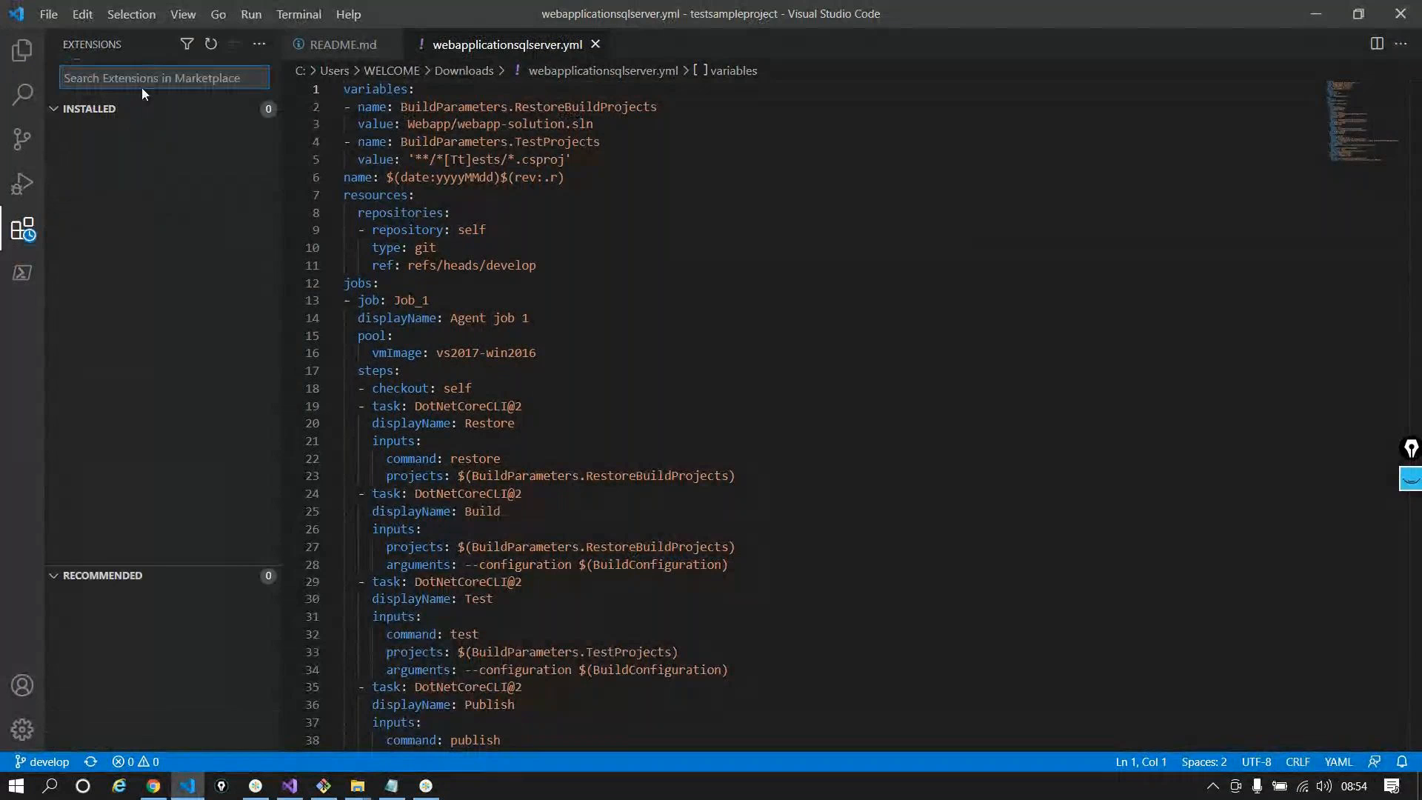
{"action": "type", "text": "yaml"}
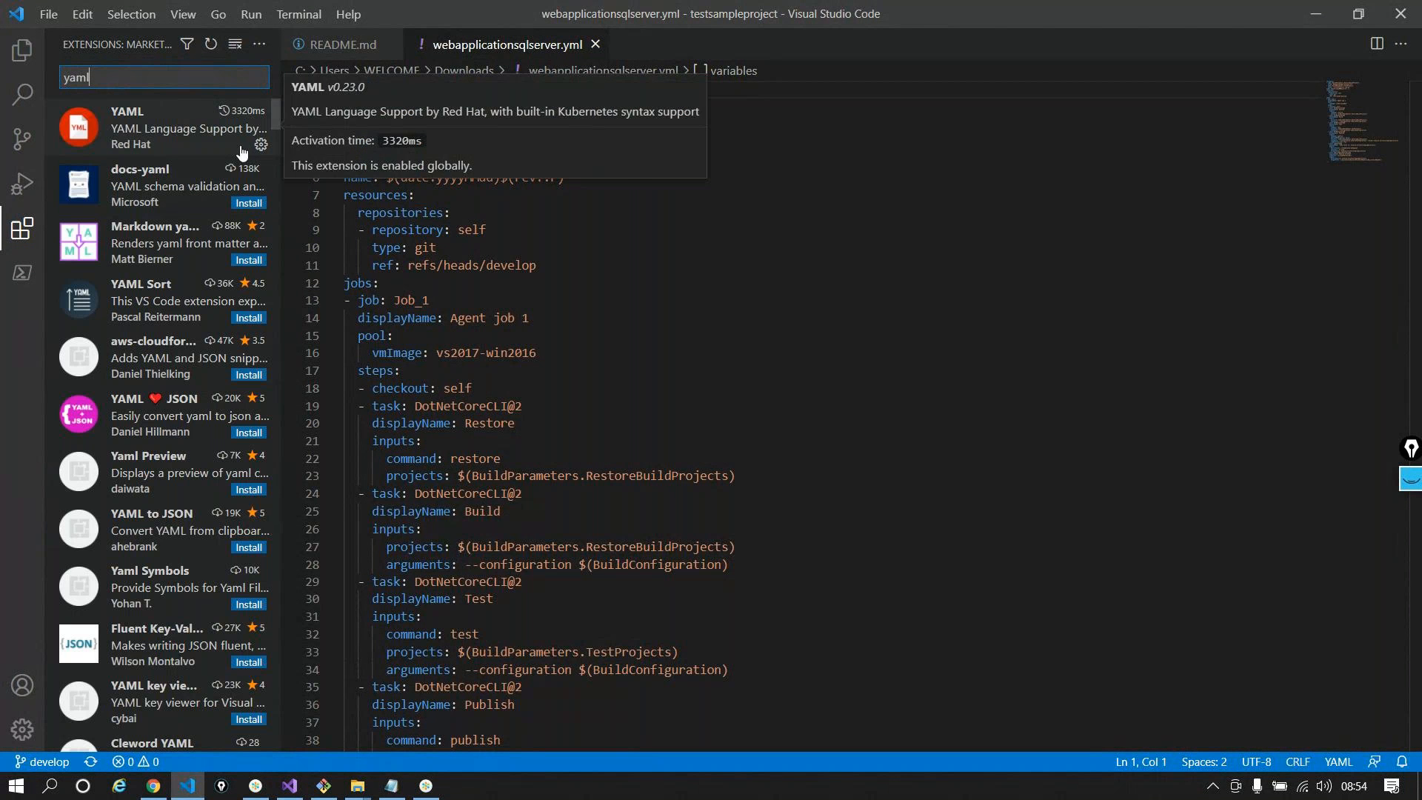
{"action": "mouse_move", "coordinate": [141, 136]}
{"action": "left_click", "coordinate": [185, 189]}
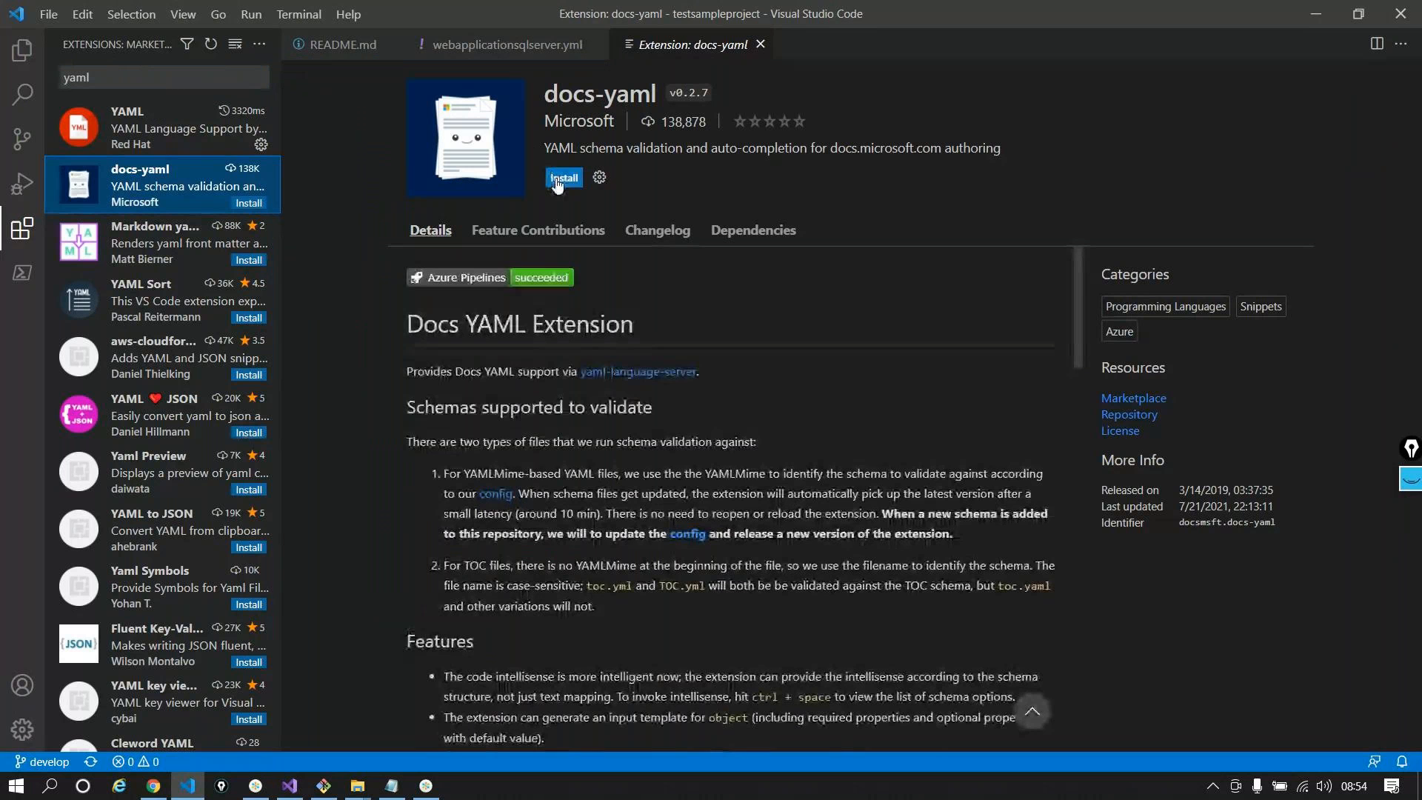
{"action": "left_click", "coordinate": [559, 179]}
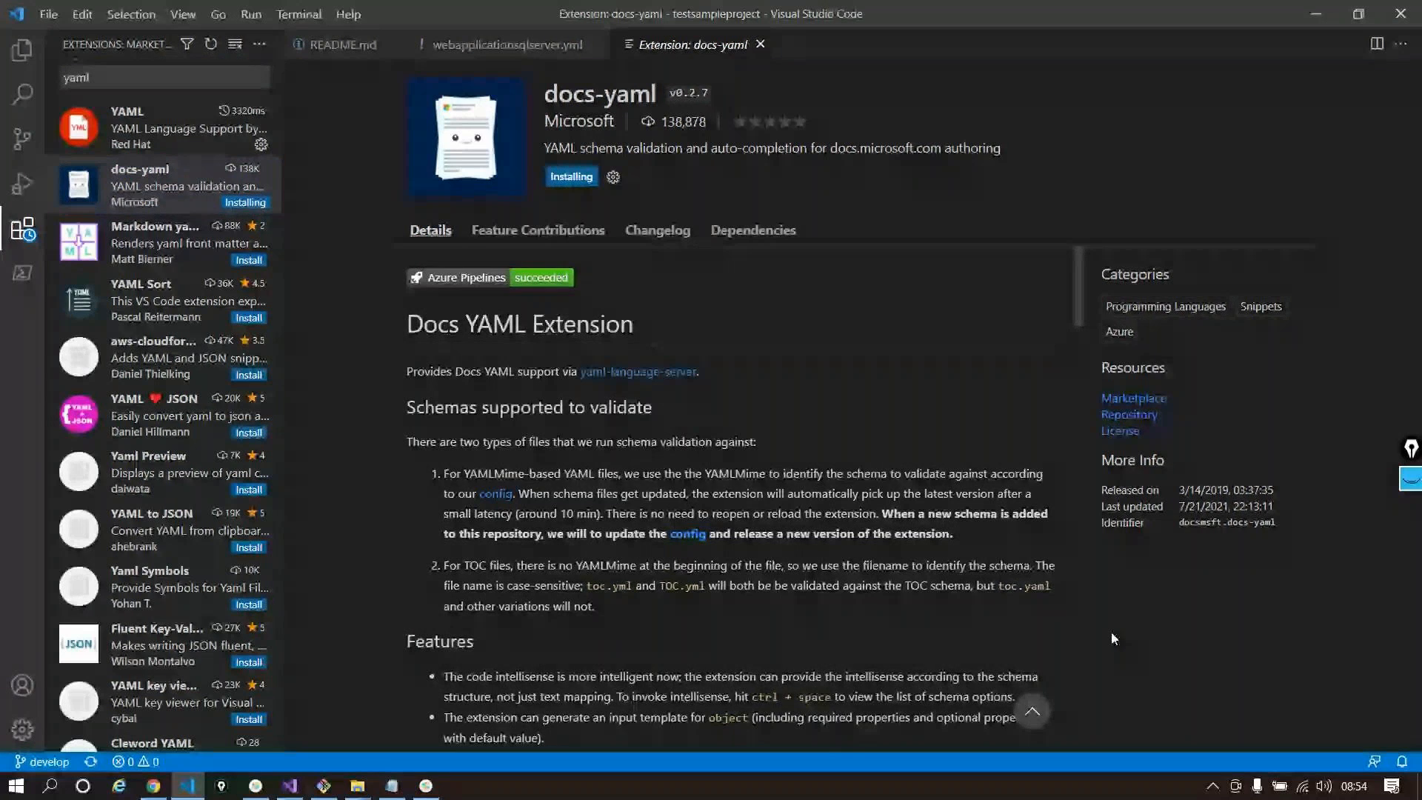
{"action": "left_click", "coordinate": [4, 74]}
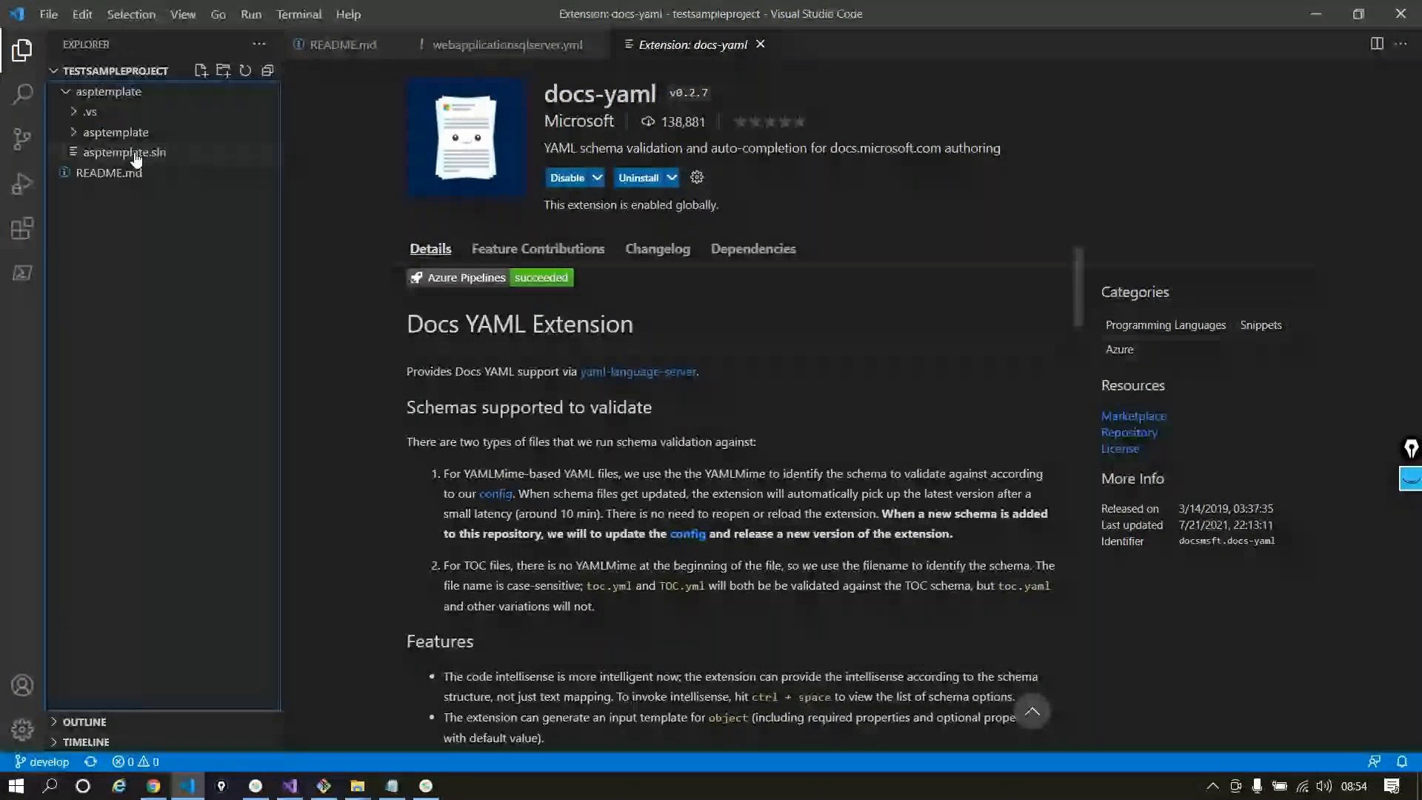
{"action": "left_click", "coordinate": [507, 45]}
Reformat the whole of webapplicationsqlserver.yml with Format Document so its list items are nested
{"action": "left_click", "coordinate": [736, 366]}
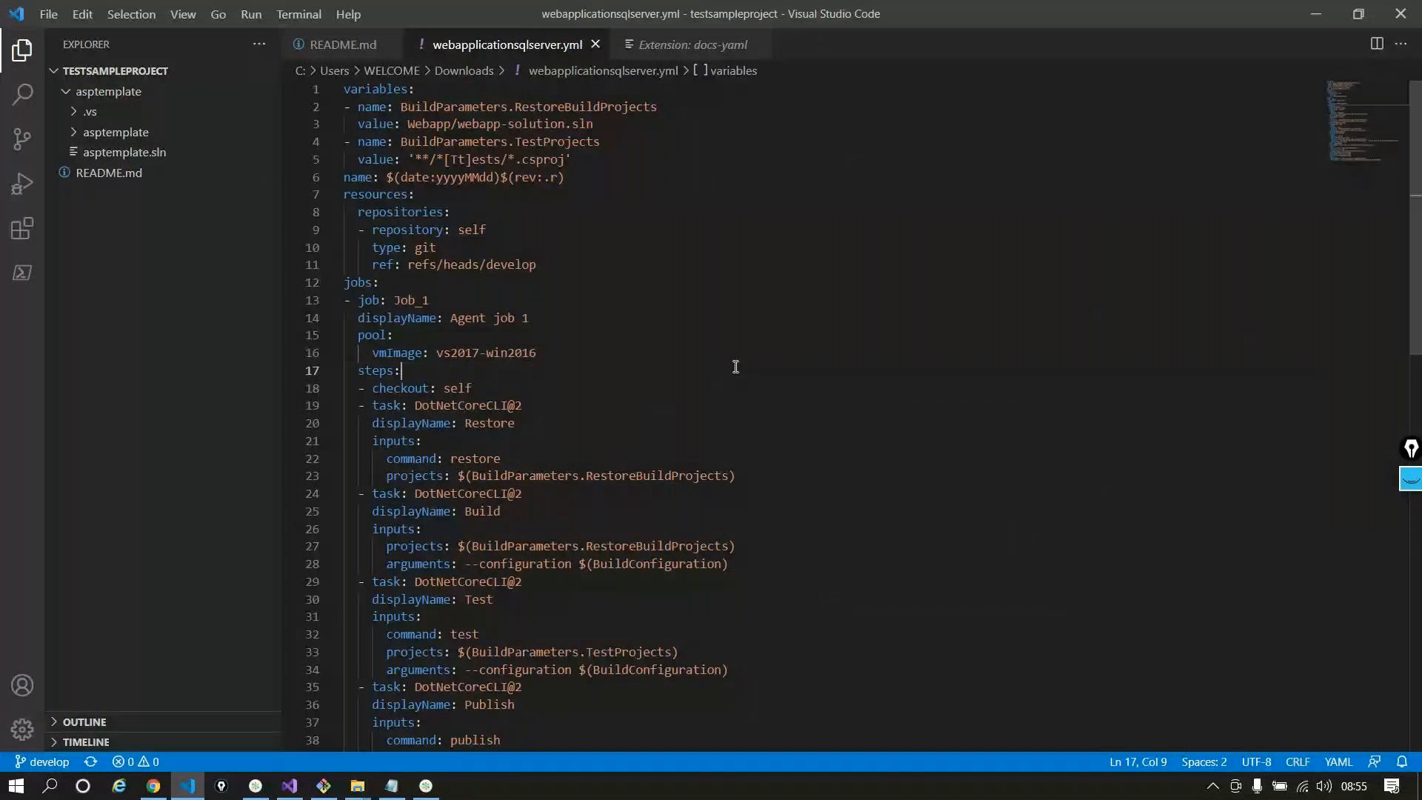
{"action": "key", "text": "ctrl+a"}
{"action": "right_click", "coordinate": [504, 288]}
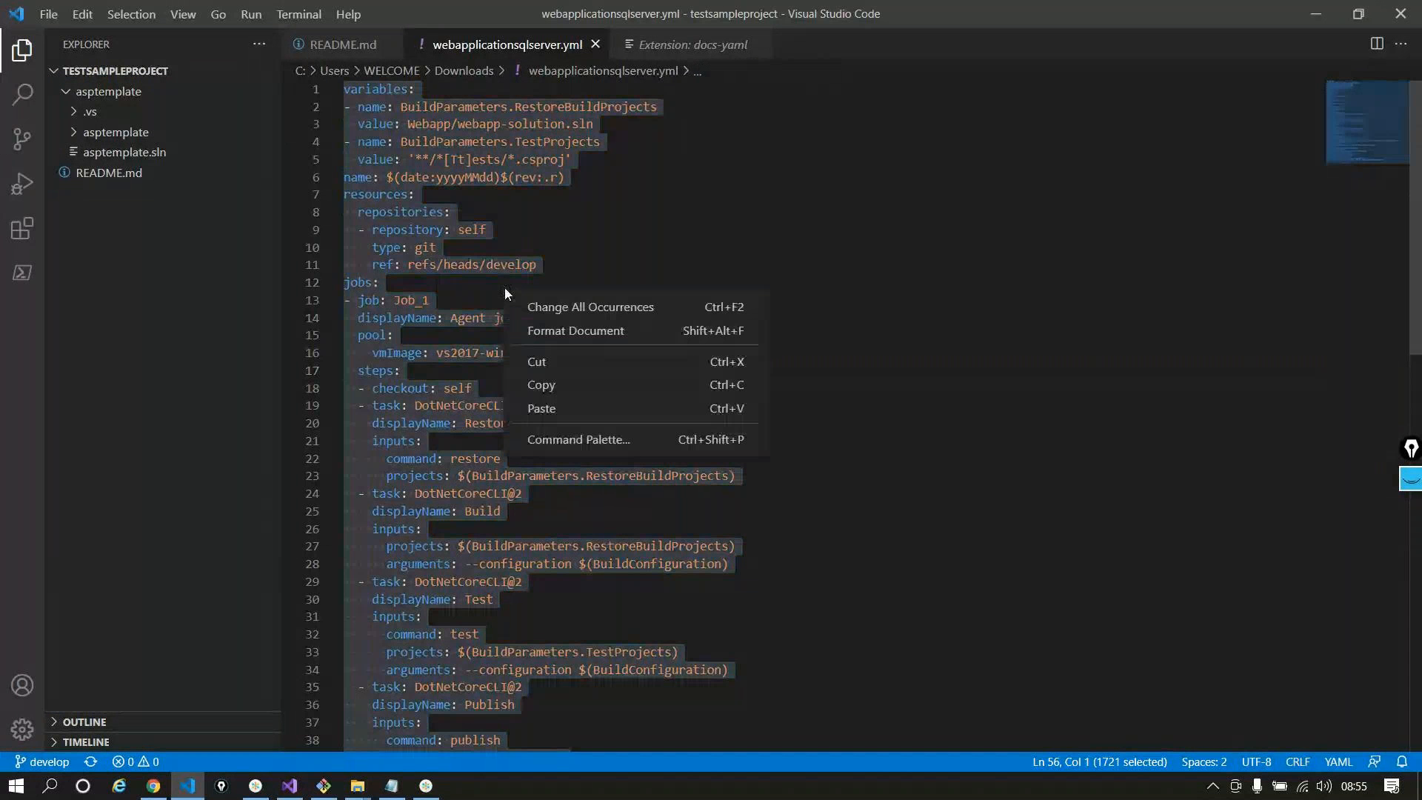
{"action": "left_click", "coordinate": [542, 331]}
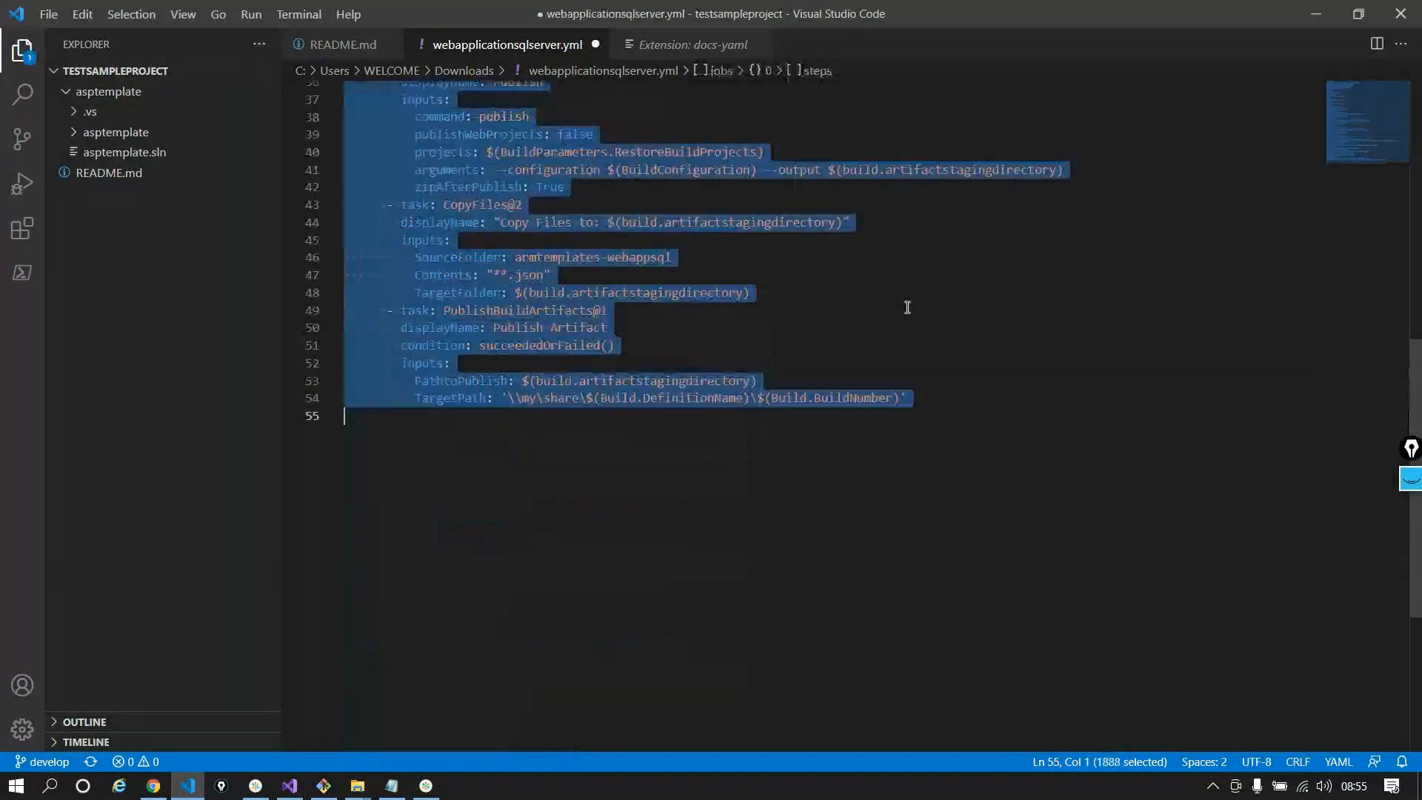
{"action": "key", "text": "Escape"}
Save the reformatted YAML file and minimize VS Code to return to Azure DevOps
{"action": "scroll", "coordinate": [921, 412], "scroll_direction": "up", "scroll_amount": 10}
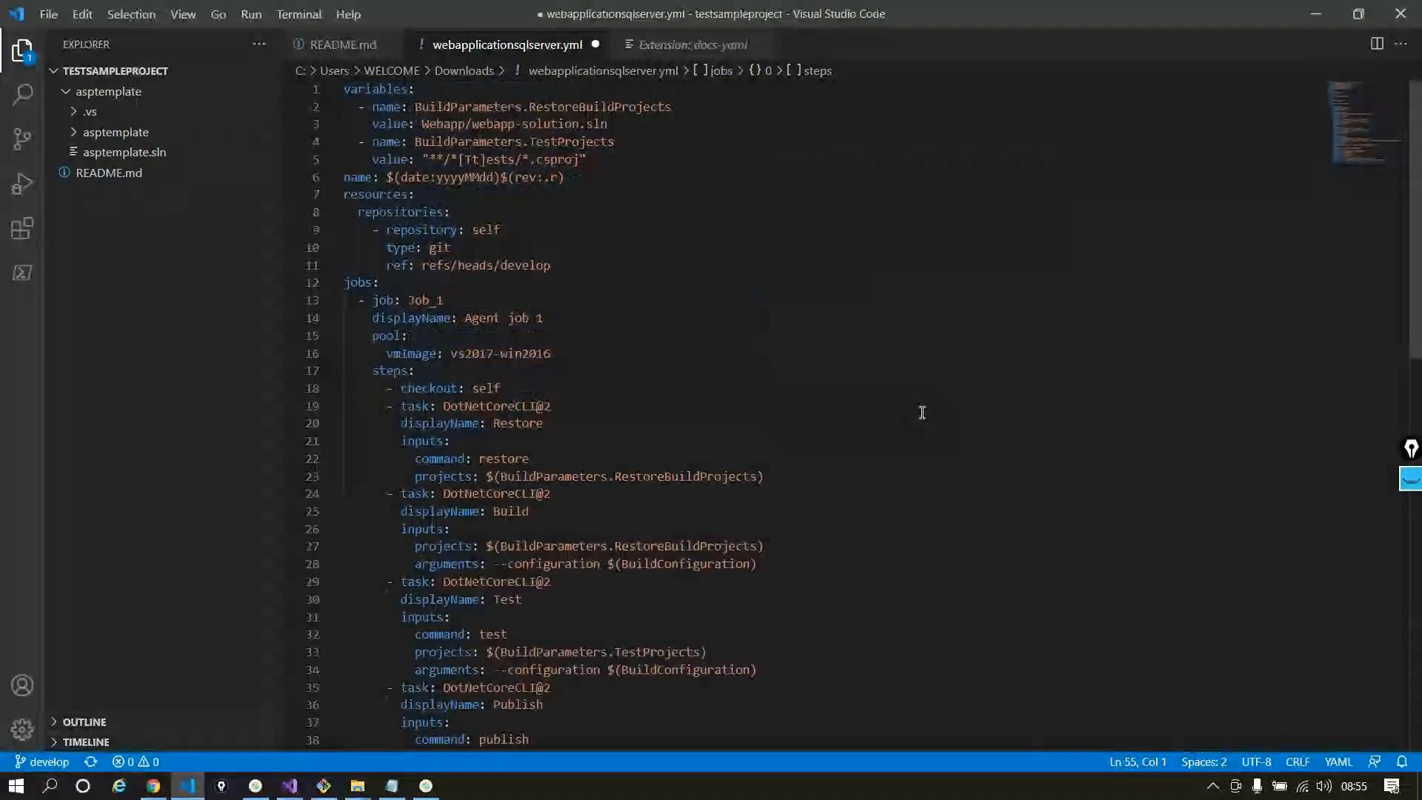
{"action": "scroll", "coordinate": [922, 412], "scroll_direction": "down", "scroll_amount": 8}
{"action": "scroll", "coordinate": [922, 413], "scroll_direction": "up", "scroll_amount": 8}
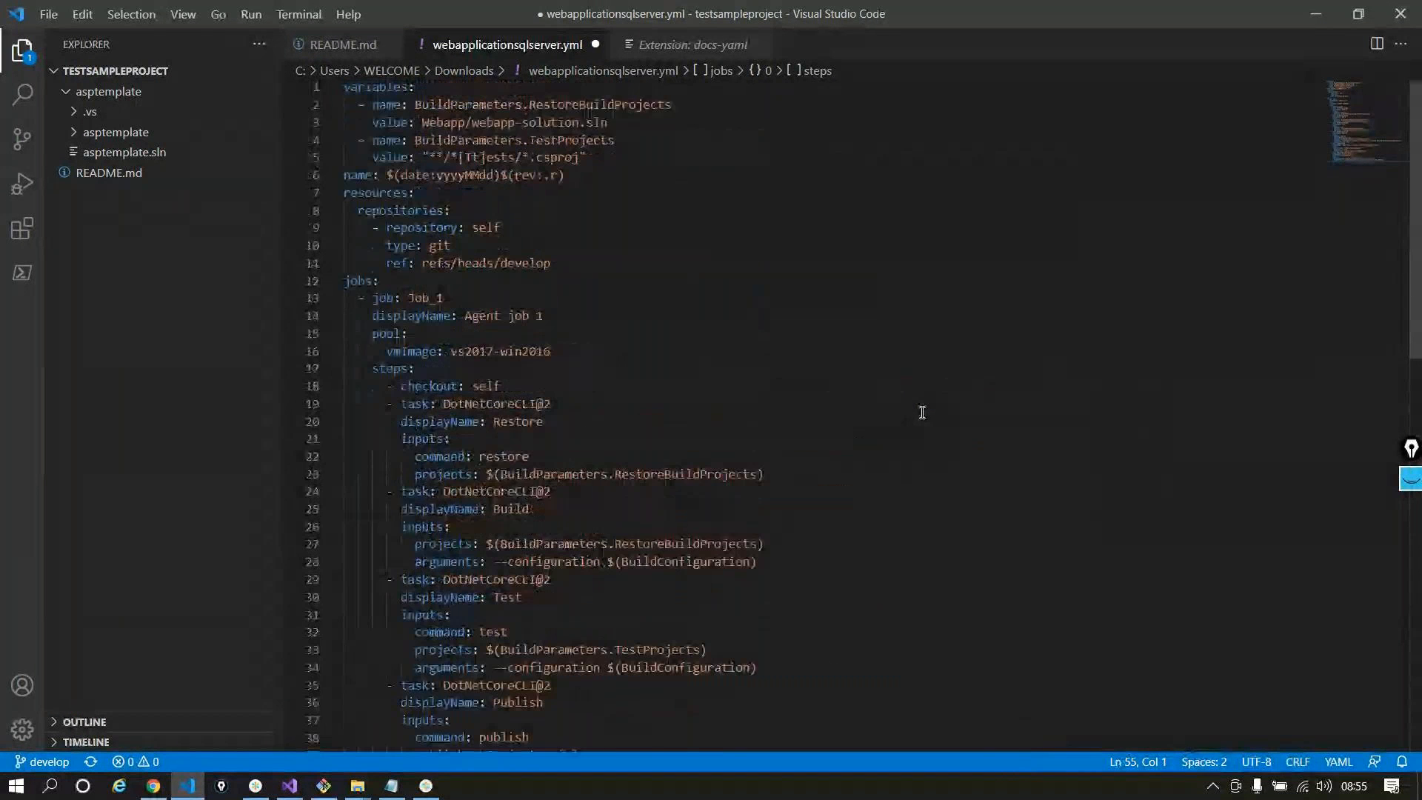
{"action": "key", "text": "ctrl+s"}
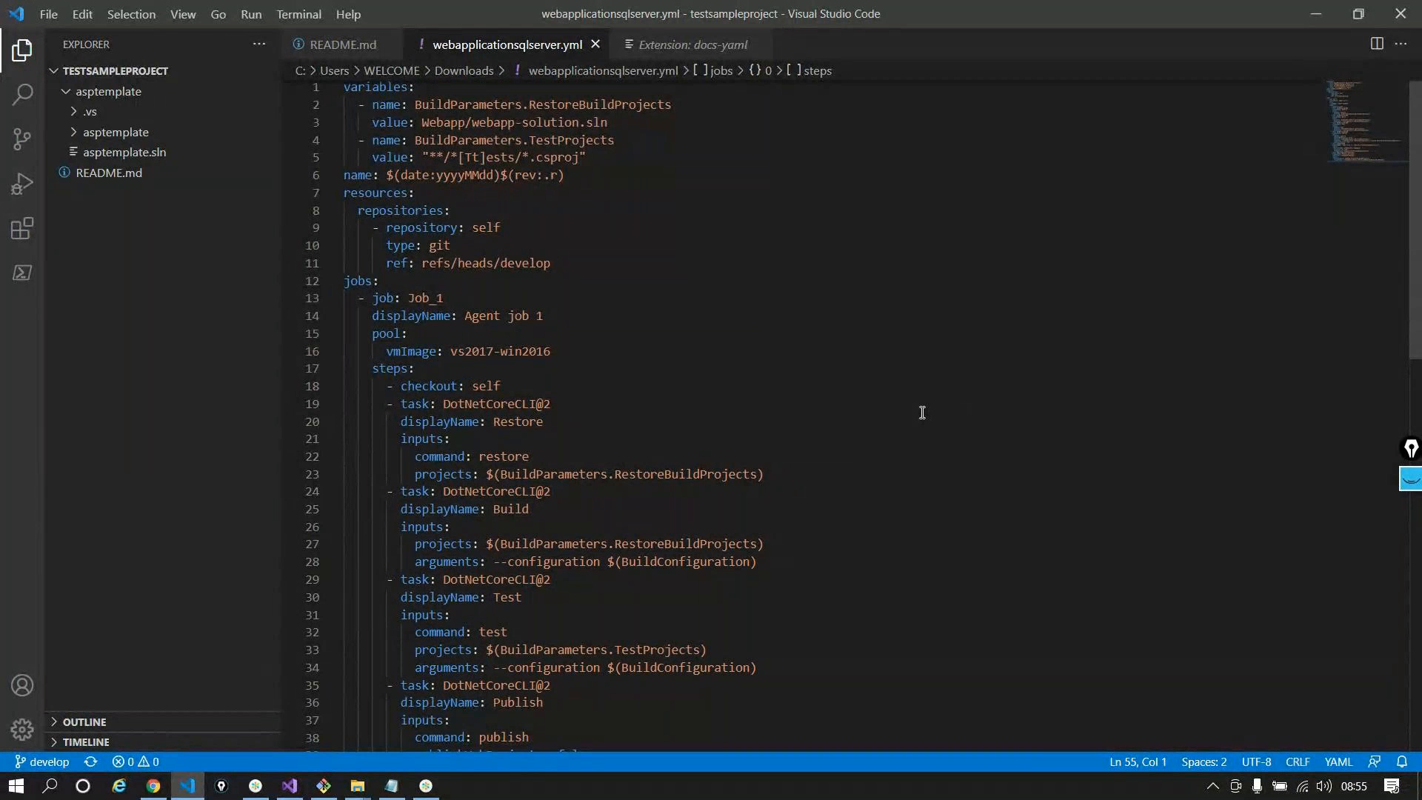
{"action": "left_click", "coordinate": [1322, 13]}
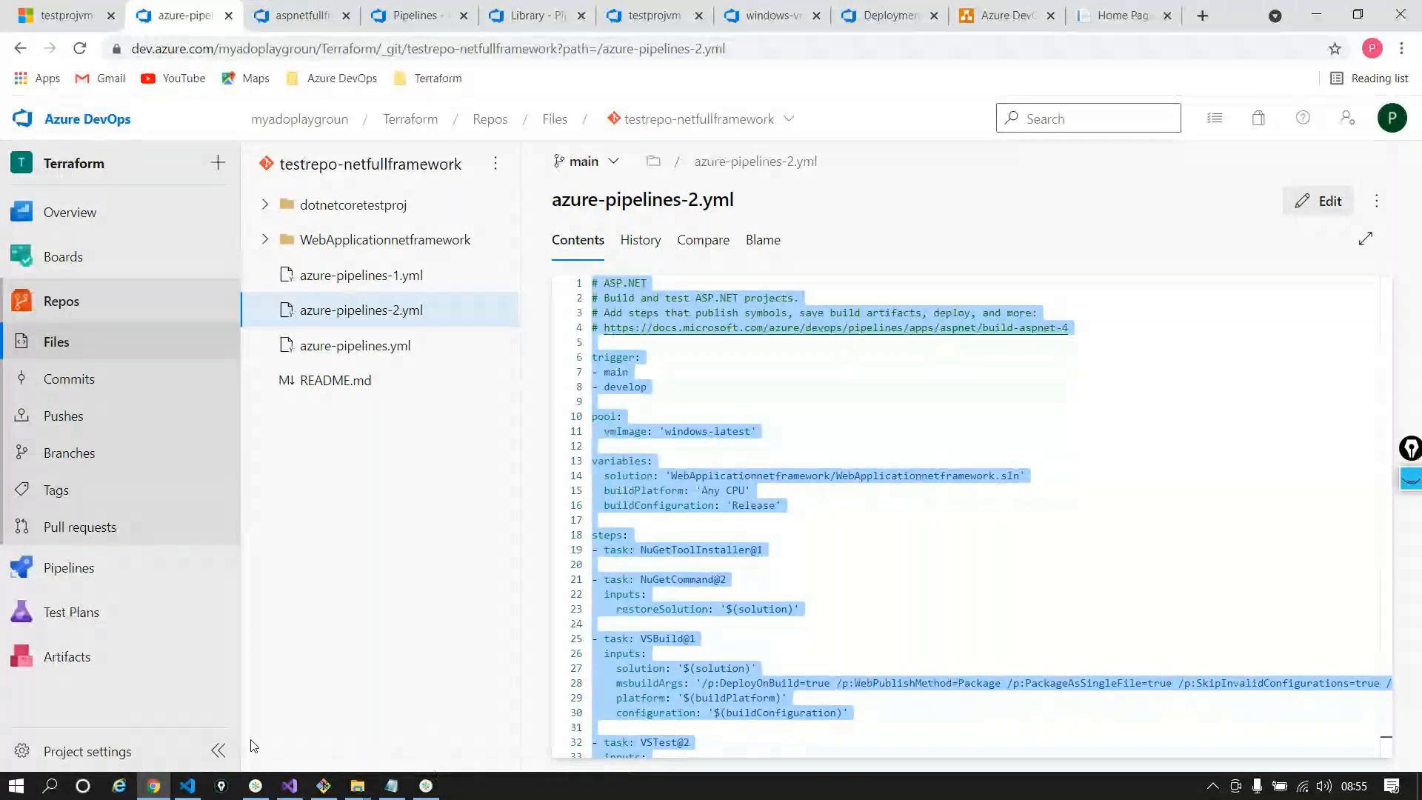
Return to the testrepo-netfullframework repository's root file list via Repos > Files
{"action": "left_click", "coordinate": [187, 785]}
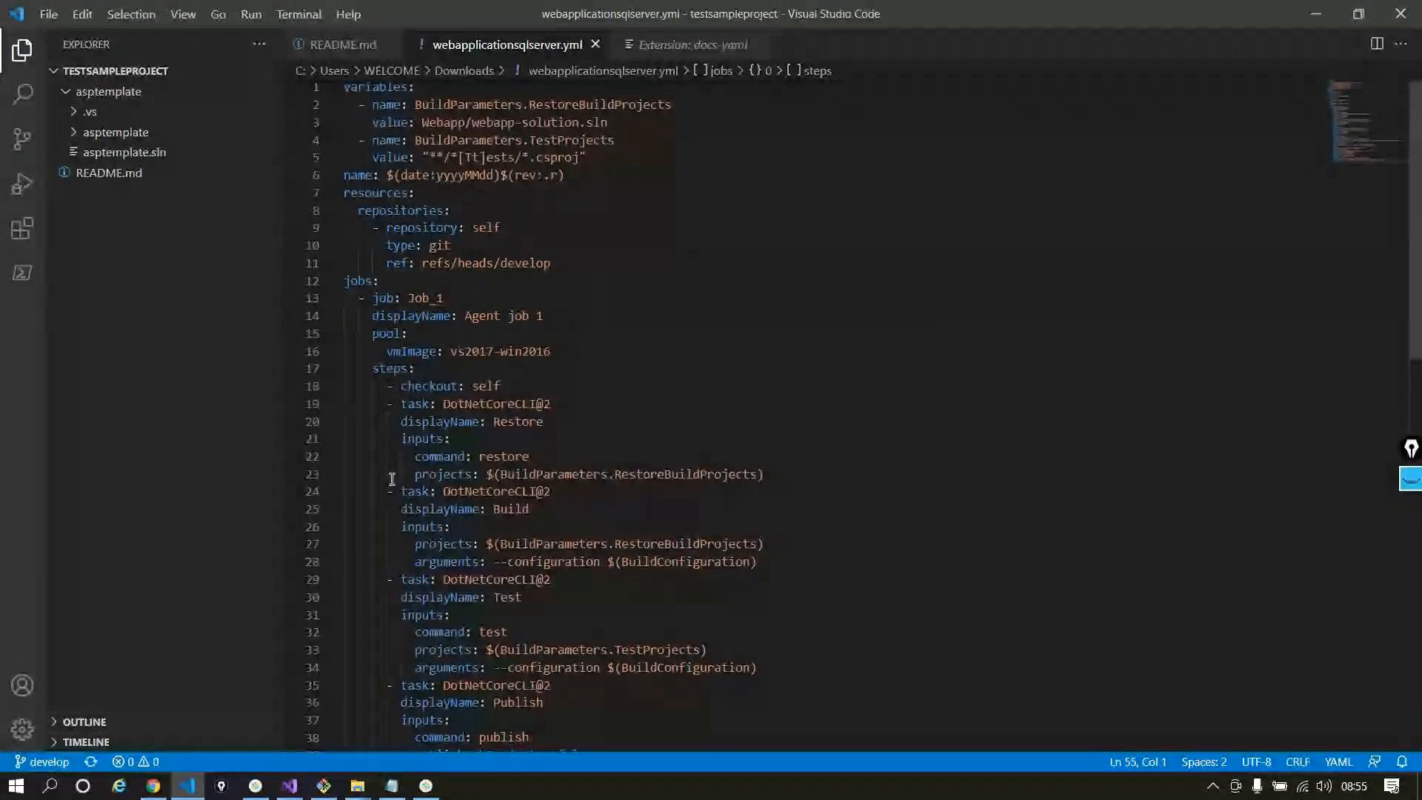
{"action": "left_click", "coordinate": [1315, 16]}
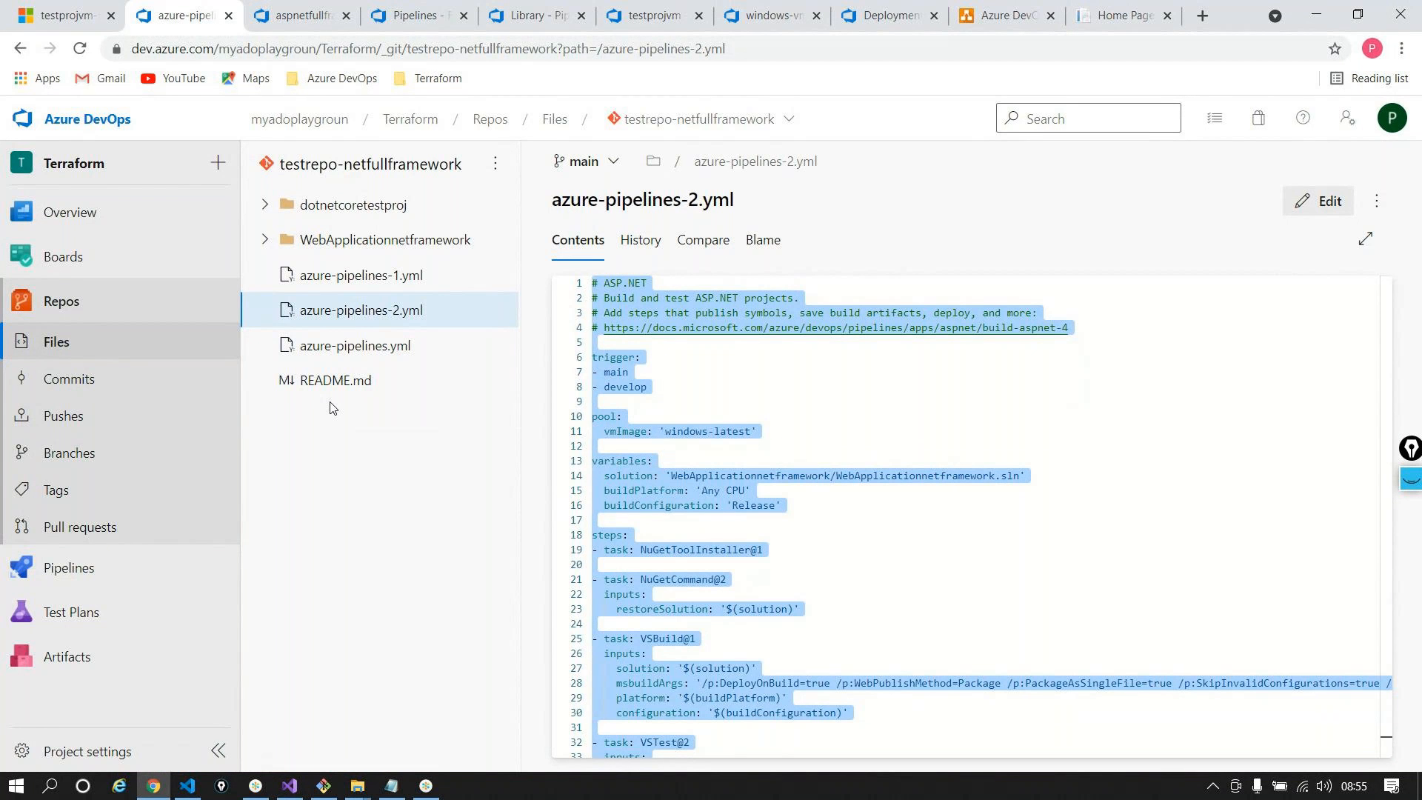
{"action": "left_click", "coordinate": [175, 342]}
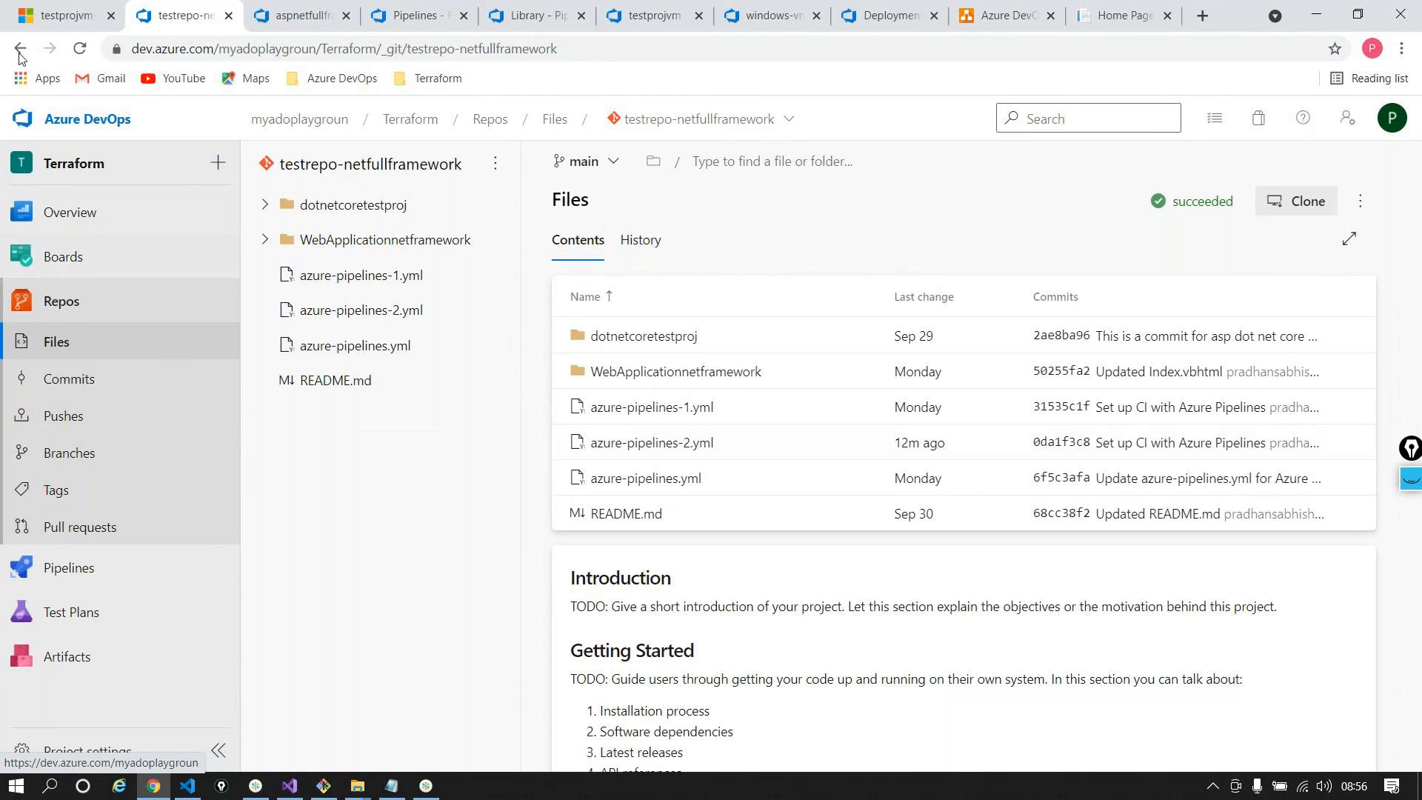
Glance at the Azure resource group tab, then open azure-pipelines-2.yml and its history
{"action": "left_click", "coordinate": [52, 15]}
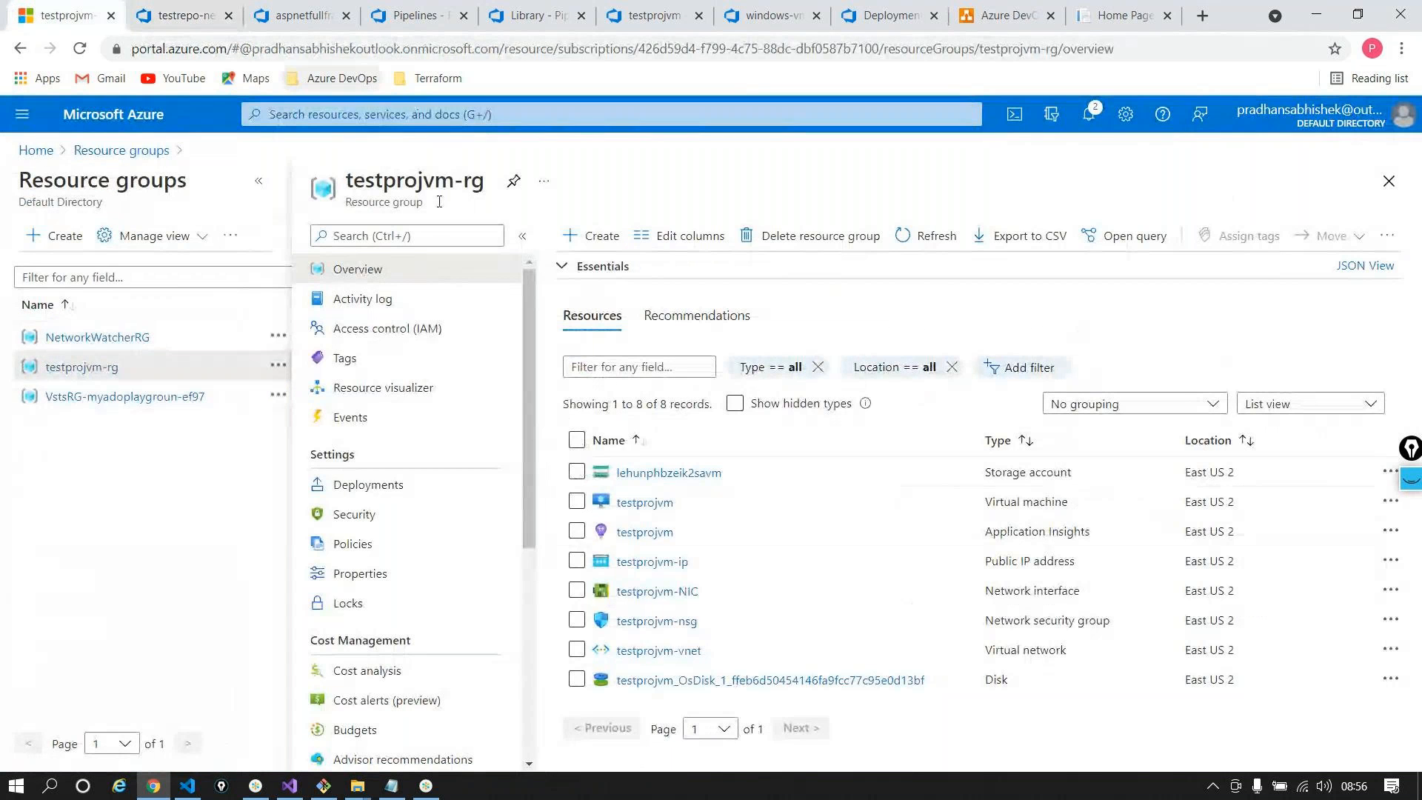
{"action": "left_click", "coordinate": [181, 15]}
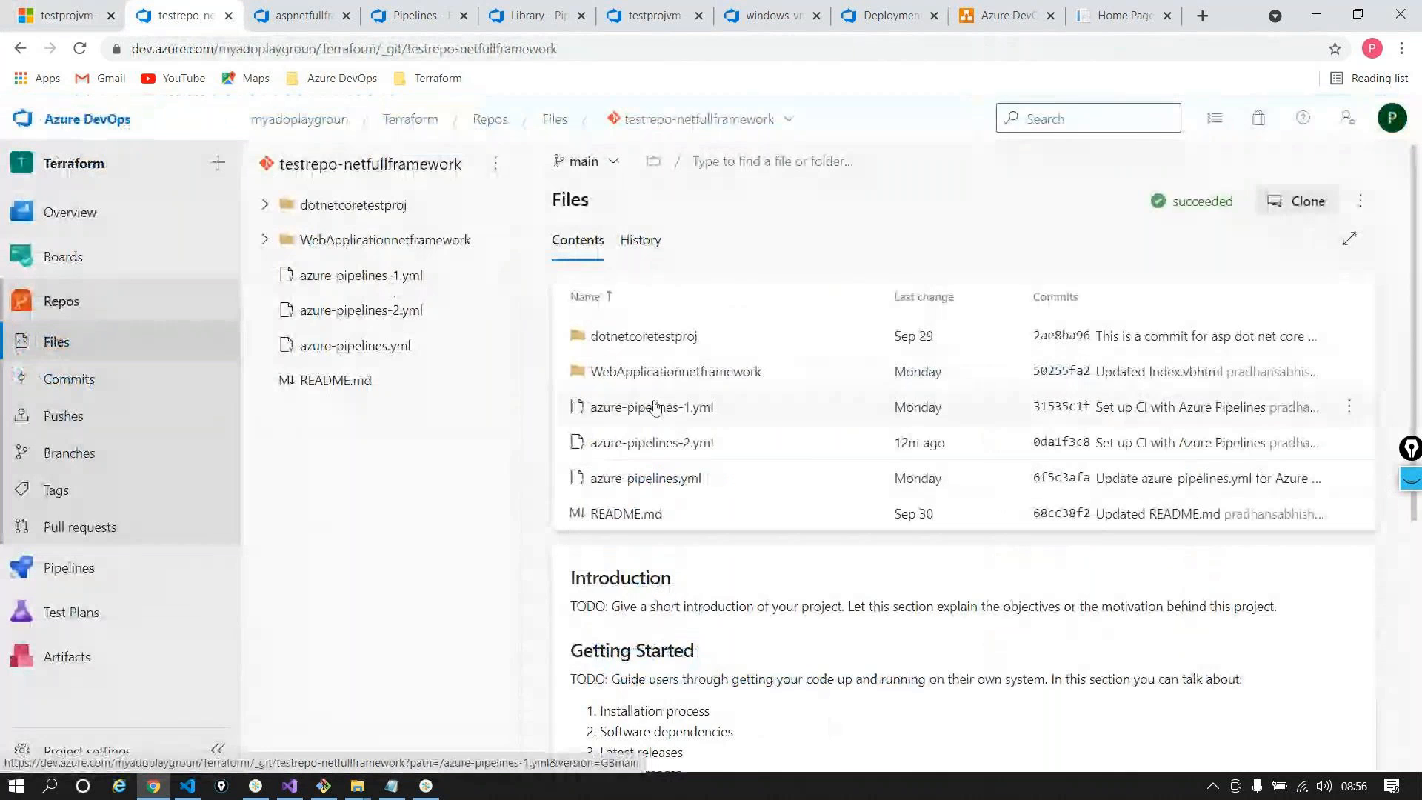
{"action": "left_click", "coordinate": [651, 443]}
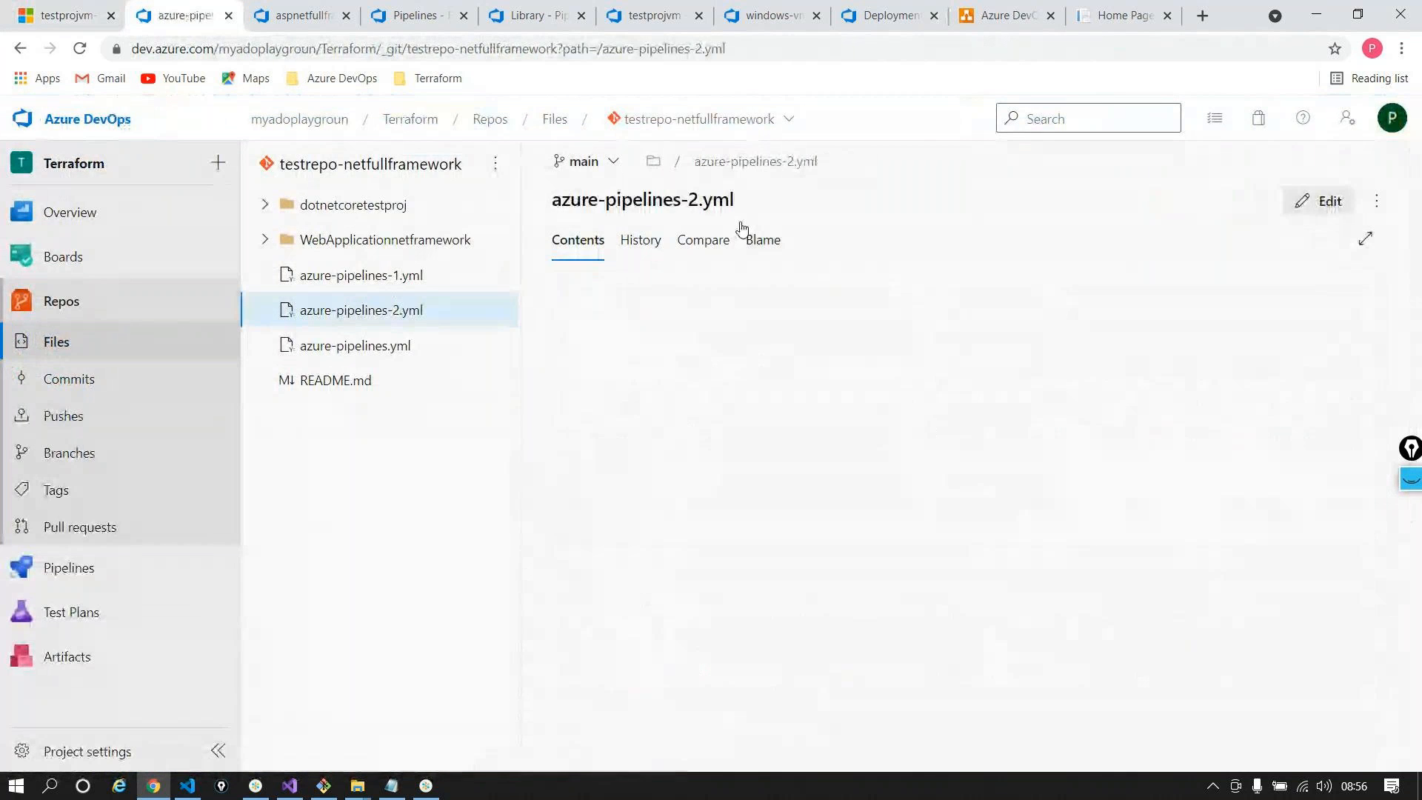
{"action": "left_click", "coordinate": [640, 240]}
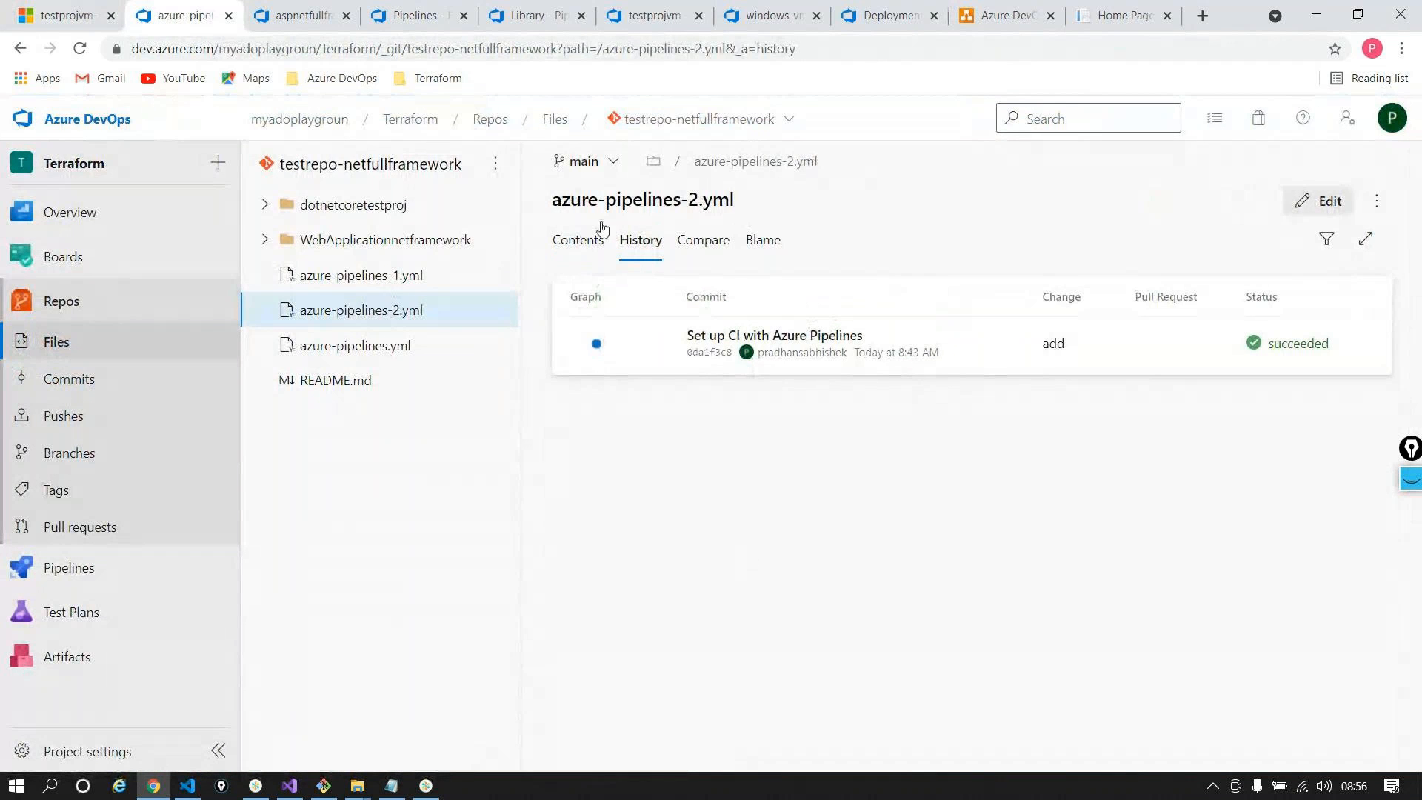
Review README.md's history and latest commit diff, then show azure-pipelines-2.yml's contents
{"action": "left_click", "coordinate": [336, 379]}
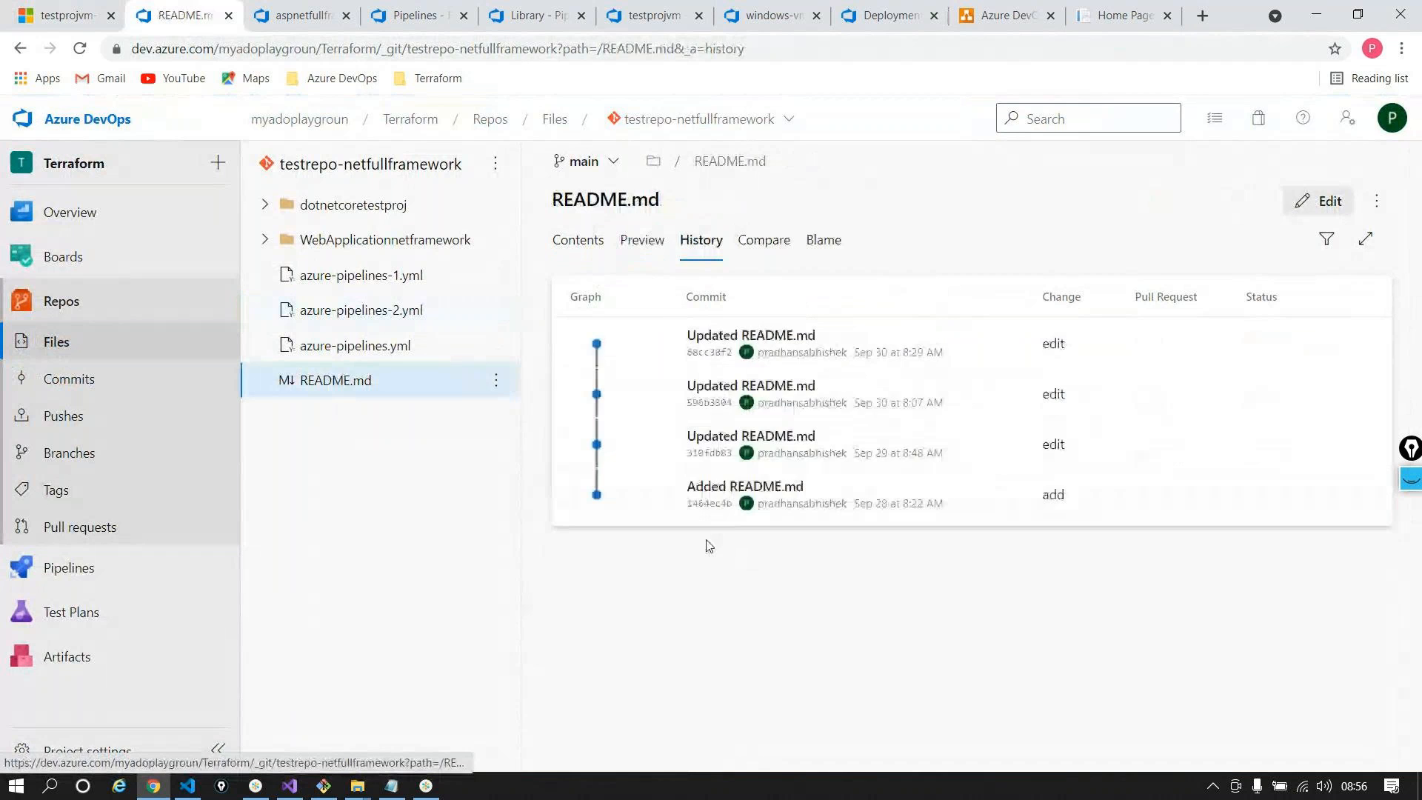
{"action": "left_click", "coordinate": [584, 253]}
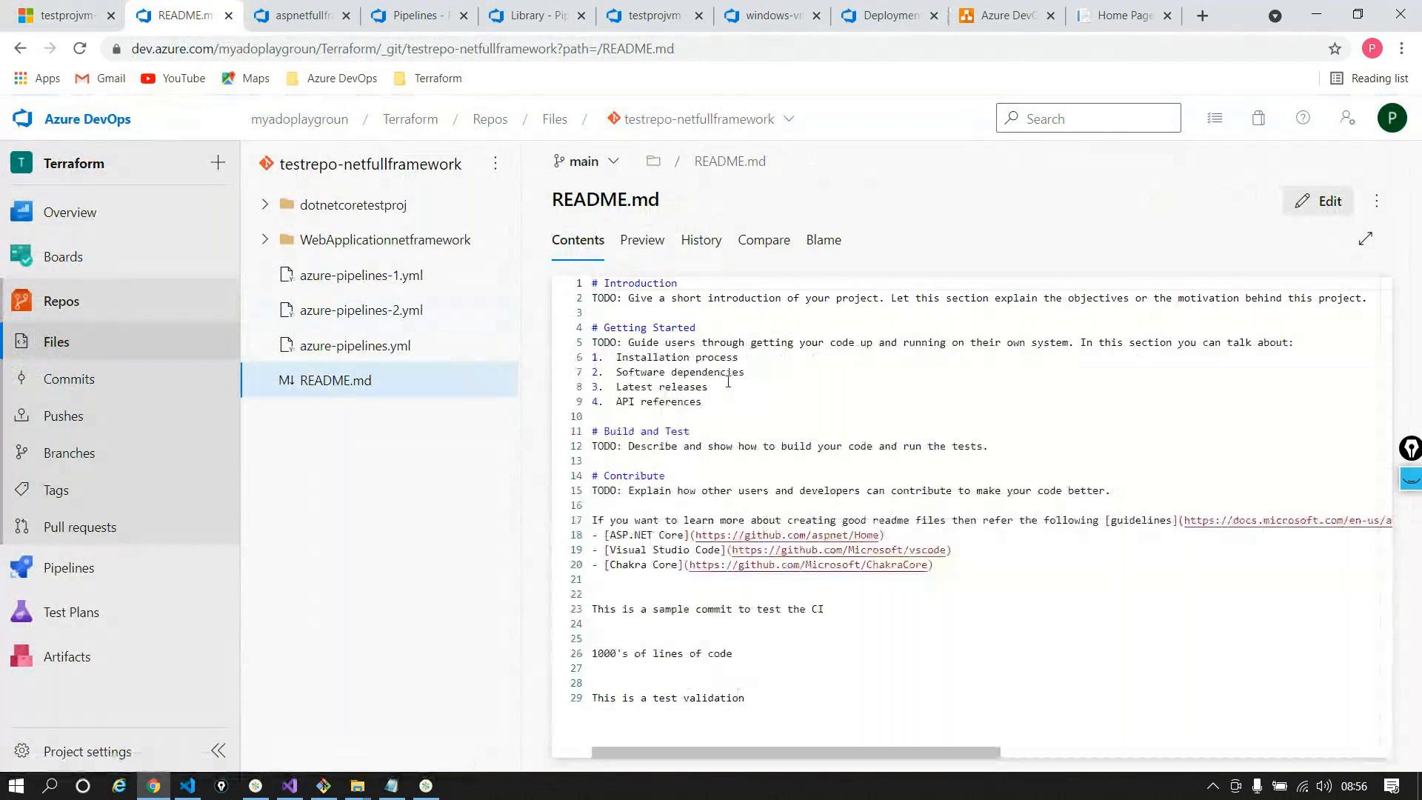
{"action": "left_click", "coordinate": [696, 239]}
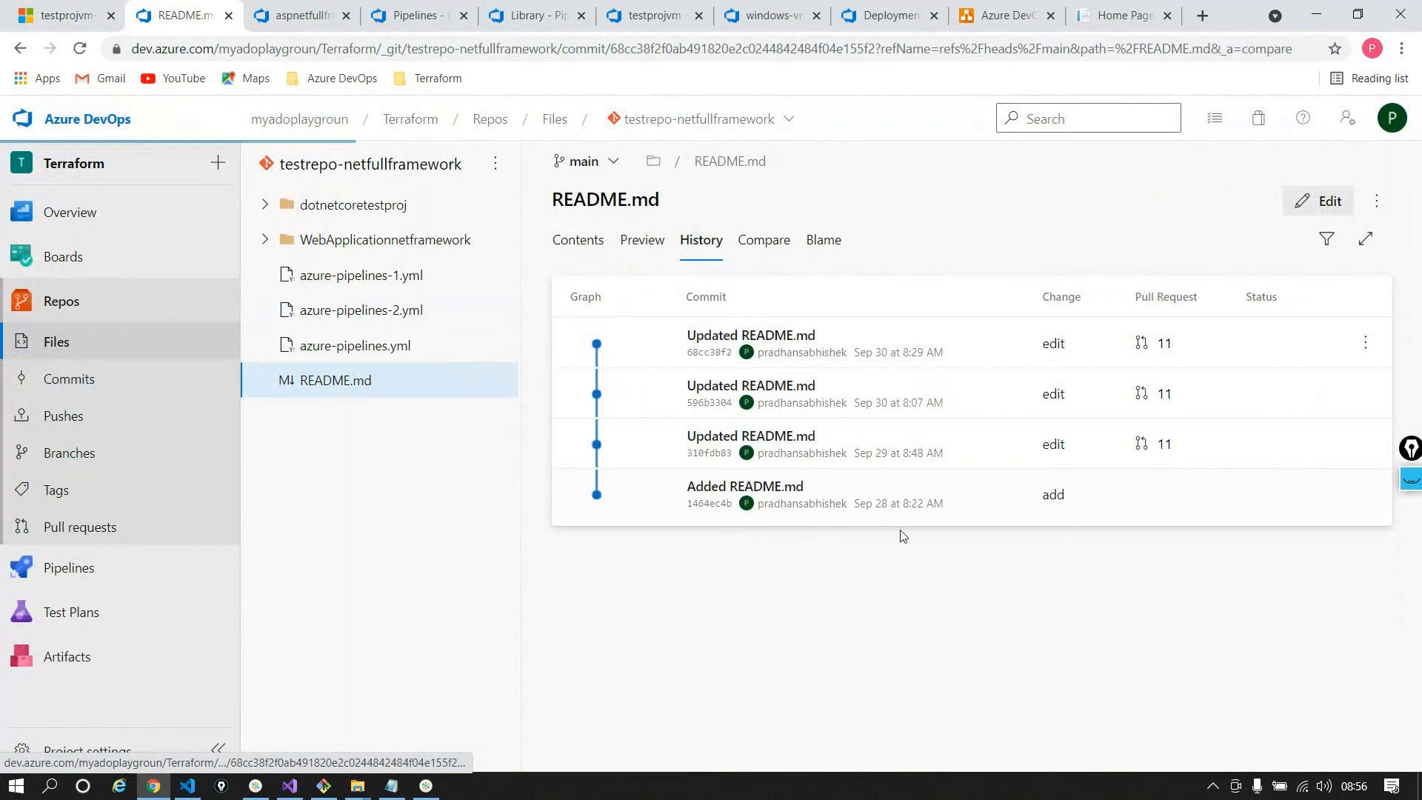
{"action": "left_click", "coordinate": [905, 400]}
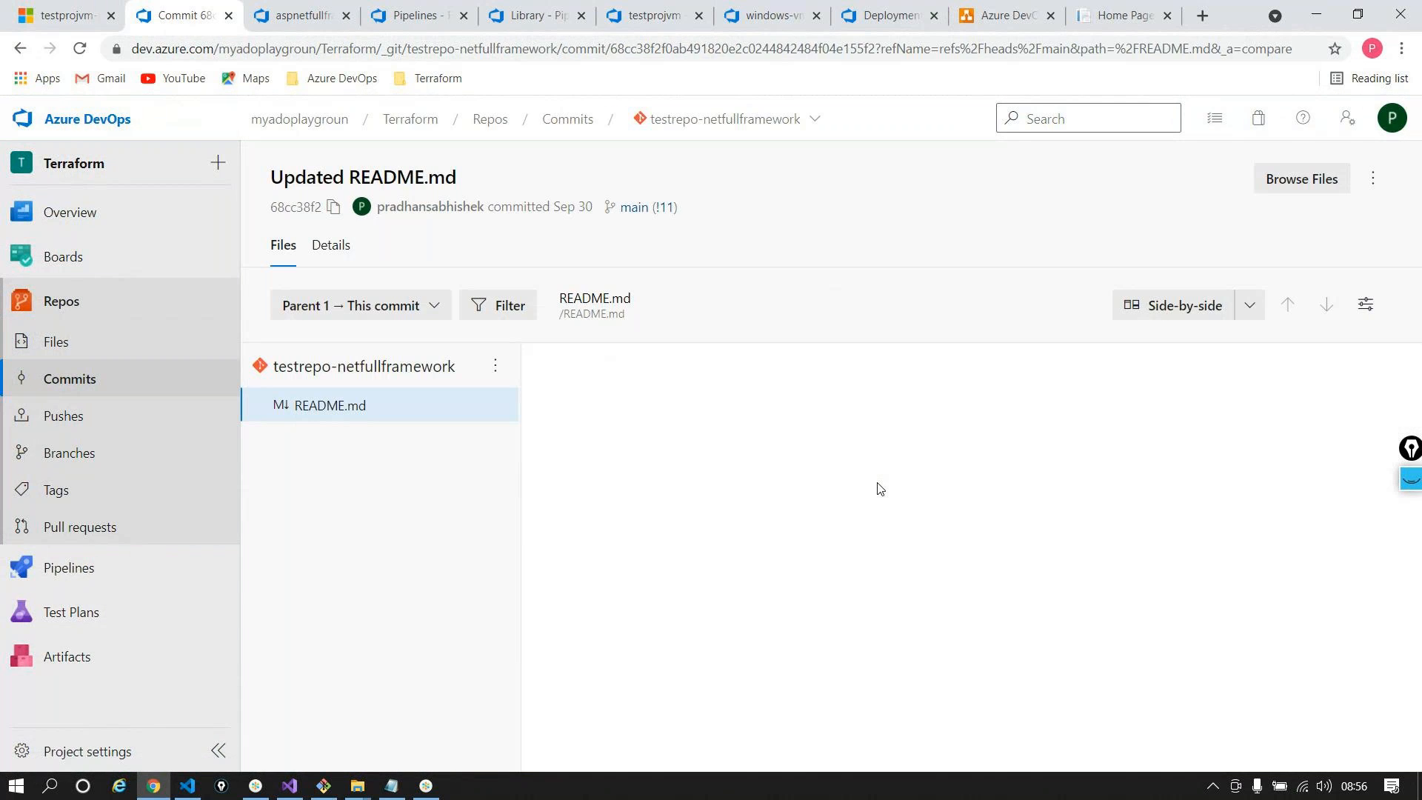
{"action": "left_click", "coordinate": [18, 51]}
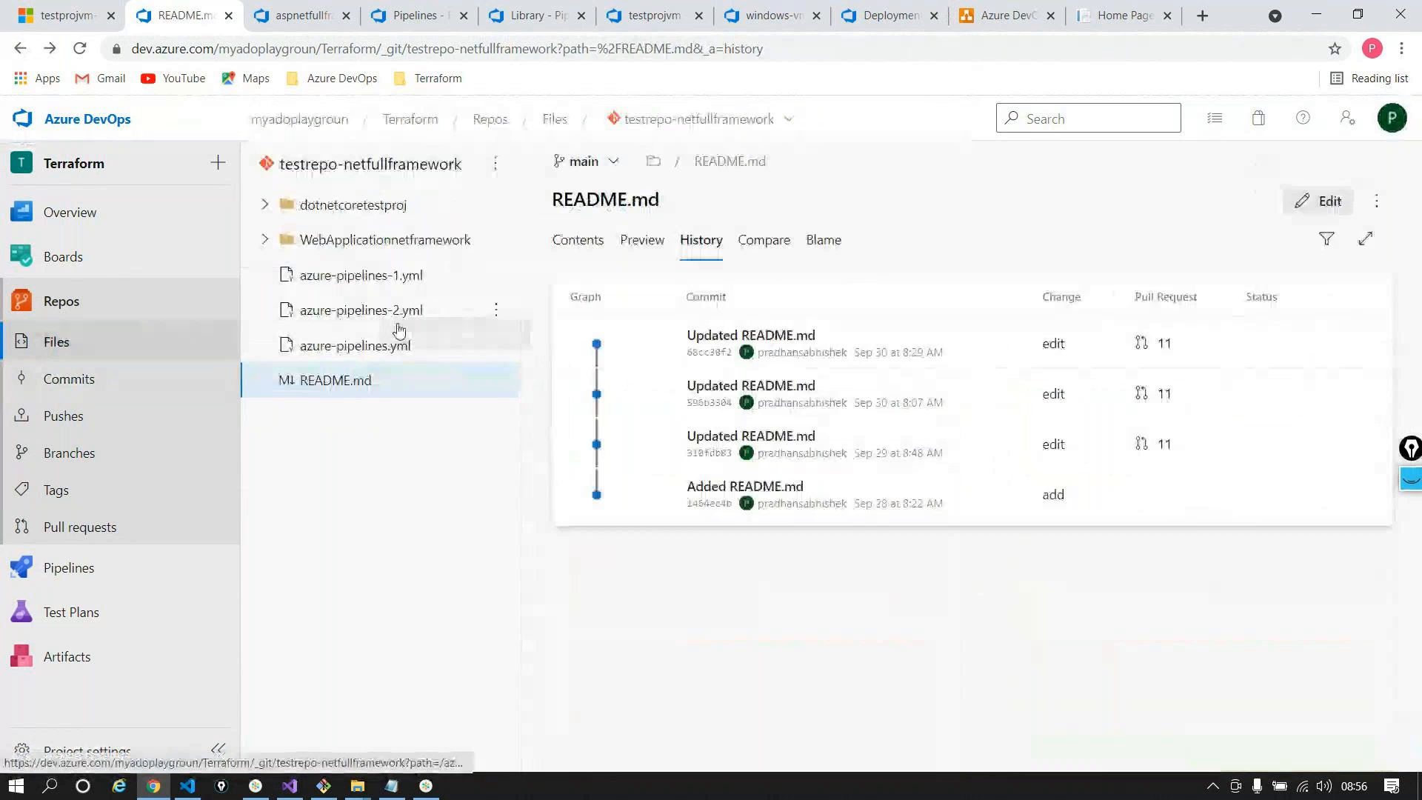
{"action": "left_click", "coordinate": [397, 324]}
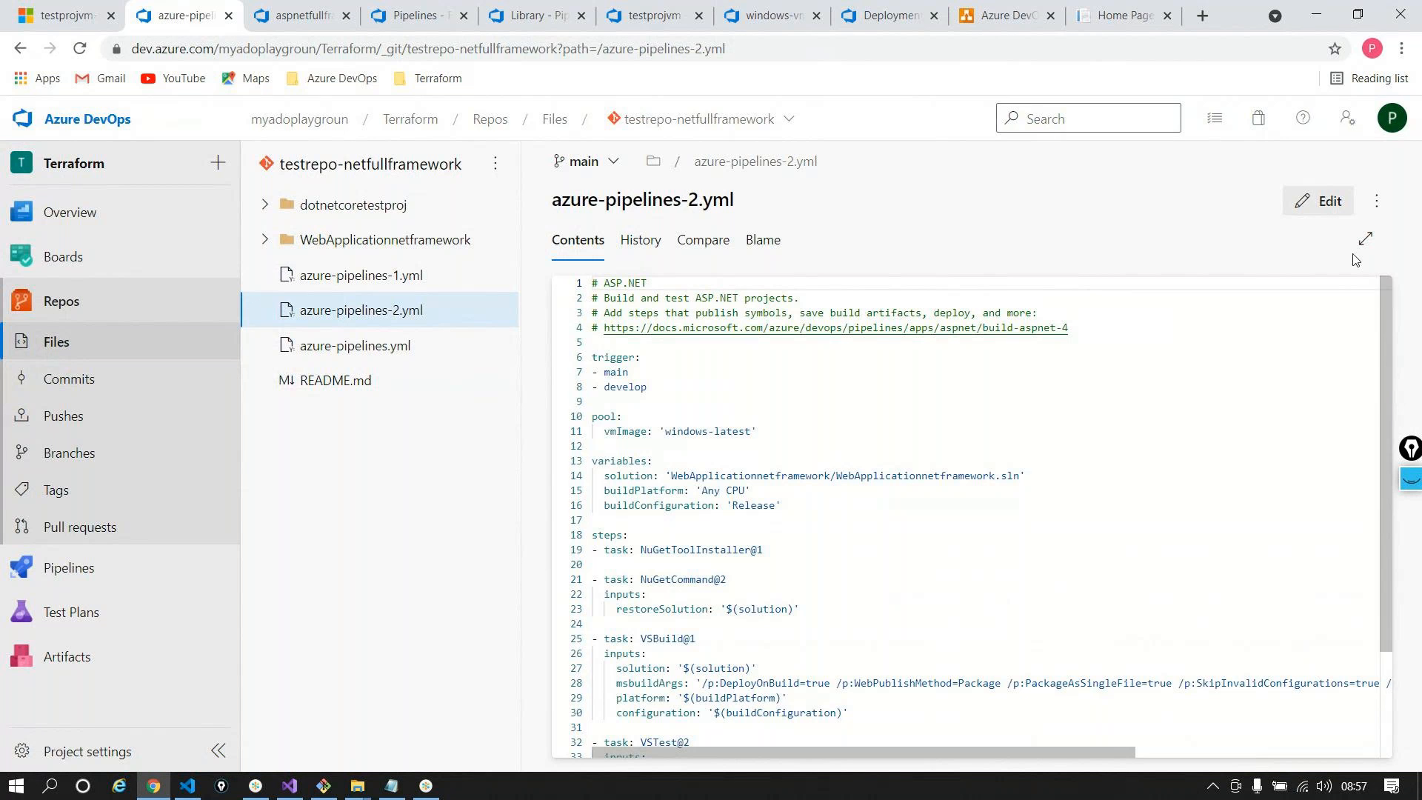
Add line 5 '#This is a sample commit' to azure-pipelines-2.yml and commit it to main
{"action": "left_click", "coordinate": [1318, 201]}
{"action": "left_click", "coordinate": [1109, 331]}
{"action": "key", "text": "Return"}
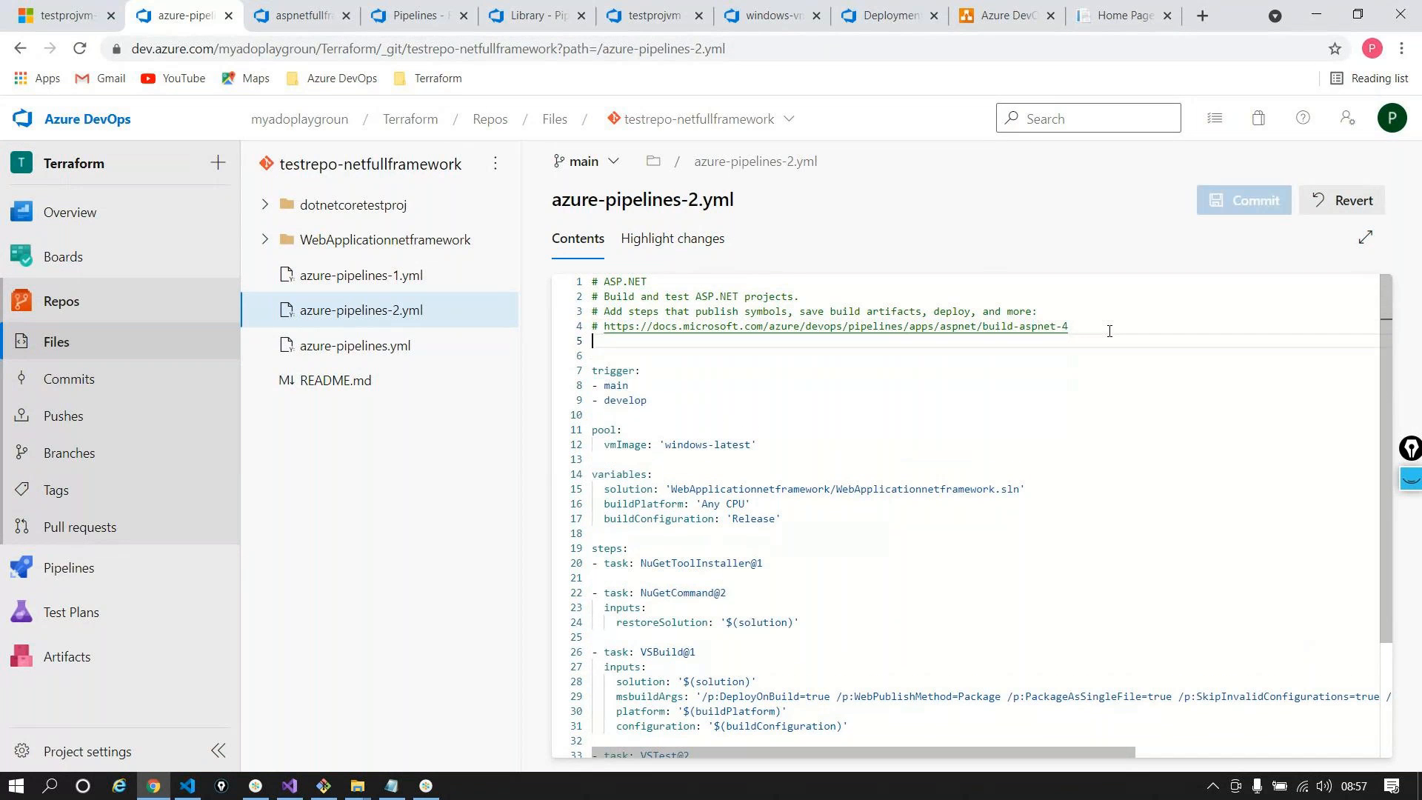
{"action": "type", "text": "#"}
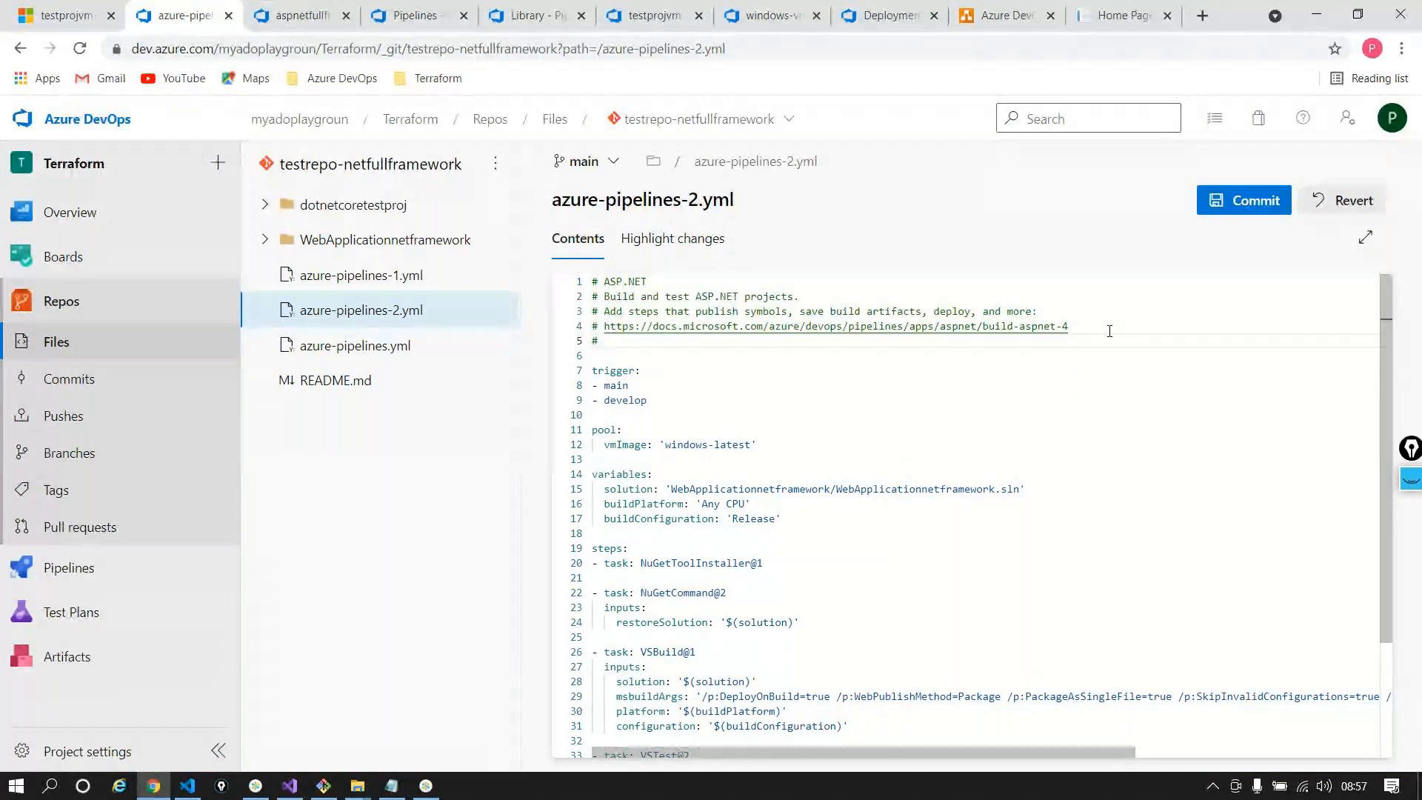
{"action": "type", "text": "This is a sampl"}
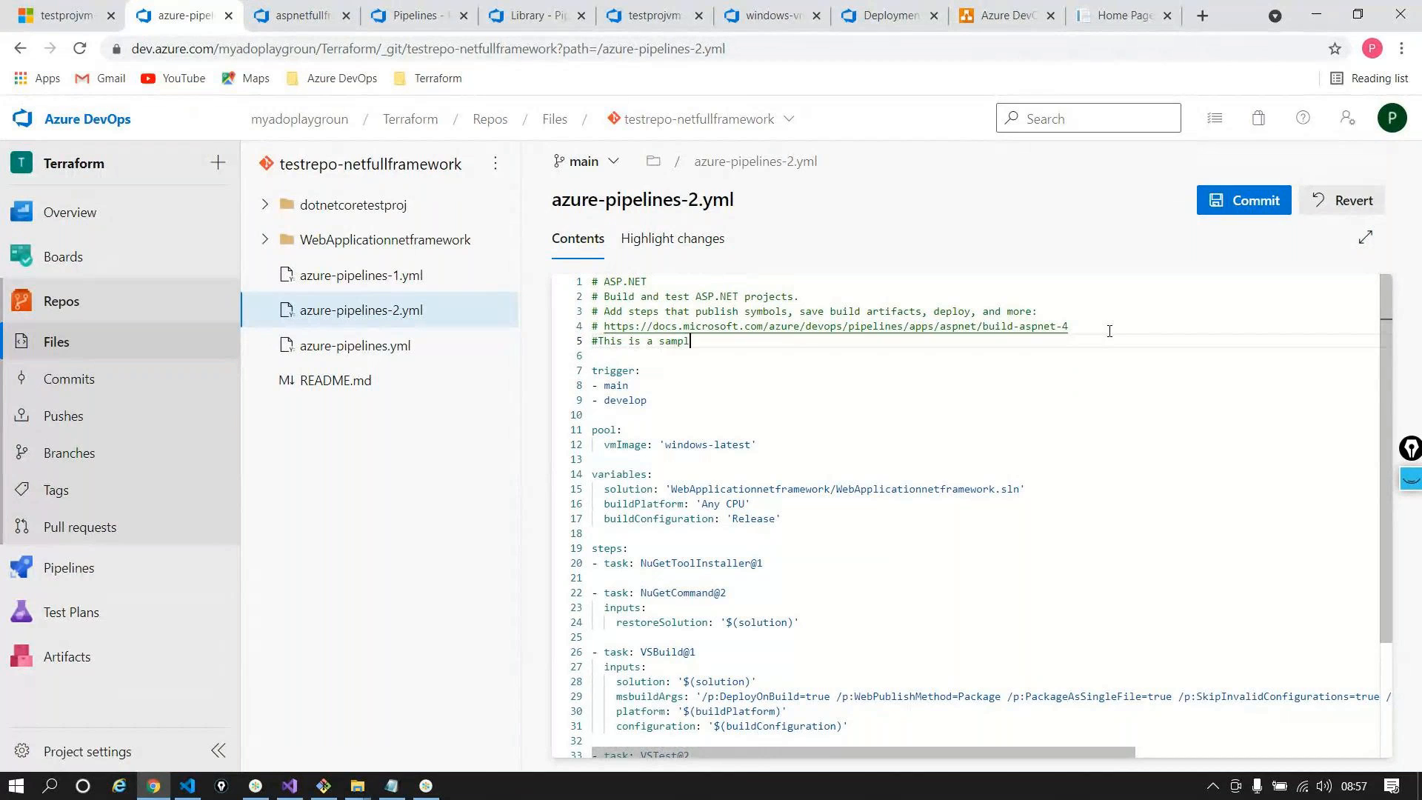
{"action": "type", "text": "e commit"}
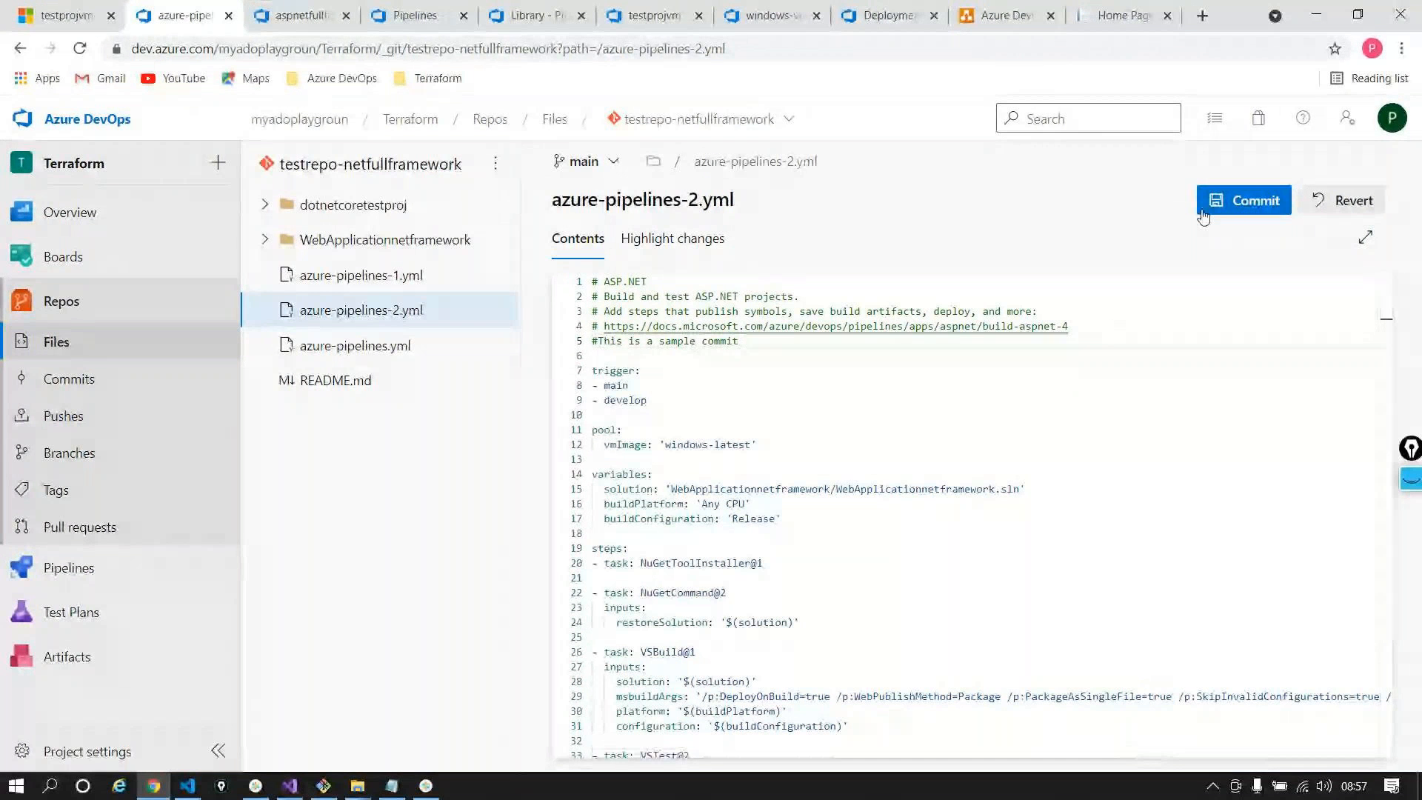
{"action": "left_click", "coordinate": [1244, 200]}
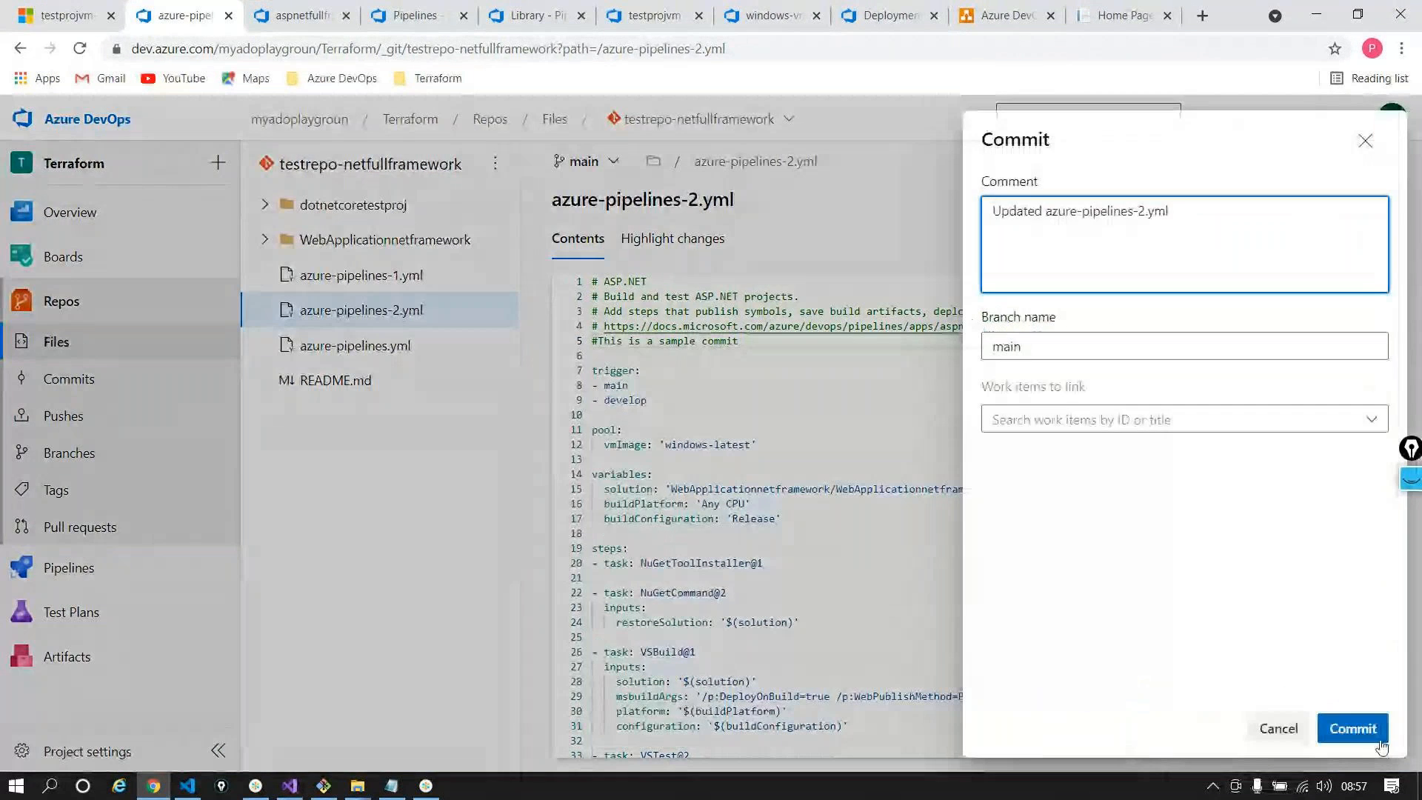
{"action": "left_click", "coordinate": [1352, 728]}
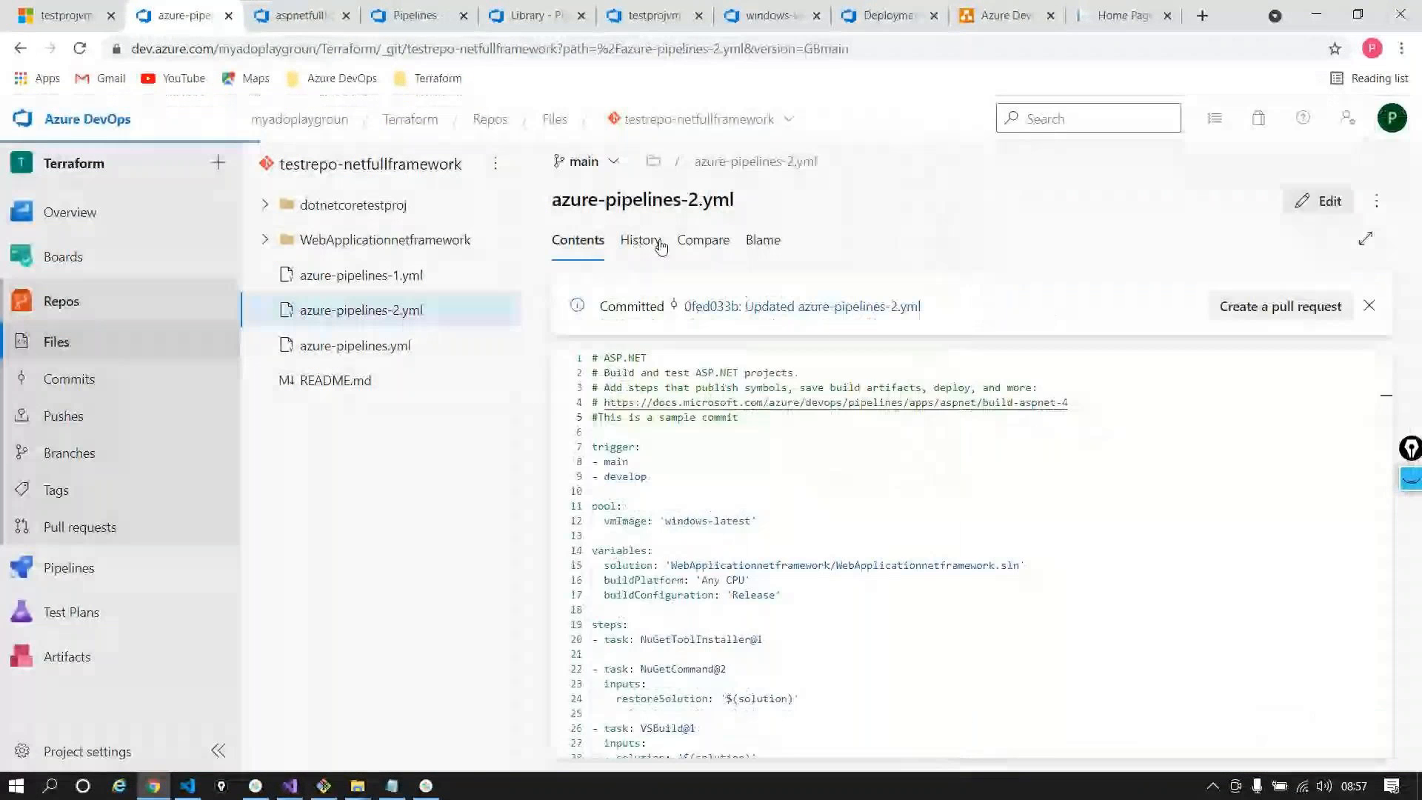
{"action": "left_click", "coordinate": [639, 241]}
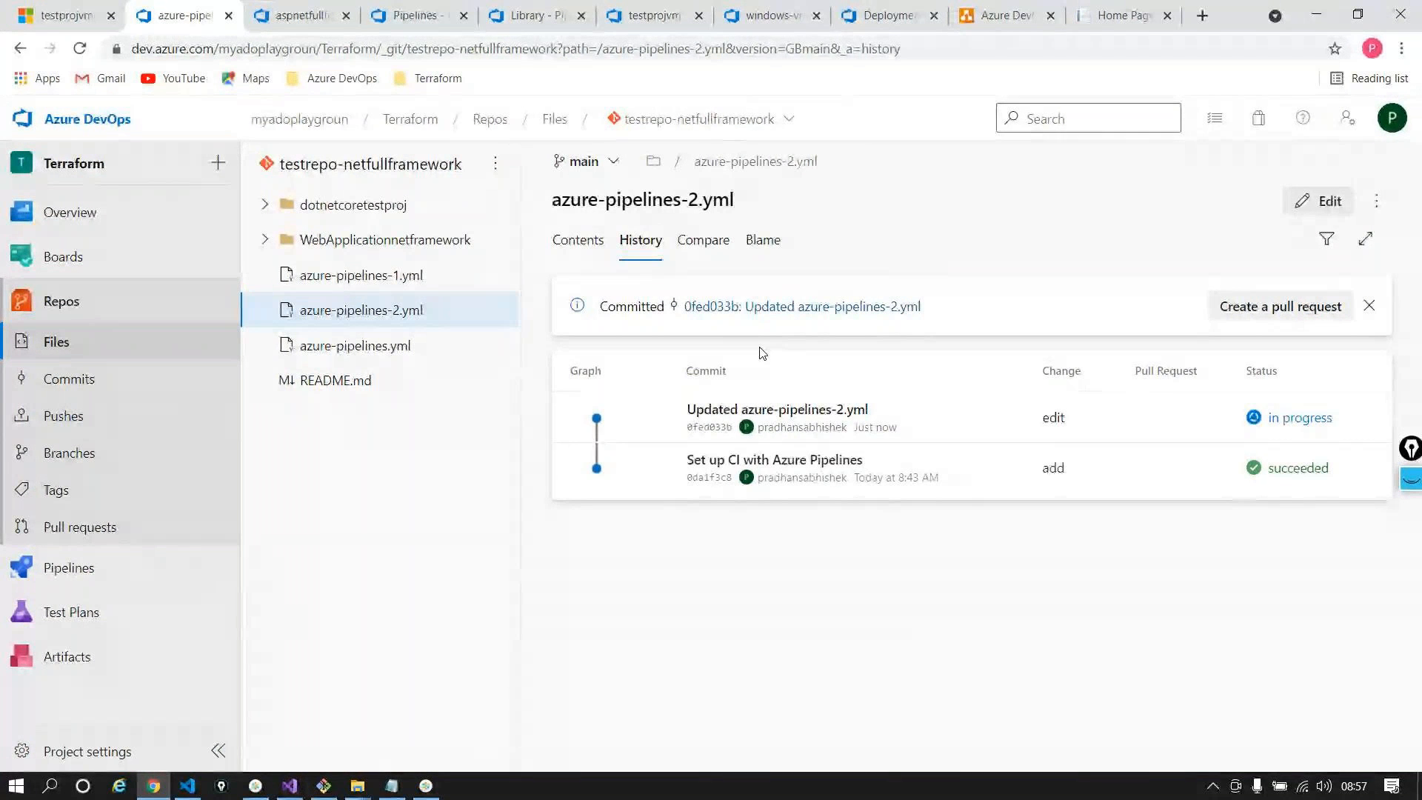
Inspect the Updated azure-pipelines-2.yml commit, its in-progress build and develop trigger, then open Pipelines
{"action": "left_click", "coordinate": [805, 410]}
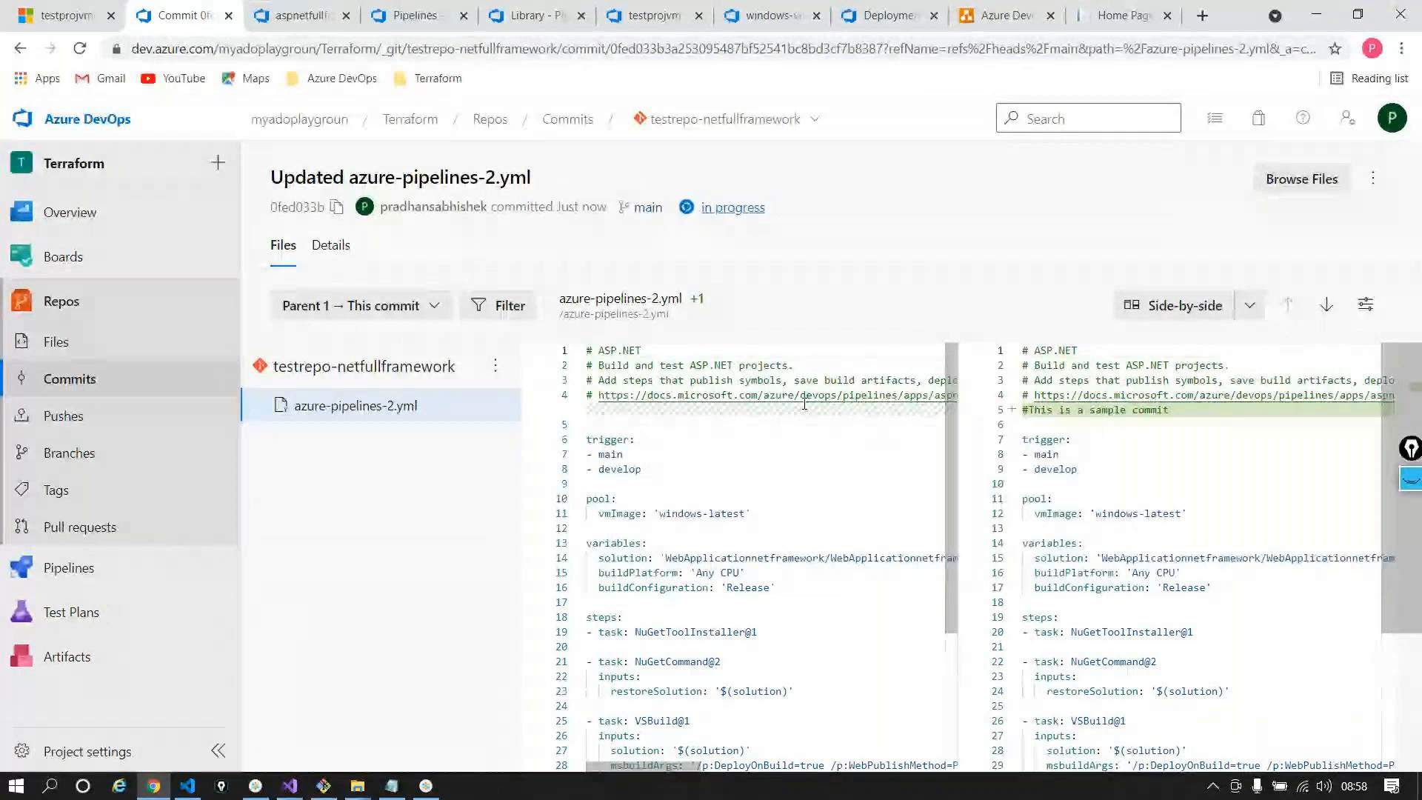
{"action": "left_click", "coordinate": [741, 217]}
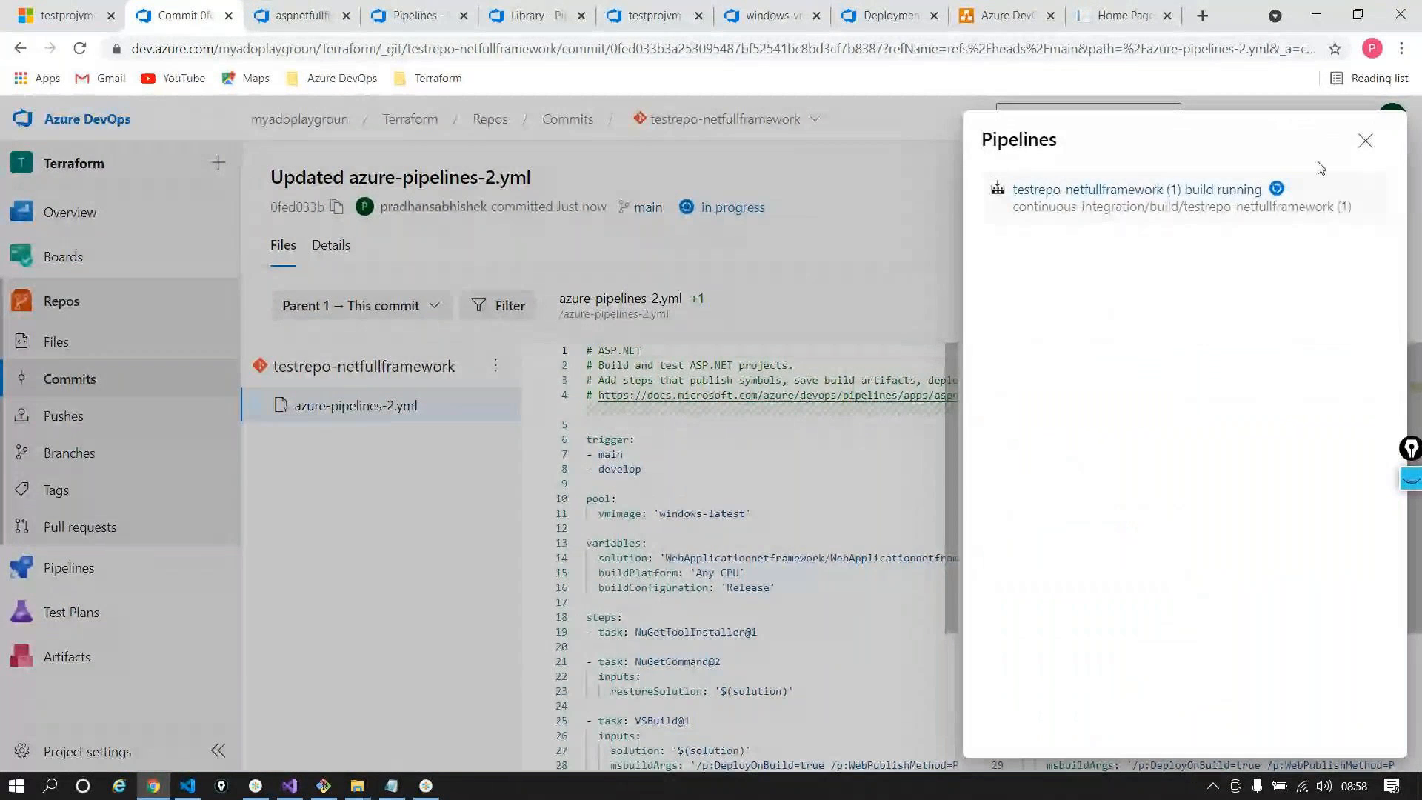
{"action": "left_click", "coordinate": [1364, 143]}
{"action": "left_click", "coordinate": [606, 453]}
{"action": "double_click", "coordinate": [619, 468]}
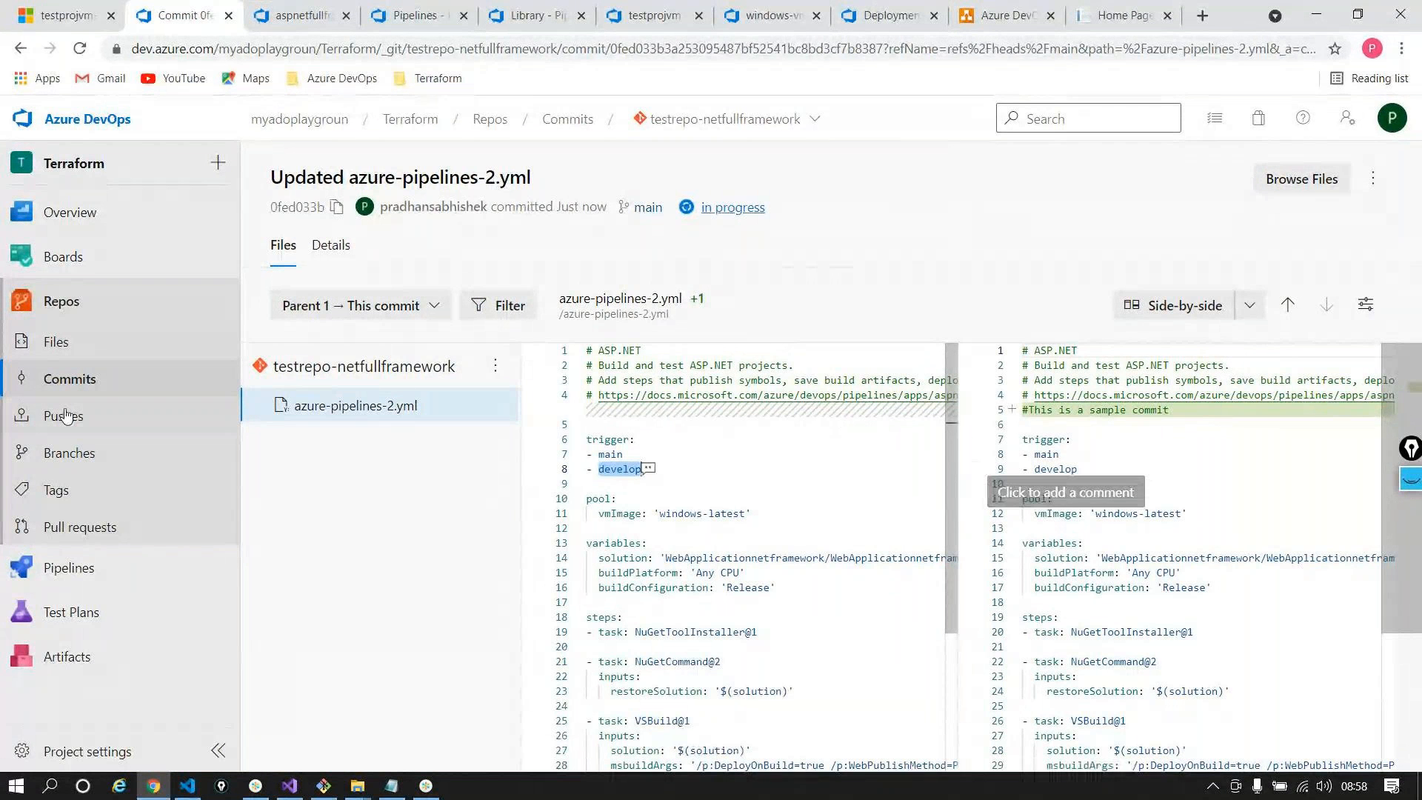
{"action": "mouse_move", "coordinate": [69, 567]}
{"action": "left_click", "coordinate": [282, 592]}
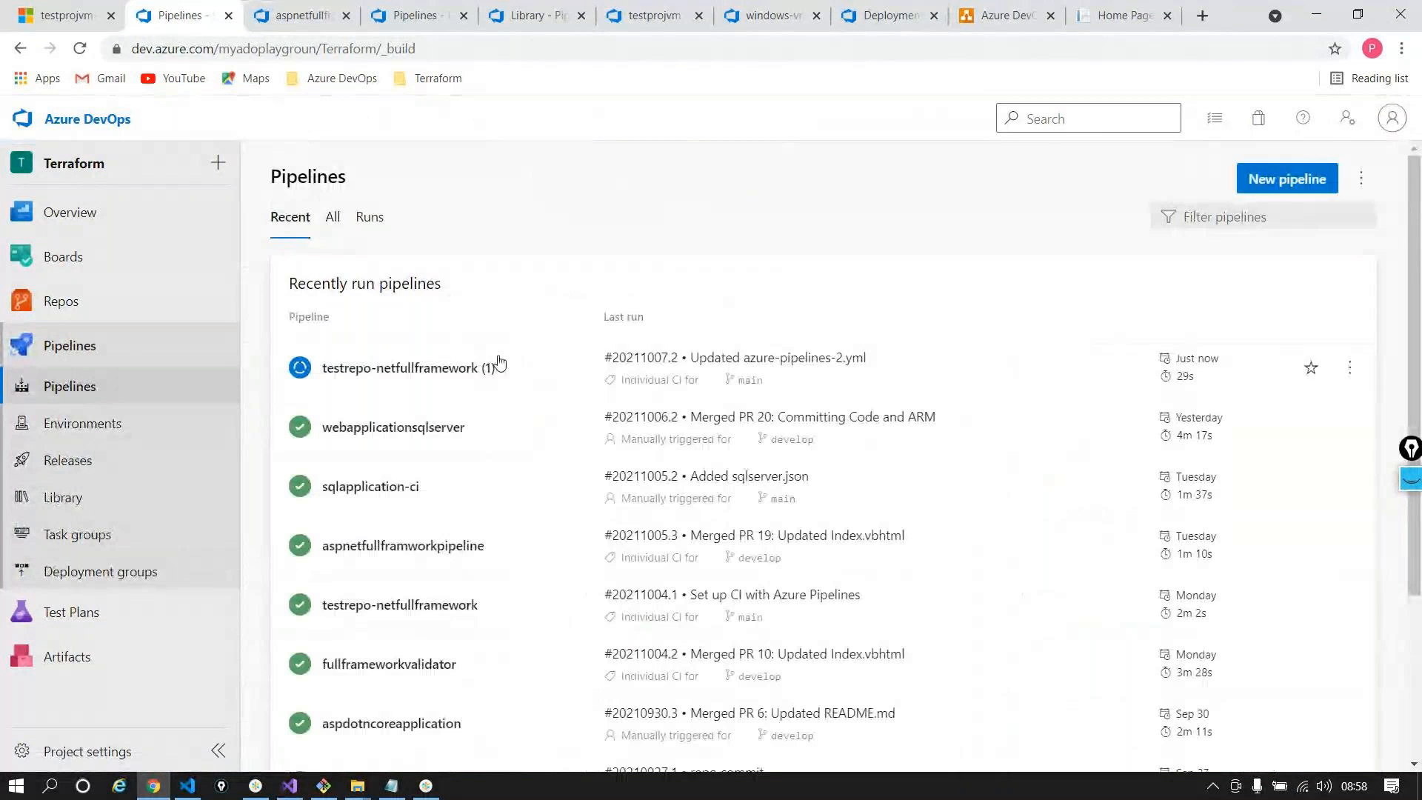
Edit testrepo-netfullframework (1), glance at its Settings, and open its Triggers settings
{"action": "left_click", "coordinate": [498, 363]}
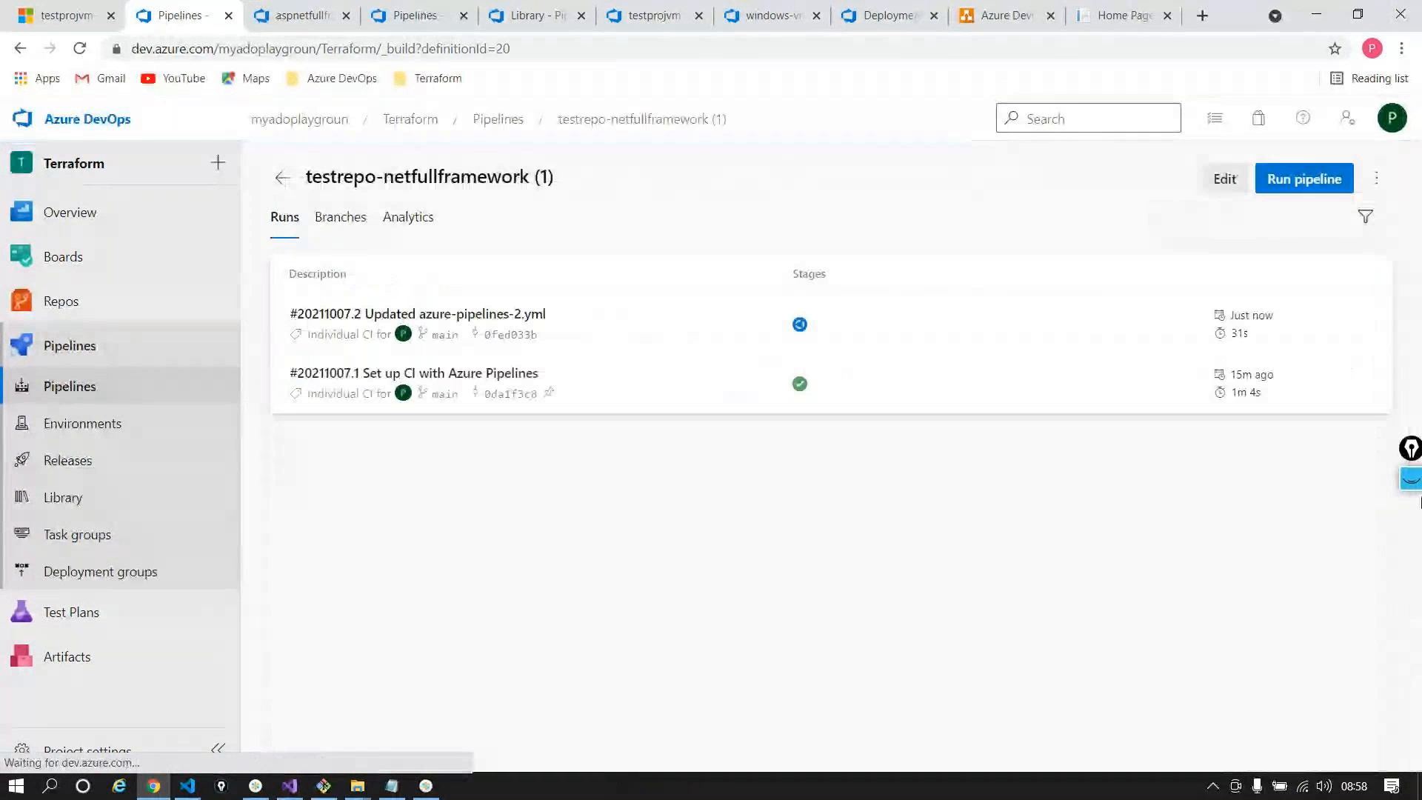
{"action": "left_click", "coordinate": [1224, 178]}
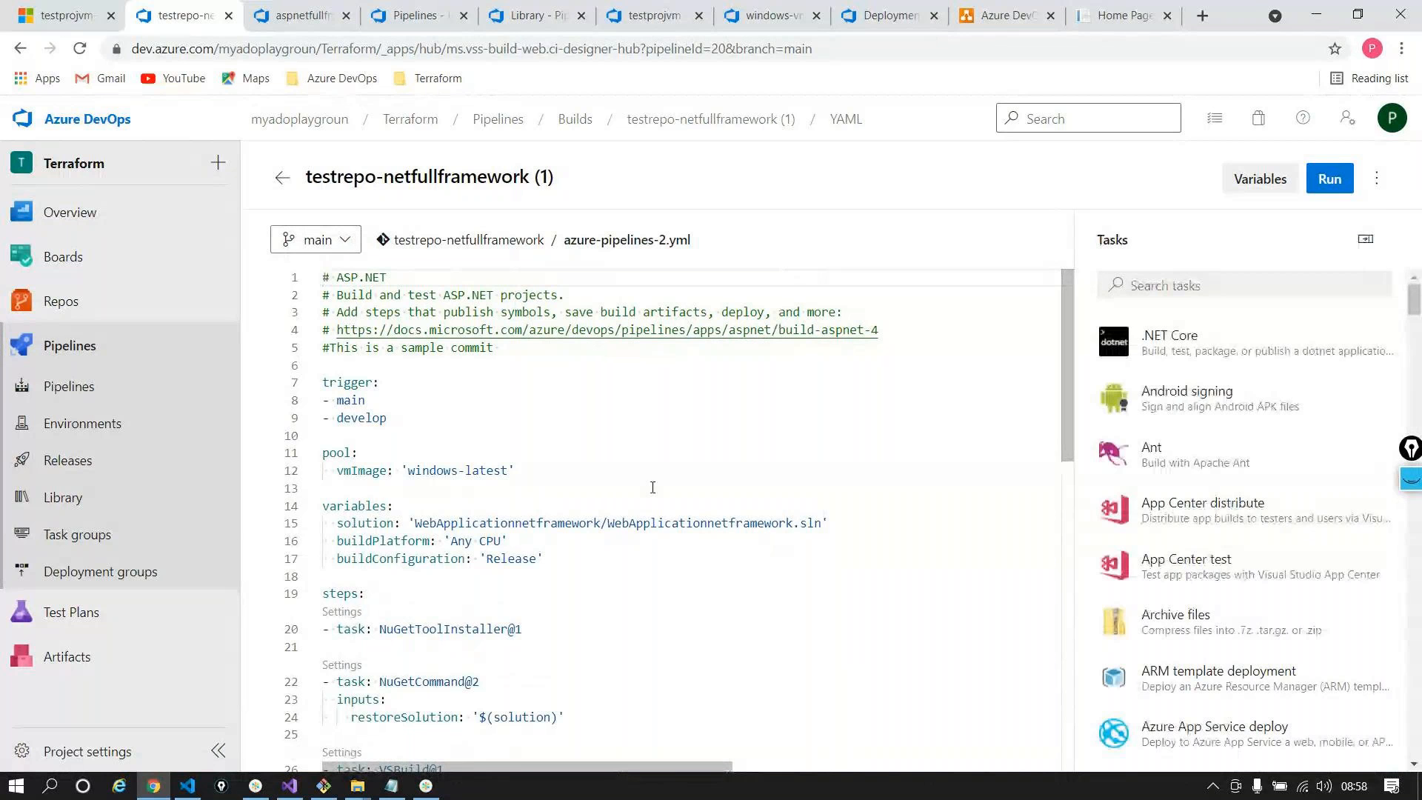
{"action": "left_click", "coordinate": [1375, 178]}
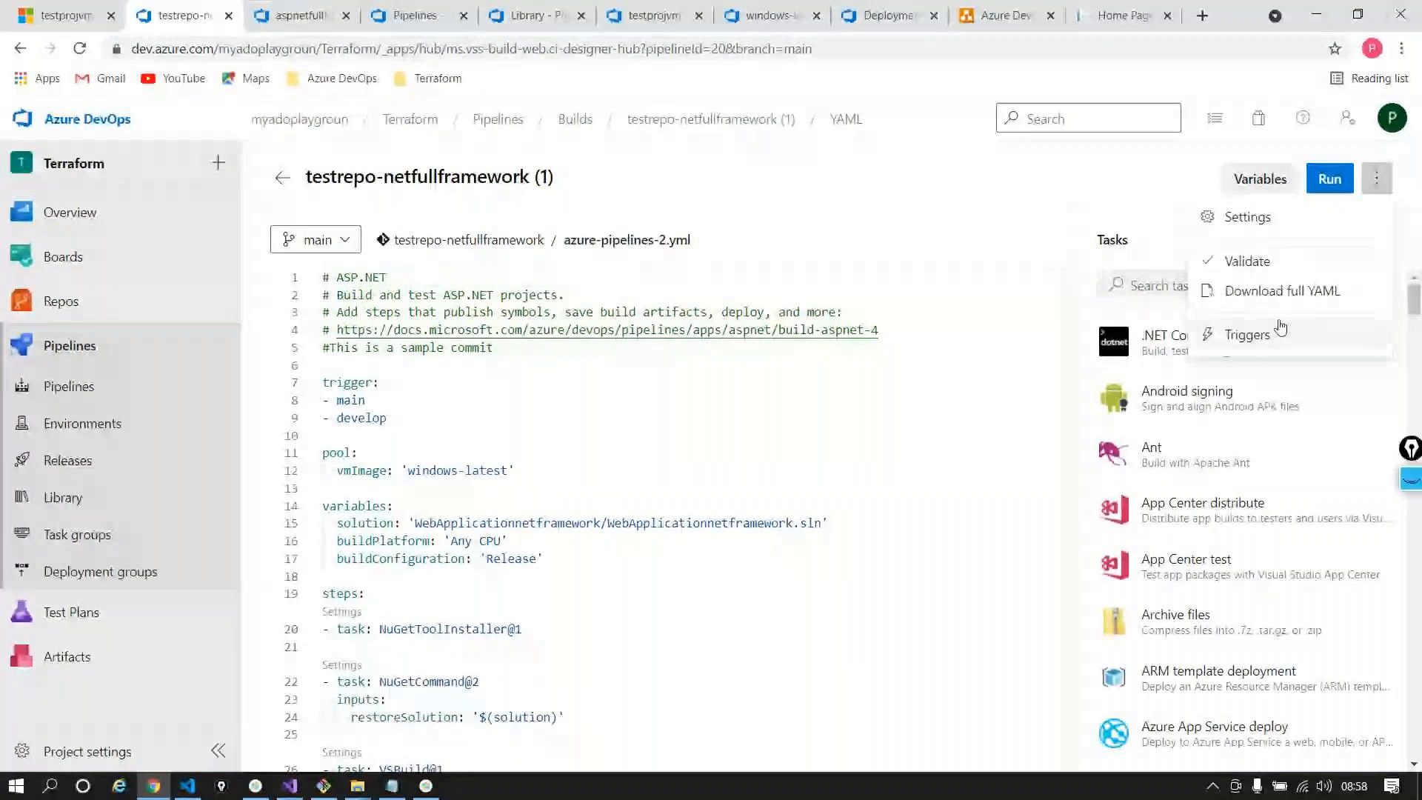
{"action": "left_click", "coordinate": [1244, 234]}
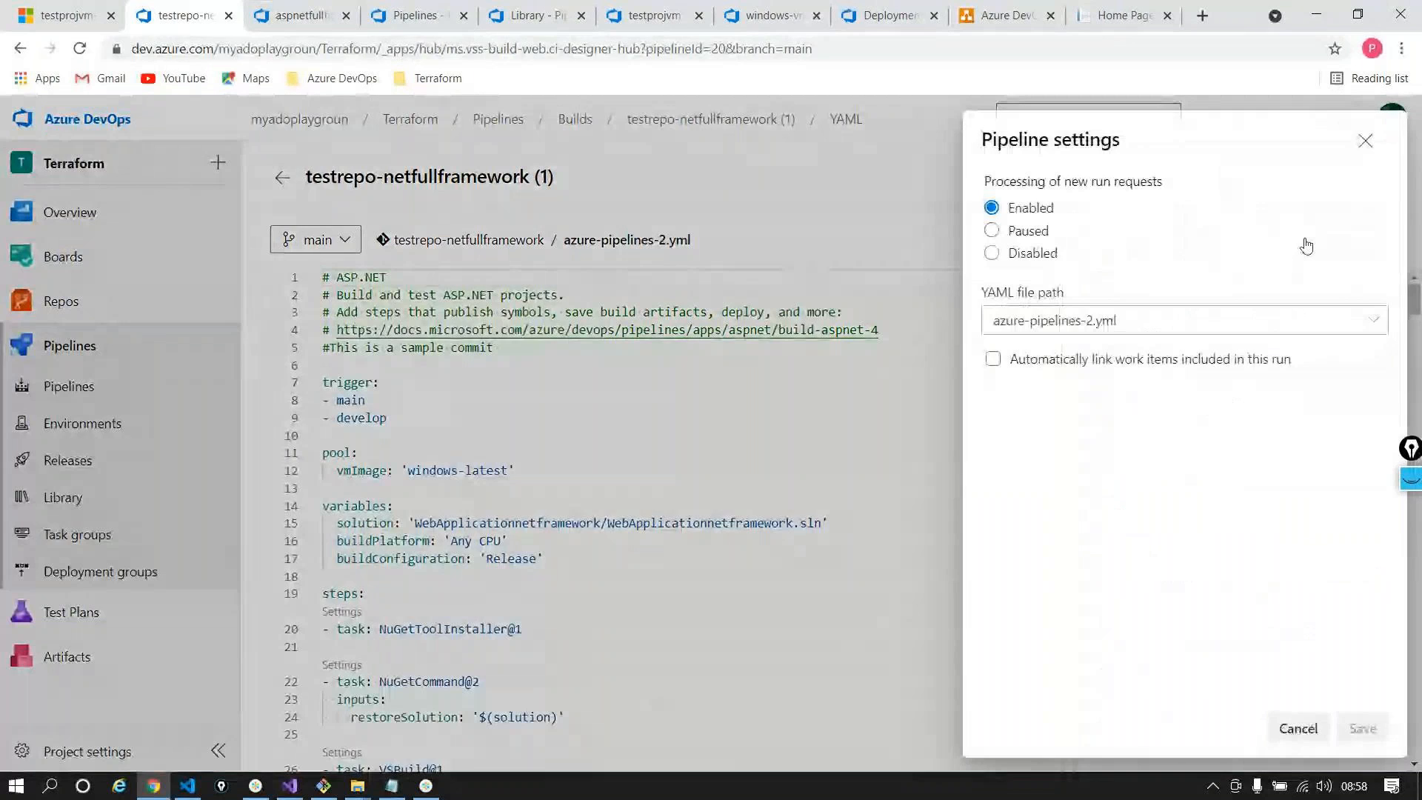
{"action": "left_click", "coordinate": [1364, 140]}
{"action": "left_click", "coordinate": [1383, 177]}
{"action": "left_click", "coordinate": [1263, 334]}
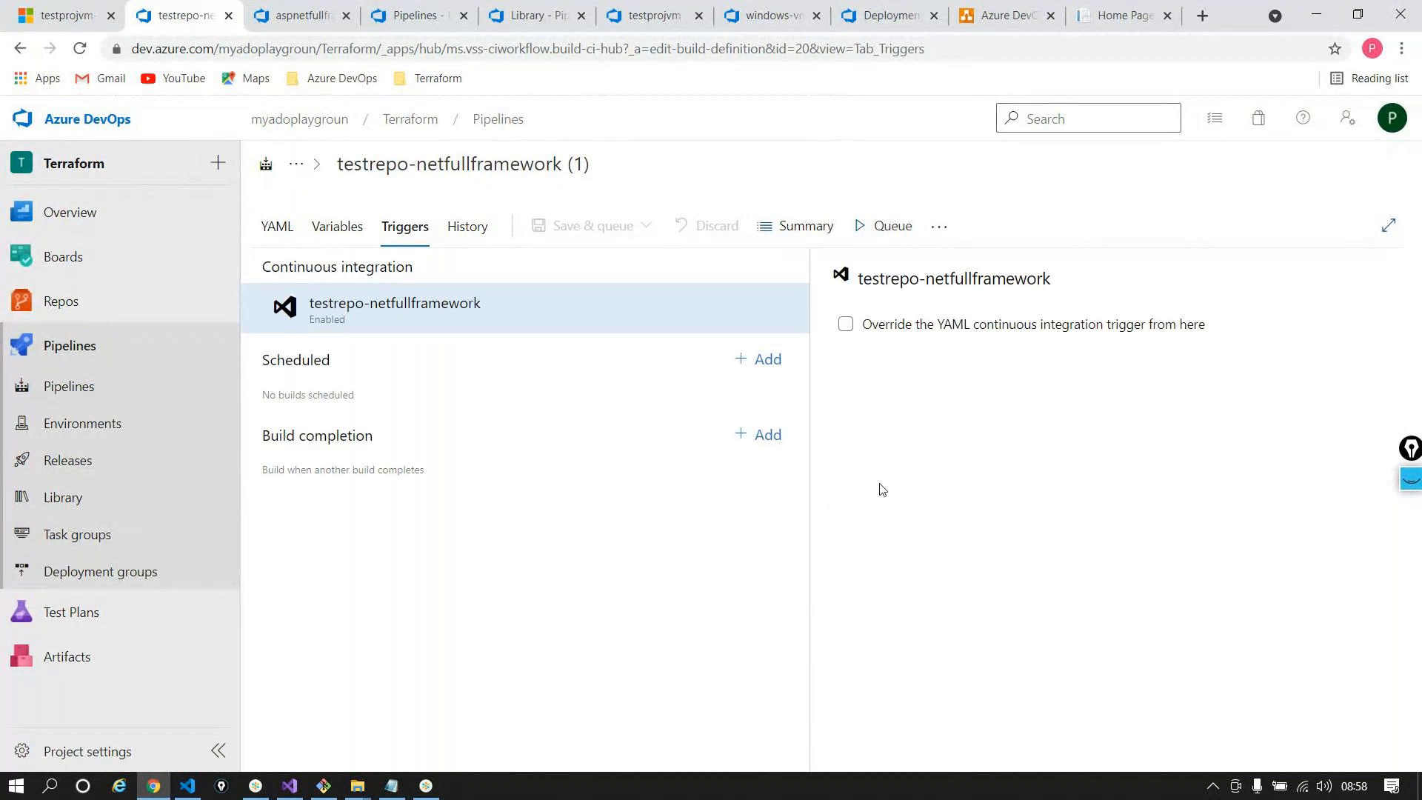
Override the YAML continuous integration trigger, then view the pipeline's YAML settings
{"action": "left_click", "coordinate": [847, 326]}
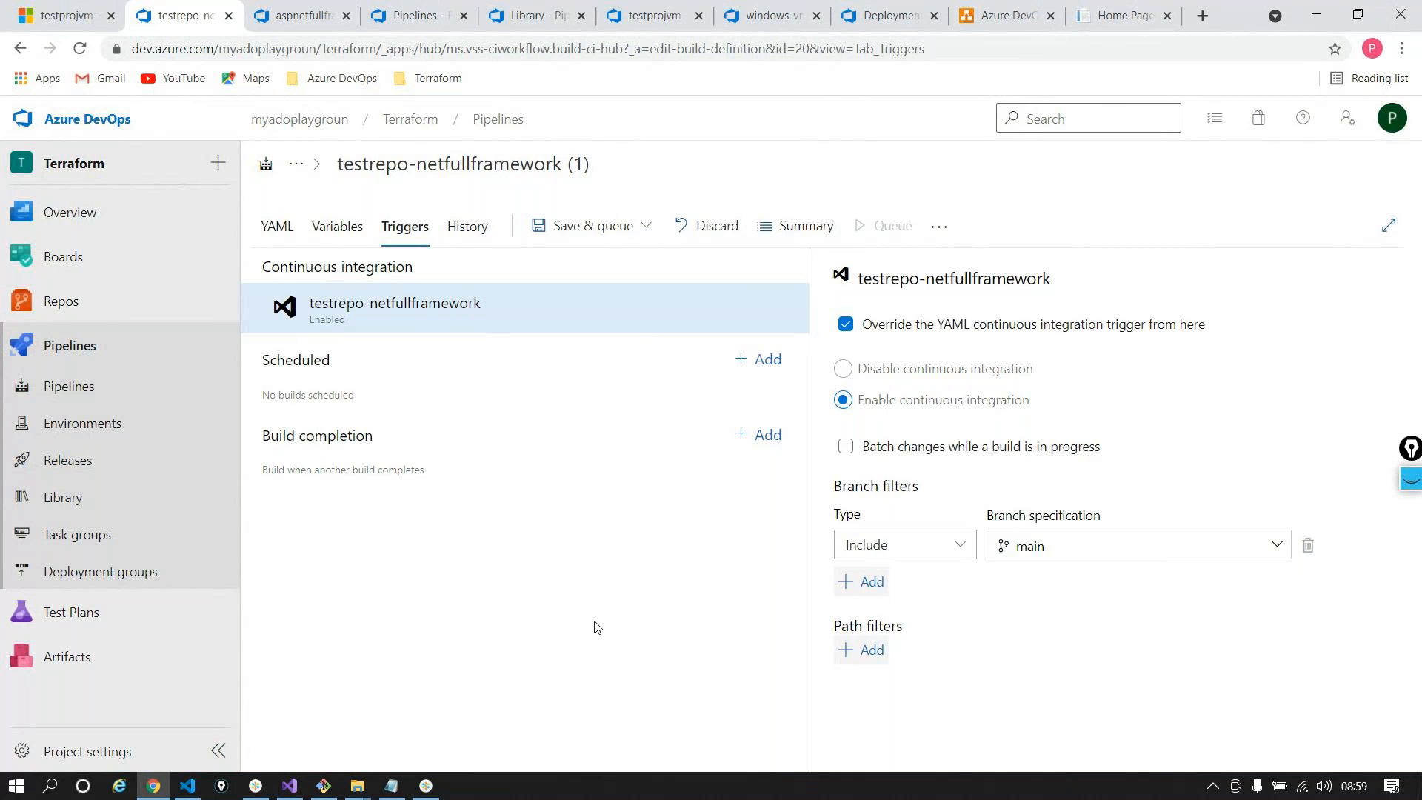
{"action": "left_click", "coordinate": [279, 225]}
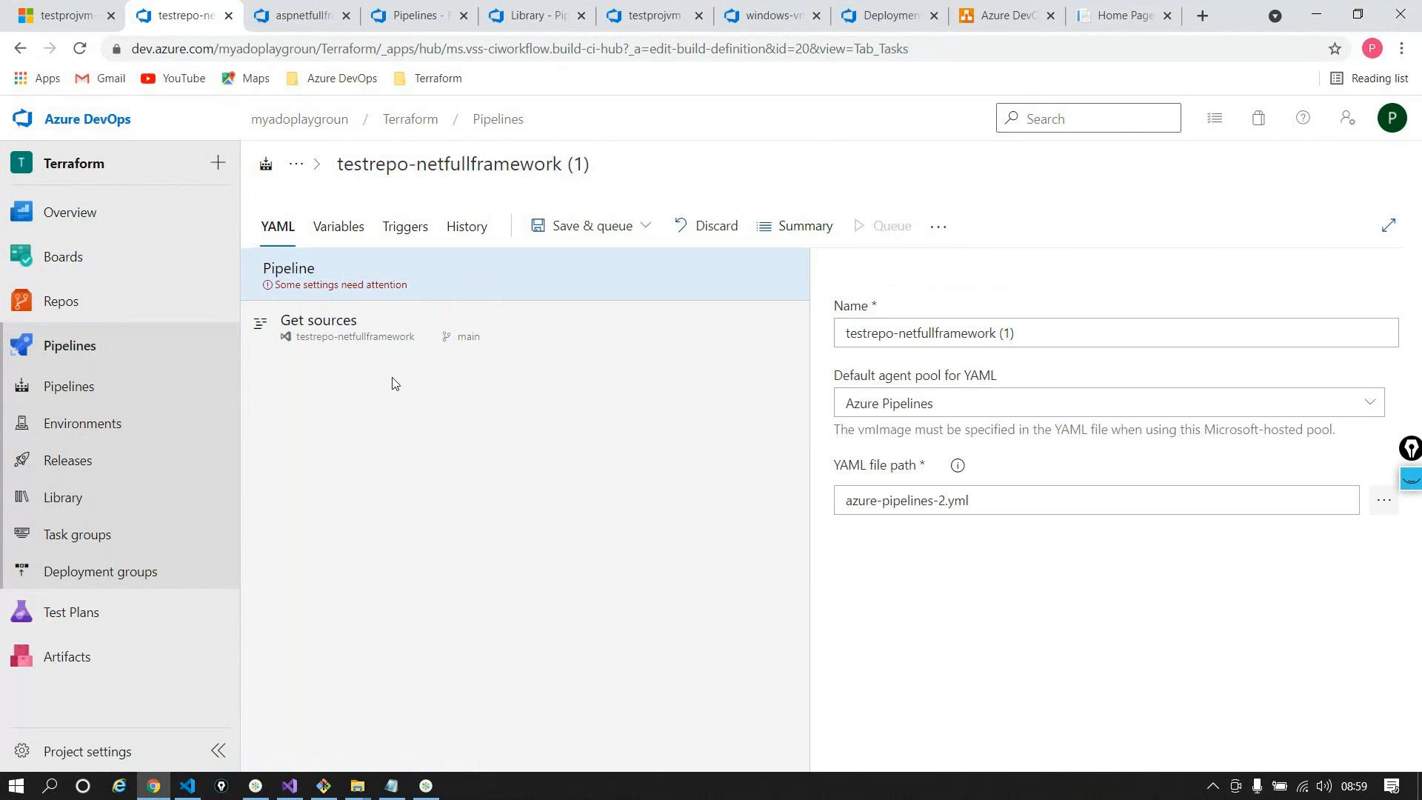
Check the pipeline's repository and YAML settings, then abandon the unsaved editor for Repos > Files
{"action": "left_click", "coordinate": [363, 325]}
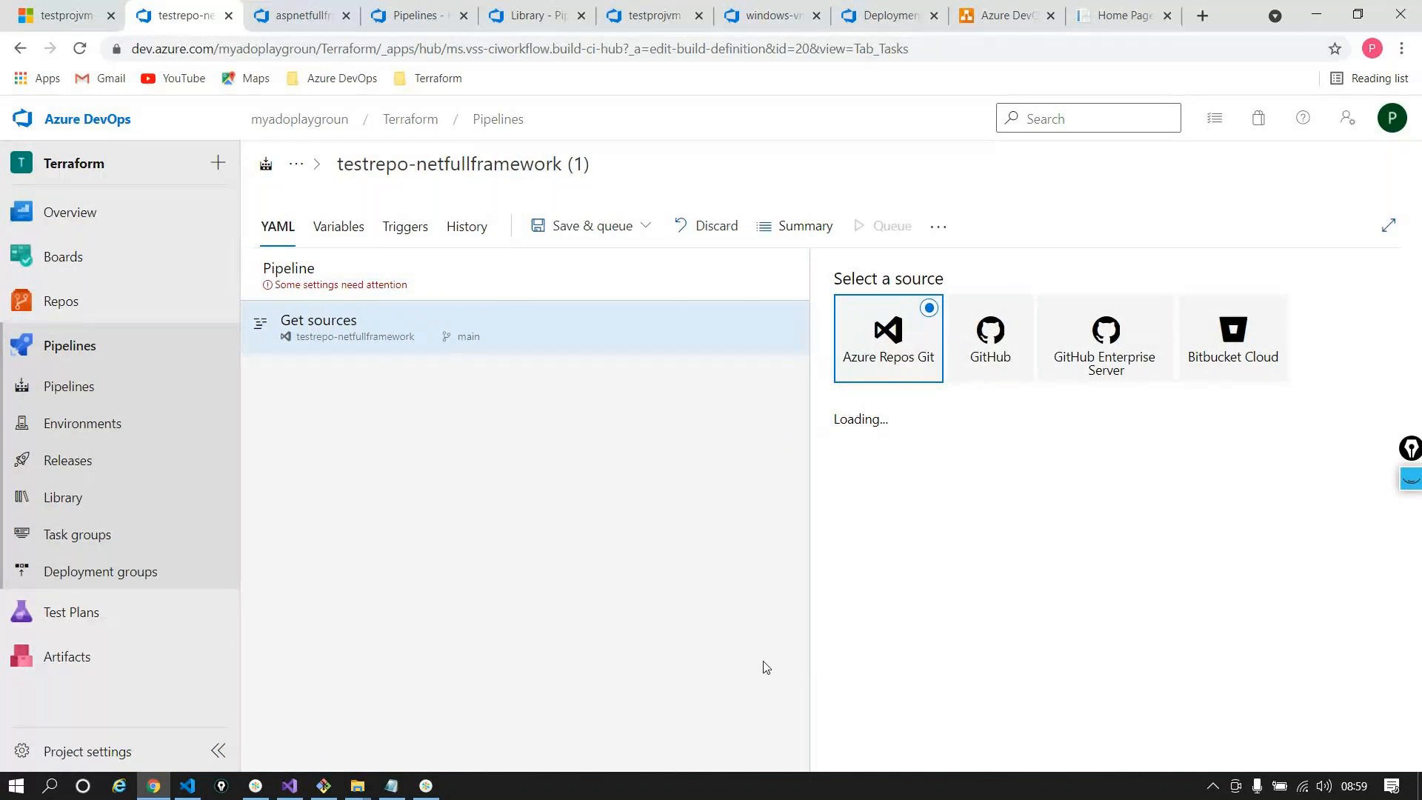
{"action": "left_click", "coordinate": [510, 288]}
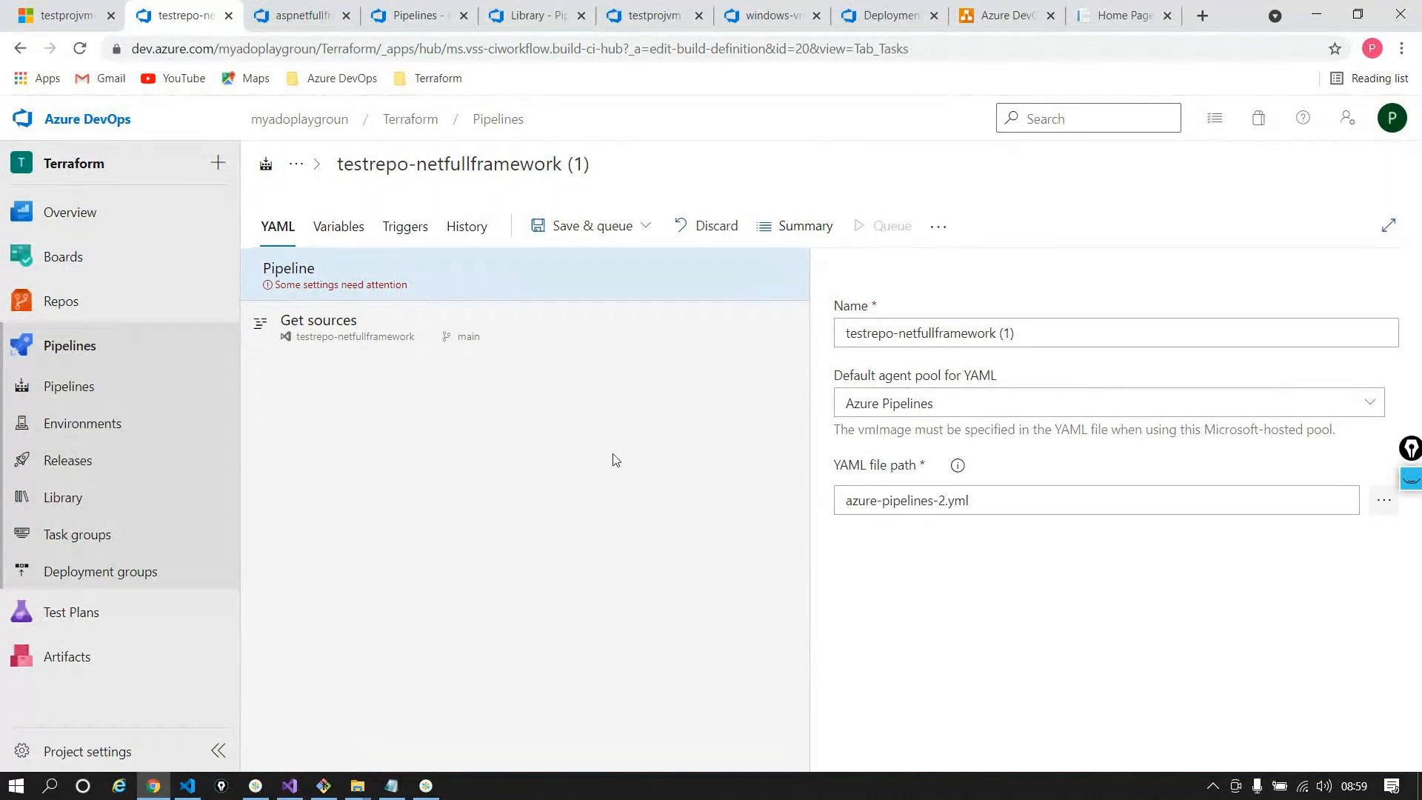
{"action": "left_click", "coordinate": [80, 311]}
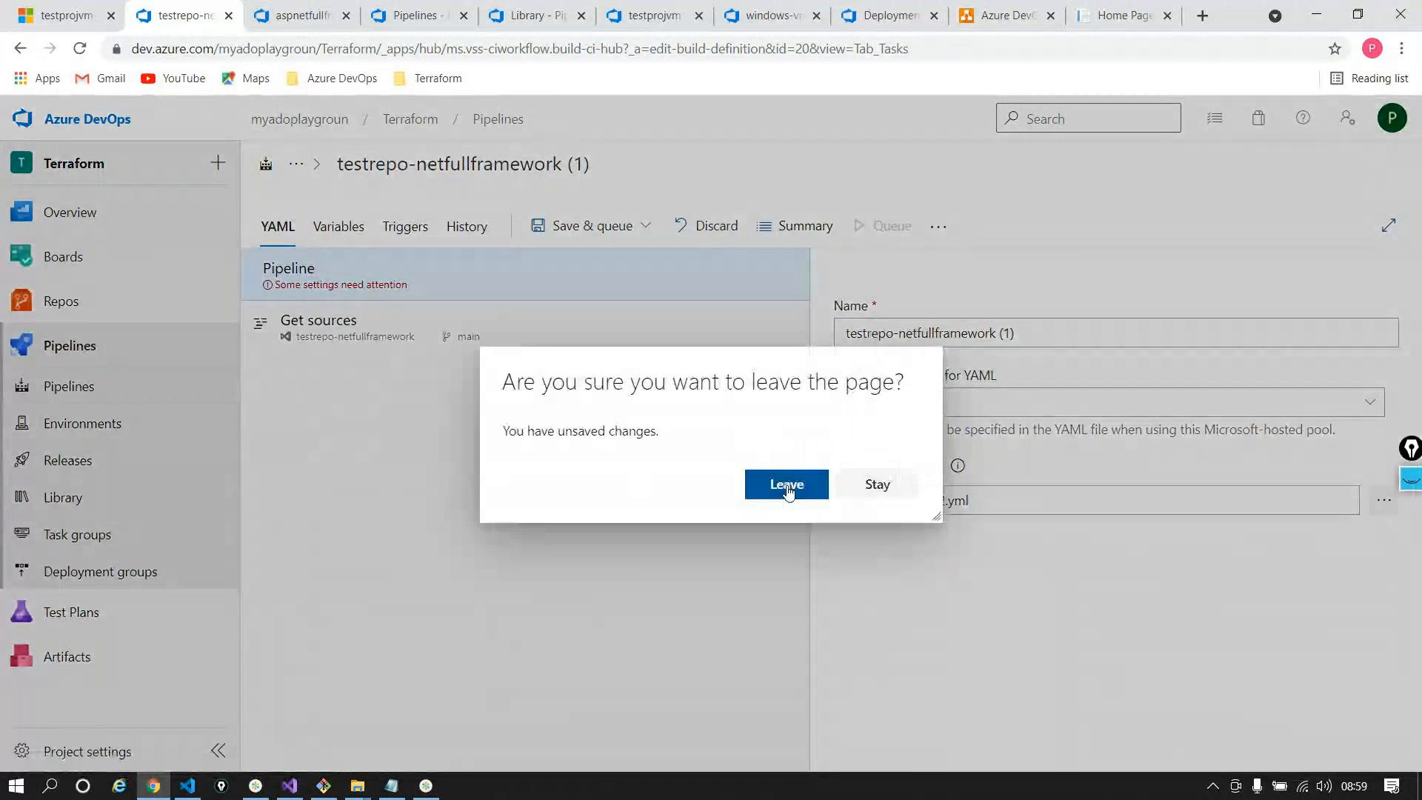
{"action": "left_click", "coordinate": [786, 485]}
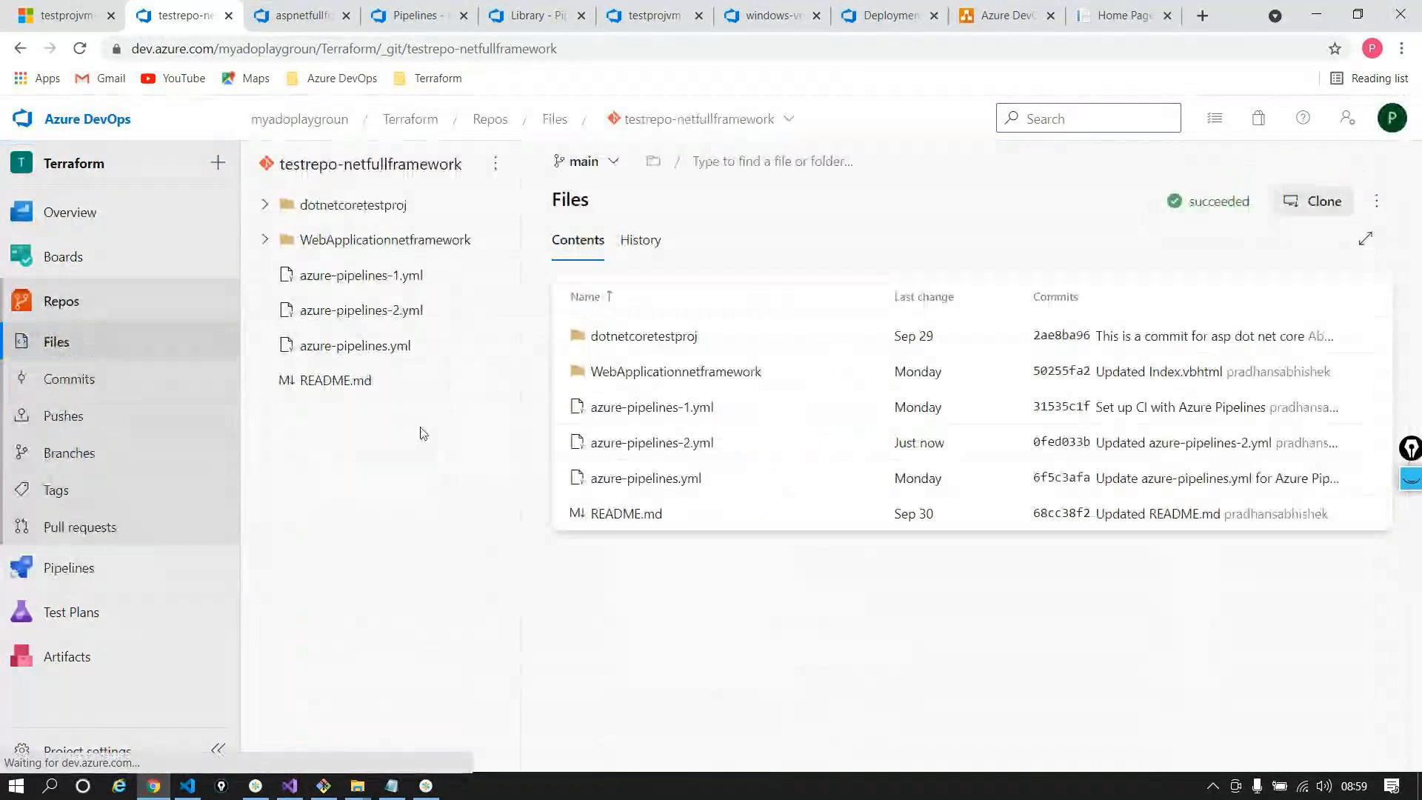
Open azure-pipelines-2.yml's history and view the latest commit's diff adding '#This is a sample commit'
{"action": "left_click", "coordinate": [655, 444]}
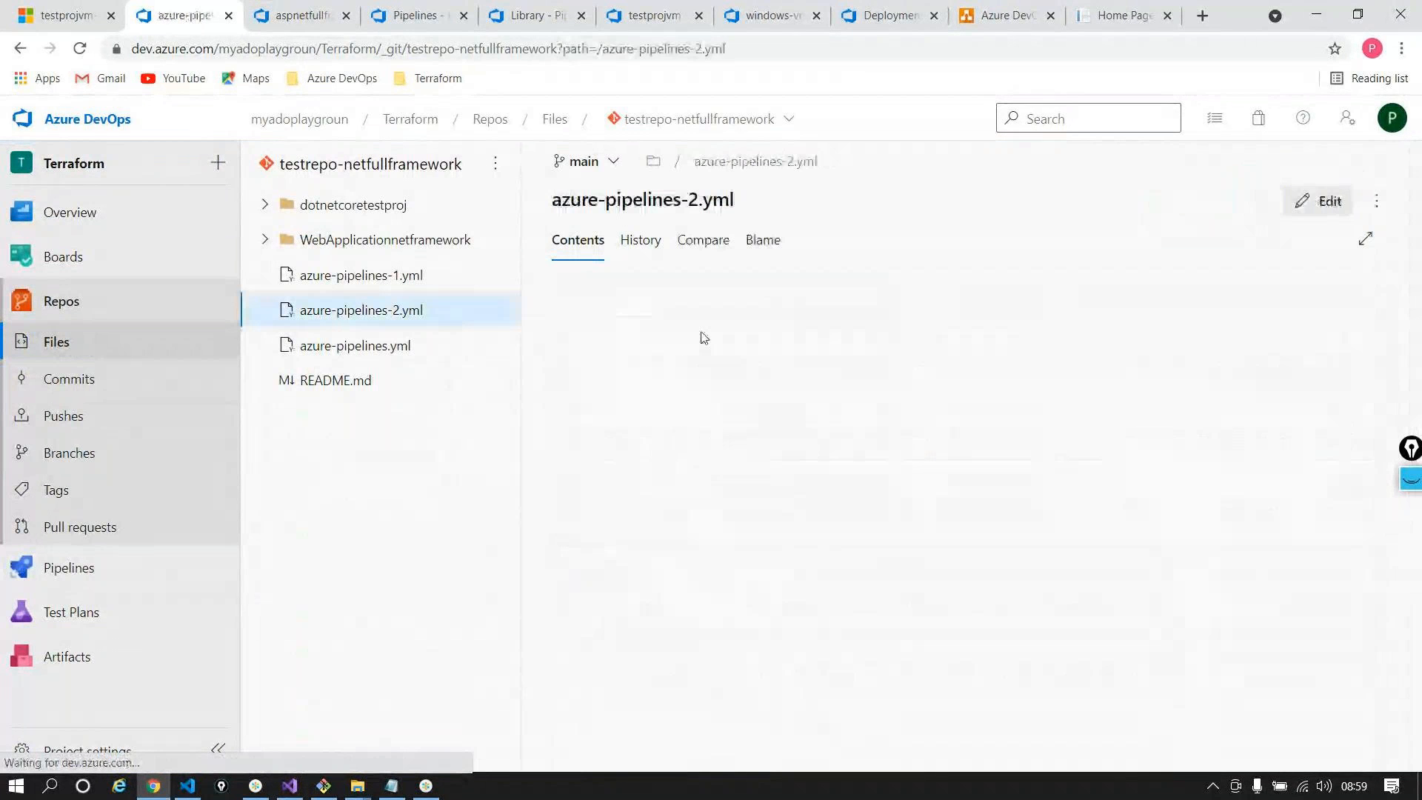
{"action": "left_click", "coordinate": [633, 241]}
{"action": "left_click", "coordinate": [833, 333]}
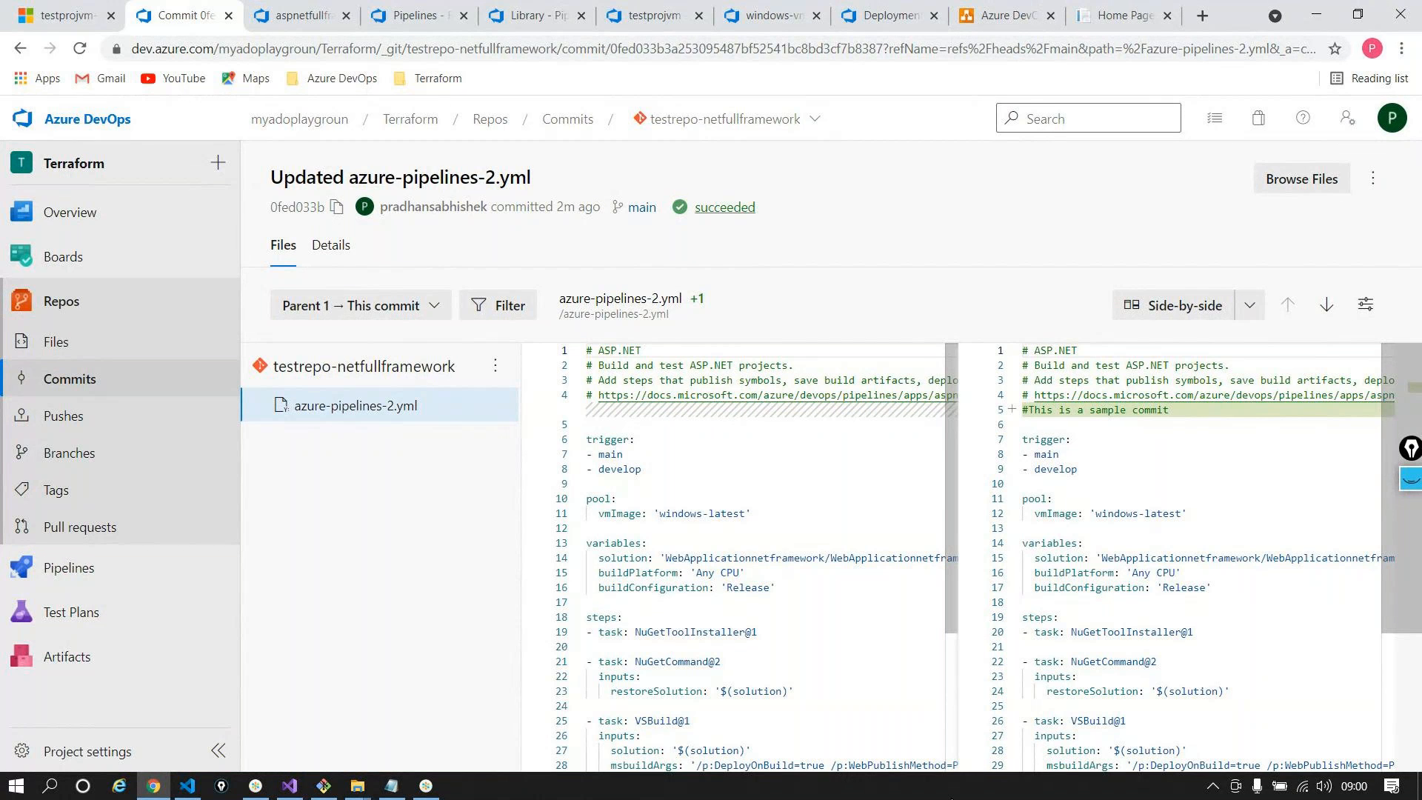
Delete the testprojvm-rg resource group, entering its name in the confirmation box
{"action": "left_click", "coordinate": [68, 15]}
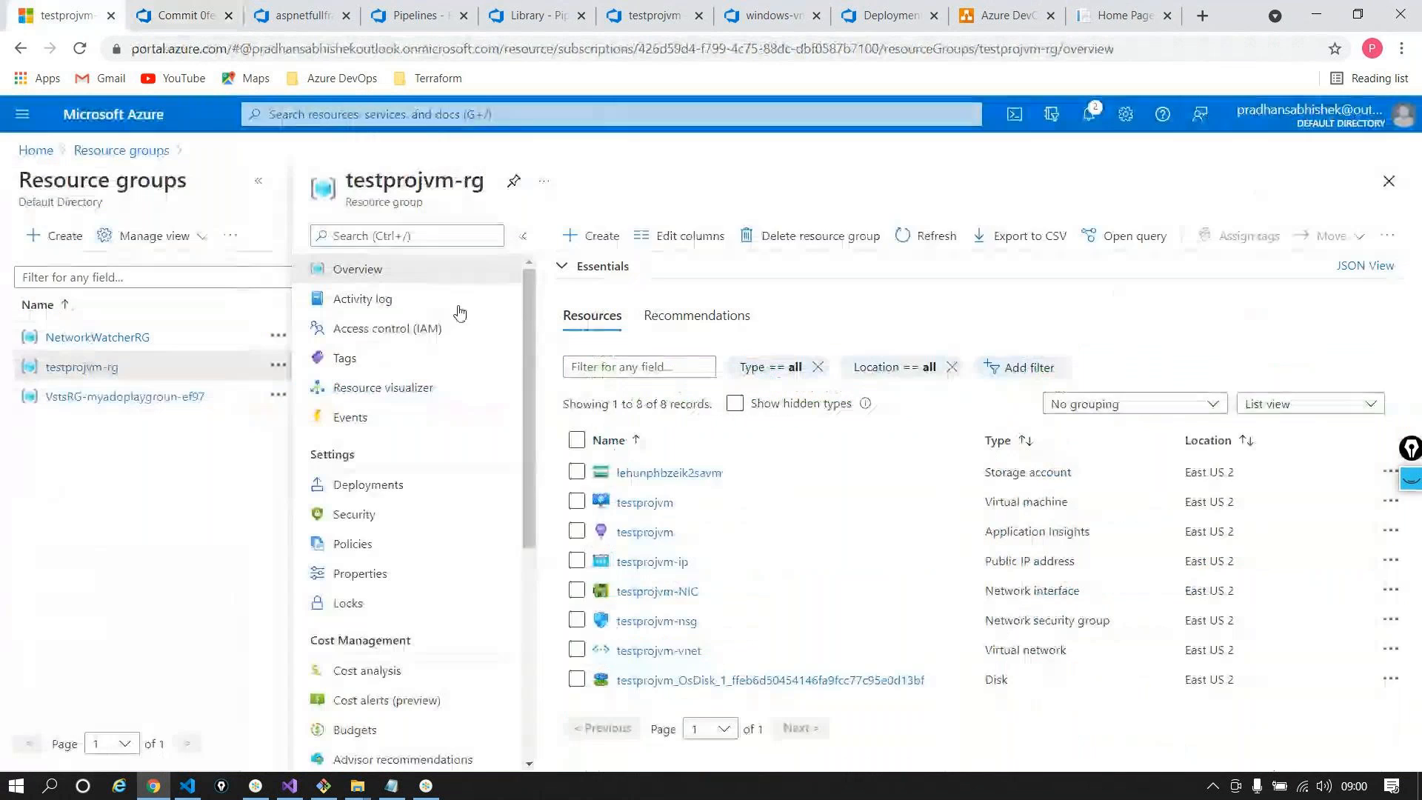
{"action": "left_click", "coordinate": [762, 235]}
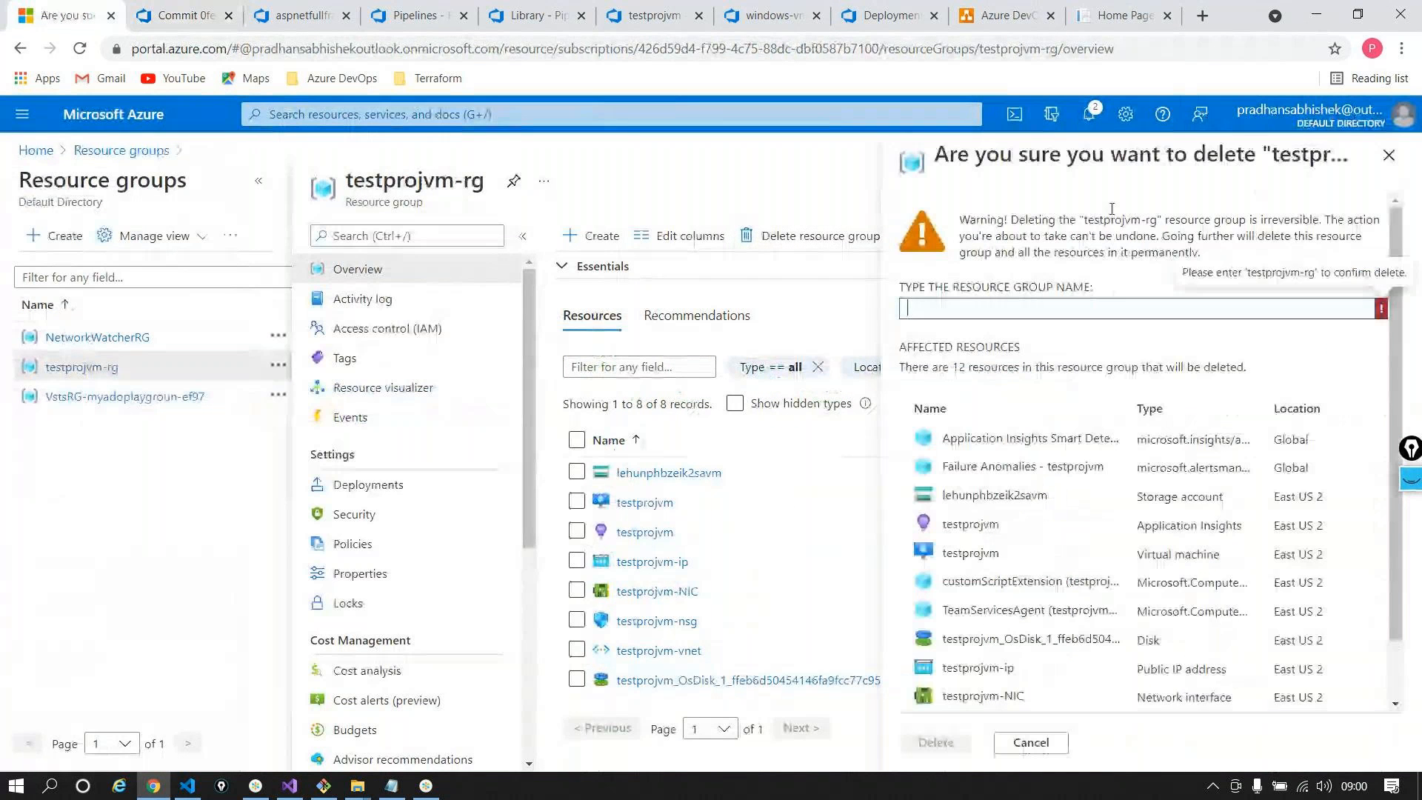
{"action": "double_click", "coordinate": [1104, 212]}
{"action": "key", "text": "ctrl+c"}
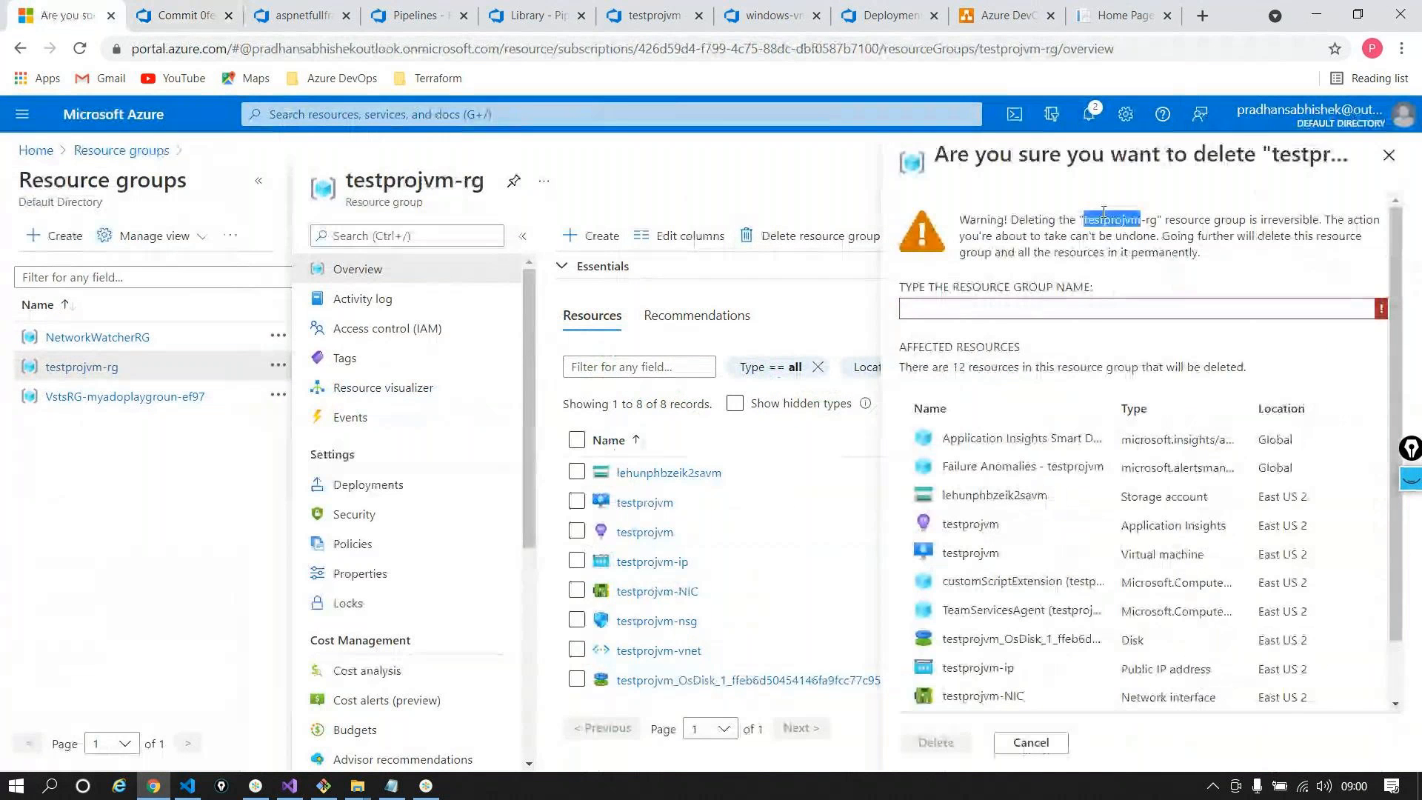
{"action": "left_click", "coordinate": [1046, 301]}
{"action": "key", "text": "ctrl+v"}
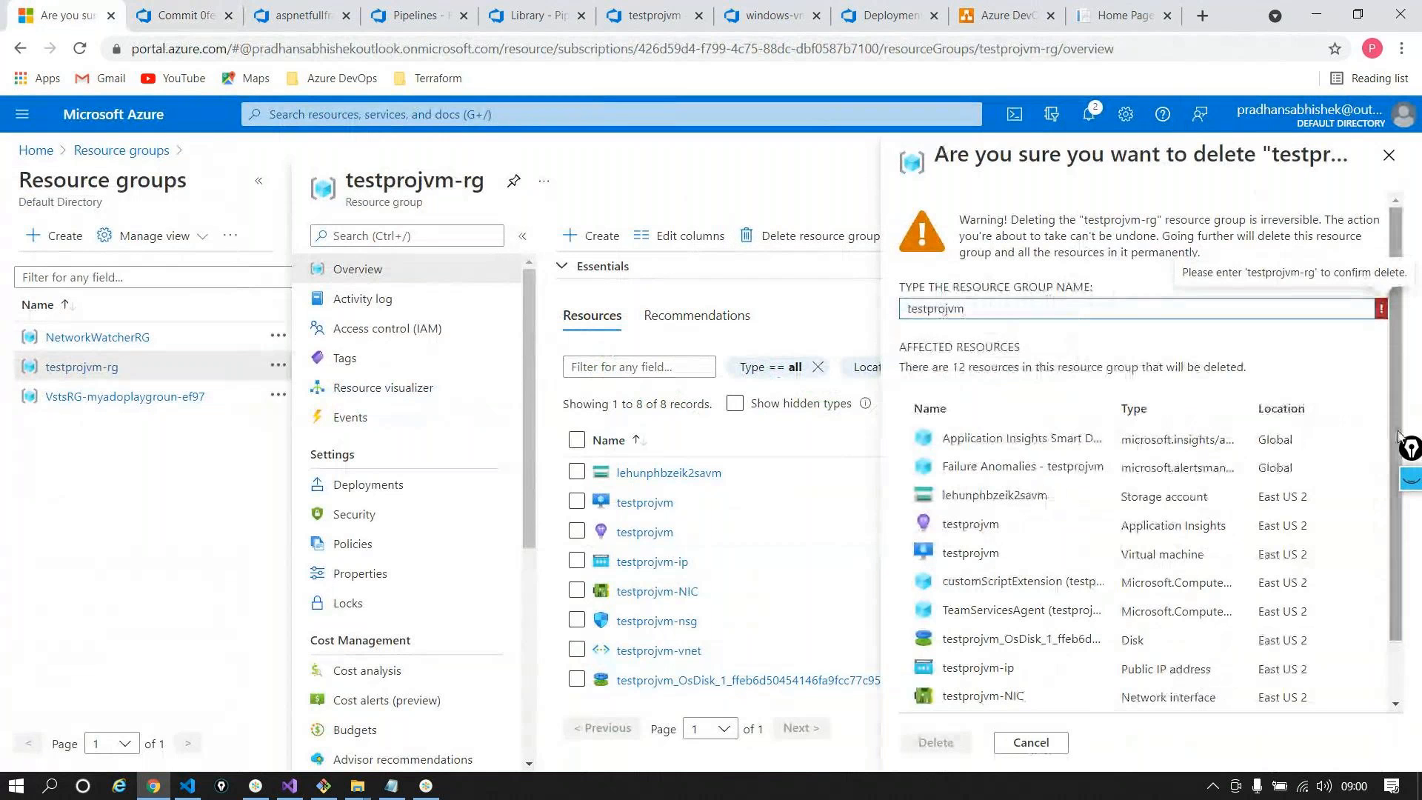
{"action": "type", "text": "-erg"}
{"action": "key", "text": "BackSpace"}
{"action": "key", "text": "BackSpace"}
{"action": "key", "text": "BackSpace"}
{"action": "type", "text": "rg"}
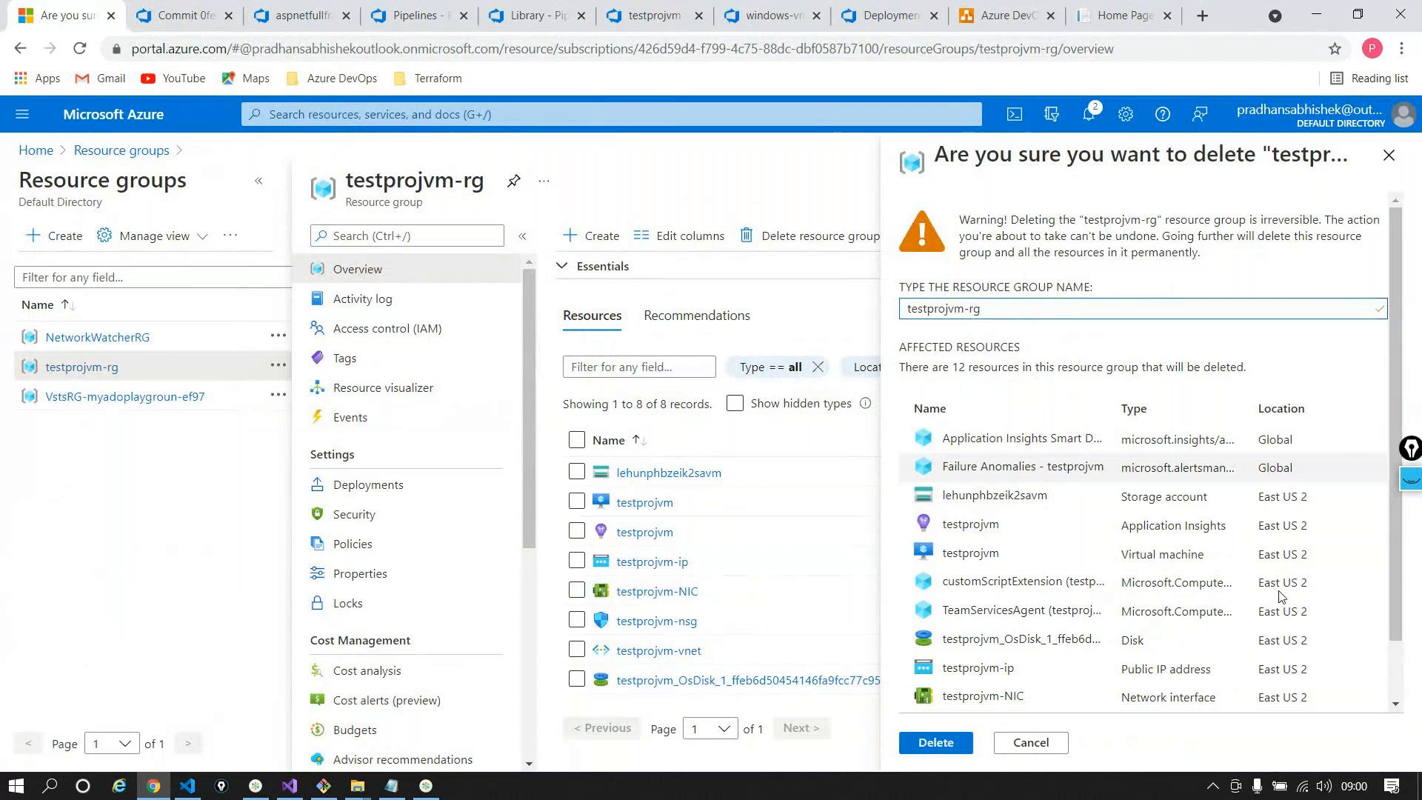
{"action": "key", "text": "Tab"}
{"action": "key", "text": "Return"}
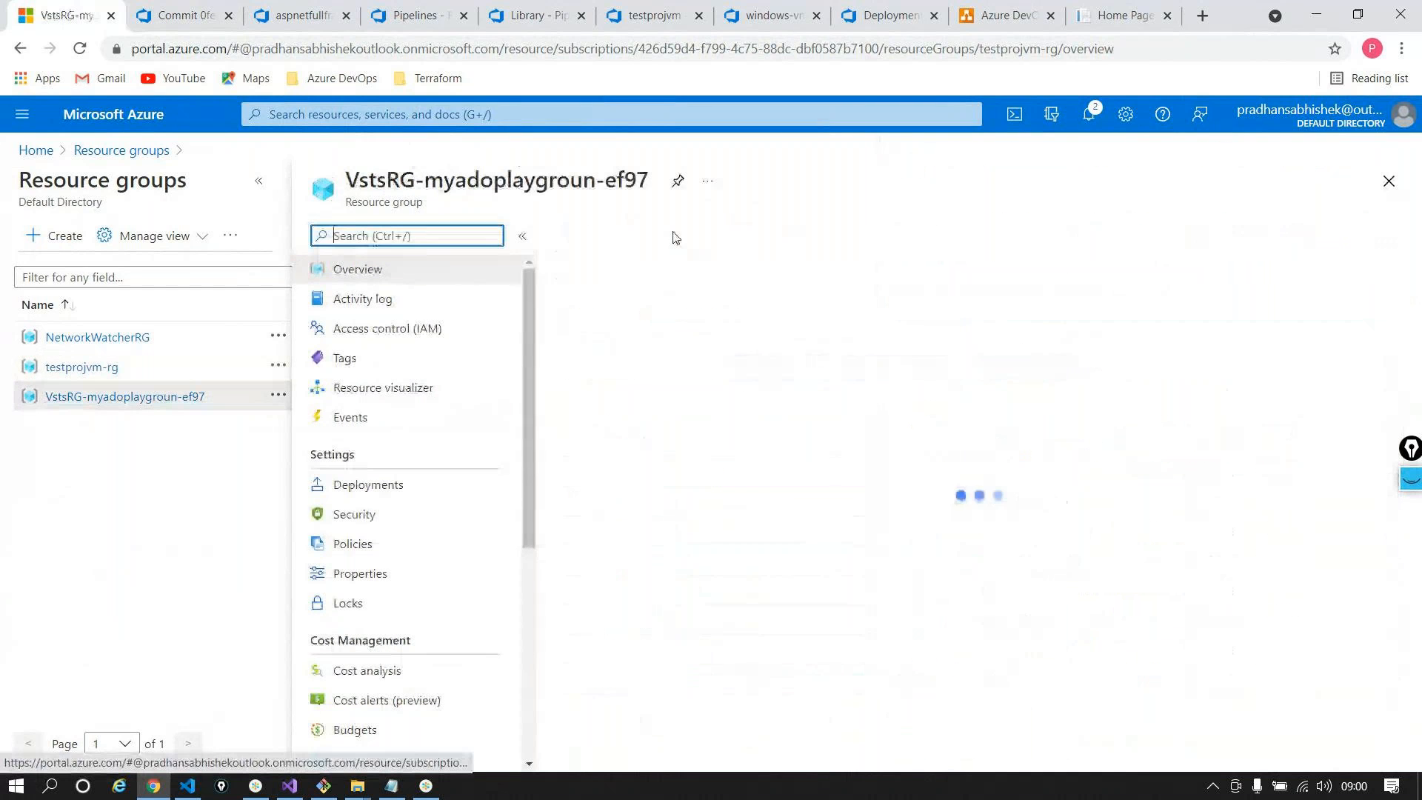
Delete the VstsRG-myadoplaygroun-ef97 resource group by pasting its name to confirm
{"action": "triple_click", "coordinate": [475, 170]}
{"action": "key", "text": "ctrl+c"}
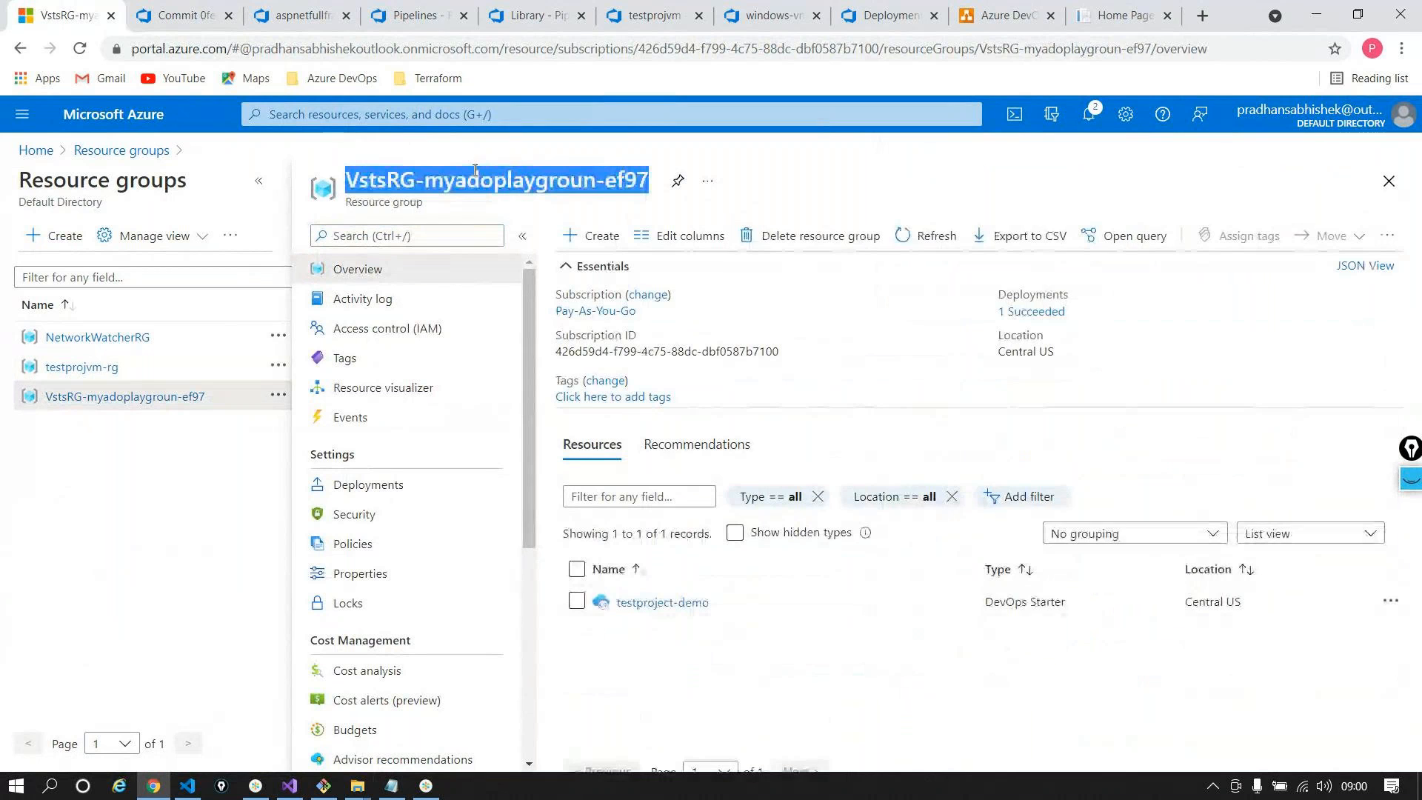
{"action": "left_click", "coordinate": [815, 235]}
{"action": "key", "text": "ctrl+v"}
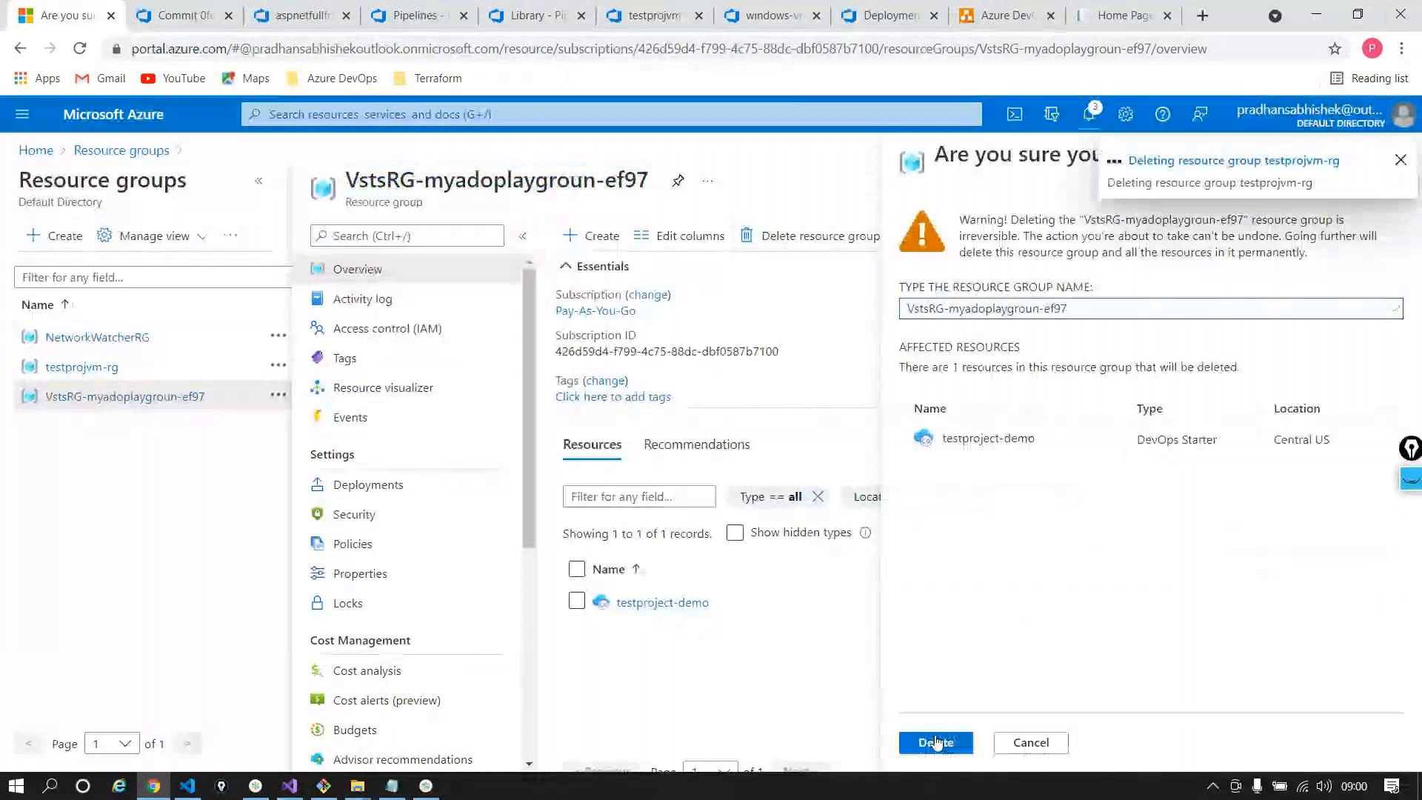
{"action": "left_click", "coordinate": [935, 742]}
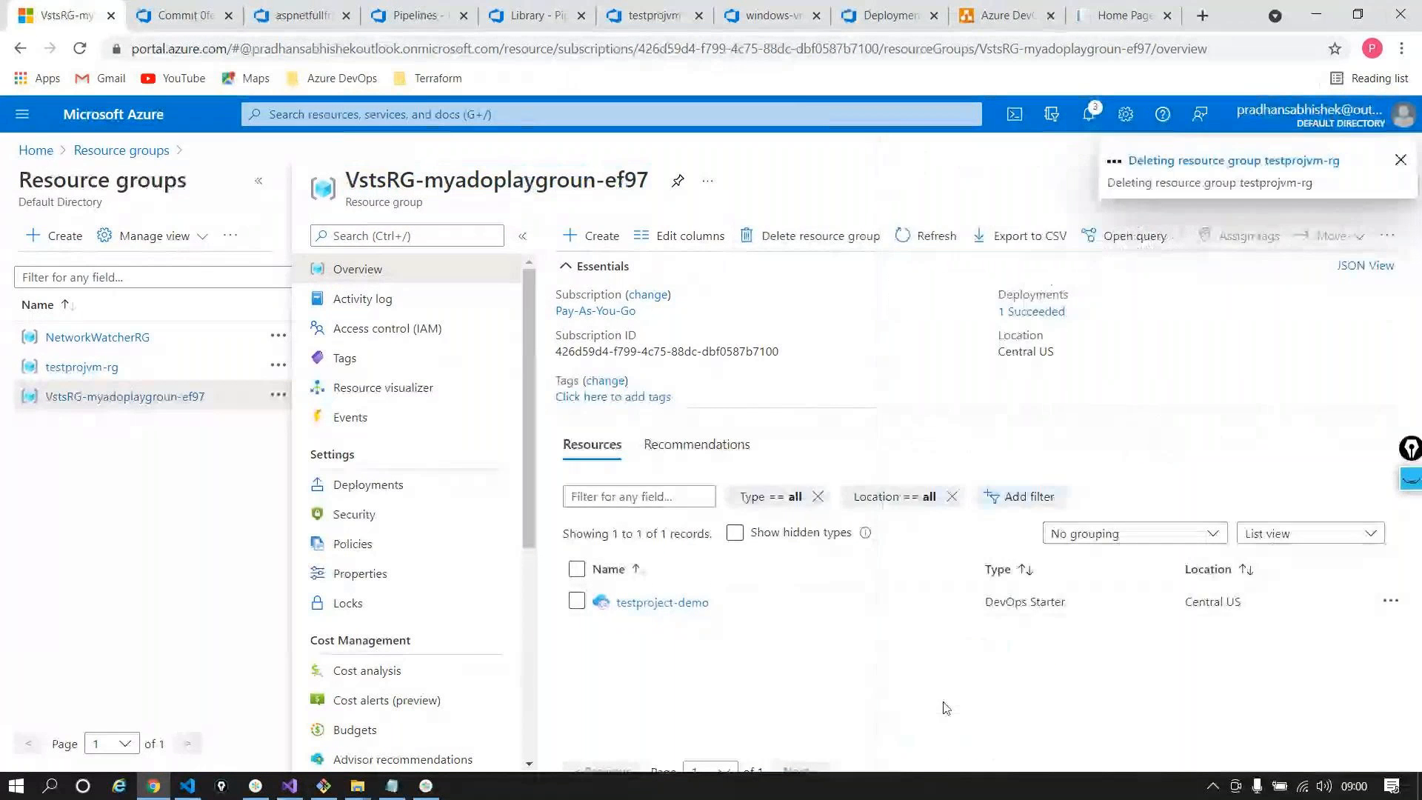
Delete the NetworkWatcherRG resource group by confirming its name, then return to the portal Home page
{"action": "left_click", "coordinate": [117, 350]}
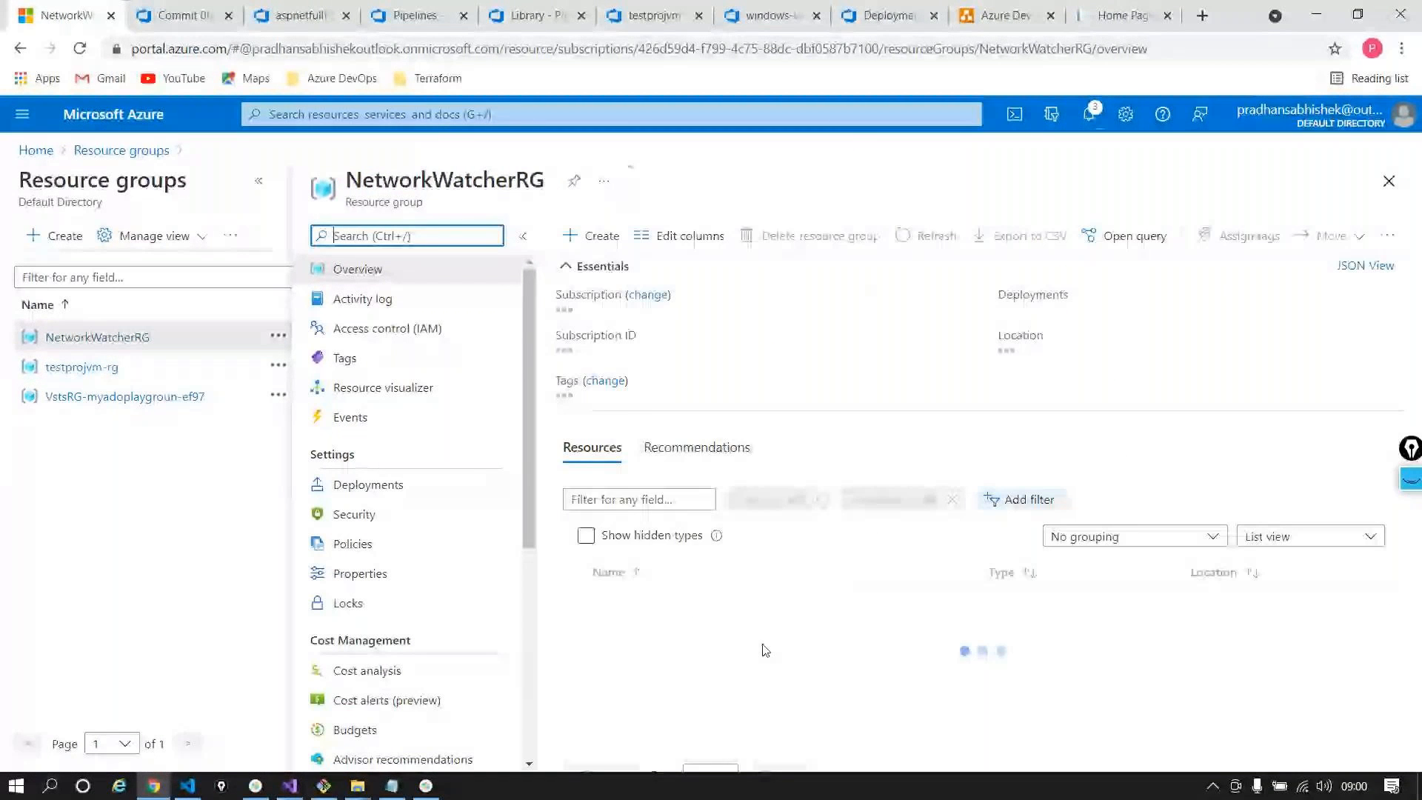
{"action": "left_click", "coordinate": [815, 236]}
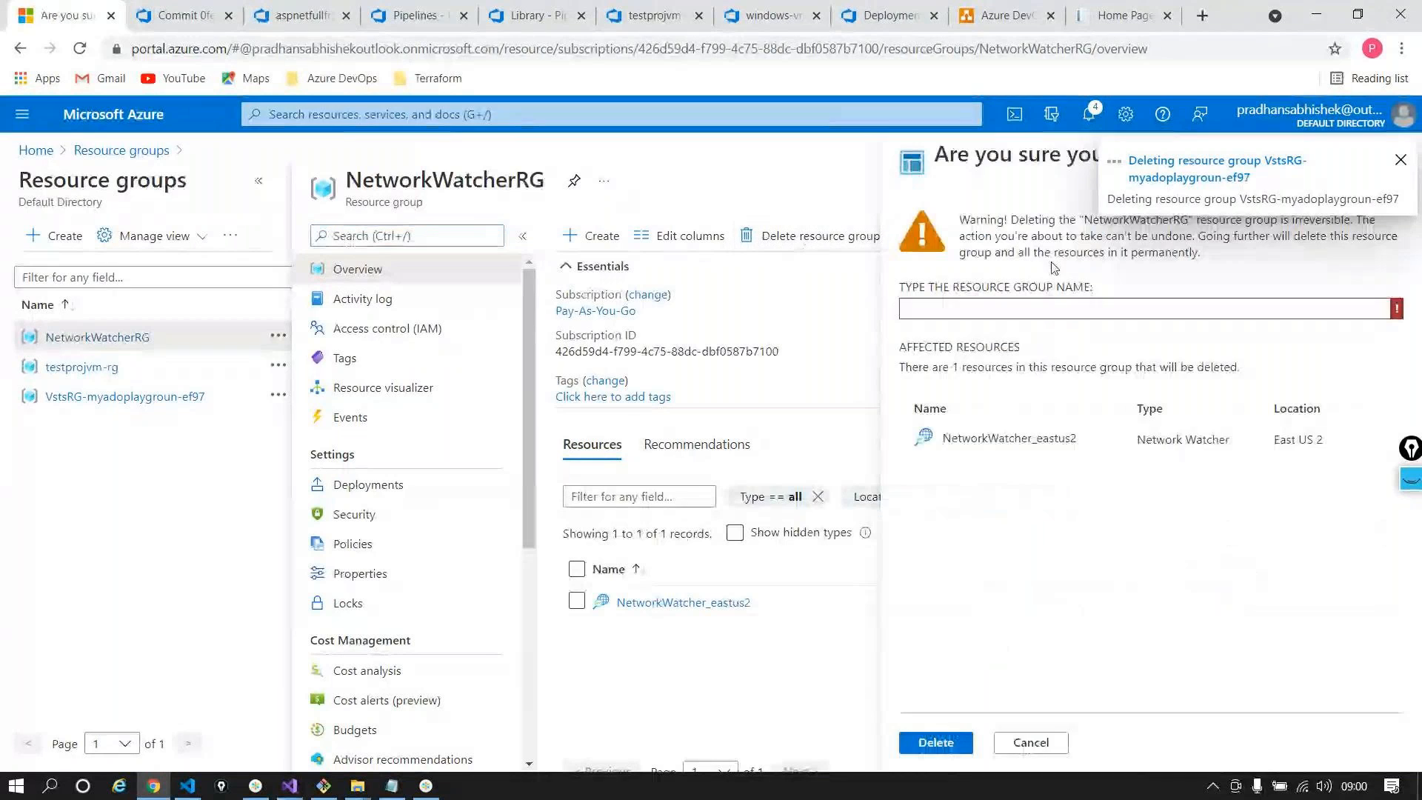
{"action": "double_click", "coordinate": [1117, 236]}
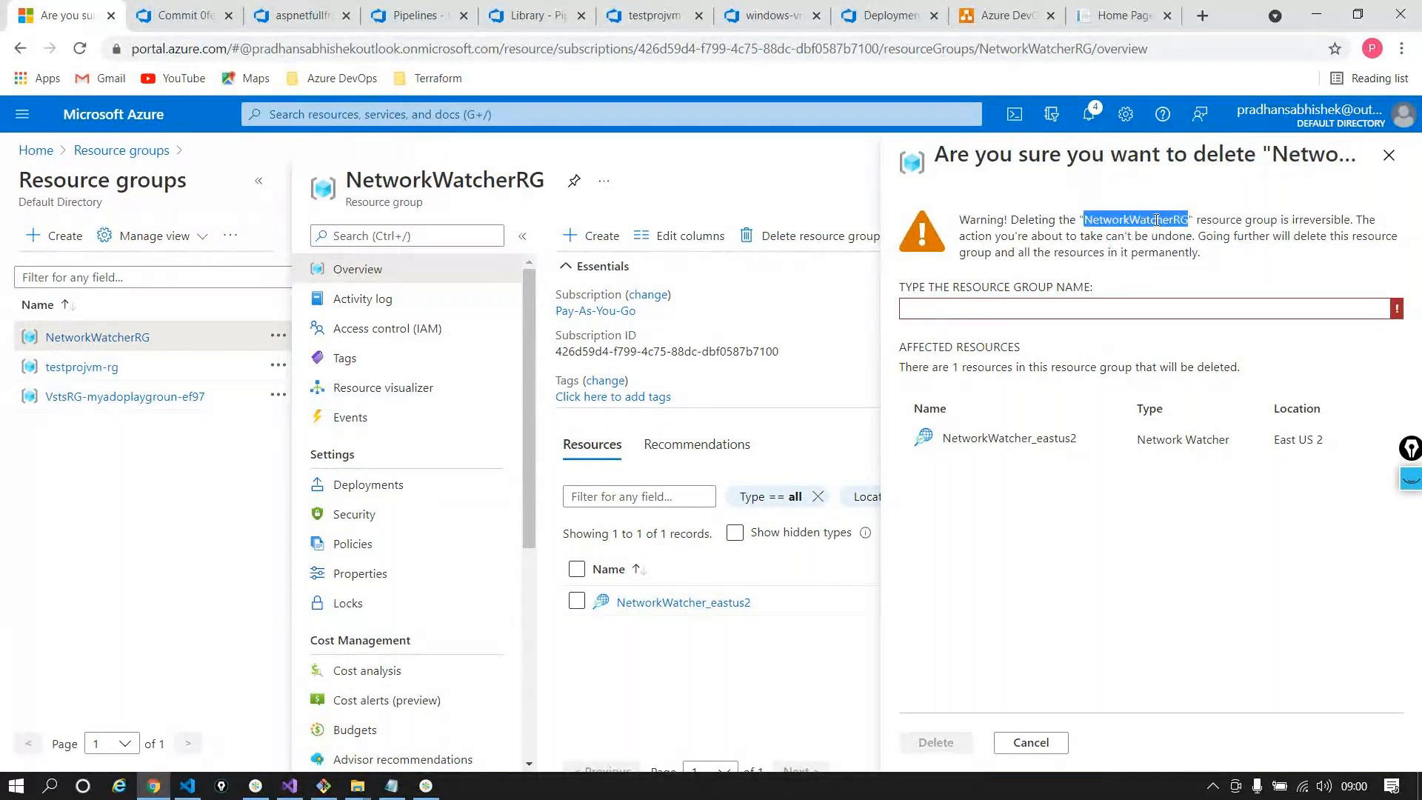
{"action": "left_click", "coordinate": [1098, 309]}
{"action": "type", "text": "NetworkWatcherRG"}
{"action": "left_click", "coordinate": [936, 742]}
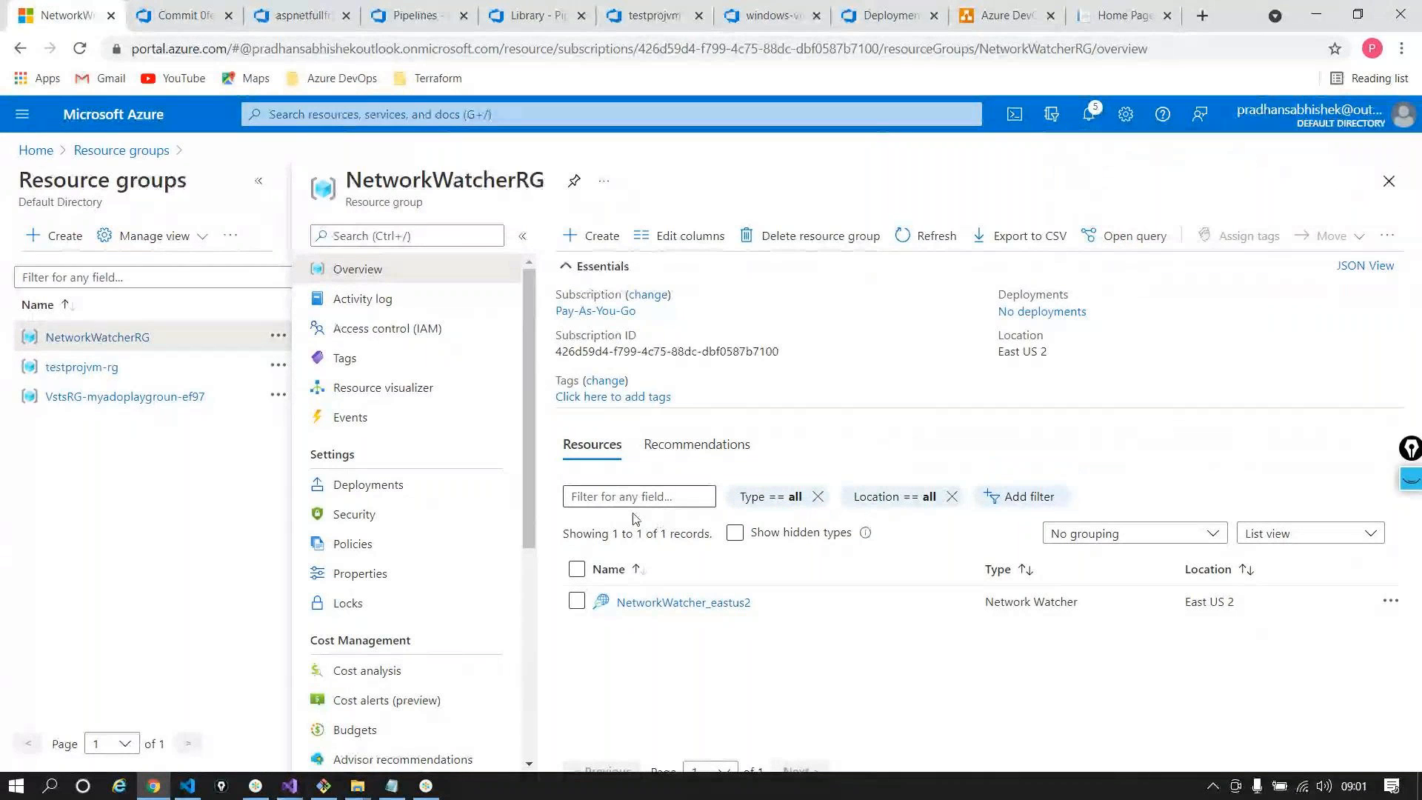
{"action": "left_click", "coordinate": [27, 150]}
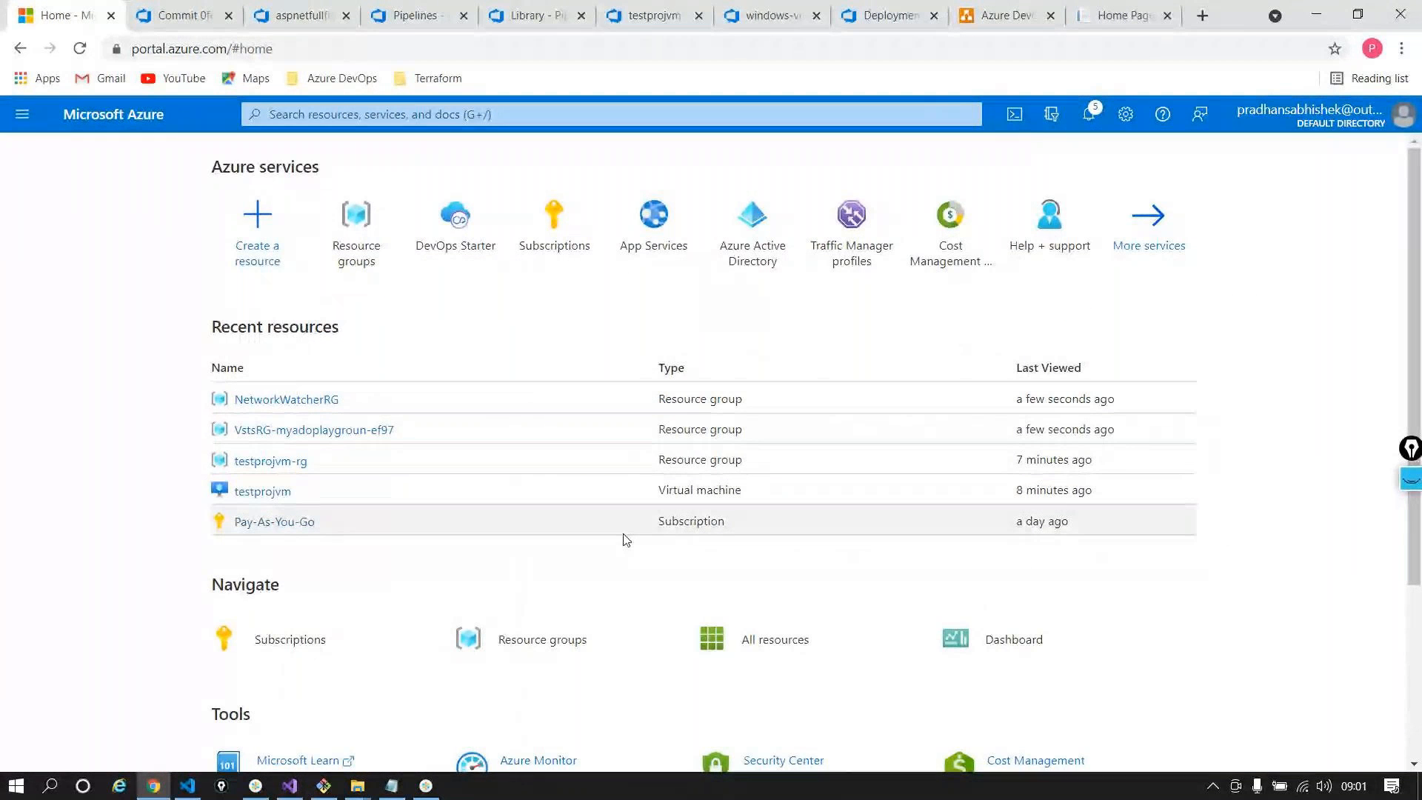
Back in Azure DevOps, open Organization settings for the myadoplaygroun organization
{"action": "left_click", "coordinate": [289, 15]}
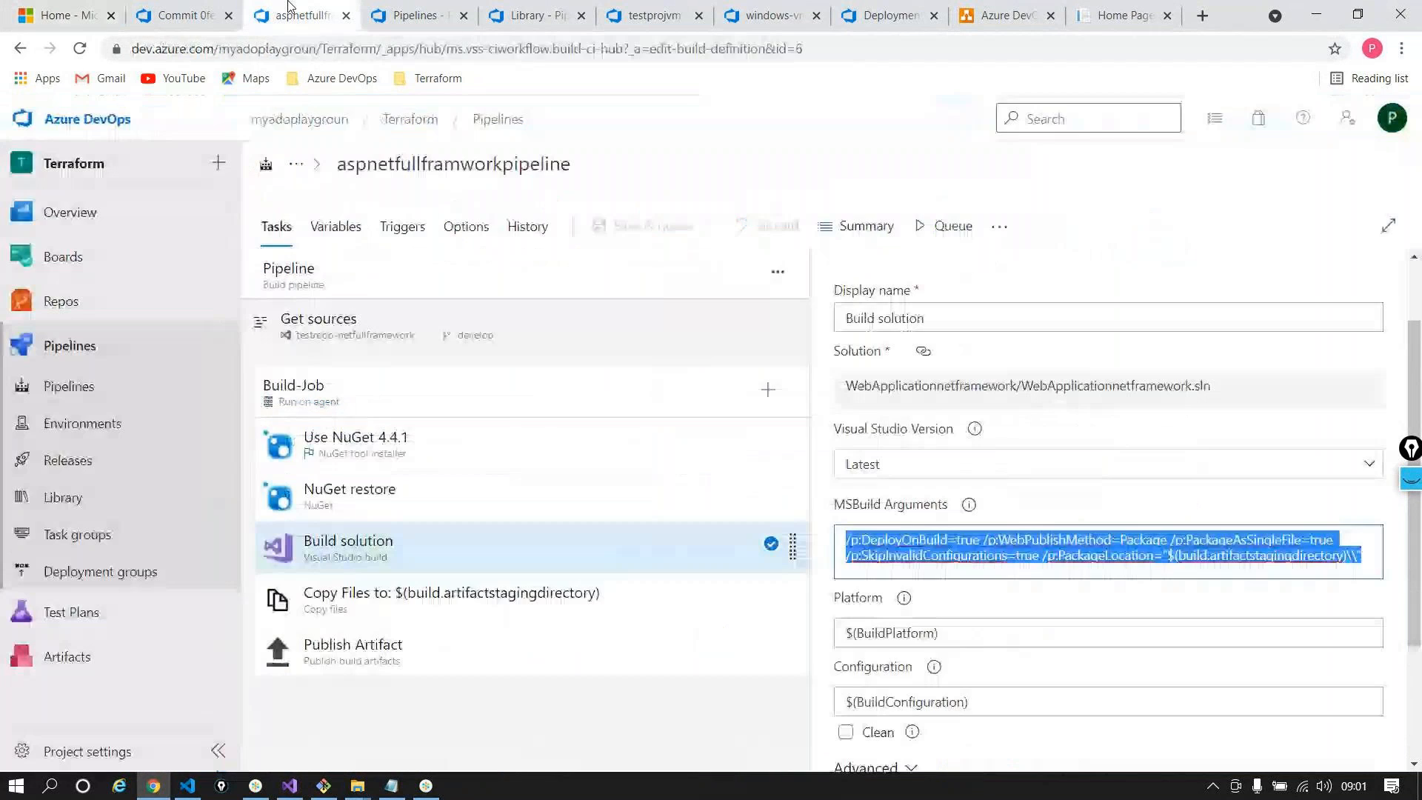
{"action": "left_click", "coordinate": [58, 132]}
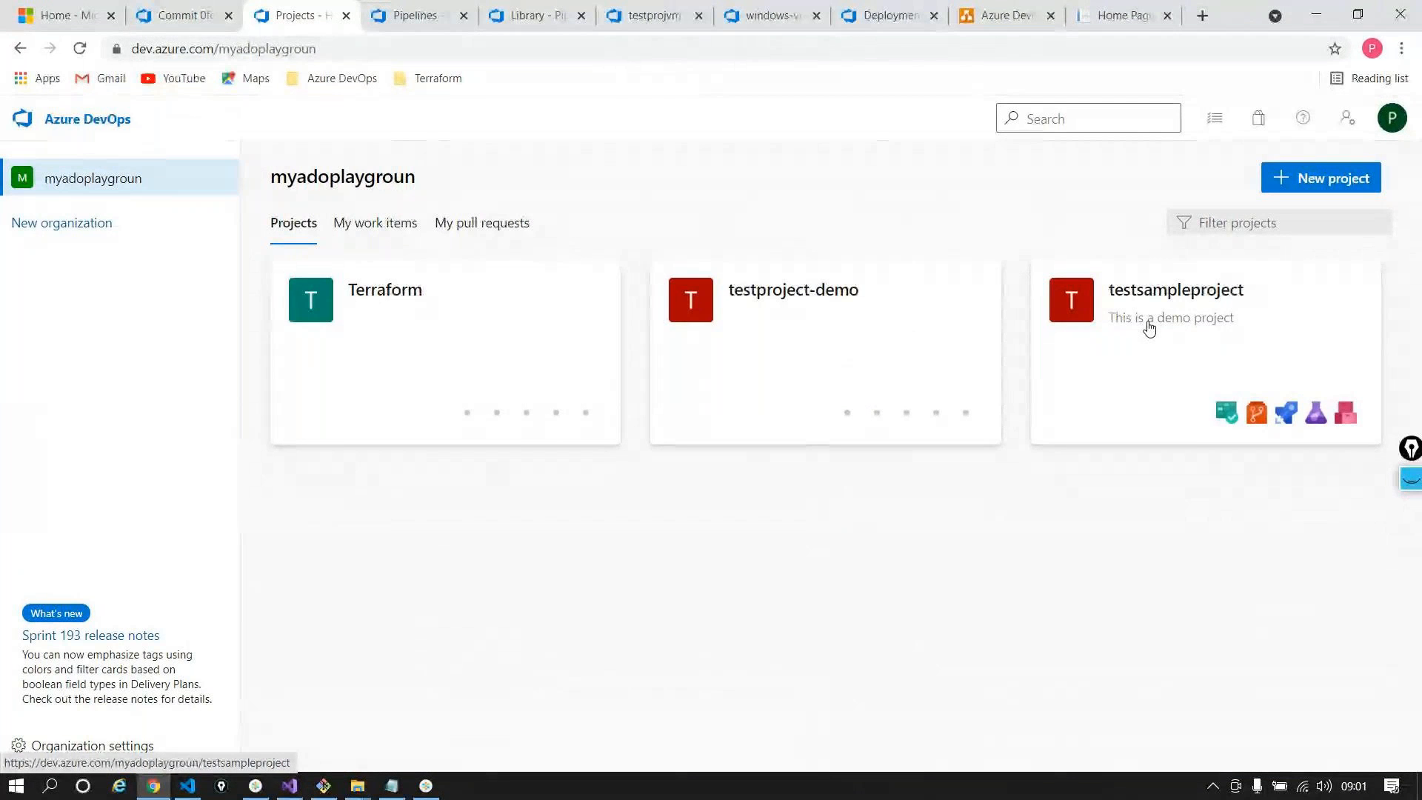
{"action": "left_click", "coordinate": [92, 745]}
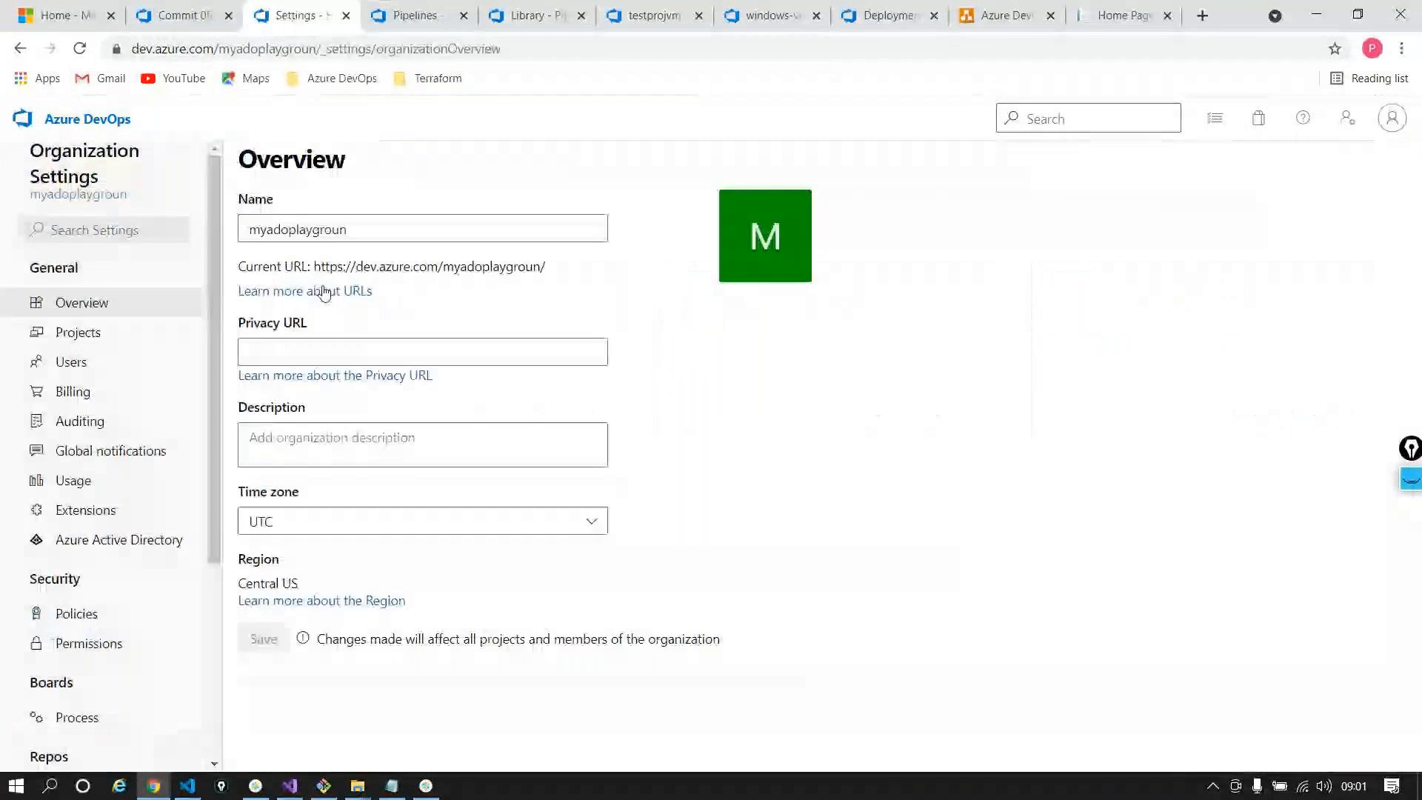
Permanently delete the testproject-demo project by confirming the organization name, then close the ASP.NET Core Home Page tab
{"action": "left_click", "coordinate": [90, 335]}
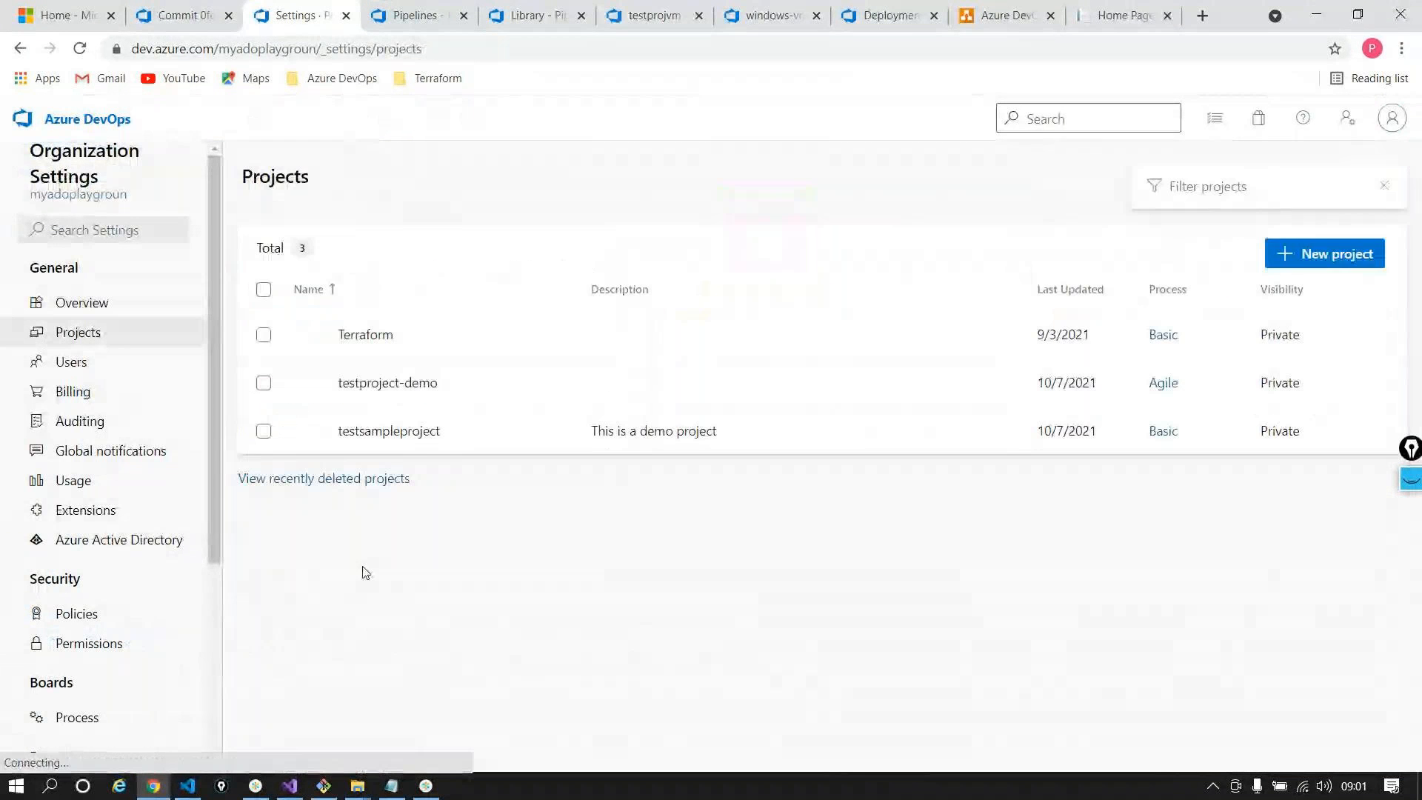
{"action": "left_click", "coordinate": [264, 383]}
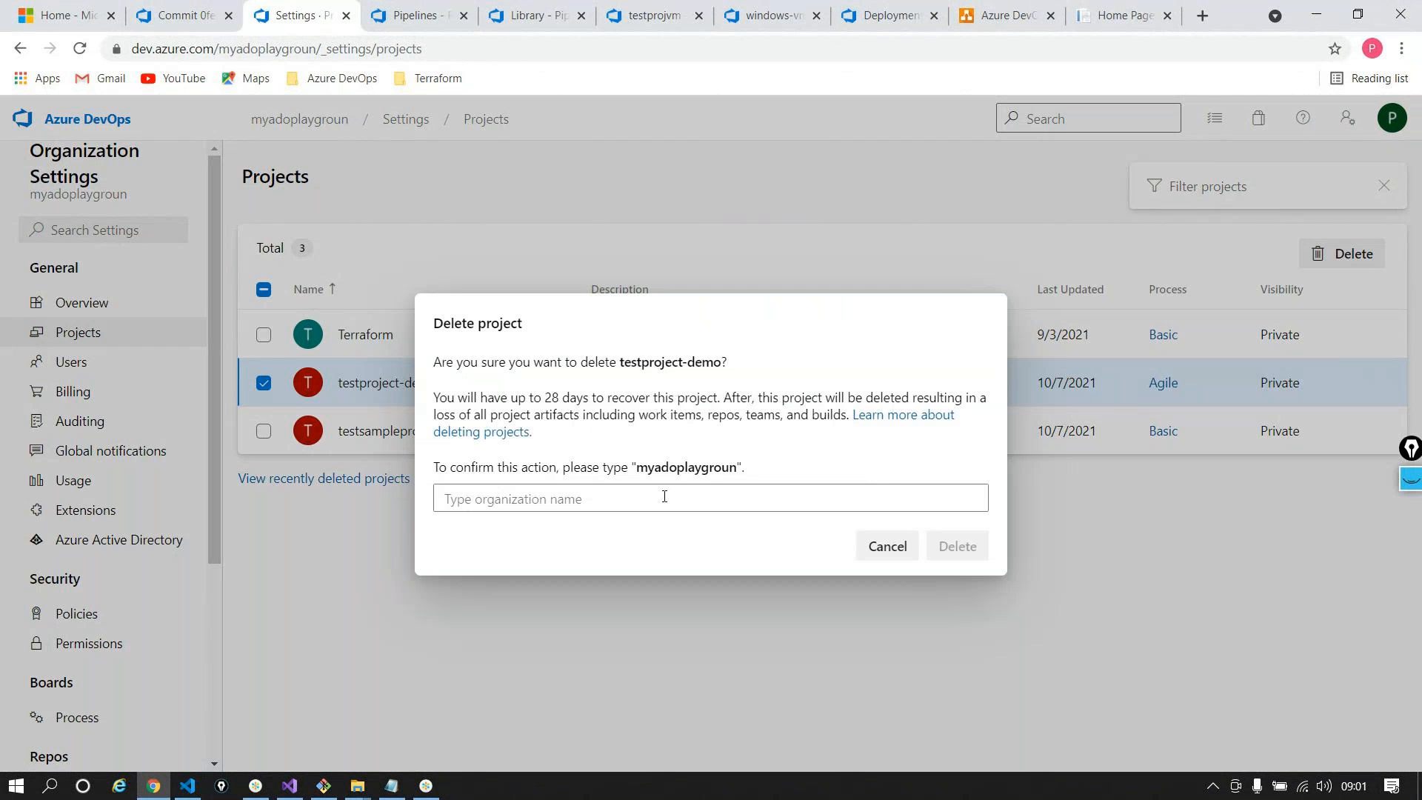
{"action": "double_click", "coordinate": [667, 469]}
{"action": "key", "text": "ctrl+c"}
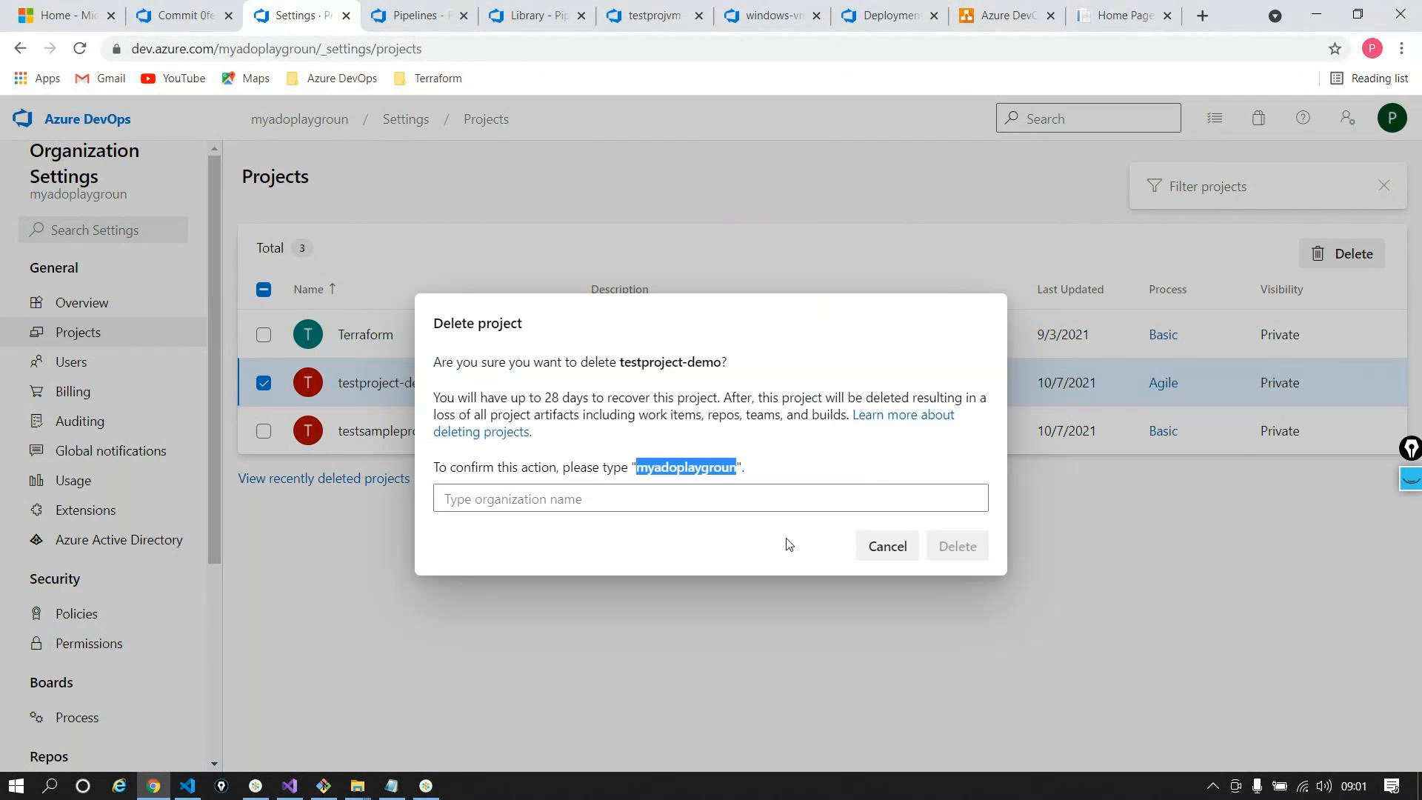
{"action": "left_click", "coordinate": [632, 490]}
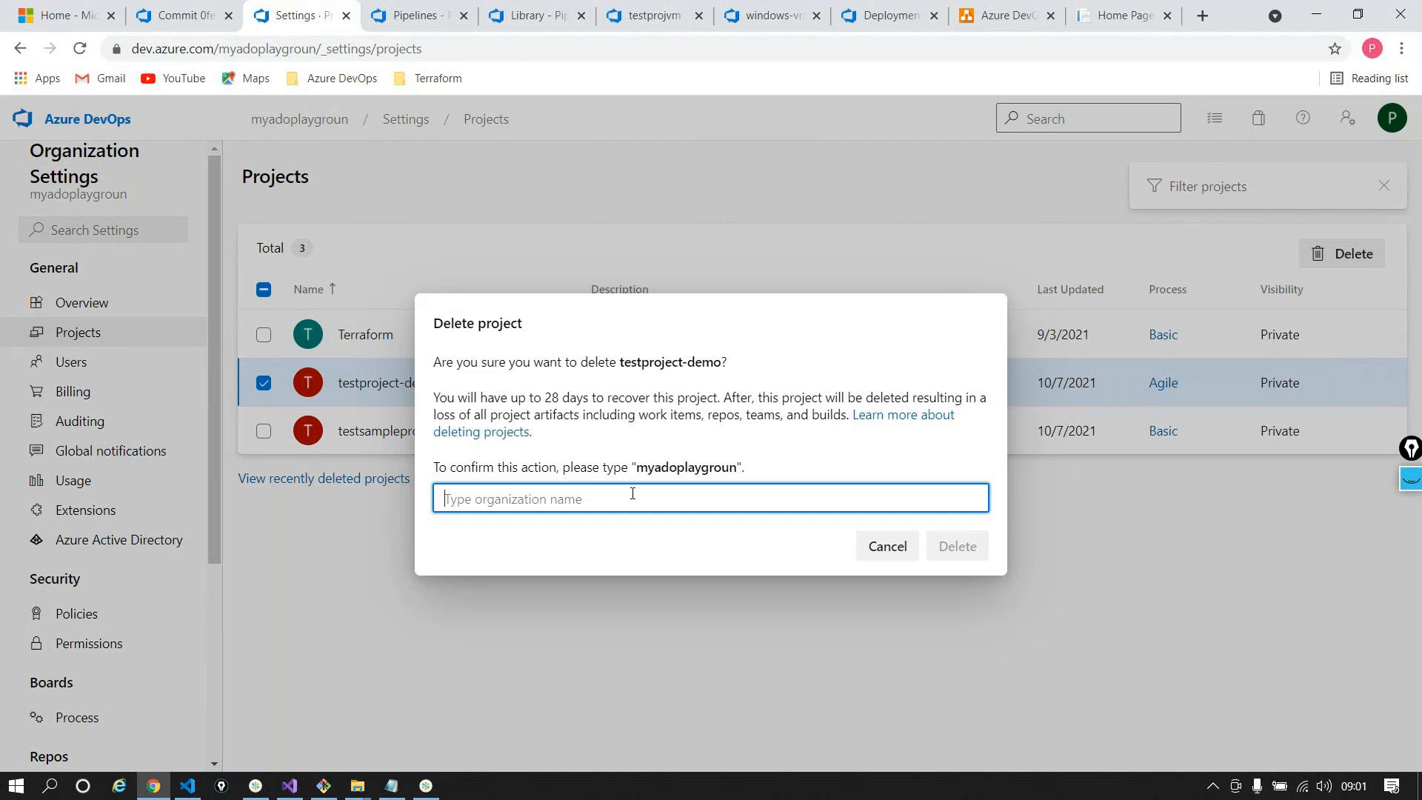
{"action": "key", "text": "ctrl+v"}
{"action": "left_click", "coordinate": [954, 546]}
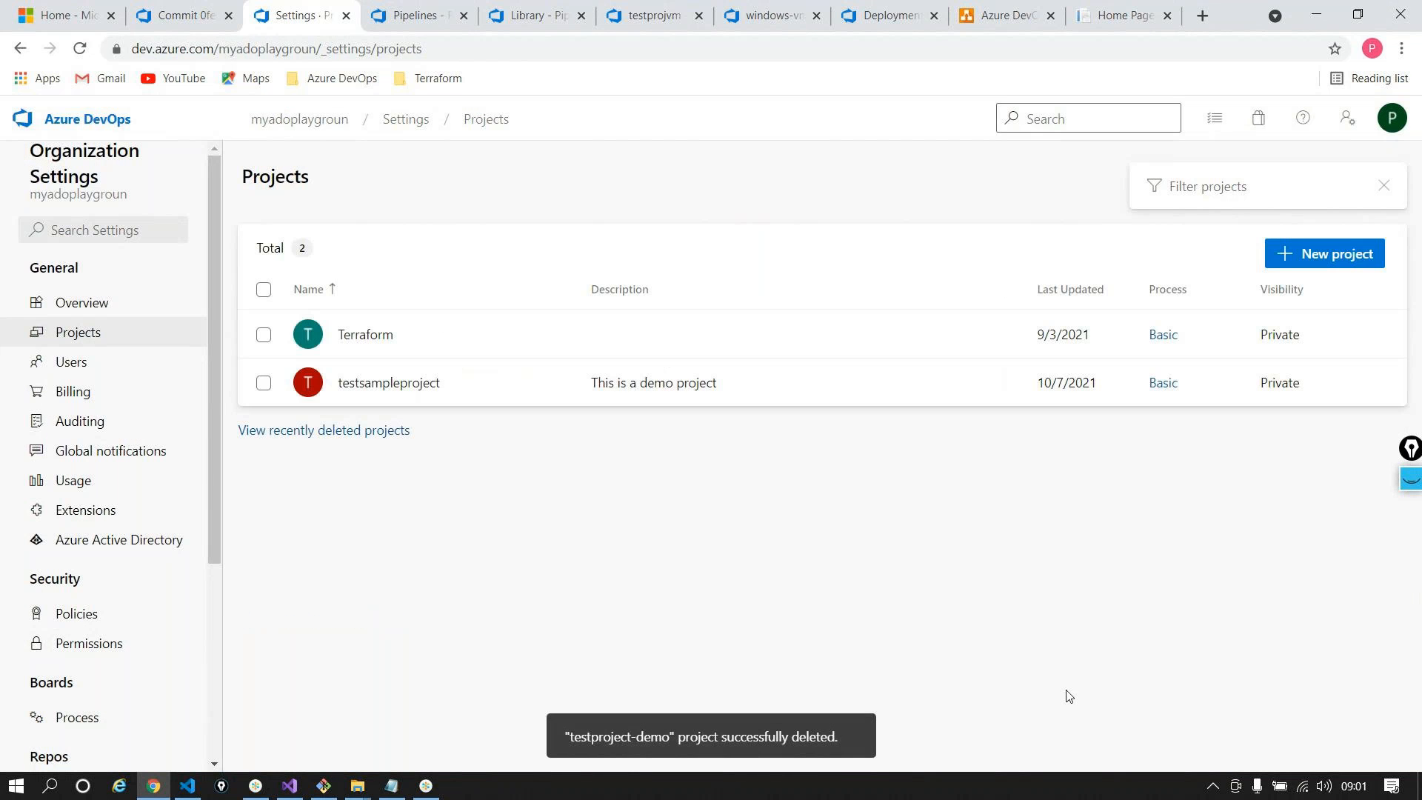
{"action": "left_click", "coordinate": [71, 119]}
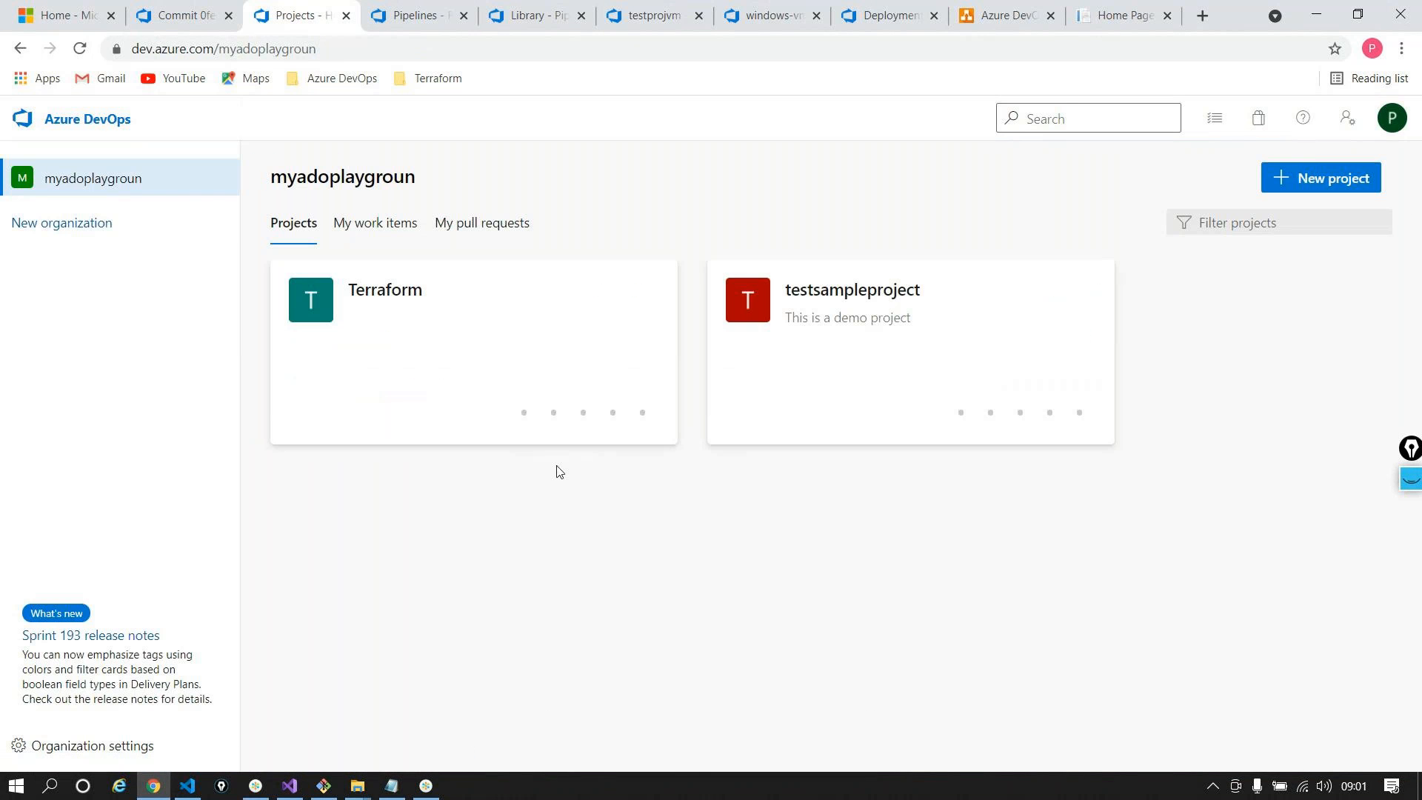
{"action": "left_click", "coordinate": [1167, 16]}
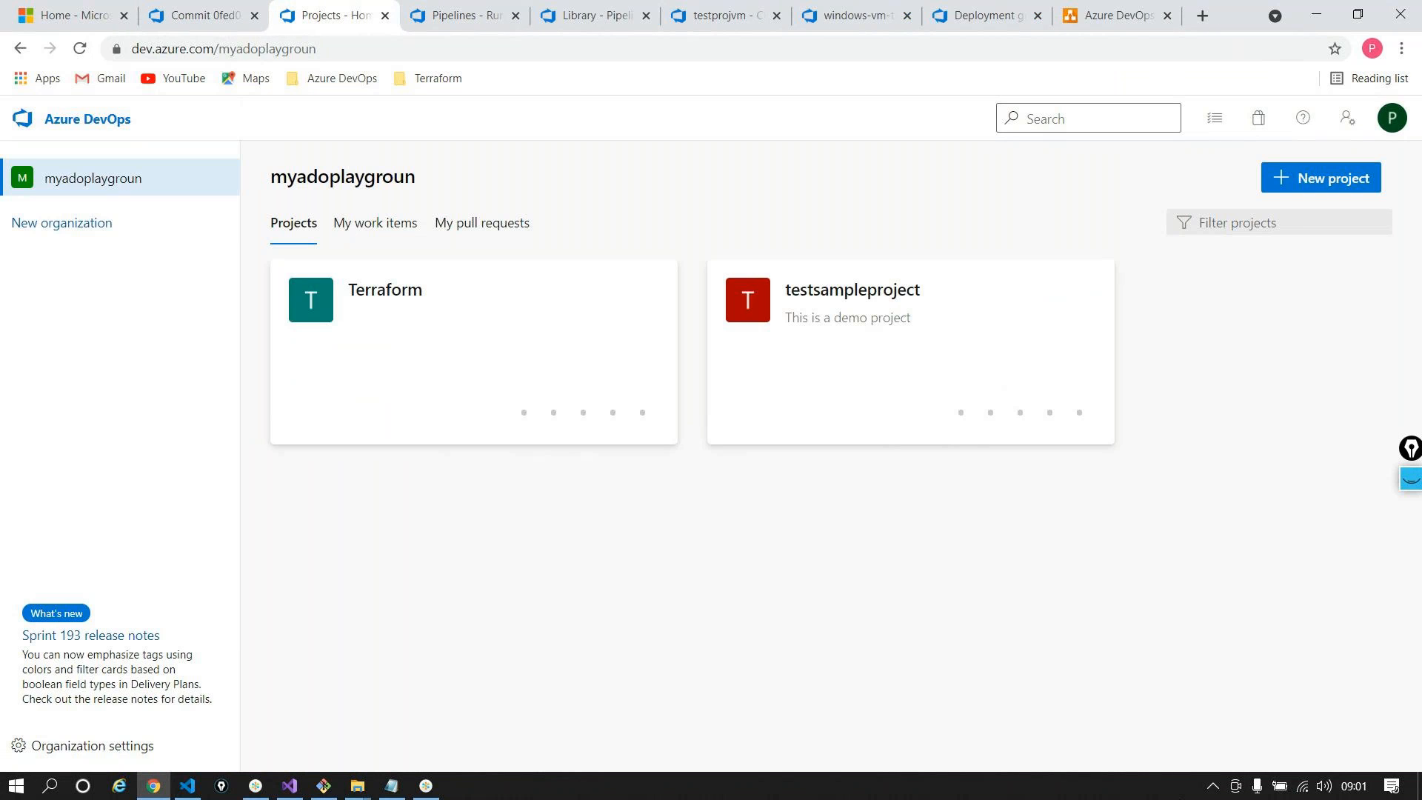
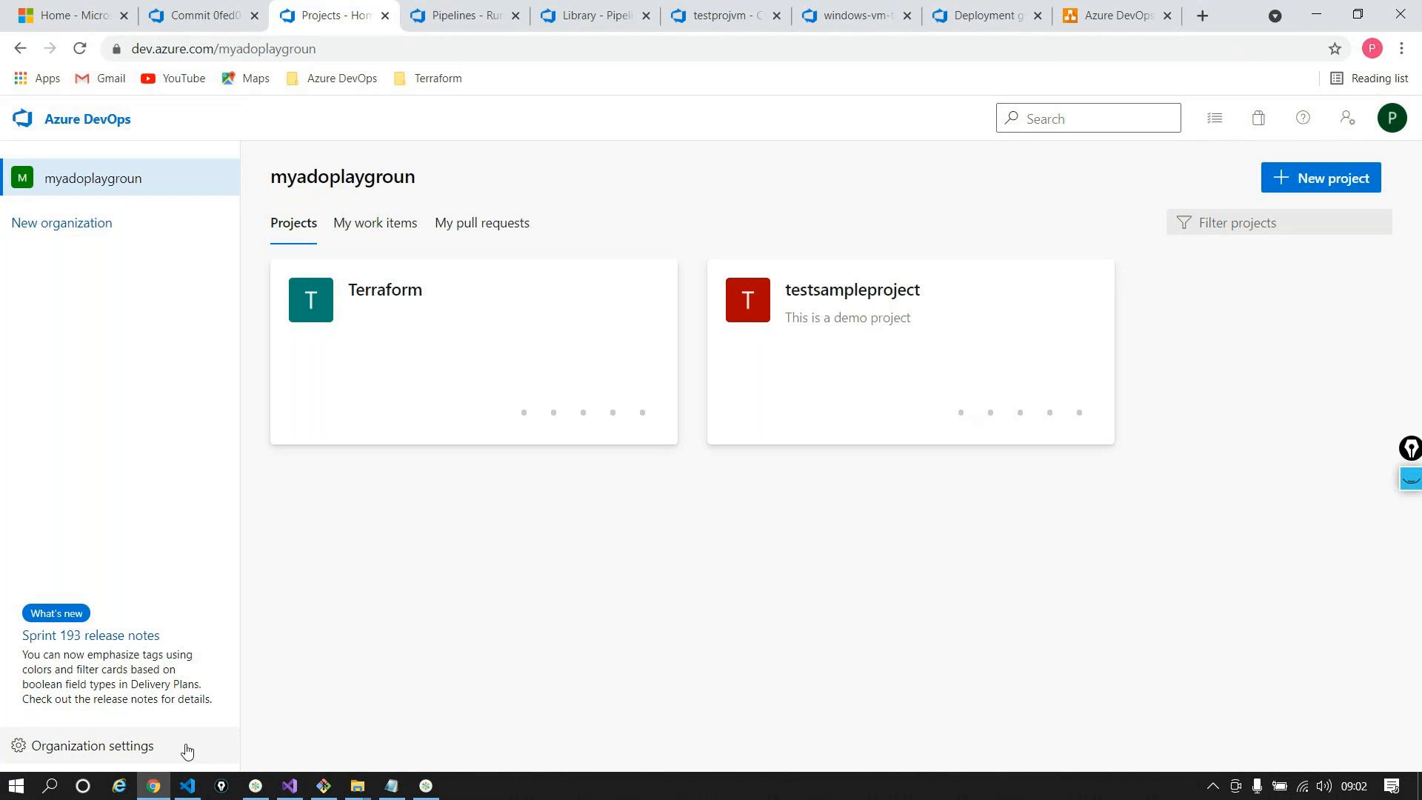
Restore testproject-demo from Recently deleted projects, then open it from the organization's projects home
{"action": "left_click", "coordinate": [159, 746]}
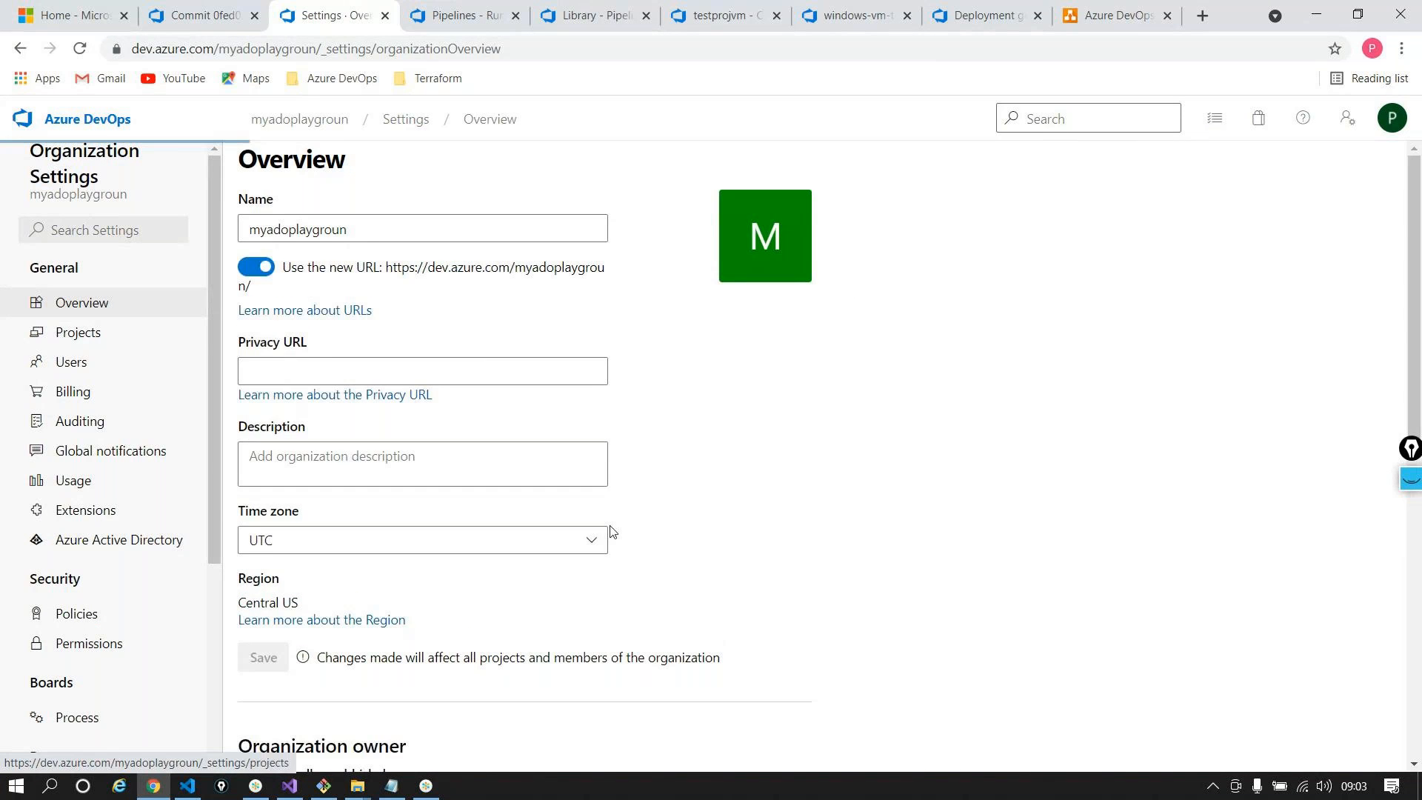
{"action": "left_click", "coordinate": [78, 332]}
{"action": "left_click", "coordinate": [400, 437]}
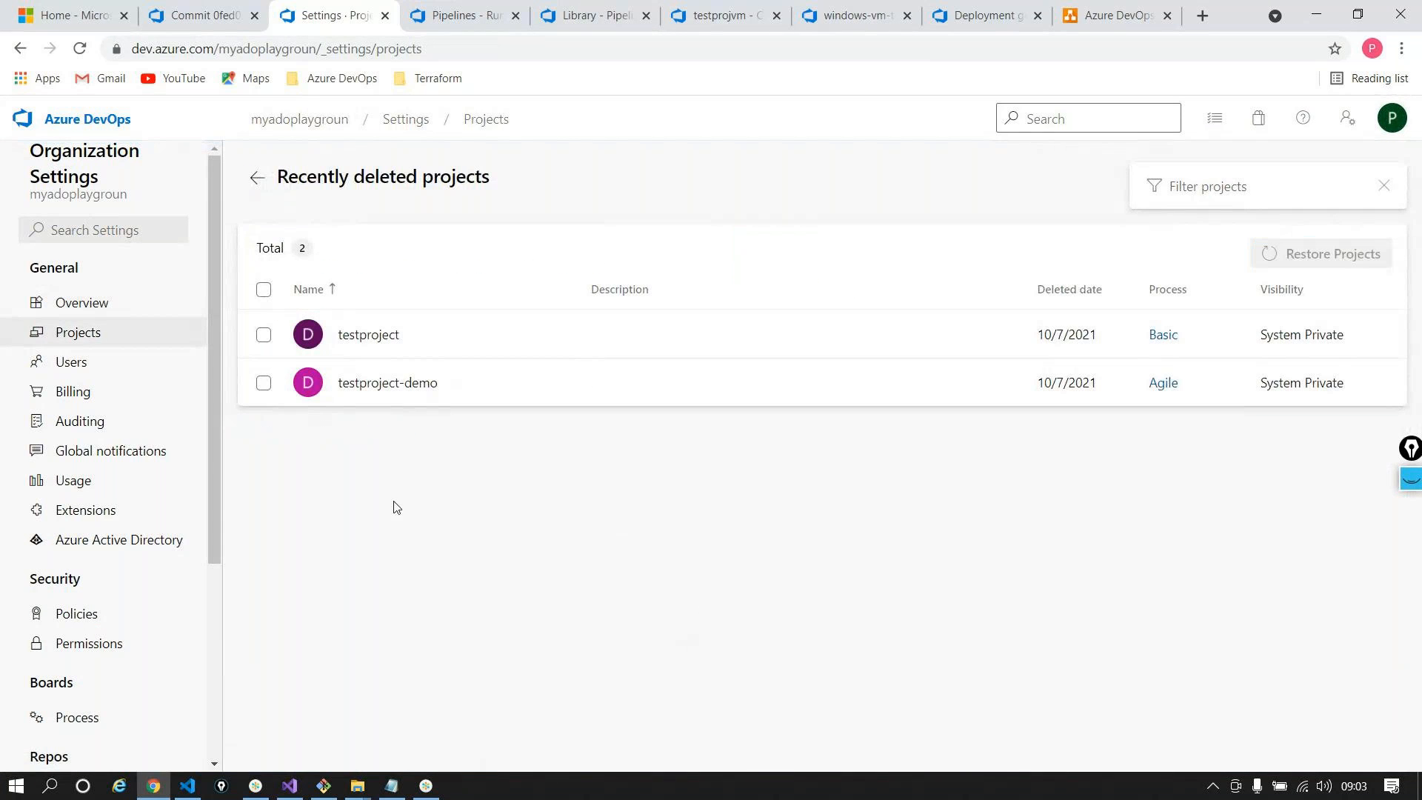
{"action": "left_click", "coordinate": [263, 383]}
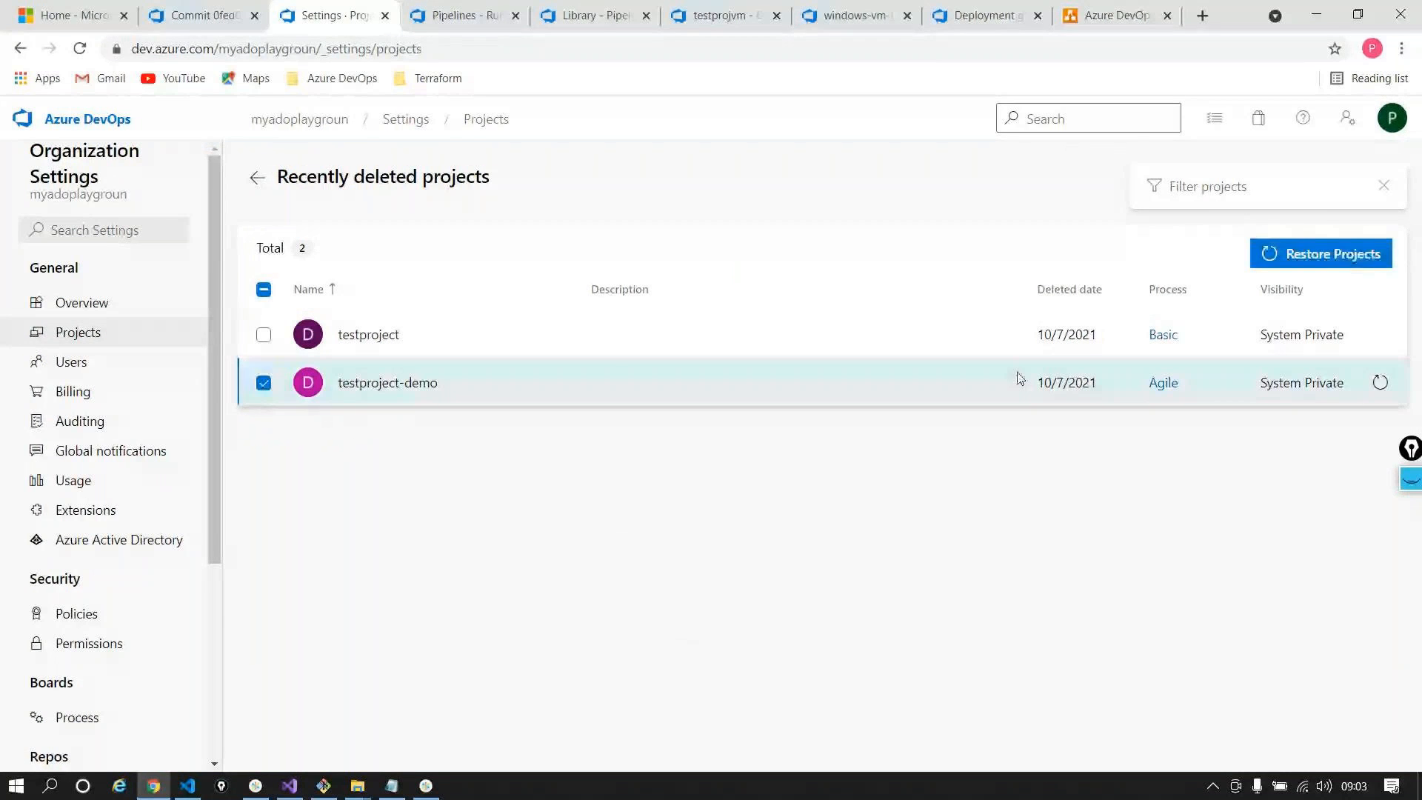
{"action": "left_click", "coordinate": [1322, 253]}
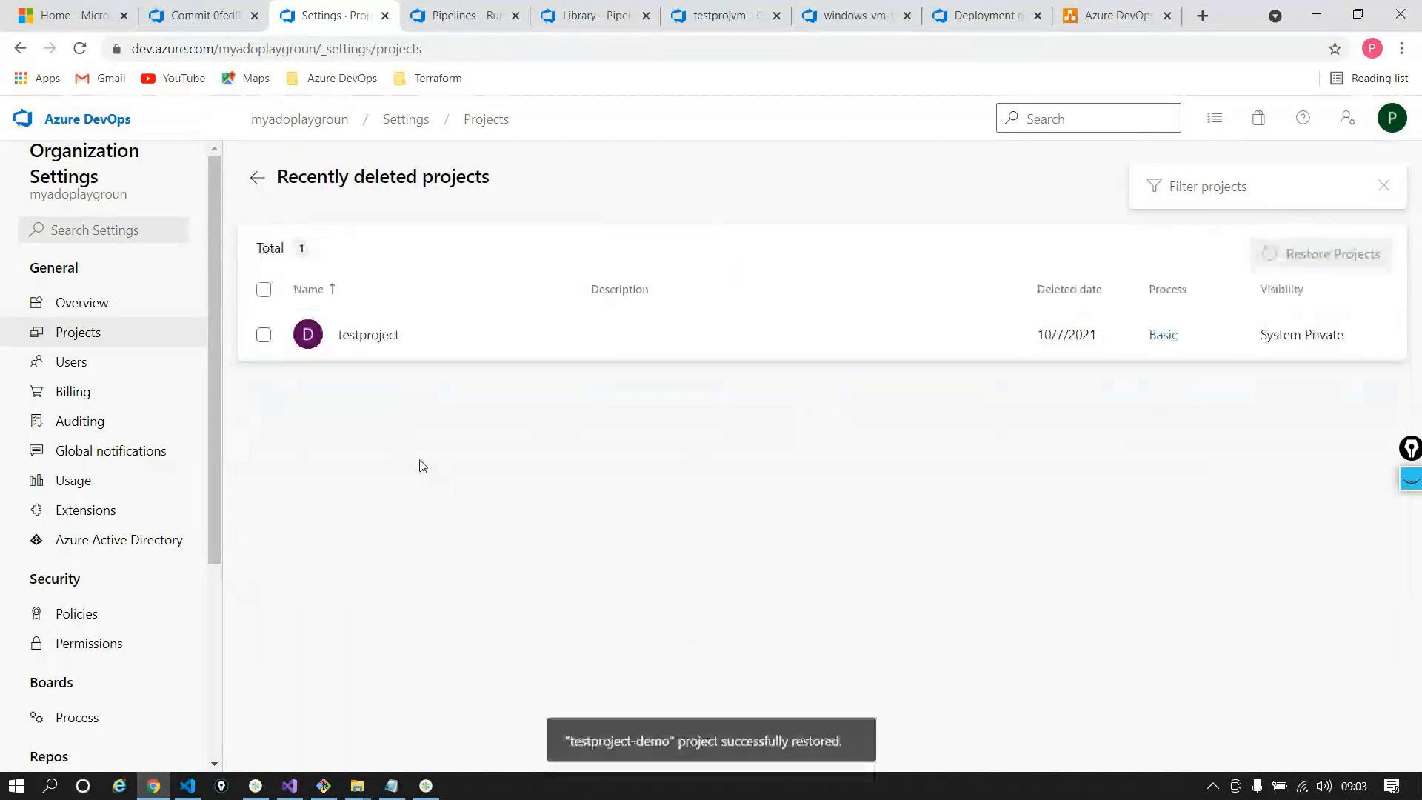
{"action": "left_click", "coordinate": [89, 120]}
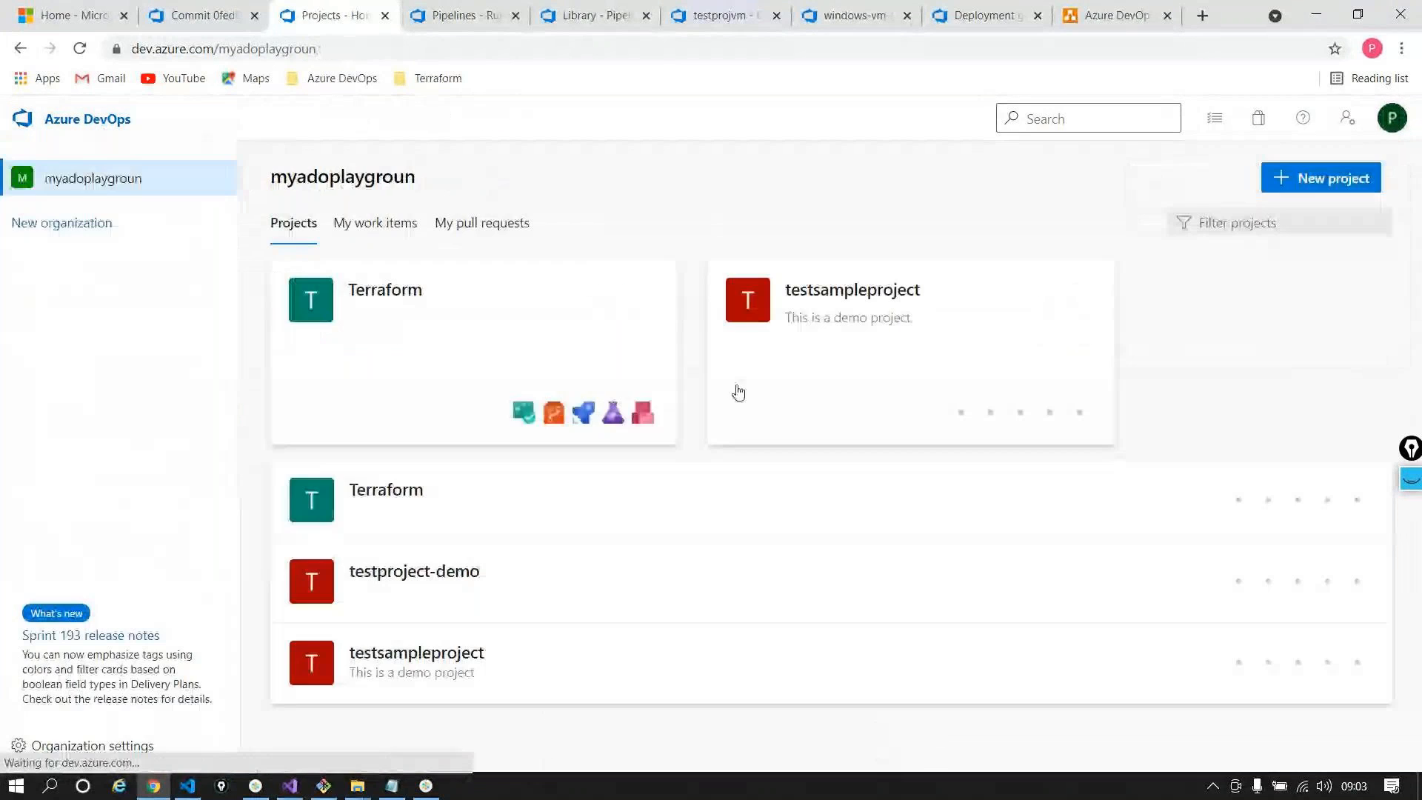
{"action": "left_click", "coordinate": [442, 581]}
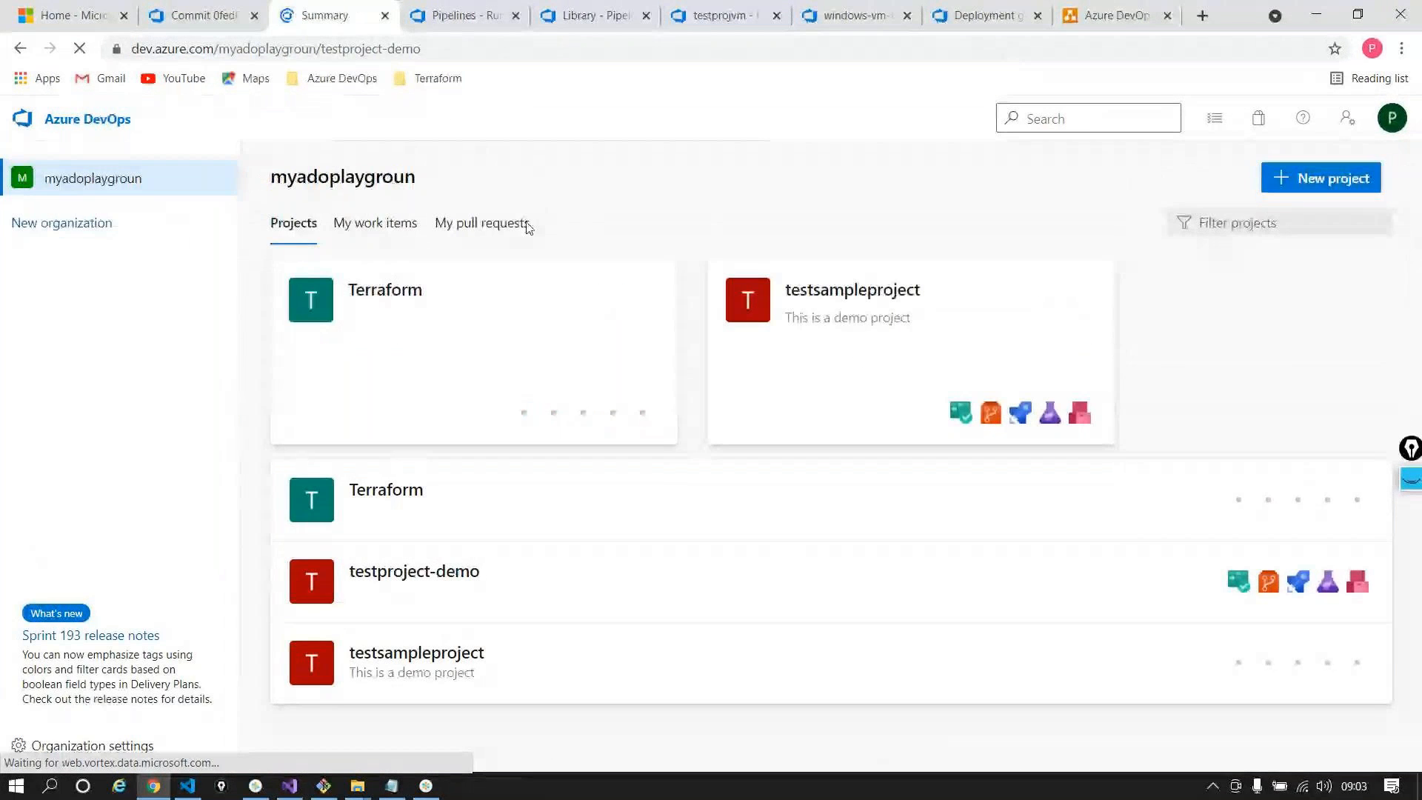
Edit the testprojvm - CD release and inspect the dev stage's Create Website and Deploy tasks
{"action": "mouse_move", "coordinate": [82, 457]}
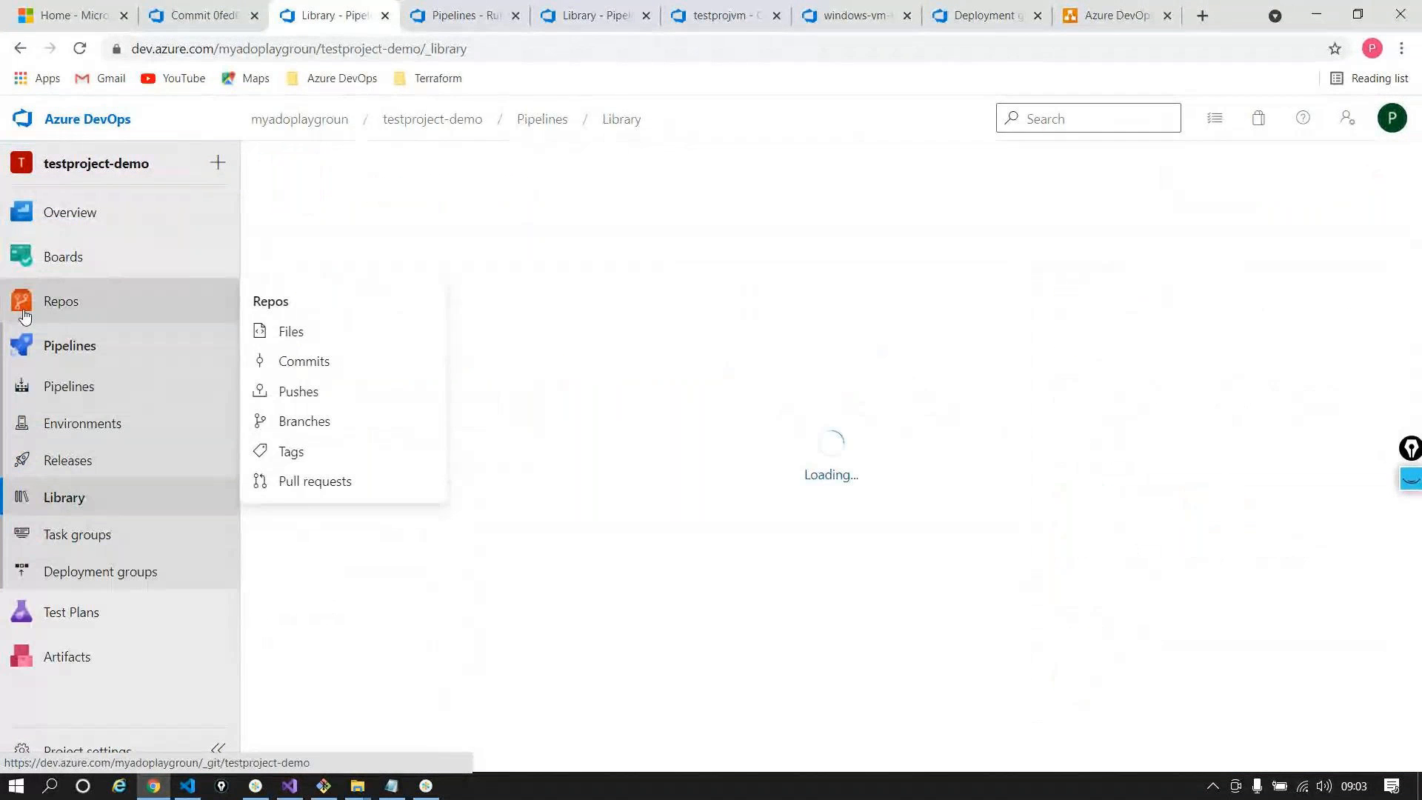
{"action": "left_click", "coordinate": [52, 463]}
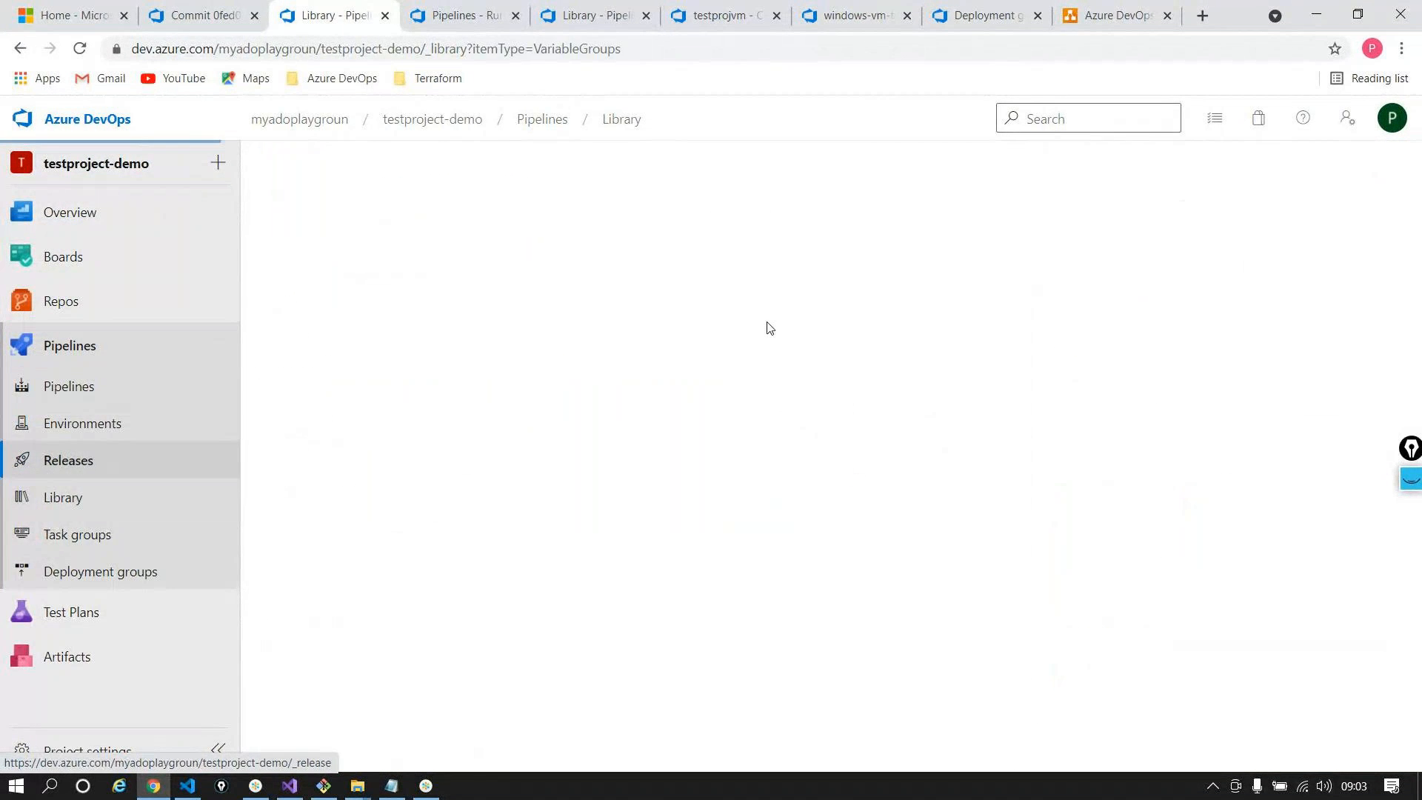
{"action": "left_click", "coordinate": [1182, 178]}
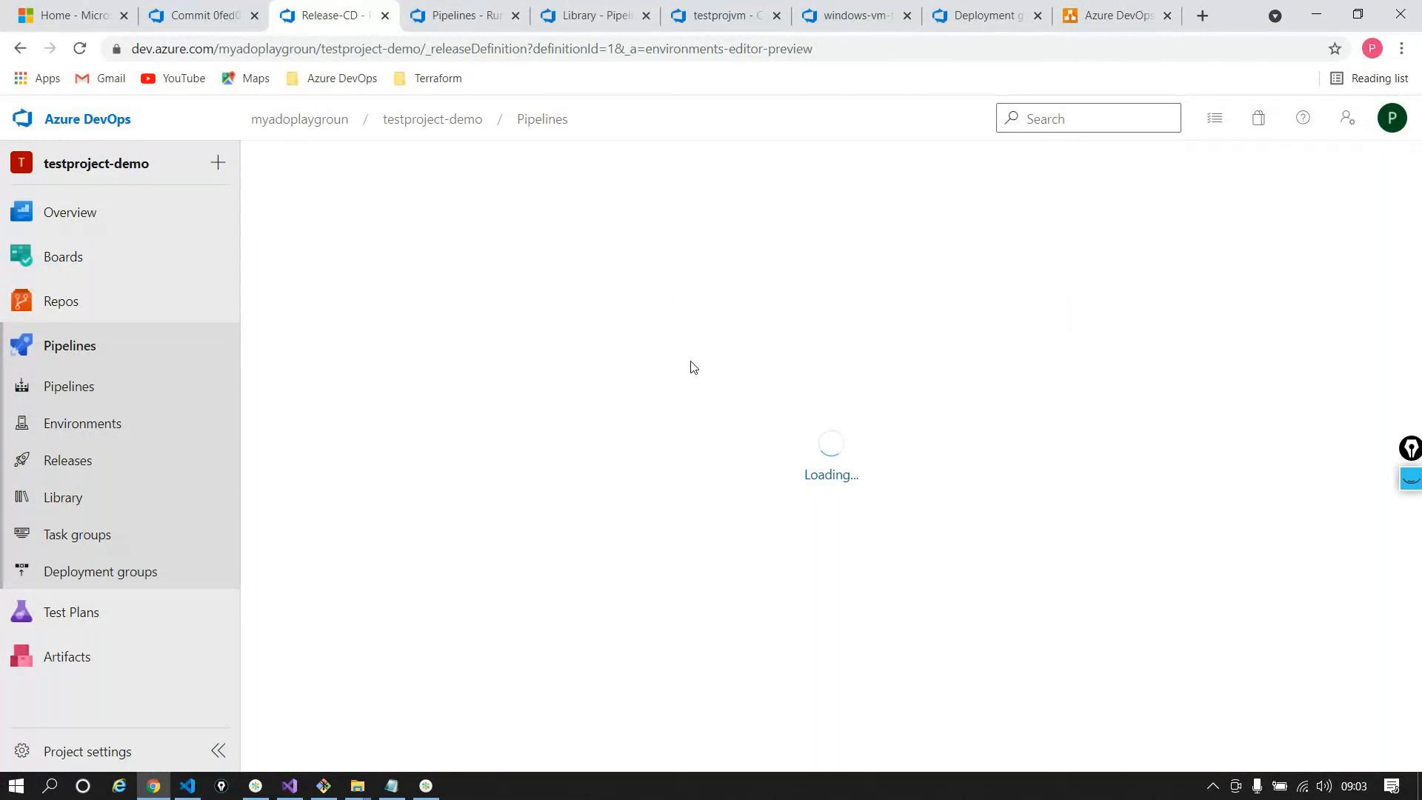
{"action": "left_click", "coordinate": [668, 413]}
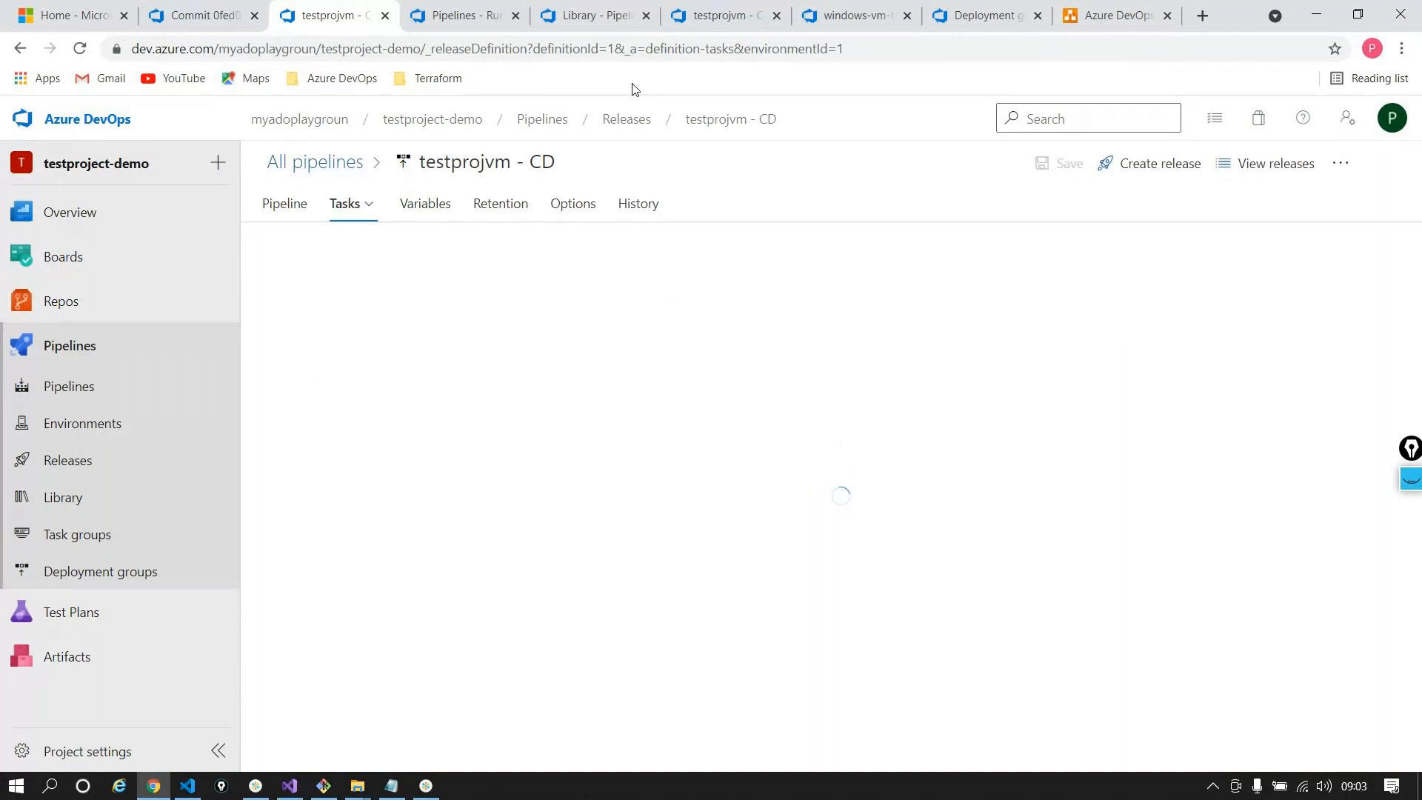
{"action": "left_click", "coordinate": [527, 487]}
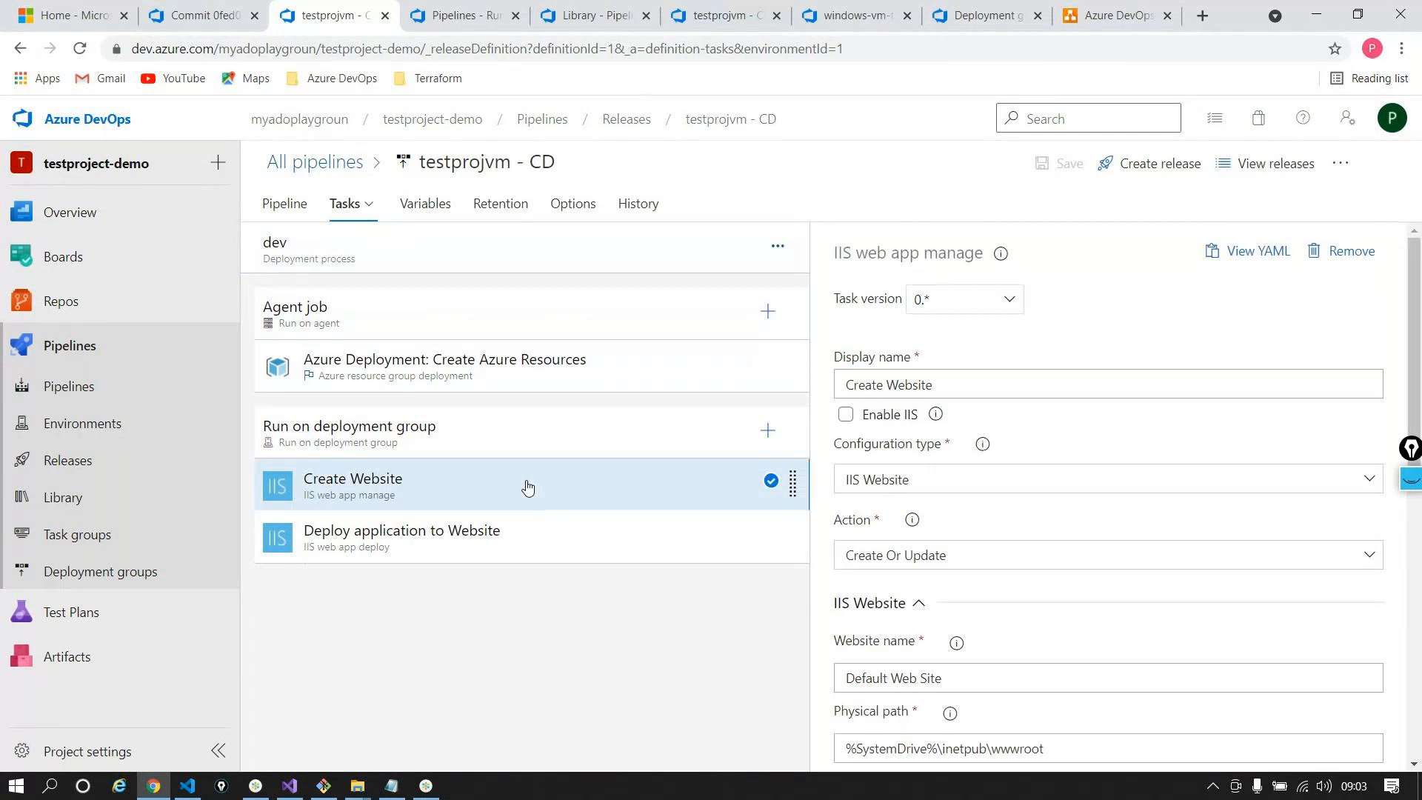
{"action": "left_click", "coordinate": [530, 547]}
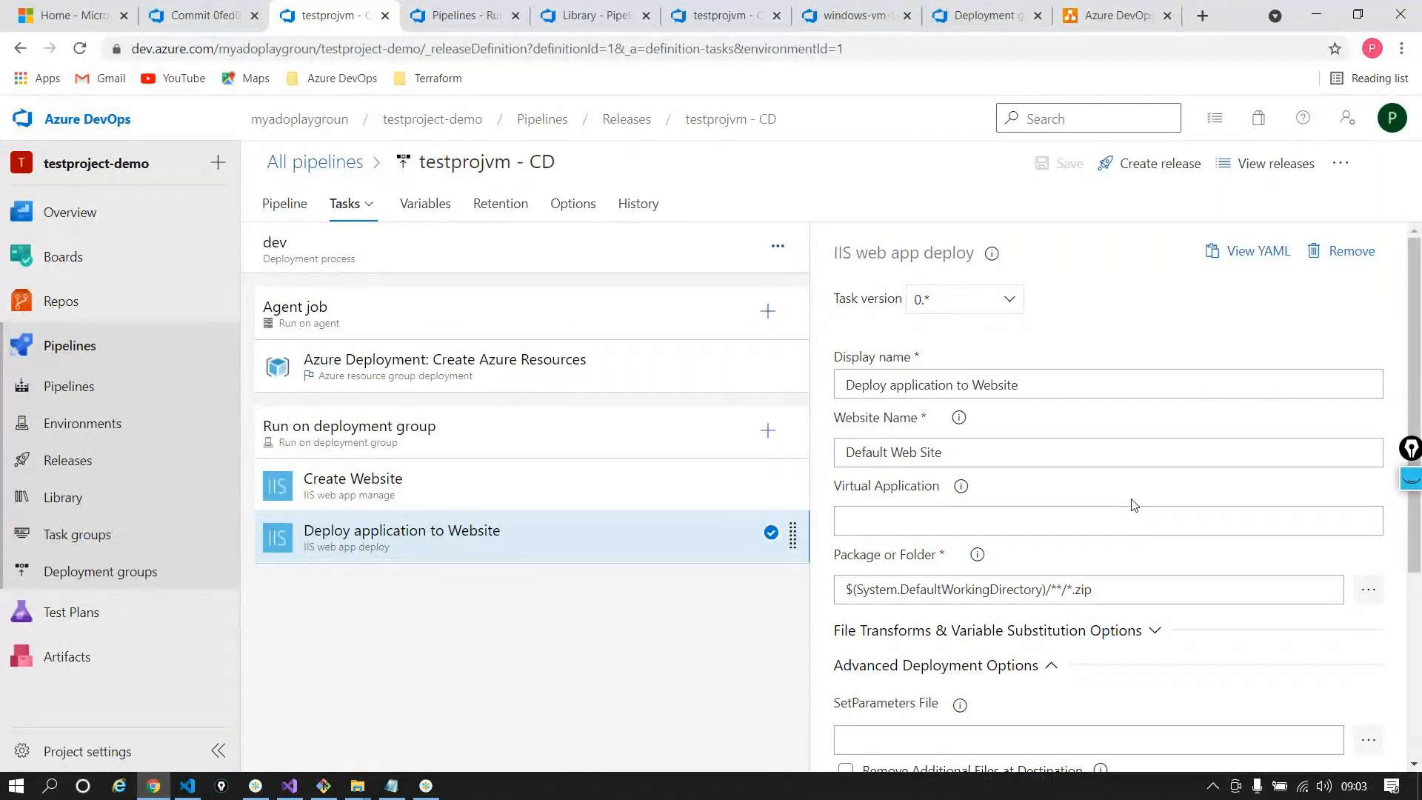
Turn off the Drop artifact's continuous deployment trigger and save the release definition without a comment
{"action": "left_click", "coordinate": [285, 203]}
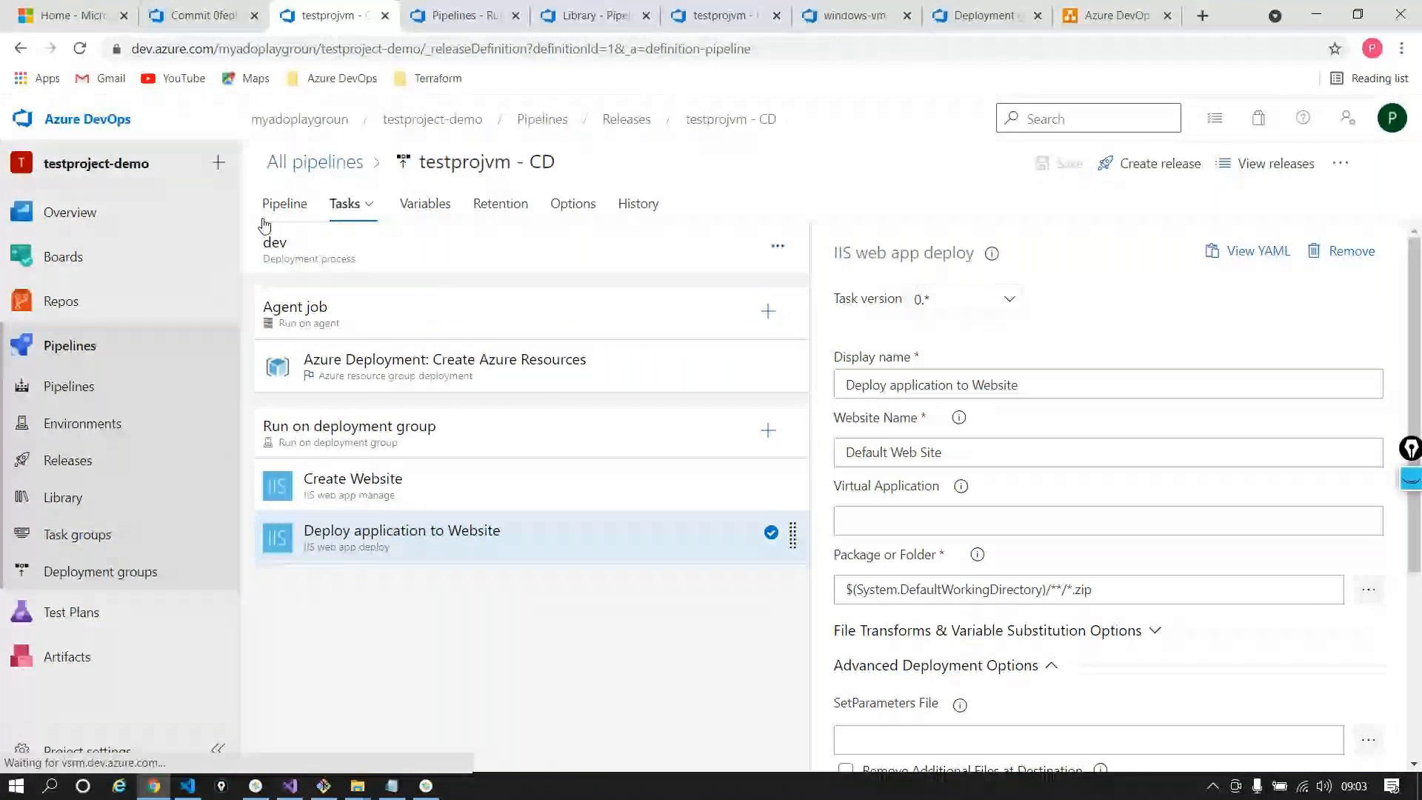
{"action": "left_click", "coordinate": [420, 362]}
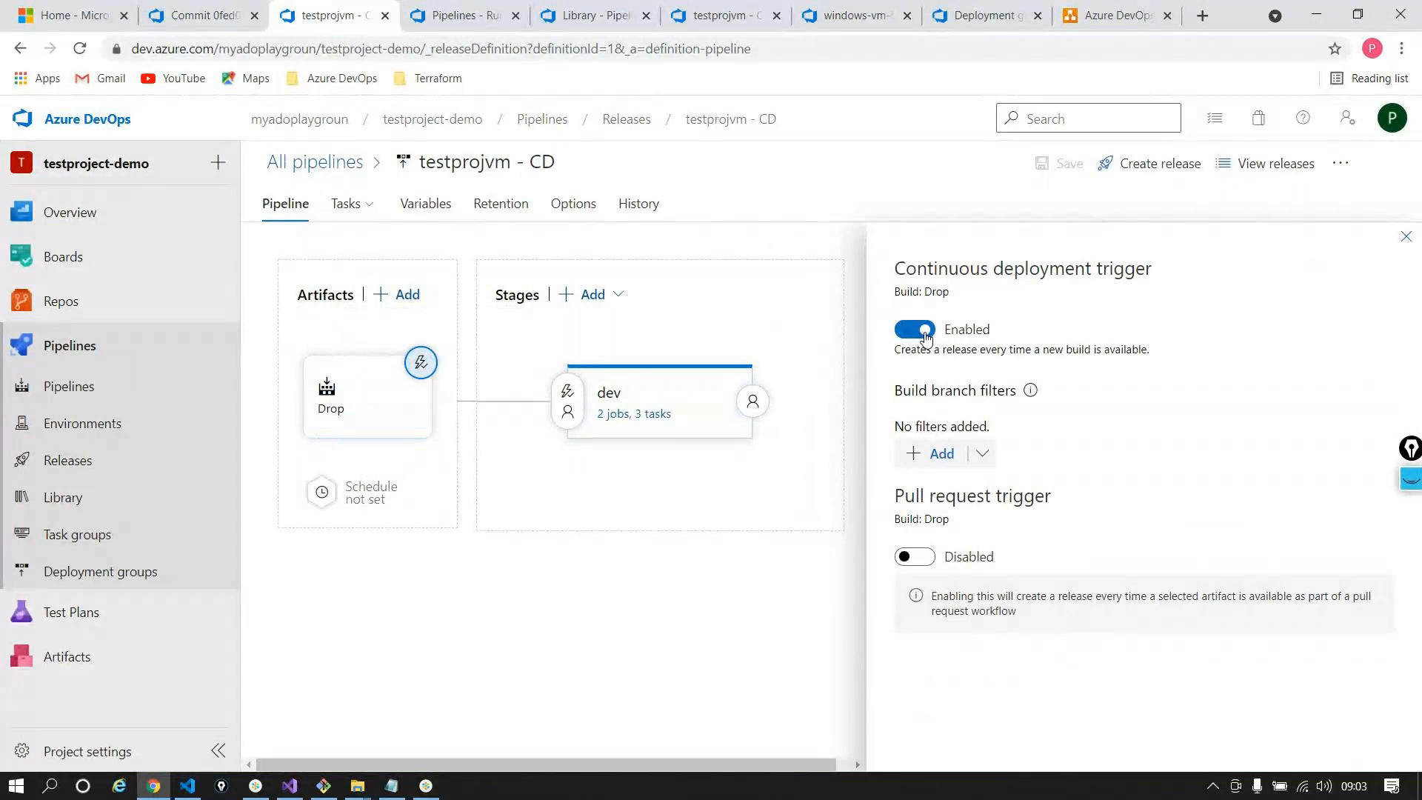
{"action": "left_click", "coordinate": [925, 337]}
{"action": "left_click", "coordinate": [1405, 237]}
{"action": "left_click", "coordinate": [1059, 163]}
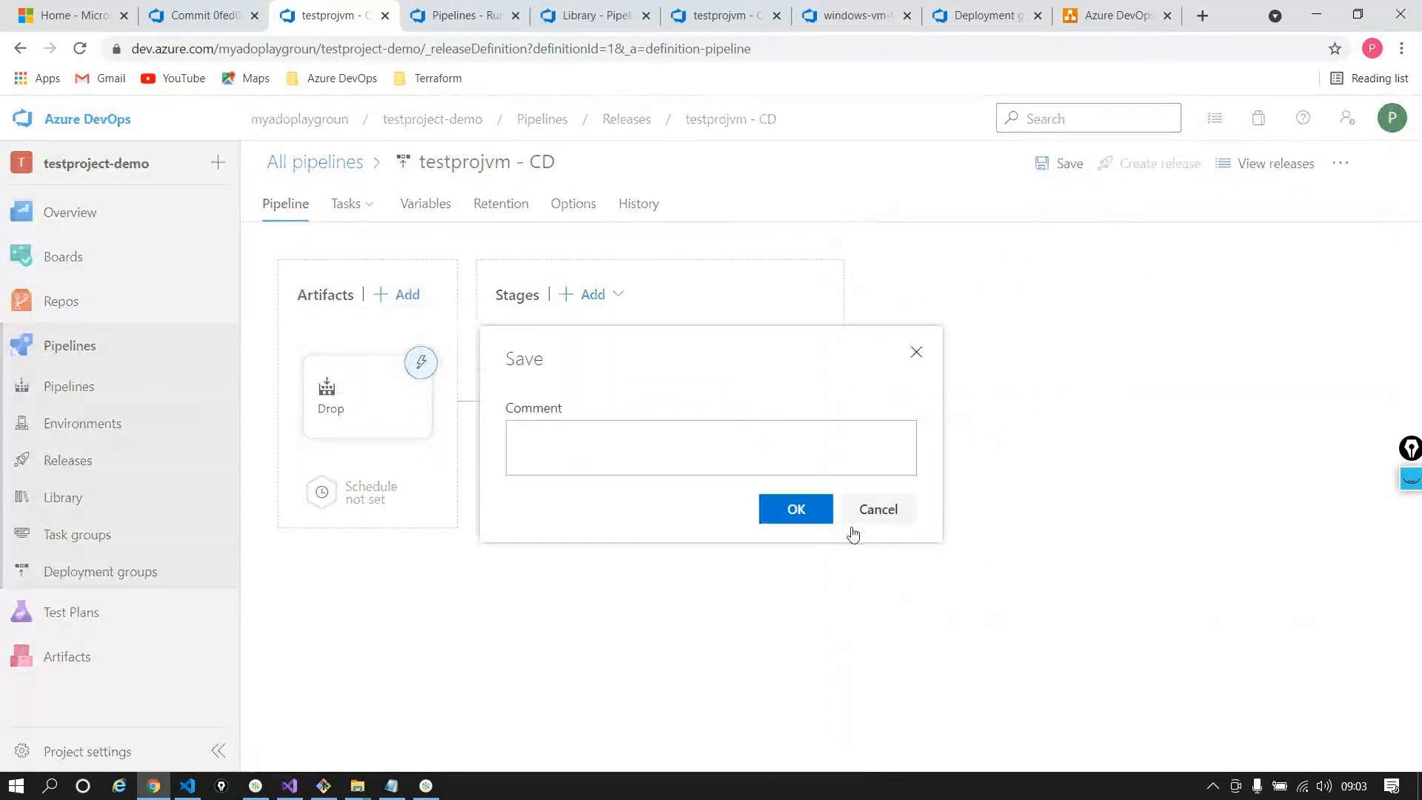
{"action": "key", "text": "Return"}
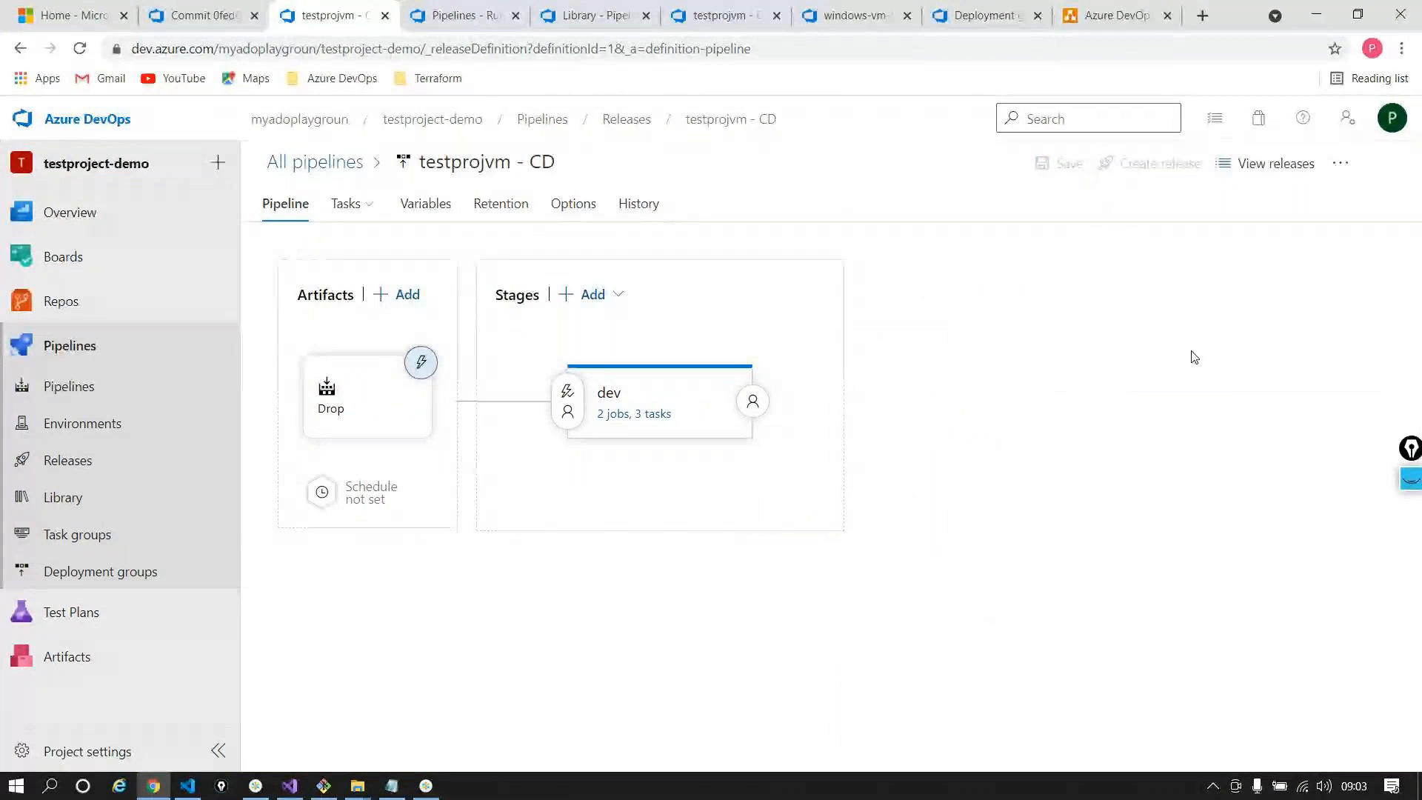
Browse the project's repository files and open the Application folder
{"action": "mouse_move", "coordinate": [162, 314]}
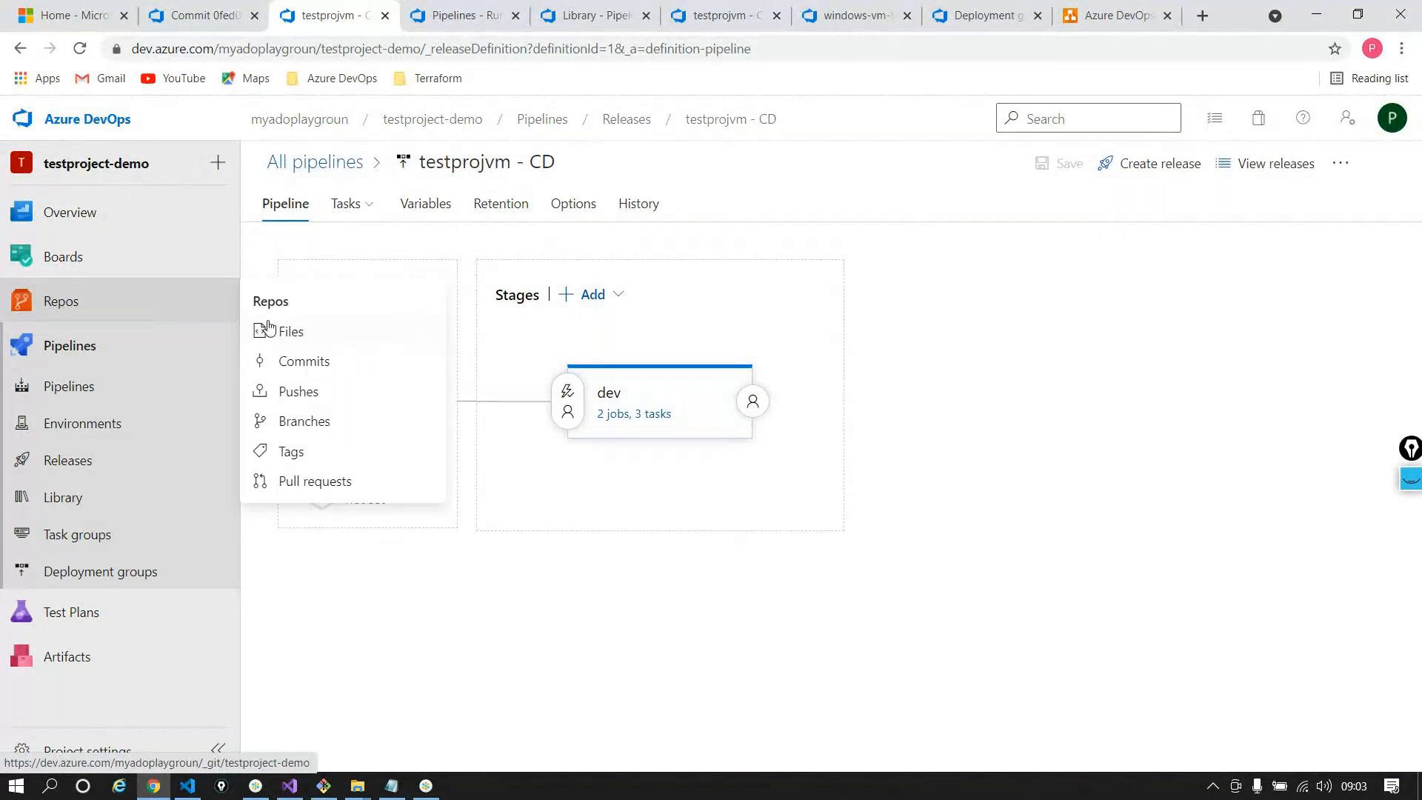
{"action": "left_click", "coordinate": [285, 331]}
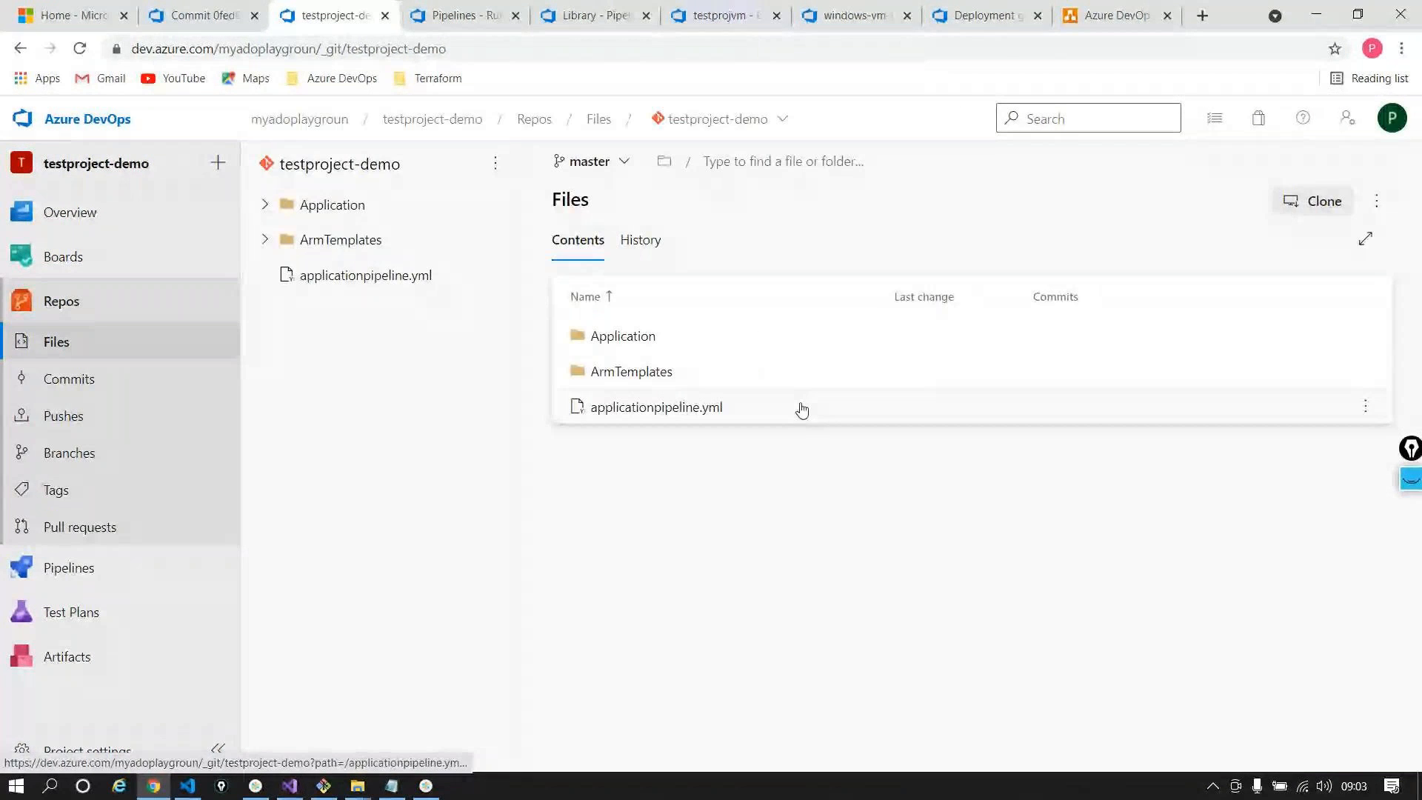
{"action": "left_click", "coordinate": [663, 342]}
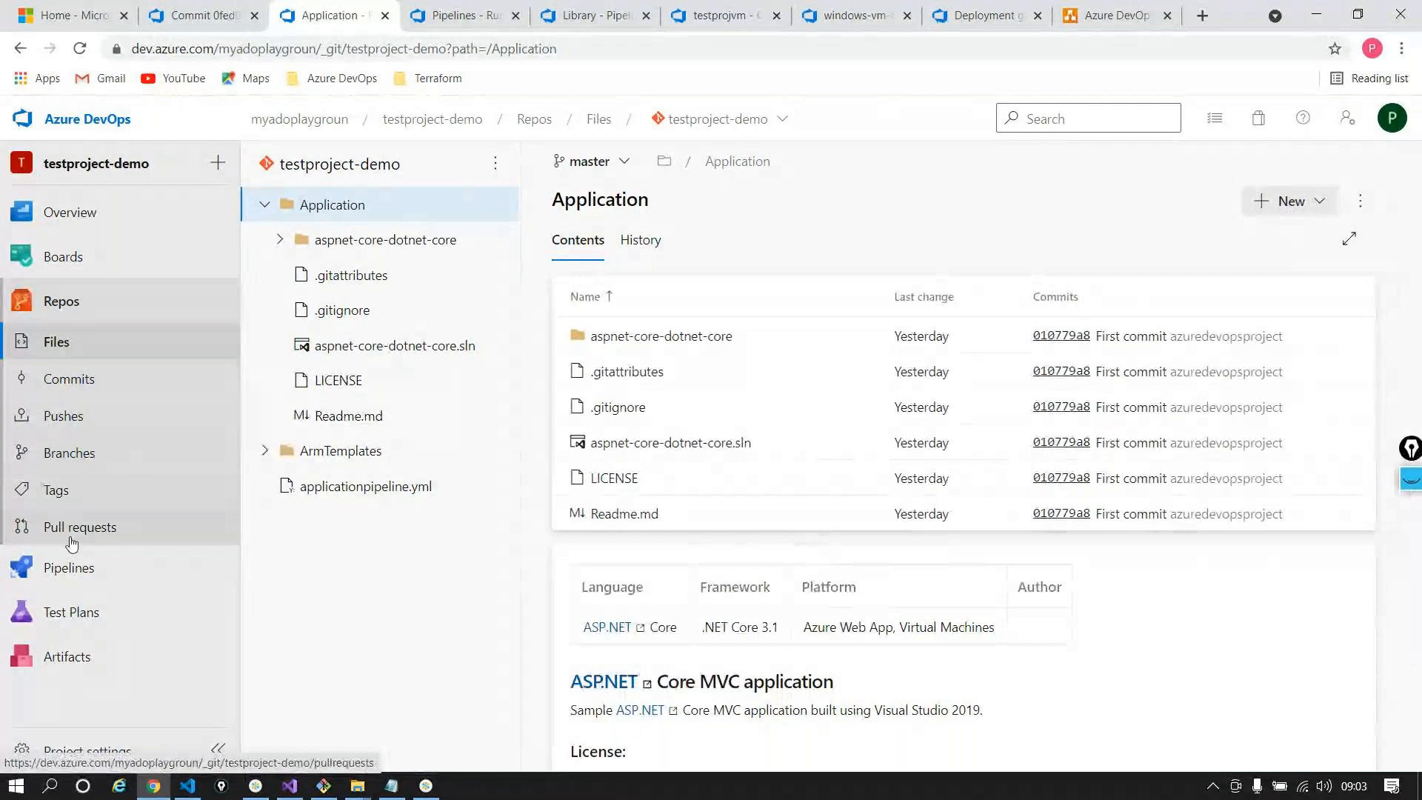
Edit testprojvm - CD and view the dev stage's Run on deployment group job targeting testprojvm-dg
{"action": "mouse_move", "coordinate": [74, 569]}
{"action": "left_click", "coordinate": [288, 595]}
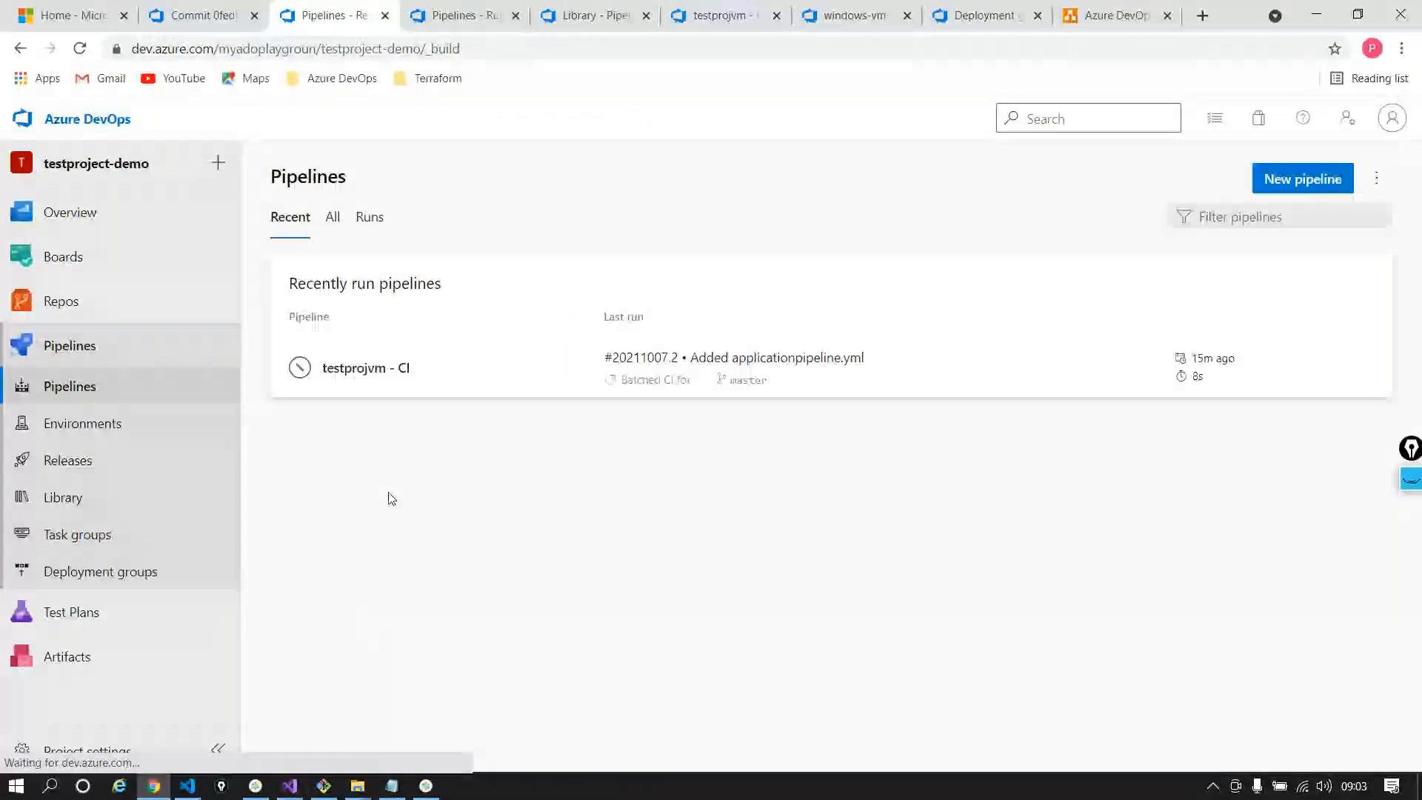
{"action": "left_click", "coordinate": [114, 466]}
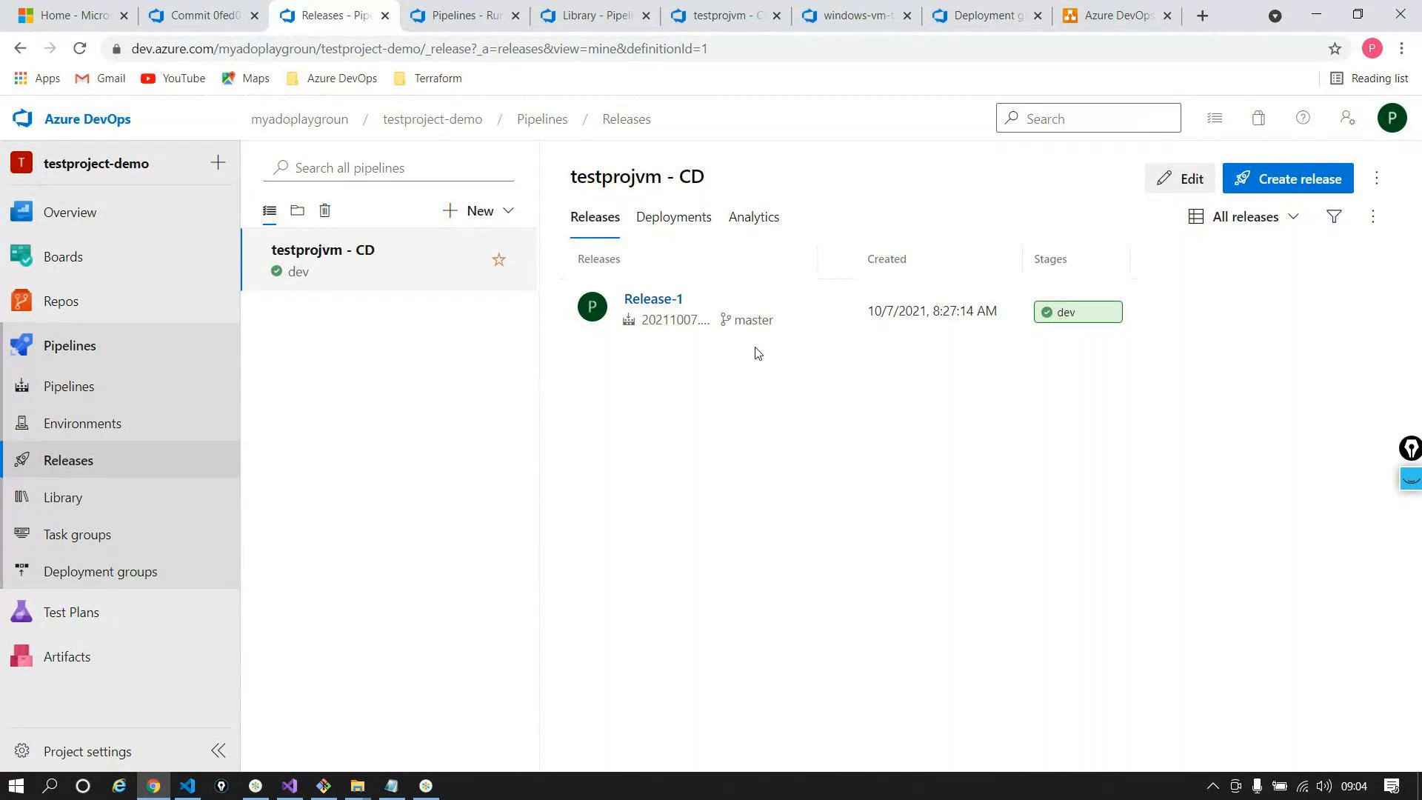
{"action": "left_click", "coordinate": [1179, 180]}
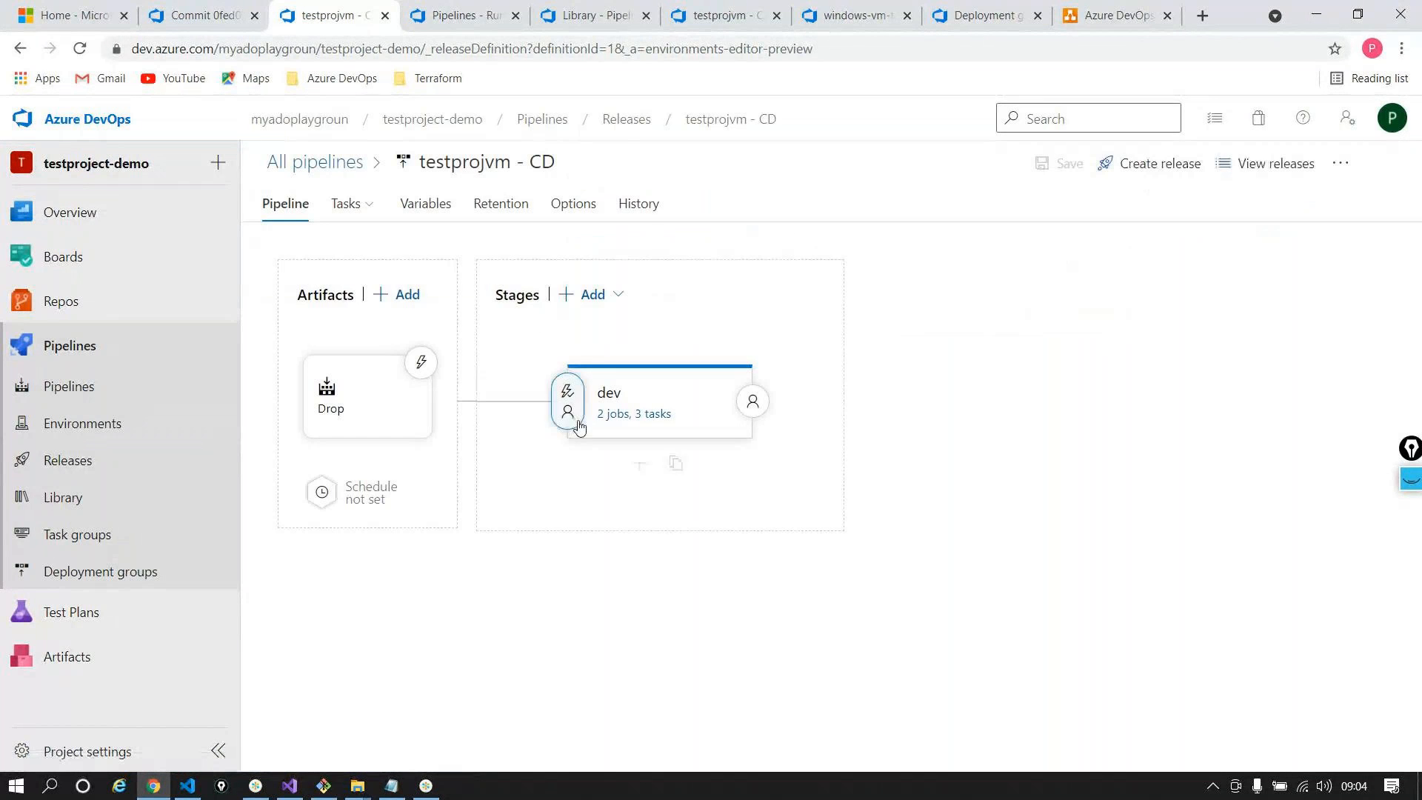
{"action": "left_click", "coordinate": [606, 418]}
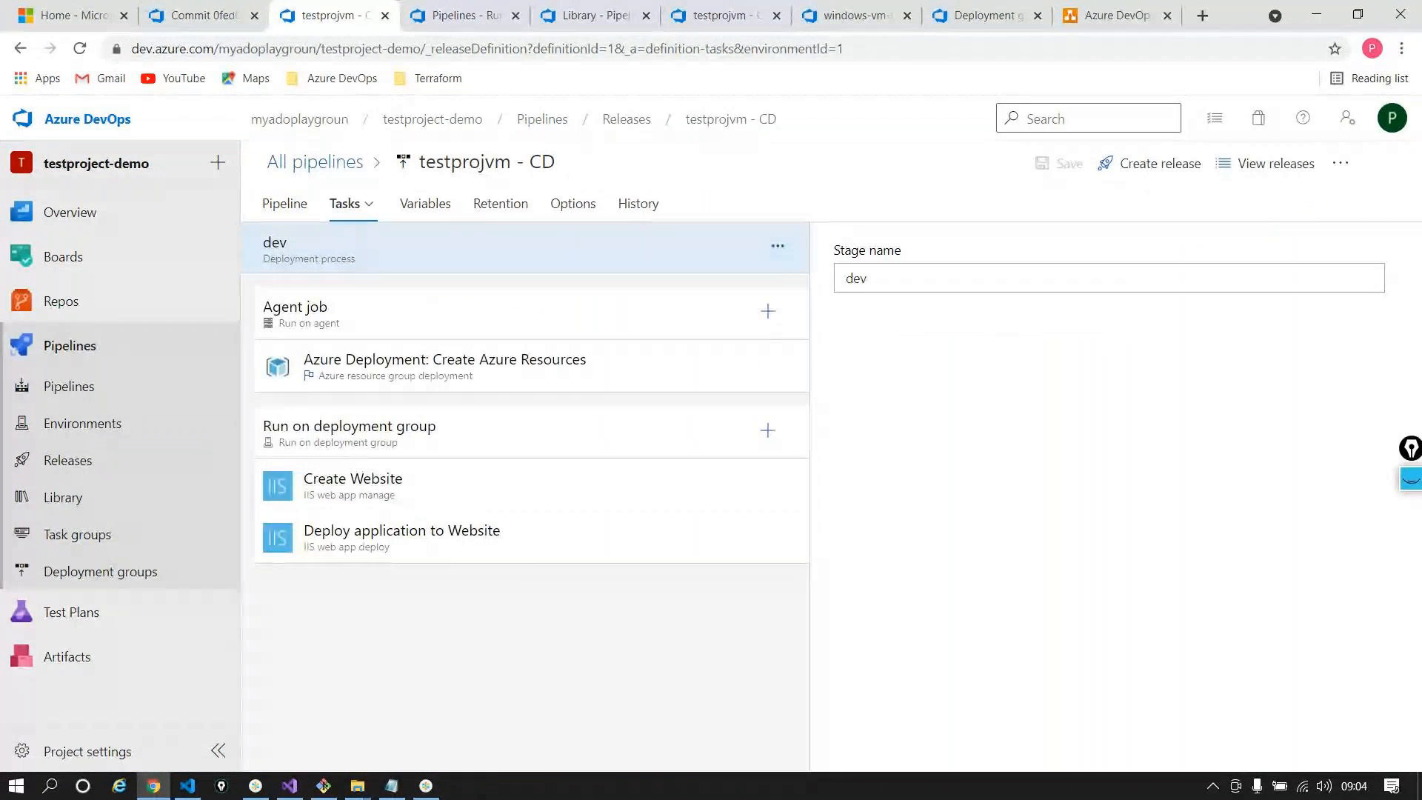
{"action": "left_click", "coordinate": [476, 306]}
{"action": "left_click", "coordinate": [456, 420]}
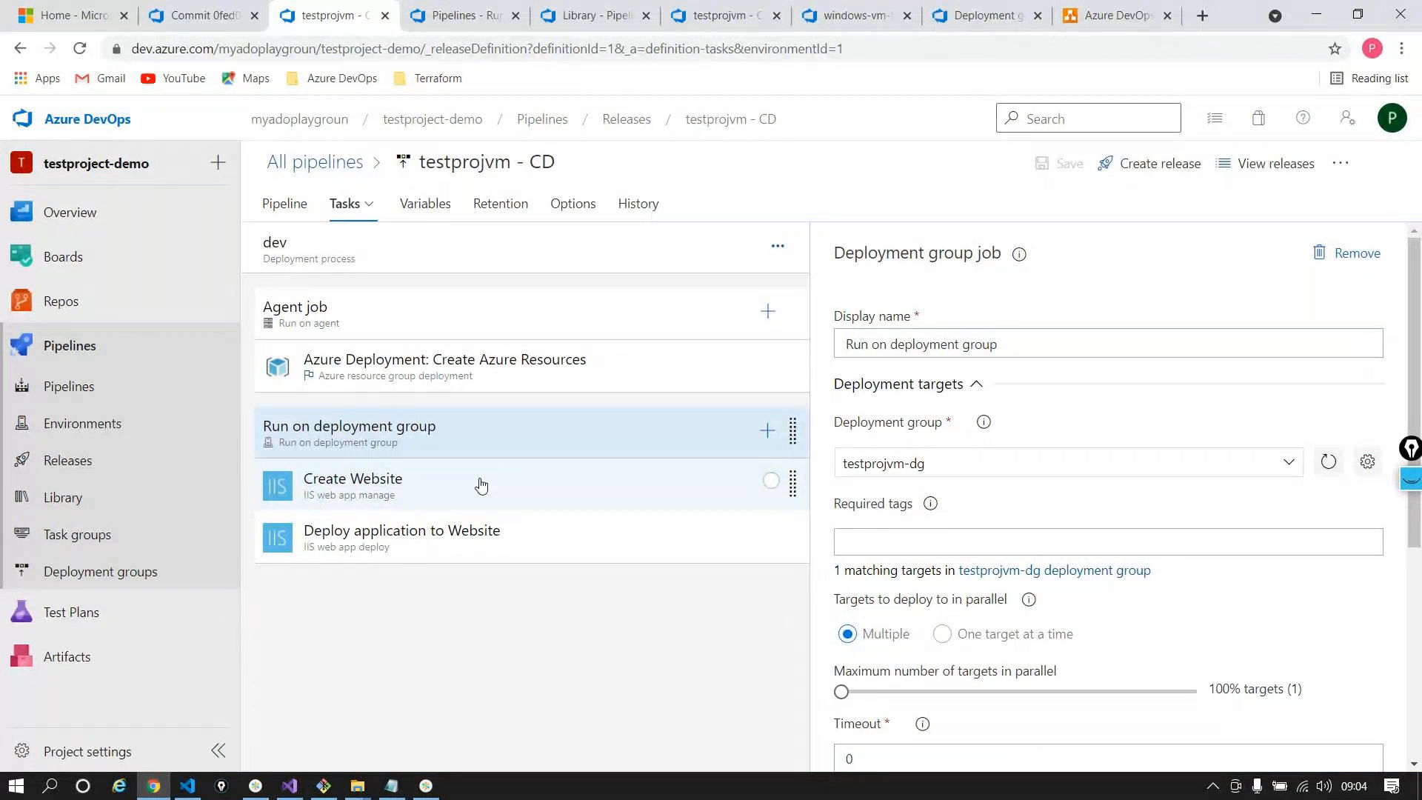
{"action": "left_click", "coordinate": [83, 13]}
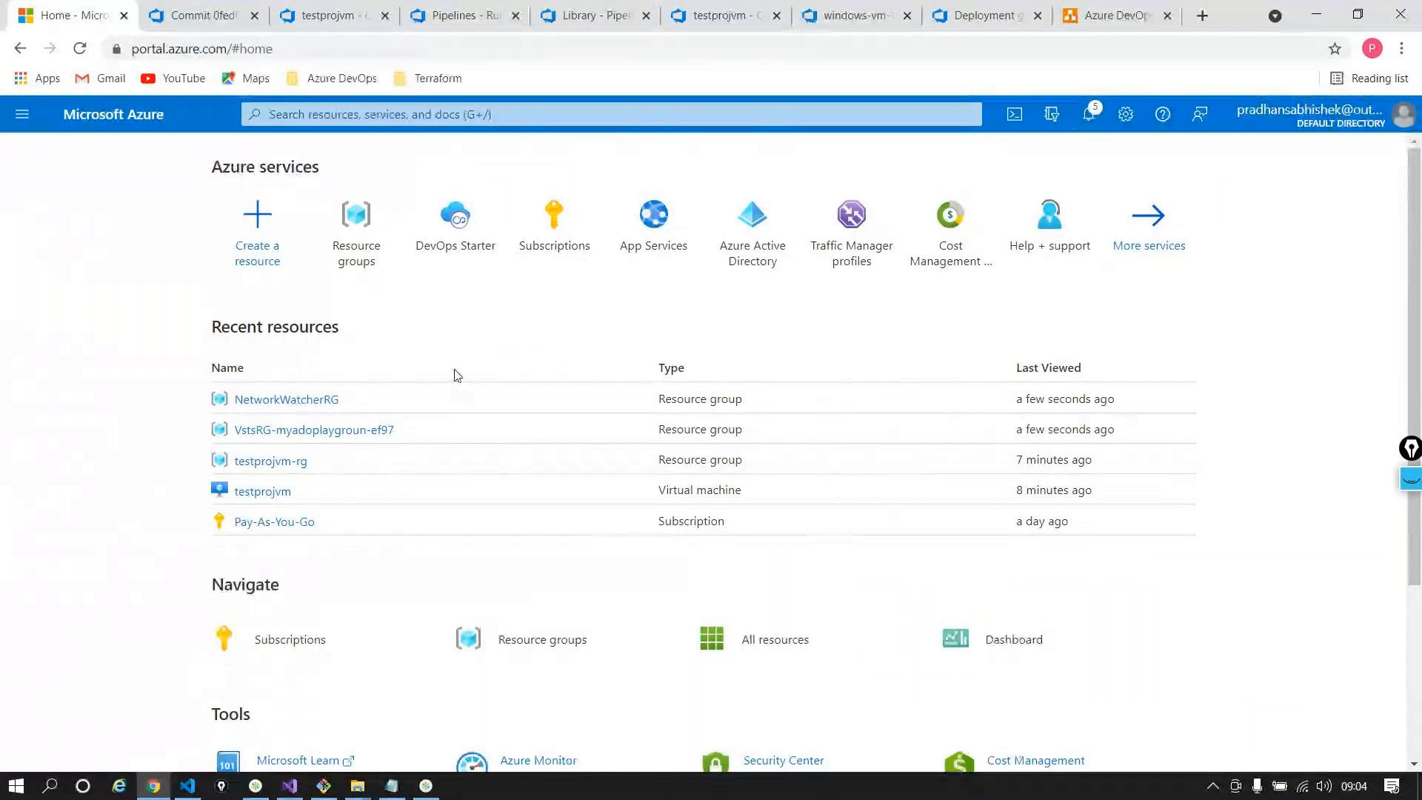
{"action": "mouse_move", "coordinate": [467, 230]}
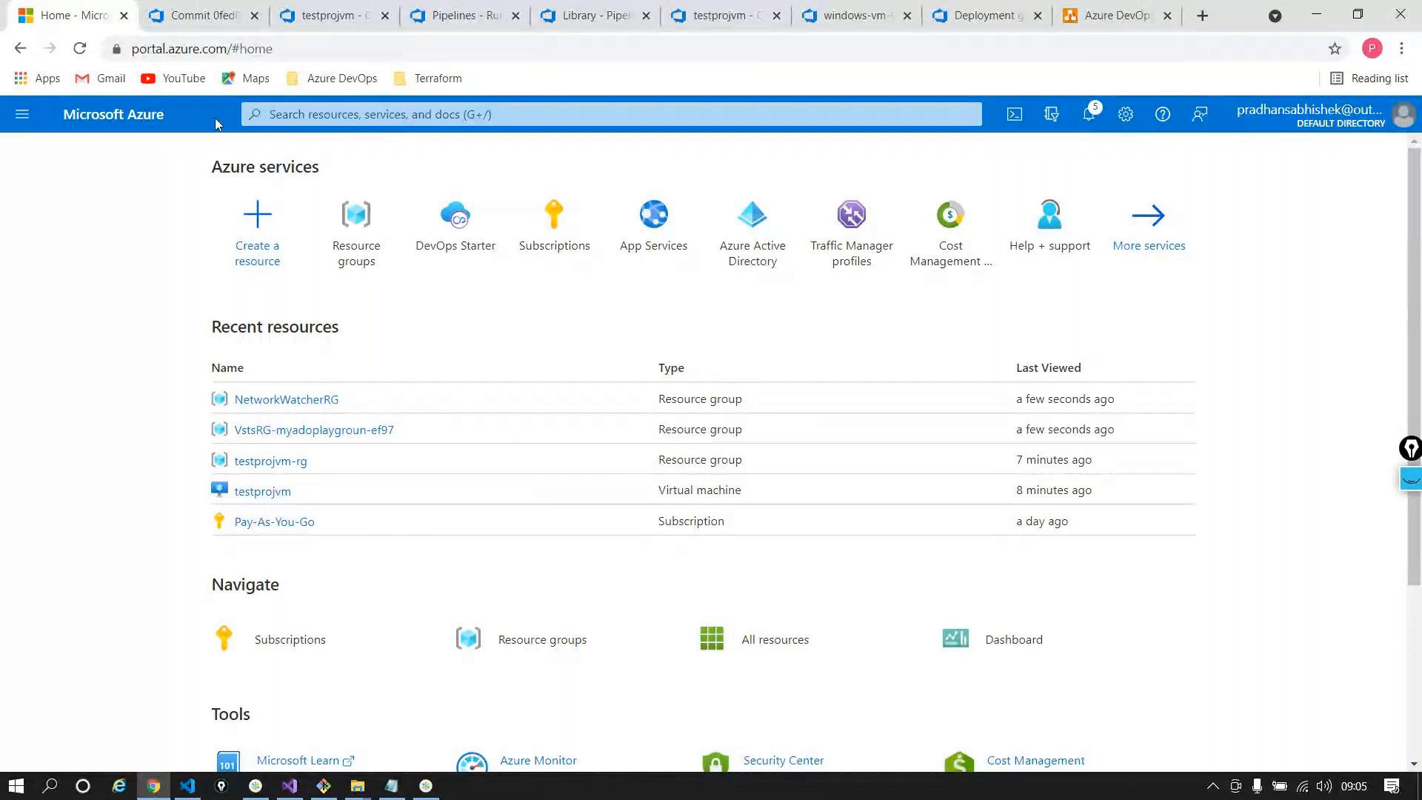
Close the Commit, Pipelines - Runs and Library tabs and return to the myadoplaygroun projects home
{"action": "left_click", "coordinate": [214, 16]}
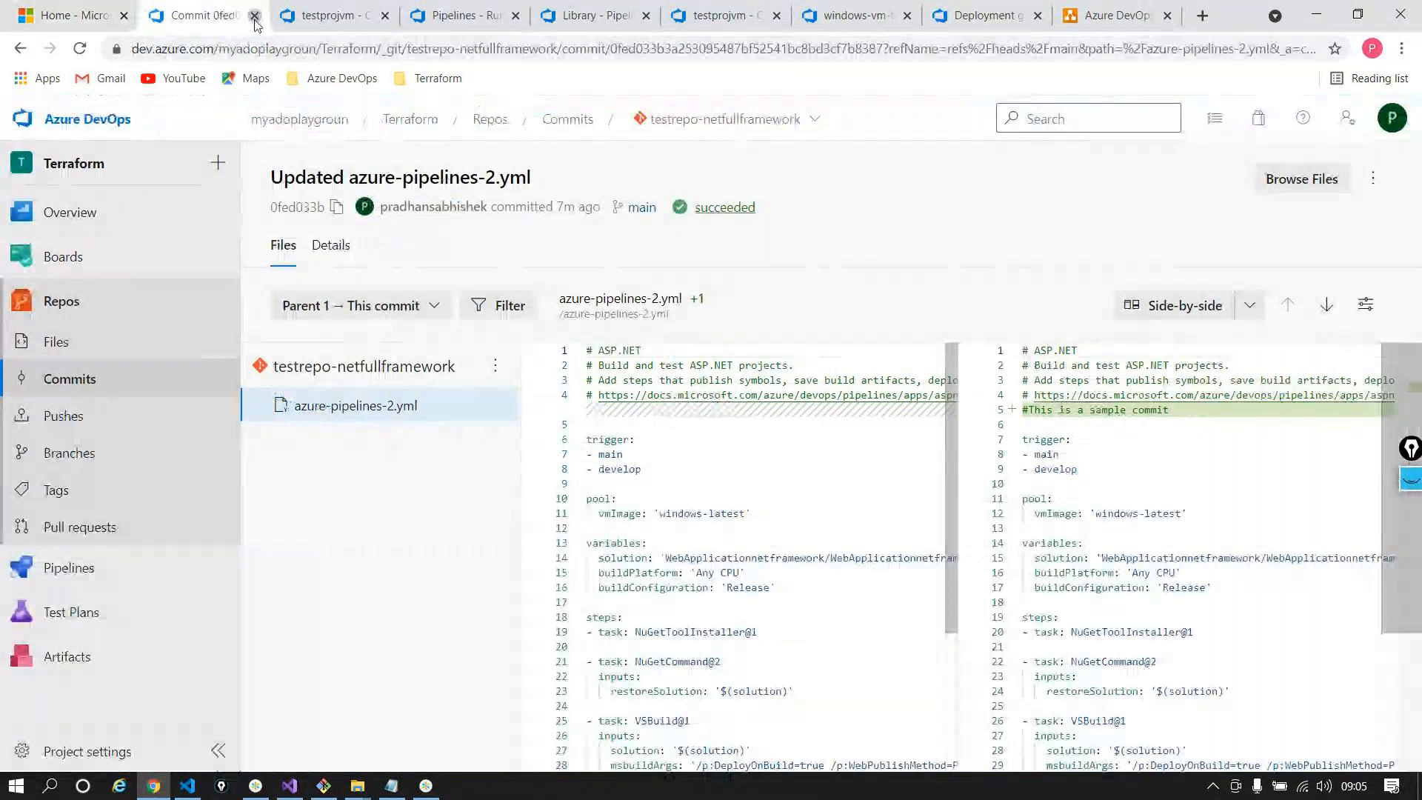
{"action": "left_click", "coordinate": [254, 15]}
{"action": "mouse_move", "coordinate": [343, 207]}
{"action": "left_click", "coordinate": [435, 15]}
{"action": "left_click", "coordinate": [437, 16]}
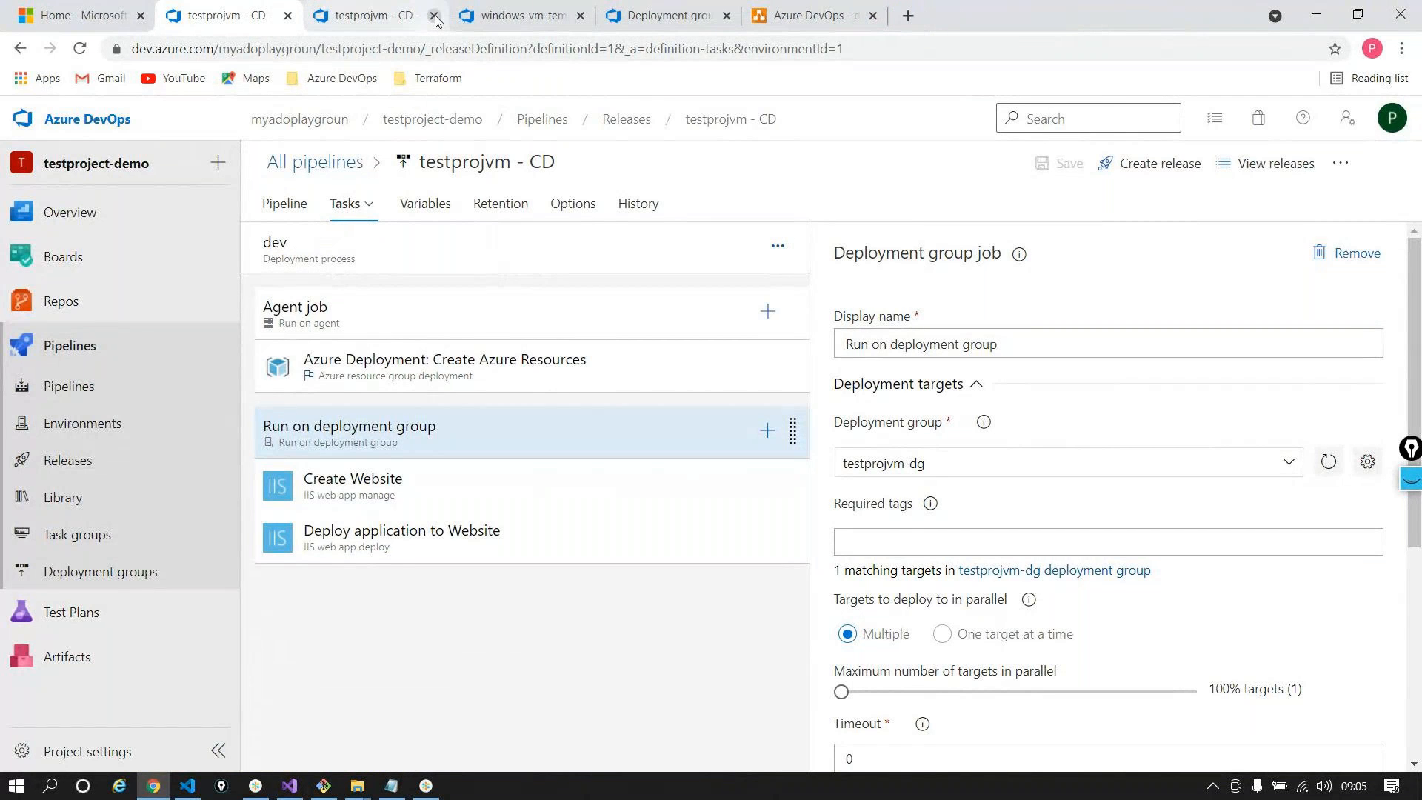
{"action": "left_click", "coordinate": [174, 143]}
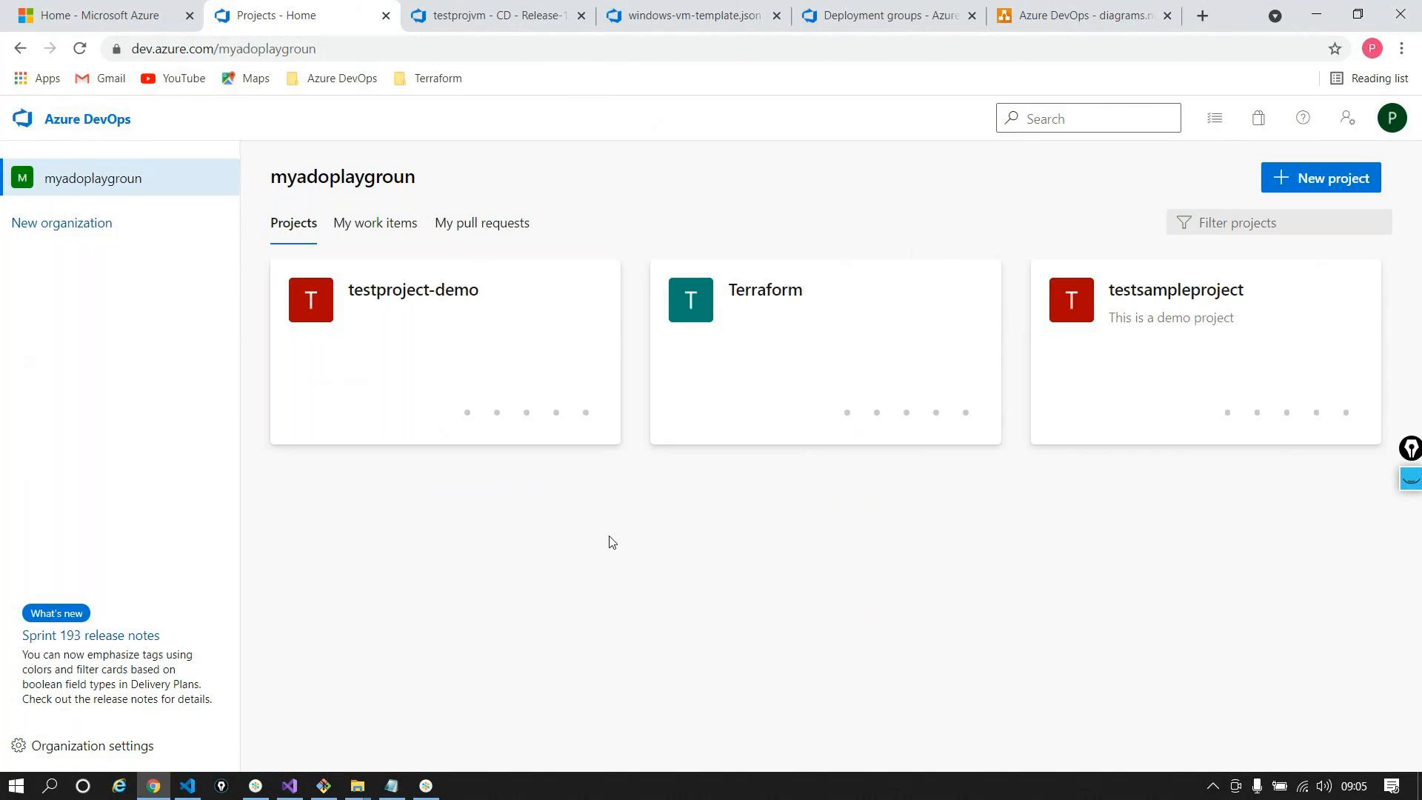
{"action": "left_click", "coordinate": [99, 13]}
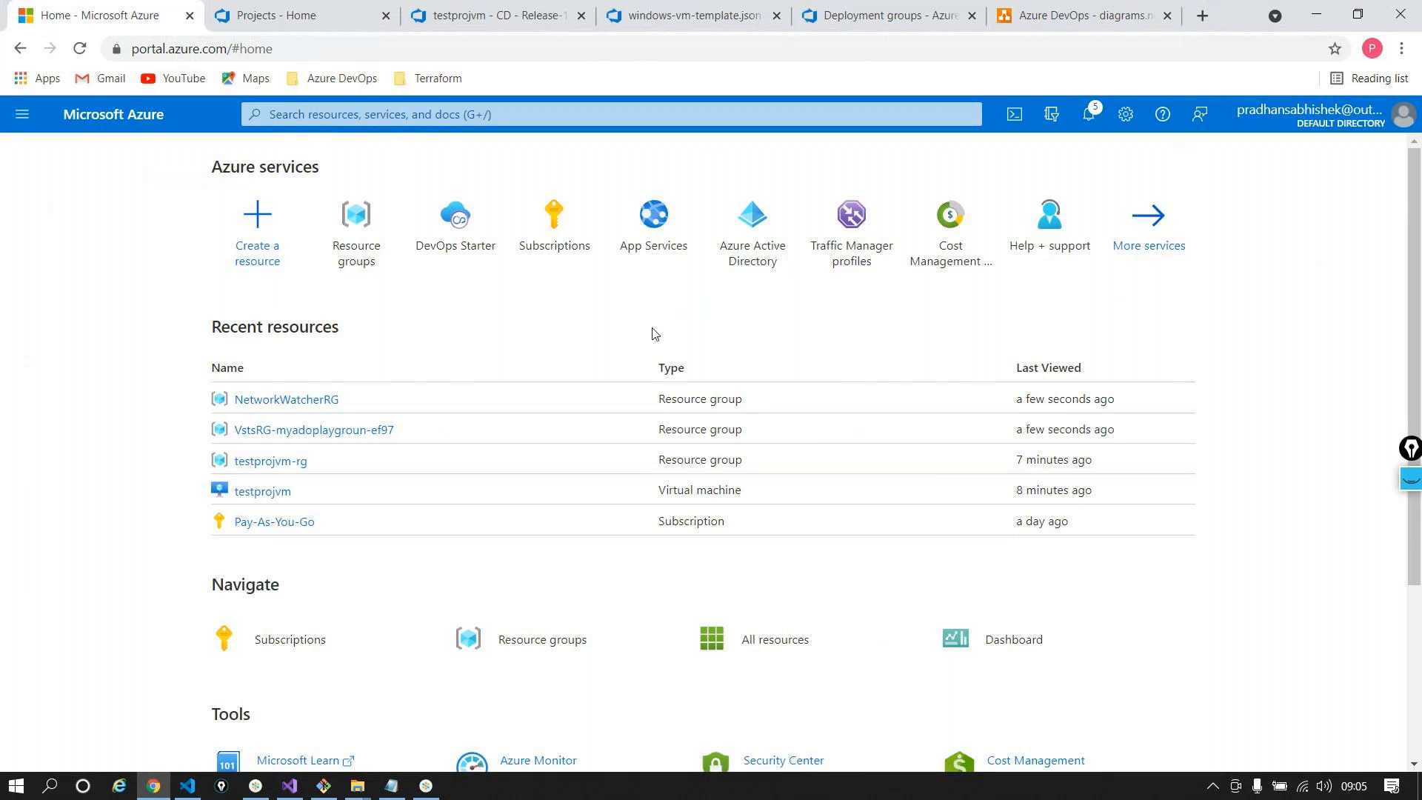
{"action": "left_click", "coordinate": [334, 14]}
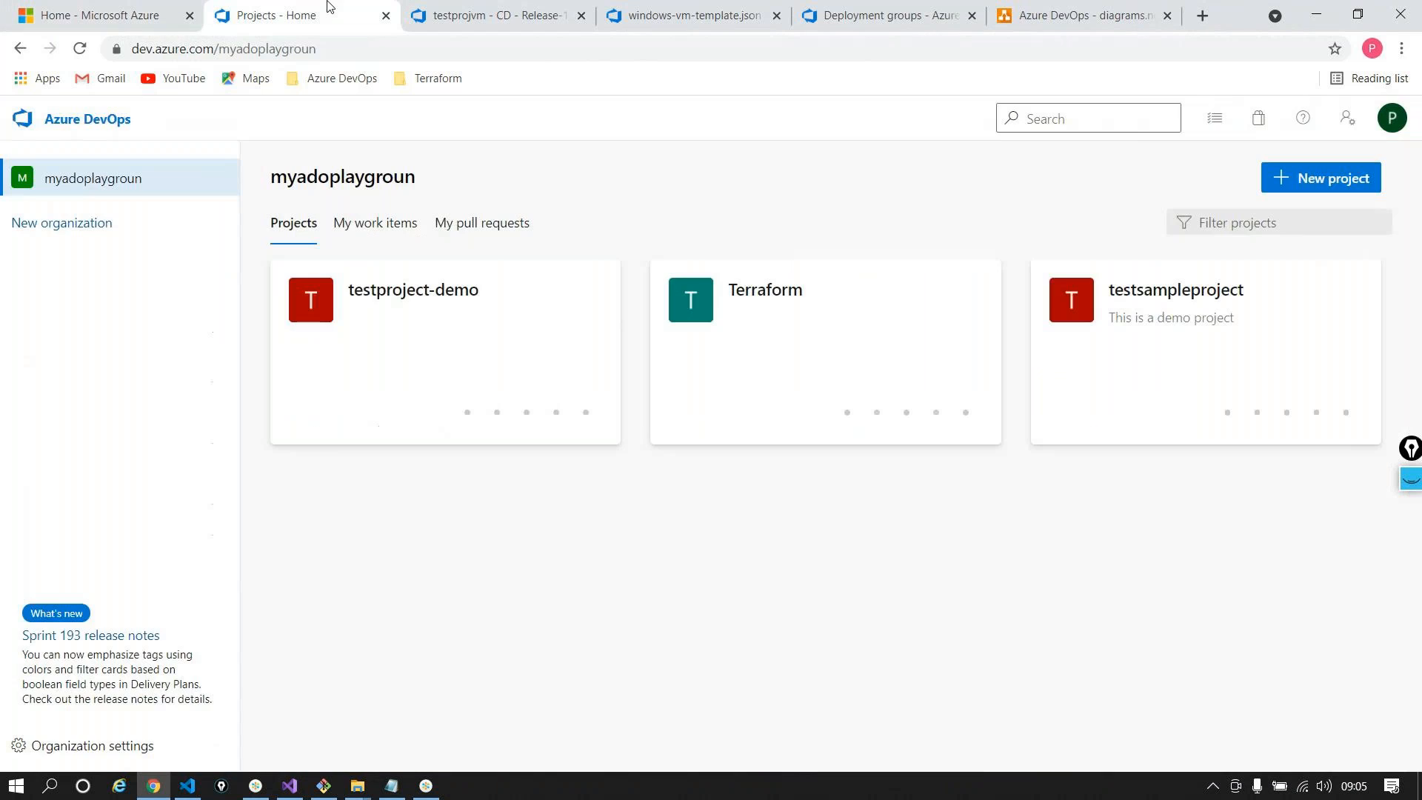
Open Organization settings and bring up Parallel jobs, showing 104 of 1800 free Microsoft-hosted minutes used
{"action": "left_click", "coordinate": [96, 748]}
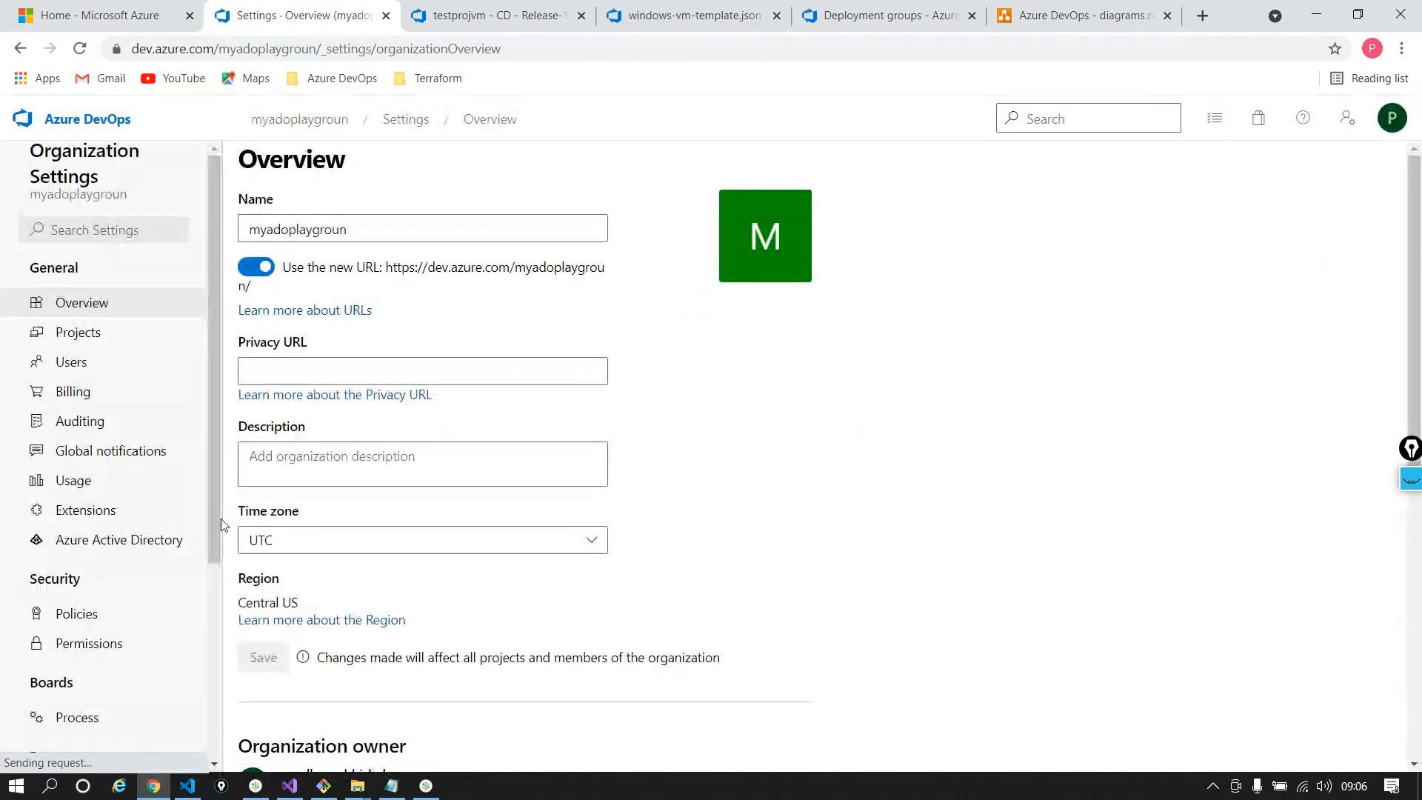
{"action": "scroll", "coordinate": [103, 623], "scroll_direction": "down", "scroll_amount": 1}
{"action": "scroll", "coordinate": [104, 623], "scroll_direction": "down", "scroll_amount": 2}
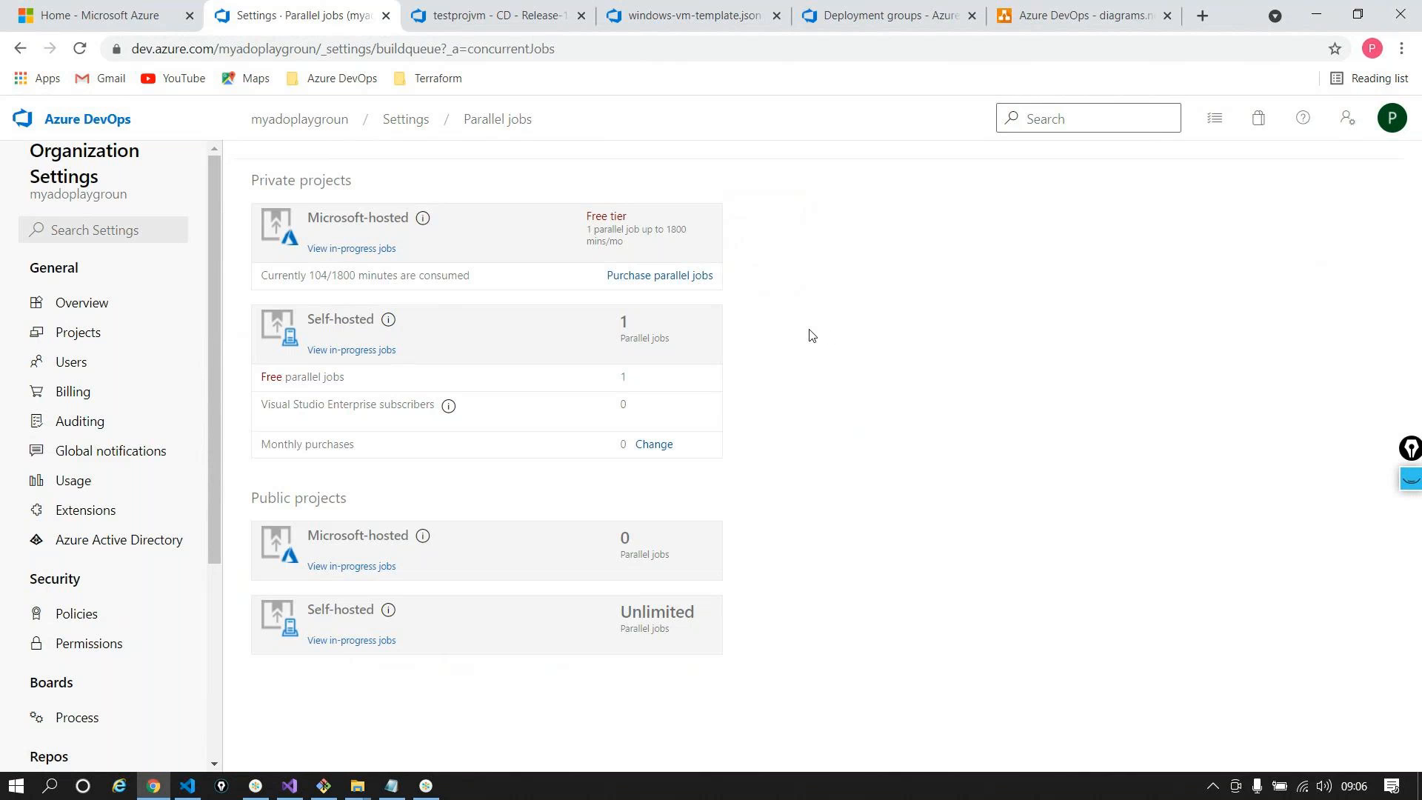
From the Azure portal home, open Resource groups, which shows none
{"action": "left_click", "coordinate": [46, 7]}
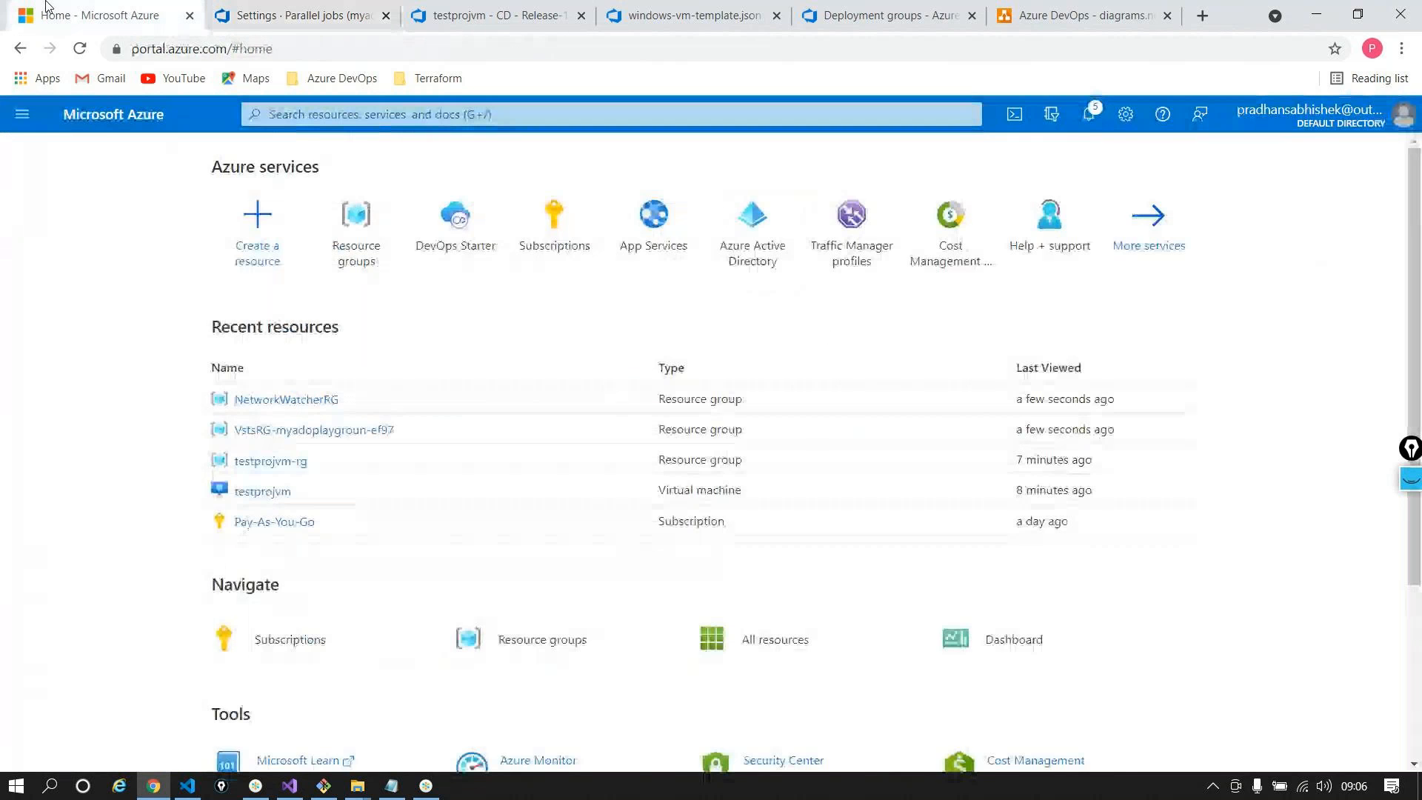
{"action": "left_click", "coordinate": [356, 222]}
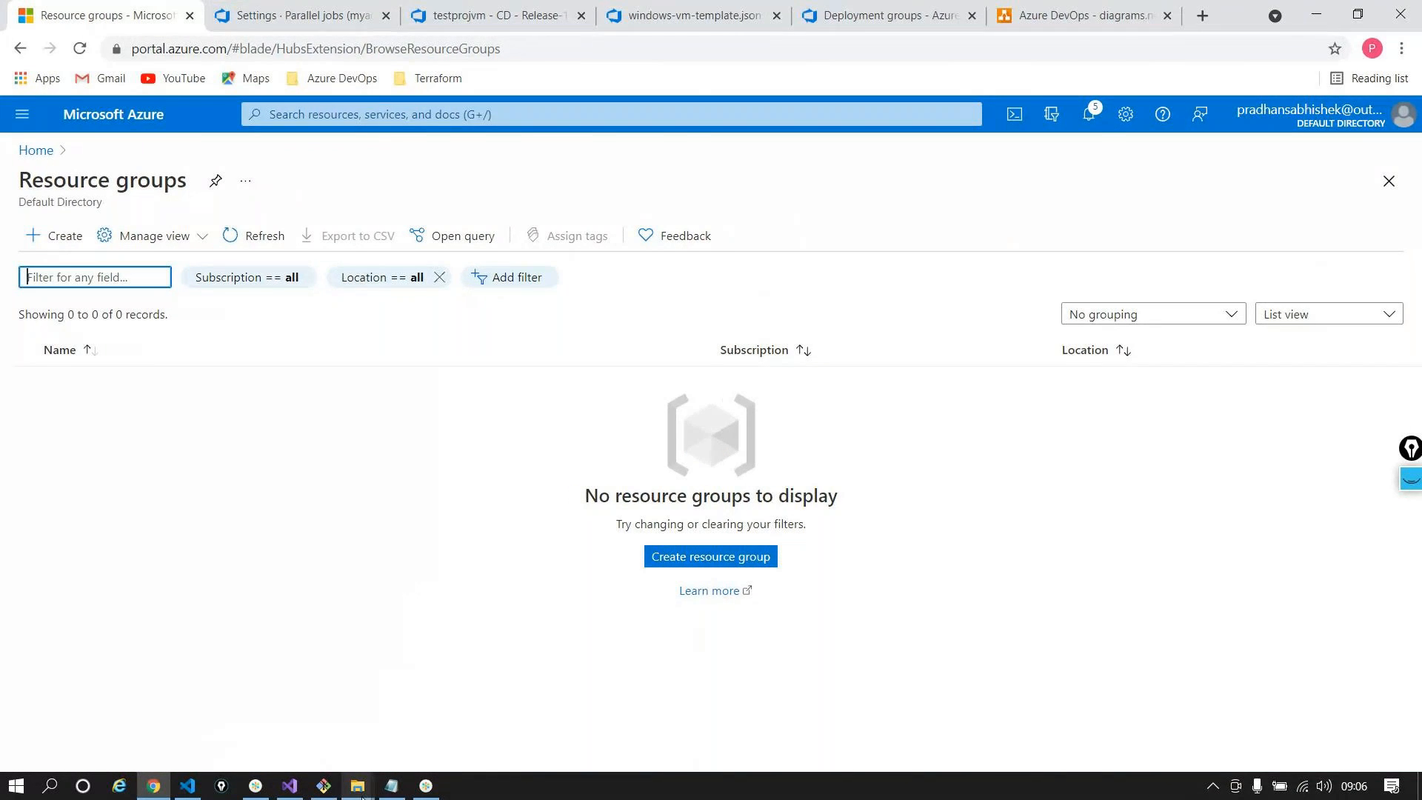
{"action": "mouse_move", "coordinate": [362, 790]}
{"action": "left_click", "coordinate": [355, 705]}
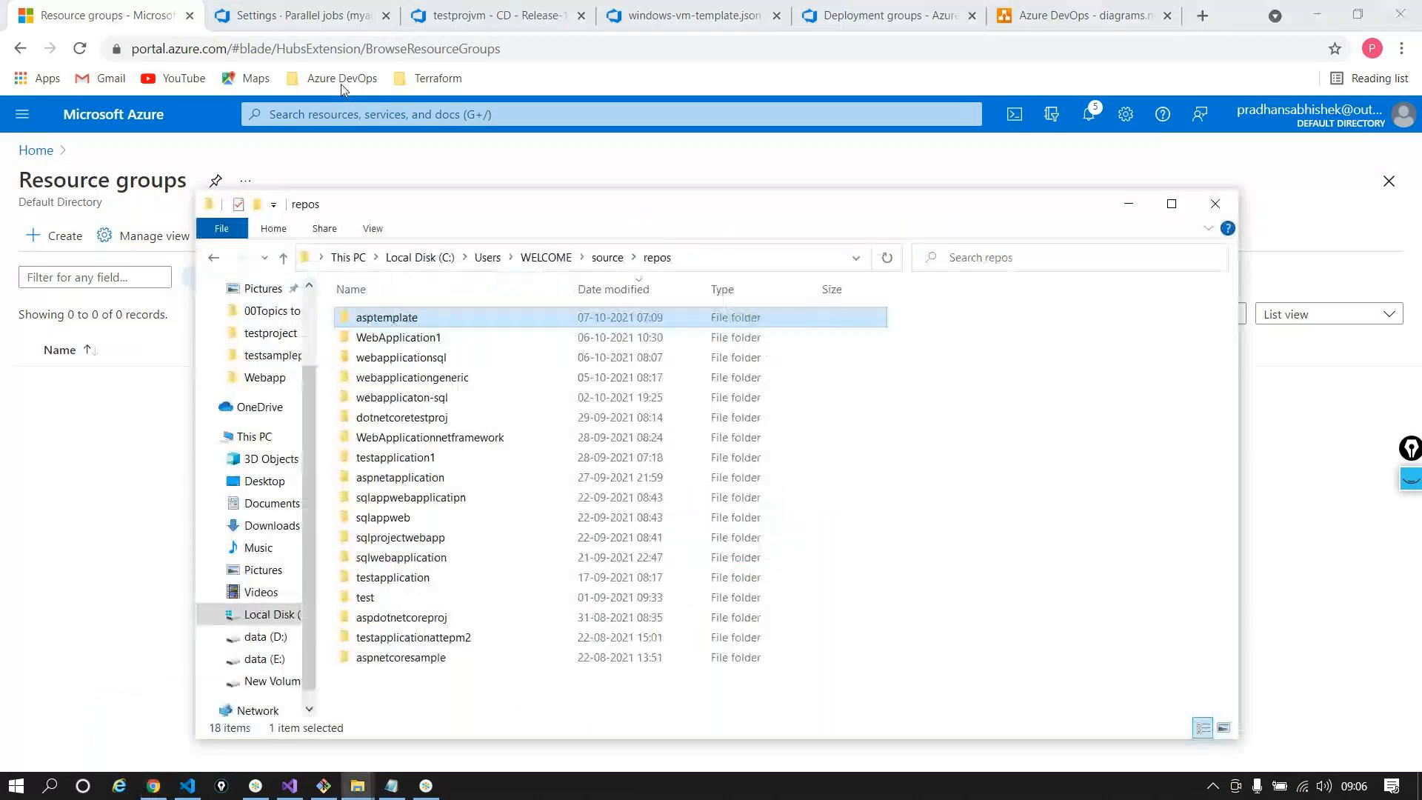
{"action": "left_click", "coordinate": [273, 681]}
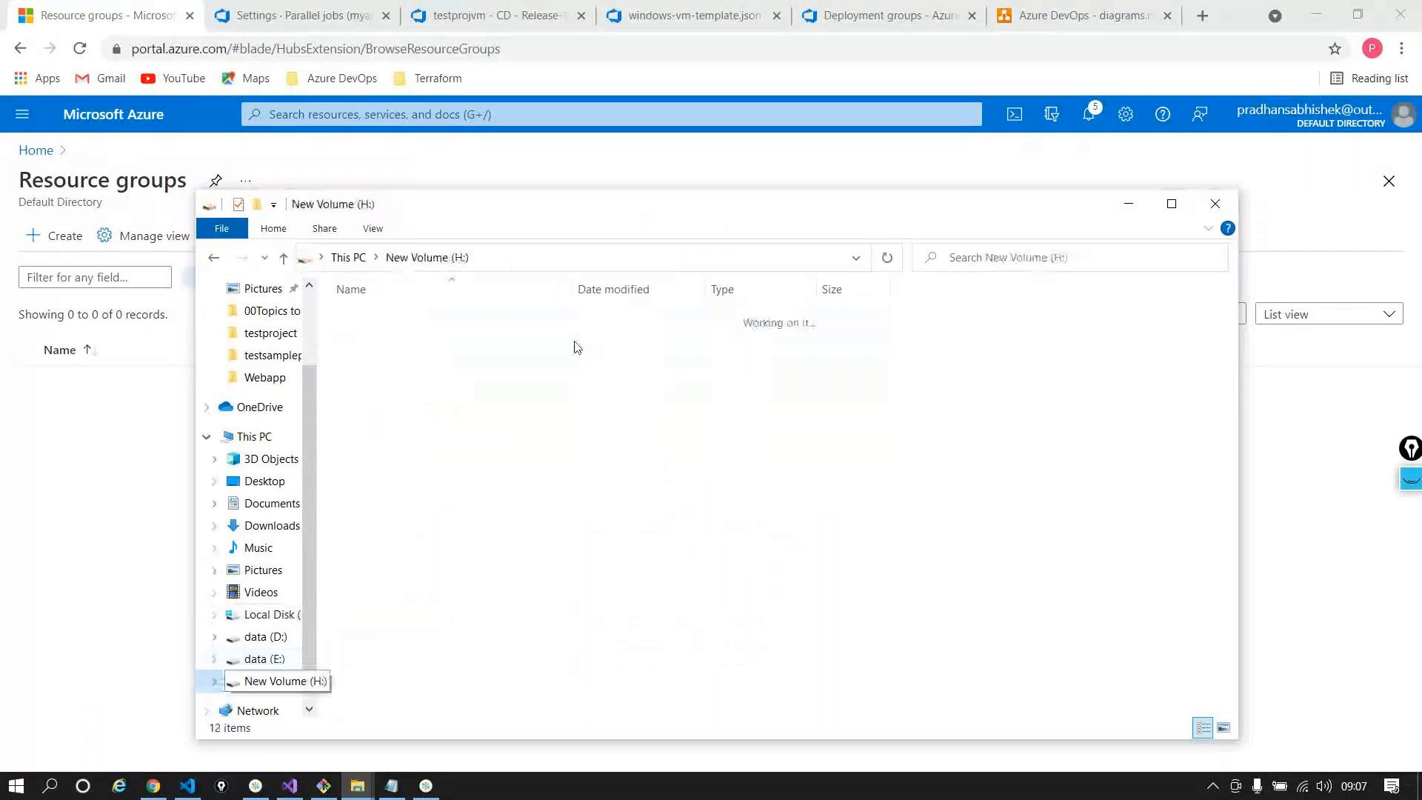
{"action": "double_click", "coordinate": [462, 314]}
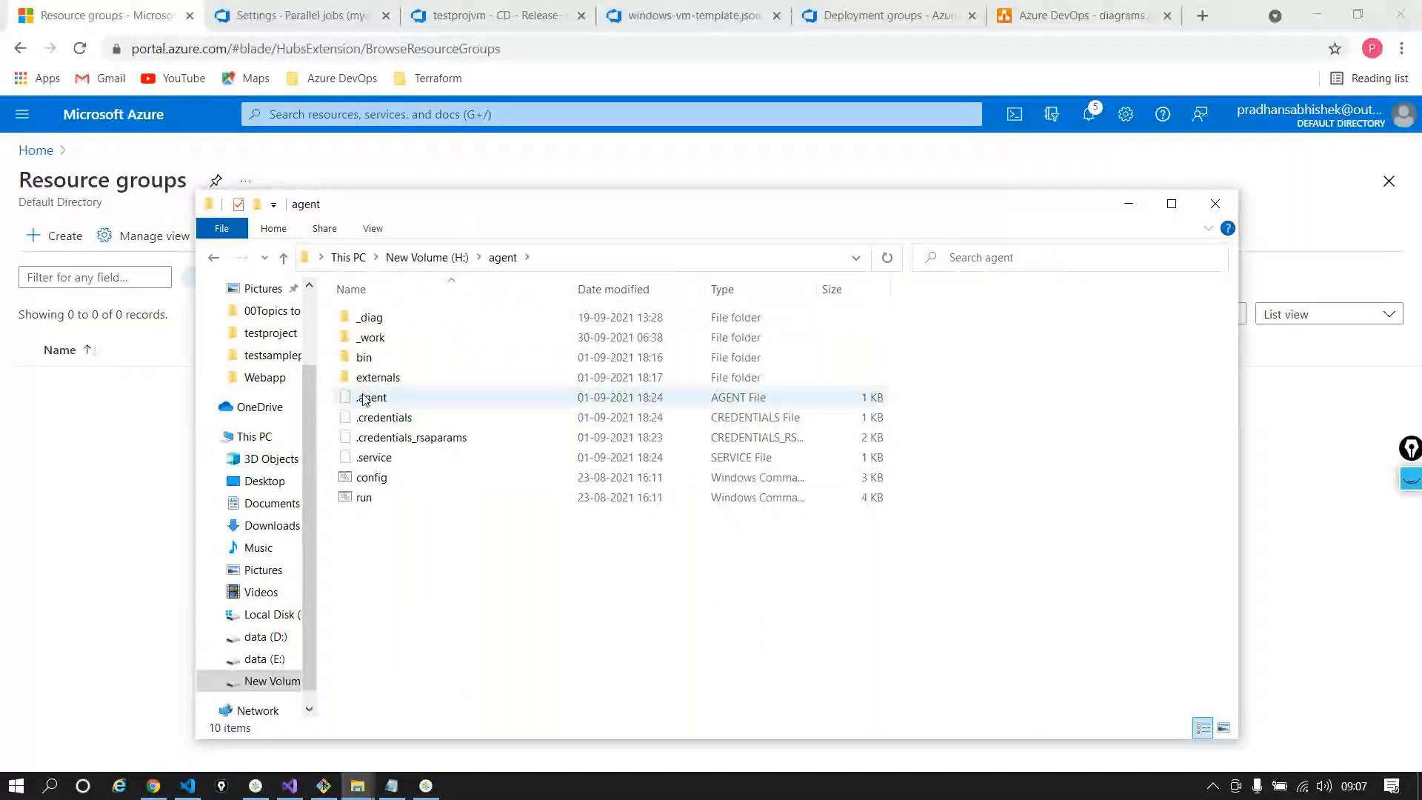
{"action": "left_click", "coordinate": [371, 356]}
{"action": "double_click", "coordinate": [372, 354]}
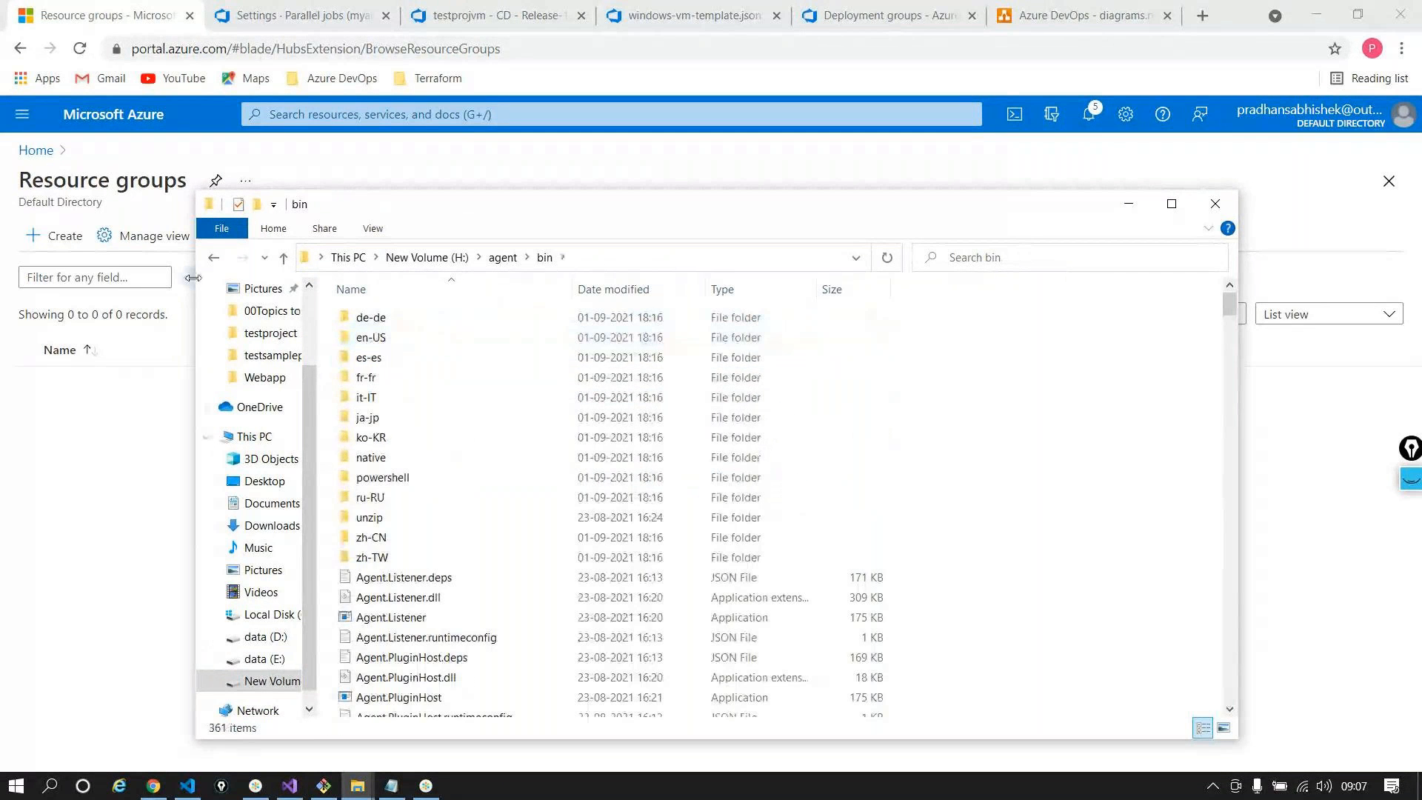
{"action": "left_click", "coordinate": [213, 257]}
{"action": "left_click", "coordinate": [382, 335]}
{"action": "double_click", "coordinate": [381, 335]}
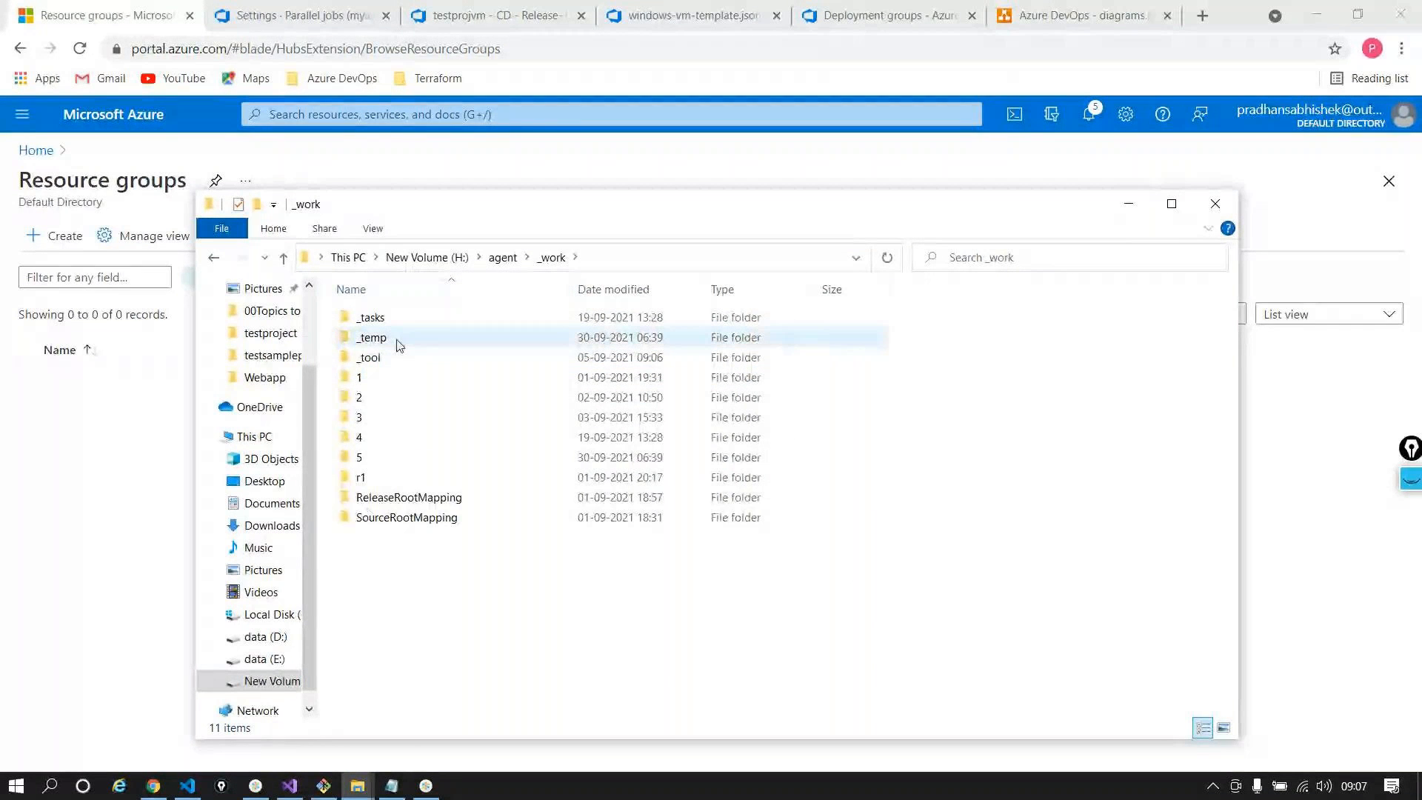
{"action": "left_click", "coordinate": [386, 459]}
{"action": "double_click", "coordinate": [385, 463]}
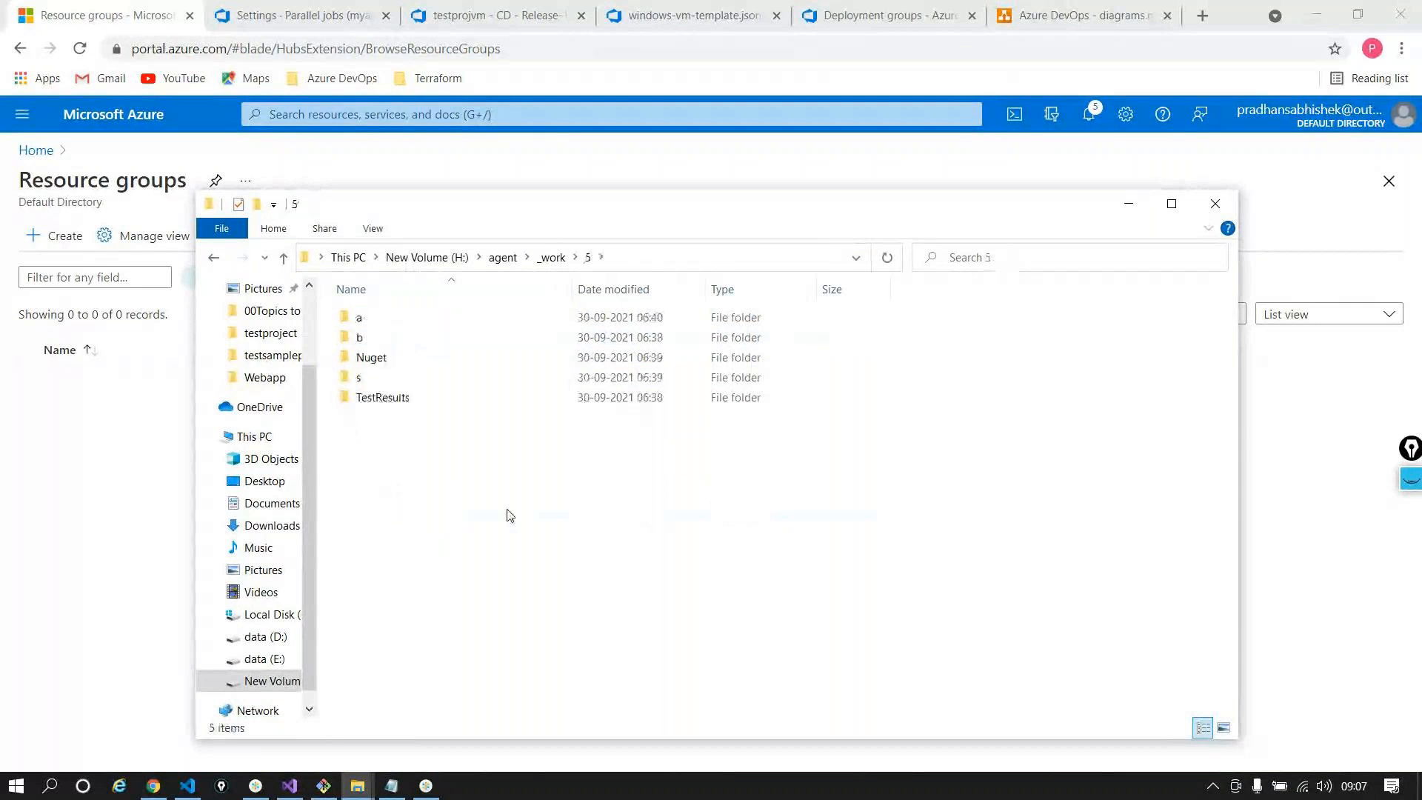
{"action": "double_click", "coordinate": [443, 320]}
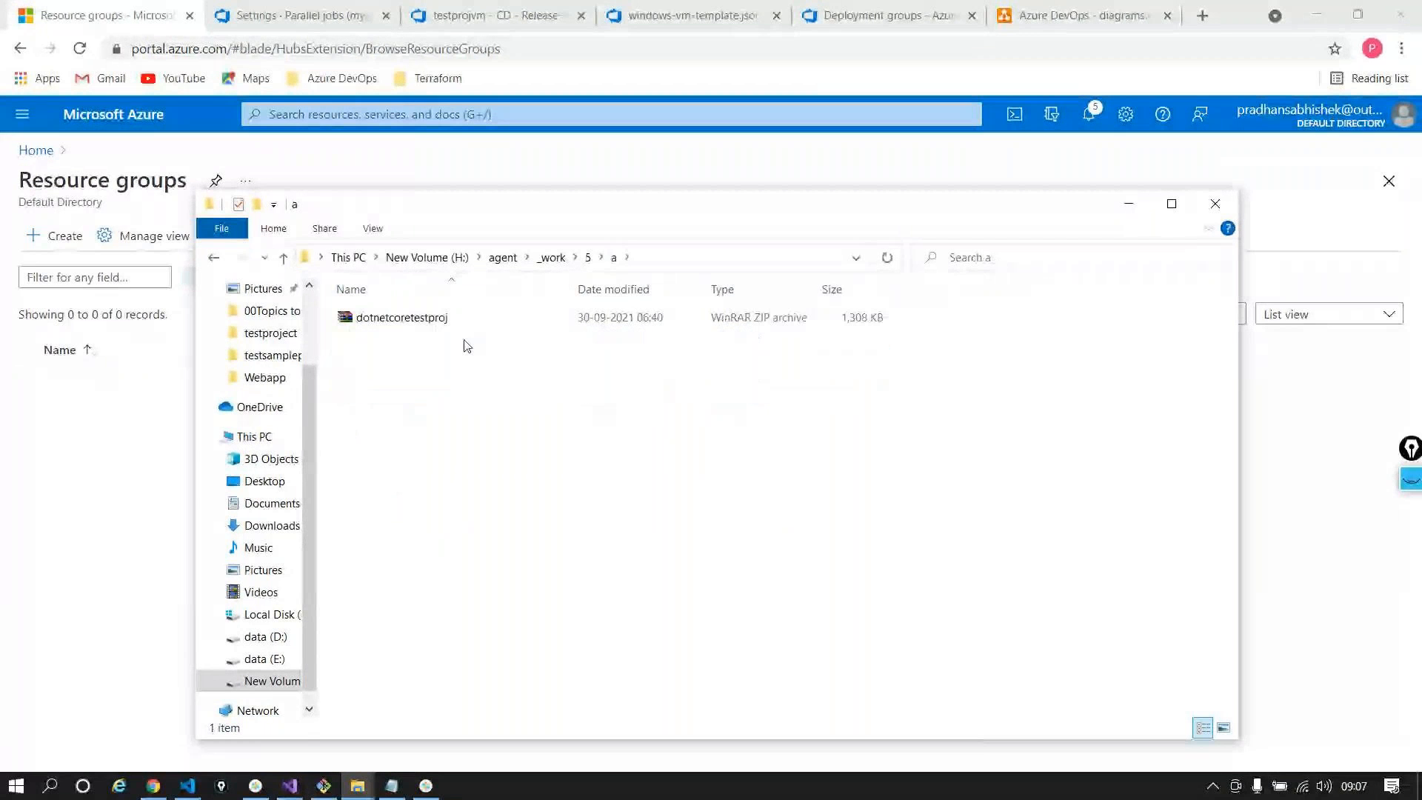
{"action": "left_click", "coordinate": [214, 258]}
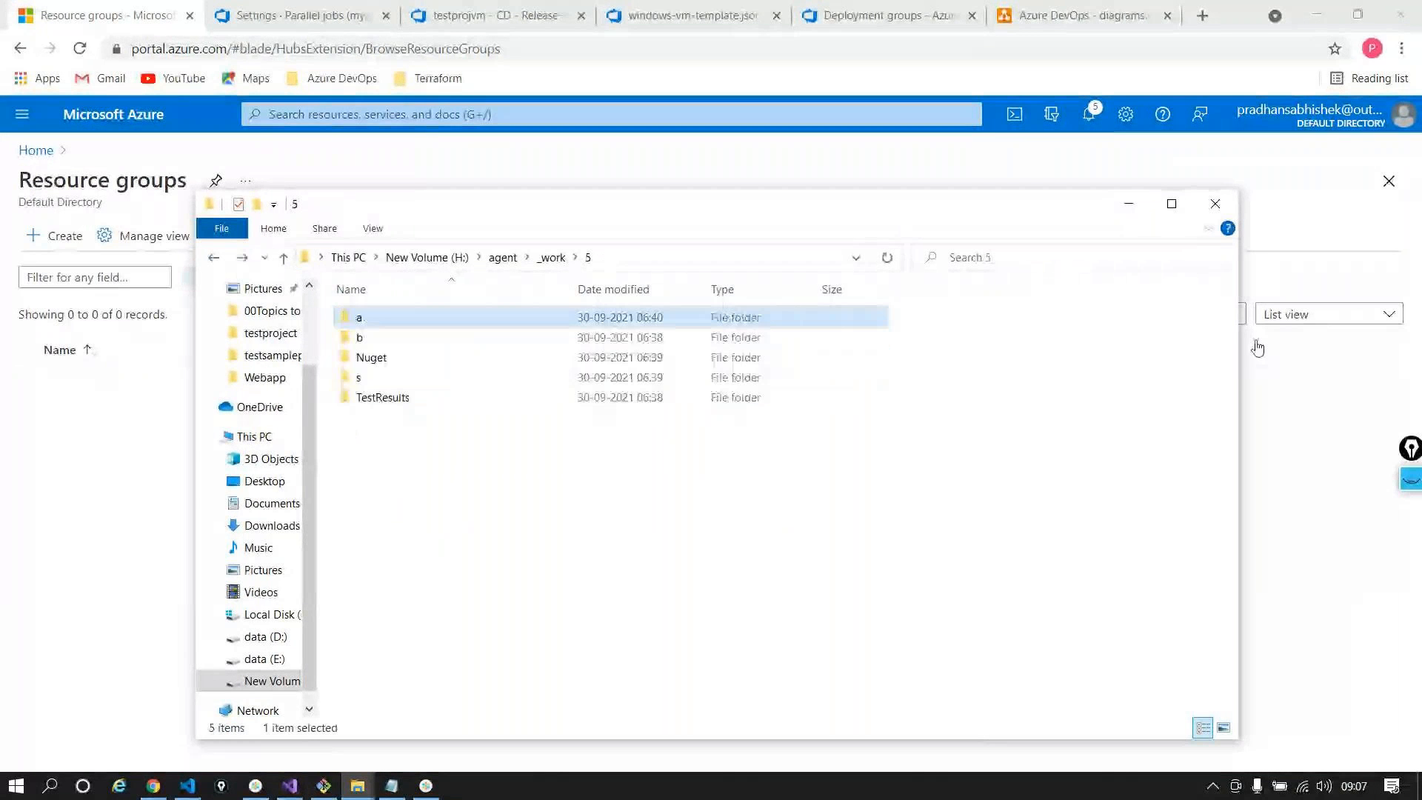
{"action": "left_click", "coordinate": [1258, 349]}
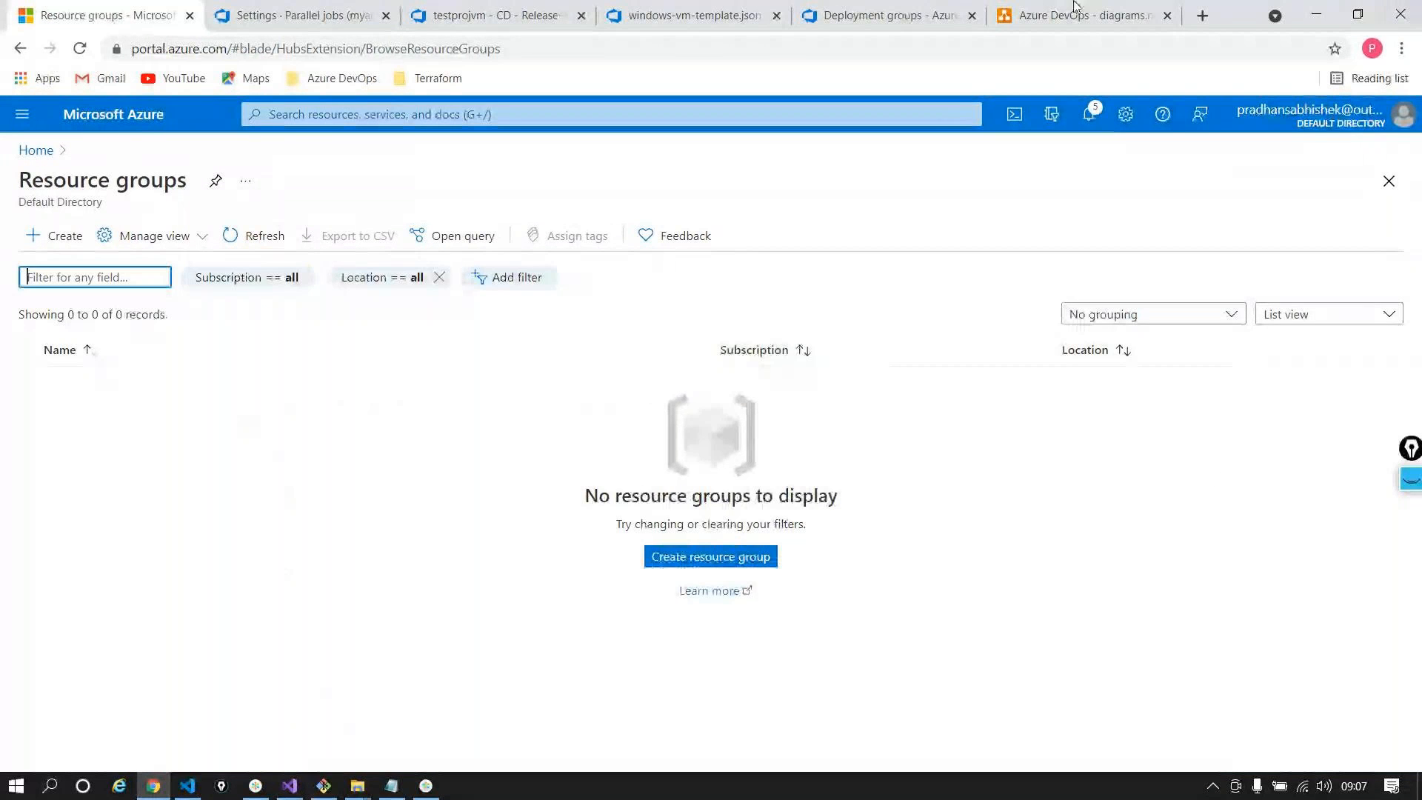
Go to the Azure portal Home, then return to the Azure DevOps Parallel jobs tab
{"action": "left_click", "coordinate": [36, 150]}
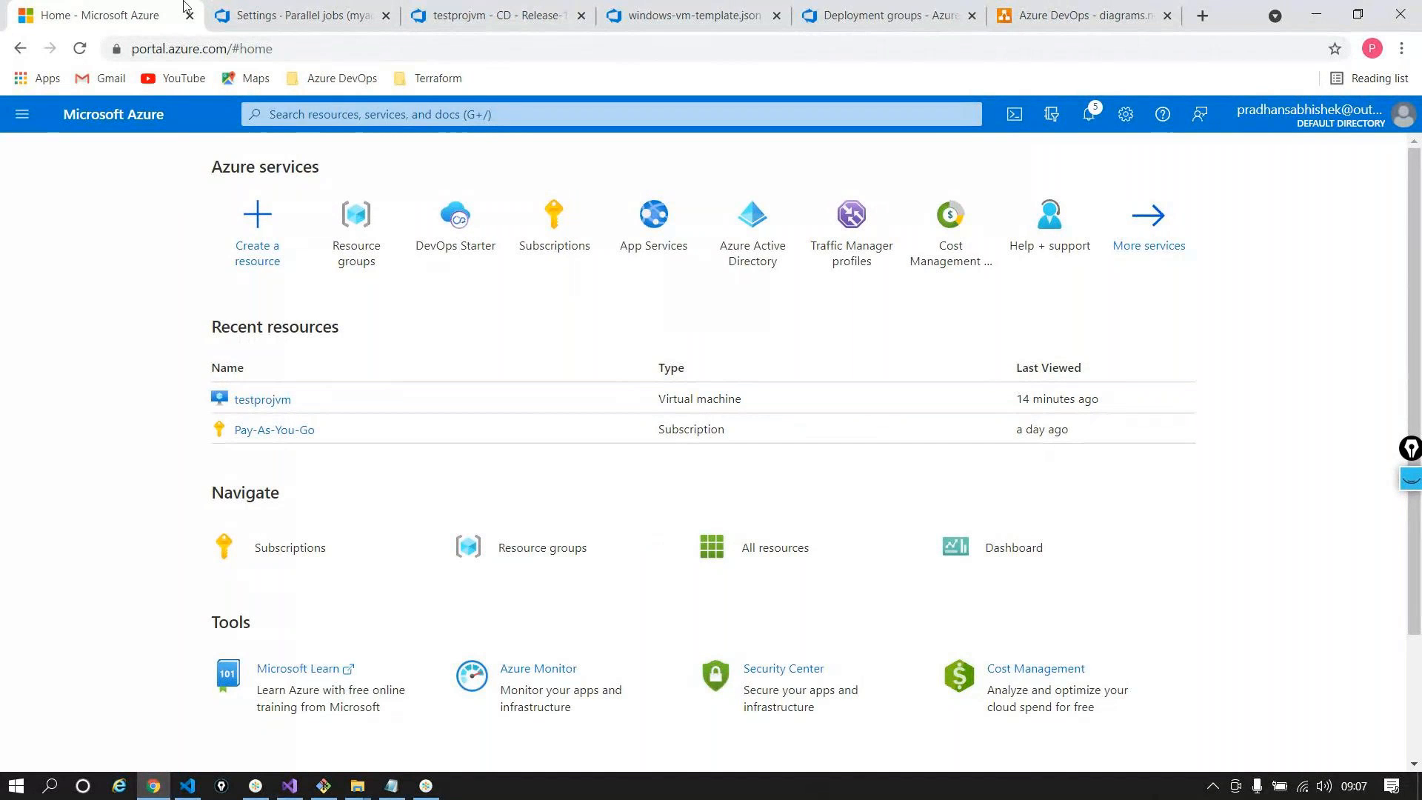
{"action": "left_click", "coordinate": [296, 15]}
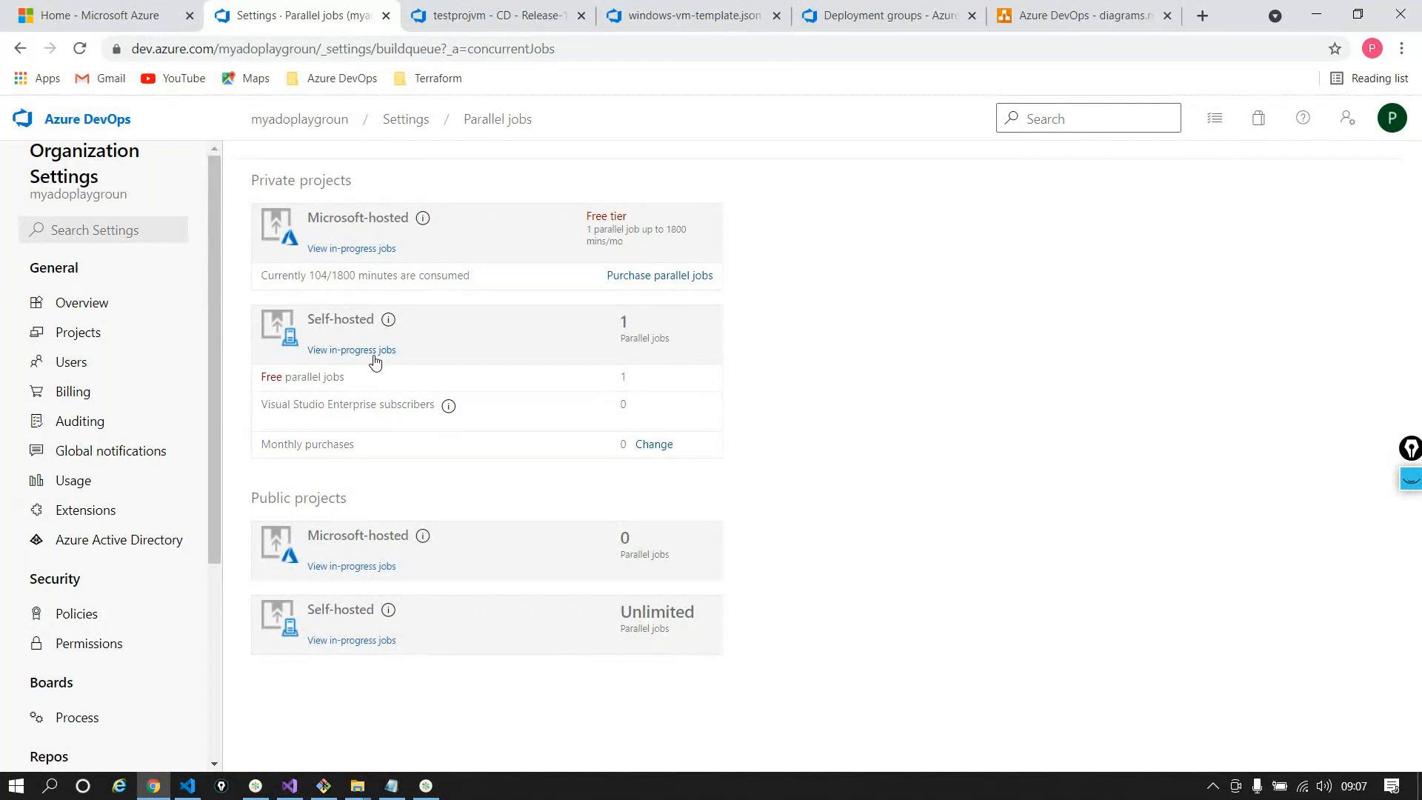
Highlight the 104 consumed and 1800 limit minutes, then open a new browser tab
{"action": "double_click", "coordinate": [319, 277]}
{"action": "double_click", "coordinate": [343, 276]}
{"action": "left_click", "coordinate": [441, 783]}
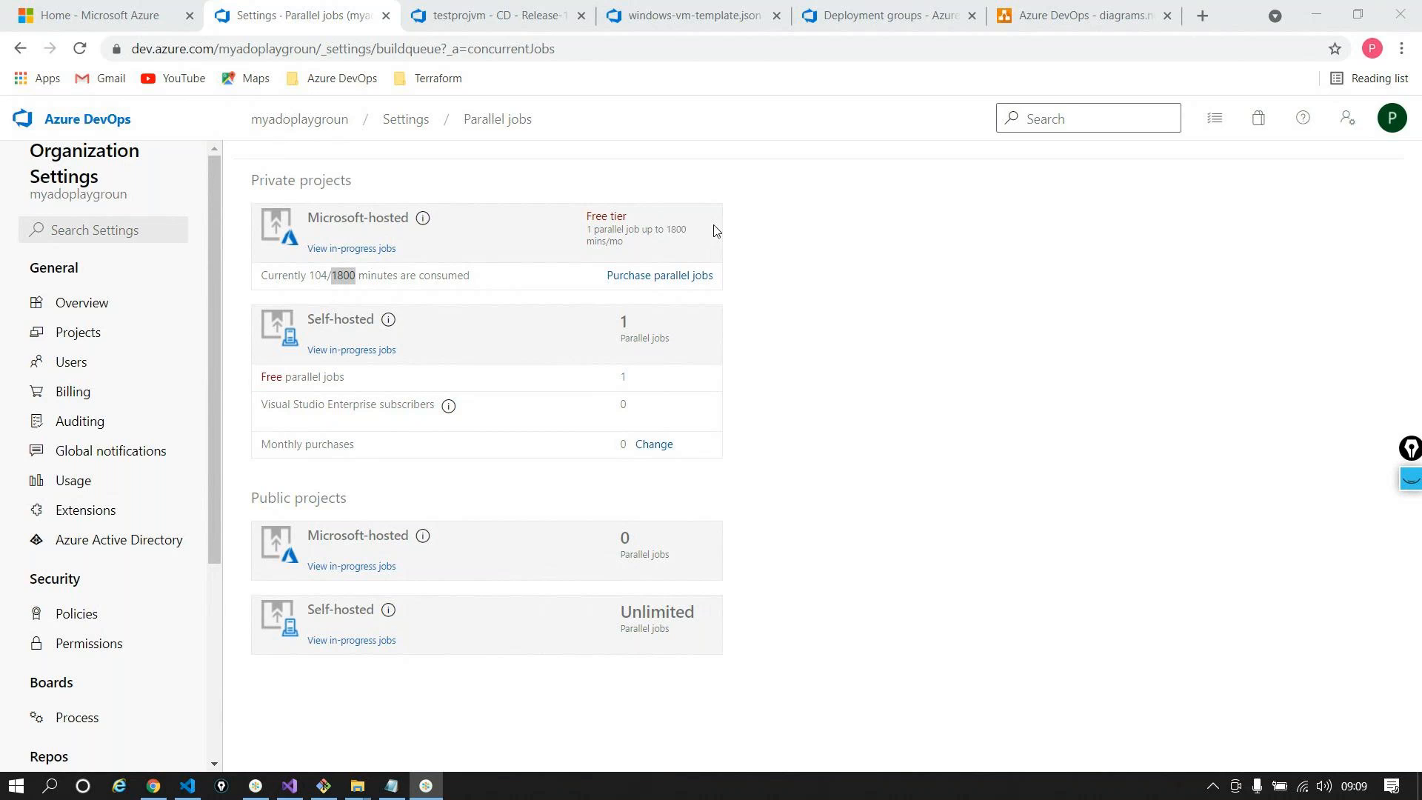
{"action": "left_click", "coordinate": [1300, 11]}
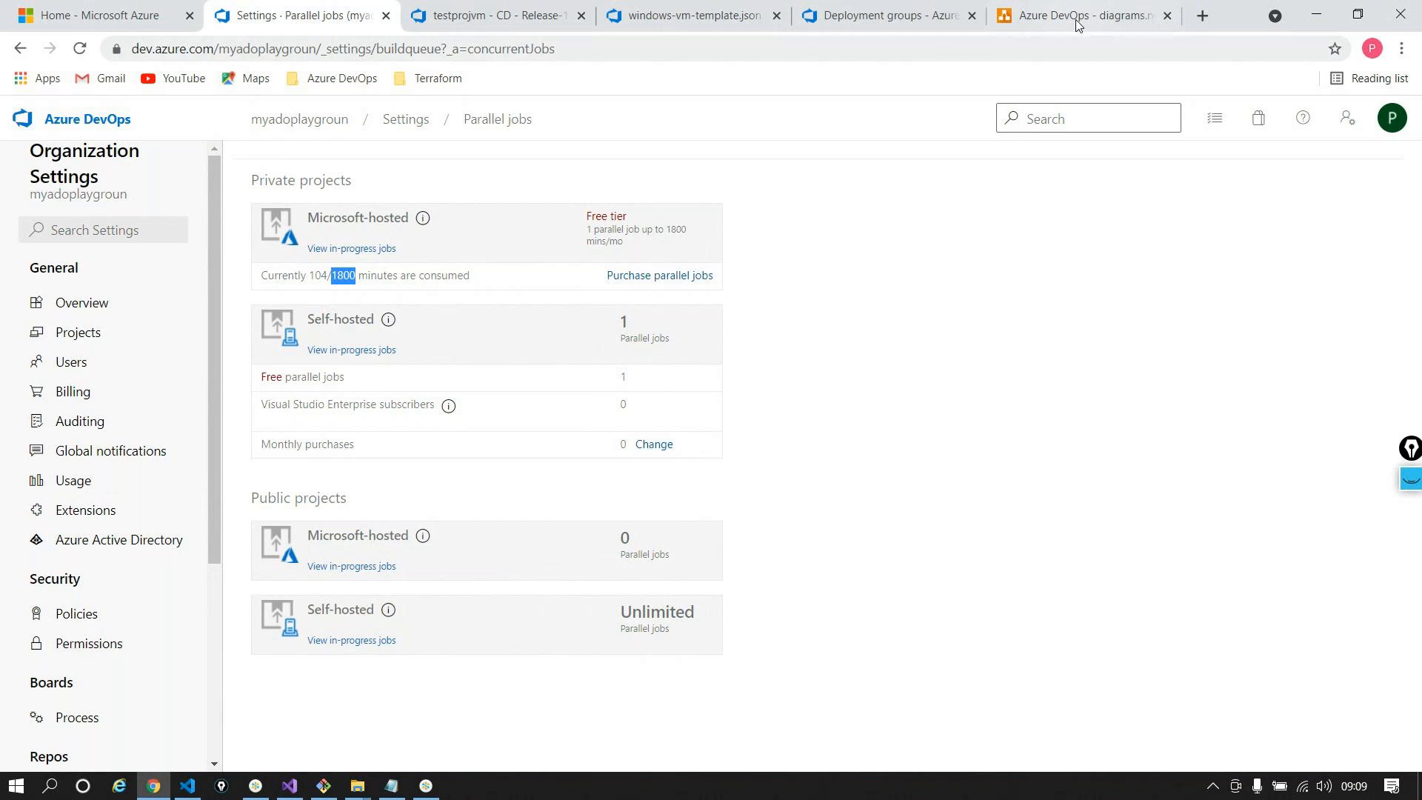
{"action": "left_click", "coordinate": [1202, 15]}
Search Google for 'azure devops labs' and open the azuredevopslabs.com getting-started labs page
{"action": "type", "text": "a"}
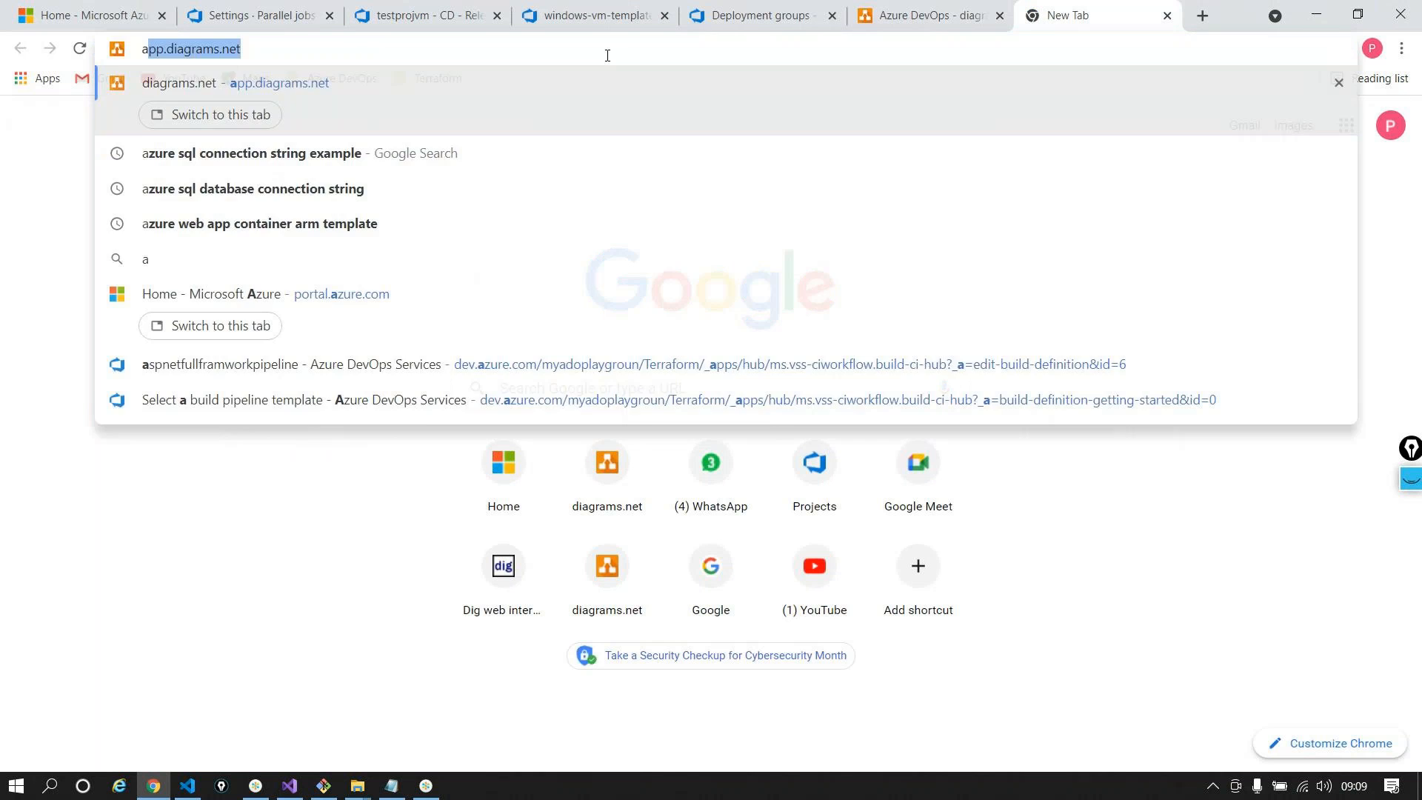
{"action": "type", "text": "zure d"}
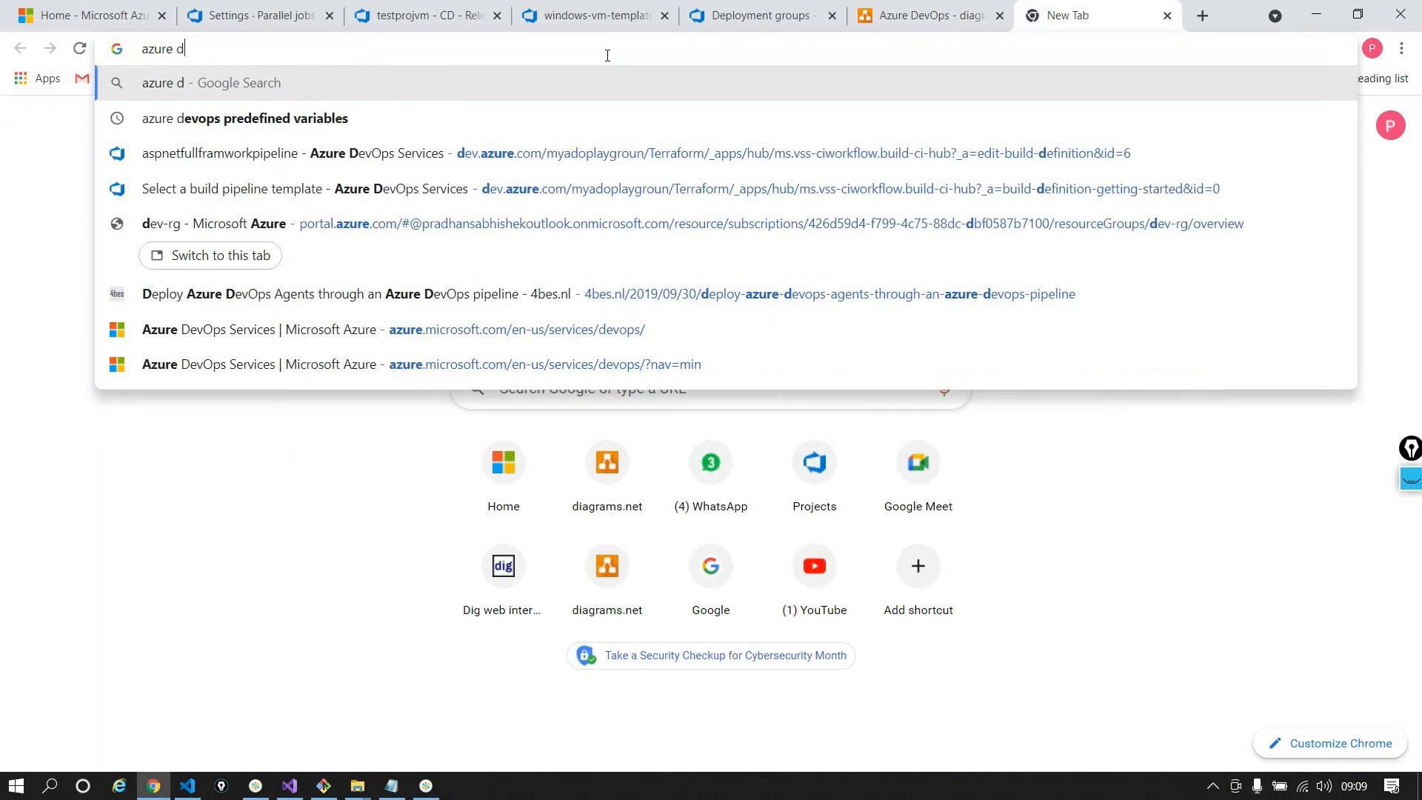
{"action": "type", "text": "evops"}
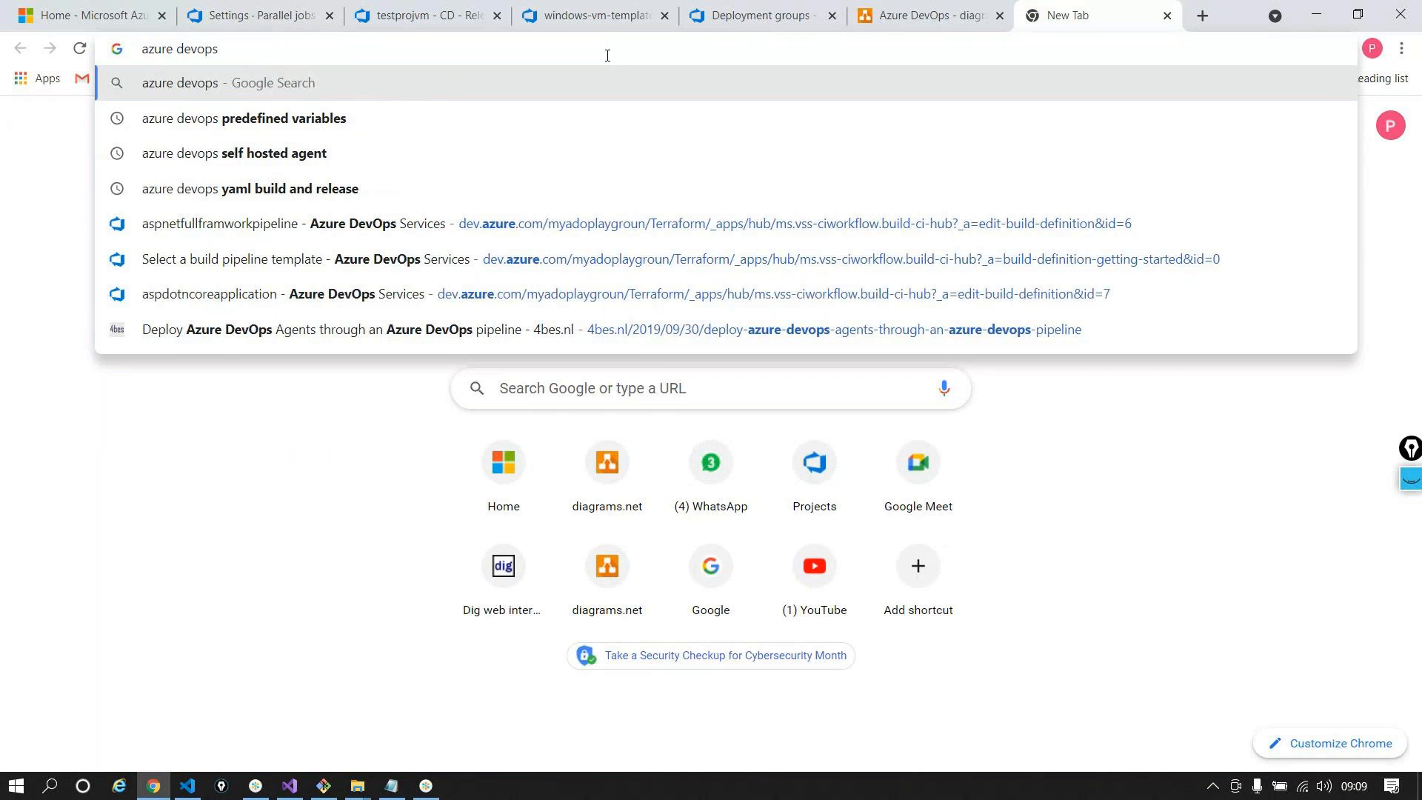
{"action": "type", "text": " labs"}
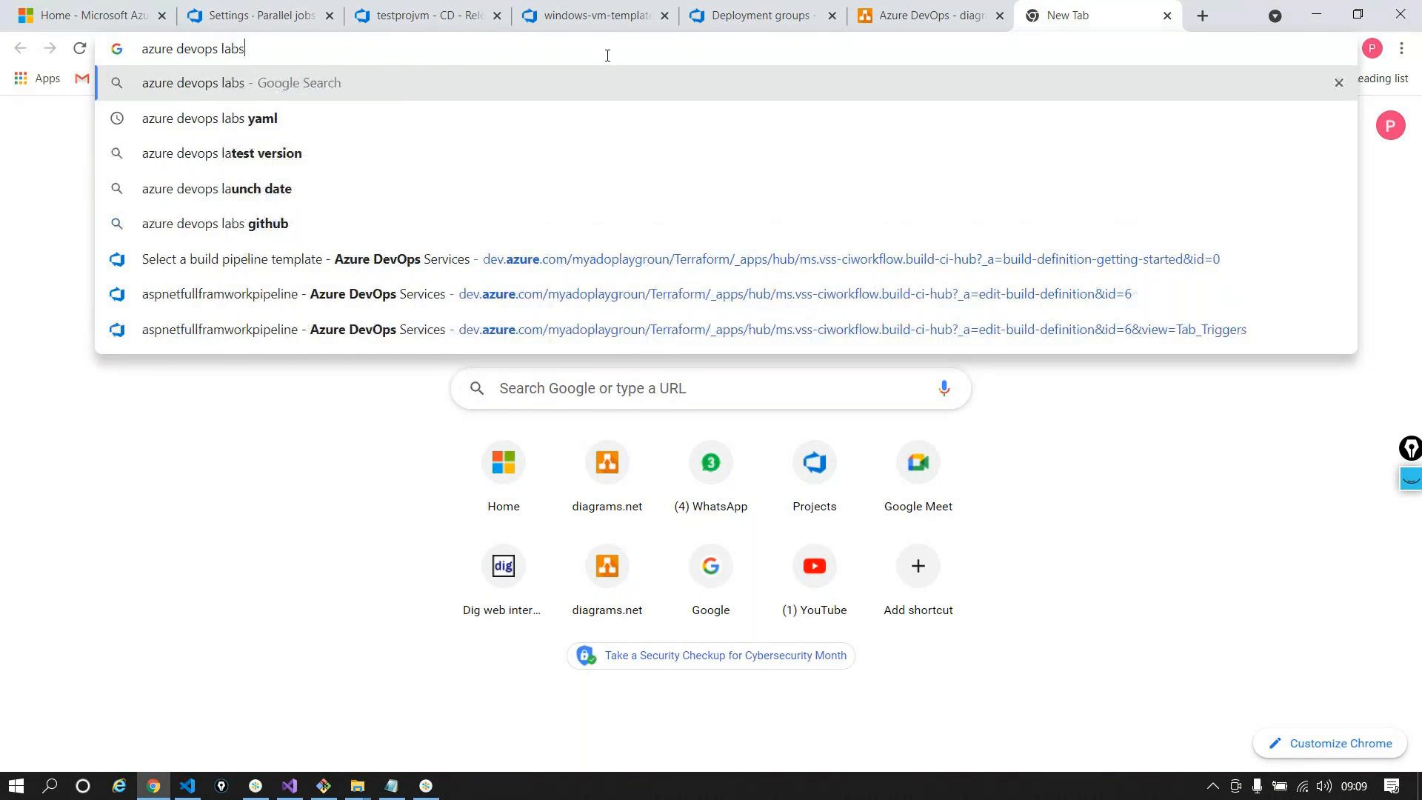
{"action": "key", "text": "Return"}
{"action": "left_click", "coordinate": [249, 299]}
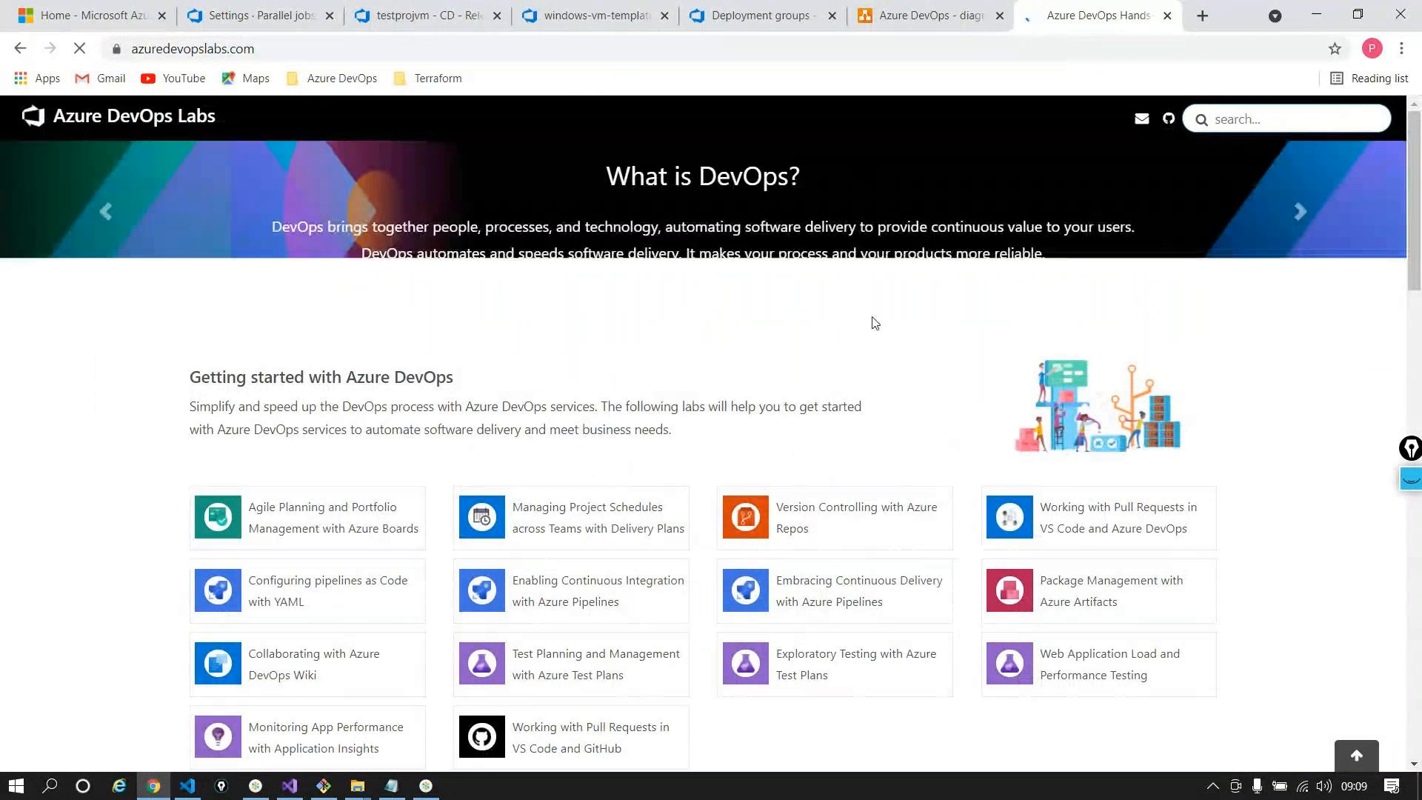
{"action": "scroll", "coordinate": [415, 459], "scroll_direction": "down", "scroll_amount": 1}
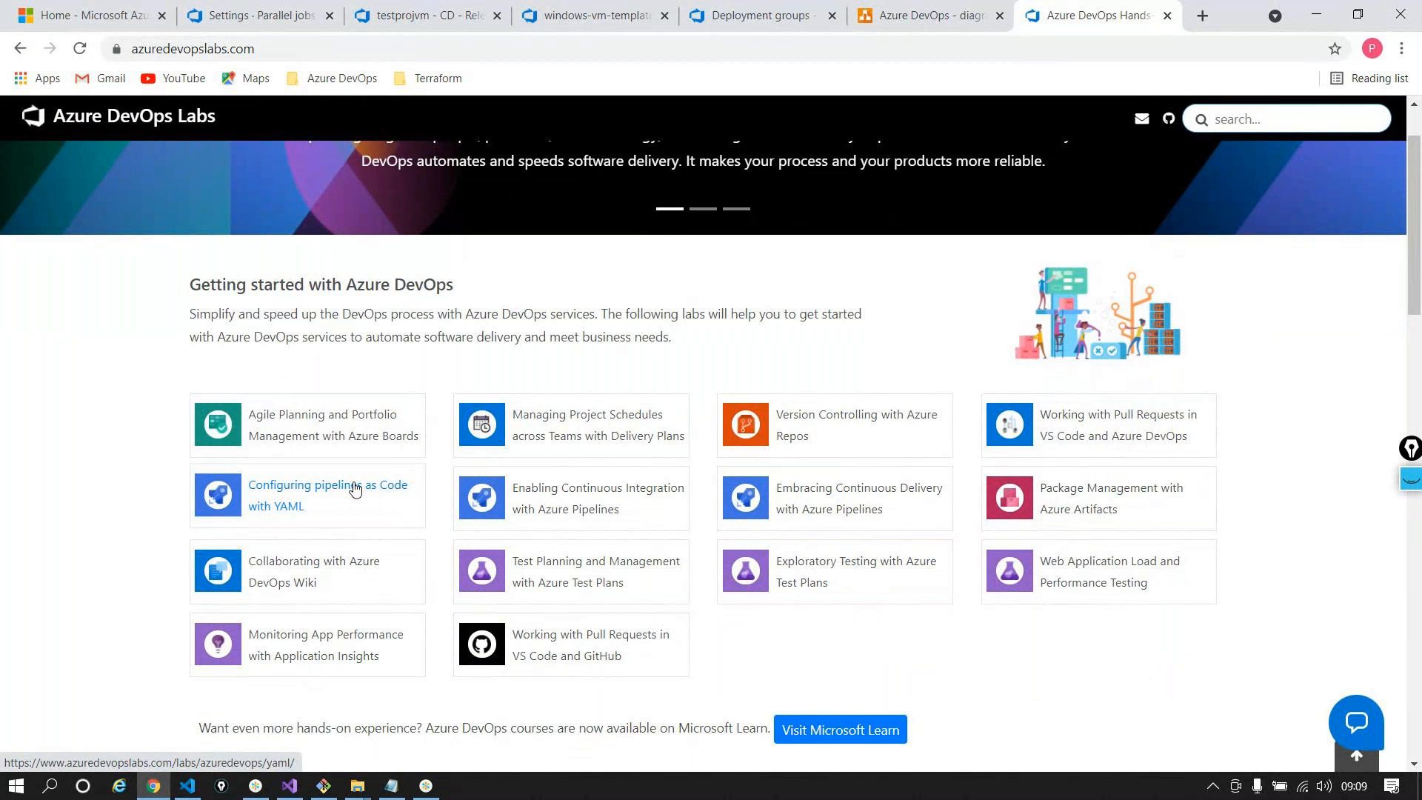
Open the 'Configuring pipelines as Code with YAML' lab, read through it, and return to the labs home
{"action": "left_click", "coordinate": [355, 488]}
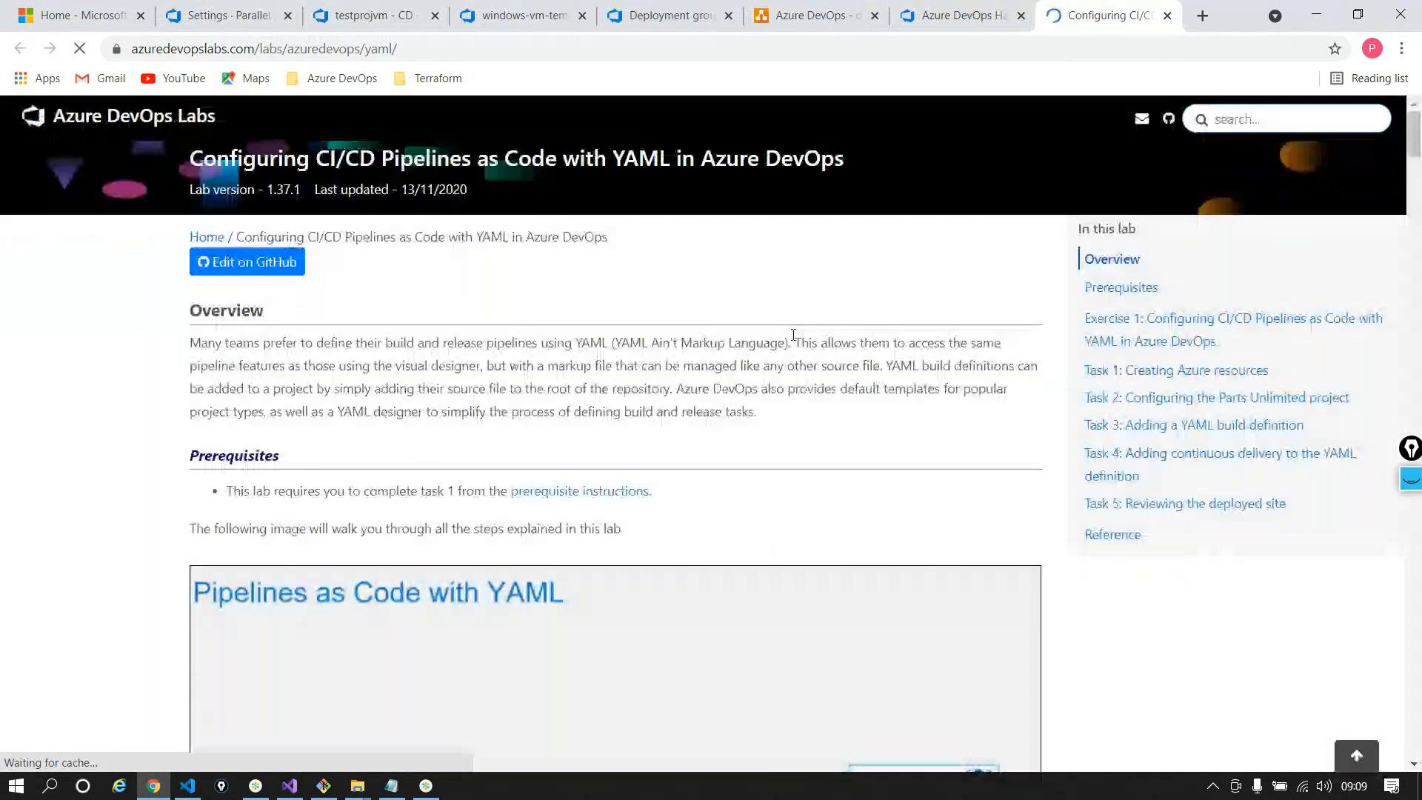
{"action": "scroll", "coordinate": [773, 367], "scroll_direction": "down", "scroll_amount": 10}
{"action": "scroll", "coordinate": [776, 374], "scroll_direction": "down", "scroll_amount": 12}
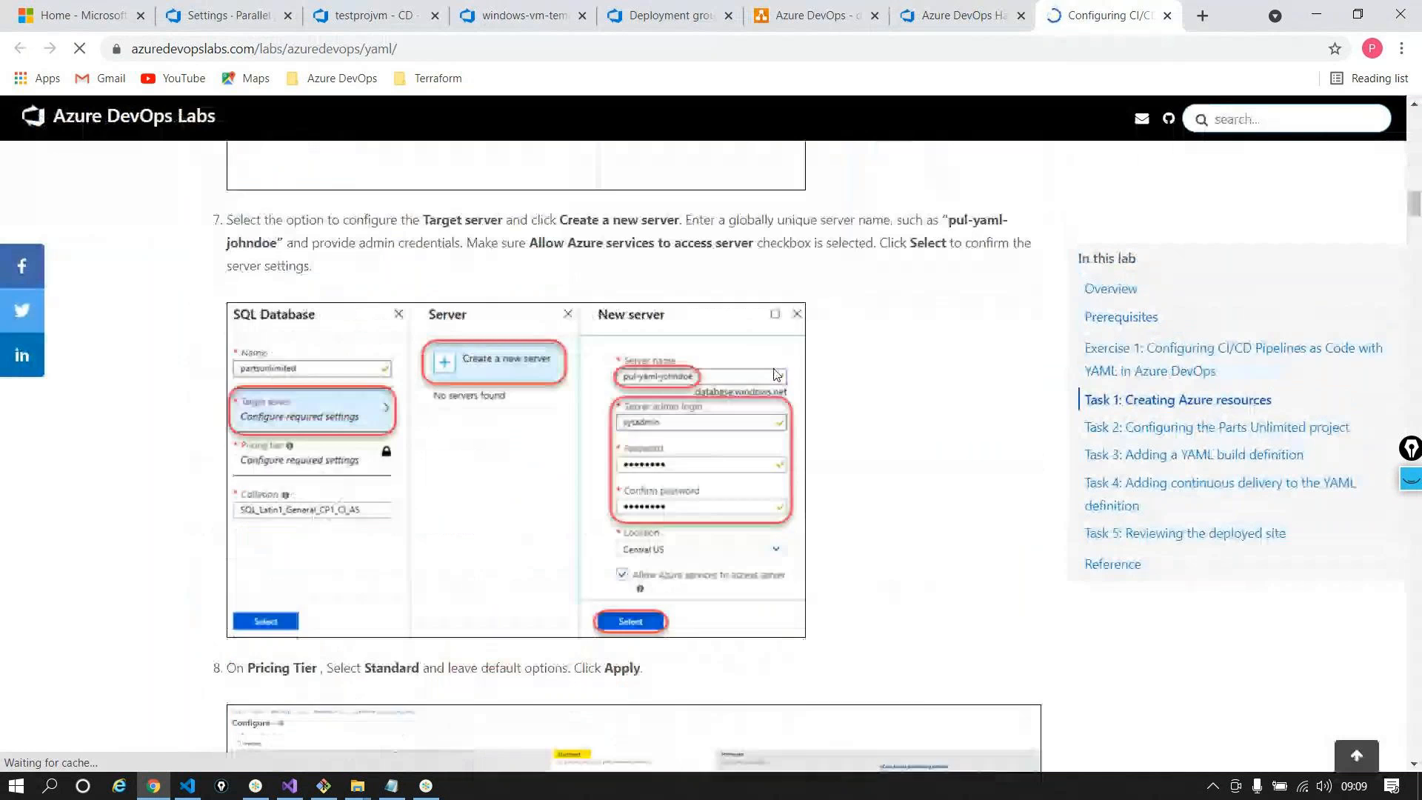
{"action": "scroll", "coordinate": [776, 374], "scroll_direction": "down", "scroll_amount": 10}
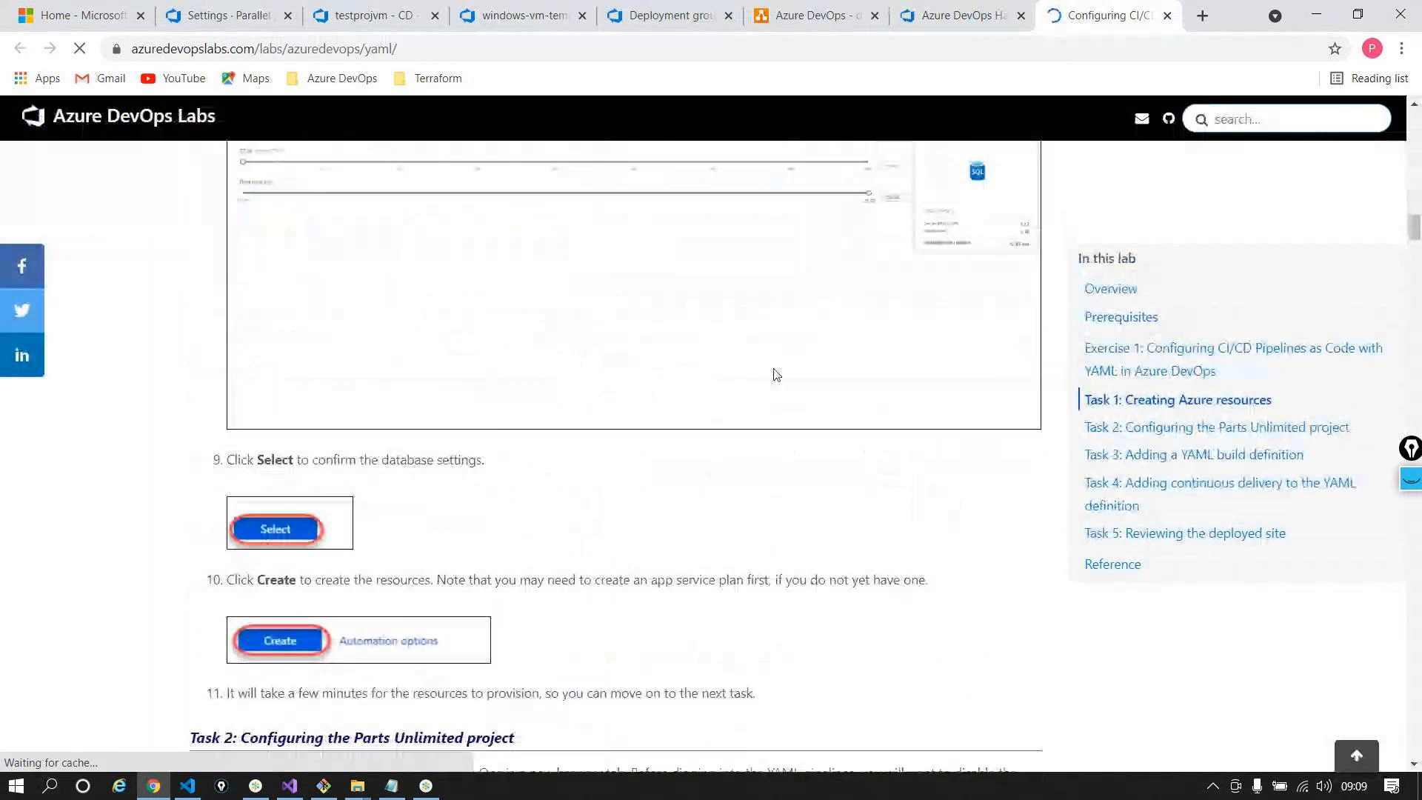
{"action": "scroll", "coordinate": [776, 374], "scroll_direction": "down", "scroll_amount": 10}
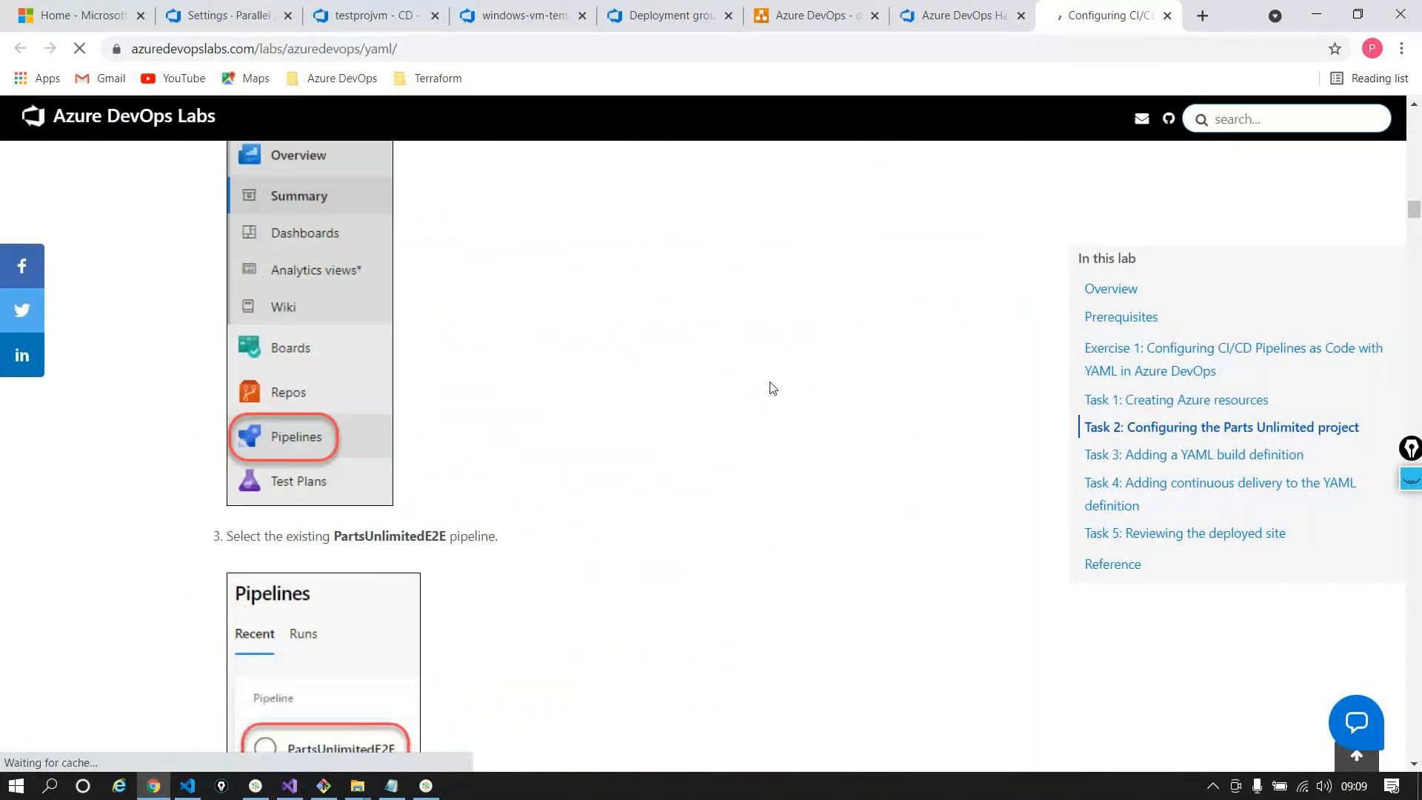
{"action": "scroll", "coordinate": [771, 387], "scroll_direction": "down", "scroll_amount": 15}
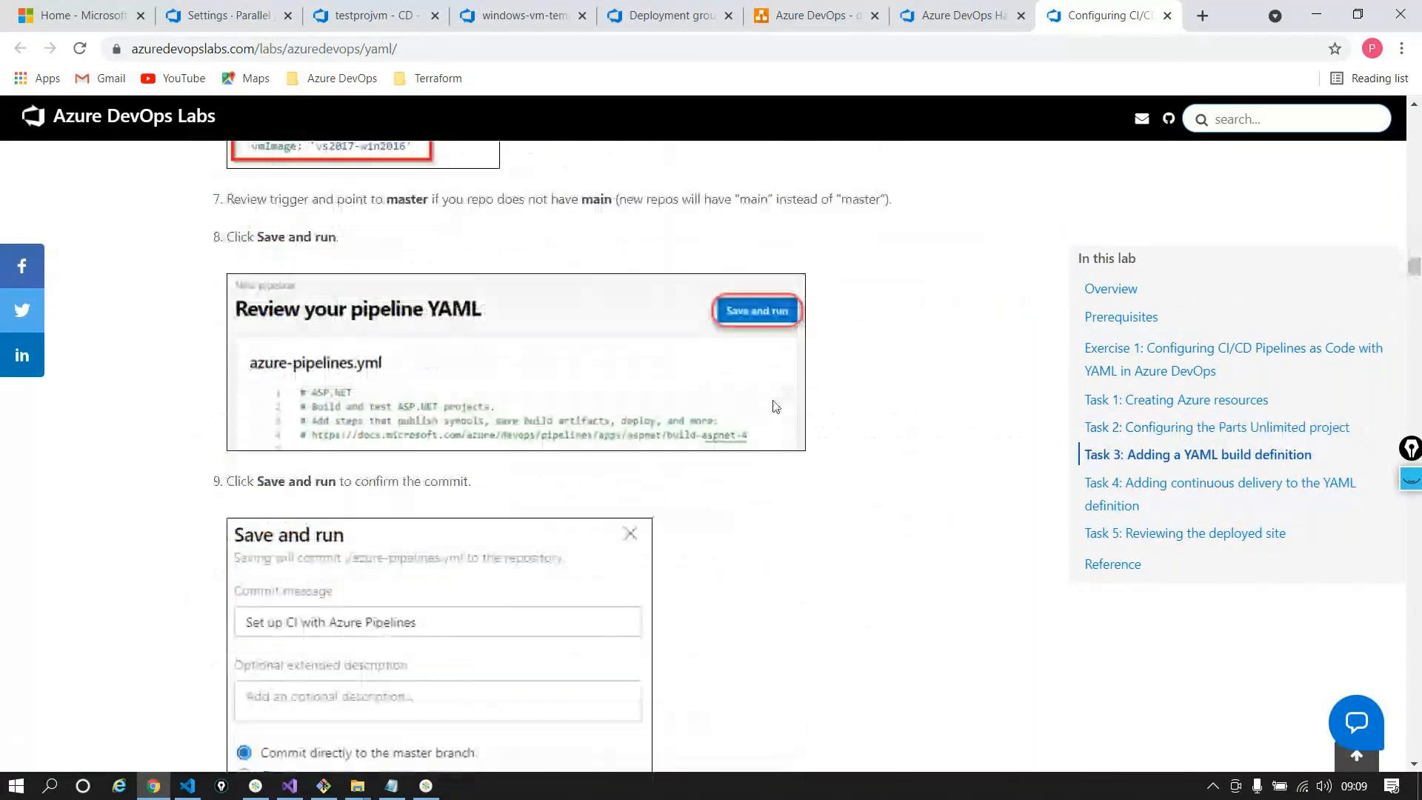
{"action": "scroll", "coordinate": [775, 406], "scroll_direction": "down", "scroll_amount": 9}
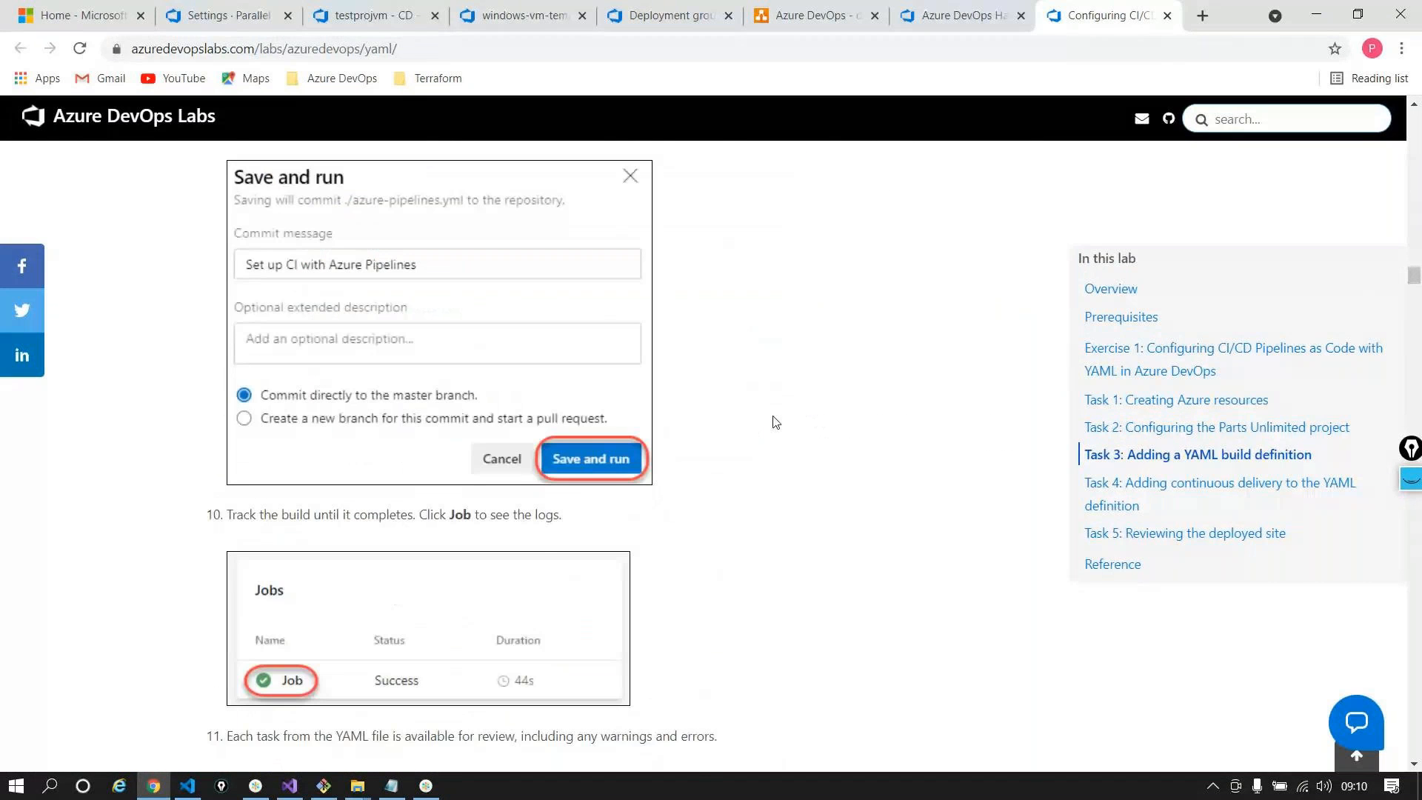
{"action": "scroll", "coordinate": [775, 422], "scroll_direction": "down", "scroll_amount": 20}
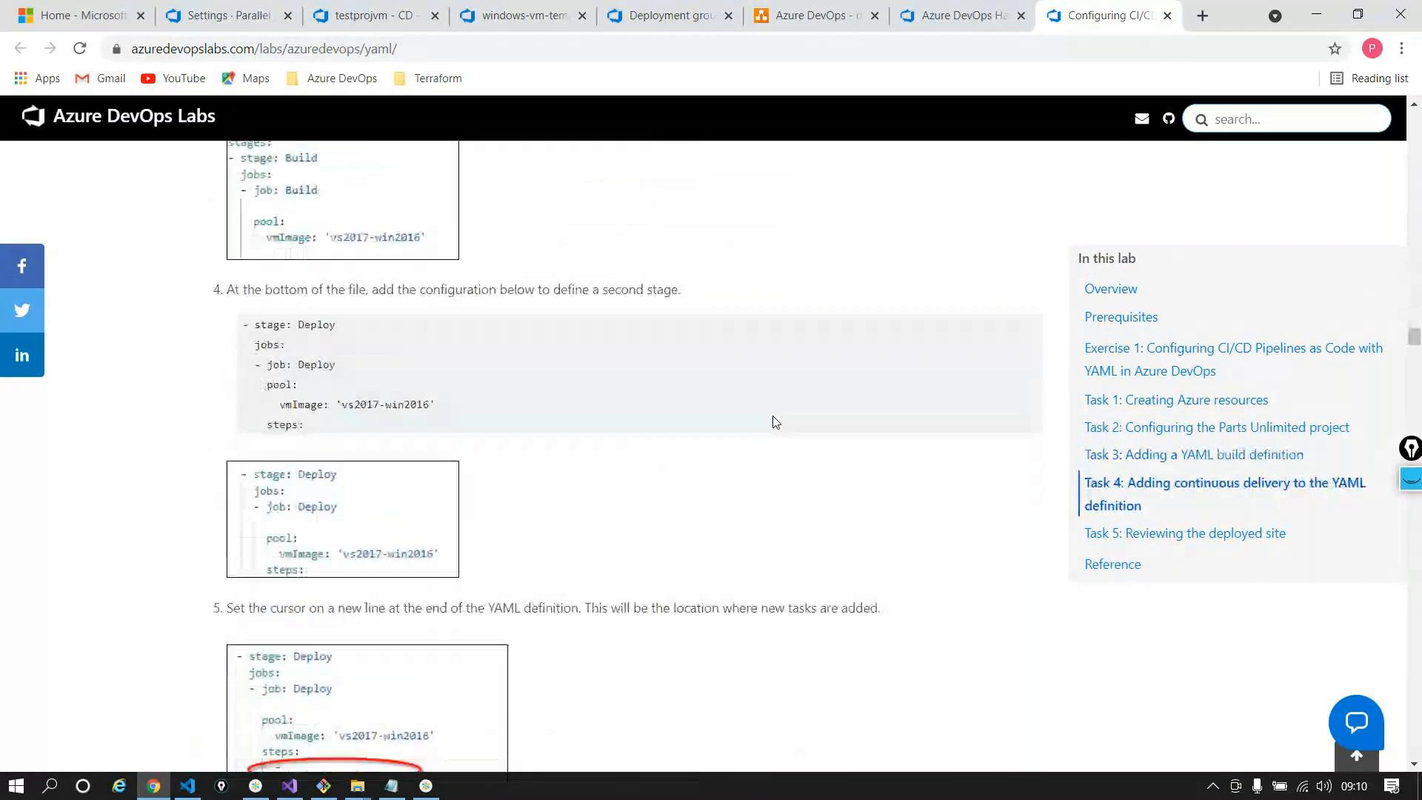
{"action": "scroll", "coordinate": [775, 422], "scroll_direction": "down", "scroll_amount": 15}
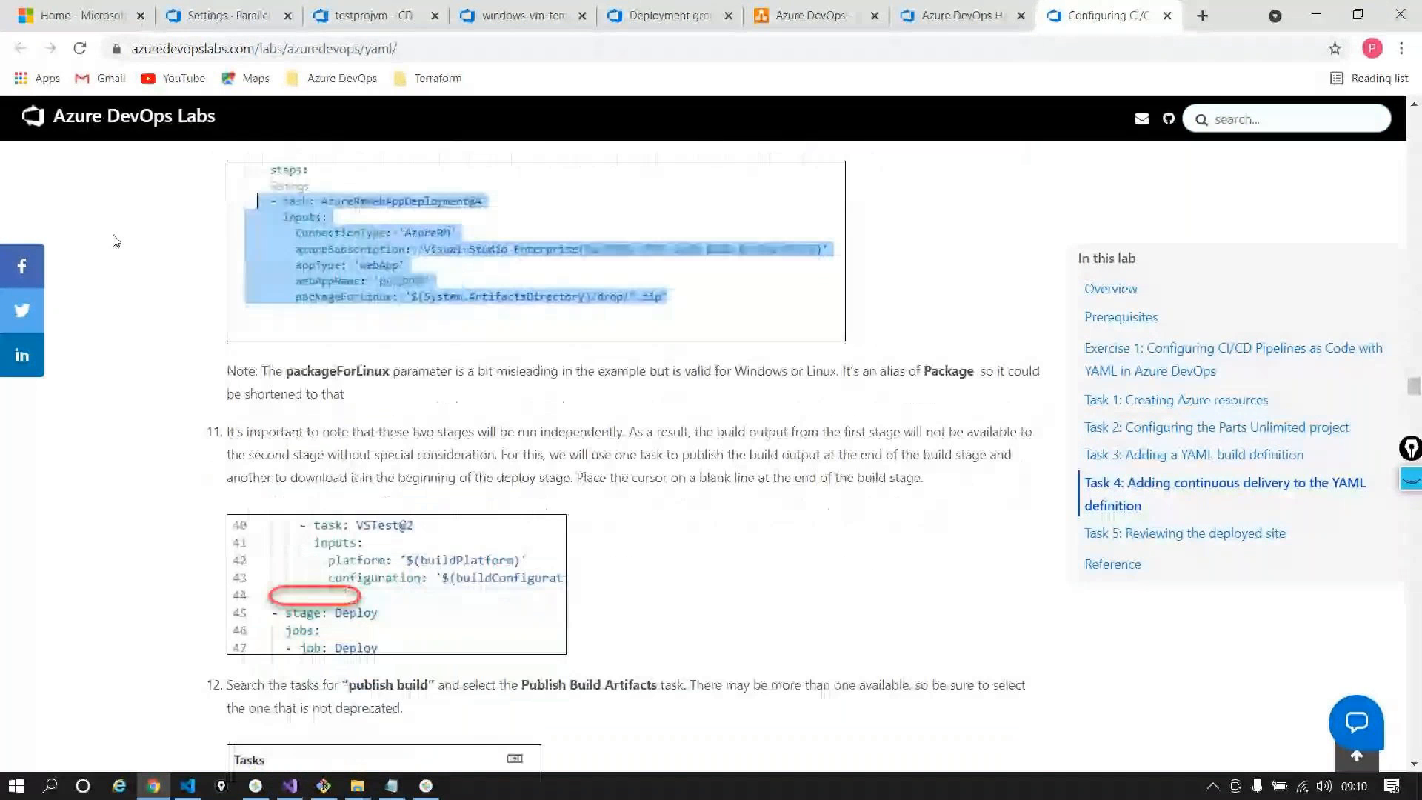
{"action": "left_click", "coordinate": [955, 15]}
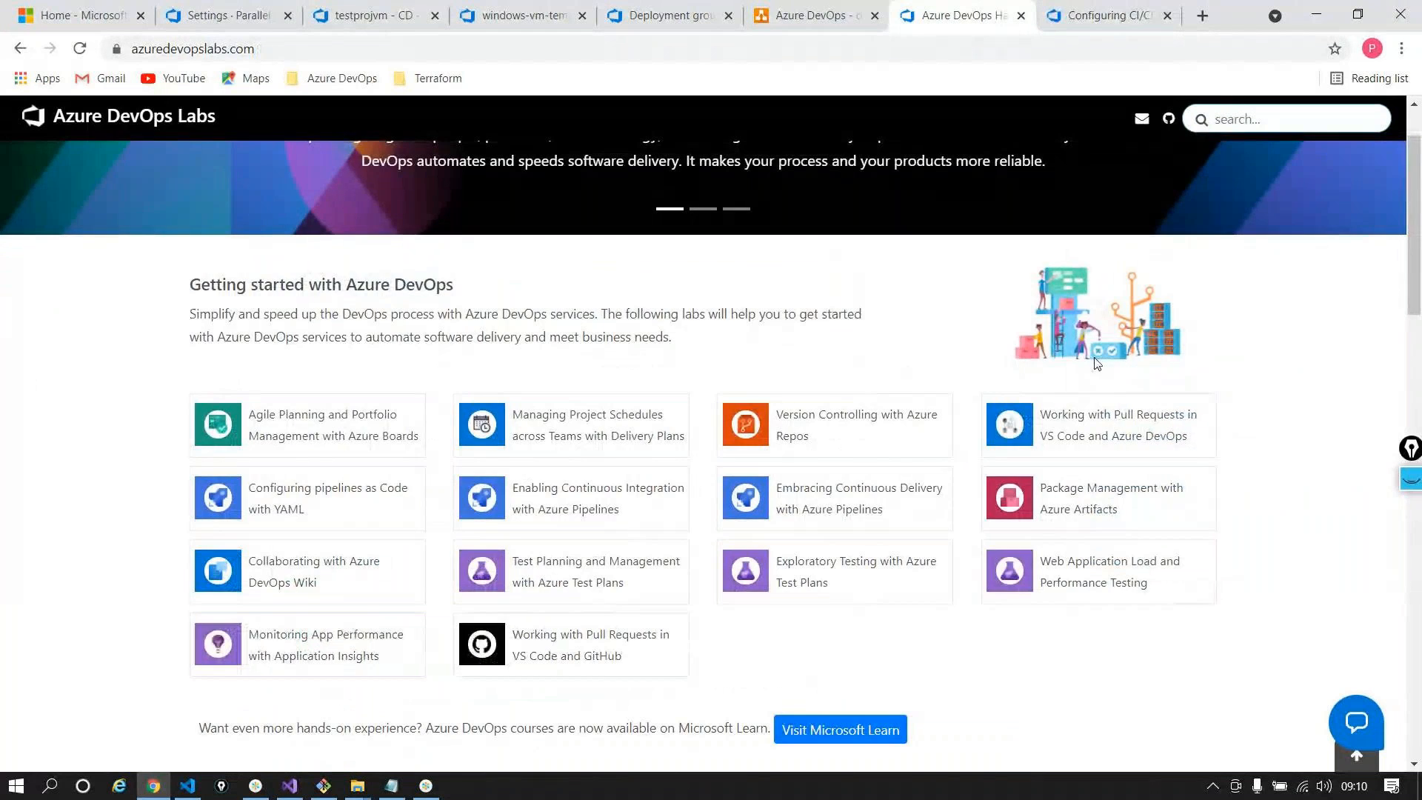
Open the Terraform infrastructure automation lab from the Azure DevOps Labs home page
{"action": "scroll", "coordinate": [1052, 366], "scroll_direction": "down", "scroll_amount": 5}
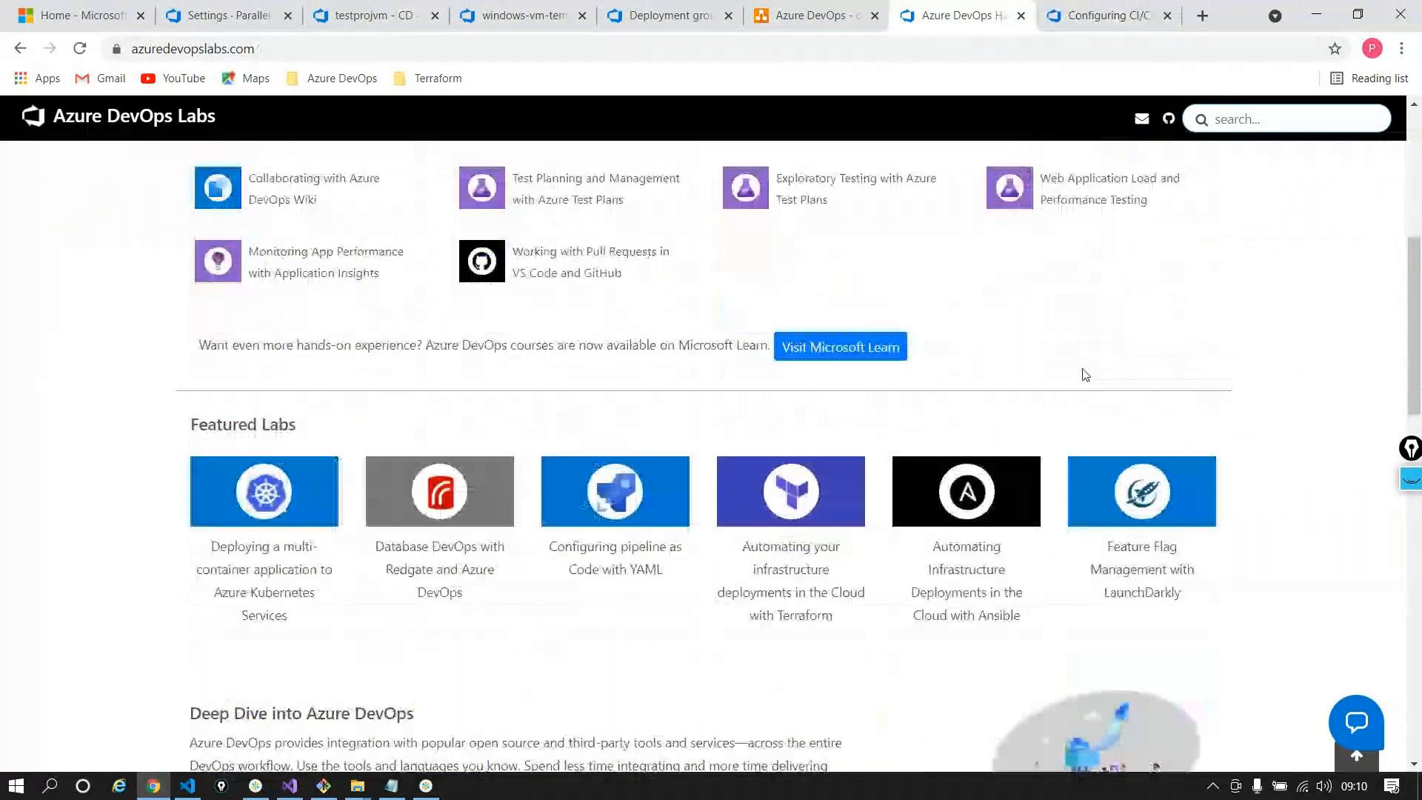
{"action": "scroll", "coordinate": [1082, 374], "scroll_direction": "down", "scroll_amount": 1}
{"action": "left_click", "coordinate": [810, 460]}
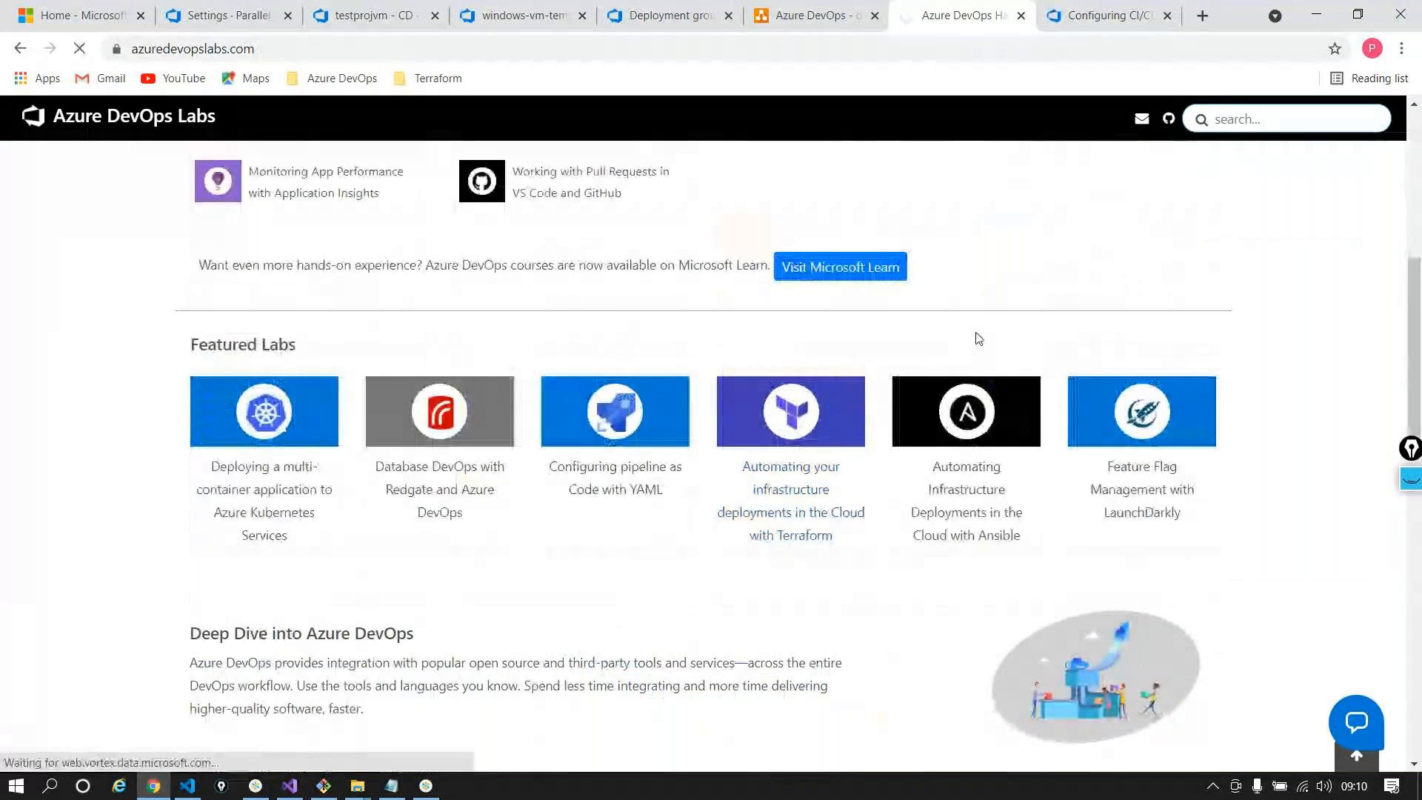
Read through the lab and open its Azure DevOps Demo Generator link in a new tab
{"action": "scroll", "coordinate": [566, 326], "scroll_direction": "down", "scroll_amount": 7}
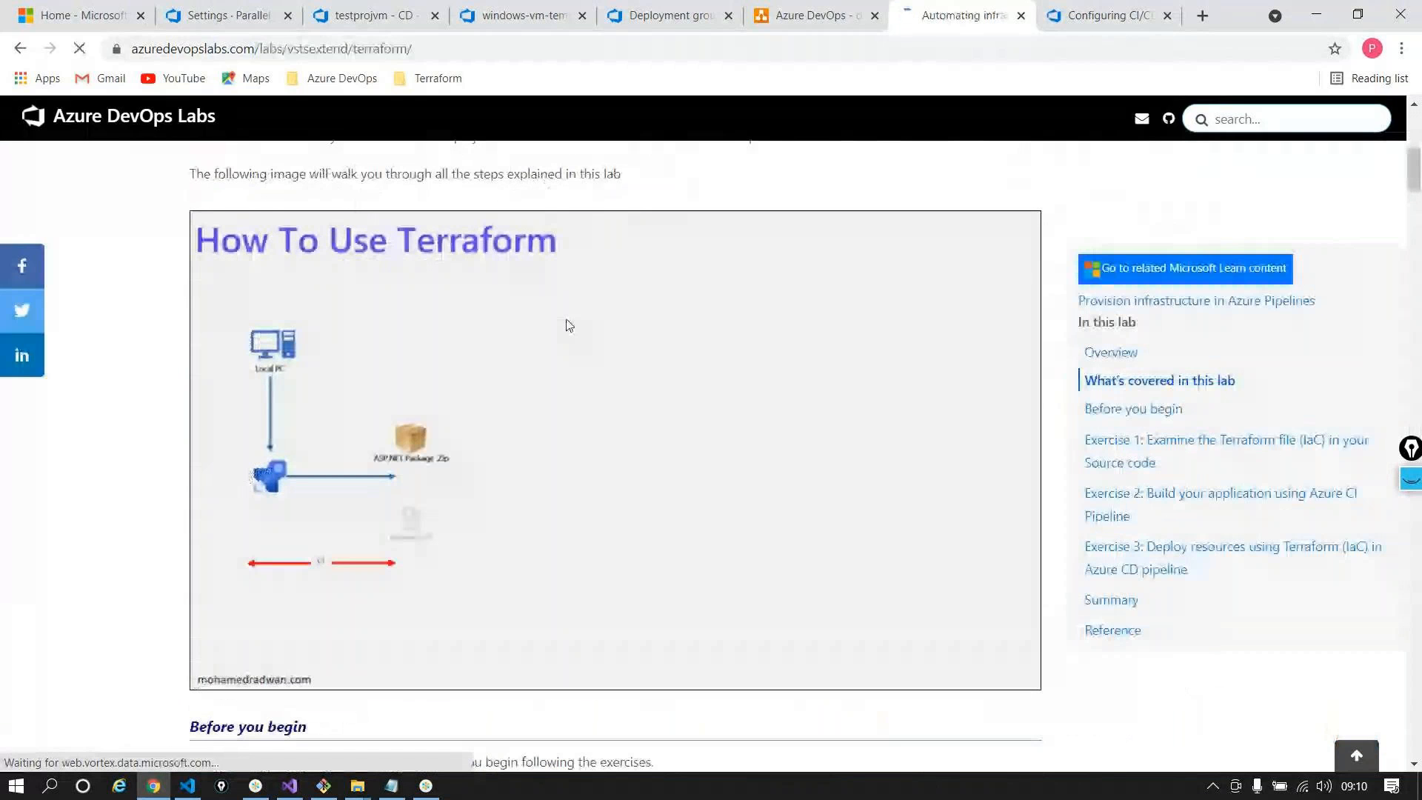
{"action": "scroll", "coordinate": [567, 325], "scroll_direction": "down", "scroll_amount": 20}
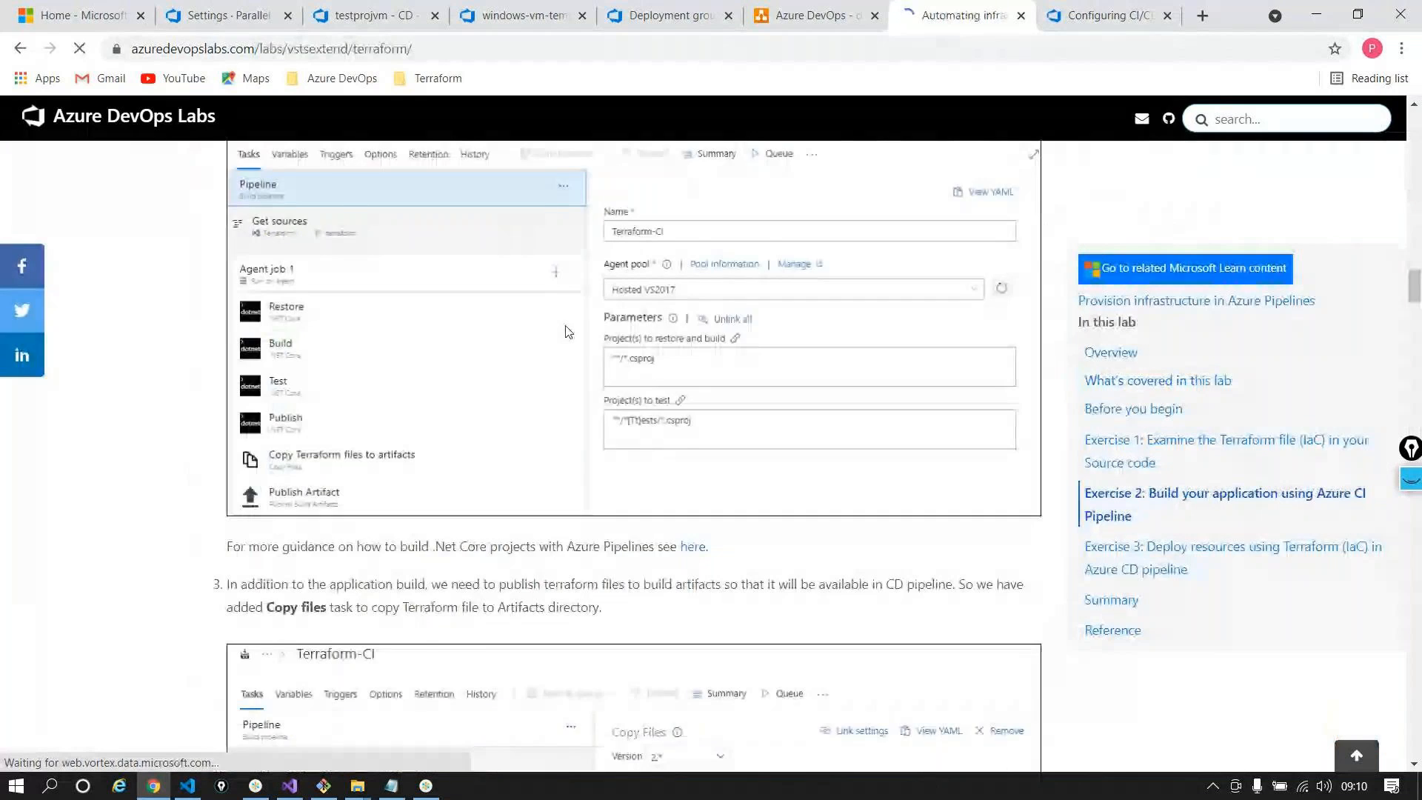
{"action": "scroll", "coordinate": [574, 393], "scroll_direction": "down", "scroll_amount": 15}
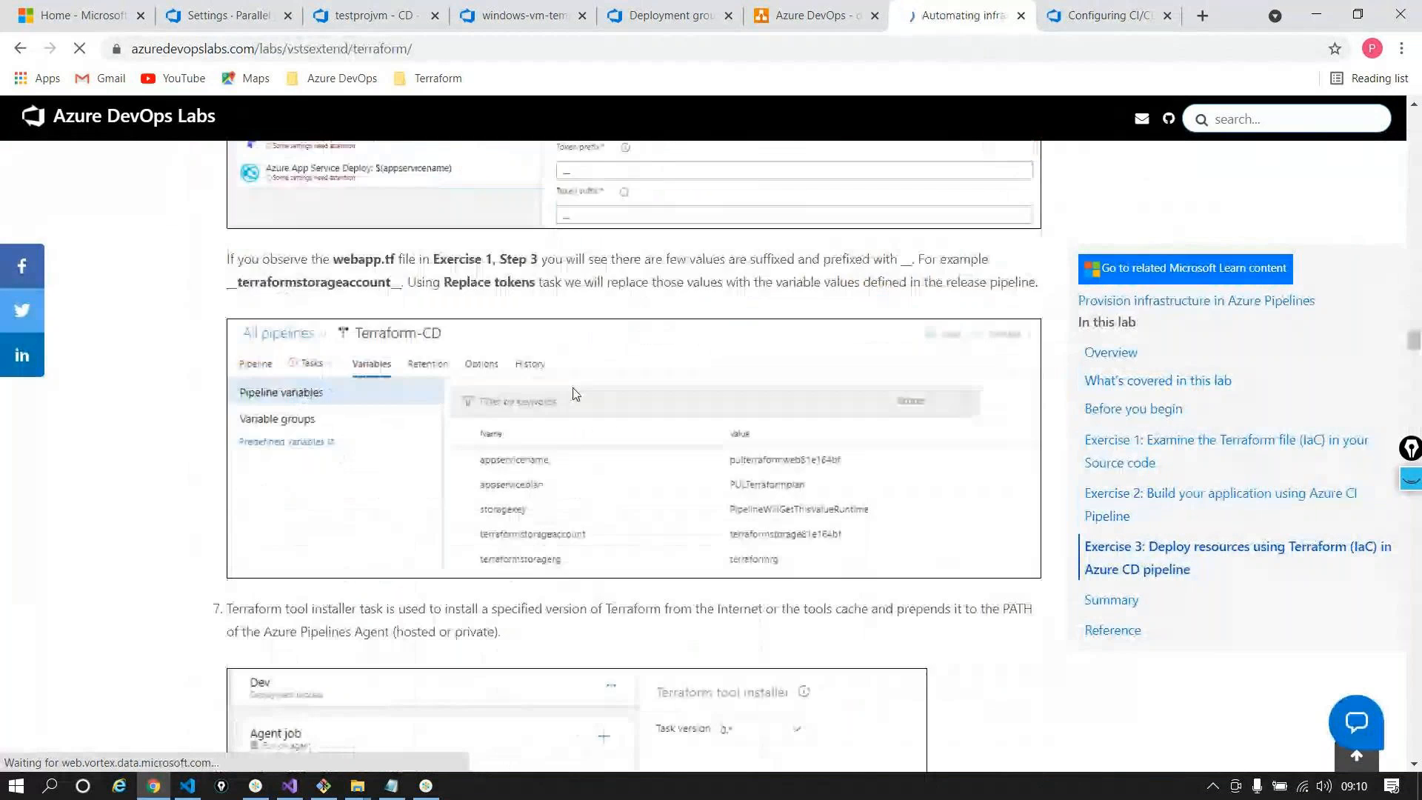
{"action": "scroll", "coordinate": [580, 410], "scroll_direction": "down", "scroll_amount": 20}
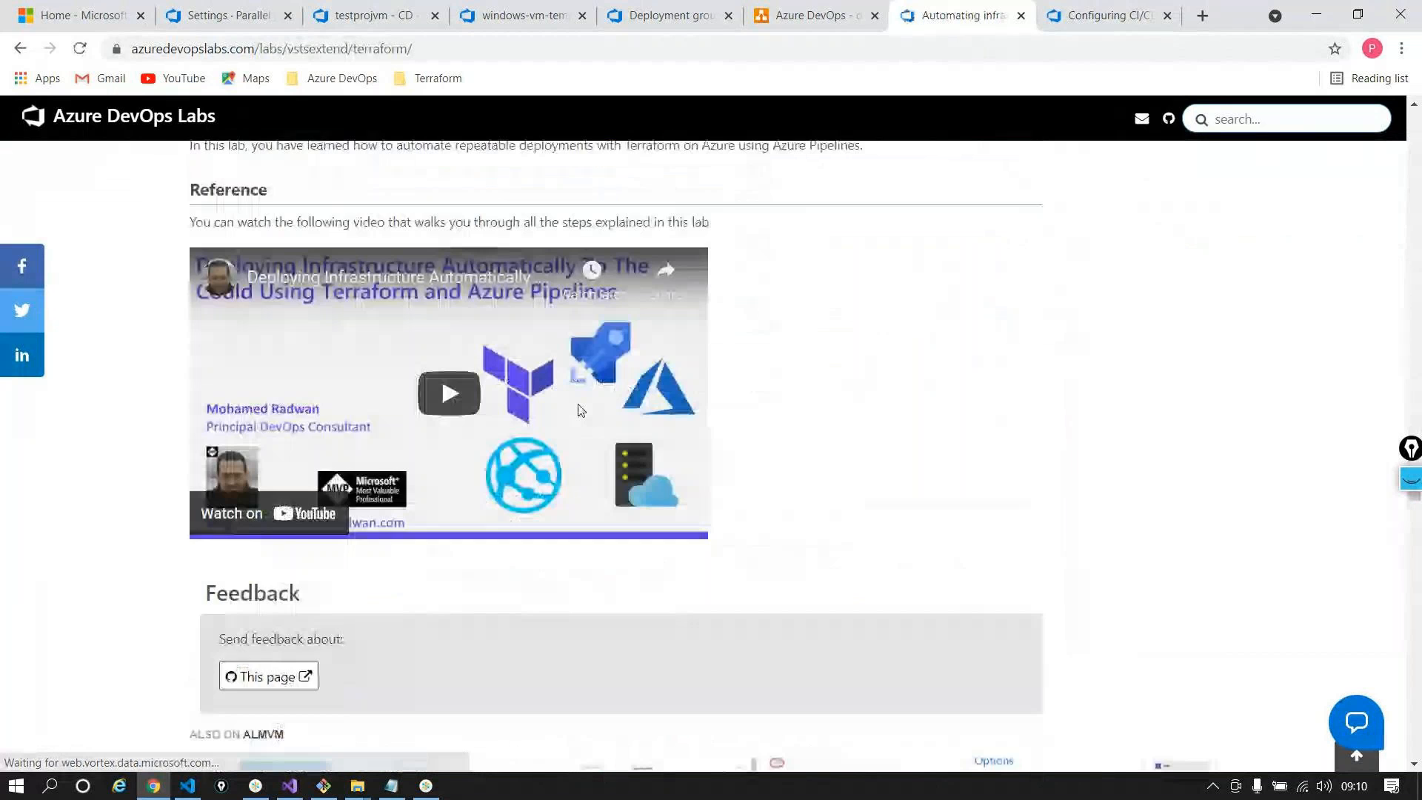
{"action": "scroll", "coordinate": [581, 410], "scroll_direction": "up", "scroll_amount": 15}
{"action": "scroll", "coordinate": [581, 409], "scroll_direction": "up", "scroll_amount": 20}
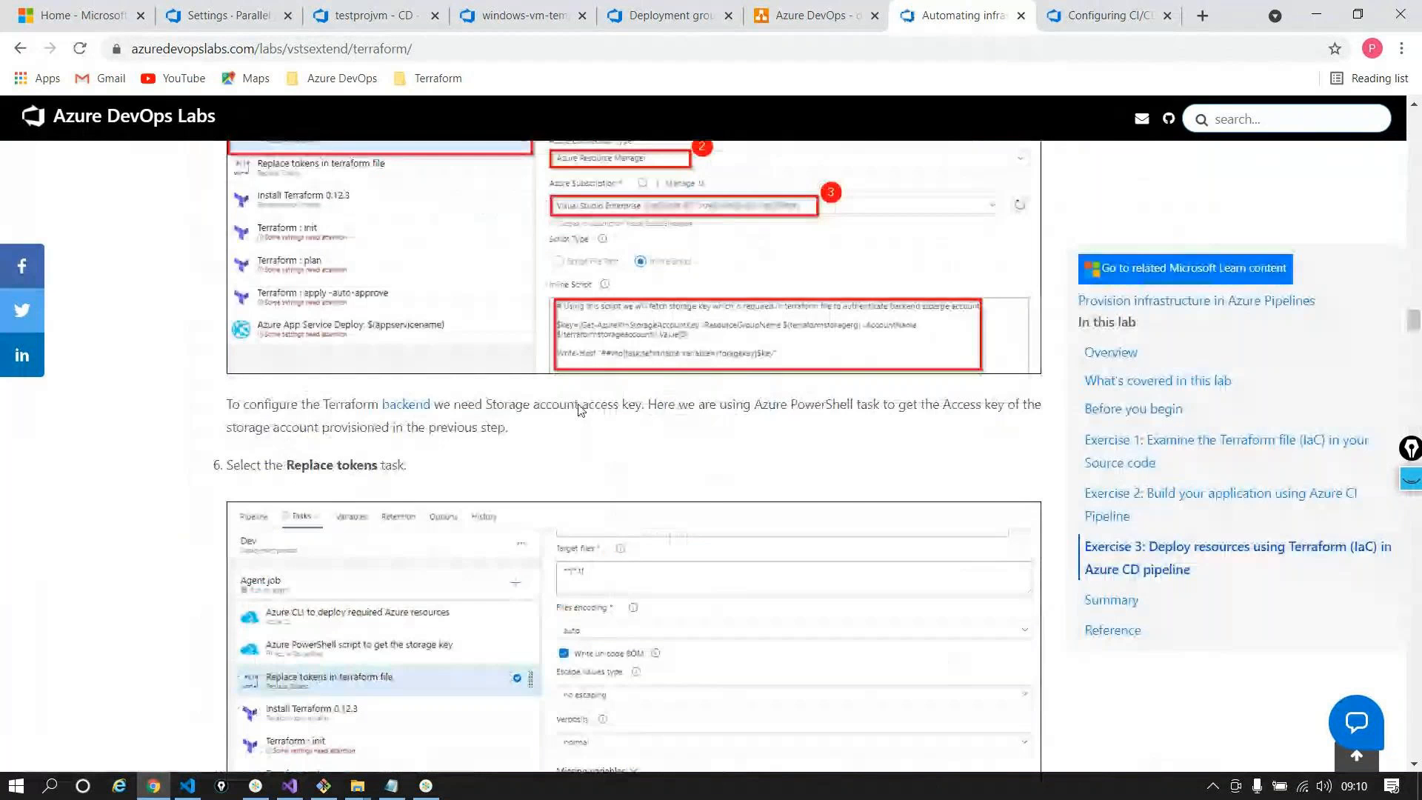
{"action": "scroll", "coordinate": [580, 410], "scroll_direction": "up", "scroll_amount": 20}
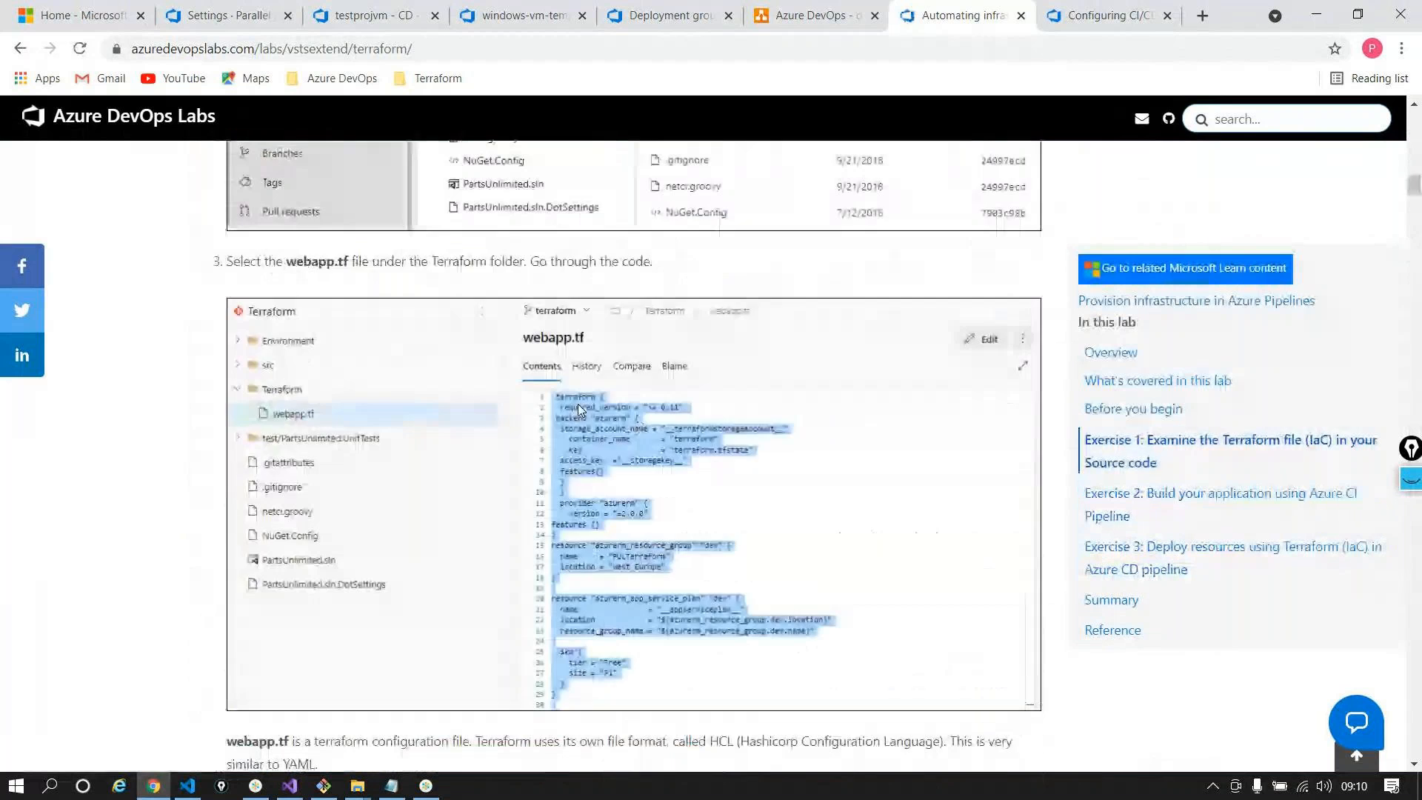
{"action": "scroll", "coordinate": [581, 410], "scroll_direction": "up", "scroll_amount": 8}
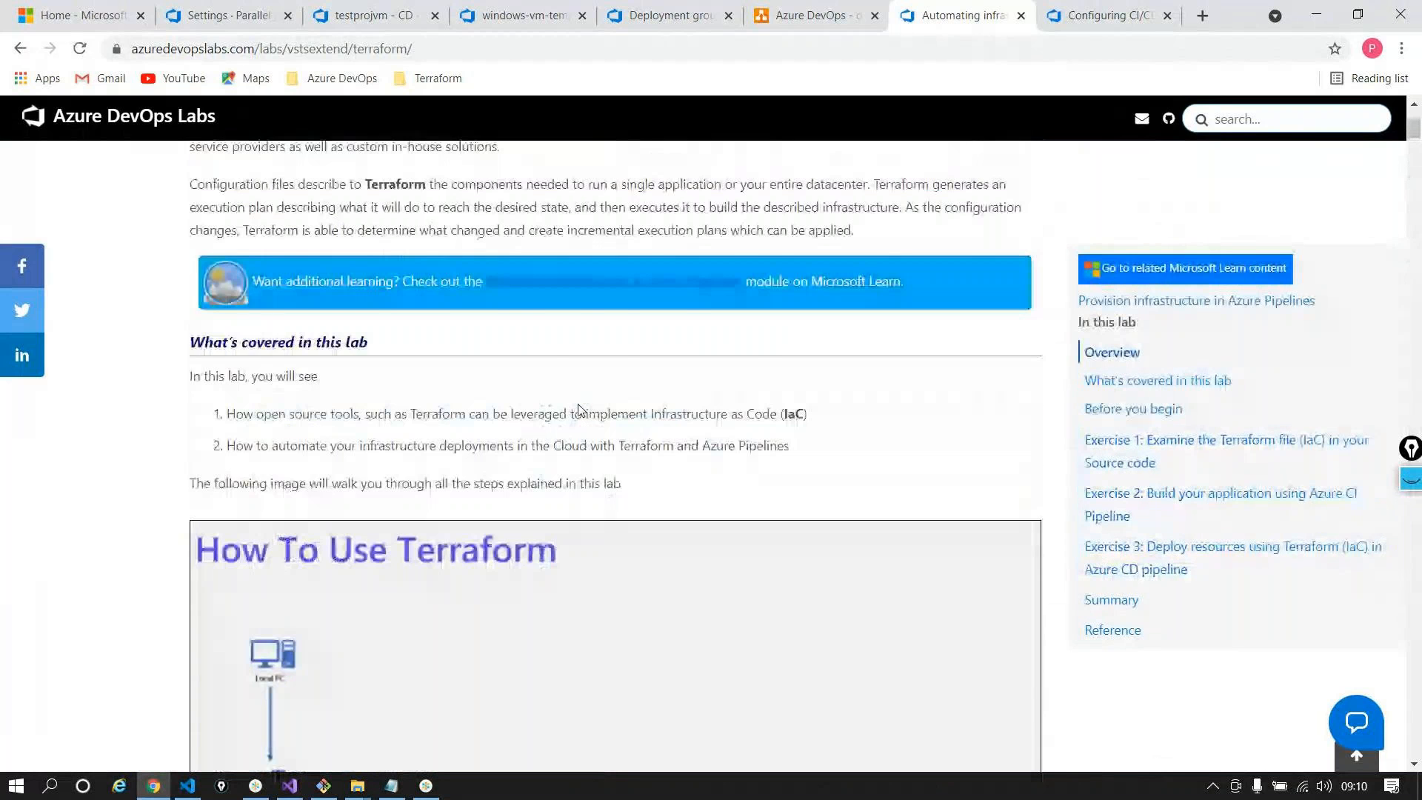
{"action": "scroll", "coordinate": [581, 409], "scroll_direction": "up", "scroll_amount": 4}
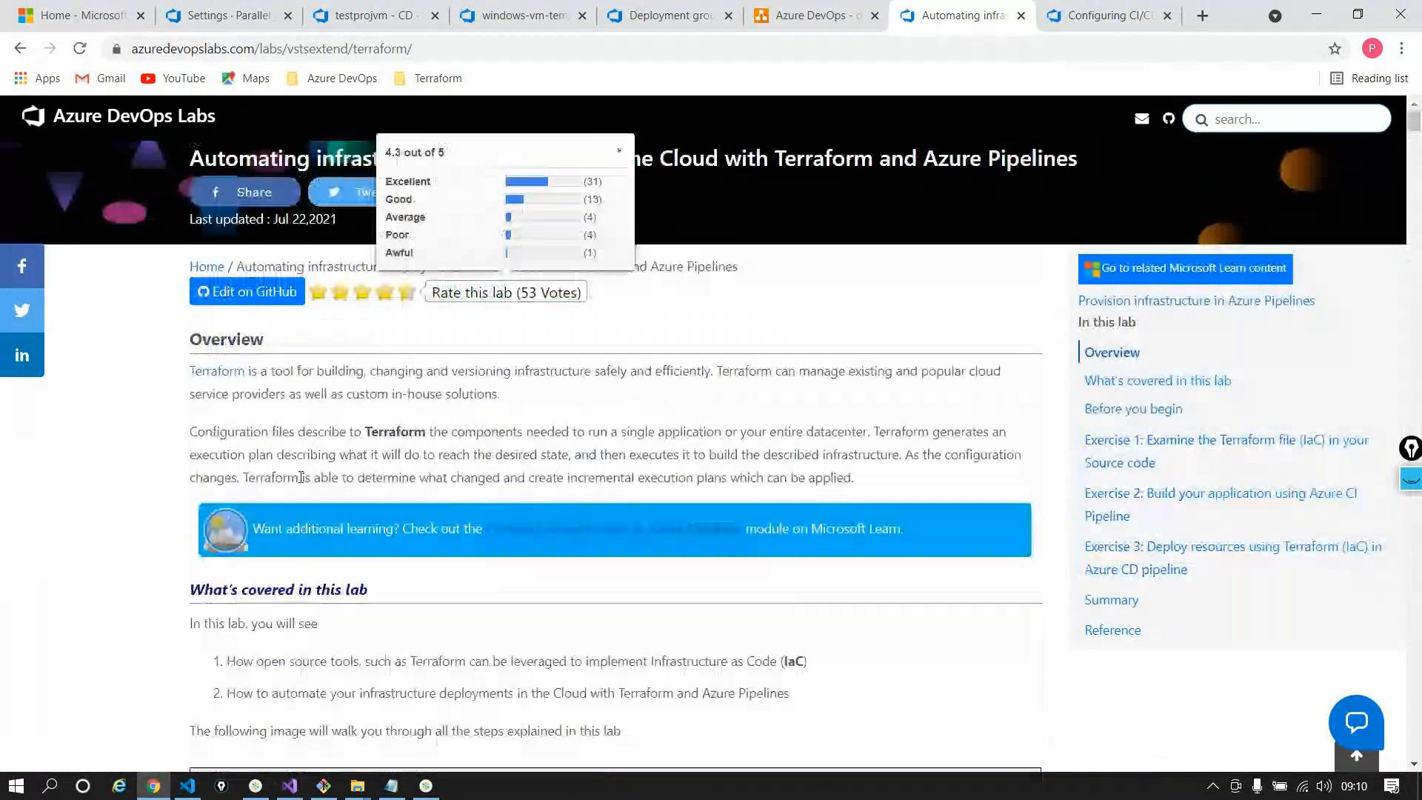
{"action": "scroll", "coordinate": [575, 447], "scroll_direction": "down", "scroll_amount": 10}
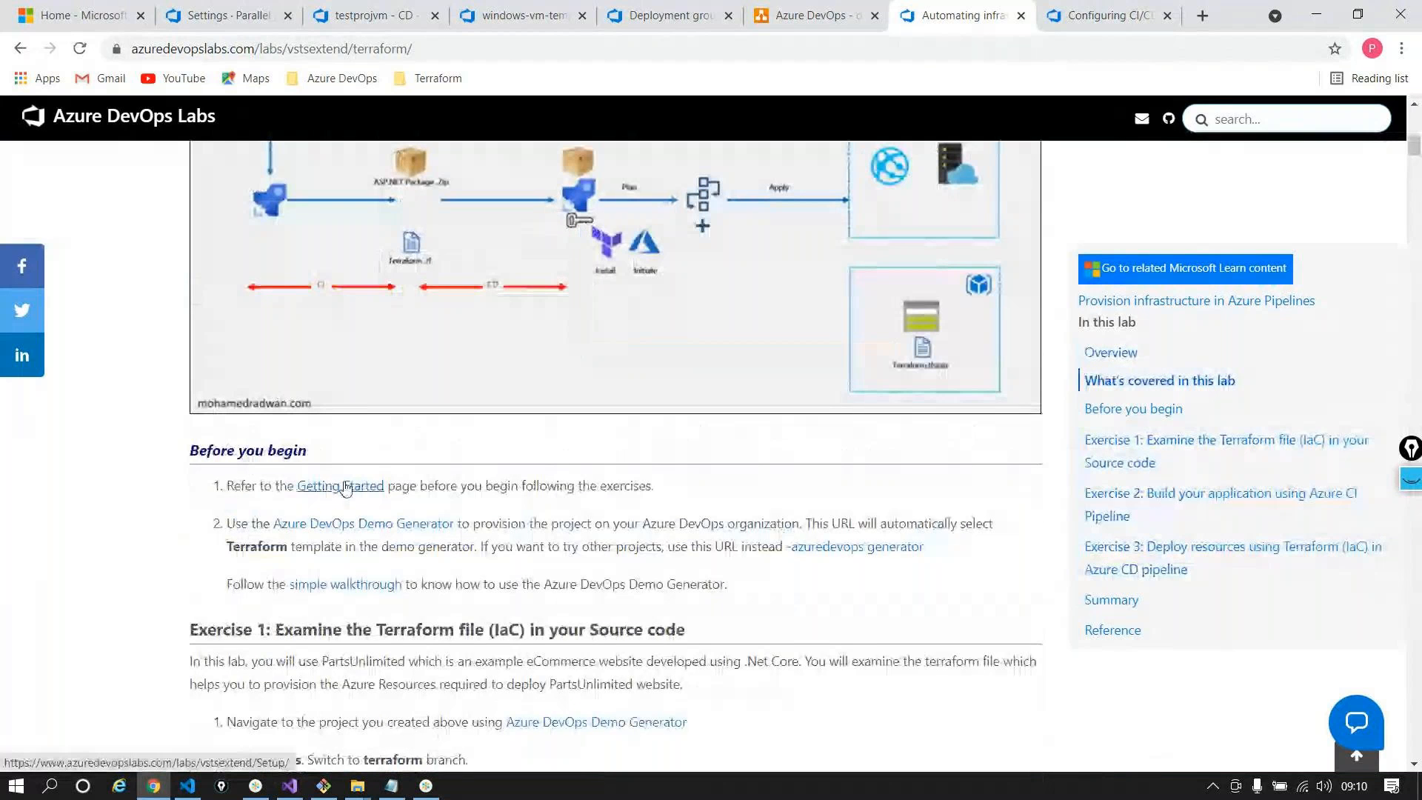
{"action": "right_click", "coordinate": [361, 527]}
{"action": "left_click", "coordinate": [367, 543]}
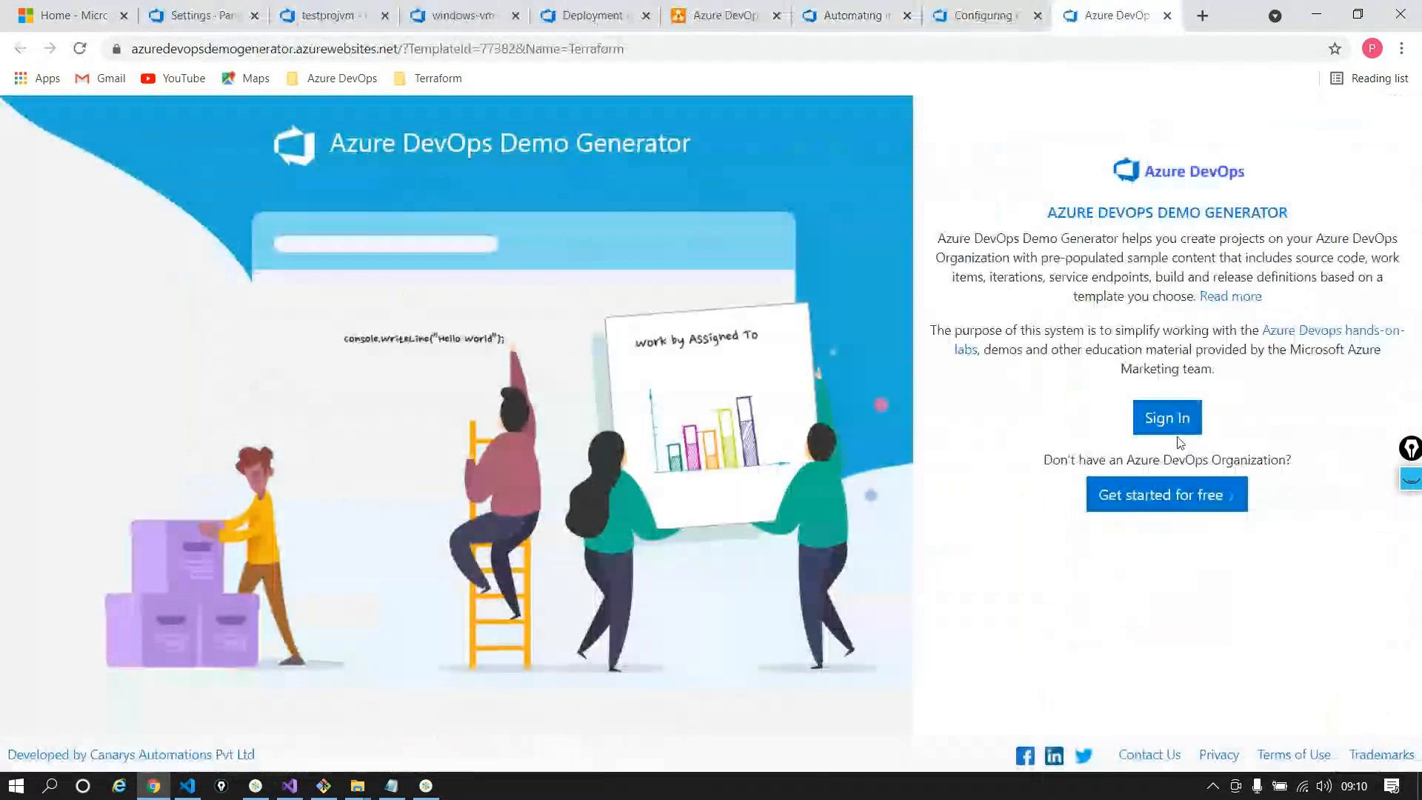
Close the Demo Generator tab and go from the Terraform lab back to the Labs home page
{"action": "left_click", "coordinate": [1167, 15]}
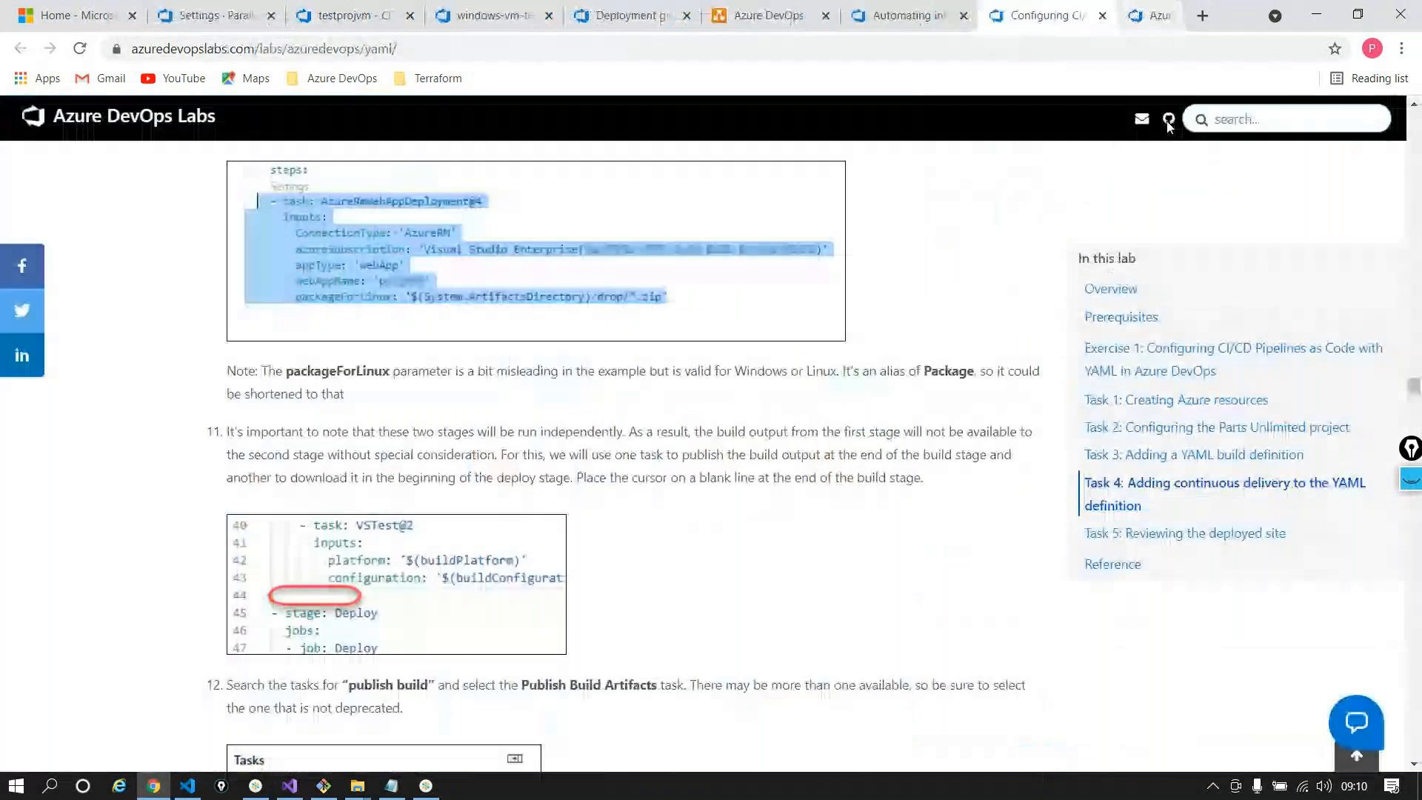
{"action": "scroll", "coordinate": [891, 334], "scroll_direction": "down", "scroll_amount": 10}
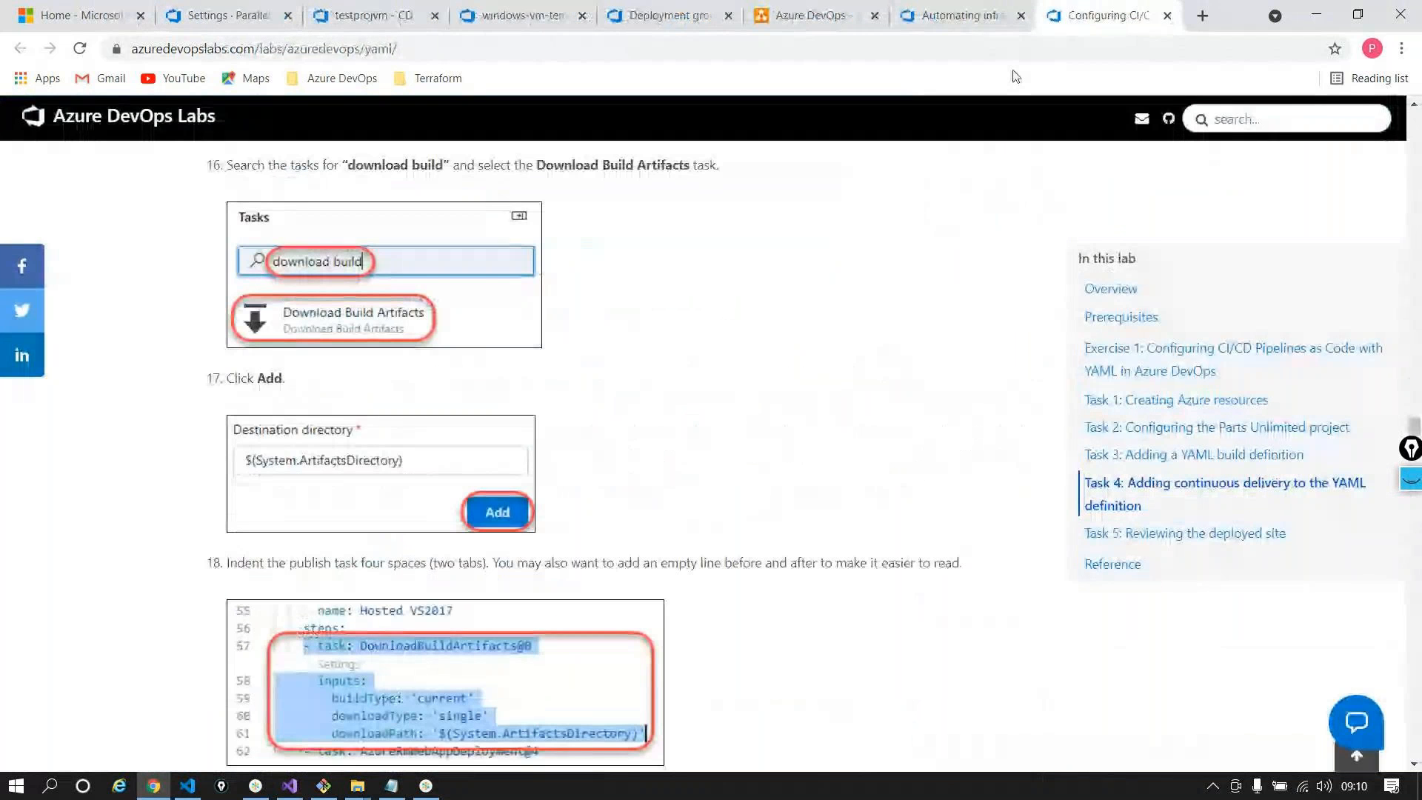
{"action": "left_click", "coordinate": [949, 17]}
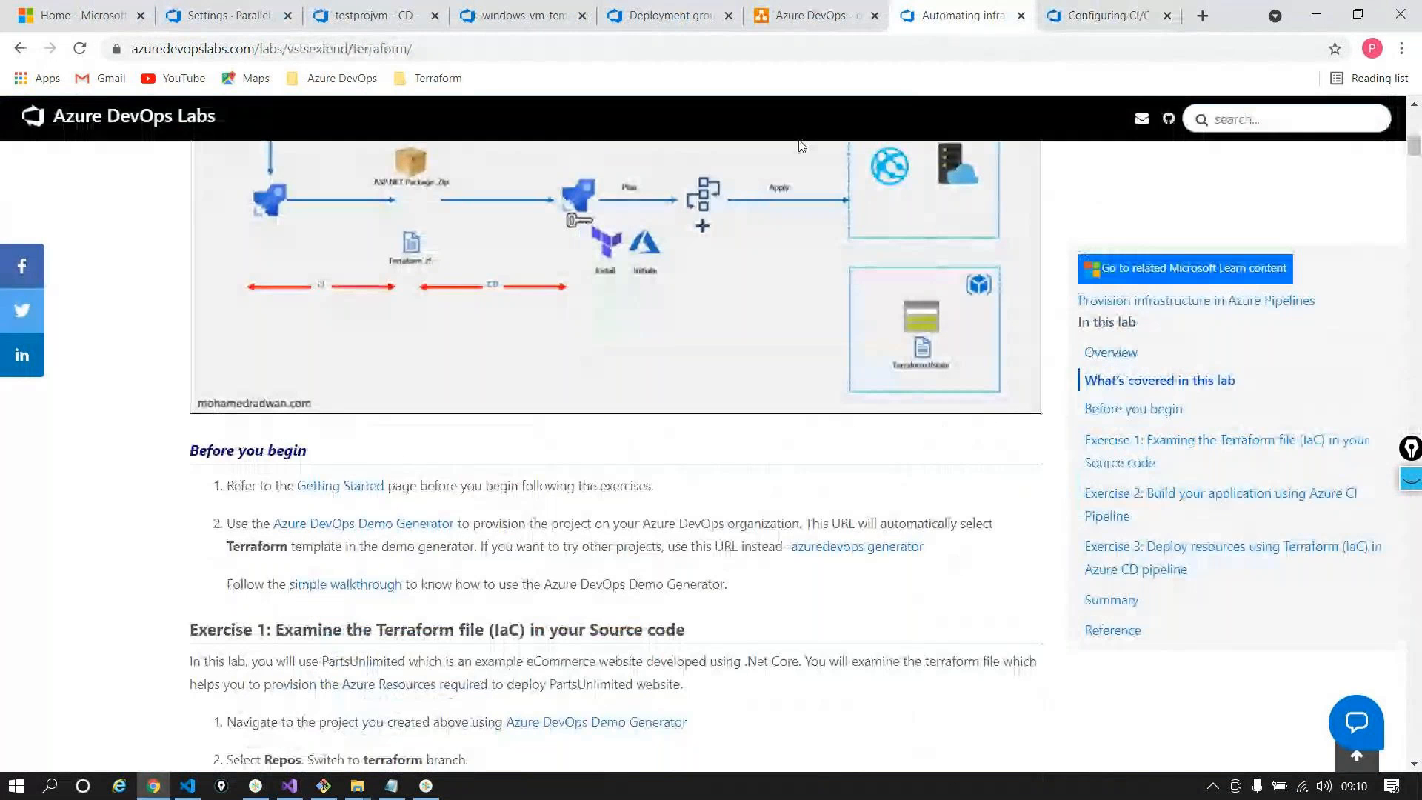
{"action": "left_click", "coordinate": [20, 48]}
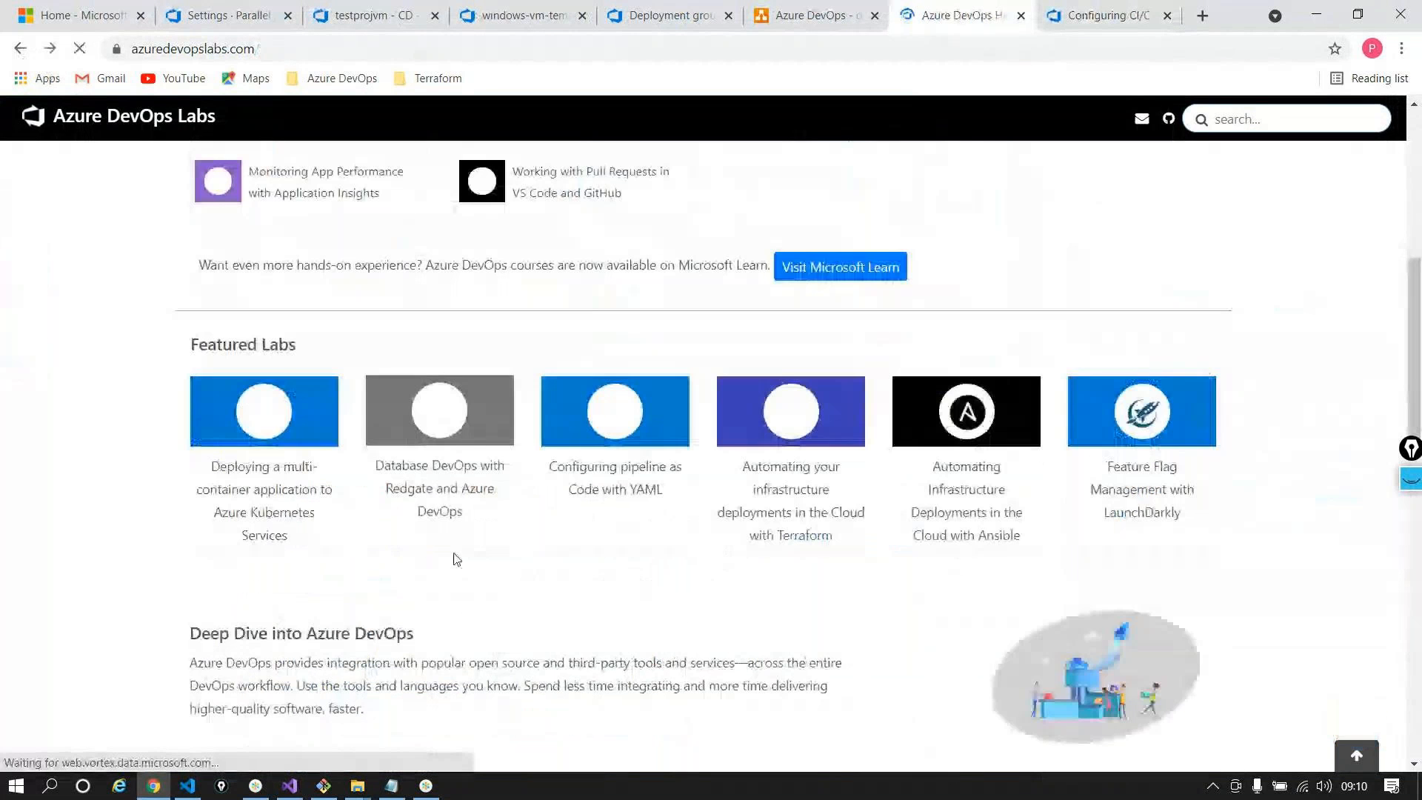
Browse the lab tiles and open 'Using secrets from Azure Key Vault in a pipeline' in a background tab
{"action": "scroll", "coordinate": [588, 600], "scroll_direction": "up", "scroll_amount": 3}
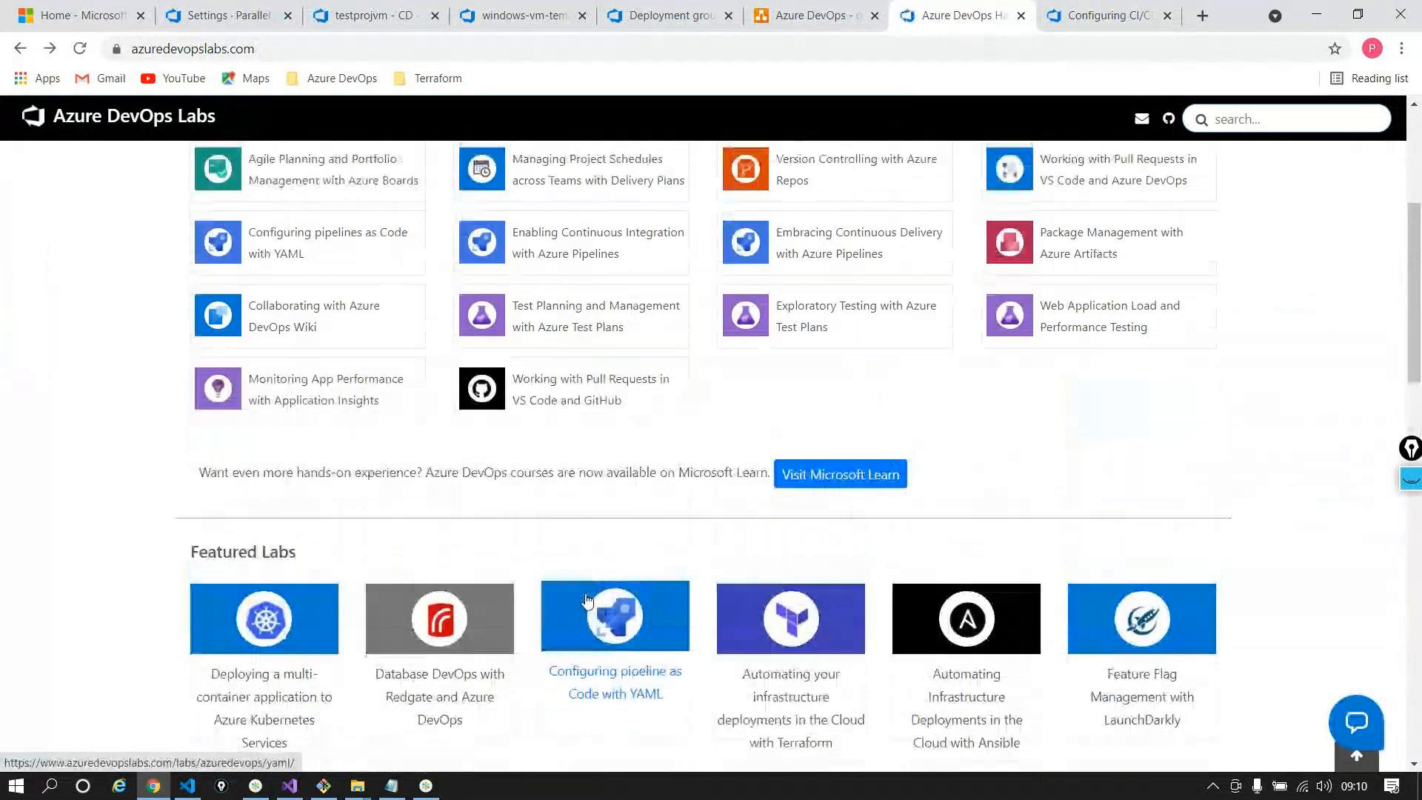
{"action": "scroll", "coordinate": [588, 600], "scroll_direction": "up", "scroll_amount": 1}
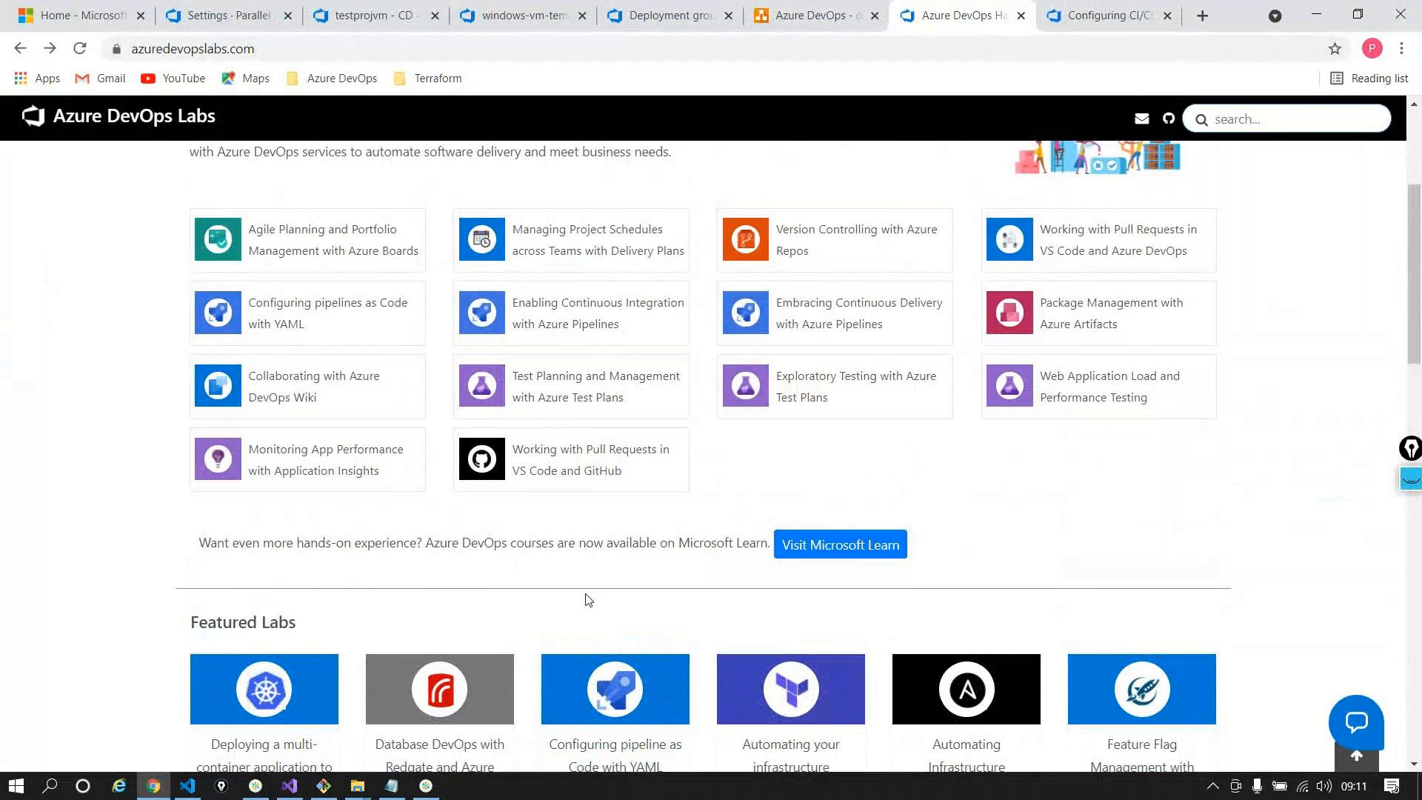
{"action": "scroll", "coordinate": [588, 600], "scroll_direction": "up", "scroll_amount": 1}
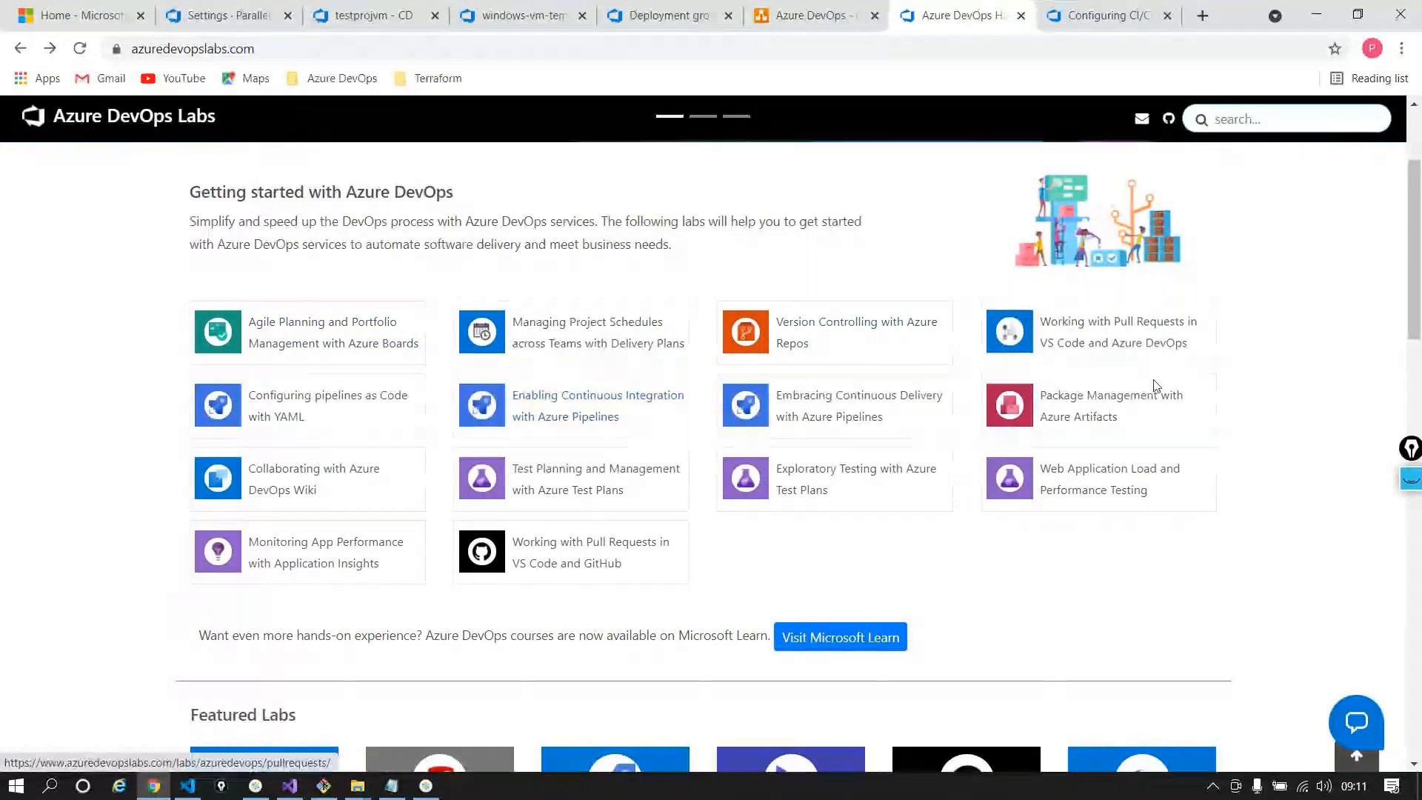
{"action": "scroll", "coordinate": [1165, 393], "scroll_direction": "down", "scroll_amount": 3}
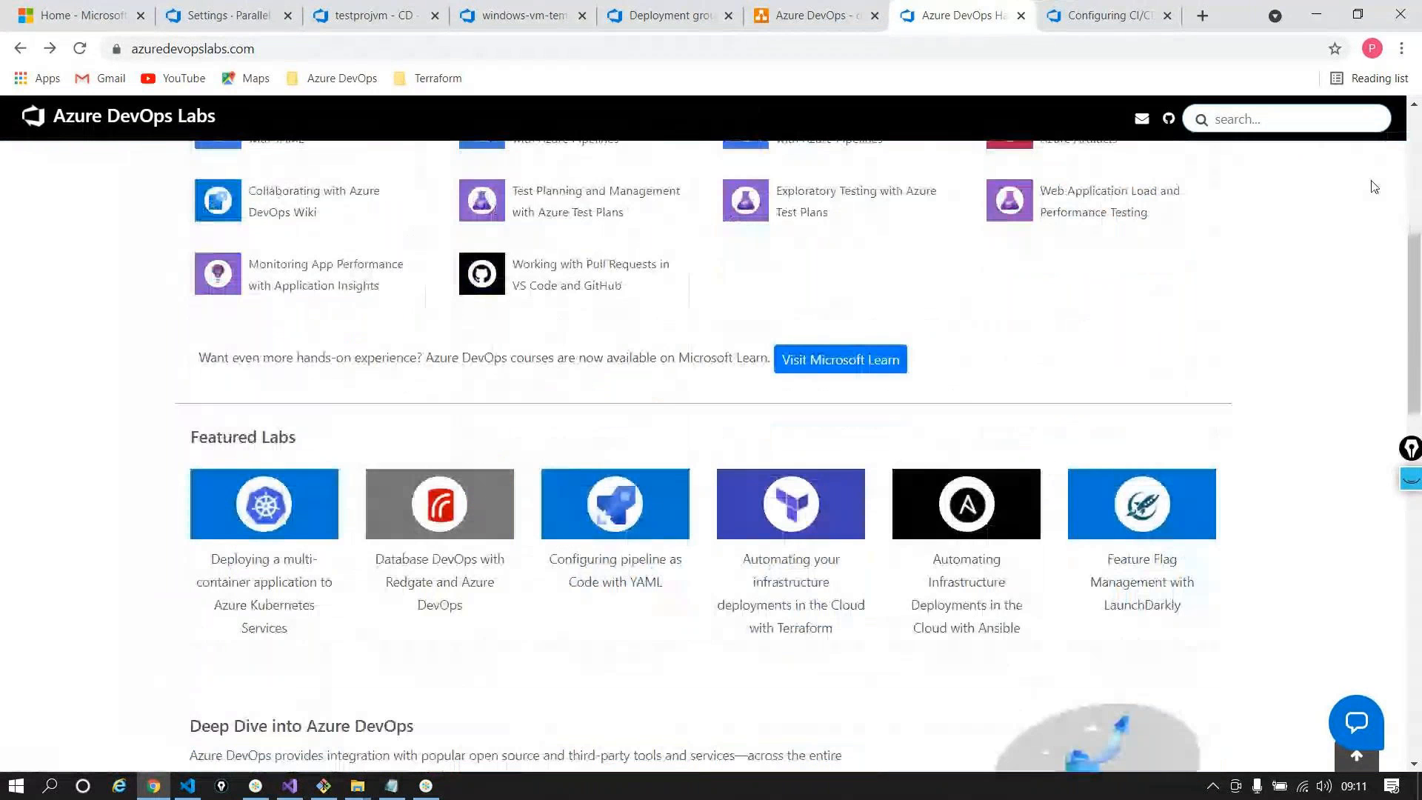
{"action": "scroll", "coordinate": [1333, 222], "scroll_direction": "down", "scroll_amount": 1}
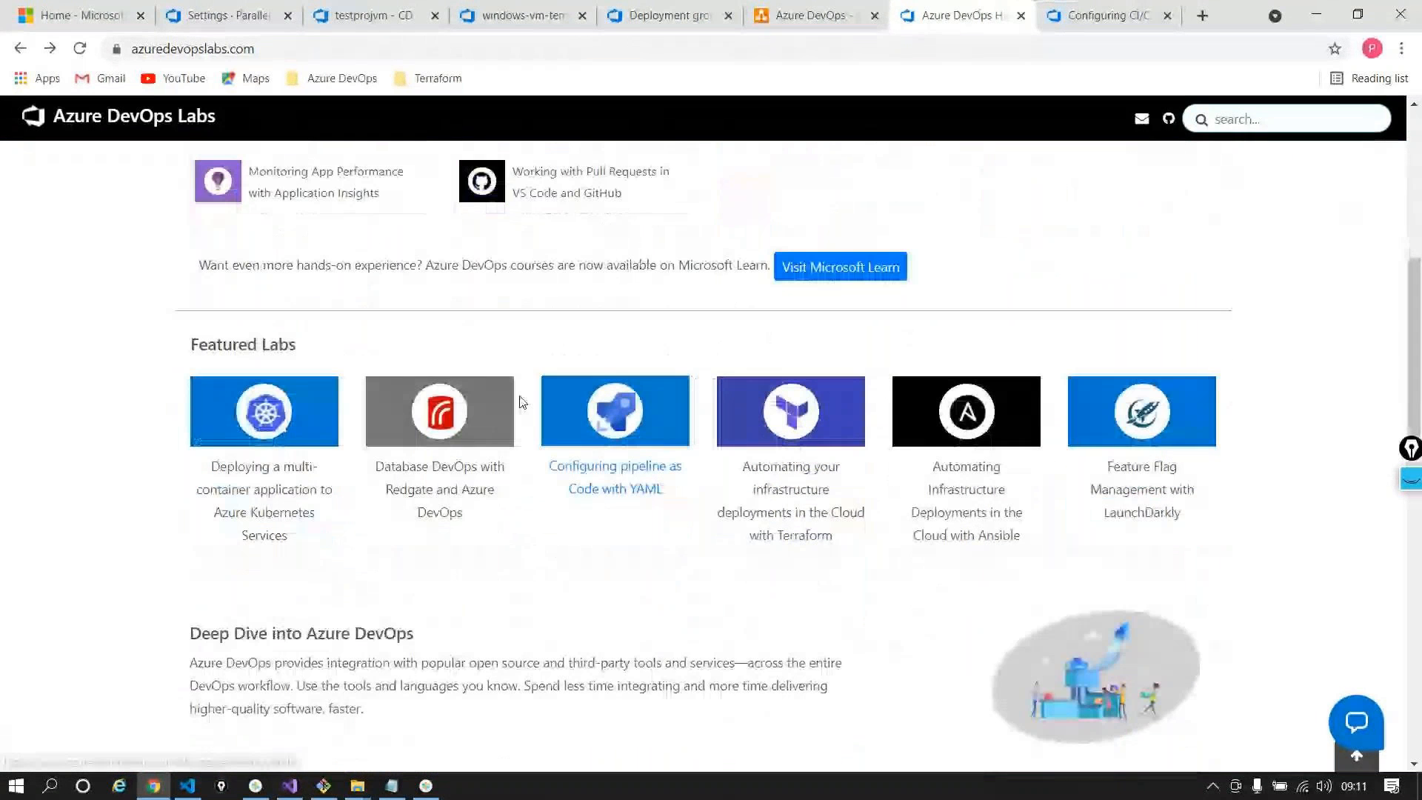
{"action": "scroll", "coordinate": [1141, 358], "scroll_direction": "down", "scroll_amount": 5}
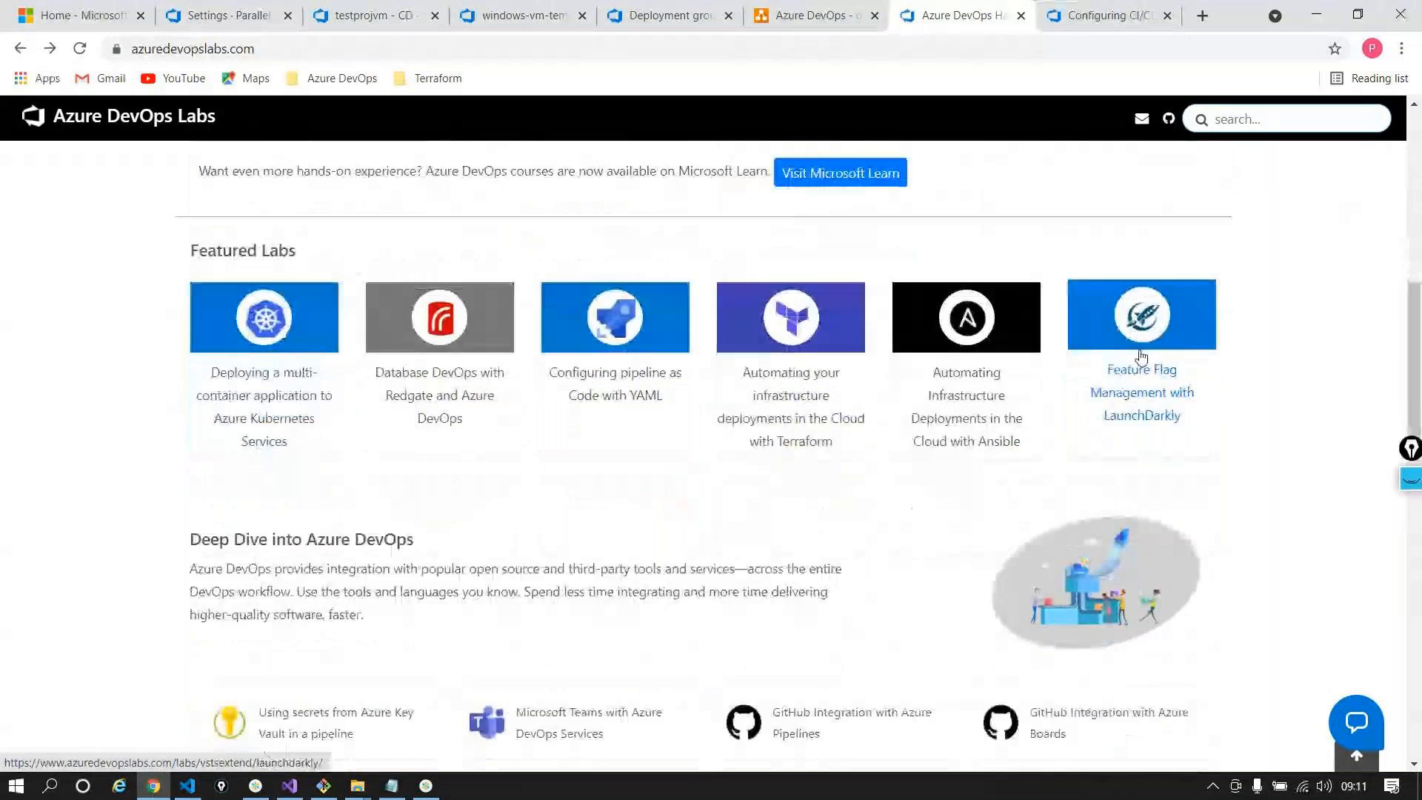
{"action": "scroll", "coordinate": [1141, 357], "scroll_direction": "down", "scroll_amount": 6}
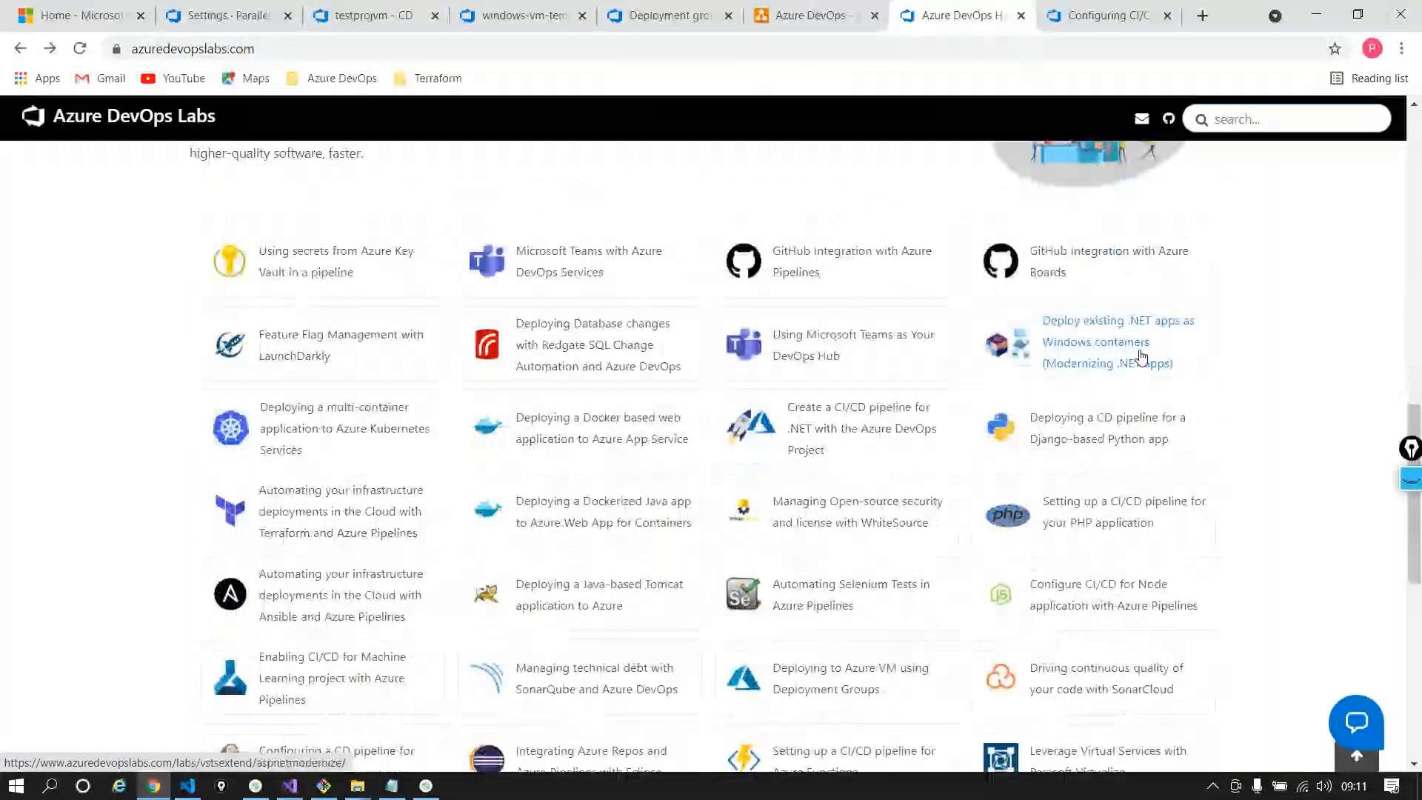
{"action": "scroll", "coordinate": [1143, 407], "scroll_direction": "down", "scroll_amount": 1}
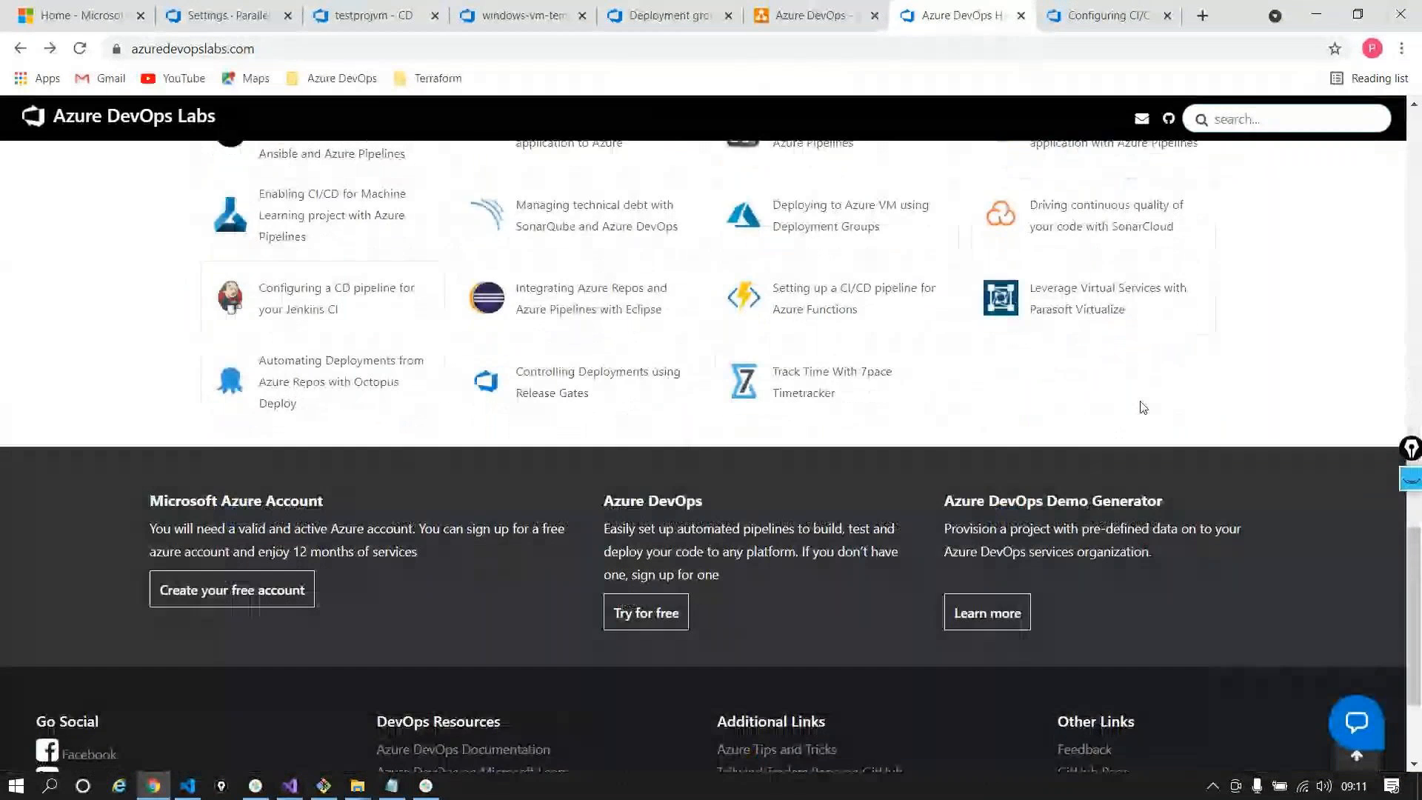
{"action": "scroll", "coordinate": [1142, 406], "scroll_direction": "up", "scroll_amount": 5}
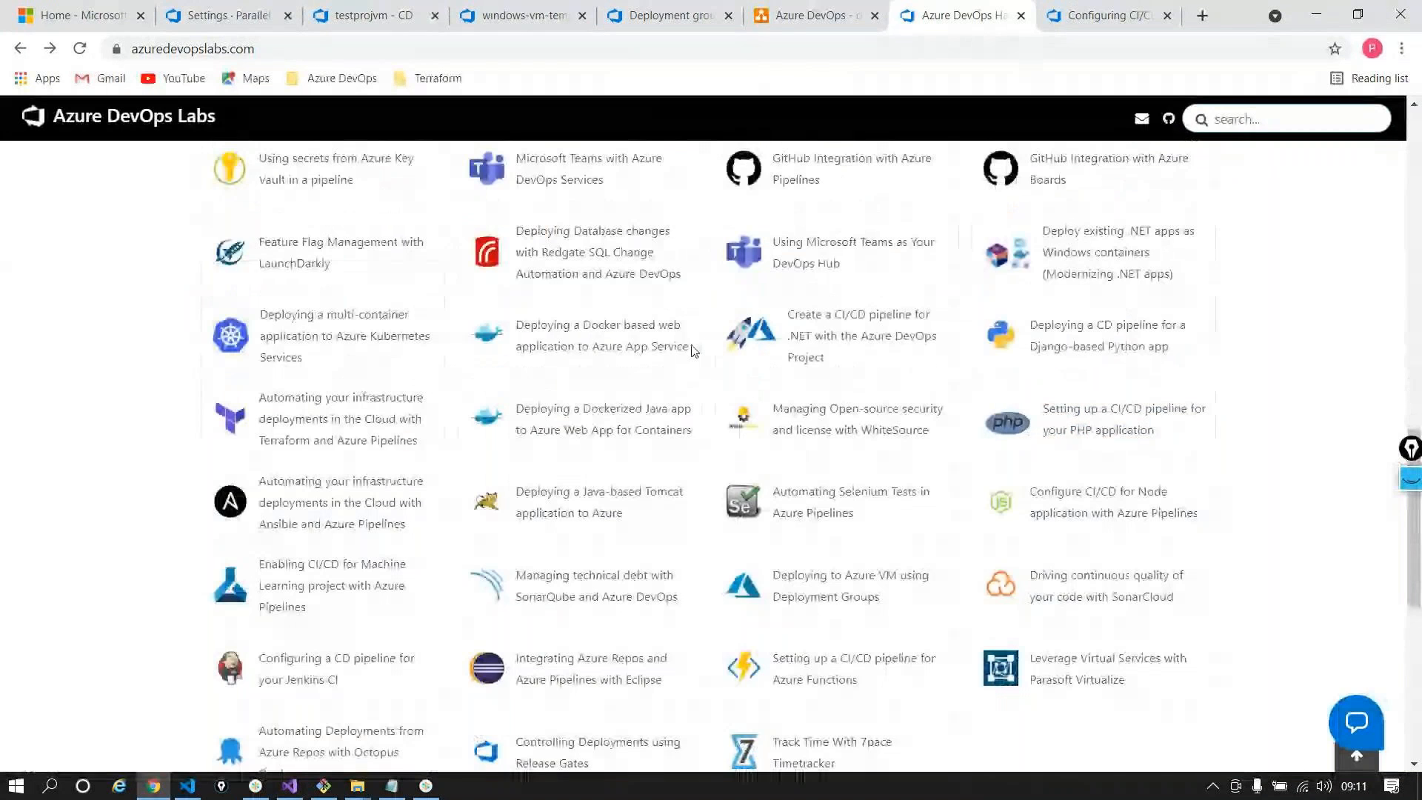
{"action": "scroll", "coordinate": [711, 373], "scroll_direction": "up", "scroll_amount": 1}
{"action": "scroll", "coordinate": [712, 374], "scroll_direction": "up", "scroll_amount": 3}
{"action": "left_click", "coordinate": [336, 446], "text": "ctrl"}
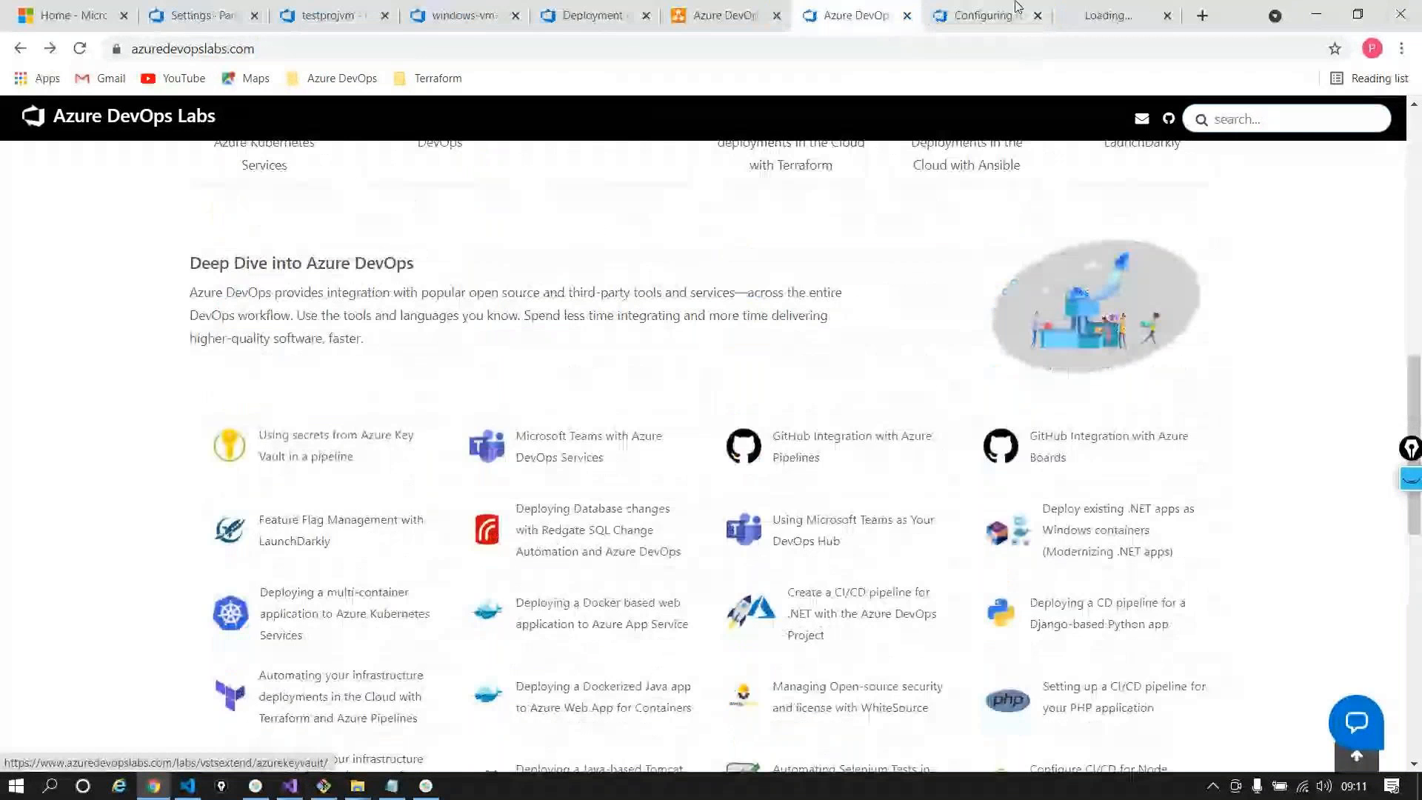
{"action": "left_click", "coordinate": [1108, 14]}
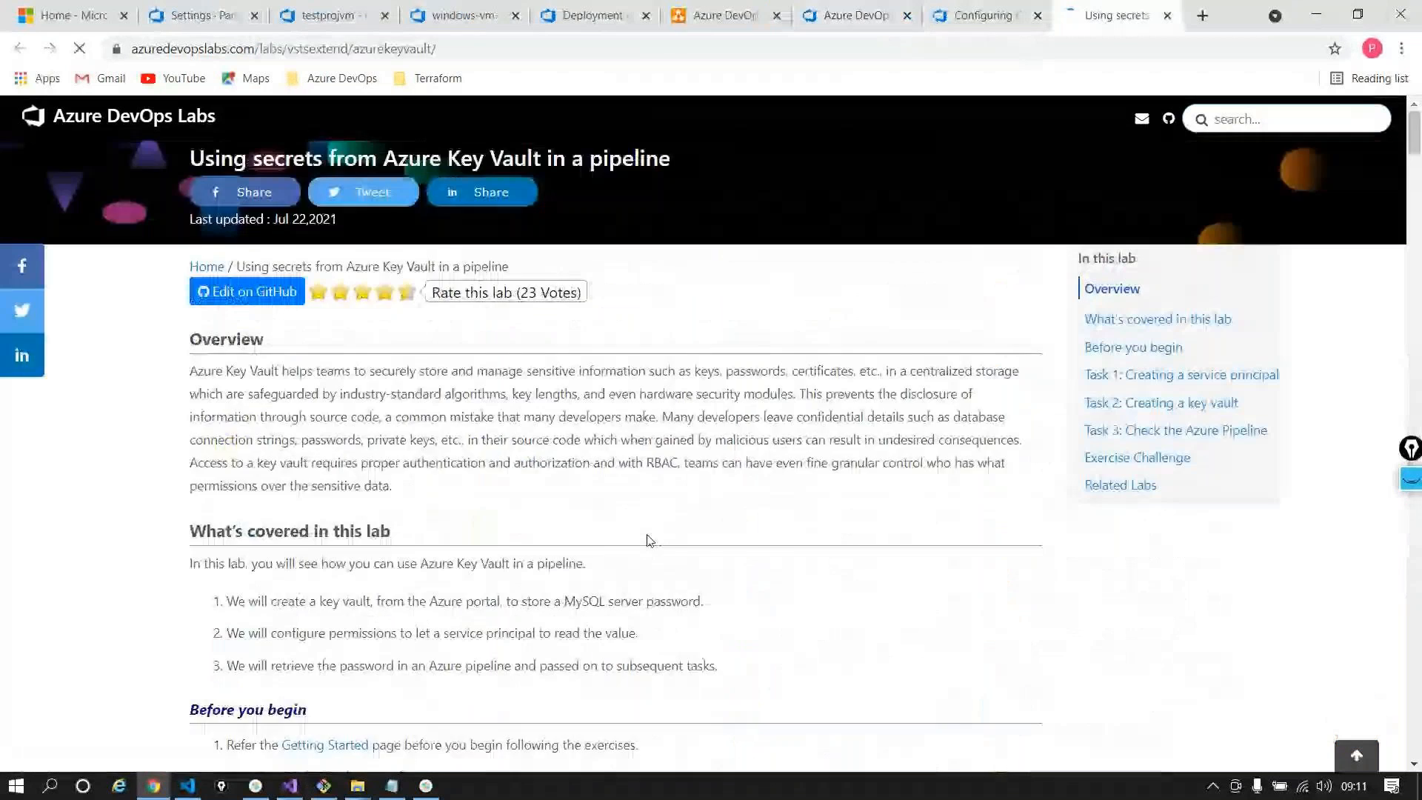
{"action": "scroll", "coordinate": [649, 539], "scroll_direction": "down", "scroll_amount": 7}
{"action": "scroll", "coordinate": [650, 539], "scroll_direction": "down", "scroll_amount": 15}
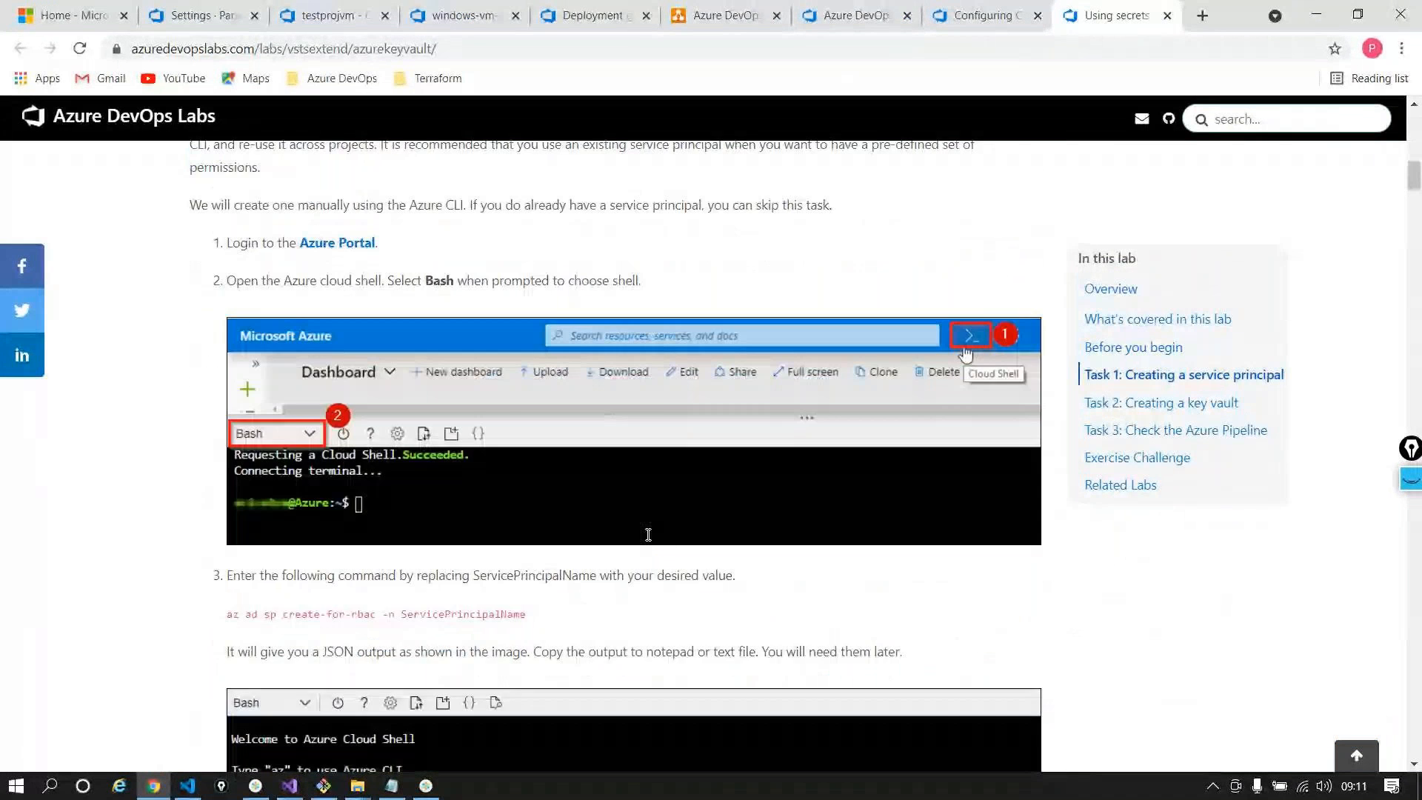
{"action": "scroll", "coordinate": [649, 539], "scroll_direction": "down", "scroll_amount": 18}
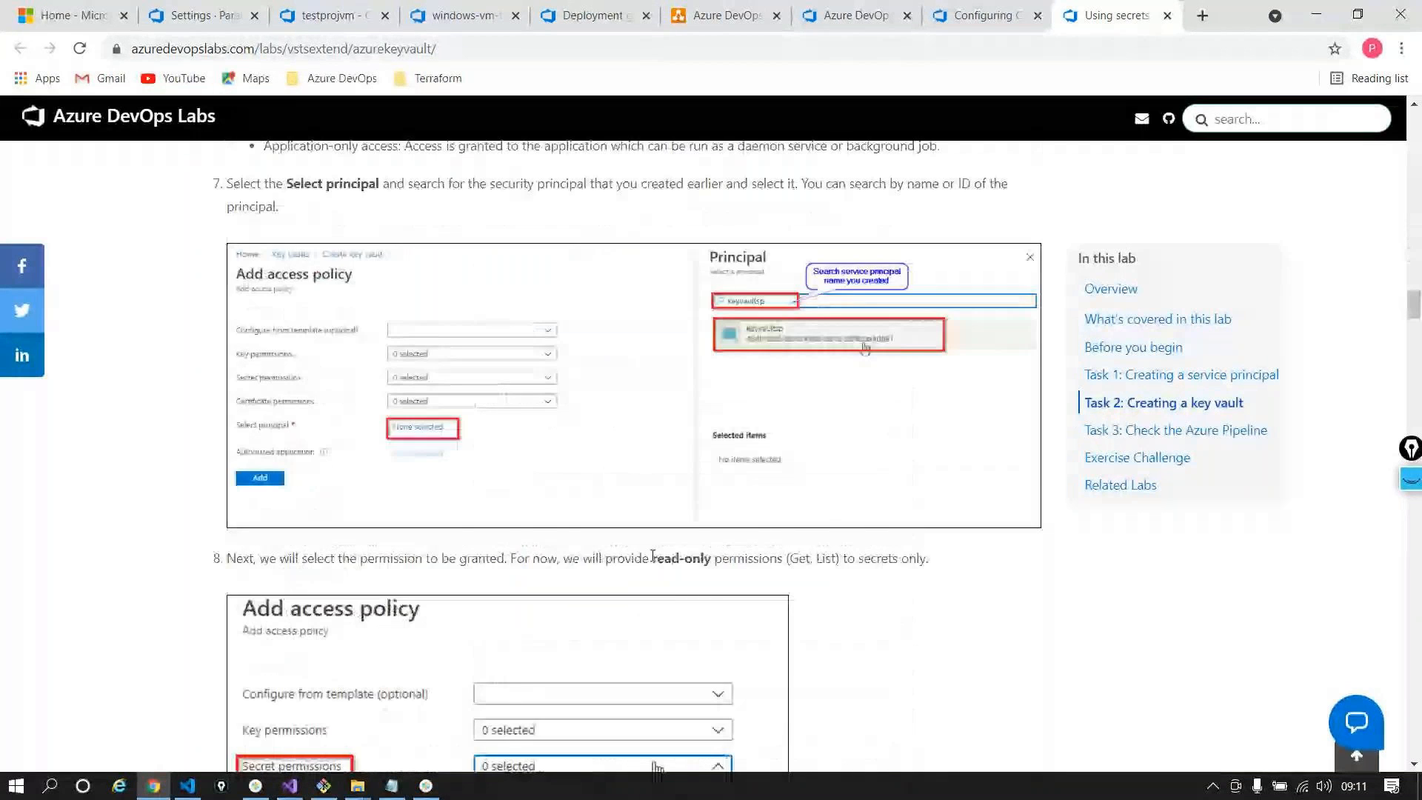
{"action": "scroll", "coordinate": [653, 555], "scroll_direction": "down", "scroll_amount": 20}
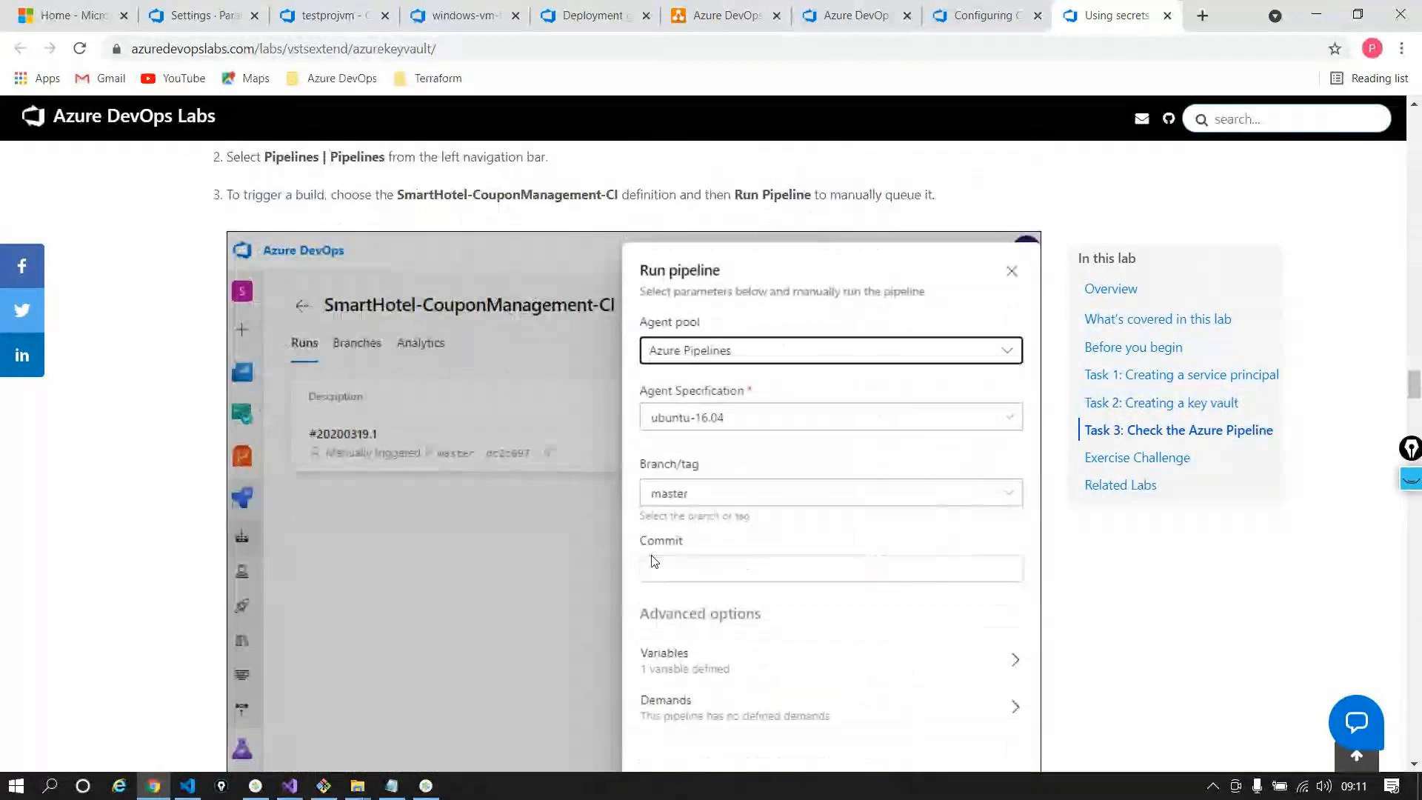
{"action": "scroll", "coordinate": [653, 561], "scroll_direction": "down", "scroll_amount": 12}
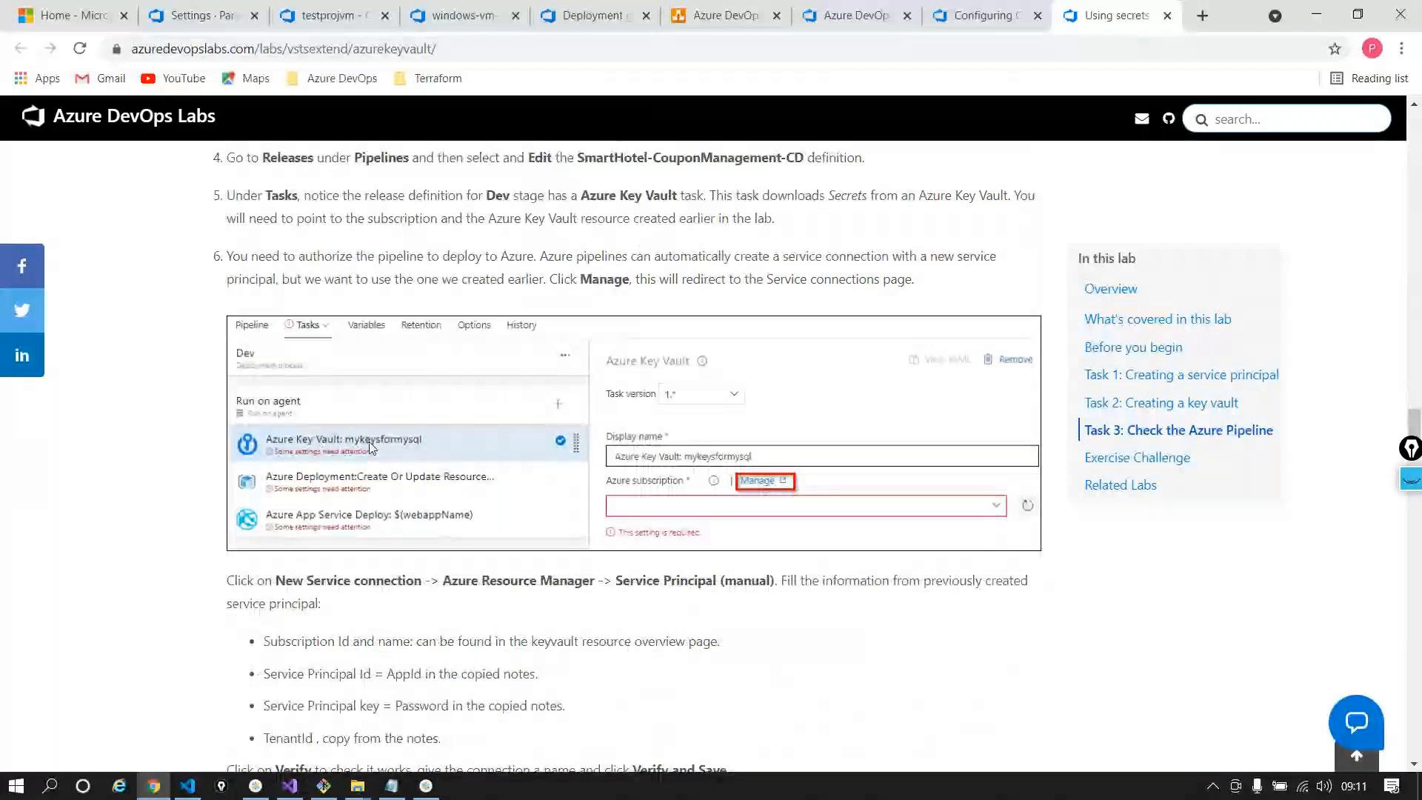
{"action": "scroll", "coordinate": [385, 456], "scroll_direction": "down", "scroll_amount": 10}
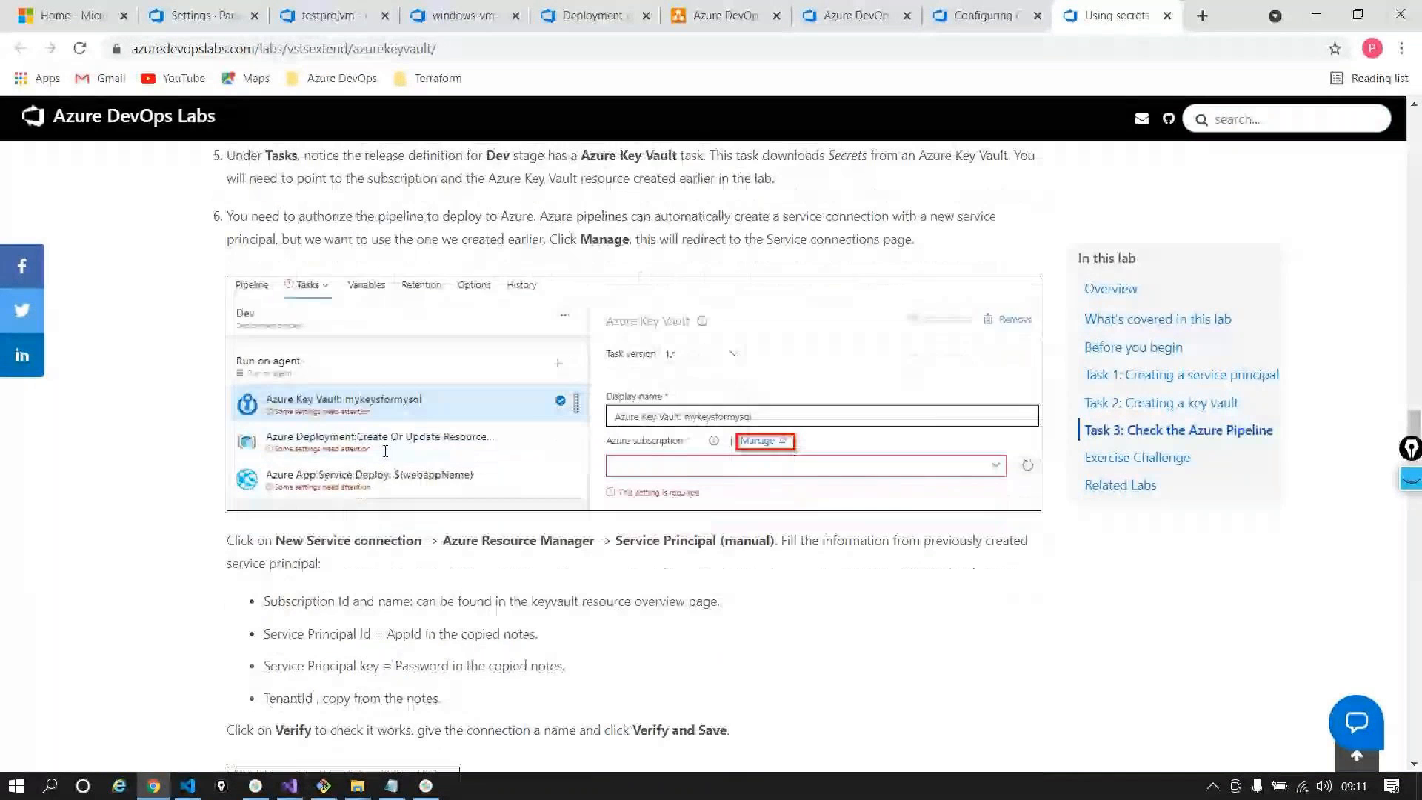
{"action": "left_click", "coordinate": [945, 6]}
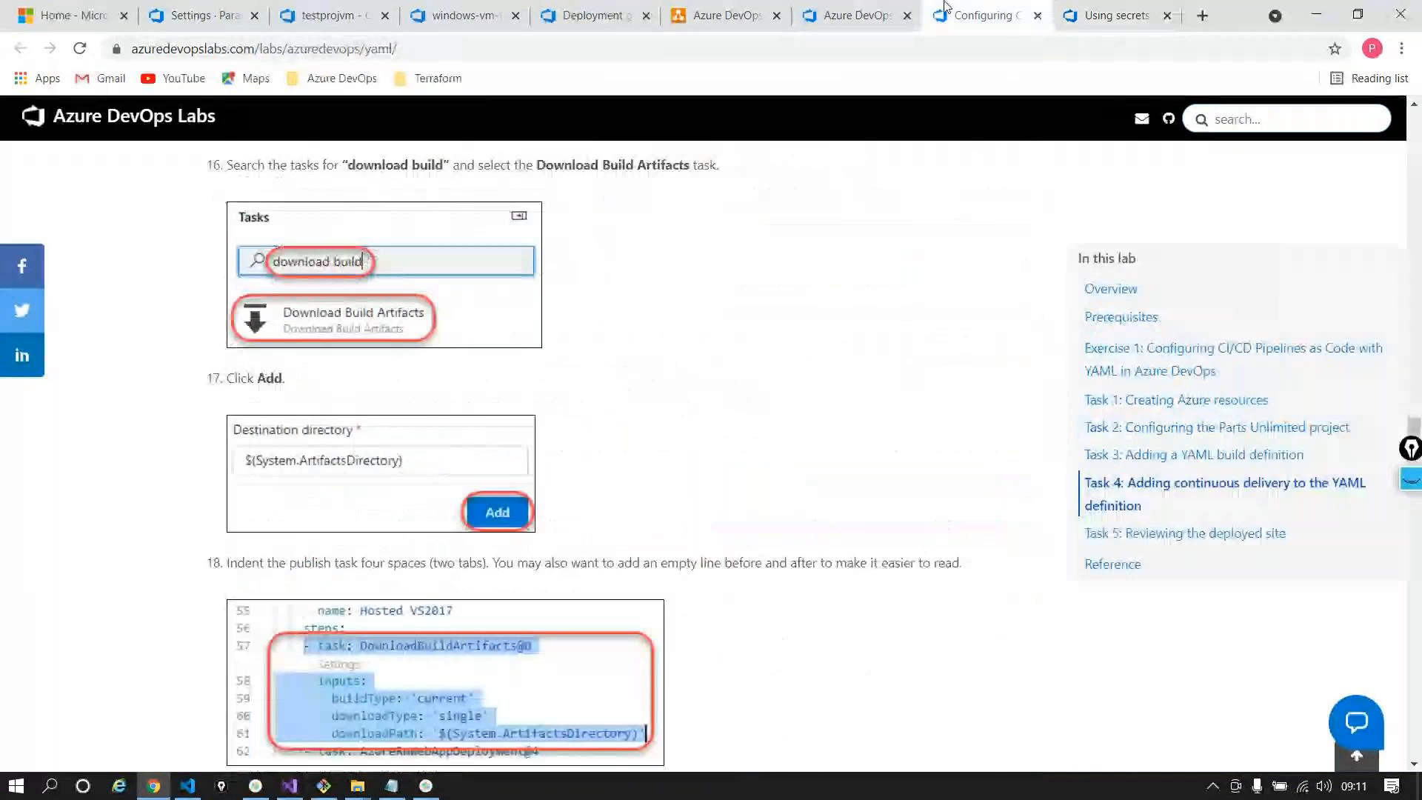
{"action": "left_click", "coordinate": [859, 13]}
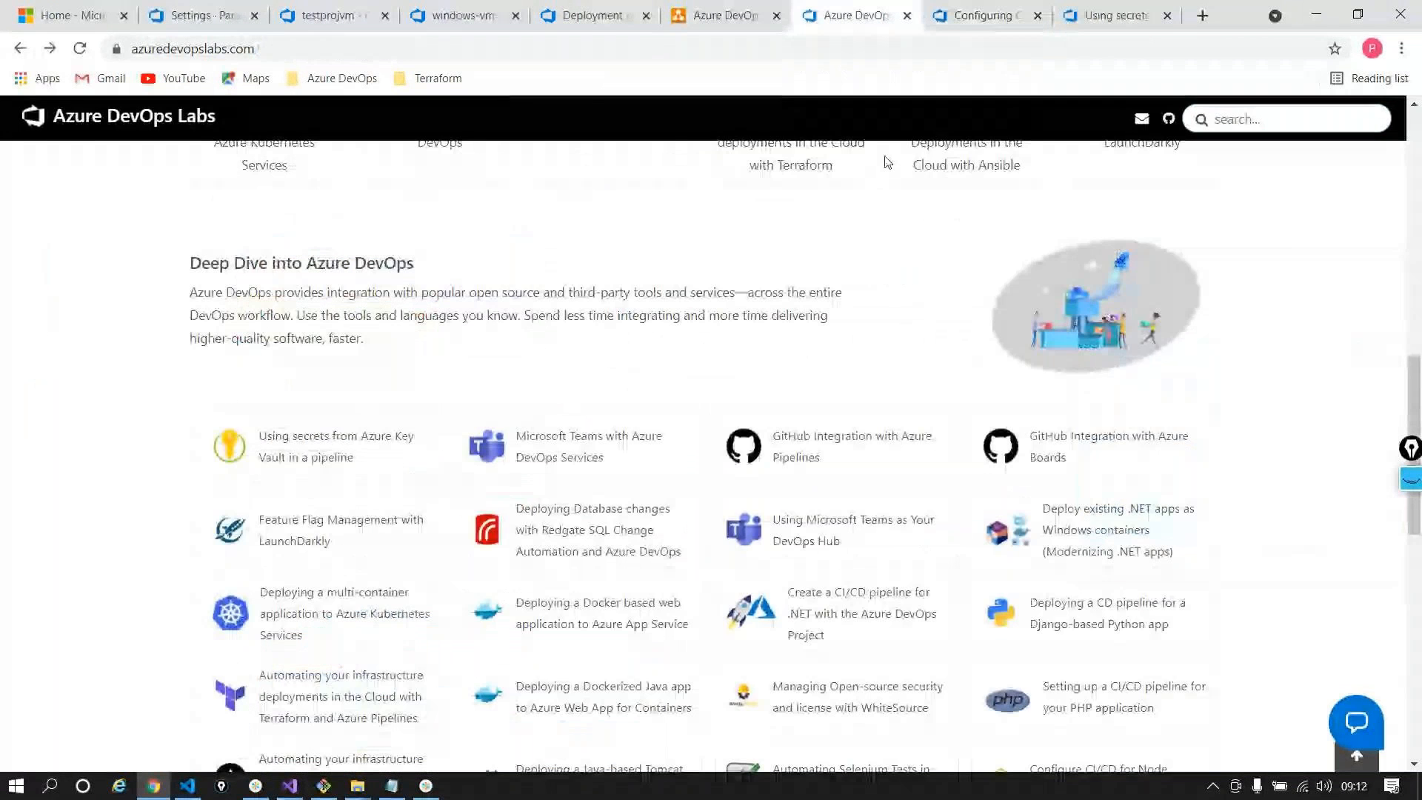
{"action": "scroll", "coordinate": [888, 163], "scroll_direction": "up", "scroll_amount": 8}
{"action": "scroll", "coordinate": [888, 162], "scroll_direction": "up", "scroll_amount": 4}
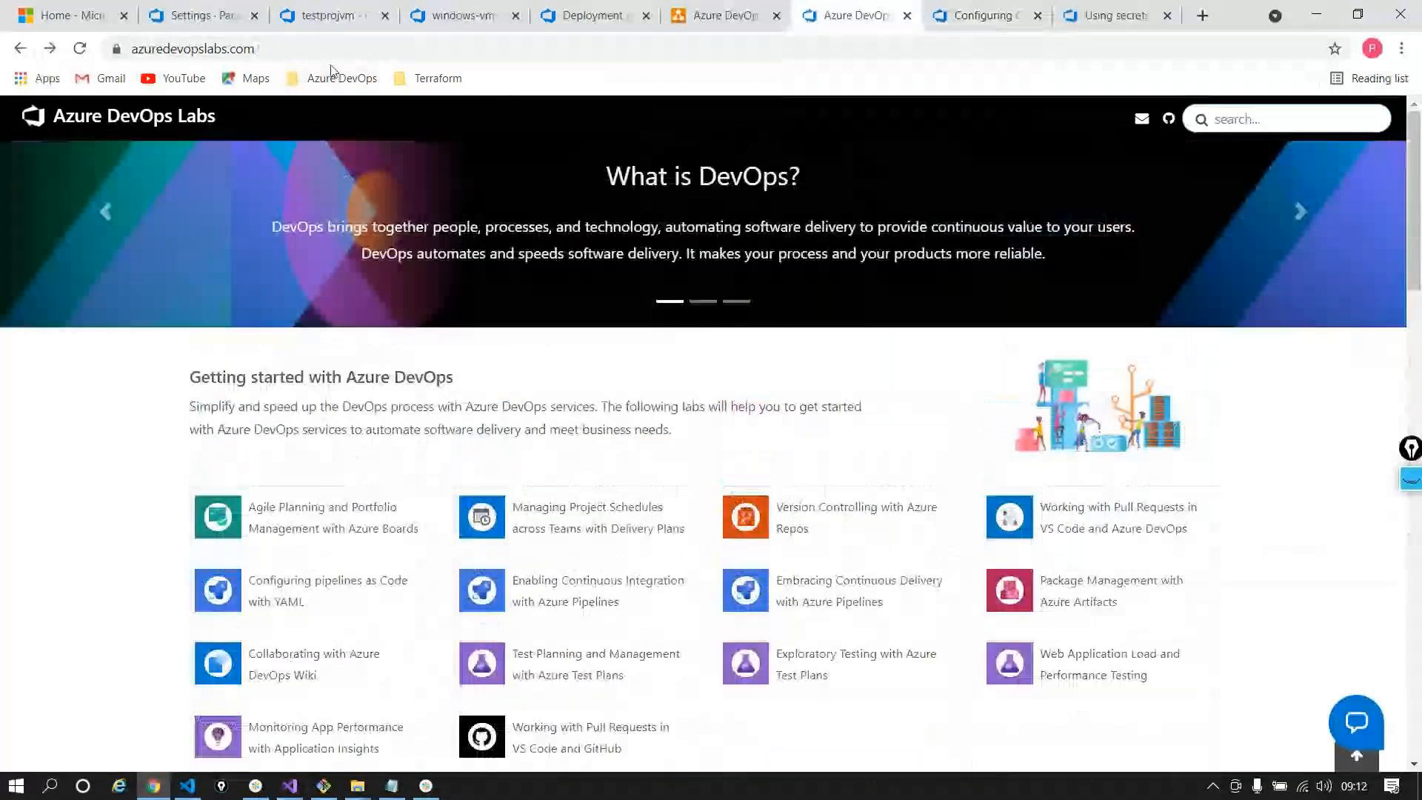
Load youtube.com in a new browser tab
{"action": "left_click", "coordinate": [324, 50]}
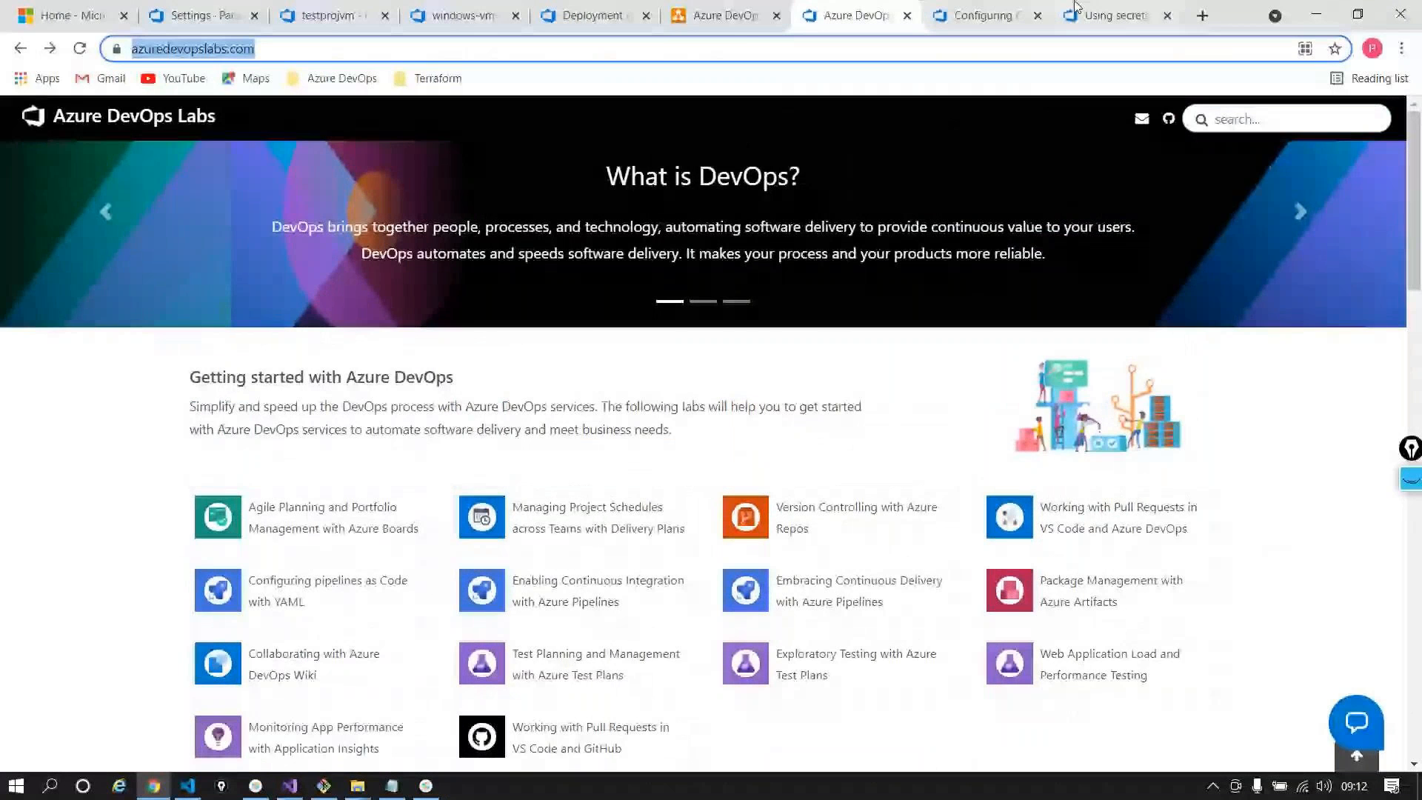
{"action": "key", "text": "ctrl+t"}
{"action": "type", "text": "you"}
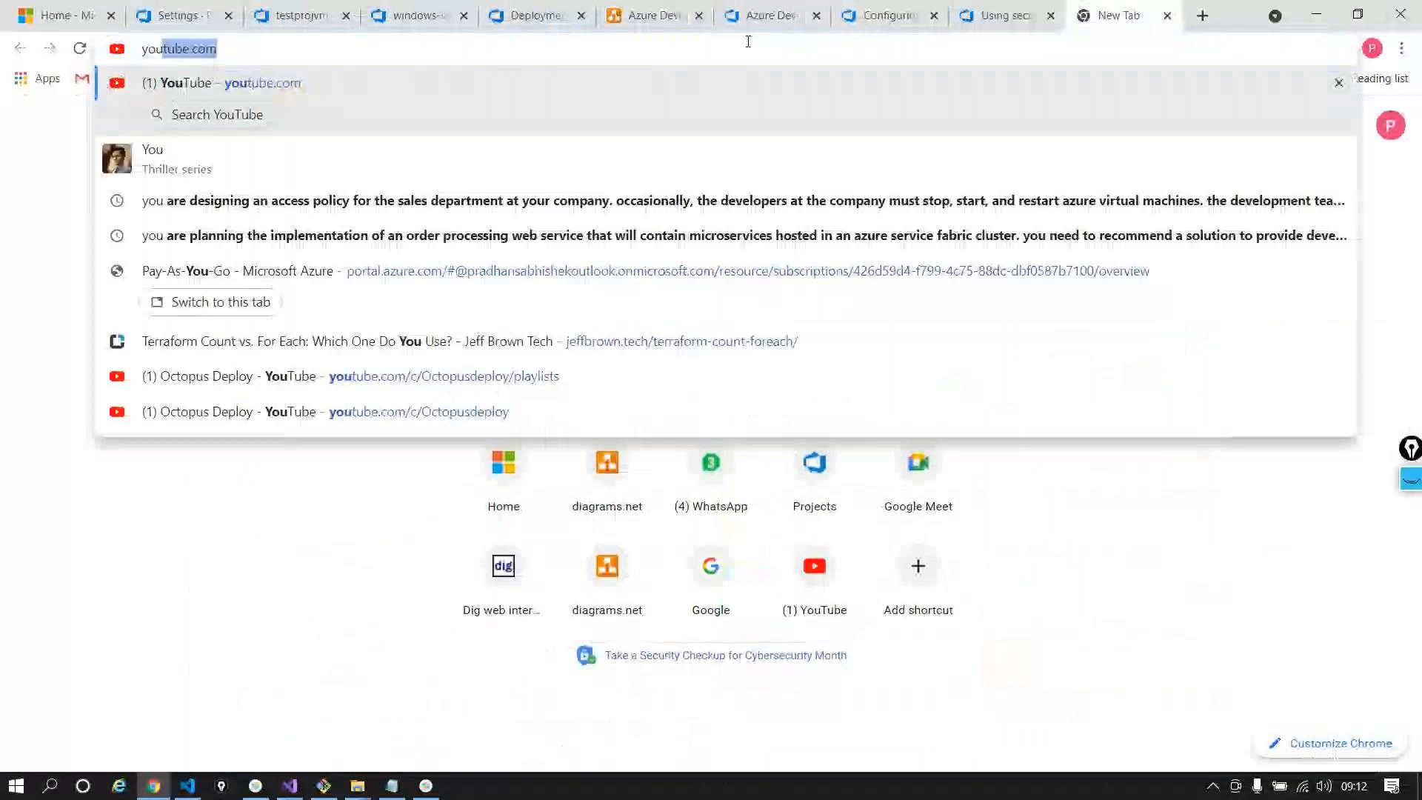
{"action": "key", "text": "Return"}
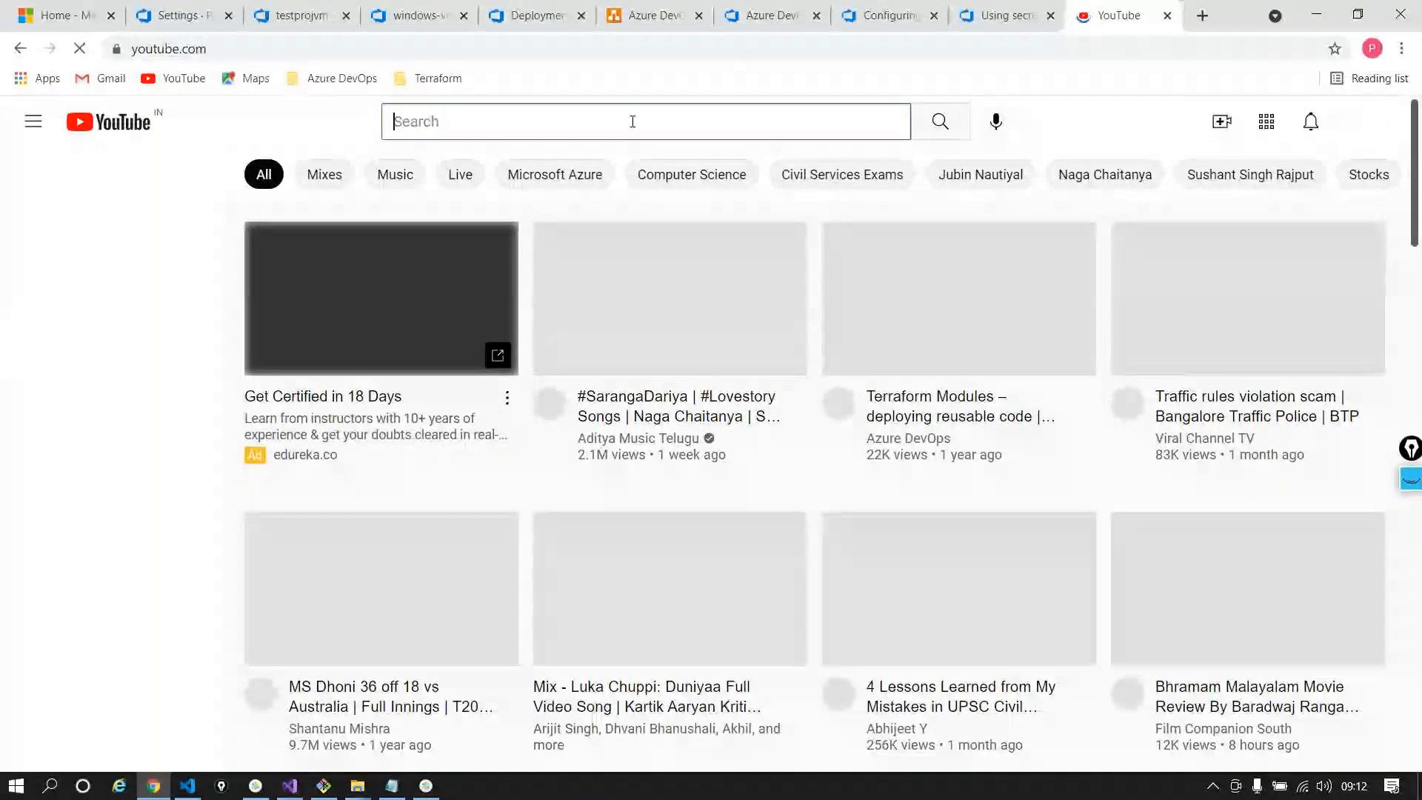
Search YouTube for 'myadoplaygroun' and look over the results
{"action": "type", "text": "myadoplaygroun"}
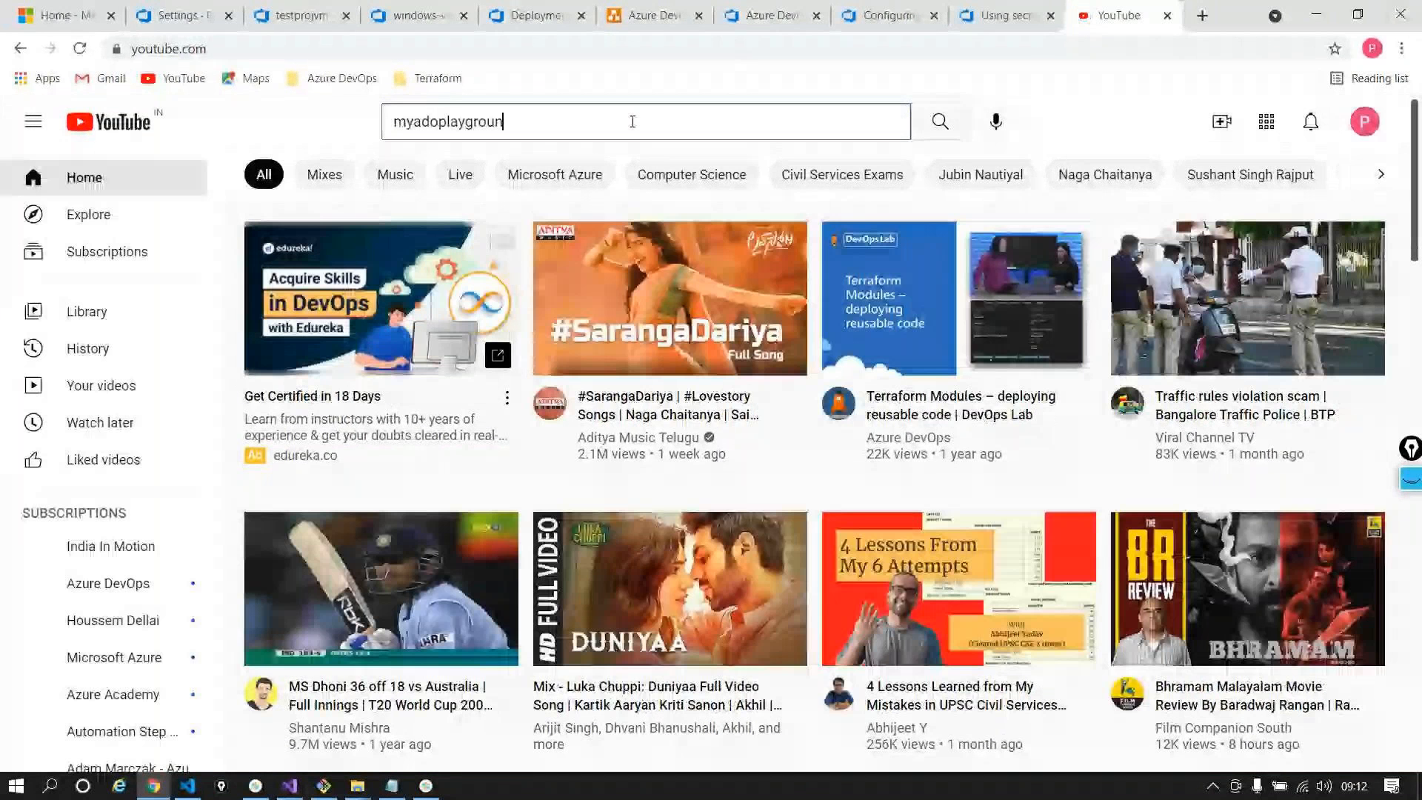
{"action": "key", "text": "Return"}
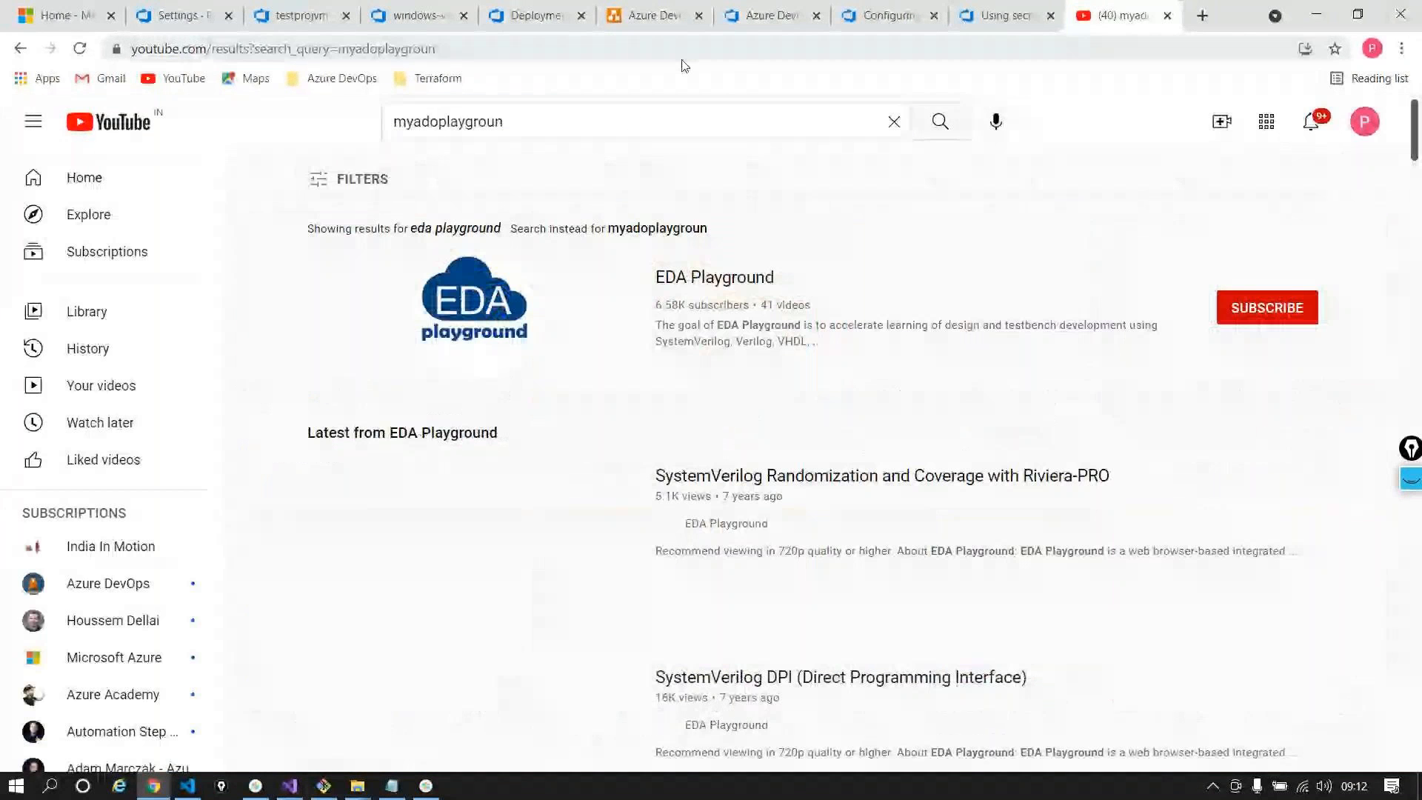
{"action": "scroll", "coordinate": [566, 373], "scroll_direction": "down", "scroll_amount": 3}
{"action": "scroll", "coordinate": [567, 373], "scroll_direction": "down", "scroll_amount": 10}
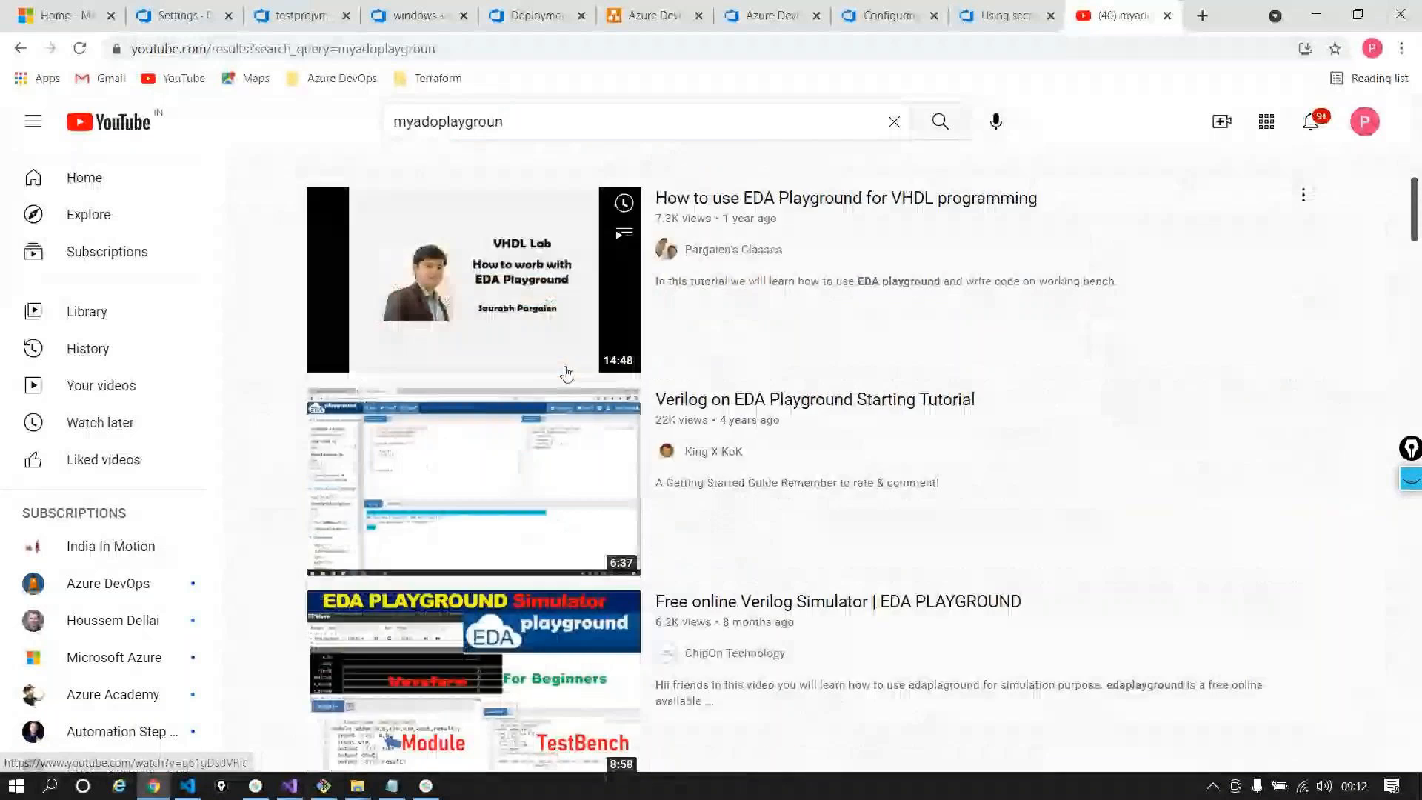
{"action": "scroll", "coordinate": [530, 184], "scroll_direction": "up", "scroll_amount": 11}
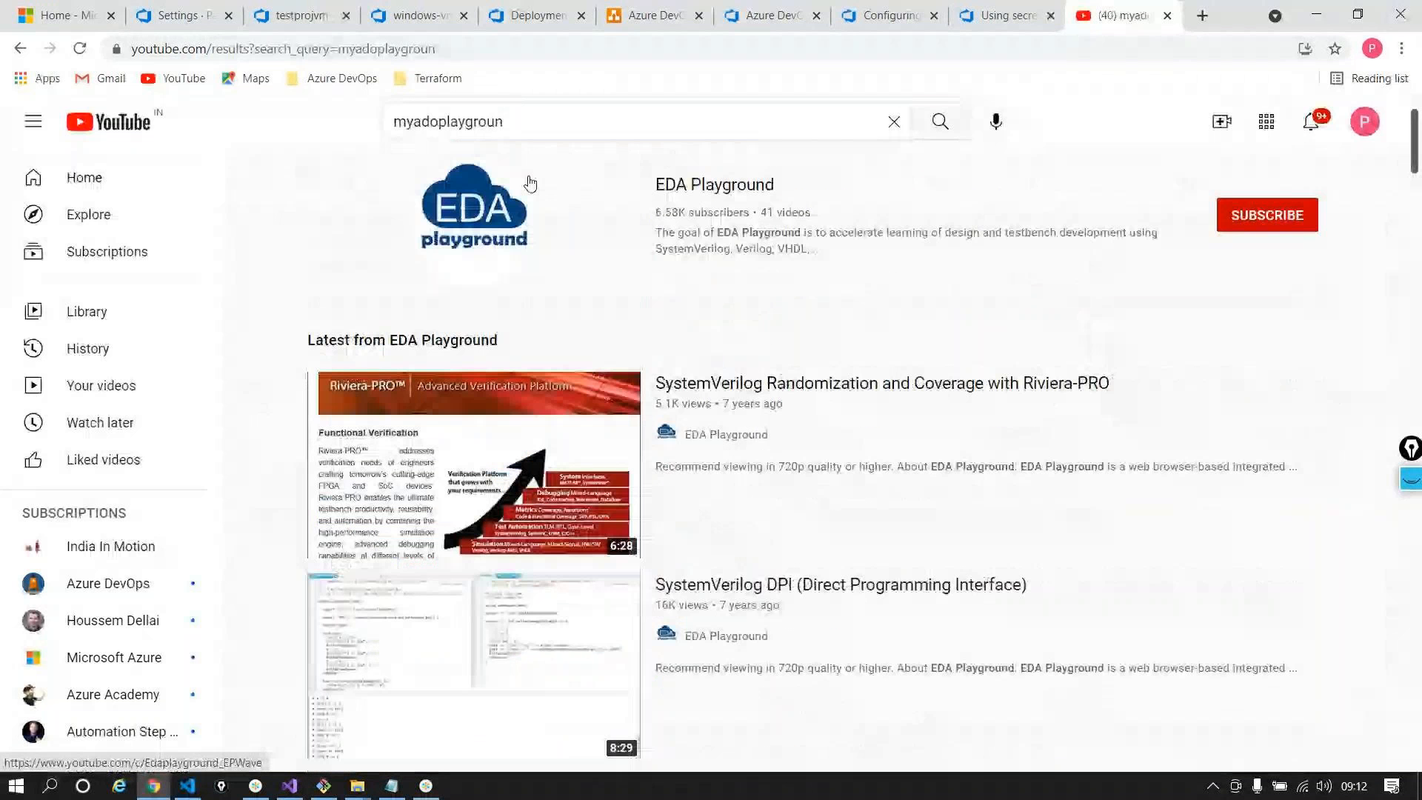
Search YouTube for 'azuredevopslabs' and open the Azure DevOps channel
{"action": "double_click", "coordinate": [422, 130]}
{"action": "key", "text": "BackSpace"}
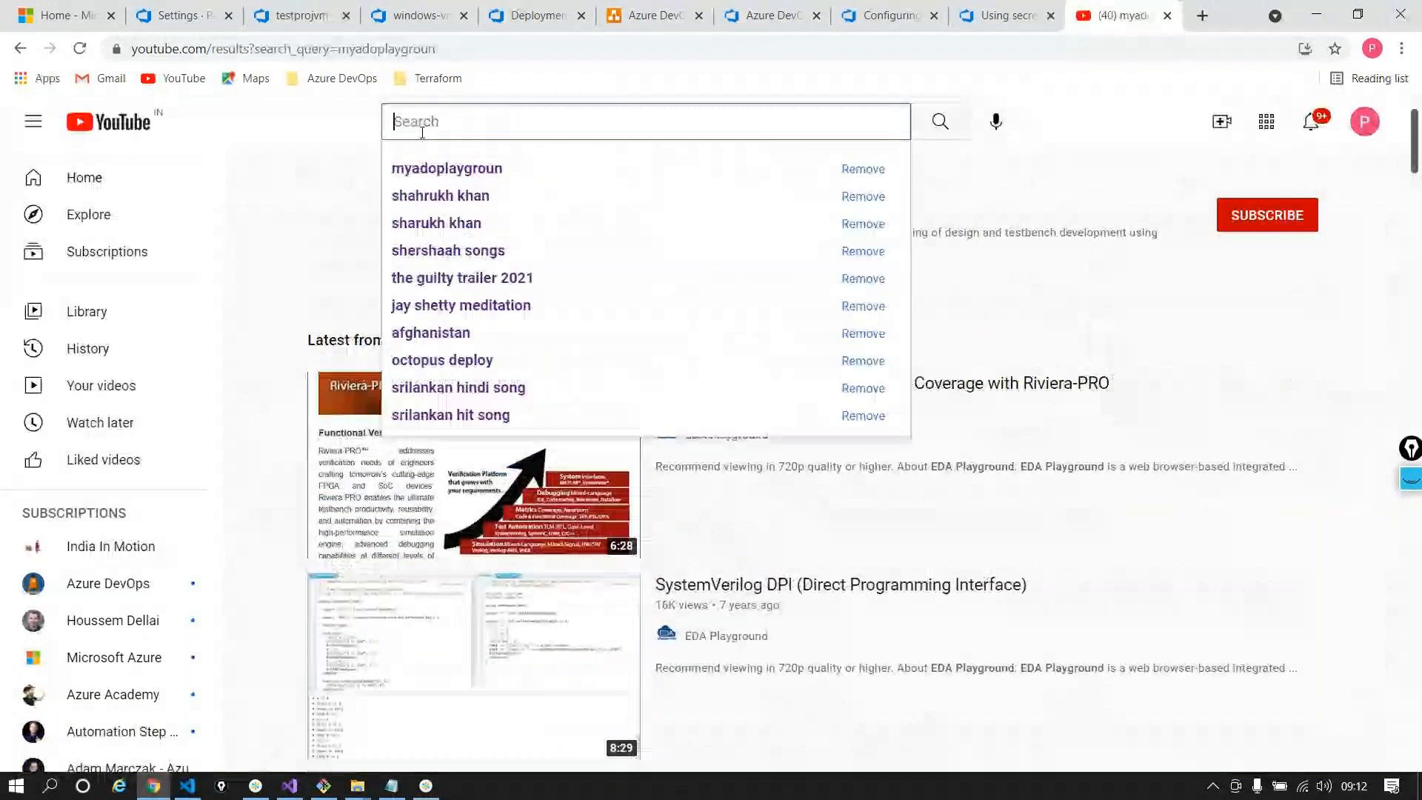
{"action": "type", "text": "azuredevop"}
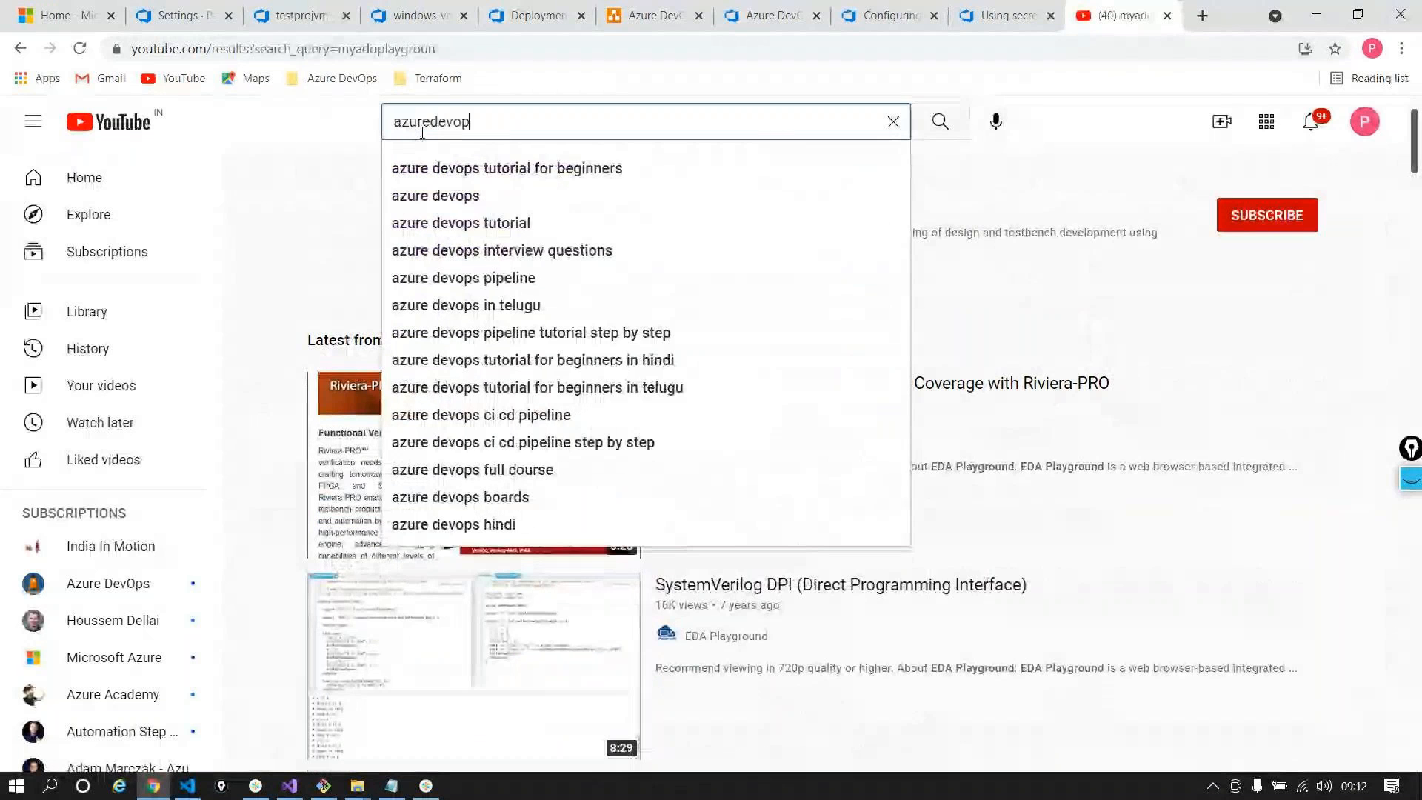
{"action": "type", "text": "slabs"}
{"action": "key", "text": "Return"}
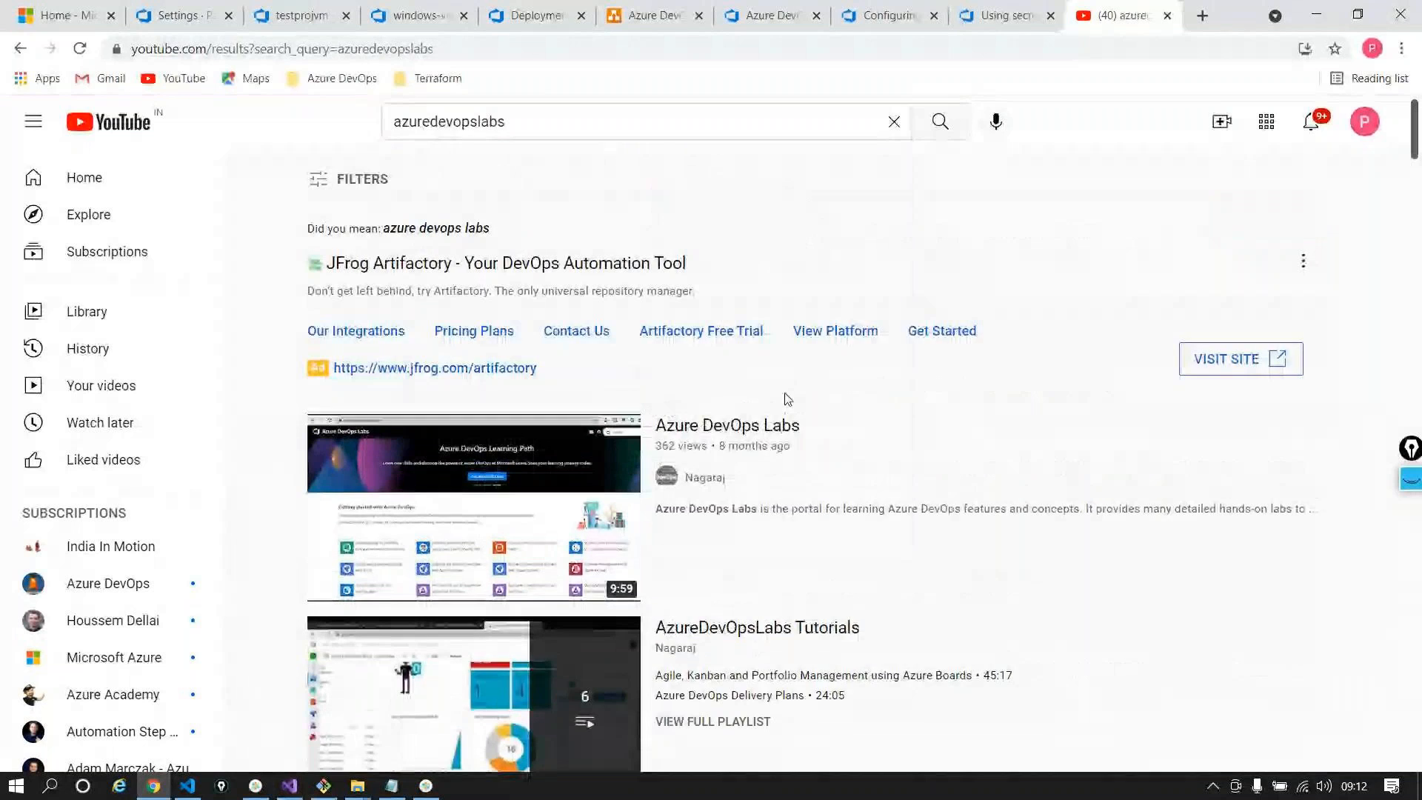
{"action": "scroll", "coordinate": [787, 399], "scroll_direction": "down", "scroll_amount": 3}
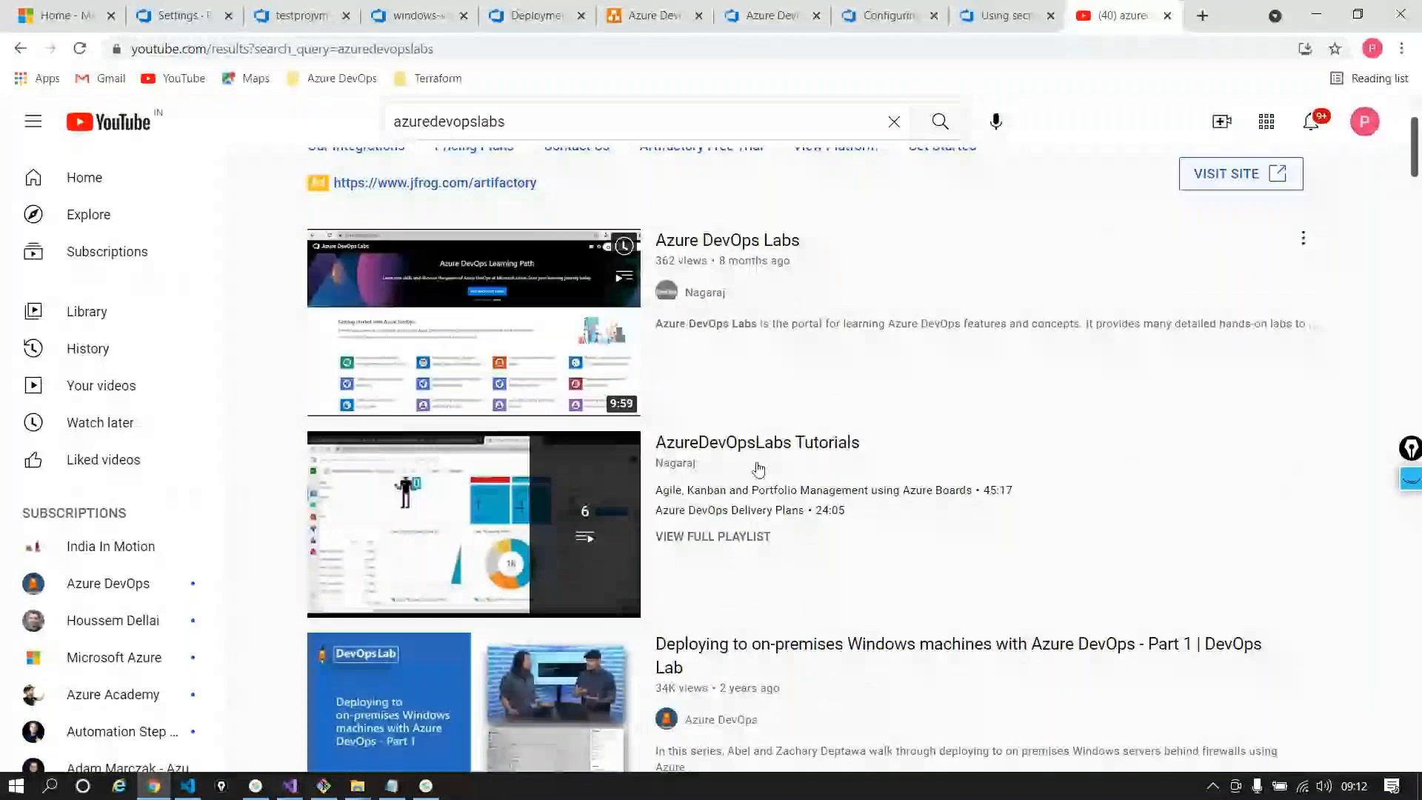
{"action": "scroll", "coordinate": [758, 469], "scroll_direction": "down", "scroll_amount": 2}
{"action": "left_click", "coordinate": [108, 584]}
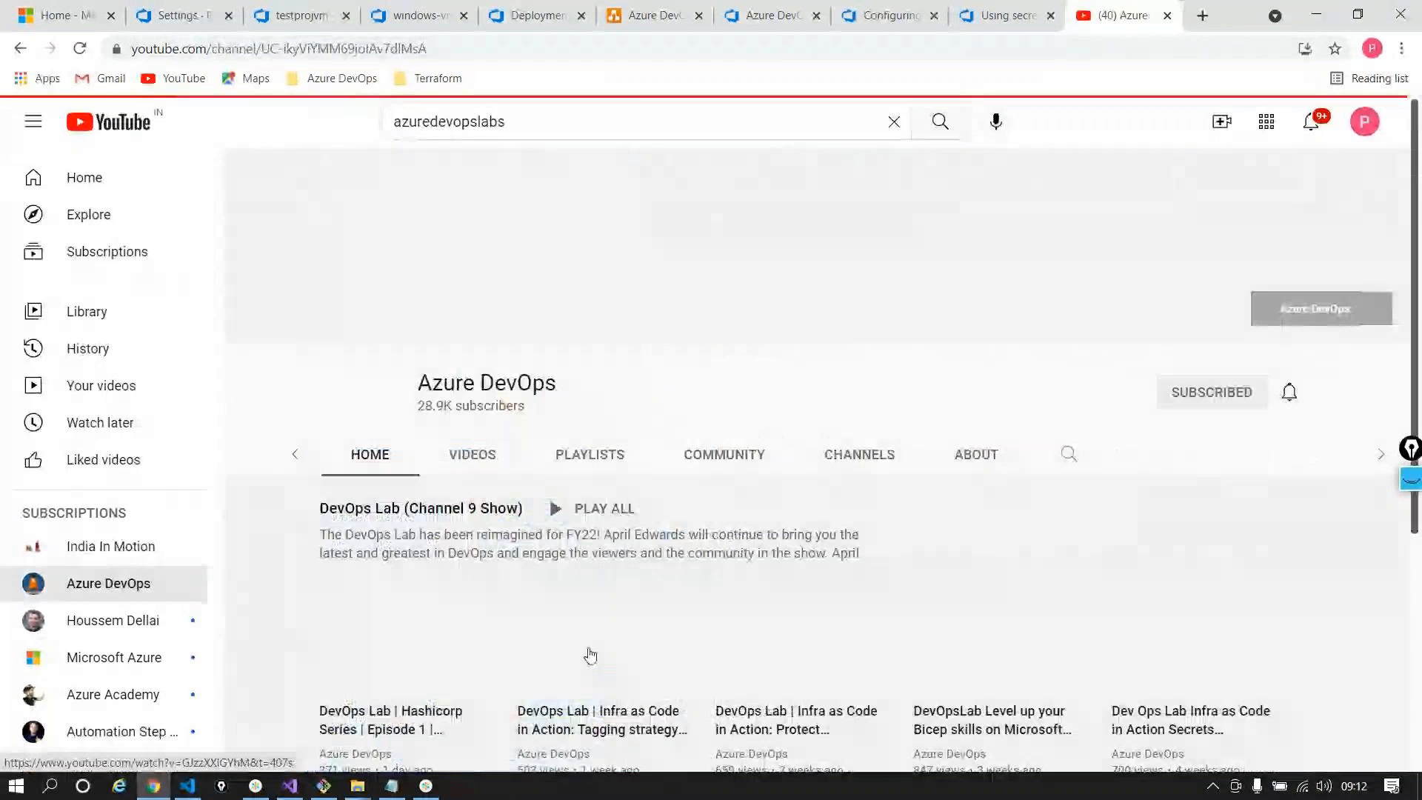
Browse the channel's playlists, then close YouTube and return to the Azure portal home
{"action": "left_click", "coordinate": [587, 454]}
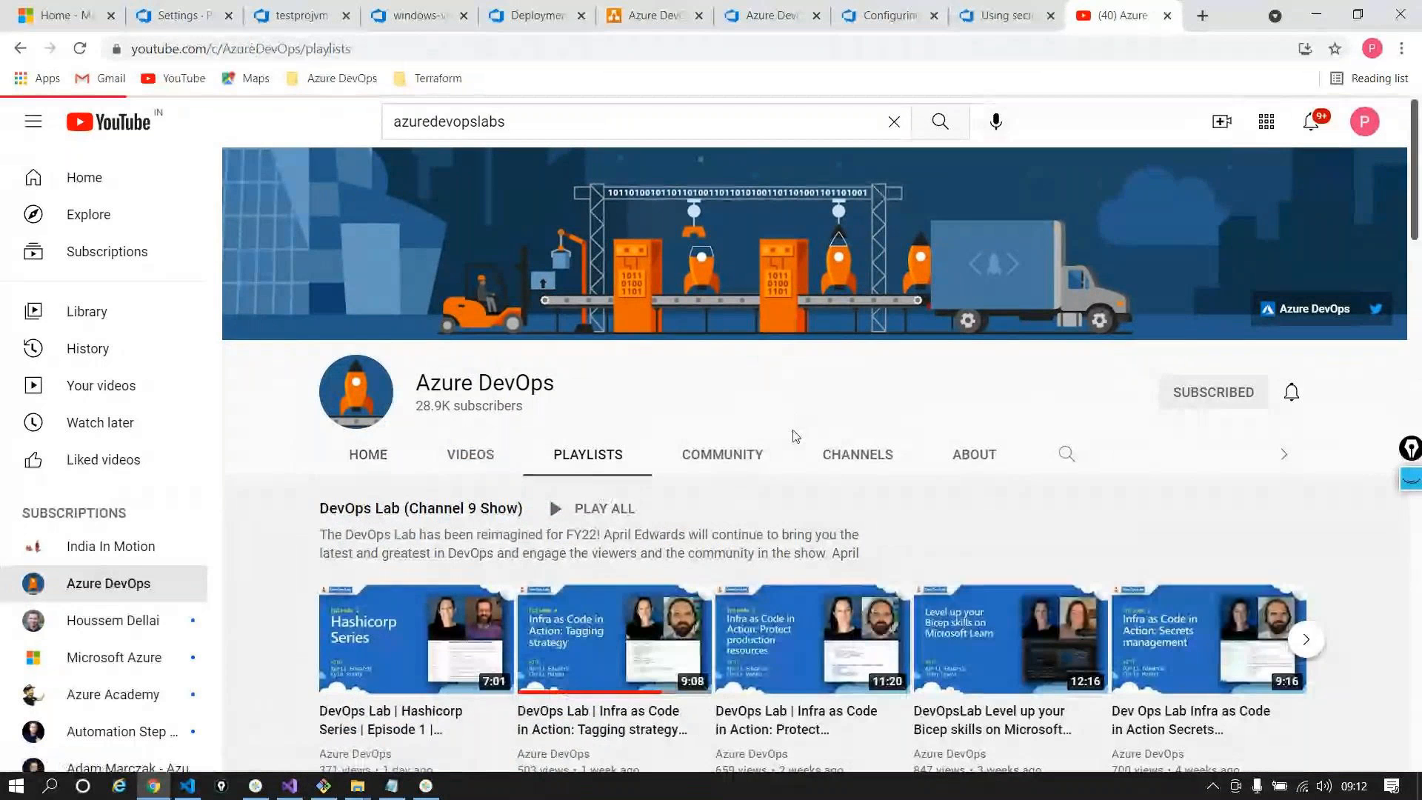
{"action": "scroll", "coordinate": [386, 423], "scroll_direction": "down", "scroll_amount": 1}
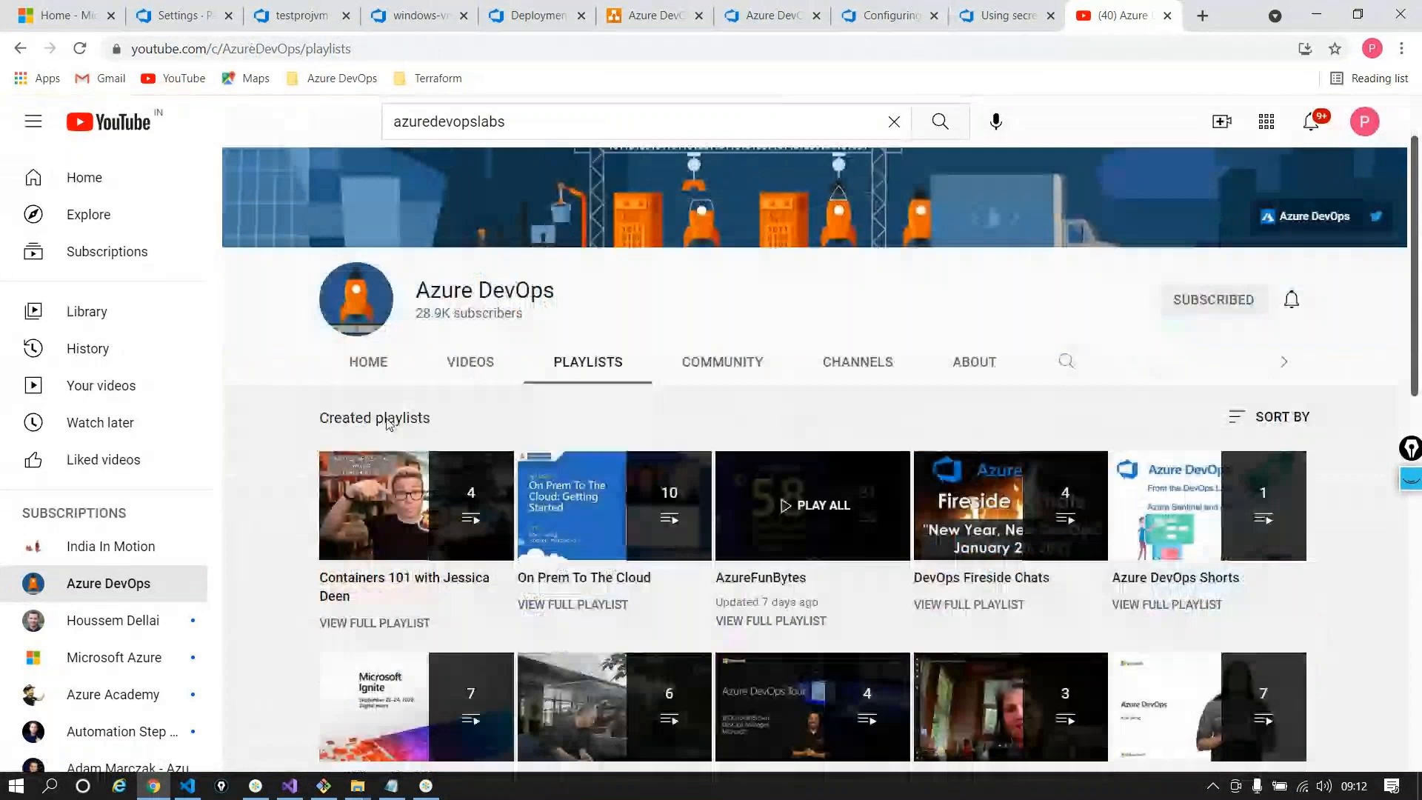
{"action": "scroll", "coordinate": [935, 435], "scroll_direction": "down", "scroll_amount": 1}
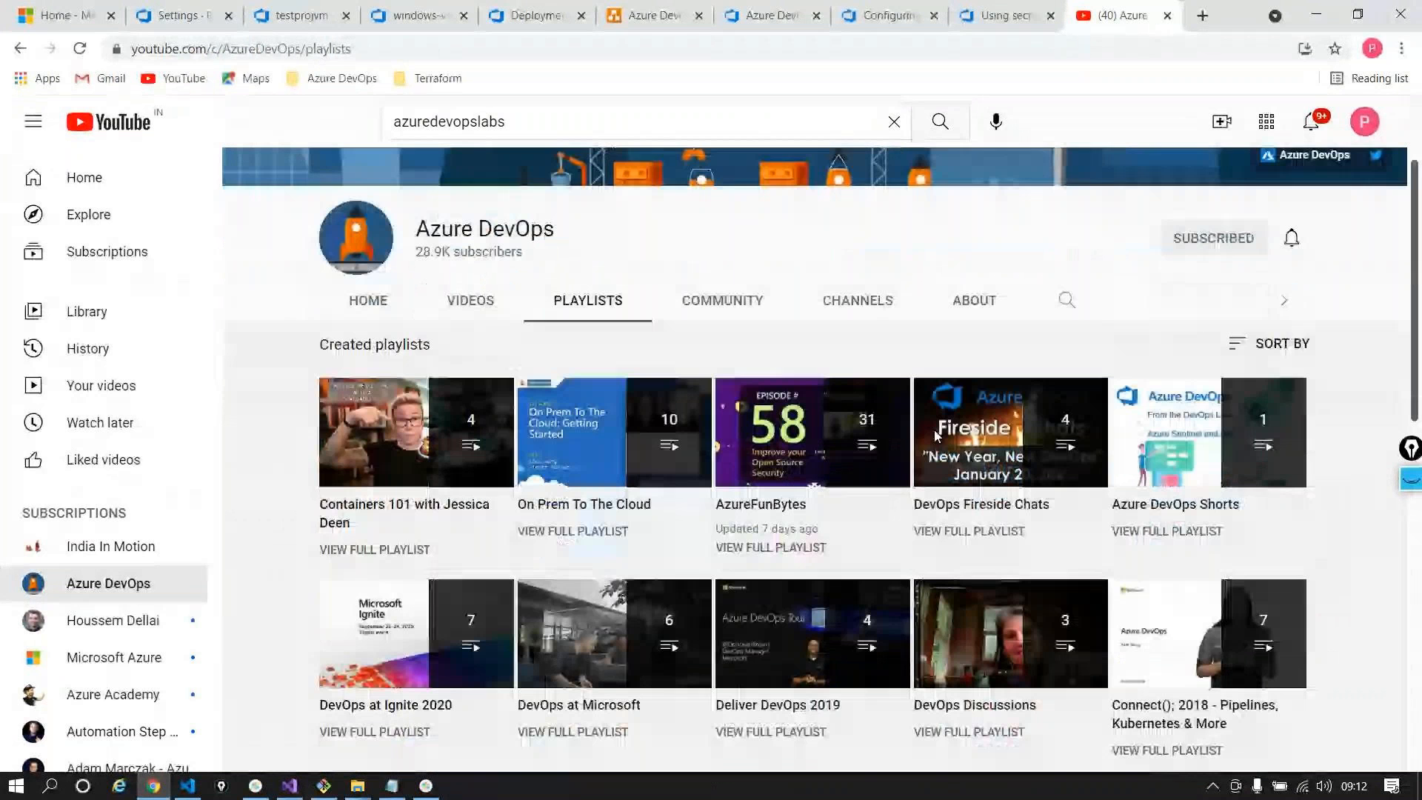
{"action": "scroll", "coordinate": [934, 430], "scroll_direction": "down", "scroll_amount": 1}
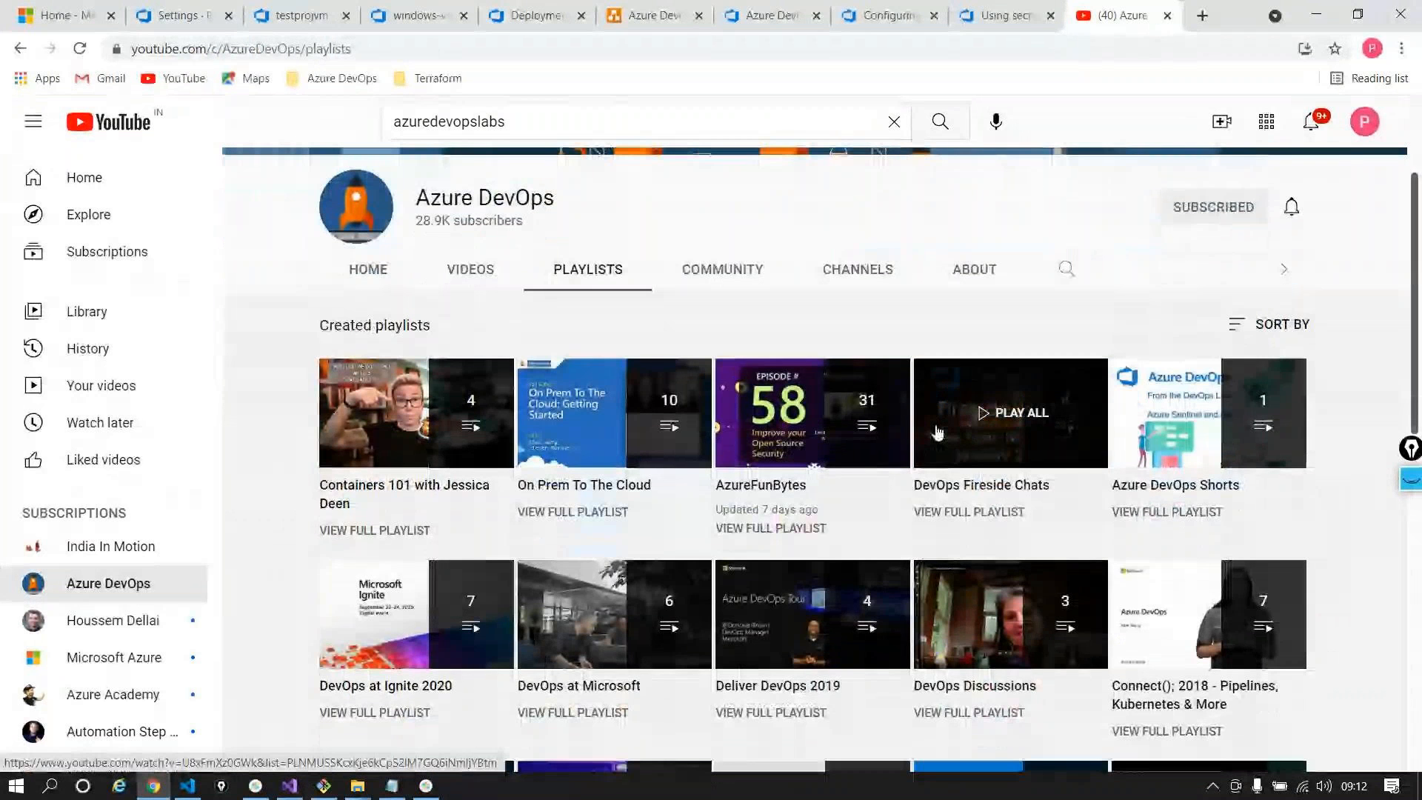
{"action": "scroll", "coordinate": [937, 432], "scroll_direction": "up", "scroll_amount": 2}
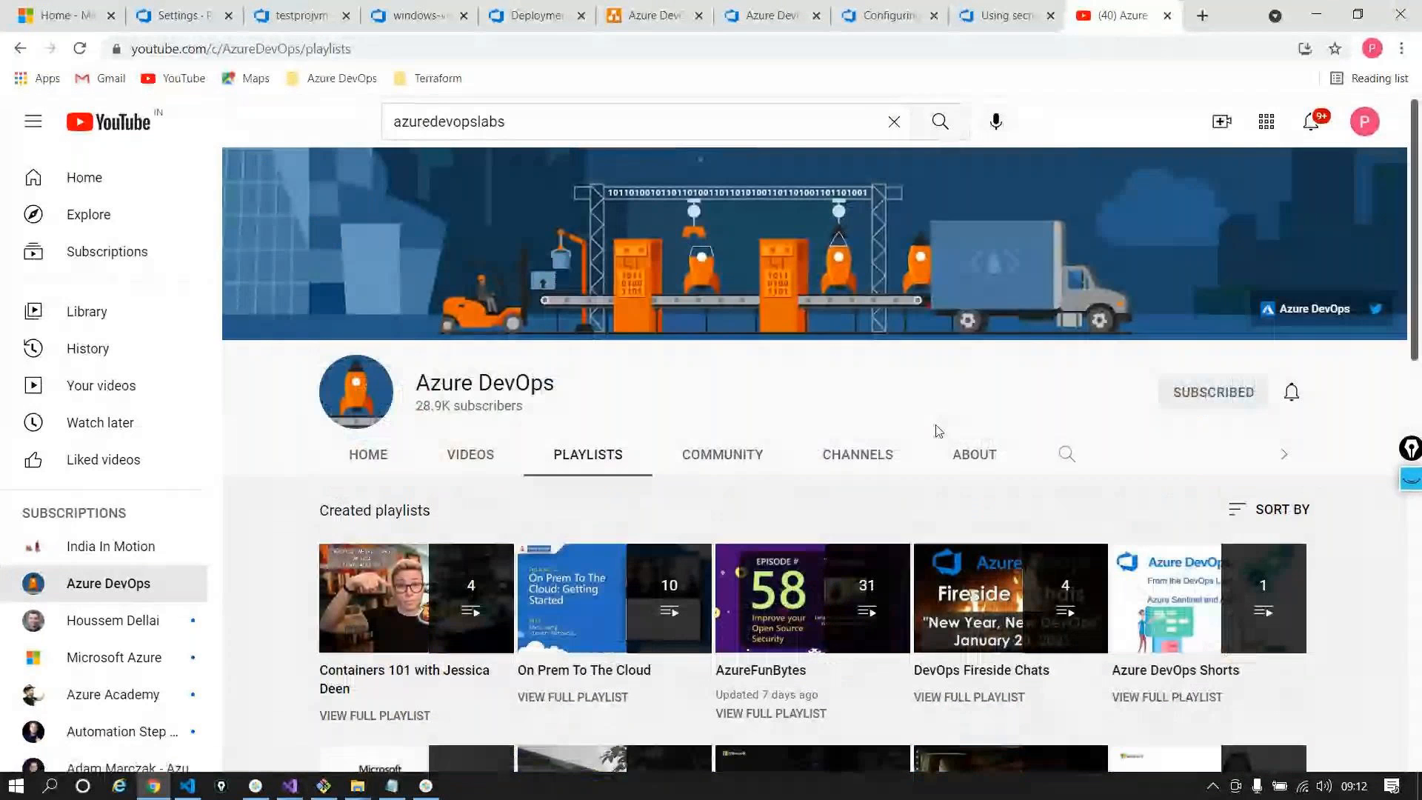
{"action": "left_click", "coordinate": [1167, 15]}
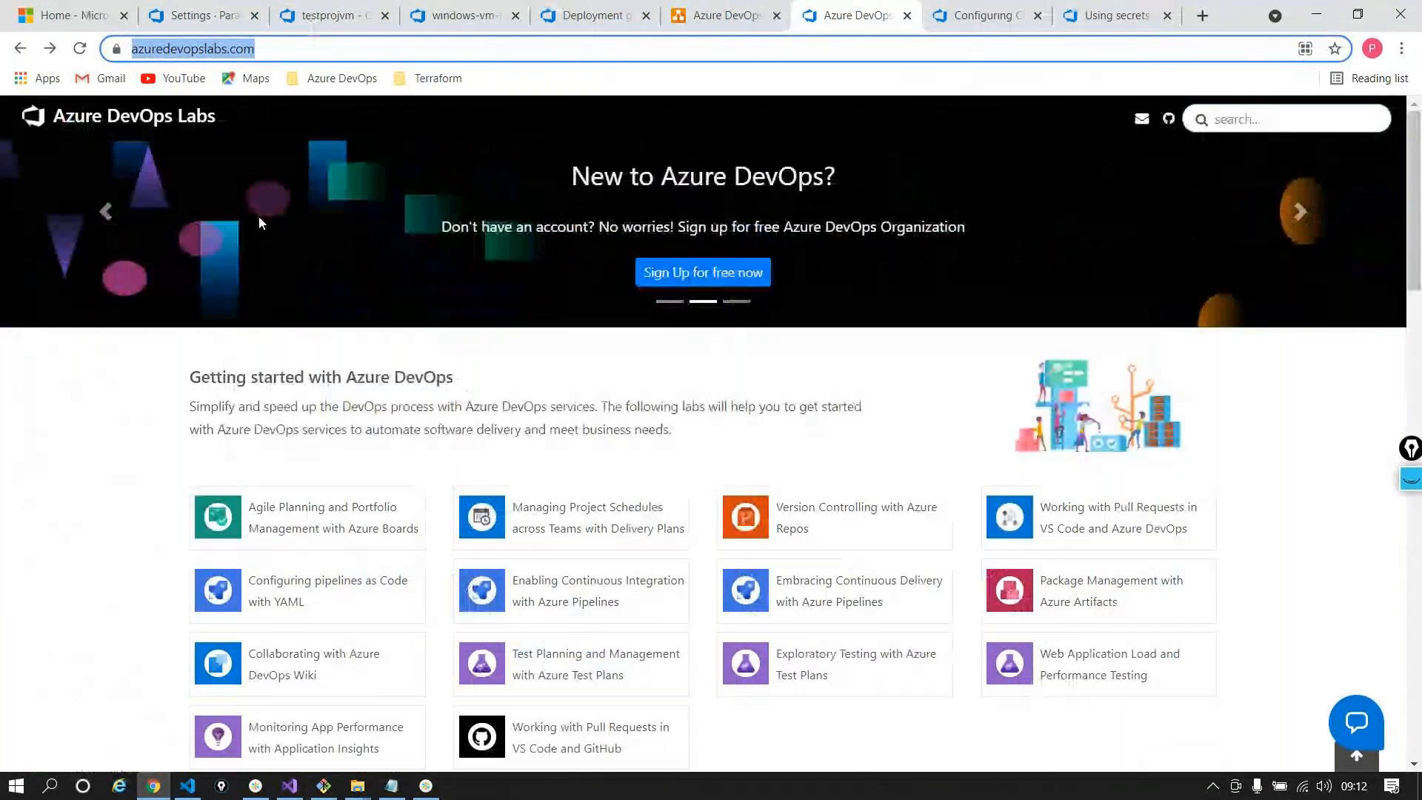
{"action": "left_click", "coordinate": [70, 16]}
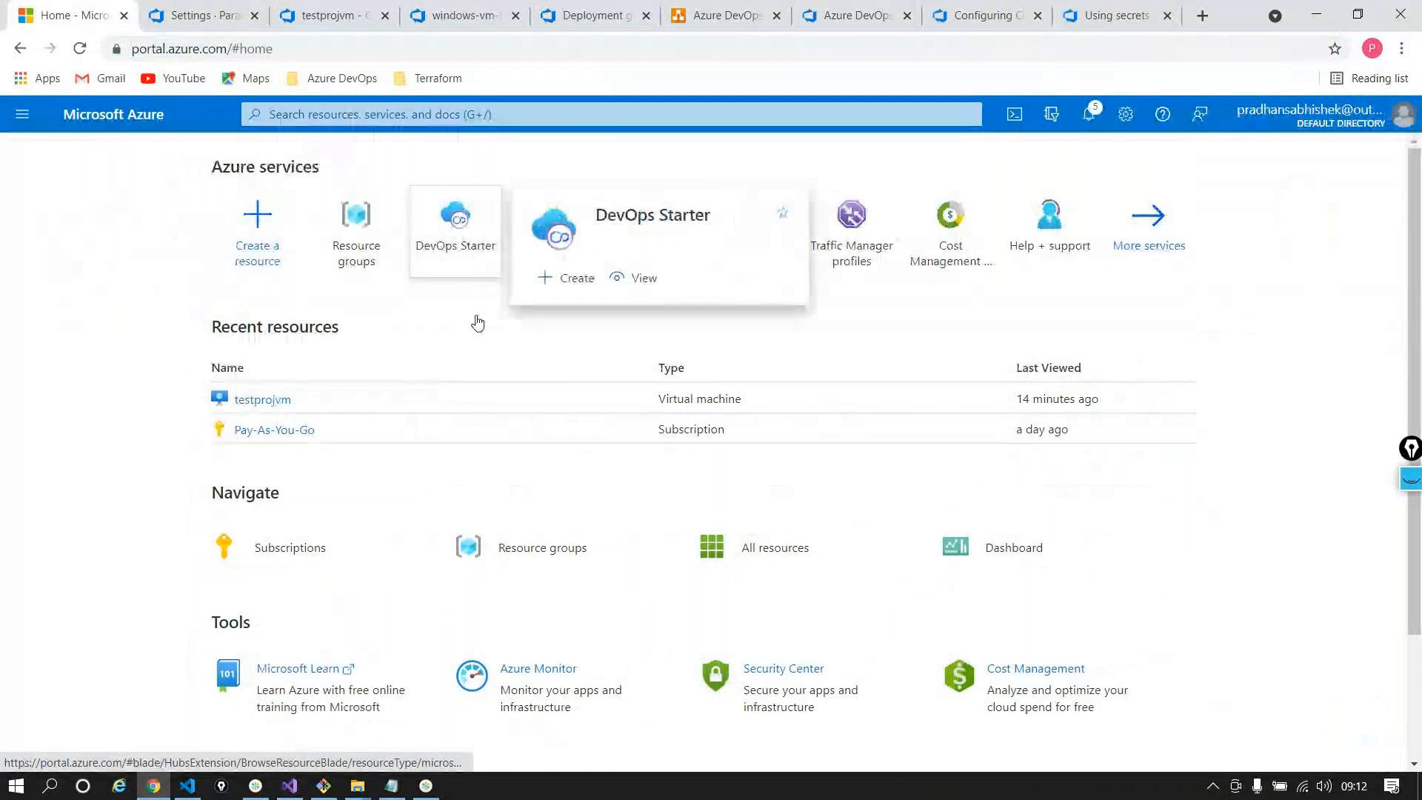
{"action": "mouse_move", "coordinate": [657, 704]}
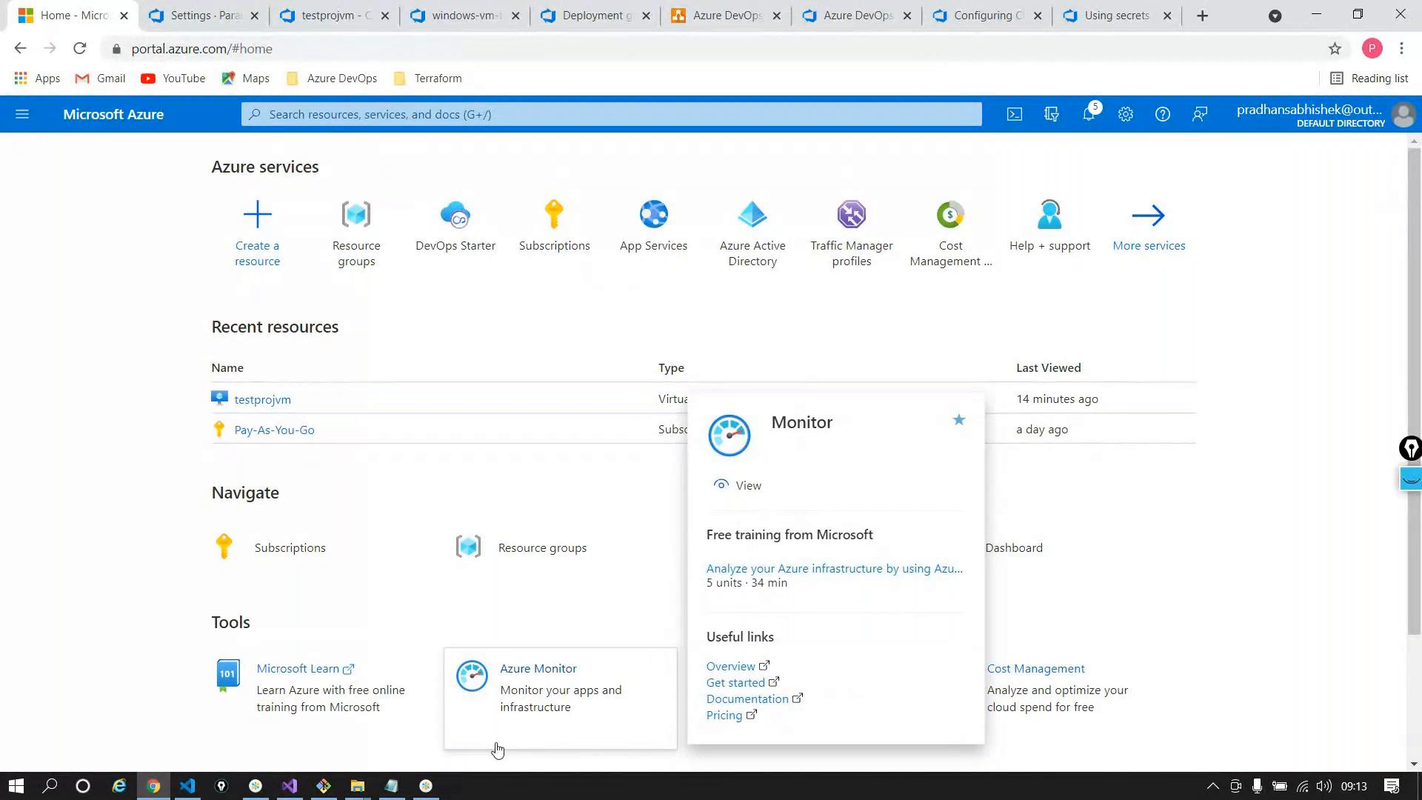
{"action": "left_click", "coordinate": [423, 783]}
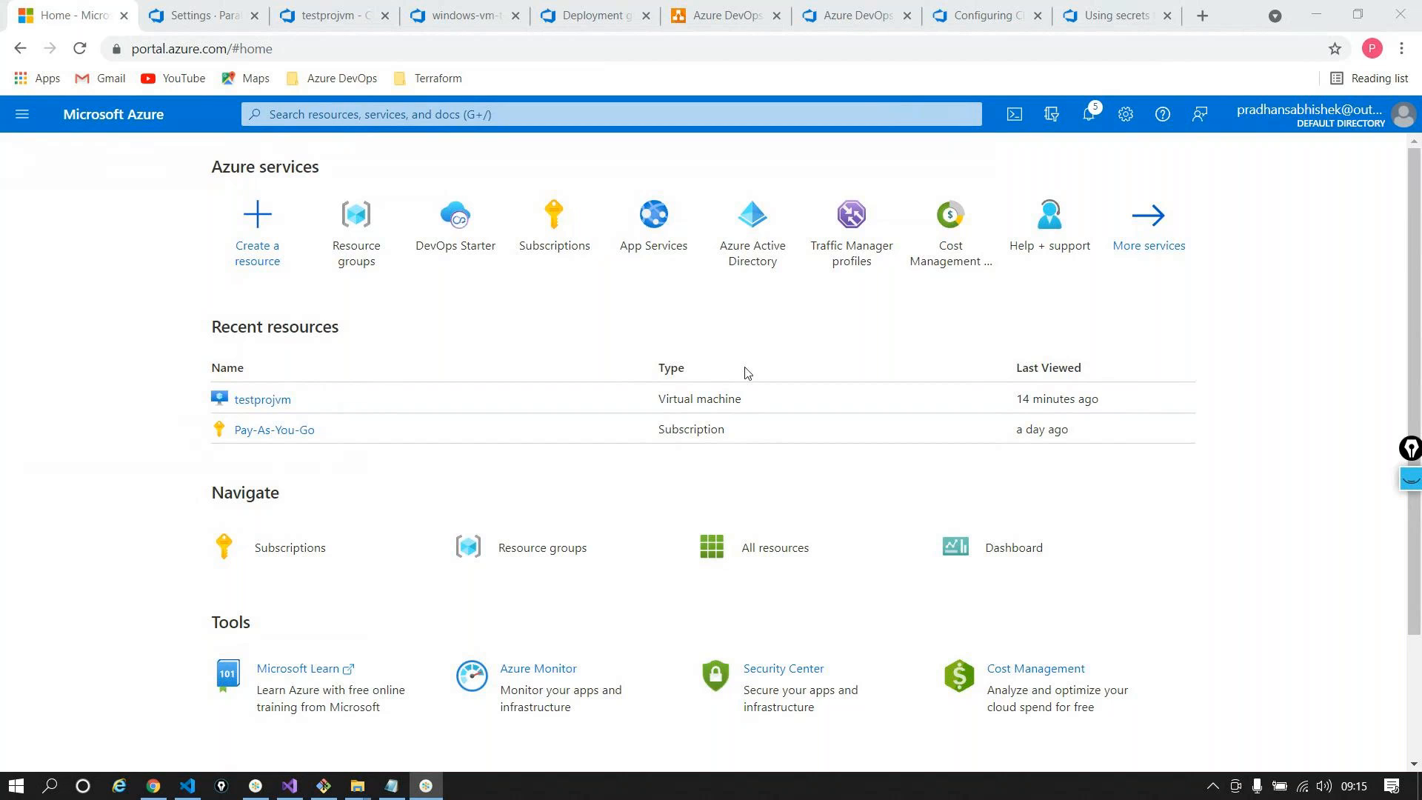
{"action": "left_click", "coordinate": [163, 793]}
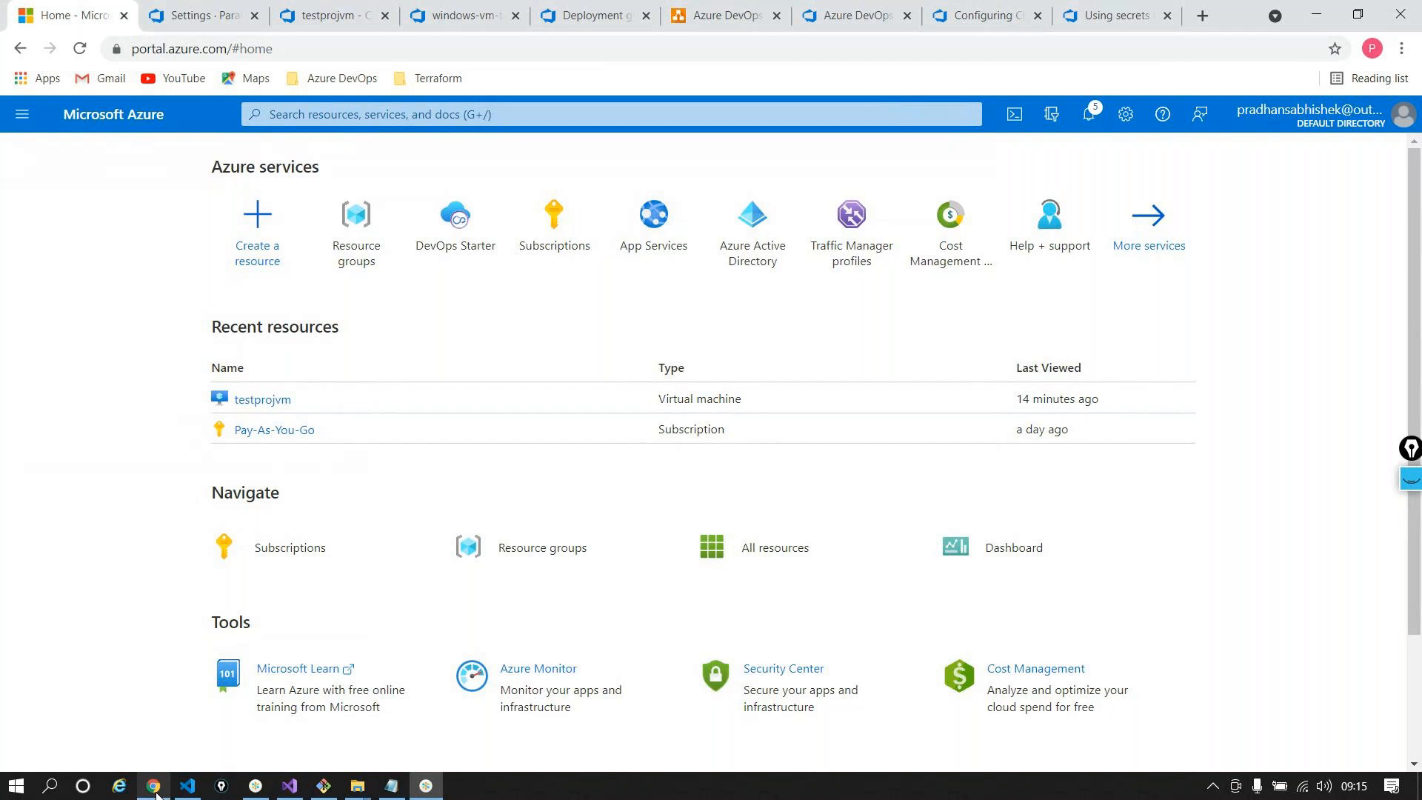
Return to the azuredevopslabs.com tab and scroll its Getting started lab grid, ending at the top
{"action": "left_click", "coordinate": [895, 15]}
{"action": "scroll", "coordinate": [1136, 663], "scroll_direction": "down", "scroll_amount": 1}
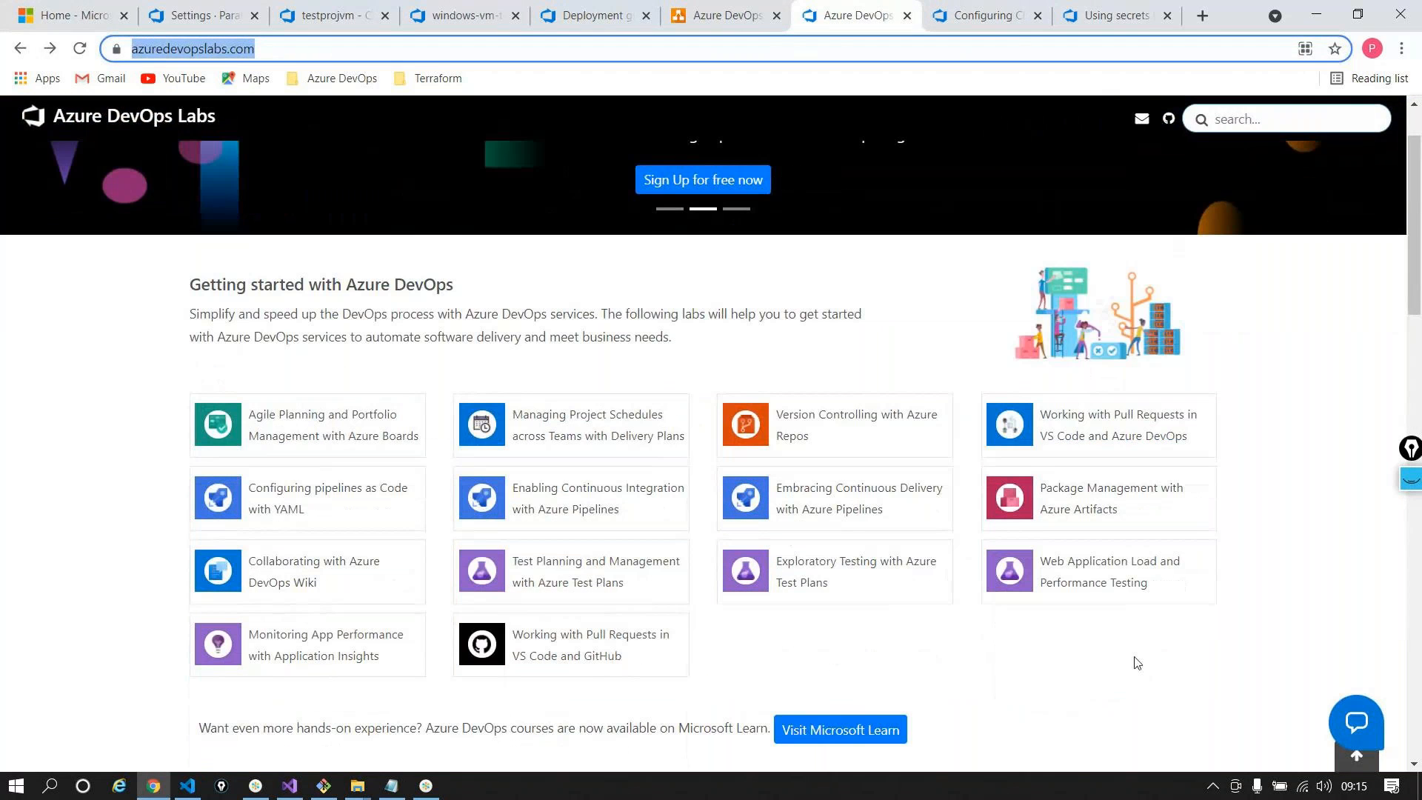
{"action": "scroll", "coordinate": [1051, 670], "scroll_direction": "down", "scroll_amount": 1}
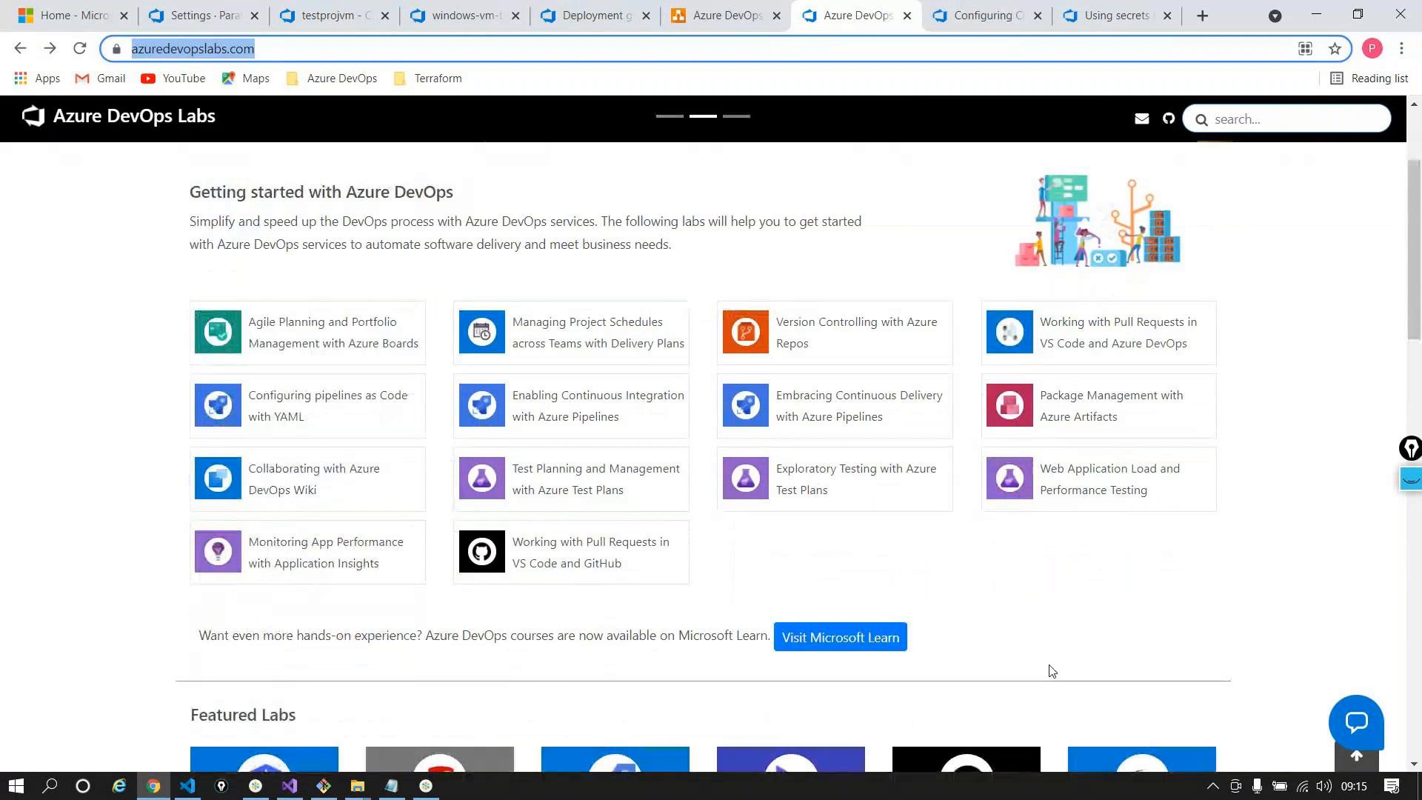
{"action": "scroll", "coordinate": [1051, 670], "scroll_direction": "down", "scroll_amount": 5}
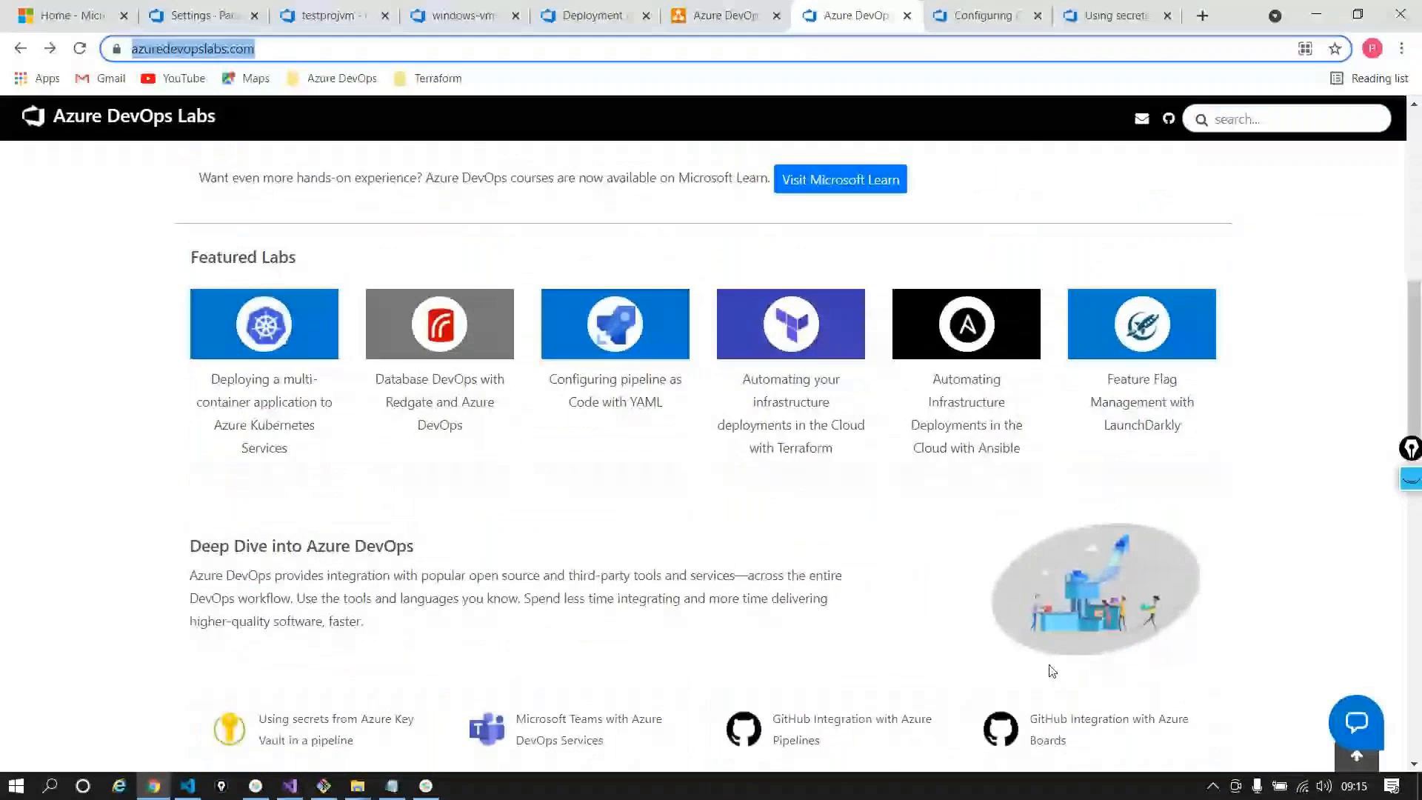
{"action": "scroll", "coordinate": [1051, 670], "scroll_direction": "up", "scroll_amount": 3}
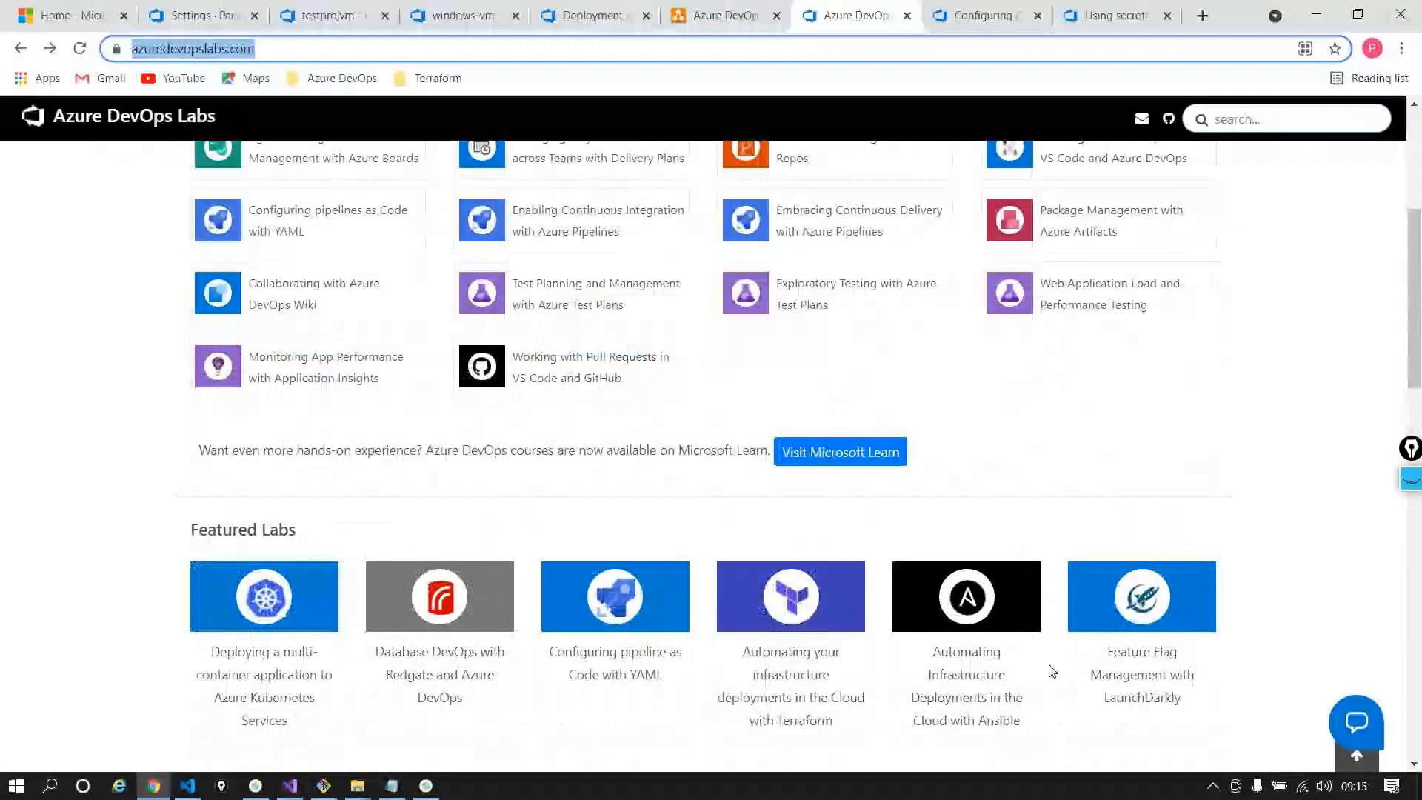
{"action": "scroll", "coordinate": [1051, 670], "scroll_direction": "up", "scroll_amount": 4}
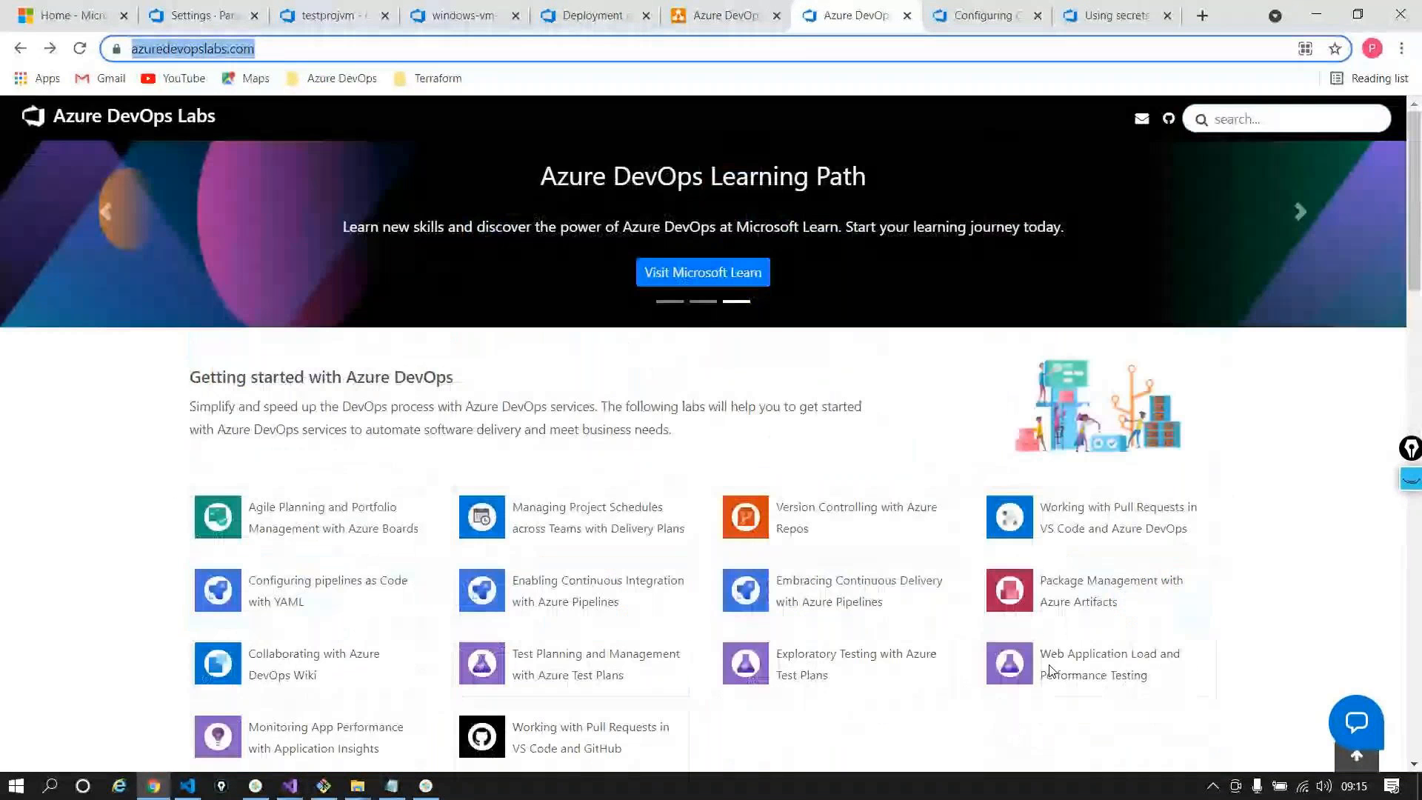
{"action": "left_click", "coordinate": [1009, 591]}
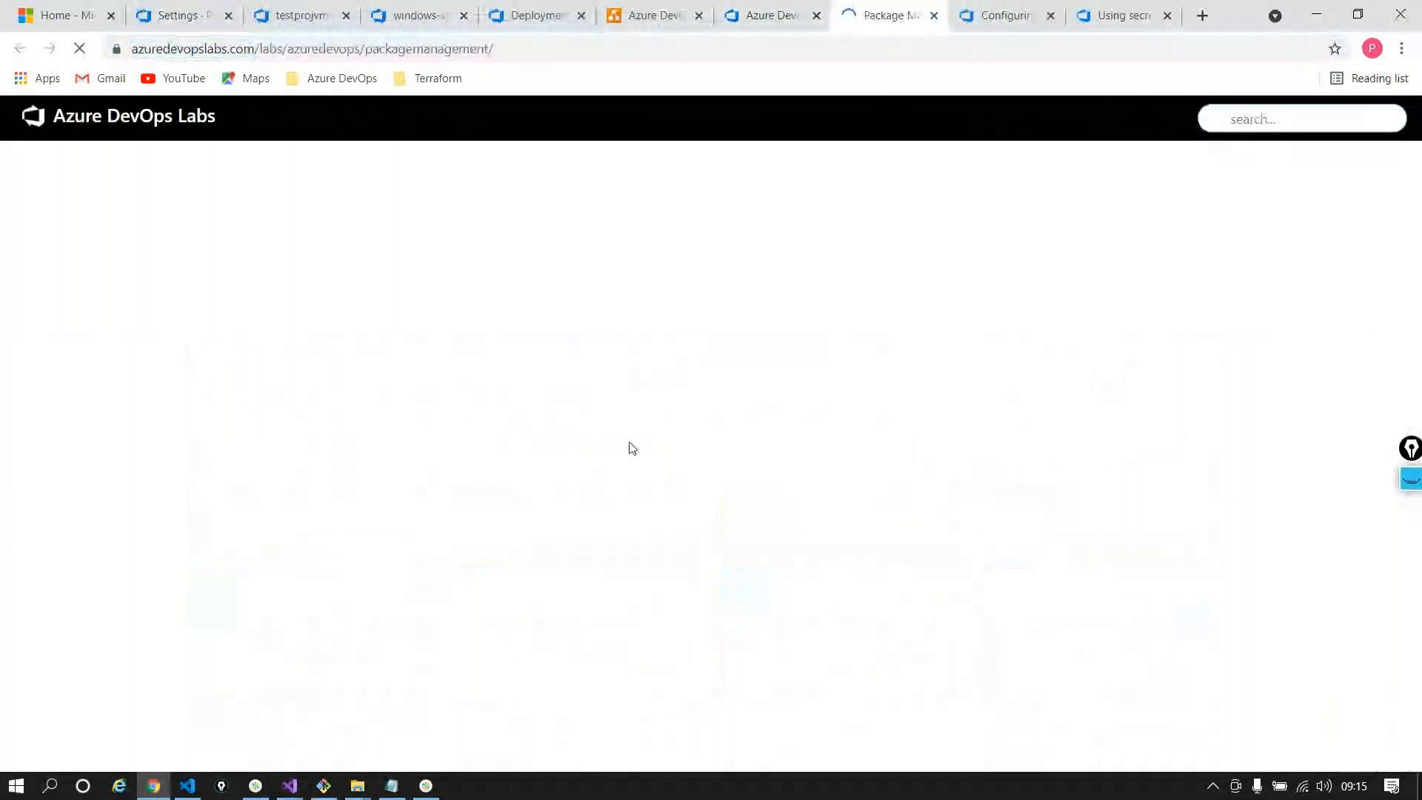
{"action": "scroll", "coordinate": [631, 445], "scroll_direction": "down", "scroll_amount": 10}
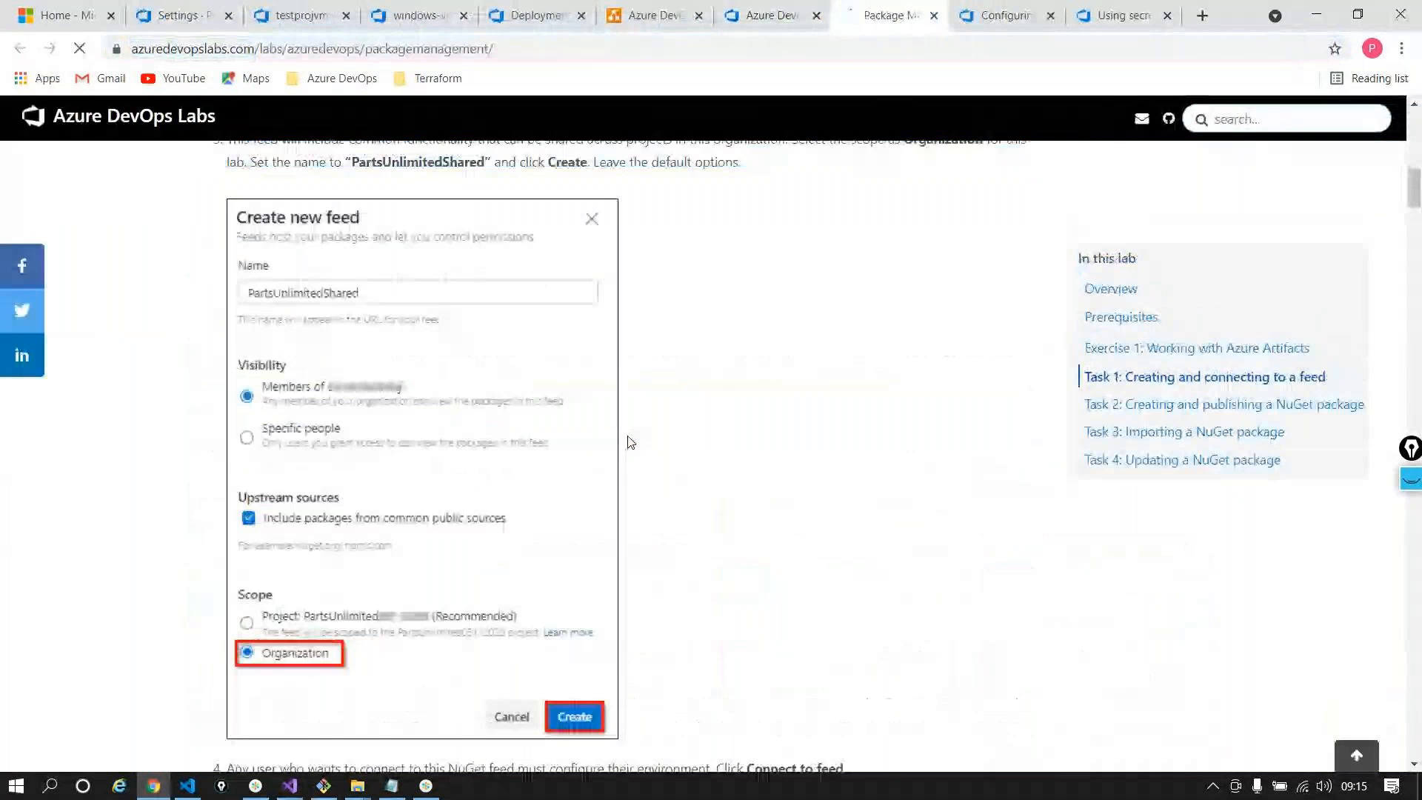
{"action": "scroll", "coordinate": [630, 442], "scroll_direction": "down", "scroll_amount": 12}
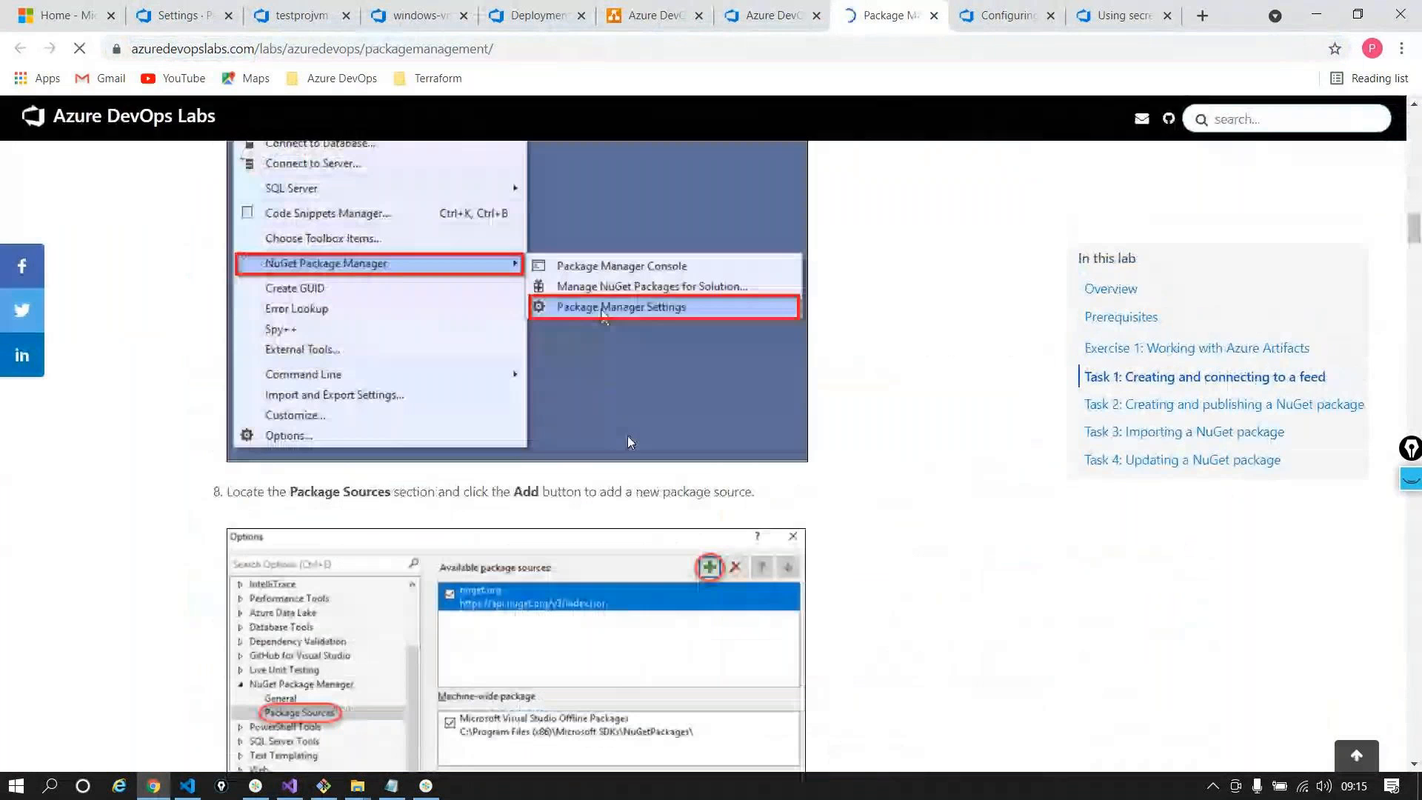
{"action": "scroll", "coordinate": [628, 442], "scroll_direction": "up", "scroll_amount": 2}
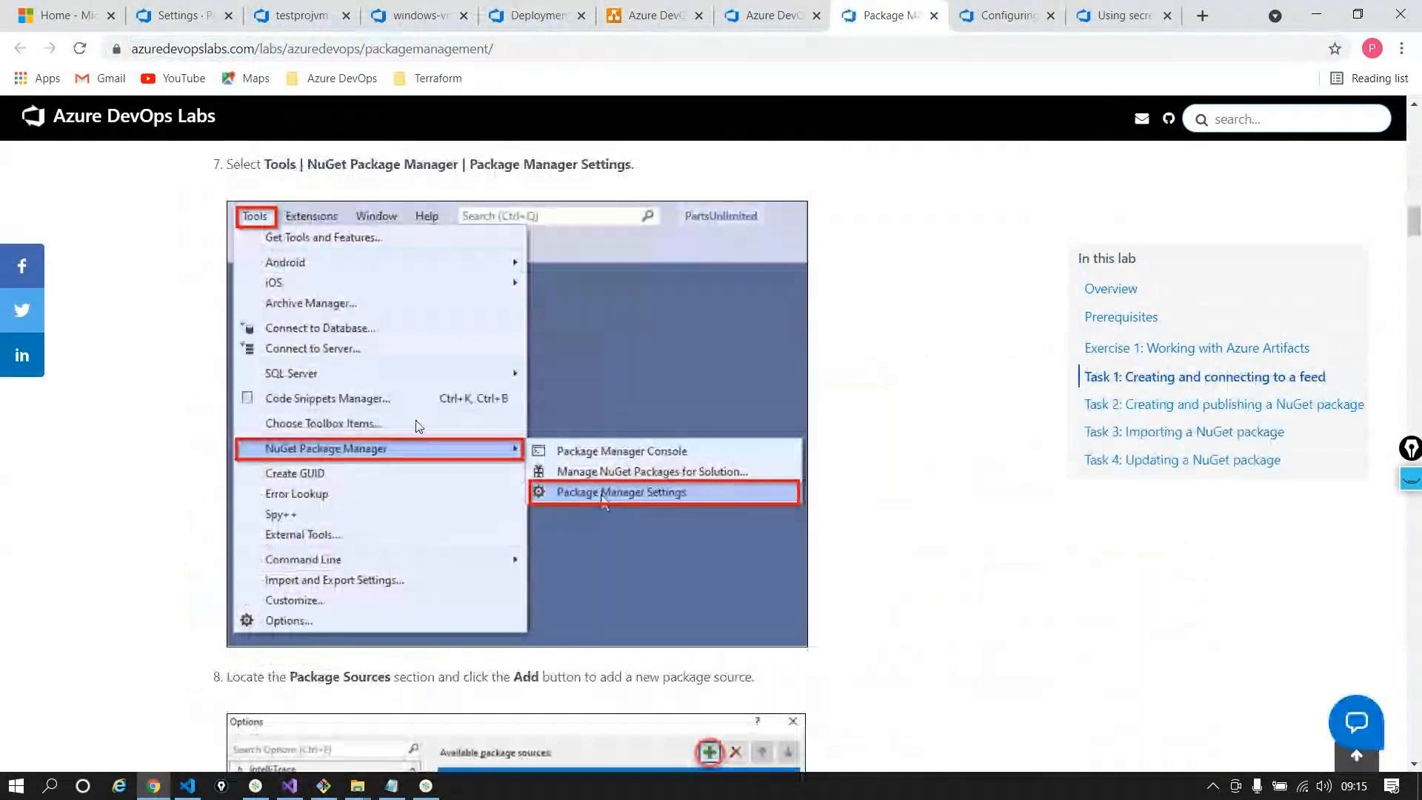
{"action": "scroll", "coordinate": [414, 424], "scroll_direction": "down", "scroll_amount": 5}
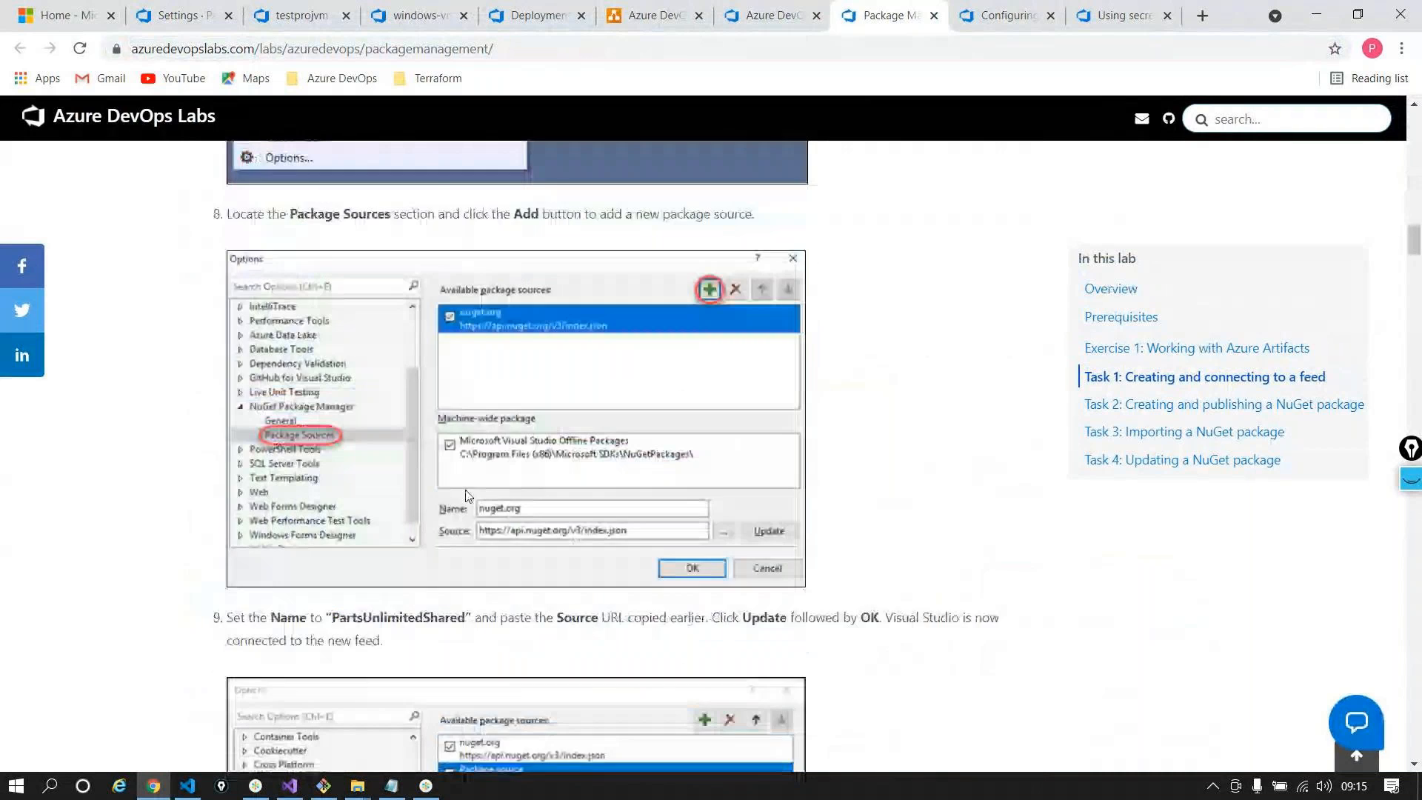
{"action": "scroll", "coordinate": [353, 517], "scroll_direction": "down", "scroll_amount": 3}
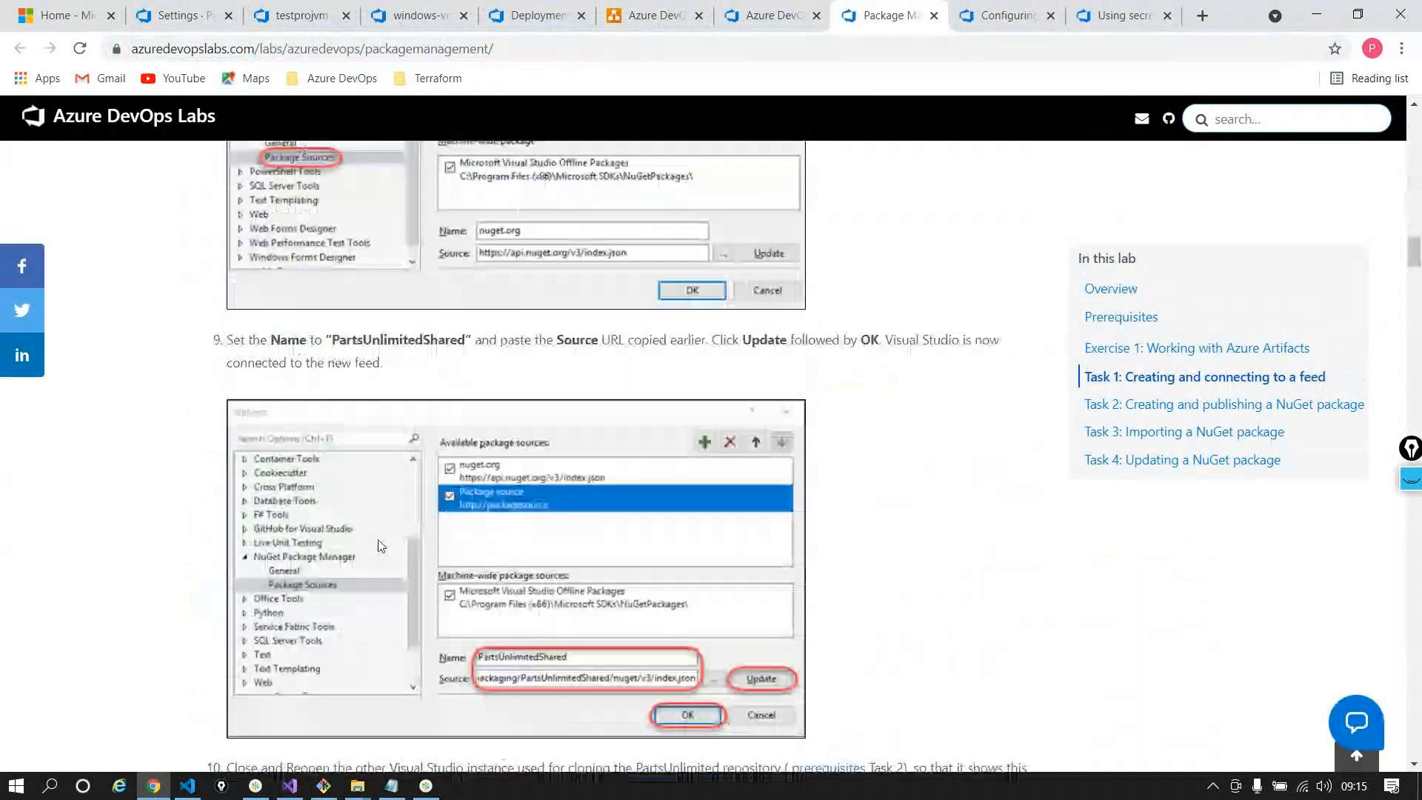
{"action": "scroll", "coordinate": [380, 546], "scroll_direction": "down", "scroll_amount": 4}
{"action": "scroll", "coordinate": [380, 545], "scroll_direction": "down", "scroll_amount": 4}
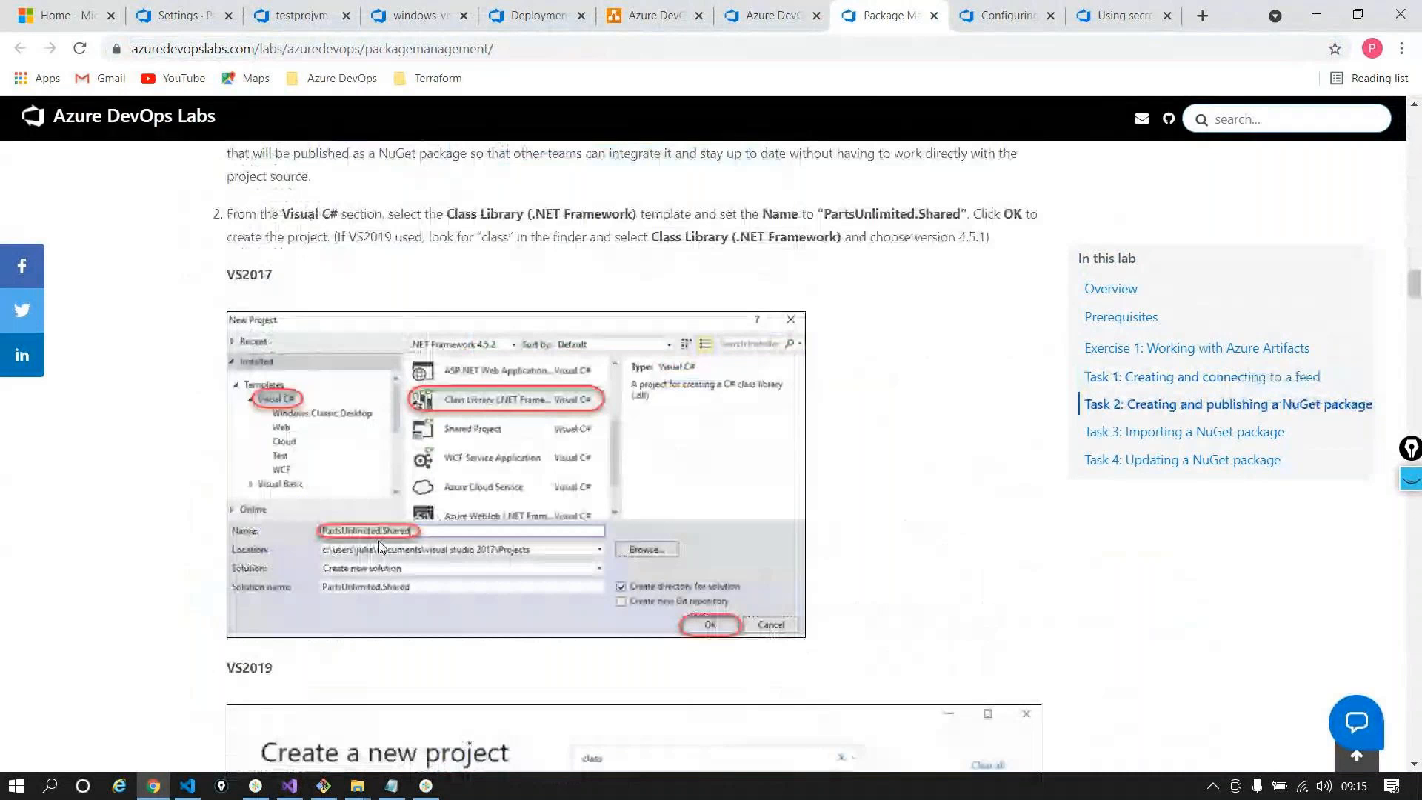
{"action": "scroll", "coordinate": [379, 546], "scroll_direction": "down", "scroll_amount": 8}
{"action": "scroll", "coordinate": [701, 510], "scroll_direction": "down", "scroll_amount": 10}
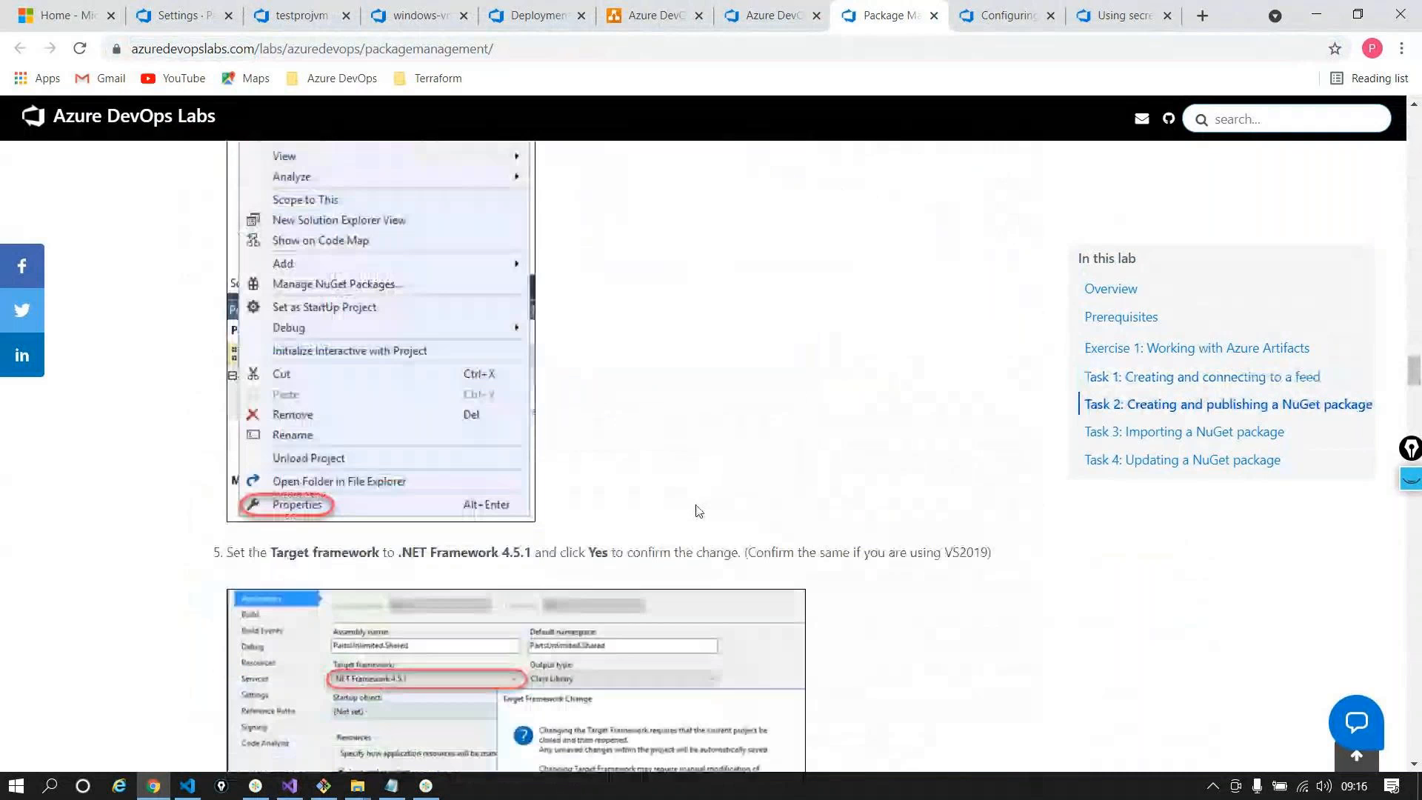
{"action": "scroll", "coordinate": [699, 518], "scroll_direction": "down", "scroll_amount": 8}
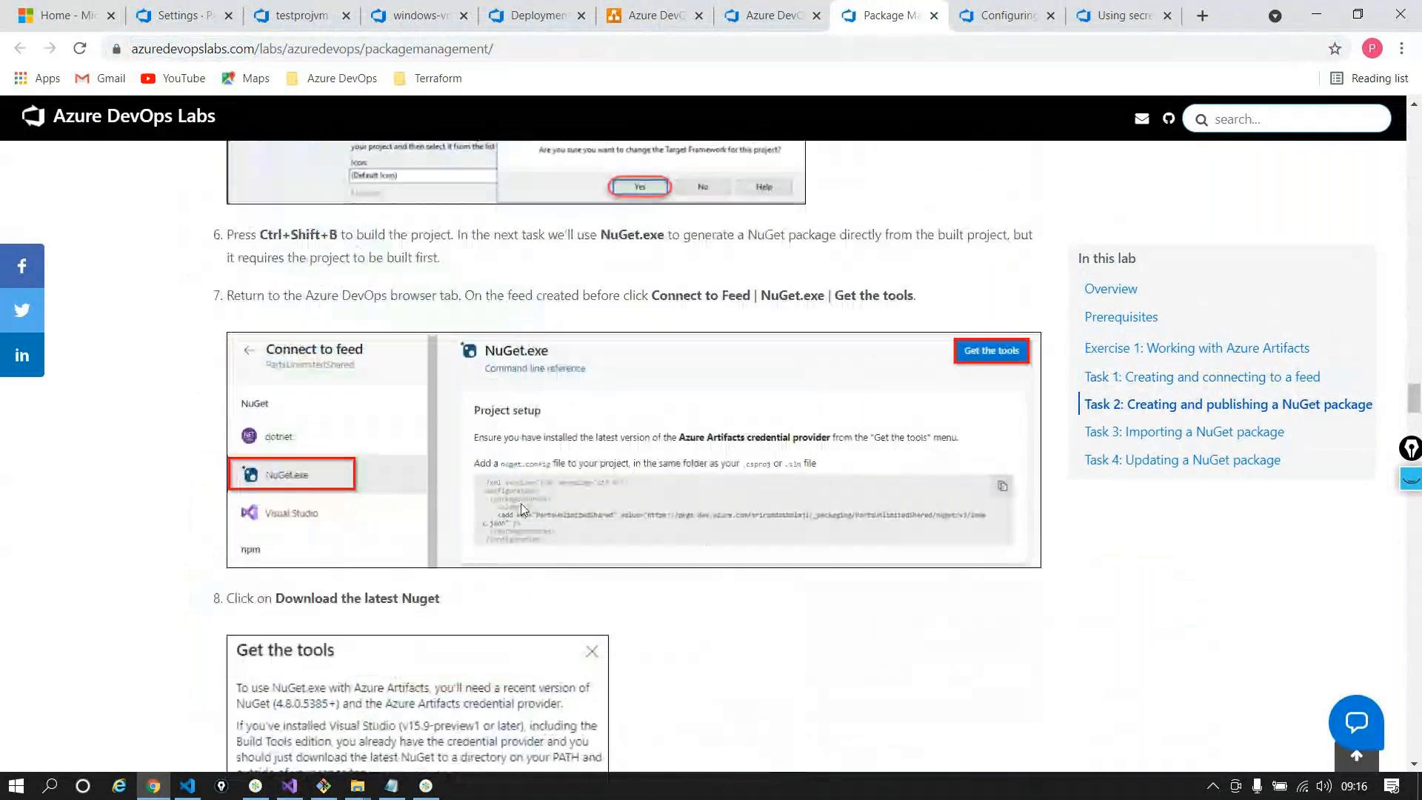
{"action": "scroll", "coordinate": [521, 503], "scroll_direction": "down", "scroll_amount": 2}
{"action": "scroll", "coordinate": [444, 625], "scroll_direction": "down", "scroll_amount": 12}
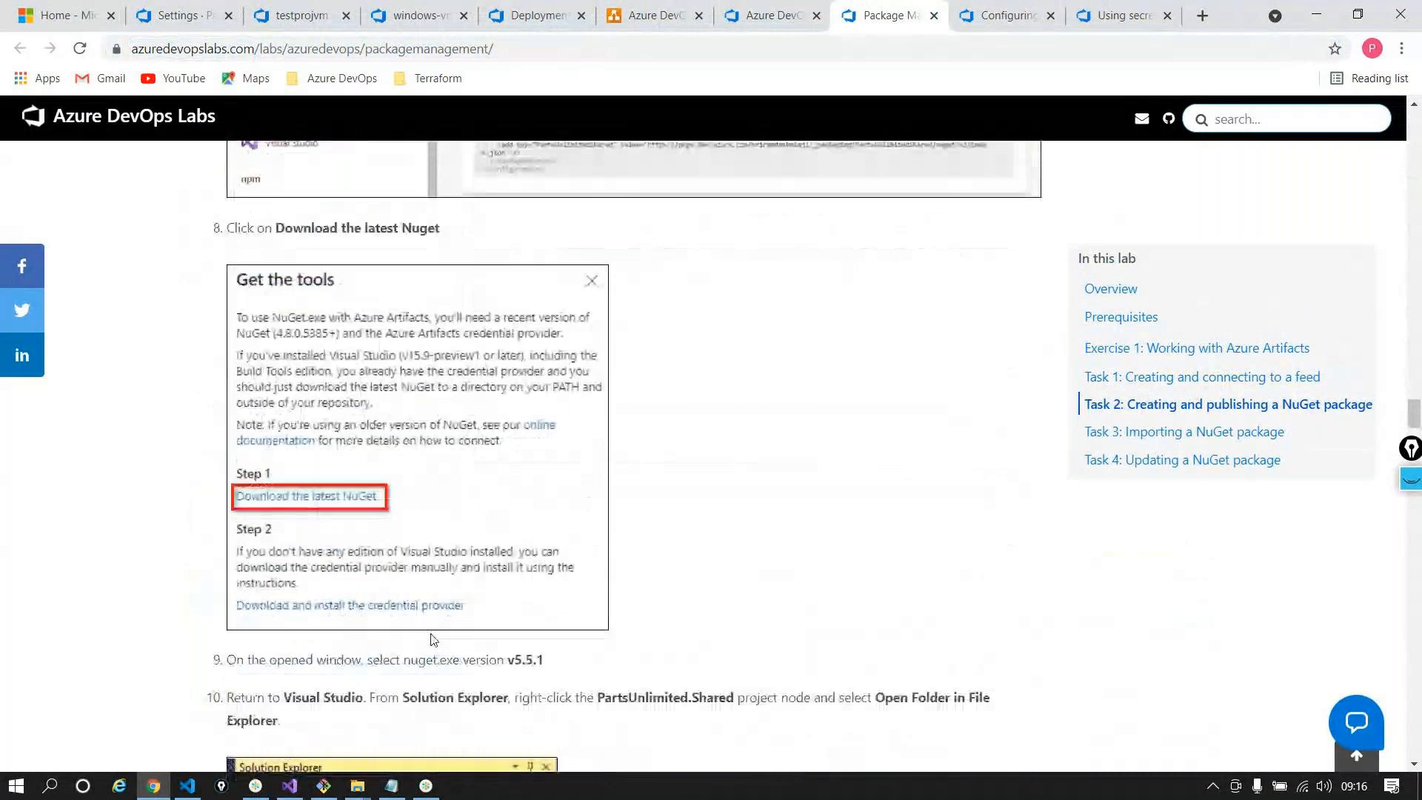
{"action": "scroll", "coordinate": [433, 639], "scroll_direction": "down", "scroll_amount": 6}
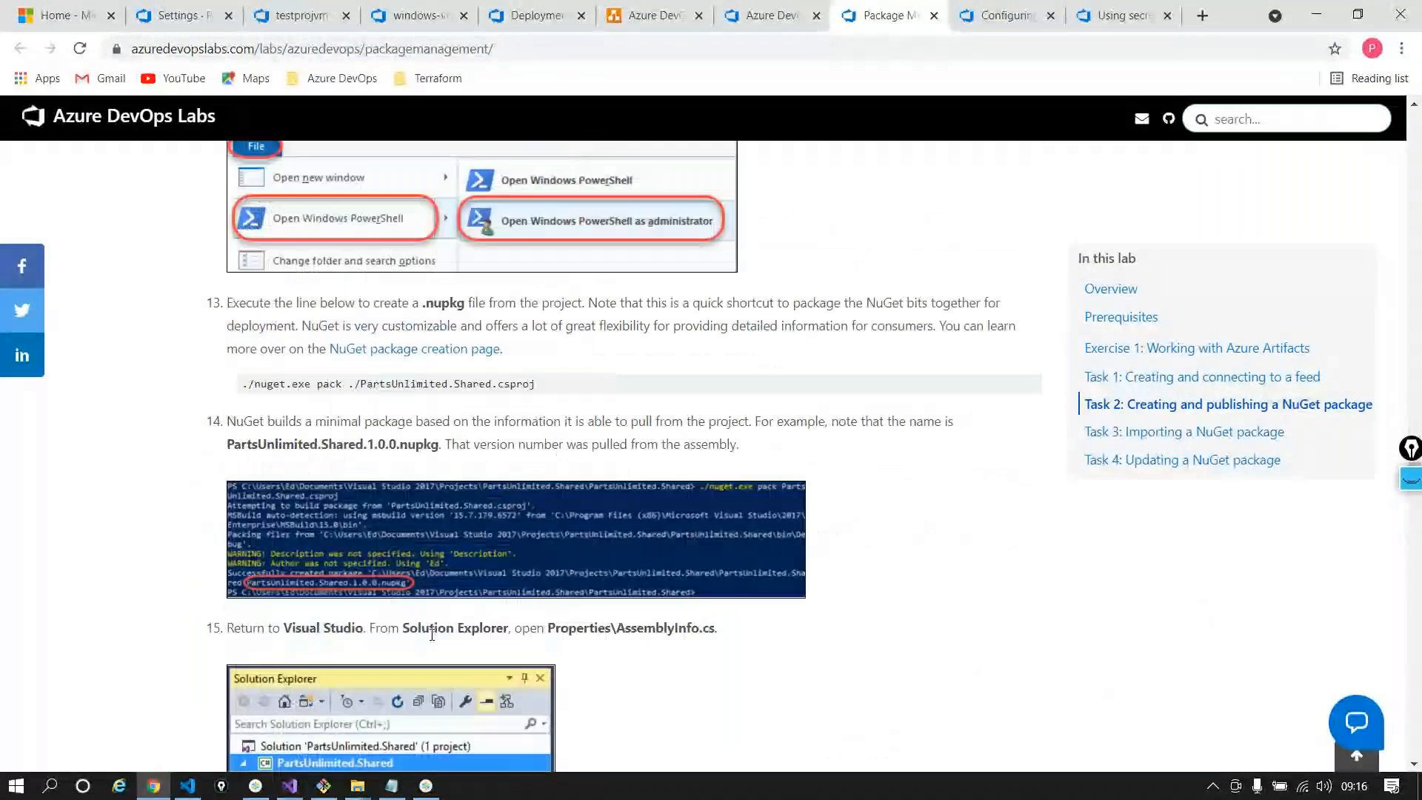
{"action": "scroll", "coordinate": [431, 634], "scroll_direction": "down", "scroll_amount": 20}
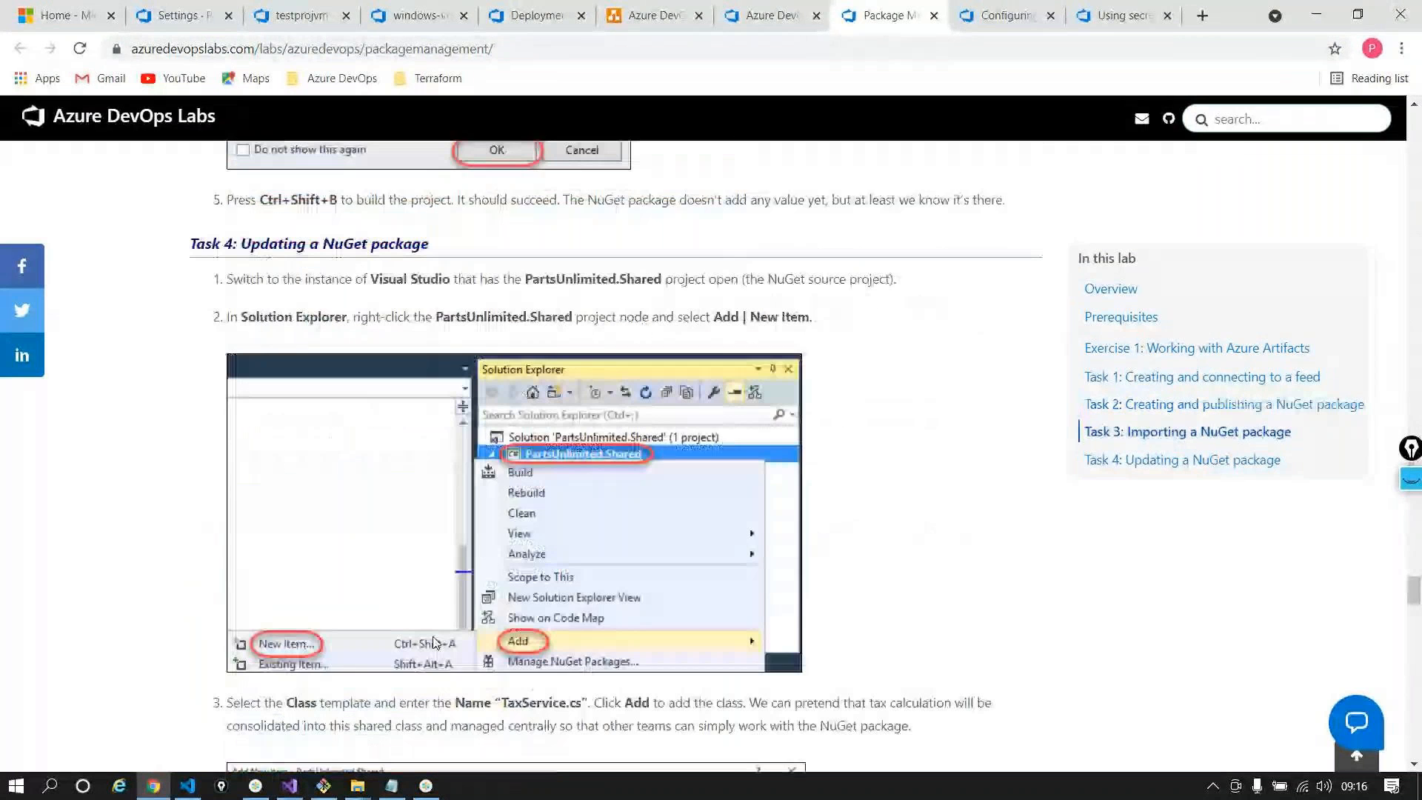
{"action": "scroll", "coordinate": [433, 642], "scroll_direction": "down", "scroll_amount": 15}
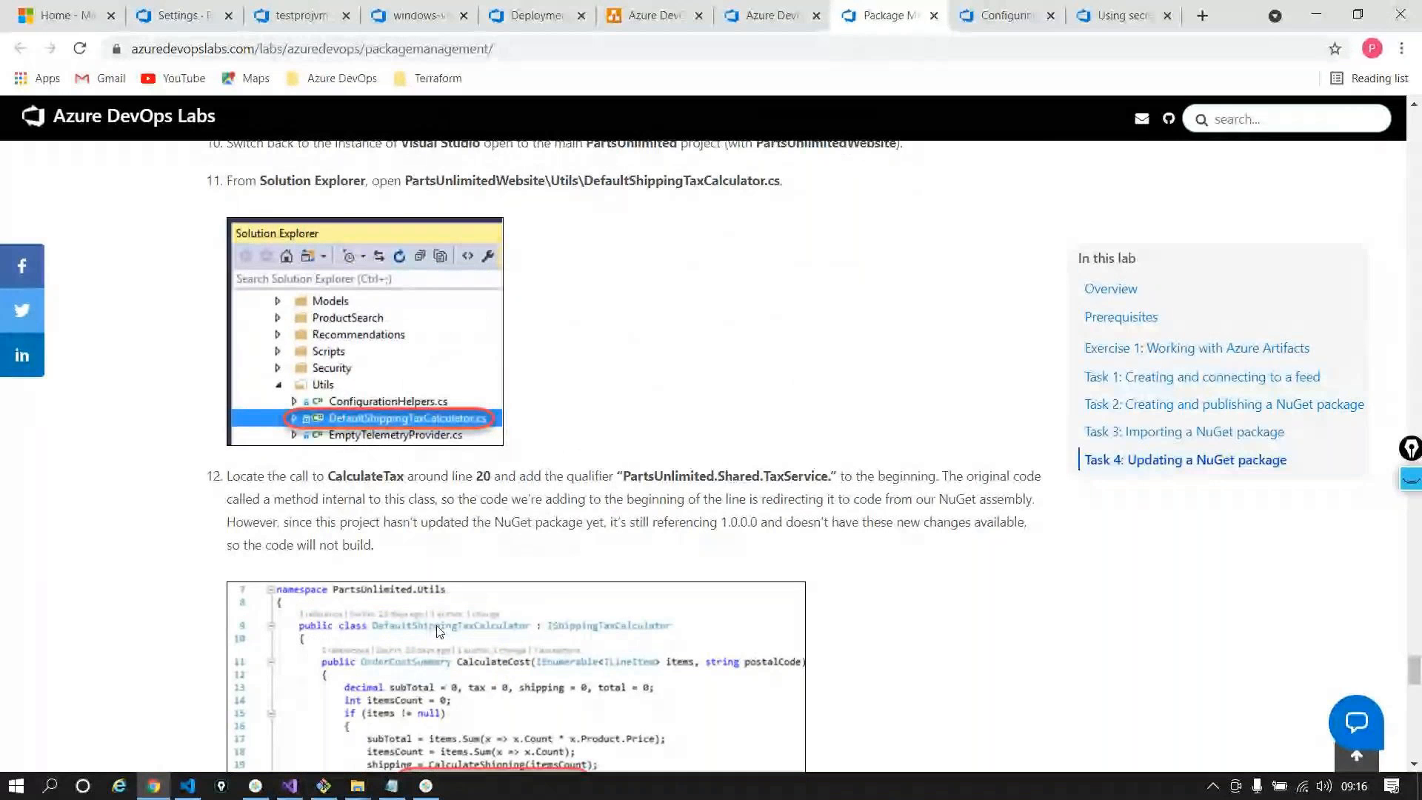
{"action": "scroll", "coordinate": [438, 630], "scroll_direction": "up", "scroll_amount": 15}
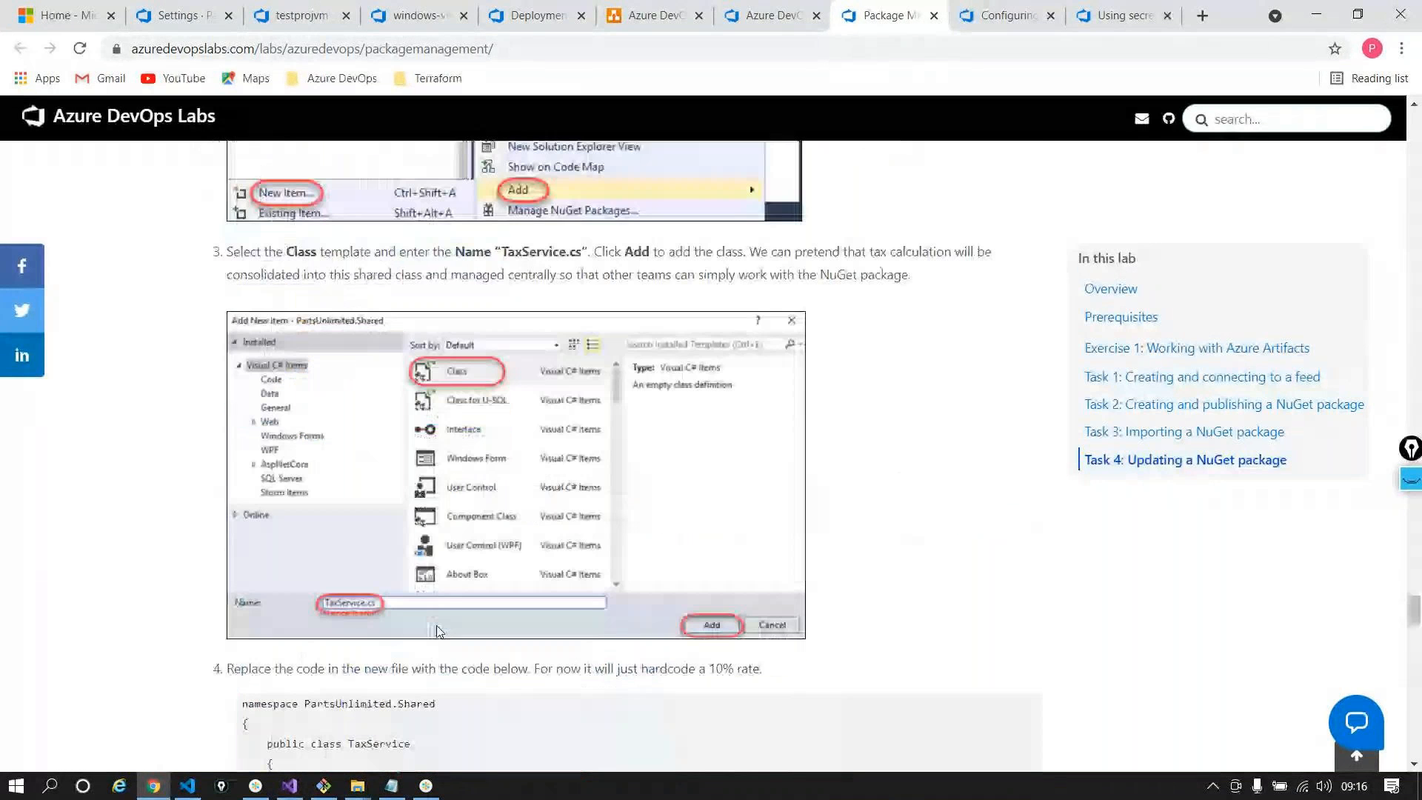
{"action": "scroll", "coordinate": [439, 630], "scroll_direction": "up", "scroll_amount": 20}
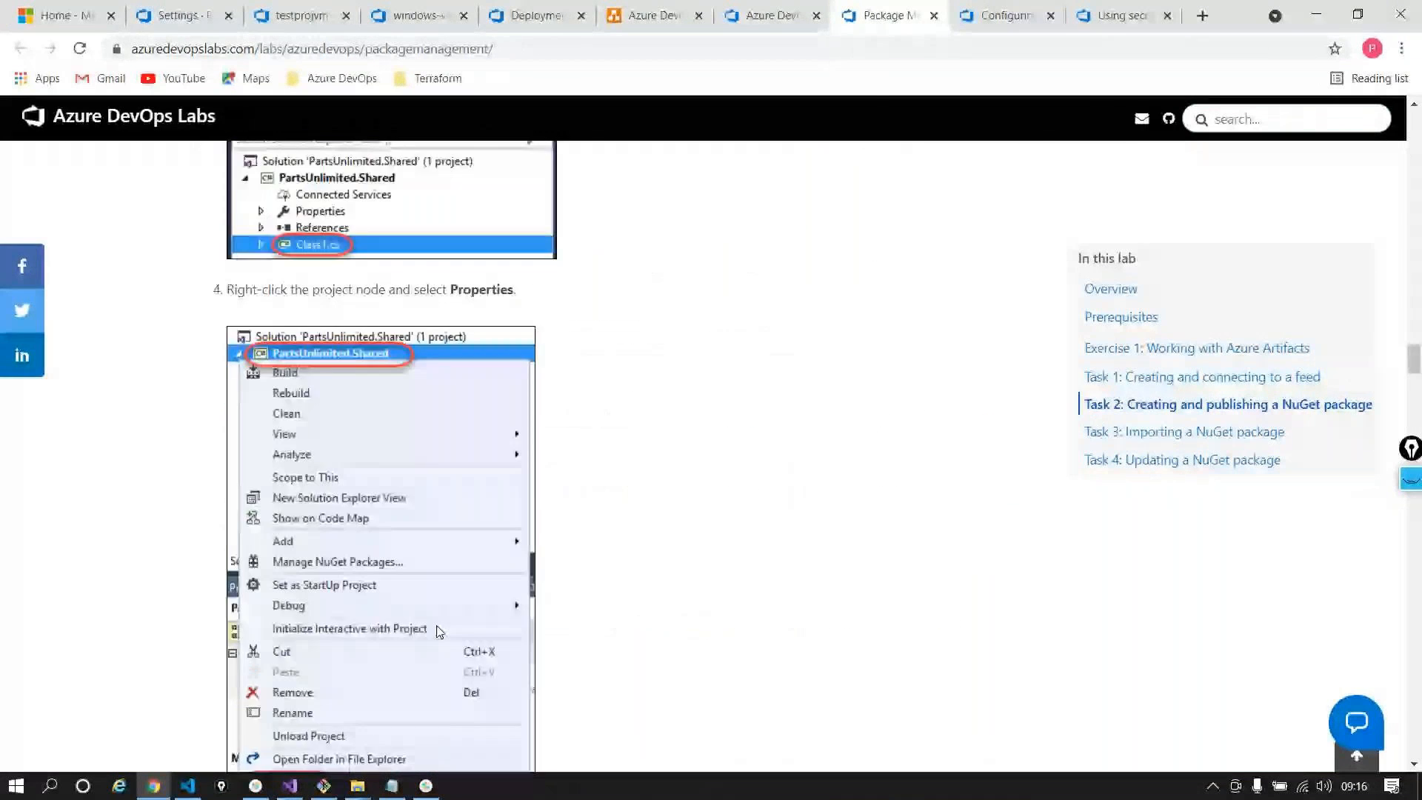
{"action": "scroll", "coordinate": [438, 630], "scroll_direction": "up", "scroll_amount": 20}
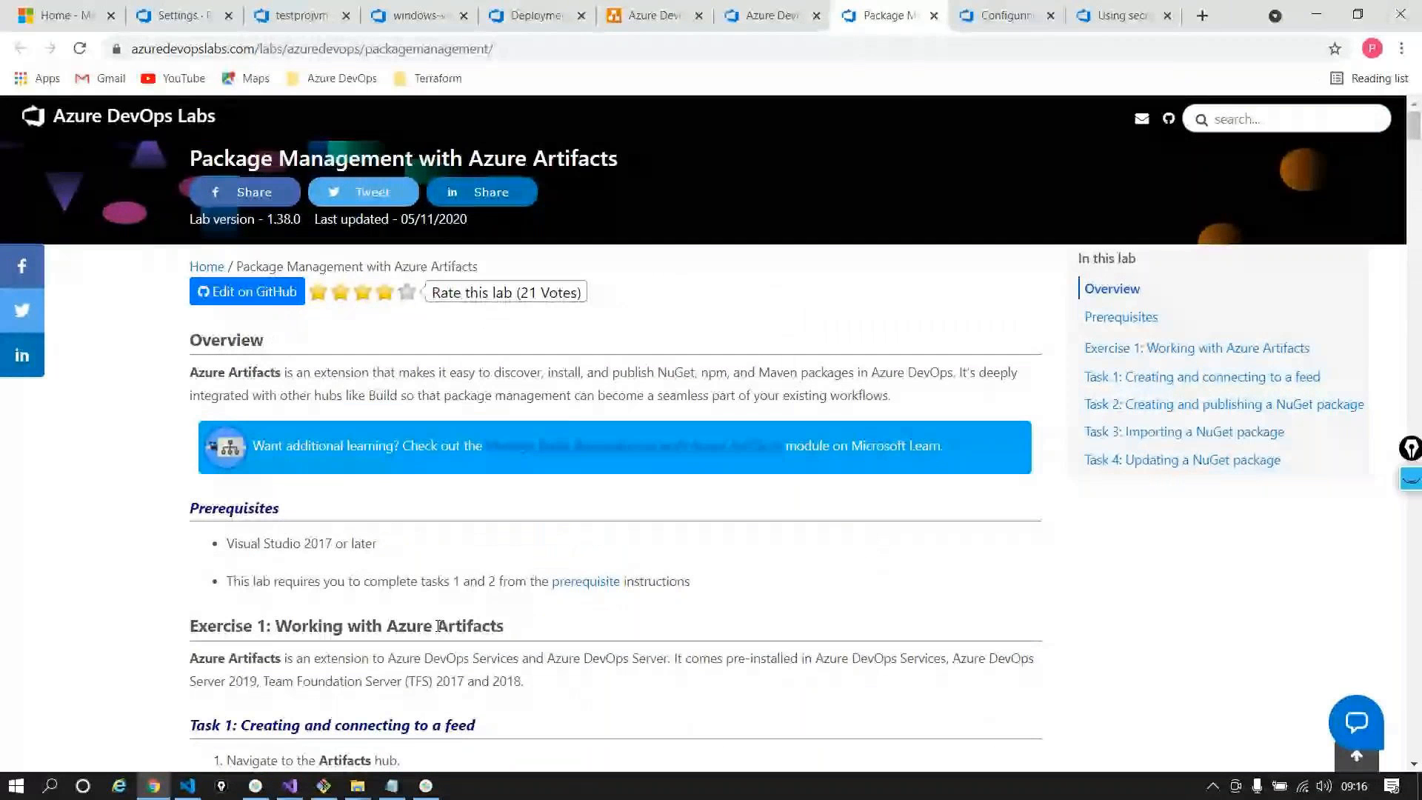
{"action": "left_click", "coordinate": [433, 784]}
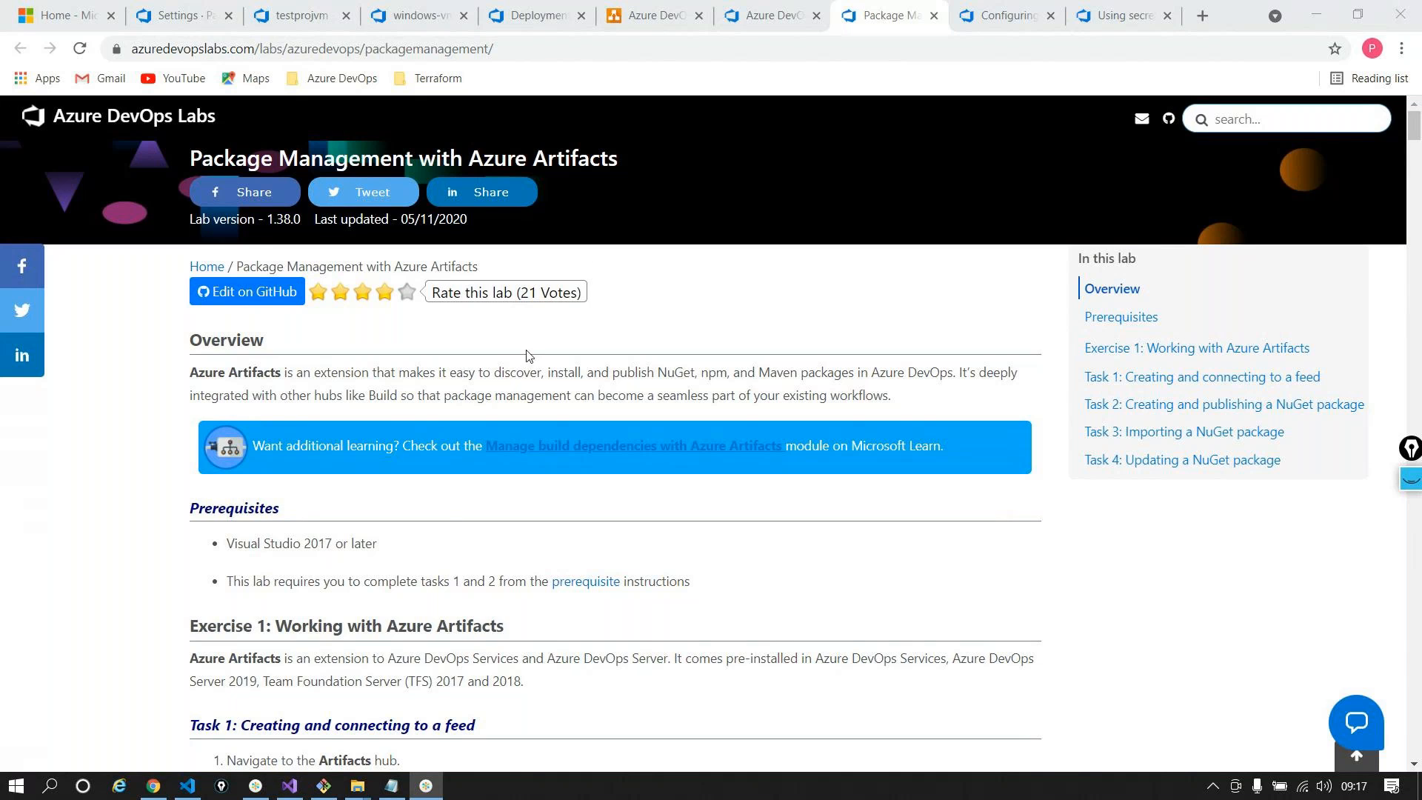
{"action": "left_click", "coordinate": [168, 792]}
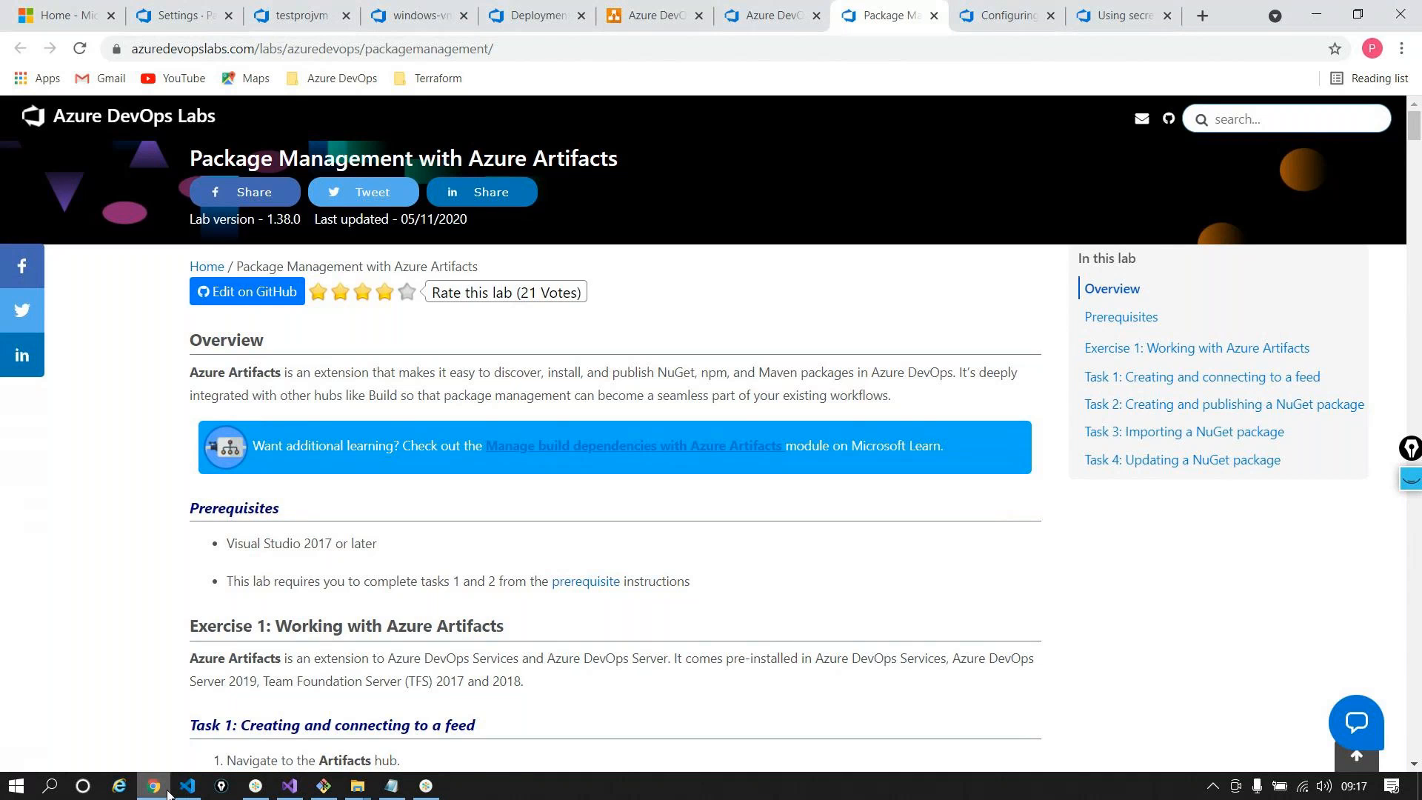
Open Organization Settings > Pipelines > Parallel jobs, showing 104/1800 free Microsoft-hosted minutes used
{"action": "left_click", "coordinate": [178, 15]}
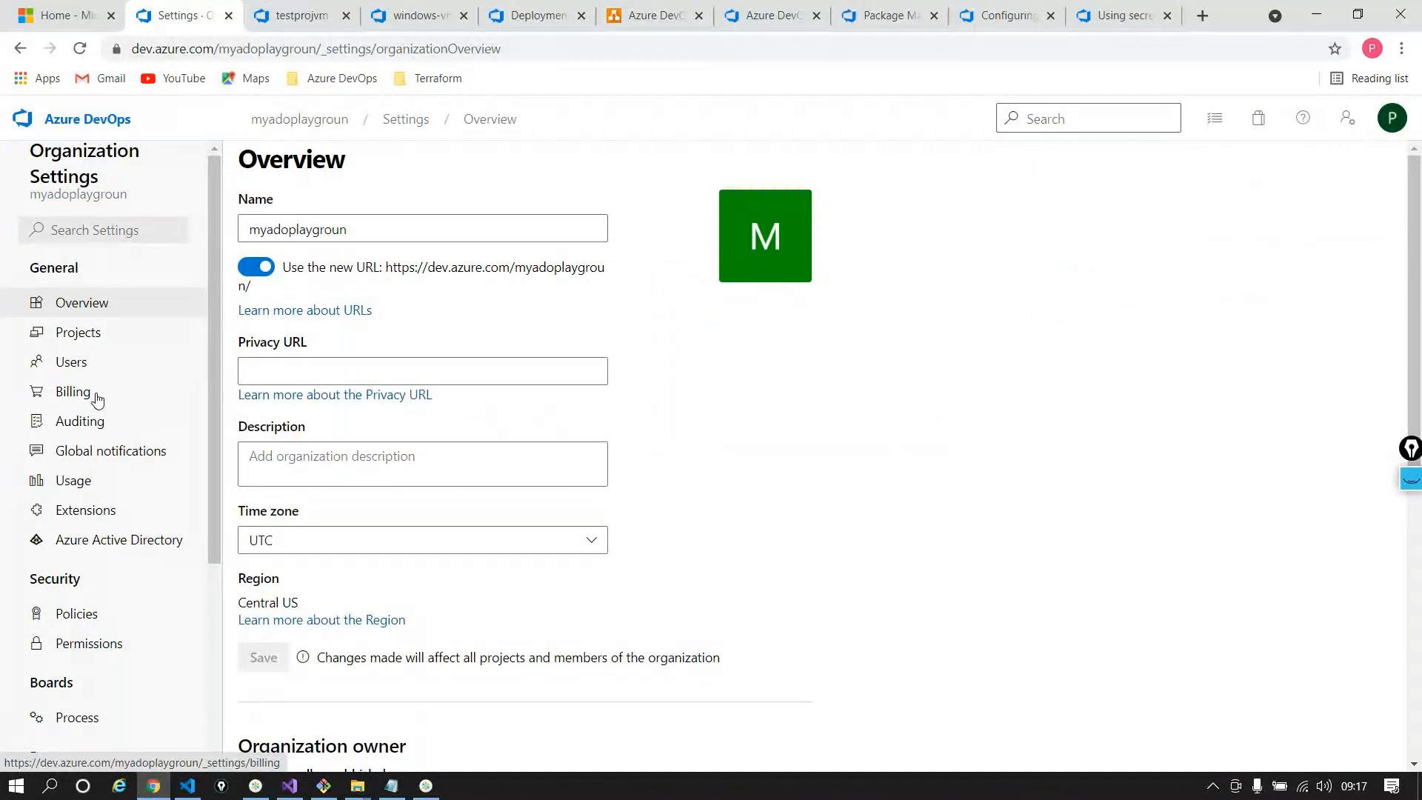
{"action": "scroll", "coordinate": [96, 400], "scroll_direction": "down", "scroll_amount": 4}
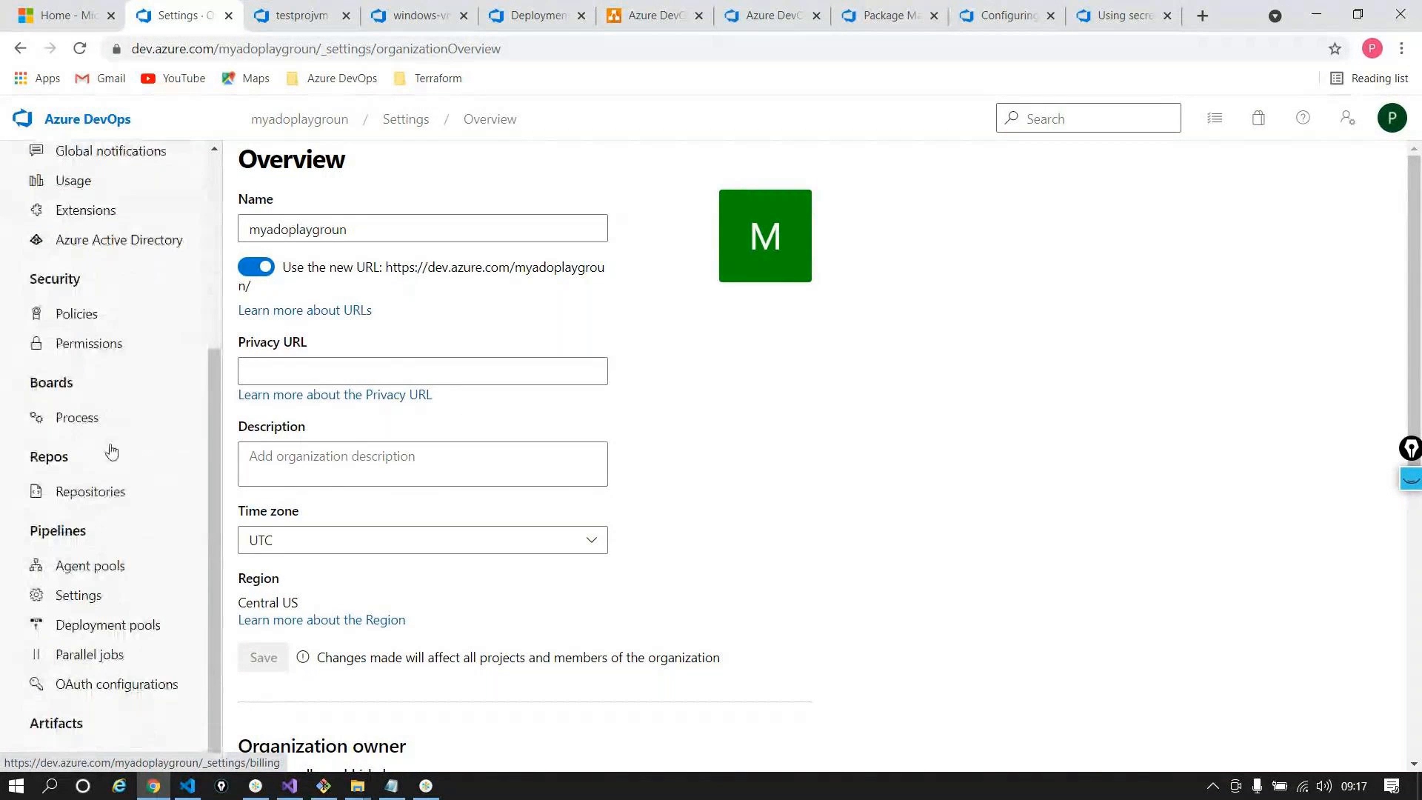
{"action": "left_click", "coordinate": [88, 657]}
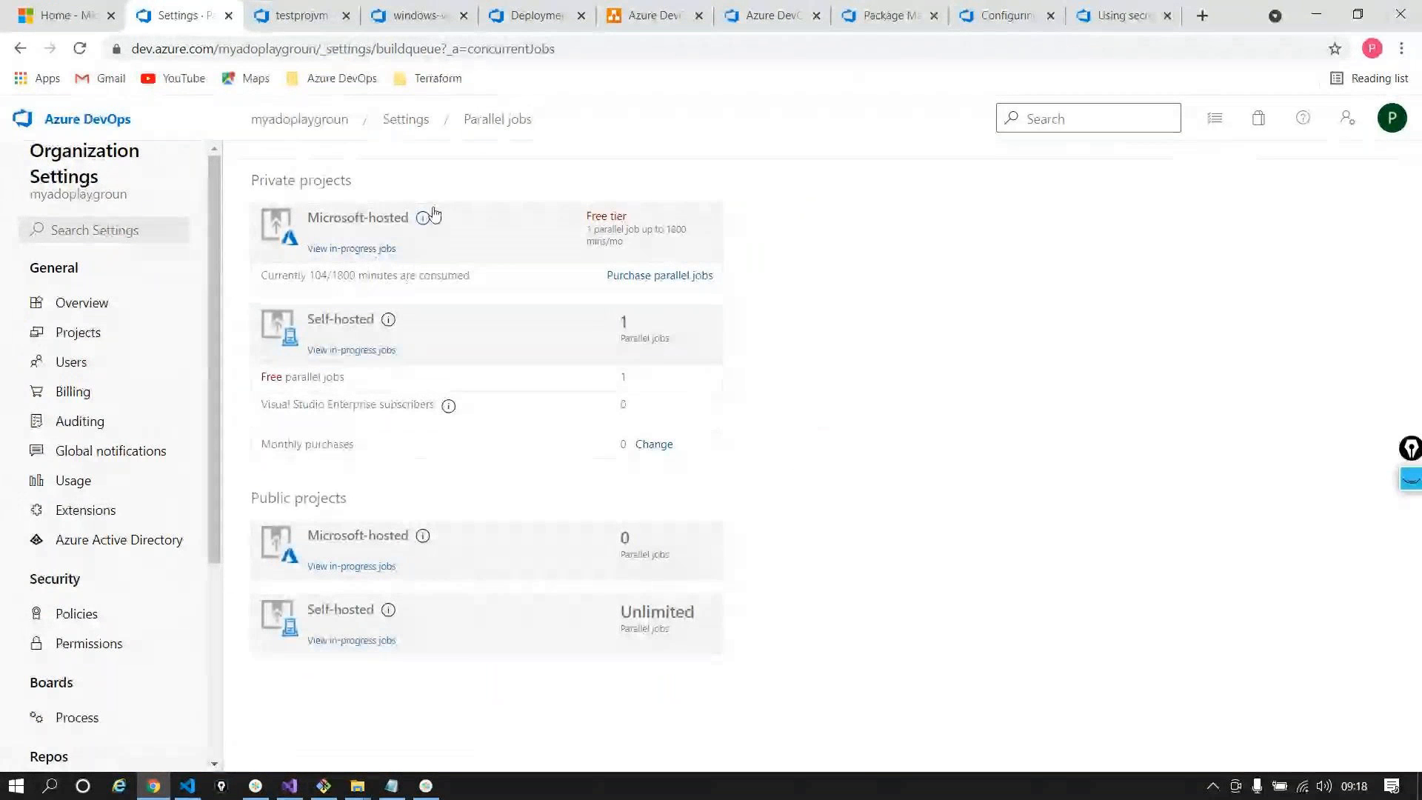
Open the Microsoft-hosted jobs Learn more doc and scroll to 'How much do parallel jobs cost?'
{"action": "mouse_move", "coordinate": [426, 219]}
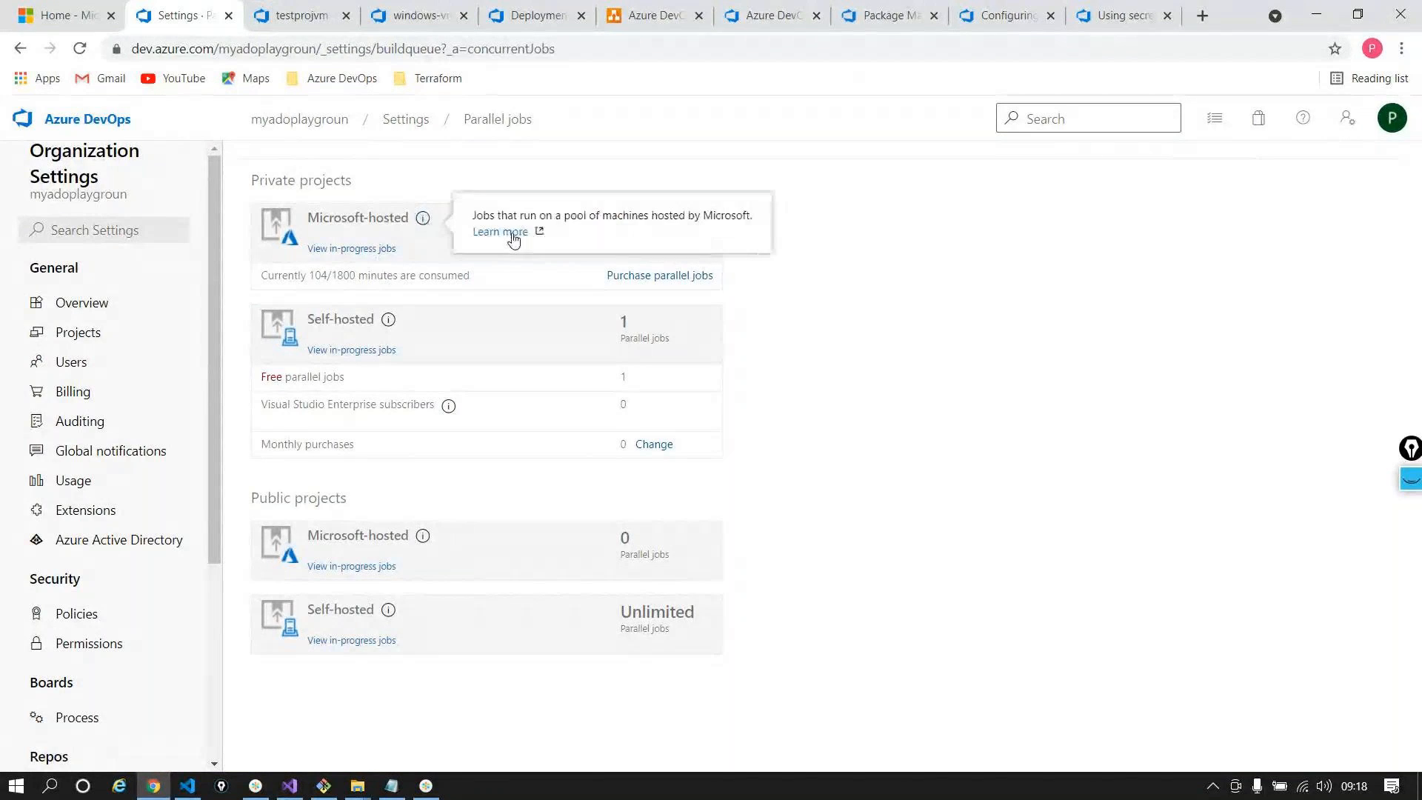
{"action": "left_click", "coordinate": [505, 234]}
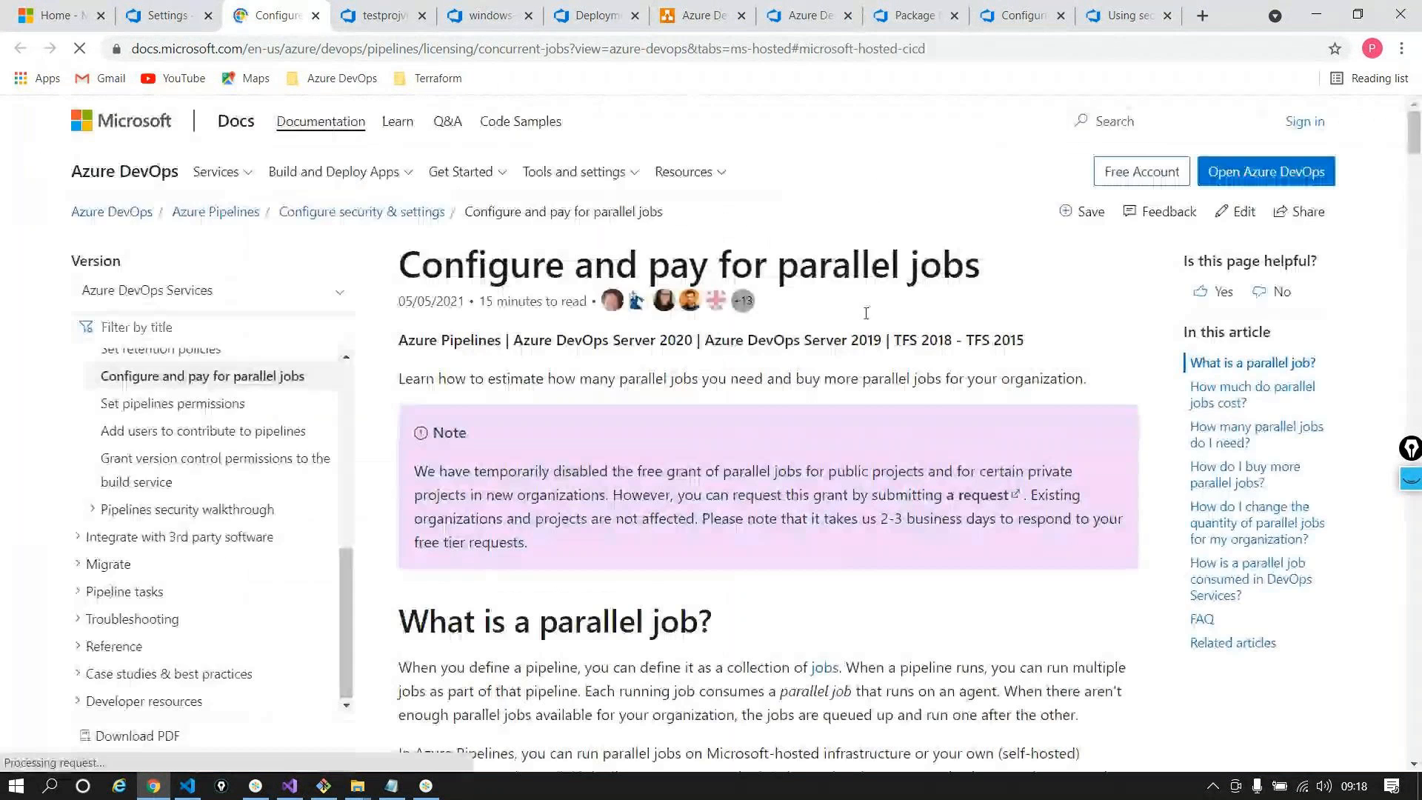
{"action": "scroll", "coordinate": [904, 328], "scroll_direction": "down", "scroll_amount": 2}
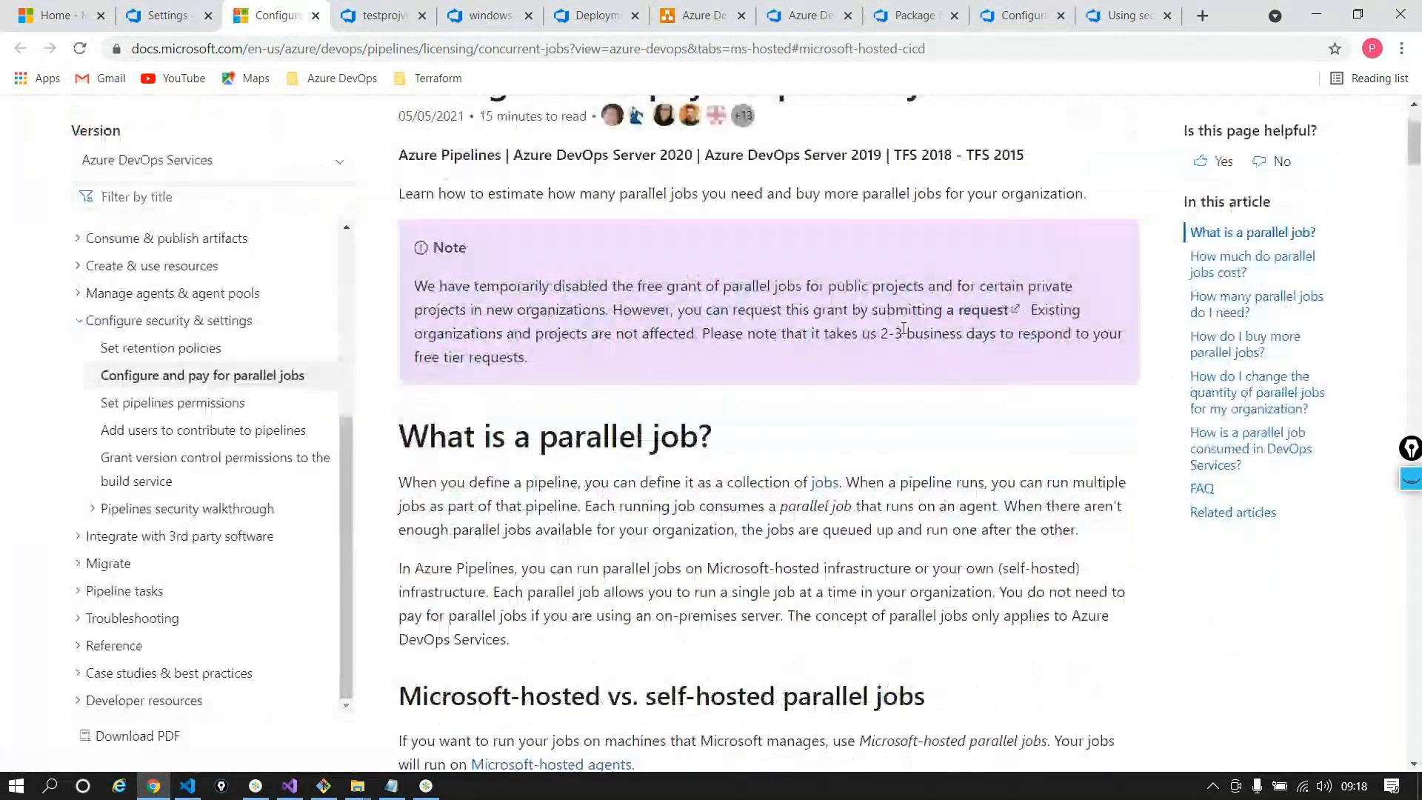
{"action": "scroll", "coordinate": [903, 328], "scroll_direction": "down", "scroll_amount": 8}
{"action": "scroll", "coordinate": [904, 328], "scroll_direction": "down", "scroll_amount": 2}
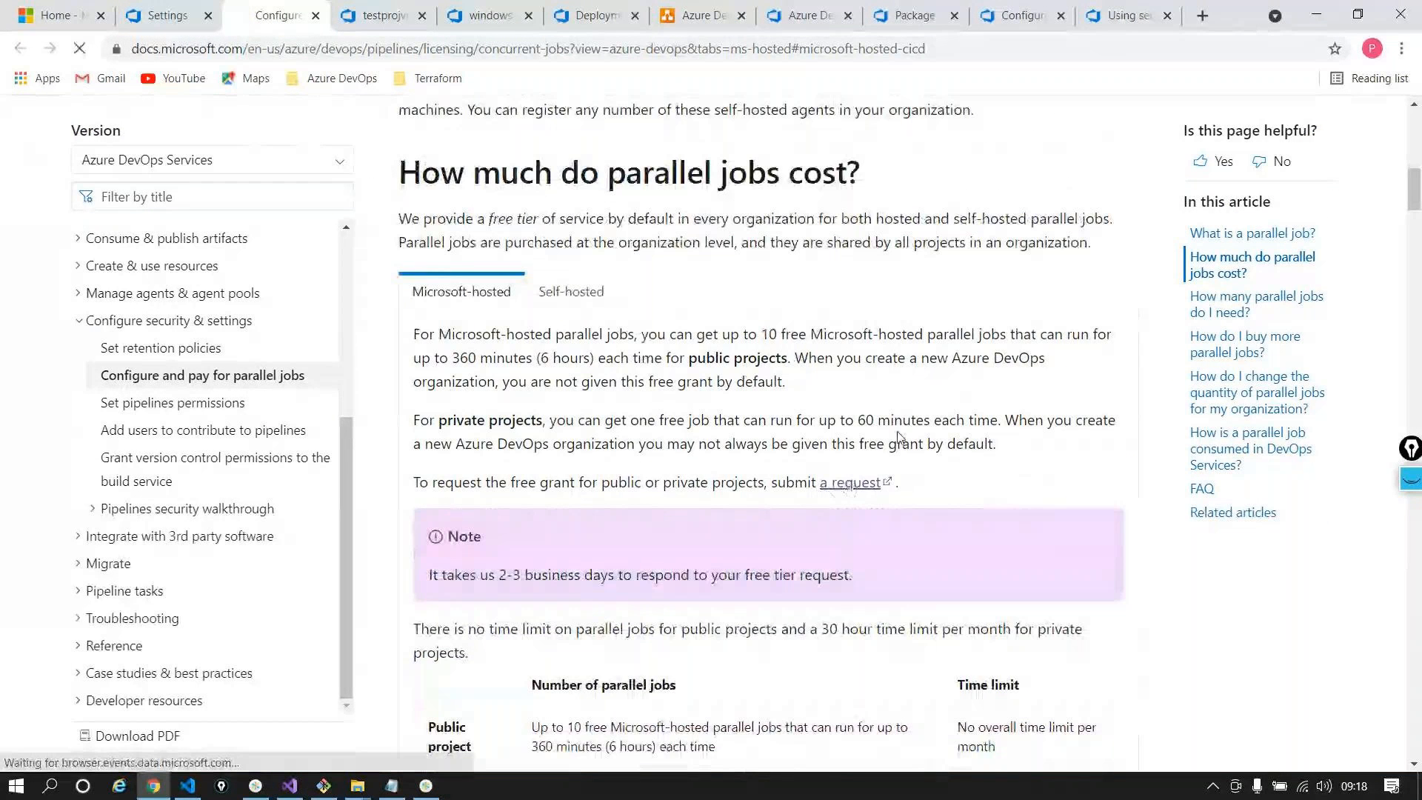
View the free parallel jobs request form, return to the docs, and cycle tabs to Azure portal
{"action": "left_click", "coordinate": [851, 483]}
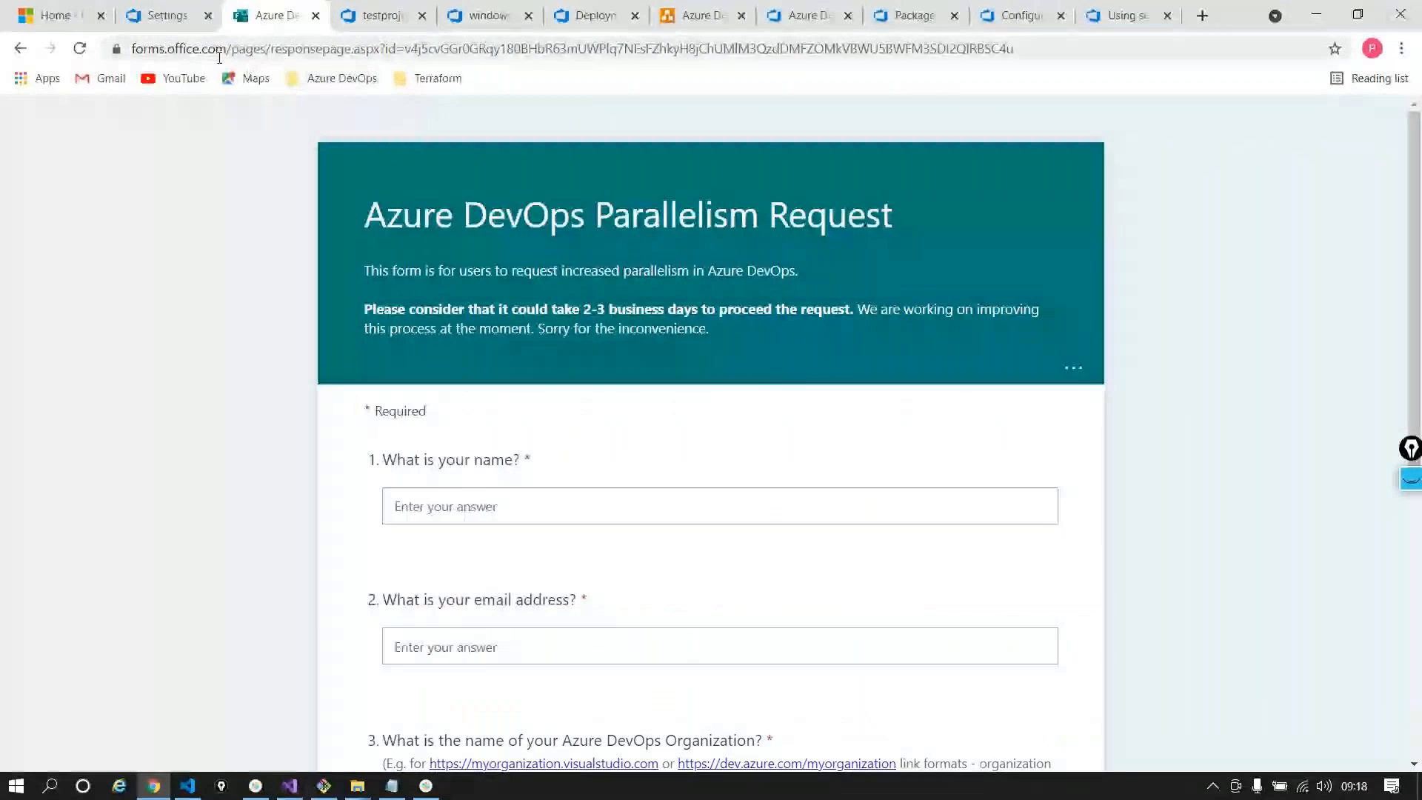
{"action": "left_click", "coordinate": [250, 59]}
{"action": "left_click", "coordinate": [30, 48]}
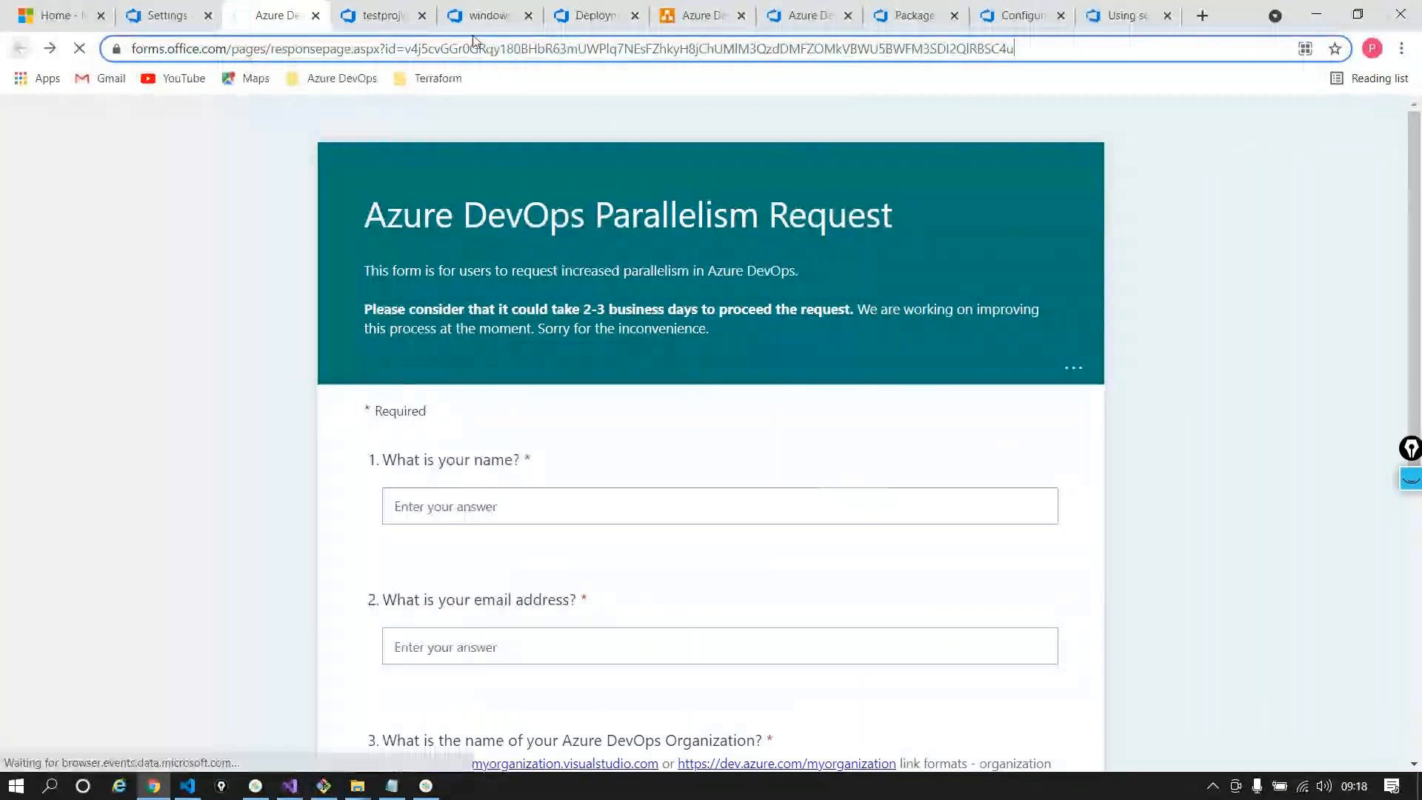
{"action": "left_click", "coordinate": [154, 15]}
{"action": "left_click", "coordinate": [274, 15]}
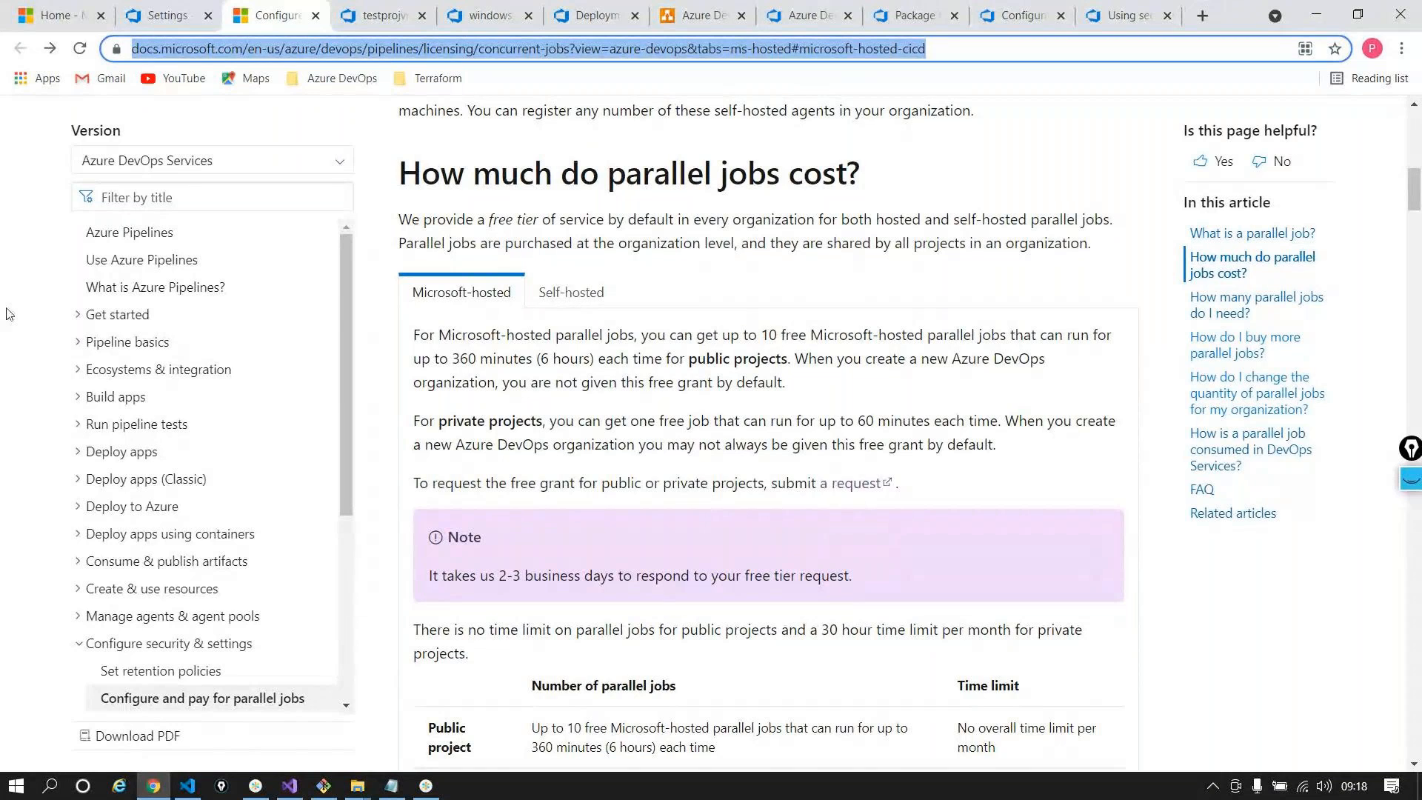
{"action": "key", "text": "ctrl+Page_Up"}
{"action": "key", "text": "ctrl+Page_Up"}
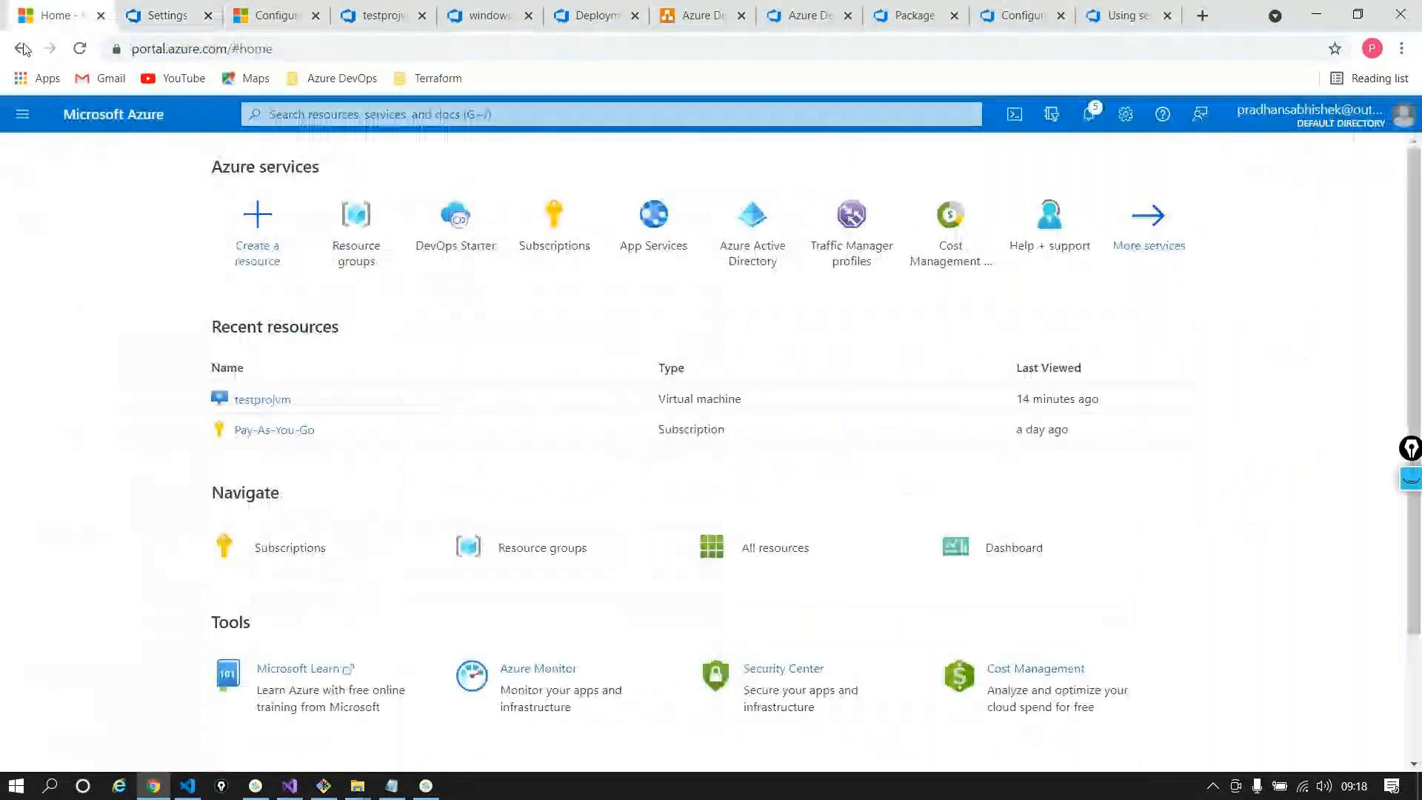
Return to Parallel jobs settings, dismiss the Microsoft-hosted info note, and check the account flyout twice
{"action": "left_click", "coordinate": [171, 15]}
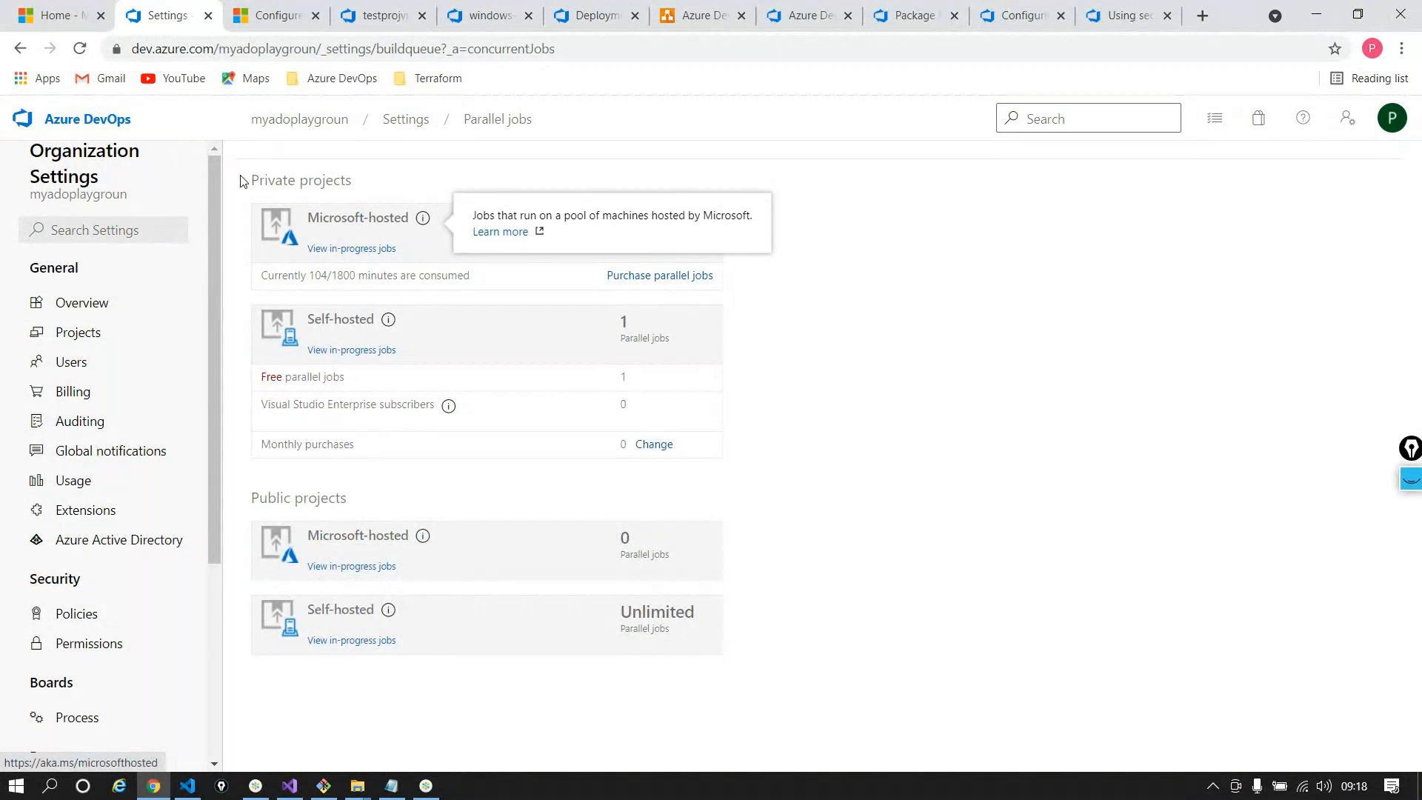
{"action": "left_click", "coordinate": [1007, 233]}
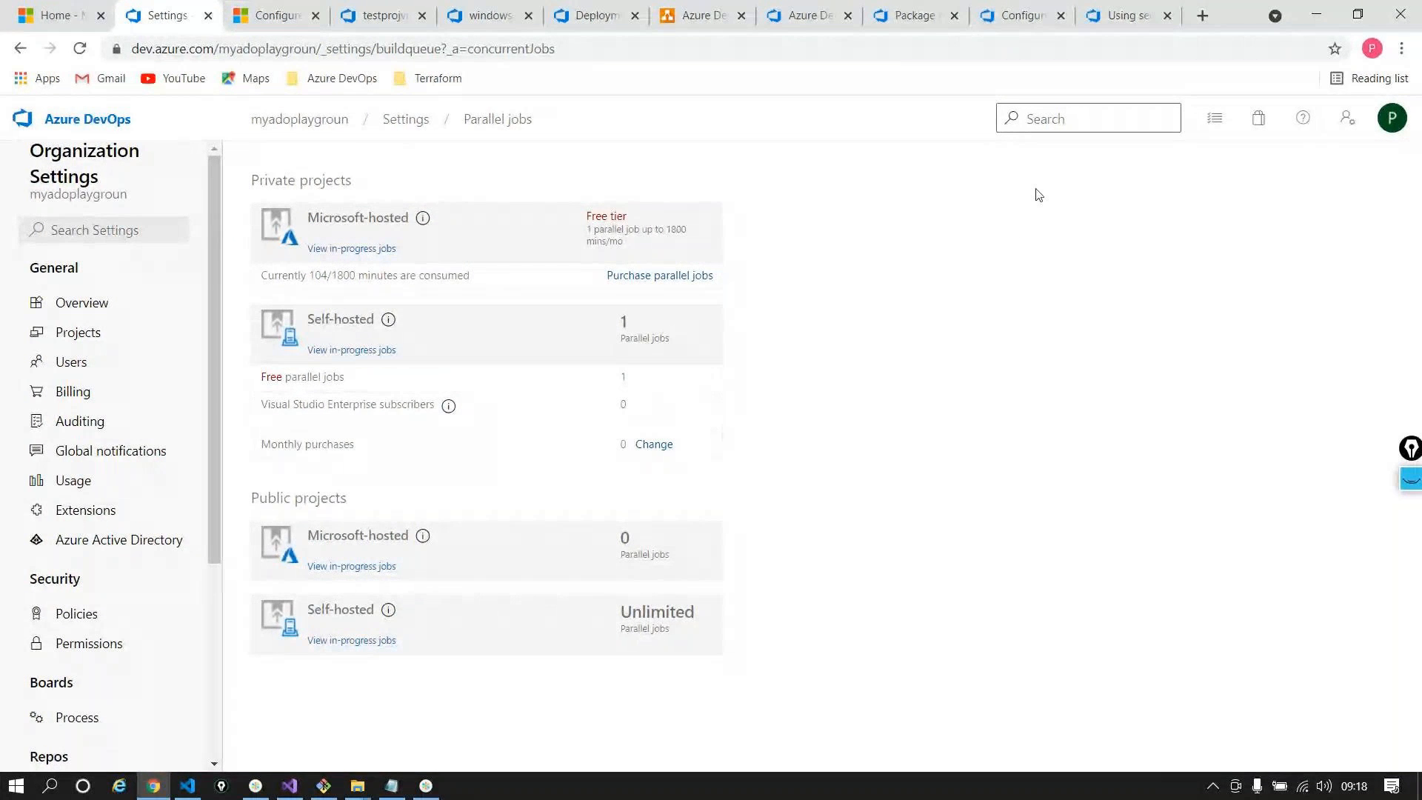
{"action": "left_click", "coordinate": [1375, 124]}
{"action": "left_click", "coordinate": [990, 169]}
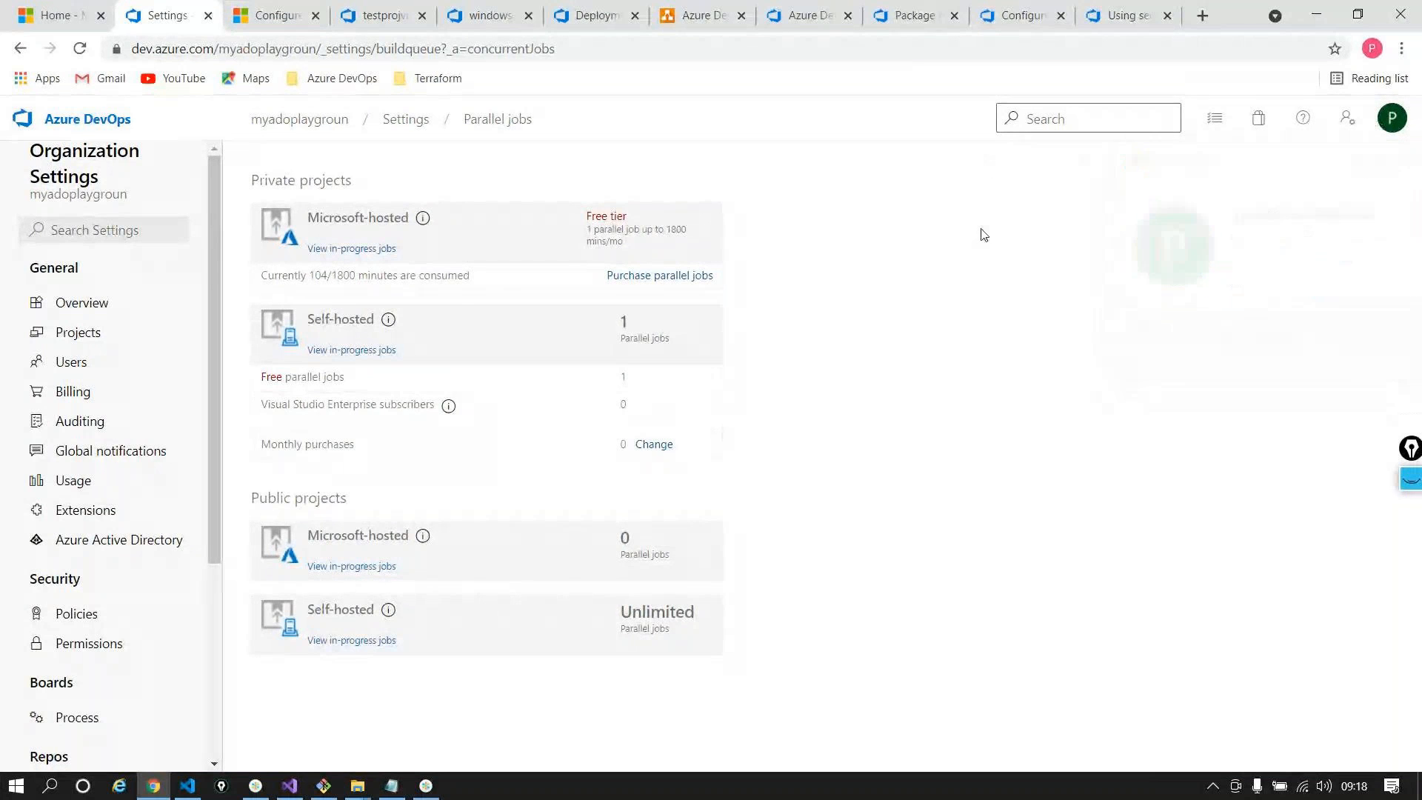
{"action": "left_click", "coordinate": [1389, 116]}
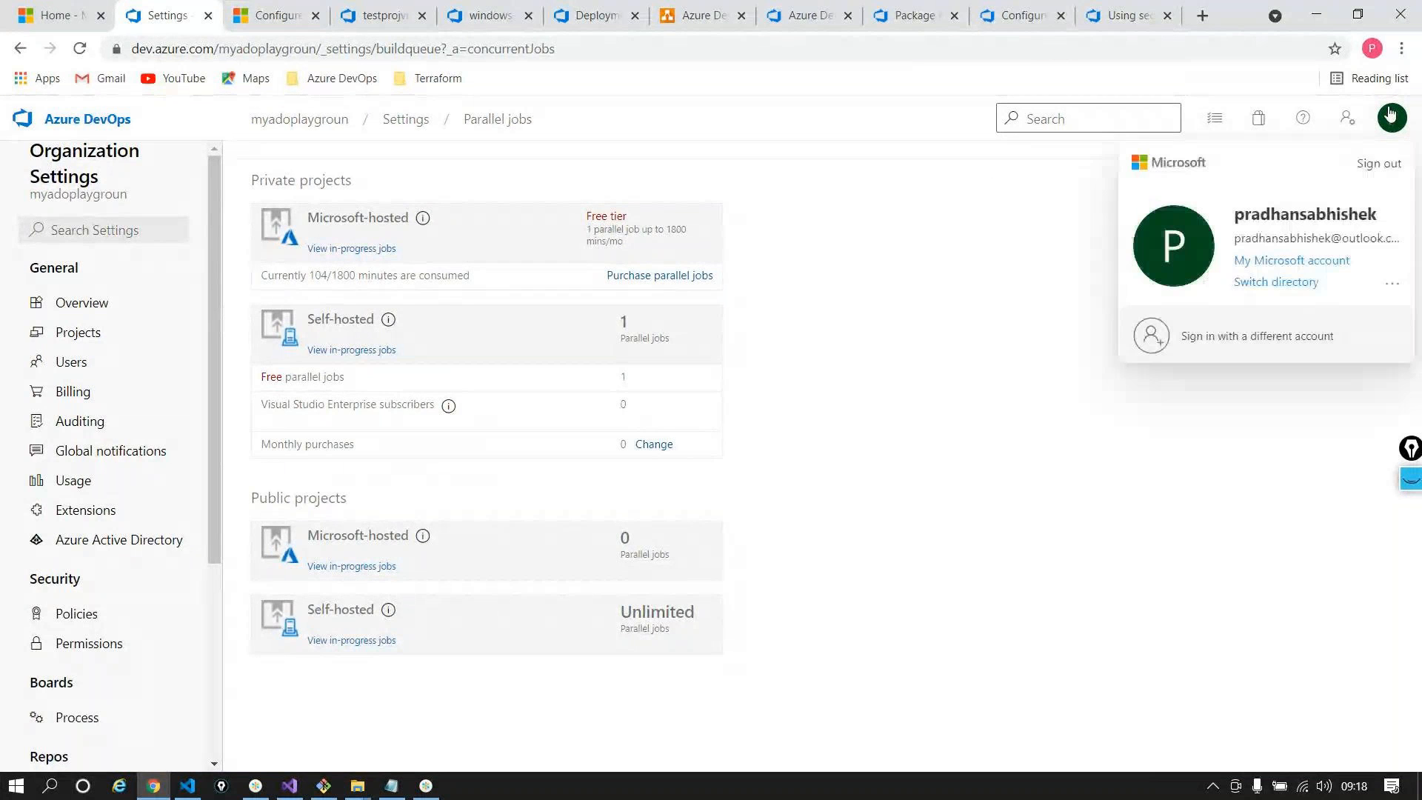
{"action": "left_click", "coordinate": [981, 266]}
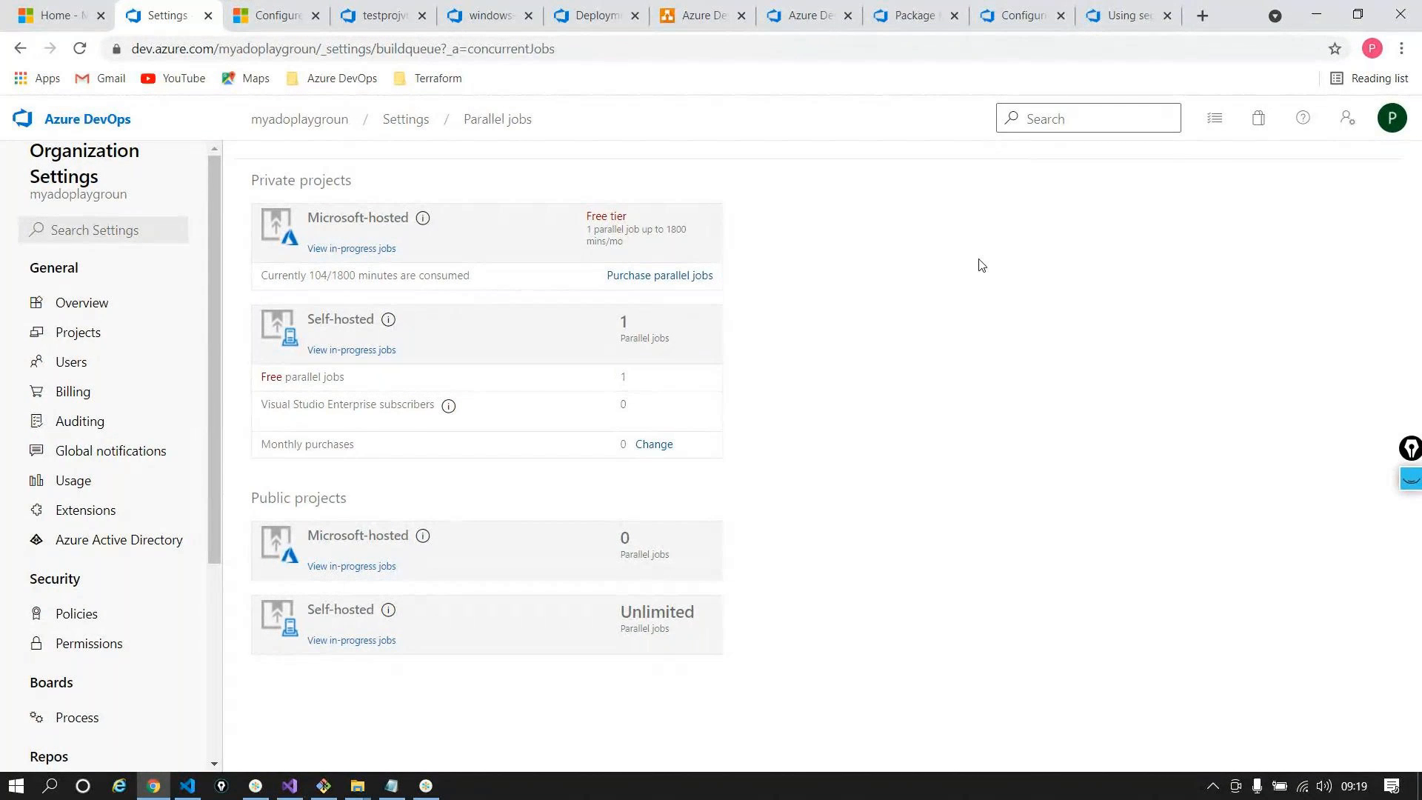
{"action": "left_click", "coordinate": [430, 787]}
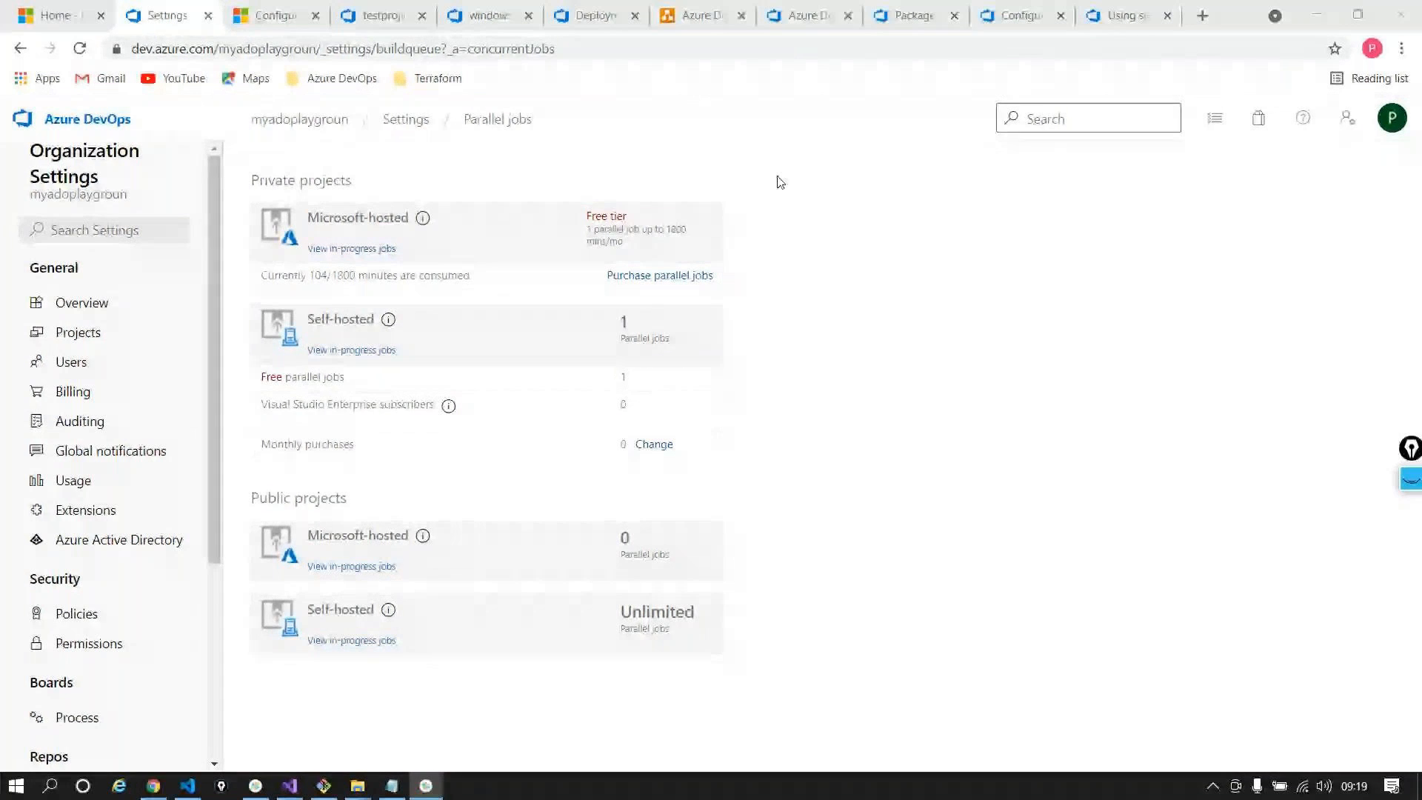